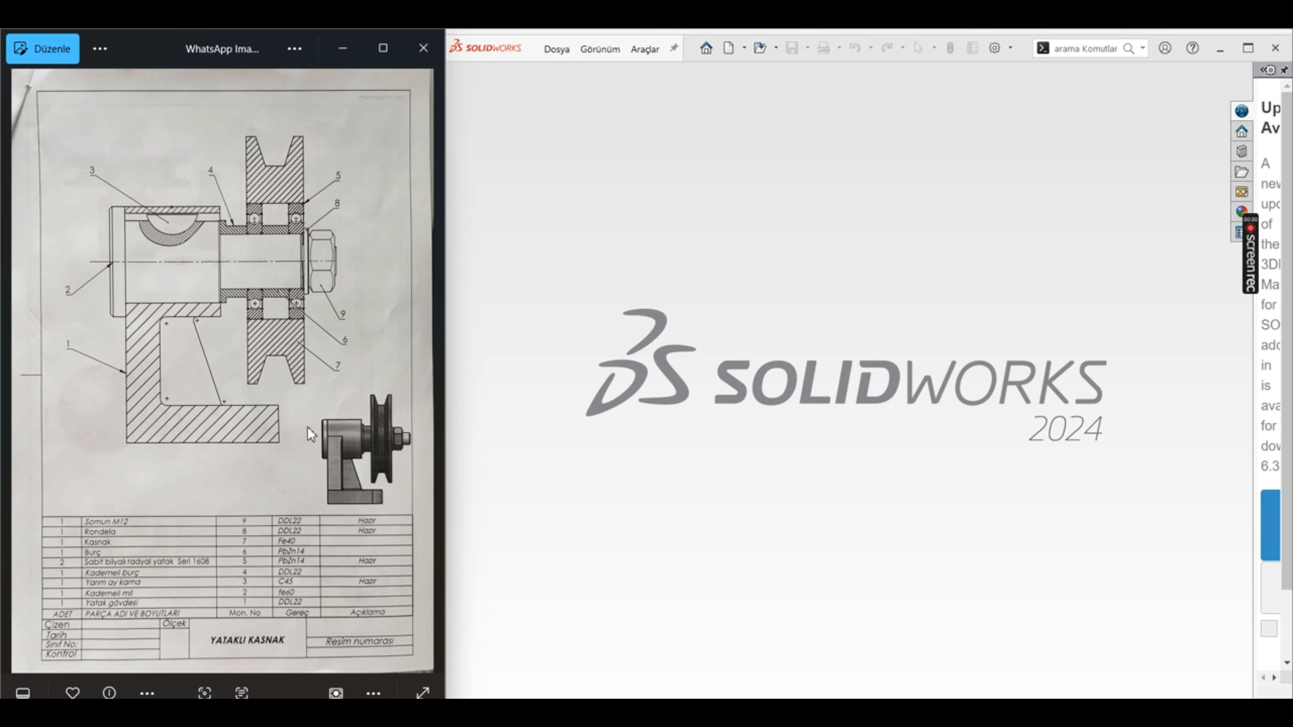
Step: Examine the reference drawings of the pulley assembly and its parts, including the stepped shaft and the 1-Yatak bearing housing
left_click(429, 374)
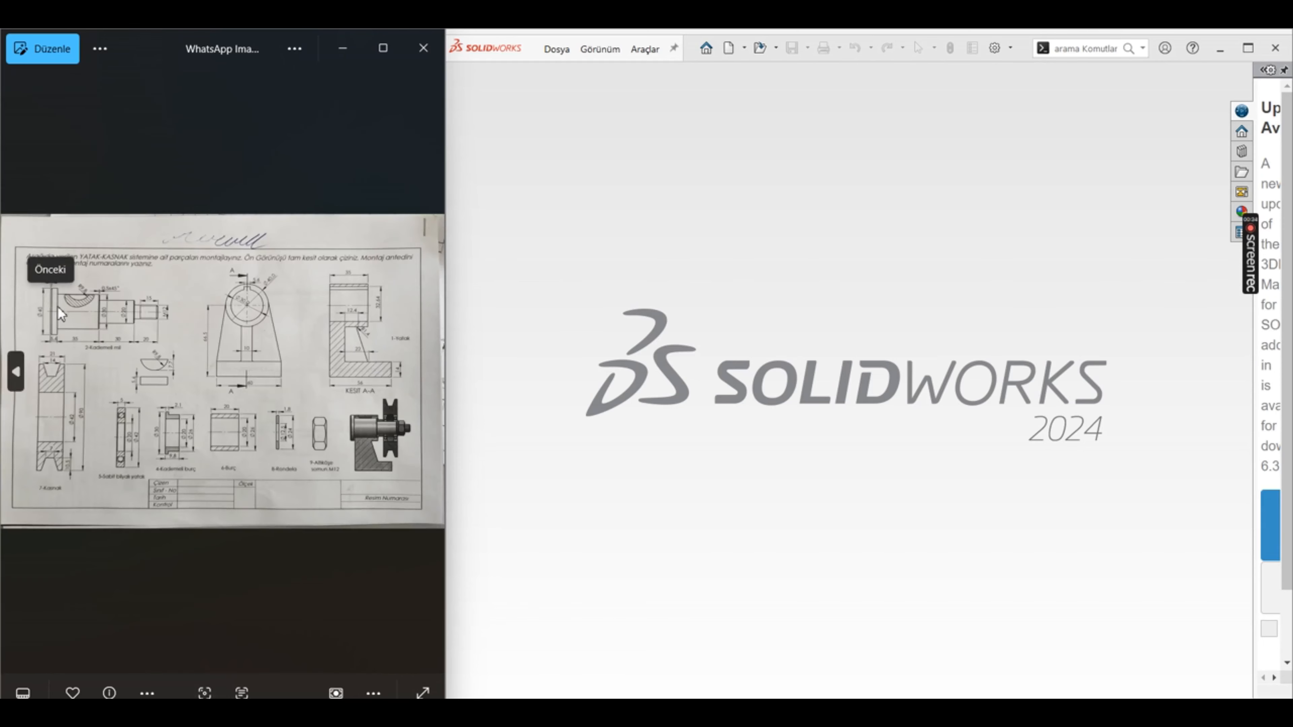
scroll(68, 290, "up", 3)
scroll(84, 271, "up", 4)
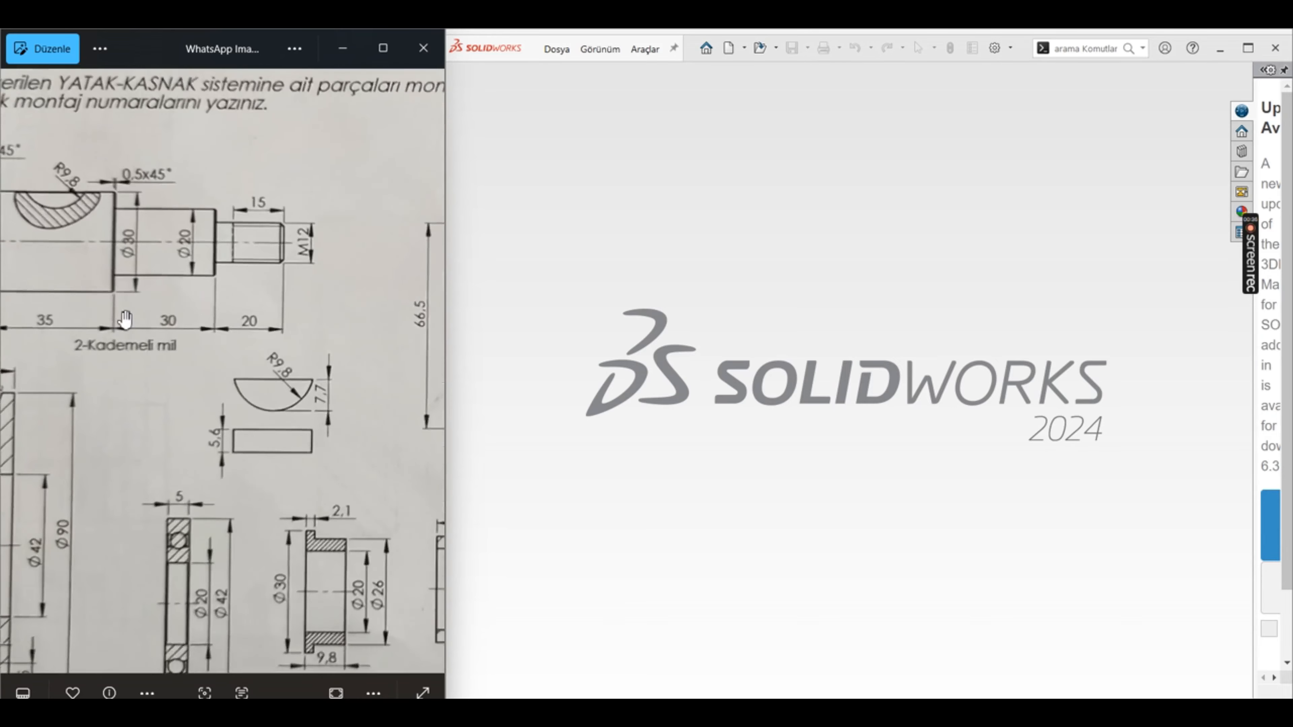
left_click_drag(234, 537, 173, 329)
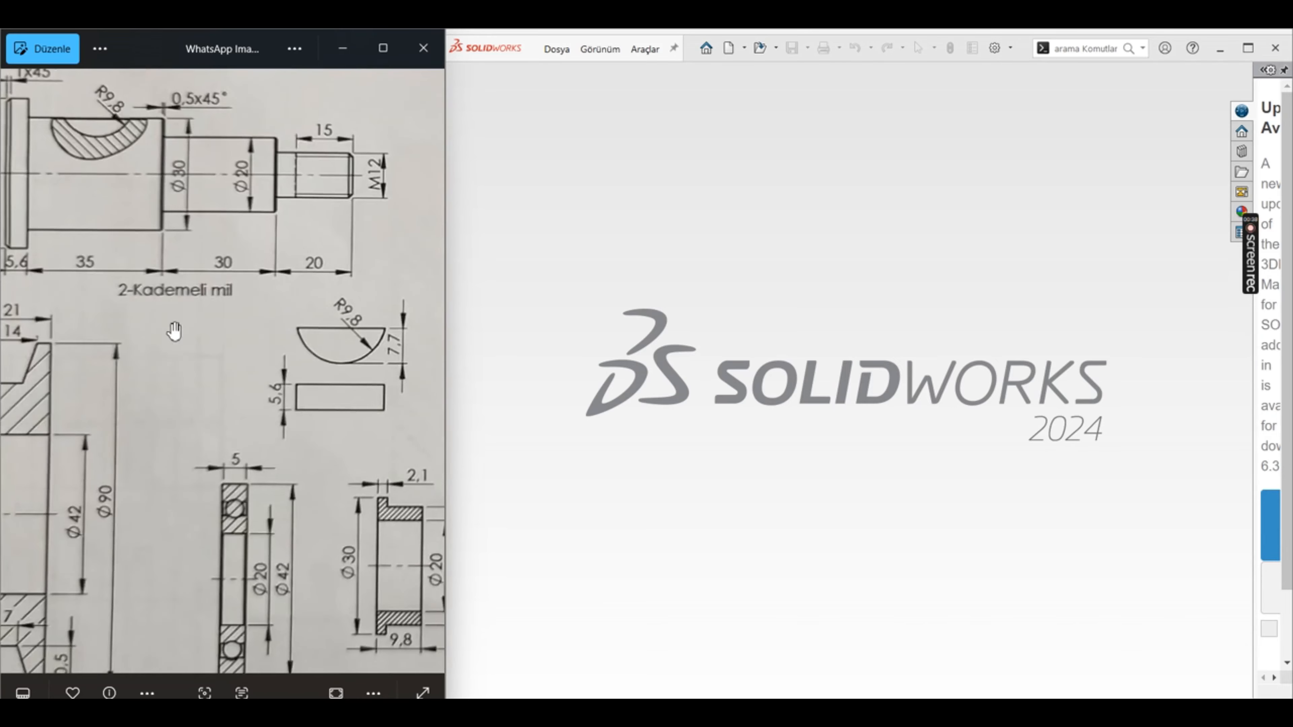
scroll(173, 329, "down", 6)
key("Right")
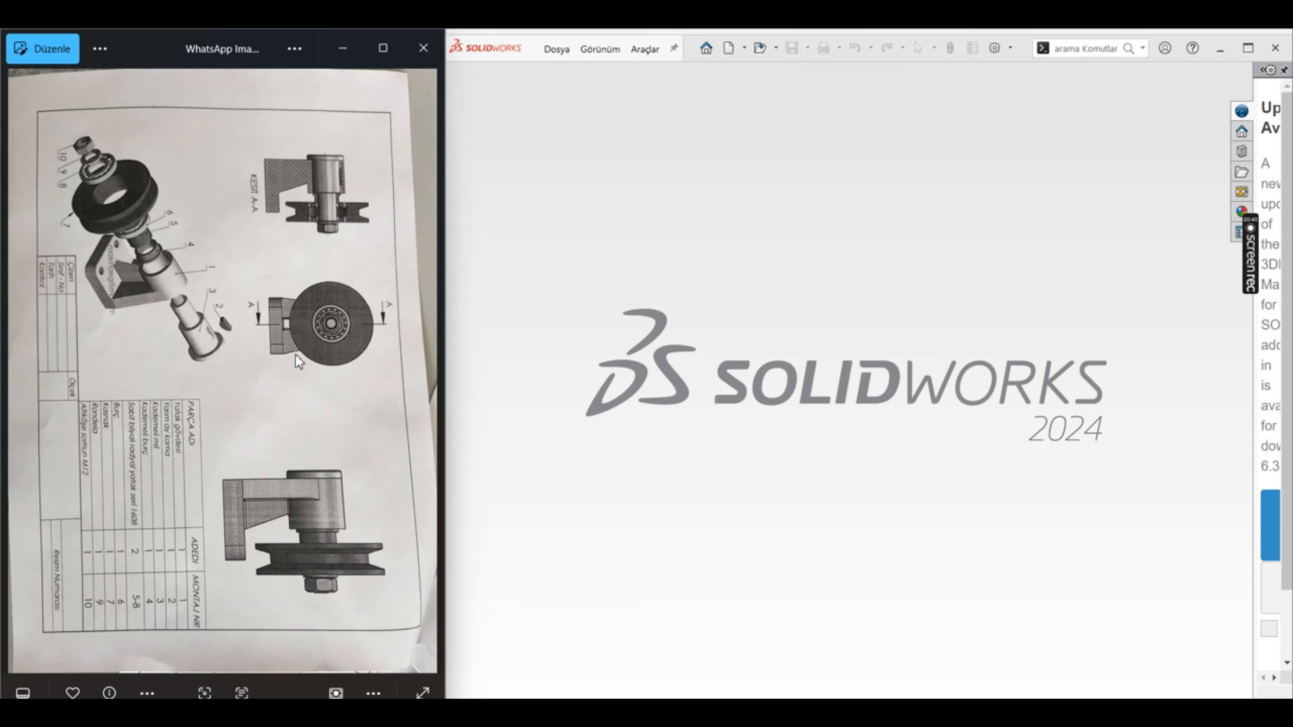
left_click(23, 366)
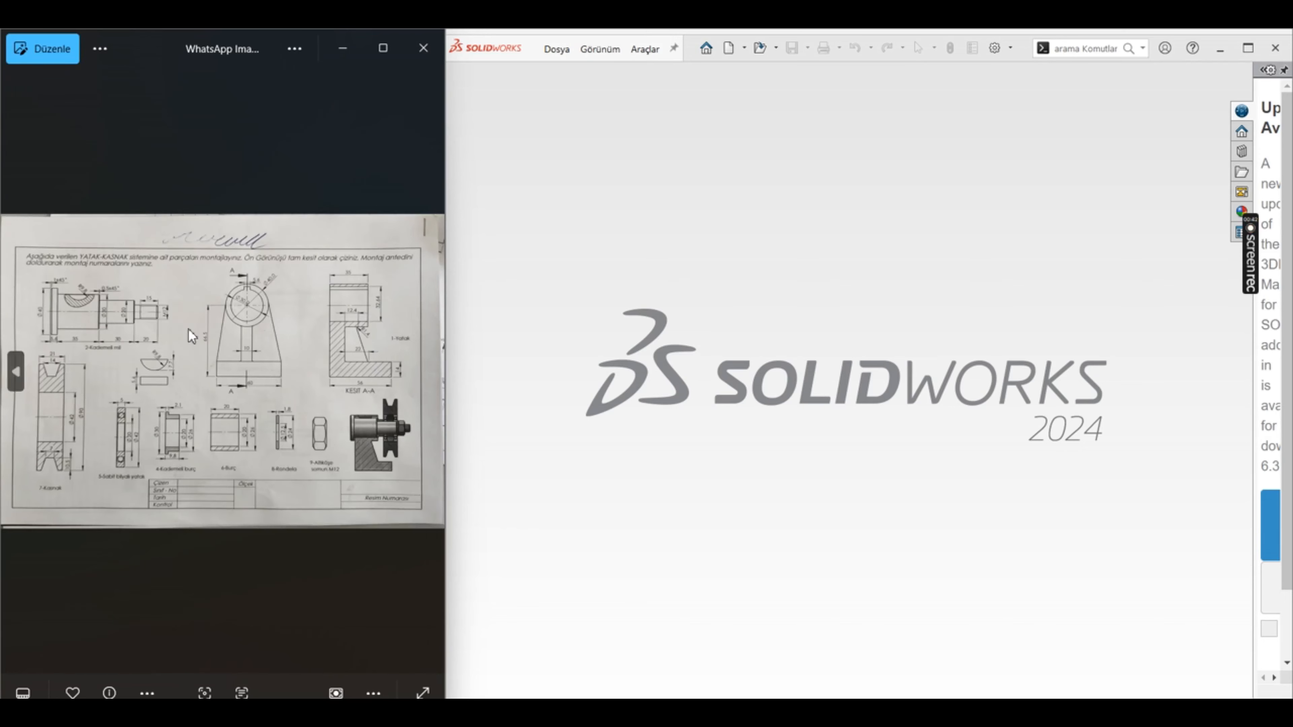
scroll(340, 326, "up", 2)
scroll(340, 326, "up", 4)
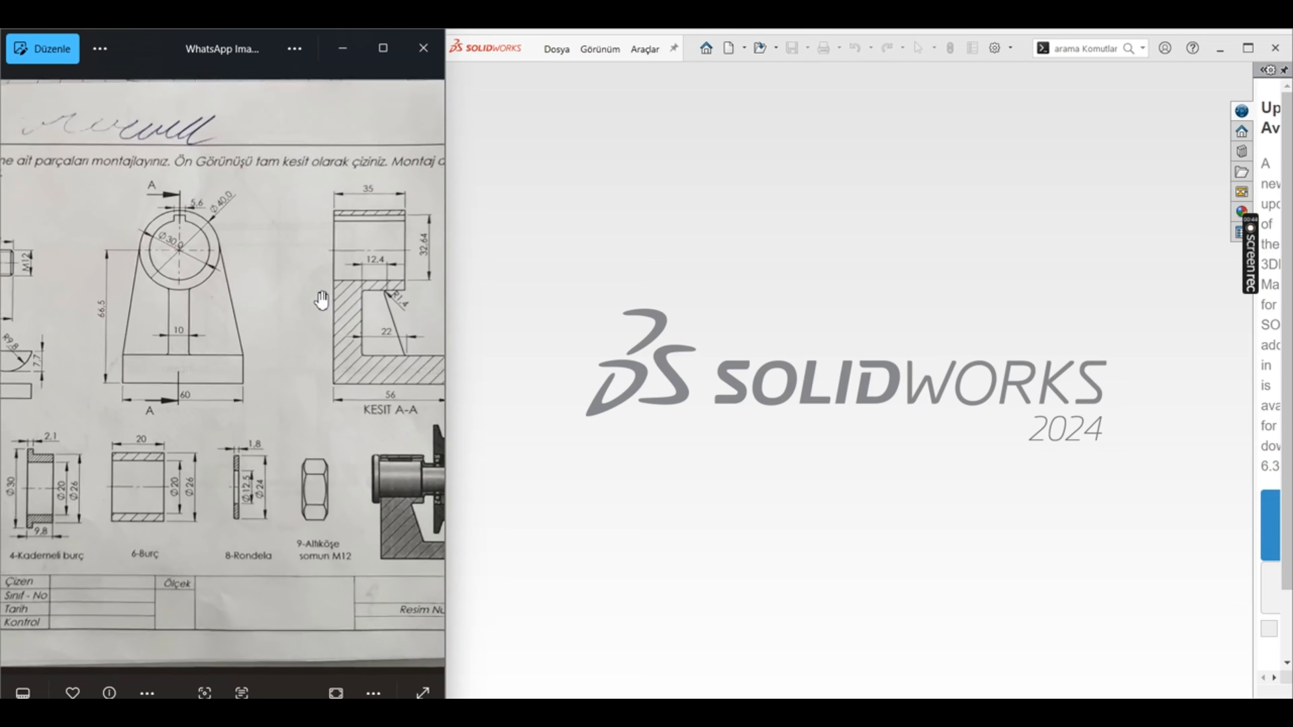
scroll(315, 317, "down", 2)
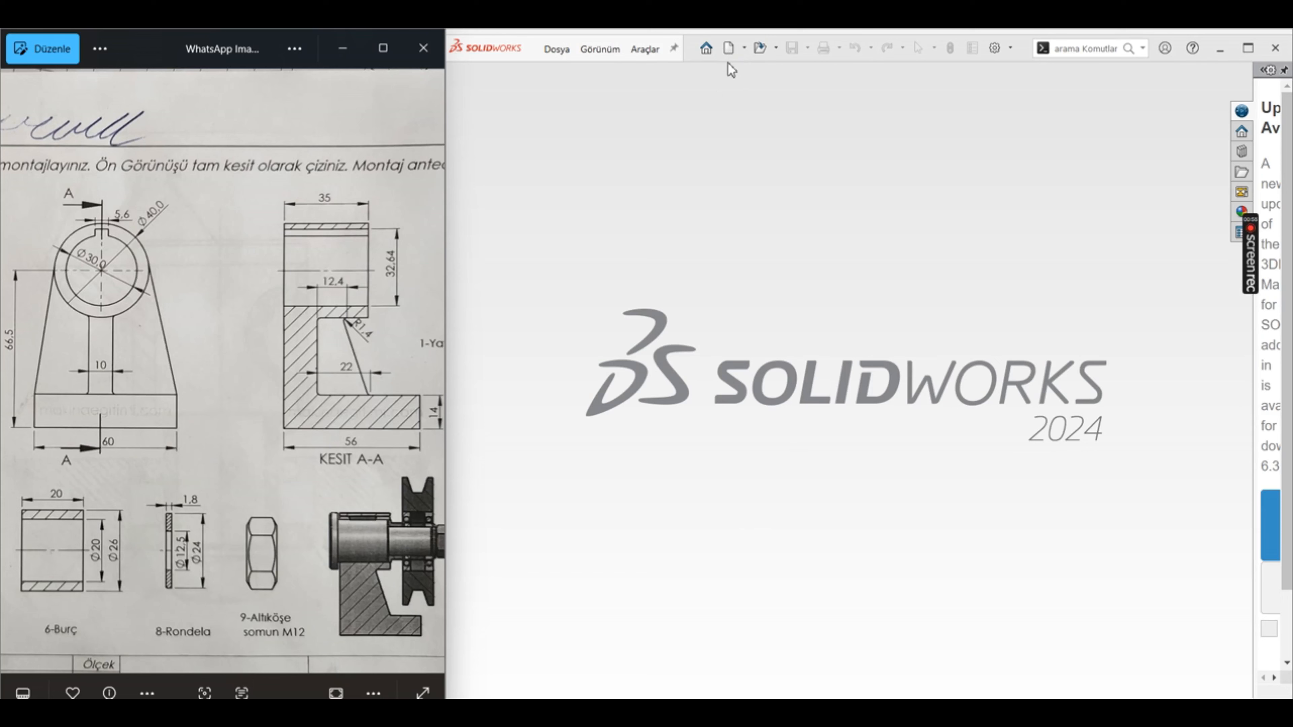
Step: Create a new part document and start a sketch on the Front plane (Ön Düzlem)
left_click(730, 48)
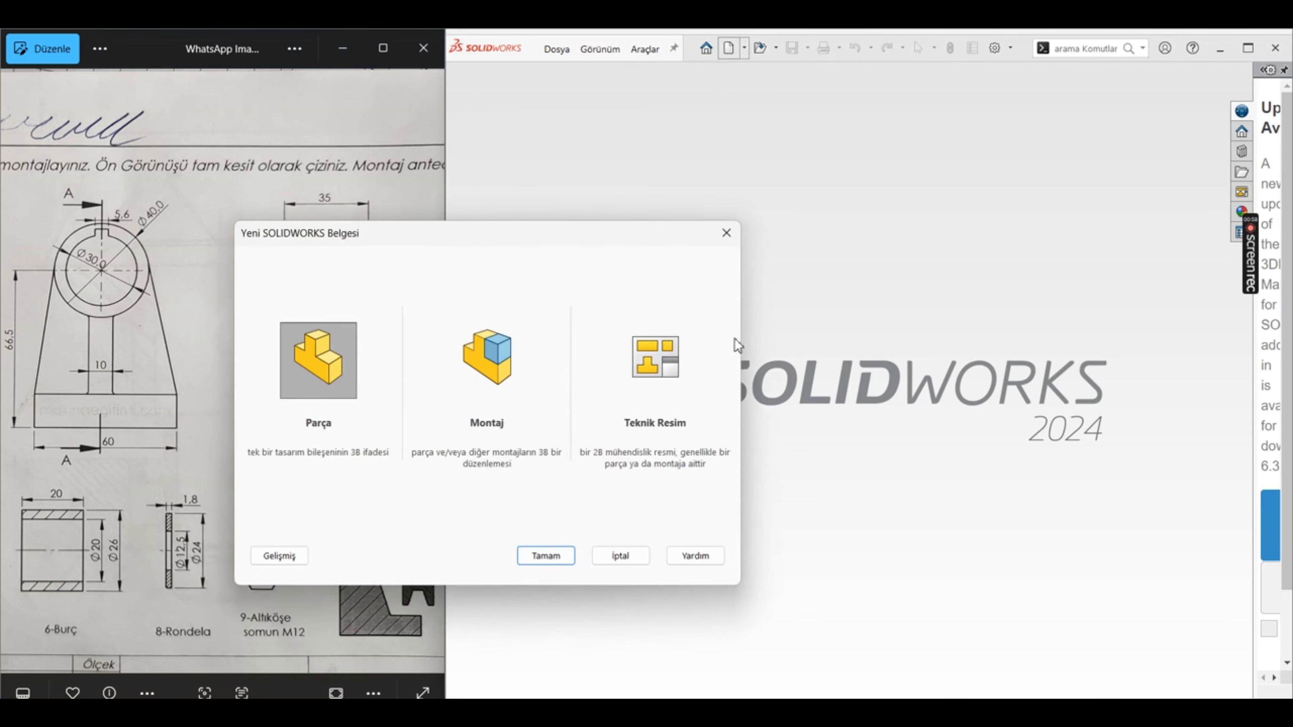
left_click(561, 555)
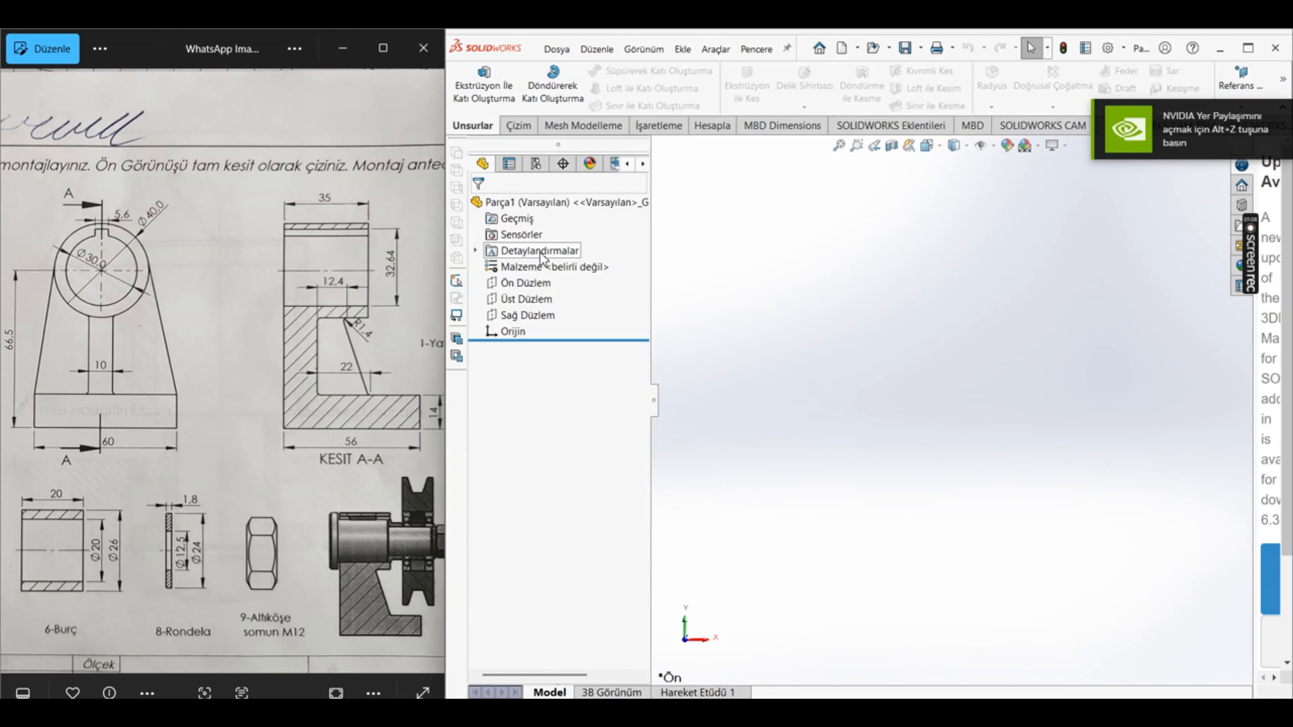
left_click(533, 283)
left_click(554, 259)
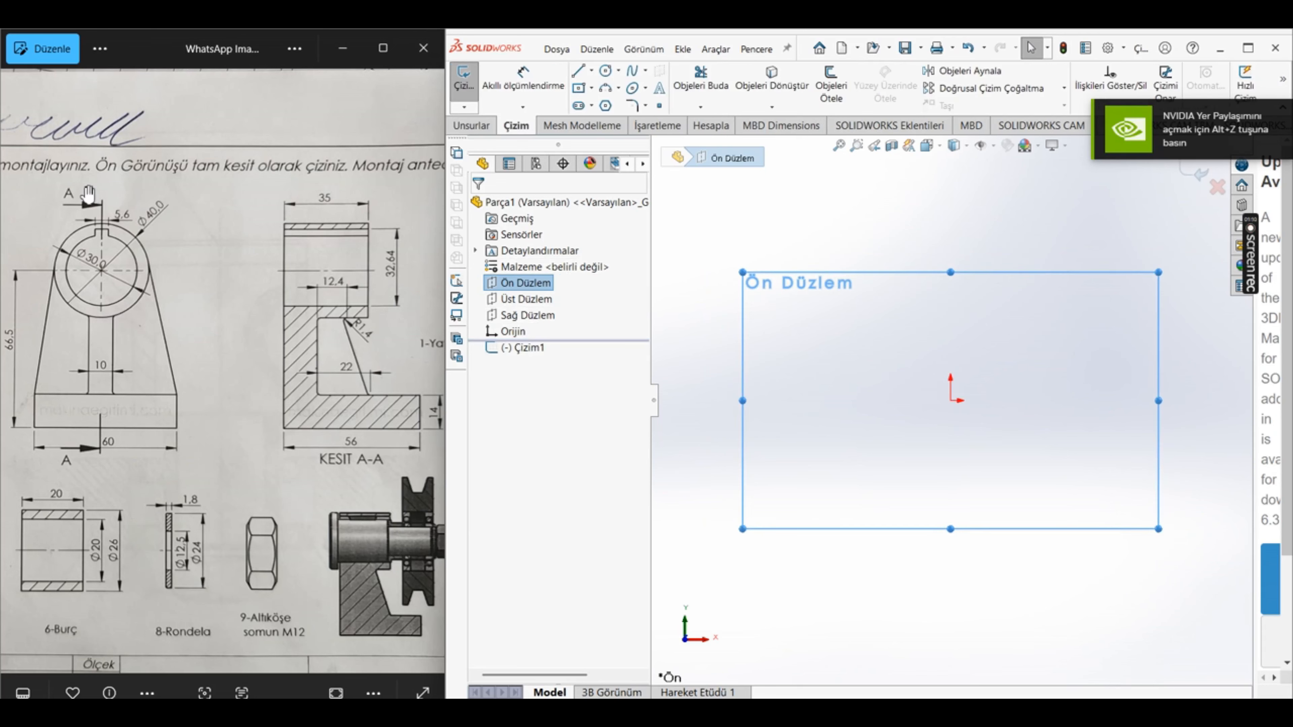
mouse_move(140, 425)
left_mouse_down()
mouse_move(271, 427)
mouse_move(252, 432)
left_mouse_up()
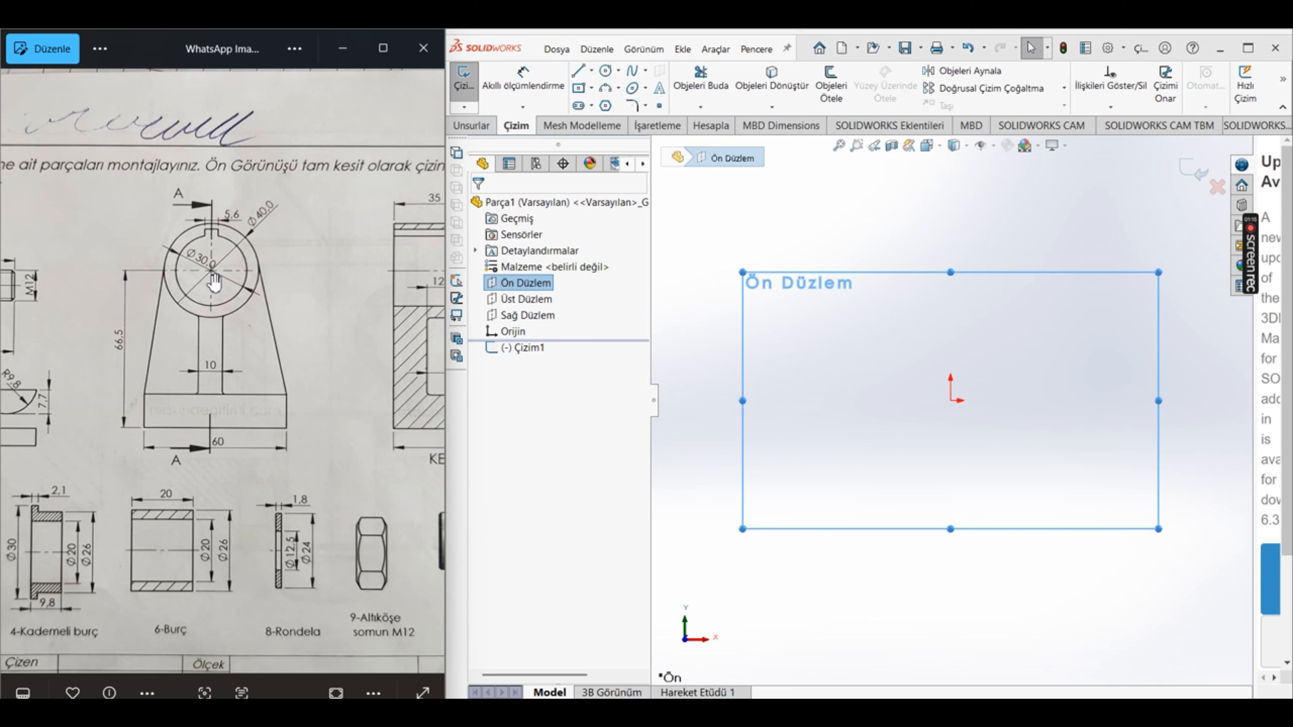
left_click(605, 70)
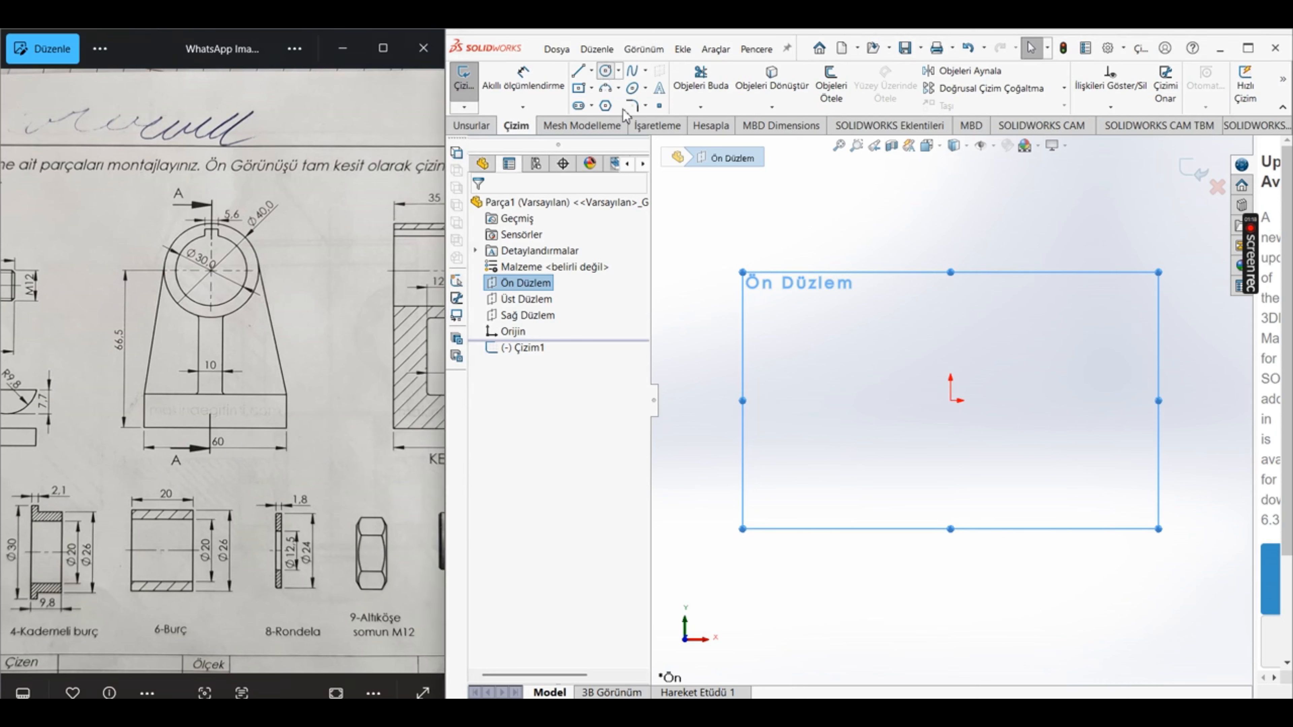
left_click(950, 406)
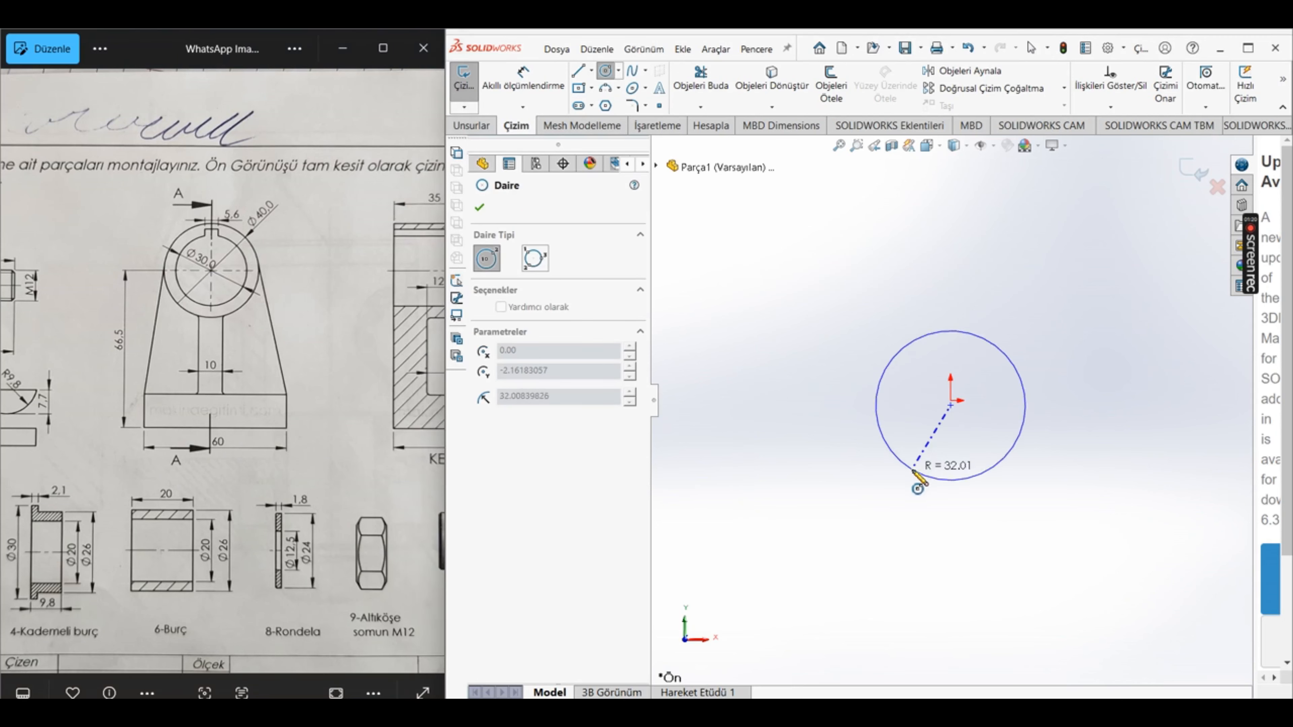
key("Escape")
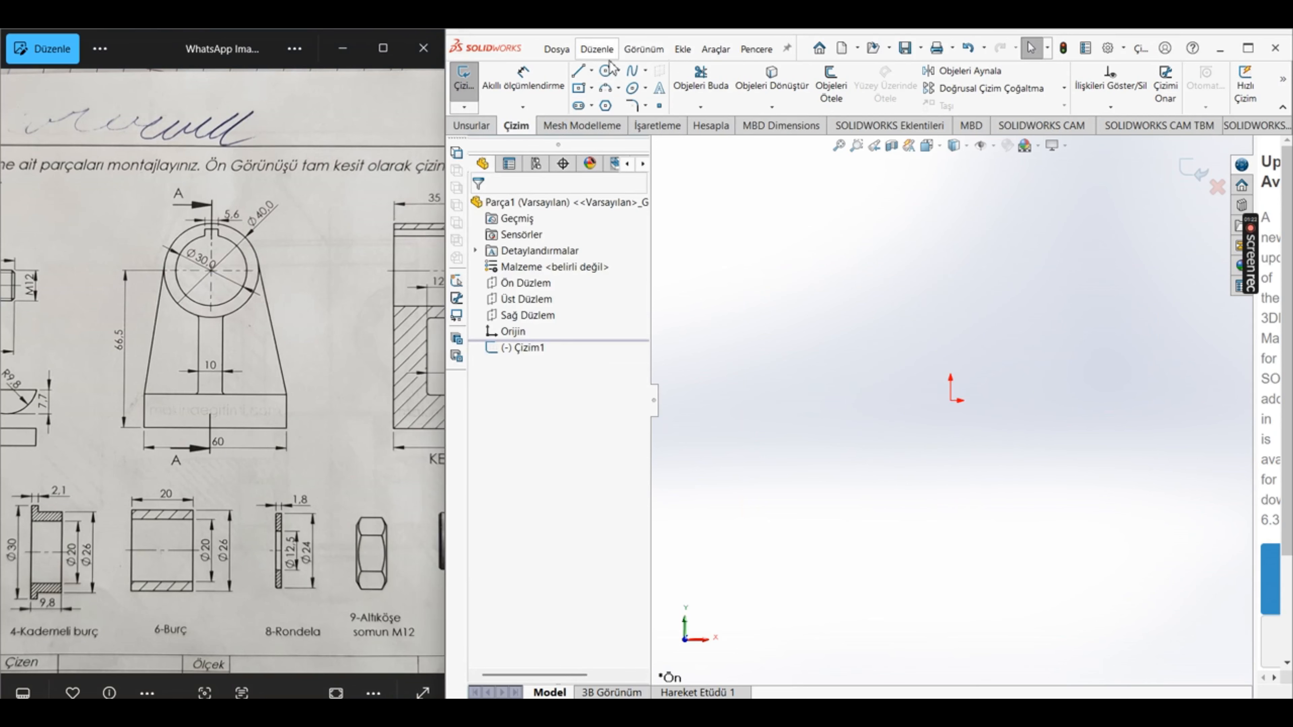
Step: Sketch two concentric circles centred on the origin, the inner one about 61.5 mm in diameter
left_click(604, 72)
left_click(950, 400)
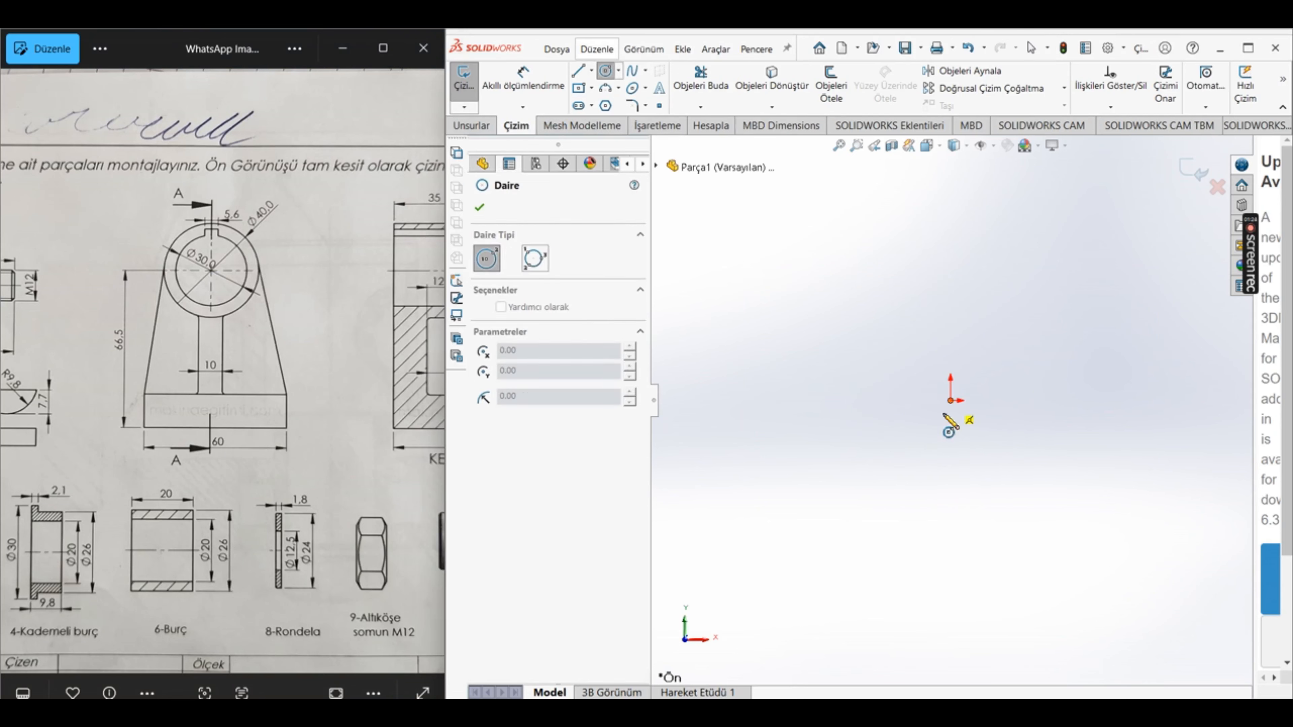
left_click(921, 468)
left_click(950, 401)
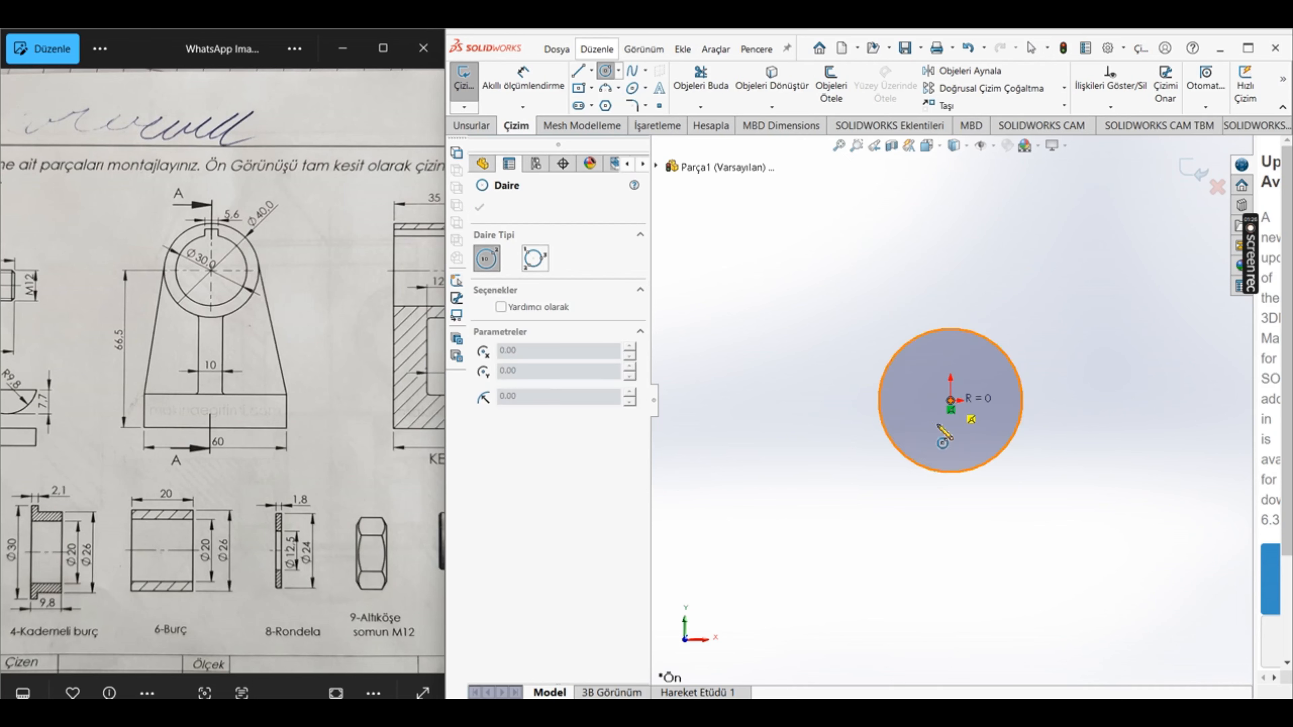
left_click(831, 466)
key("Escape")
Step: Dimension the inner circle's diameter to 30 mm
left_click(523, 79)
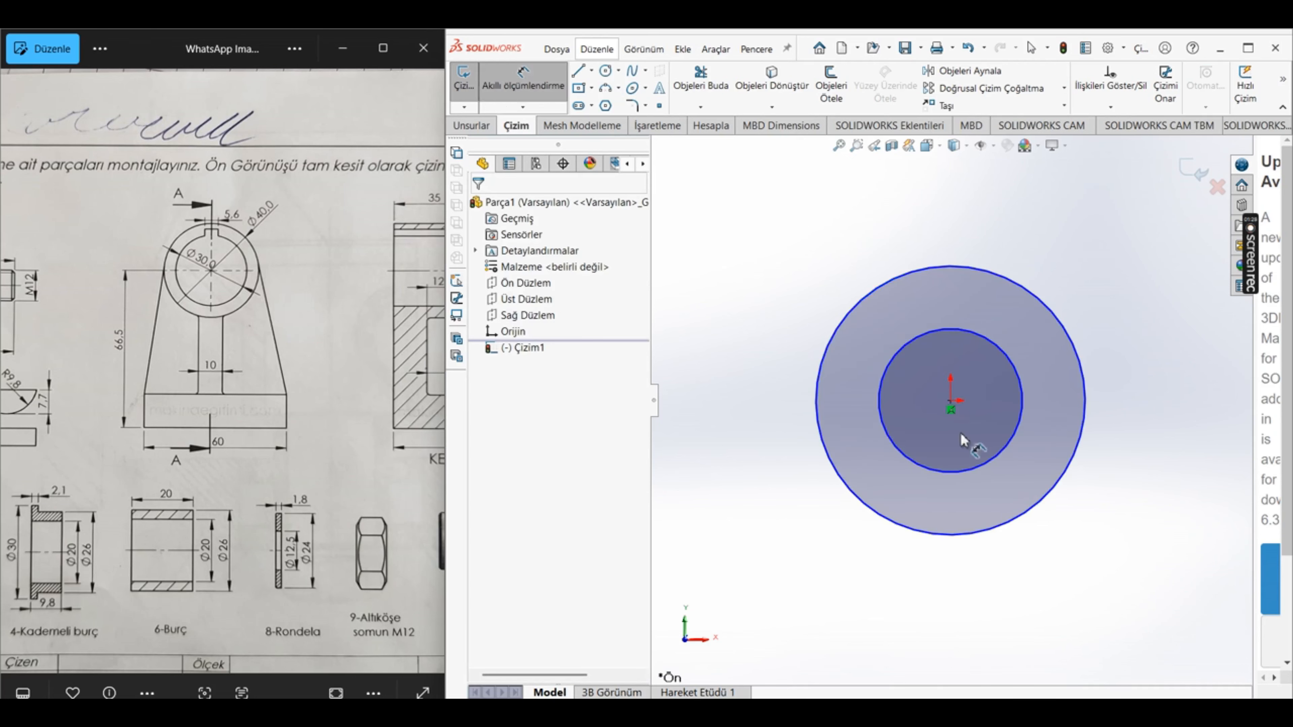
left_click(886, 381)
left_click(955, 625)
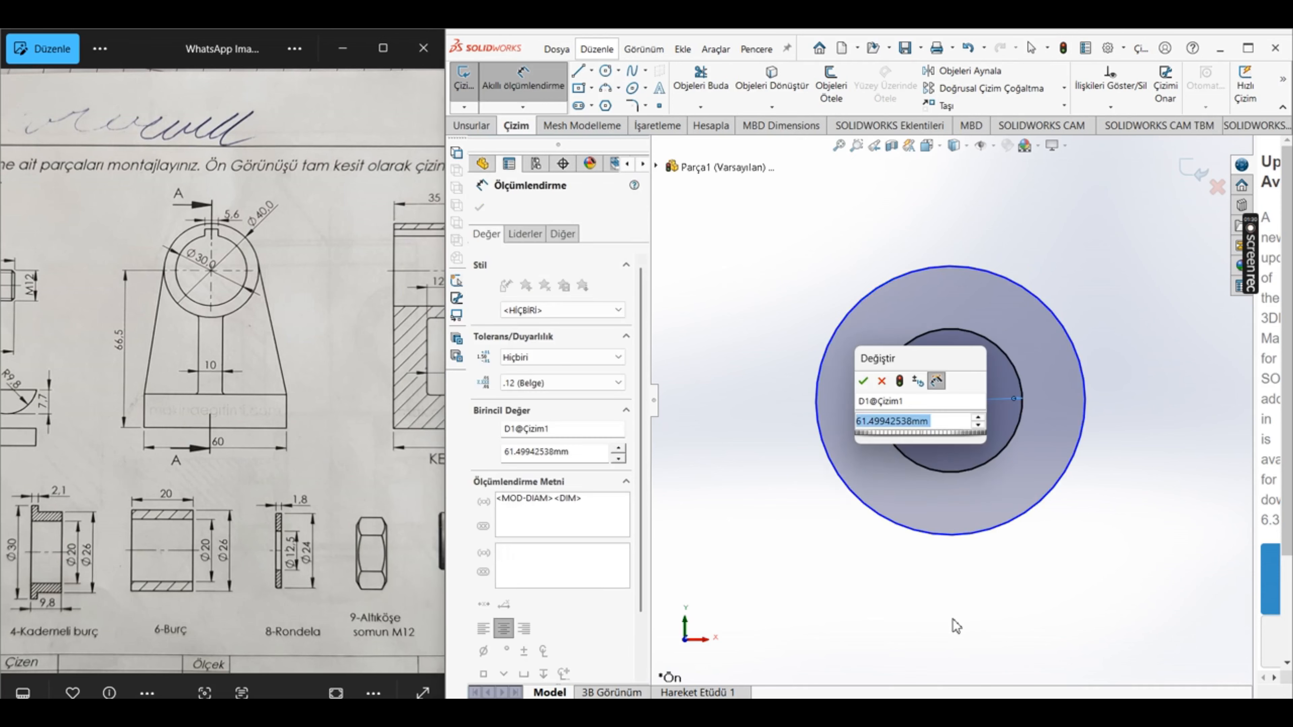
type("30")
key("Return")
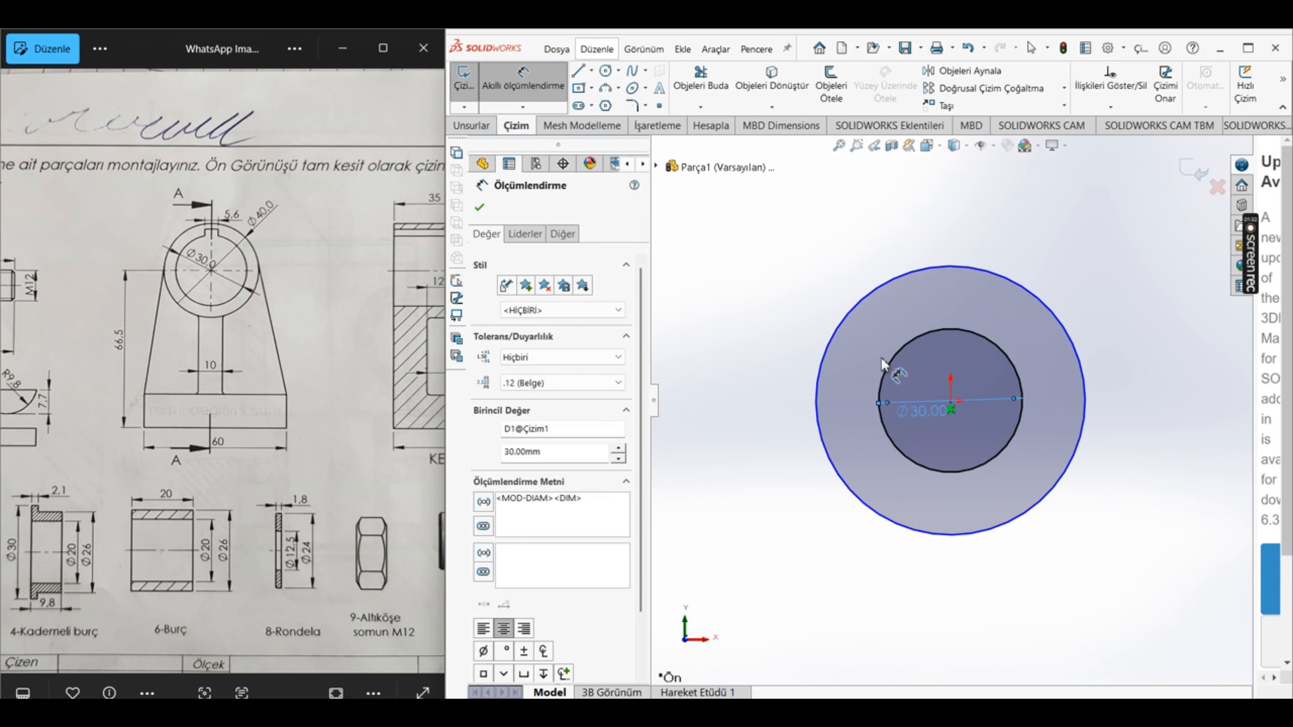
Step: Dimension the outer circle's diameter to 40 mm and finish dimensioning
left_click(842, 313)
left_click(698, 519)
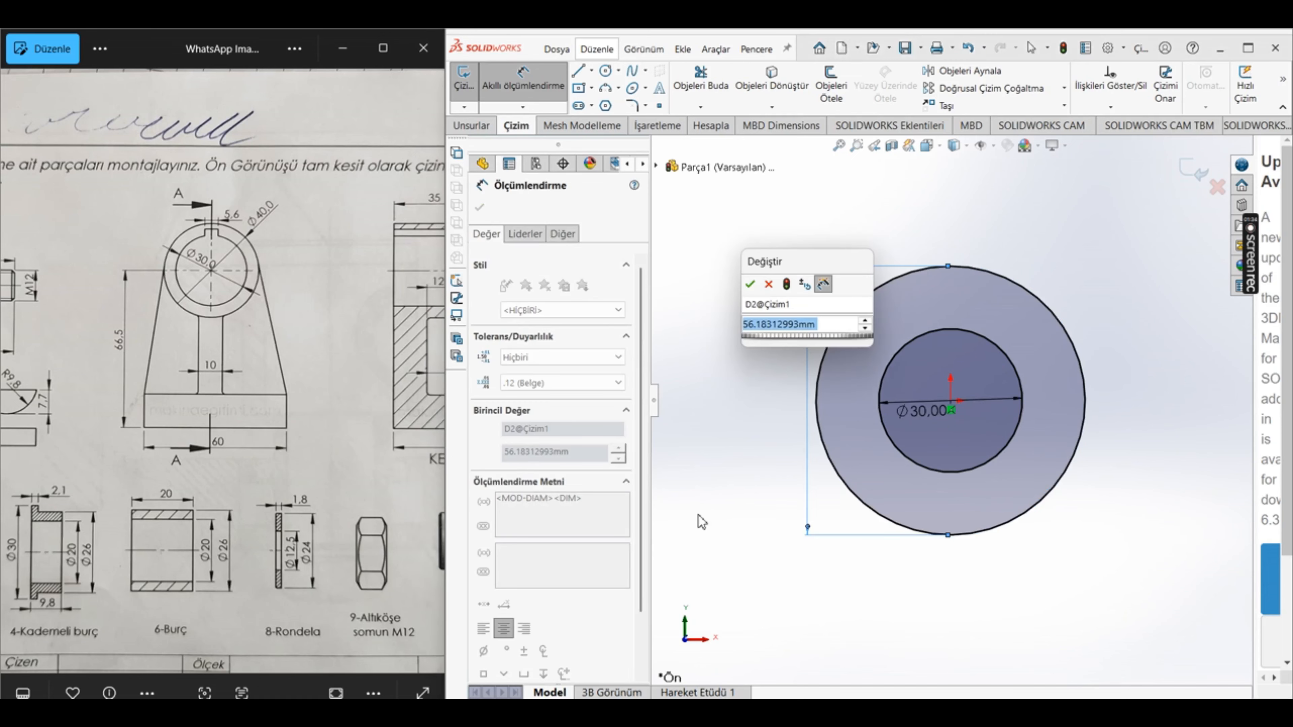
type("4")
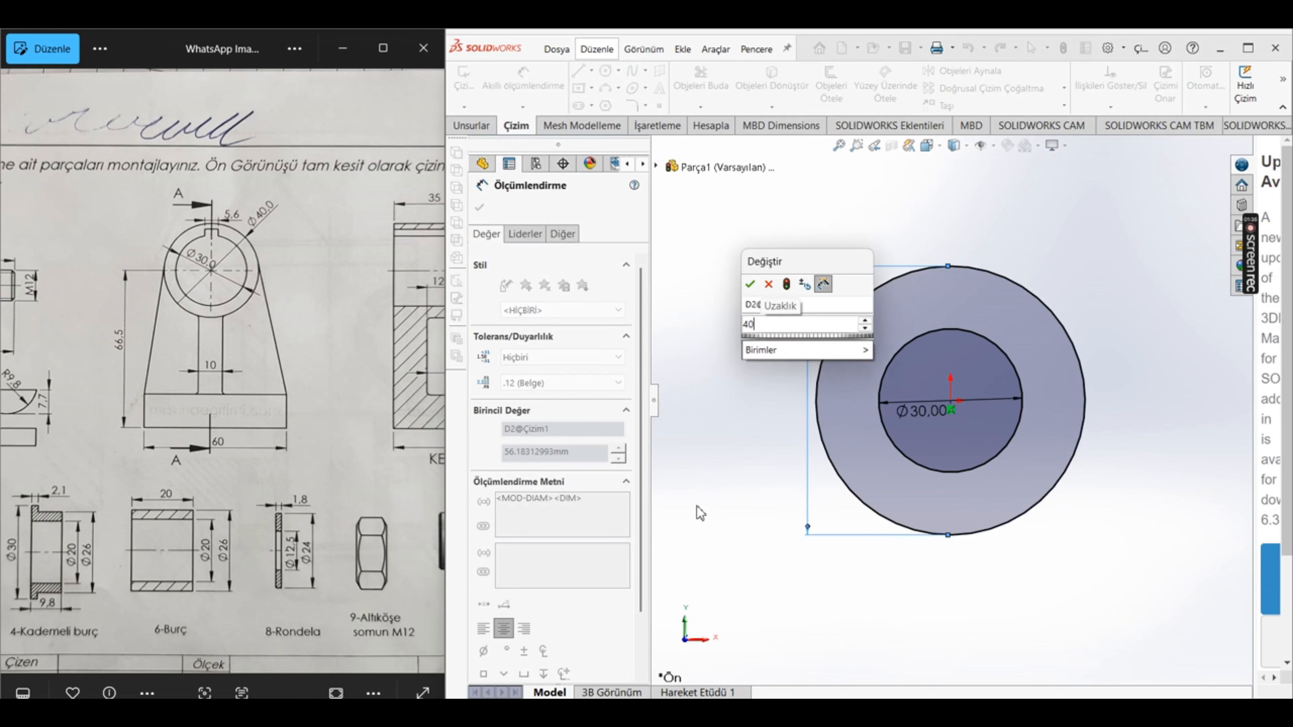
type("0")
key("Return")
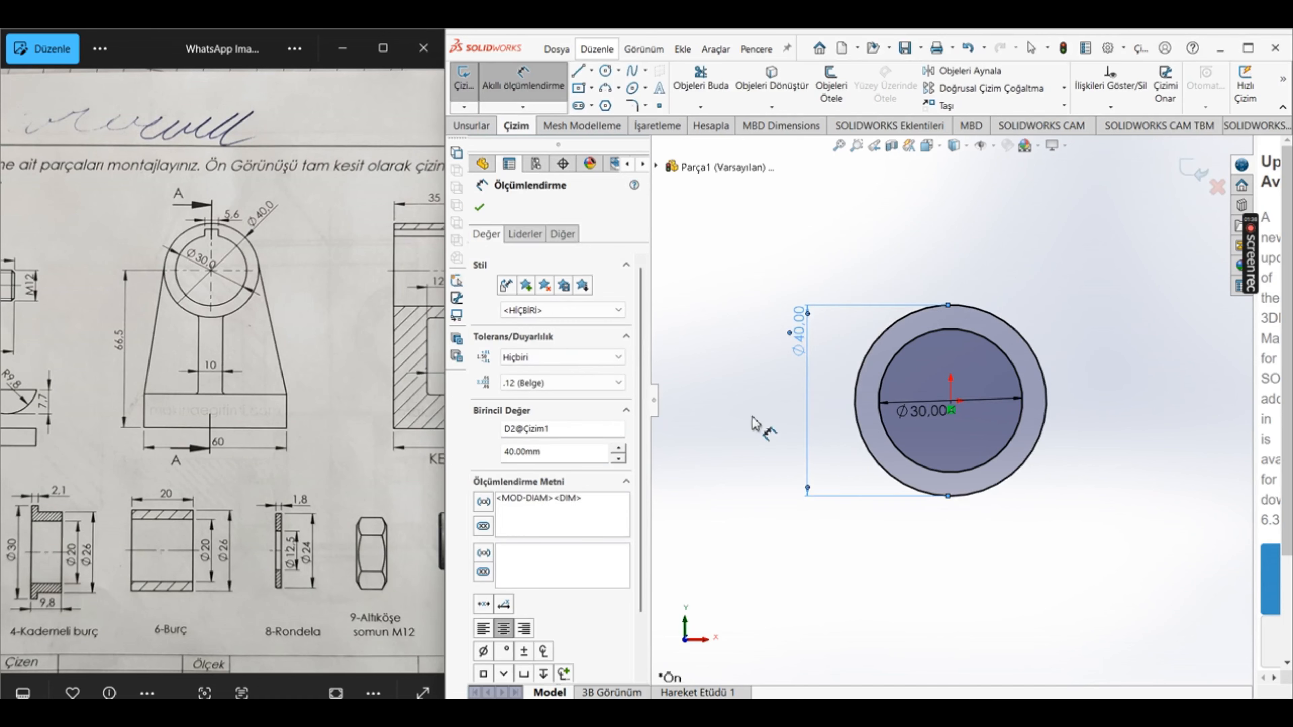
left_click(479, 208)
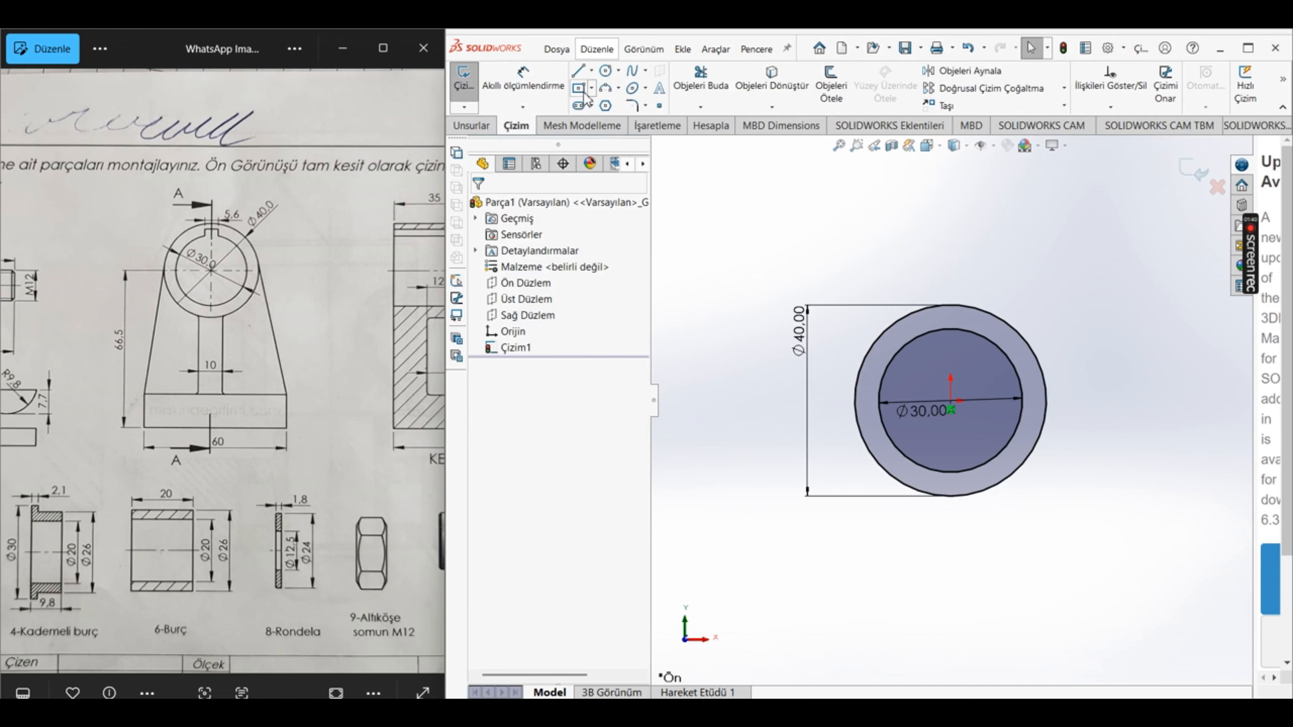
Step: Sketch a centre rectangle about 7 mm wide and 6 mm high for the keyway, centred on the inner circle's topmost point
scroll(996, 331, "down", 3)
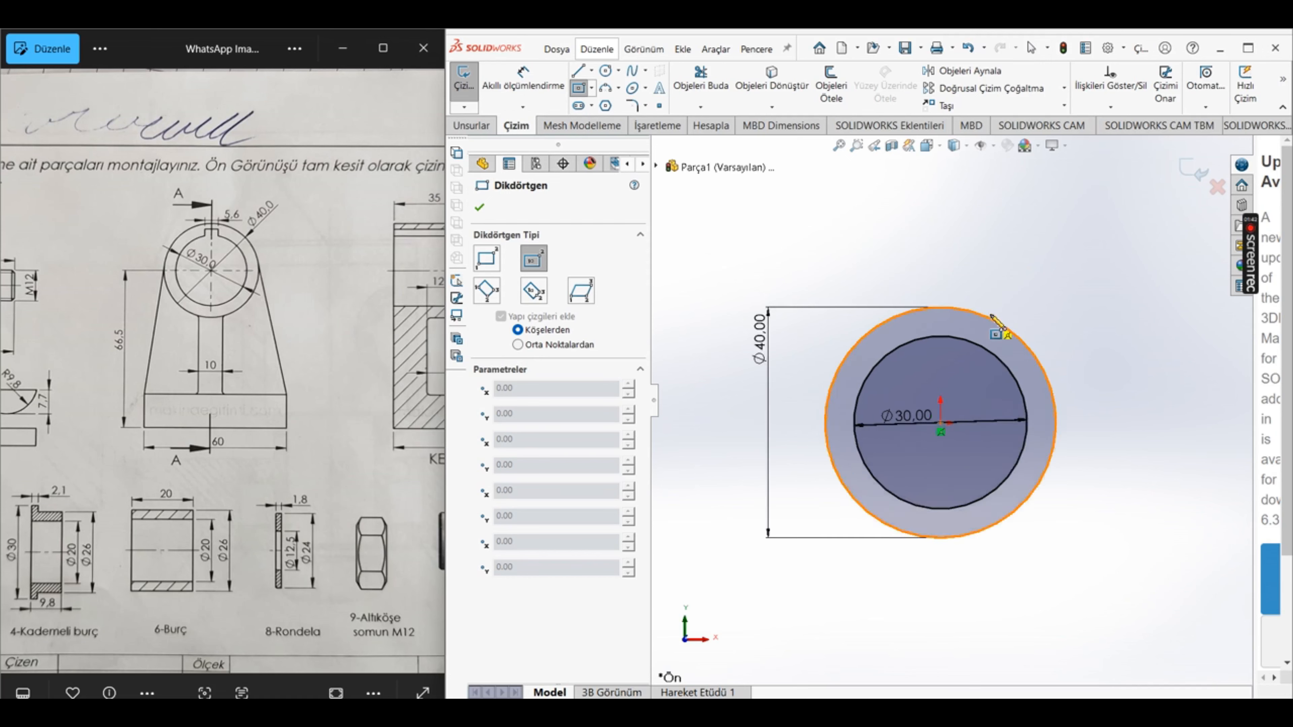
left_click(897, 367)
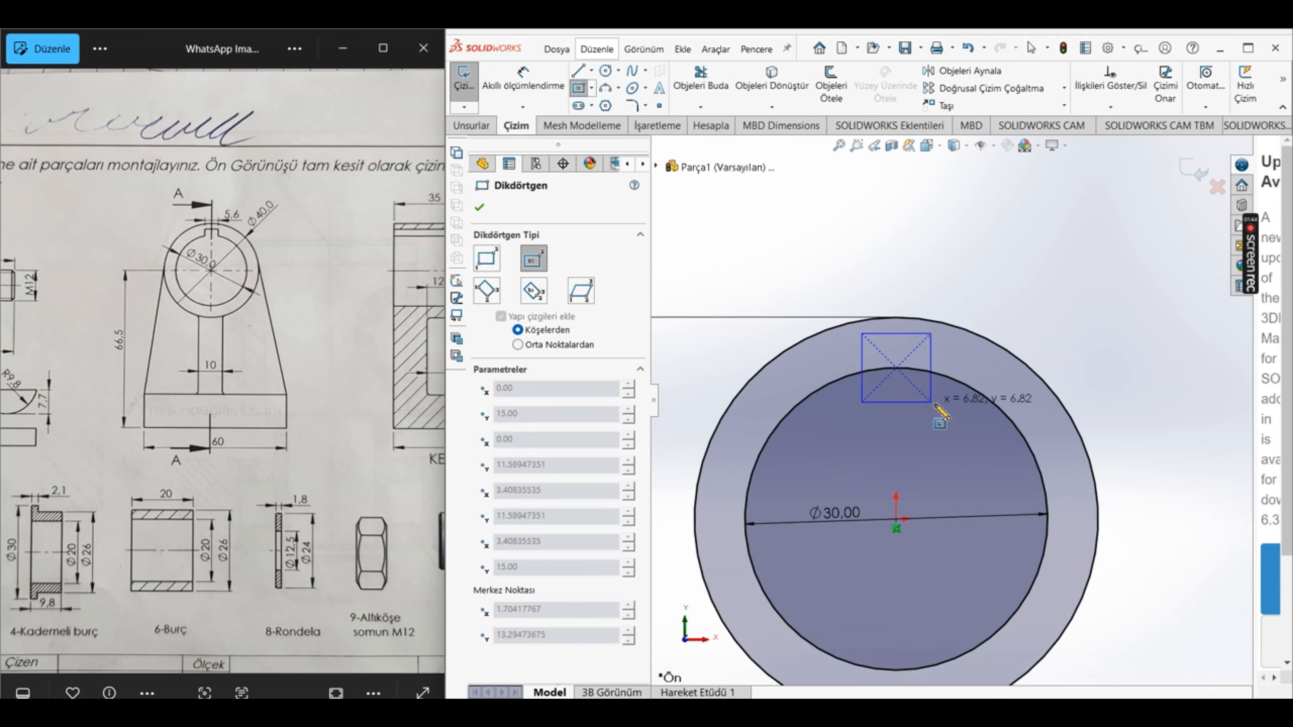
left_click(932, 398)
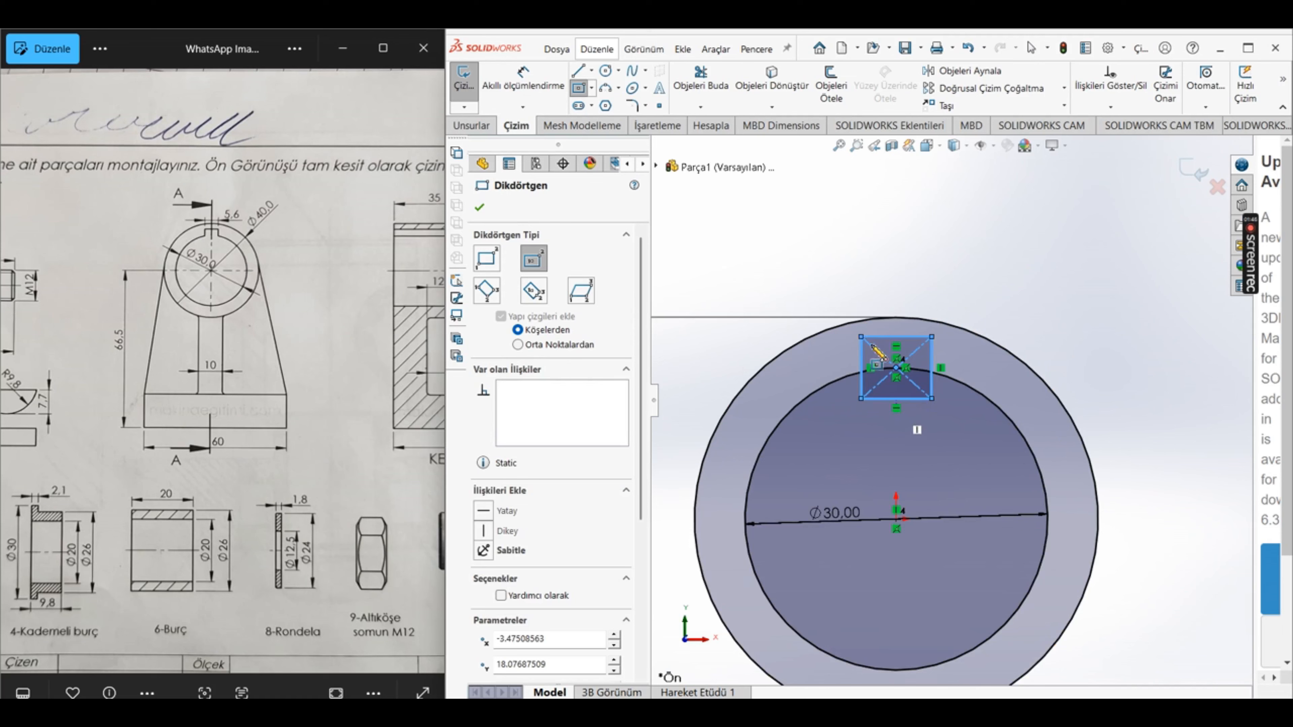
key("Escape")
Step: Dimension the keyway rectangle's width to 5.6 mm
left_click(523, 81)
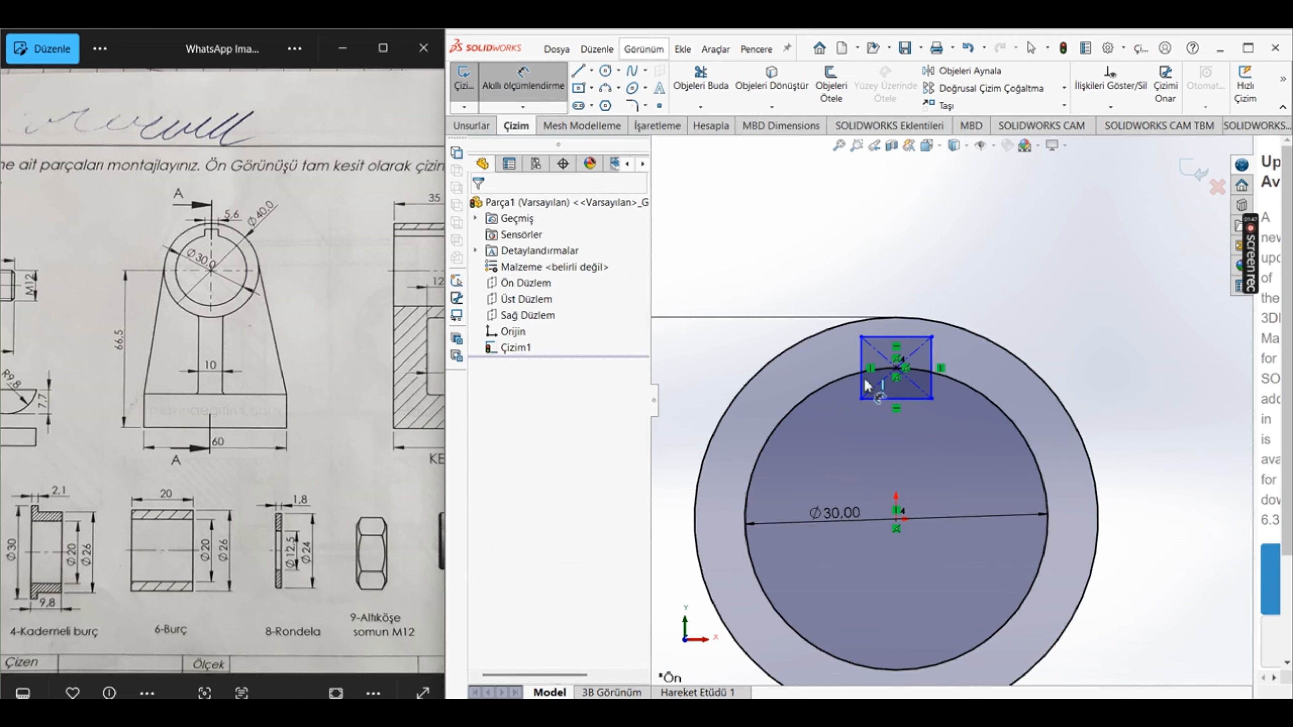
left_click(873, 337)
left_click(873, 255)
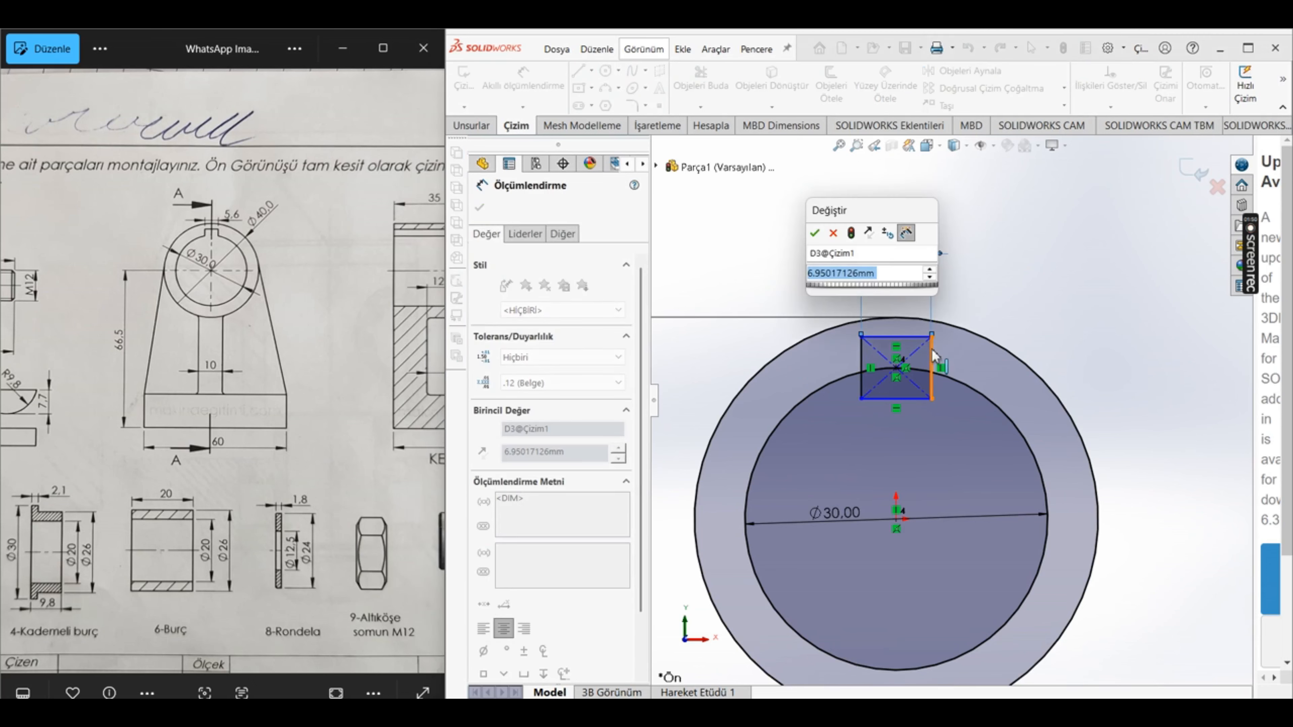
type("5.6")
key("Return")
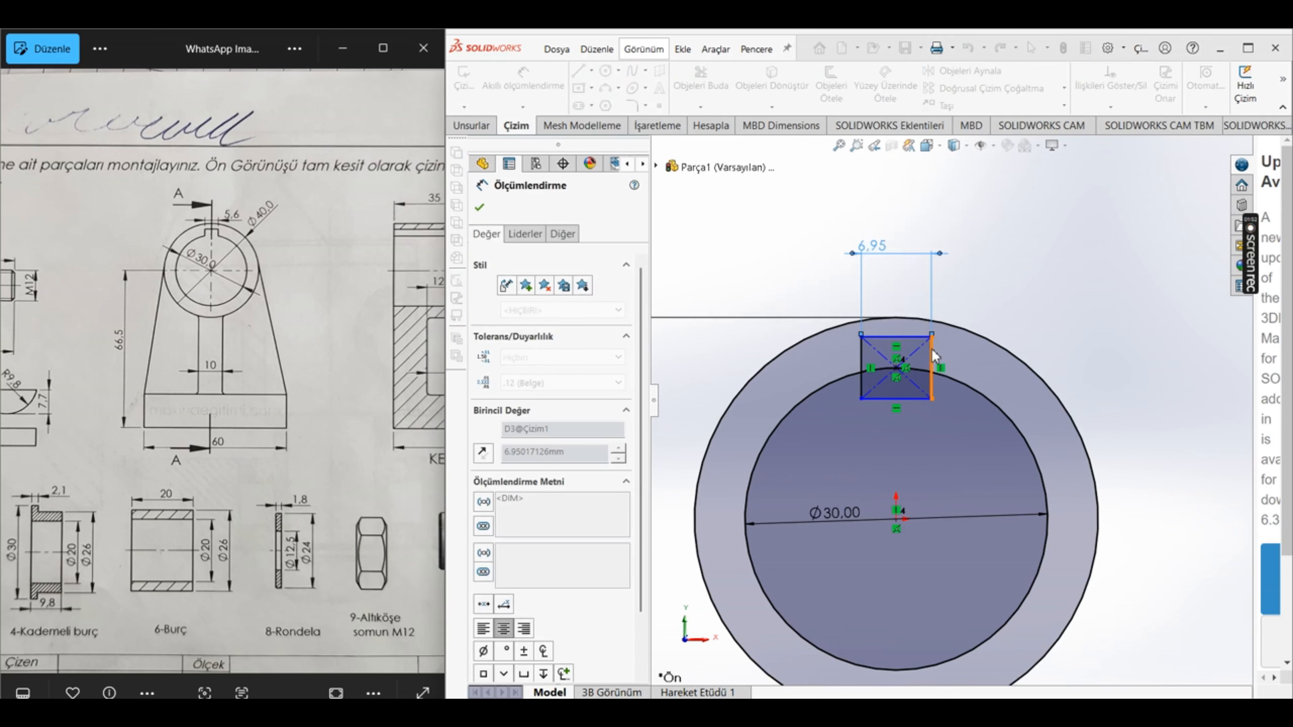
Step: Dimension from the keyway rectangle's upper edge to the inner circle, setting the arc condition to maximum (Maks.)
left_click(899, 337)
left_click(966, 652)
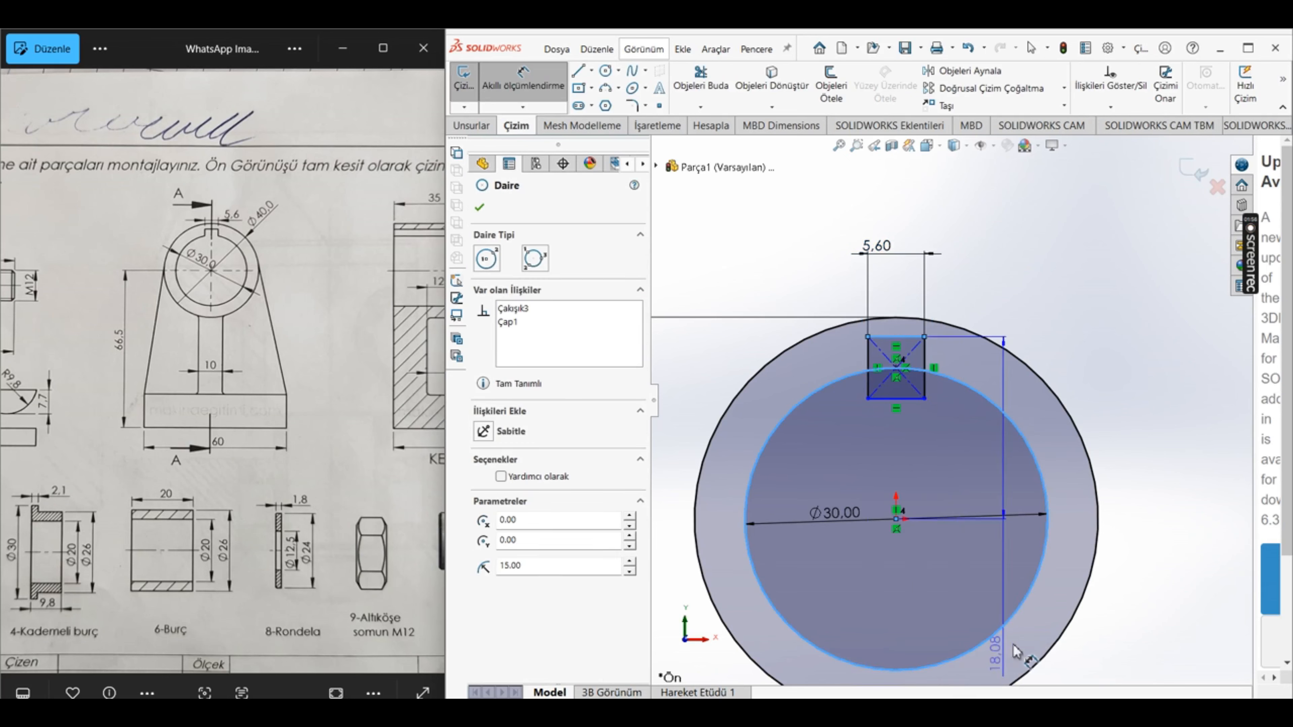
key("f")
left_click(1103, 424)
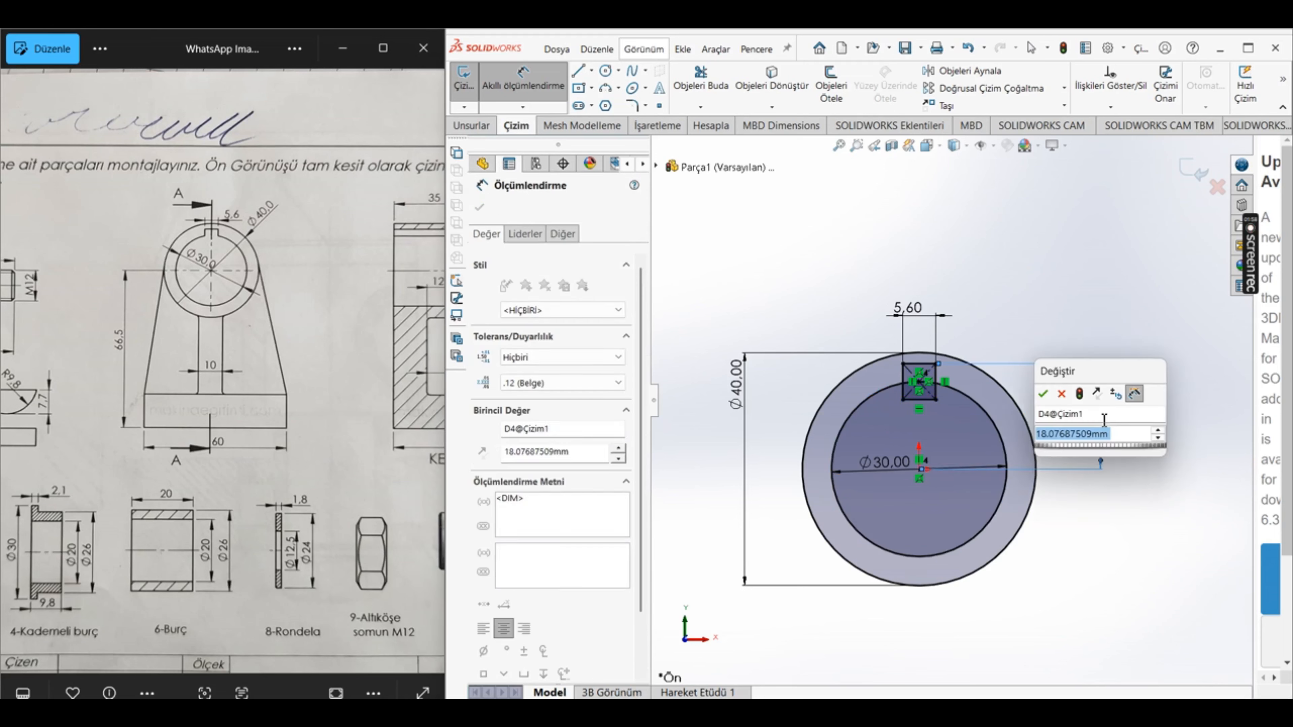
left_click(1042, 393)
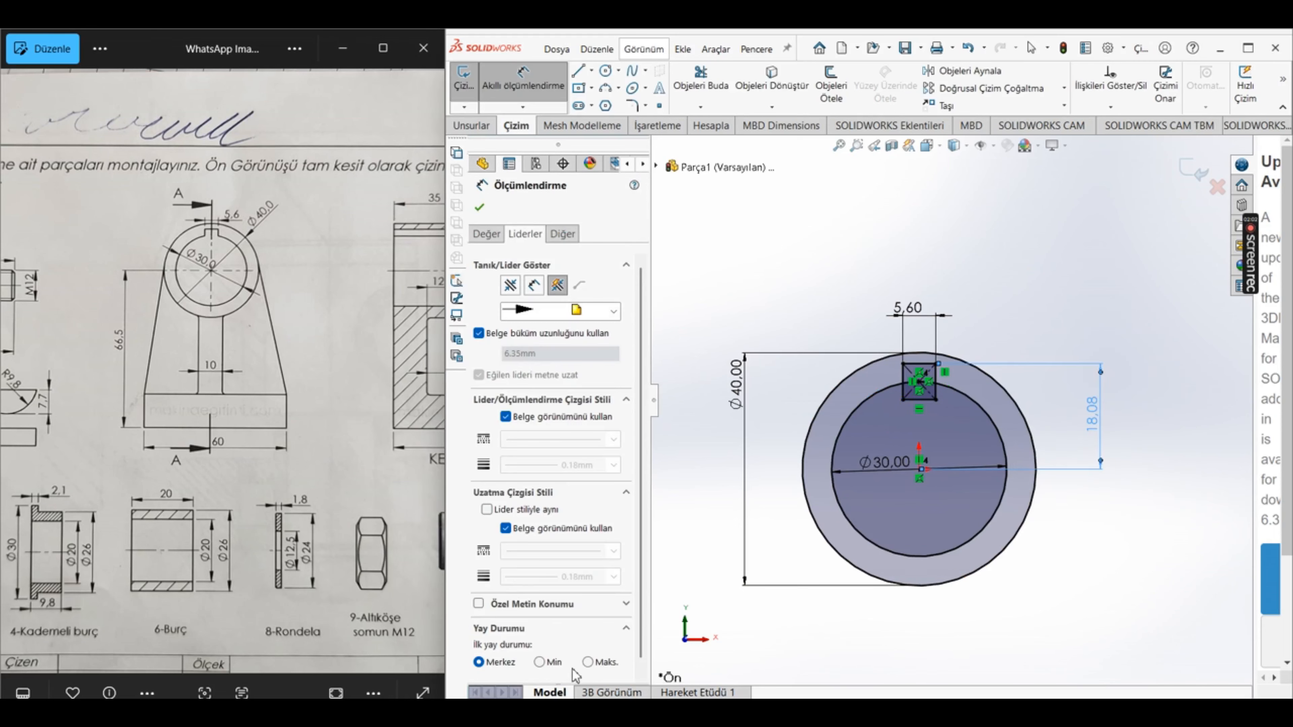
left_click(588, 662)
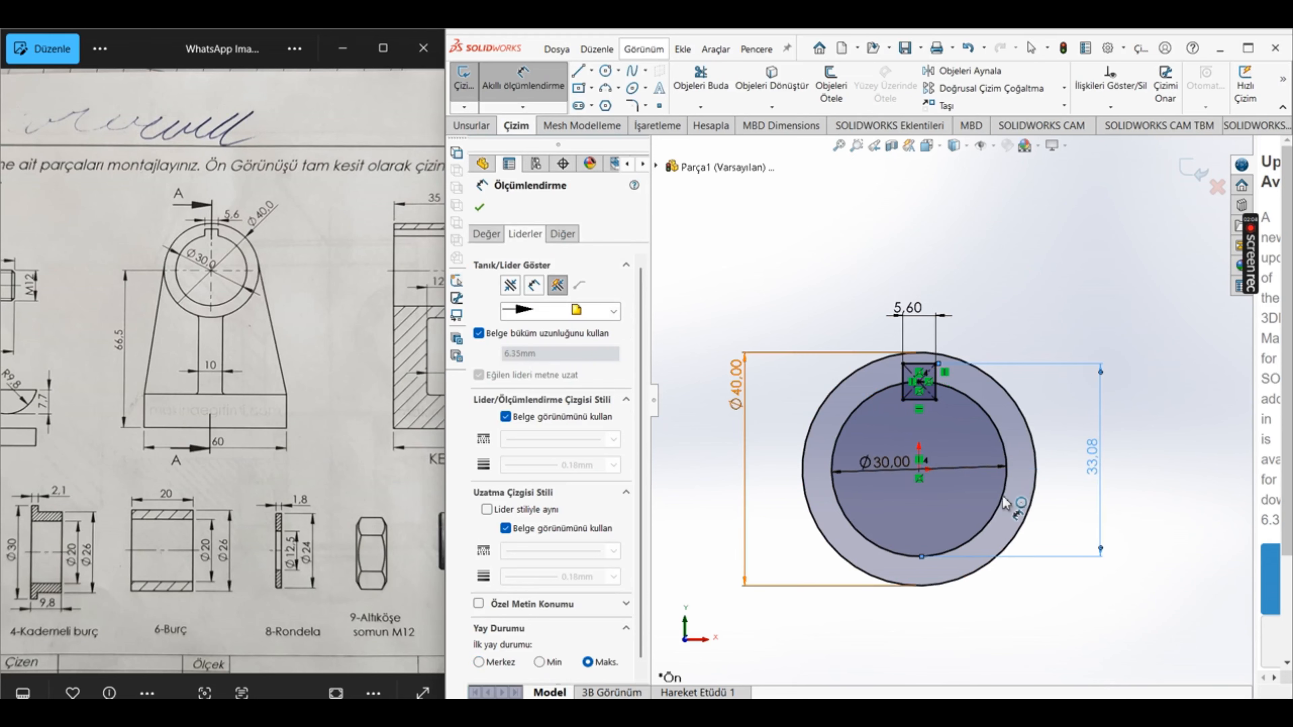
Step: Set the dimension from the keyway's upper edge to the inner circle's lowest point to 32.64 mm and finish dimensioning
left_click_drag(318, 386, 143, 396)
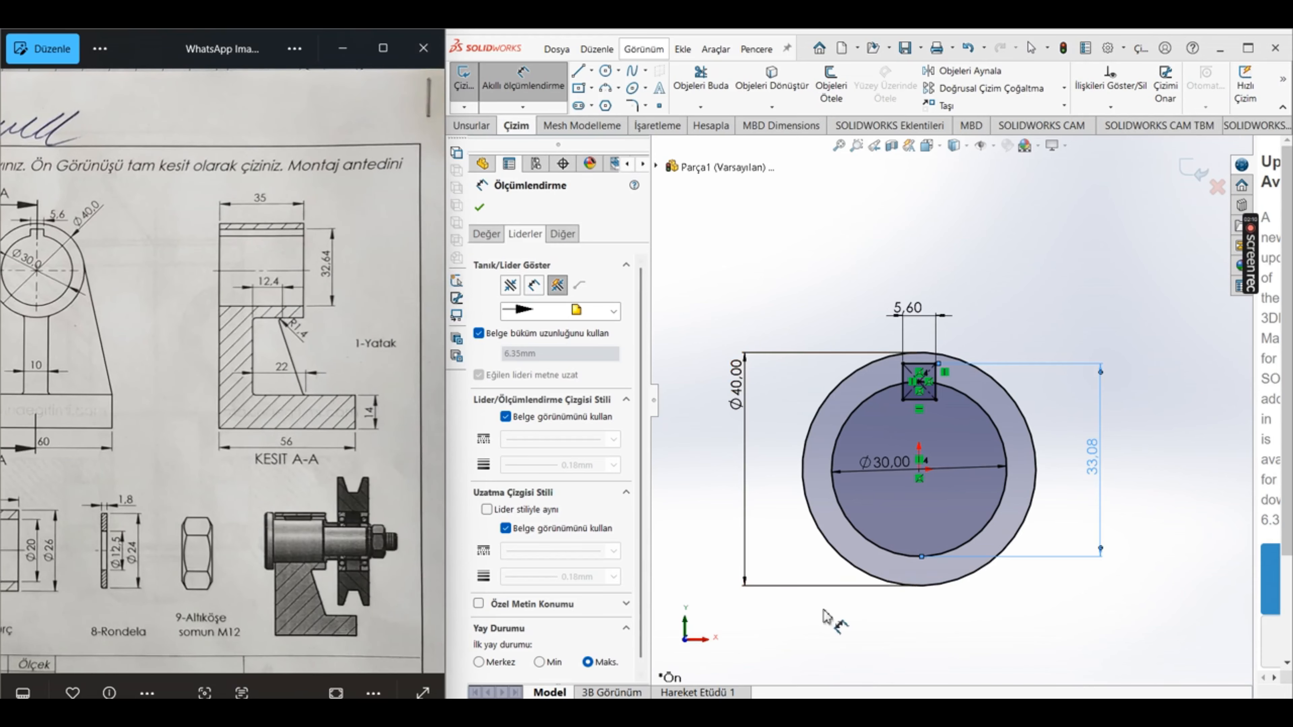
left_click(487, 234)
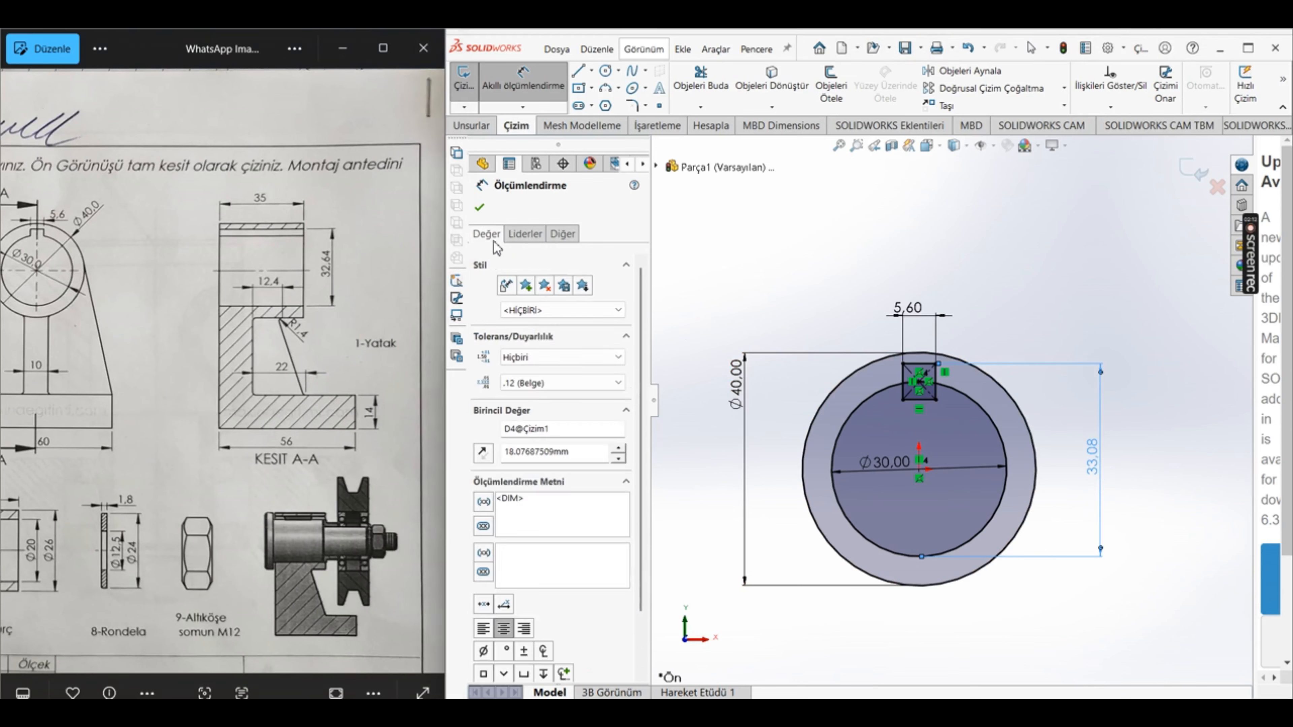
double_click(586, 459)
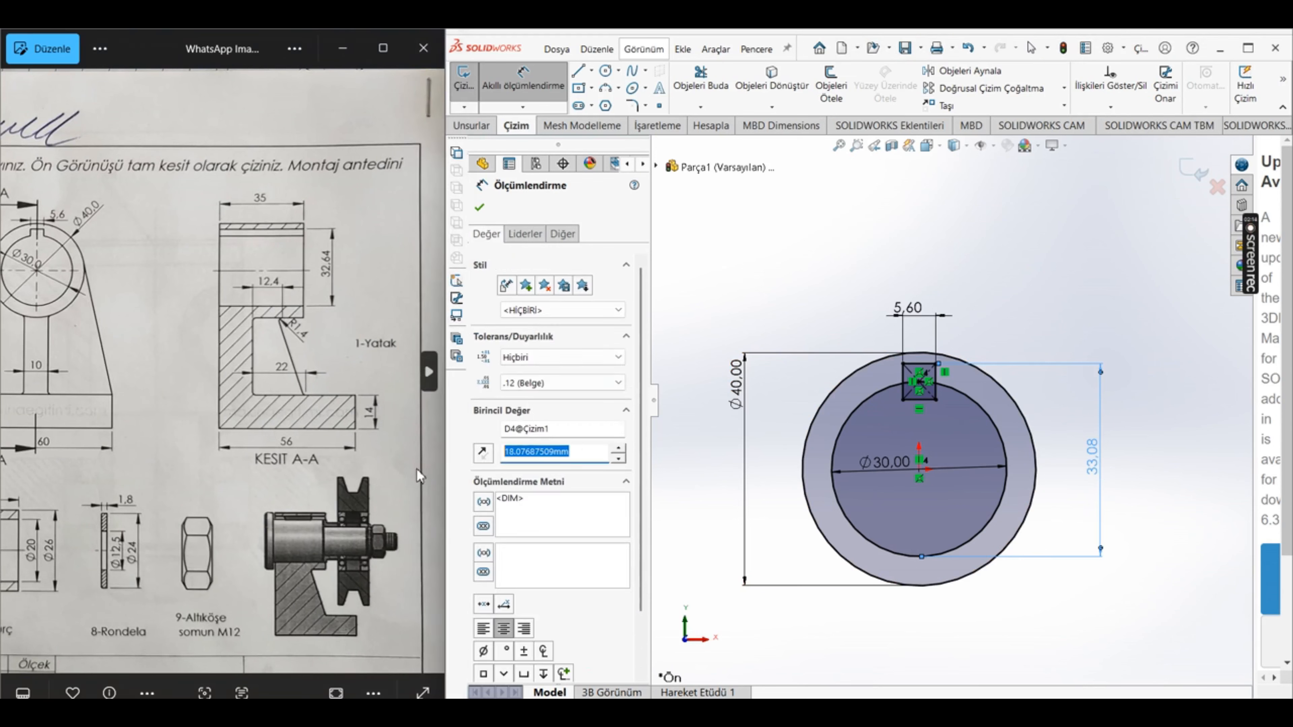
type("34")
type(".64")
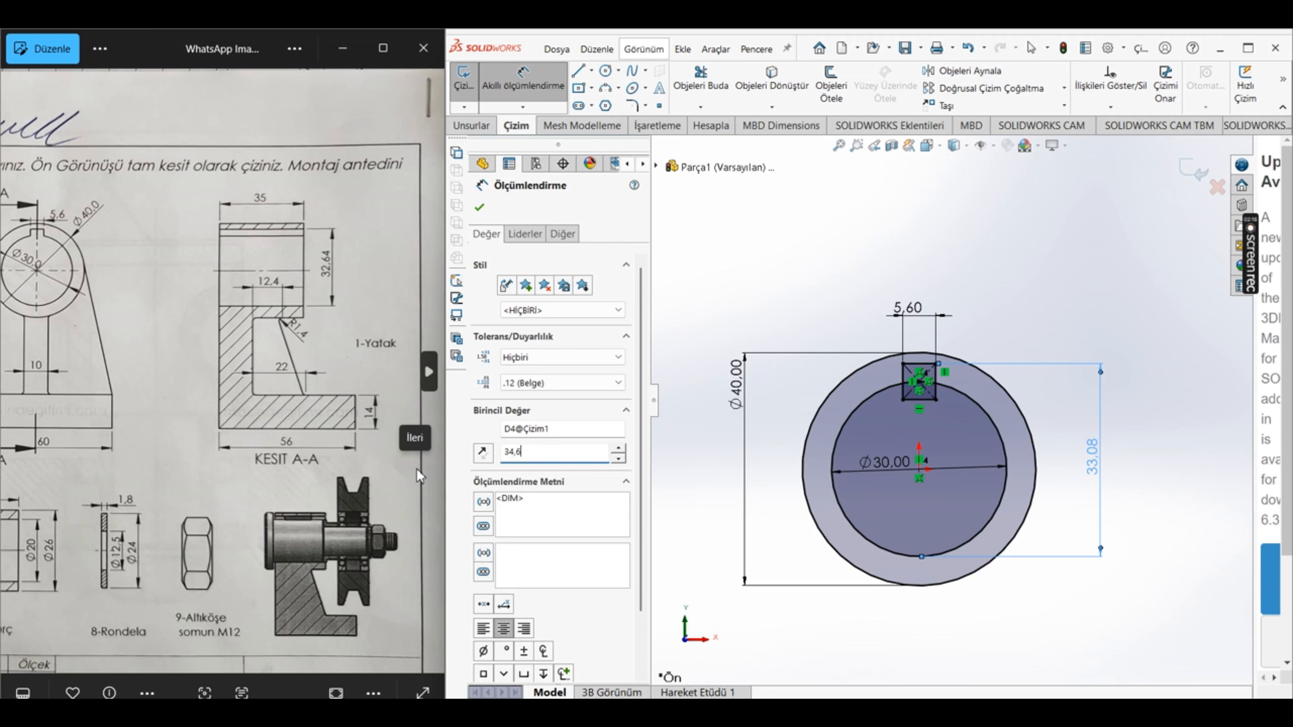
key("Return")
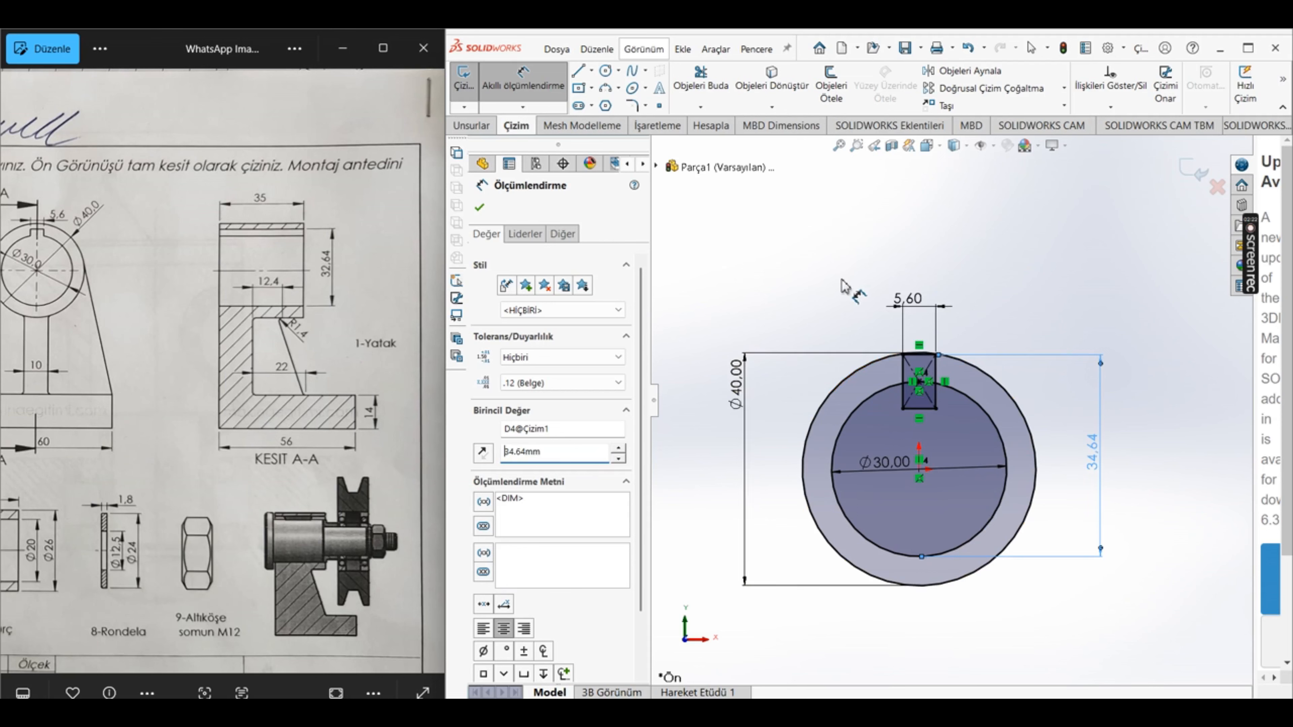
left_click_drag(564, 458, 313, 458)
key("Return")
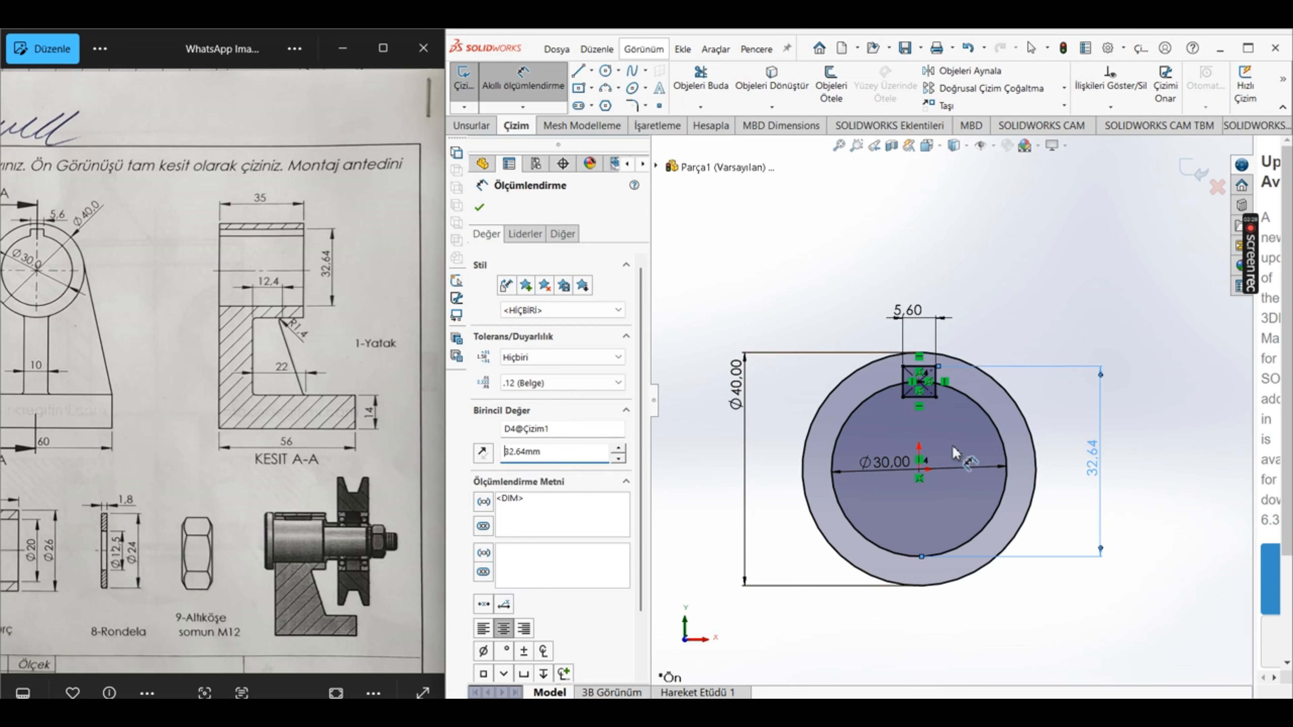
left_click(483, 209)
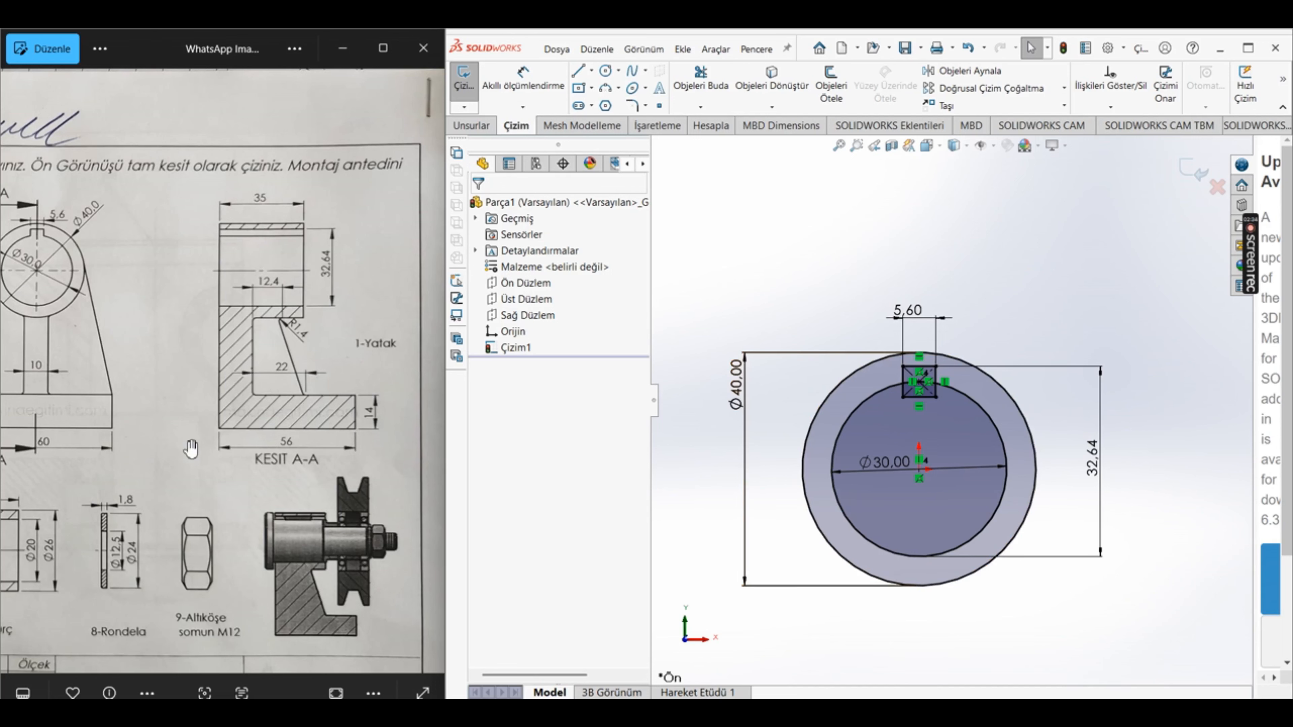
Step: Sketch a centre rectangle about 94 mm wide and 23 mm high for the base, centred below the circles
left_click_drag(191, 448, 312, 448)
scroll(952, 402, "up", 3)
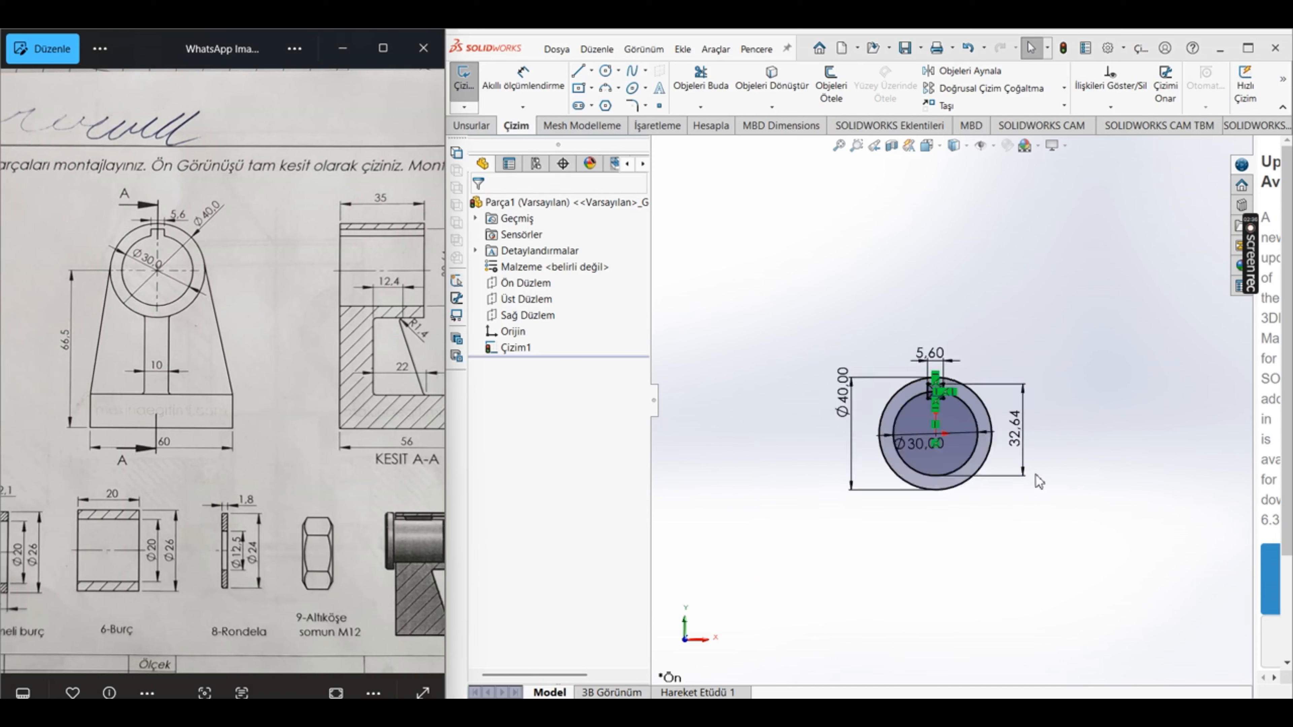
scroll(1036, 475, "up", 3)
scroll(946, 557, "down", 4)
scroll(1225, 134, "up", 1)
scroll(1174, 201, "up", 1)
scroll(1115, 309, "up", 2)
scroll(1172, 287, "down", 2)
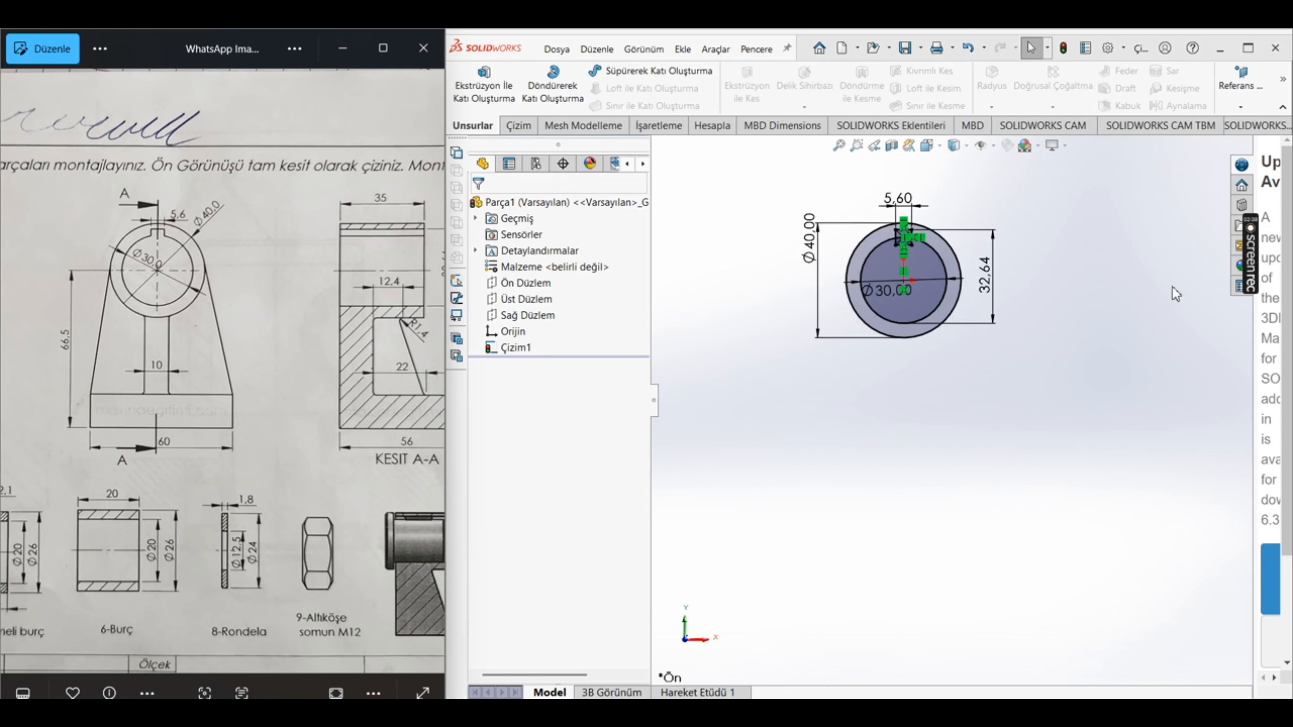
scroll(1084, 290, "down", 1)
left_click(518, 125)
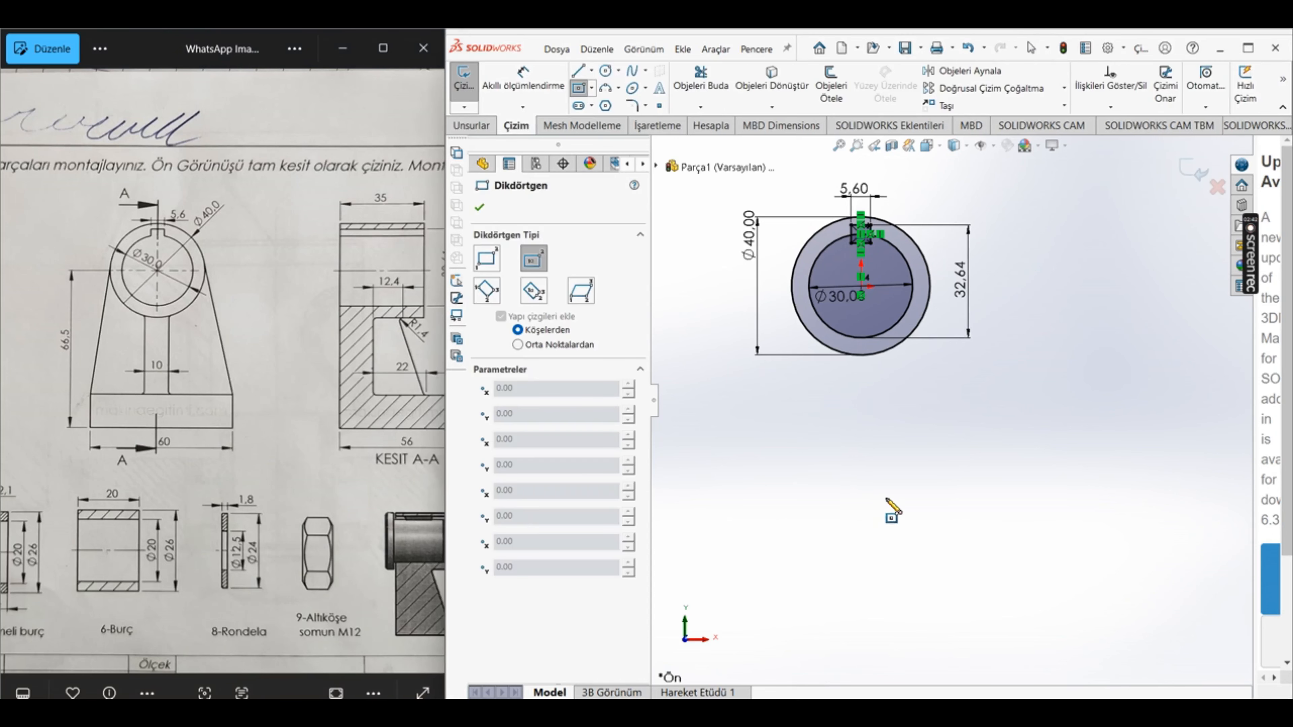
left_click(860, 511)
left_click(1023, 553)
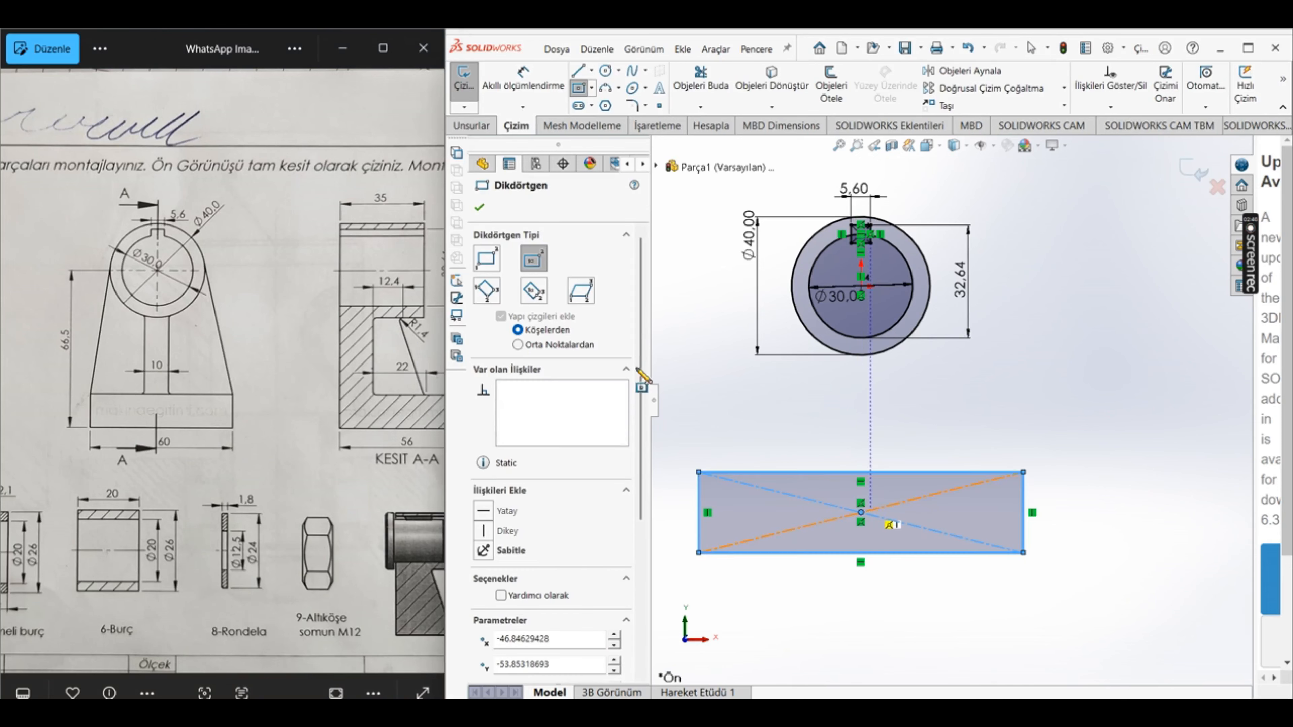
left_click(479, 208)
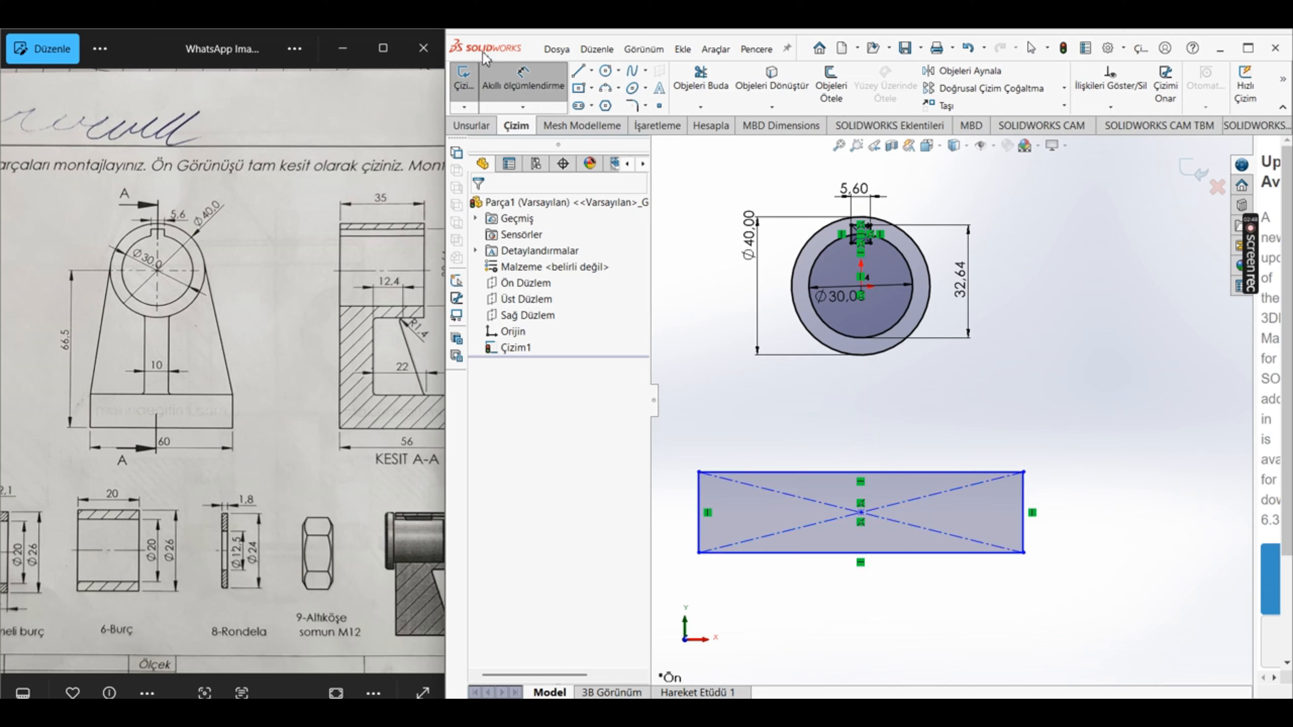
Step: Dimension the vertical distance from the base rectangle's lower edge to the inner circle's centre to 66.5 mm
left_click(779, 554)
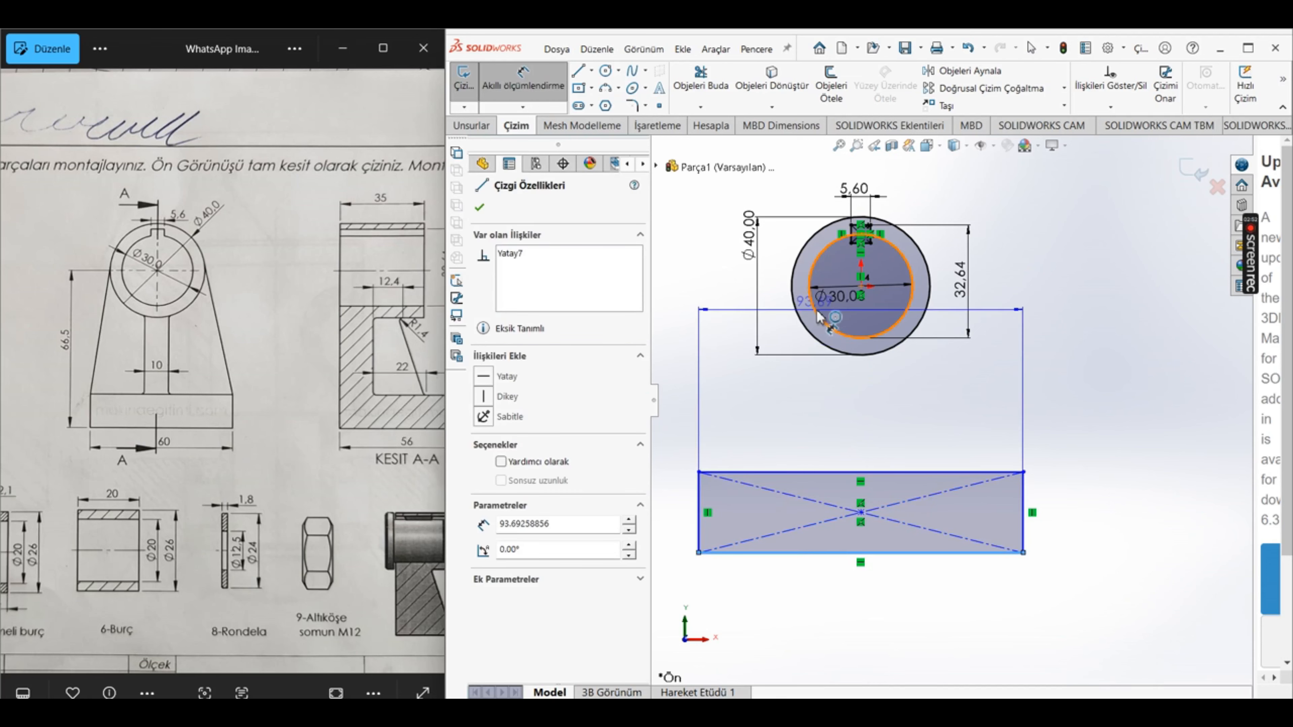
left_click(813, 311)
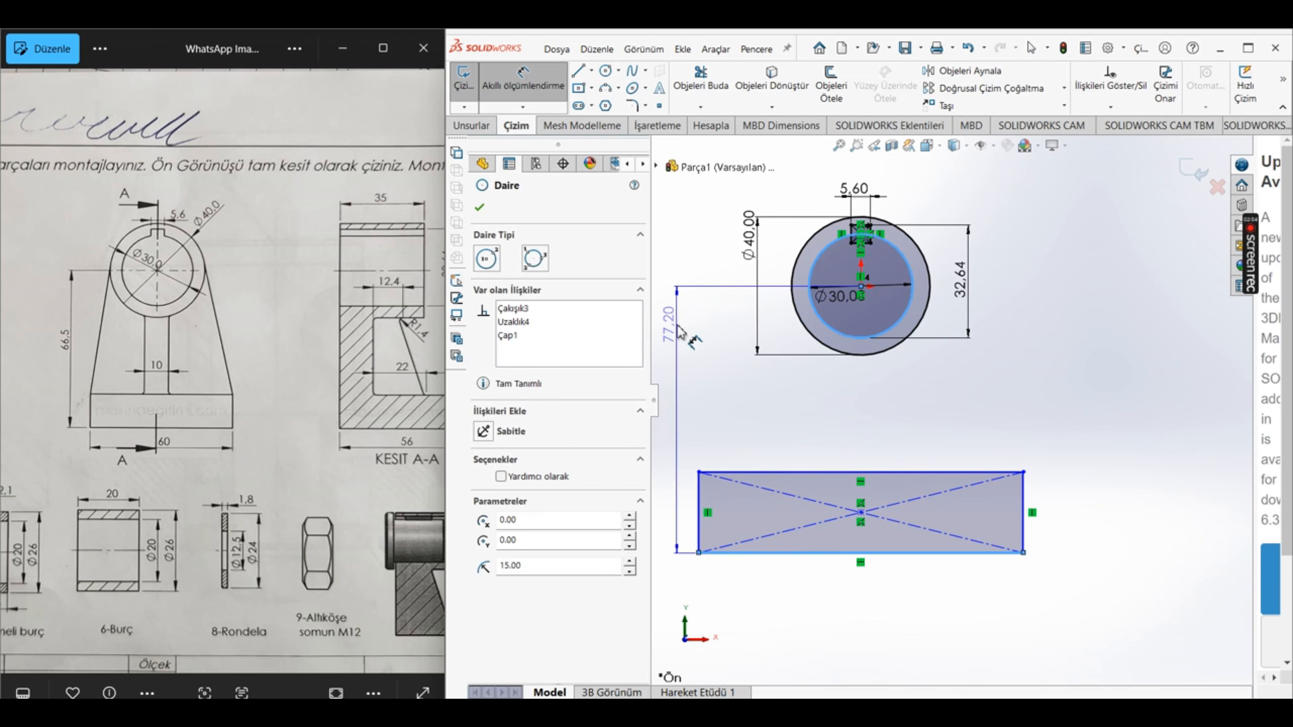
left_click(681, 390)
type("77.2")
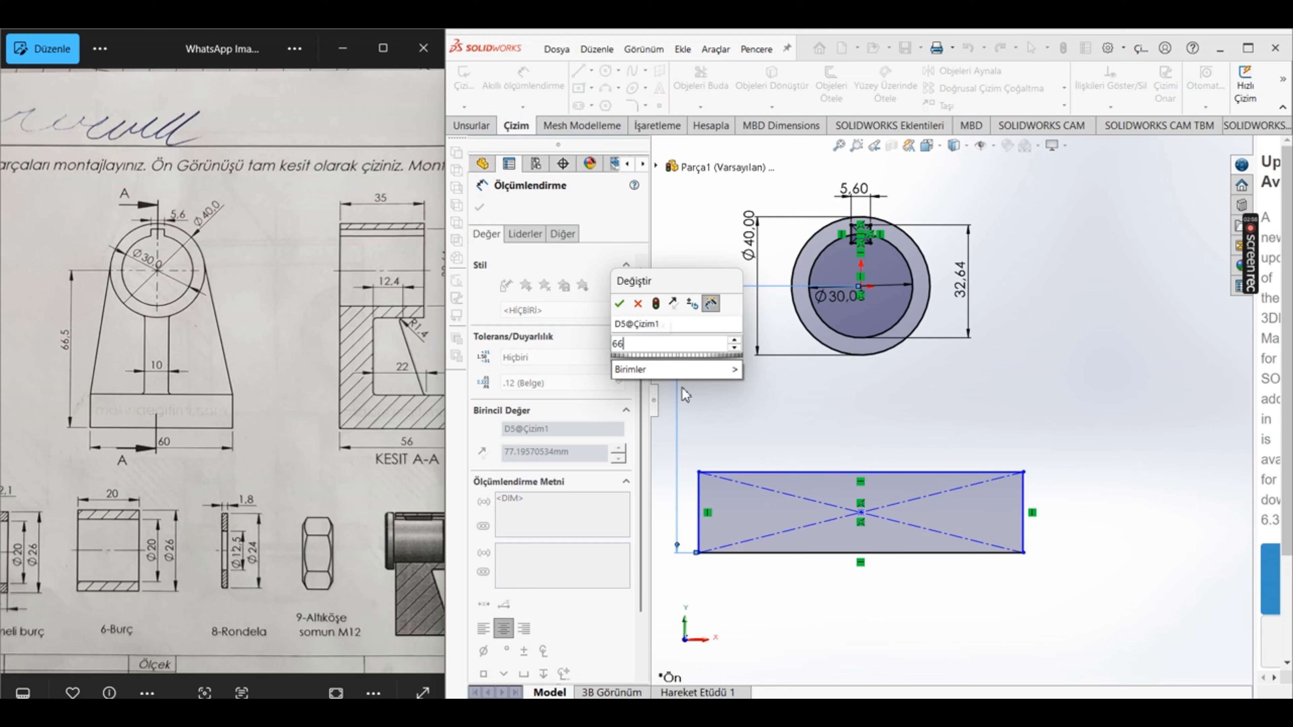
key("Return")
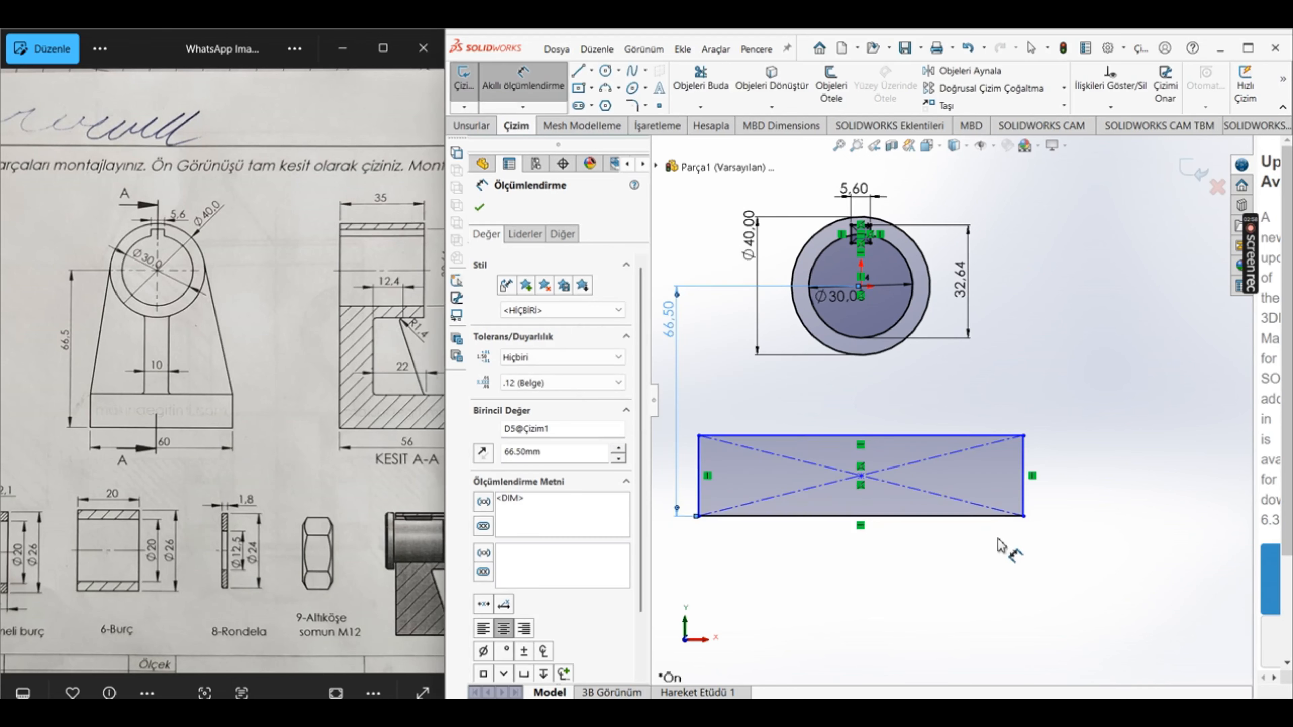
Step: Dimension the base rectangle's width to 60 mm
left_click(992, 516)
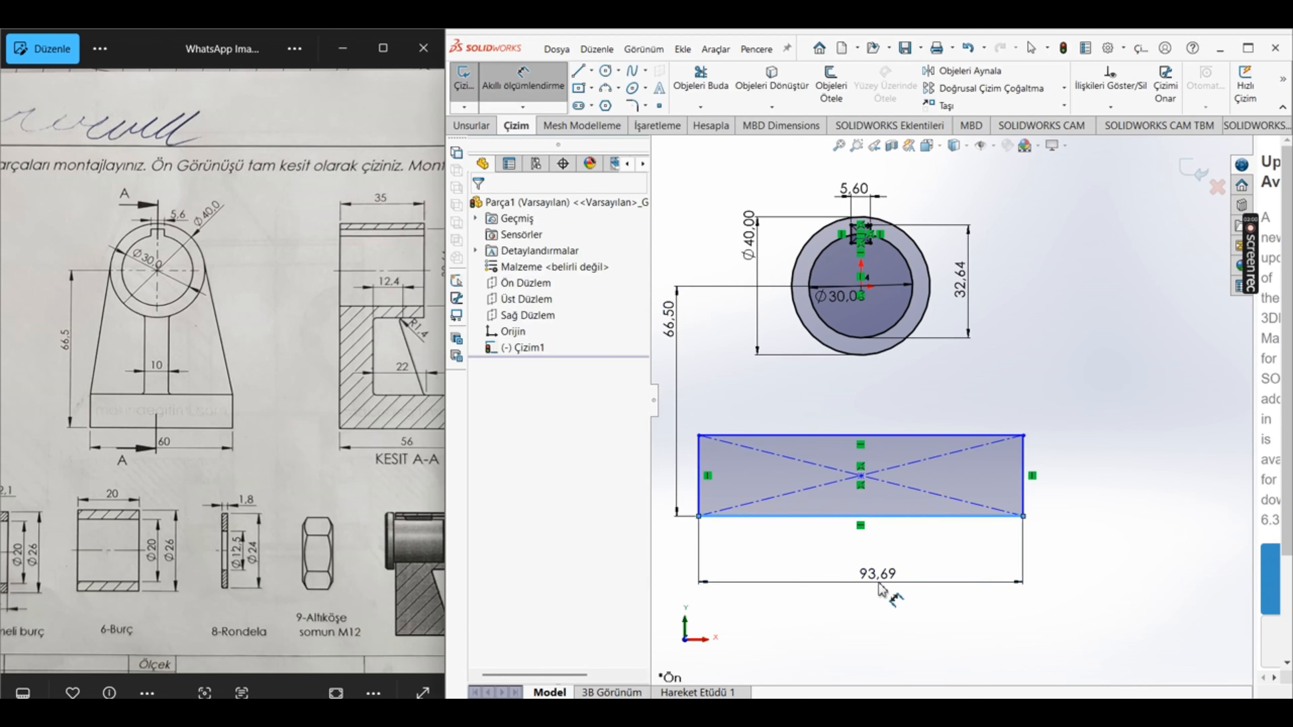
left_click(868, 603)
type("60")
key("Return")
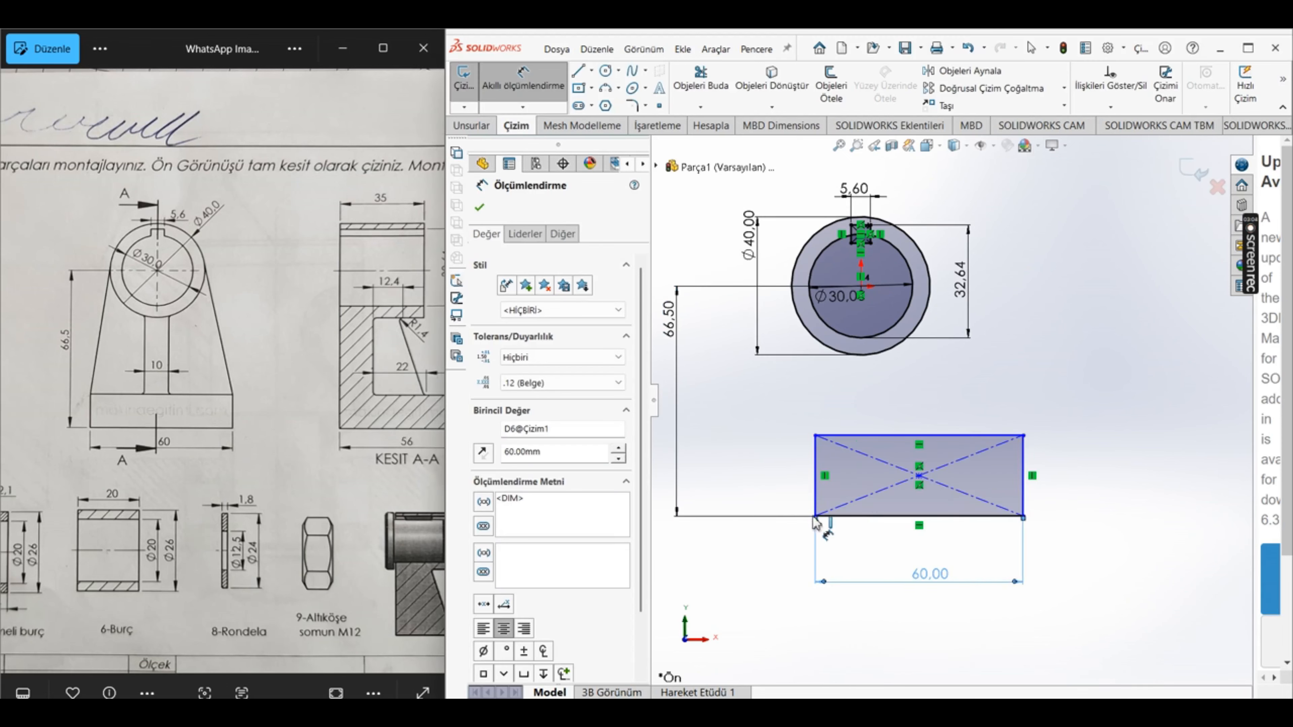
Step: Dimension the base rectangle's height to 14 mm and finish dimensioning
left_click(815, 503)
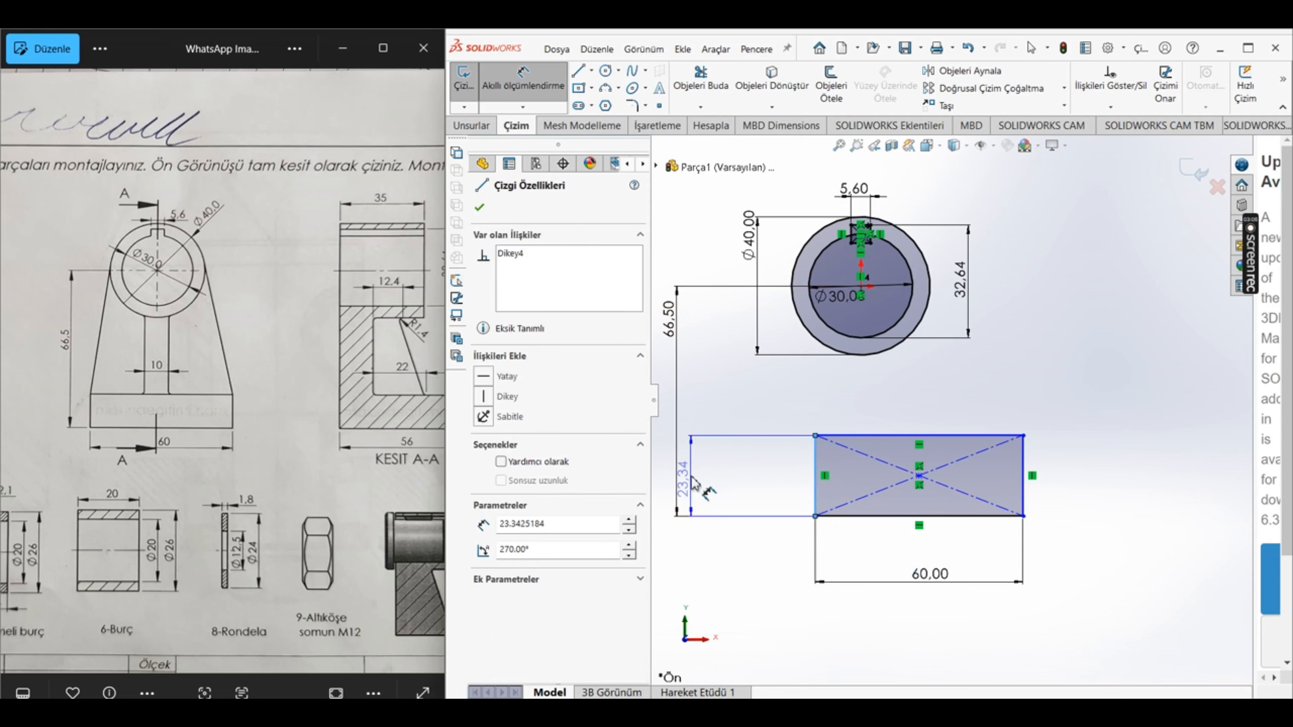
left_click(708, 490)
scroll(387, 403, "down", 5)
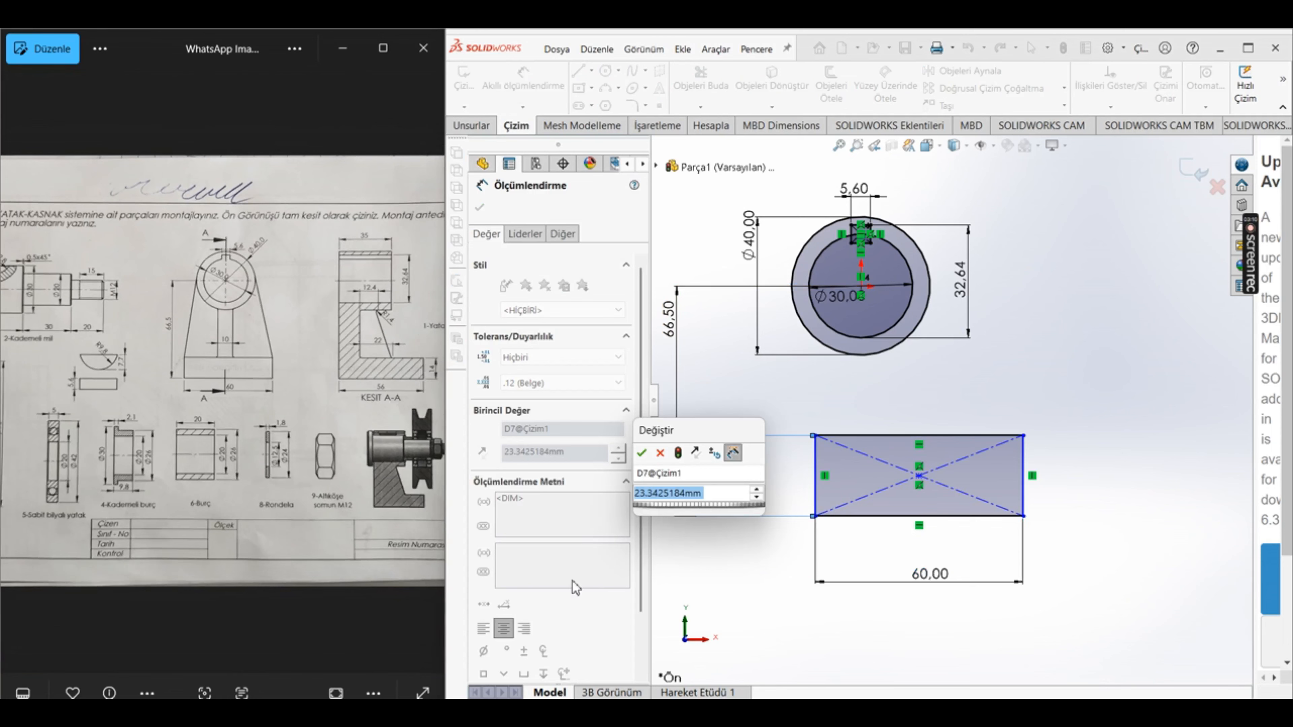
type("14")
key("Return")
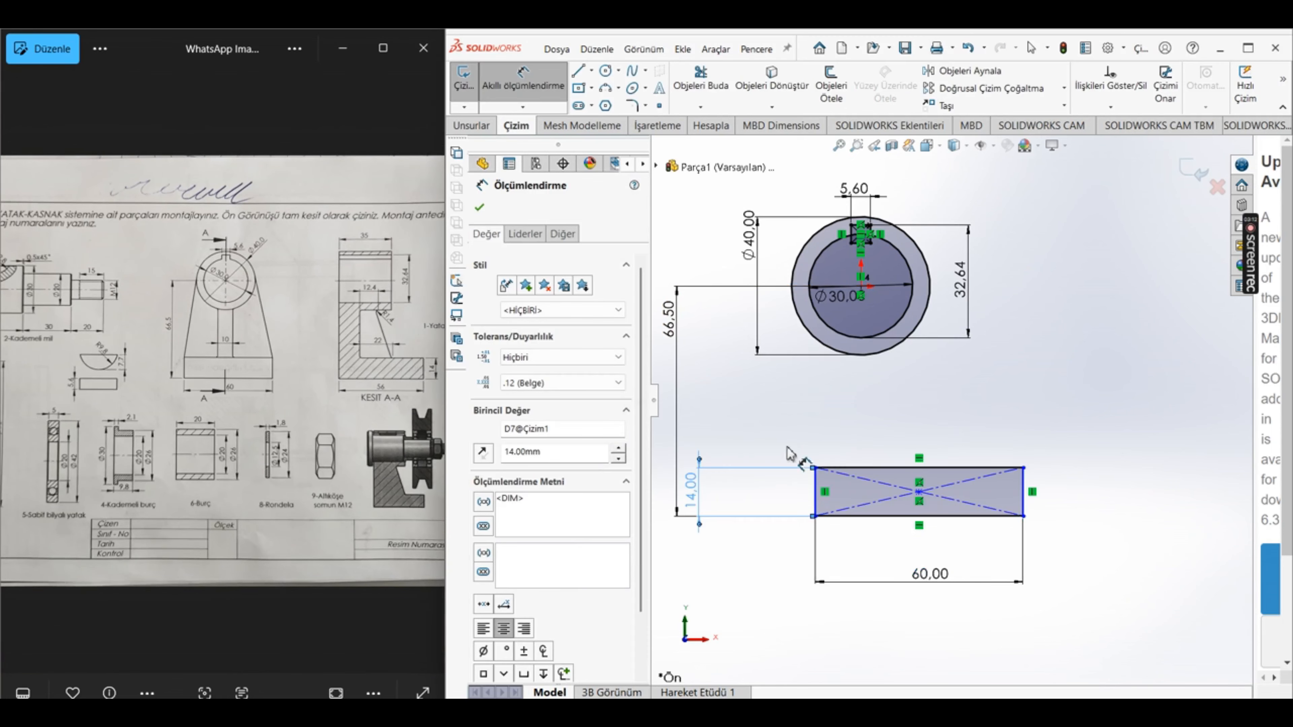
left_click(479, 207)
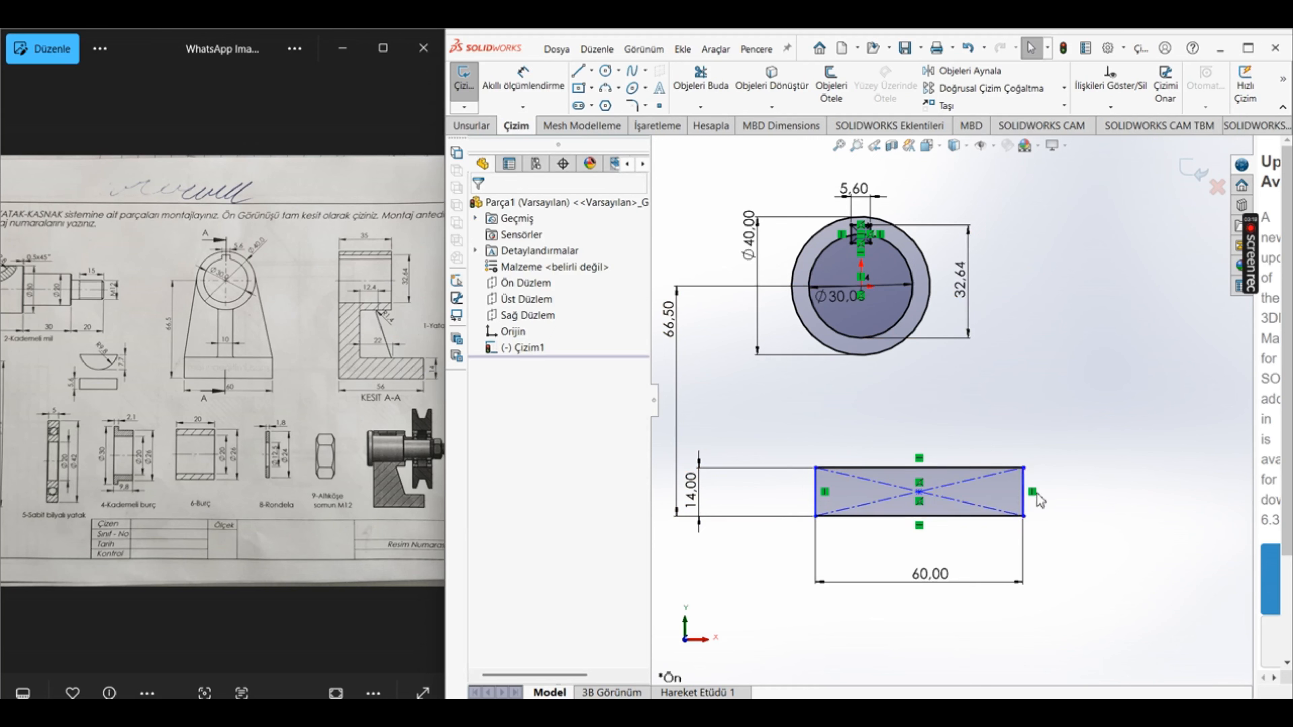
Step: Draw a centreline from the circles' centre to the base rectangle's centre point
left_click(592, 73)
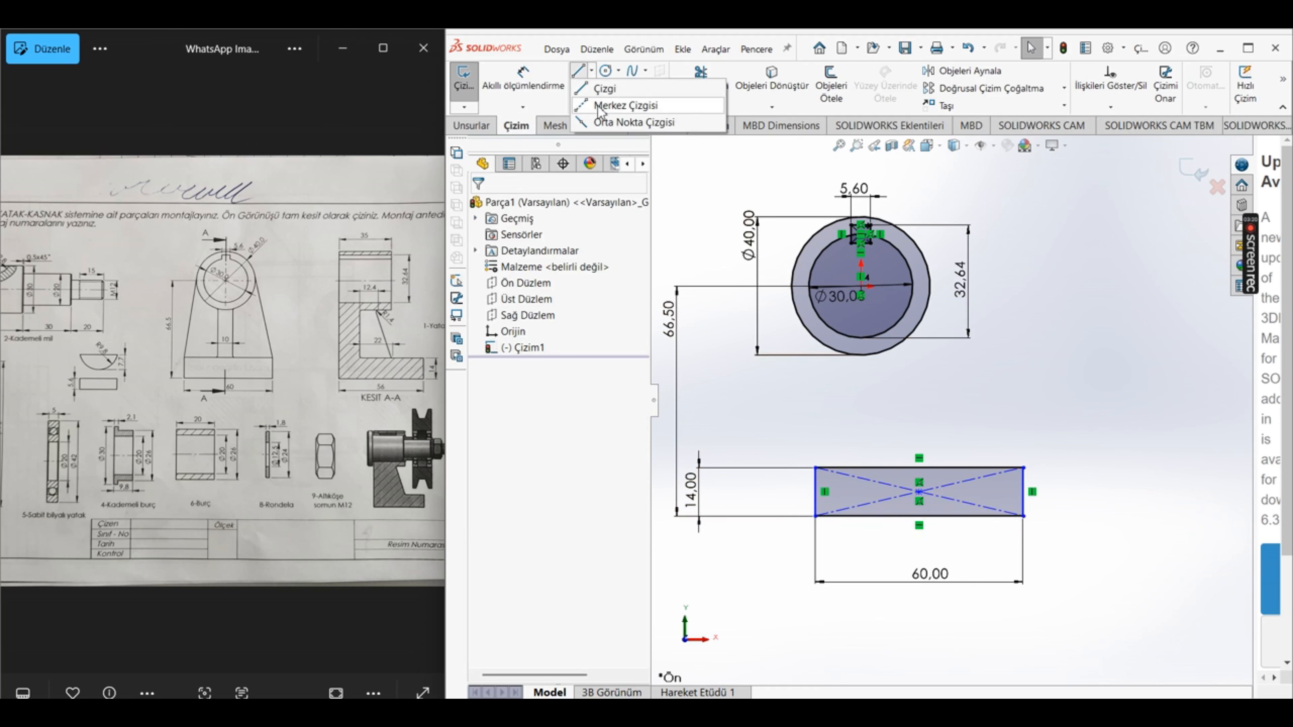
left_click(622, 104)
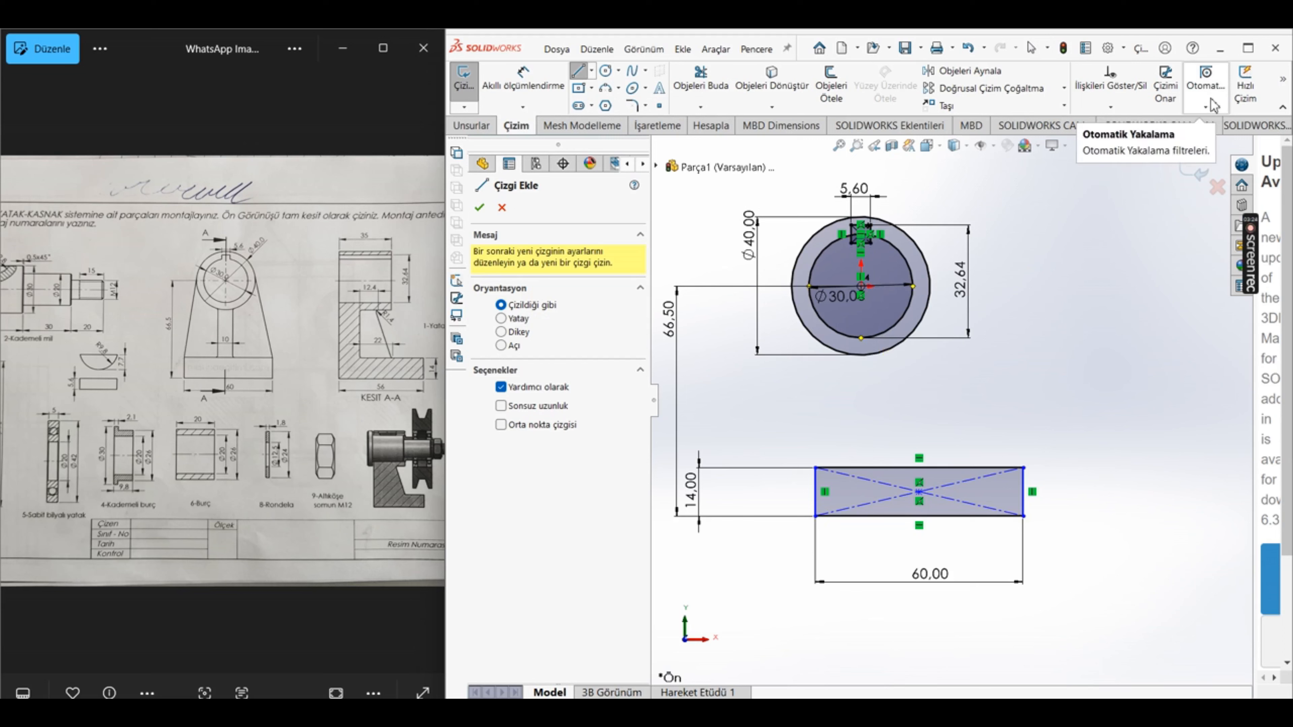
left_click(1205, 107)
left_click(1156, 141)
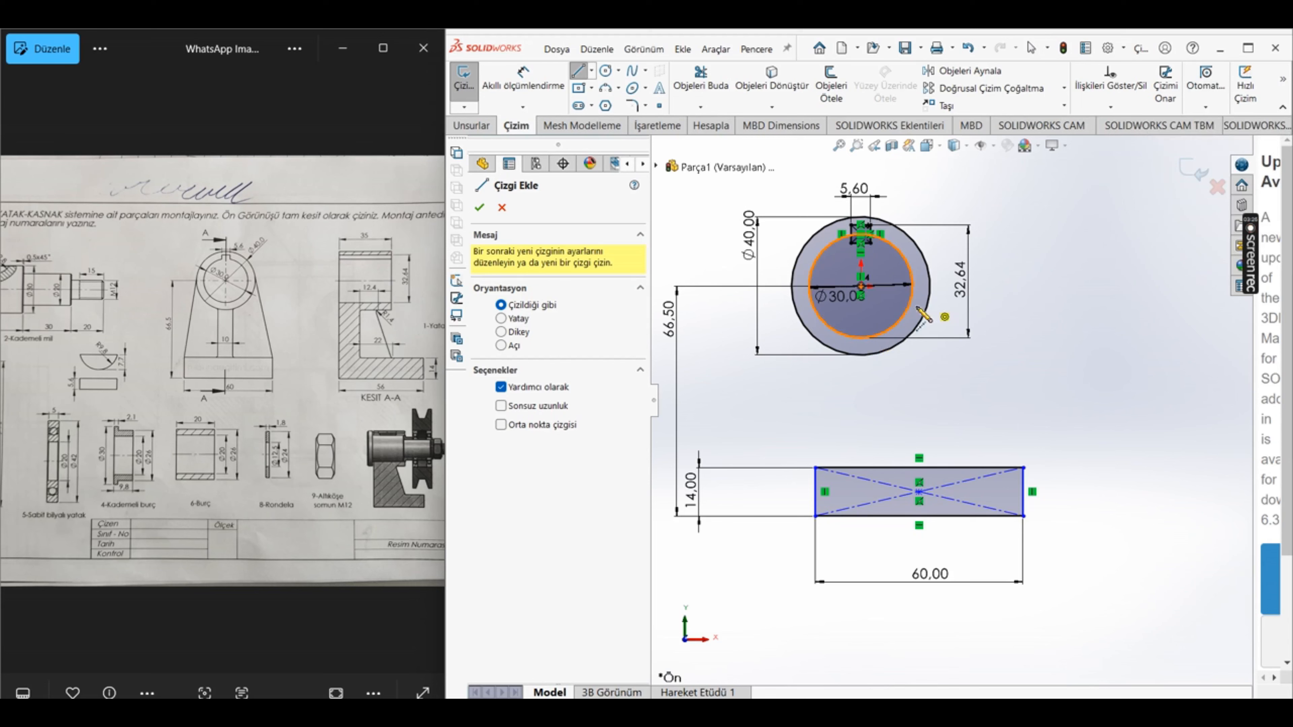
left_click(891, 329)
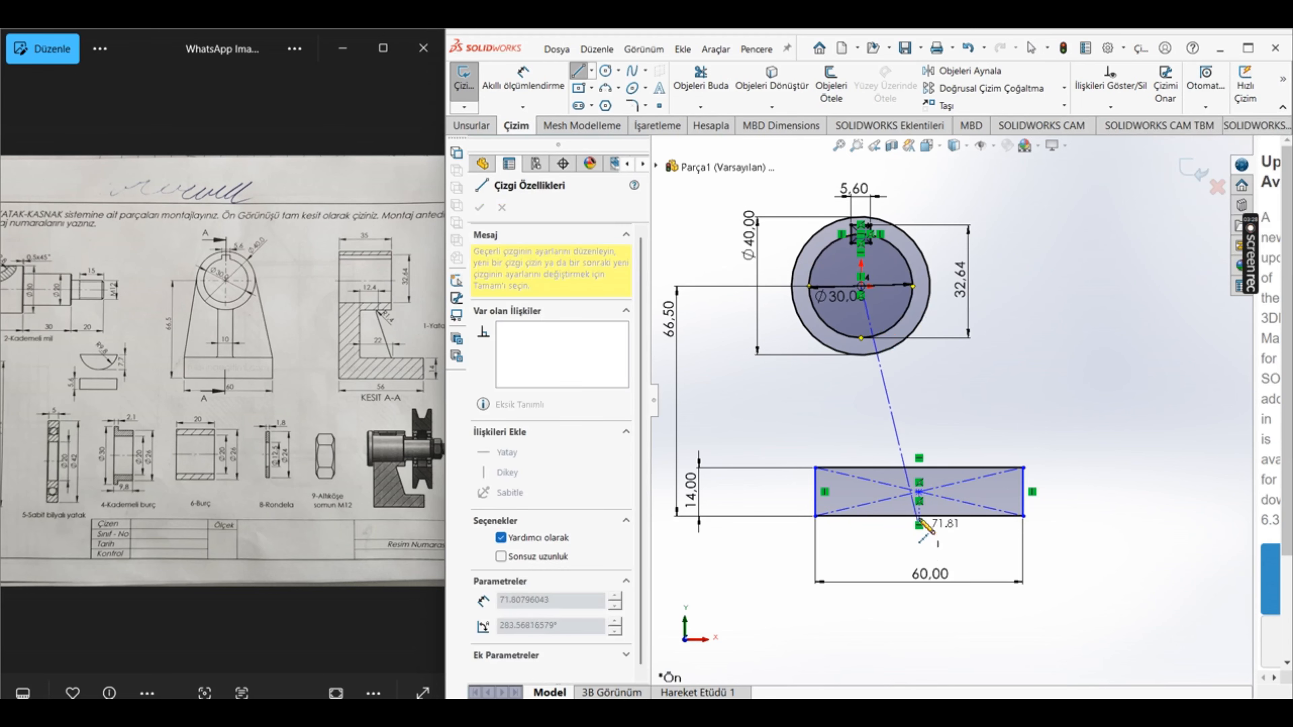
left_click(918, 491)
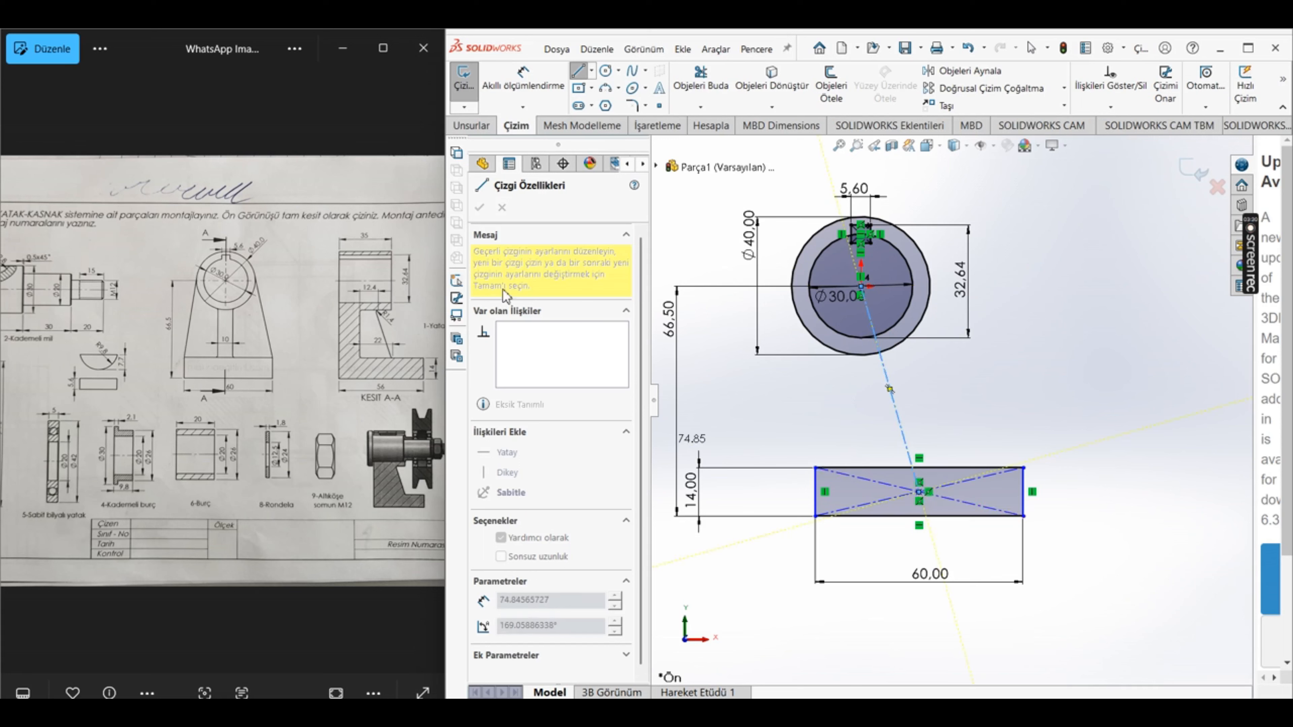
key("Escape")
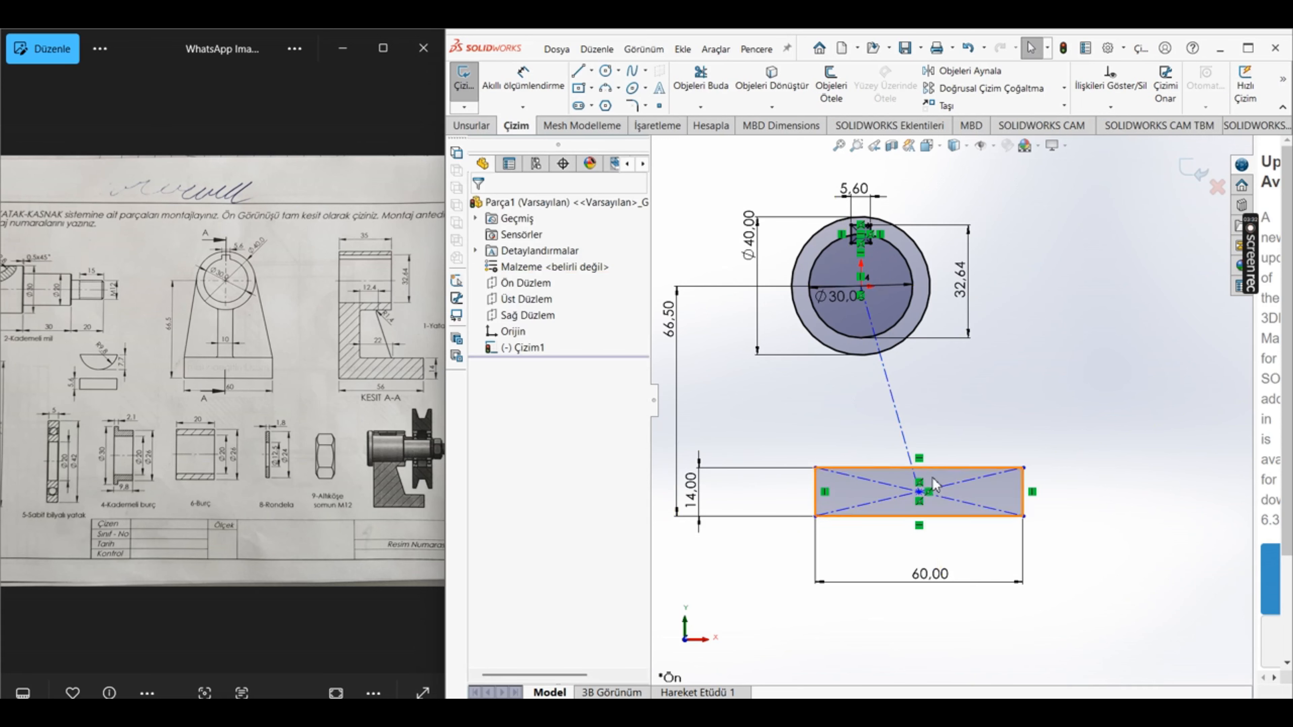
Step: Make the centreline vertical so that the base rectangle is aligned under the circles
left_click(906, 433)
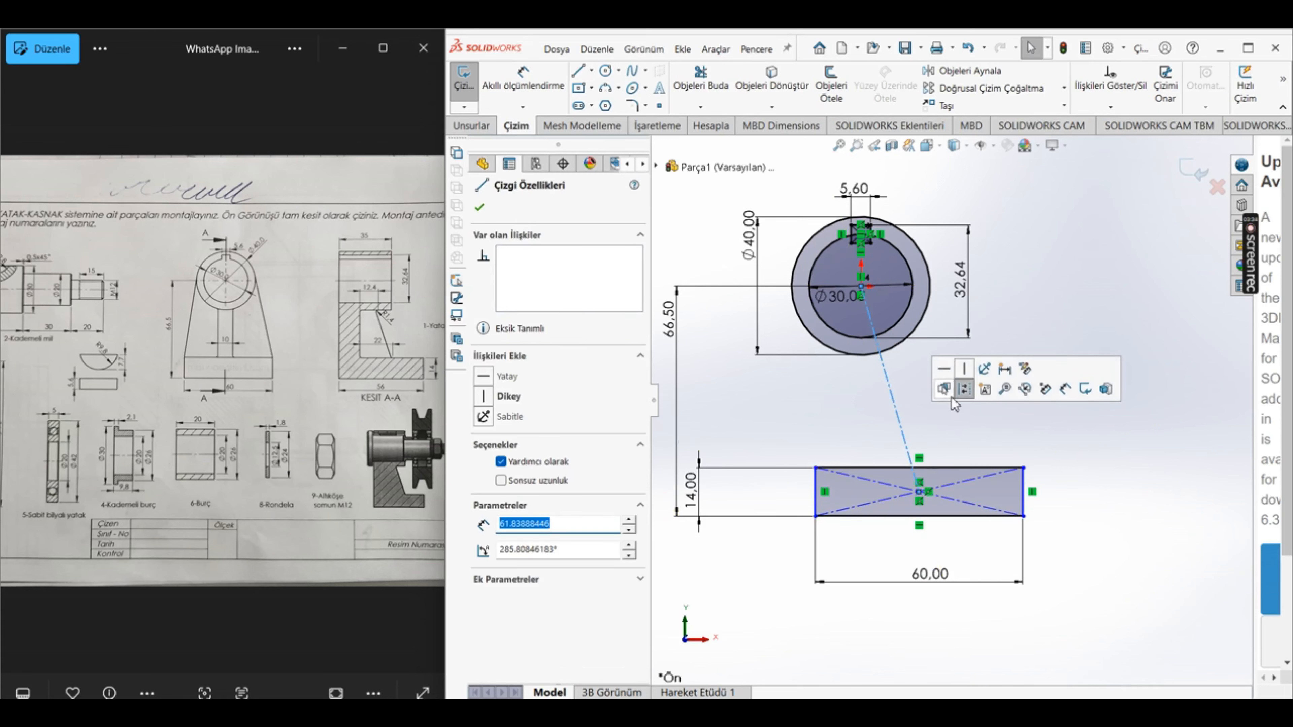
left_click(966, 371)
left_click(894, 560)
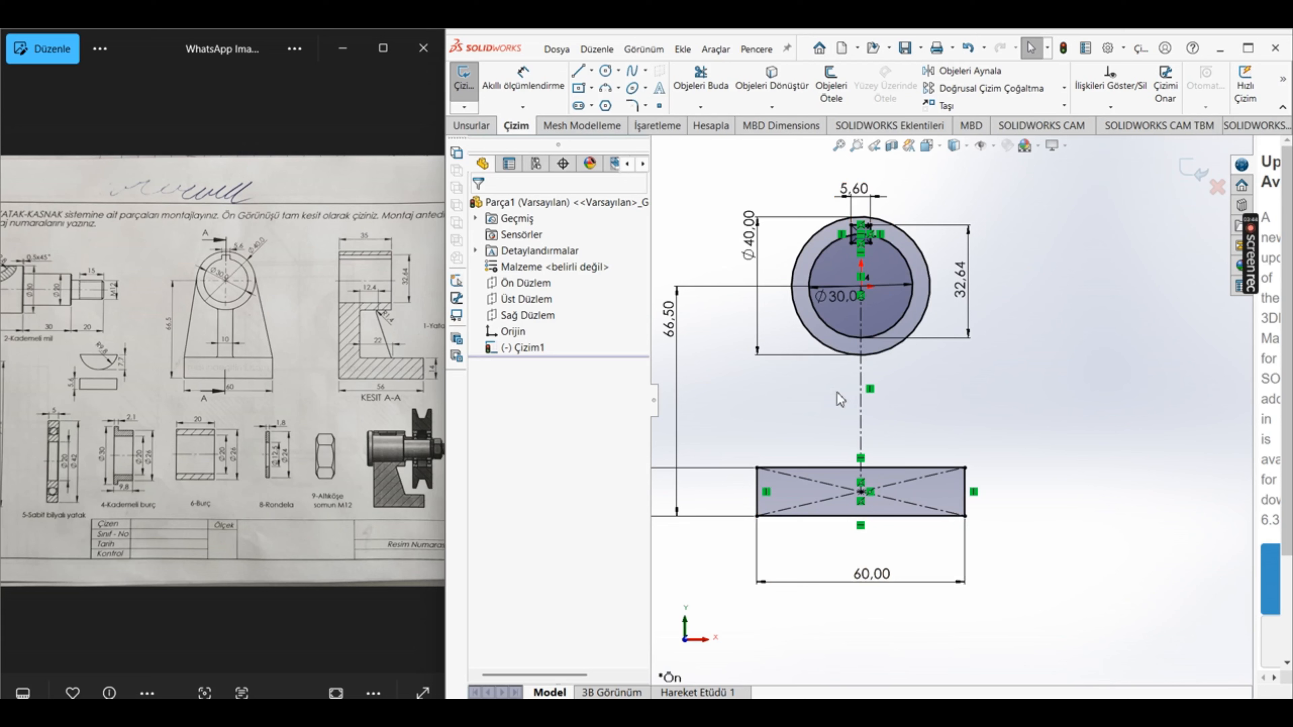
Step: Draw a line about 82 mm long from the base rectangle's upper-left corner, tangent to and extending past the outer circle
left_click(577, 73)
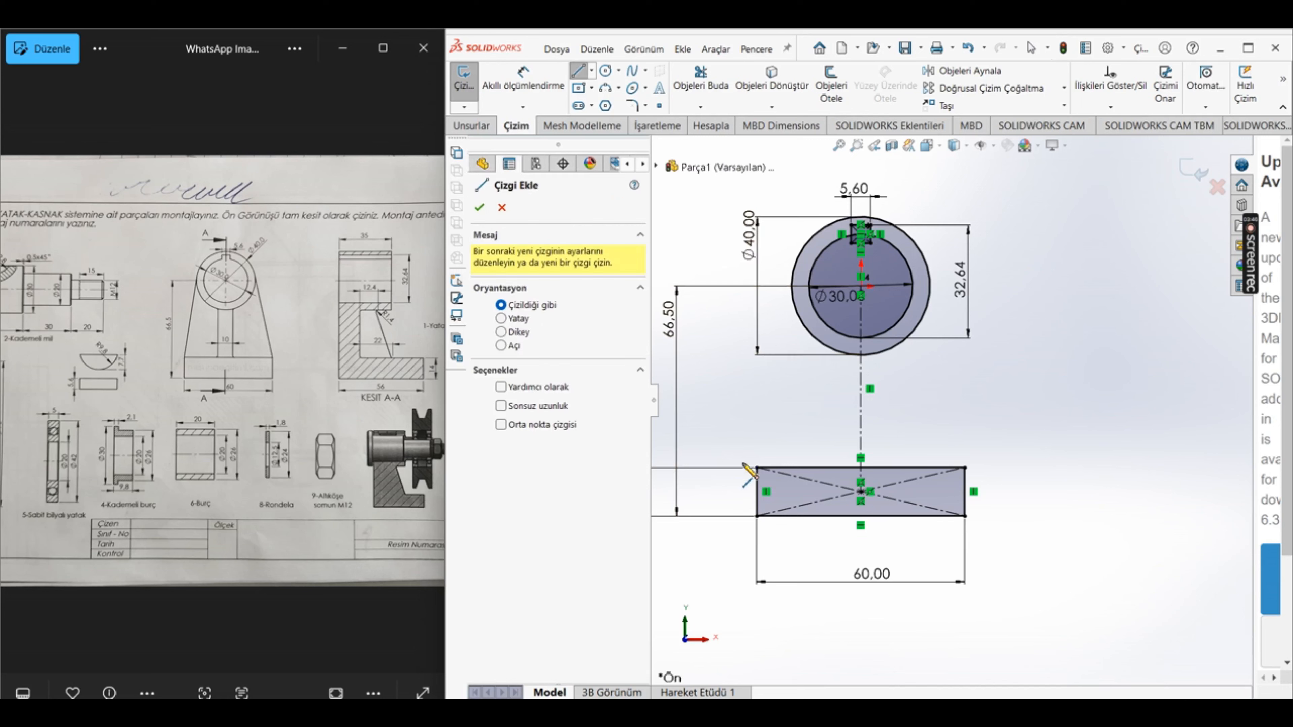
left_click(757, 468)
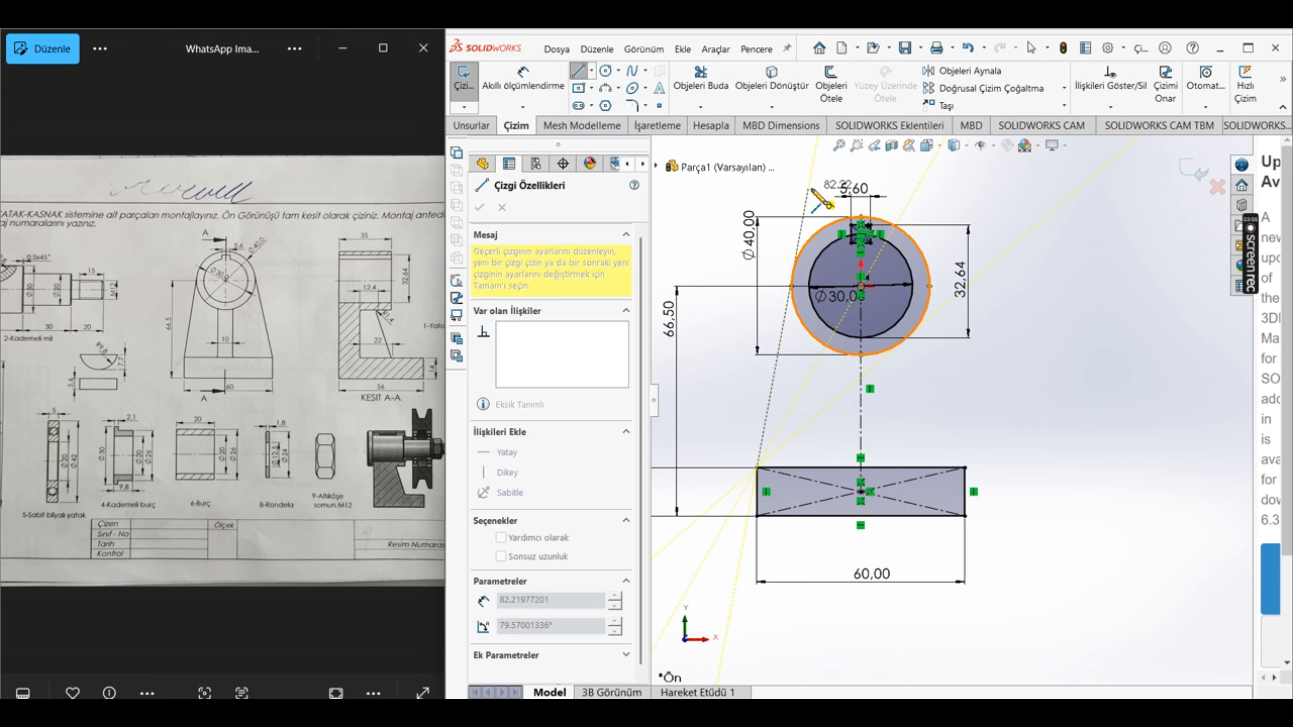
left_click(809, 188)
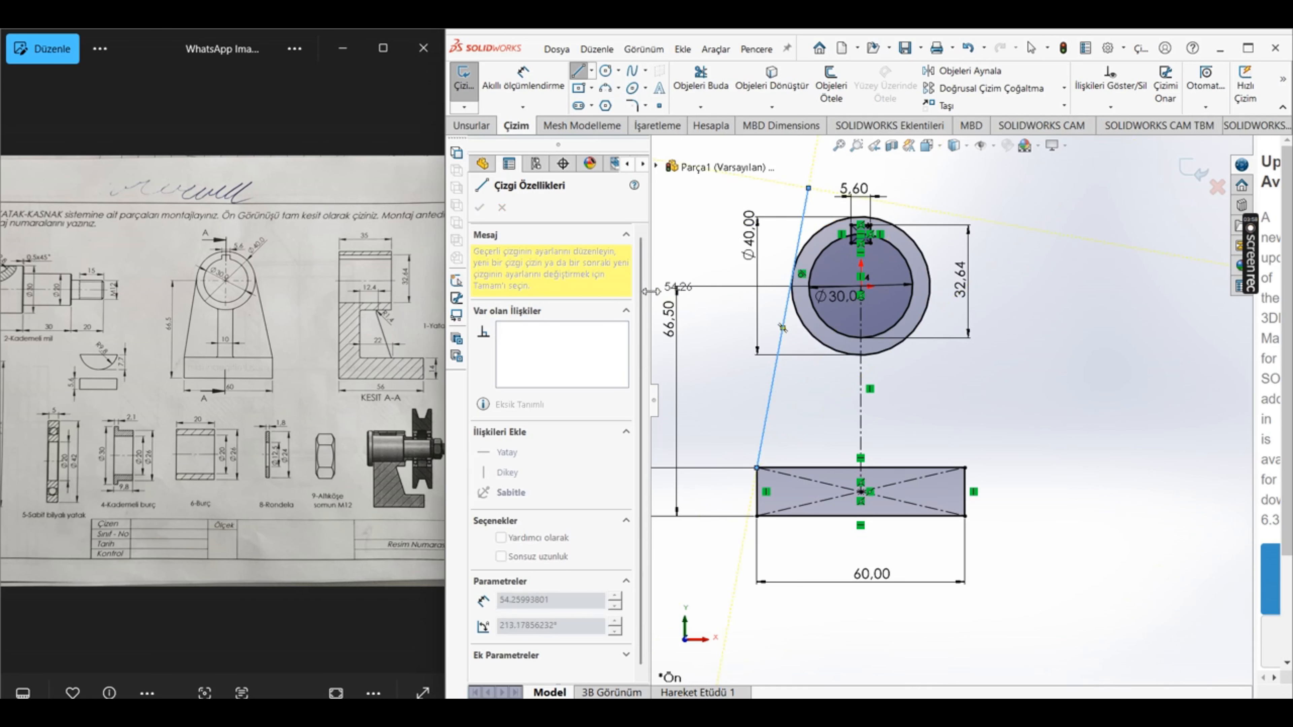
key("Escape")
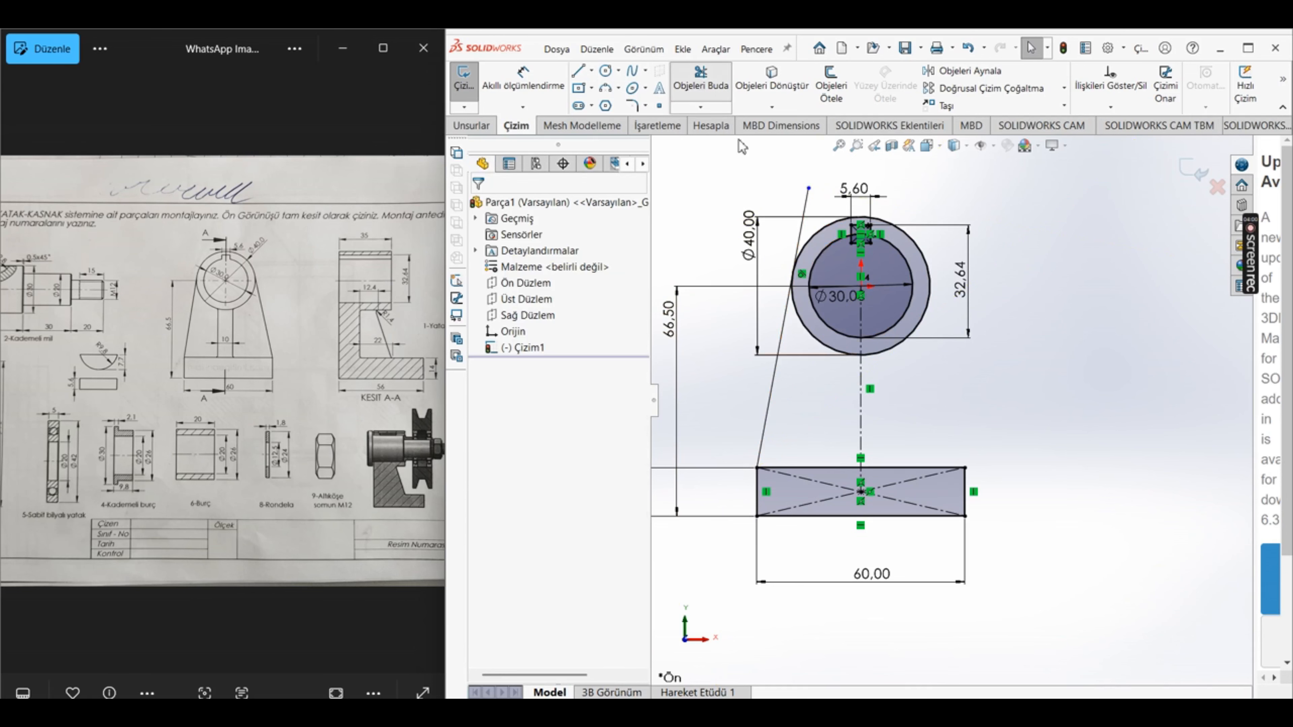
Step: Trim the end of the slanted line that extends beyond its tangent point on the outer circle
left_click(700, 85)
left_click_drag(779, 180, 812, 216)
key("Escape")
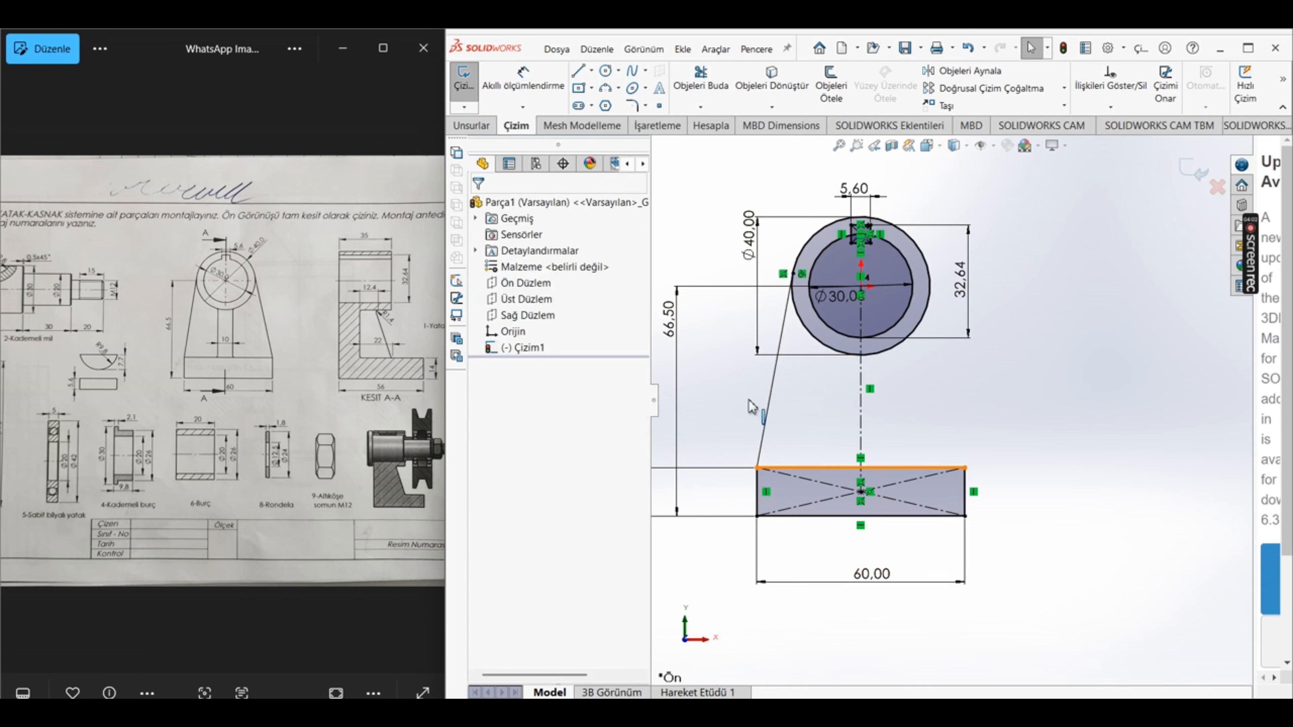
Step: Draw a line about 57 mm long from the base rectangle's upper-right corner to the outer circle, ending there with a tangent snap
left_click(577, 70)
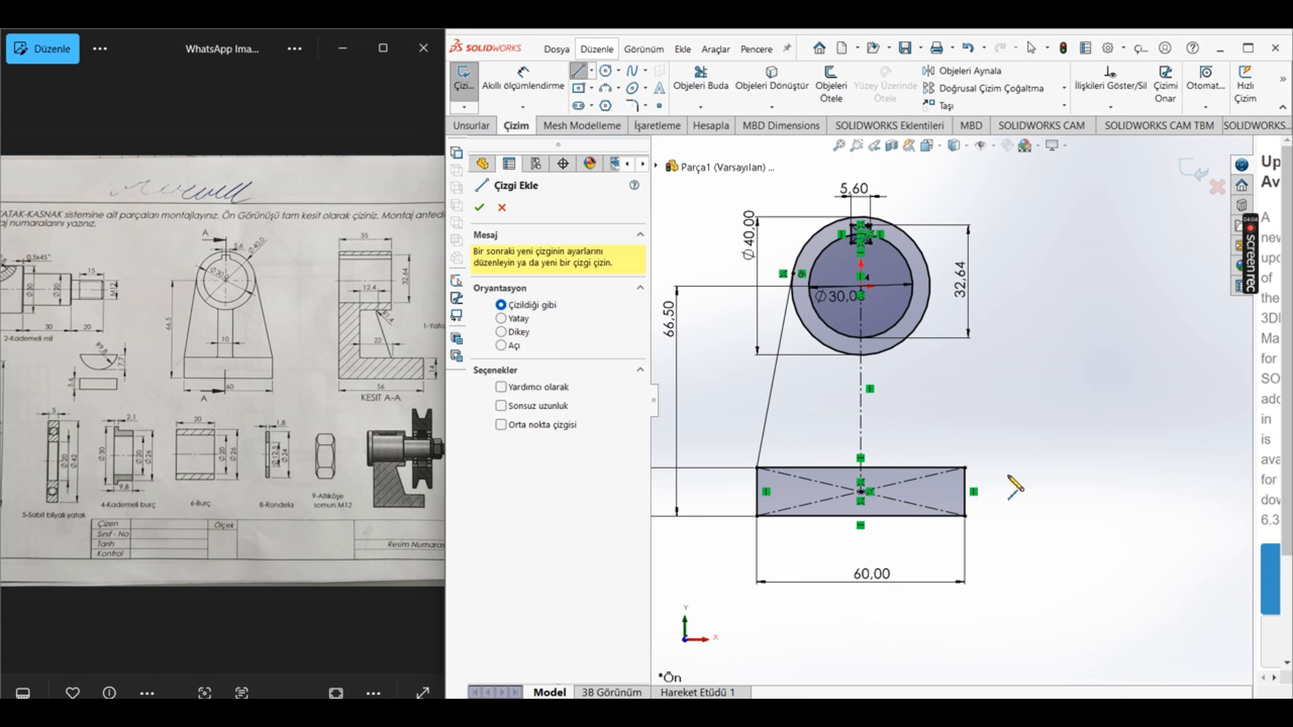
left_click(965, 467)
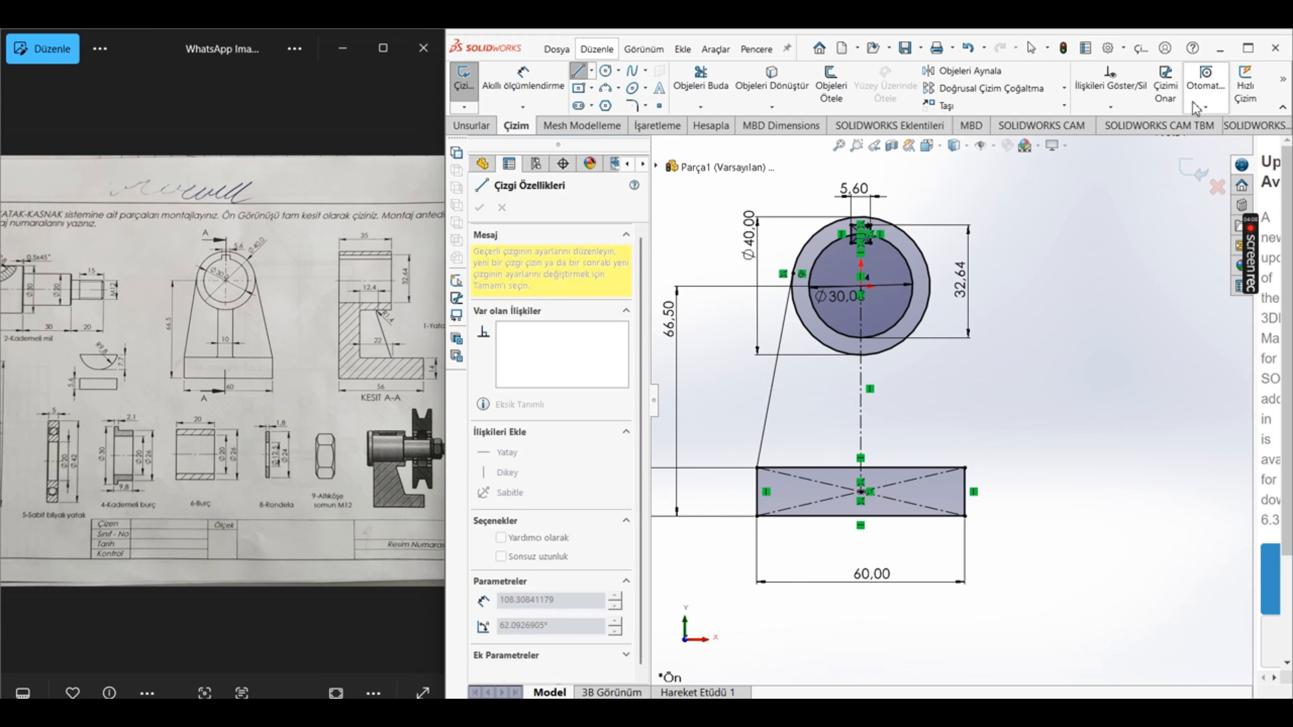
left_click(1205, 107)
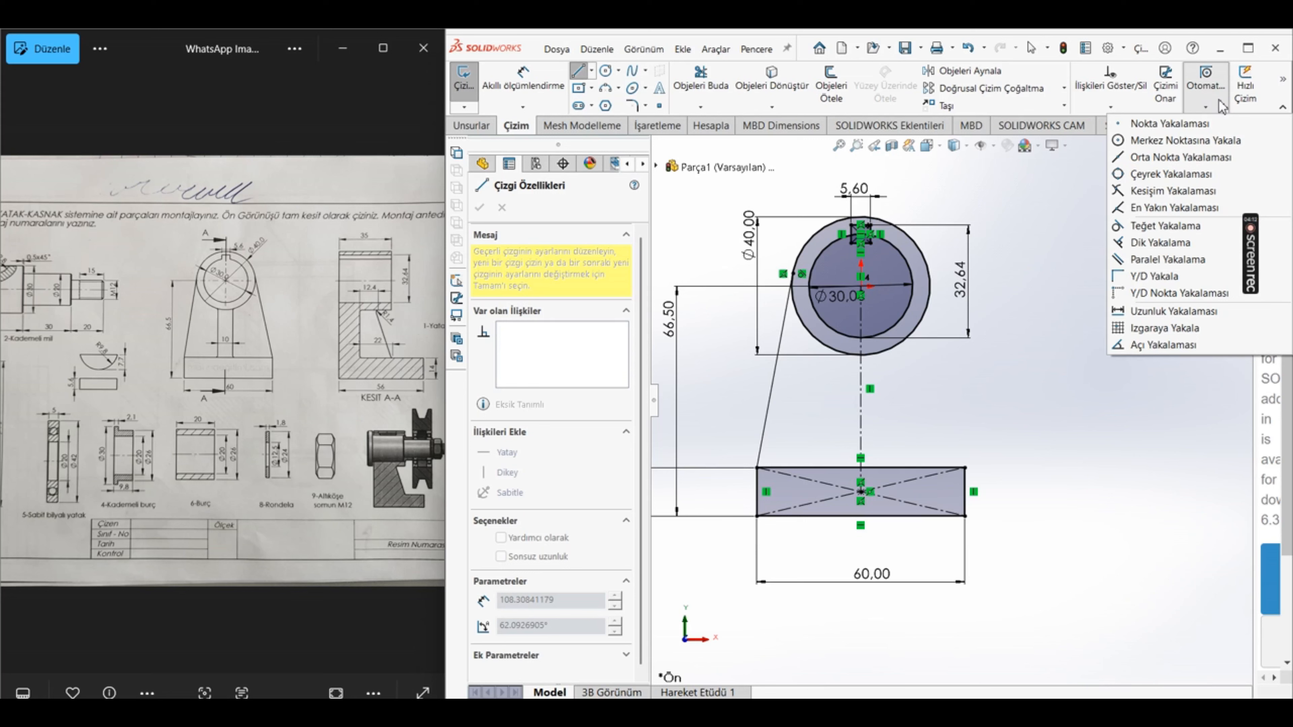
left_click(1160, 228)
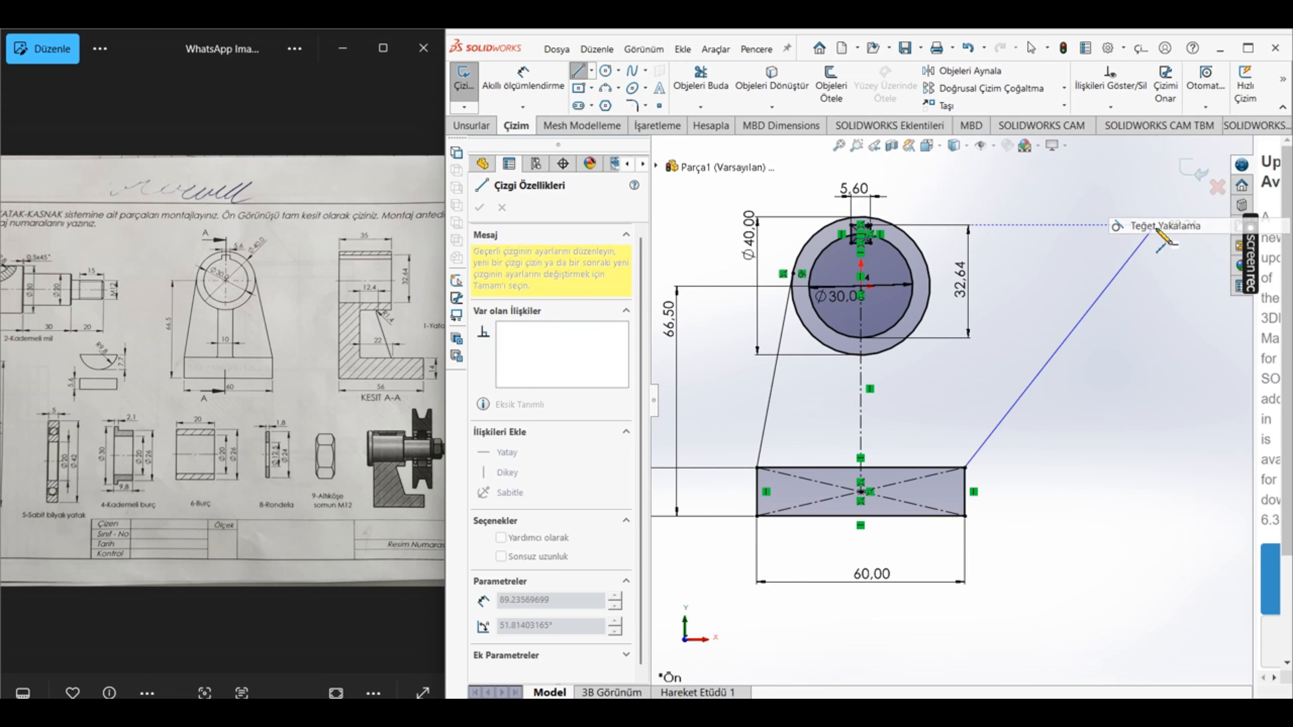
left_click(932, 297)
key("Escape")
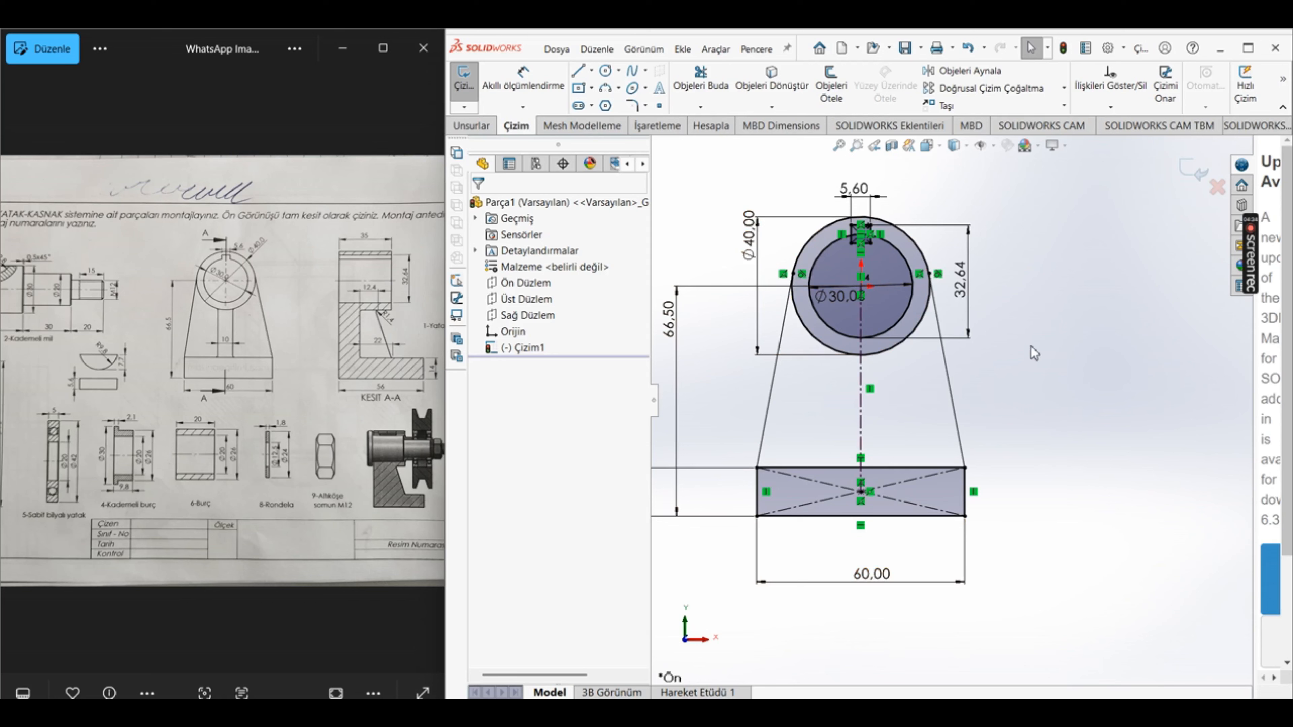
mouse_move(1261, 273)
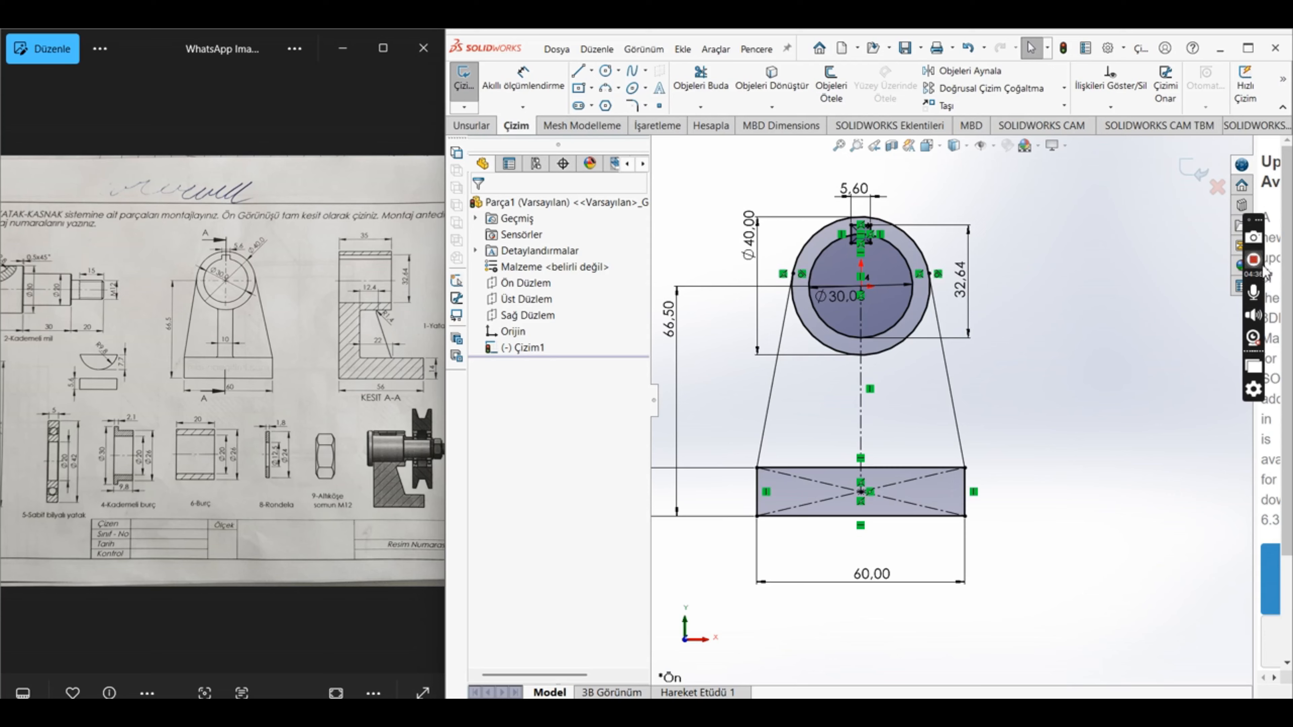
left_click(1253, 260)
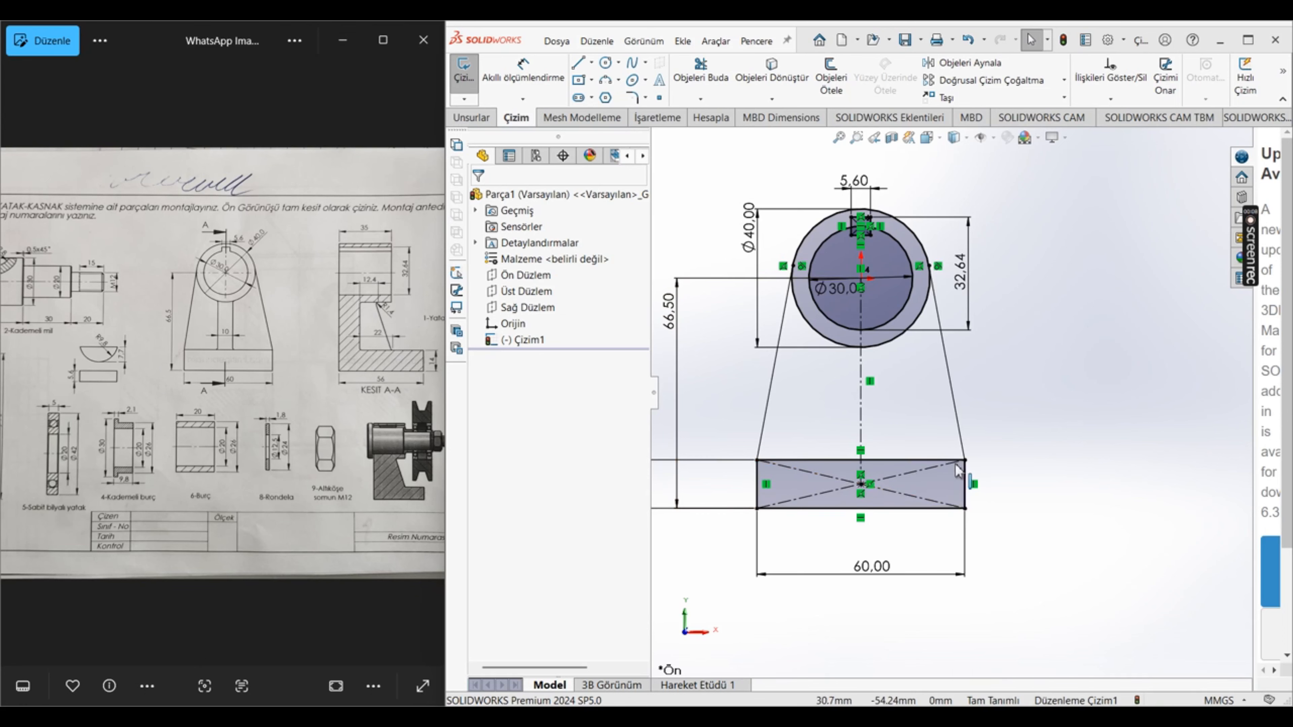
Step: Extrude only the base rectangle region of the sketch to a blind depth of 56 mm
left_click(473, 118)
left_click(484, 73)
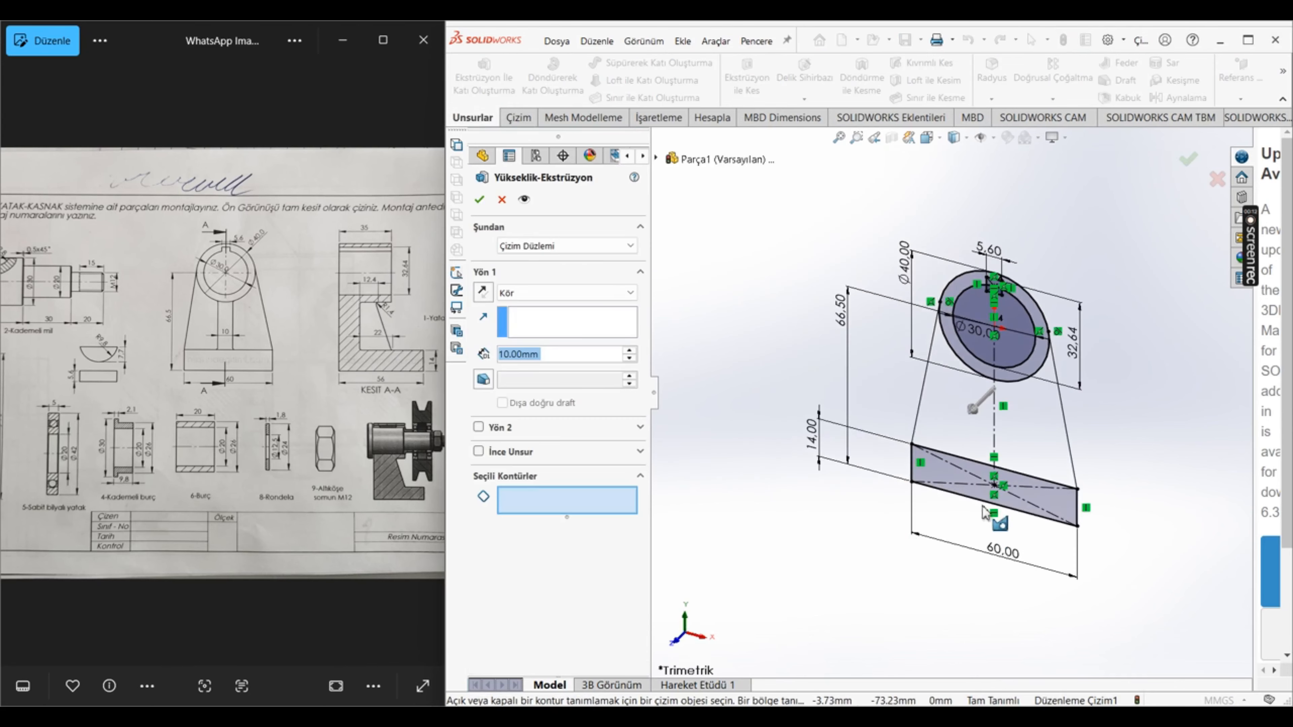
left_click(934, 471)
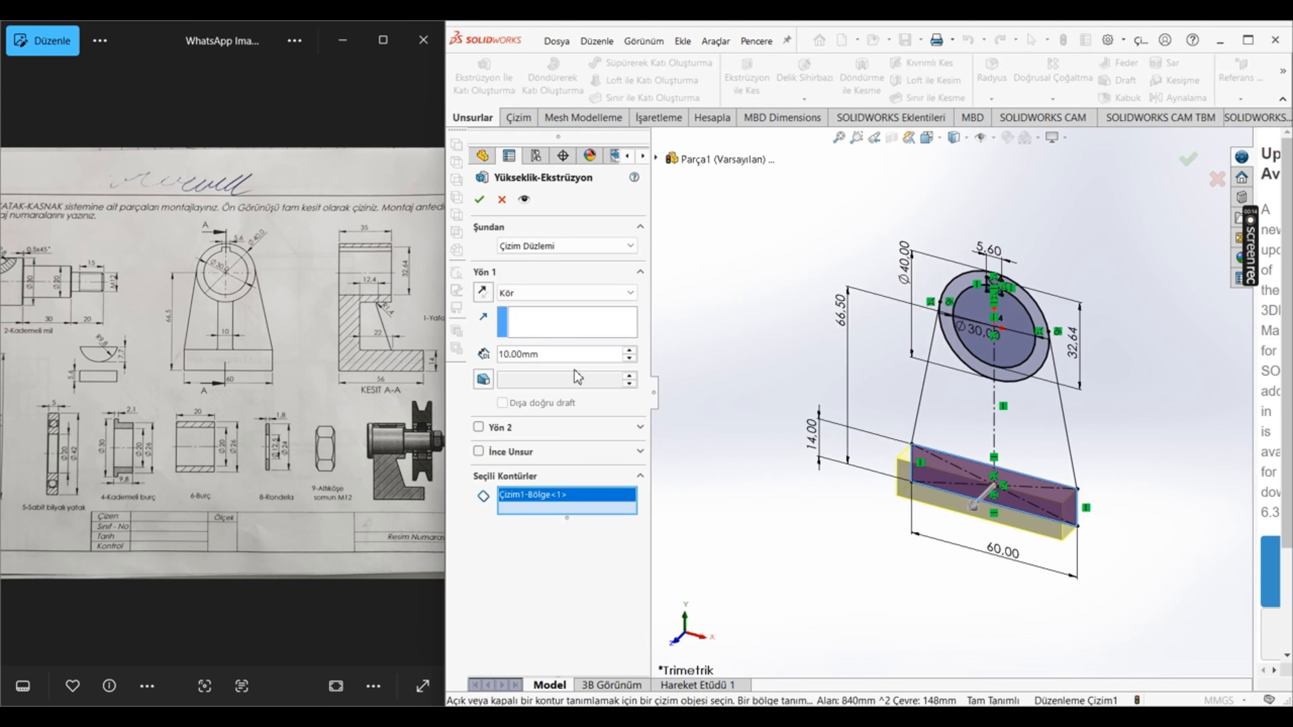
double_click(579, 355)
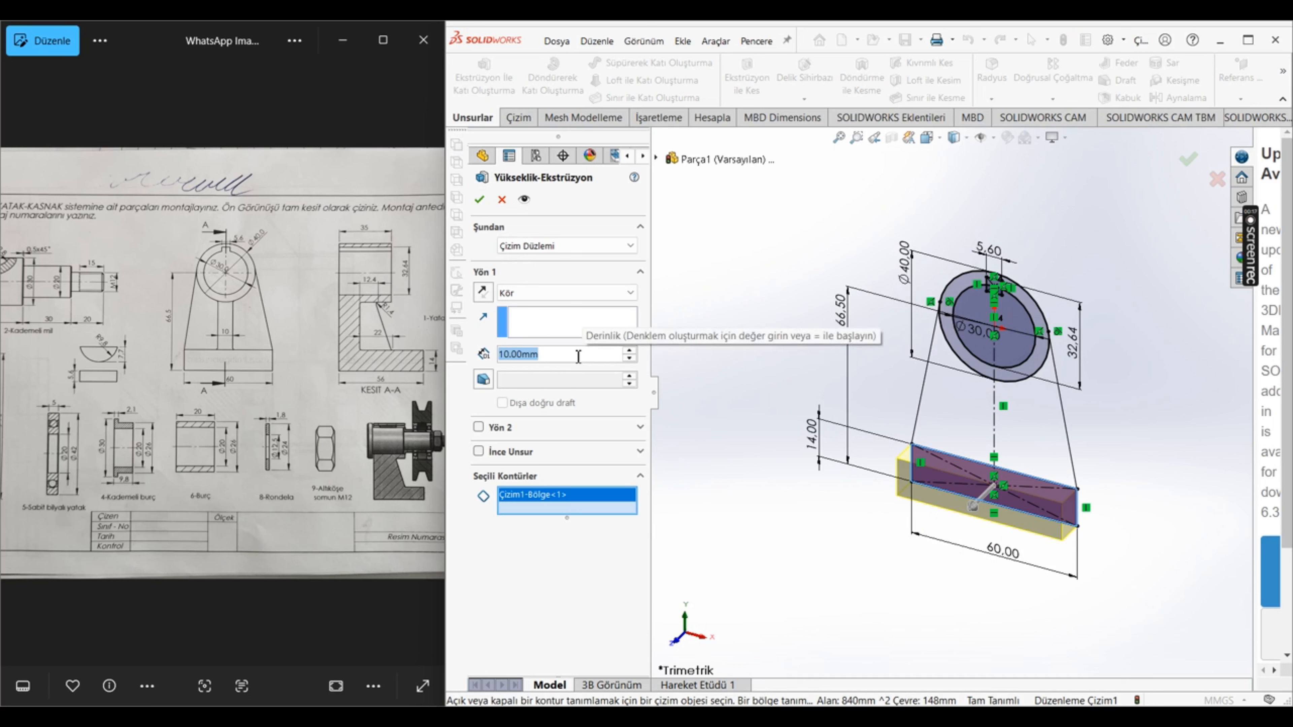
type("56")
key("Return")
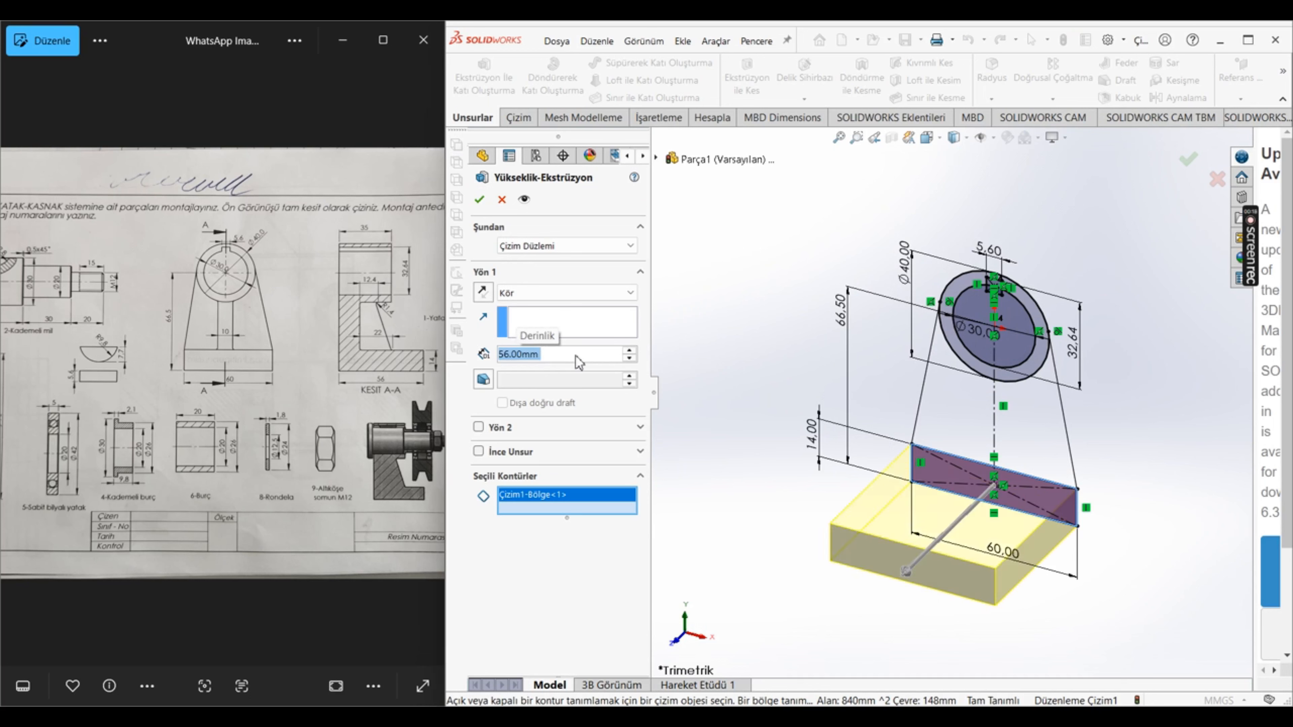
left_click(479, 199)
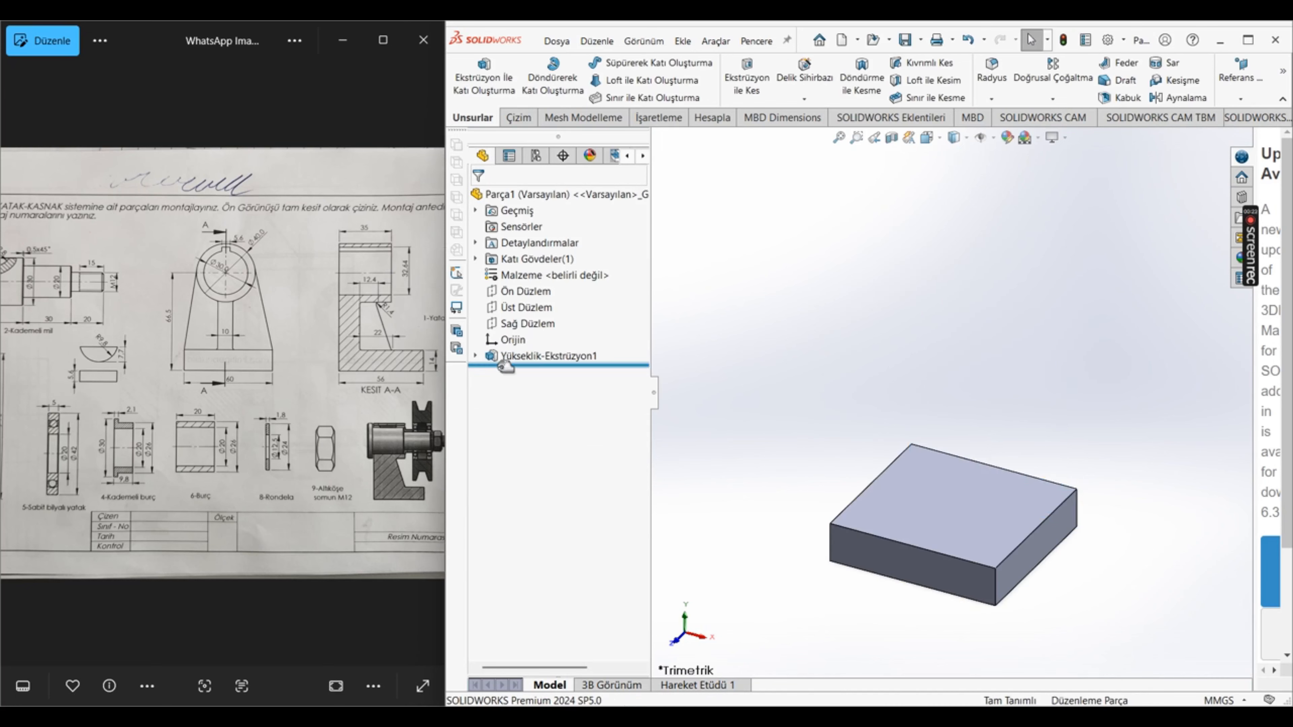
Step: Show the sketch absorbed by the base extrusion so that its other contours can be reused
left_click(475, 355)
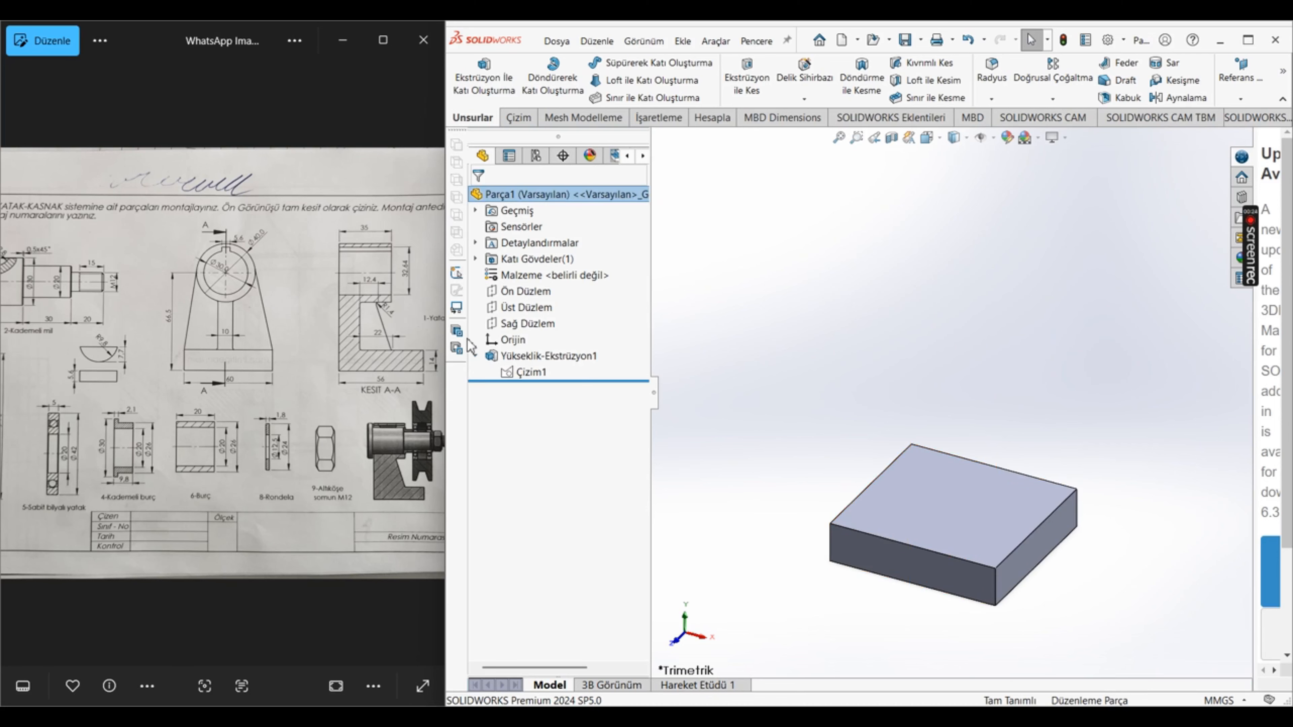
left_click(529, 371)
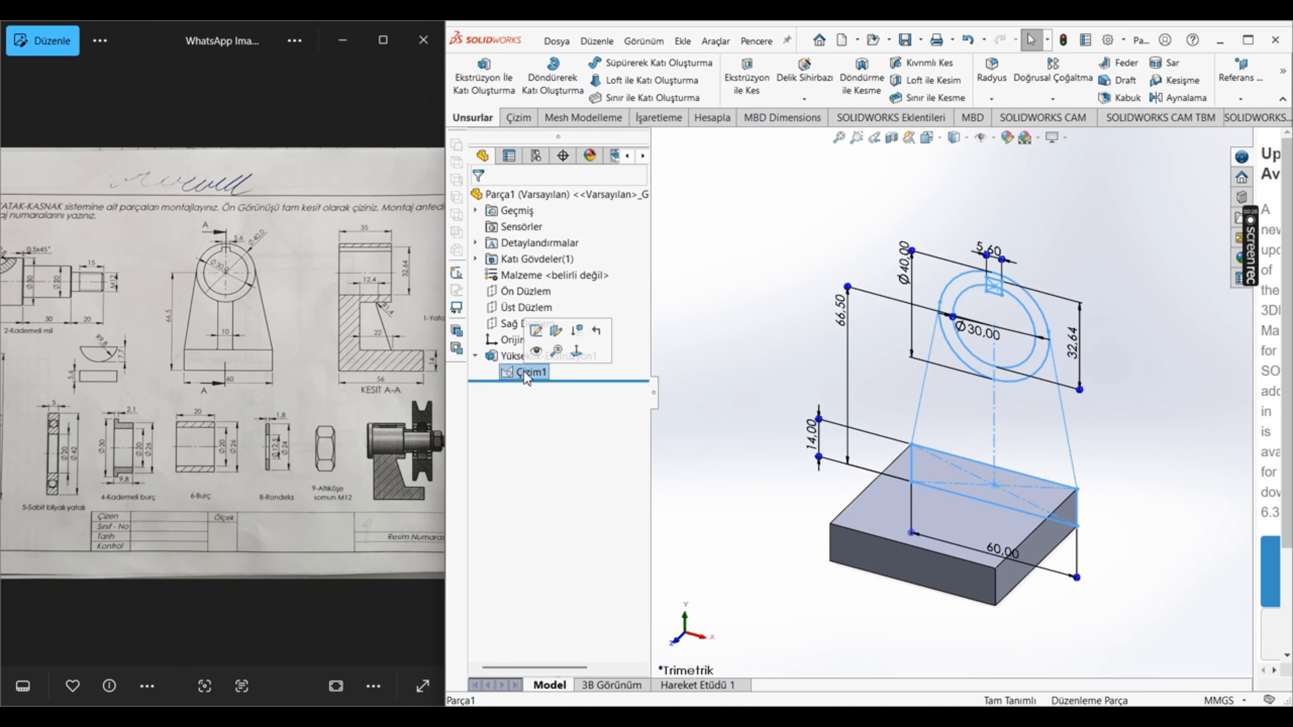
left_click(534, 352)
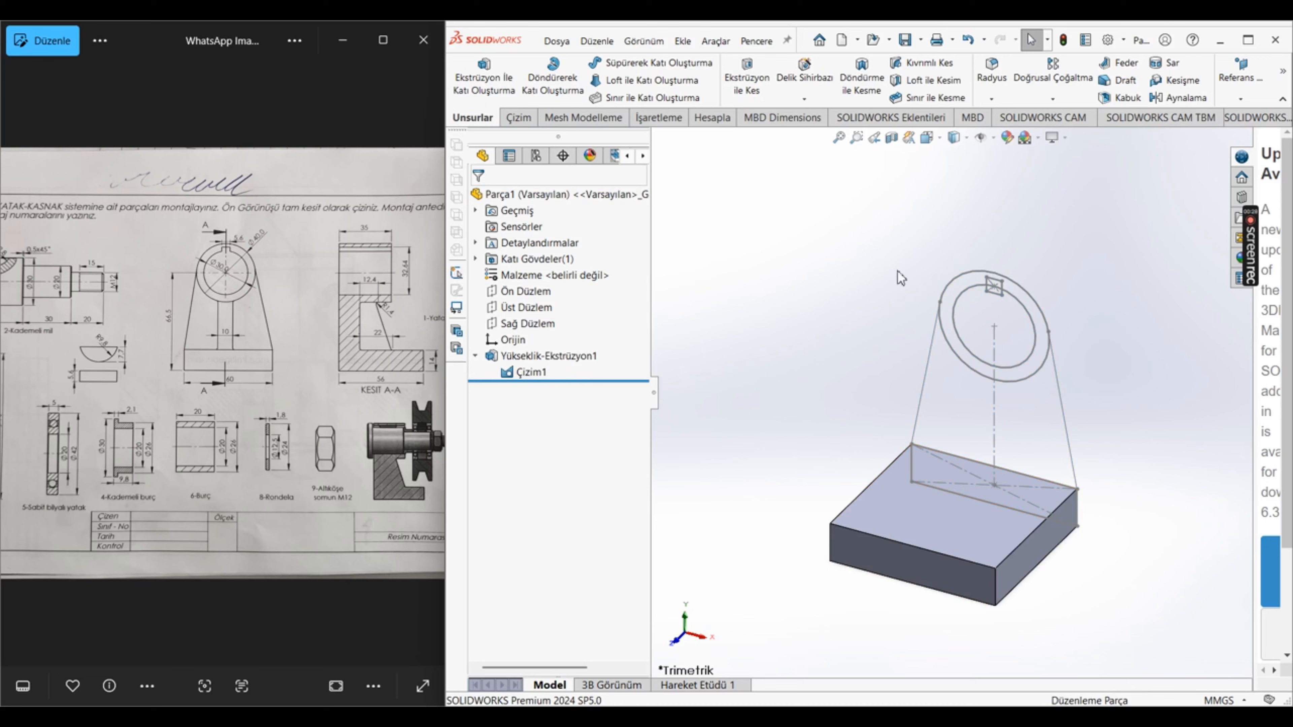
Step: Extrude the ring region between the two circles, keeping the keyway open, to a blind depth of 35 mm
left_click(483, 77)
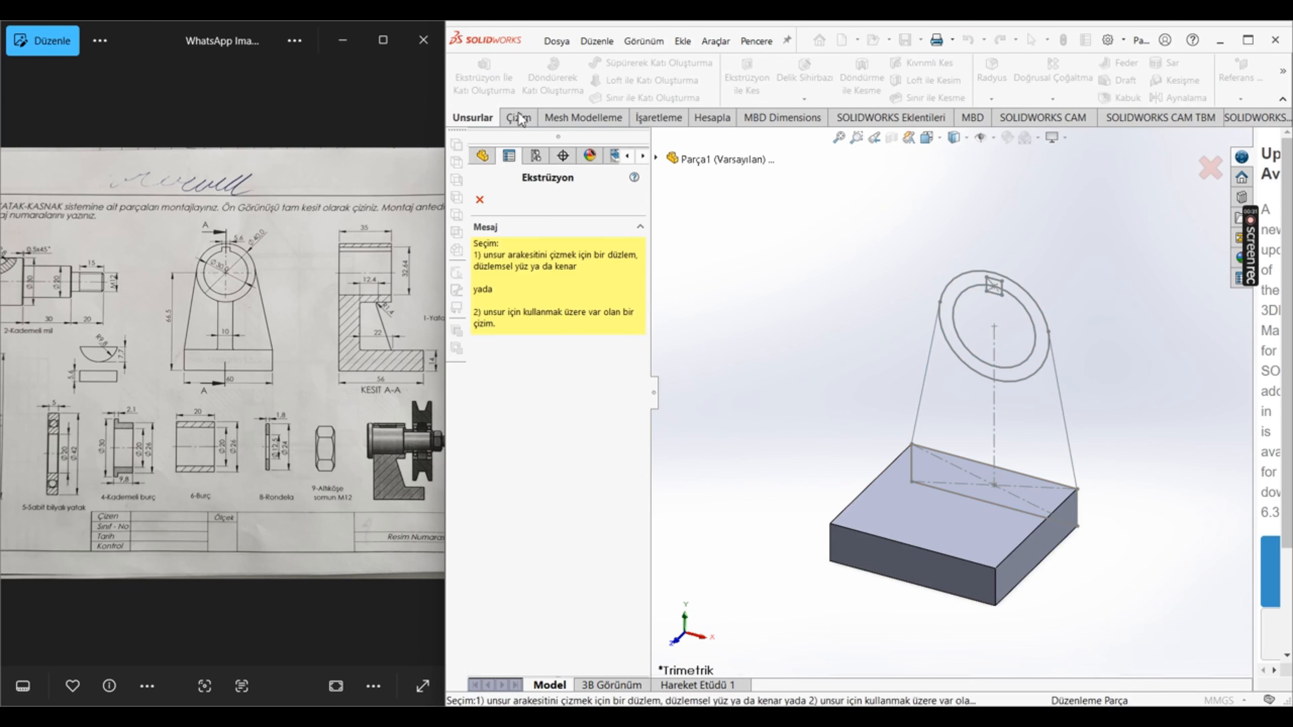
left_click(959, 361)
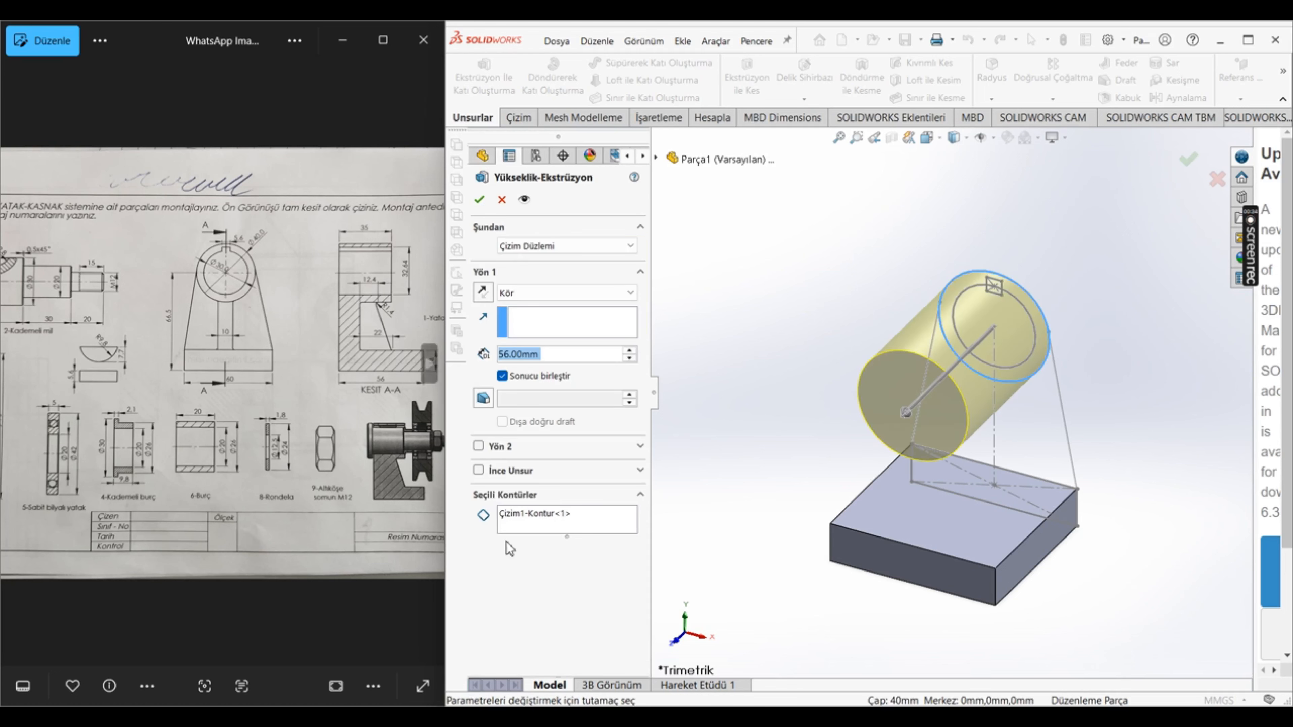
right_click(531, 519)
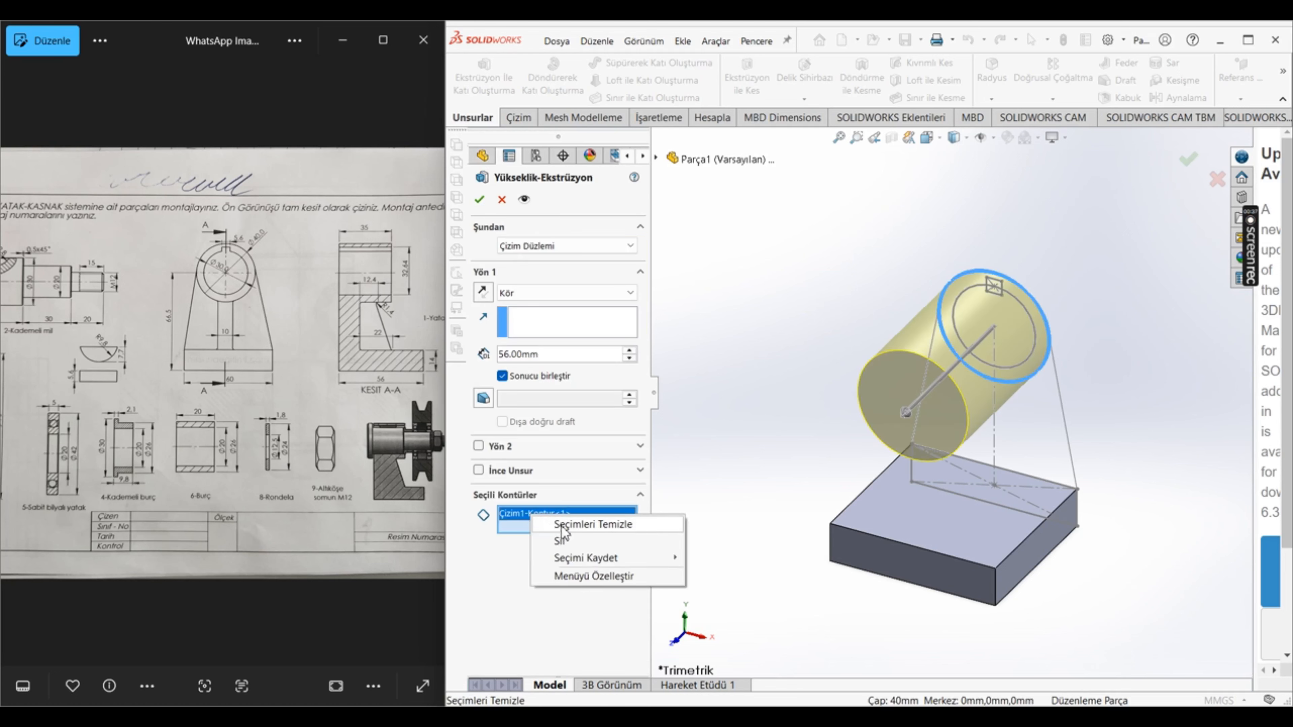
left_click(561, 528)
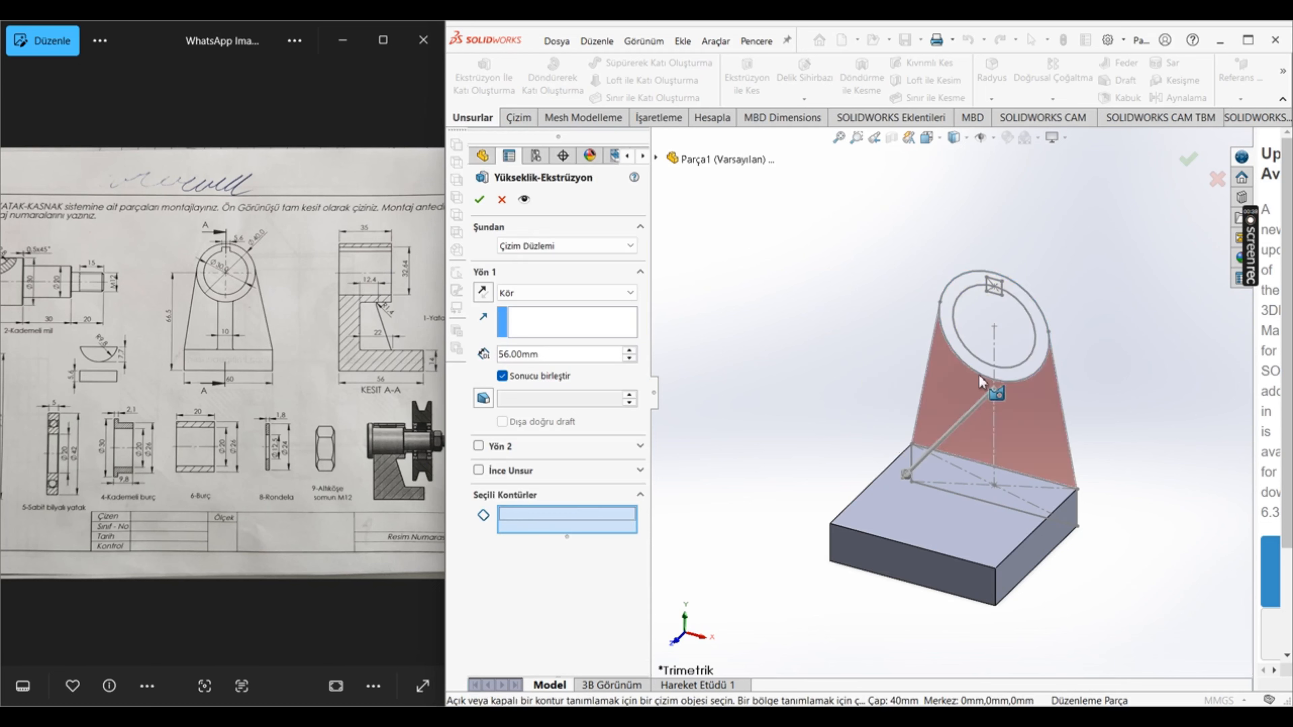
left_click(969, 362)
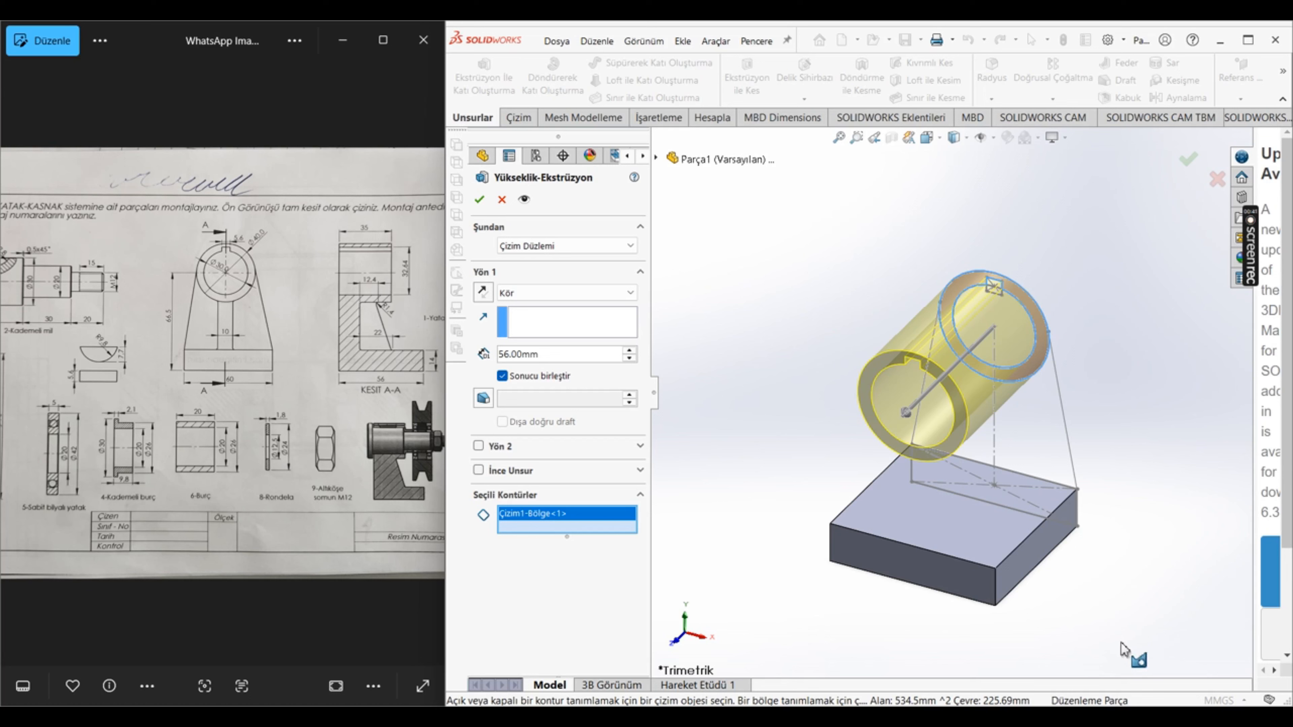
left_click(573, 361)
type("35")
key("Return")
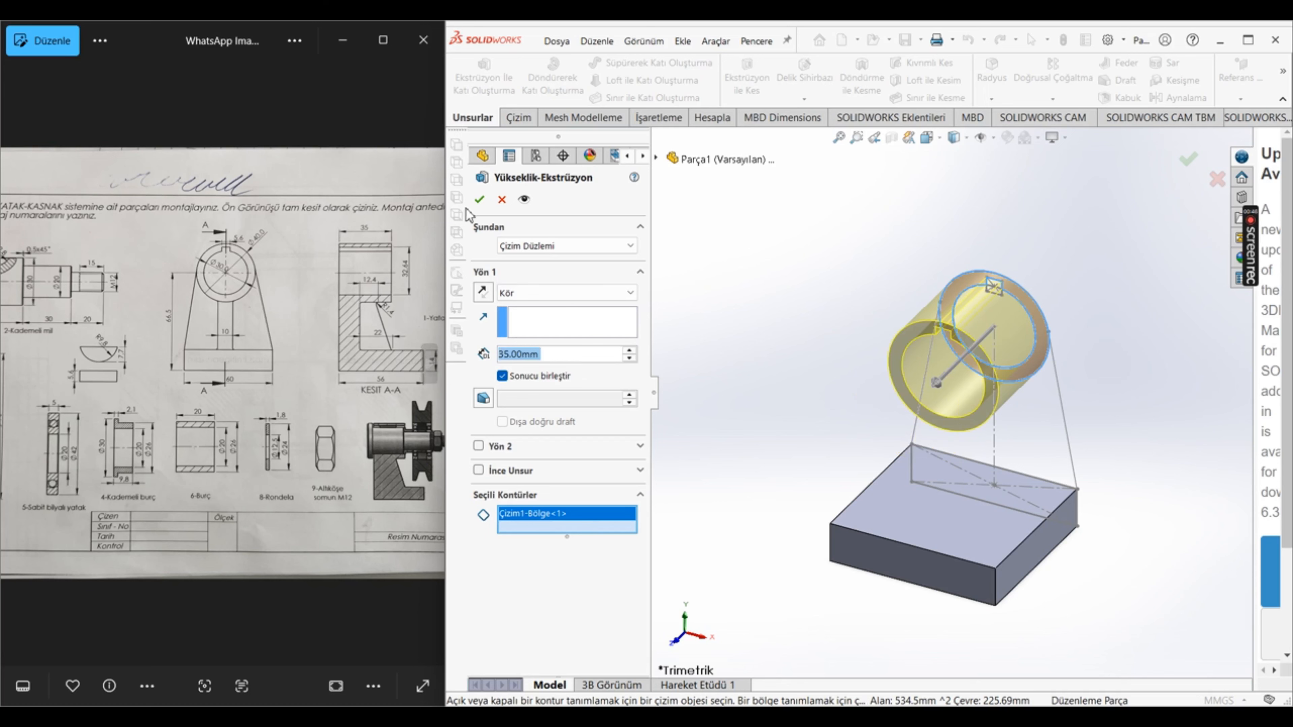
left_click(479, 199)
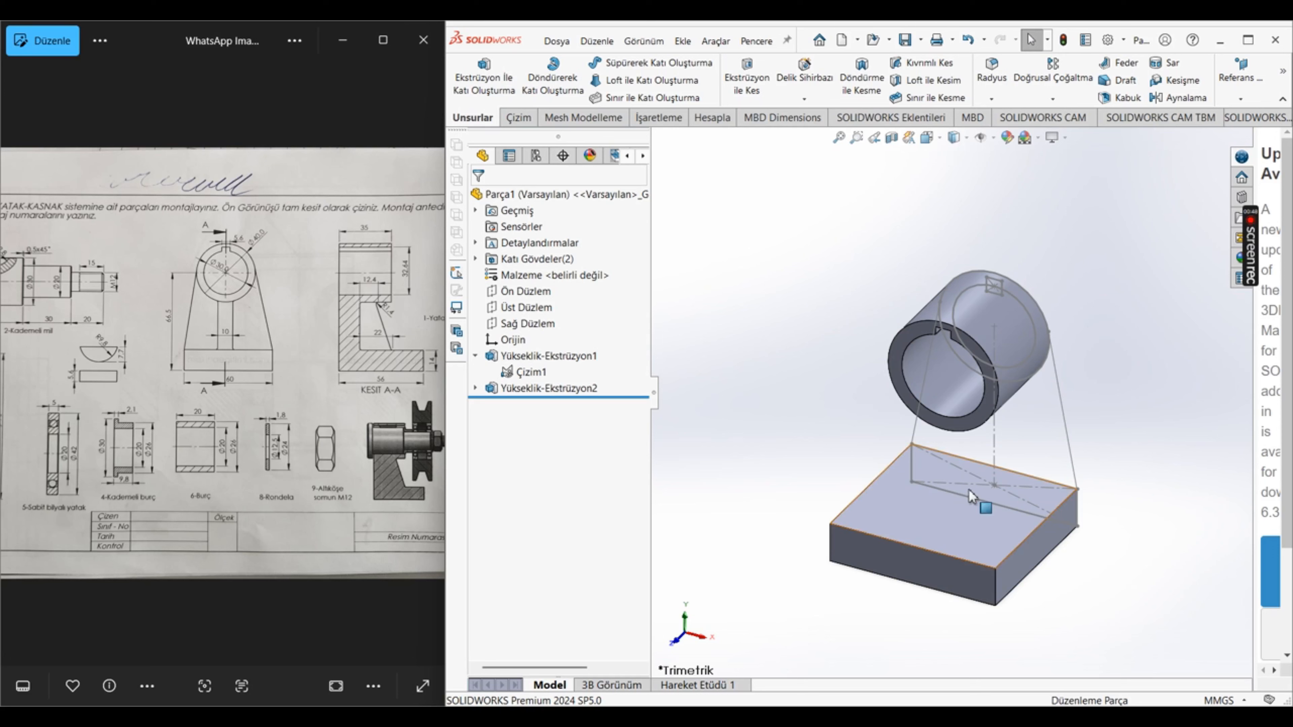
Step: Extrude the tapered wall region between the hub and base from the same sketch 14 mm deep, merged with all bodies
left_click(484, 76)
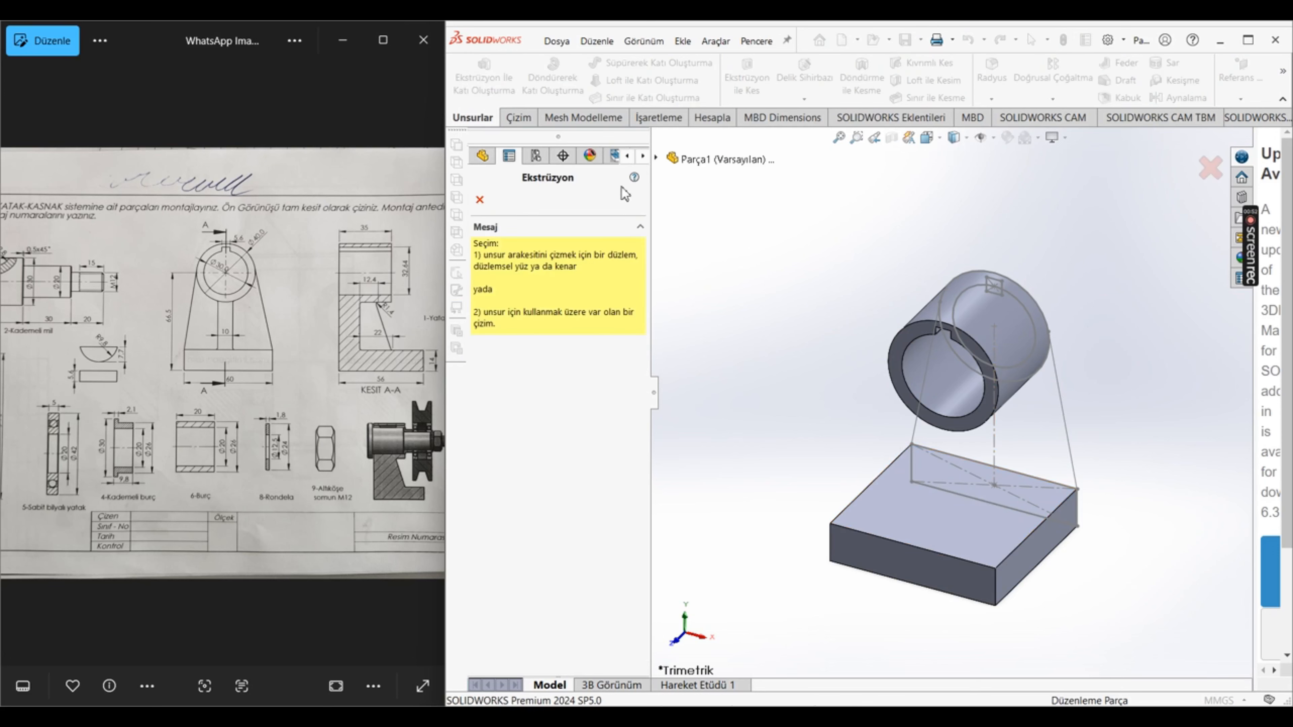
left_click(656, 158)
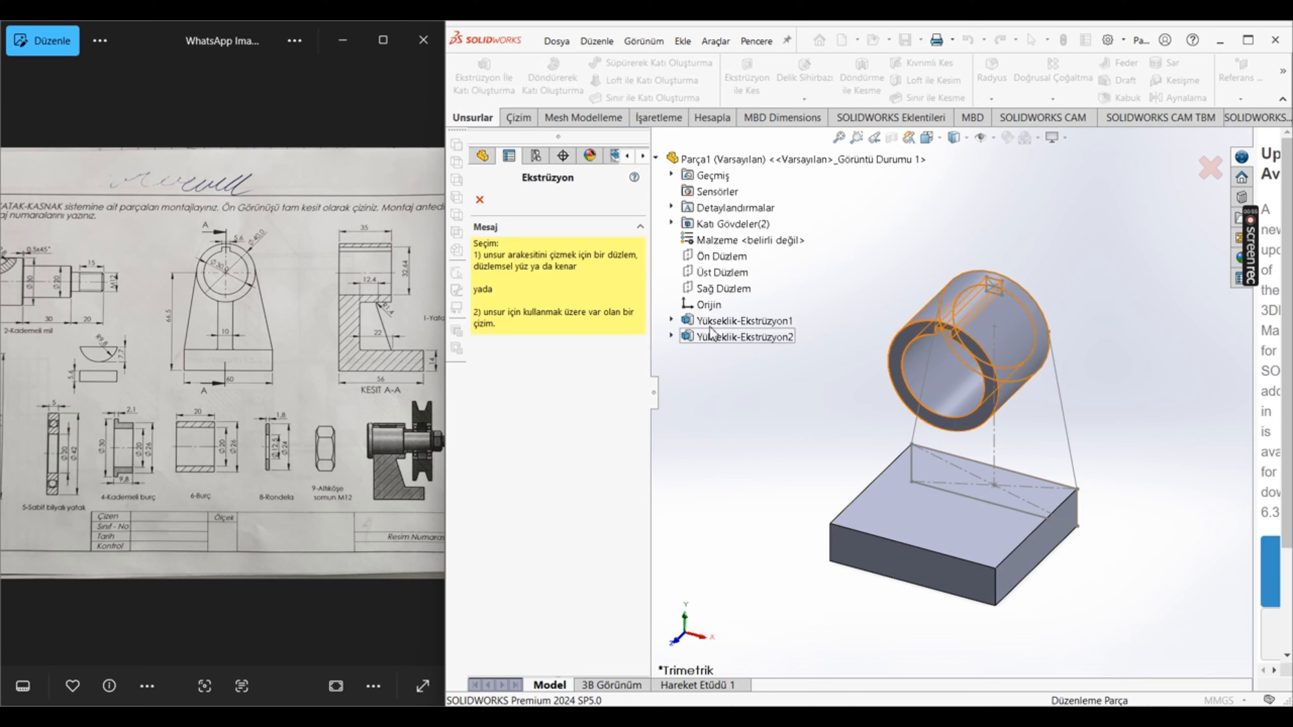
left_click(671, 320)
left_click(720, 336)
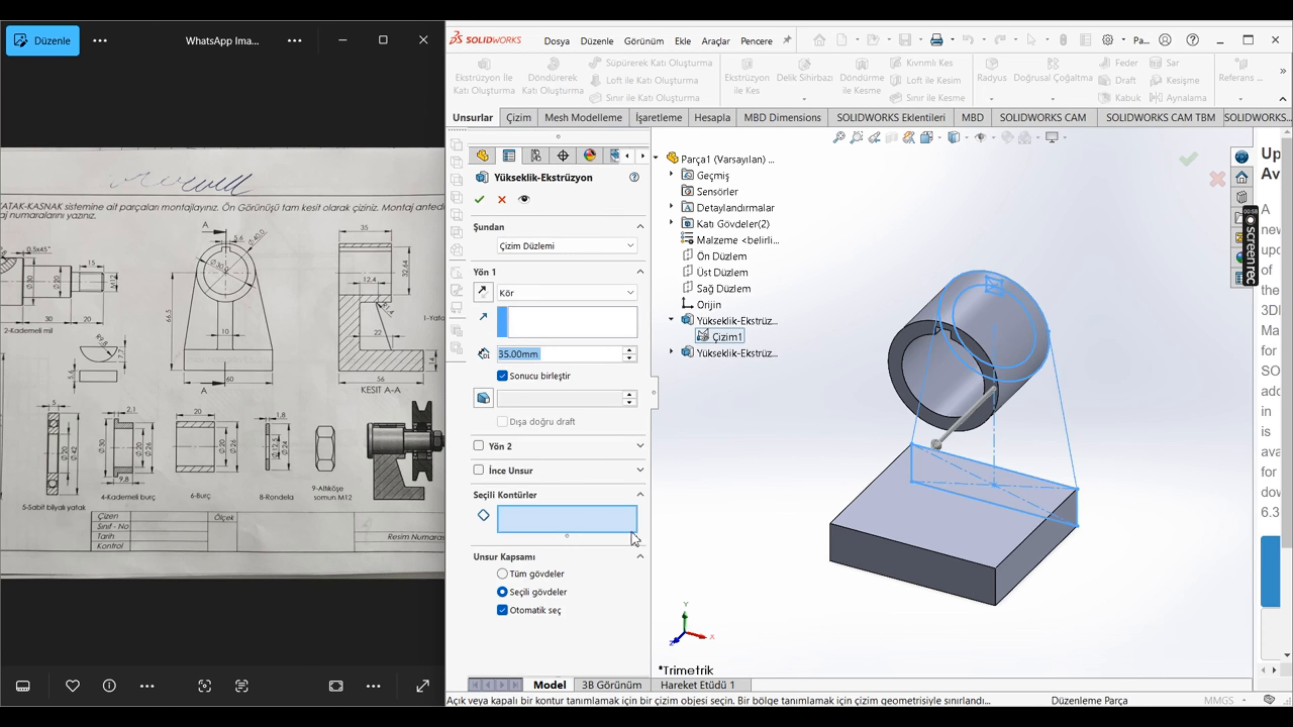
left_click(538, 575)
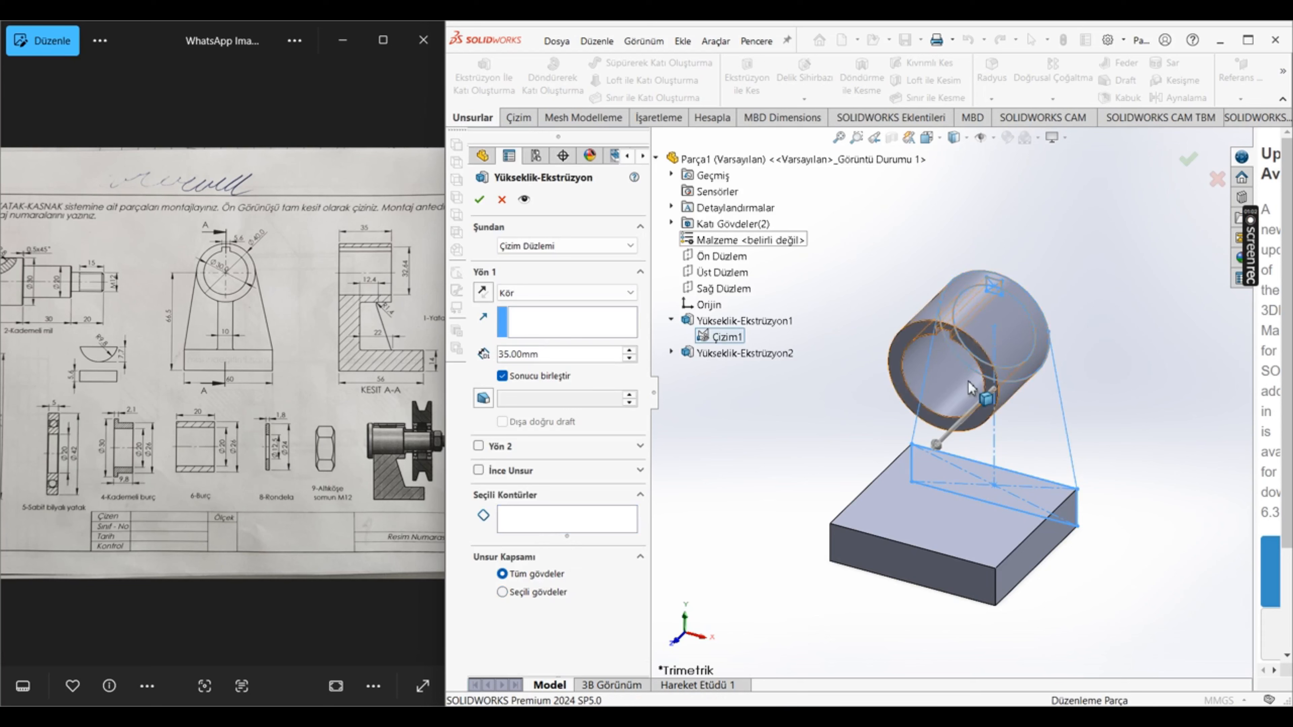
left_click(530, 516)
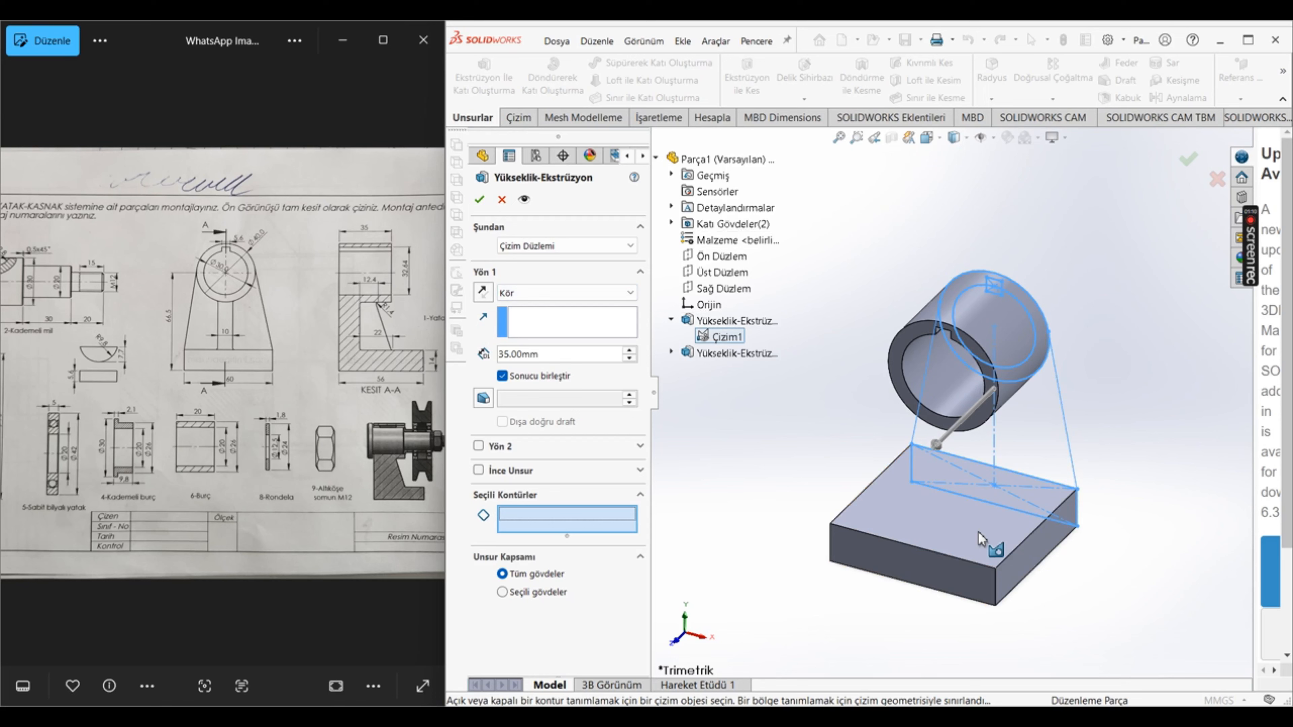
left_click(1064, 452)
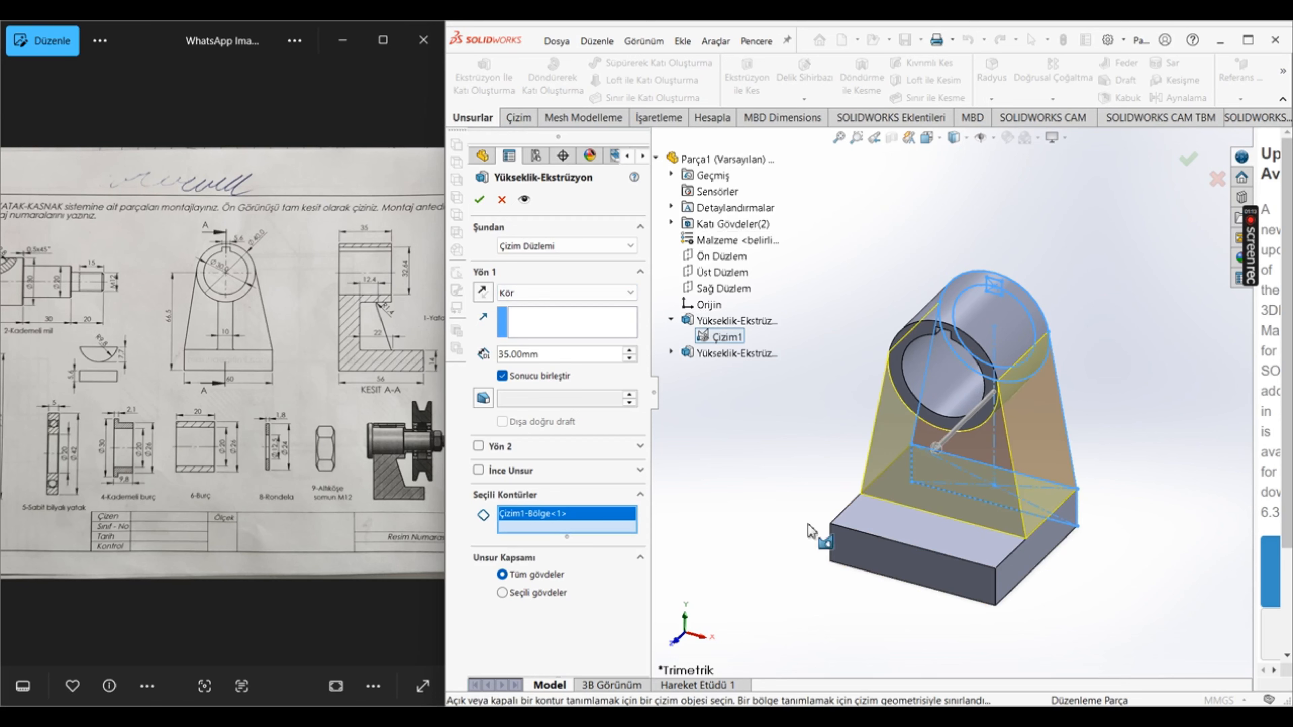
left_click(565, 355)
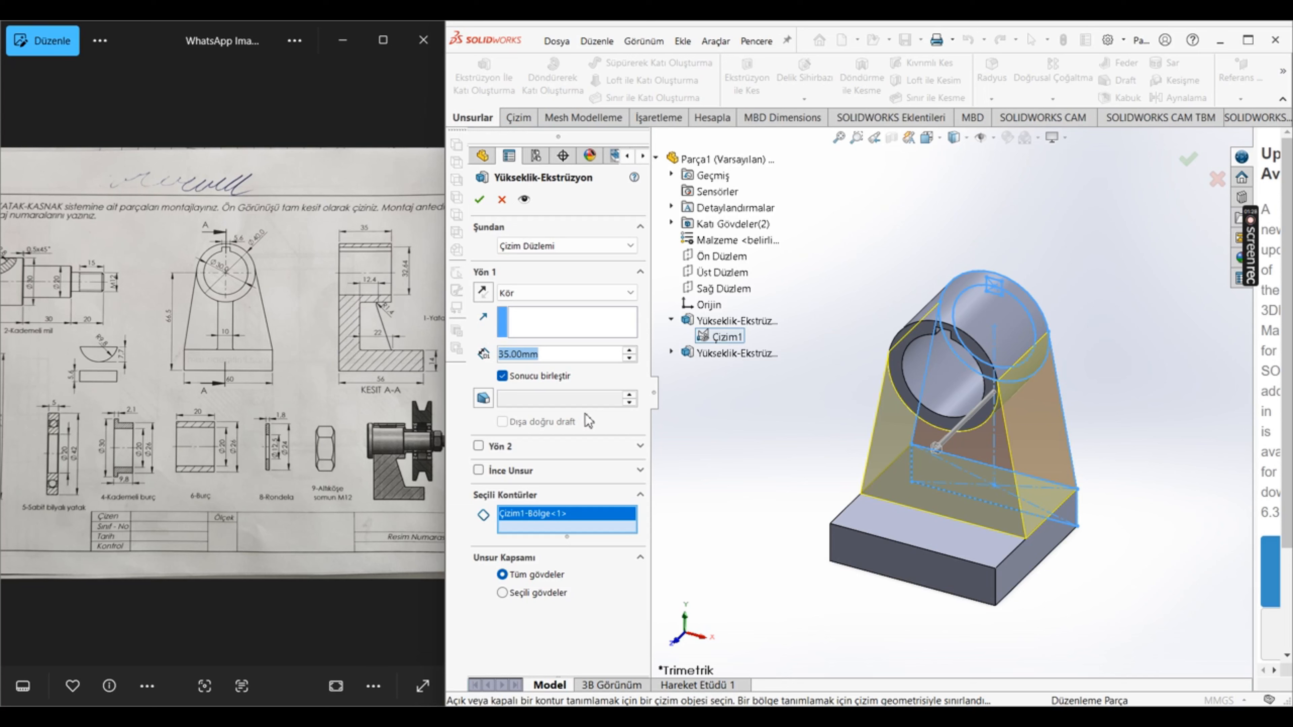
type("14")
key("Return")
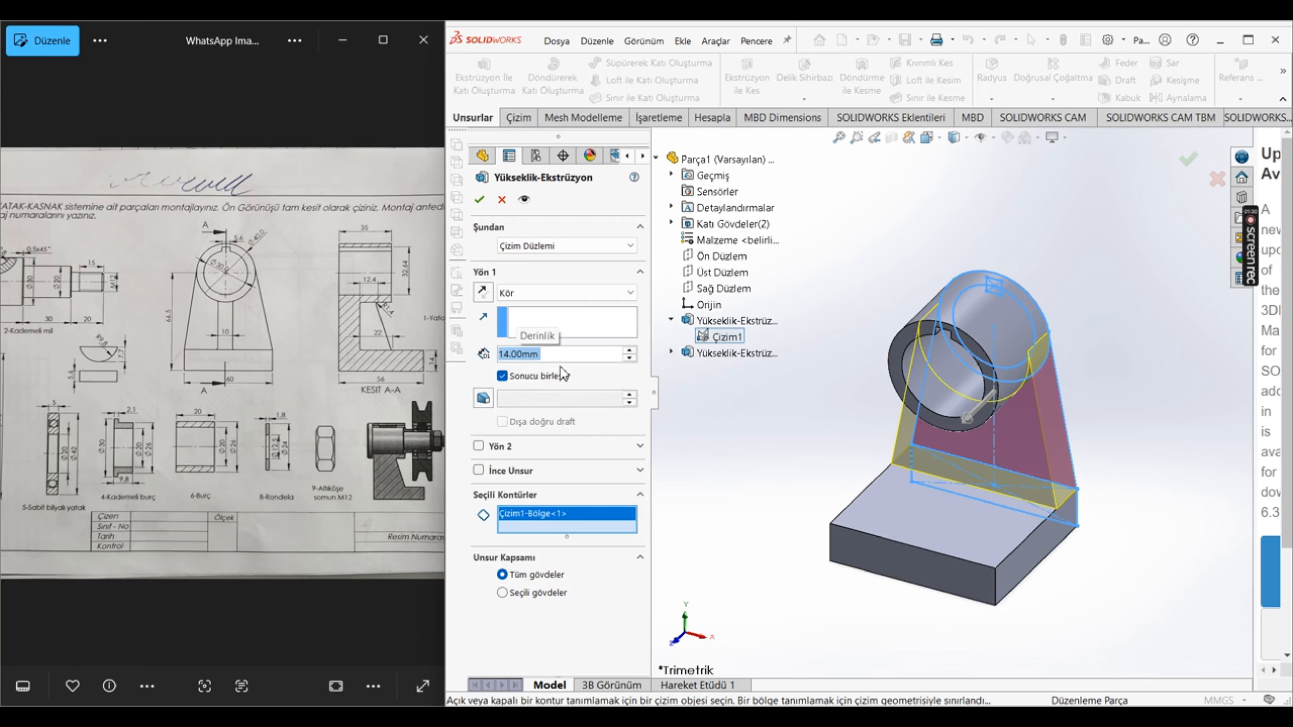
left_click(480, 199)
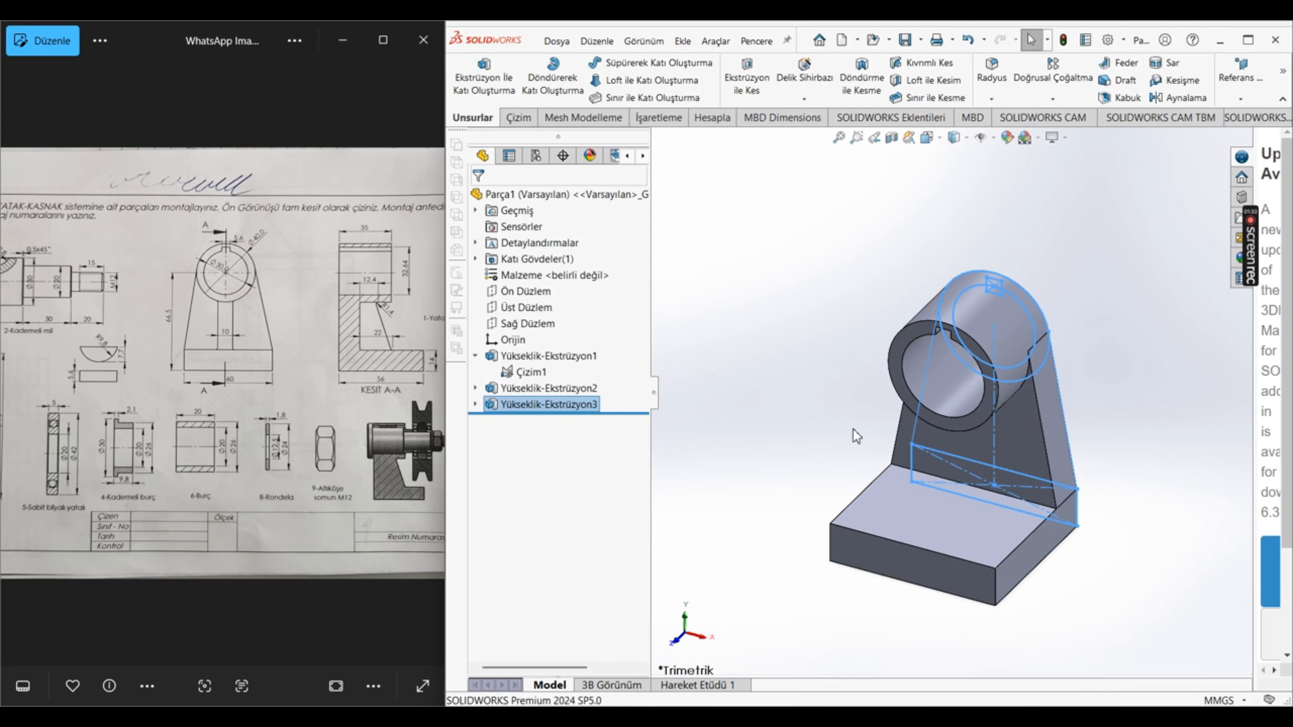
Step: Hide the shared profile sketch so that only the solid housing is displayed
left_click(766, 485)
mouse_move(797, 503)
middle_mouse_down()
mouse_move(831, 376)
mouse_move(841, 434)
middle_mouse_up()
left_click(531, 372)
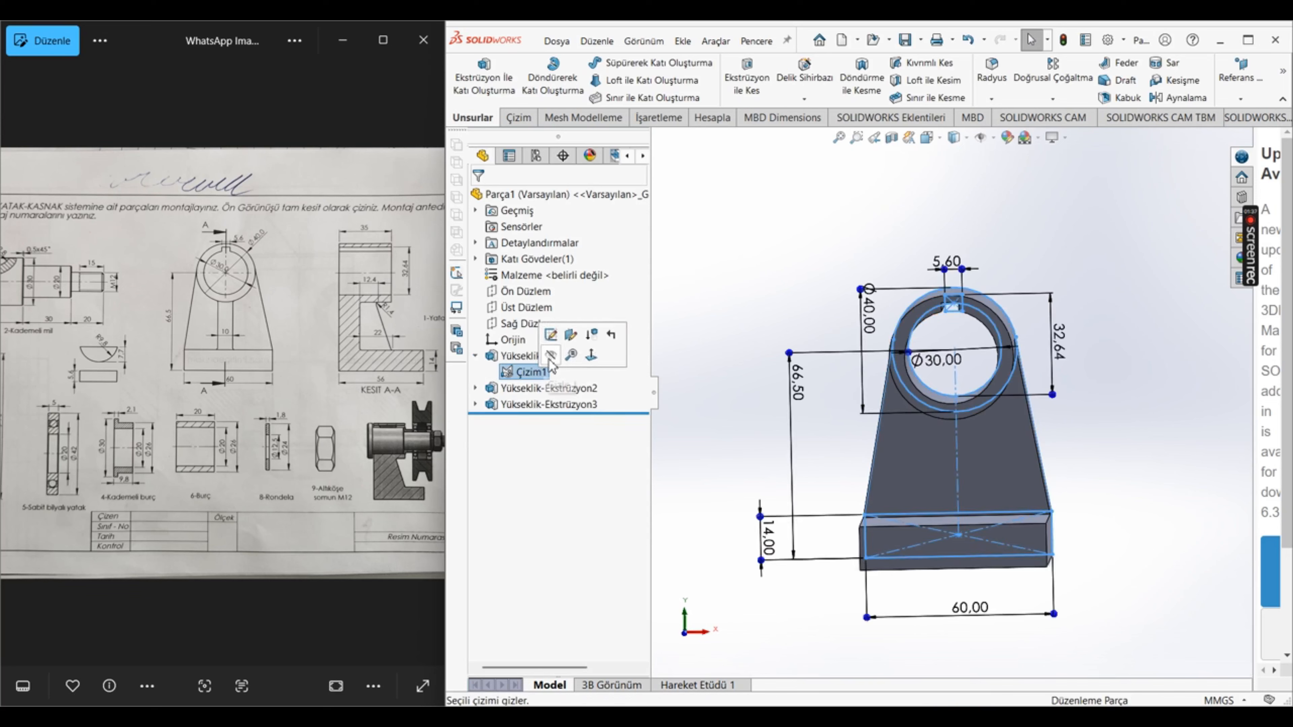
left_click(550, 355)
mouse_move(782, 535)
middle_mouse_down()
mouse_move(884, 607)
mouse_move(896, 598)
mouse_move(884, 605)
middle_mouse_up()
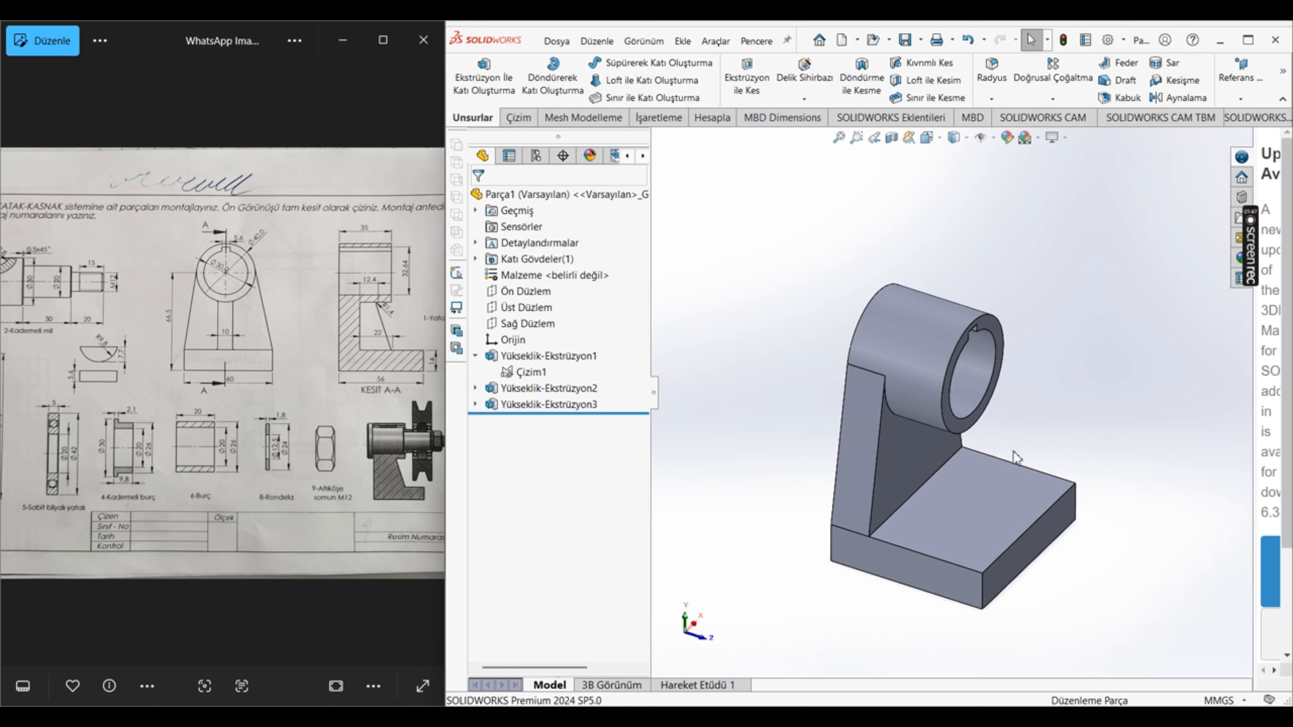
right_click(940, 413)
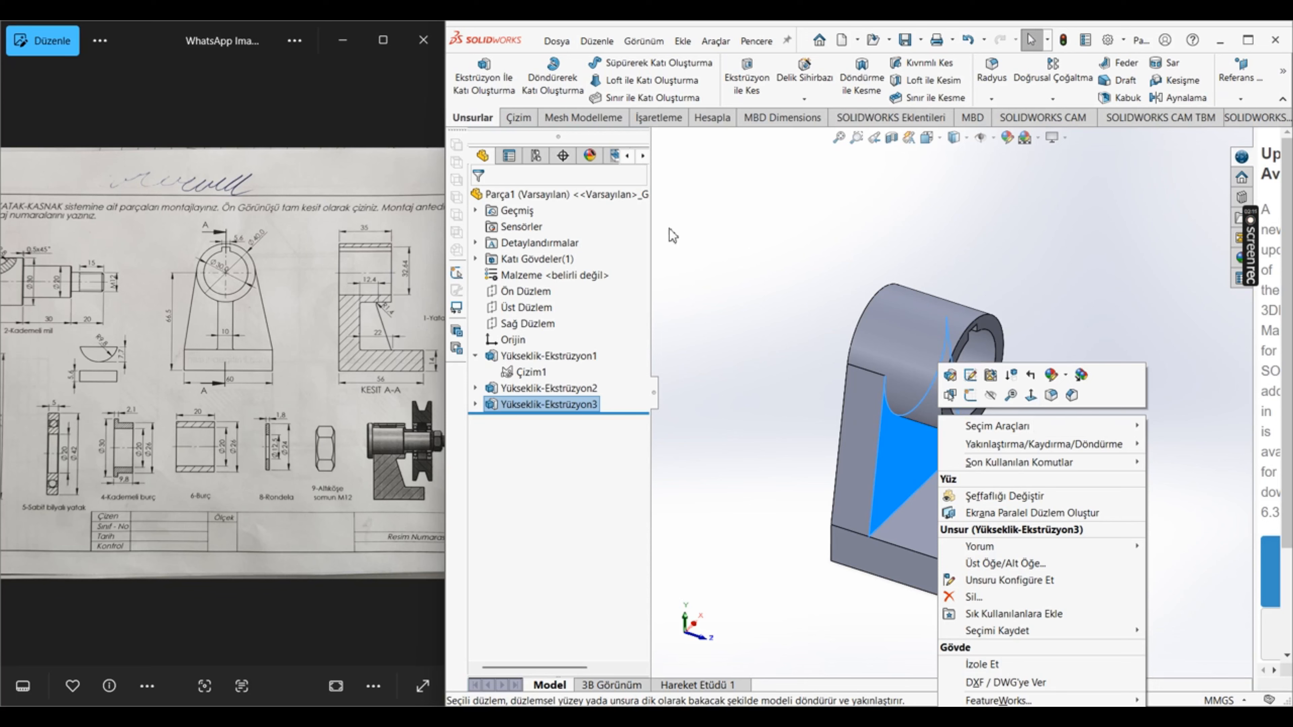
left_click(670, 388)
left_click(673, 380)
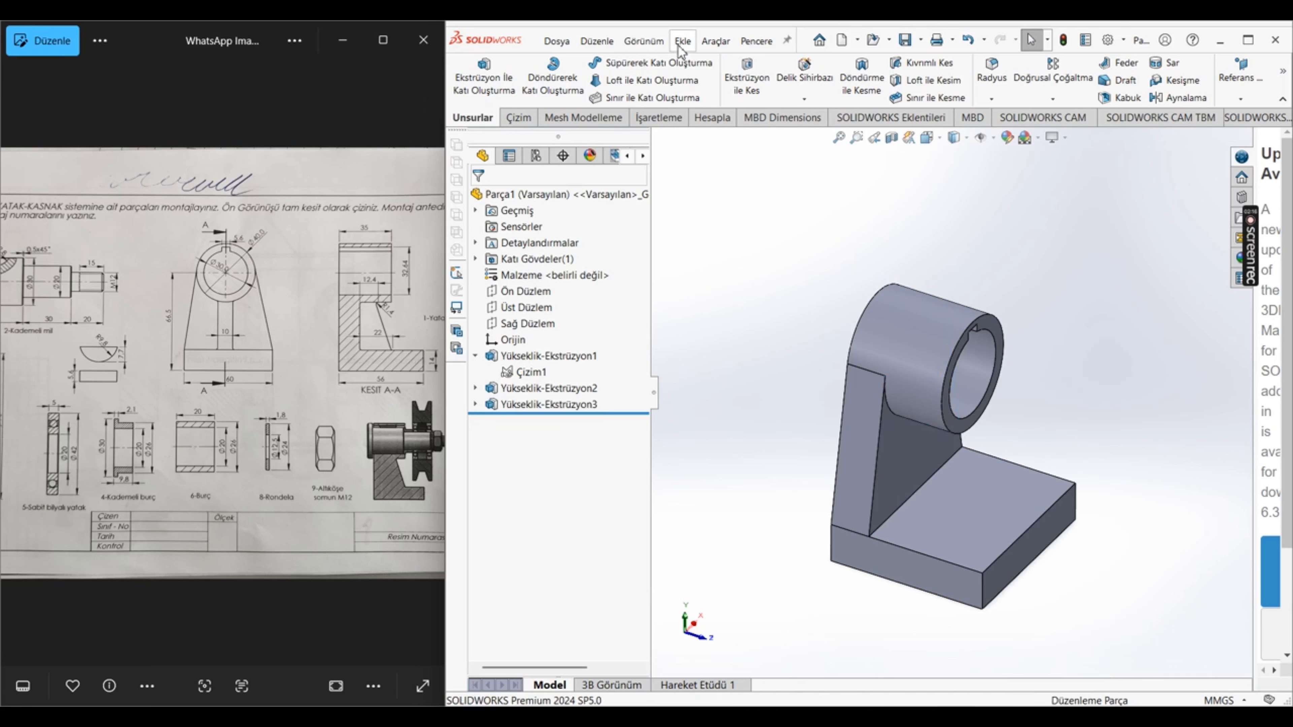
Step: Open a new sketch on the right plane (Sağ Düzlem), viewed normal to the plane
mouse_move(1263, 281)
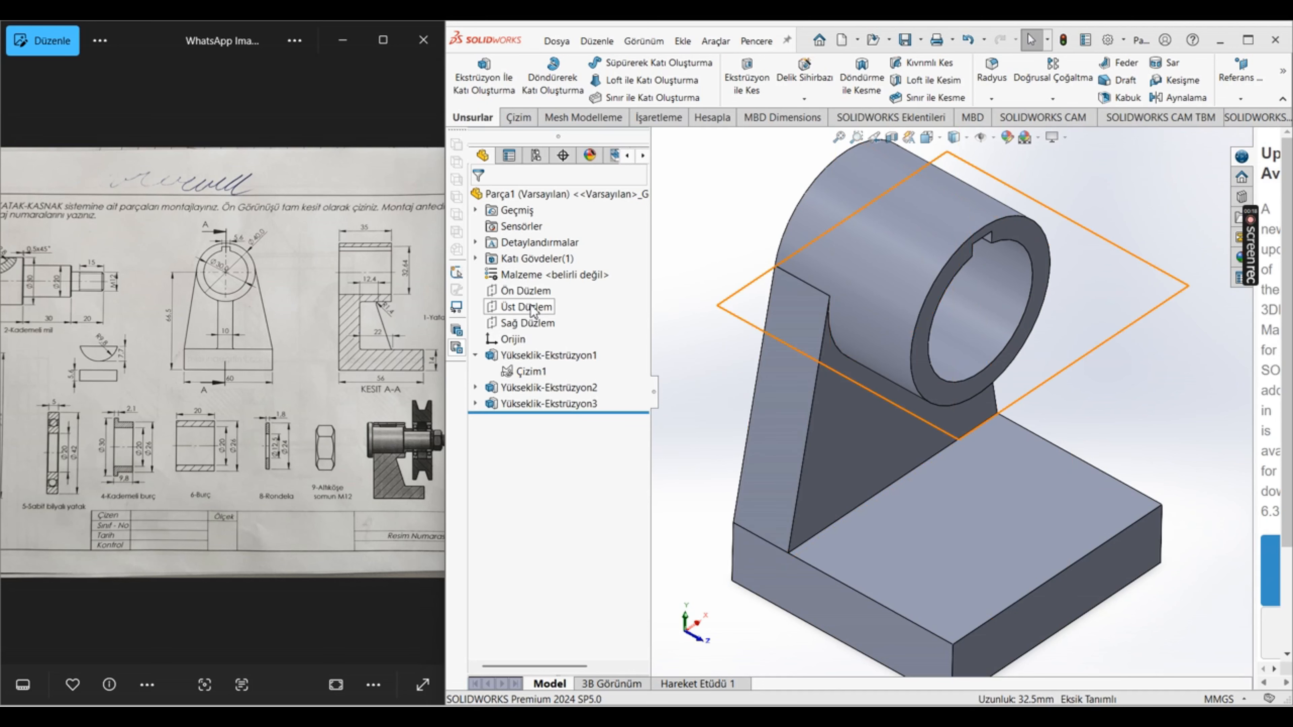
left_click(533, 321)
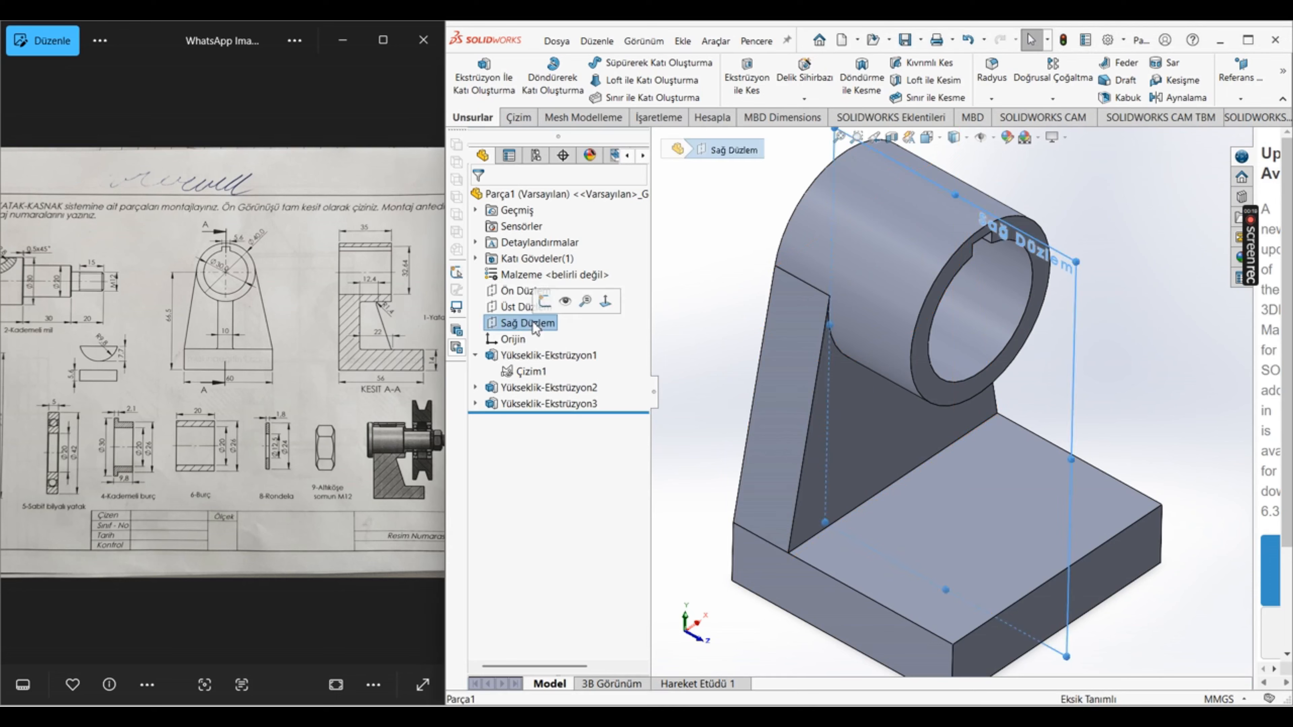
left_click(602, 312)
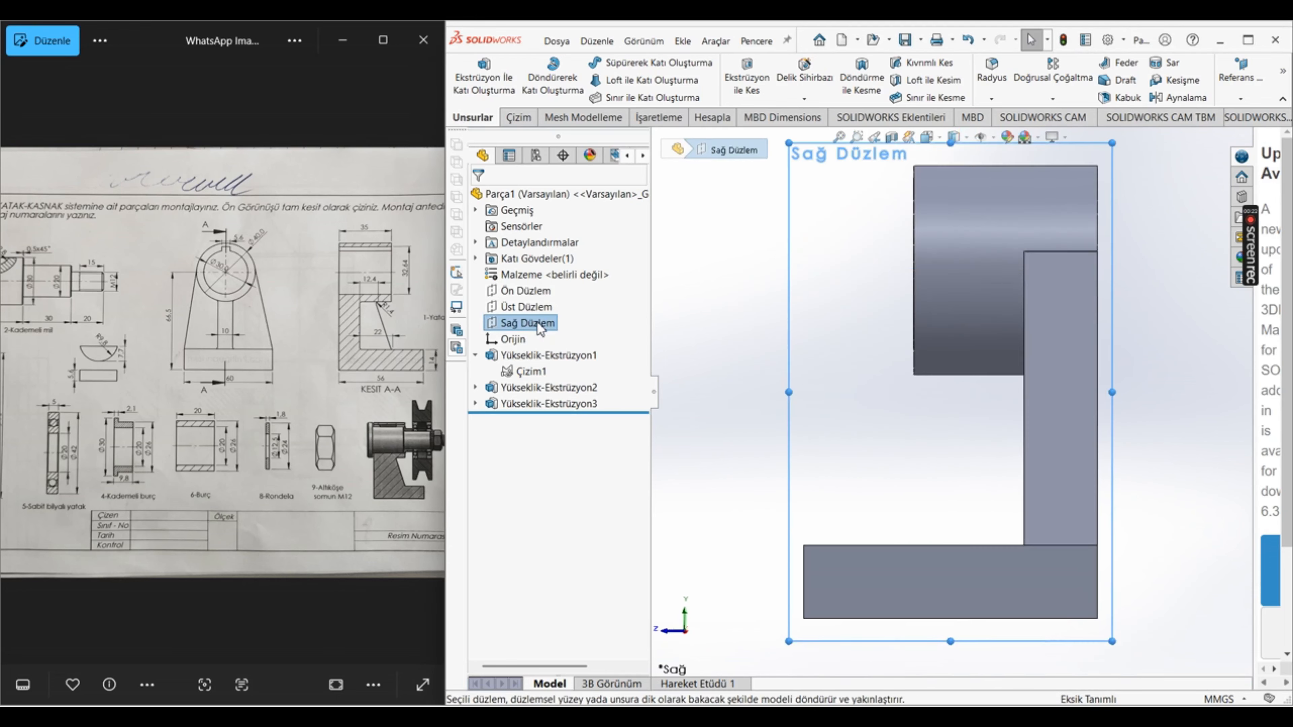
right_click(540, 328)
left_click(575, 300)
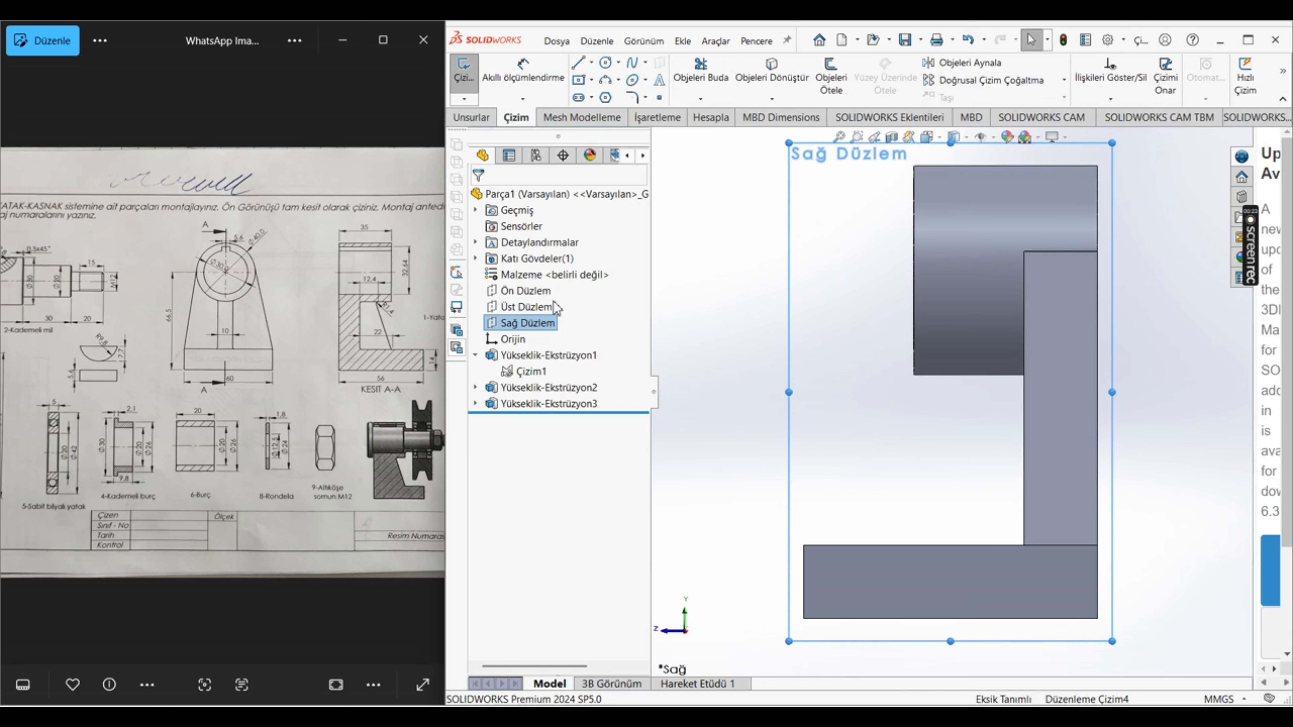
Step: Sketch a slanted line from the base's top edge to the hub's underside, its ends about 27.8 mm and 12.3 mm from the wall
left_click(578, 63)
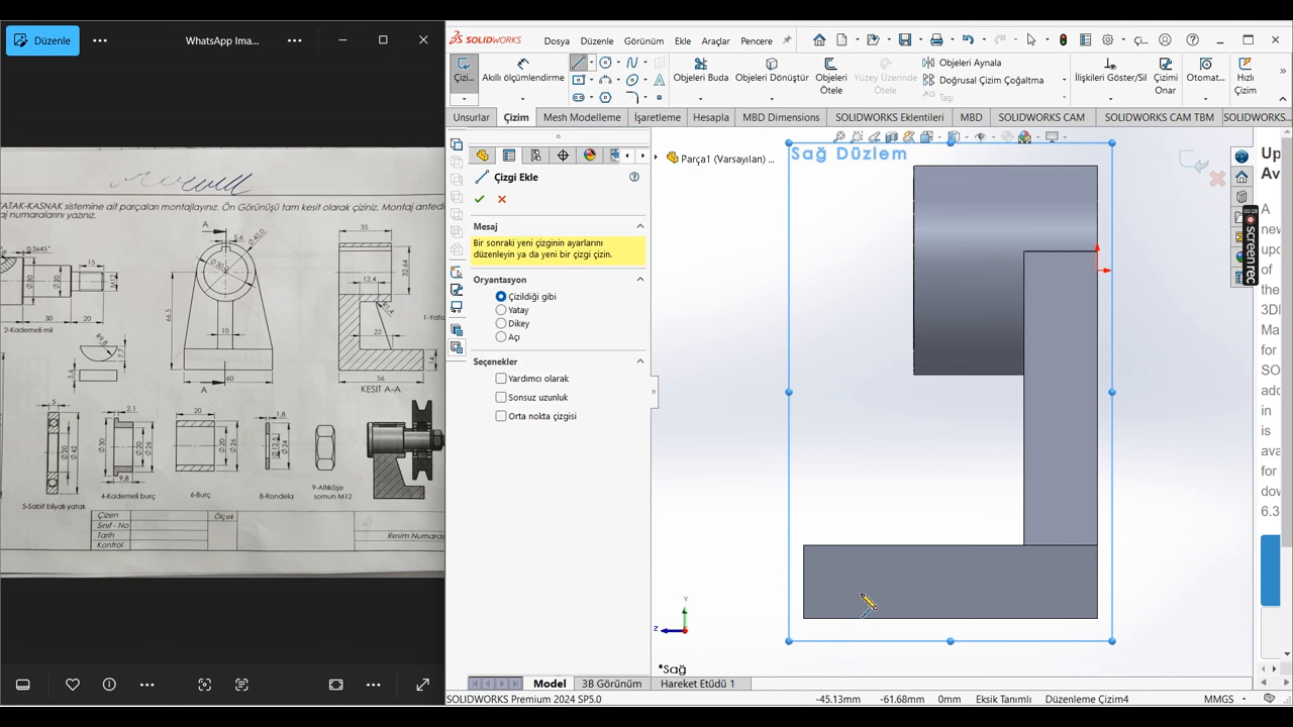
left_click(877, 545)
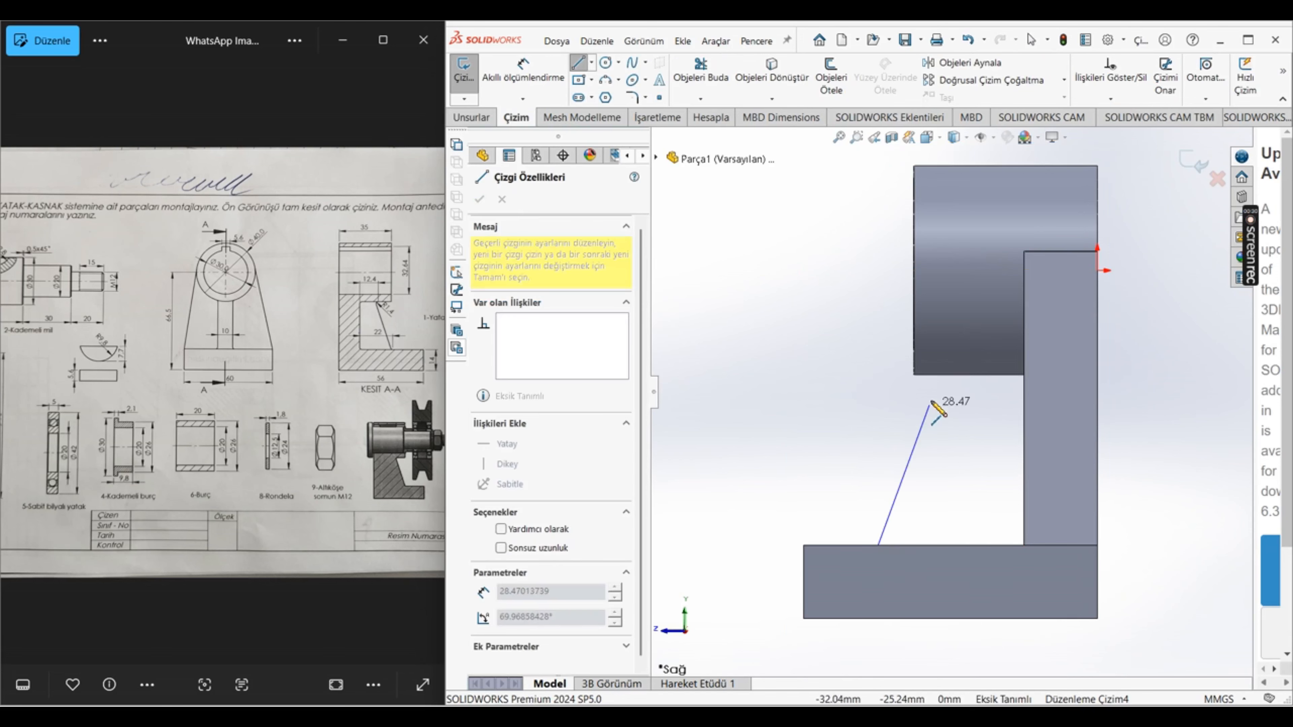
left_click(960, 375)
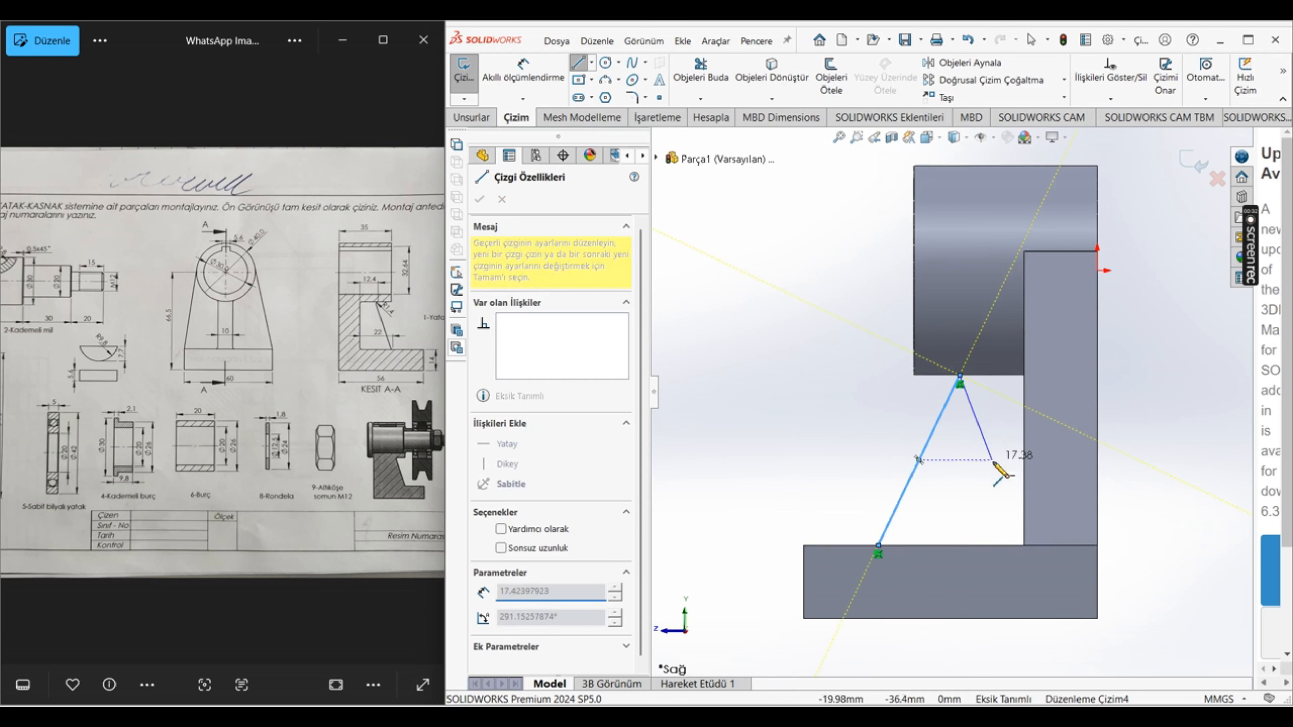
key("Escape")
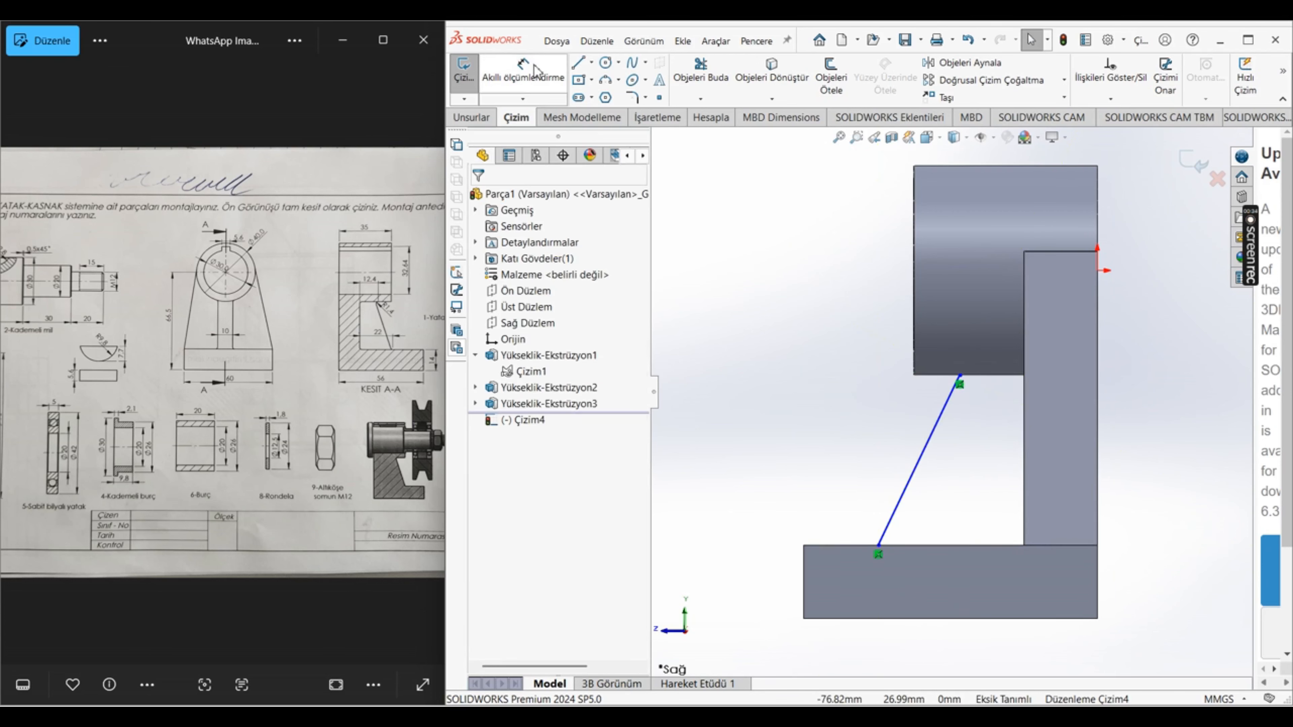
Step: Examine section A-A of the housing in the reference drawing for the dimensions locating the slanted rib edge
left_click(523, 69)
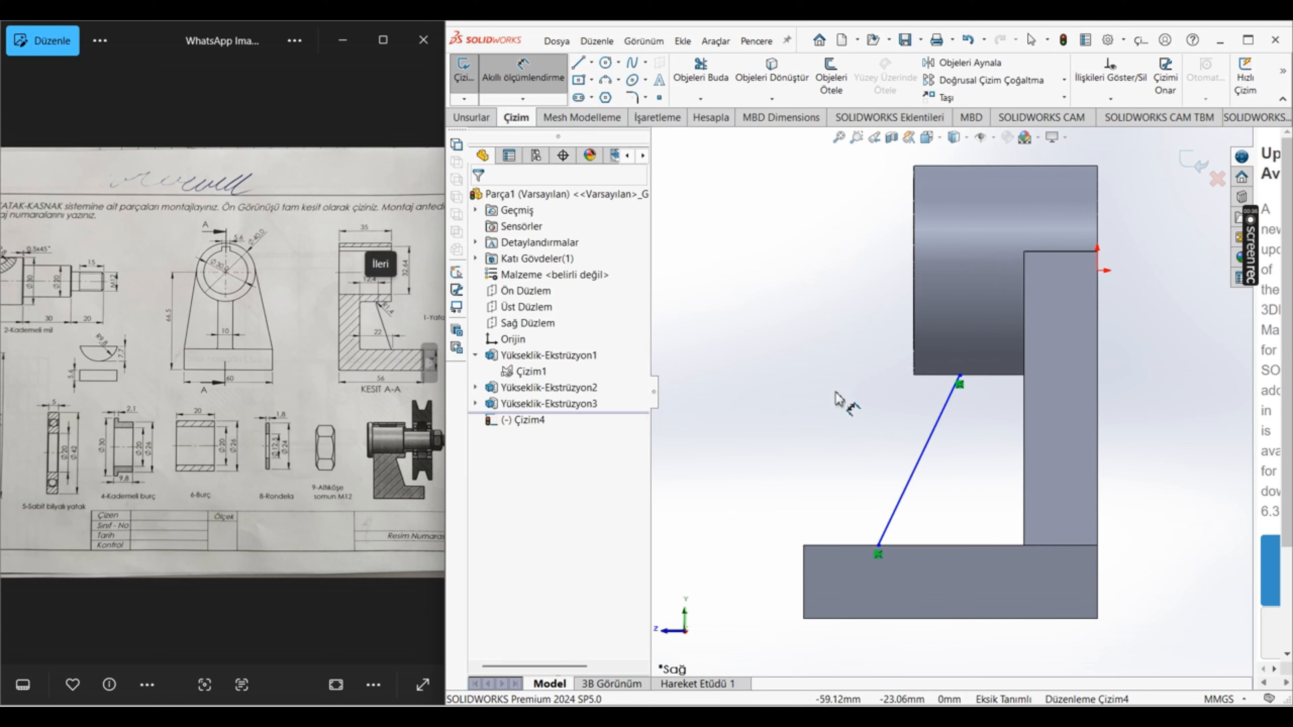
scroll(404, 277, "up", 2)
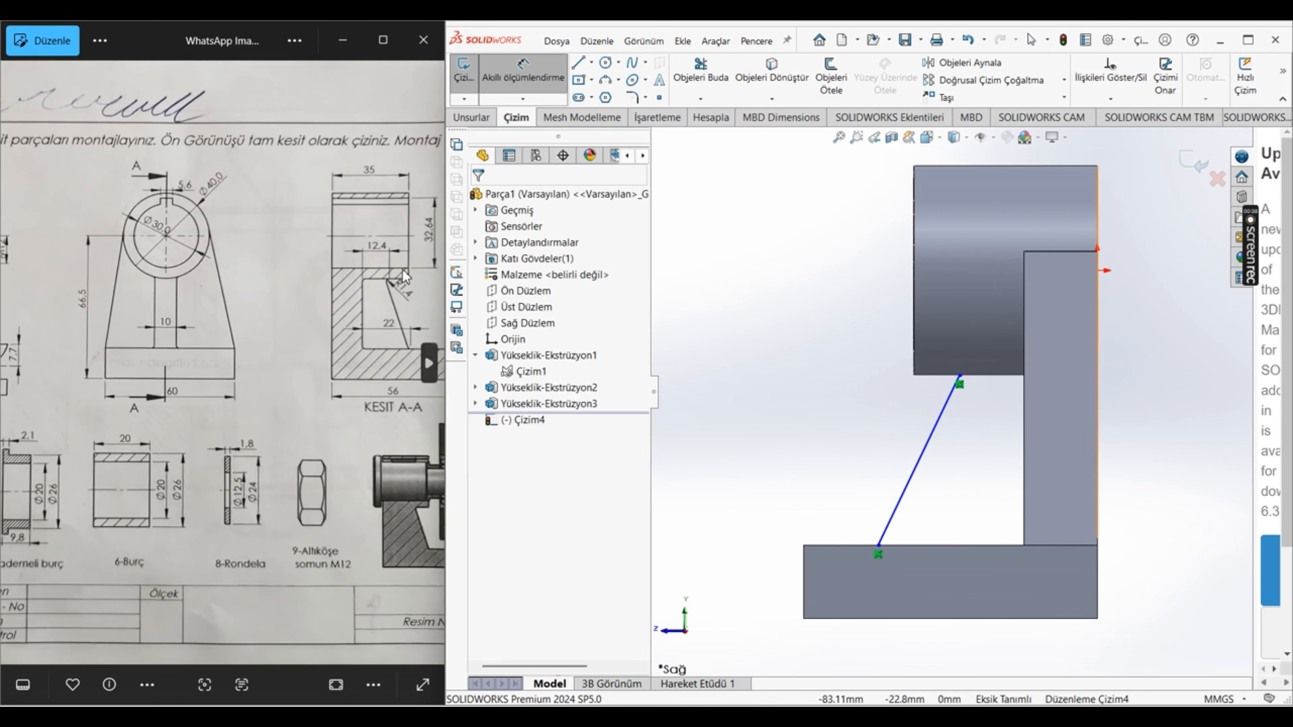
key("Right")
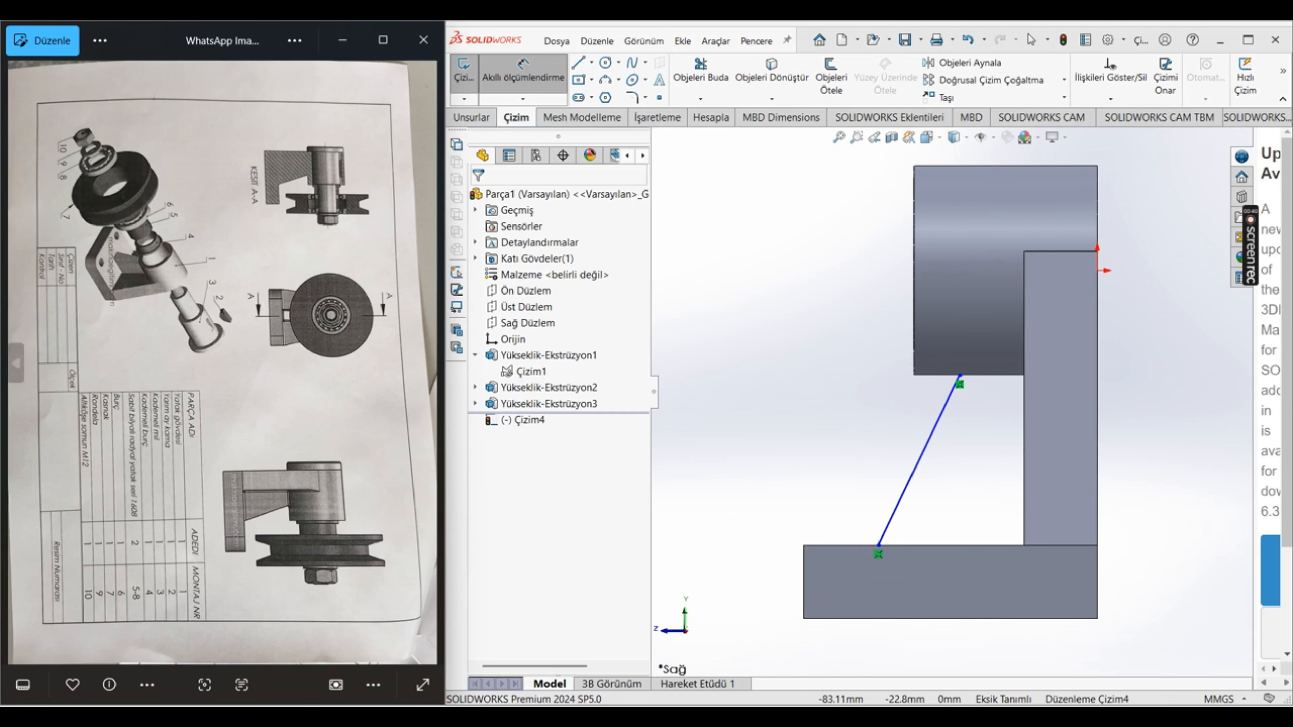
left_click(18, 363)
scroll(320, 313, "up", 5)
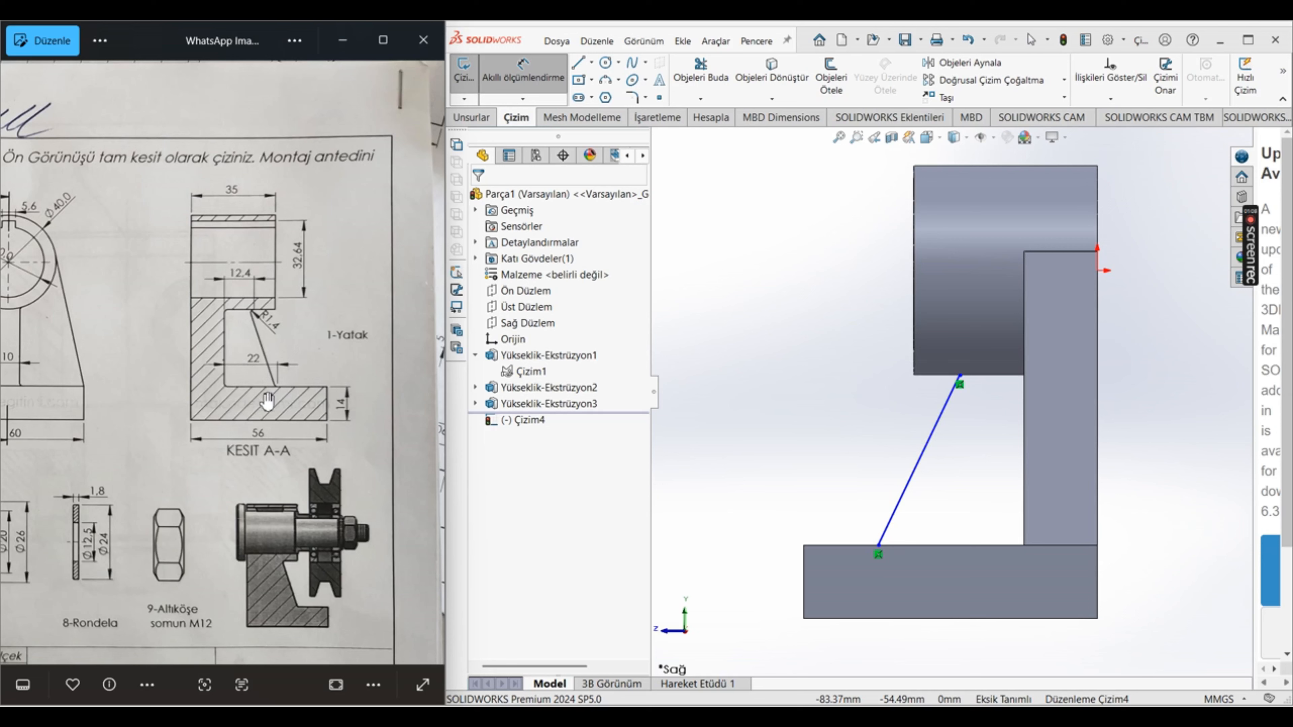
scroll(282, 397, "up", 8)
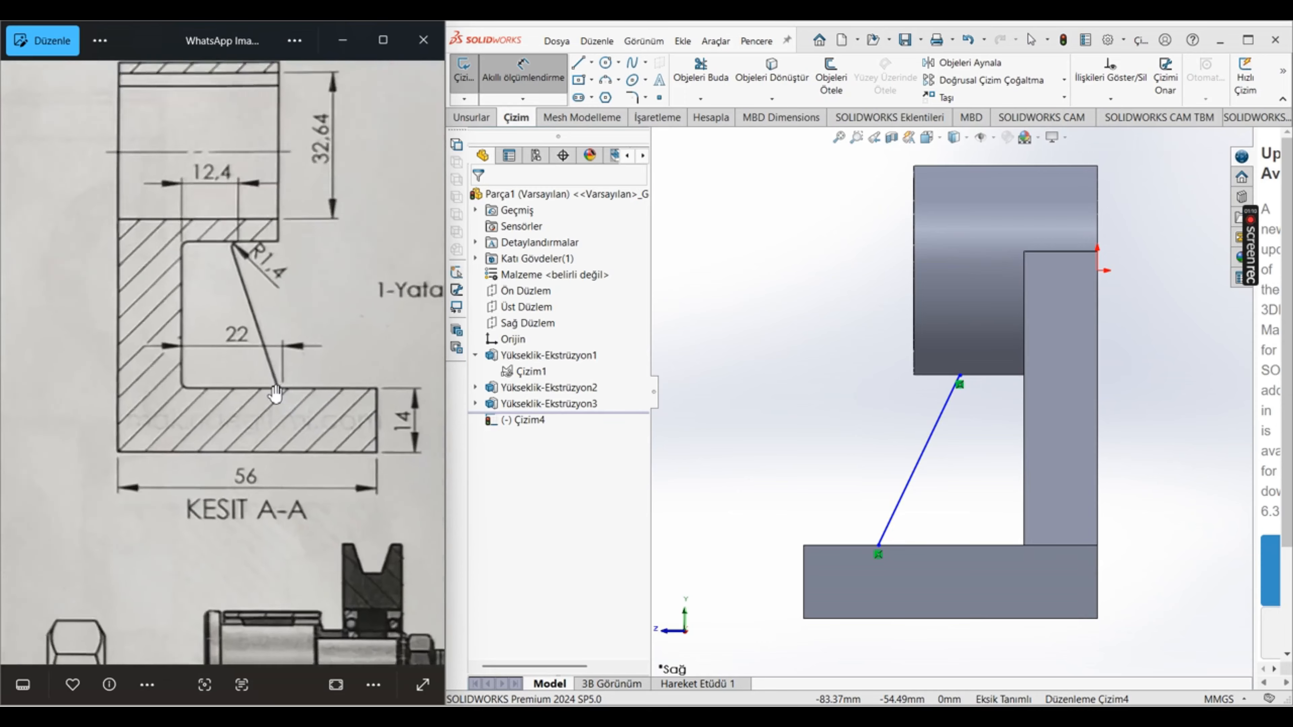
scroll(295, 395, "up", 1)
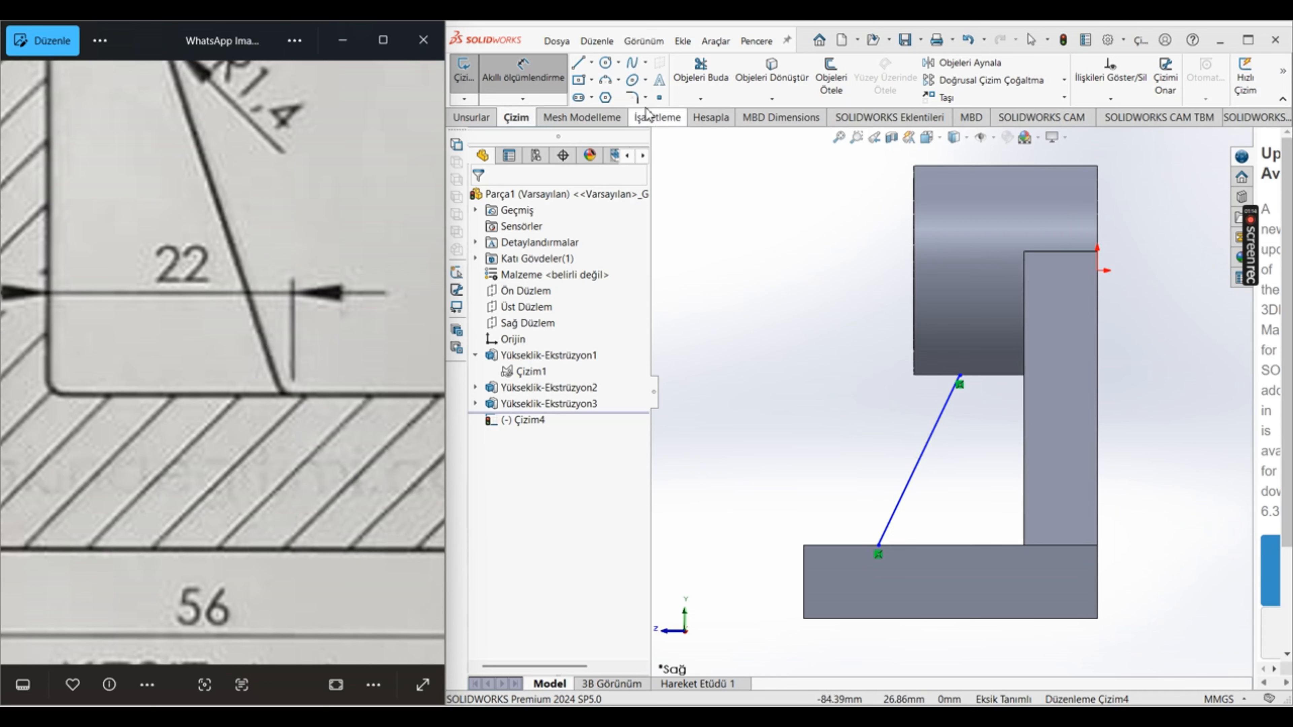
Step: Dimension the horizontal distance from the slanted line's upper end to the wall face as 12.4-1.4 mm
left_click(960, 375)
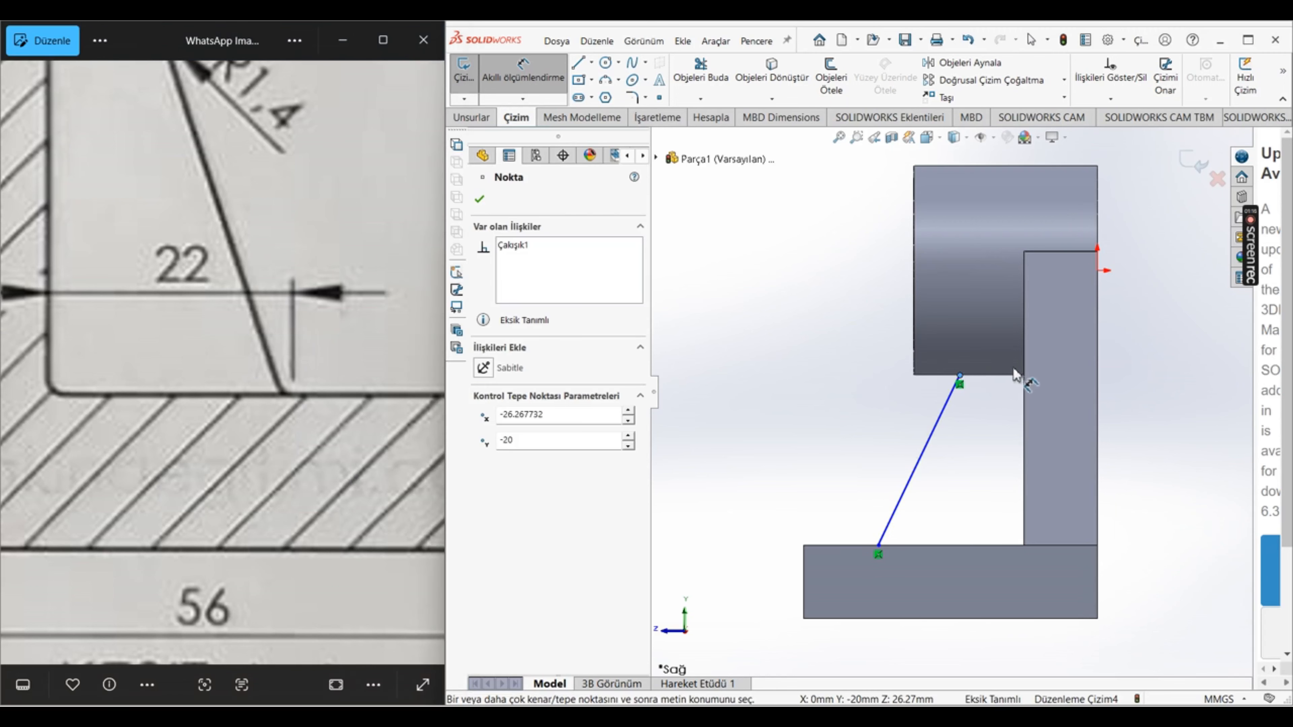
left_click(1024, 376)
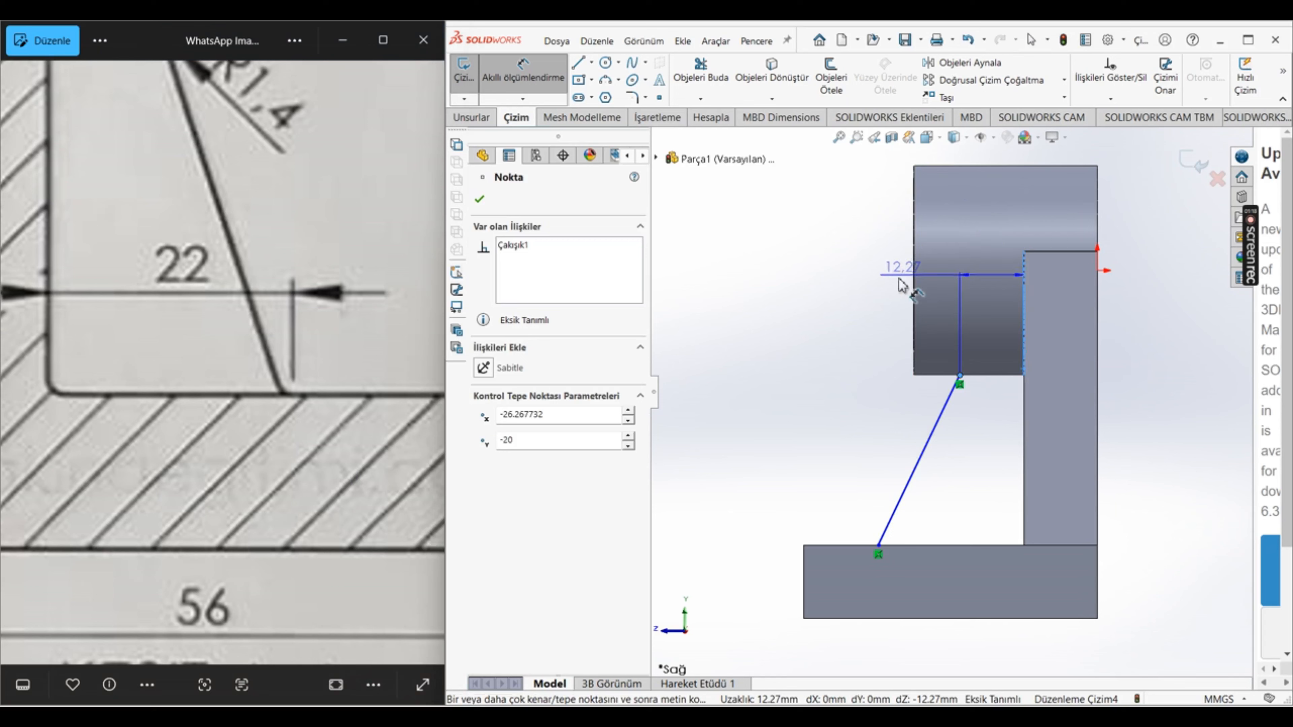
left_click(860, 326)
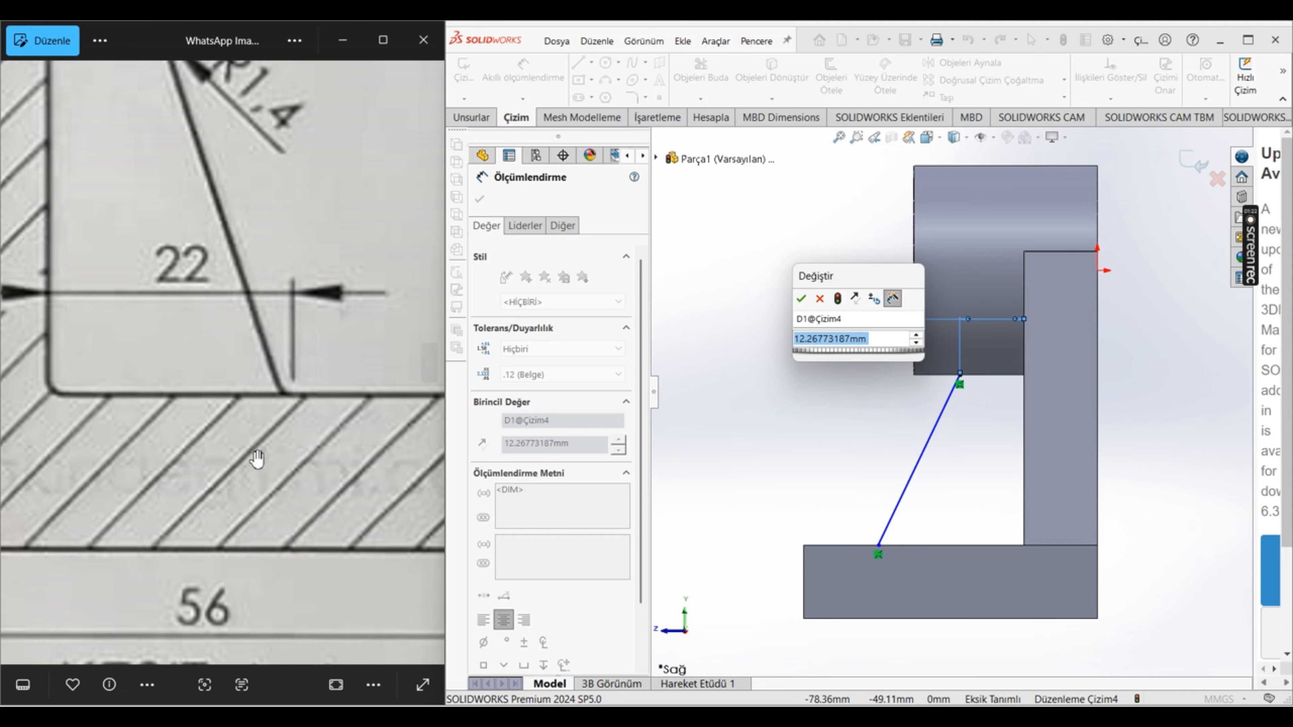
scroll(231, 384, "down", 3)
scroll(177, 141, "up", 2)
scroll(182, 306, "down", 3)
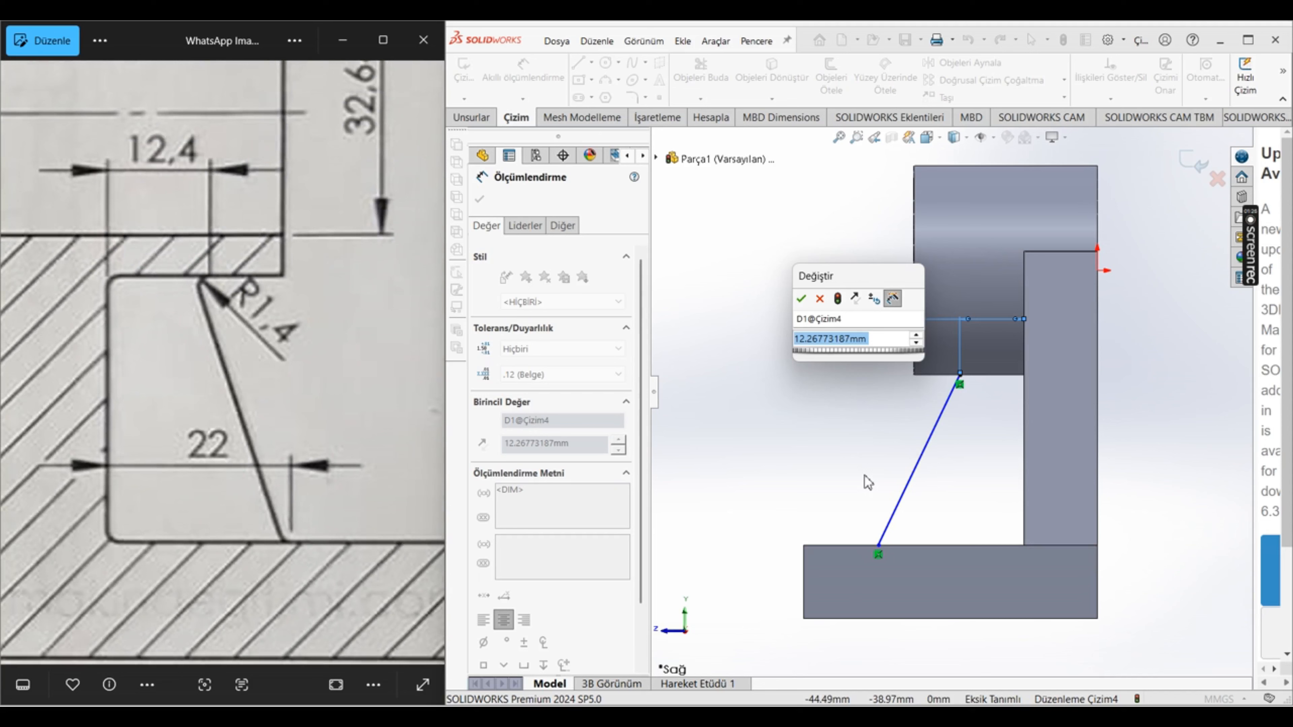
type("12.")
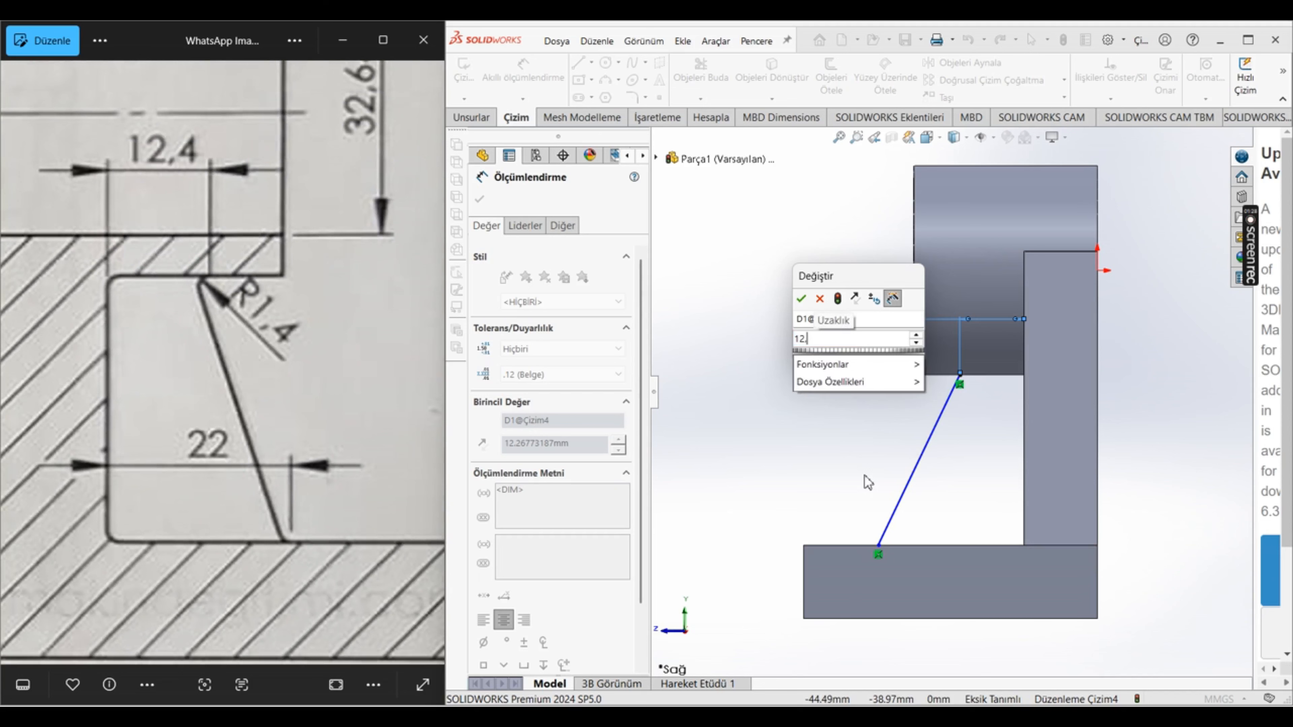
type("4-")
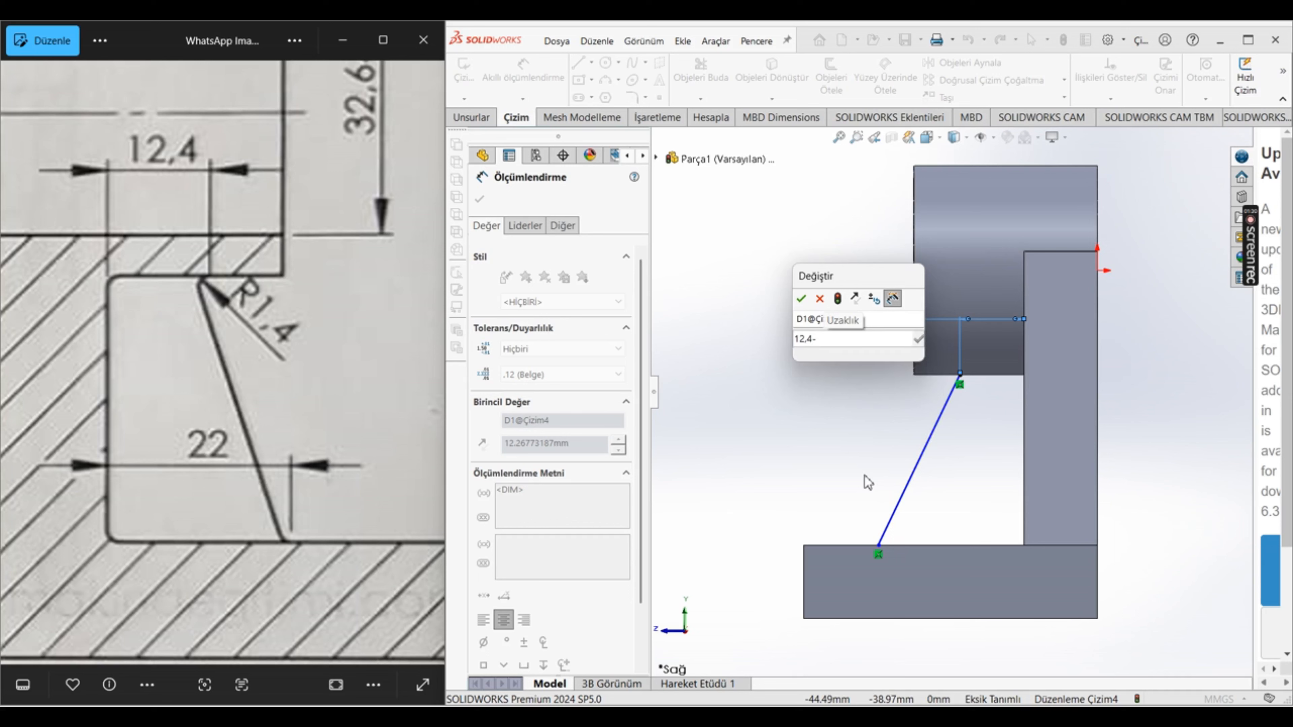
type("1,4")
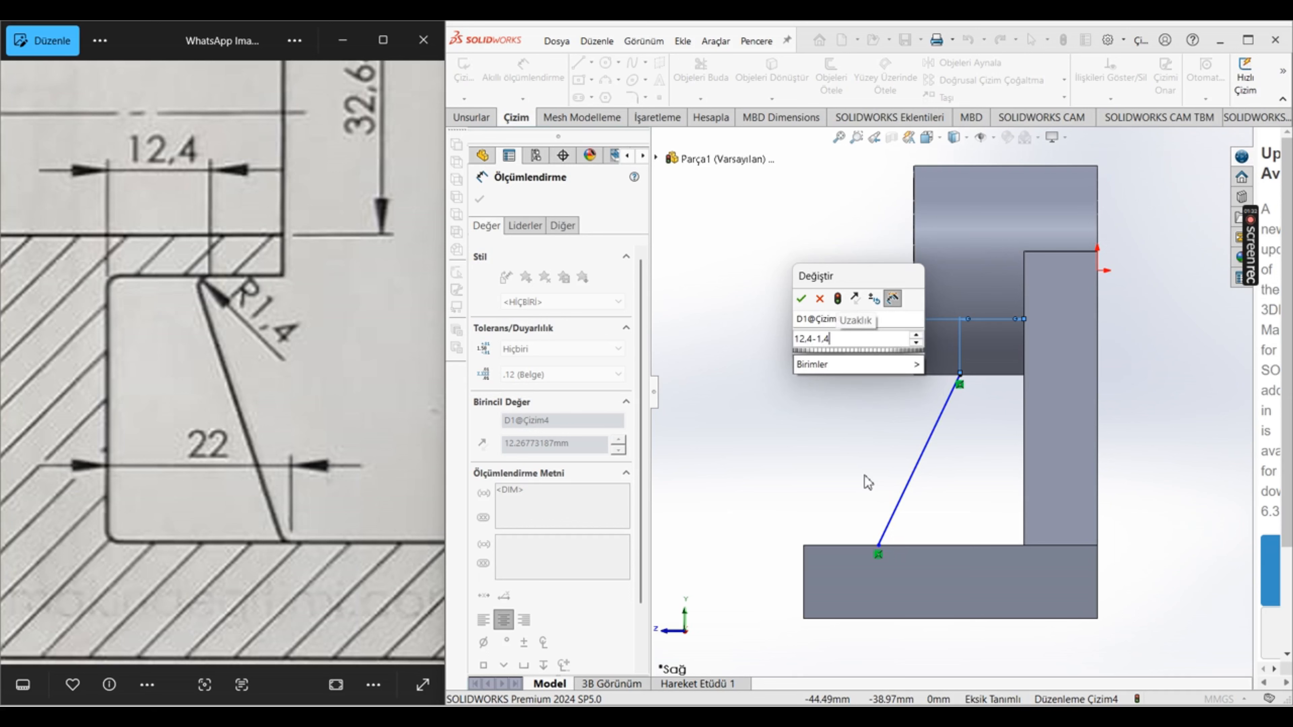
key("Return")
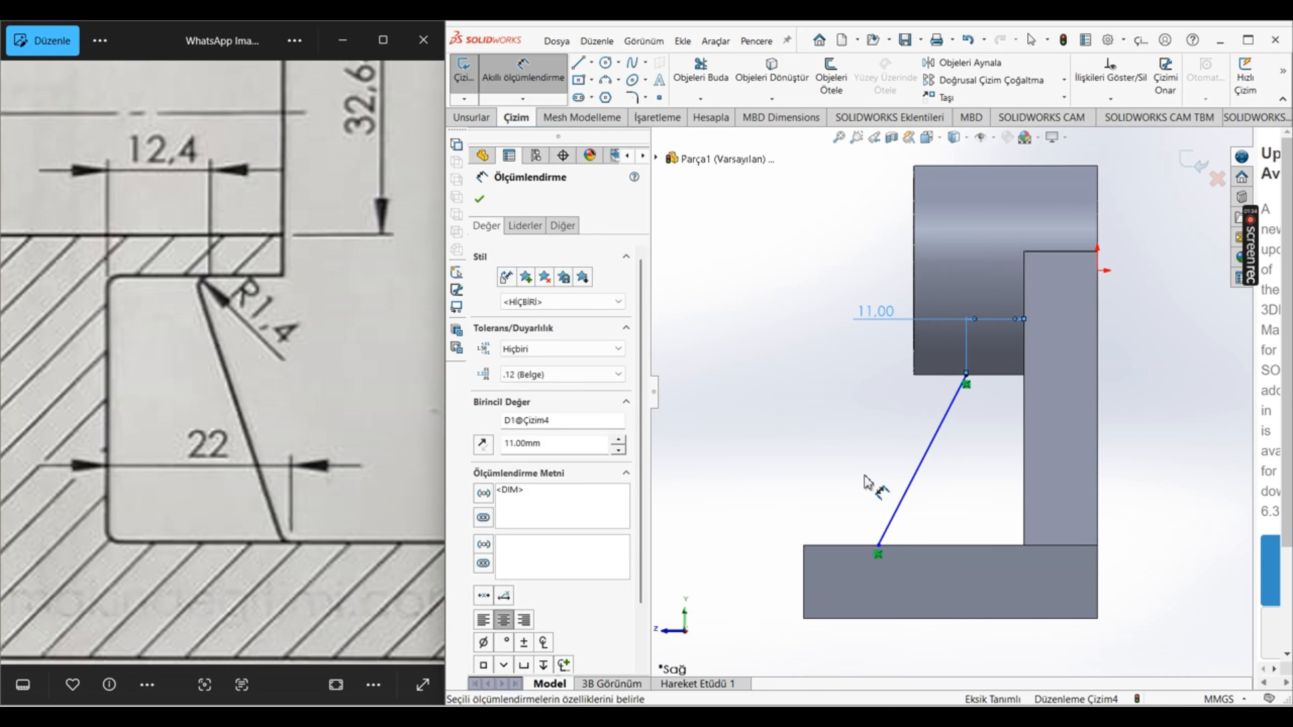
Step: Dimension the horizontal distance from the slanted line's lower end to the wall face as 22-1.4 mm
left_click(878, 546)
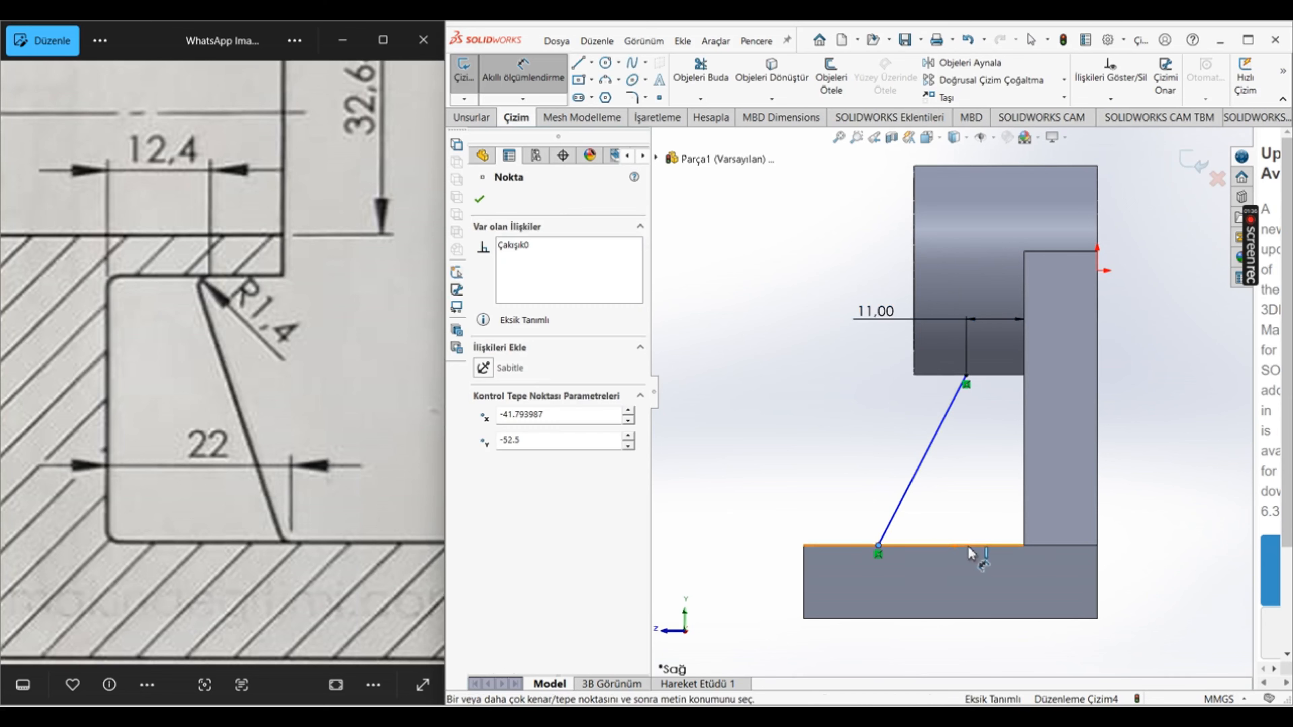
left_click(1024, 533)
left_click(977, 585)
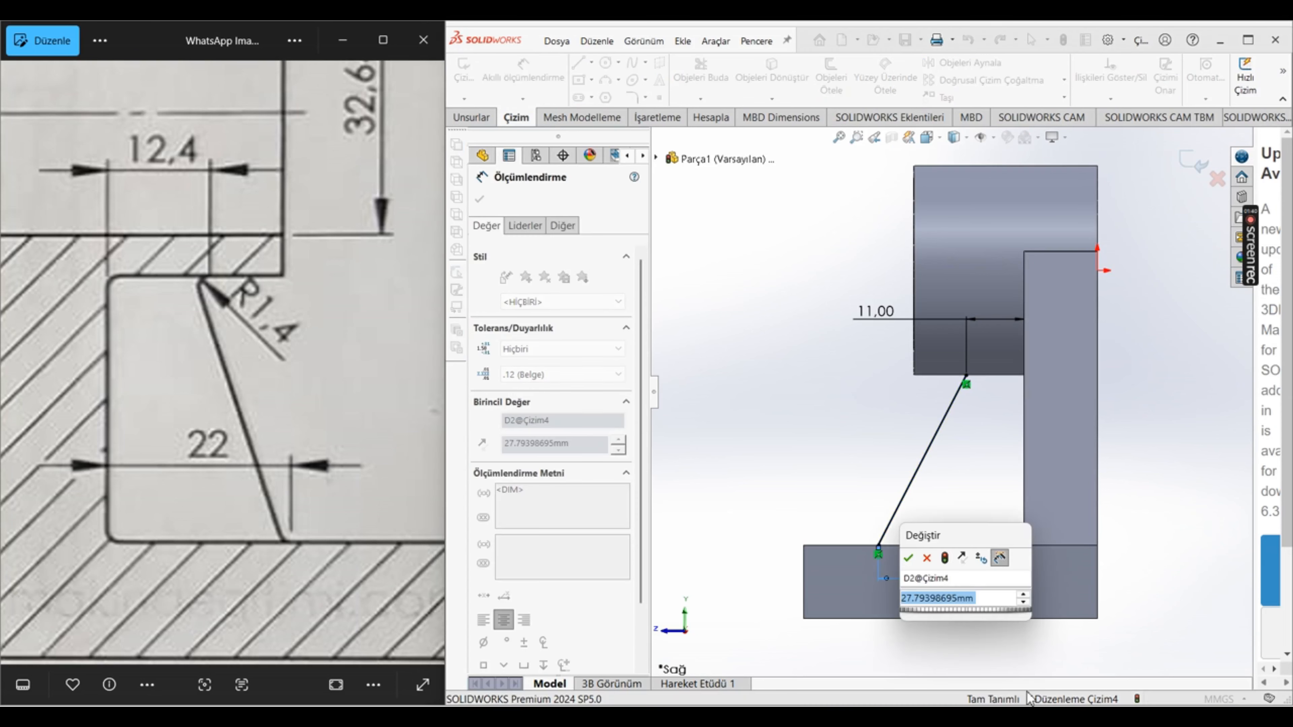
type("22-1.4")
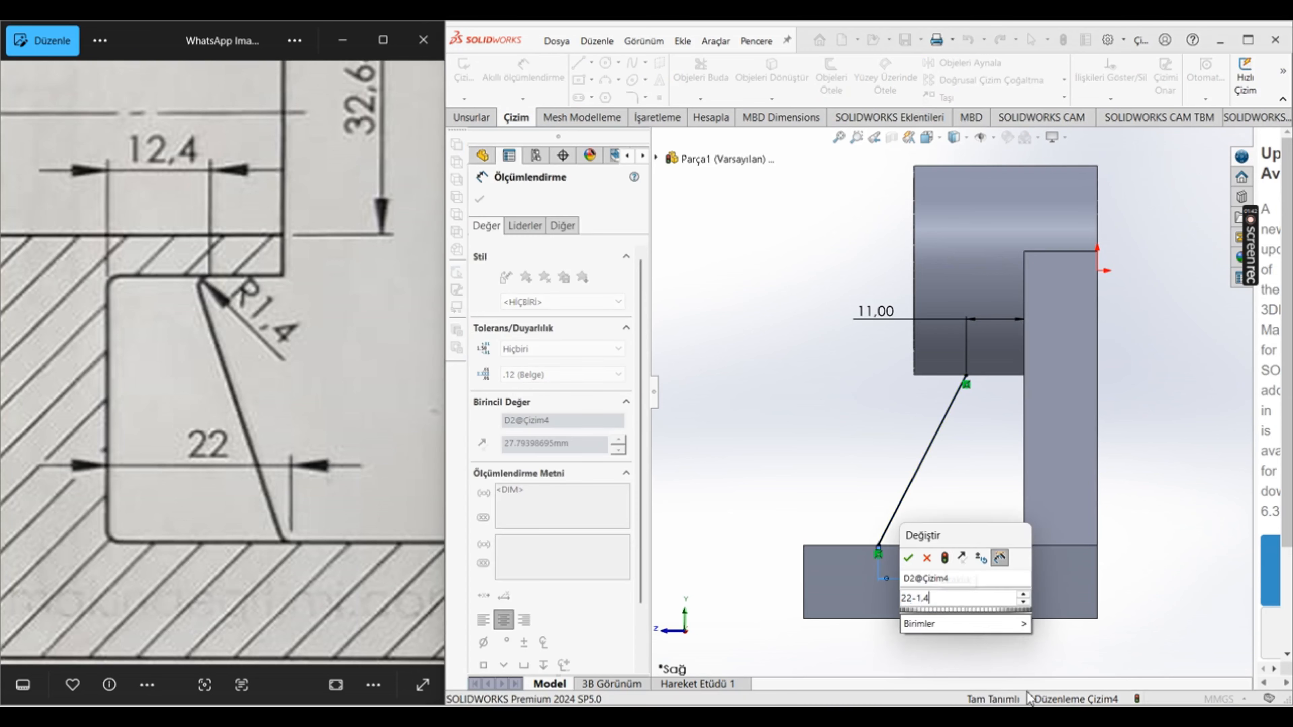
key("Return")
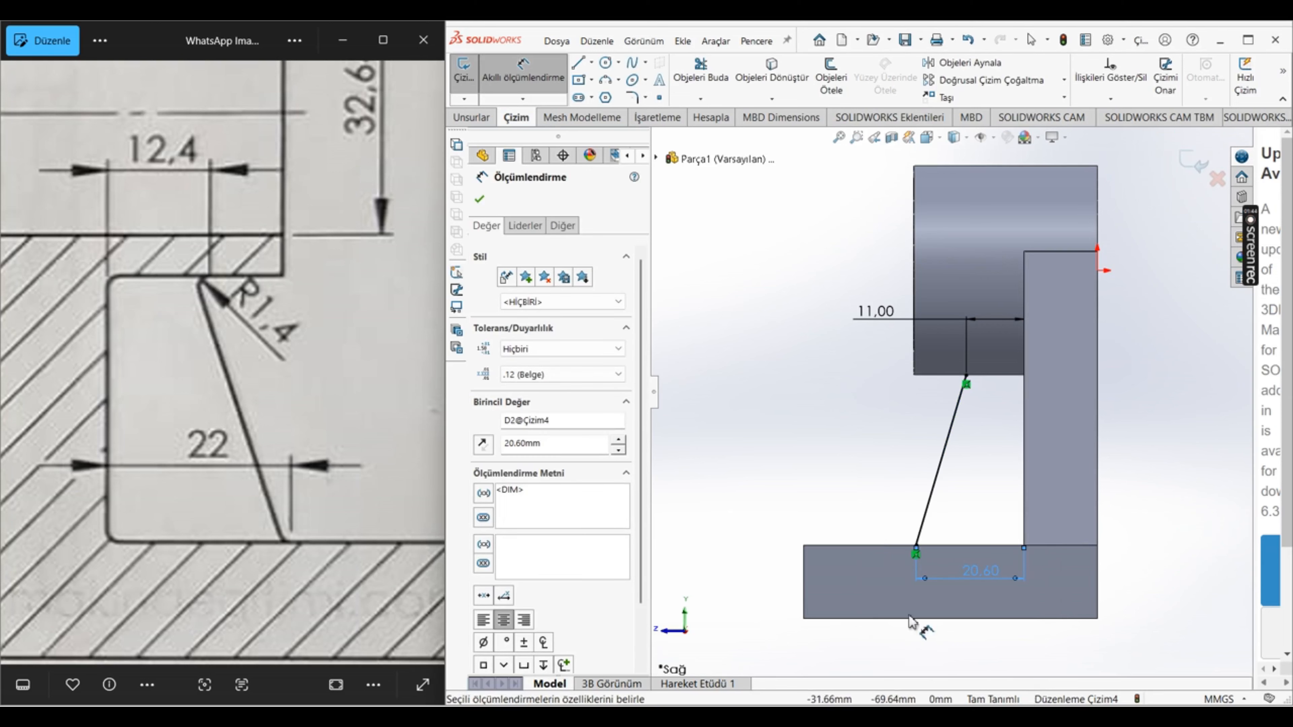
left_click(479, 198)
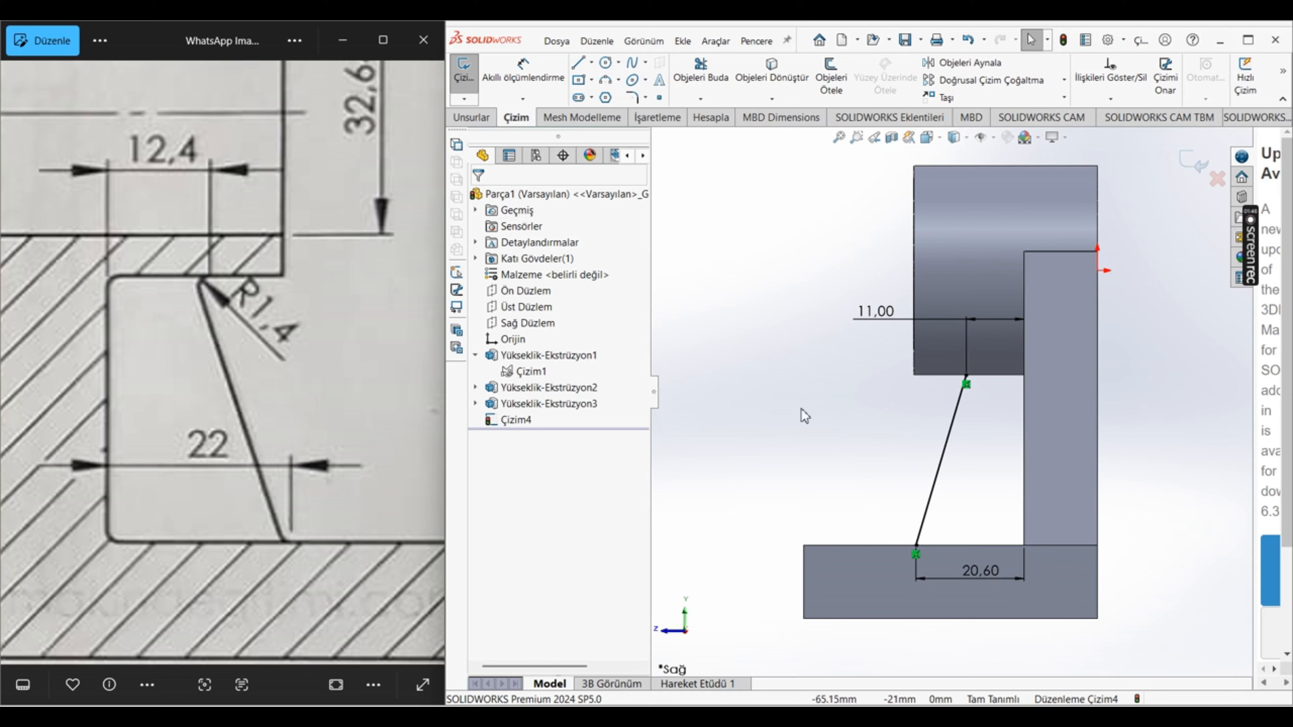
Step: Create a 10 mm thick rib from the slanted sketch line, with the thickness applied equally to both sides
scroll(921, 439, "up", 3)
middle_click_drag(788, 321, 982, 289)
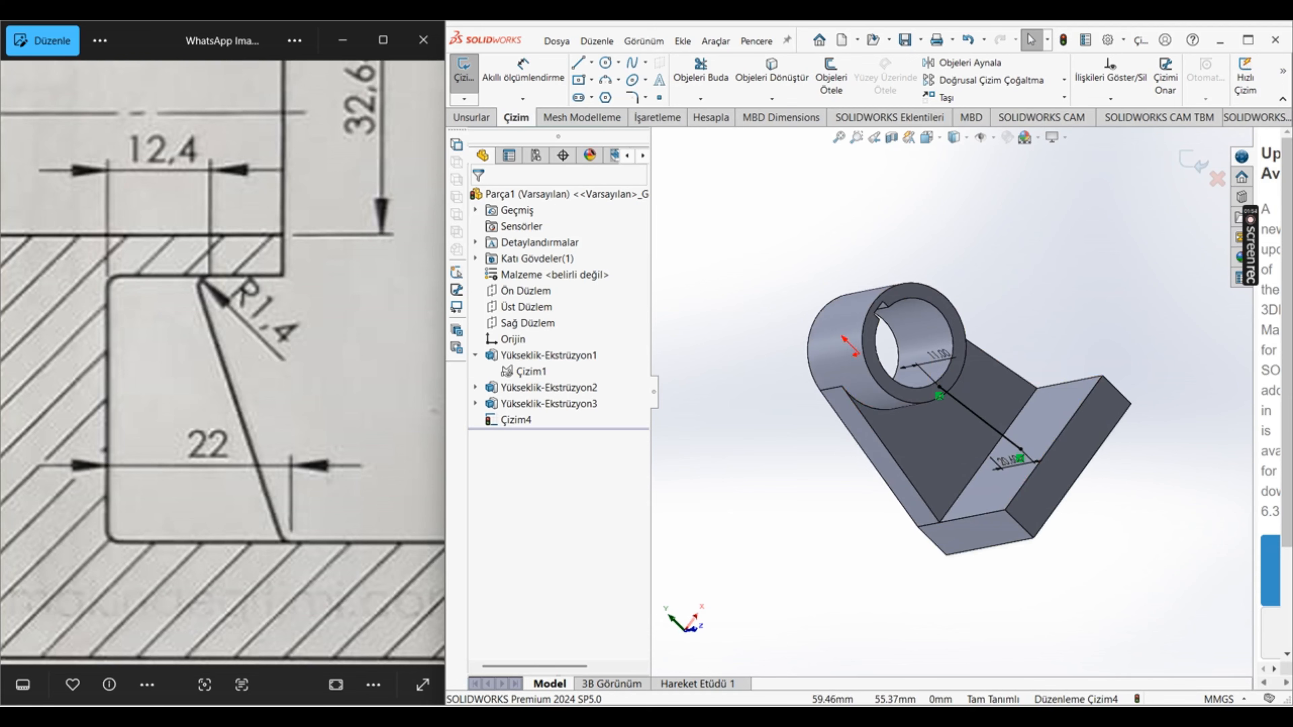
left_click(683, 40)
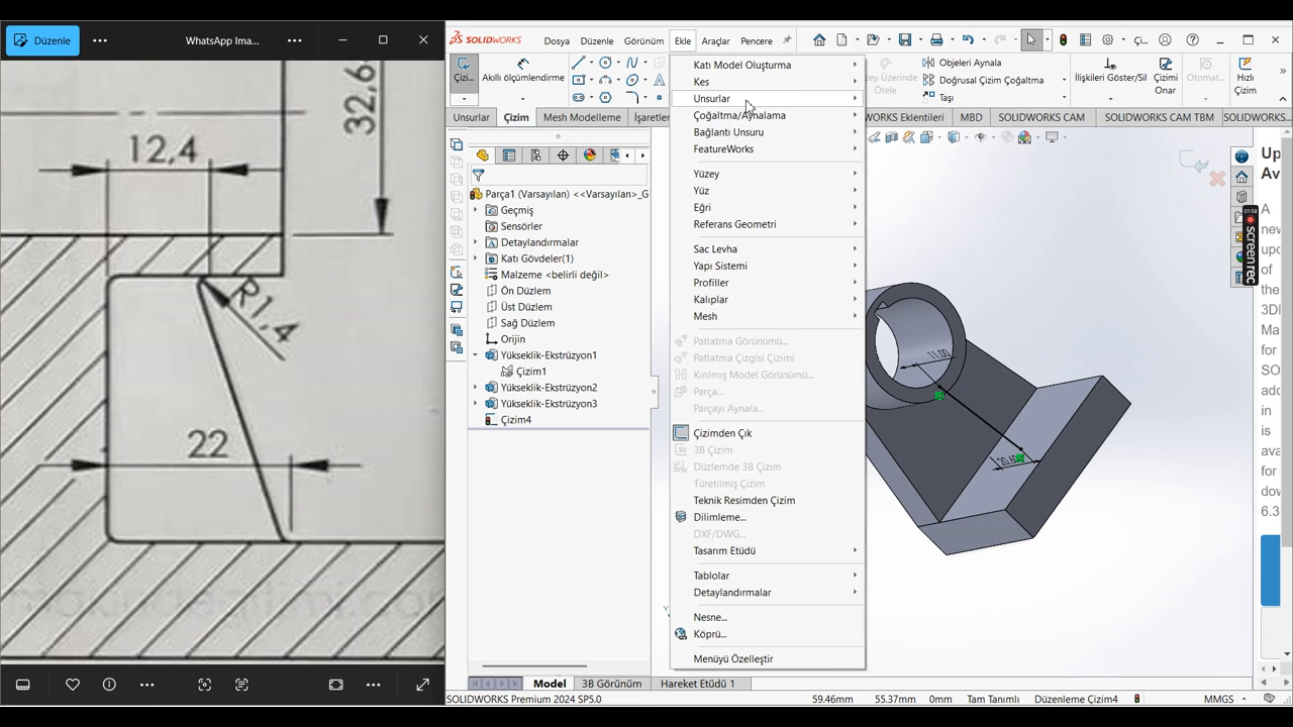
mouse_move(746, 104)
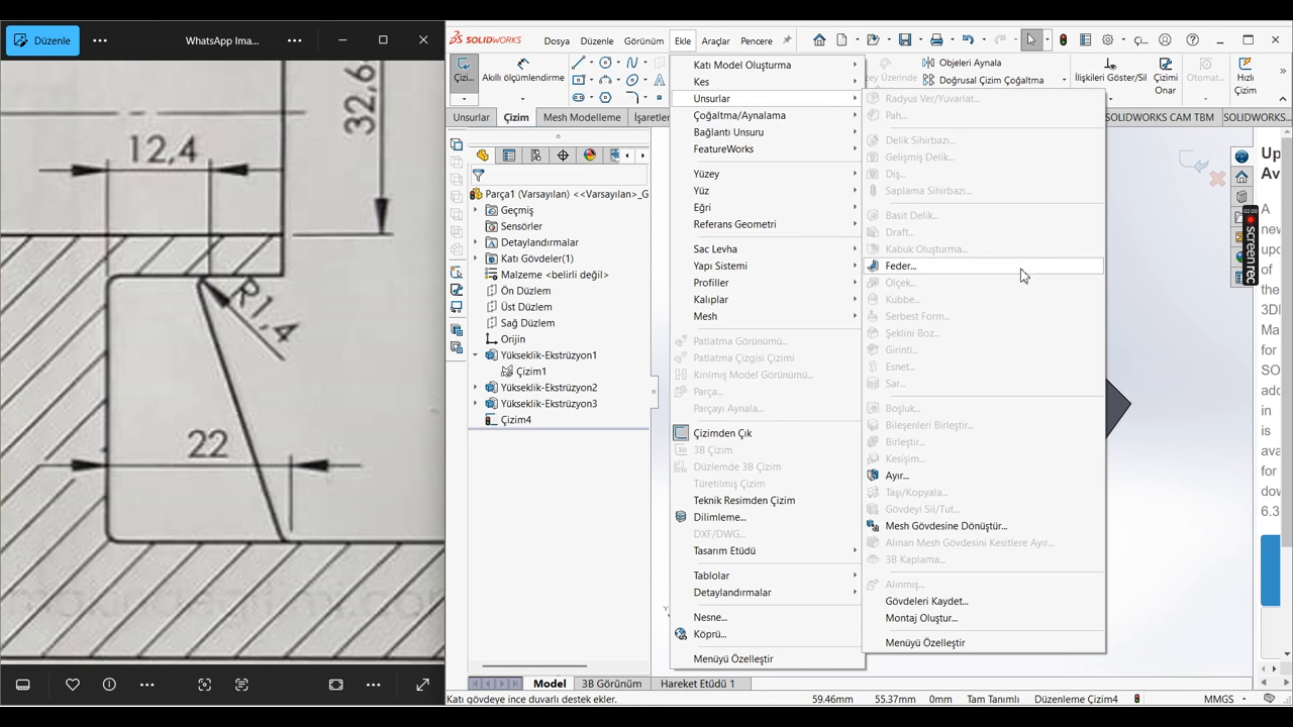
left_click(901, 266)
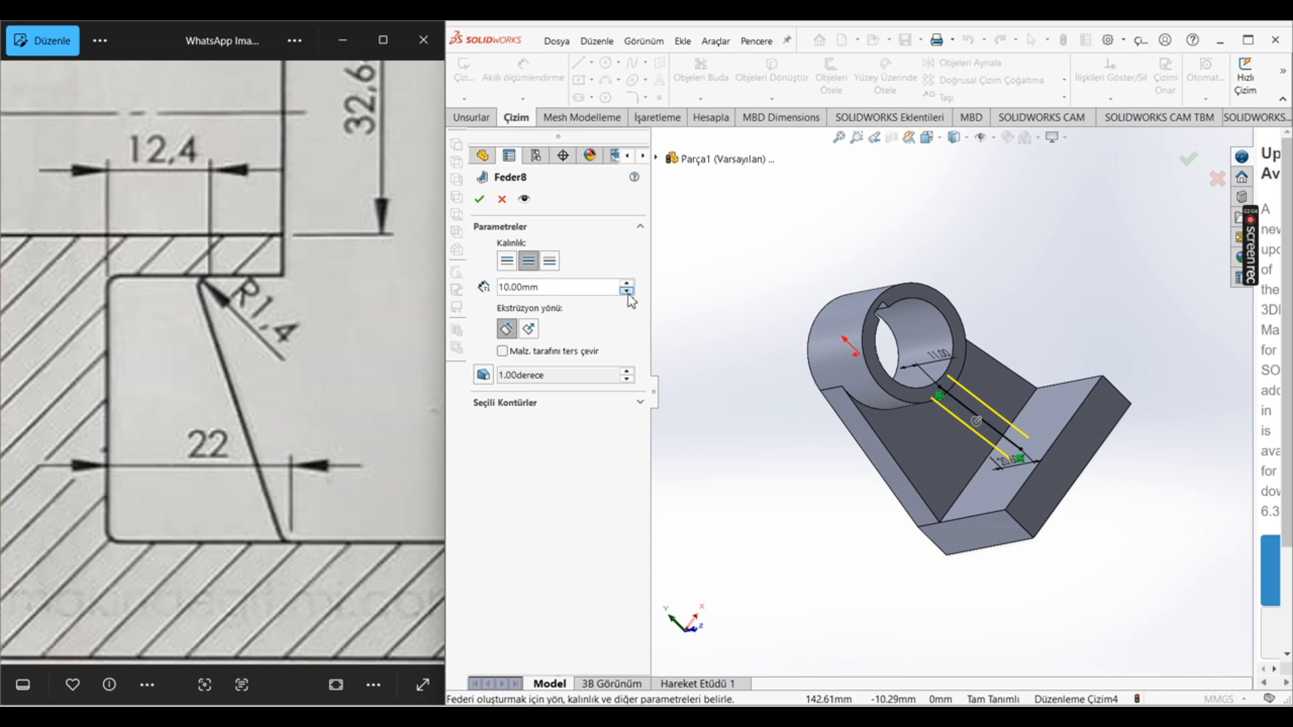
scroll(957, 386, "down", 5)
middle_click_drag(957, 386, 918, 373)
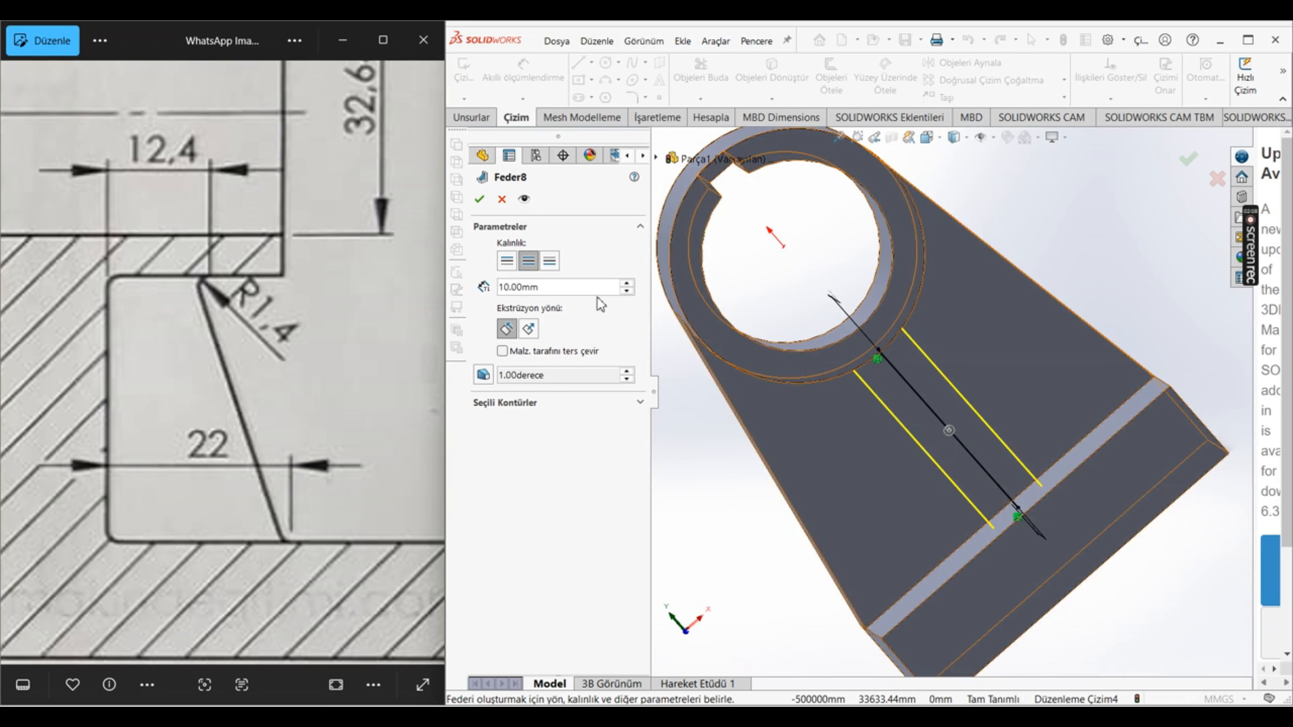
left_click(507, 260)
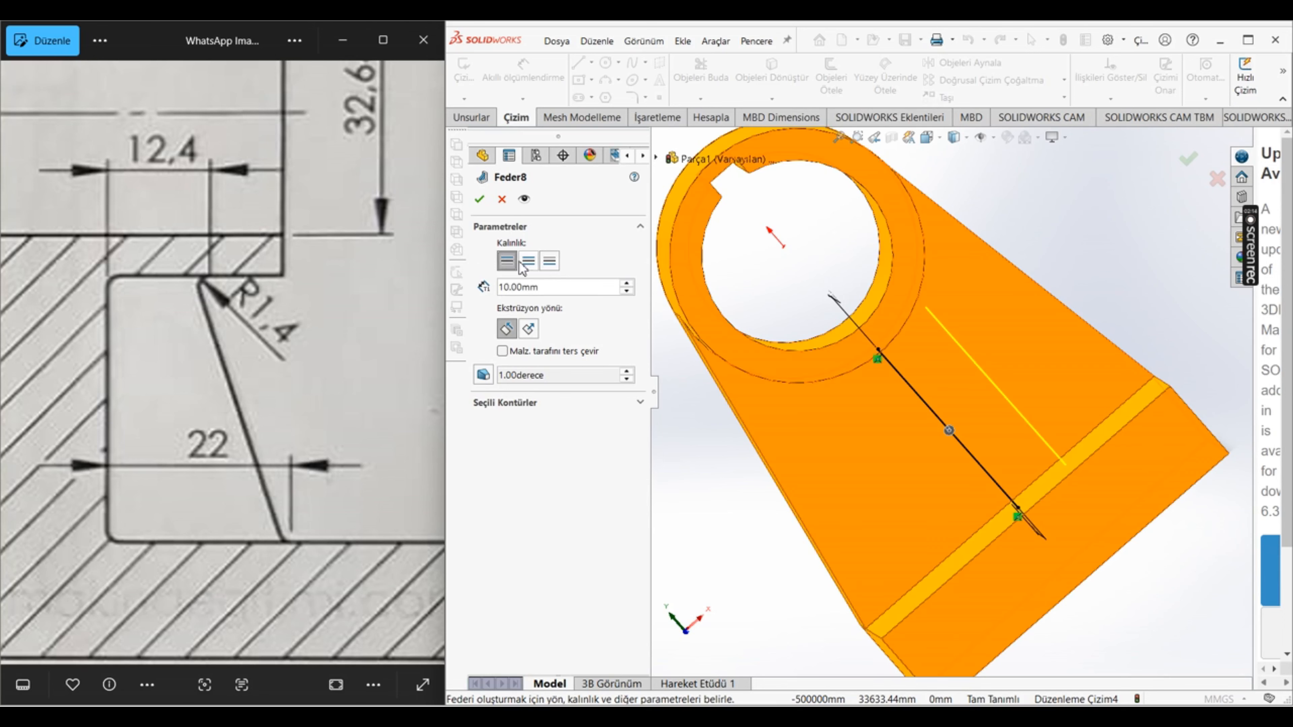
left_click(528, 261)
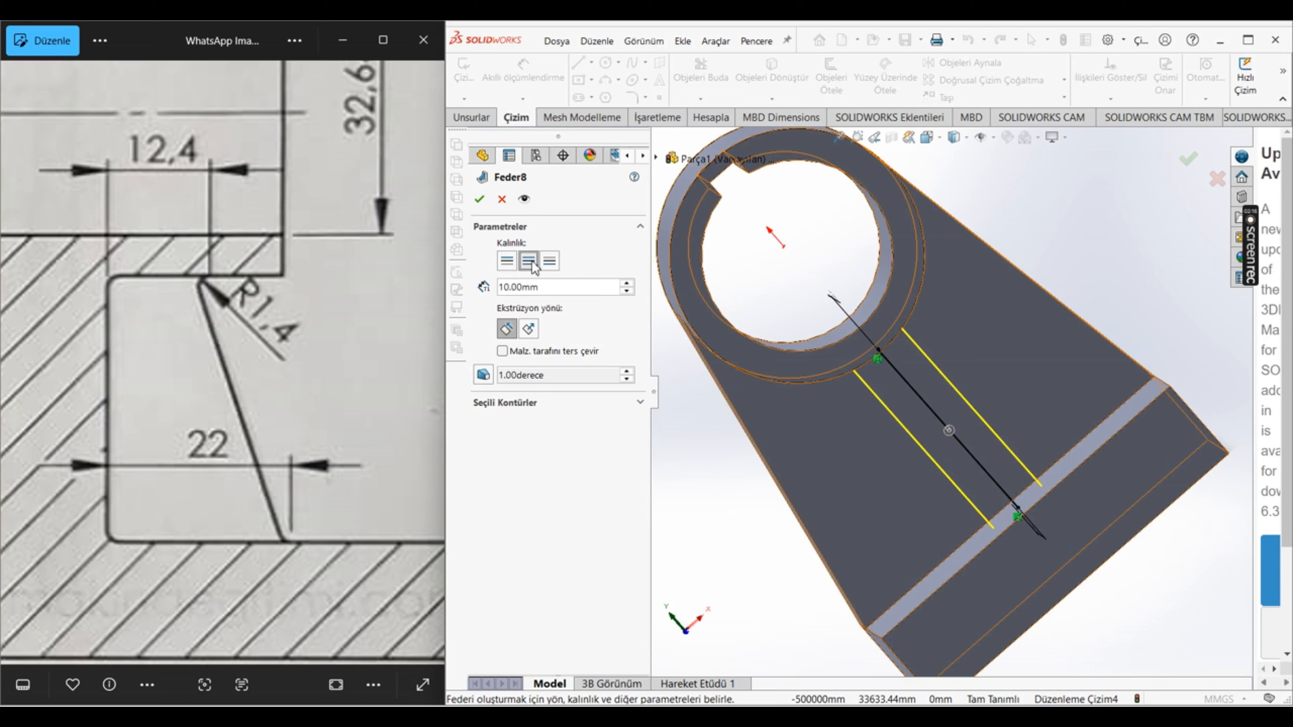
left_click(549, 261)
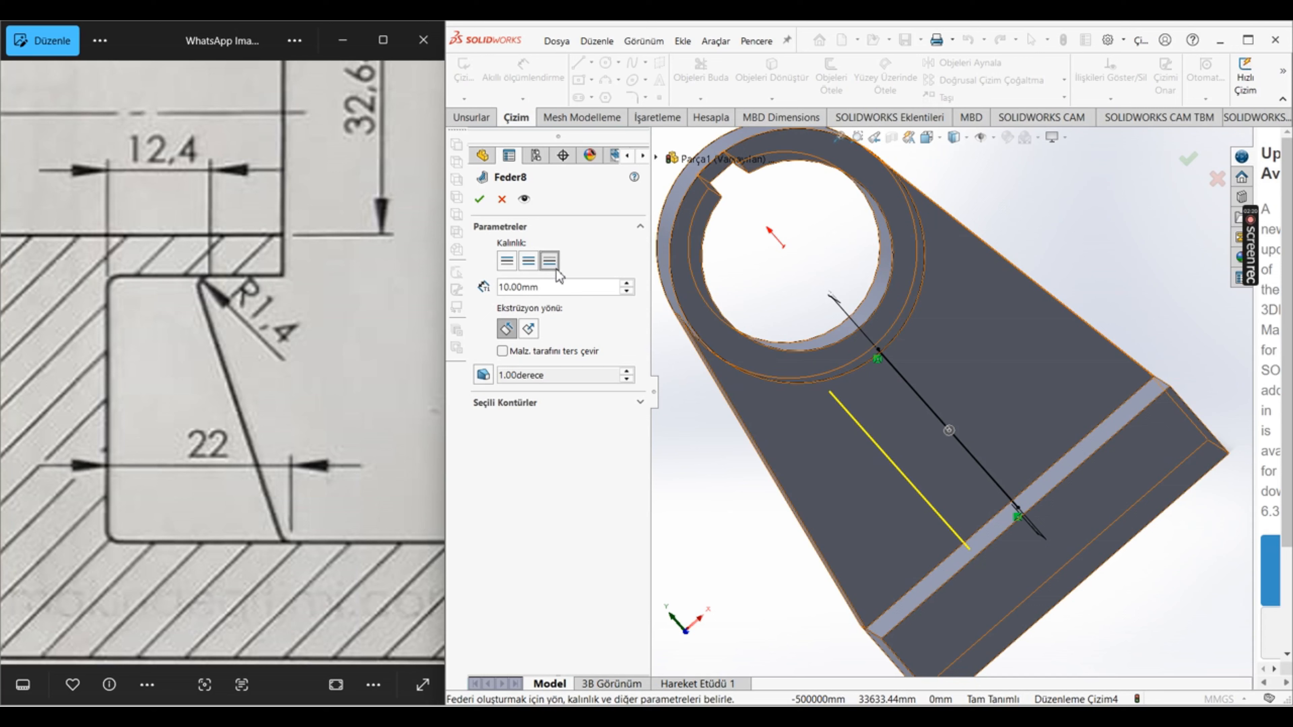
left_click(529, 261)
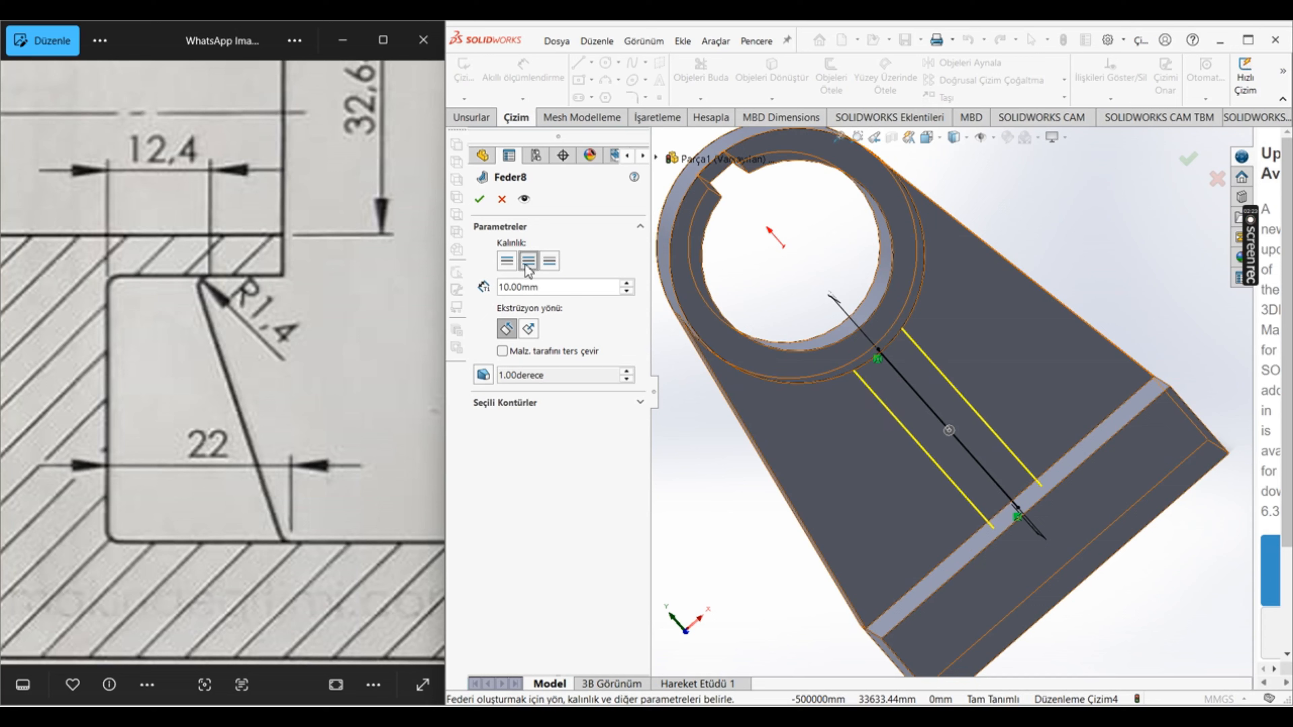
left_click(507, 261)
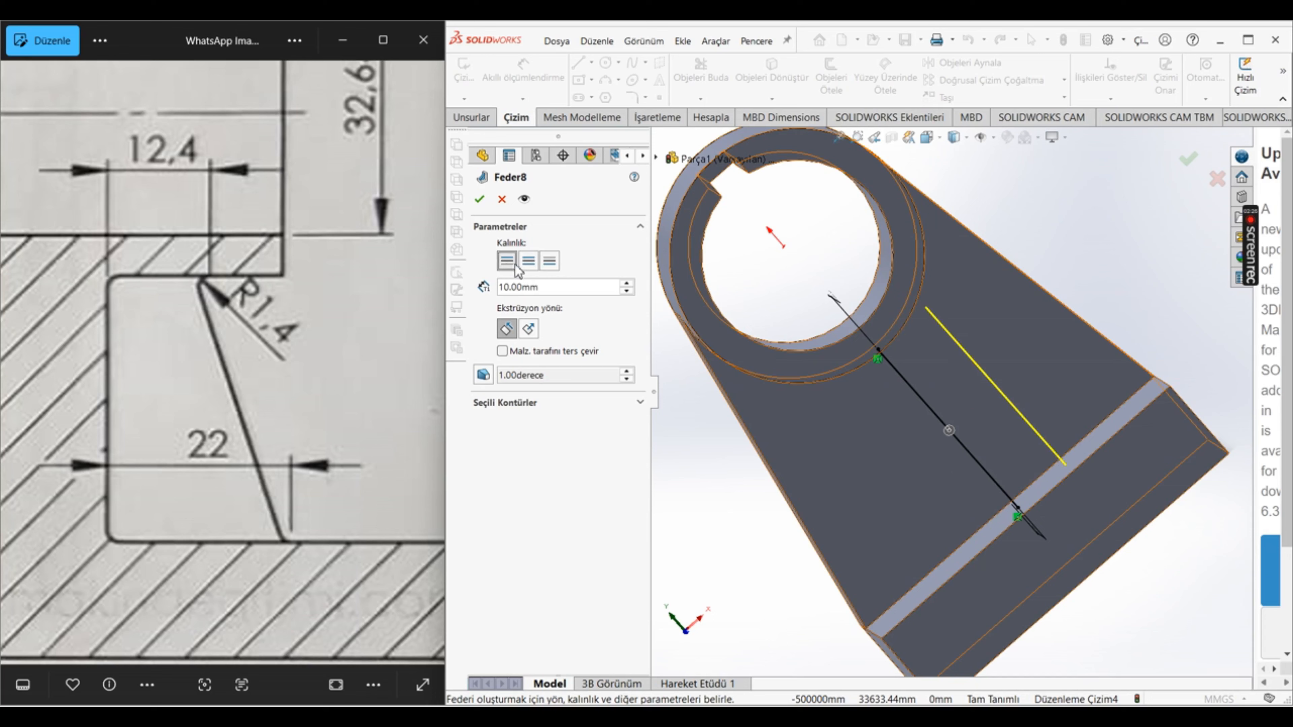
left_click(529, 263)
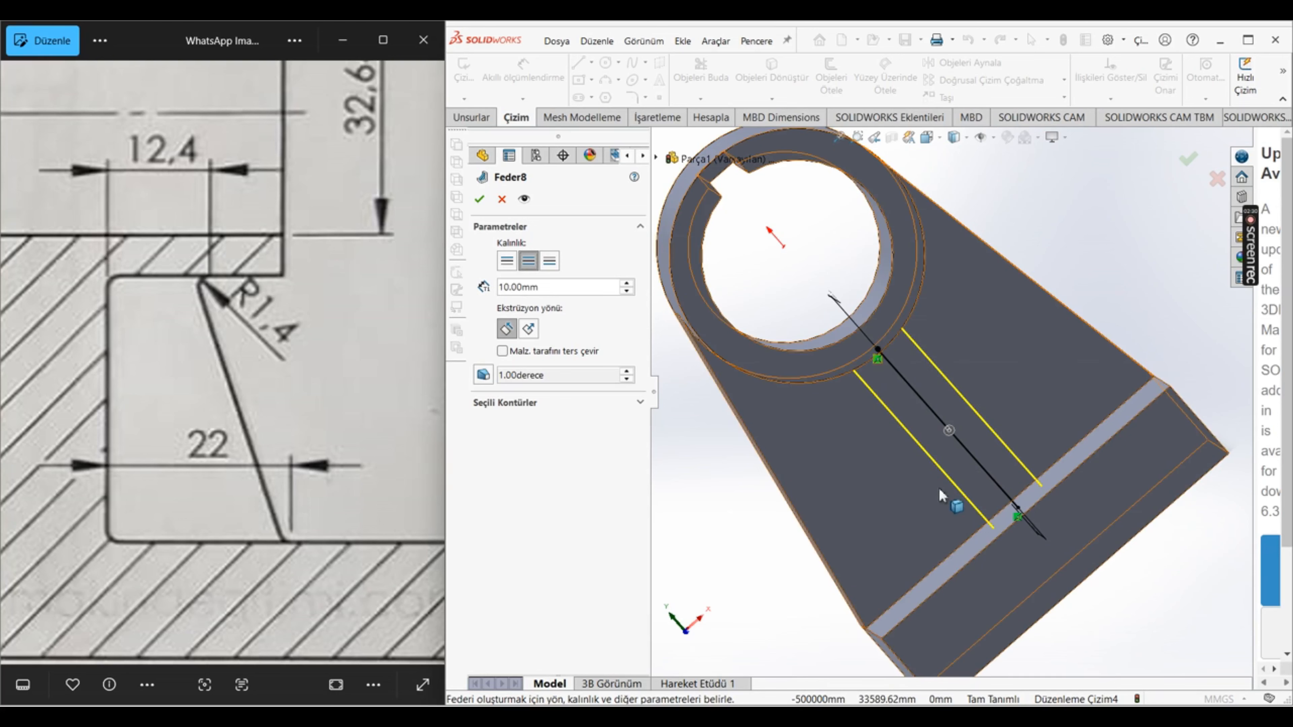
middle_click_drag(917, 436, 998, 373)
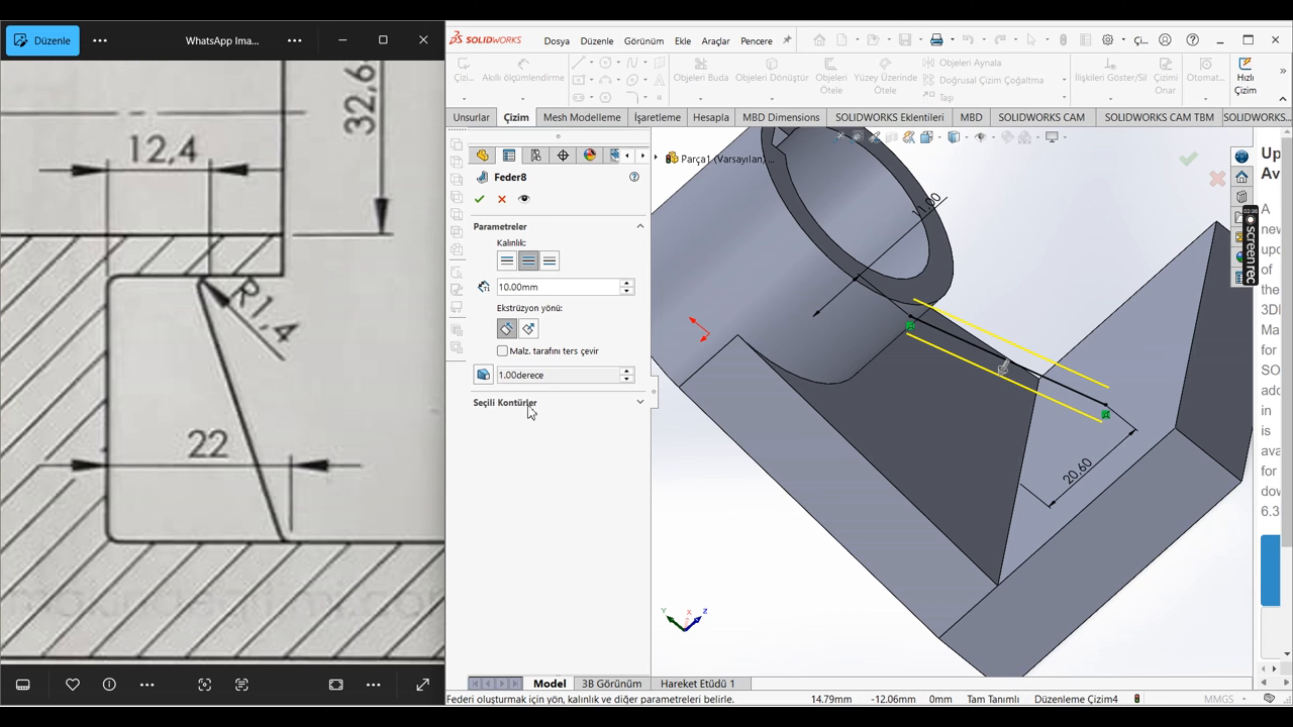
left_click(480, 201)
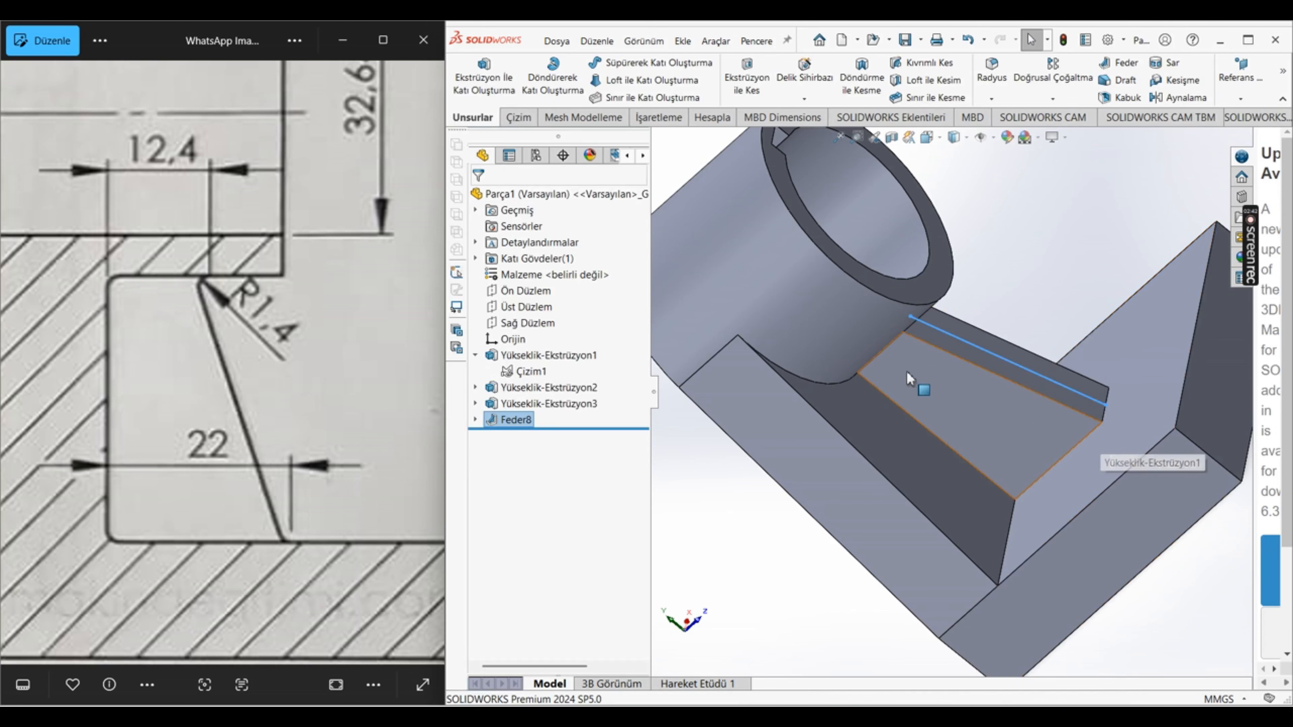
Step: Inspect the rib's joints with the hub, wall and base from several angles
scroll(907, 374, "up", 5)
middle_click_drag(859, 230, 837, 306)
left_click(1196, 281)
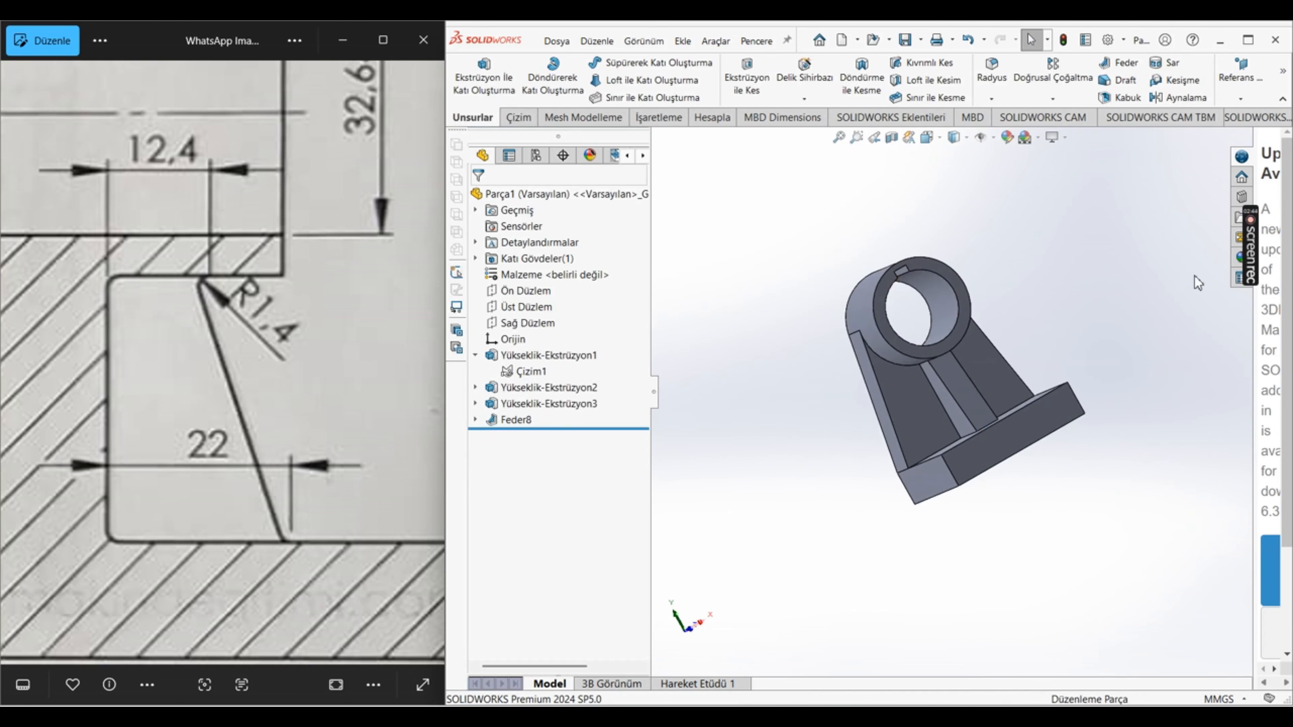
scroll(950, 329, "down", 8)
scroll(941, 388, "up", 10)
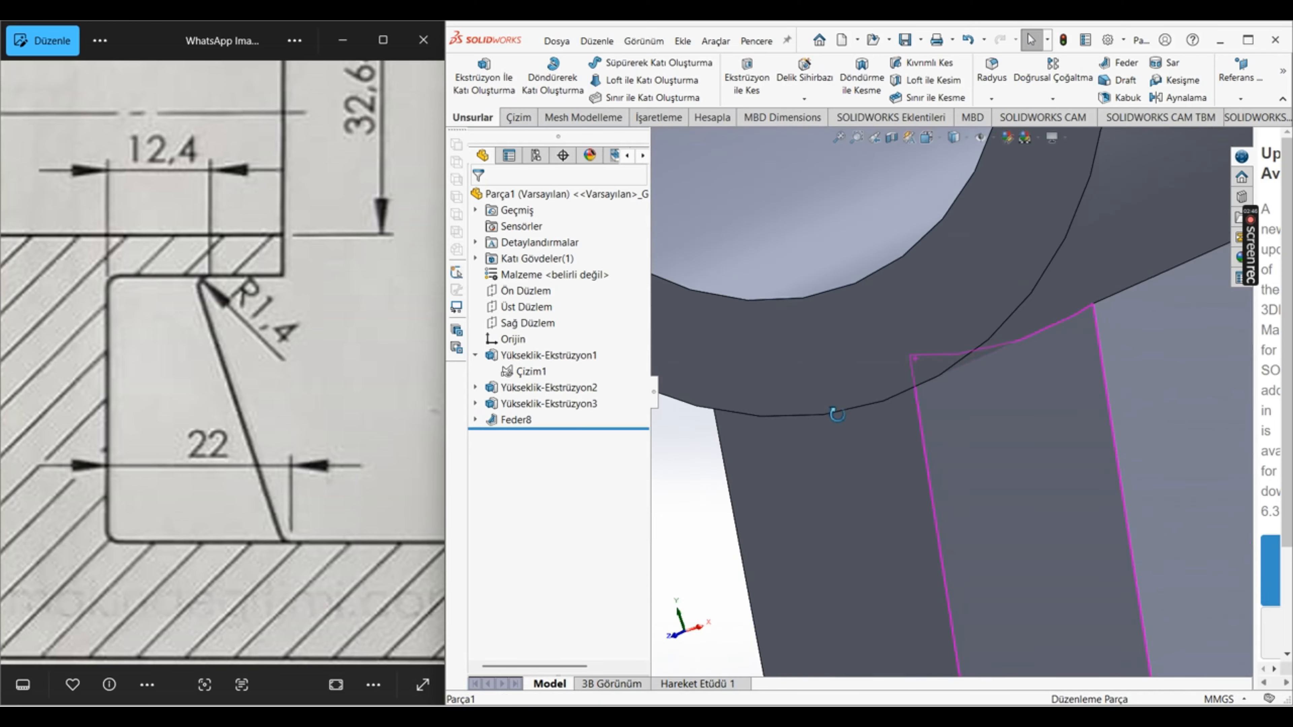
scroll(962, 445, "down", 4)
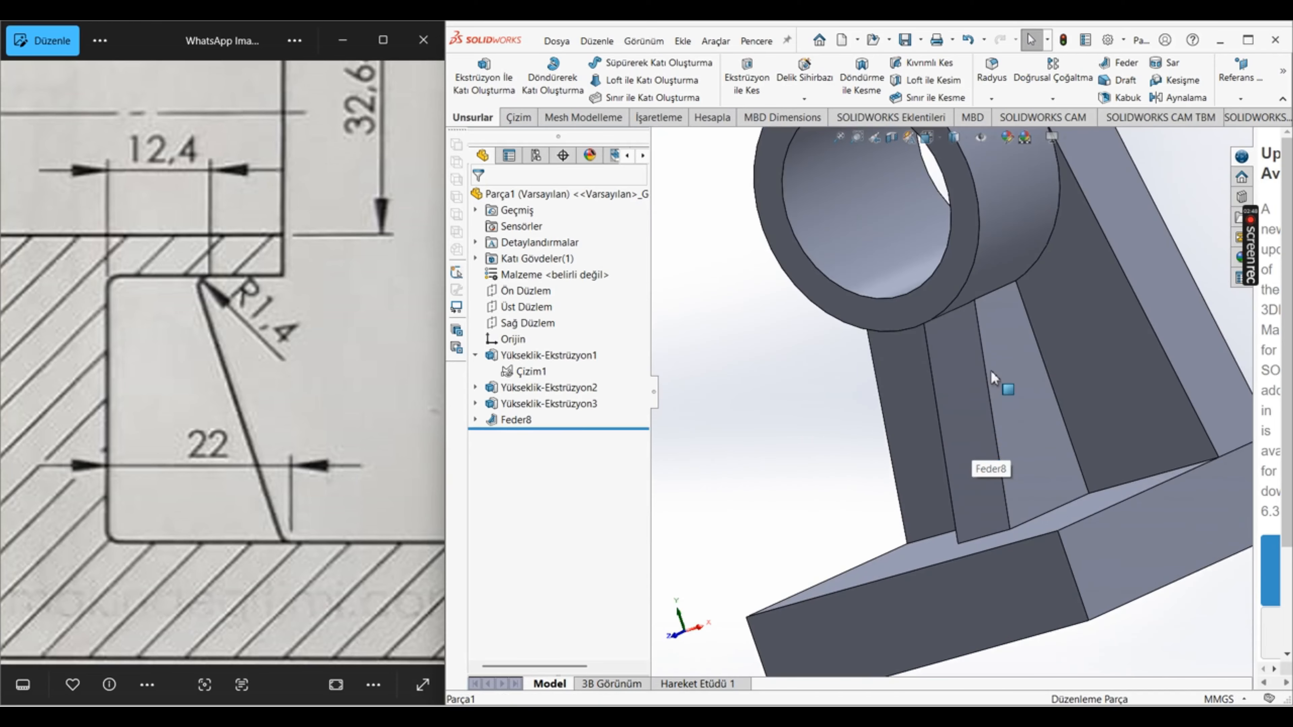
scroll(998, 370, "up", 4)
scroll(1001, 363, "down", 4)
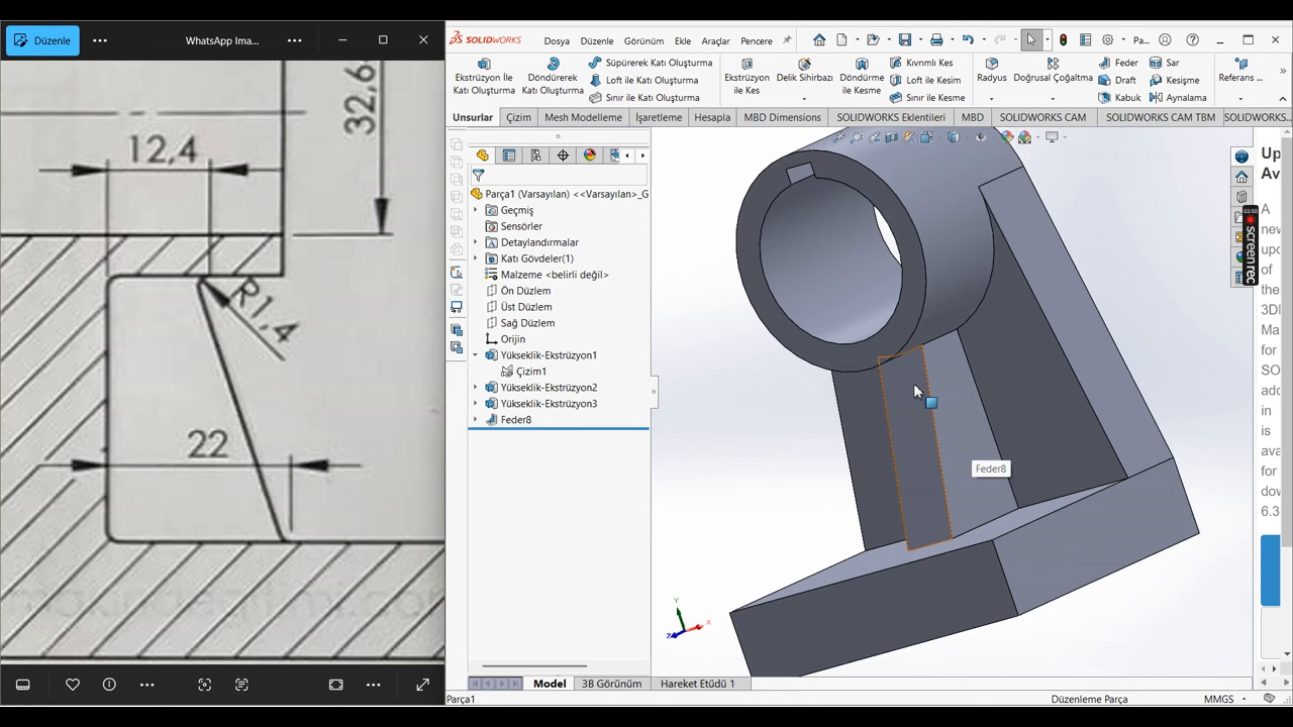
middle_click_drag(913, 383, 969, 320)
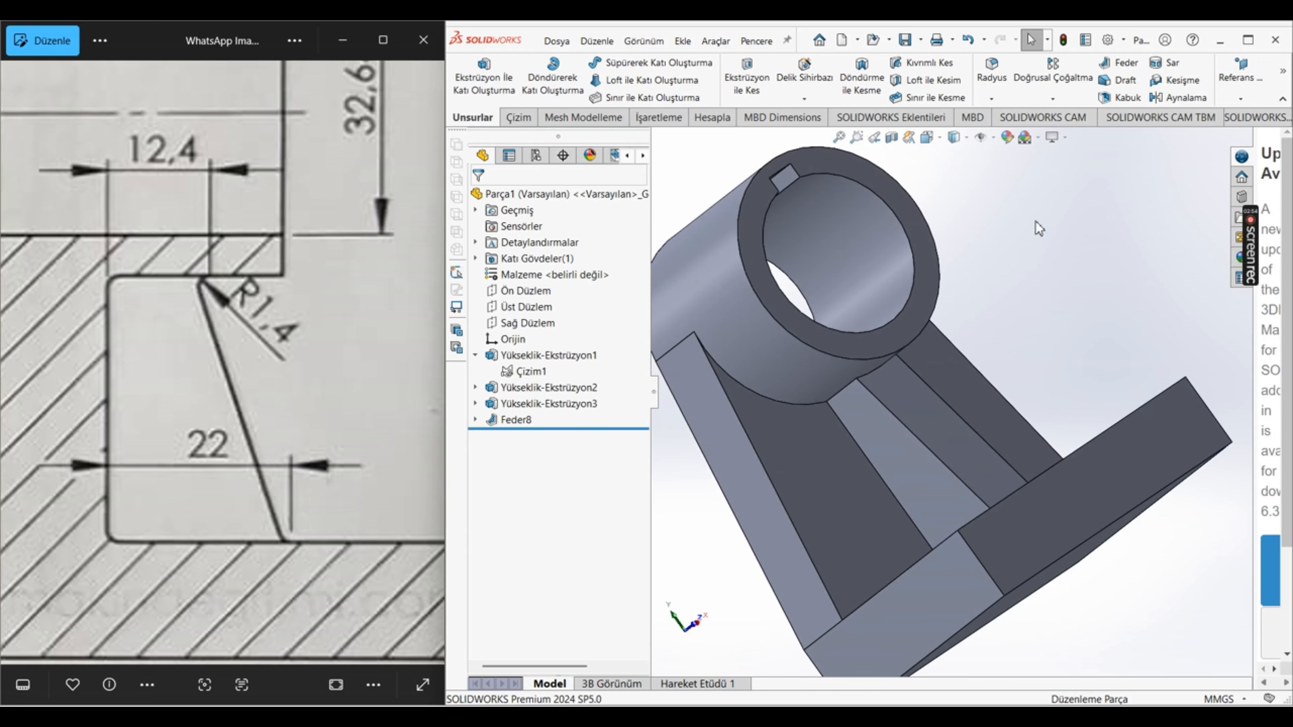
Step: Examine the housing's front view in the reference drawing for the rib's width and the rounding at its foot
scroll(265, 402, "down", 3)
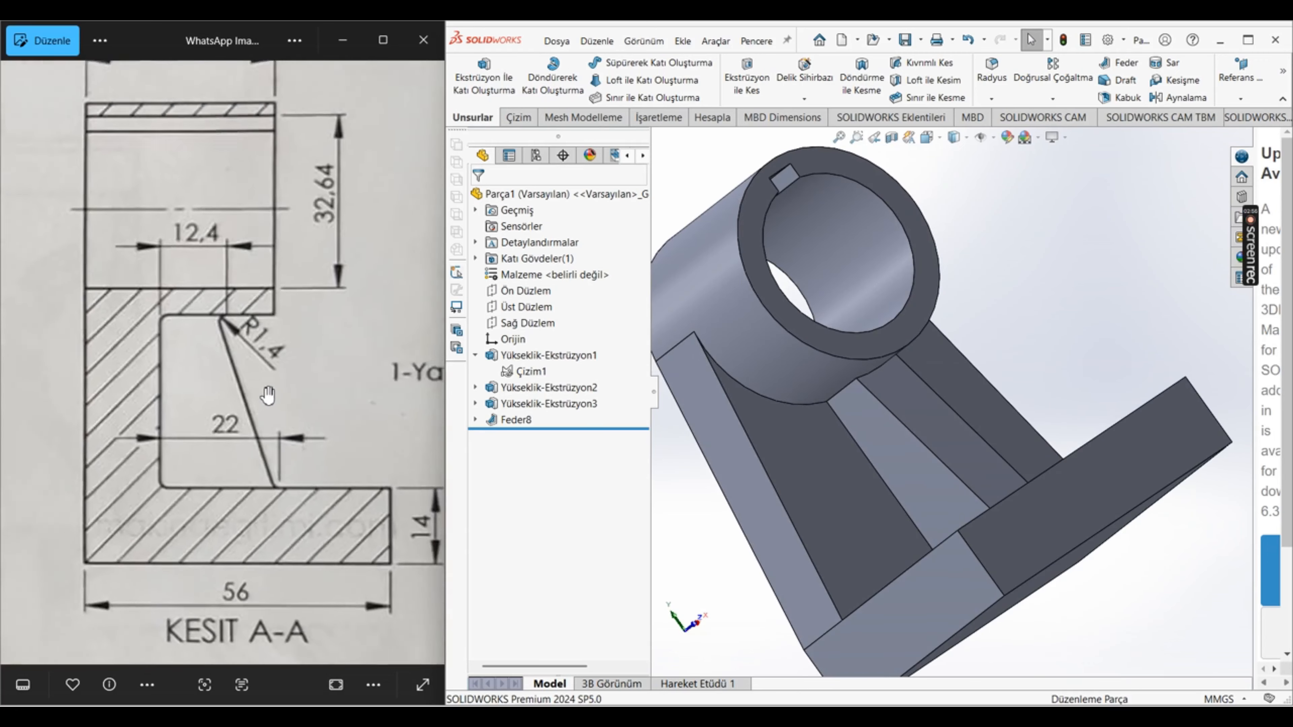
scroll(229, 404, "down", 4)
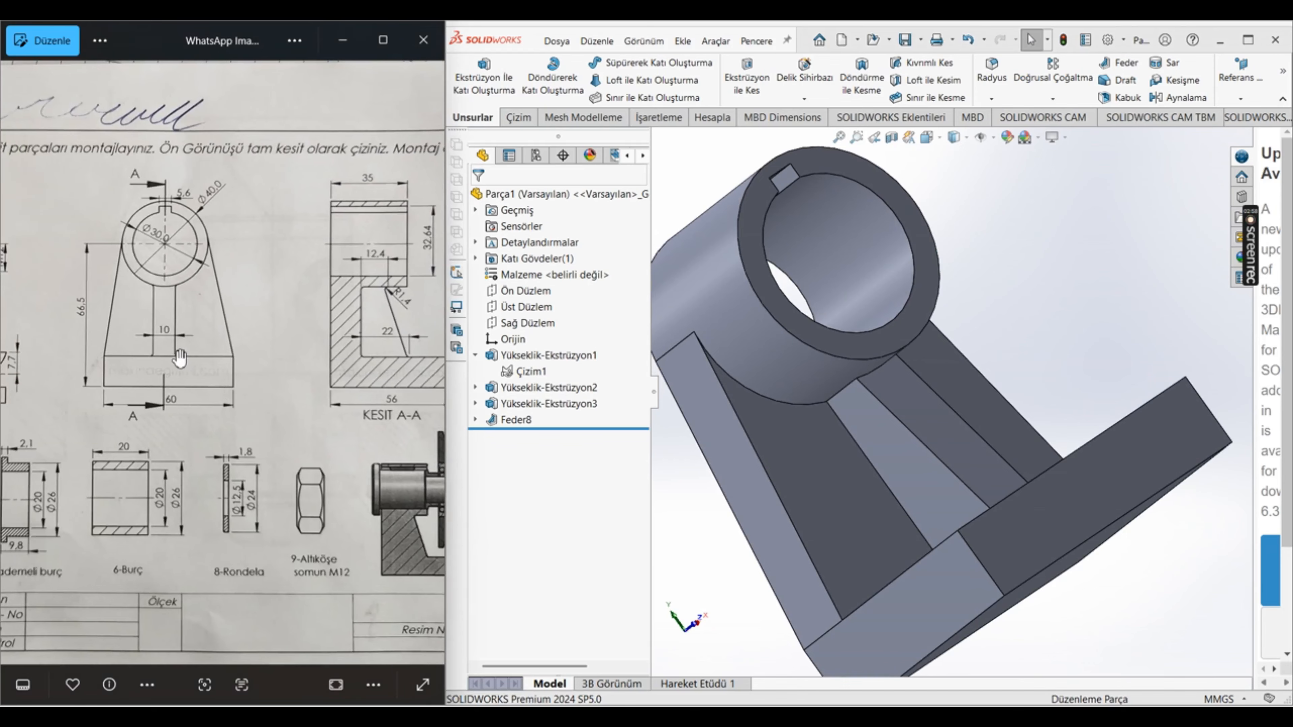
scroll(176, 359, "up", 6)
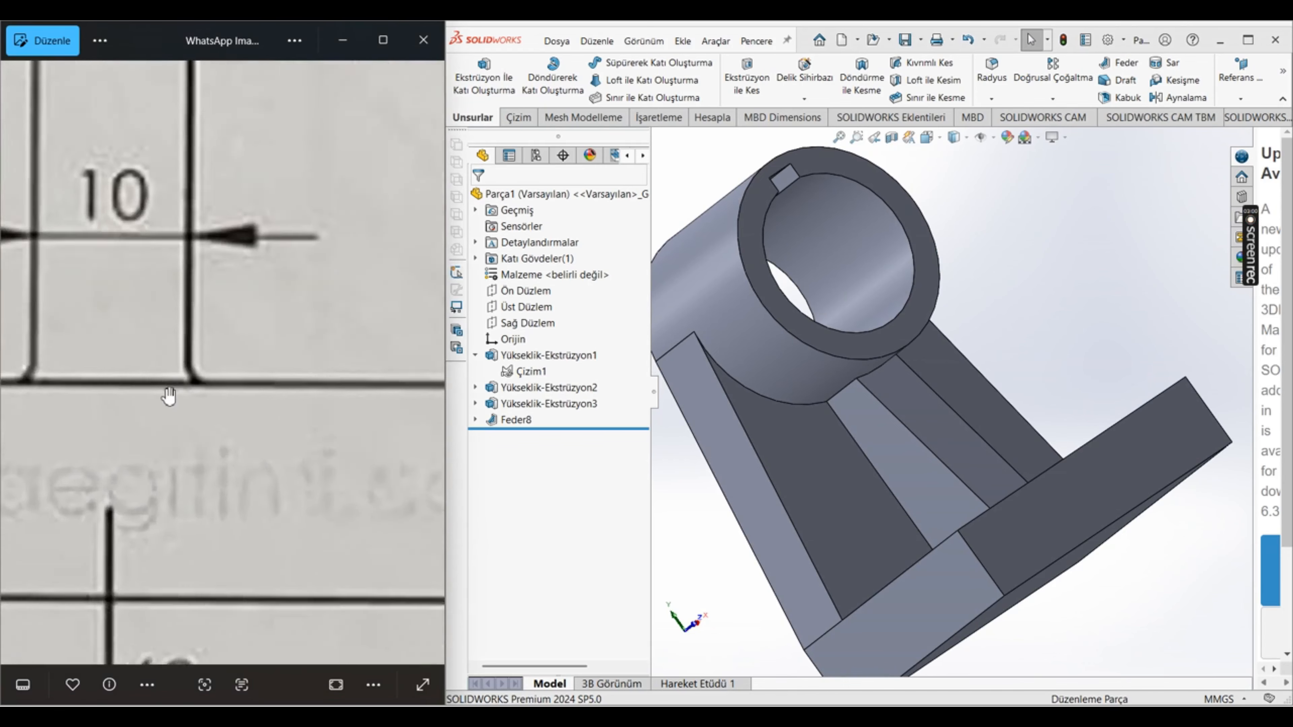
scroll(214, 454, "down", 4)
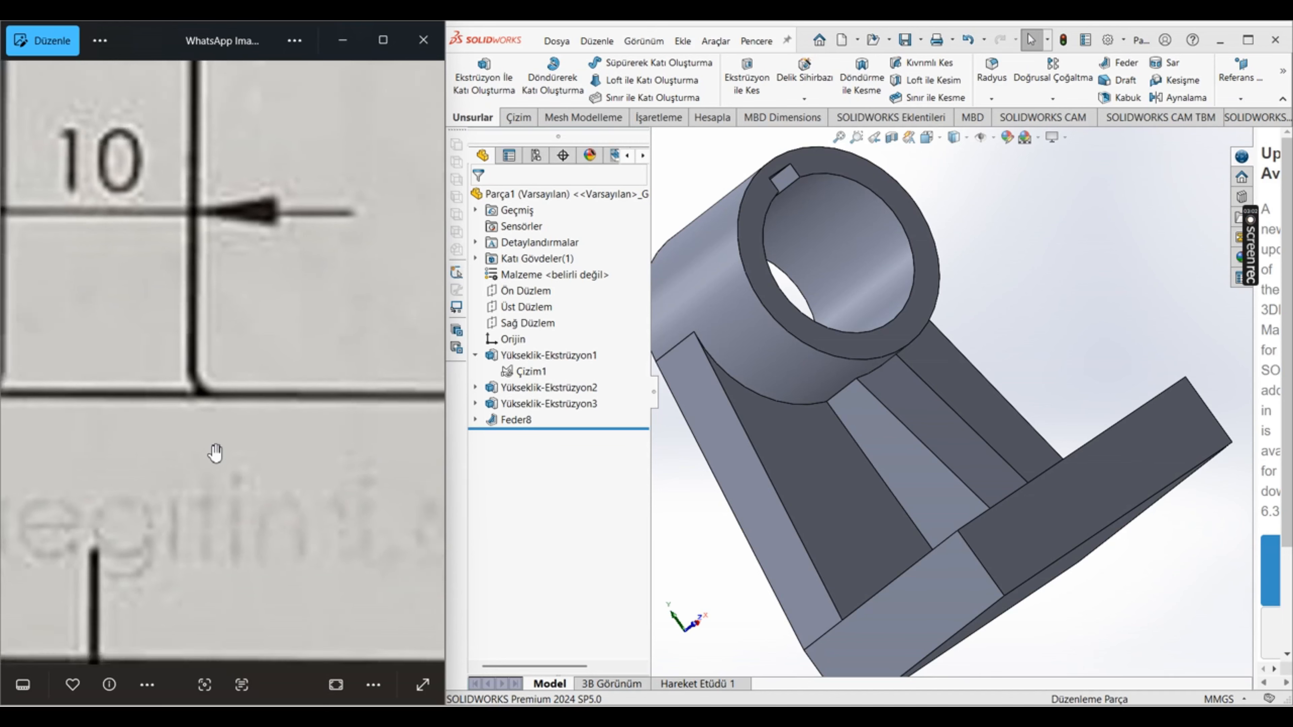
scroll(188, 254, "up", 5)
scroll(208, 250, "down", 7)
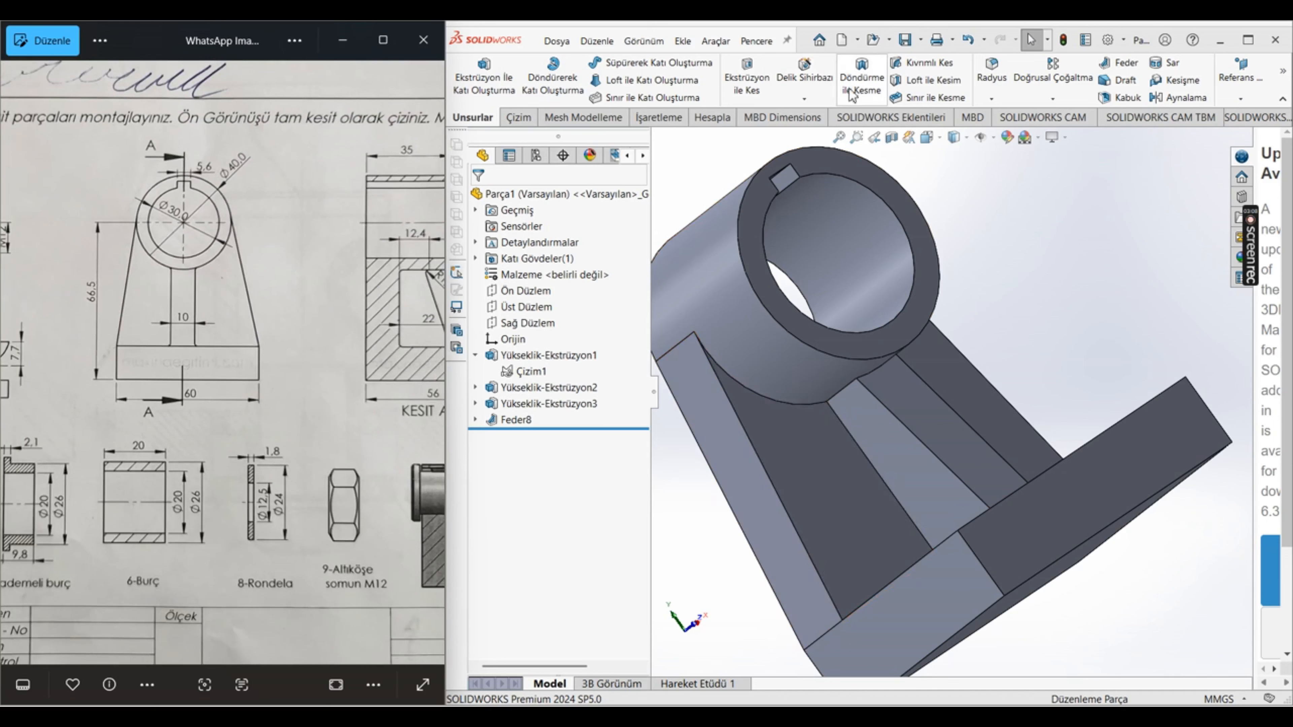
Step: Start a constant-size fillet with a 1.4 mm radius and add both side faces of the rib
left_click(991, 74)
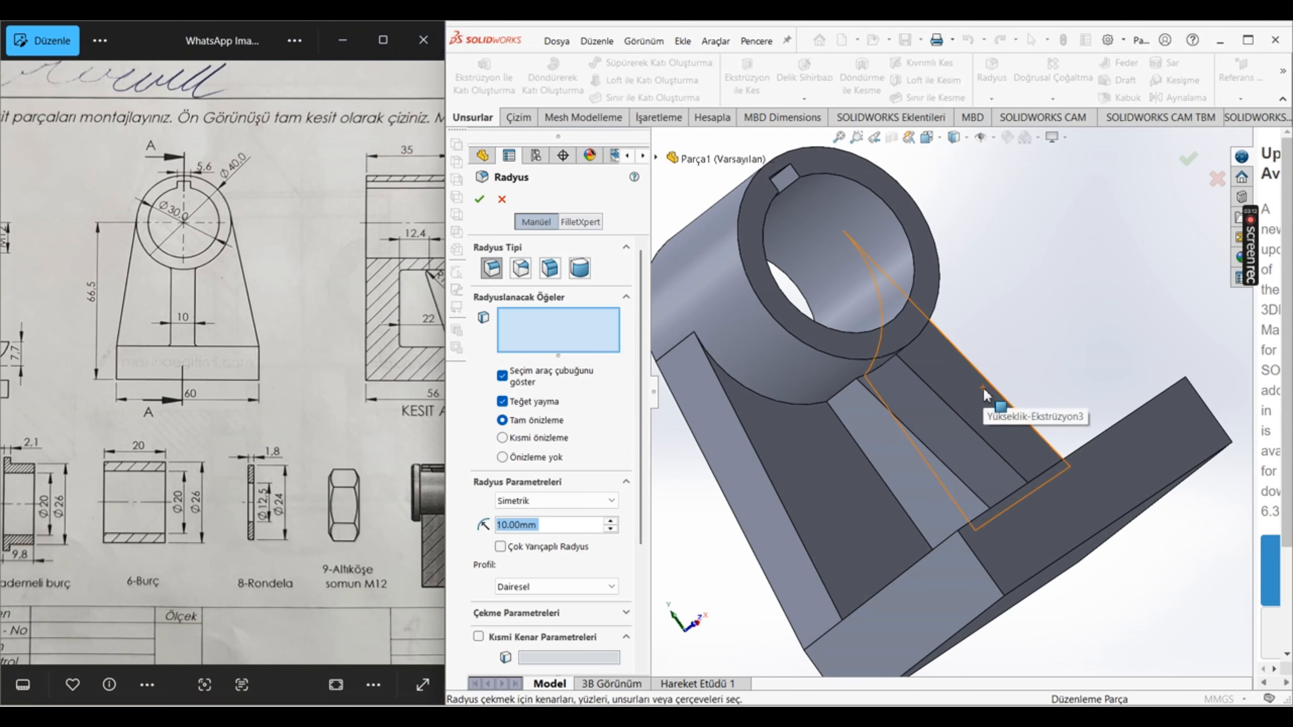
type("1.4")
key("Return")
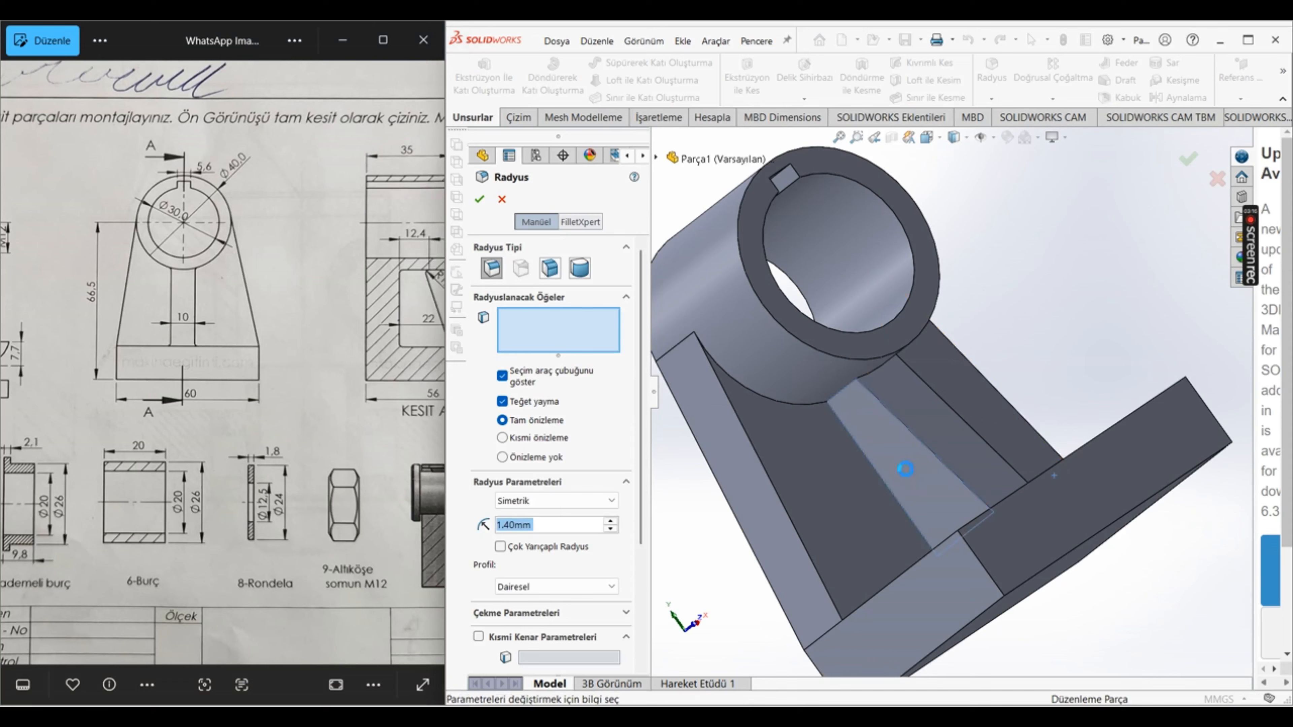
left_click(930, 481)
middle_click_drag(865, 452, 892, 478)
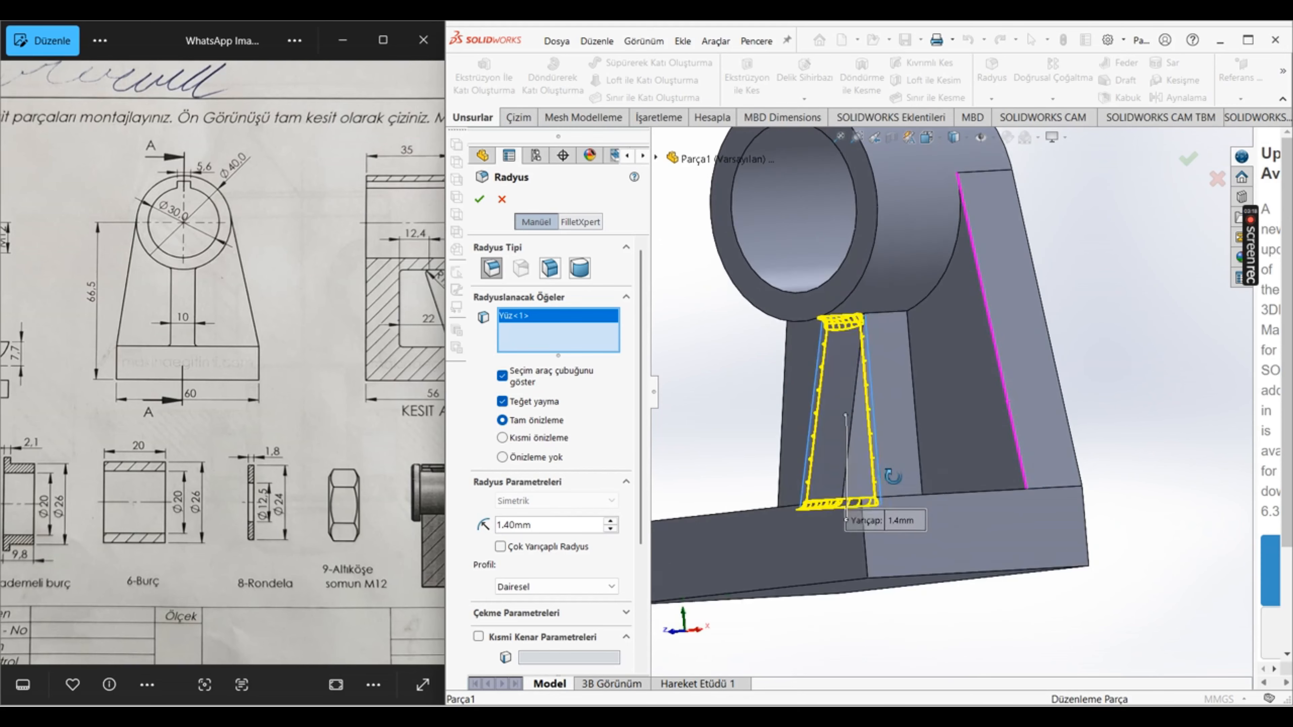
left_click(896, 453)
scroll(928, 443, "up", 3)
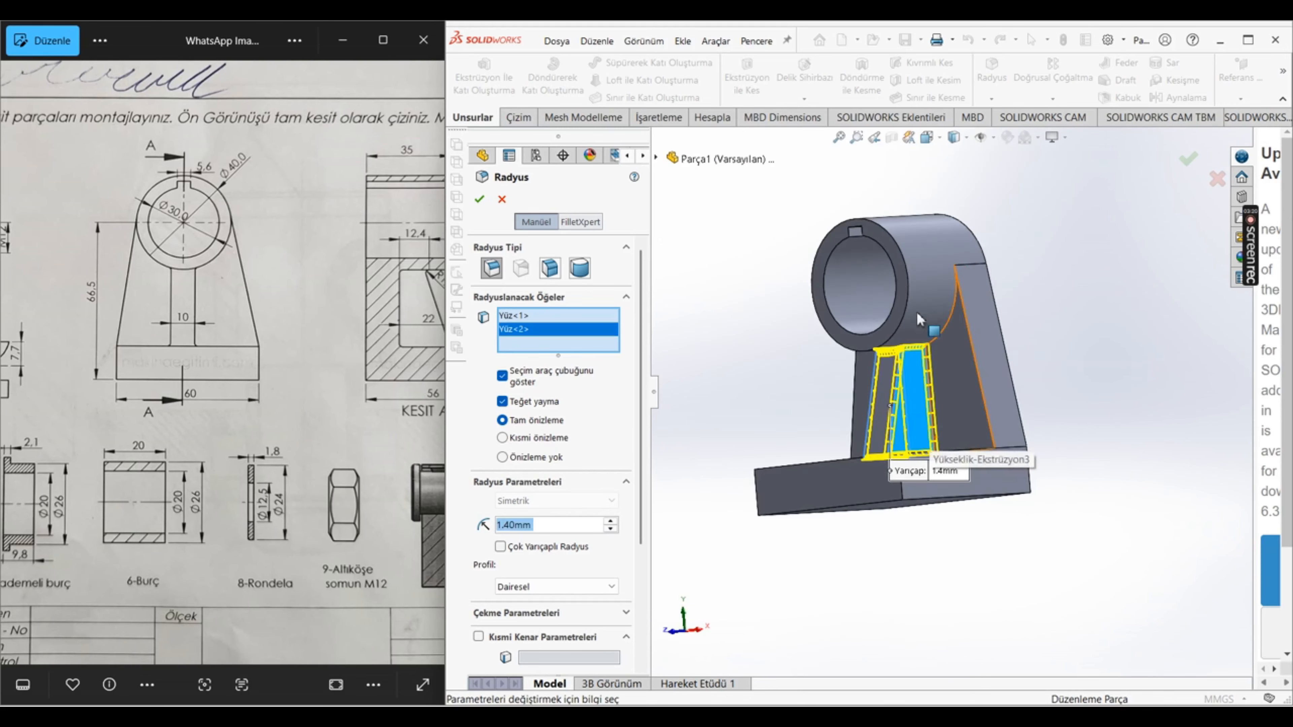
Step: Examine section A-A in the reference drawing for the rounded corner between the hub and the wall
scroll(201, 247, "up", 3)
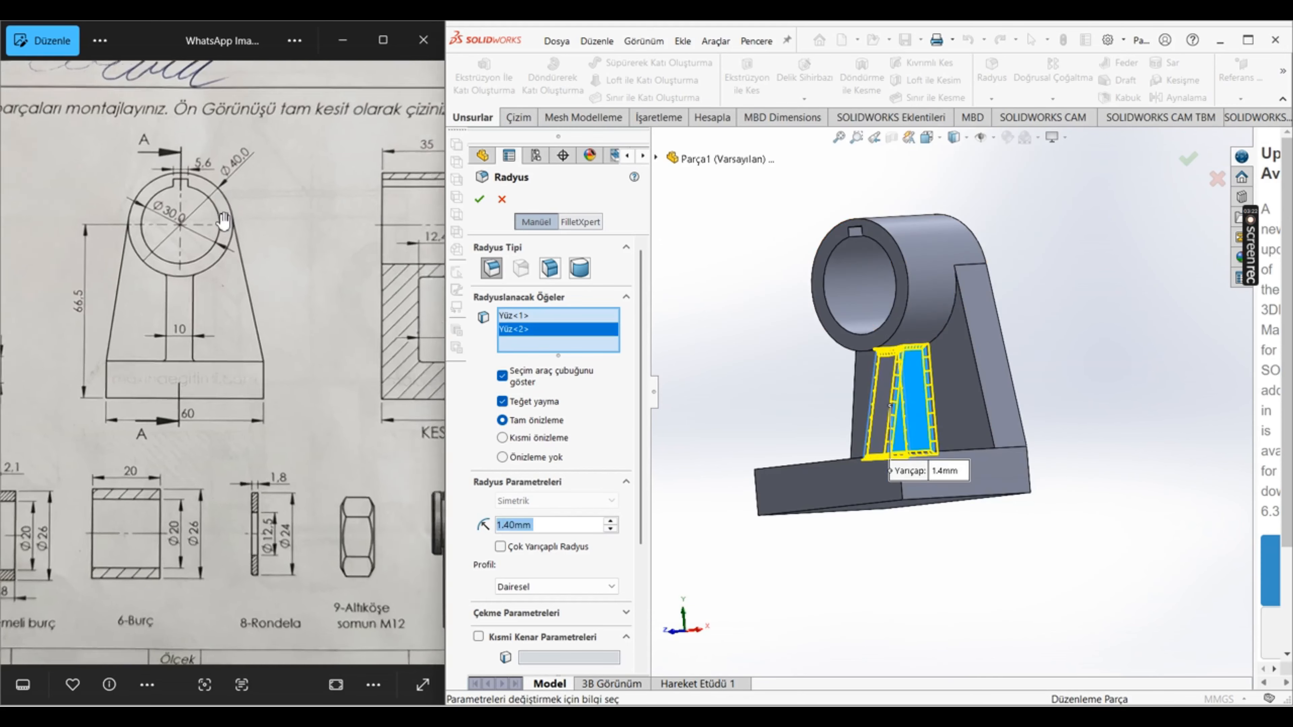
scroll(229, 268, "down", 3)
scroll(265, 282, "down", 1)
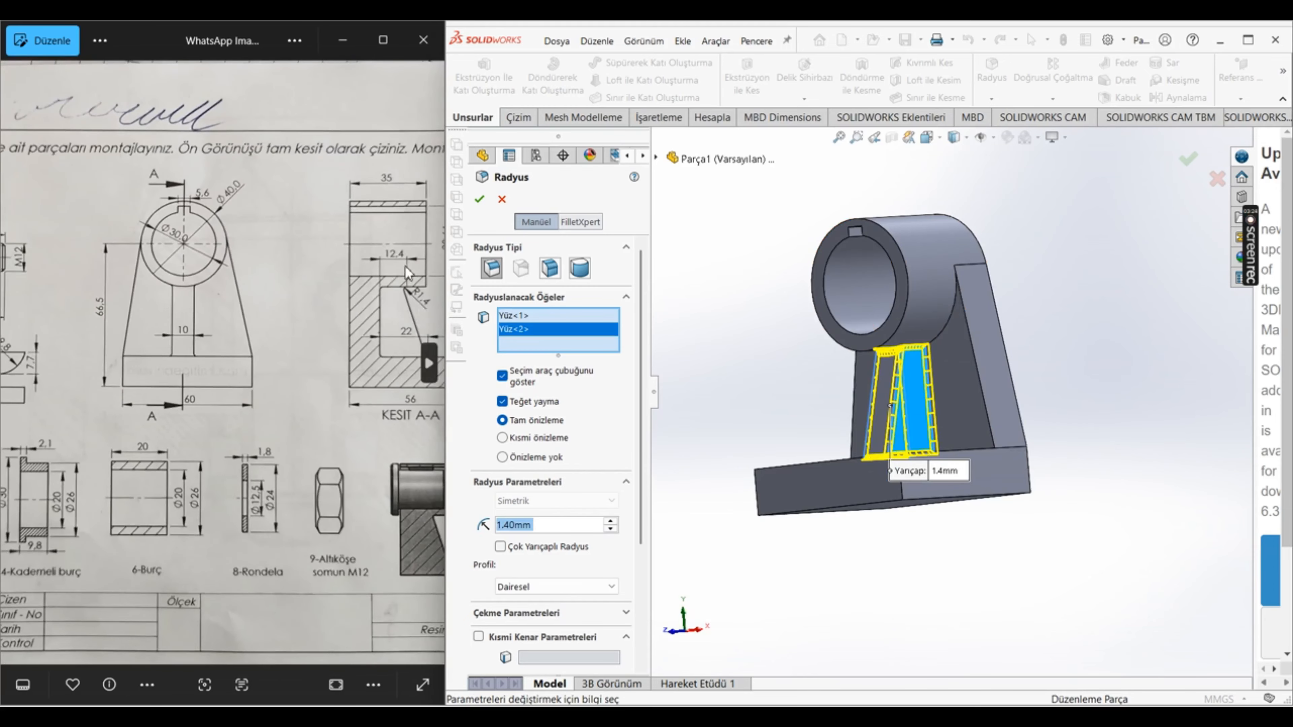
scroll(364, 316, "up", 1)
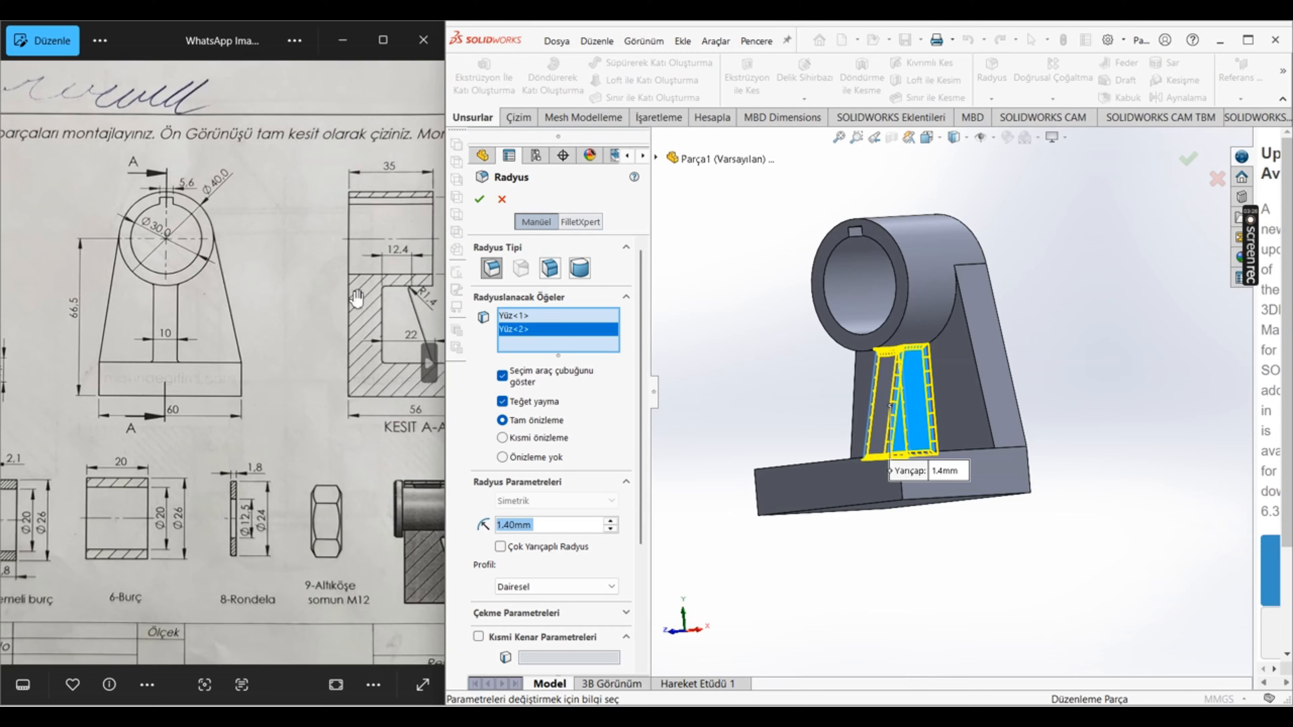
scroll(343, 352, "up", 2)
mouse_move(343, 353)
left_mouse_down()
mouse_move(112, 353)
mouse_move(122, 387)
left_mouse_up()
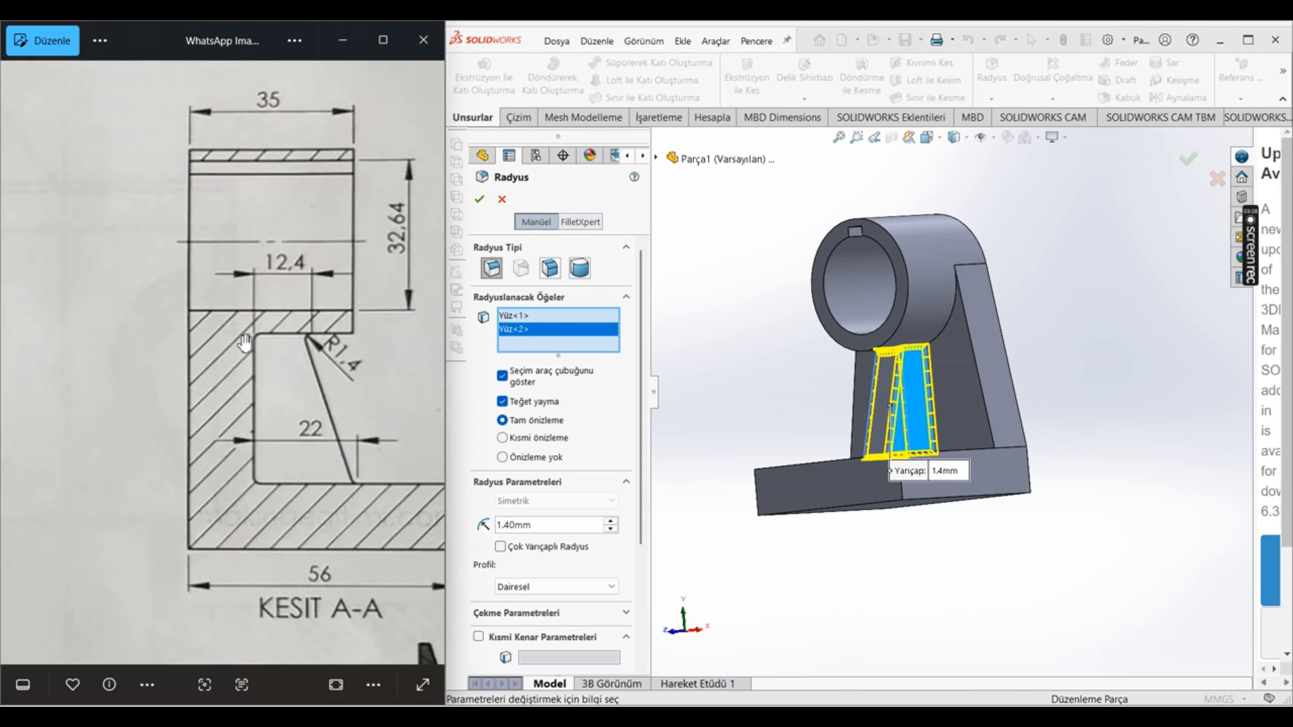
scroll(245, 345, "up", 3)
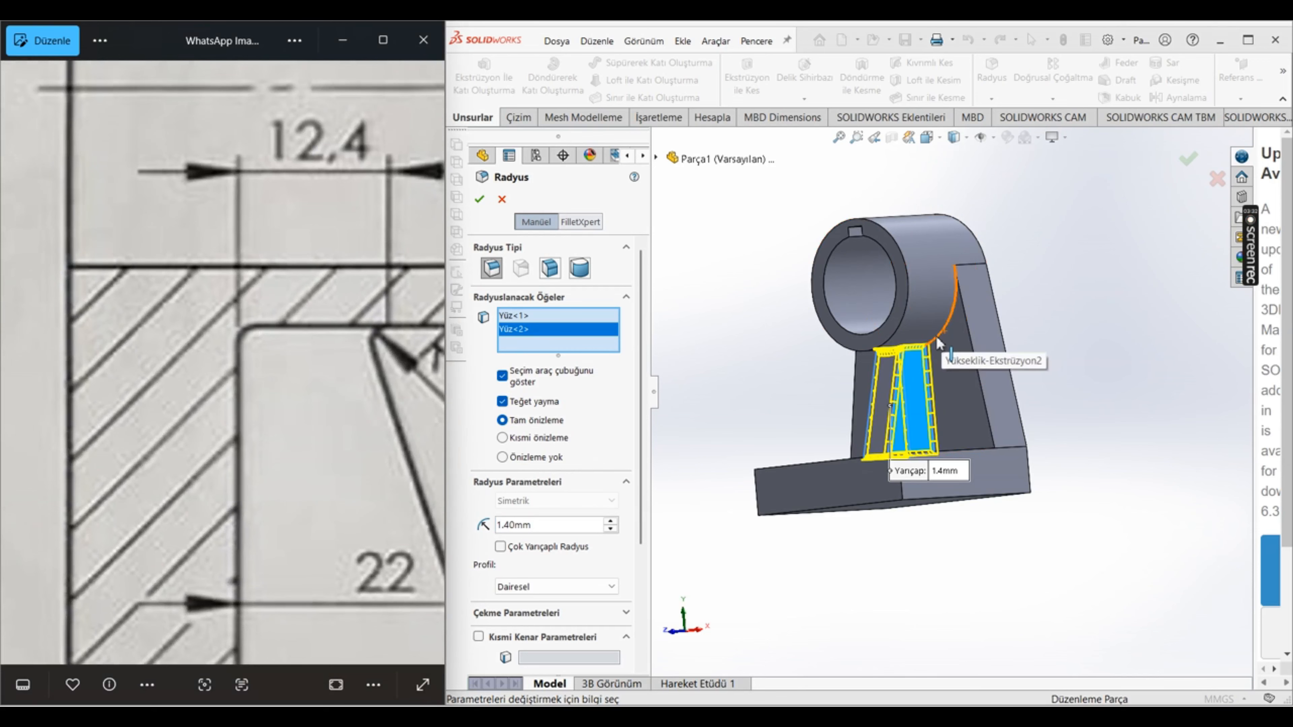
Step: Add the hub-to-wall edges on both sides of the rib to the 1.4 mm fillet
left_click(947, 339)
middle_click_drag(837, 337, 839, 403)
left_click(823, 343)
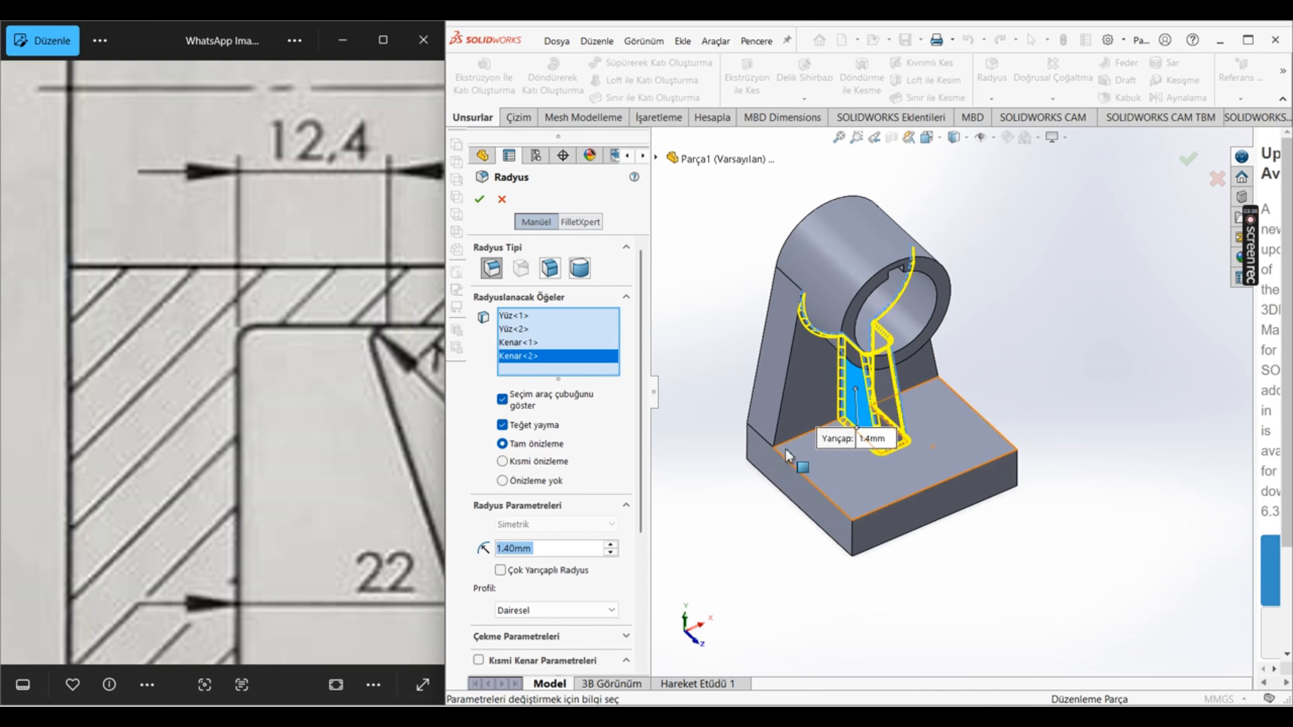
Step: Add the wall-to-base edges on both sides of the rib, check against the reference drawing, and apply the 1.4 mm fillet
left_click(797, 443)
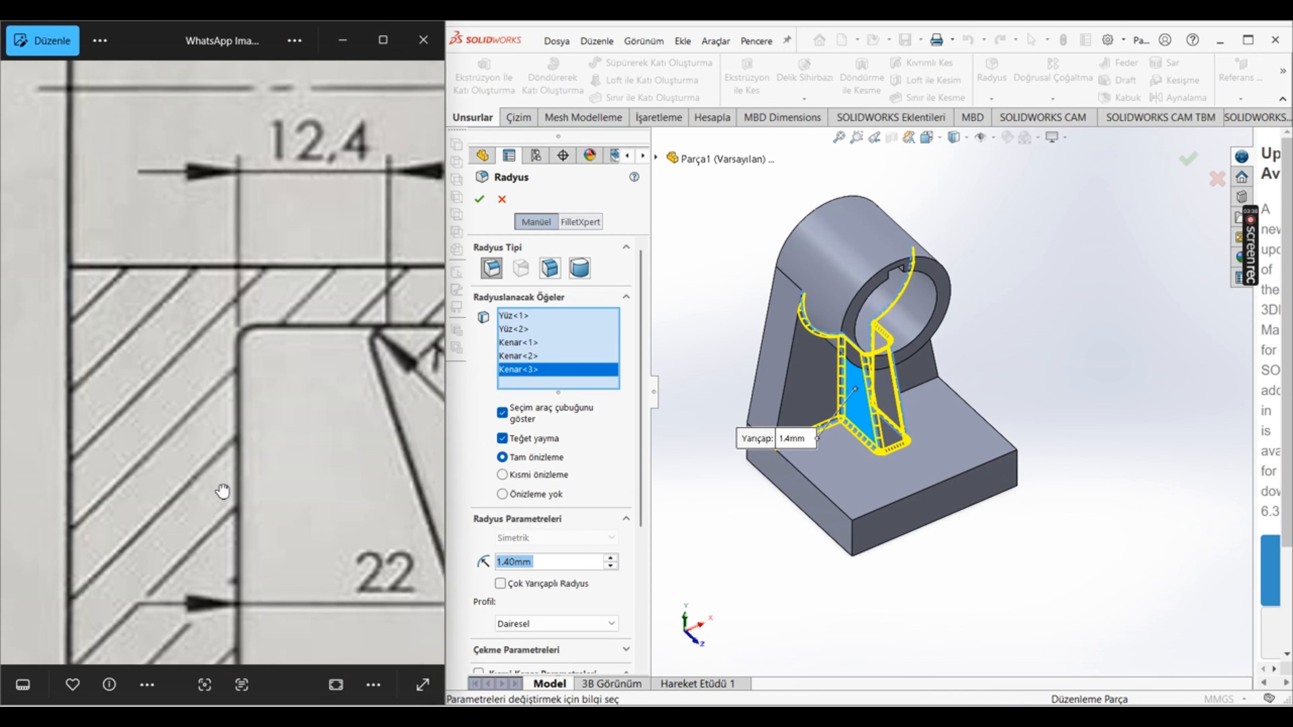
left_click_drag(222, 491, 182, 173)
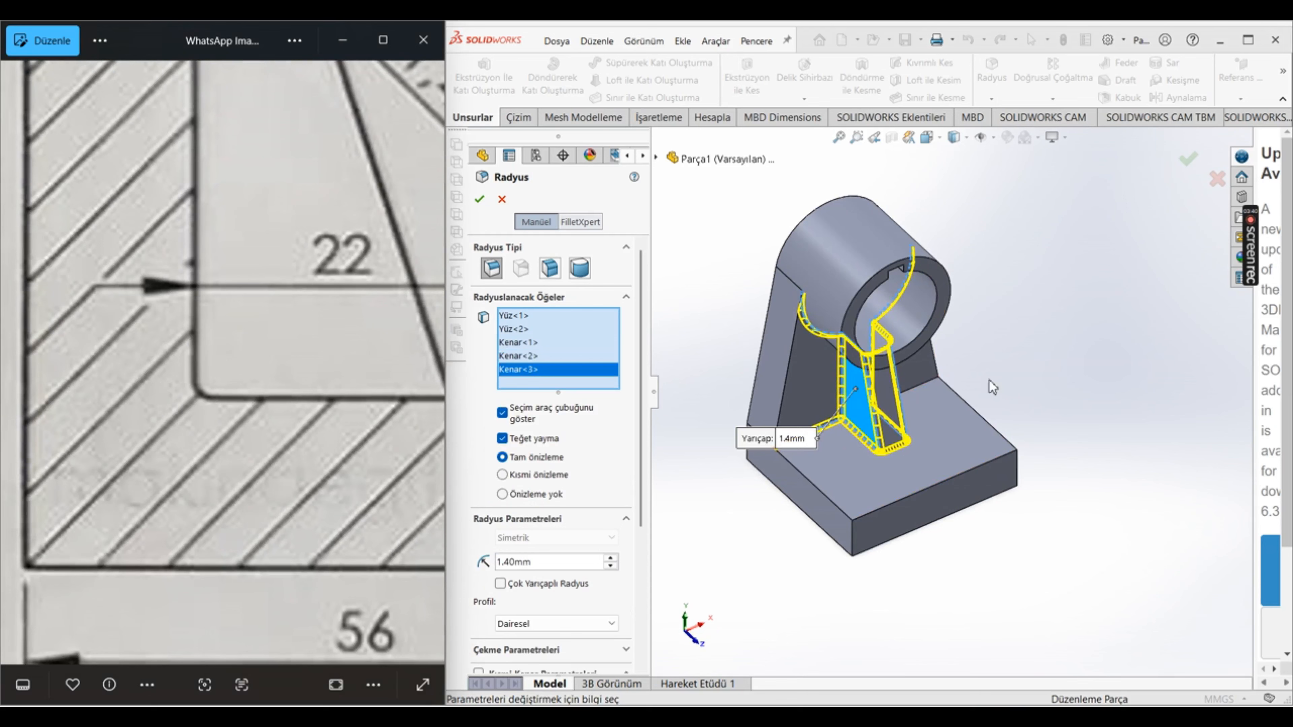
middle_click_drag(992, 387, 942, 392)
left_click(949, 379)
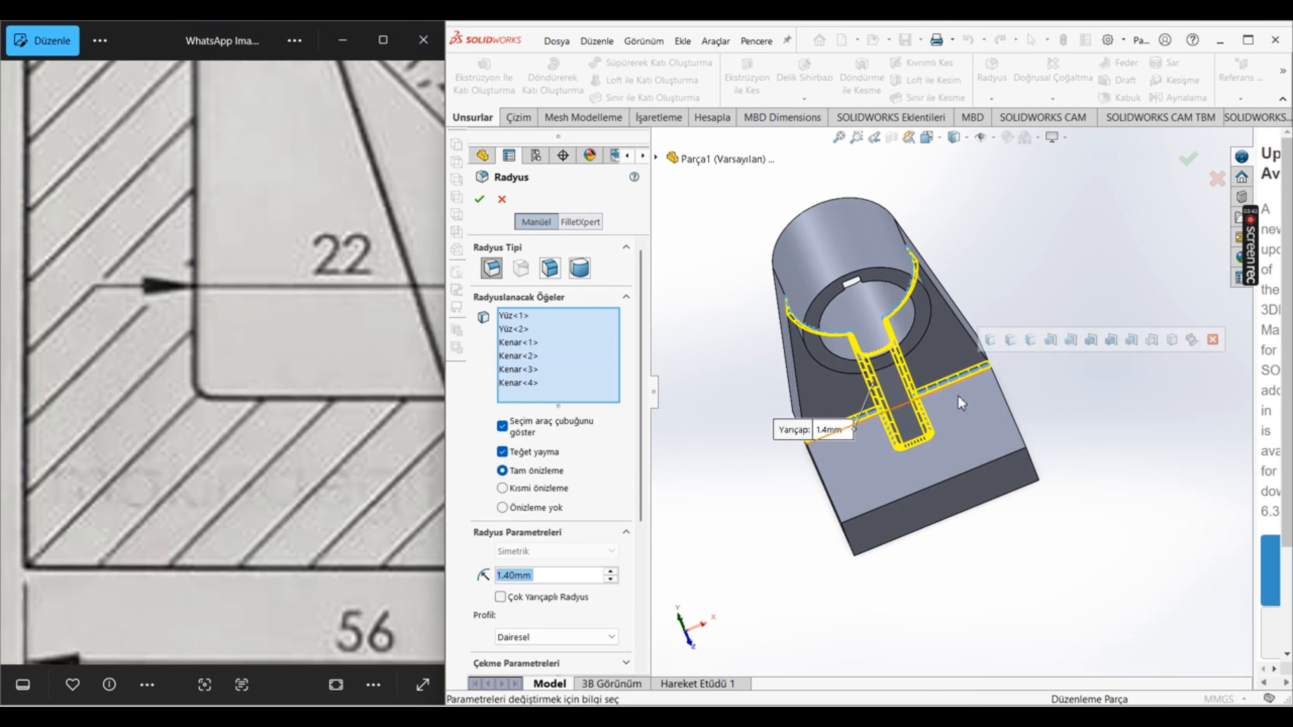
scroll(178, 375, "down", 6)
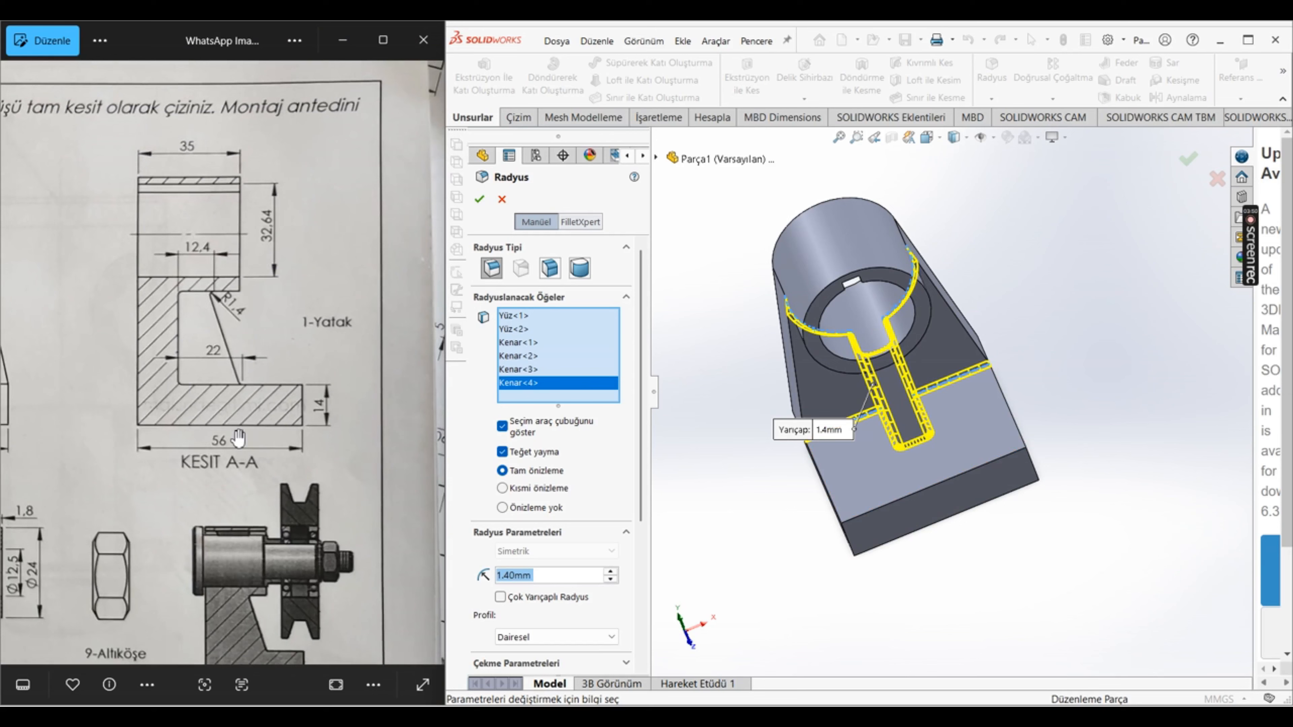
scroll(105, 357, "down", 4)
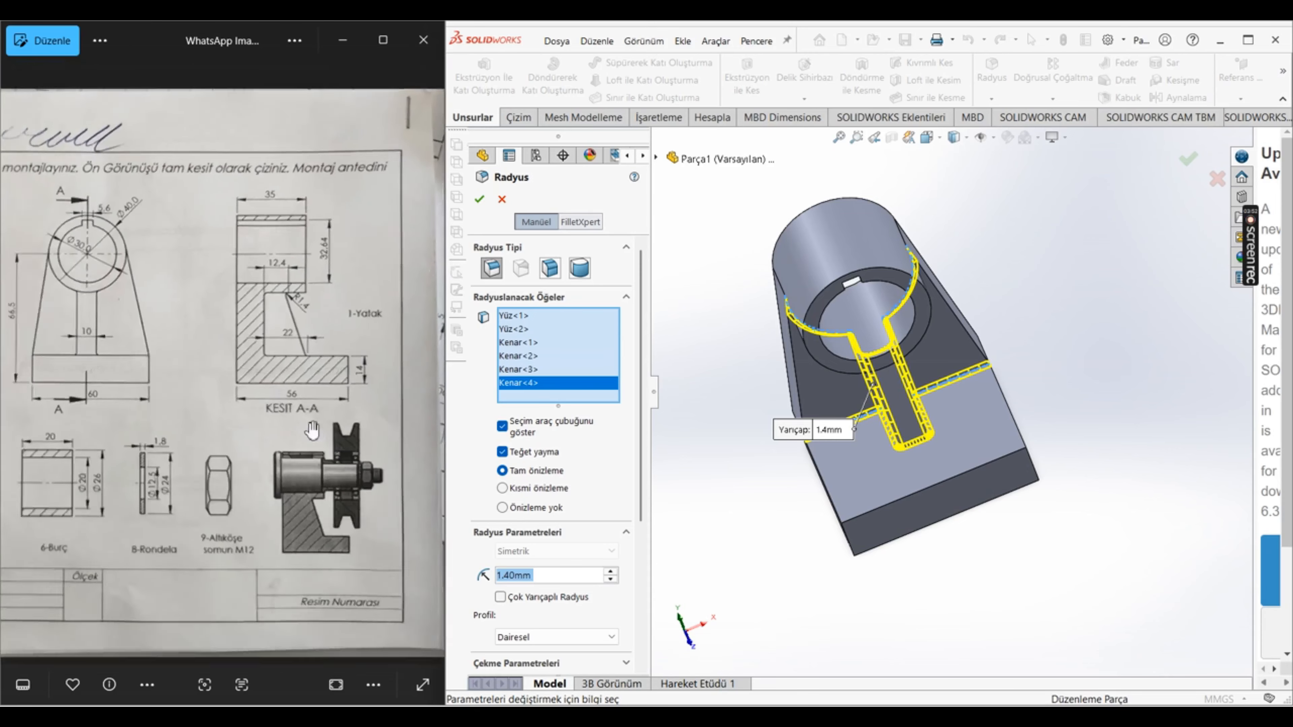
scroll(194, 359, "up", 2)
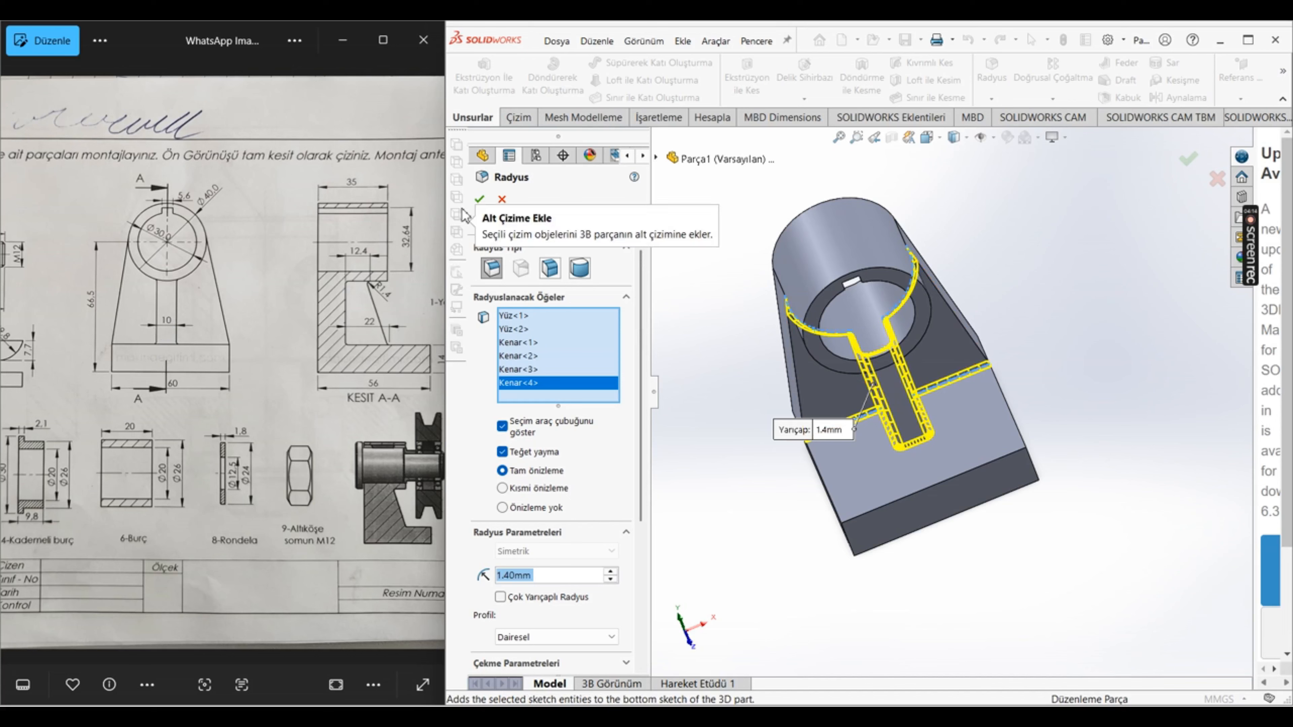
left_click(475, 204)
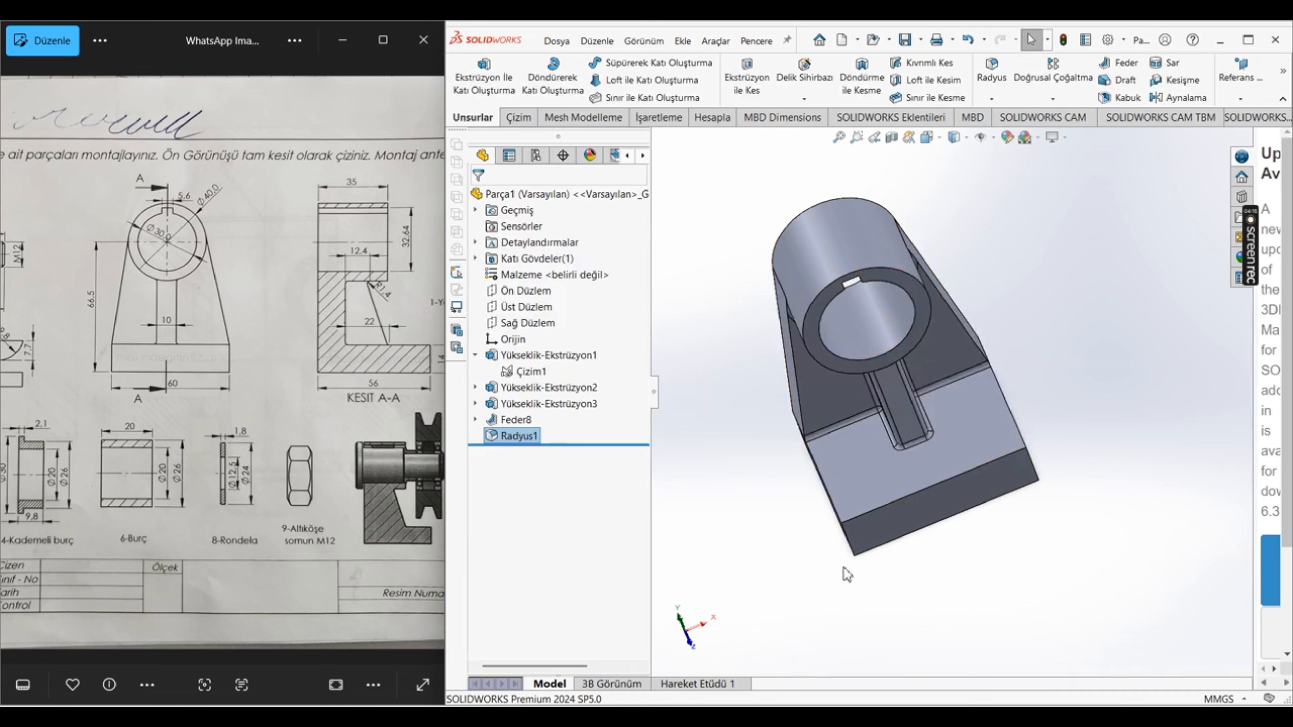
Step: Start saving the part, and create and open a new desktop folder named "1. montaj projesi"
middle_click_drag(834, 587, 796, 638)
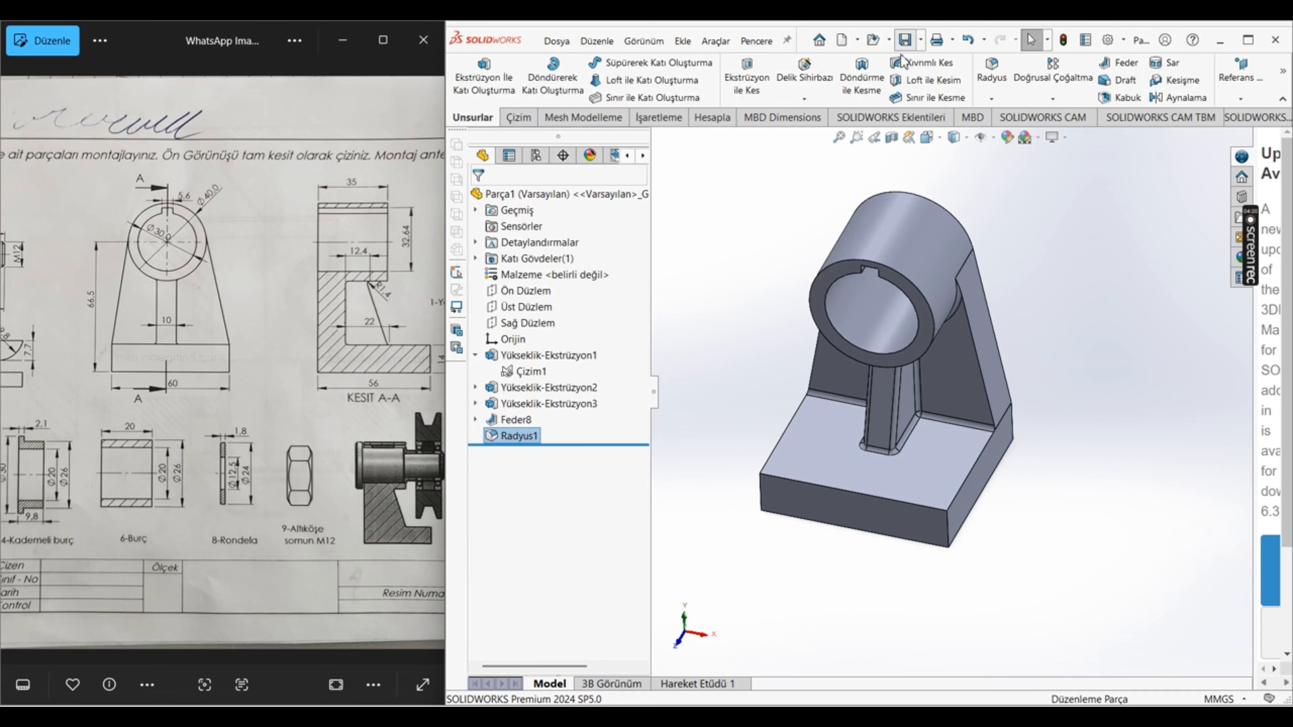
left_click(904, 41)
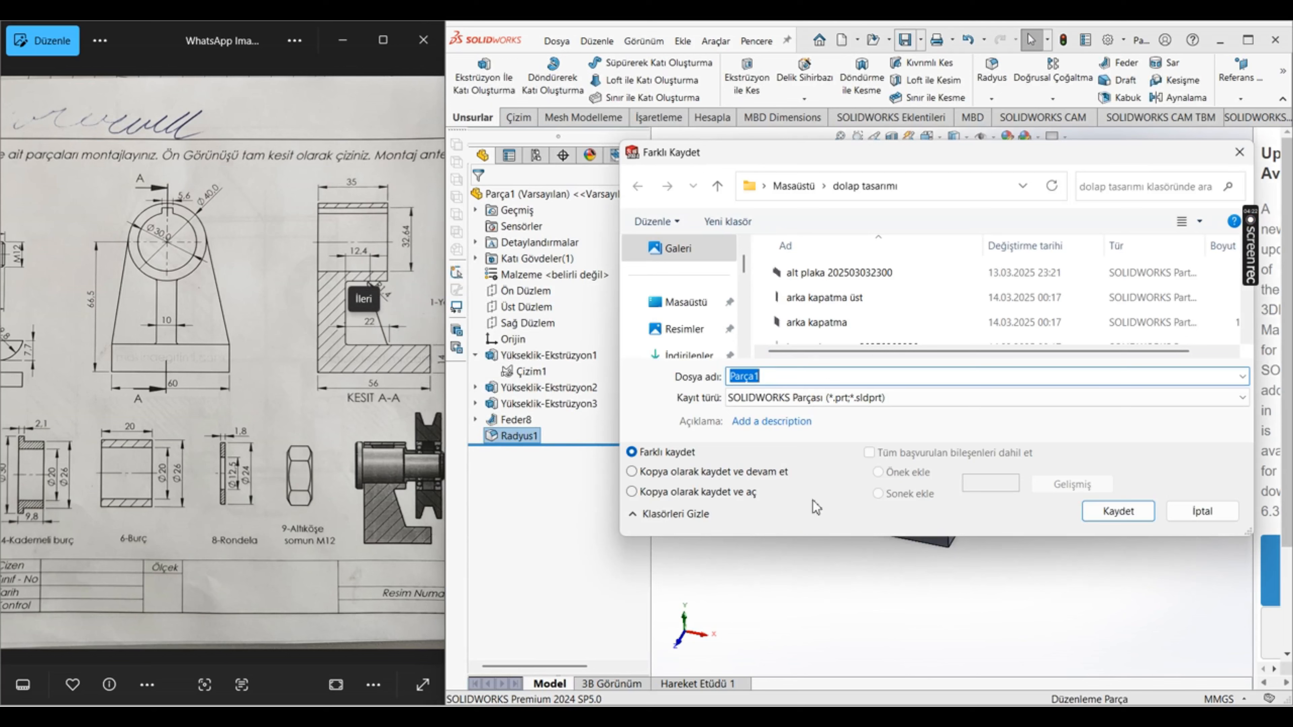
left_click(794, 187)
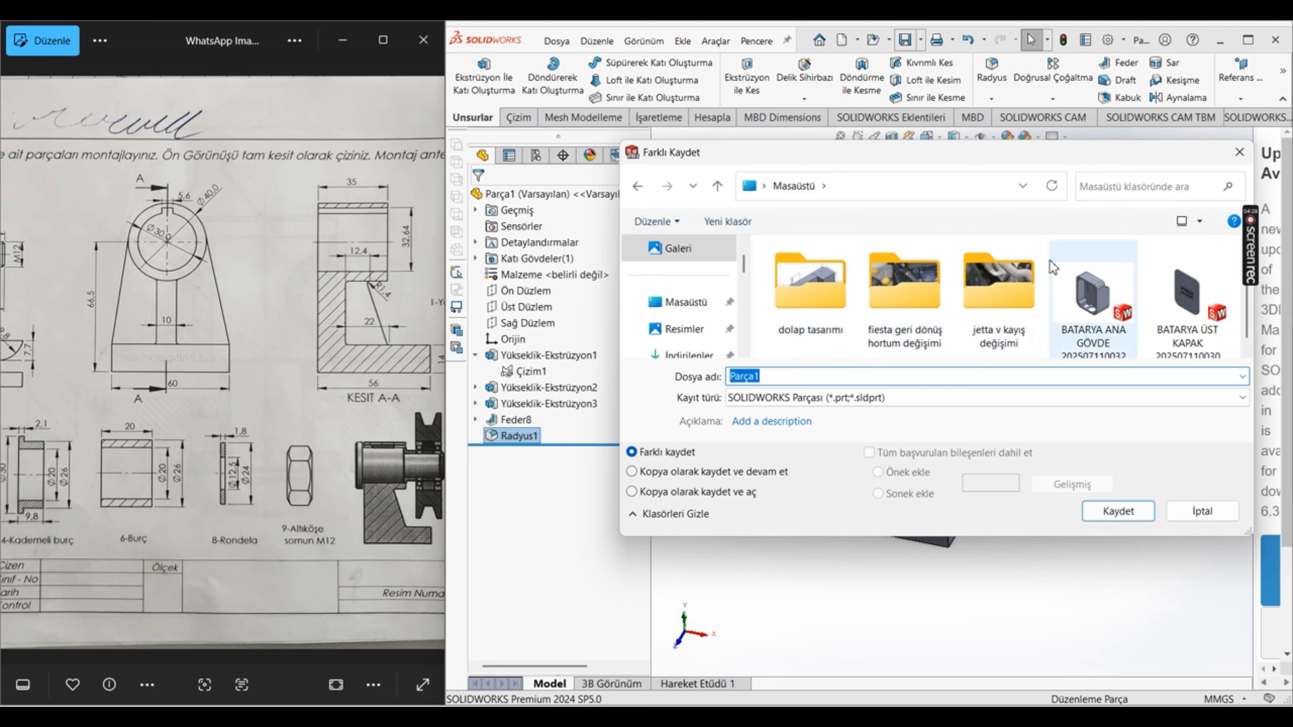
scroll(815, 326, "down", 1)
right_click(823, 358)
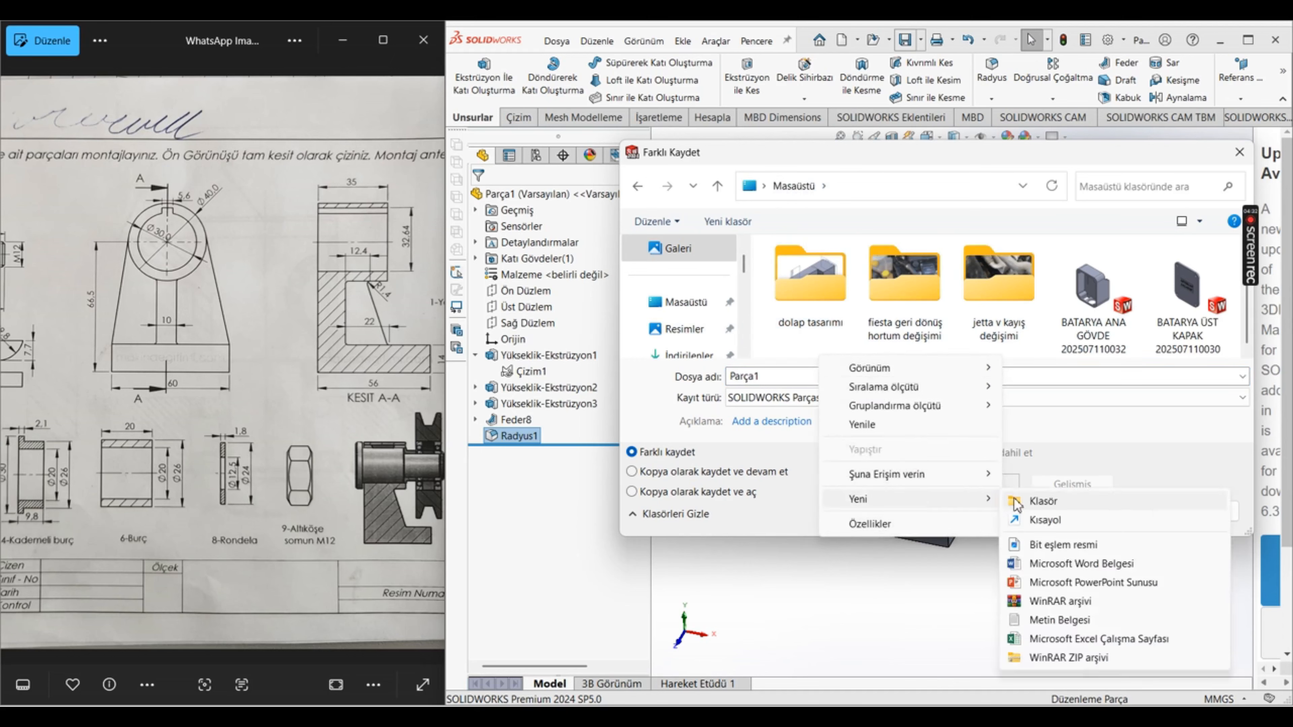
left_click(1016, 503)
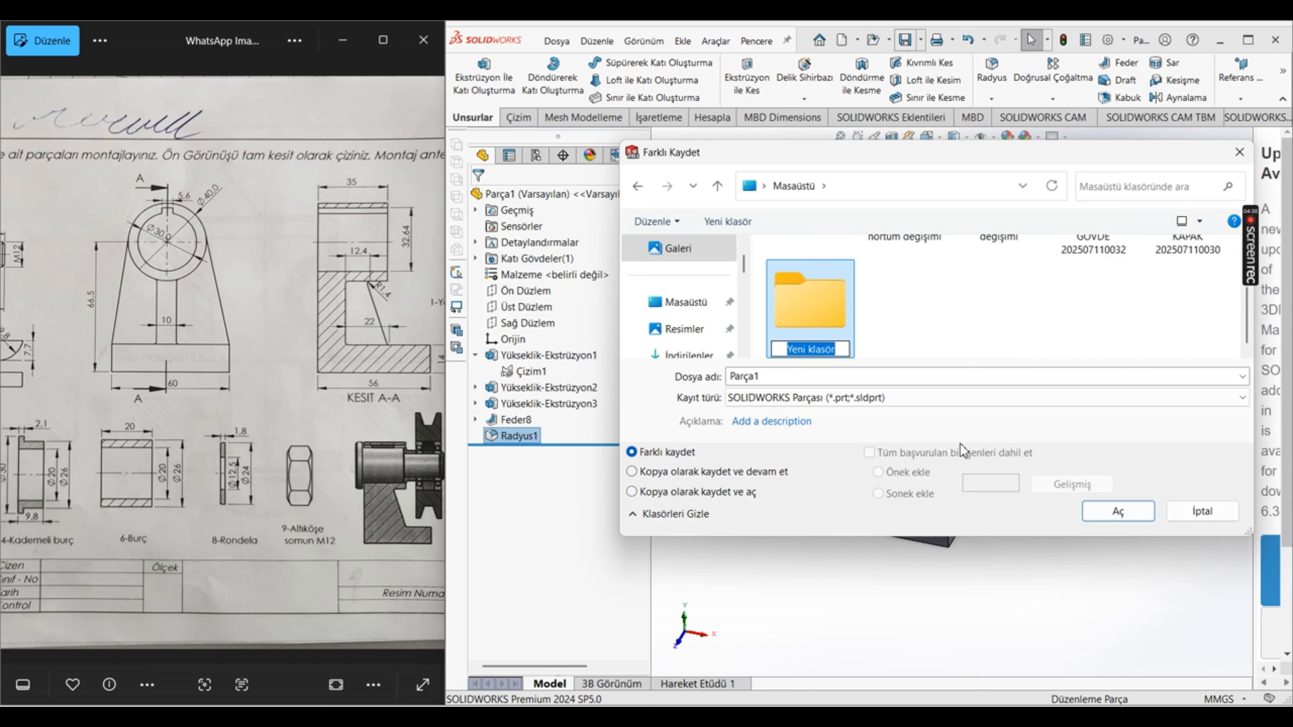
type("1. monta")
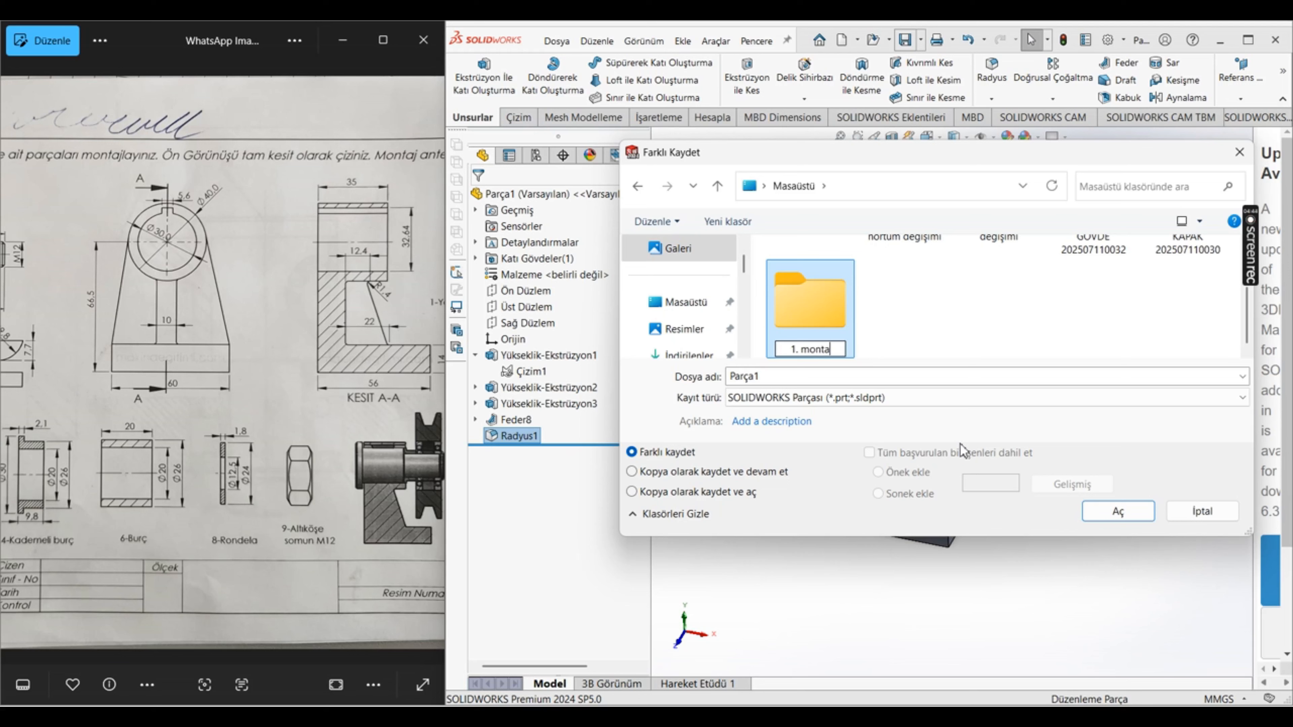
key("BackSpace")
key("BackSpace")
key("BackSpace")
key("BackSpace")
key("BackSpace")
key("BackSpace")
key("BackSpace")
key("BackSpace")
key("BackSpace")
type("jes")
key("Return")
key("Return")
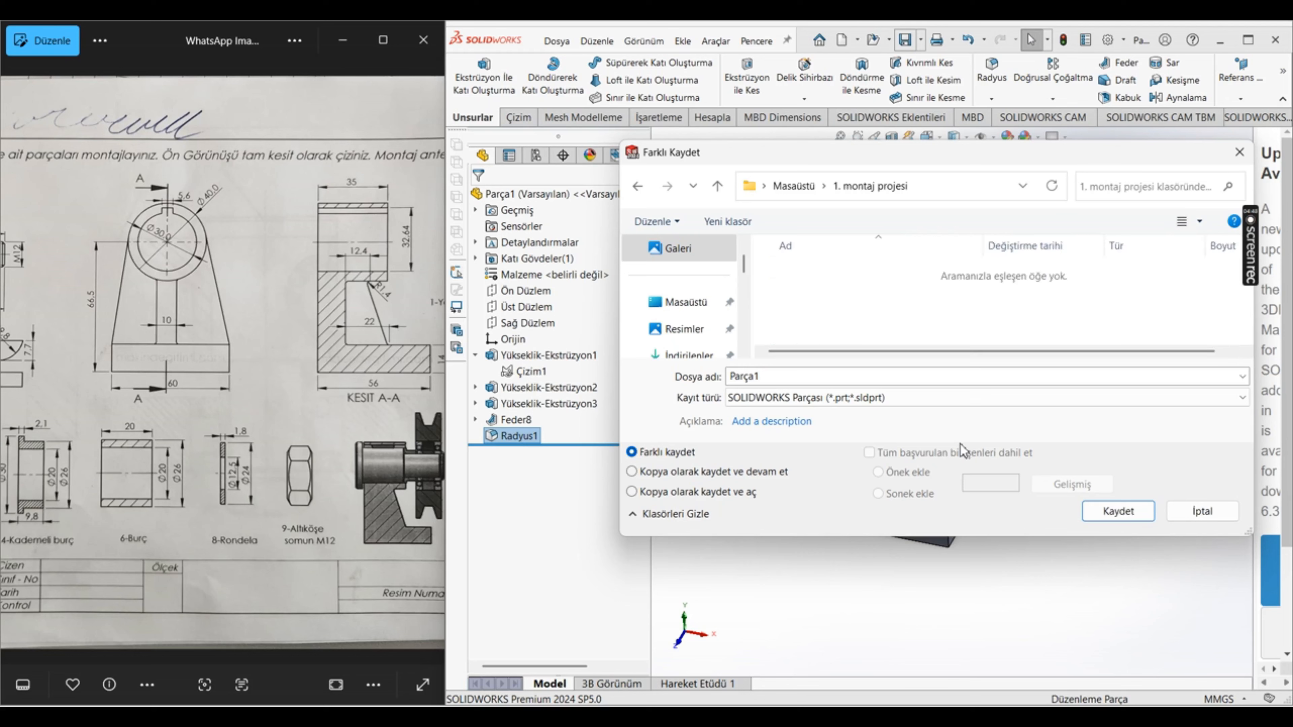
Step: Save the part in the new folder under the name "gövde 1"
double_click(771, 377)
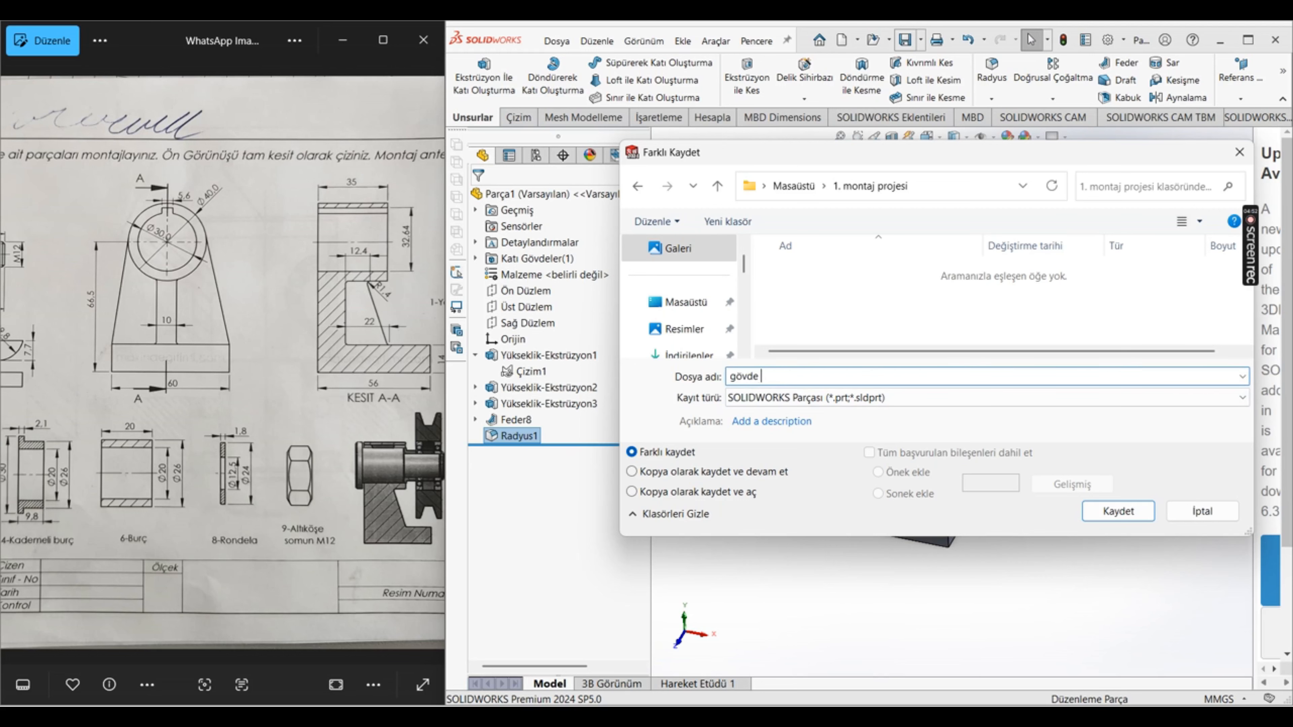
key("Return")
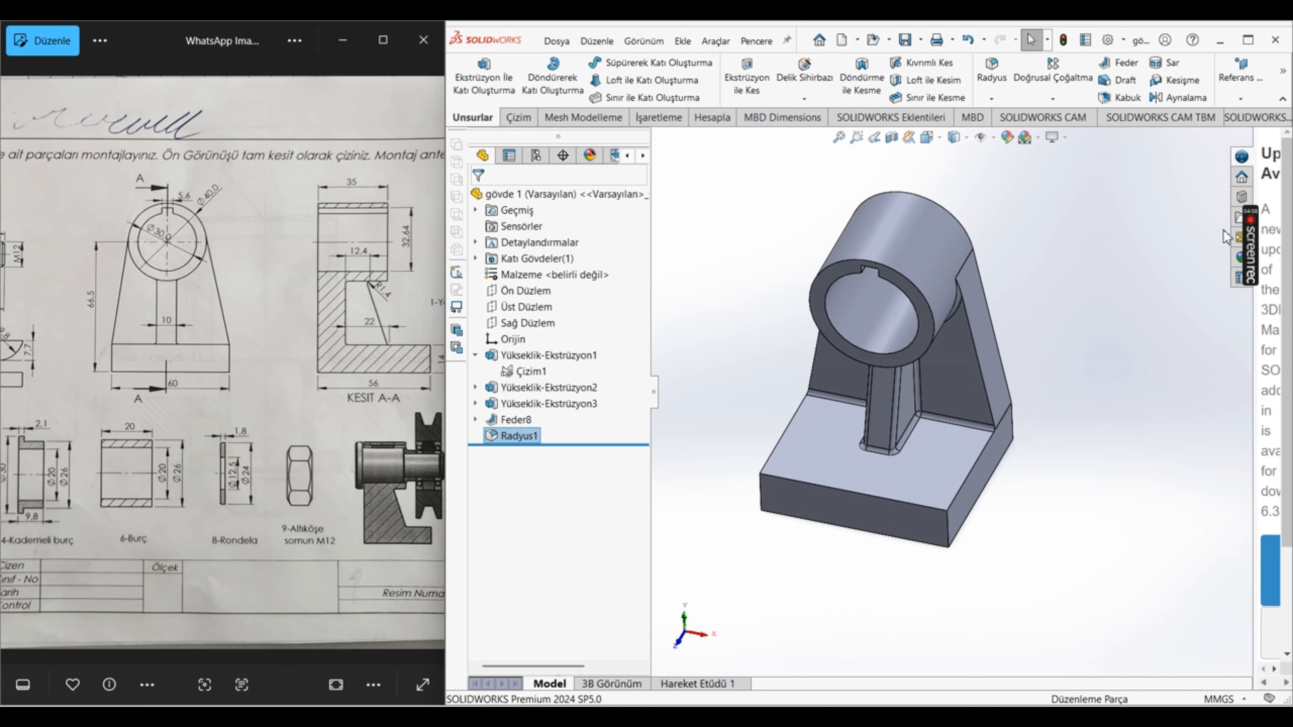
mouse_move(1258, 244)
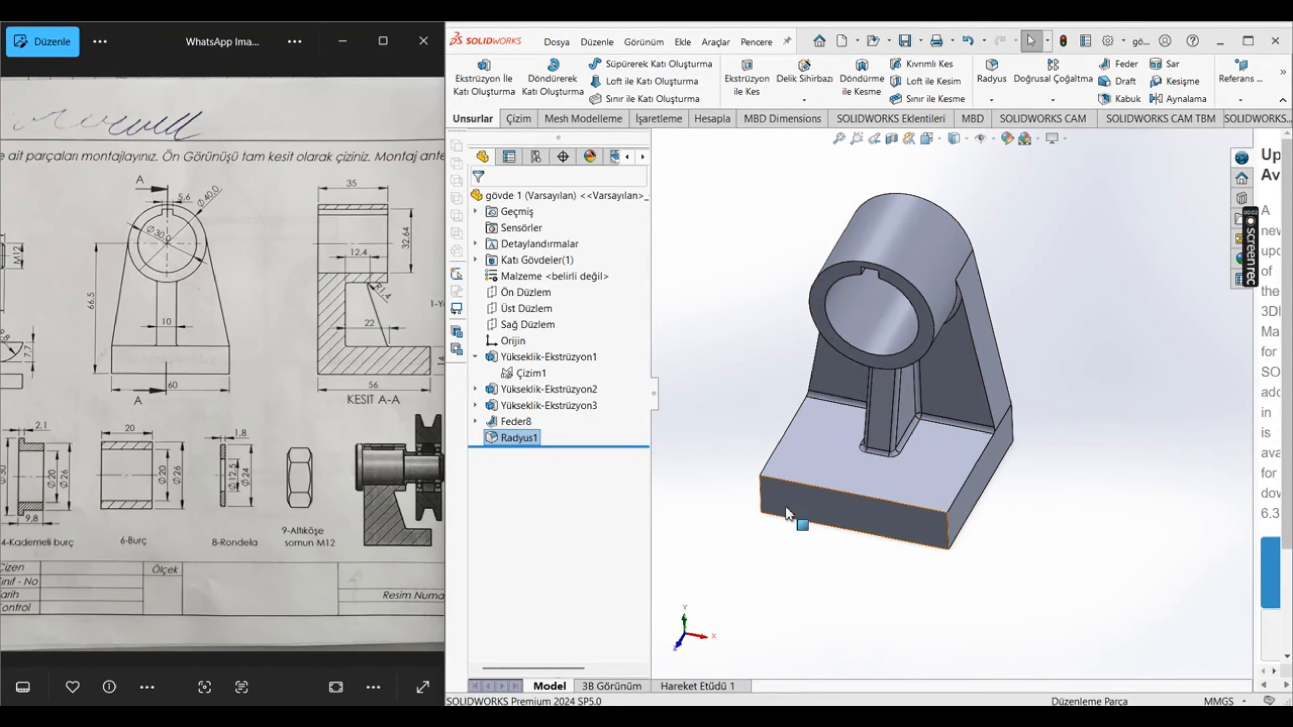
Step: Bring the 2-Kademeli mil view of the reference drawing into sight and start a new part with a sketch on the front plane (Ön Düzlem)
left_click_drag(134, 368, 308, 390)
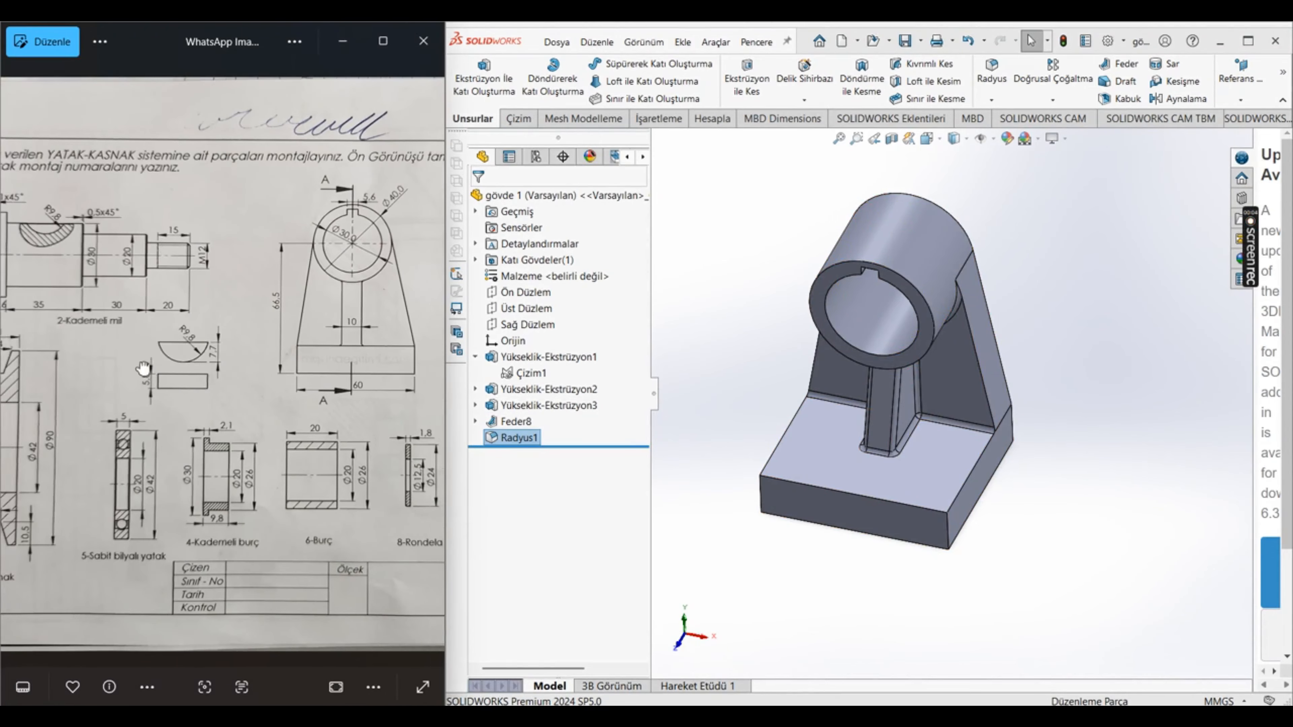
left_click_drag(143, 368, 241, 369)
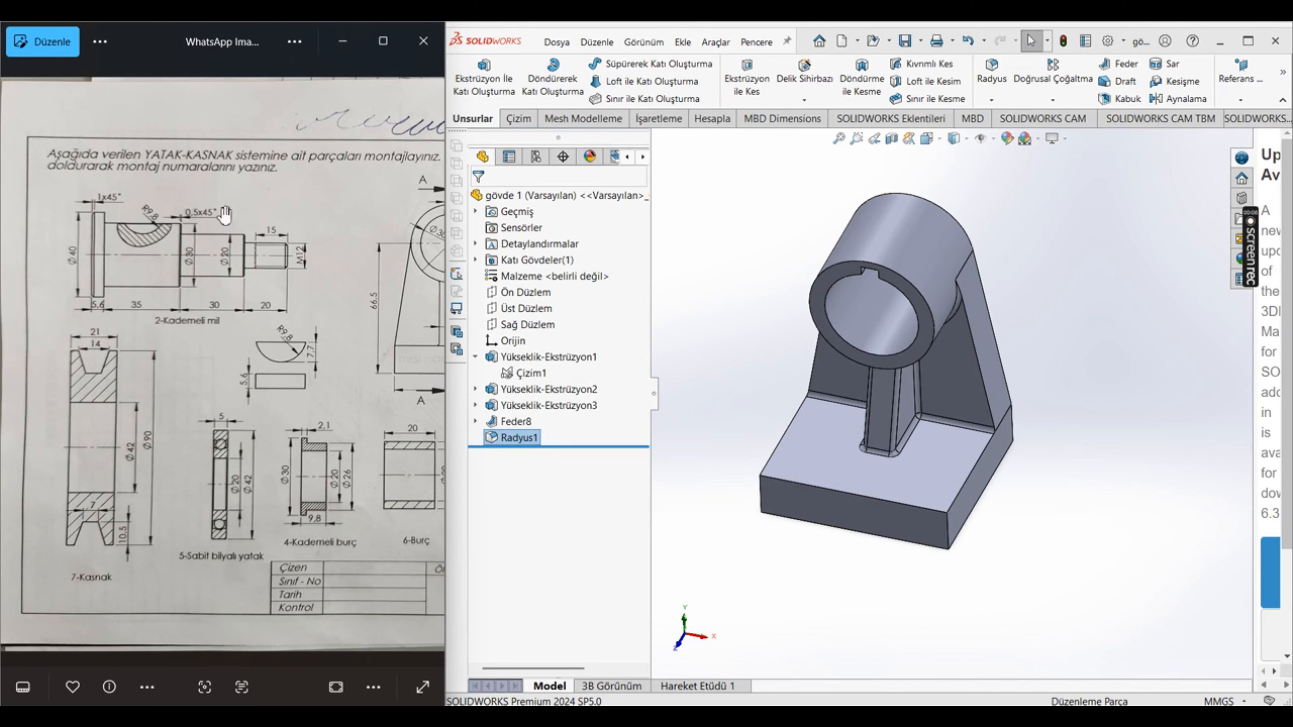
left_click(839, 45)
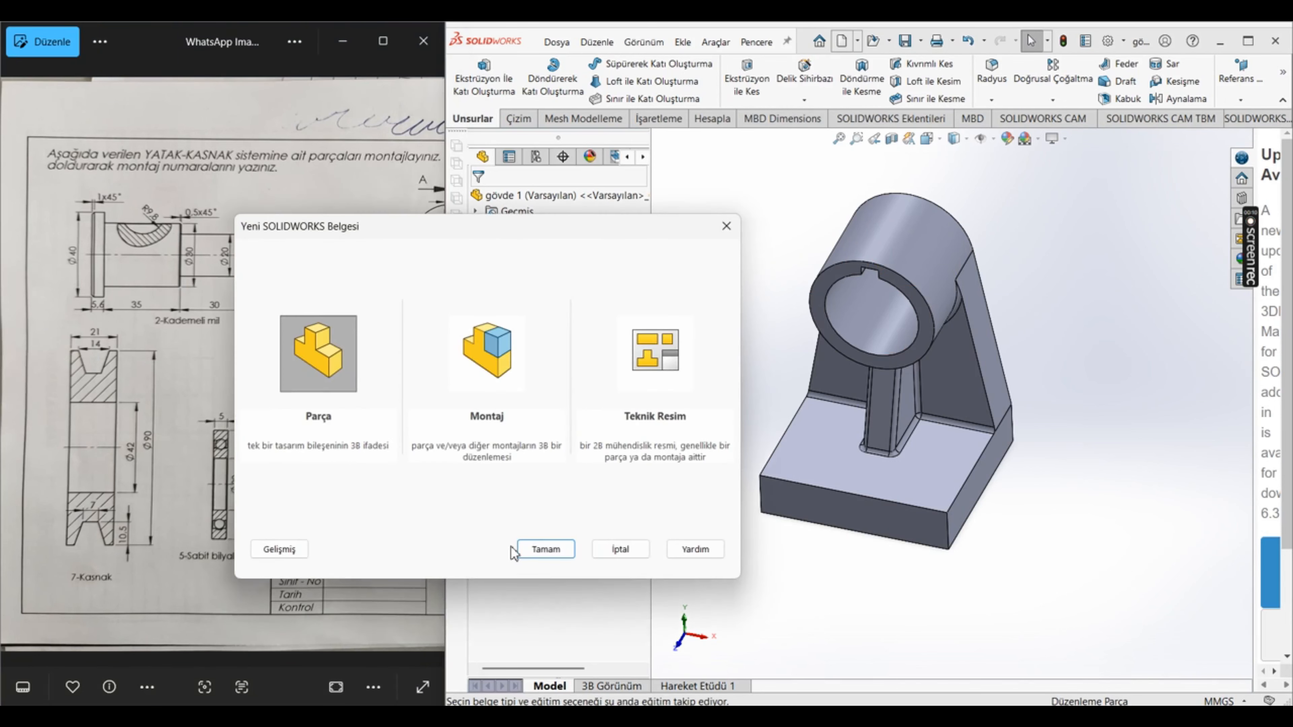
left_click(522, 550)
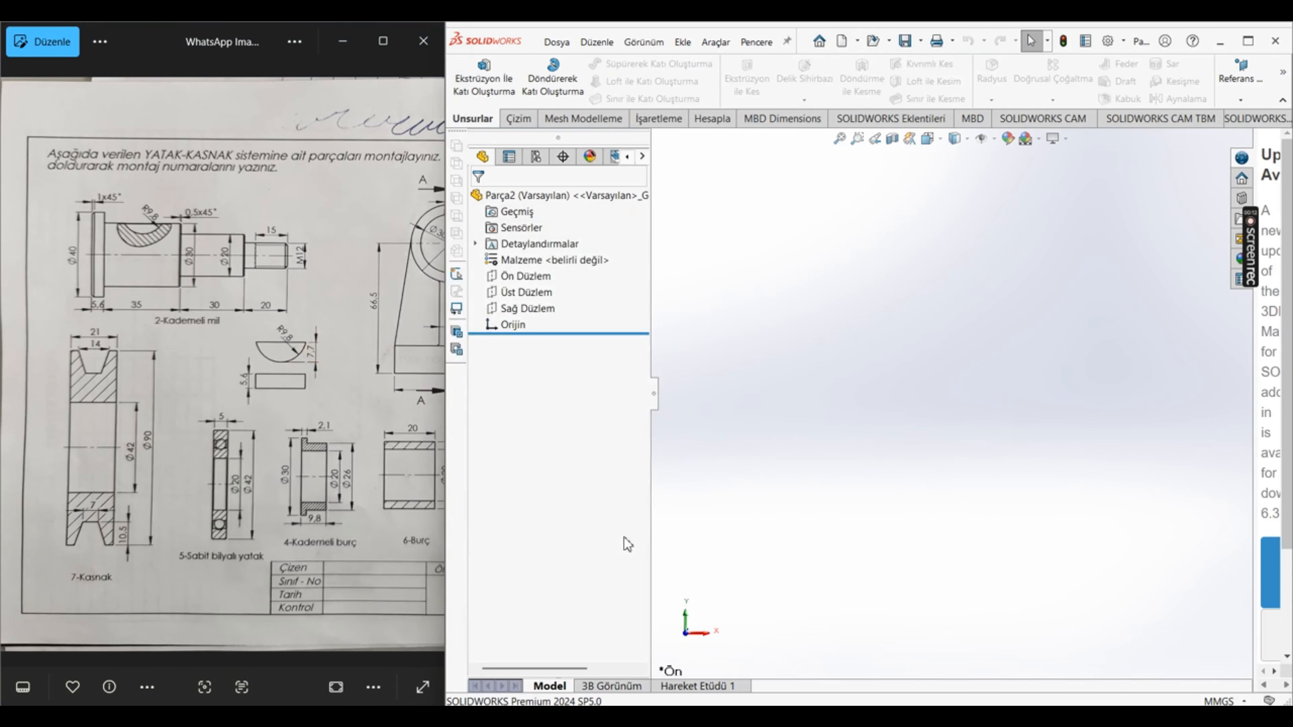
left_click(524, 275)
left_click(583, 309)
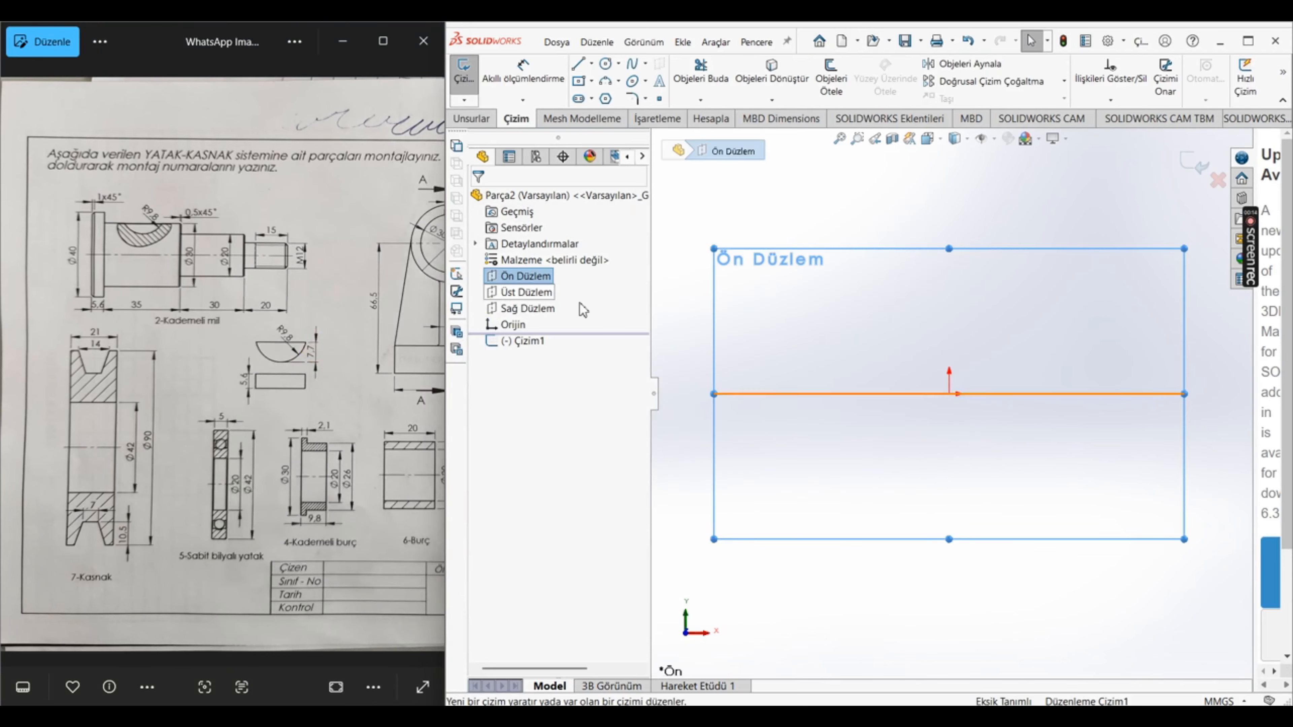
Step: Sketch four concentric circles centred on the origin, with radii of about 34, 20.5, 11.5 and 6.4 mm
left_click(605, 64)
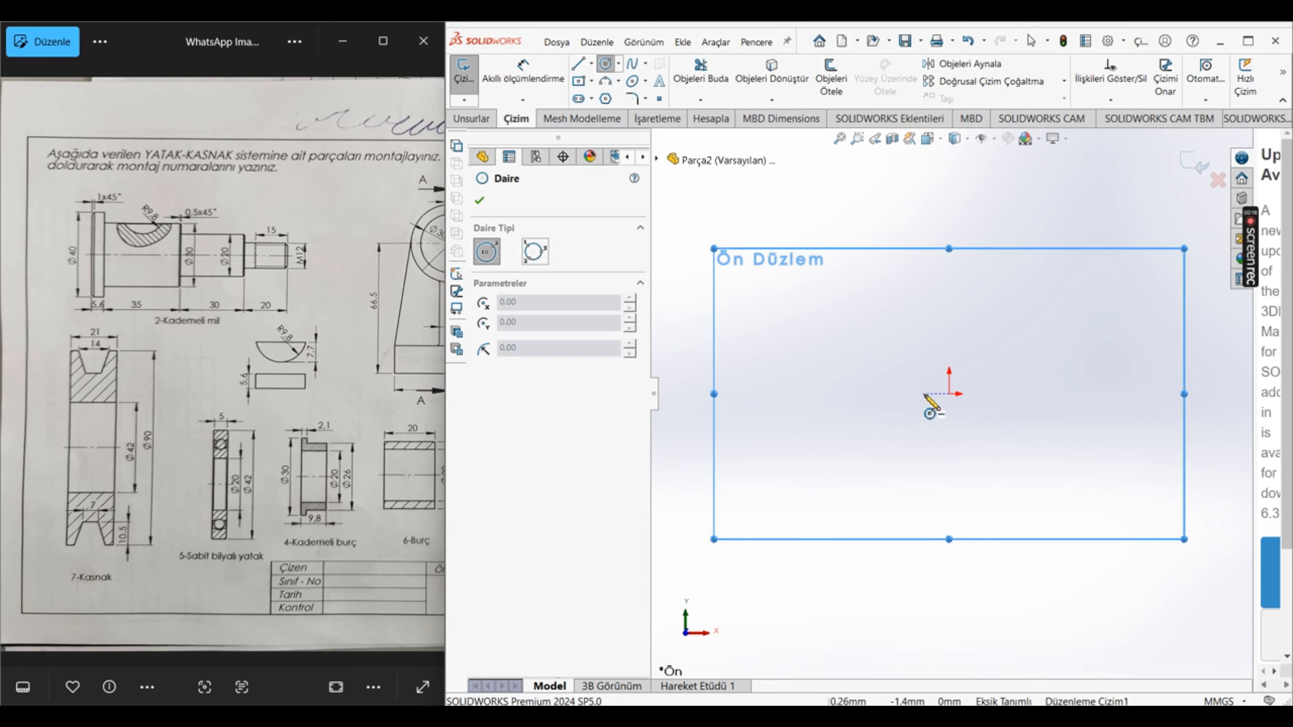
left_click_drag(948, 393, 870, 444)
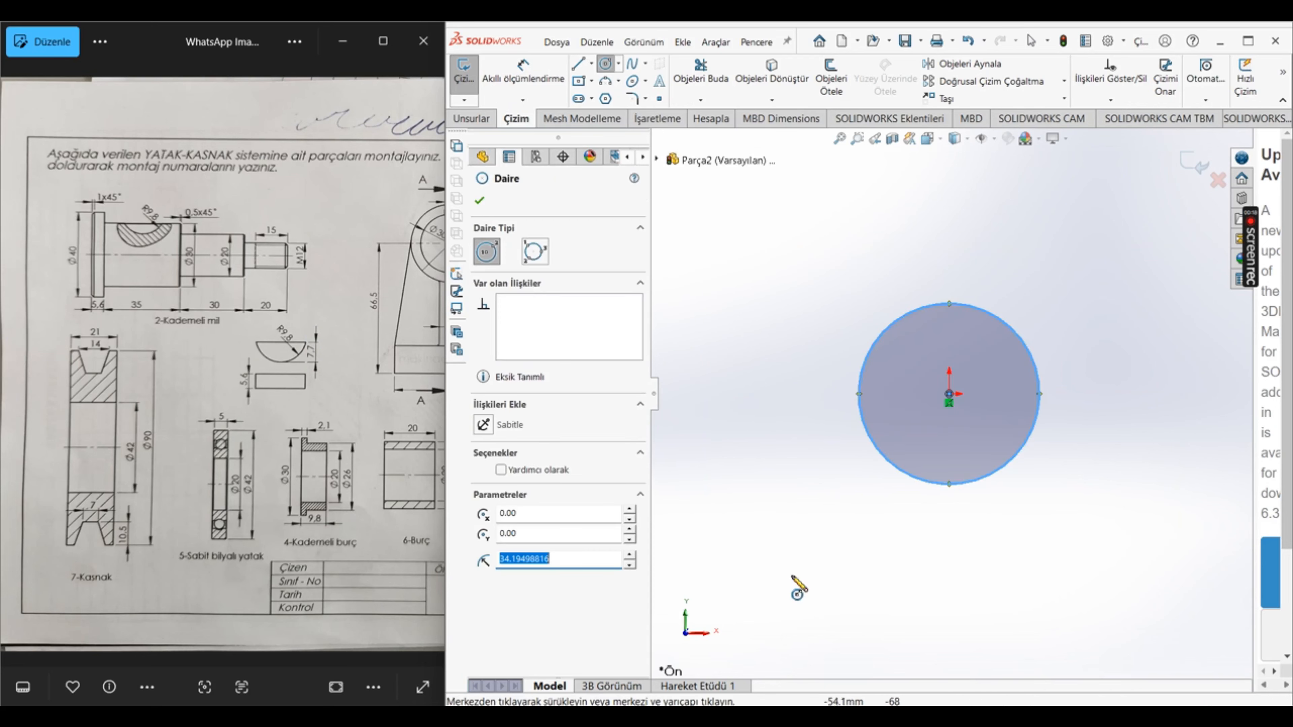
left_click(480, 201)
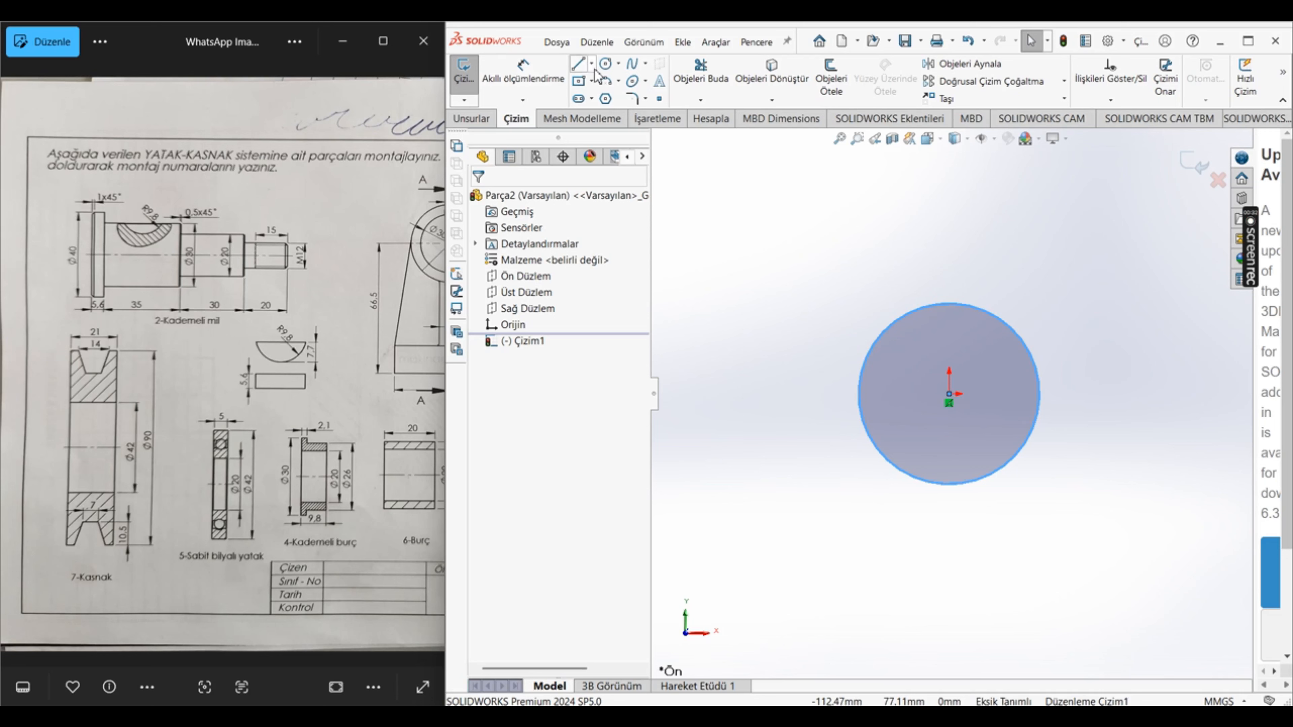
left_click(606, 64)
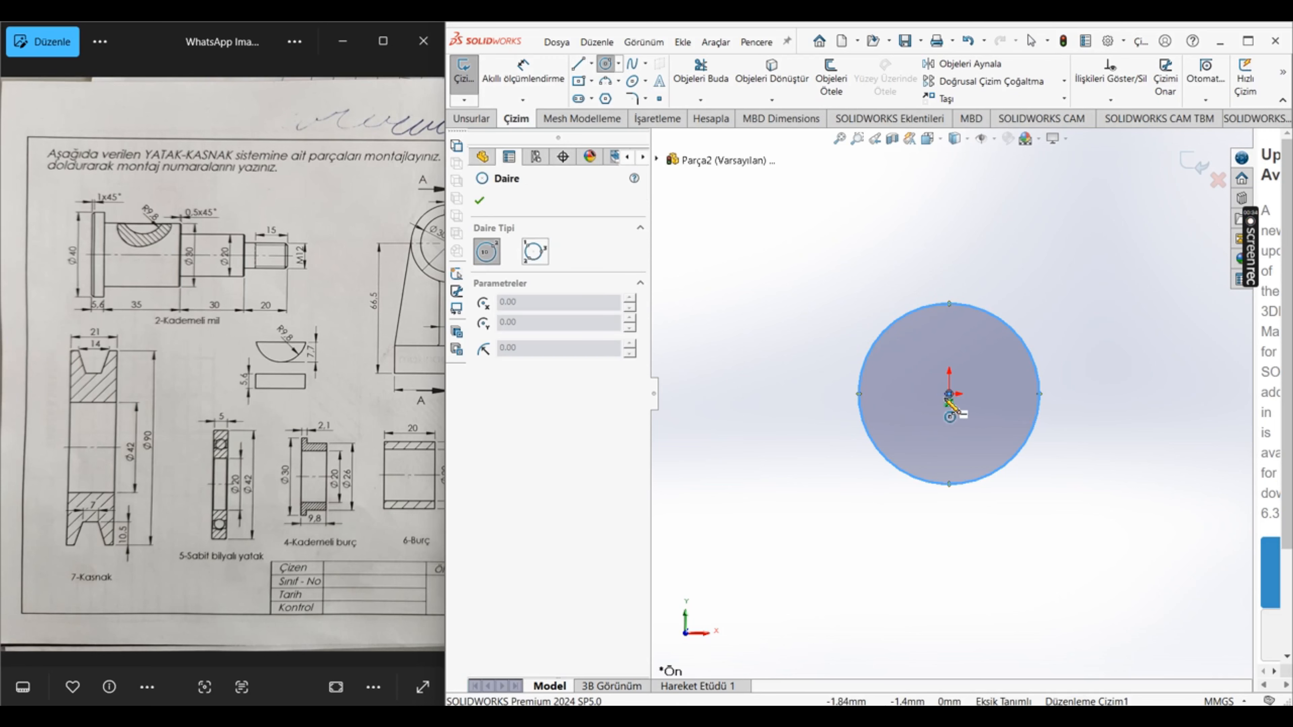
left_click(950, 394)
left_click(898, 411)
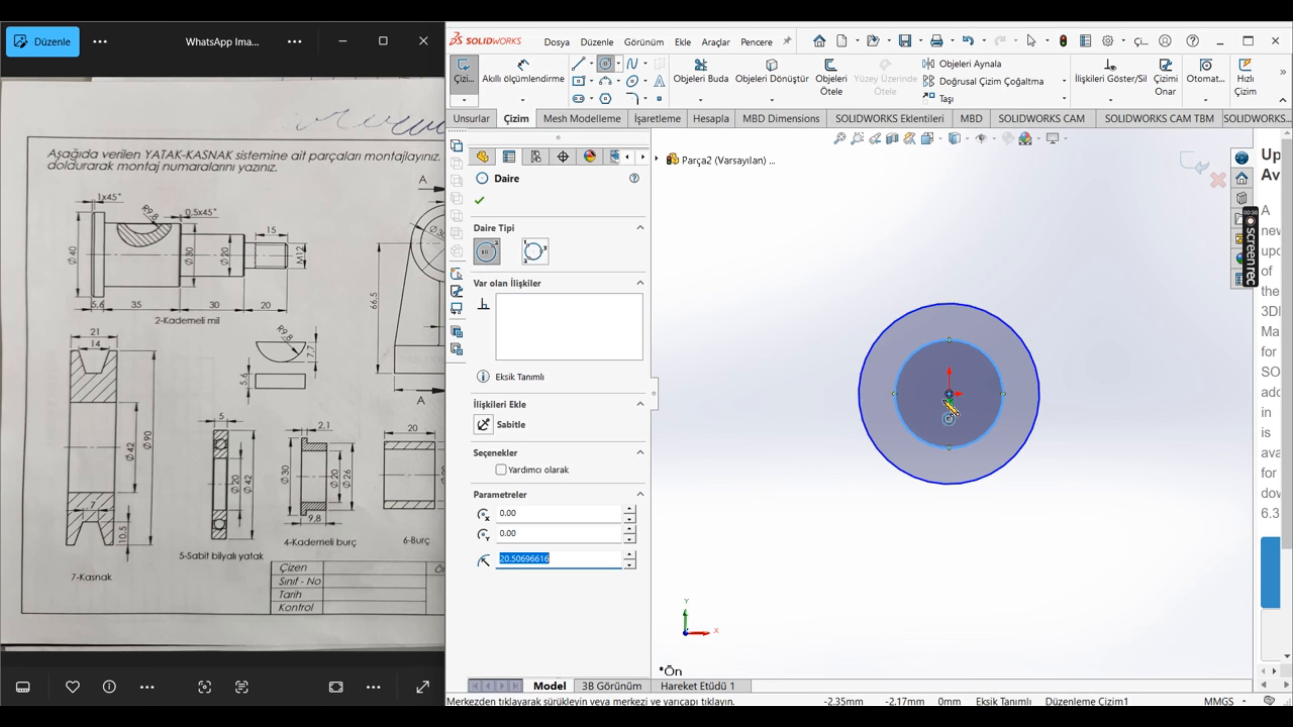
left_click(949, 394)
left_click(921, 408)
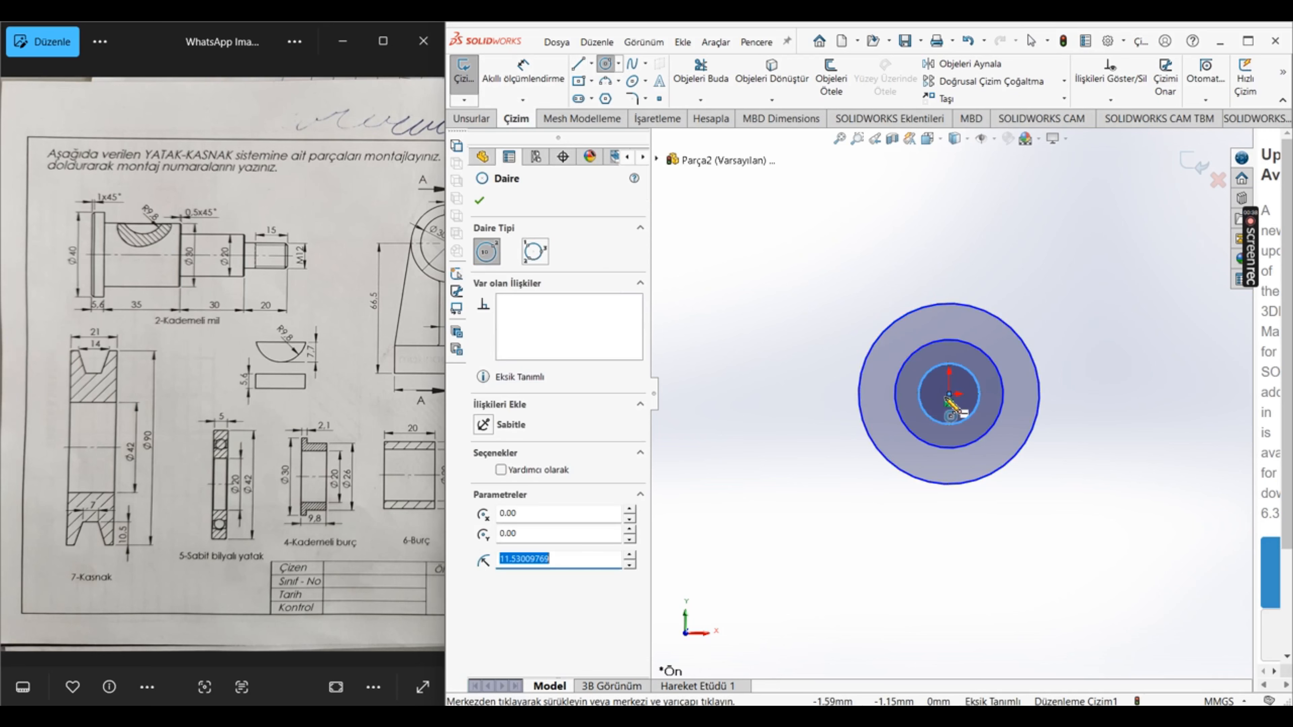
left_click(950, 394)
left_click(934, 398)
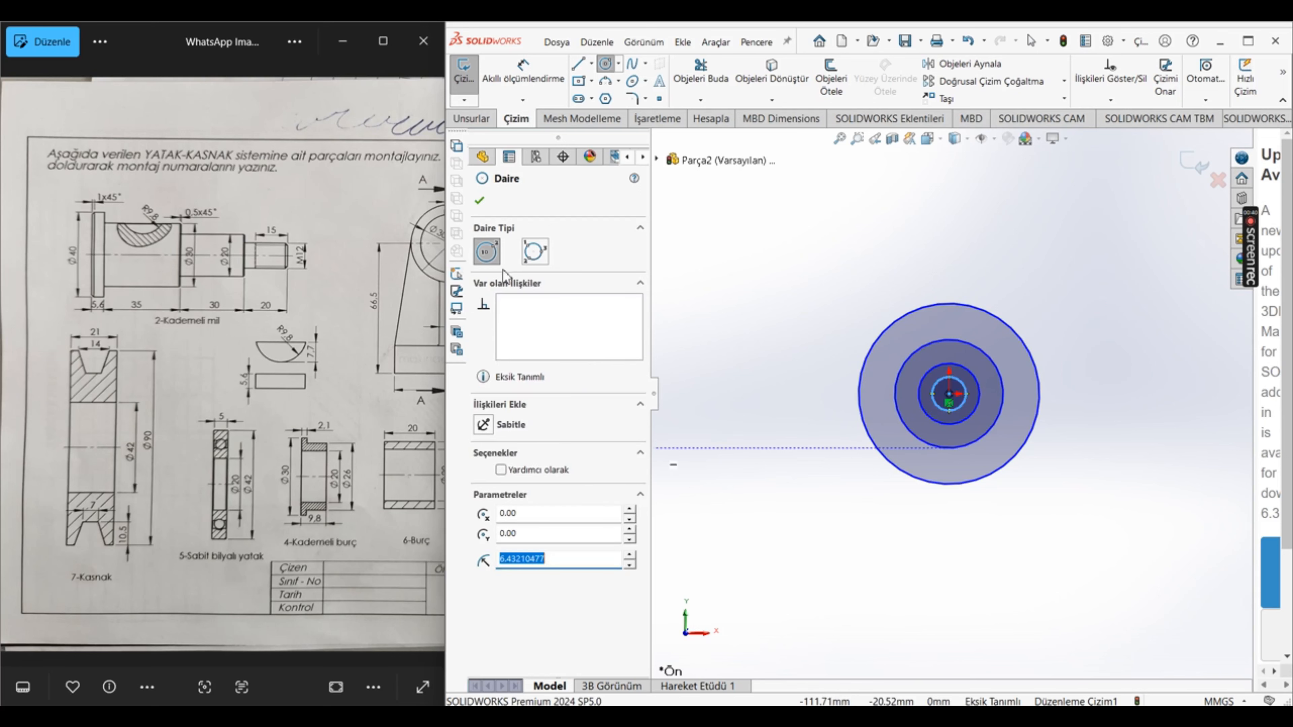
key("Escape")
Step: Dimension the innermost circle with a diameter of 12 mm
left_click(515, 73)
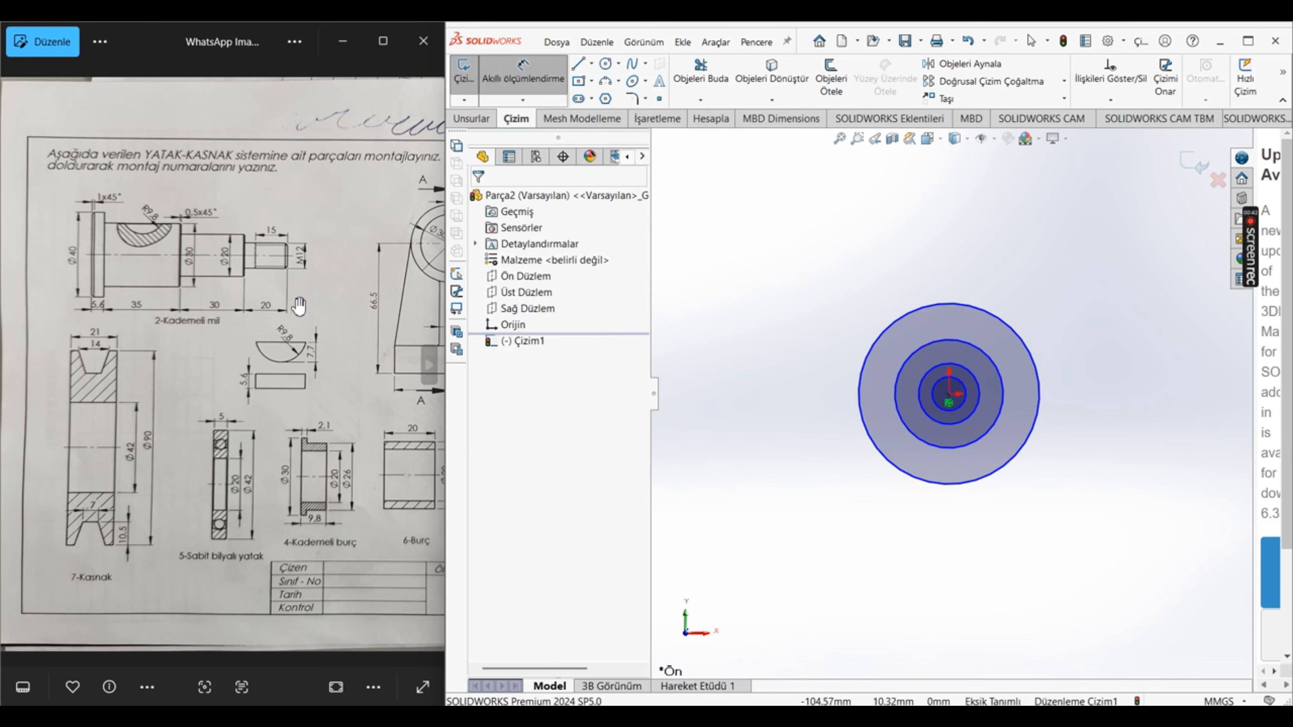
left_click(980, 401)
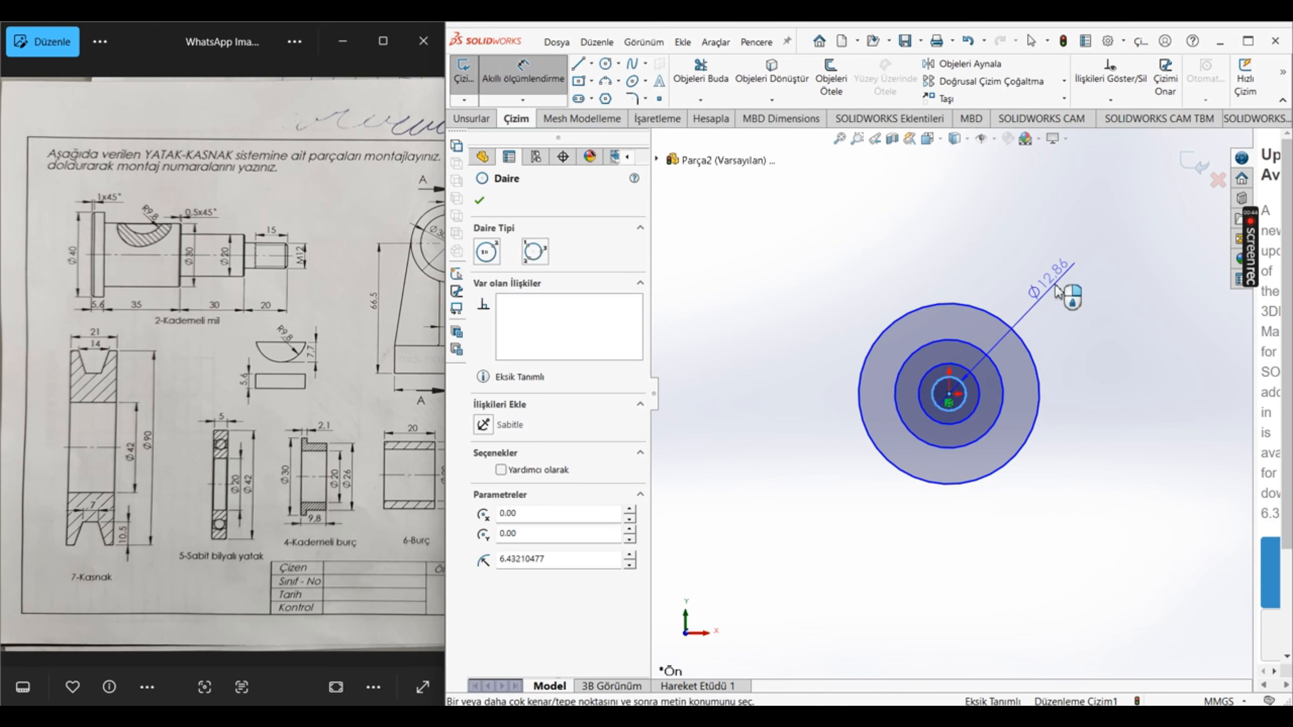
left_click(1024, 308)
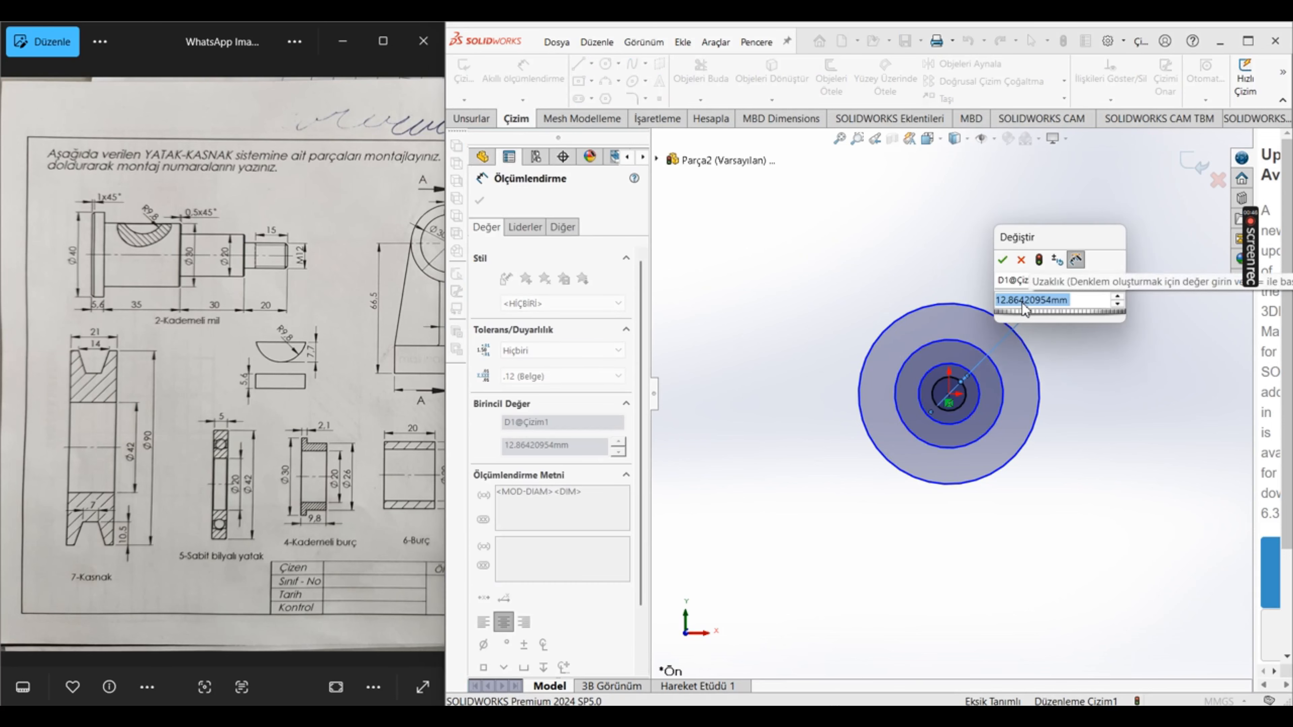
type("12")
key("Return")
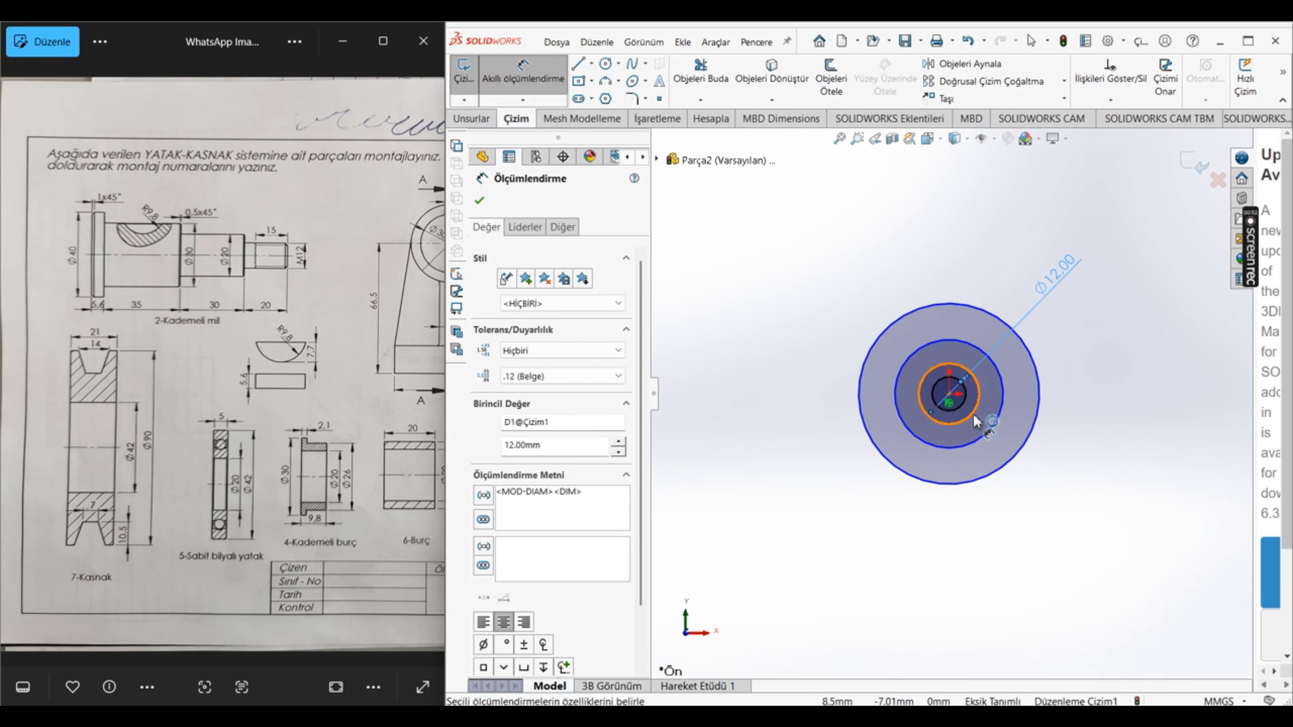
Step: Dimension the second and third circles outward from the centre with diameters of 20 mm and 30 mm
left_click(973, 440)
left_click(1089, 328)
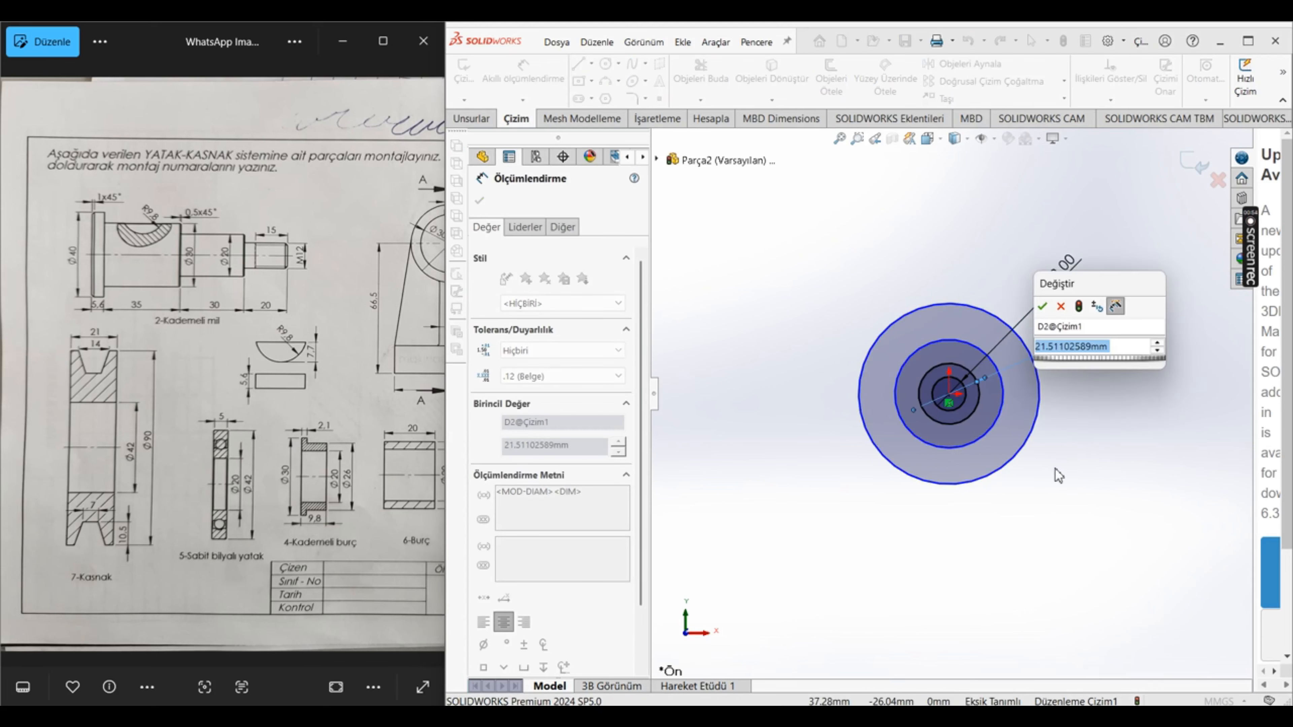
type("20")
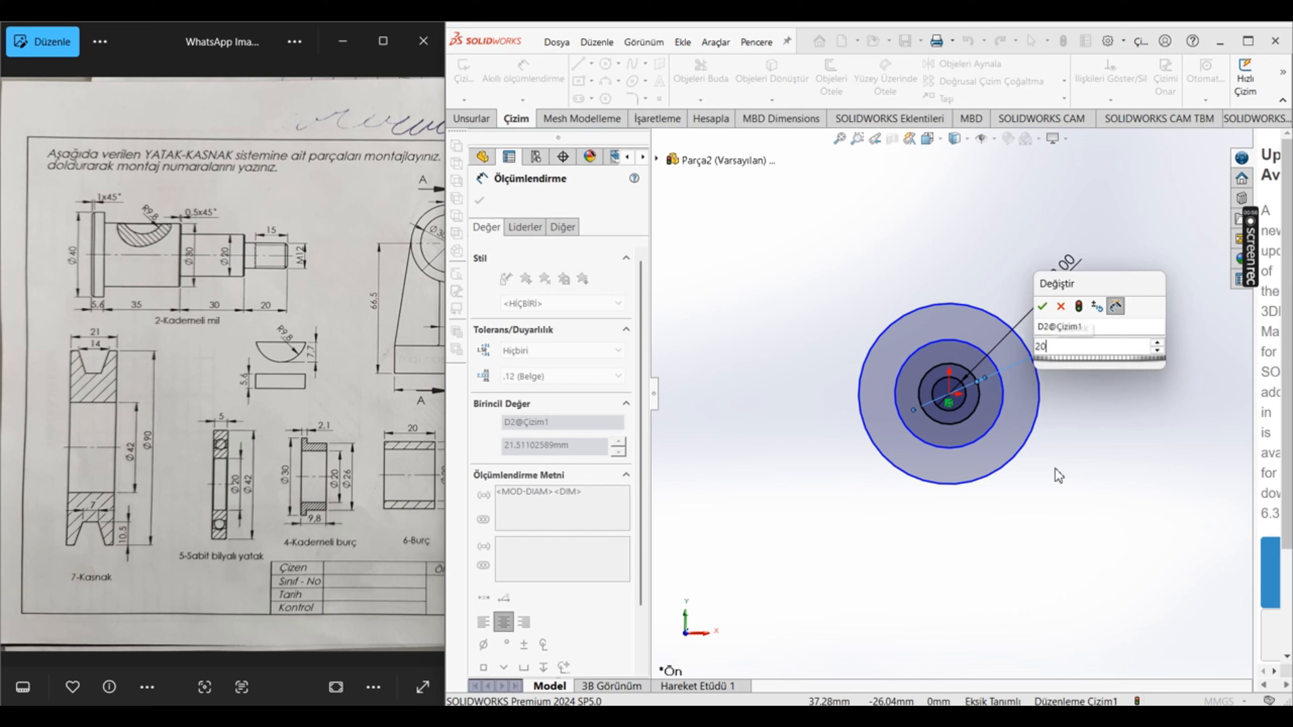
key("Return")
left_click(997, 418)
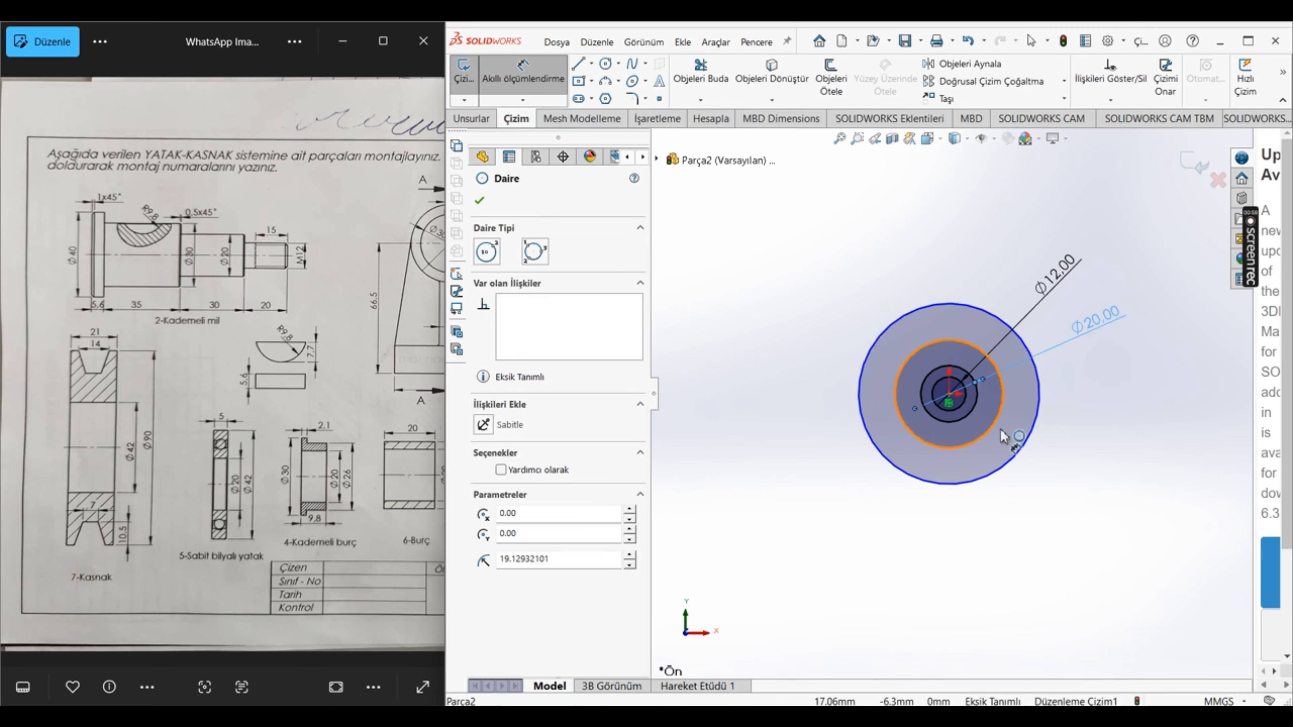
left_click(1141, 465)
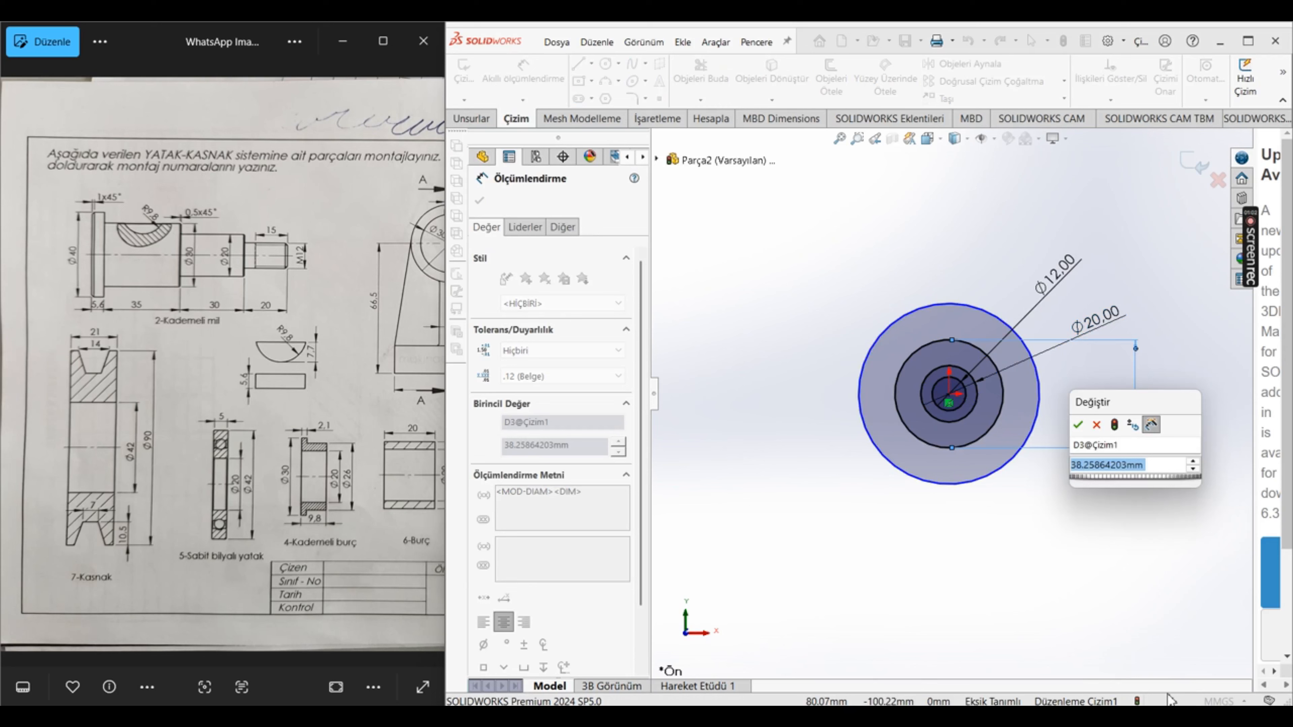
type("30")
key("Return")
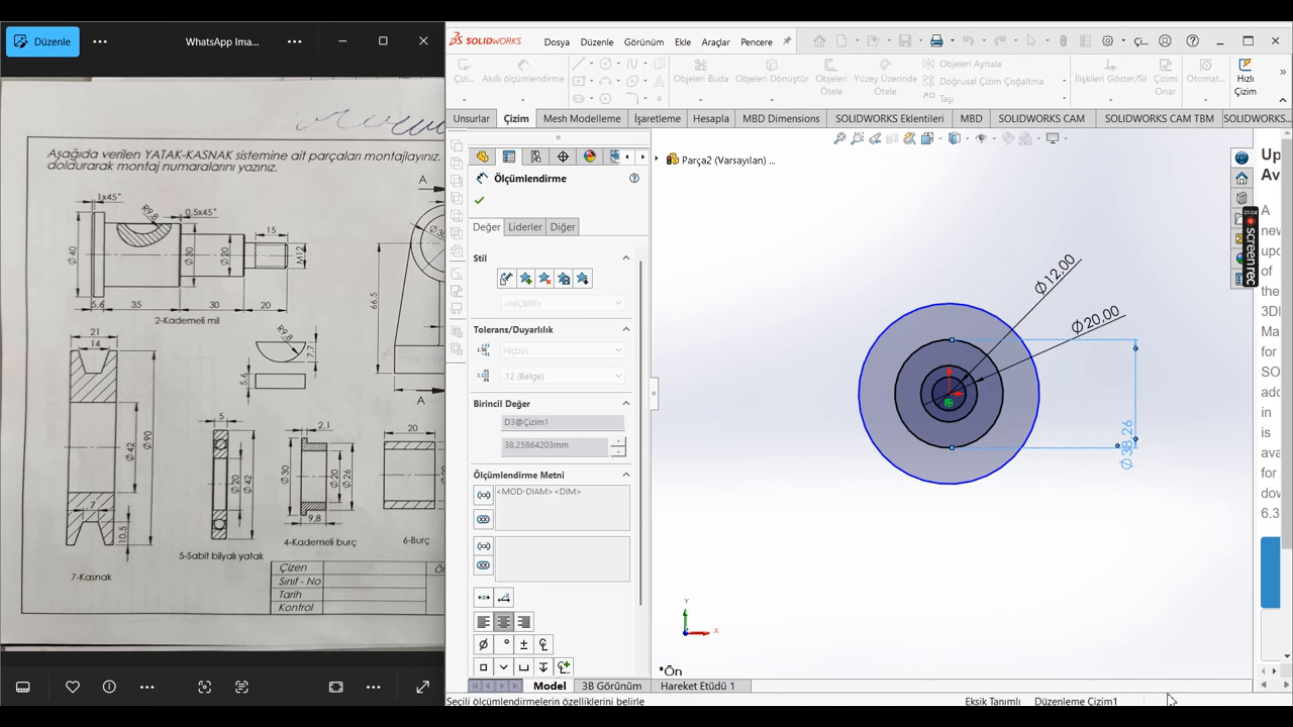
Step: Dimension the outermost circle with a diameter of 40 mm and finish dimensioning
left_click(861, 397)
left_click(1065, 528)
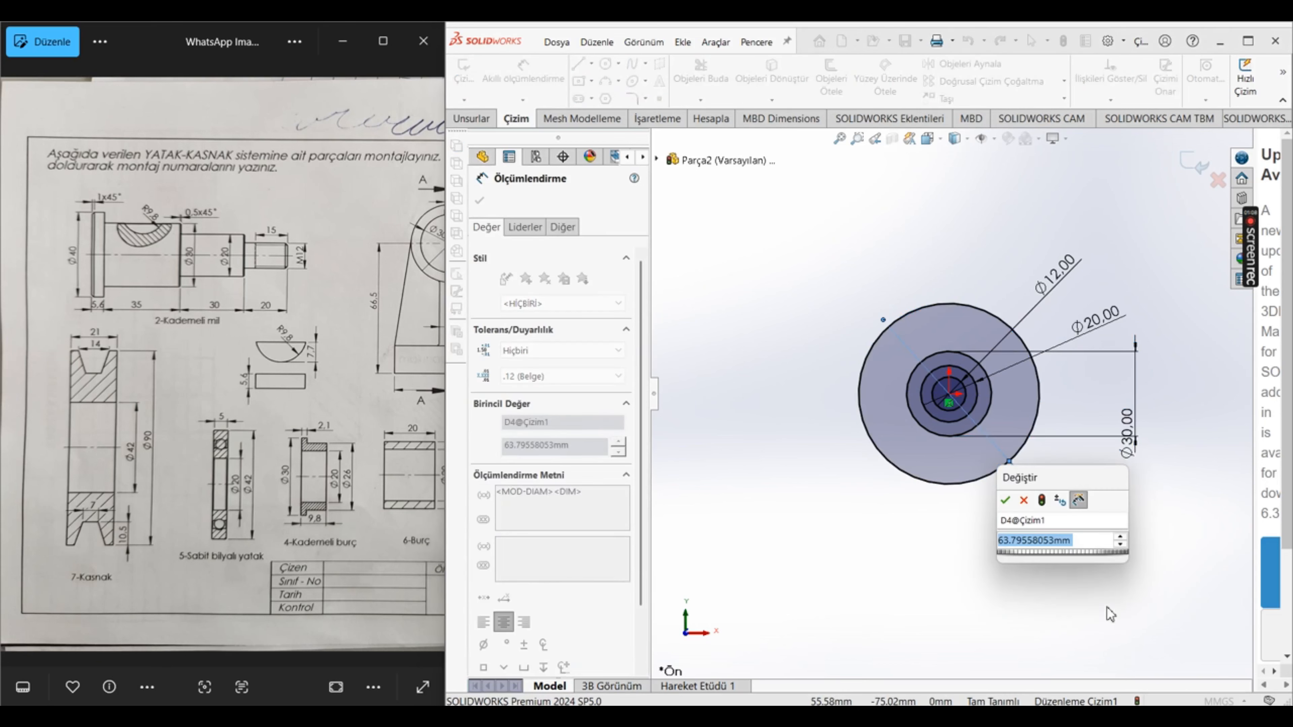
type("40")
key("Return")
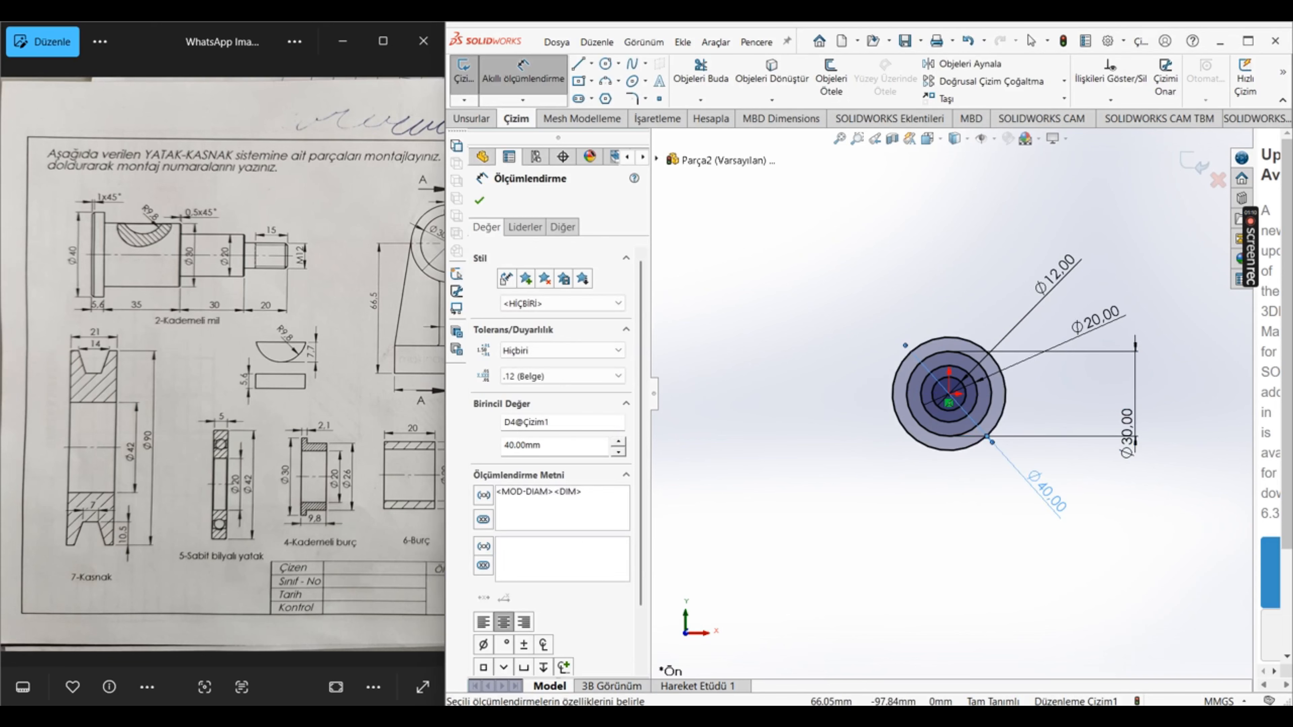
left_click(479, 200)
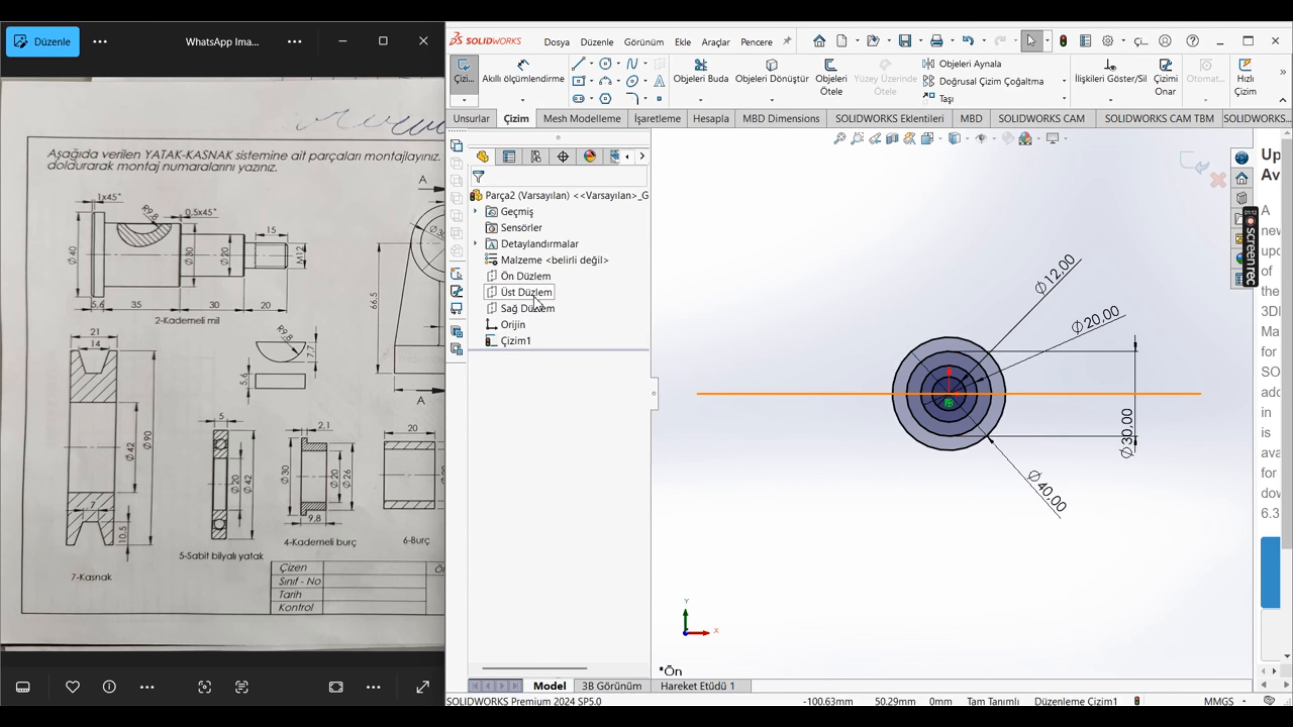
Step: Extrude the full 40 mm circle of the sketch as a solid disc with a blind depth of 10 mm
left_click(471, 118)
left_click(496, 80)
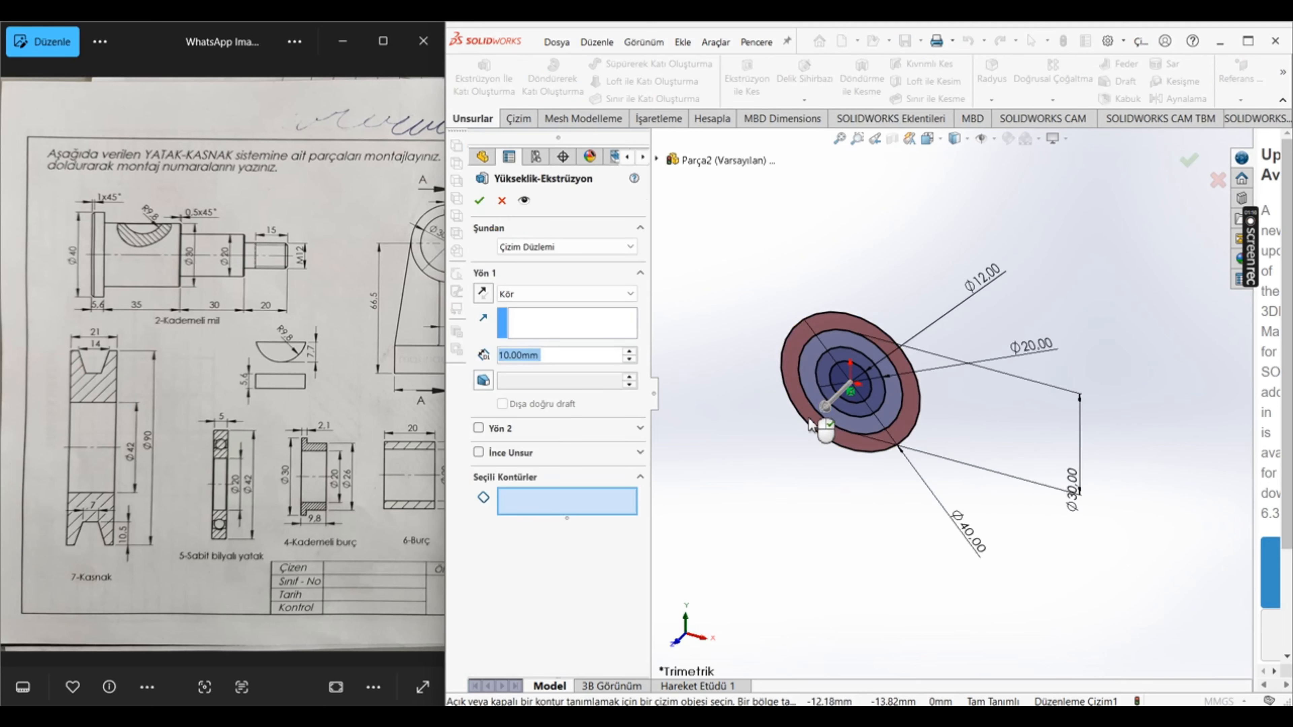
left_click(811, 424)
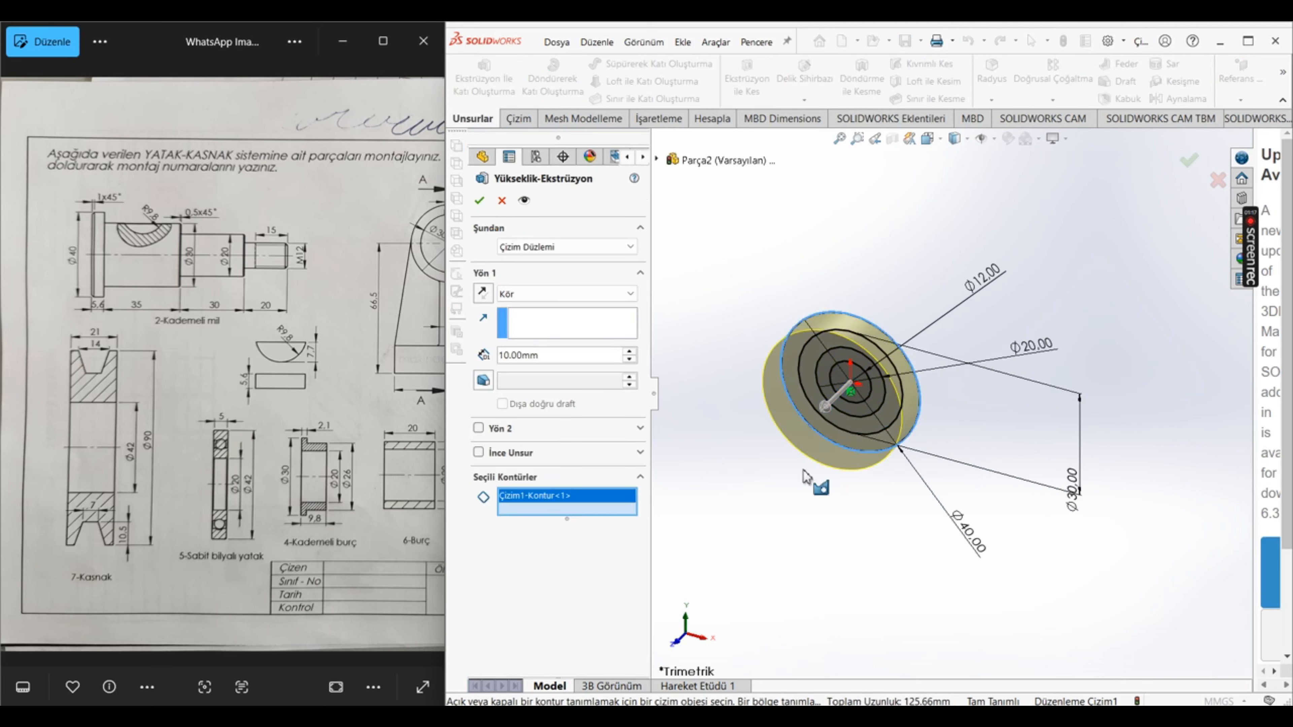
right_click(784, 569)
left_click(754, 390)
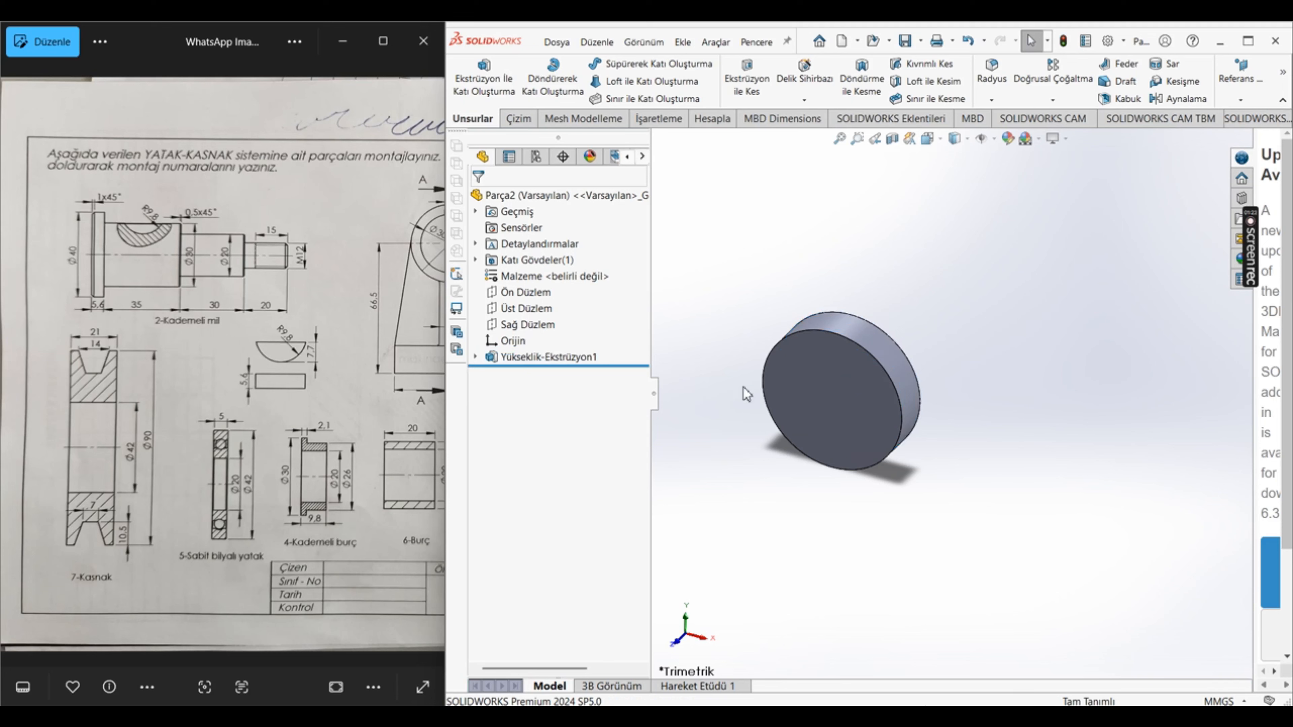
Step: Show the circle sketch (Çizim1) of the first extrusion so its contours can be reused
left_click(475, 357)
left_click(528, 385)
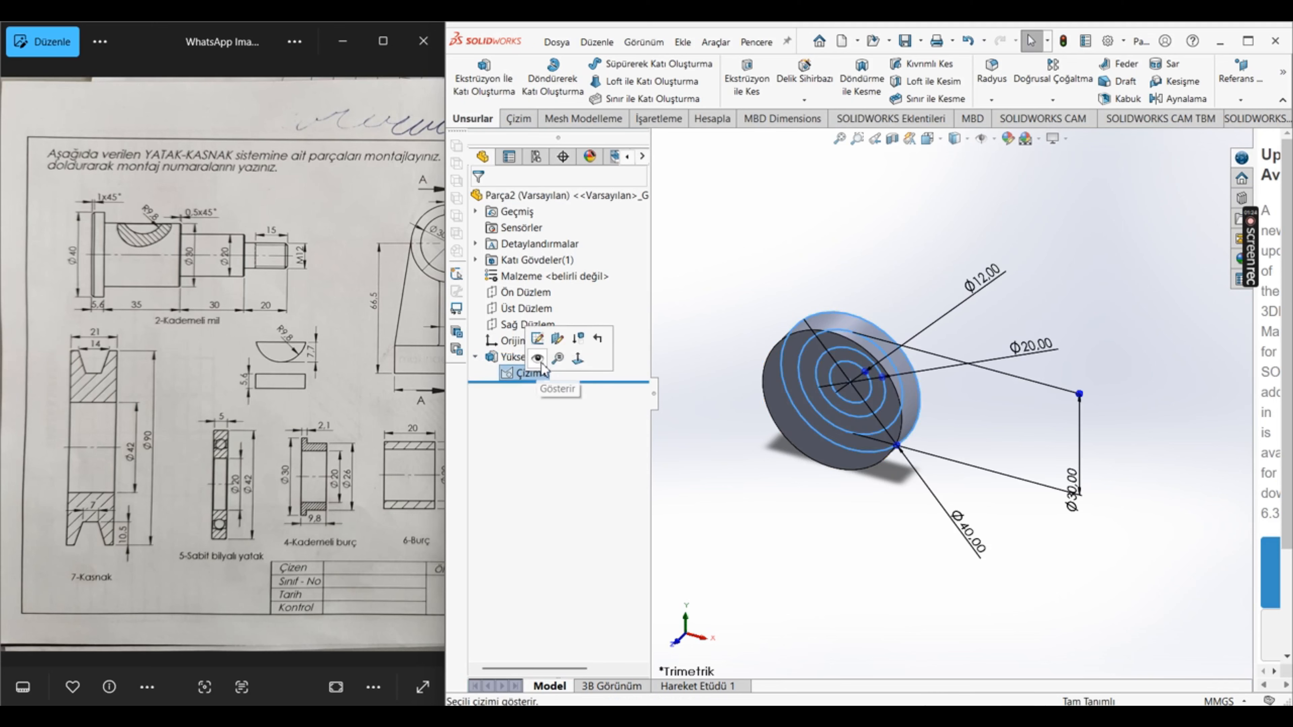
left_click(747, 517)
Step: Extrude the 30 mm circle from the sketch plane to a blind depth of 5.6+35 mm, merged with the disc
left_click(481, 79)
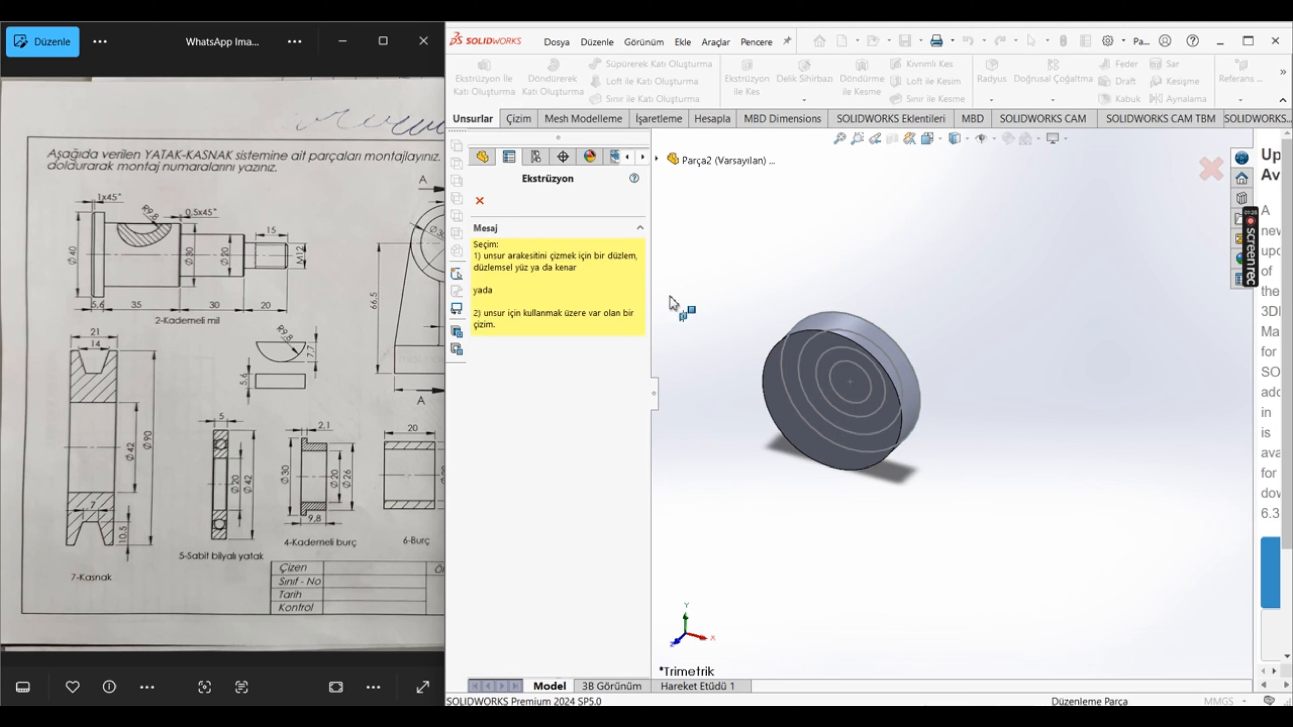
left_click(801, 405)
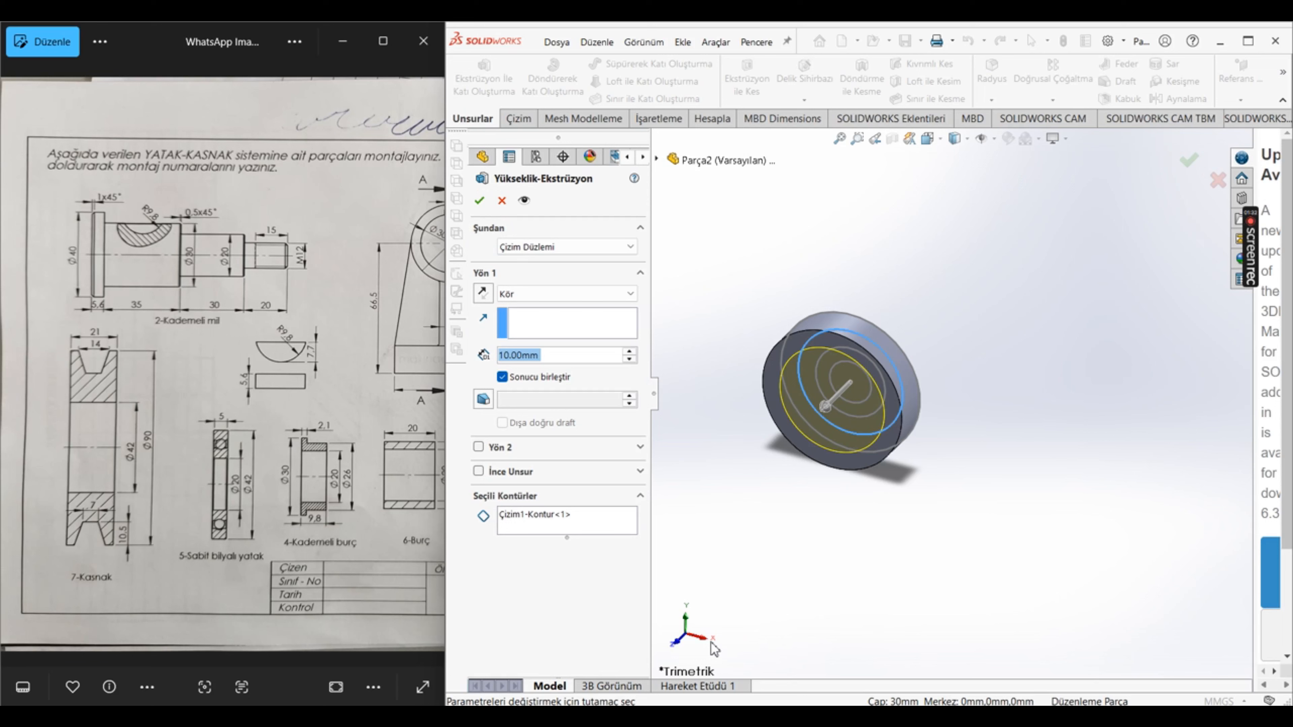
type("5,6+")
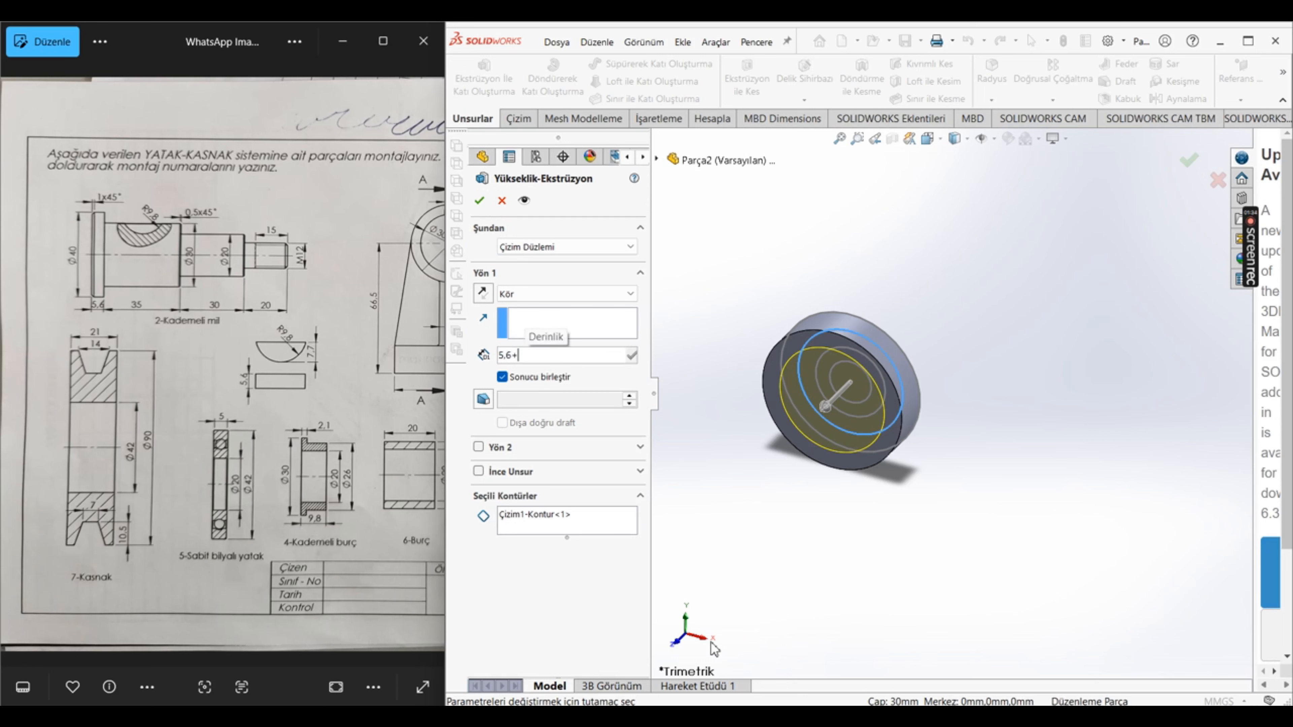
type("35")
key("Return")
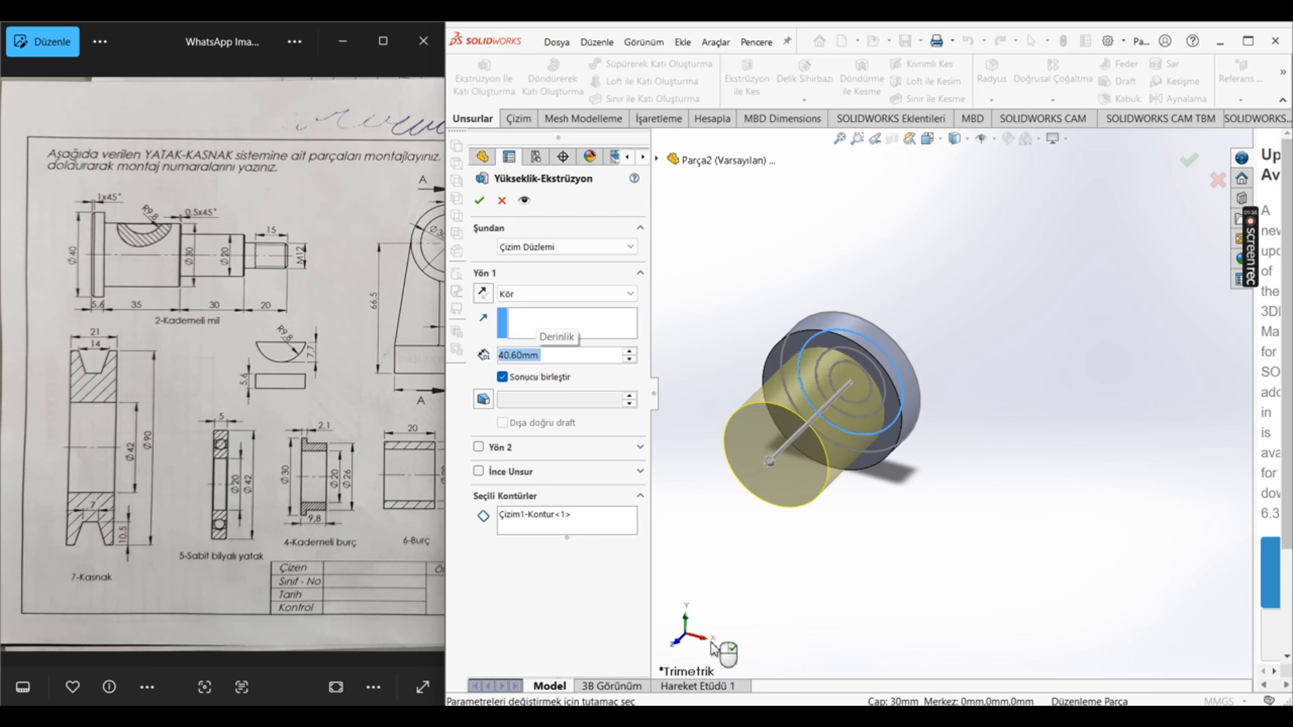
left_click(480, 201)
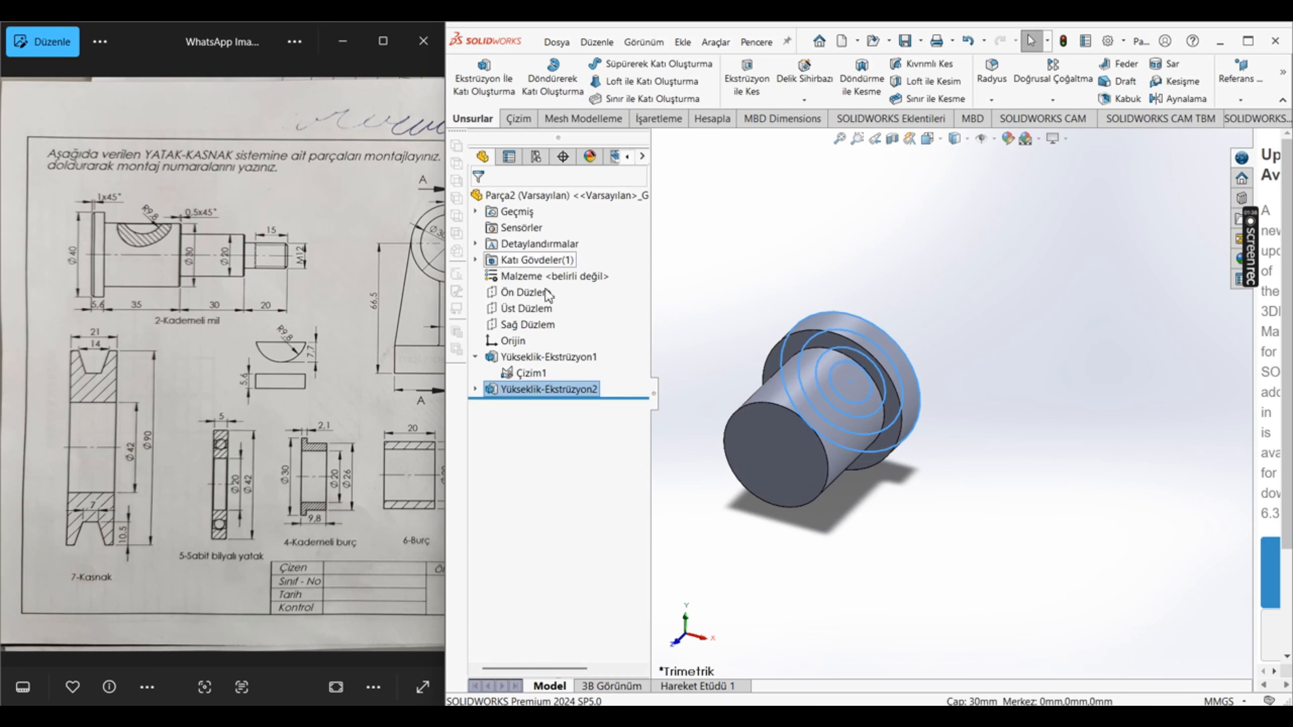
Step: Extrude the 20 mm circle from the sketch plane to a blind depth of 5.6+35+30 mm, merged with the shaft
left_click(484, 77)
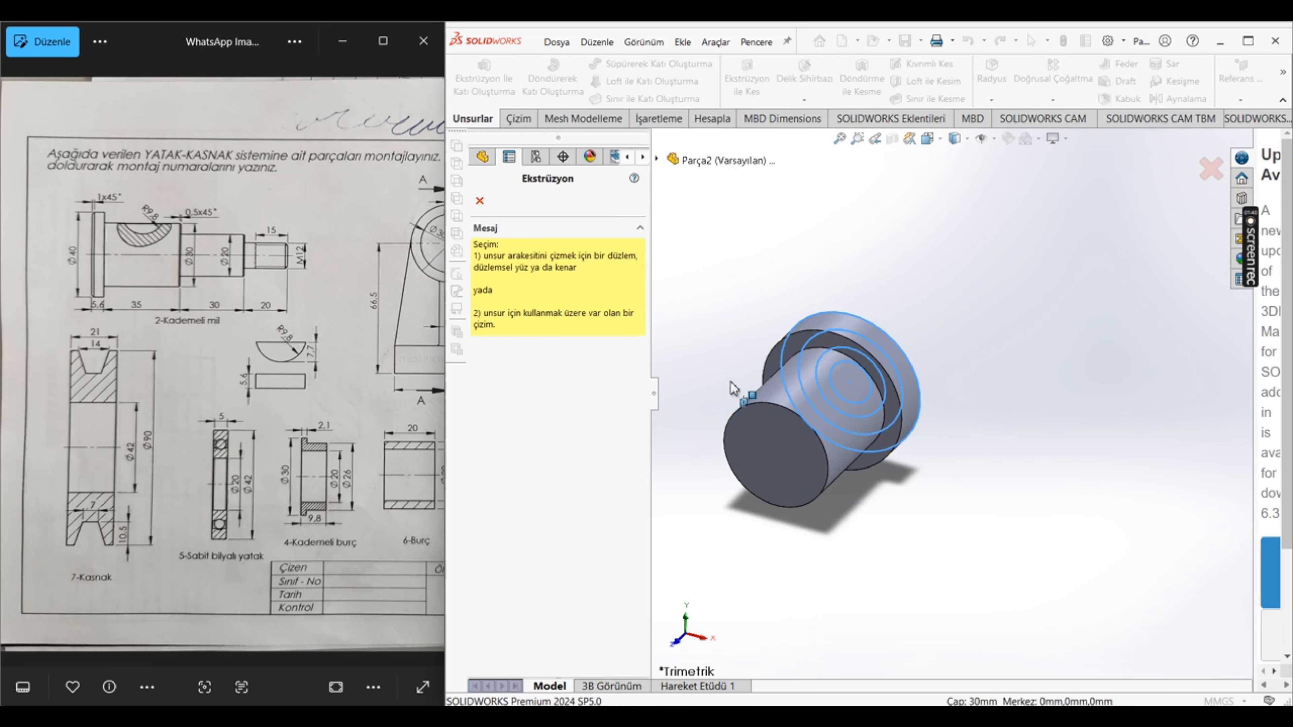
left_click(751, 476)
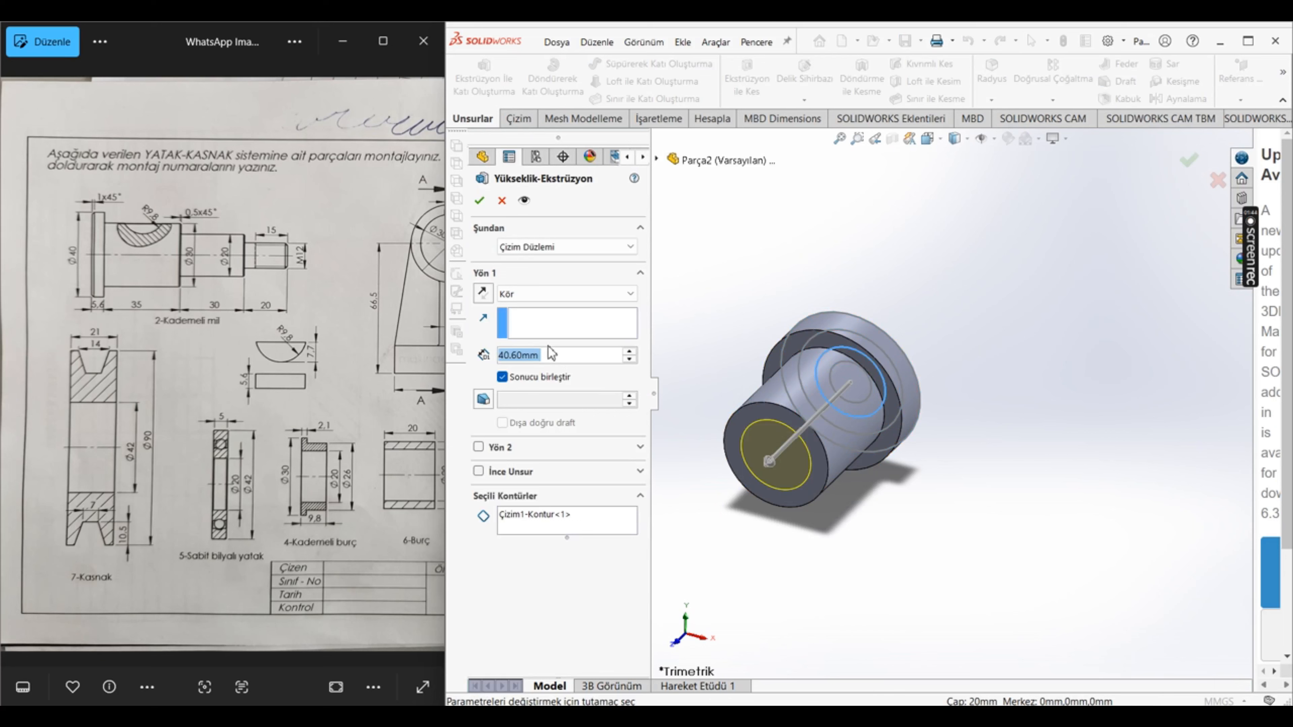
type("5,6+")
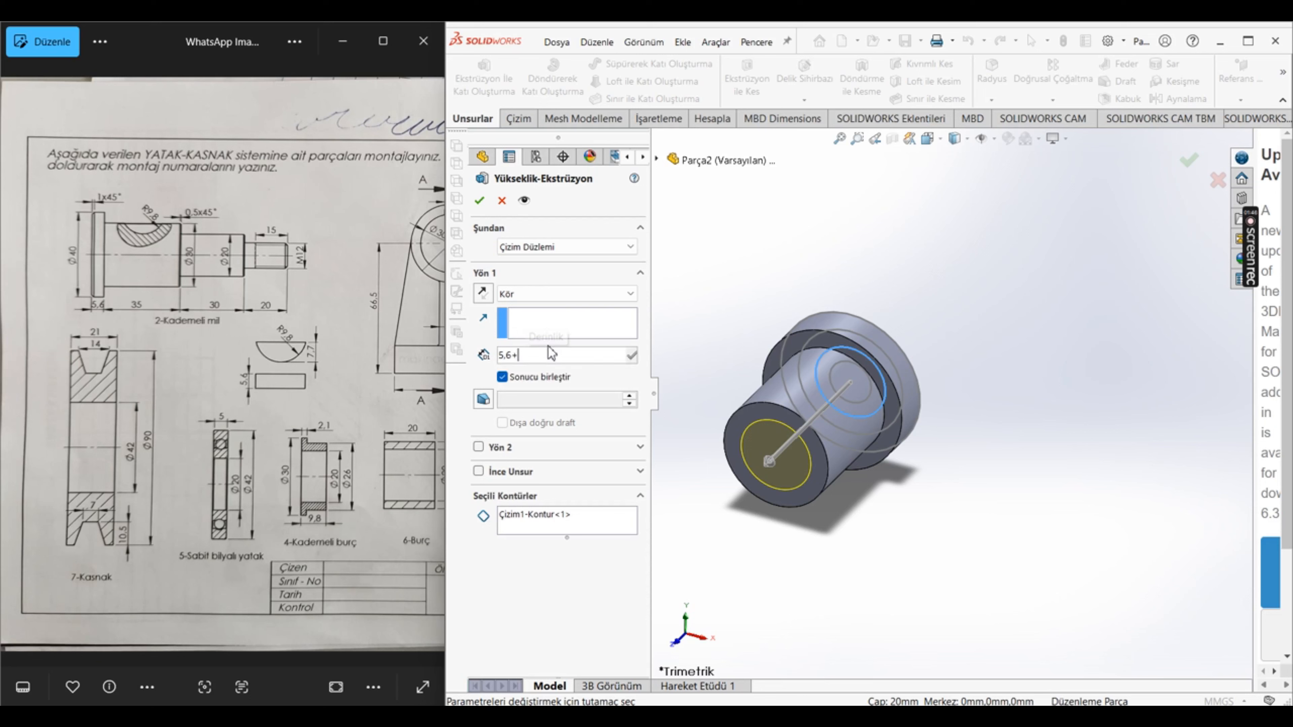
type("35+30")
key("Return")
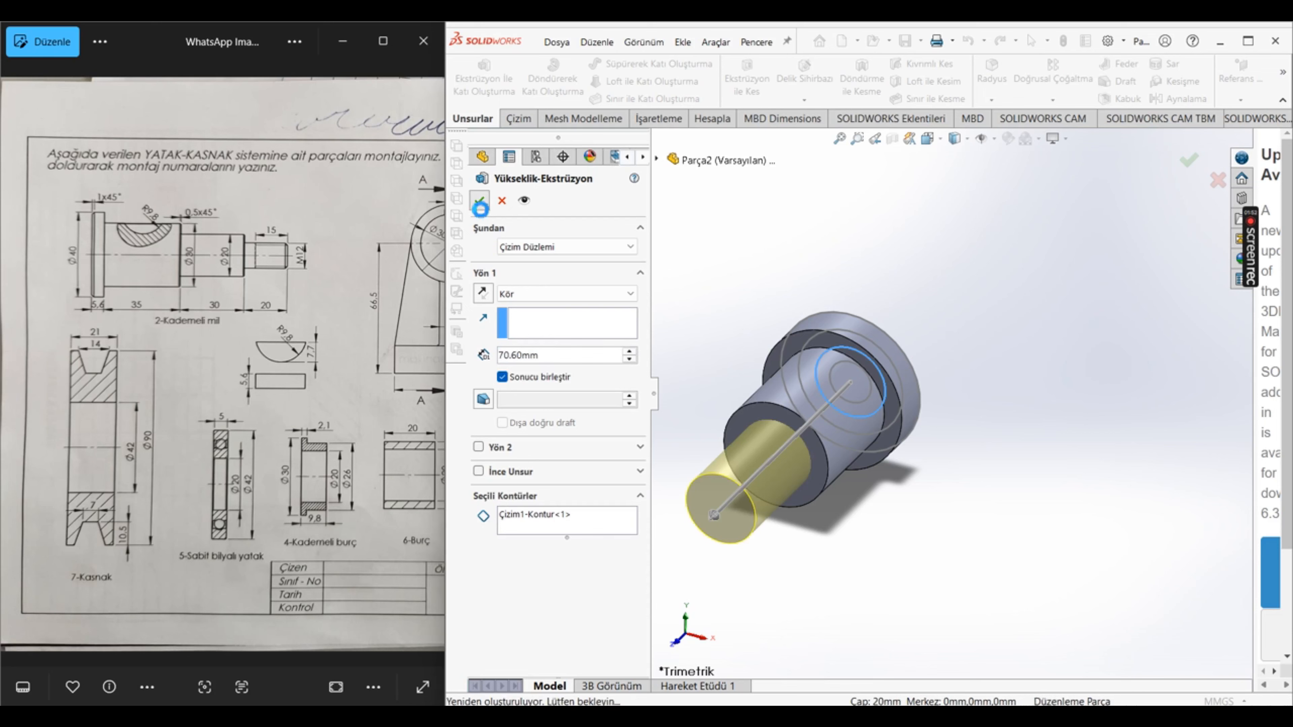
left_click(479, 200)
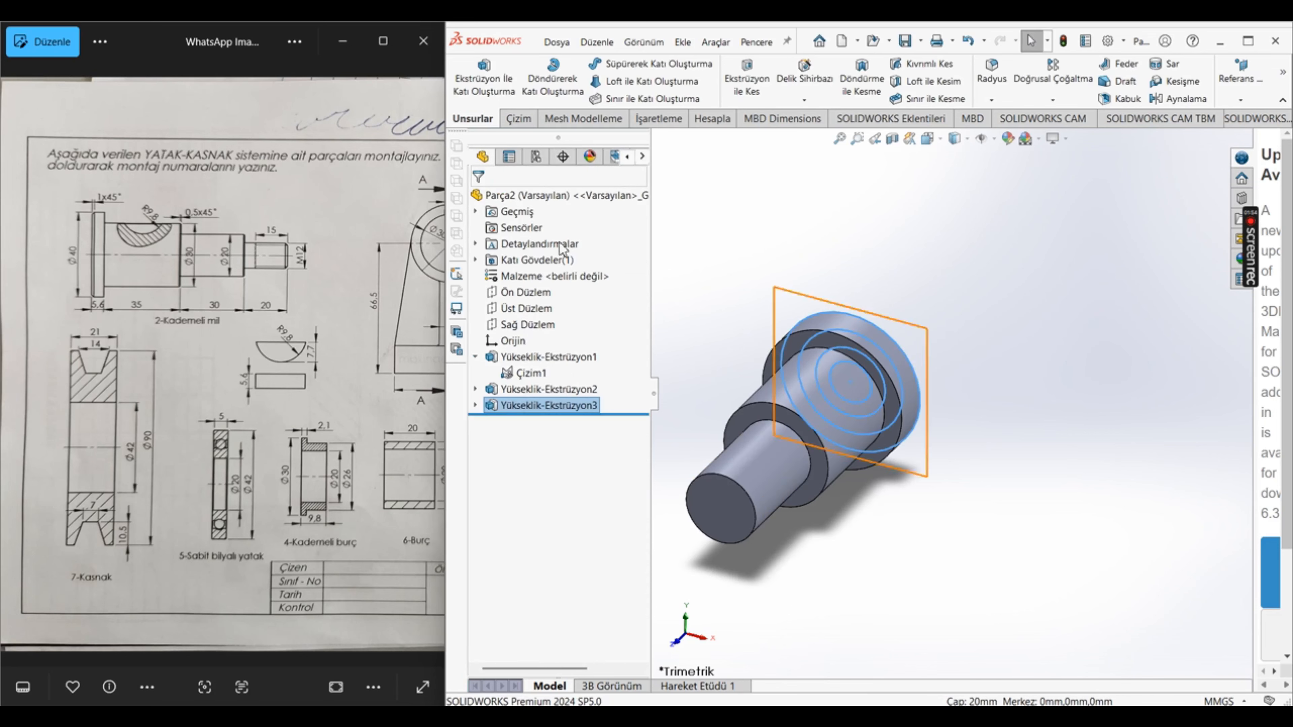
Step: Extrude the 12 mm circle to a blind depth of 70.60+20 mm, merged with the shaft, and hide the circle sketch
left_click(484, 76)
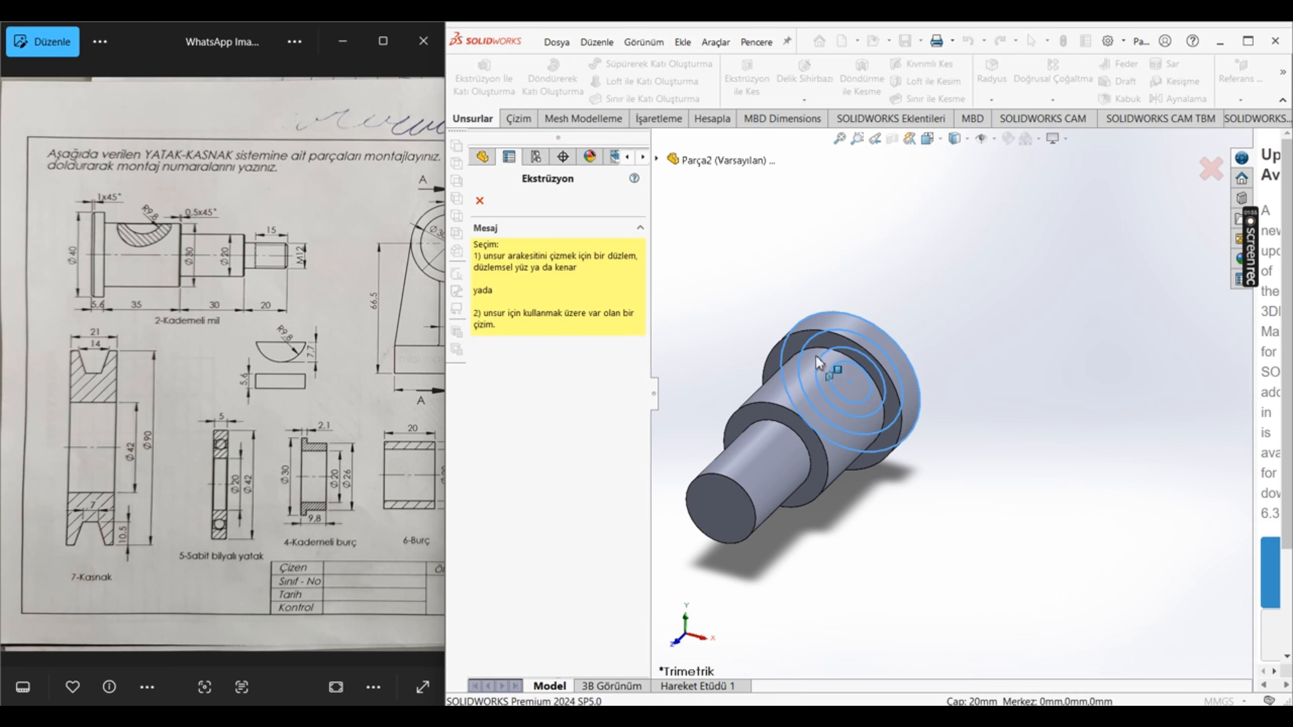
left_click(855, 373)
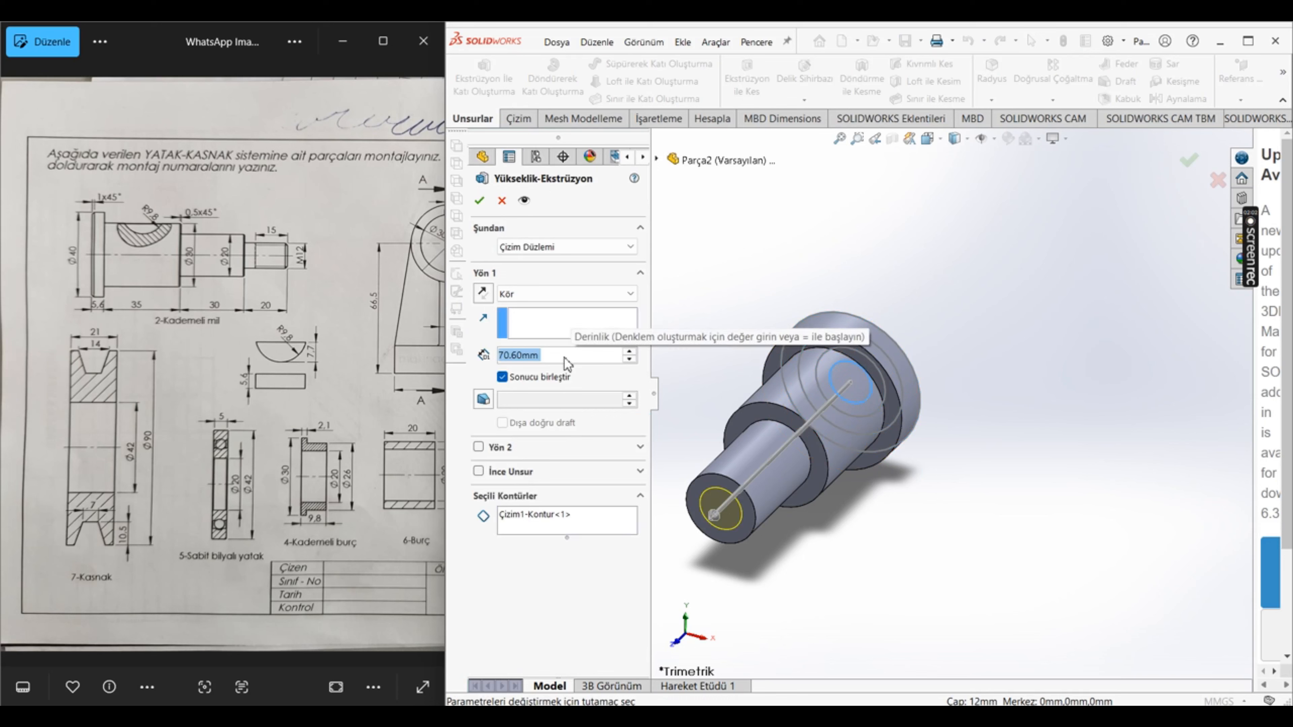
left_click(566, 357)
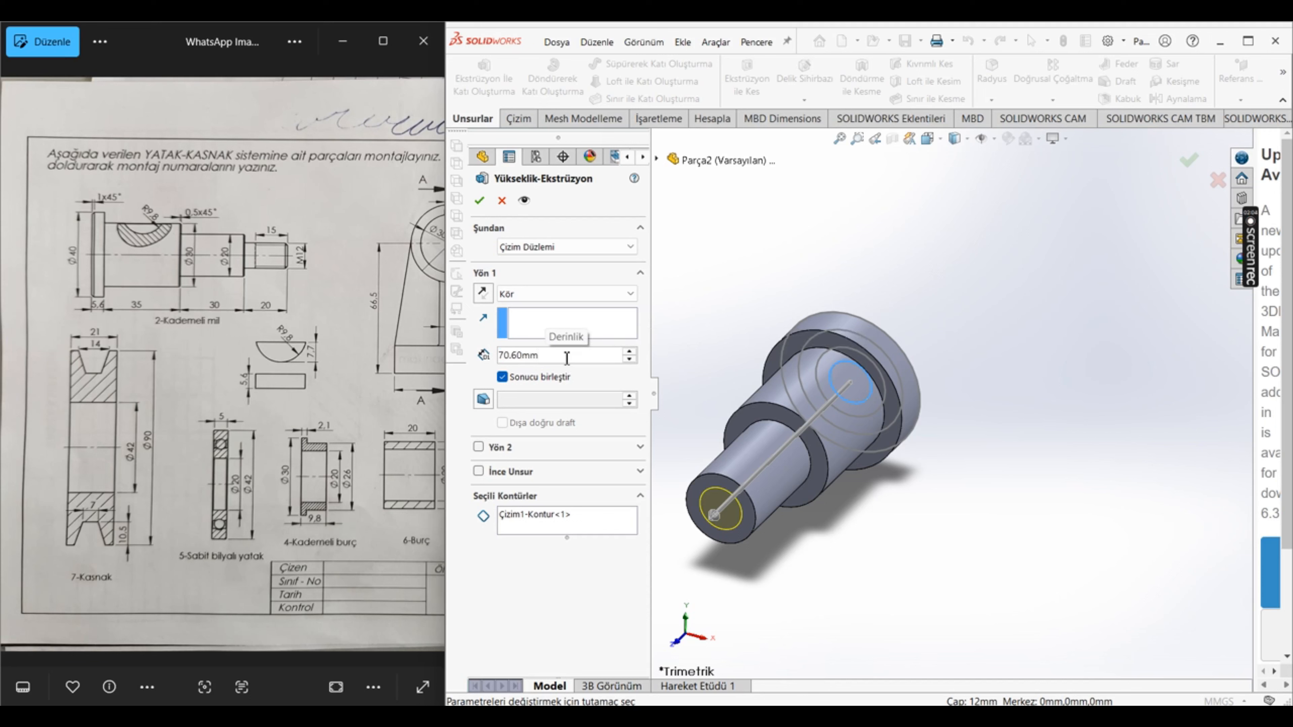
type("+20")
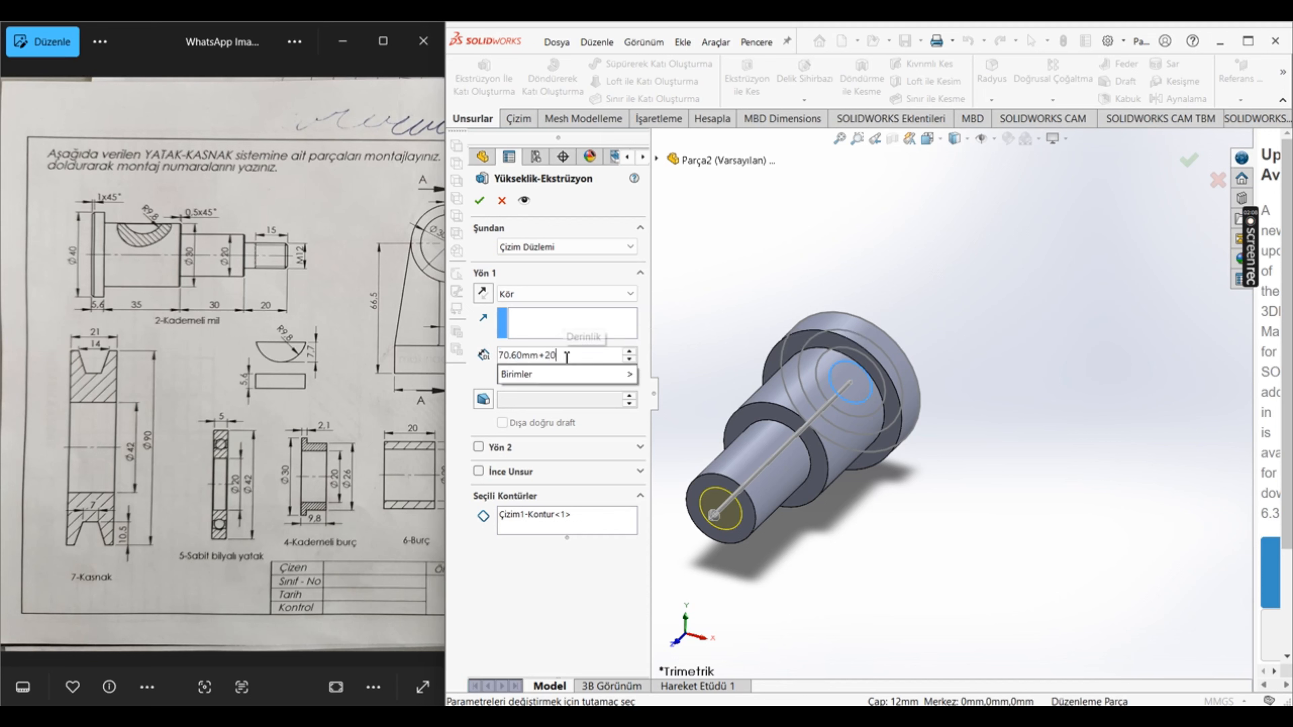
key("Return")
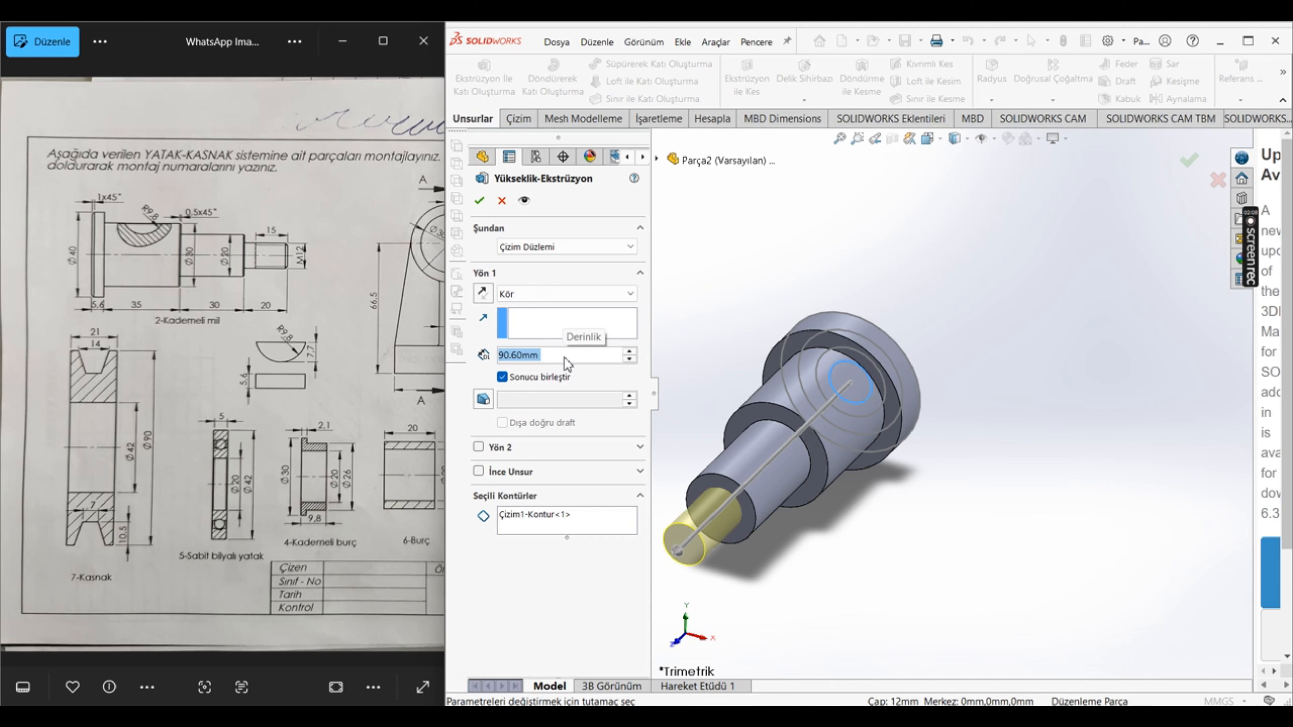
left_click(479, 201)
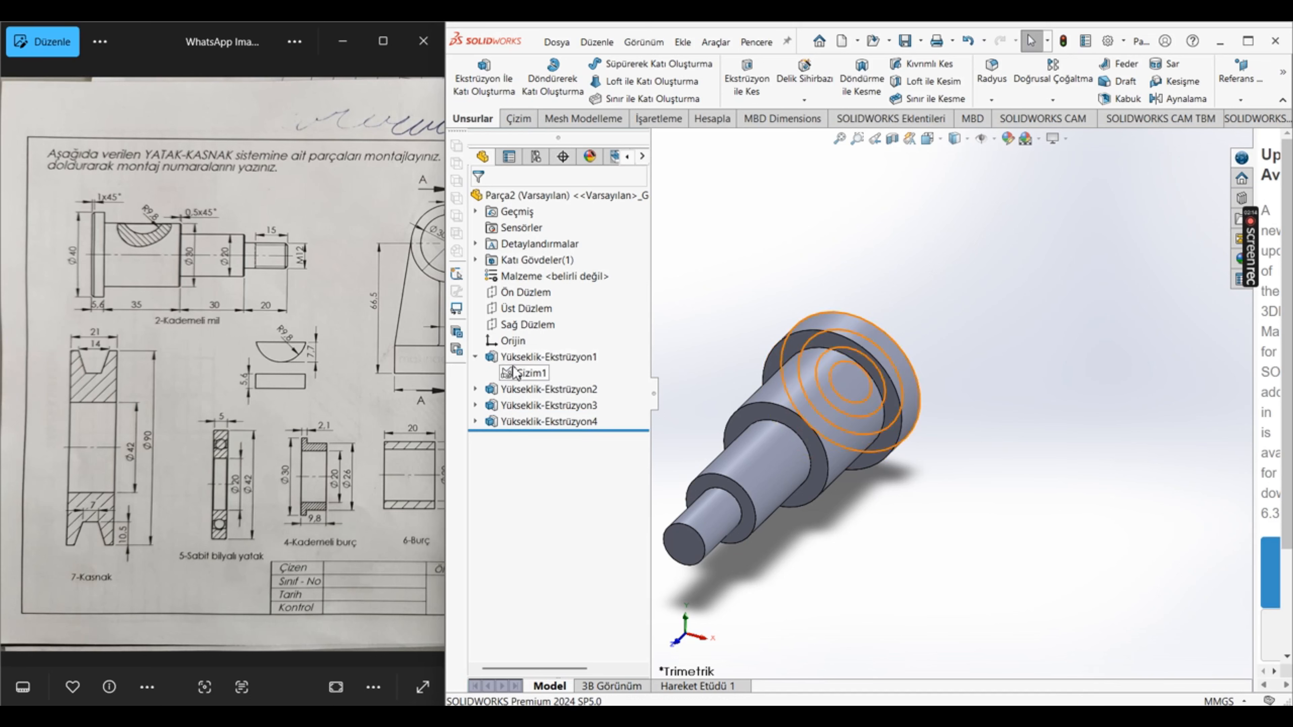
left_click(475, 356)
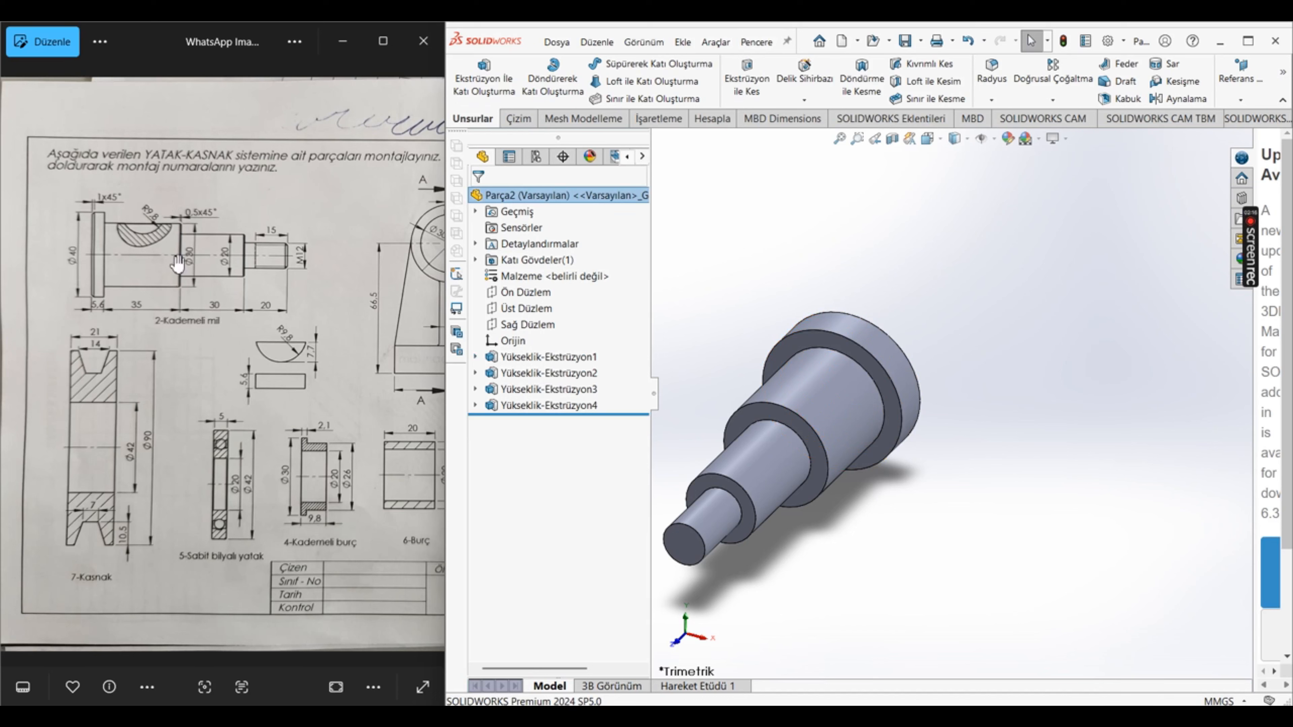
Step: Chamfer the outer edge of the 40 mm flange's end face by 1 mm at 45 degrees
left_click(993, 100)
left_click(1000, 134)
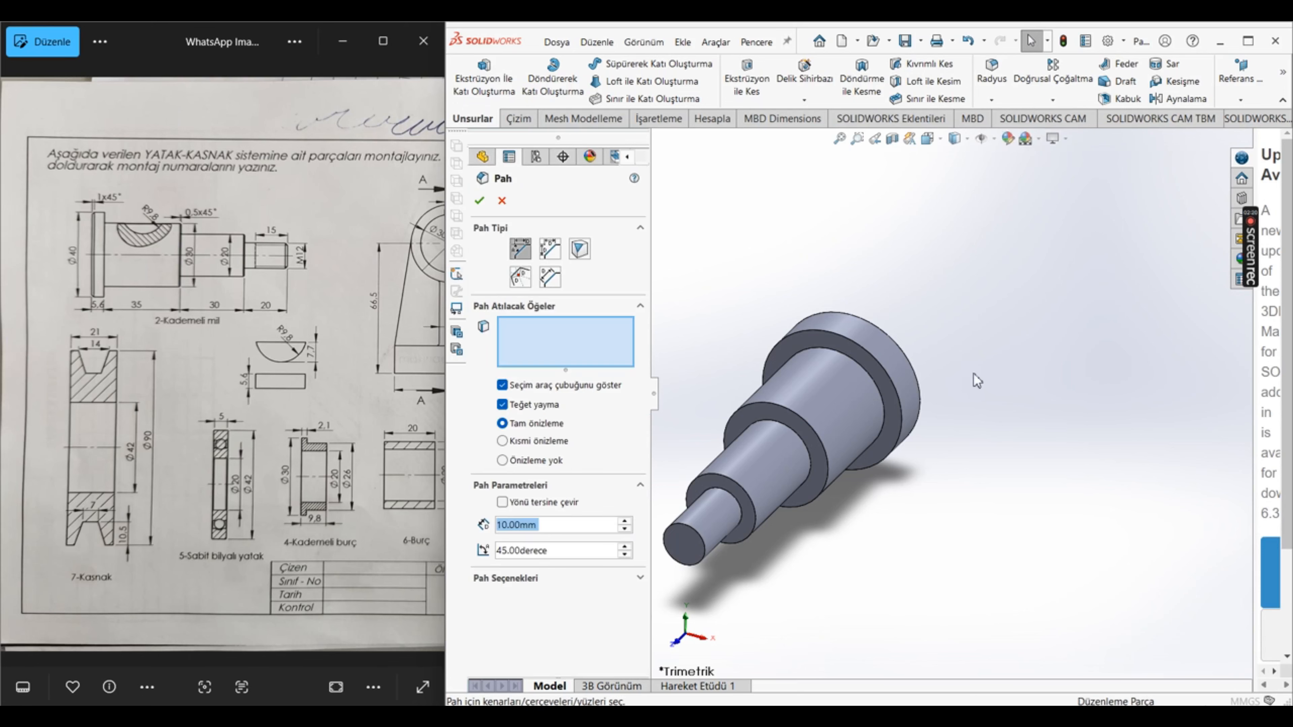
middle_click_drag(1040, 342, 855, 341)
left_click(849, 336)
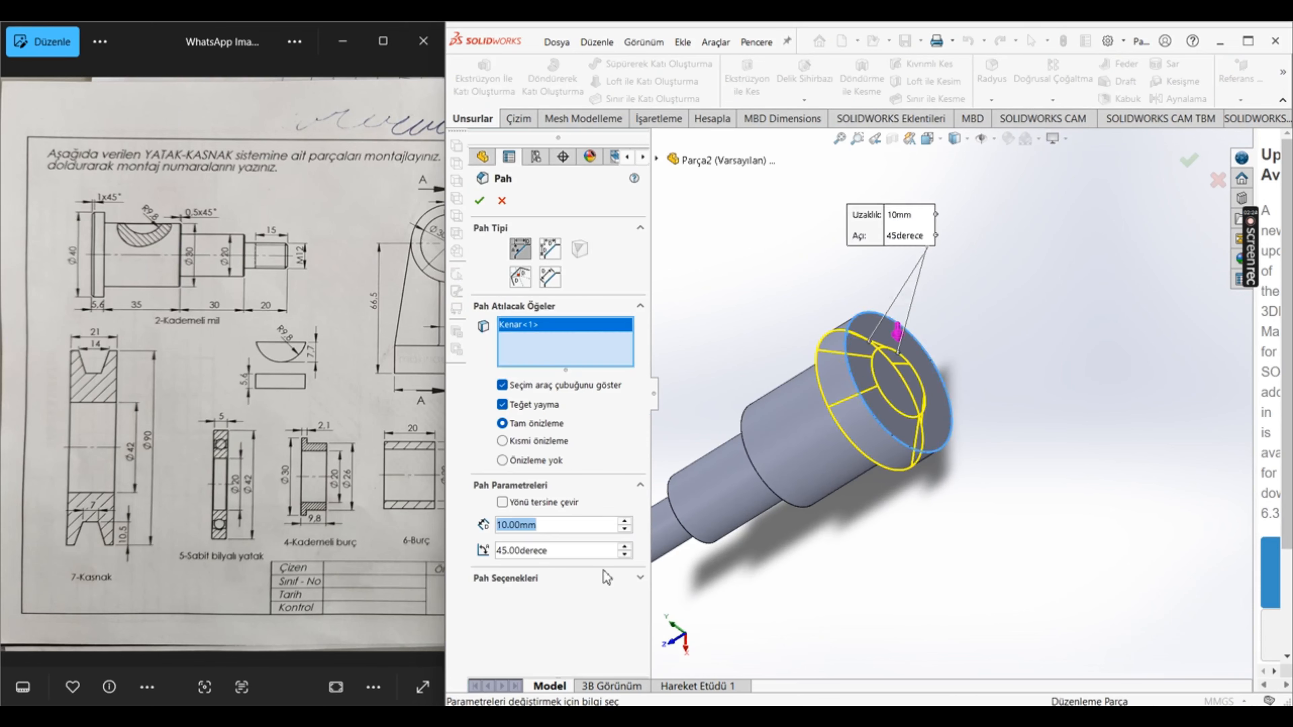
type("1")
key("Return")
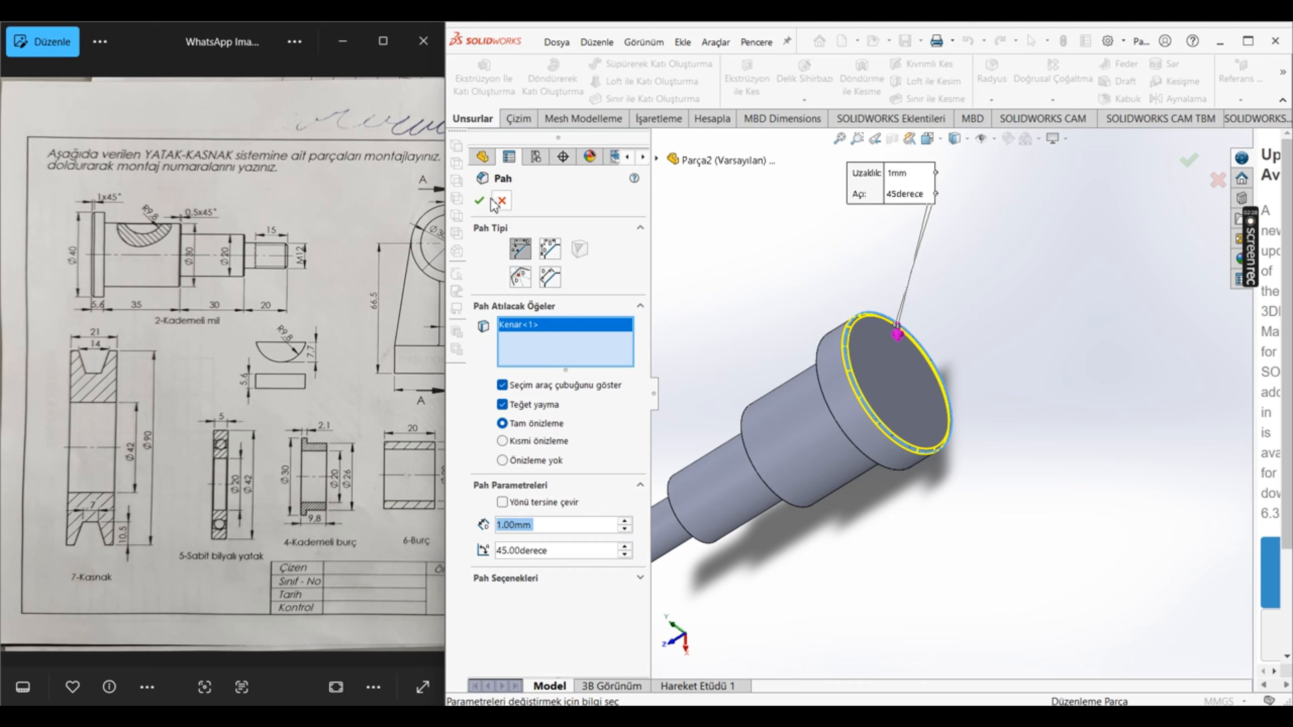
left_click(479, 201)
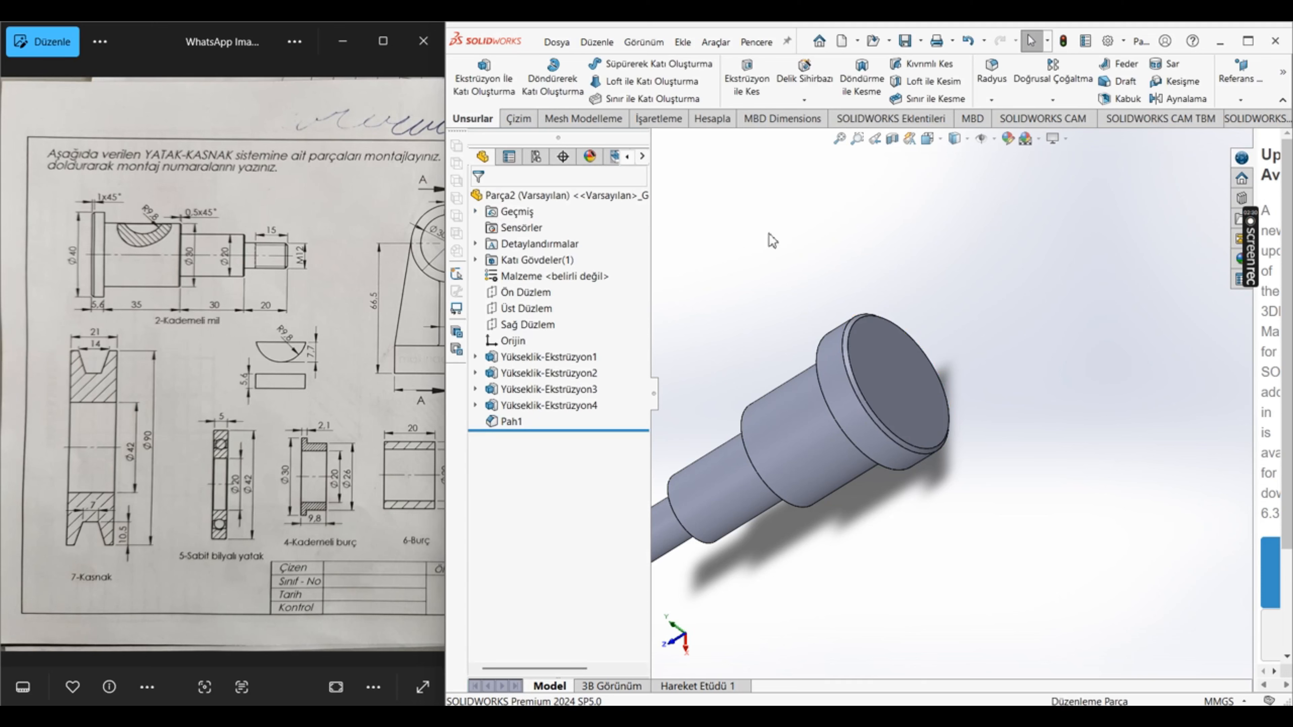
Step: Chamfer the outer edges of the 30 mm and 20 mm shaft shoulders by 0.5 mm at 45 degrees
left_click(991, 100)
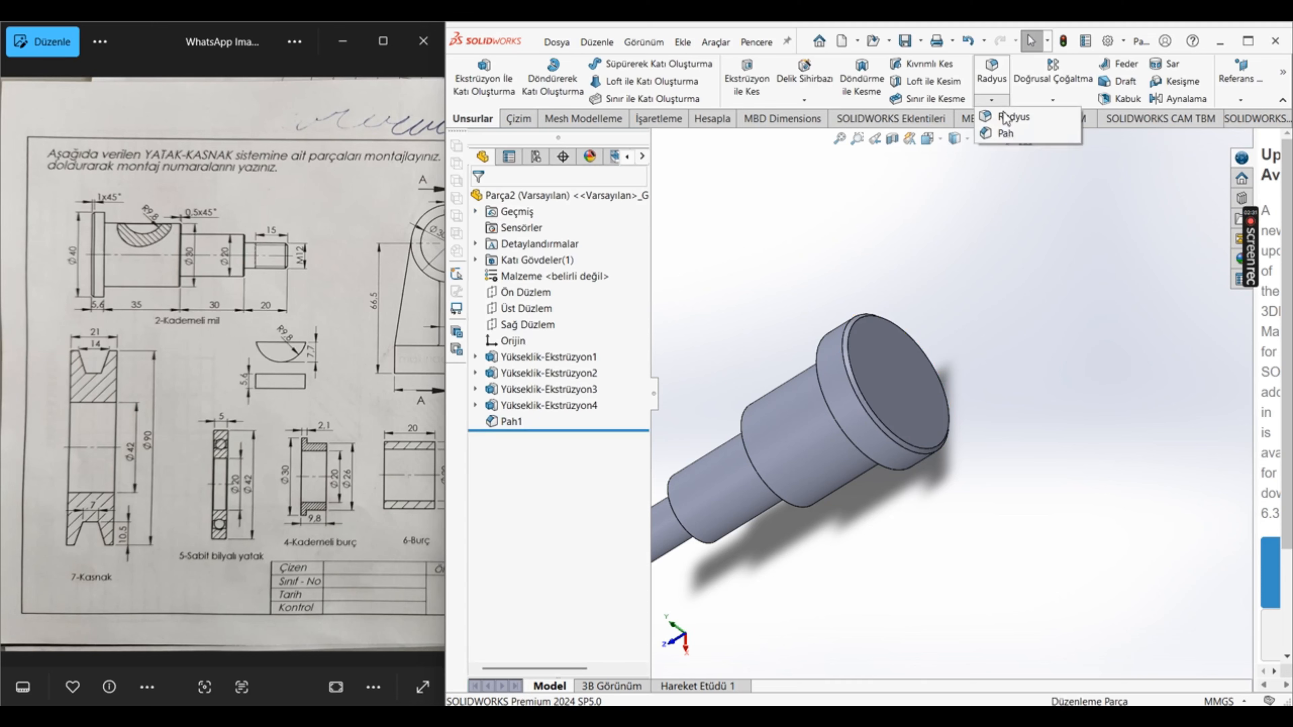
left_click(1006, 134)
middle_click_drag(790, 510, 782, 398)
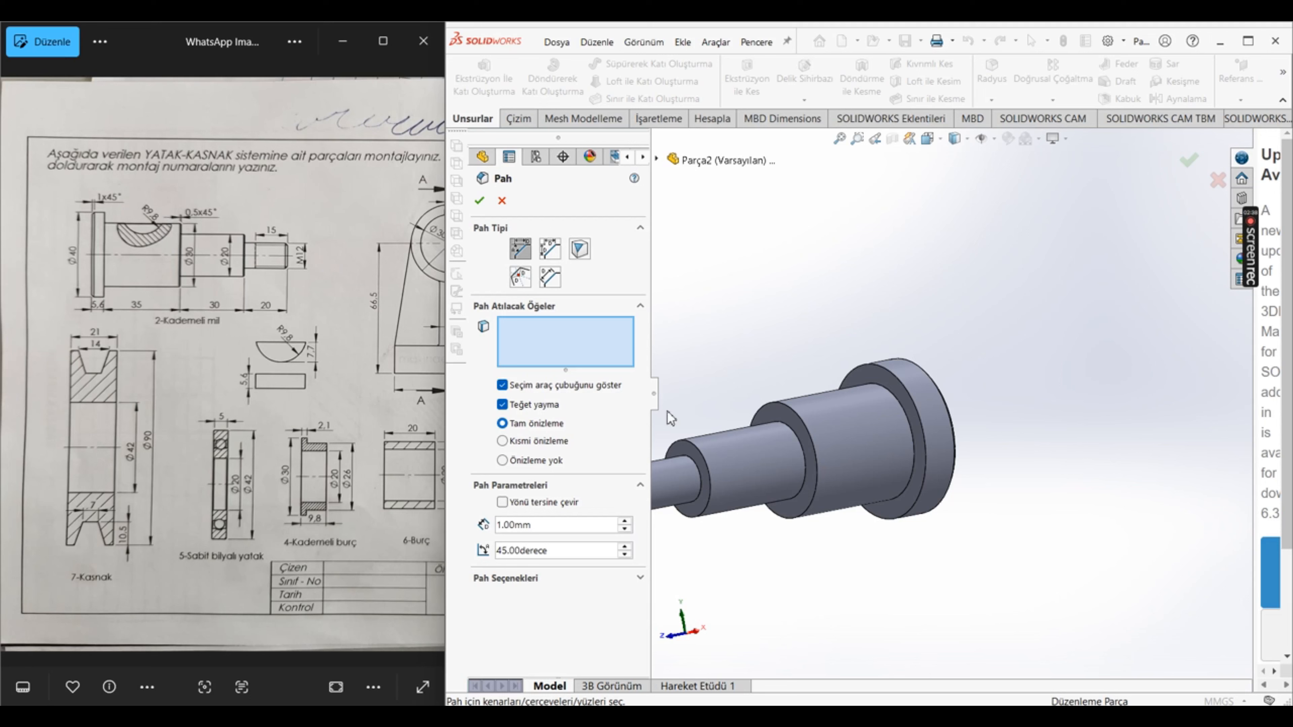
left_click(698, 453)
left_click(808, 437)
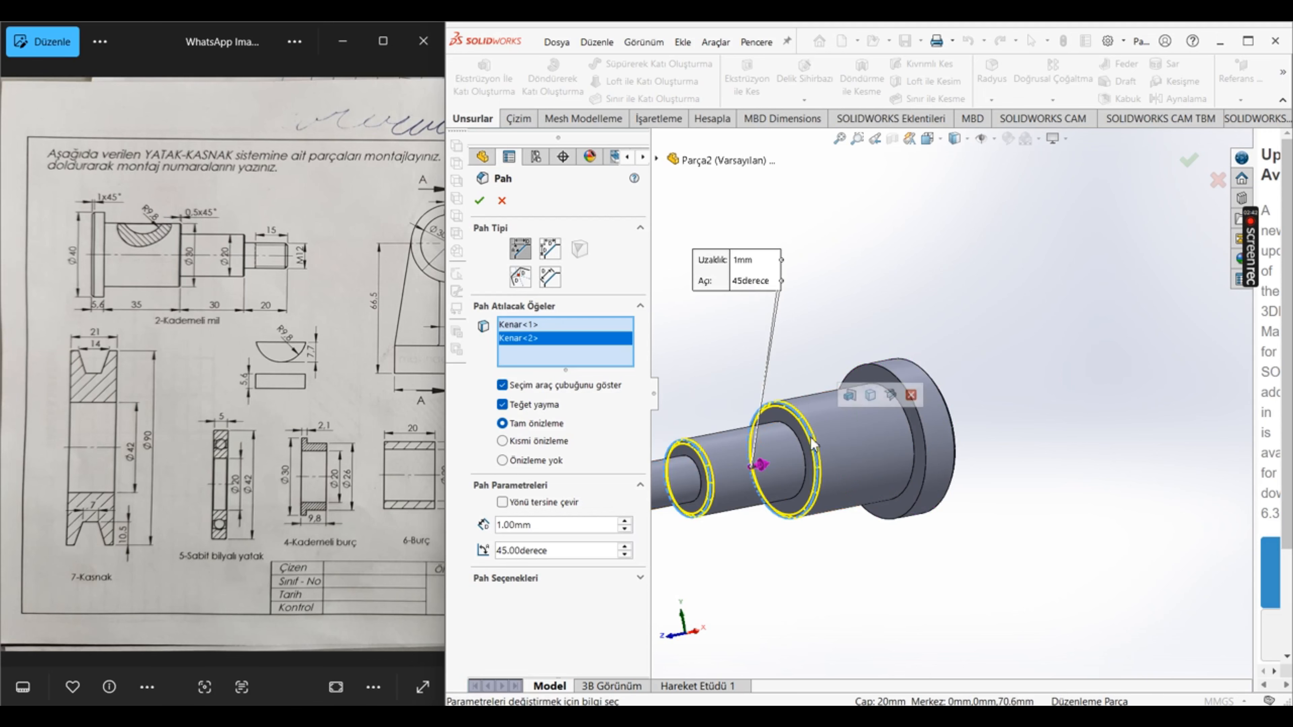
scroll(837, 505, "up", 3)
scroll(825, 440, "down", 5)
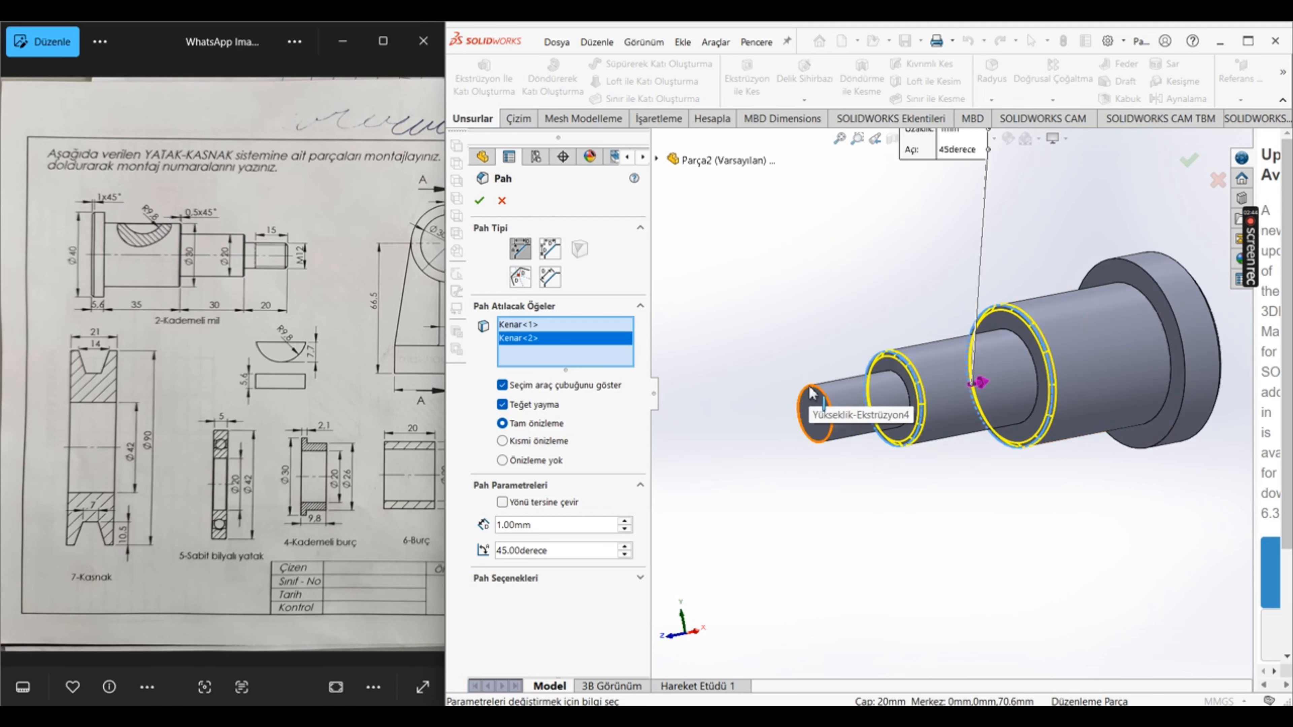
scroll(280, 279, "up", 5)
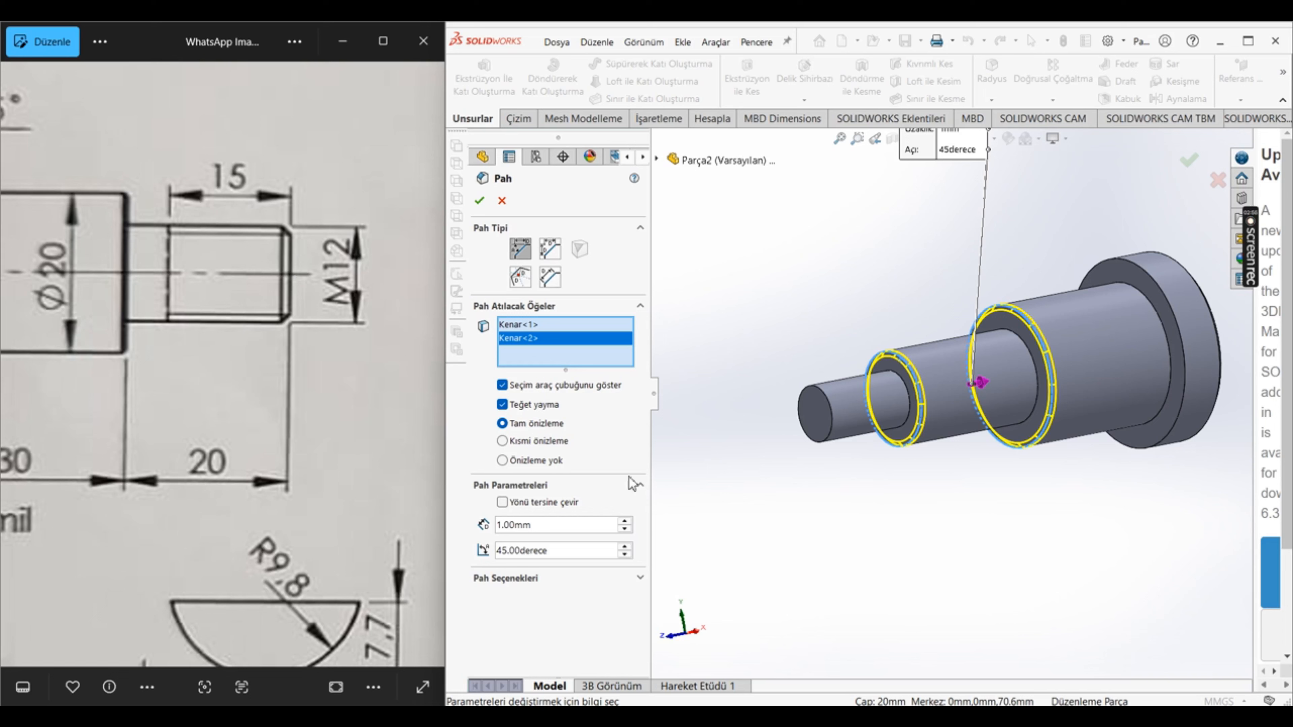
type("0.5")
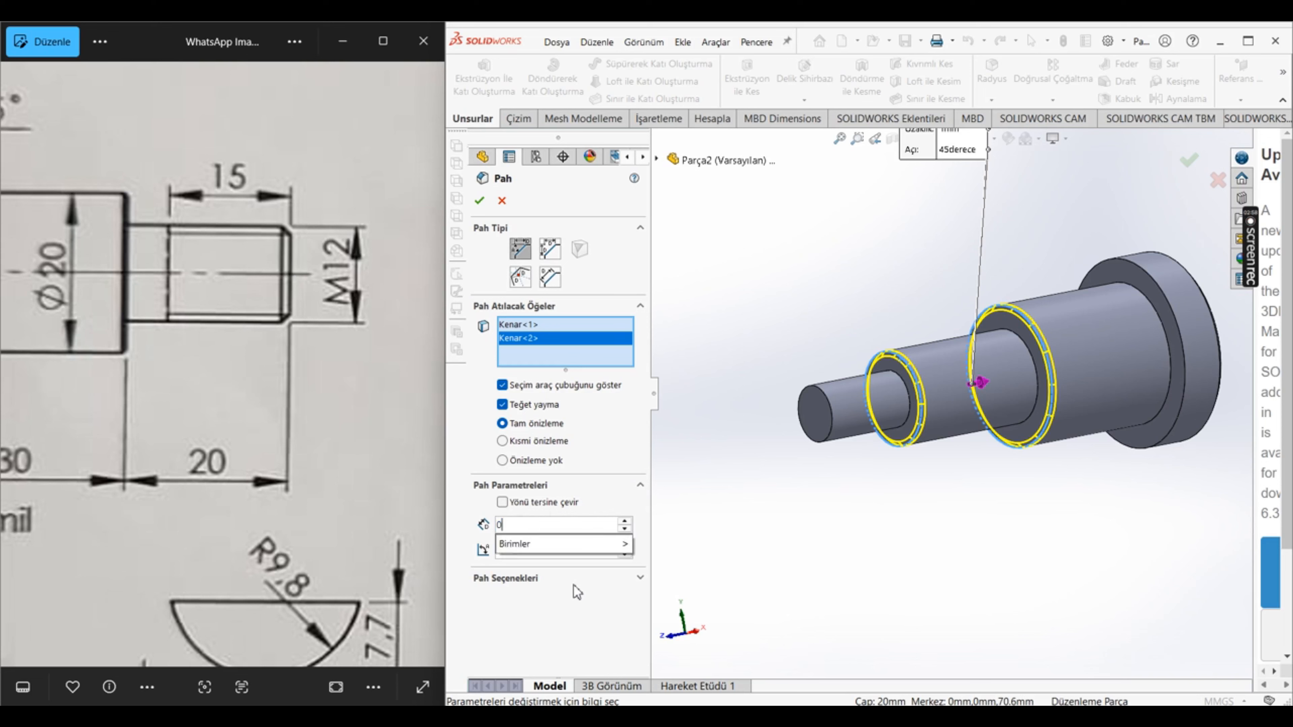
key("Return")
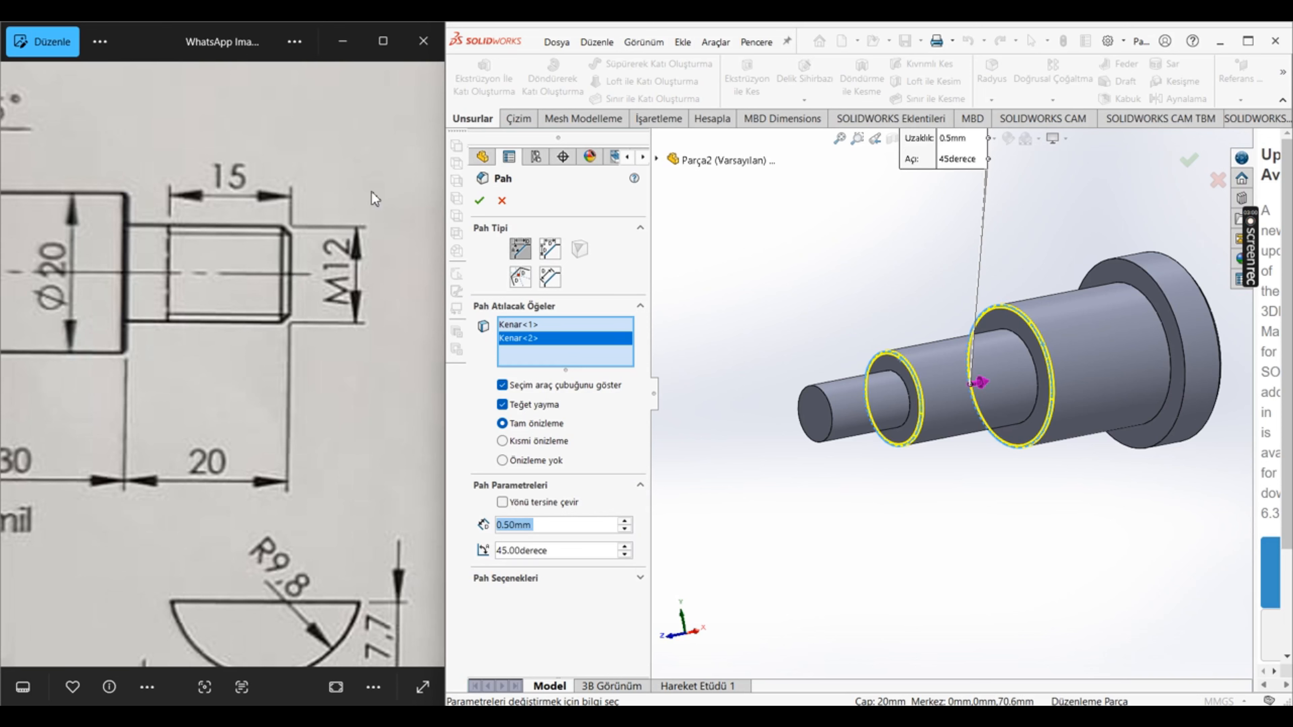
key("Return")
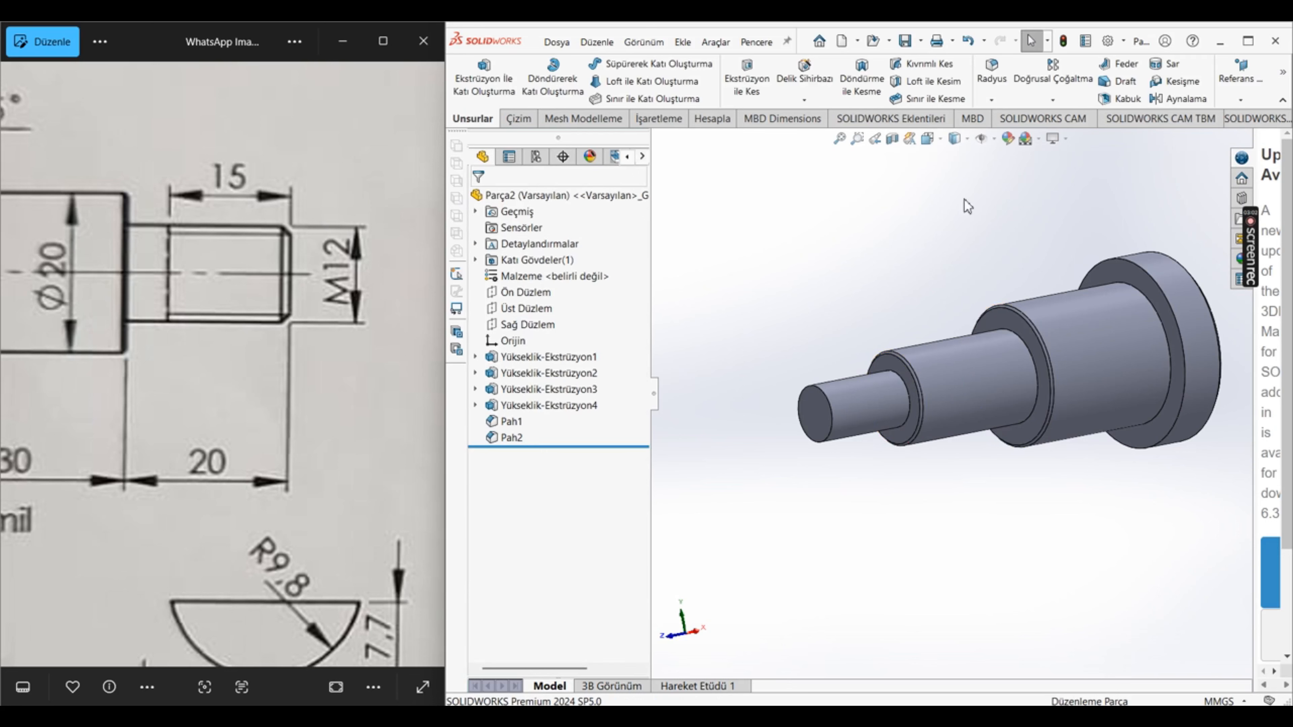
Step: Chamfer the free end edge of the 12 mm shaft section by 1 mm at 45 degrees
left_click(990, 99)
left_click(1005, 133)
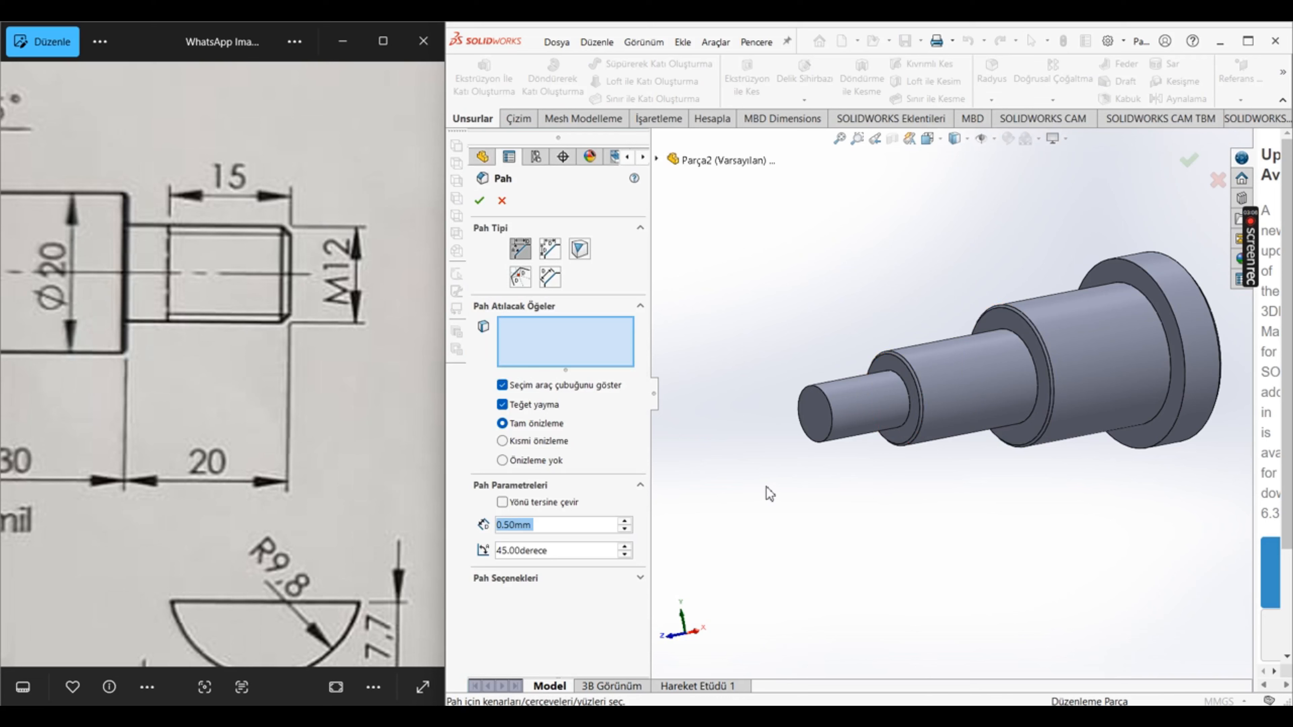
type("1")
key("Return")
left_click(842, 427)
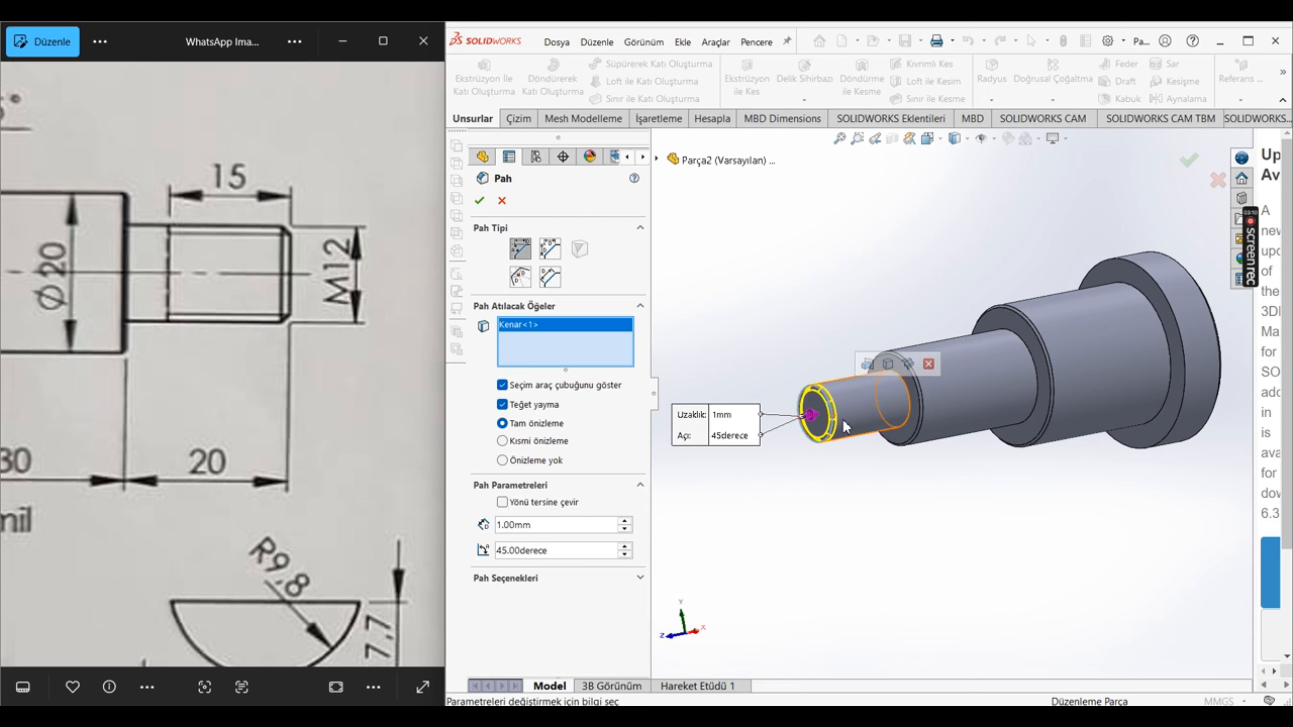
left_click(479, 203)
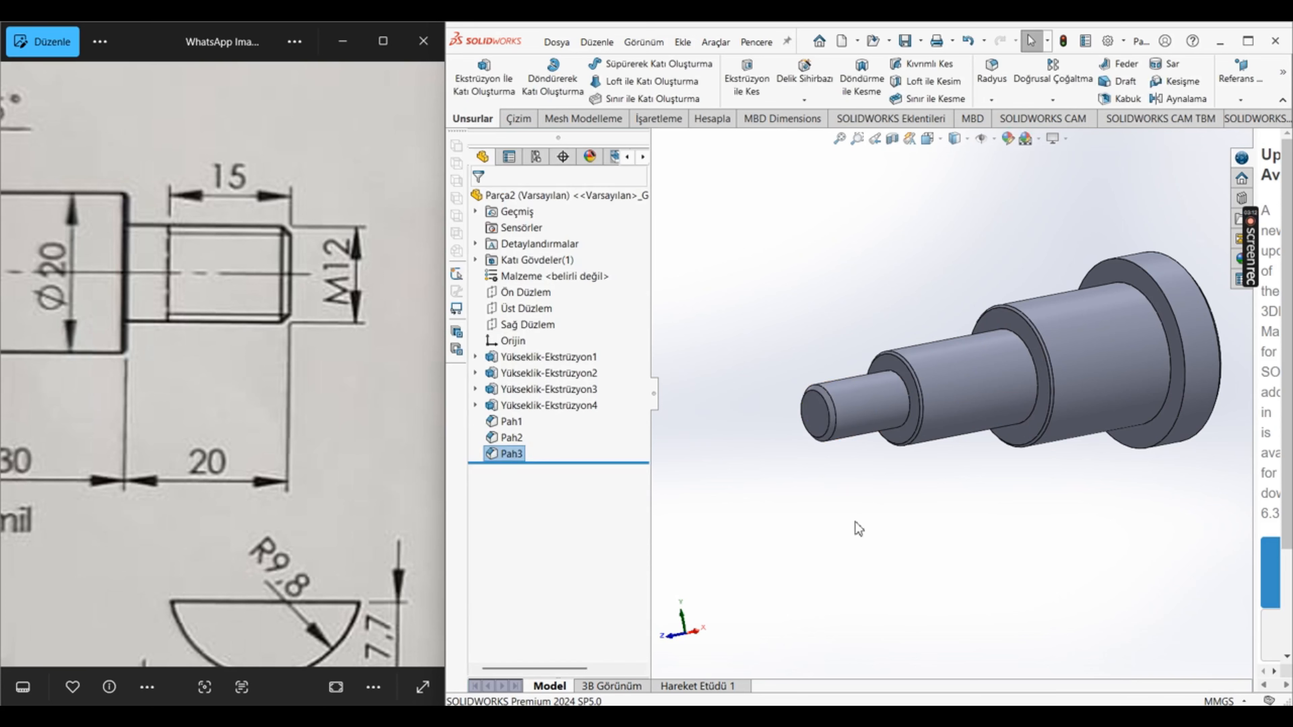
Step: Start a new sketch on the right plane (Sağ Düzlem), viewed normal to it
scroll(861, 520, "up", 5)
middle_click_drag(966, 337, 1120, 340)
scroll(1007, 351, "down", 5)
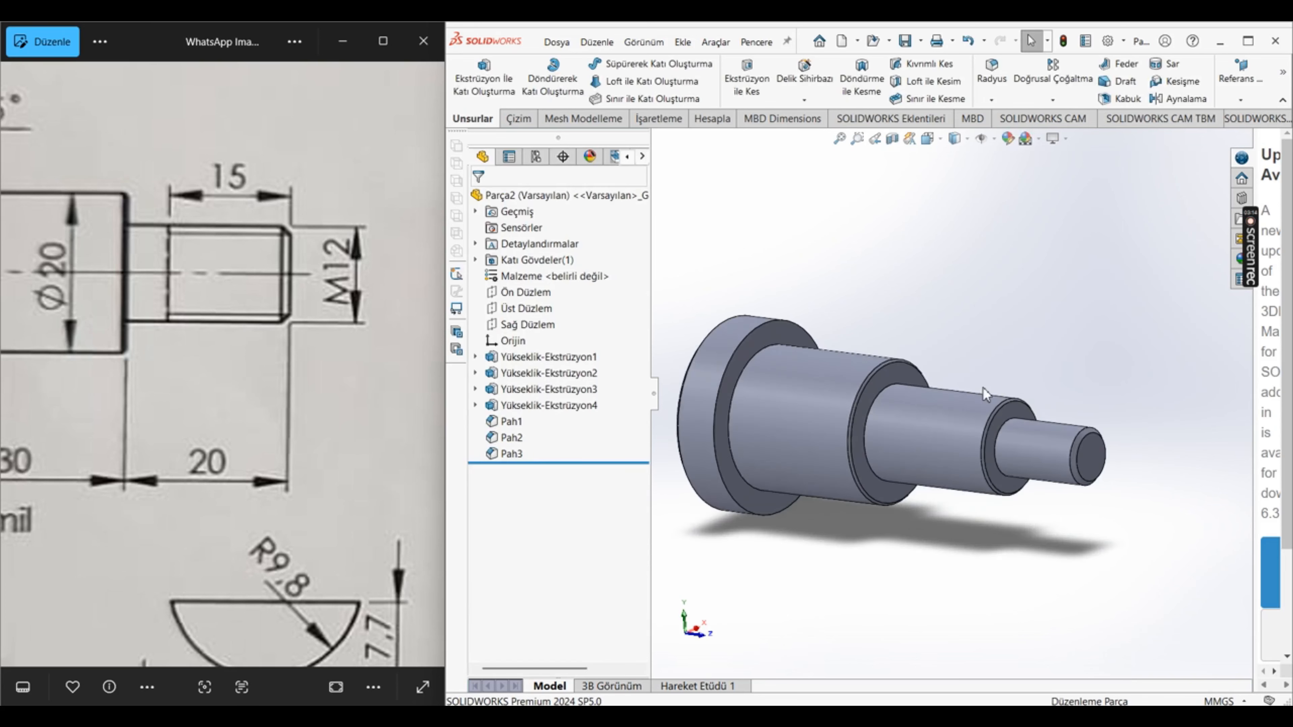
left_click(537, 311)
left_click(550, 326)
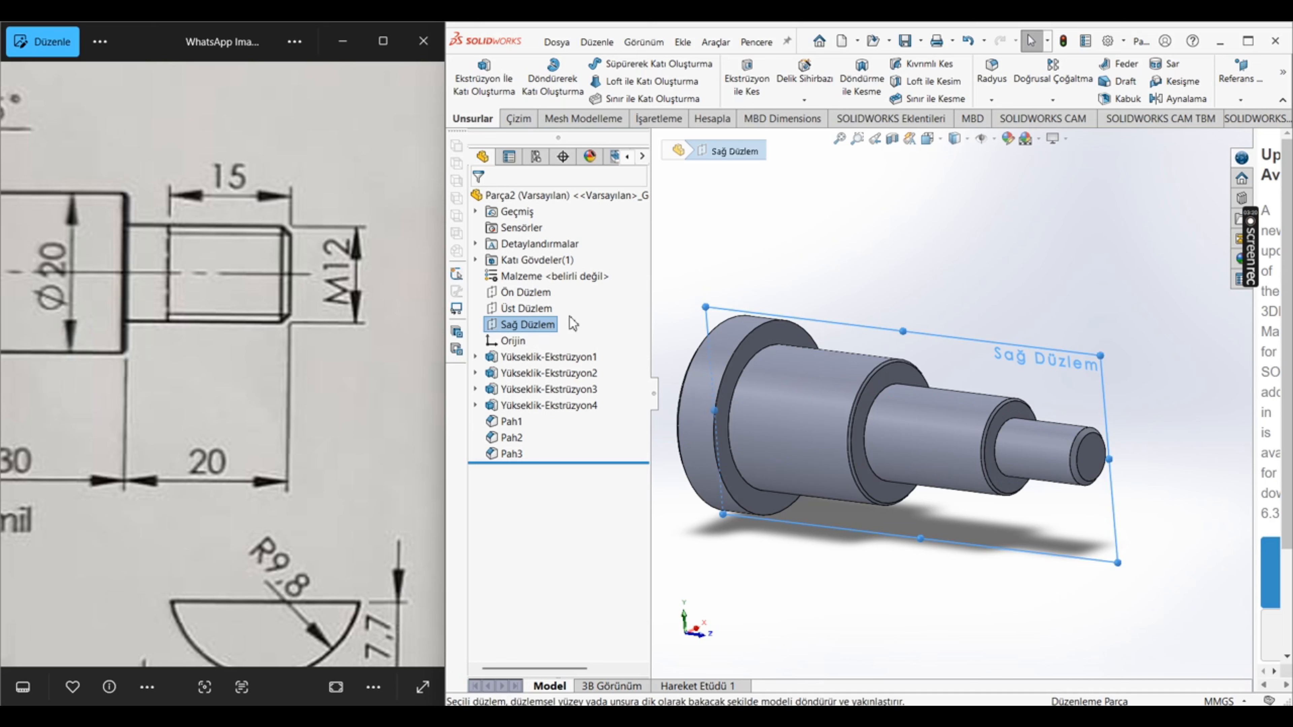
right_click(549, 326)
left_click(620, 305)
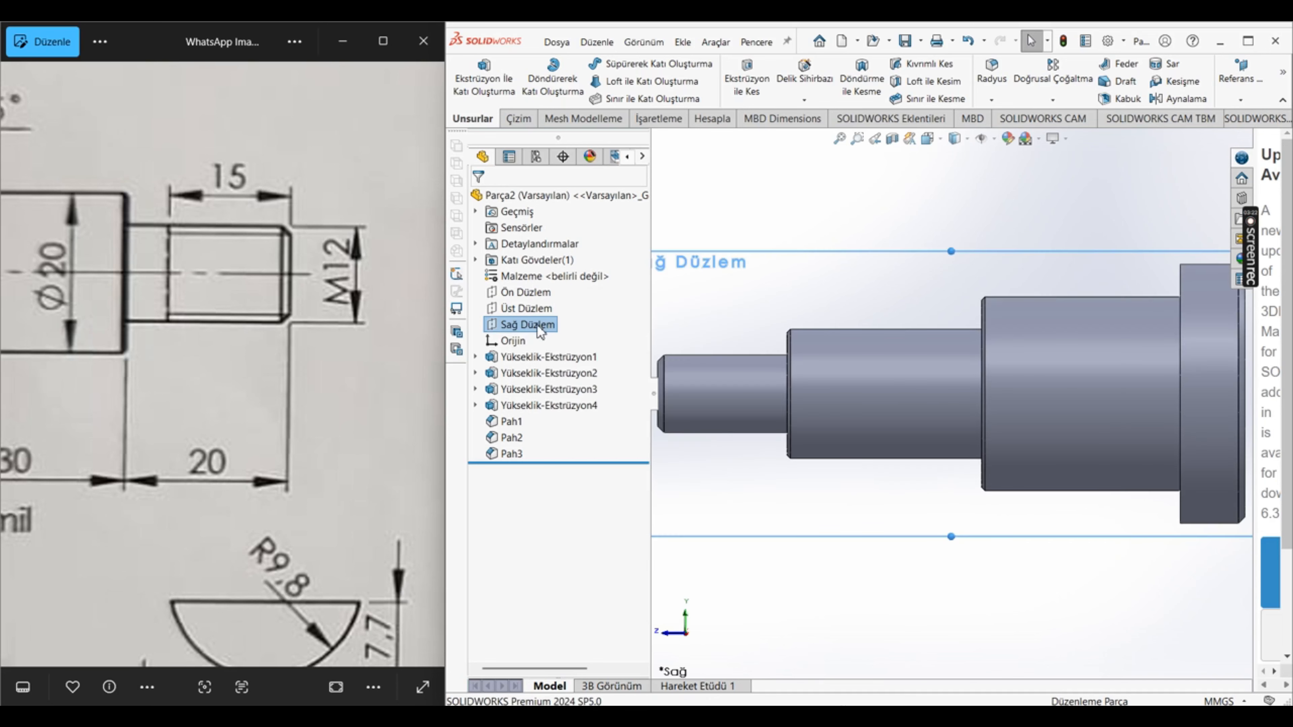
right_click(538, 328)
left_click(551, 305)
scroll(995, 433, "up", 4)
scroll(1061, 347, "down", 3)
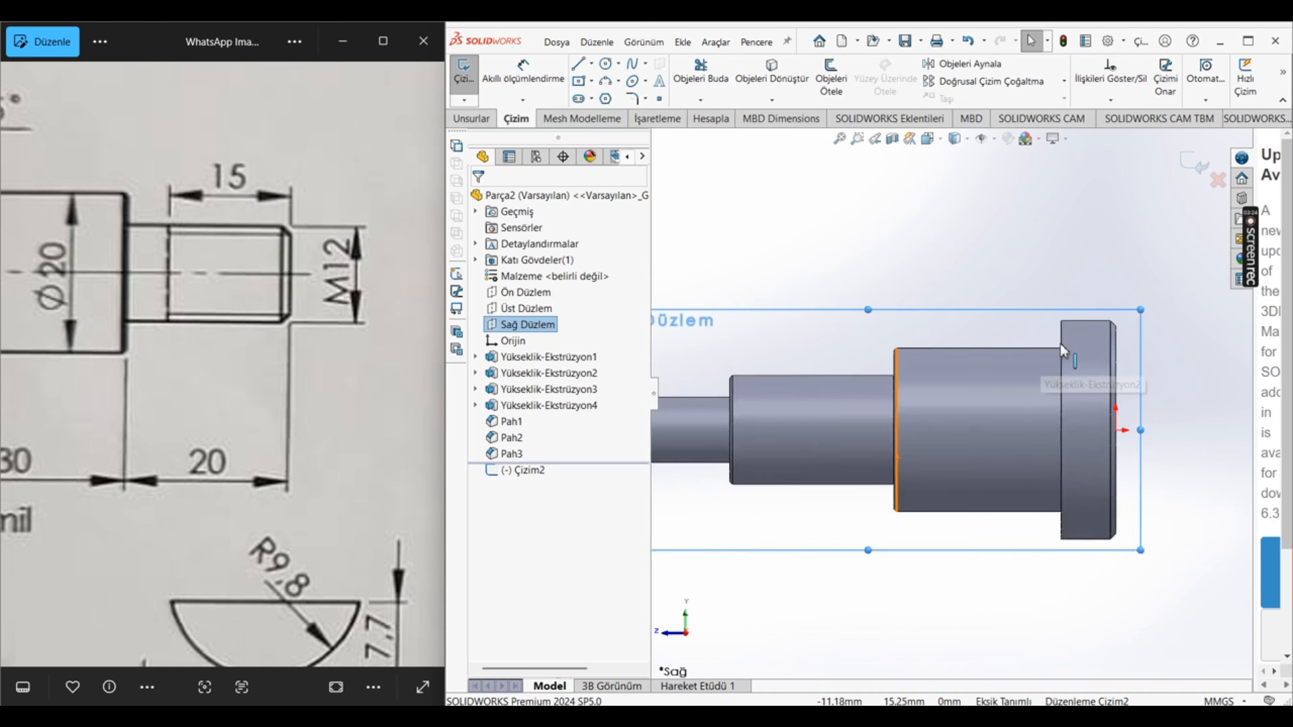
scroll(1140, 324, "down", 3)
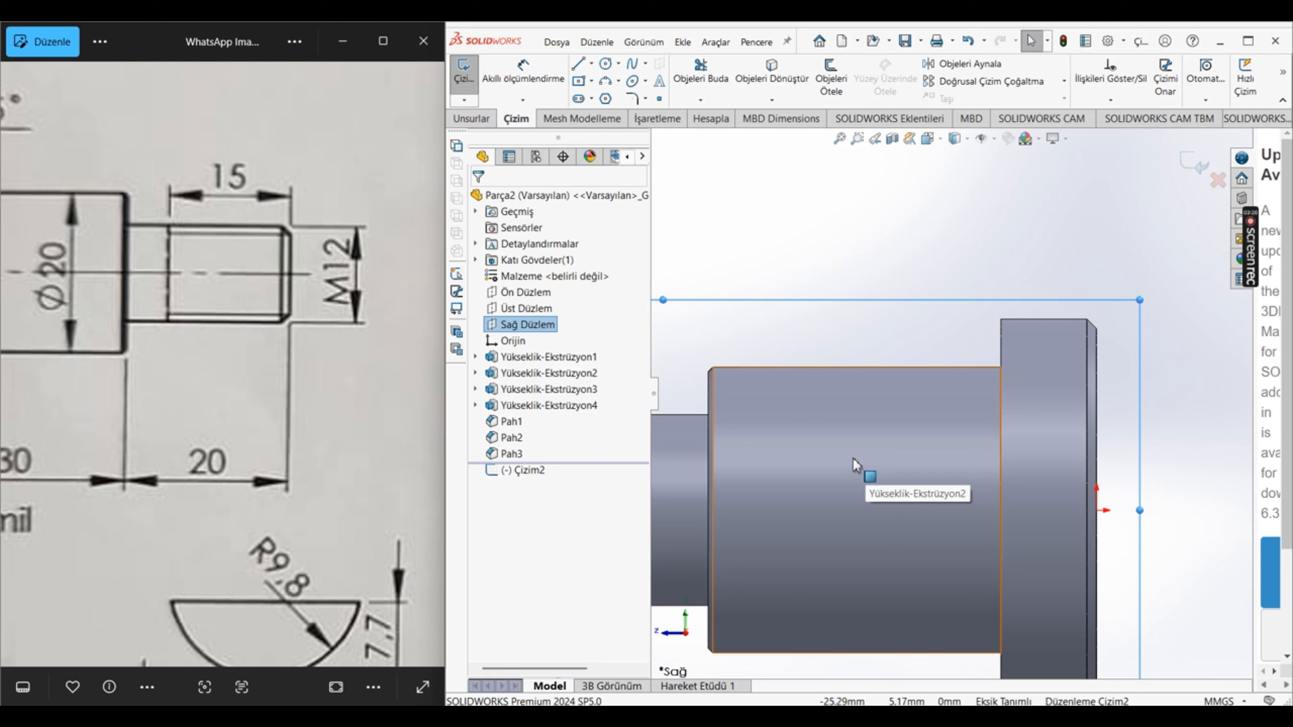
Step: Check the key slot on the reference drawing and sketch a circle of about 12.6 mm radius overlapping the upper edge of the 30 mm section
left_click_drag(122, 351, 303, 440)
left_click_drag(142, 376, 492, 445)
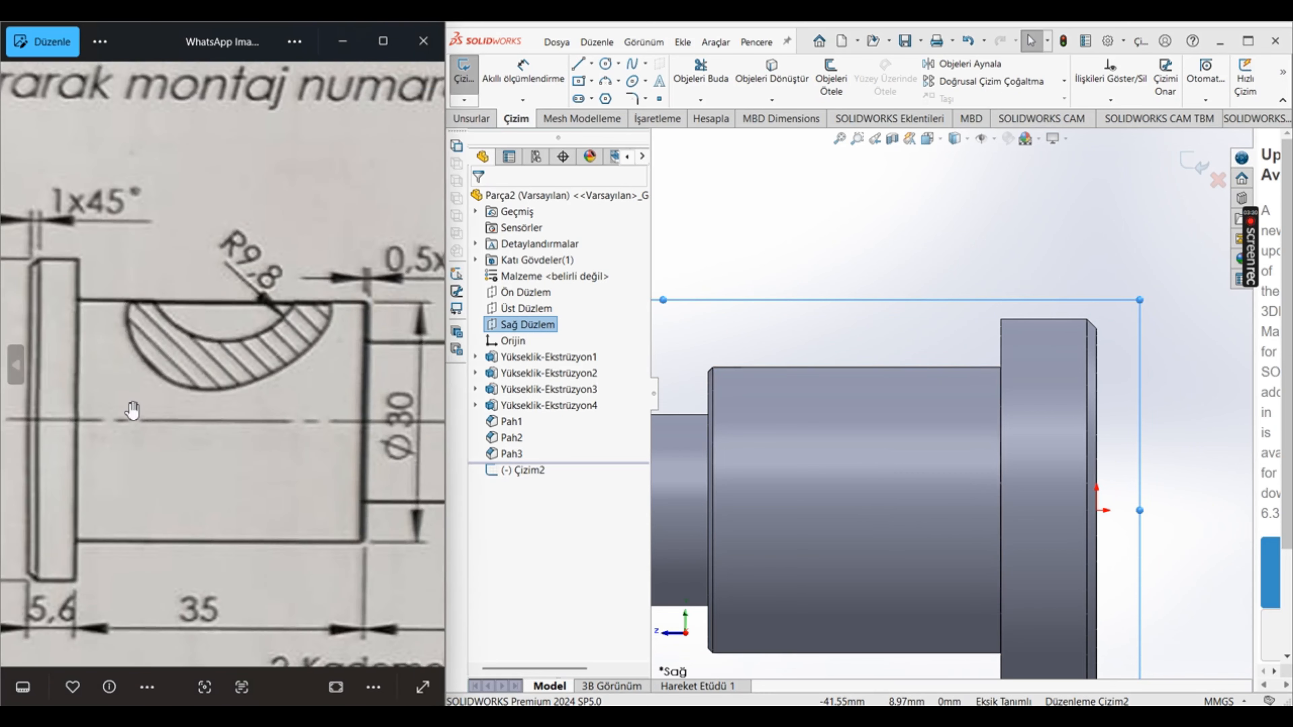
left_click_drag(275, 436, 249, 450)
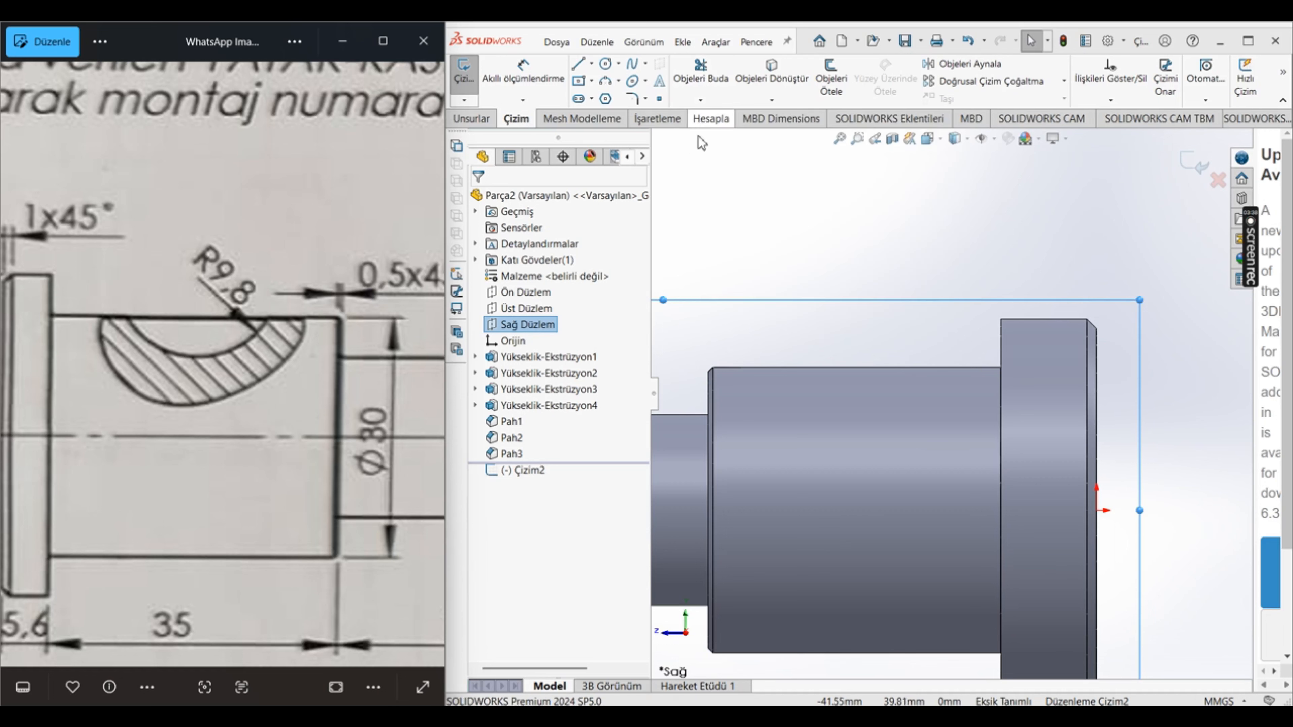
left_click(605, 65)
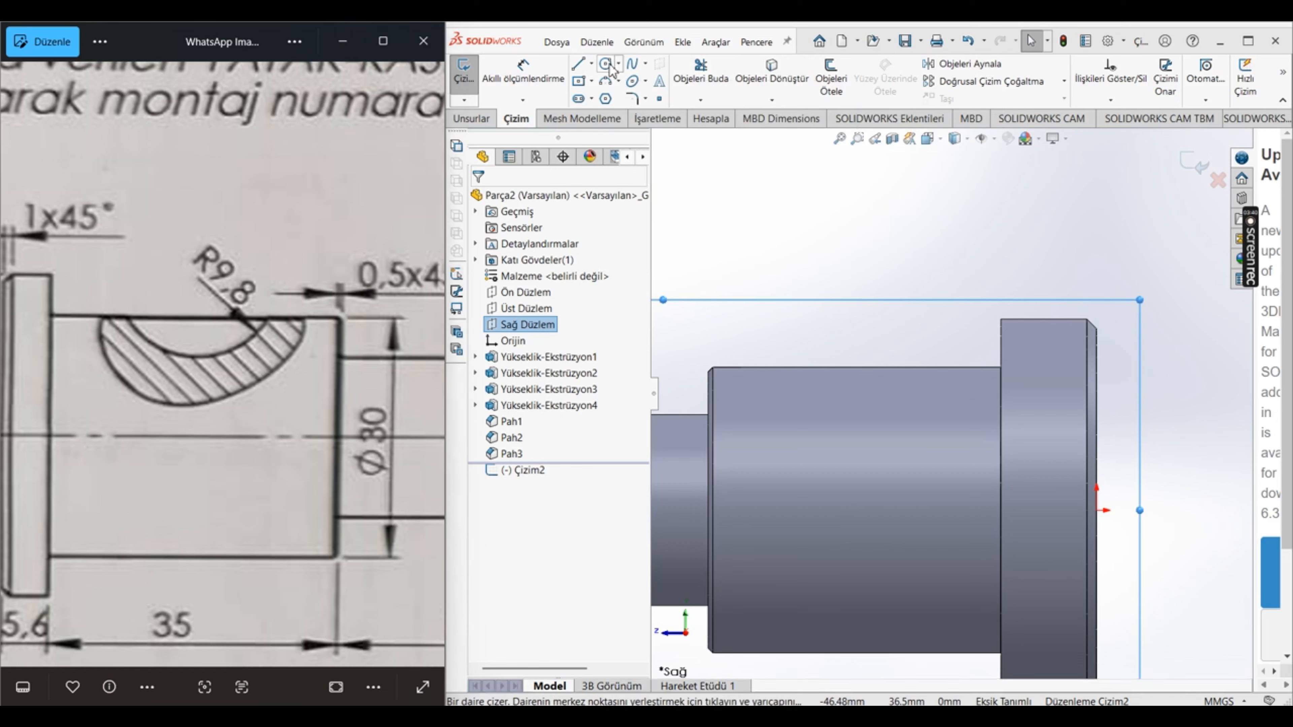
left_click(840, 280)
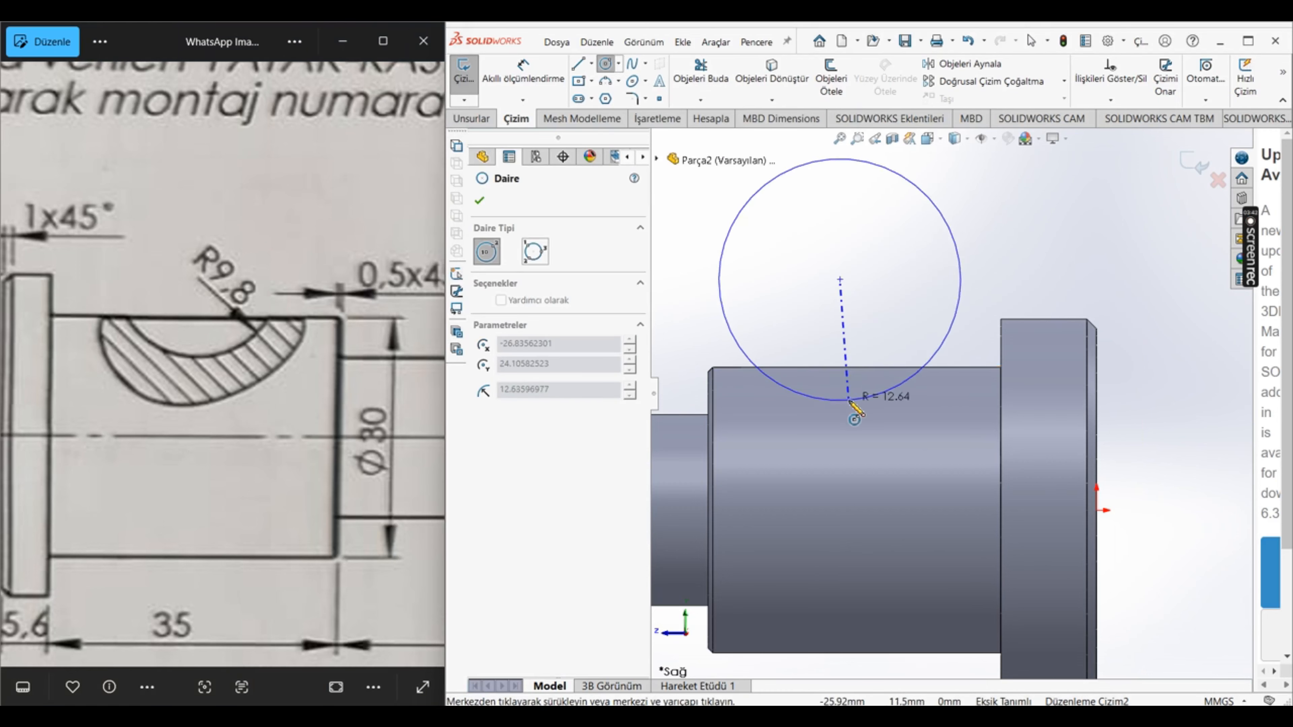
left_click(839, 400)
left_click(479, 203)
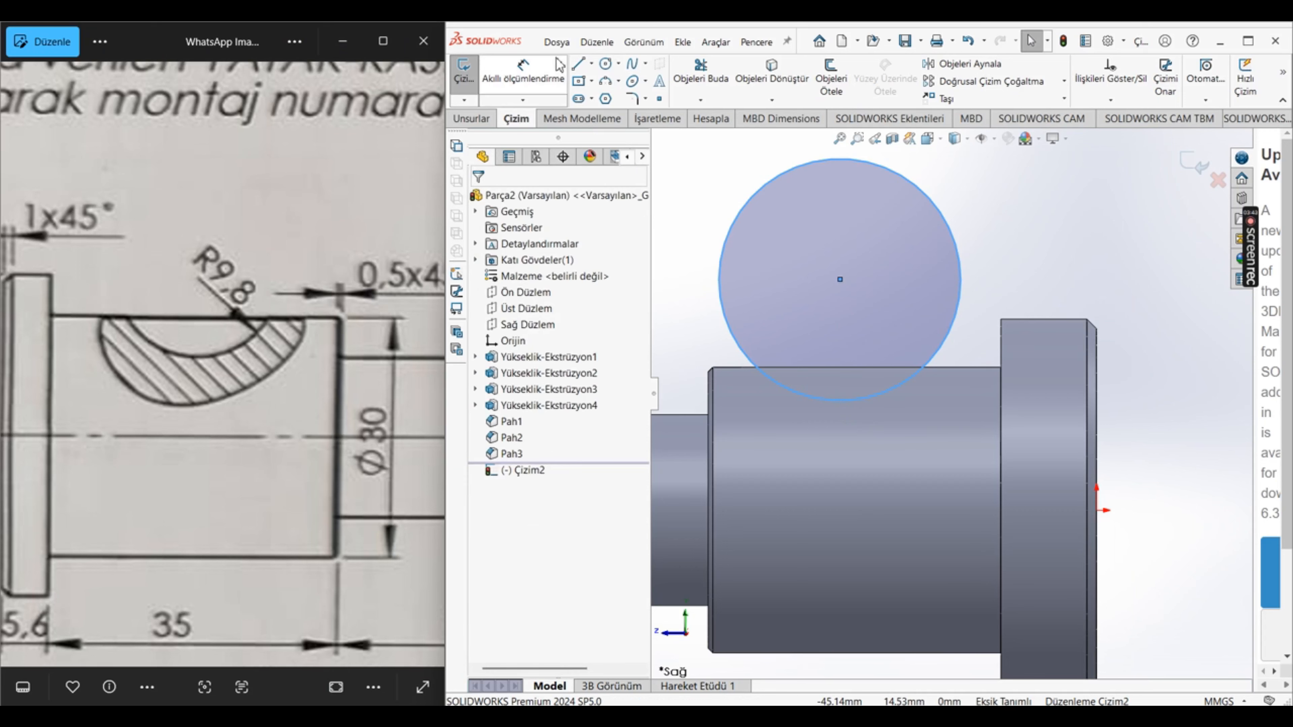
Step: Draw a horizontal chord across the lower part of the circle, just above the shaft's upper edge
left_click(578, 64)
left_click(736, 341)
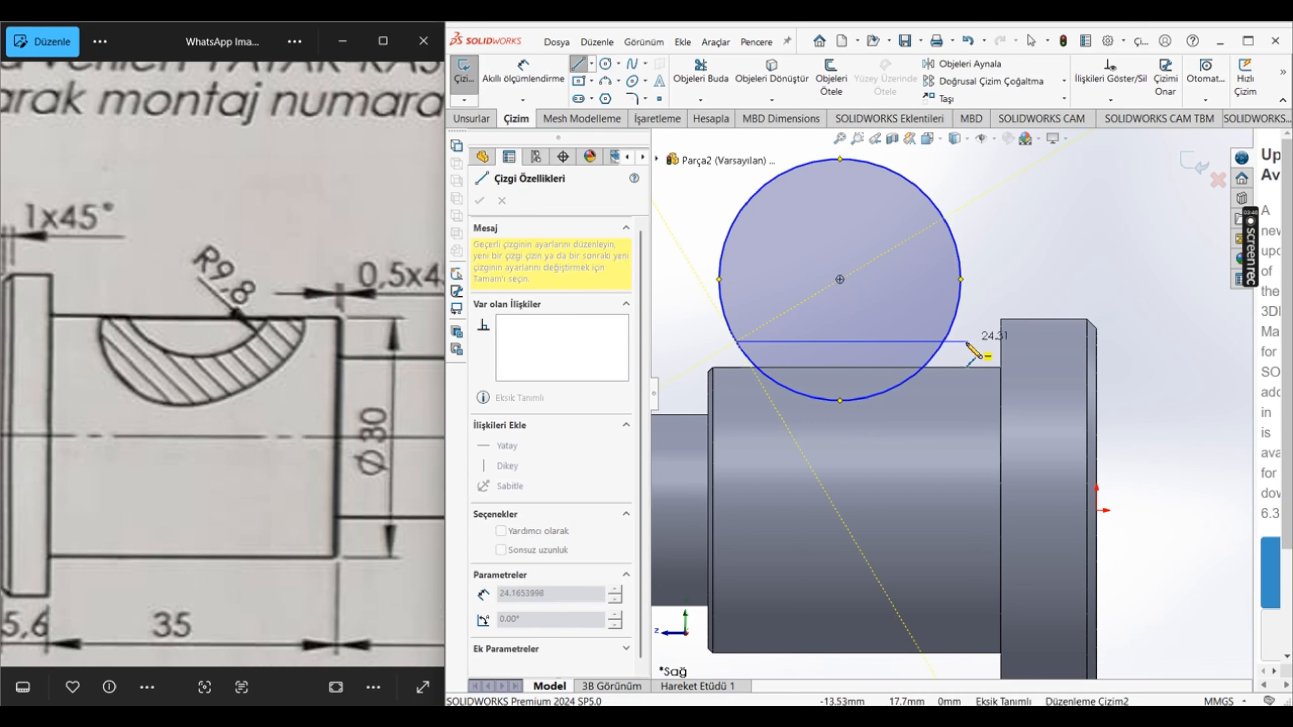
left_click(943, 341)
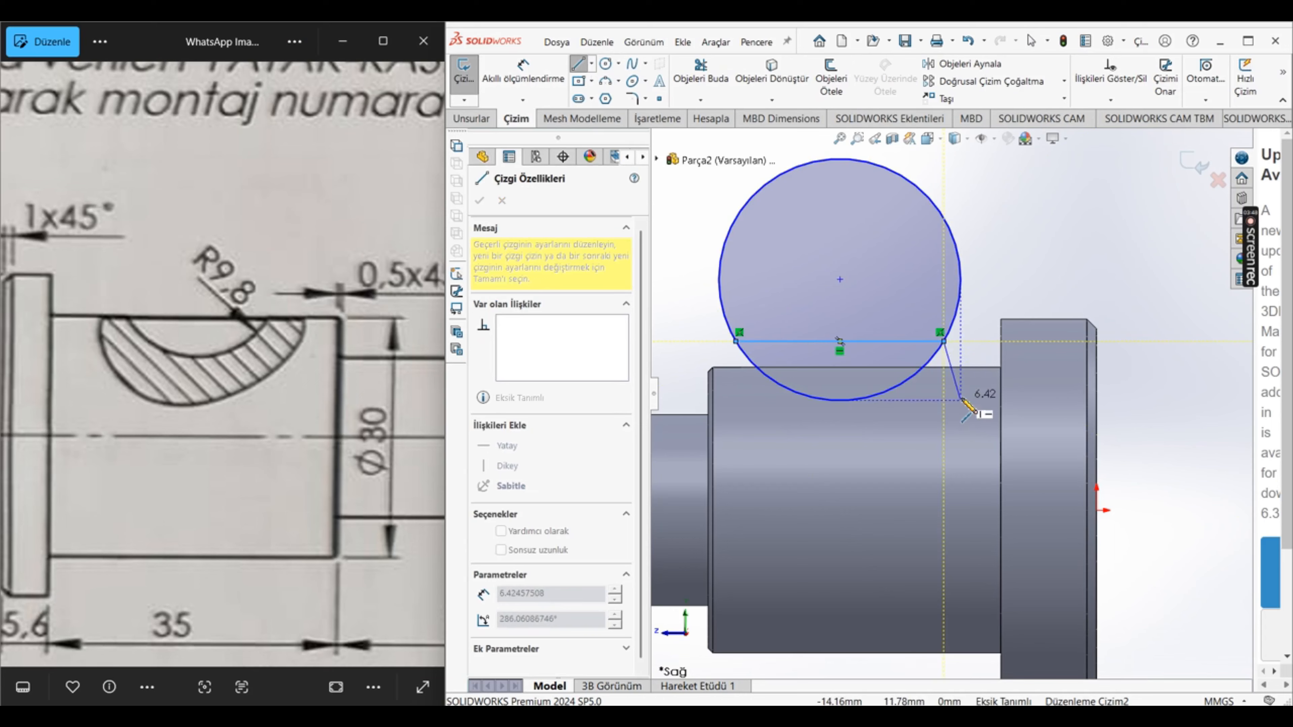
key("Escape")
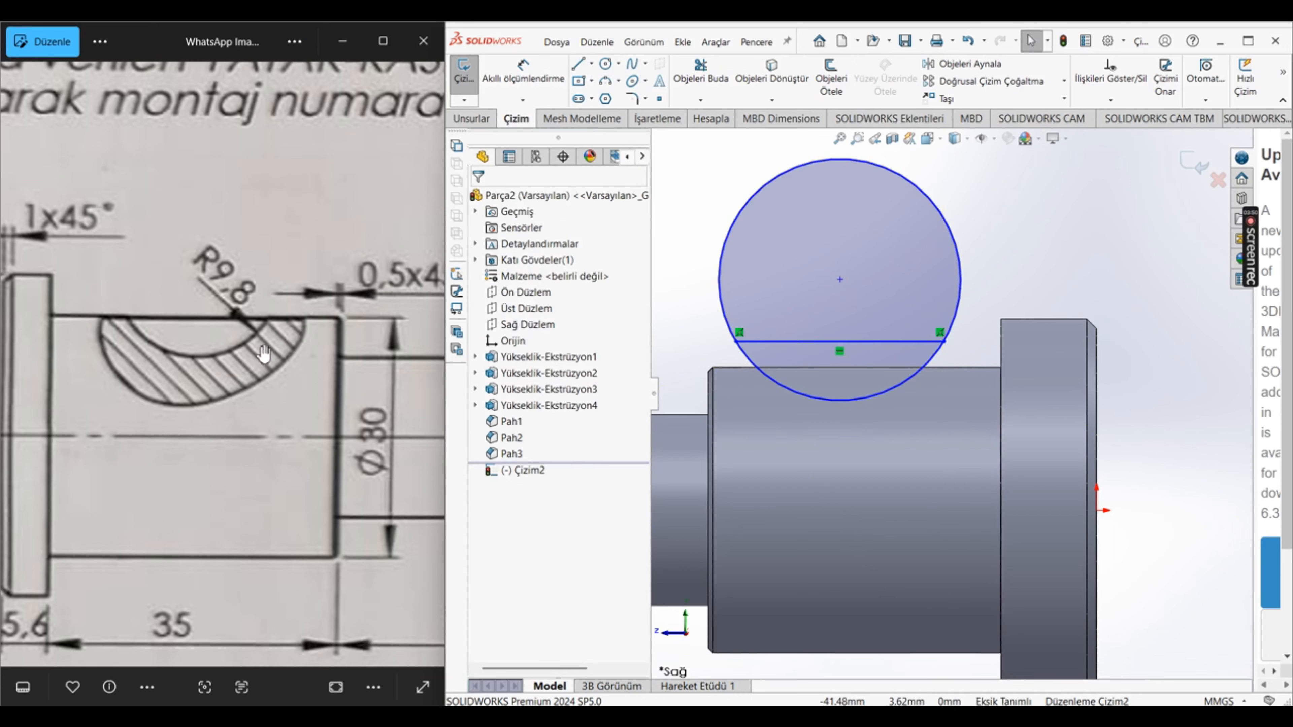
scroll(250, 435, "down", 5)
scroll(250, 434, "up", 5)
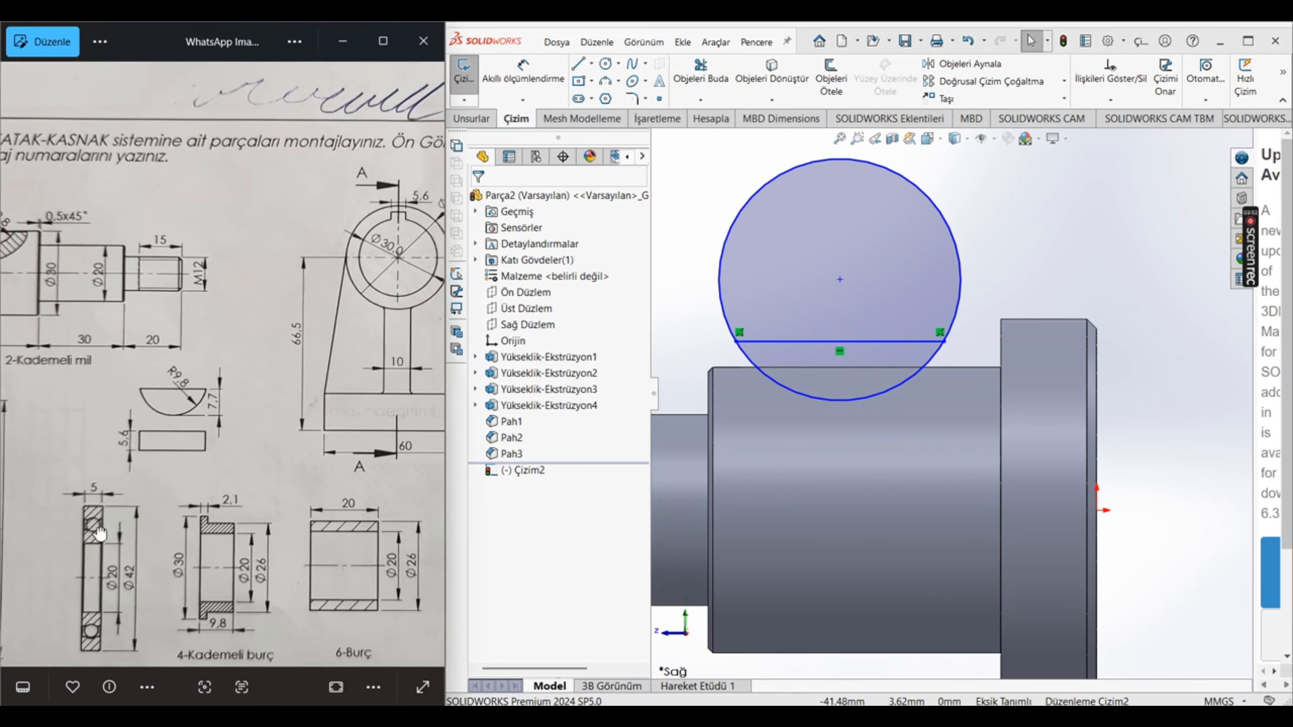
scroll(186, 415, "up", 2)
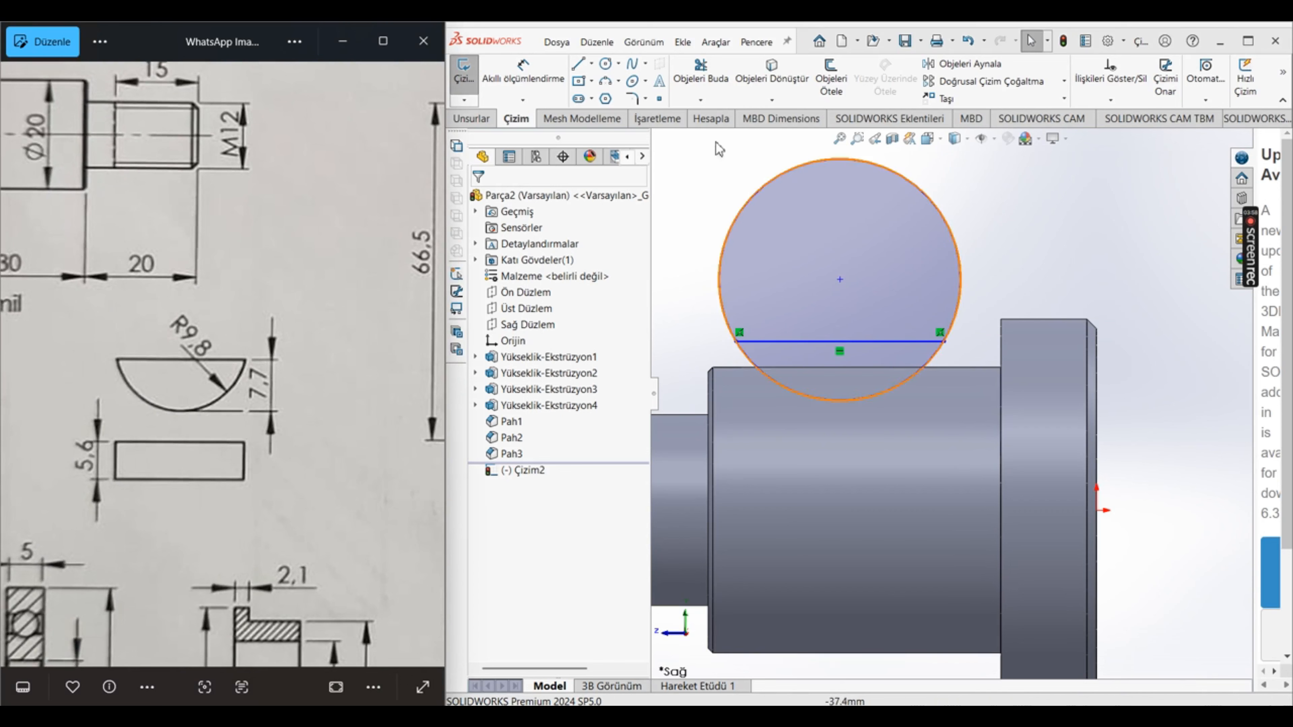
left_click(541, 74)
left_click(910, 392)
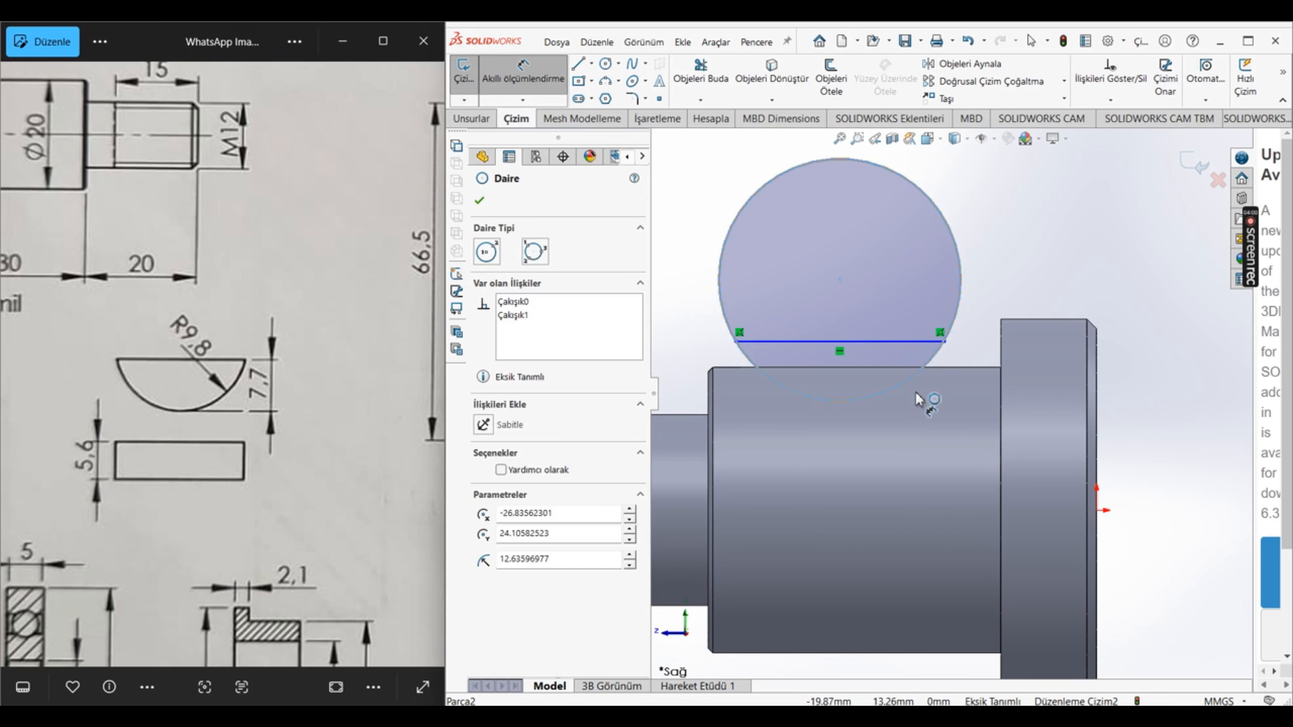
key("Escape")
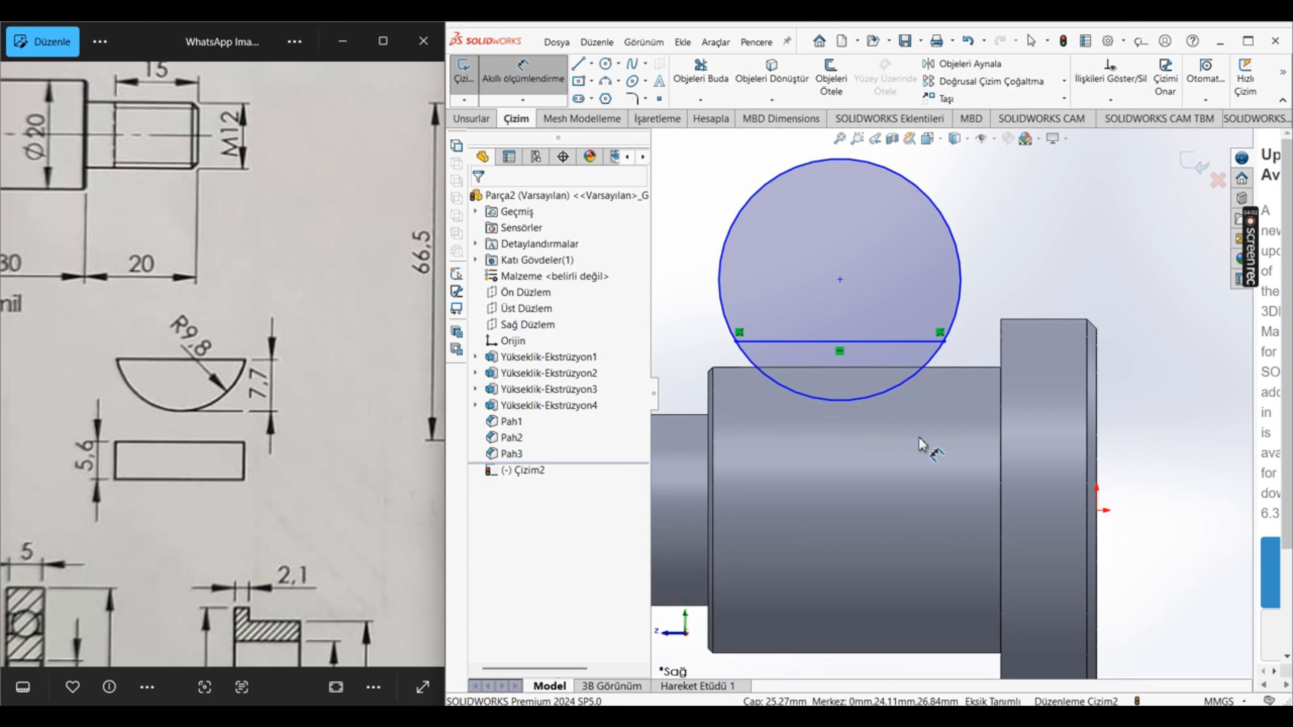
Step: Trim away the part of the circle above the chord, leaving a closed circular segment
left_click(696, 66)
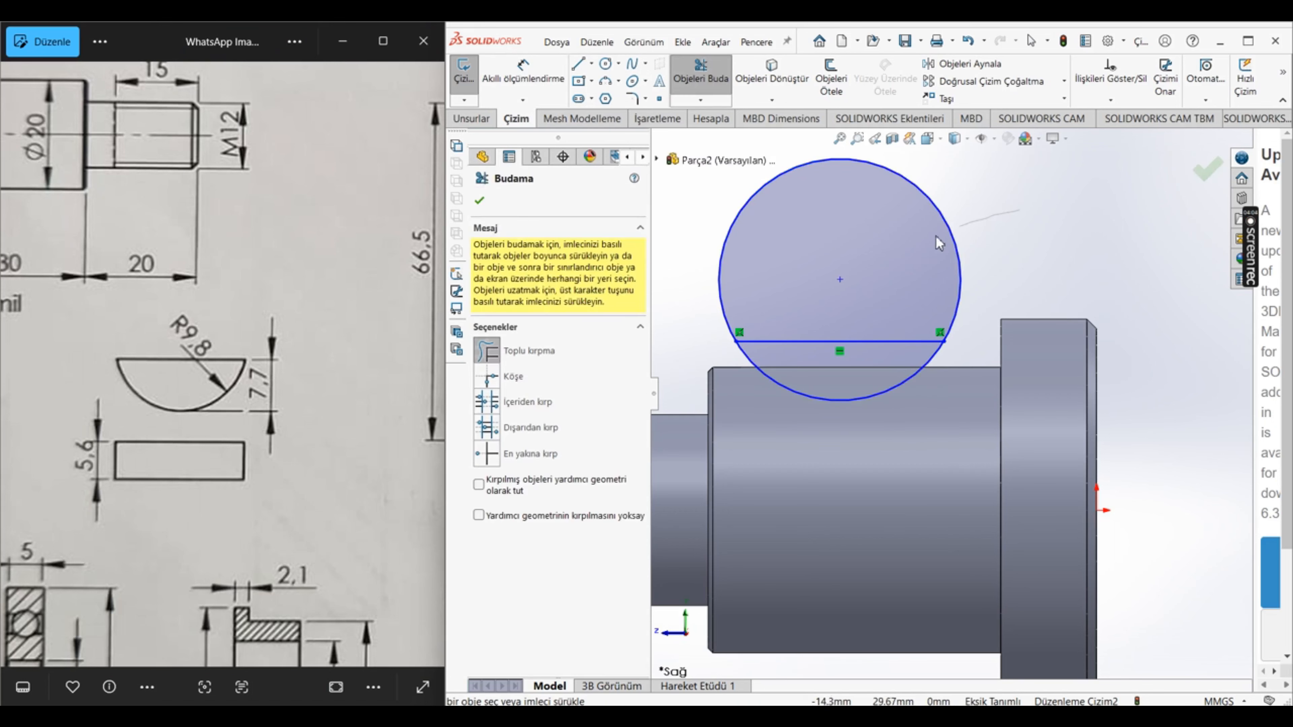
left_click(840, 159)
key("Escape")
Step: Dimension the segment's arc with a radius of 9.8 mm
left_click(520, 66)
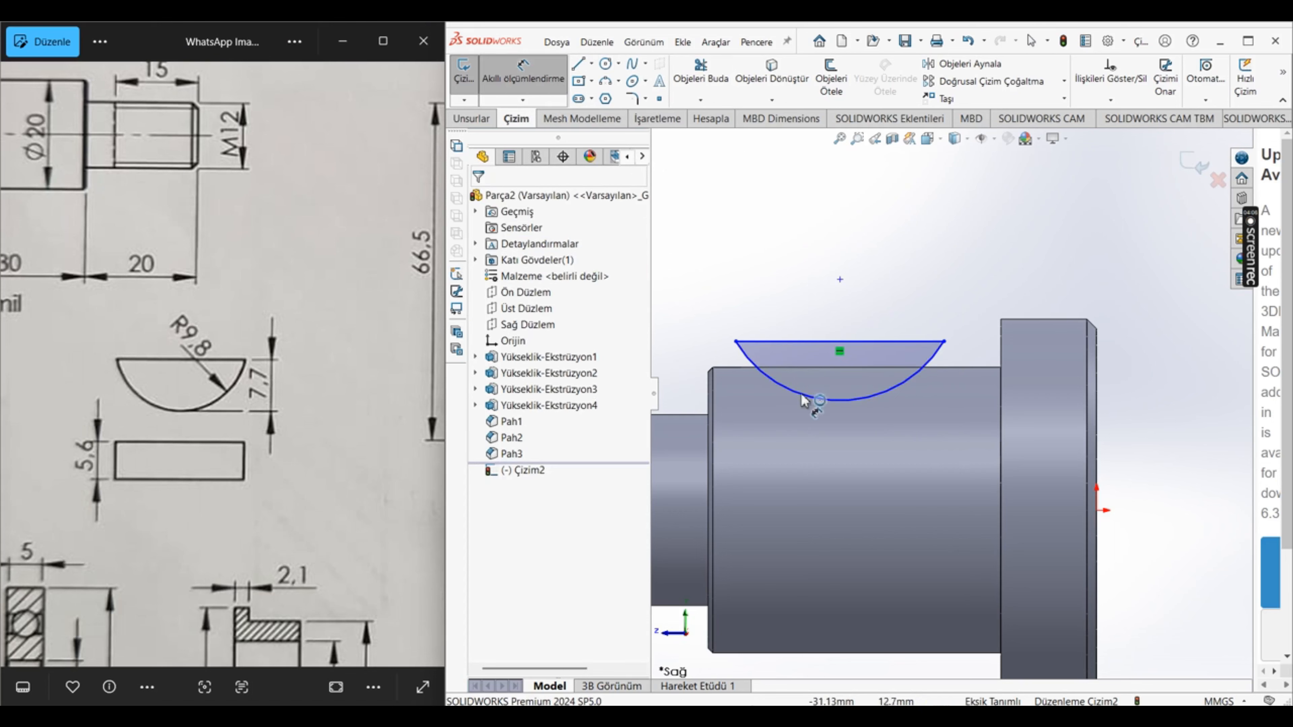
left_click(848, 411)
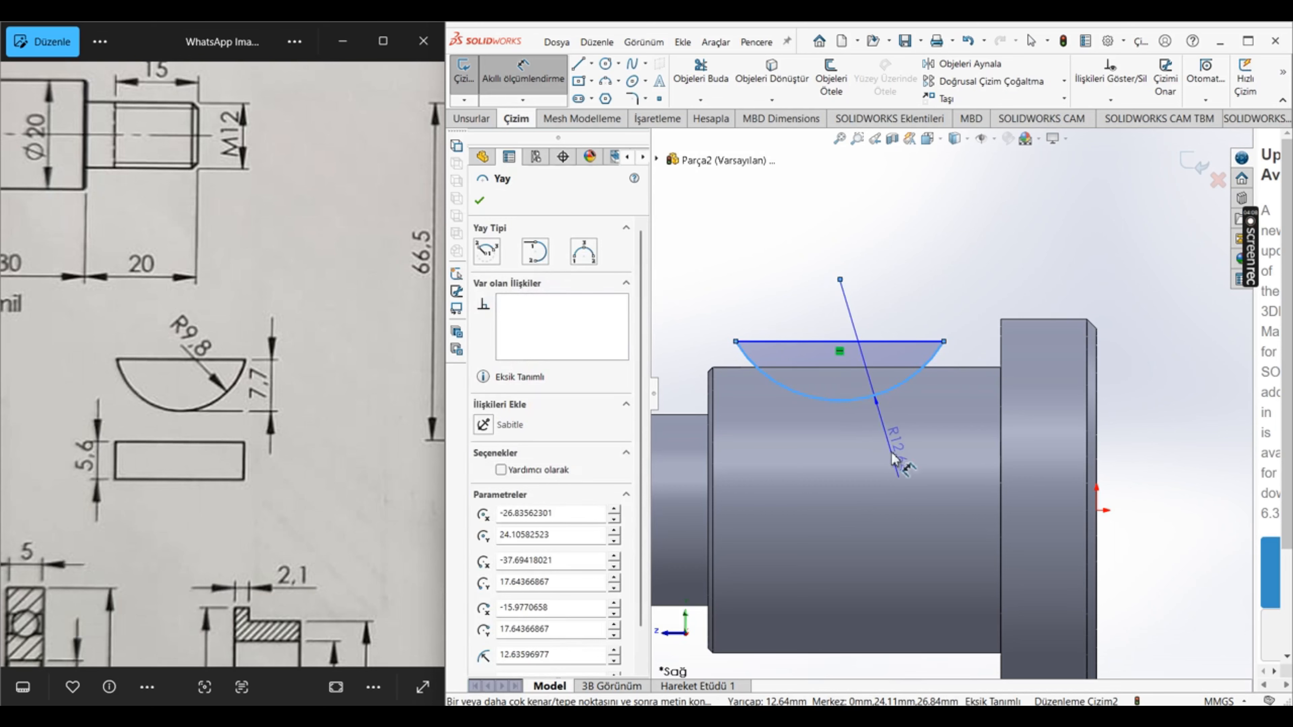
left_click(911, 451)
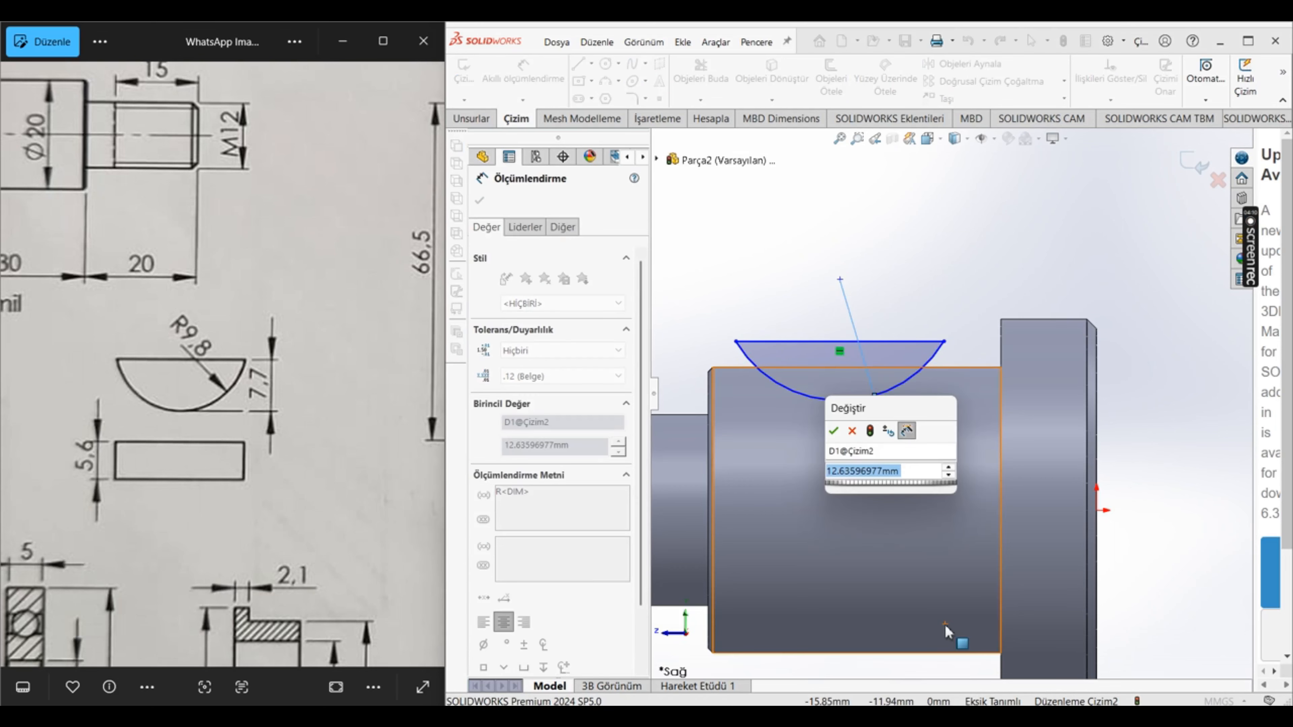
type("9.8")
key("Return")
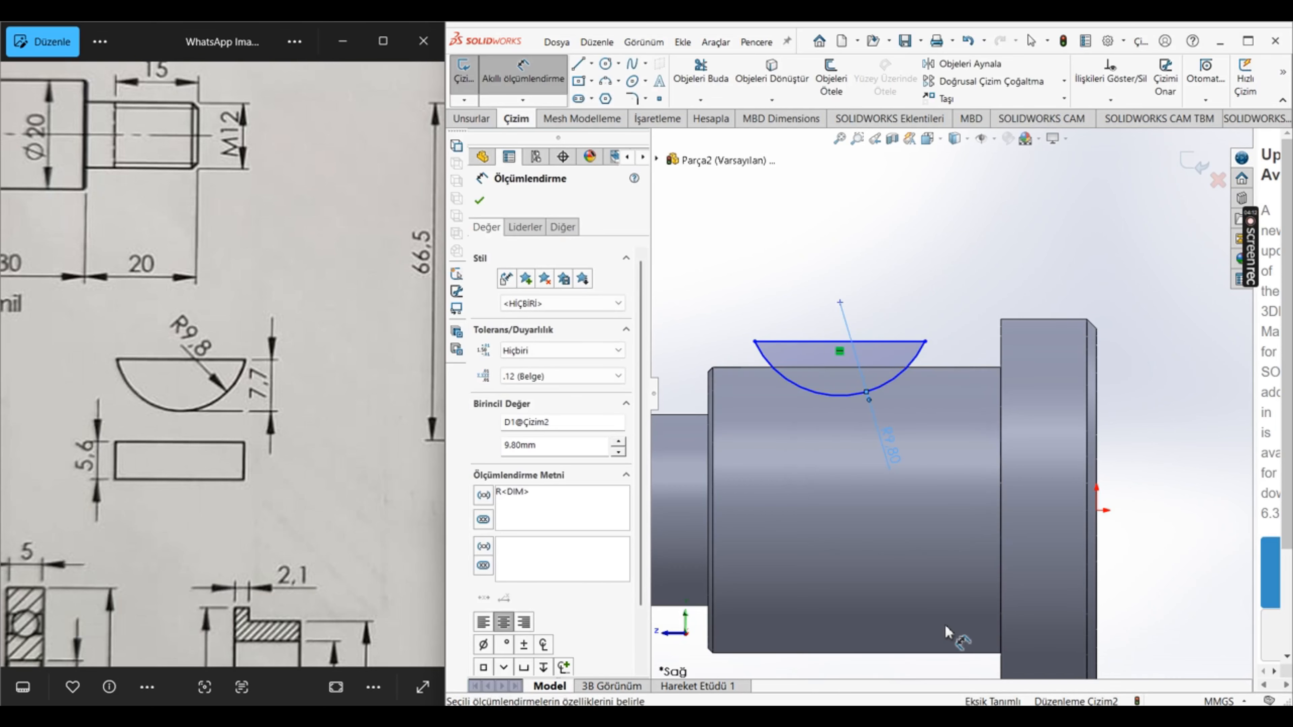
Step: Add a vertical dimension between the segment's chord and its arc, placing it above the shaft
left_click(827, 342)
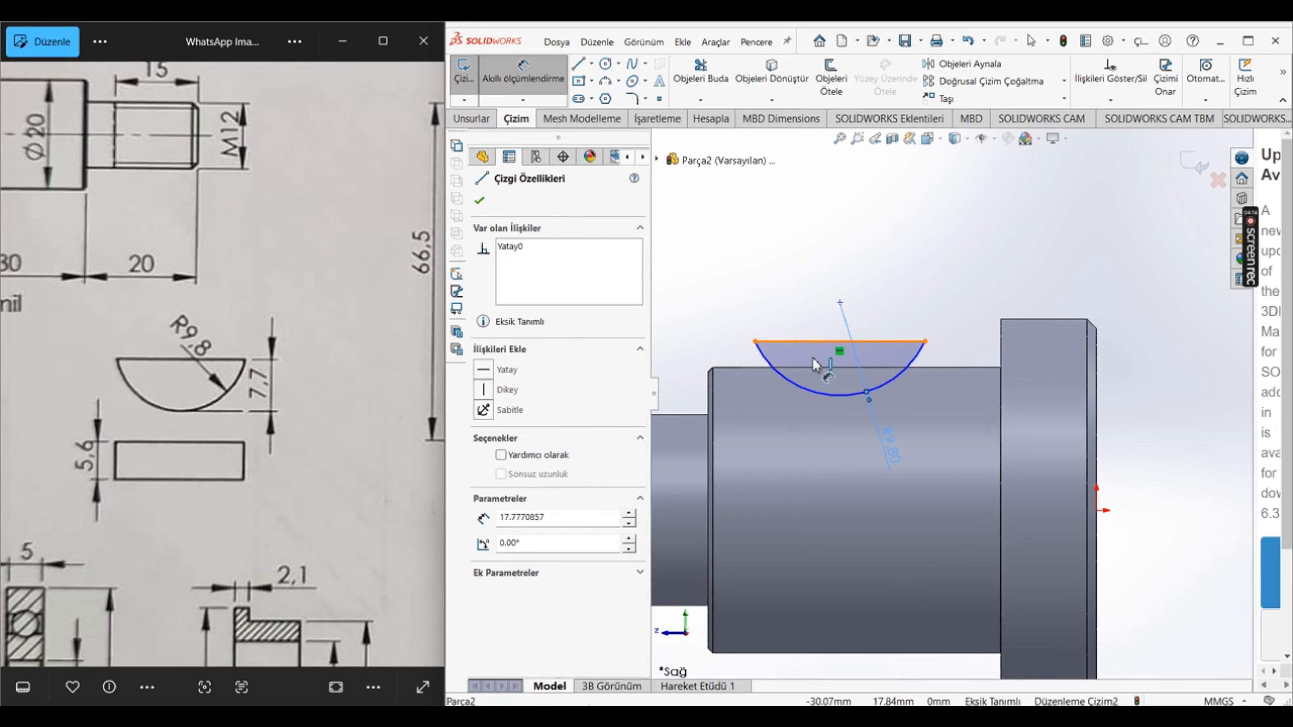
left_click(827, 393)
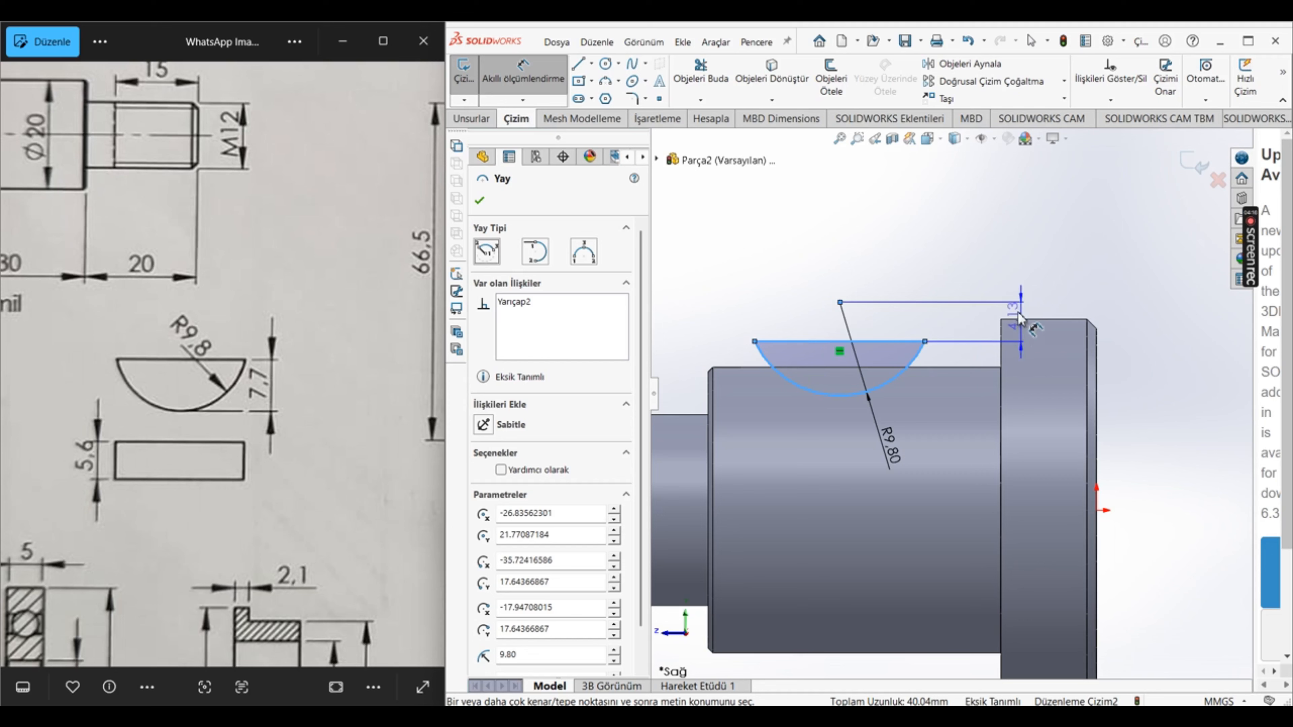
left_click(972, 279)
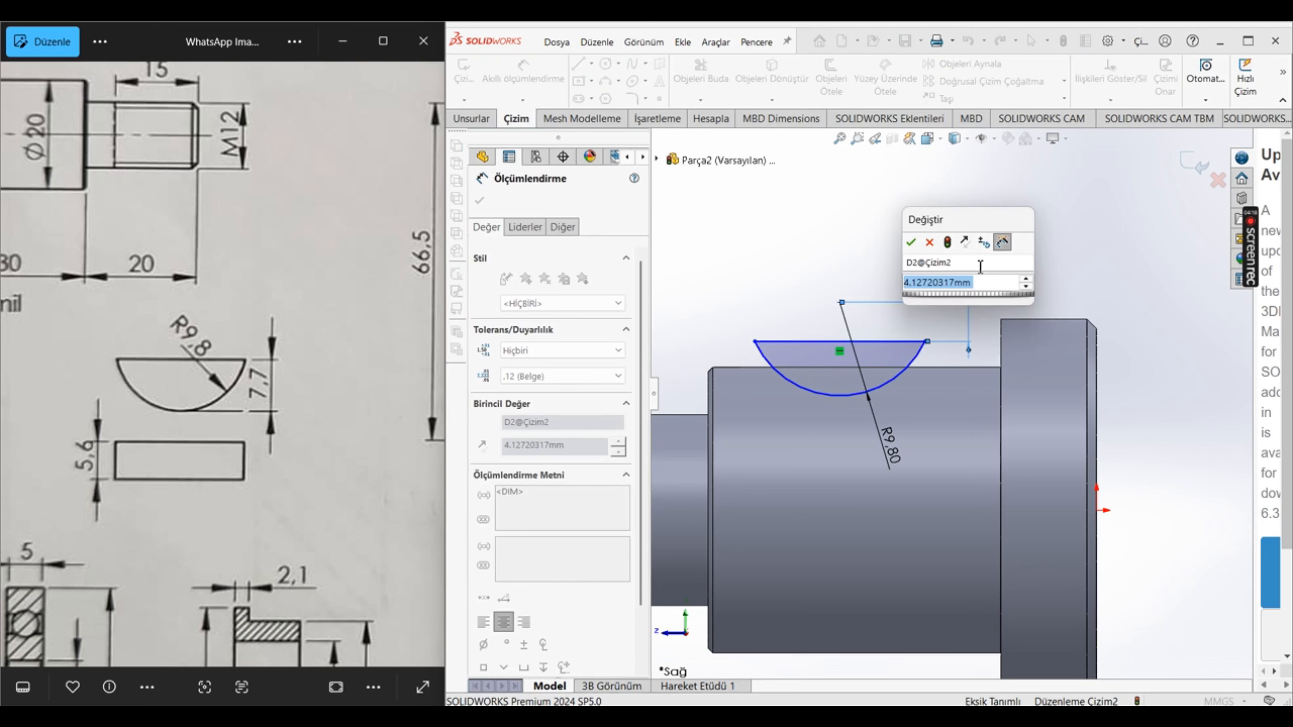
left_click(910, 245)
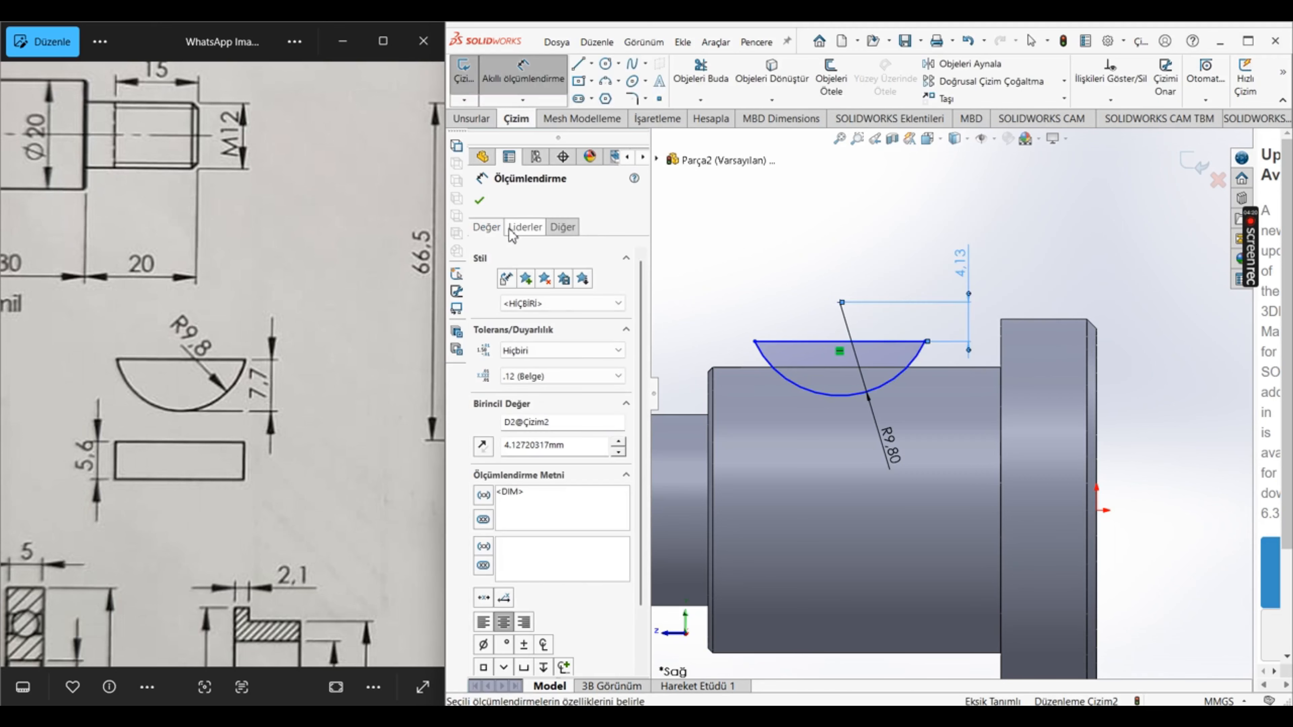
Step: Switch the chord-to-arc dimension's arc condition to Min and set the segment's depth to 7.7 mm
left_click(525, 227)
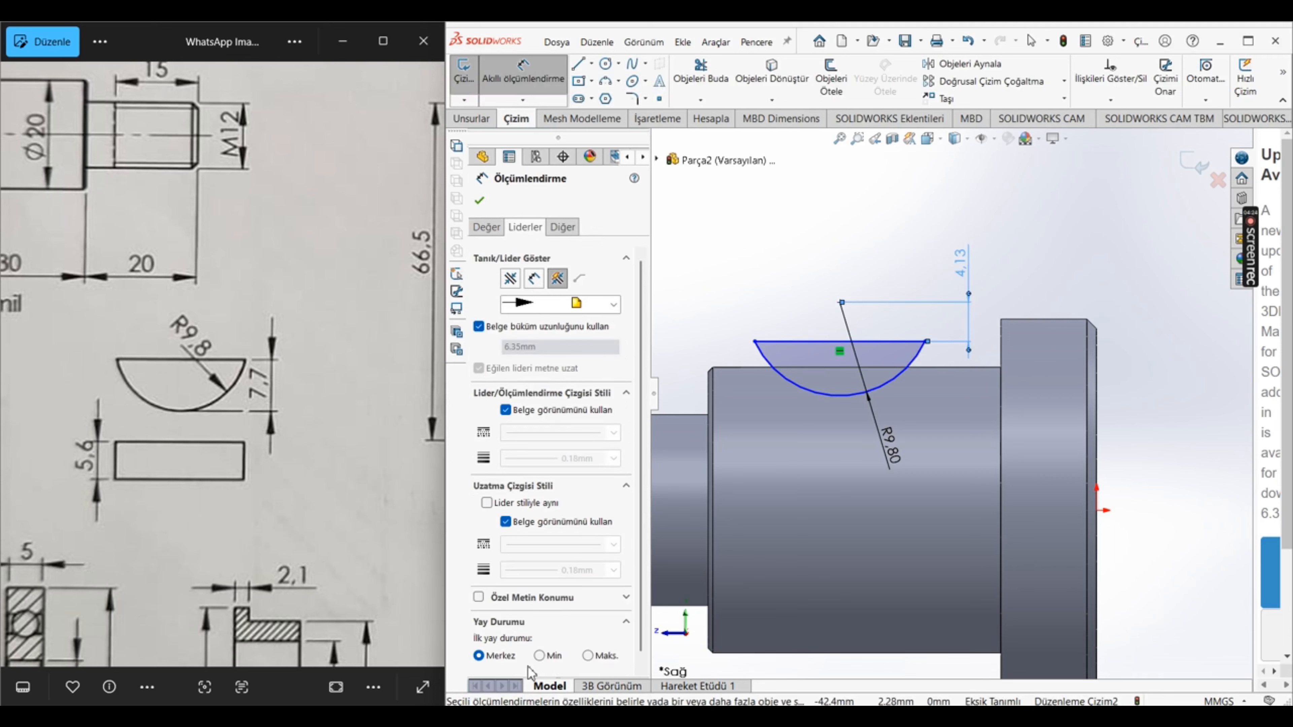
left_click(590, 655)
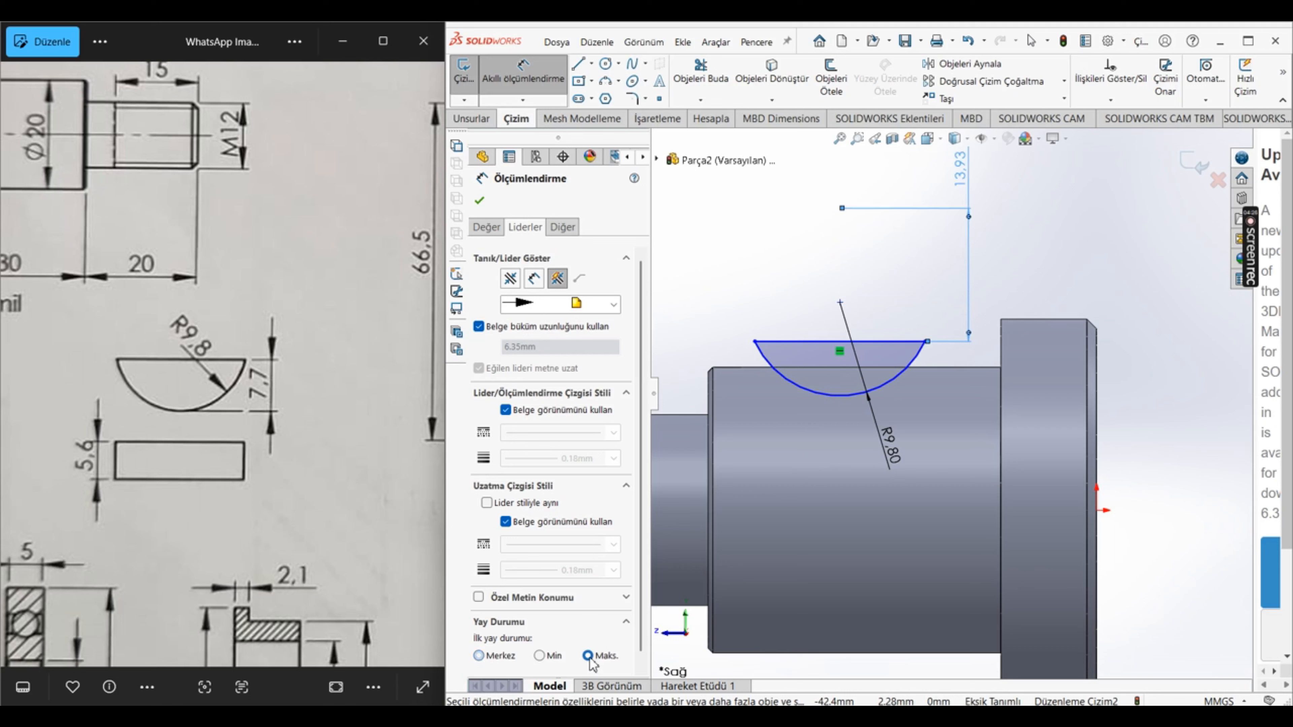
left_click(549, 656)
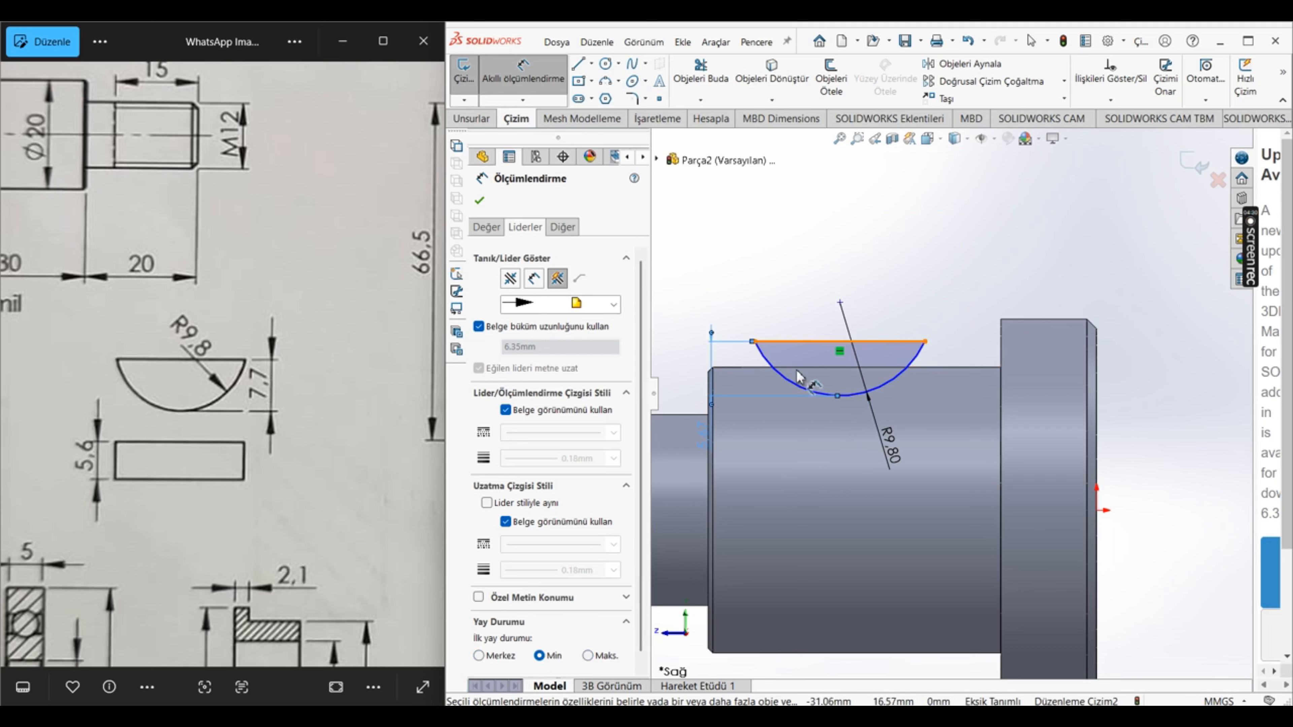
left_click(487, 228)
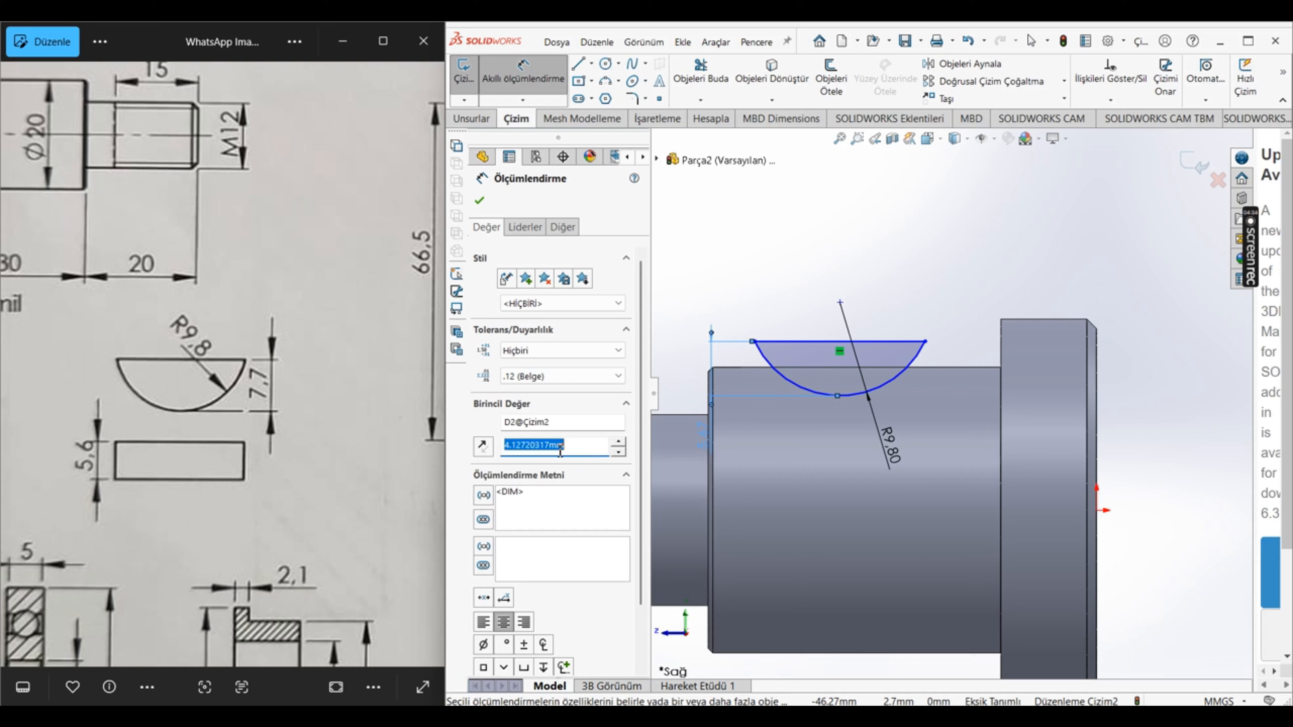
key("Return")
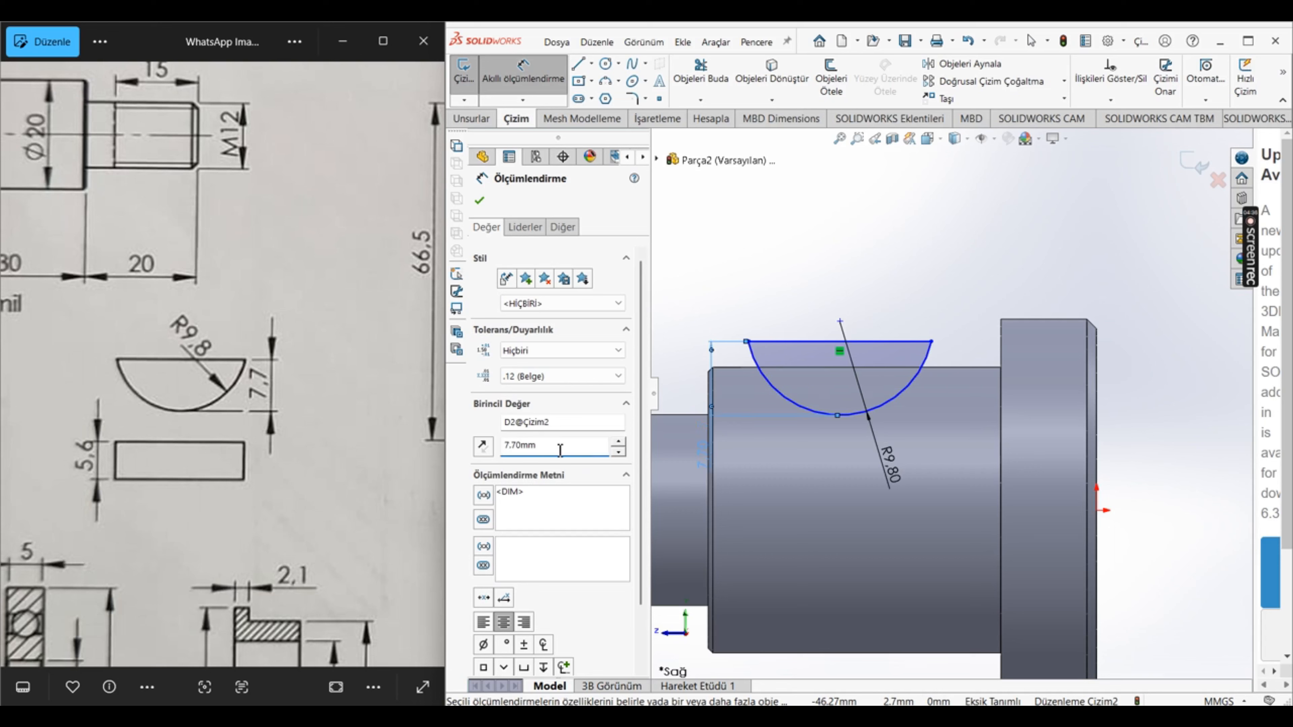
left_click(479, 200)
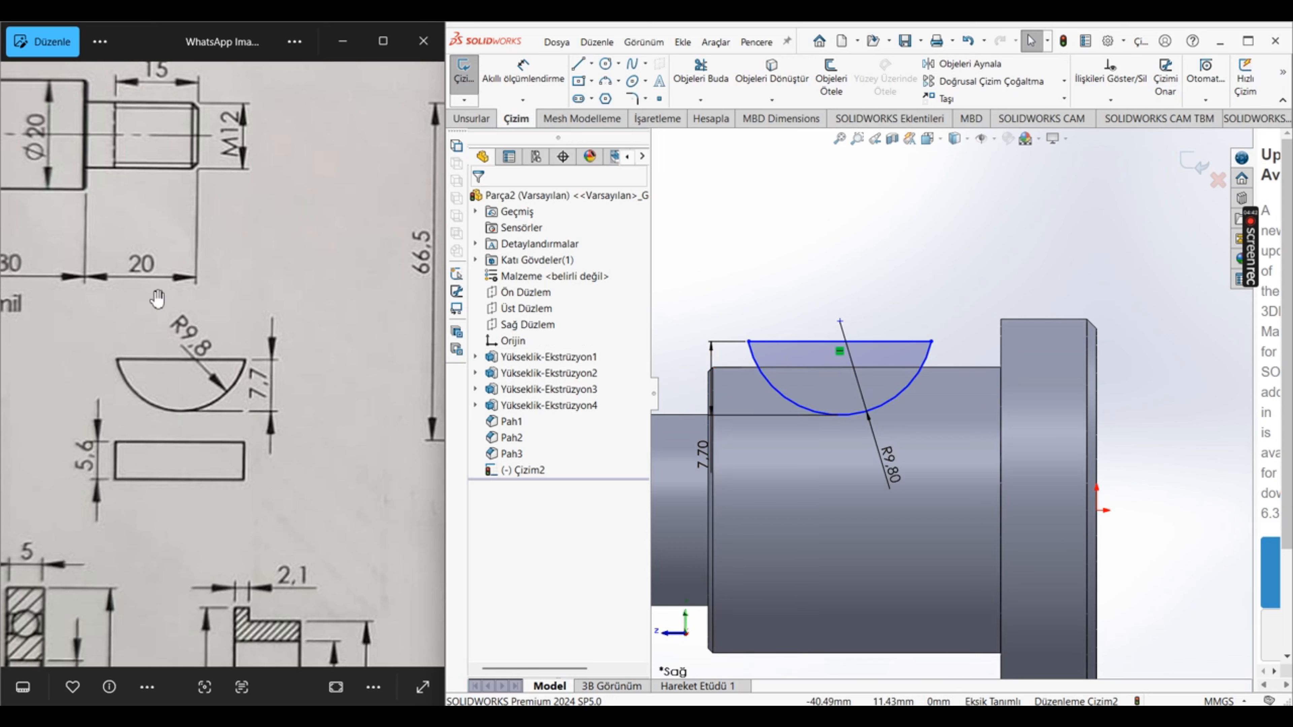
Step: Draw a centerline about 5.07 mm long from the arc's centre to the midpoint of the shaft section's upper edge and make it vertical
left_click(591, 63)
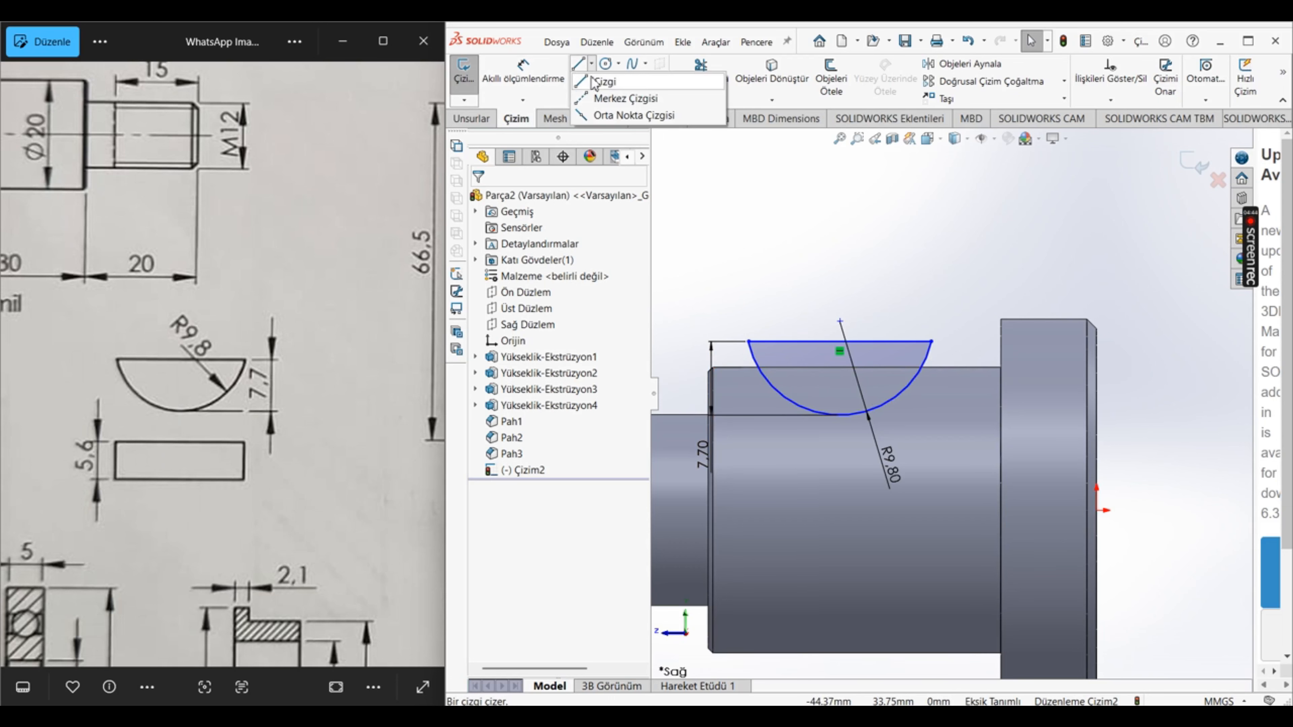
left_click(626, 97)
scroll(834, 405, "down", 2)
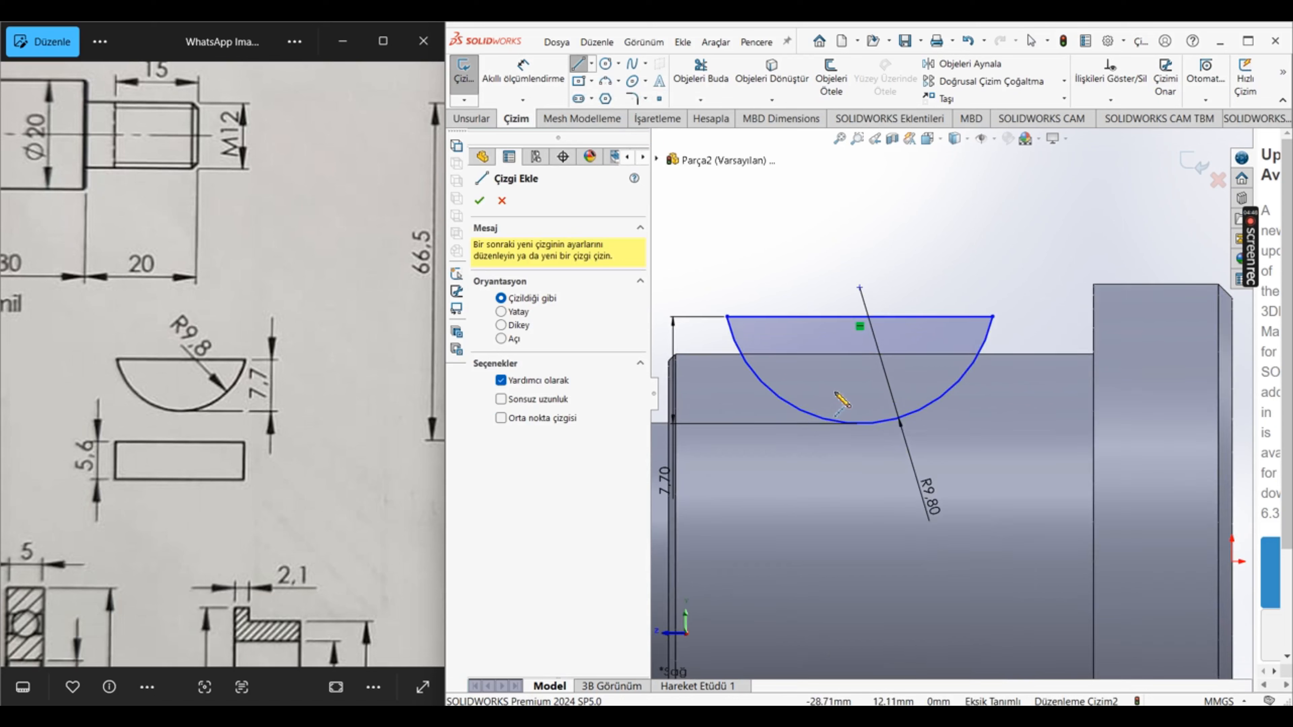
left_click(859, 288)
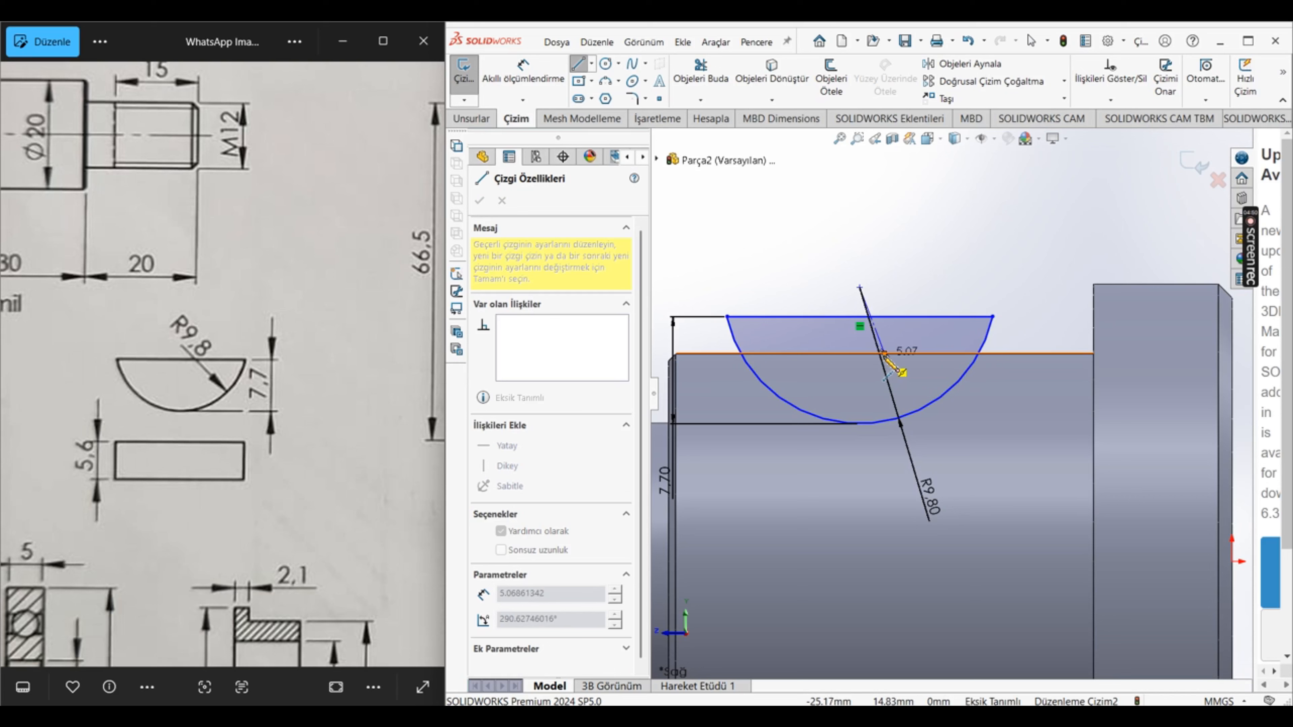
left_click(884, 353)
key("Escape")
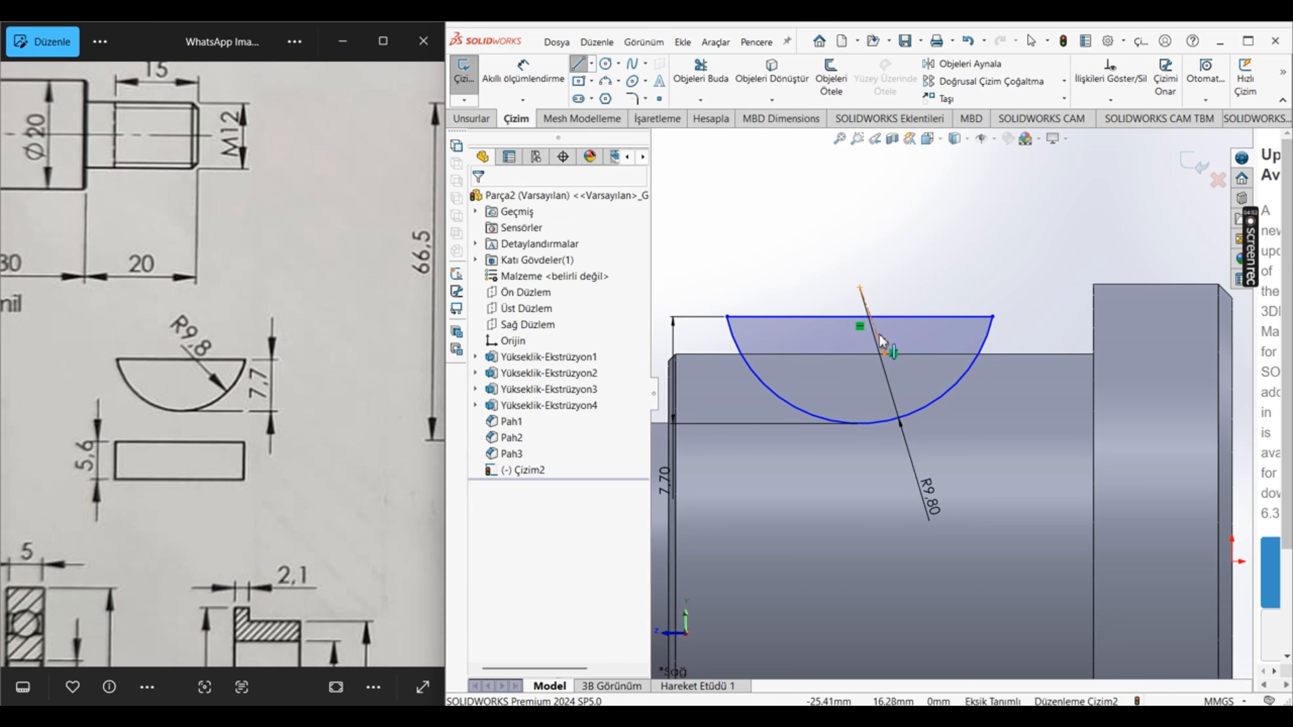
left_click(875, 330)
left_click(932, 281)
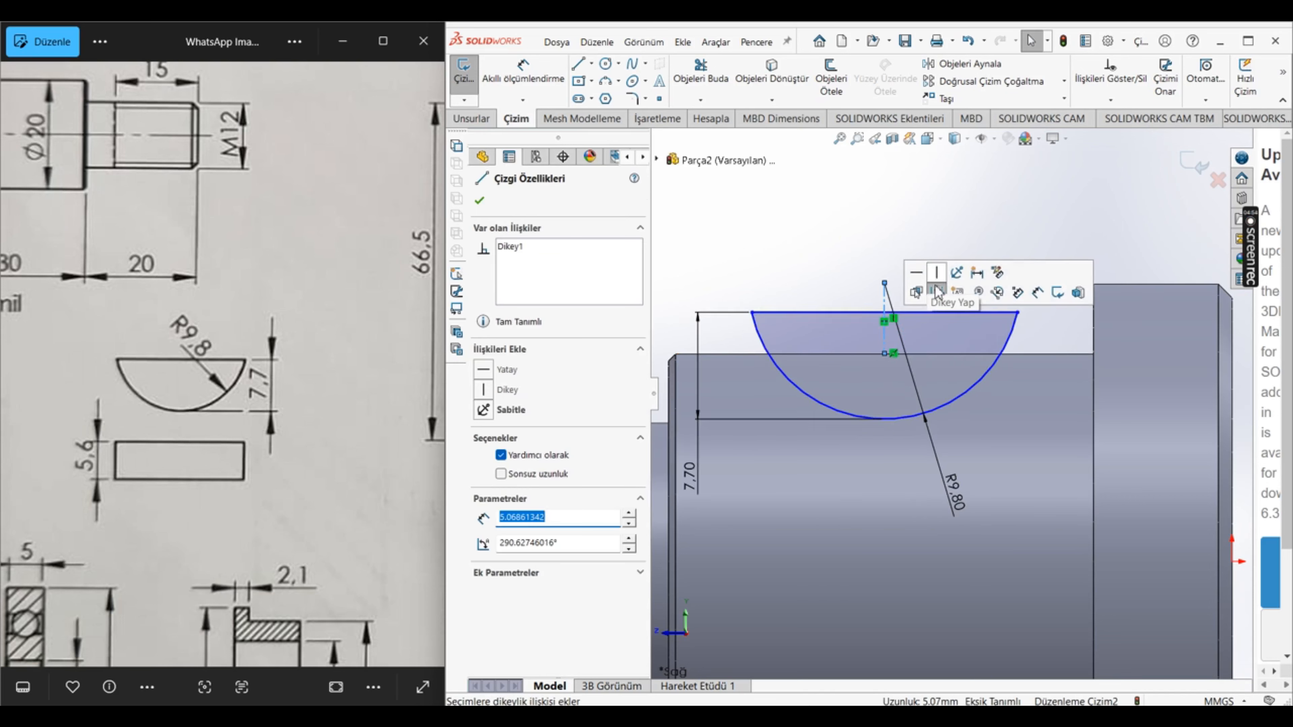
scroll(1013, 517, "up", 3)
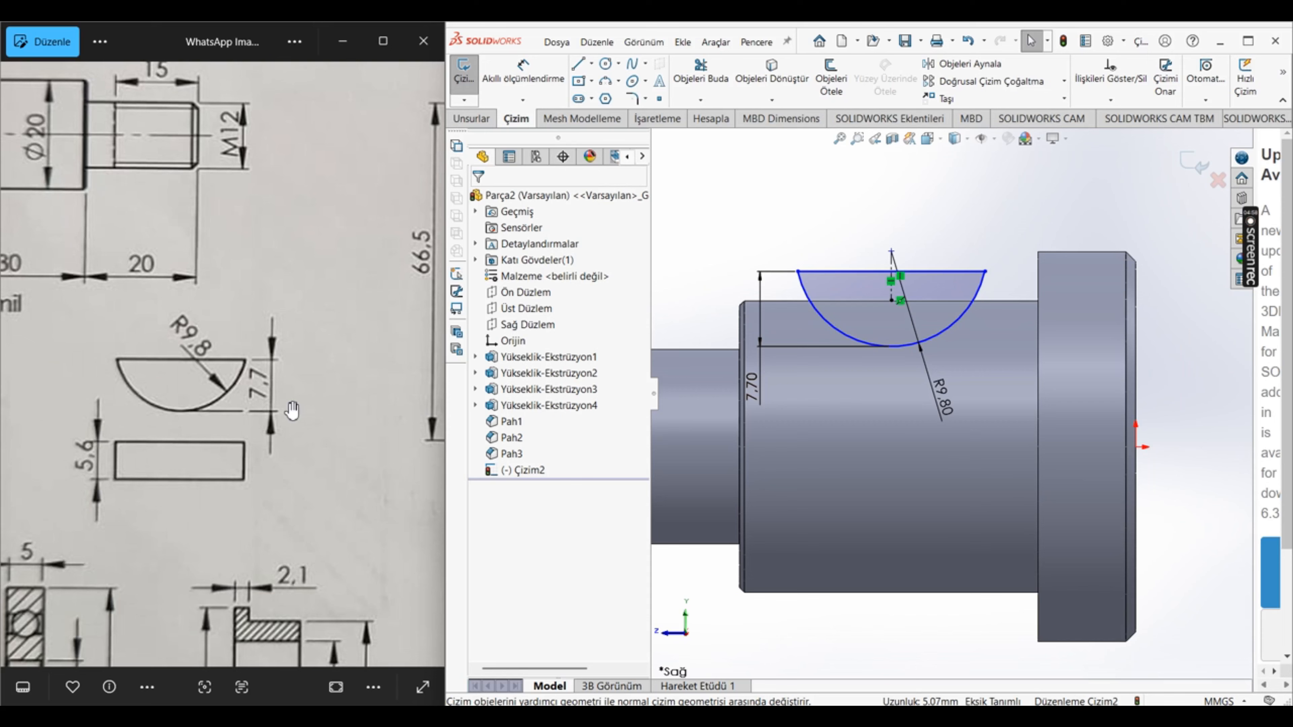
Step: Examine the 1-Yatak front view and section A-A on the reference drawing for the dimensions that locate the key slot
scroll(288, 408, "down", 5)
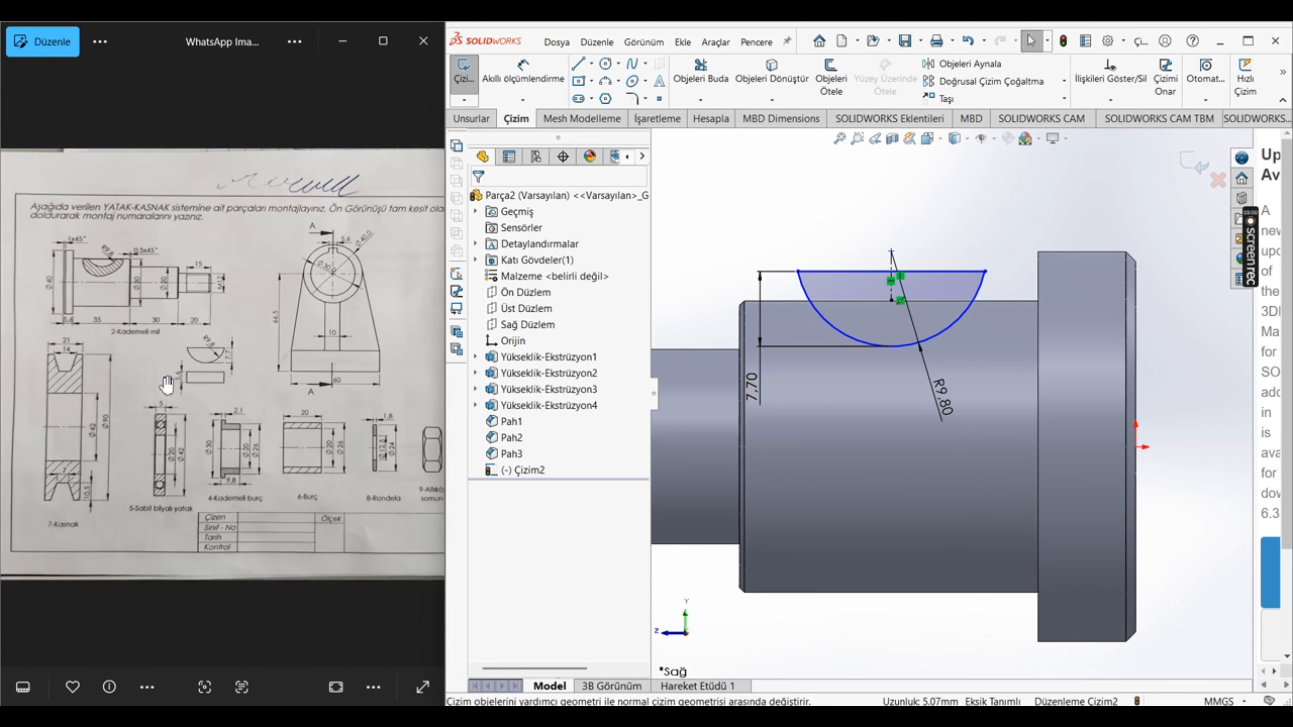
scroll(352, 218, "up", 5)
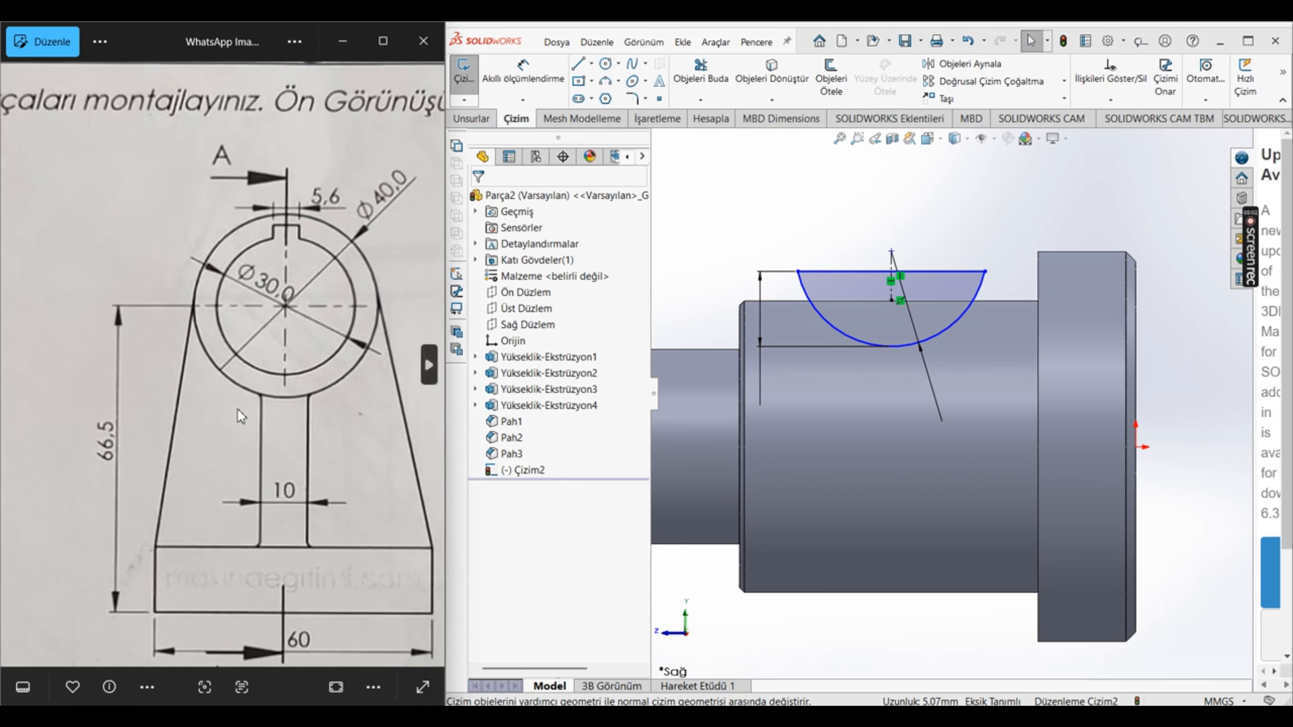
left_click(428, 364)
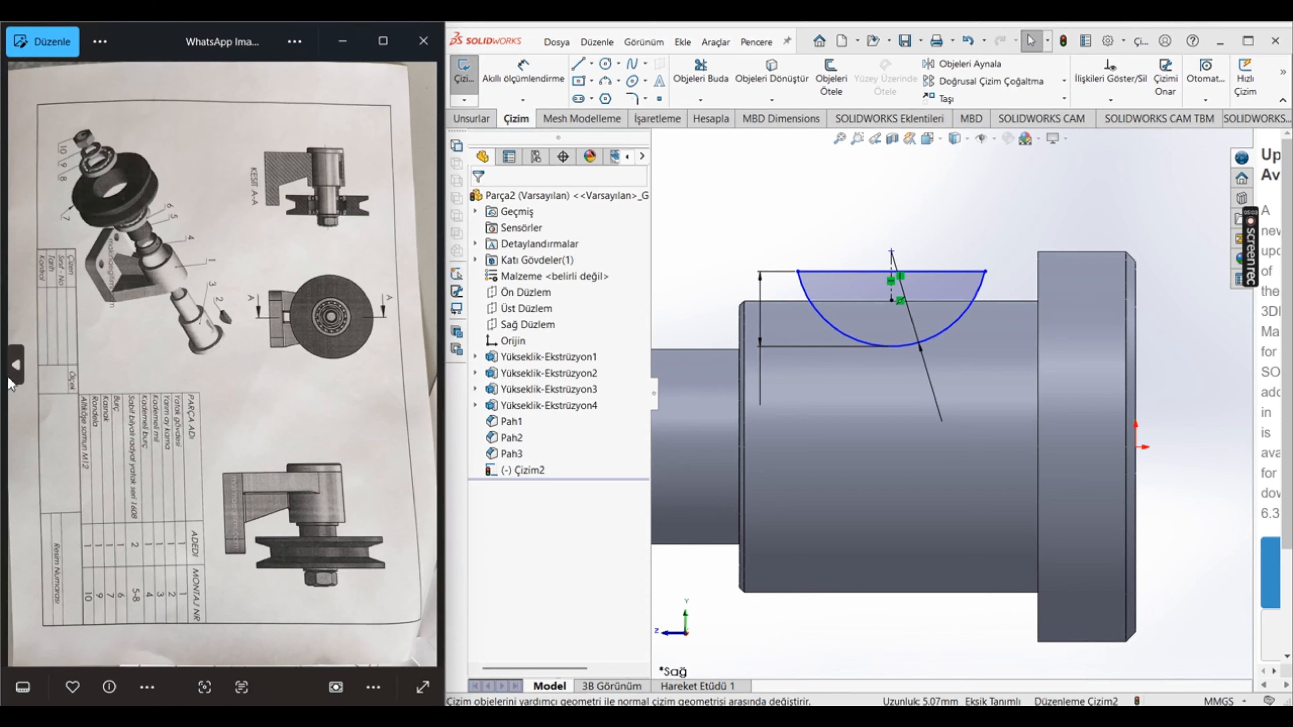
left_click(14, 375)
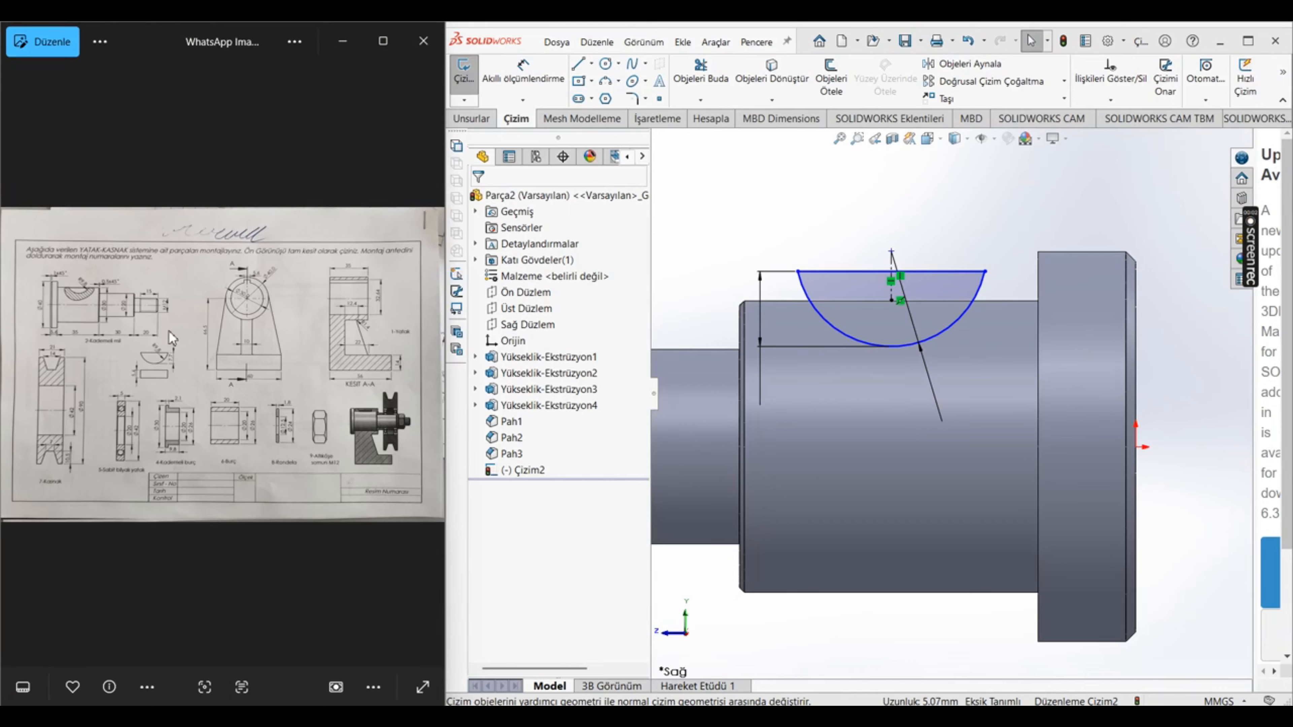
scroll(278, 335, "up", 1)
scroll(279, 335, "up", 5)
mouse_move(326, 319)
left_mouse_down()
mouse_move(130, 433)
mouse_move(51, 450)
left_mouse_up()
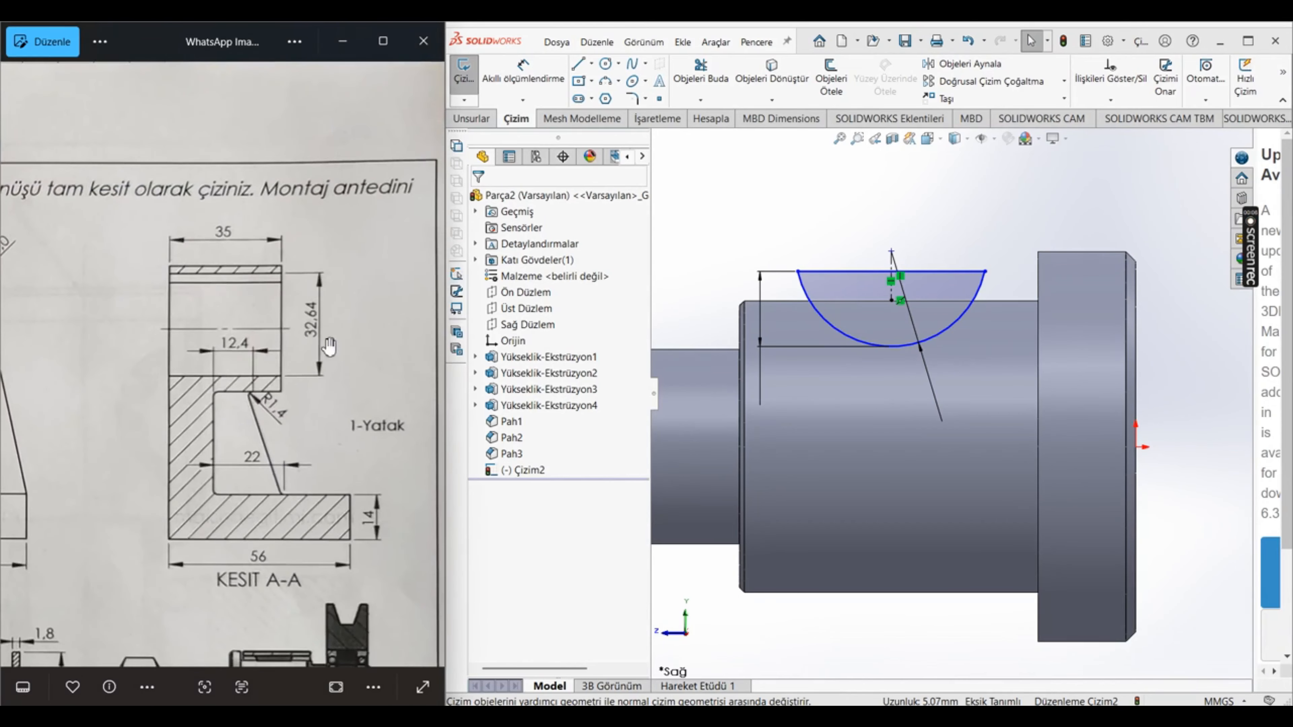
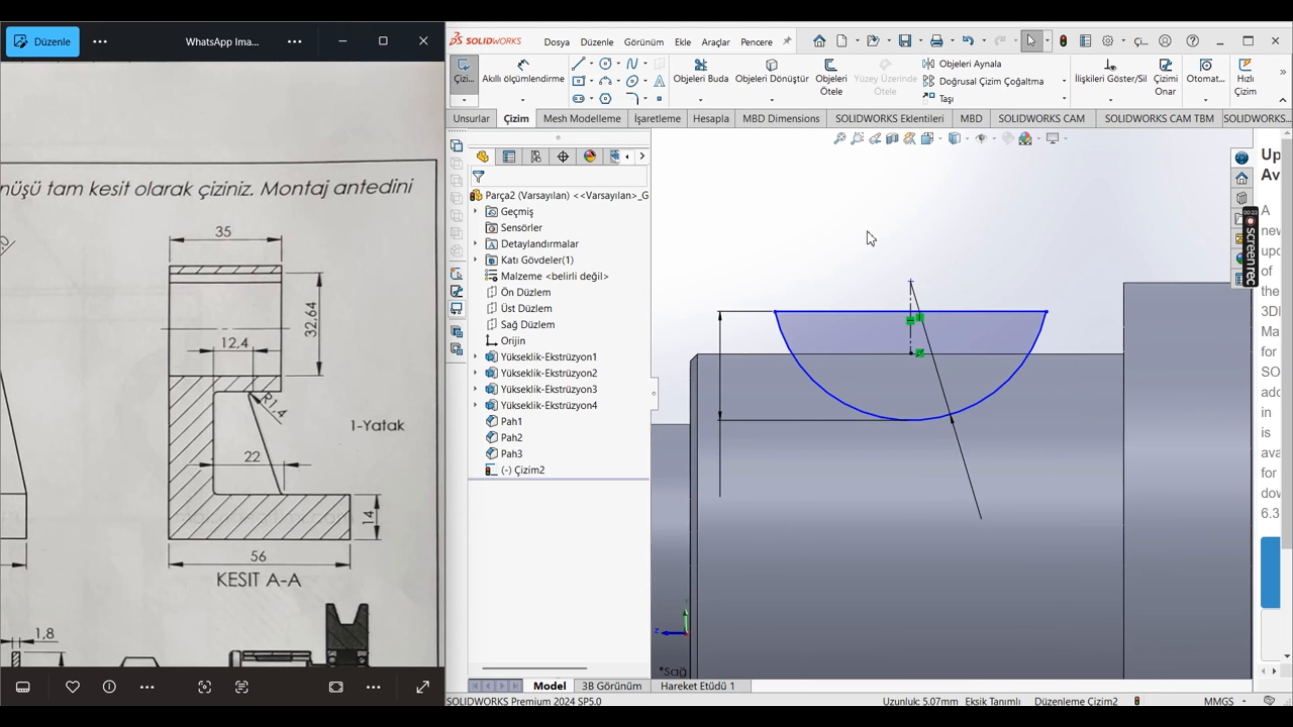
Step: Dimension the segment's chord from the lower edge of the large shaft section at 32.64 mm
scroll(866, 237, "up", 5)
left_click(523, 74)
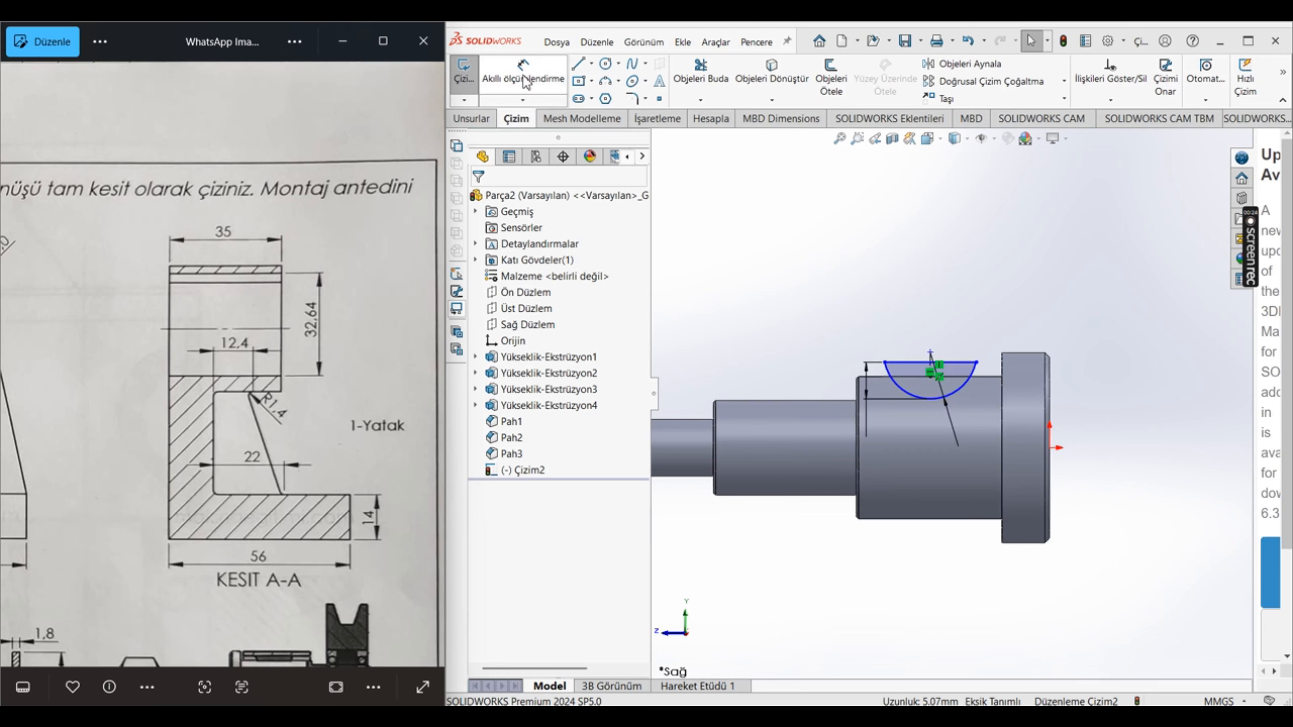
left_click(899, 364)
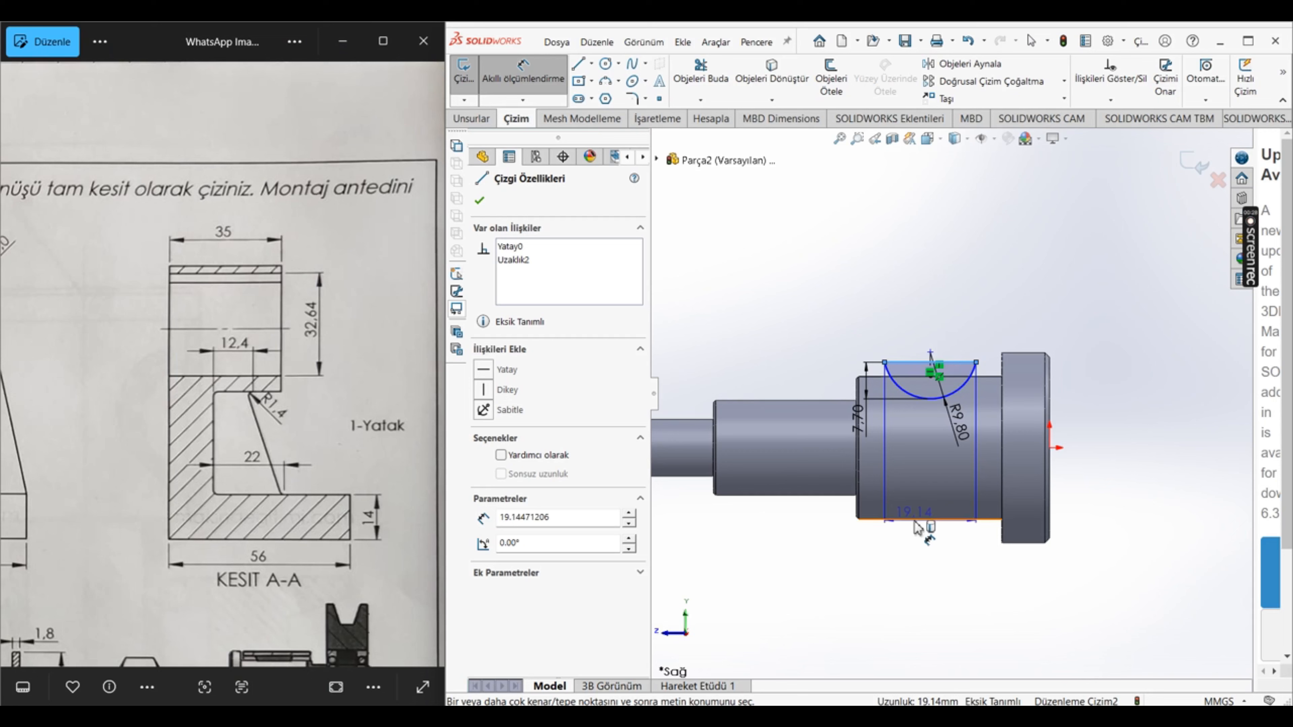
left_click(920, 519)
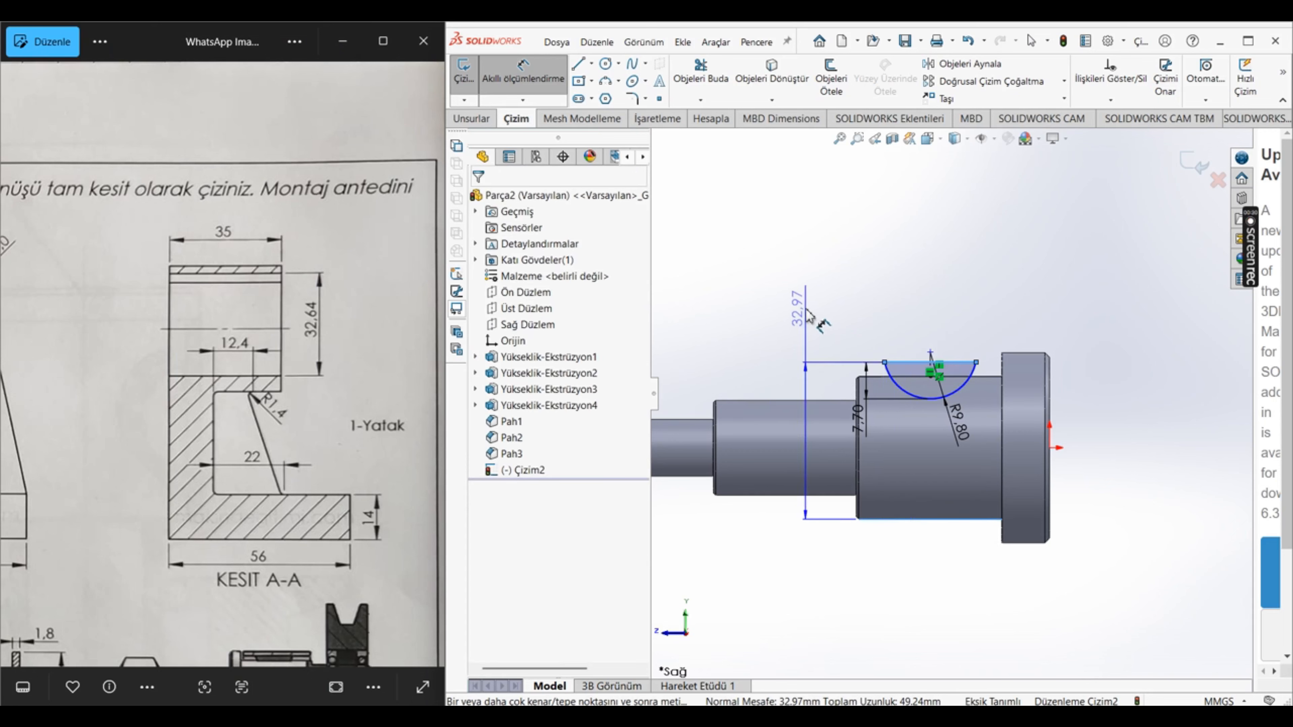
left_click(799, 339)
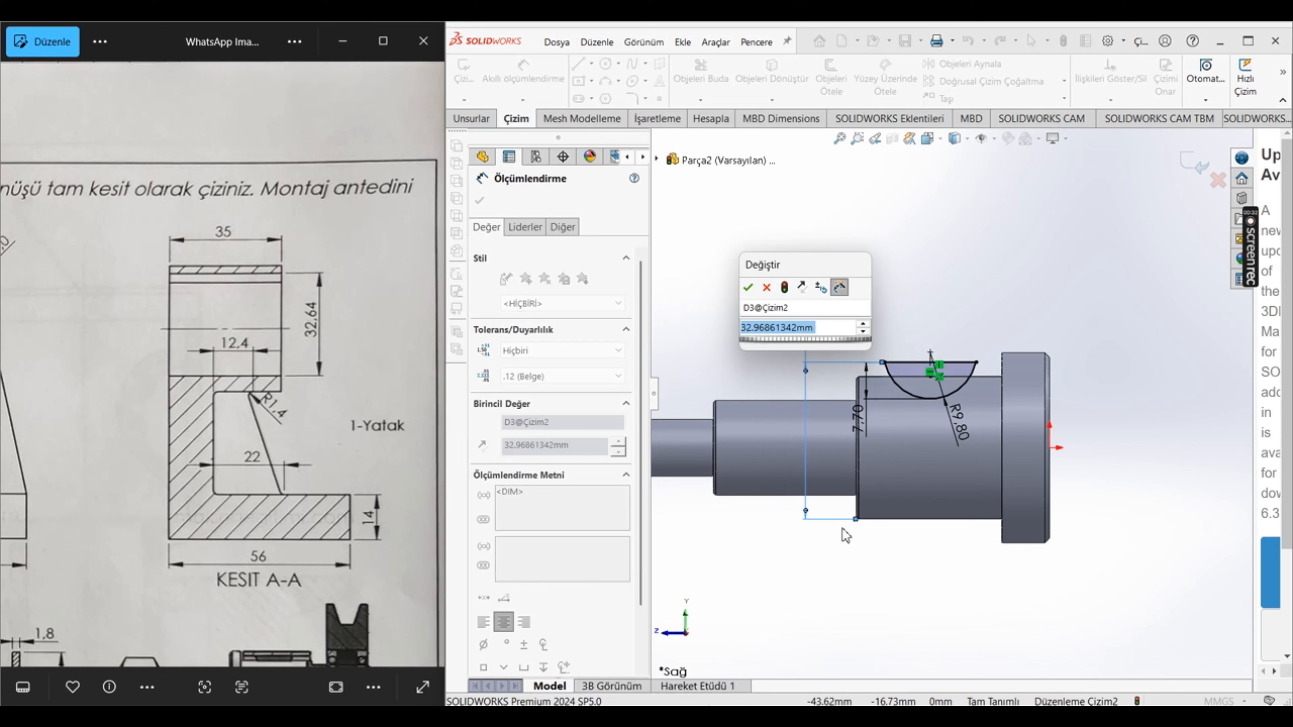
type("32.64")
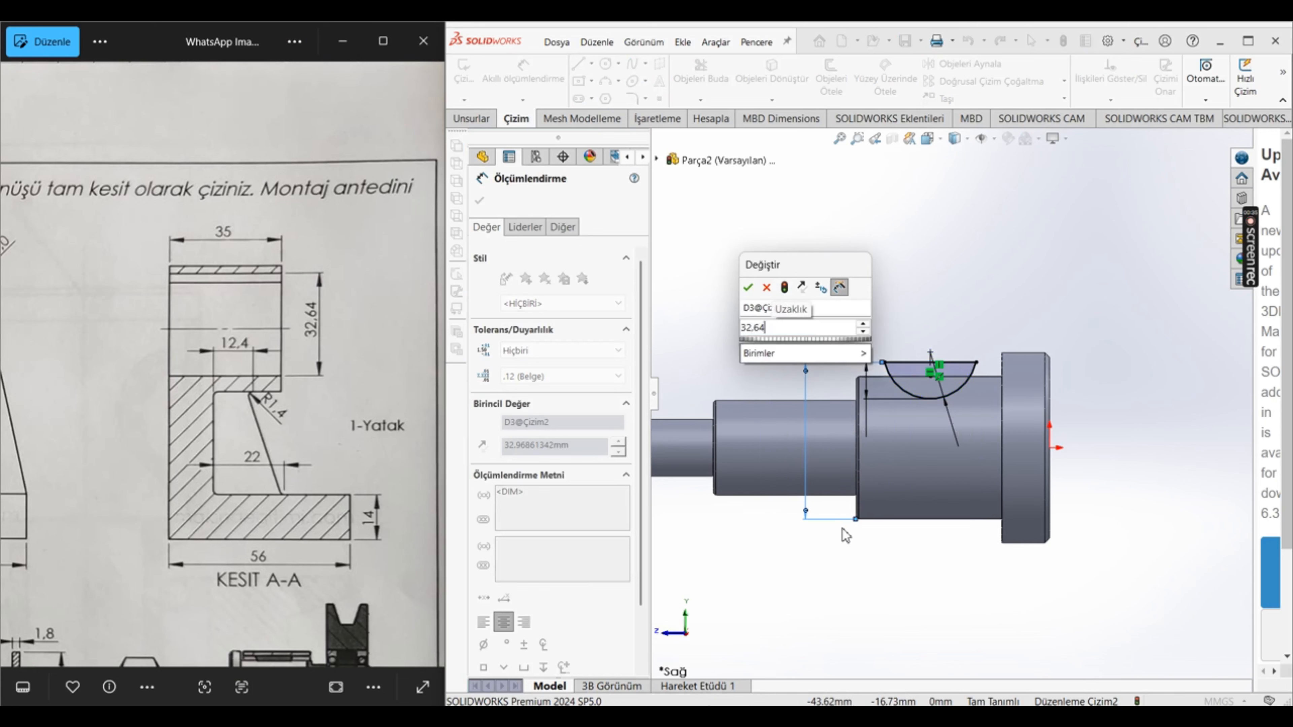
key("Return")
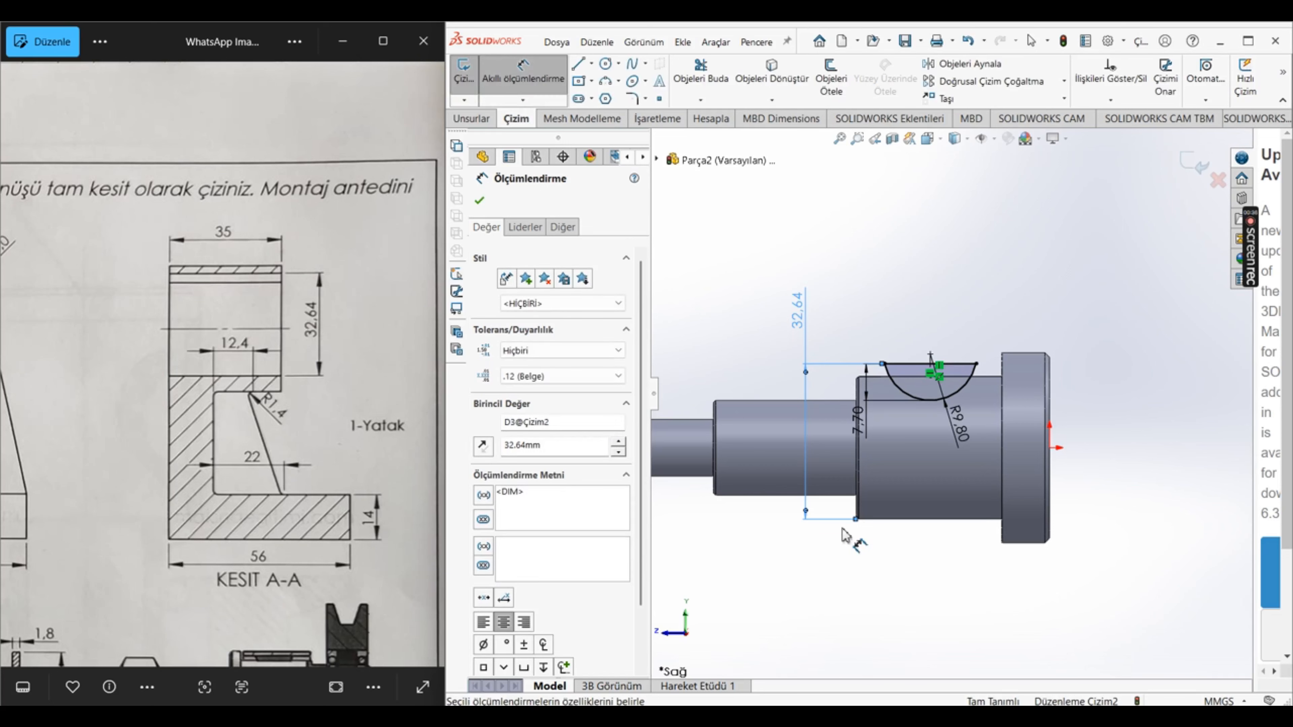
key("Escape")
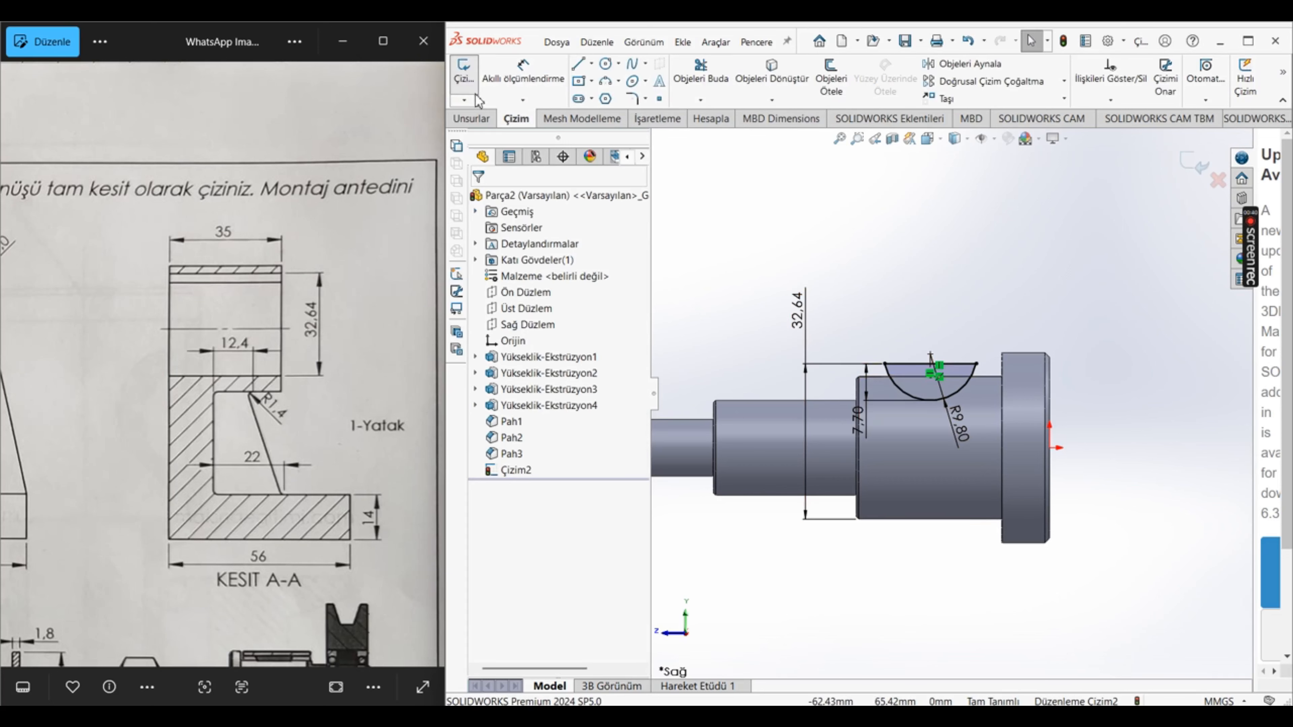
Step: Start an extruded cut from the key slot sketch with a blind first-direction depth of 5.6/2 mm
left_click(470, 118)
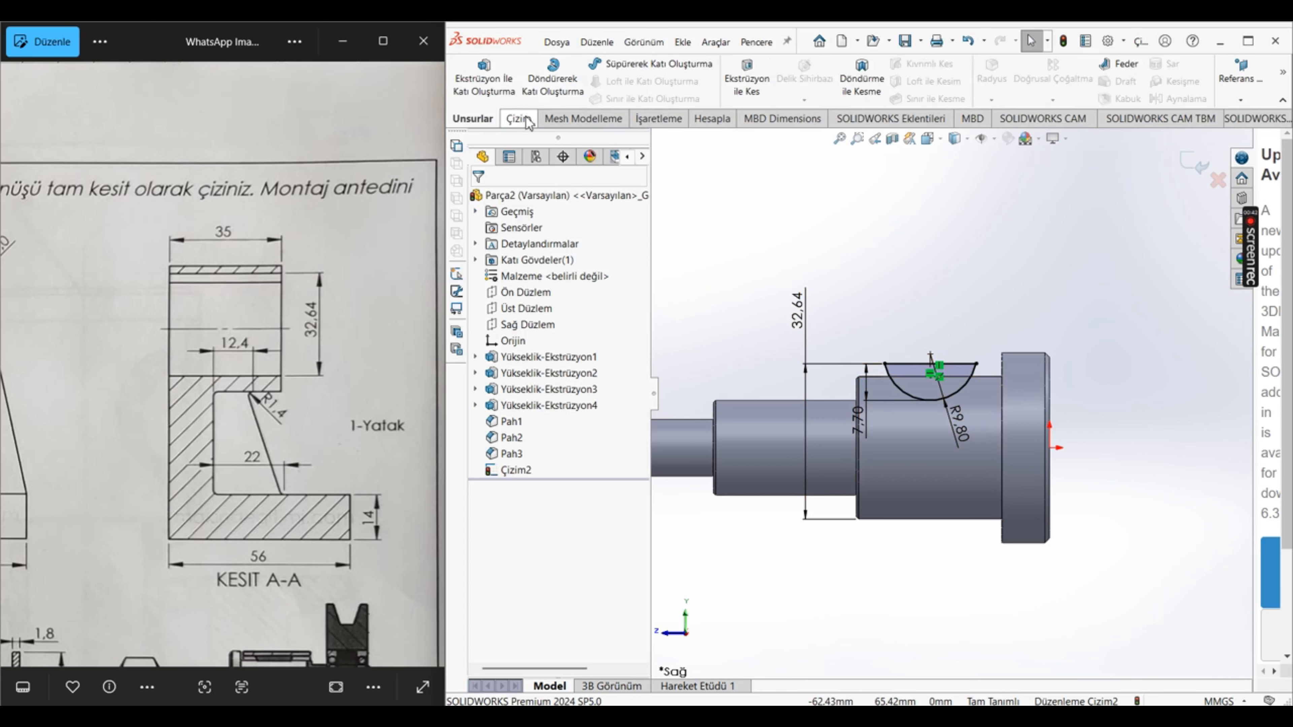
left_click(741, 93)
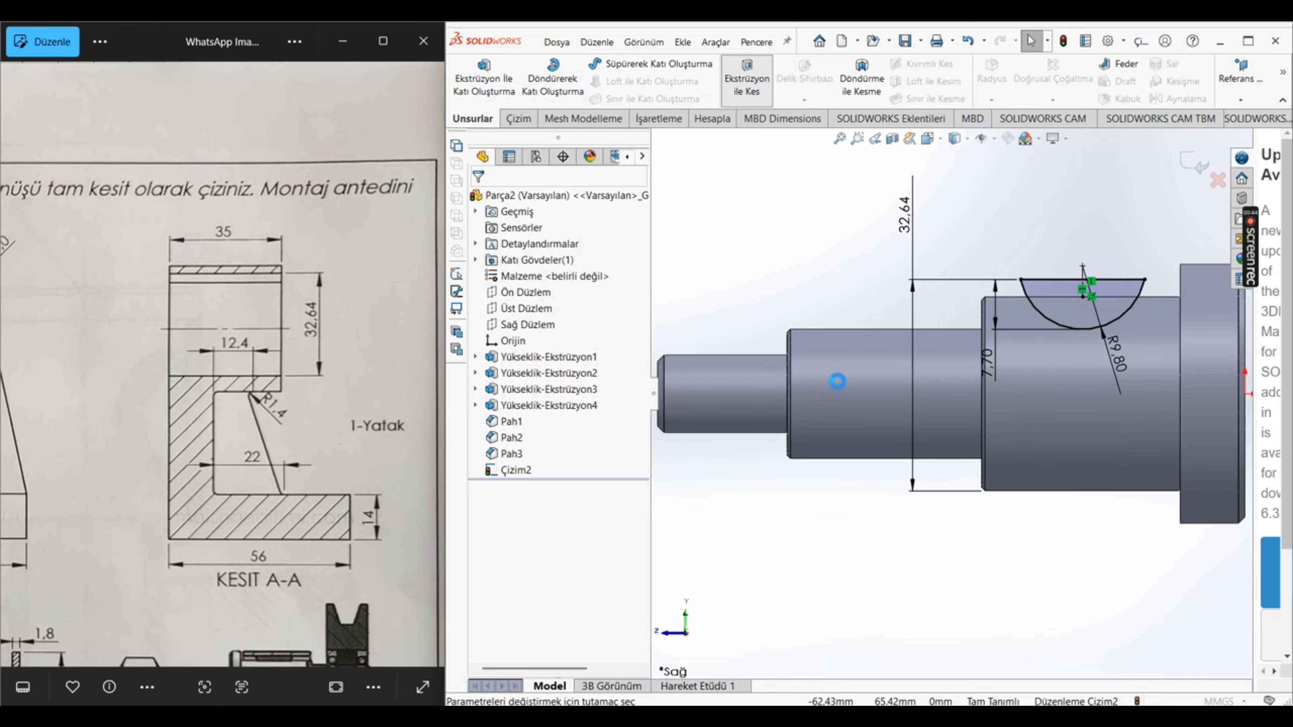
left_click_drag(177, 391, 347, 403)
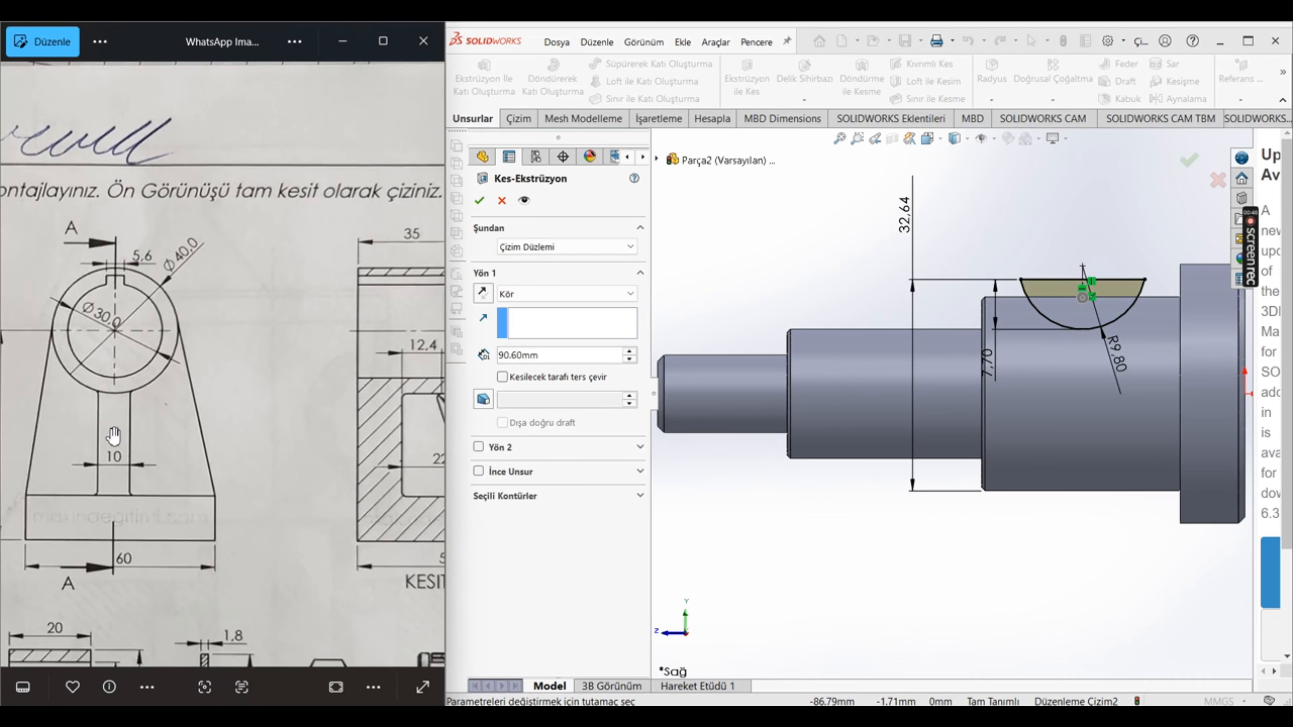
left_click_drag(113, 438, 206, 429)
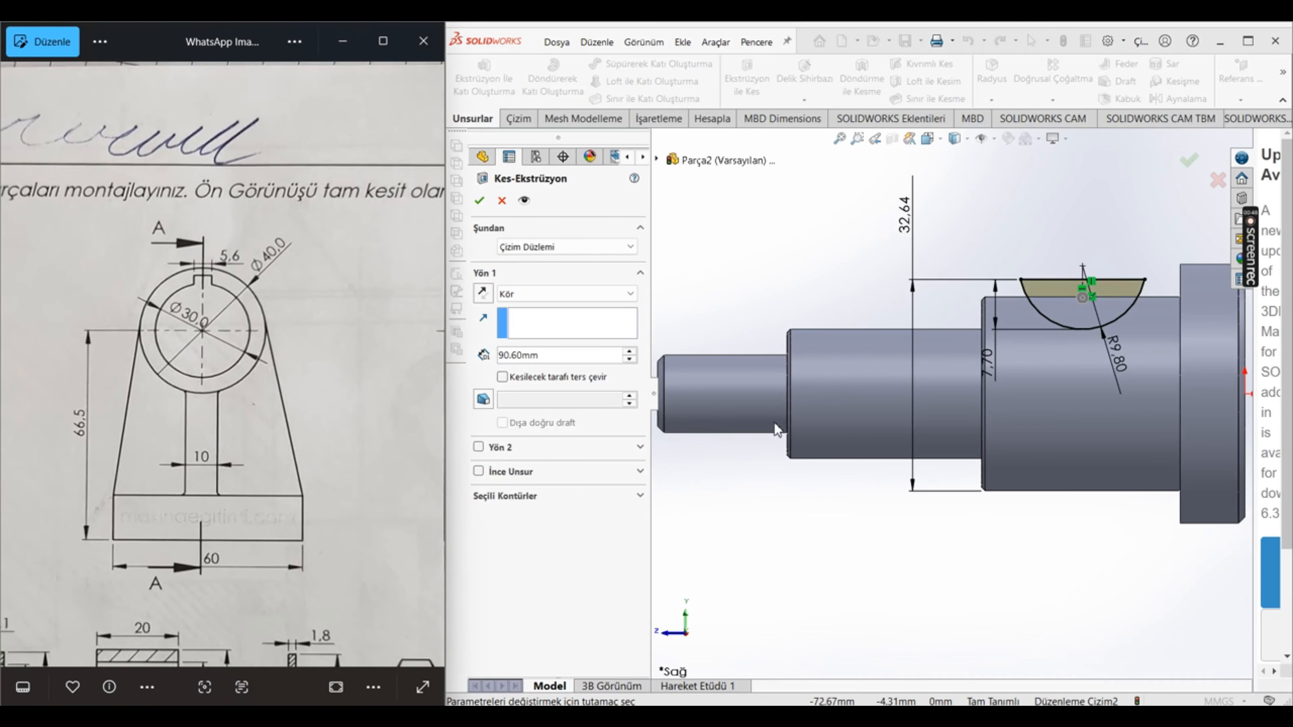
double_click(565, 351)
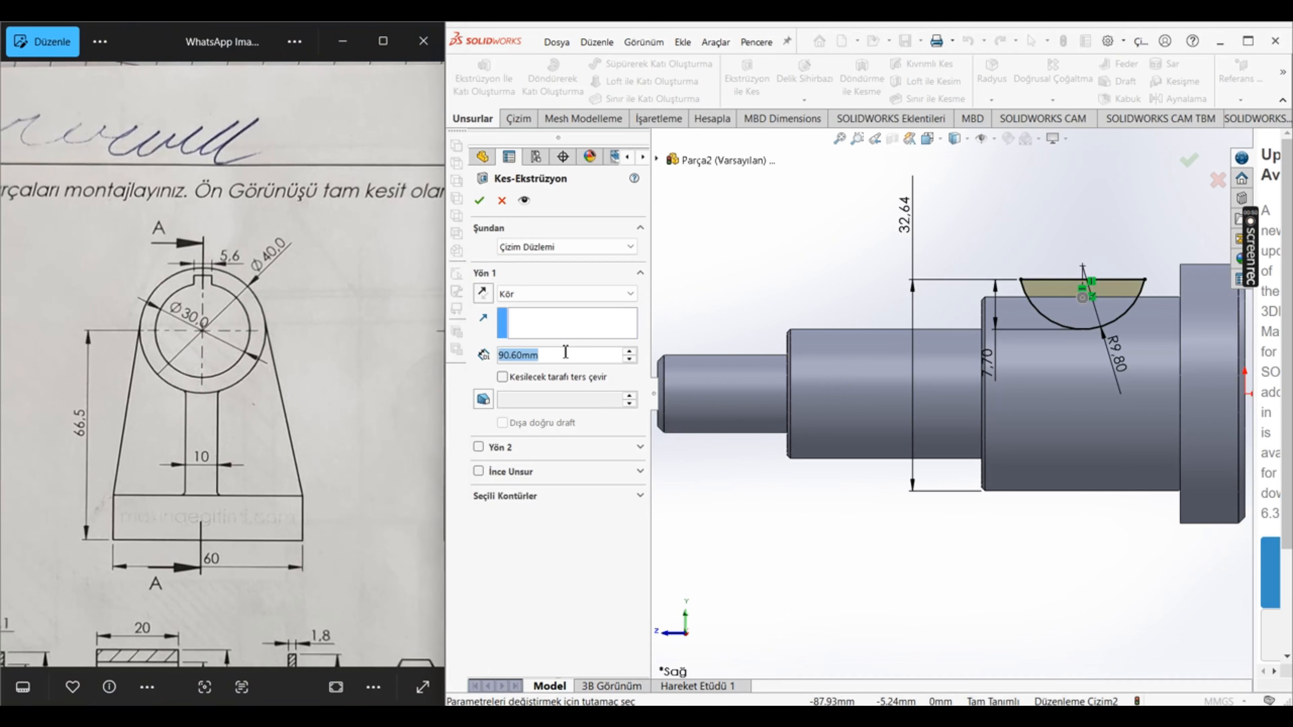
type("5.6/2")
key("Return")
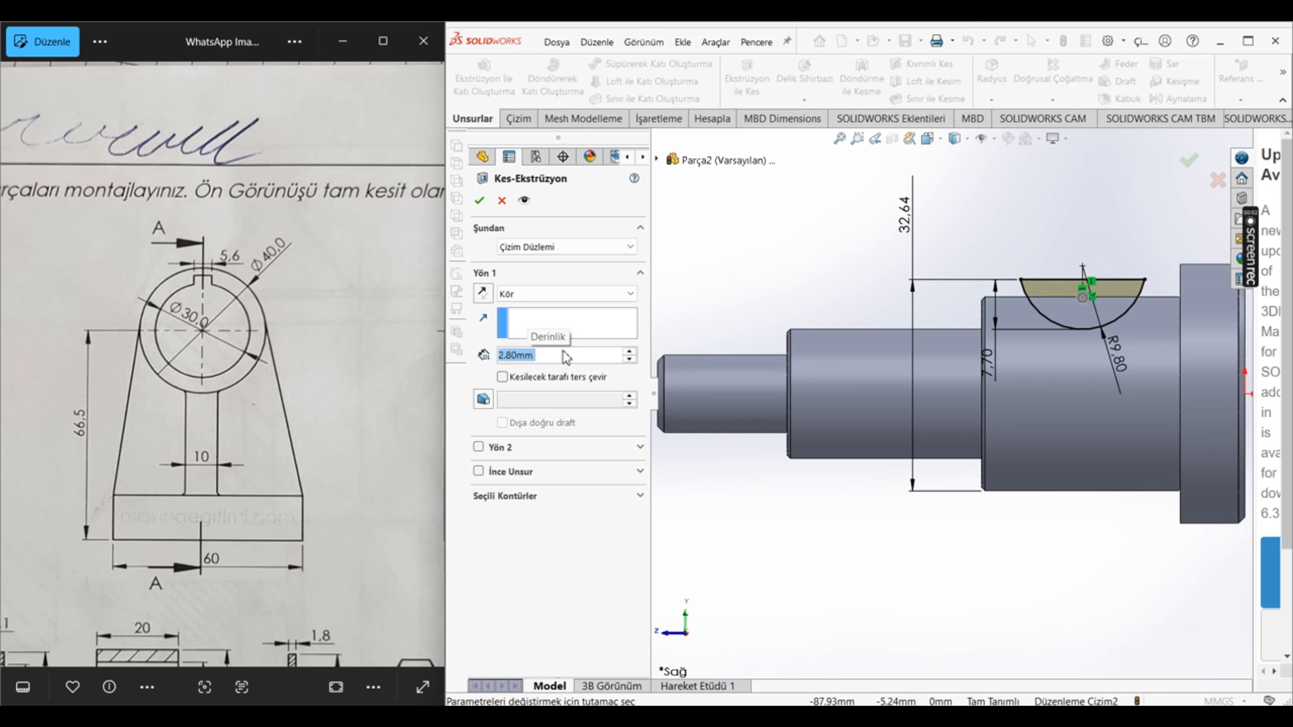
Step: Add a second direction of 5.6/2 mm to the key slot cut and apply it
left_click(480, 450)
type("5.6/2")
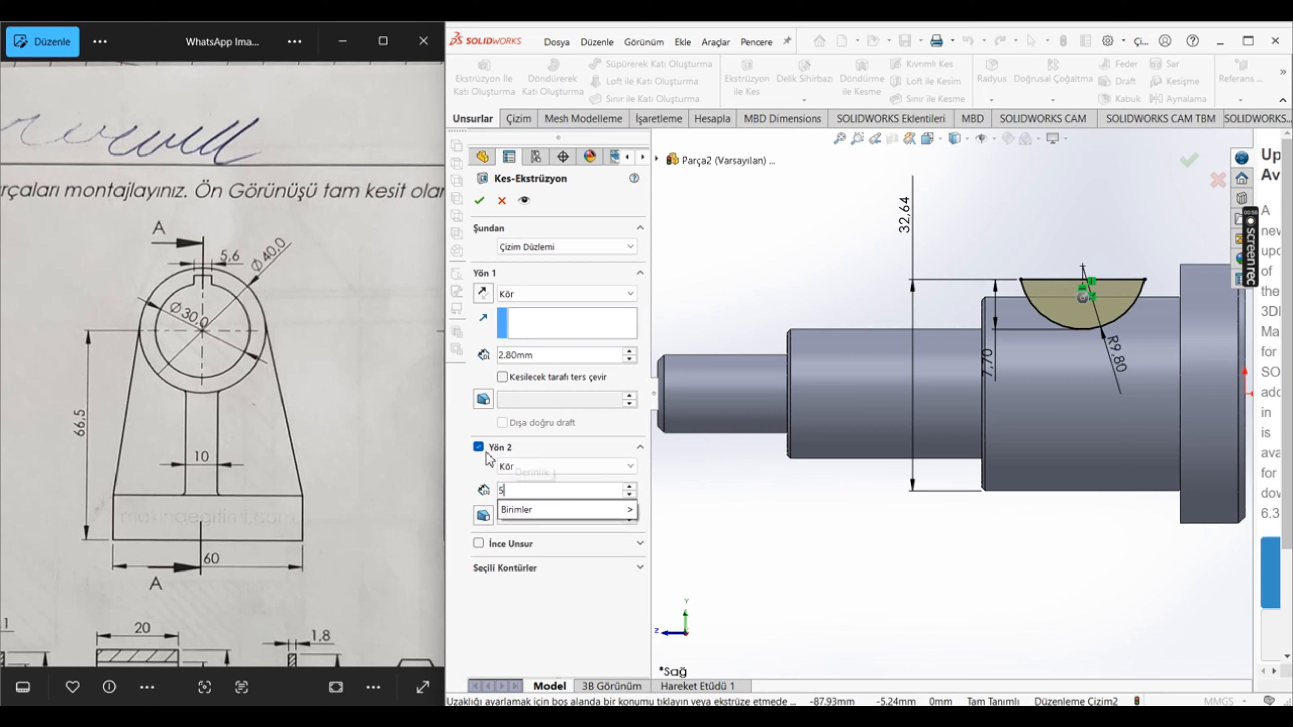
key("Return")
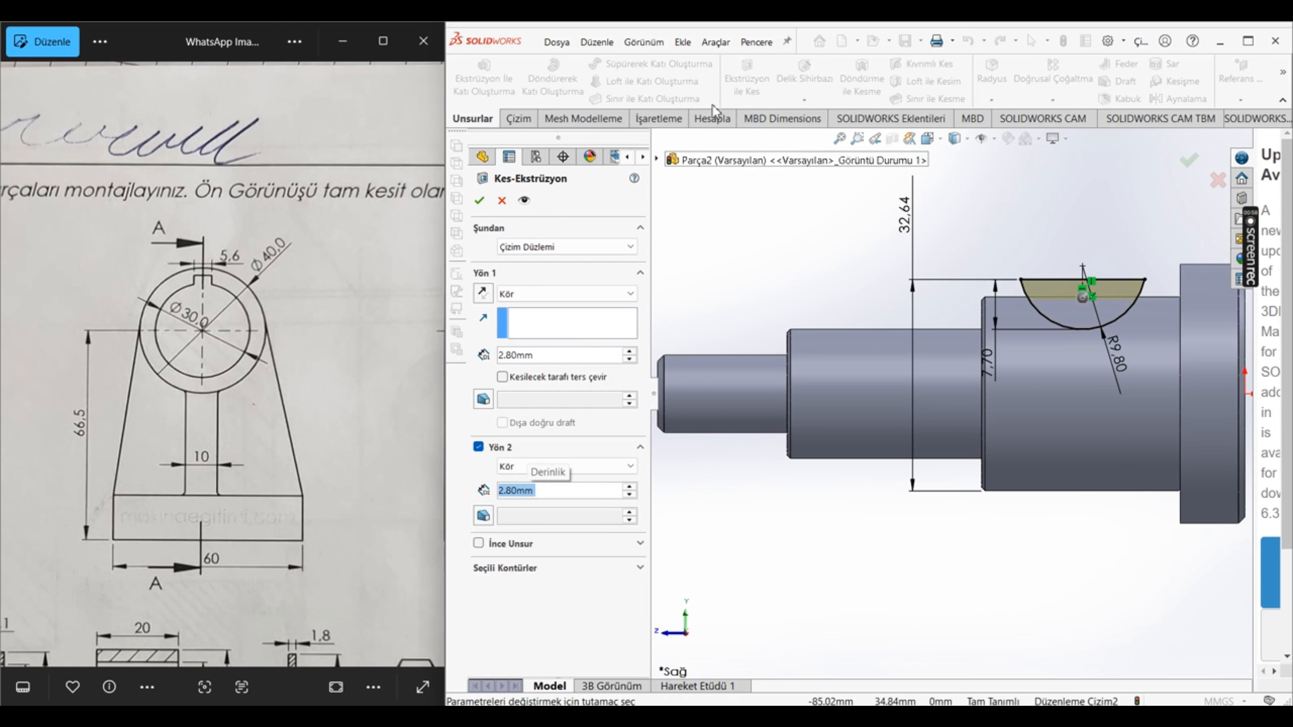
scroll(1023, 378, "up", 3)
middle_click_drag(905, 358, 1024, 423)
scroll(977, 303, "down", 5)
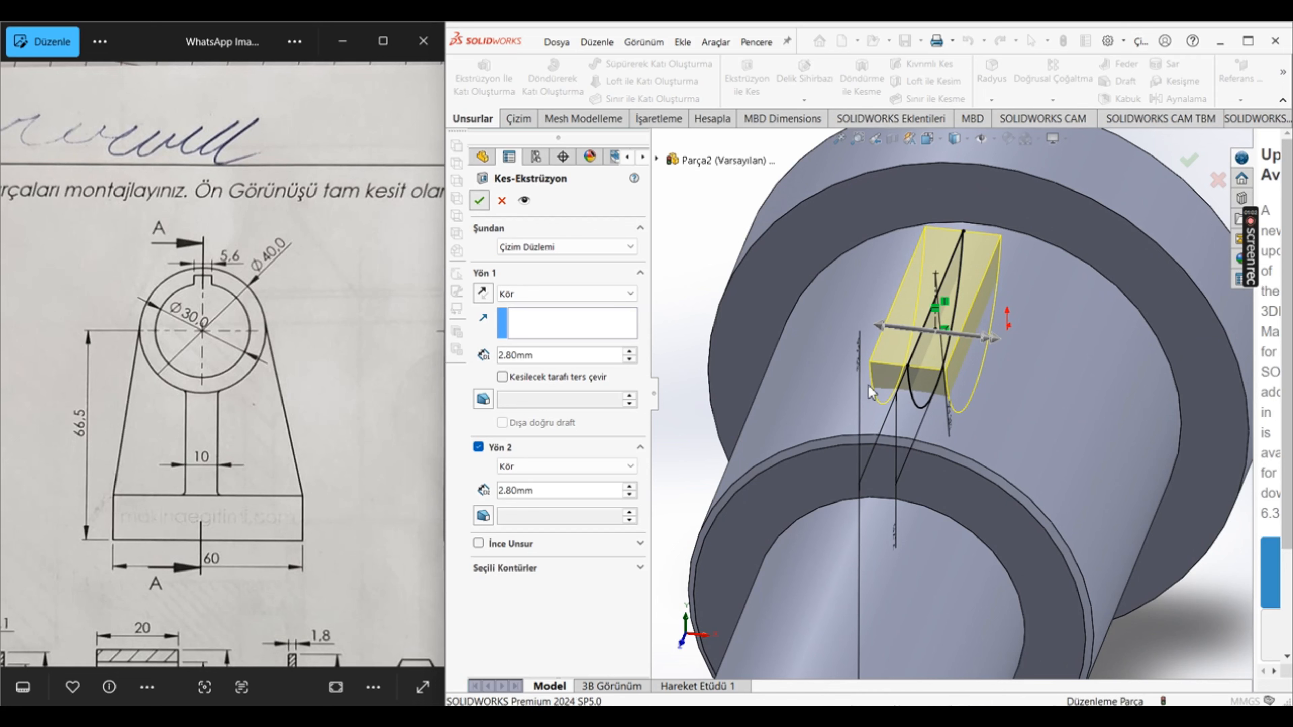
left_click(478, 202)
scroll(1033, 513, "up", 5)
middle_click_drag(1033, 513, 957, 479)
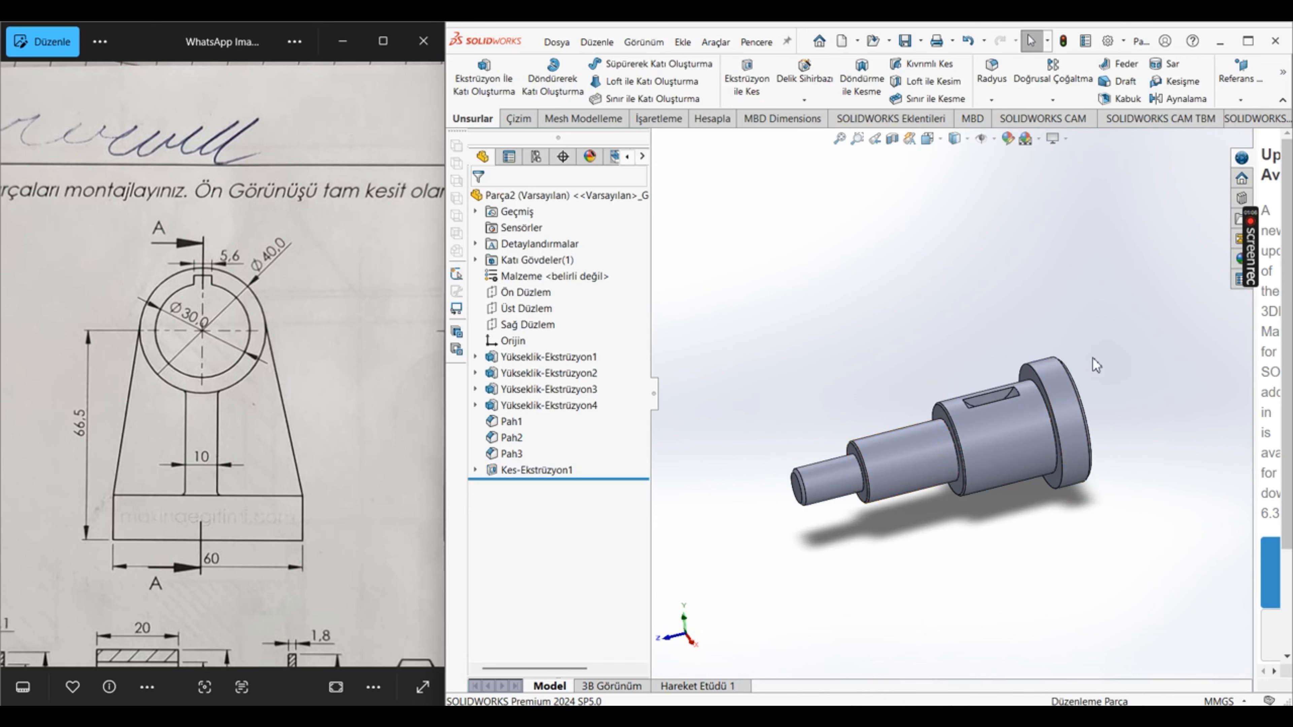
Step: Start a Thread feature on the circular chamfer edge at the free end of the thinnest shaft section
scroll(163, 524, "down", 5)
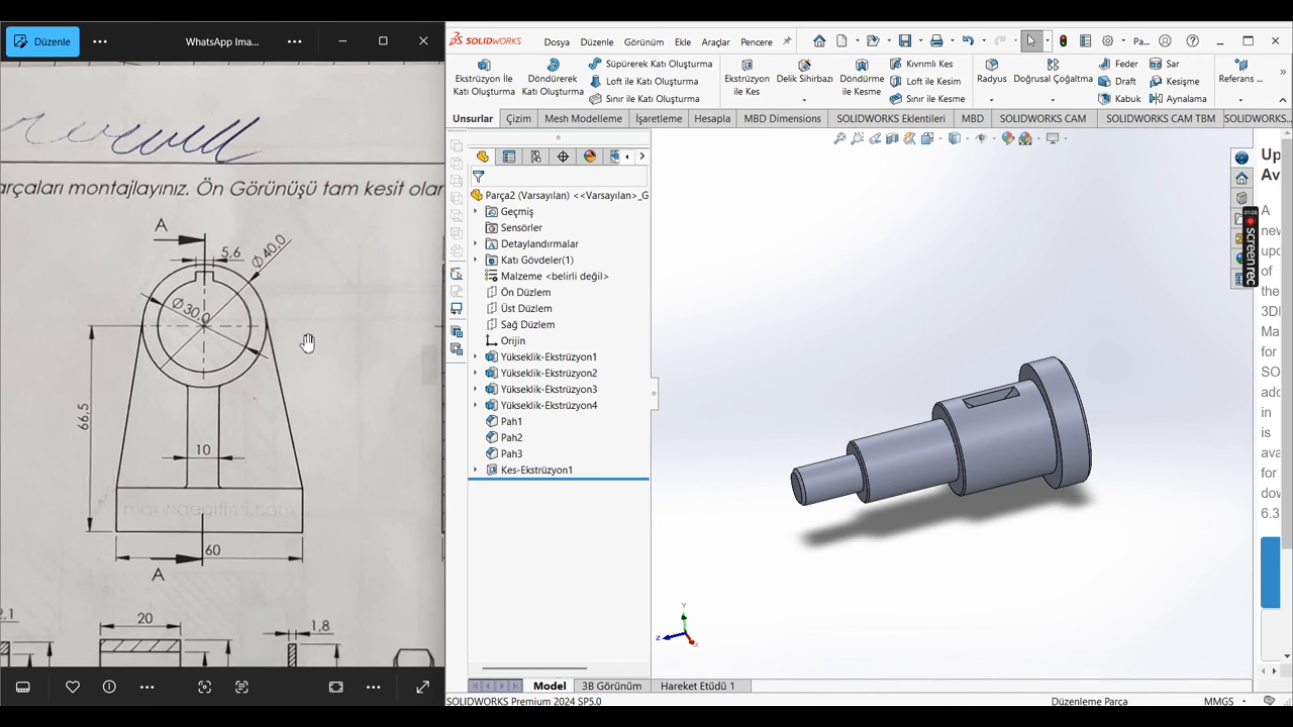
scroll(244, 254, "up", 5)
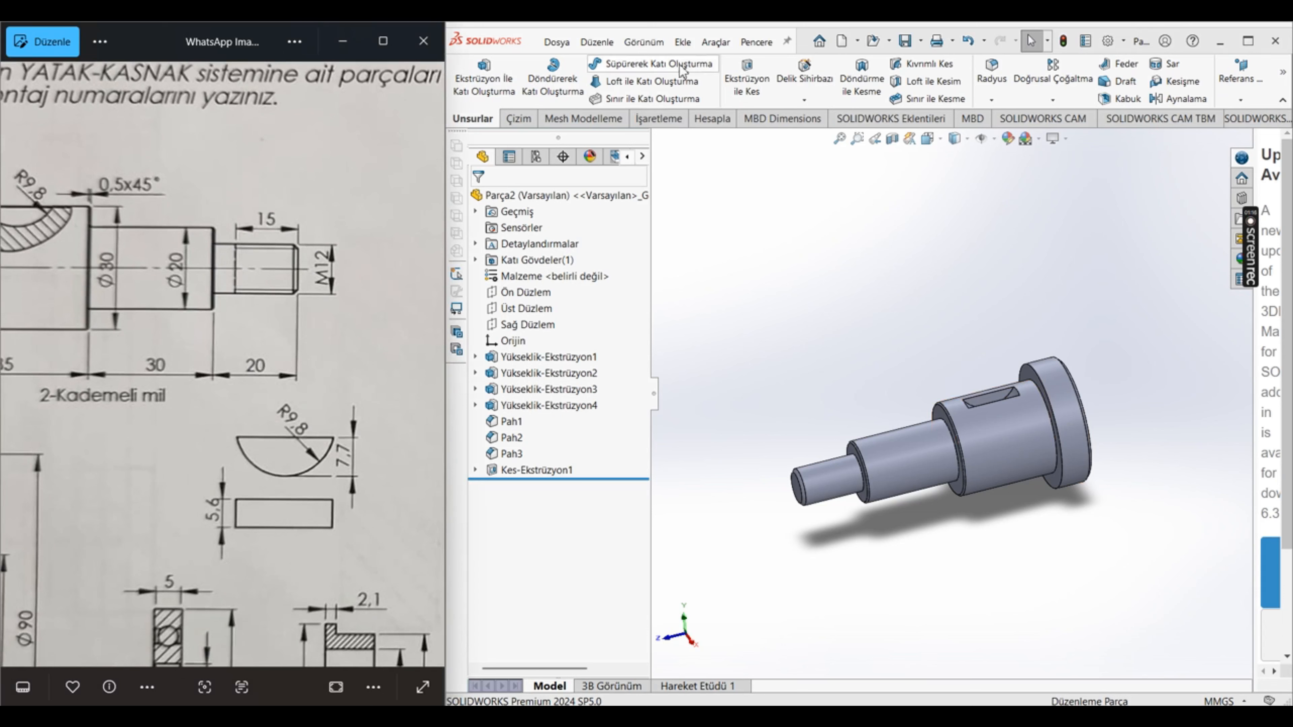
left_click(682, 42)
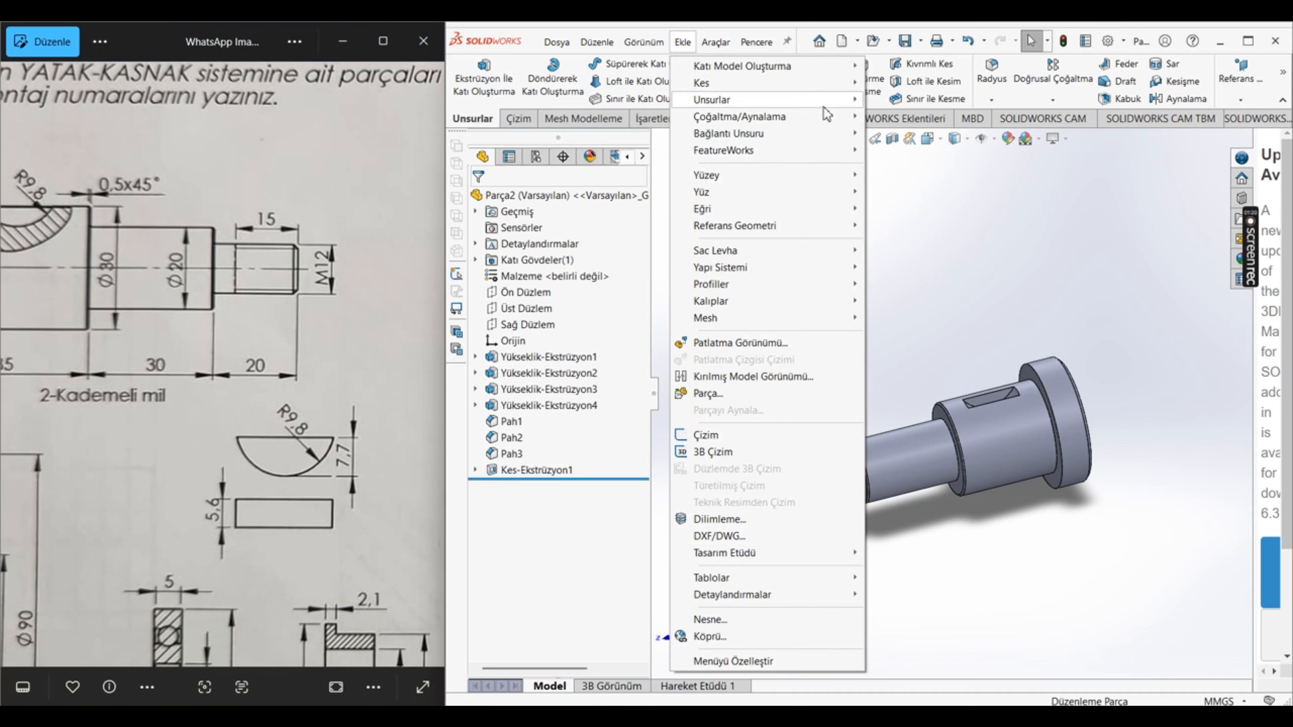
mouse_move(834, 102)
left_click(901, 175)
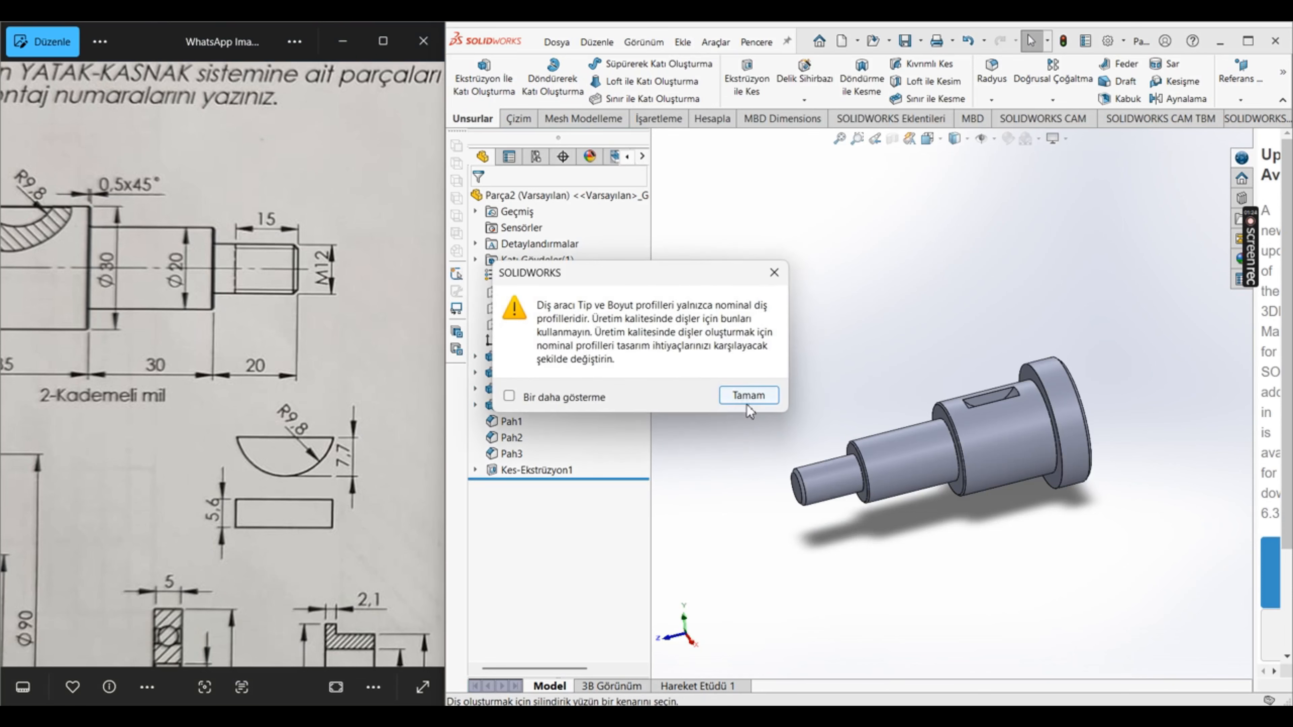
left_click(747, 398)
scroll(756, 458, "down", 4)
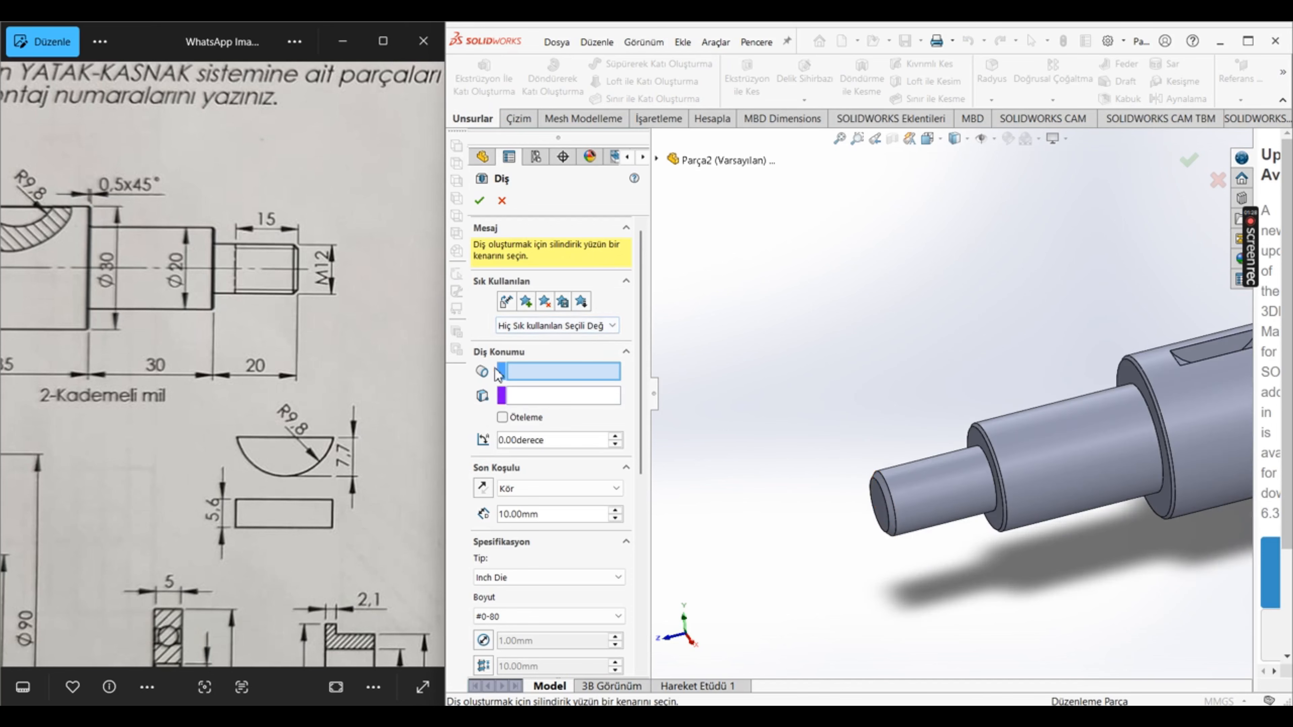
left_click(874, 476)
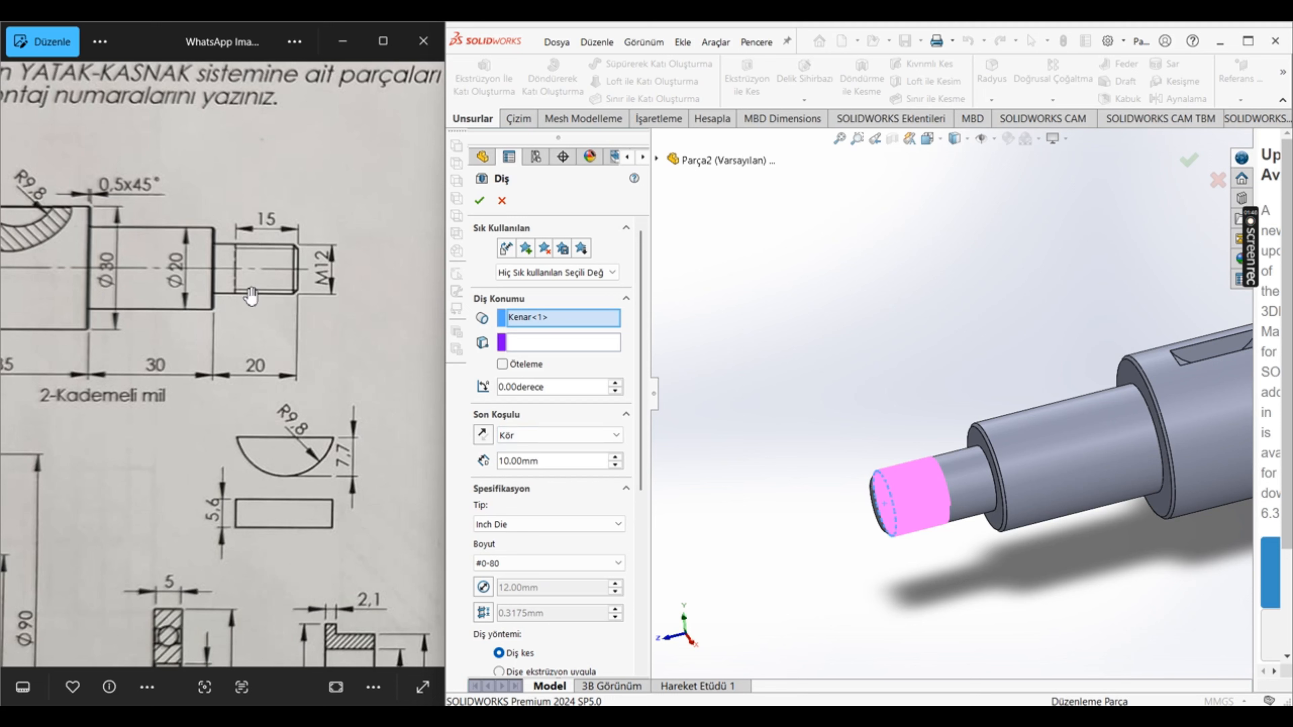
Step: Offset the thread start 5 mm outward beyond the shaft end and set the blind thread depth to 20 mm
scroll(896, 502, "up", 2)
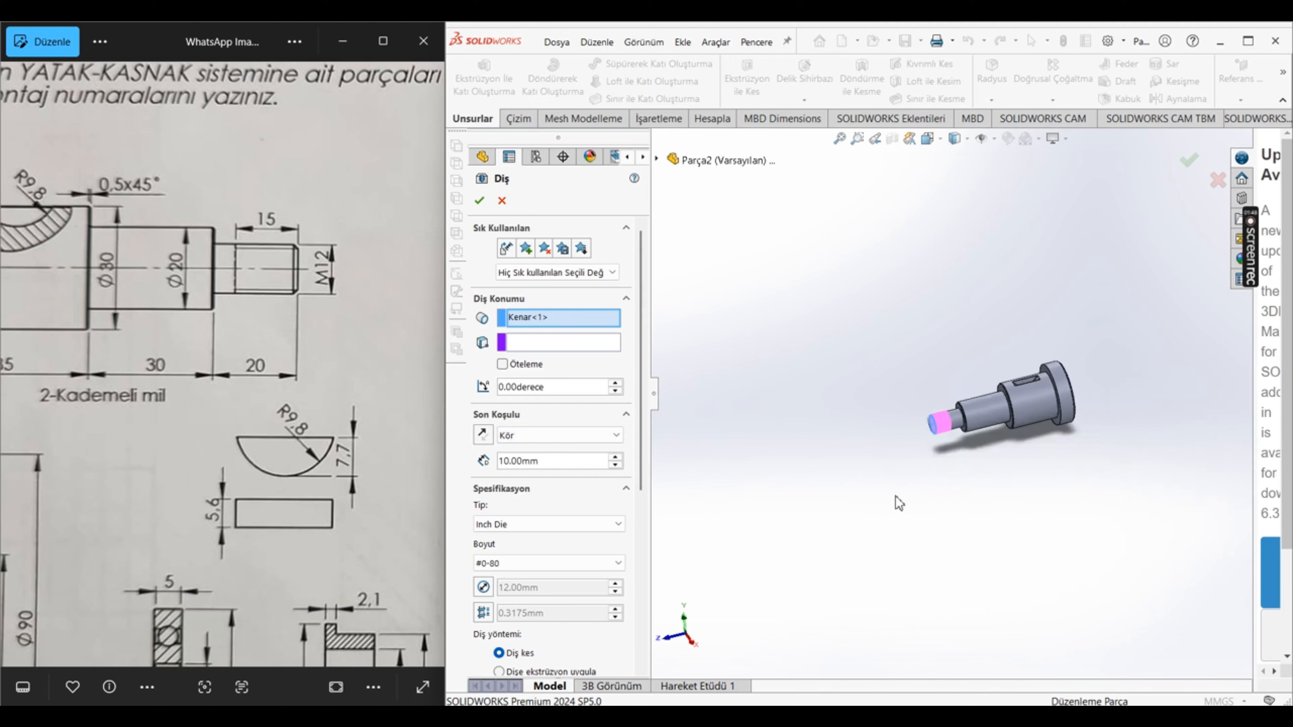
scroll(987, 413, "down", 6)
scroll(850, 301, "down", 2)
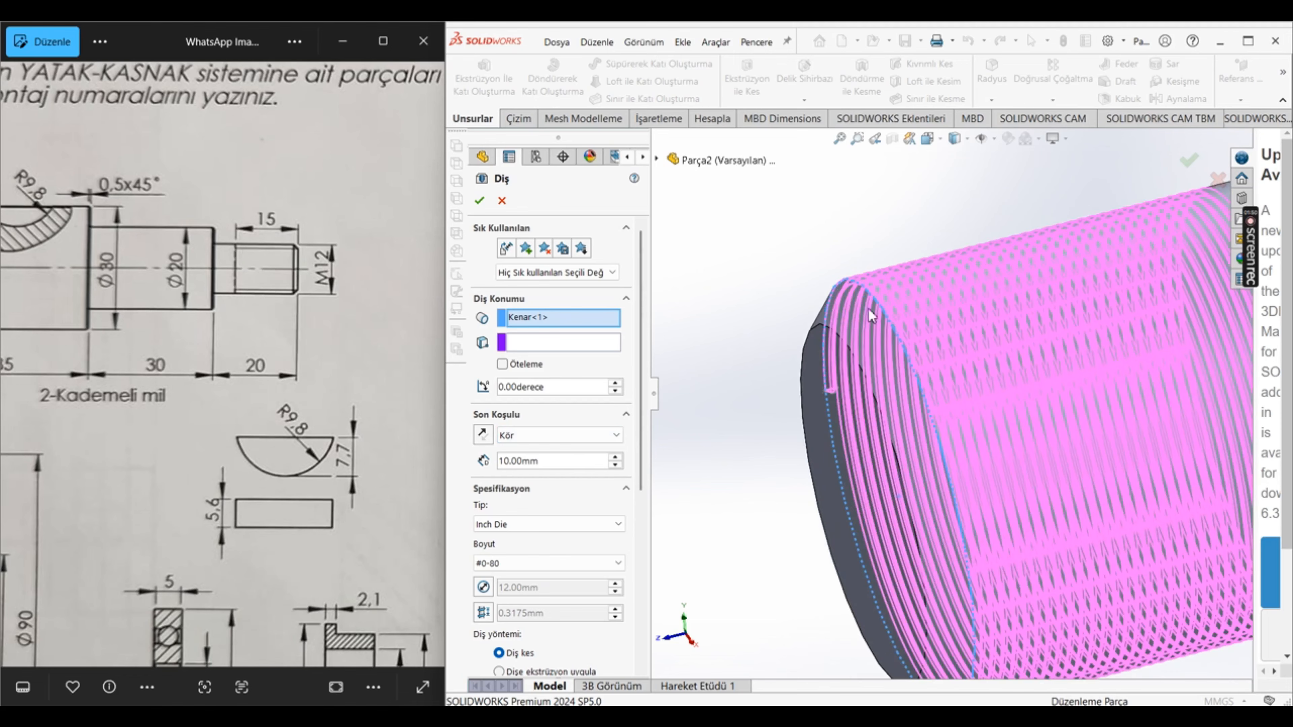
left_click(530, 367)
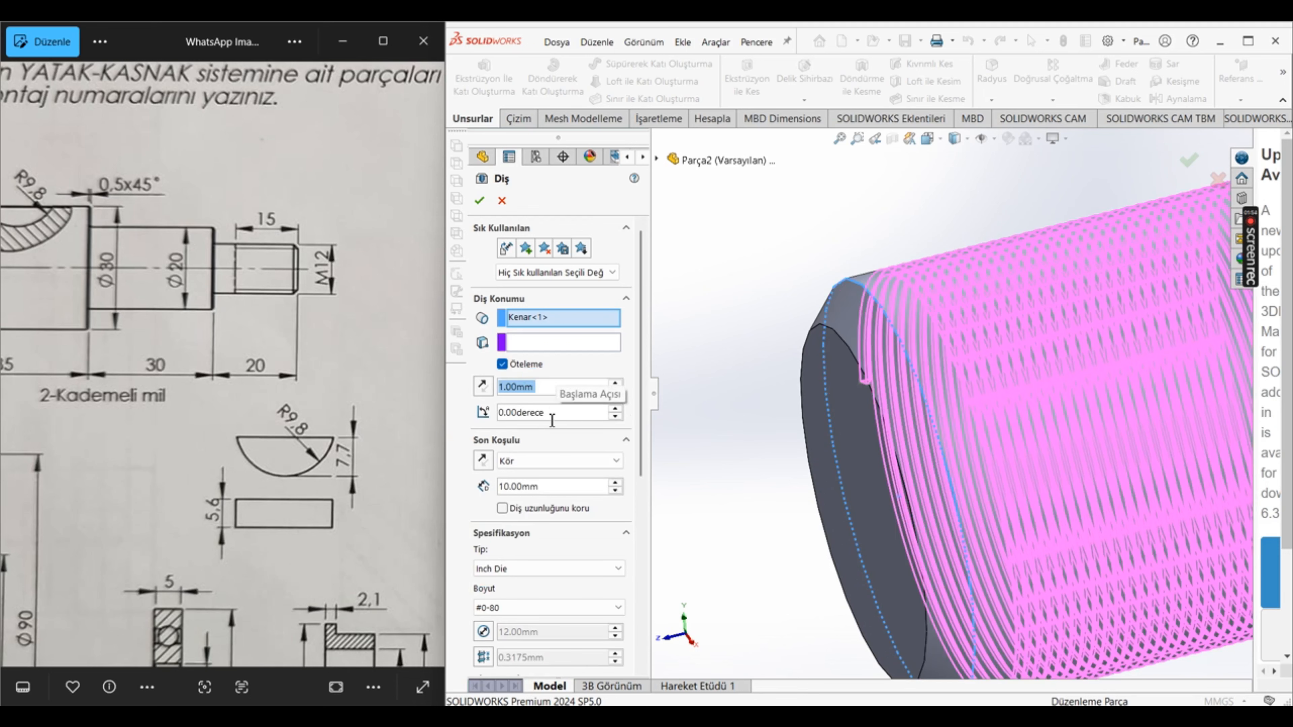
type("5")
key("Return")
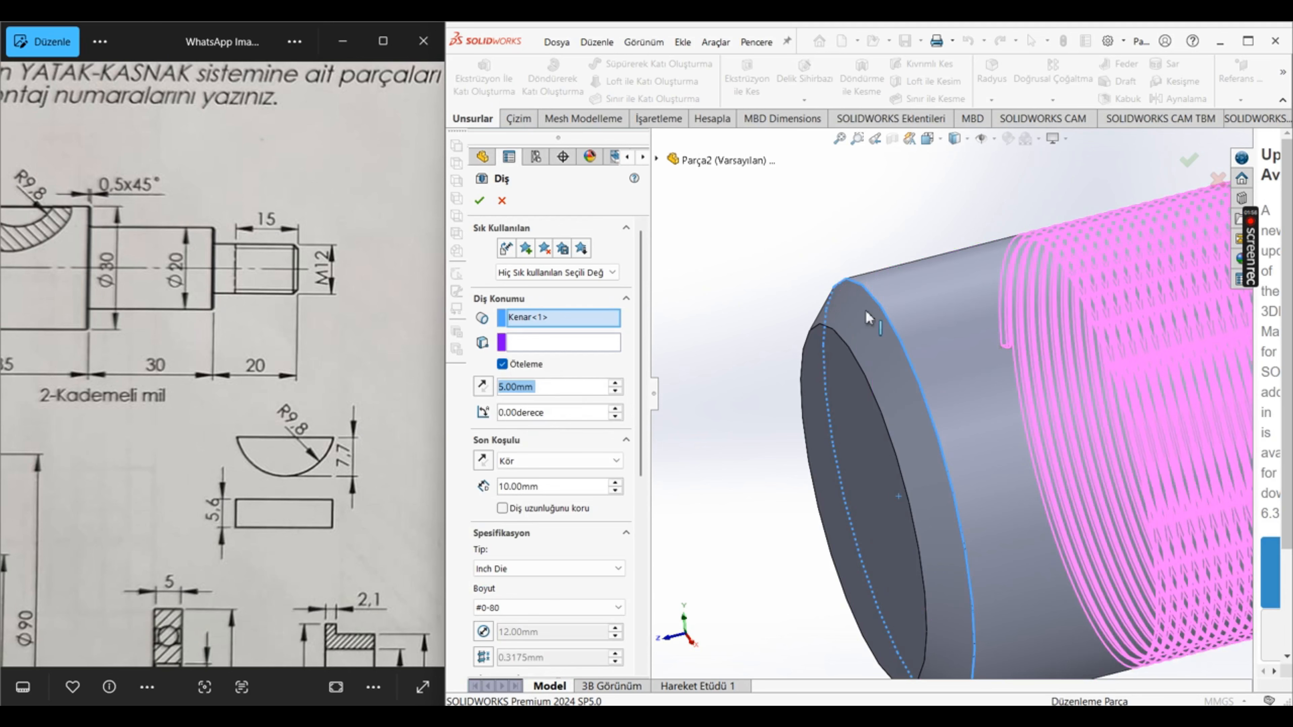
left_click(482, 387)
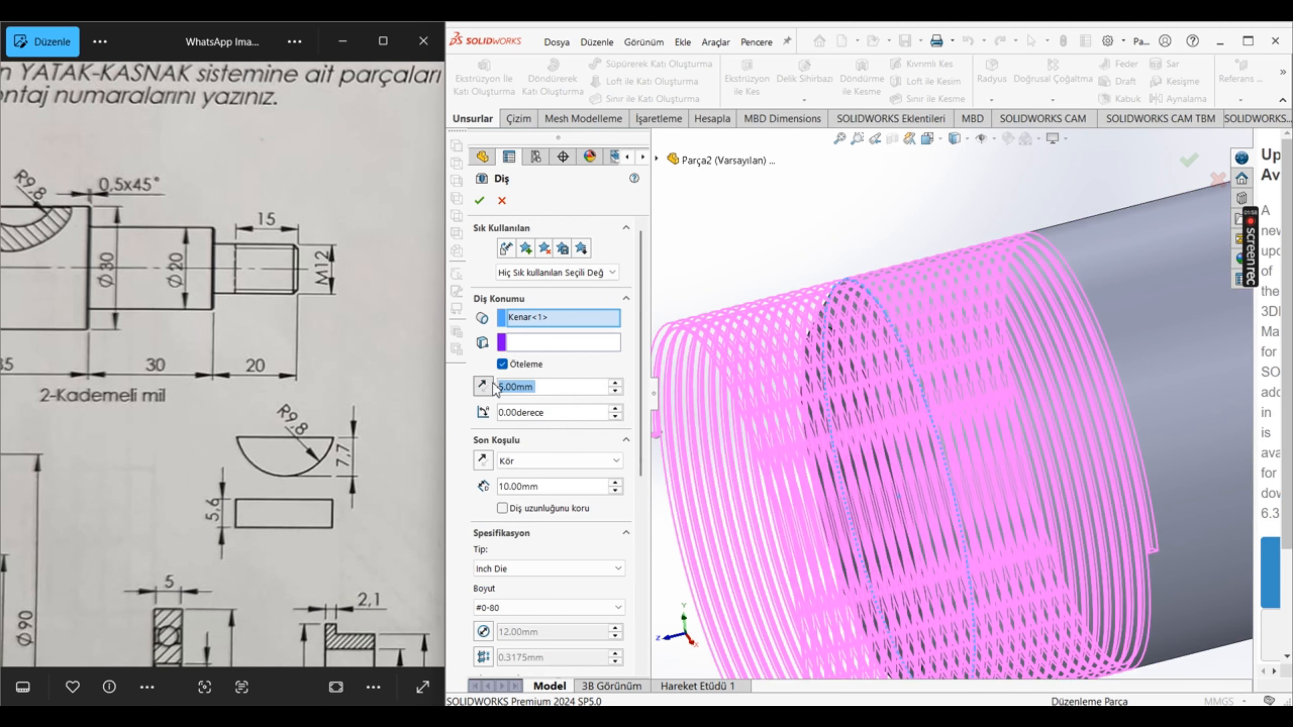
left_click(557, 485)
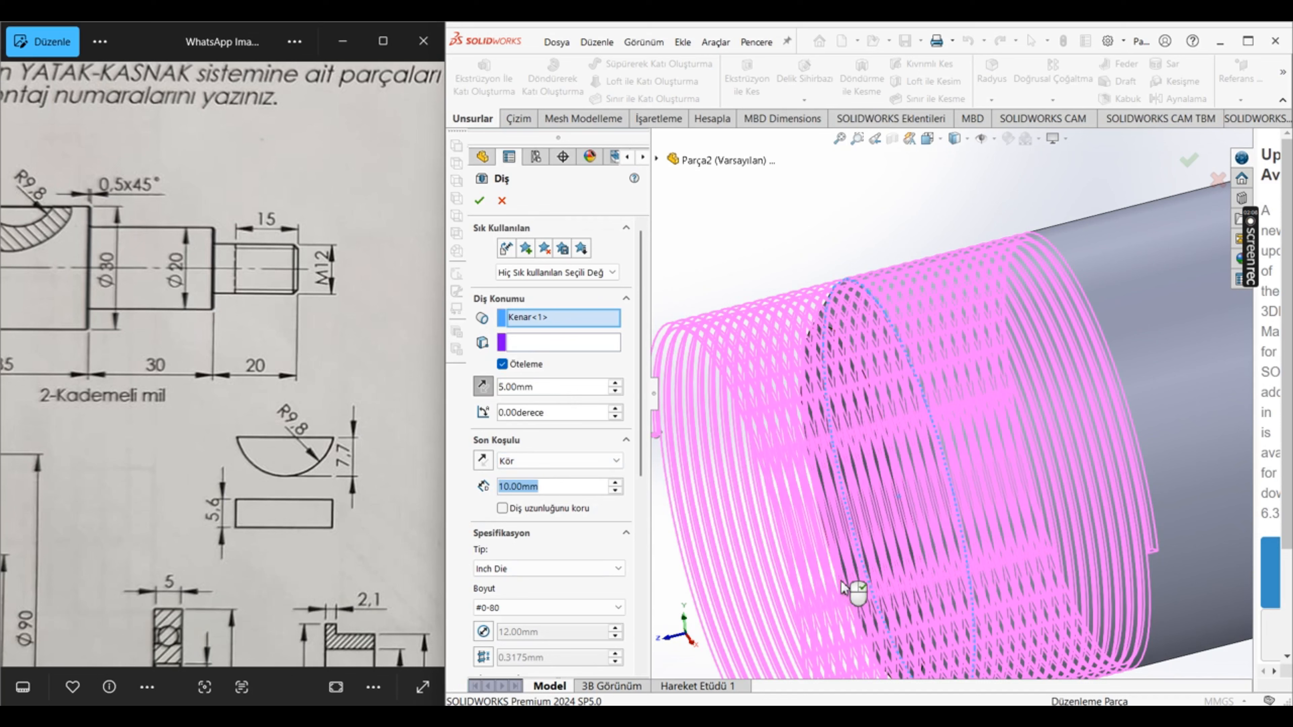
scroll(841, 583, "up", 1)
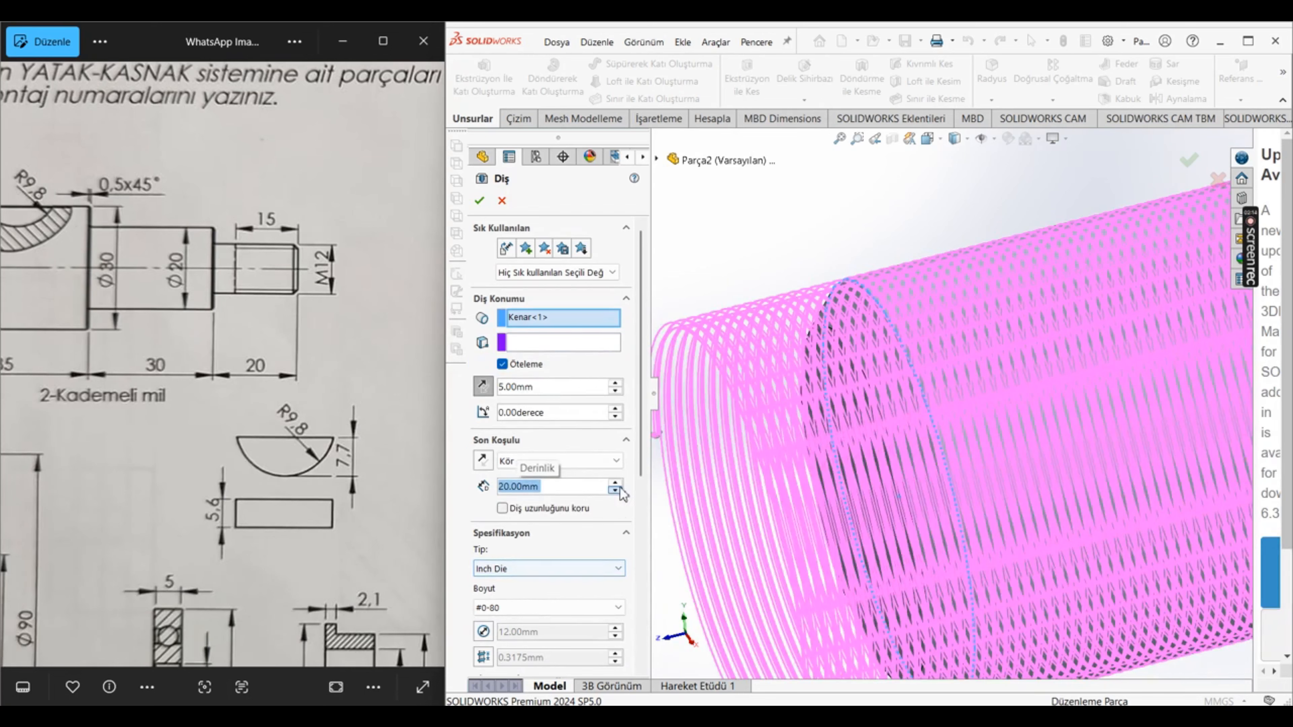
Step: Set the thread specification to type Metric Die and size M12x1.75
left_click_drag(637, 466, 639, 520)
scroll(969, 410, "up", 9)
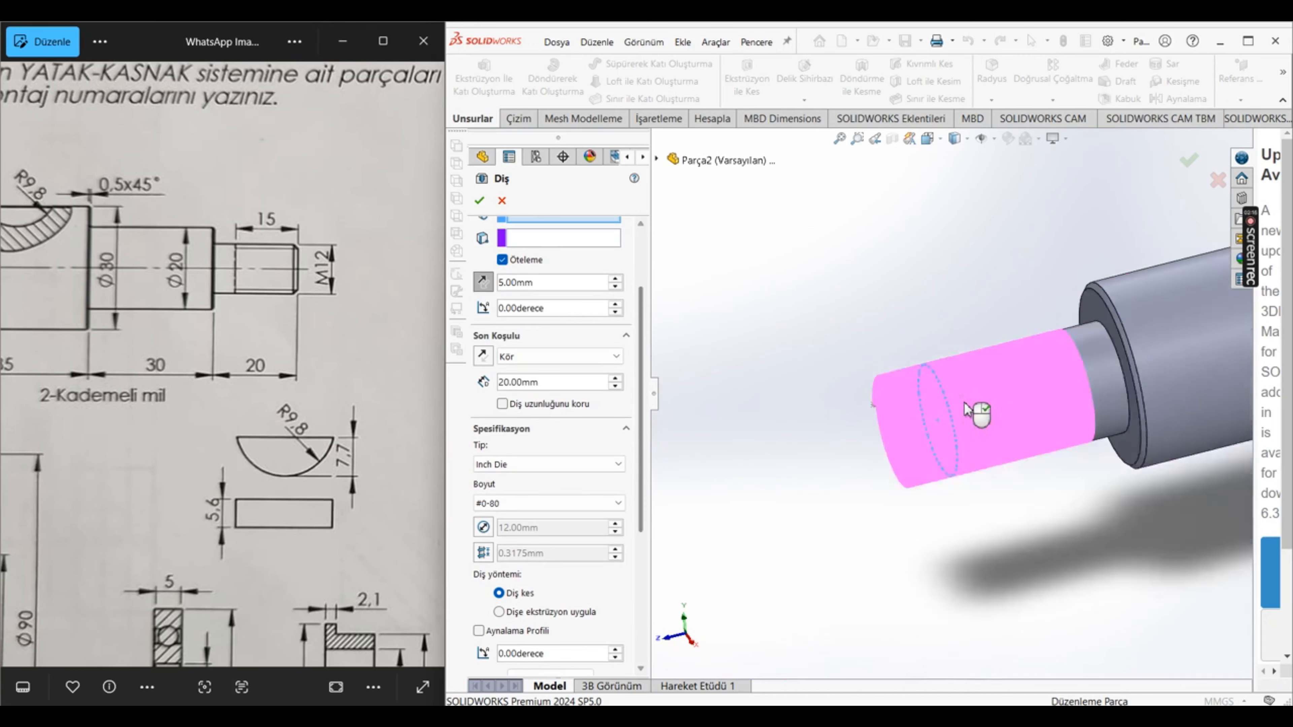
scroll(1056, 408, "down", 3)
scroll(1058, 413, "down", 1)
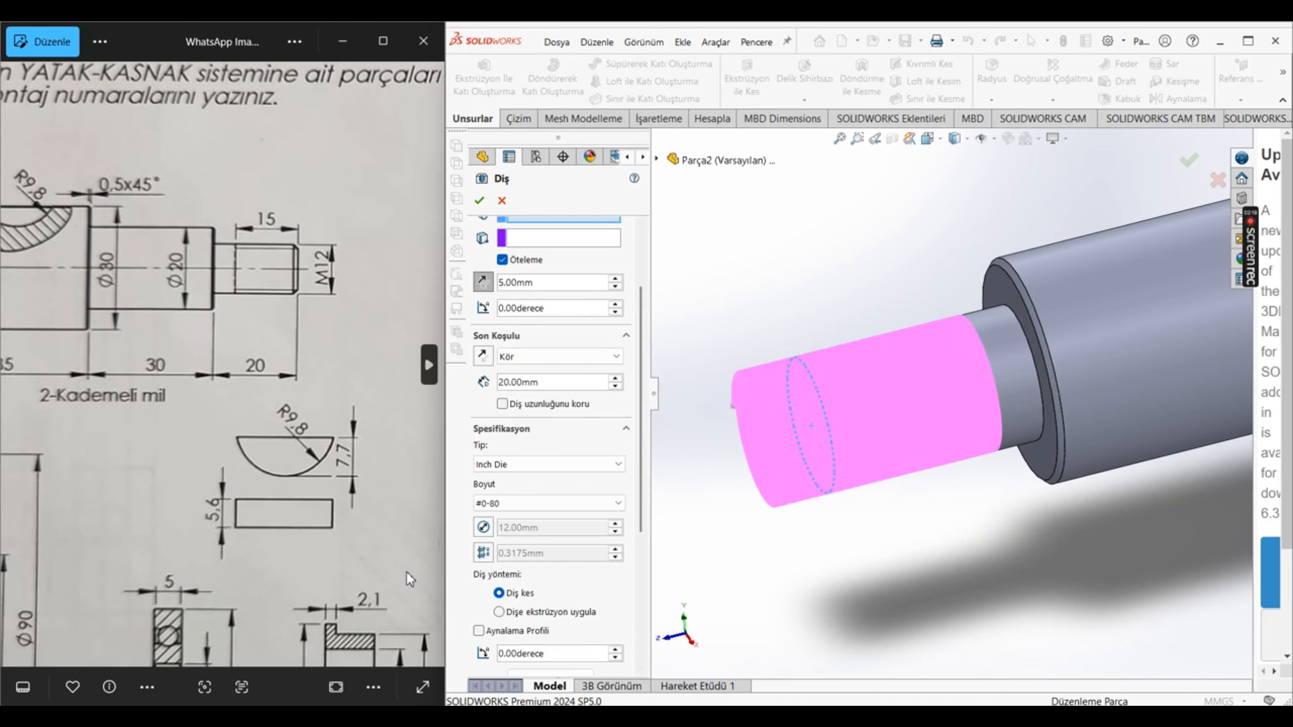
left_click(497, 471)
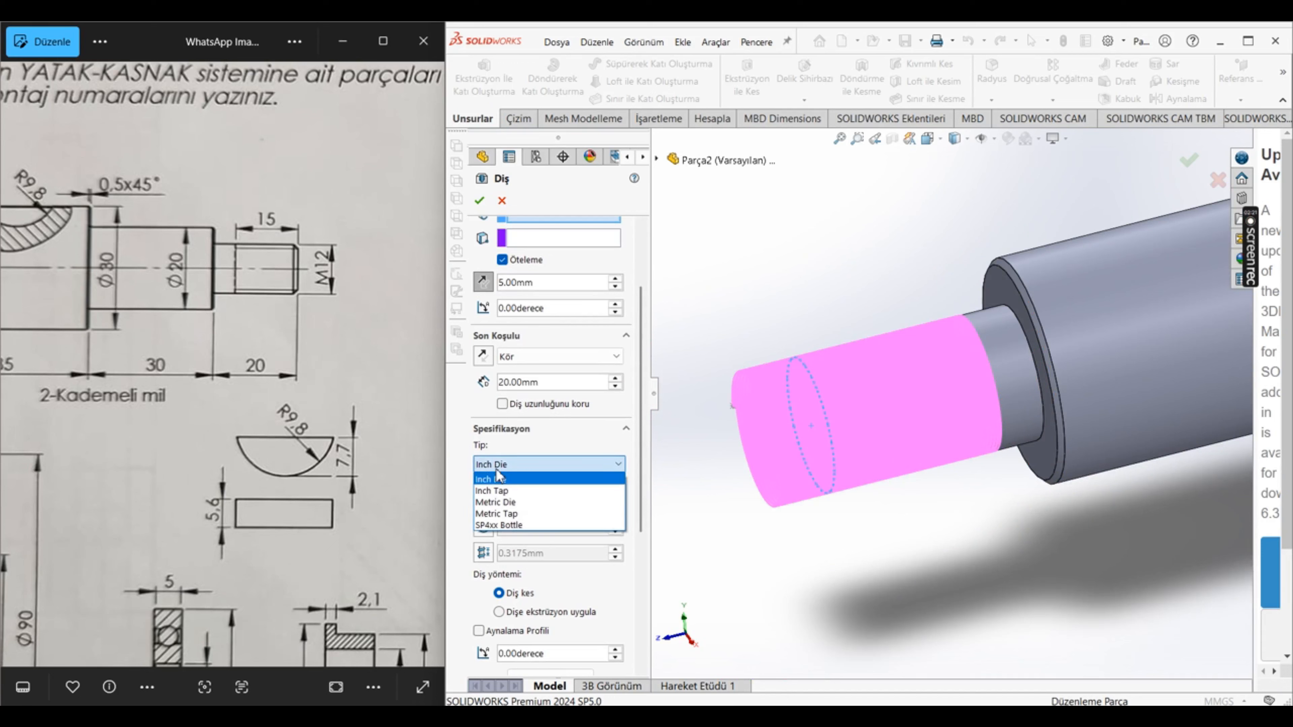
left_click(530, 503)
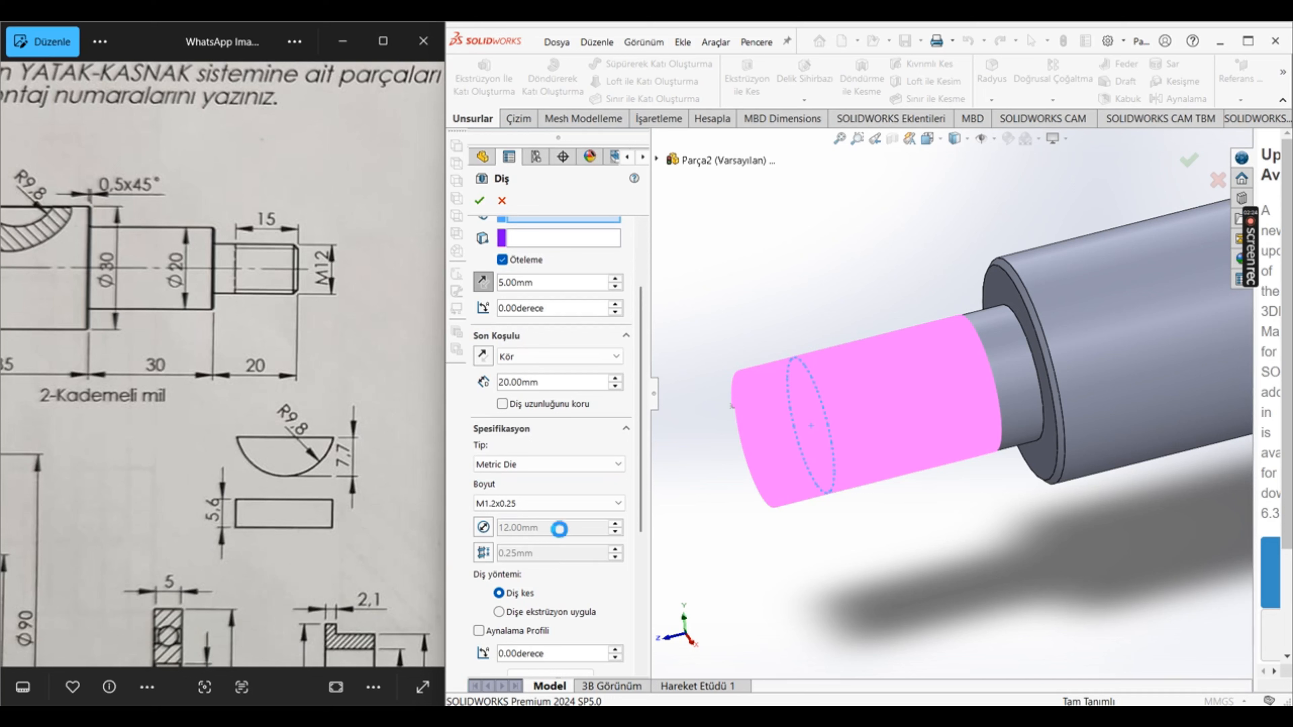
left_click(527, 512)
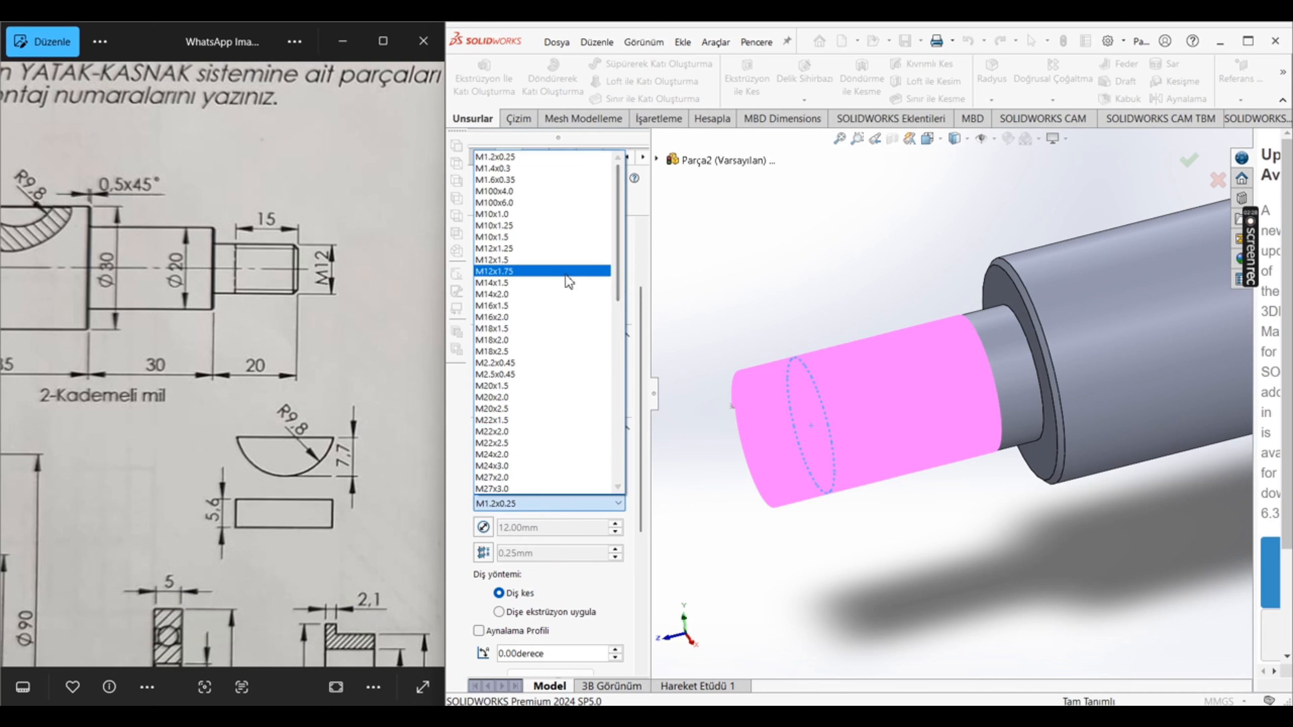
left_click(512, 271)
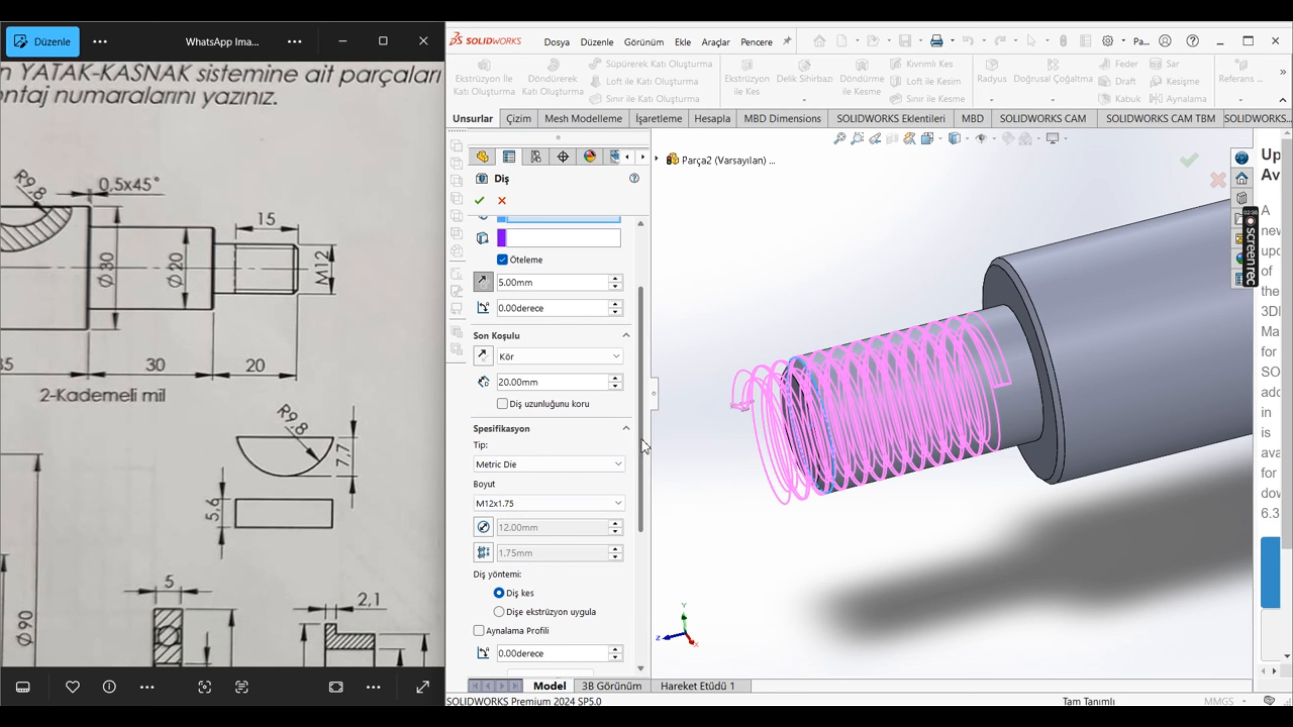
Step: Check the remaining Thread options and apply the cut thread to the shaft end
left_click_drag(638, 443, 638, 563)
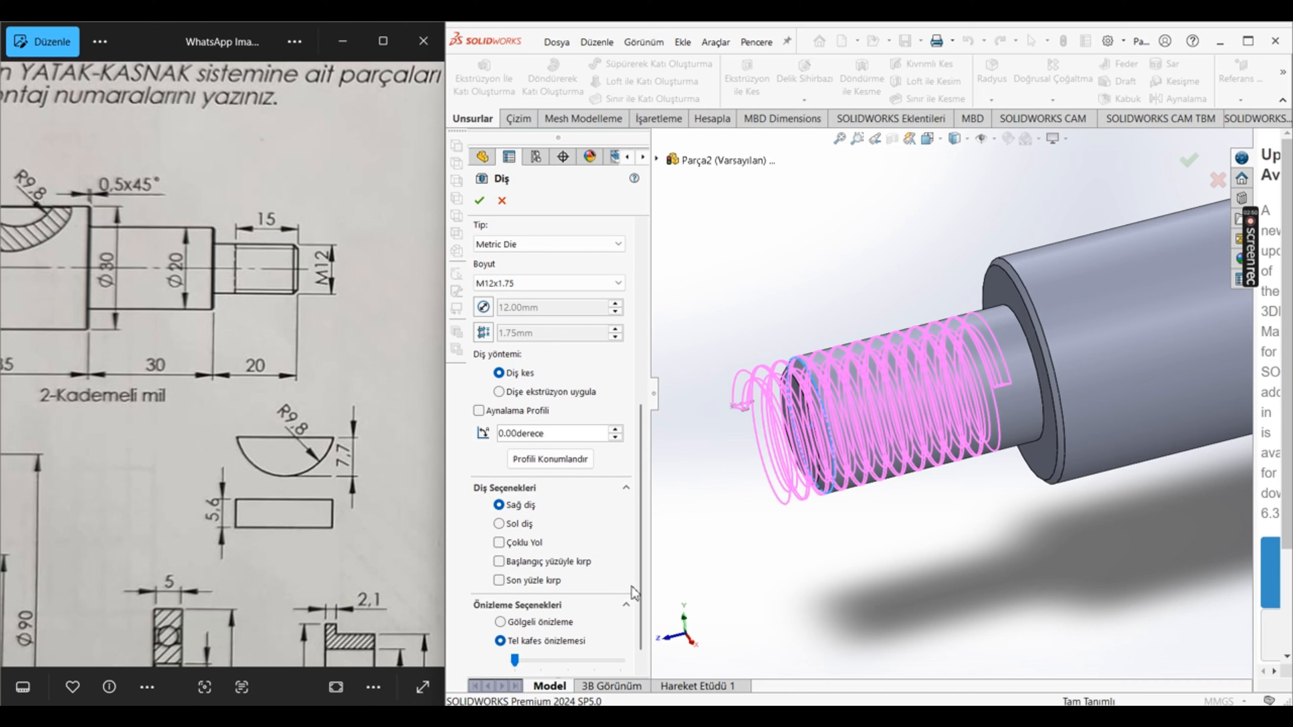
scroll(633, 592, "down", 1)
left_click_drag(641, 620, 643, 354)
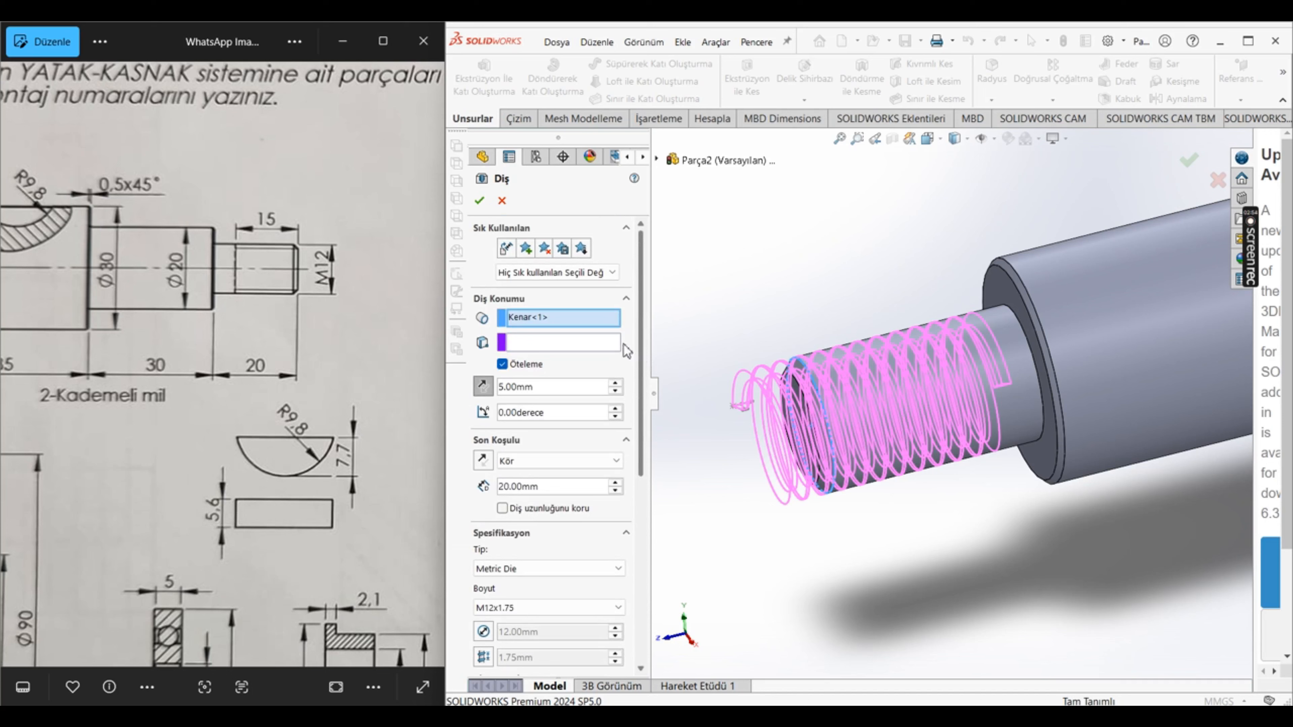
left_click(479, 200)
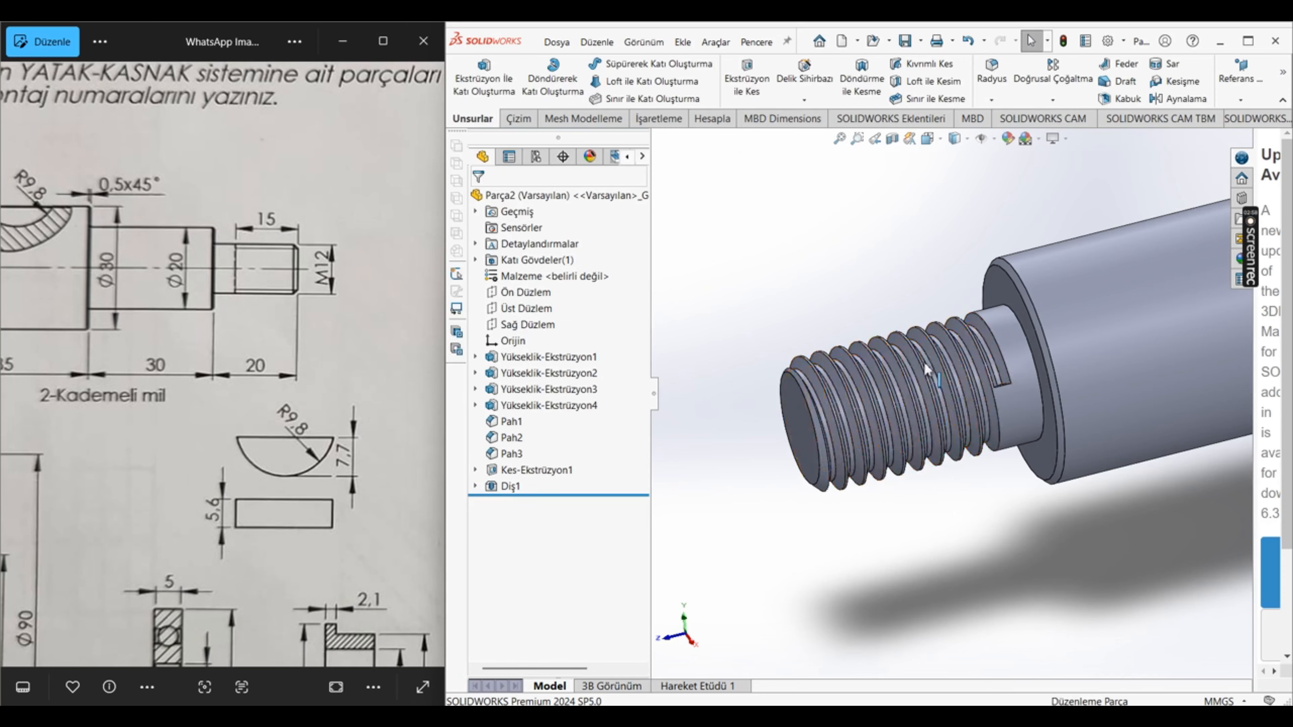
scroll(933, 376, "down", 5)
scroll(952, 366, "up", 10)
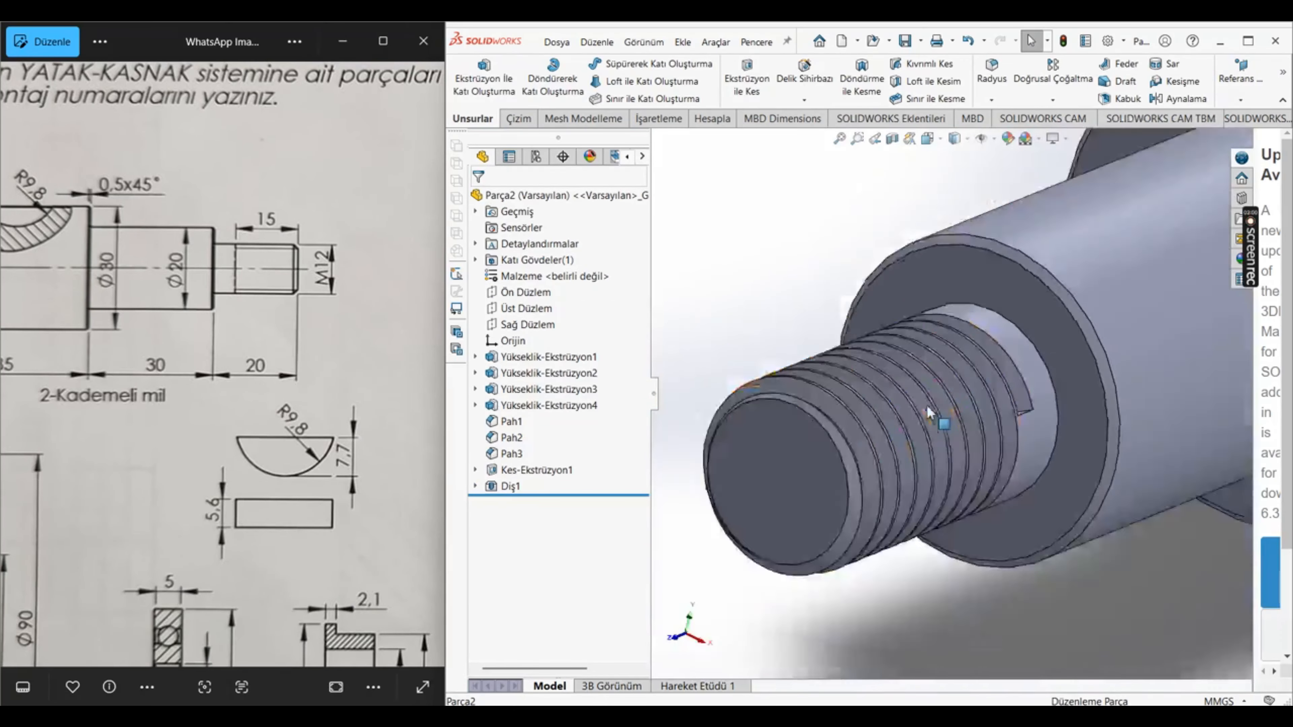
key("f")
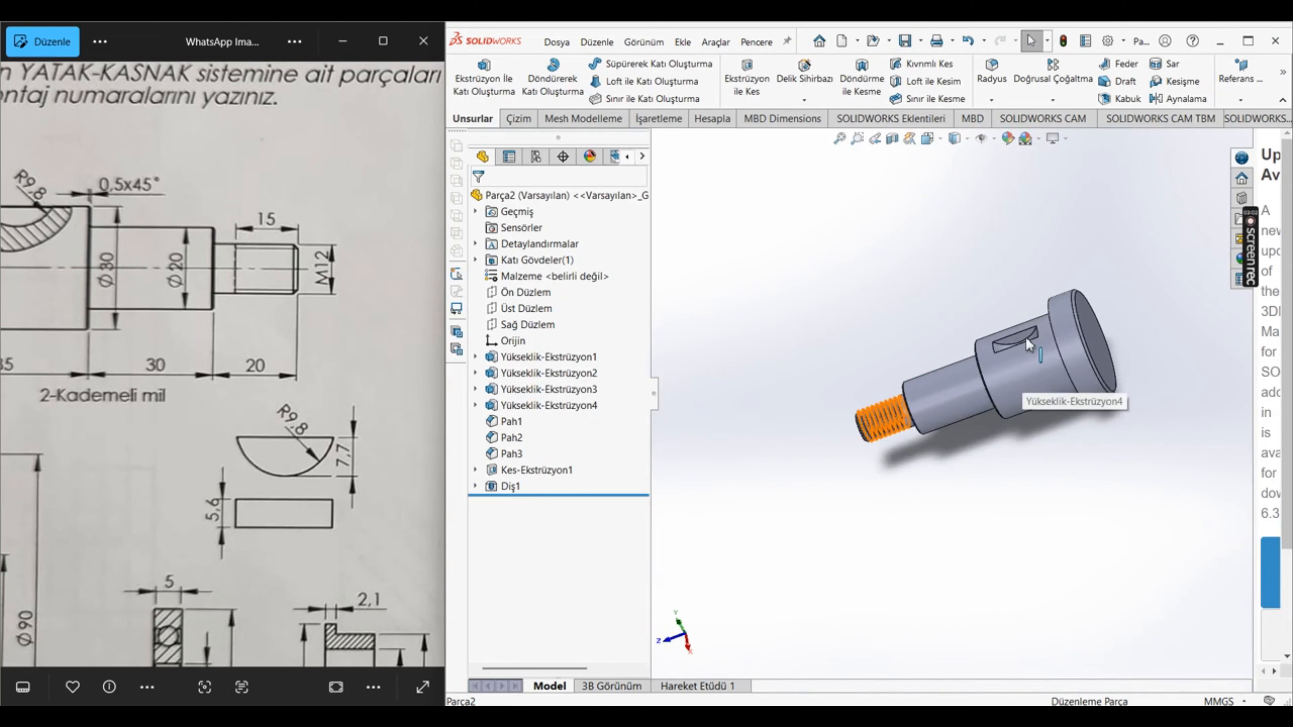
Step: Save the shaft part as "kademli mil" with a rebuild and assign it the material Sade Karbon Çeliği
left_click(905, 49)
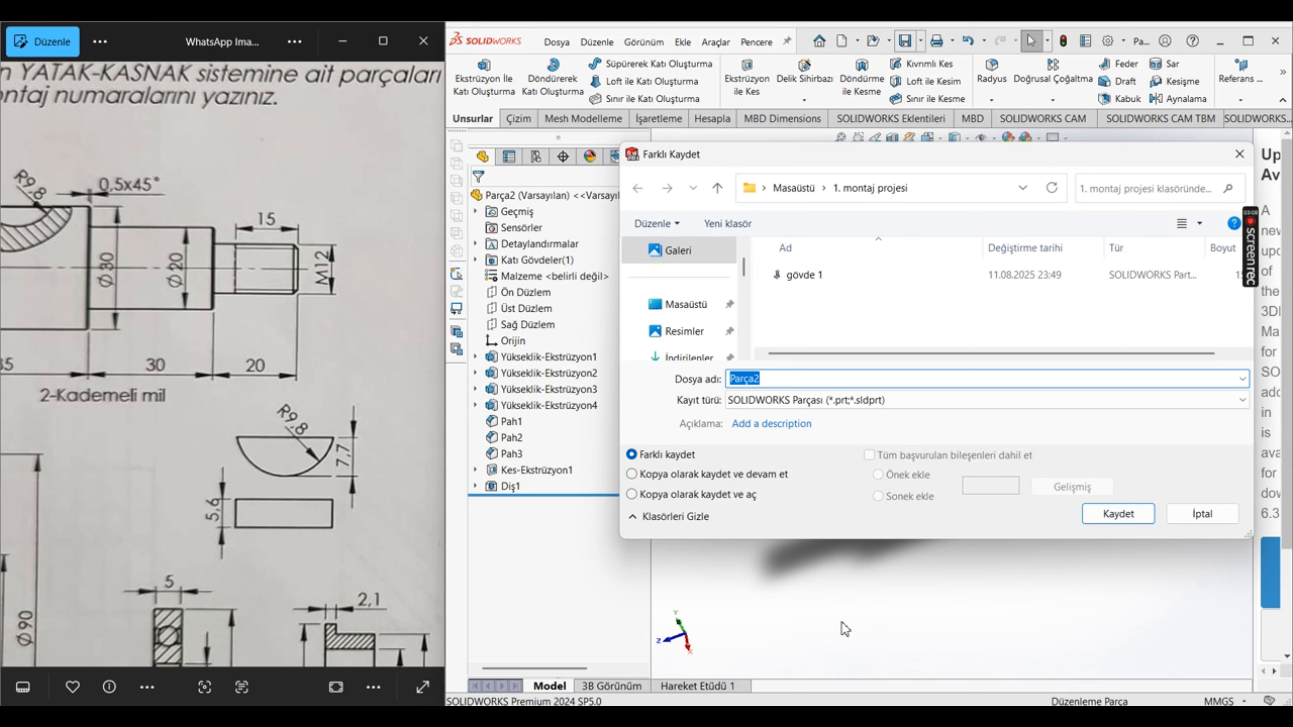
type("kademli mil")
key("Return")
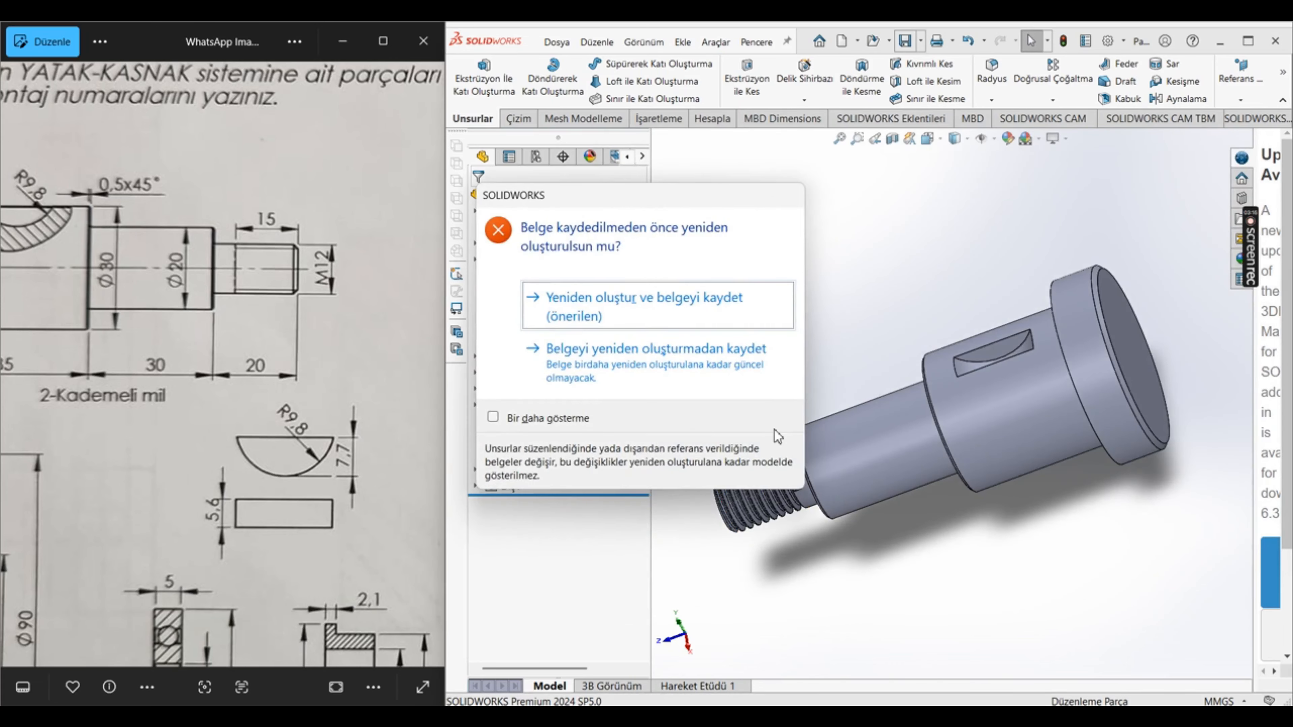
left_click(664, 318)
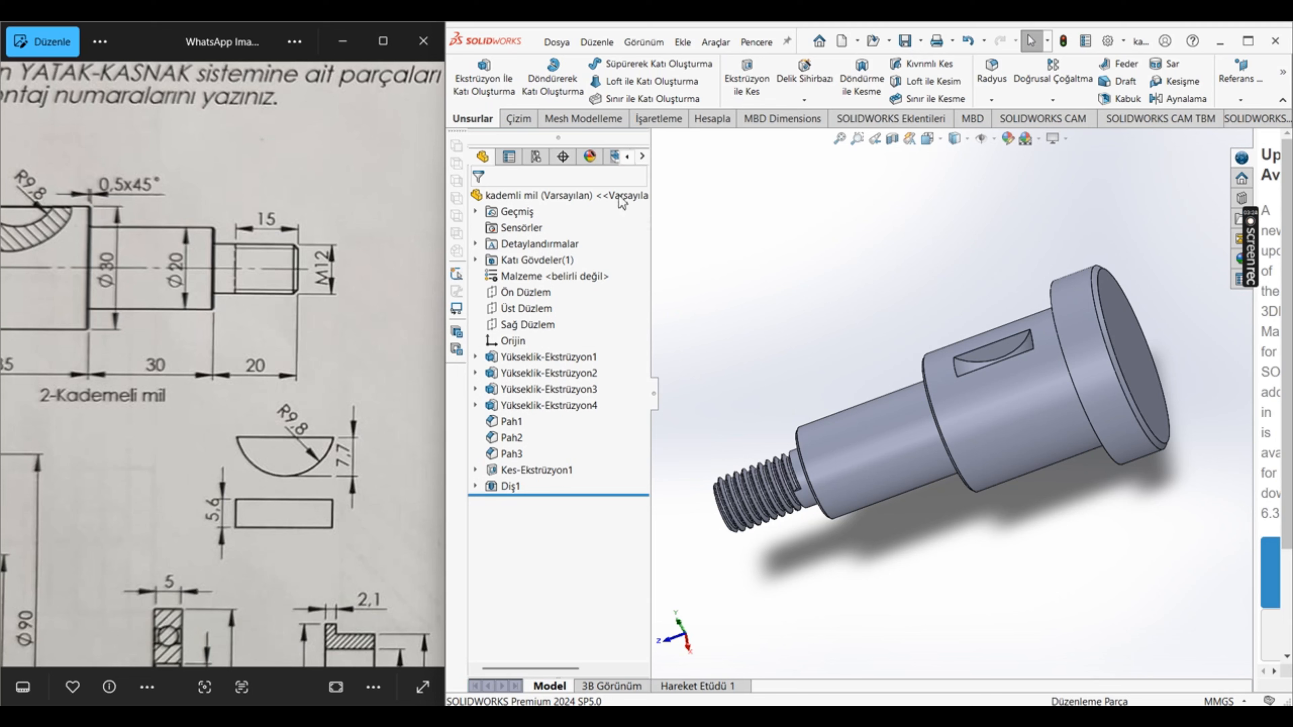
right_click(569, 281)
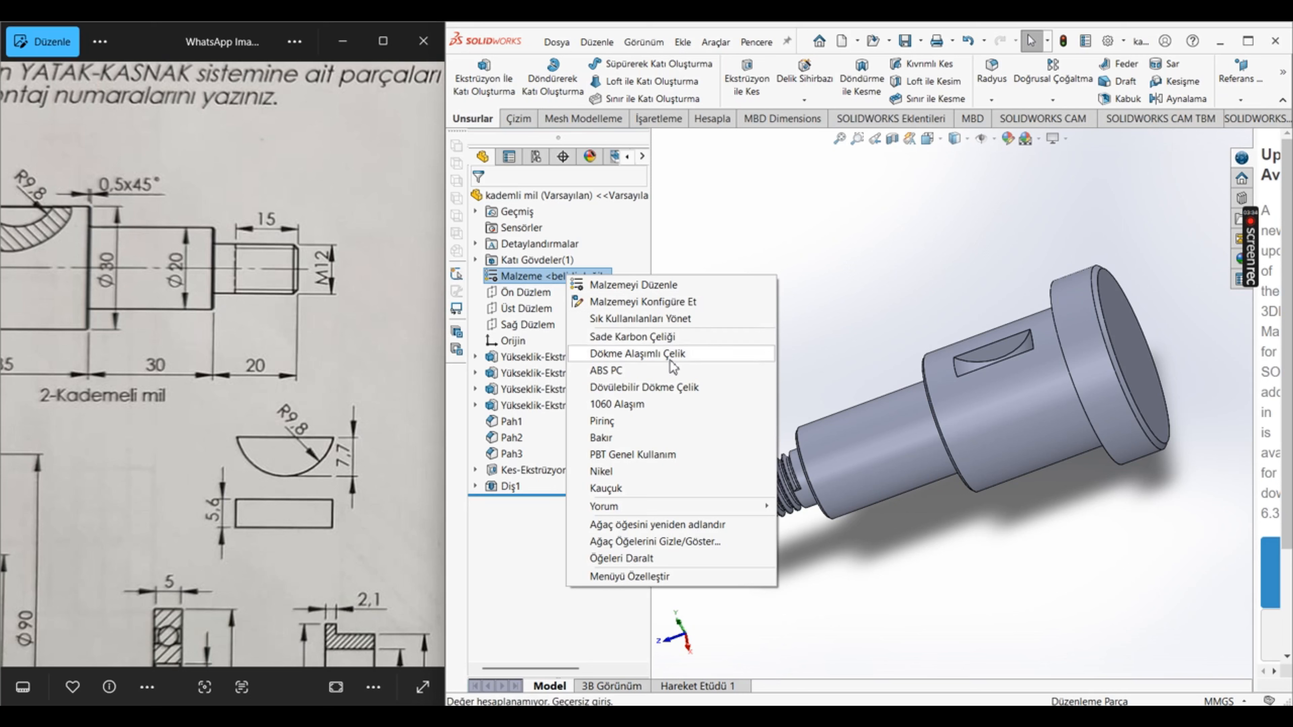
left_click(656, 338)
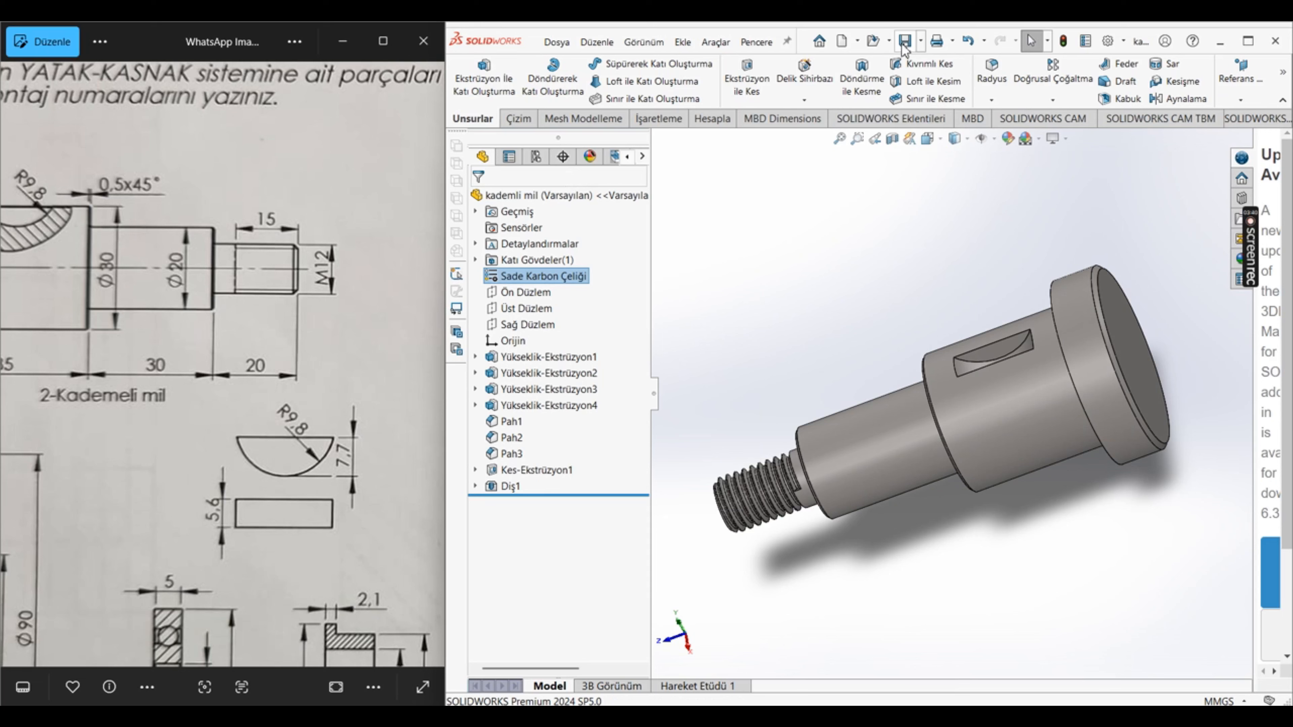
Step: Switch to the open part gövde 1, assign it the material Dökme Alaşımlı Çelik and save it
left_click(756, 41)
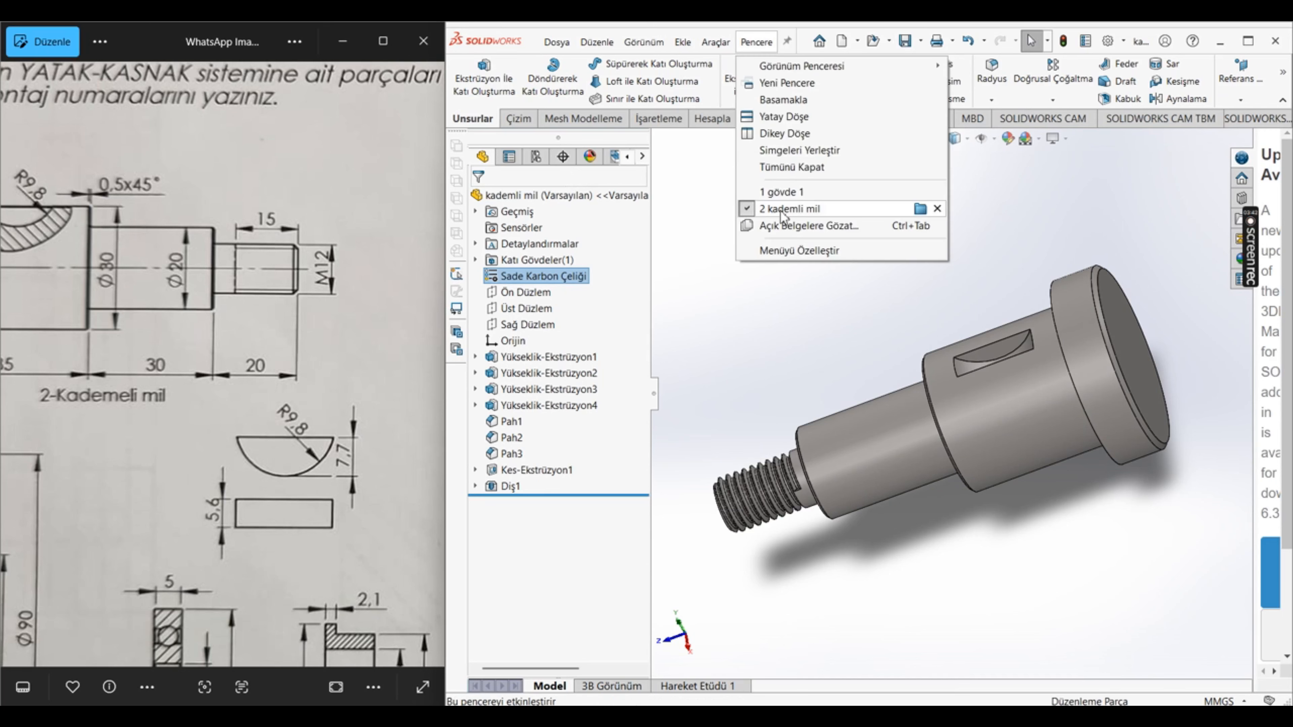
left_click(783, 192)
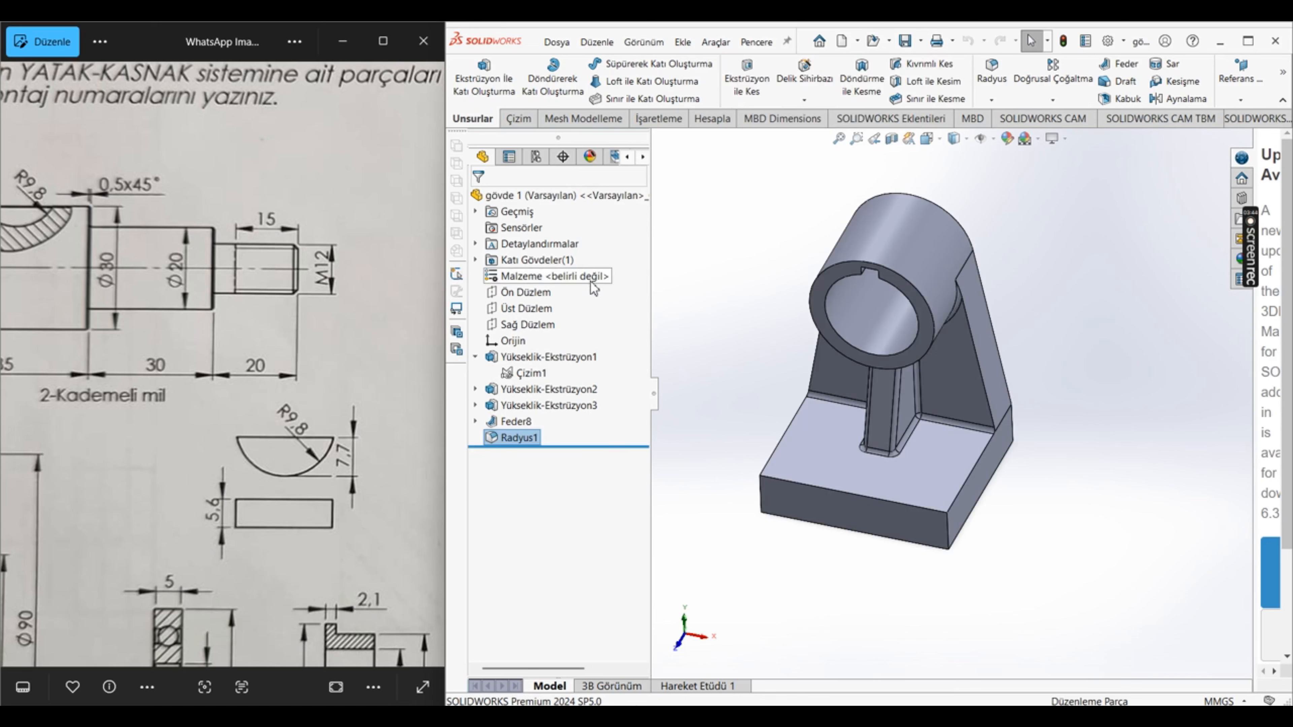
right_click(593, 288)
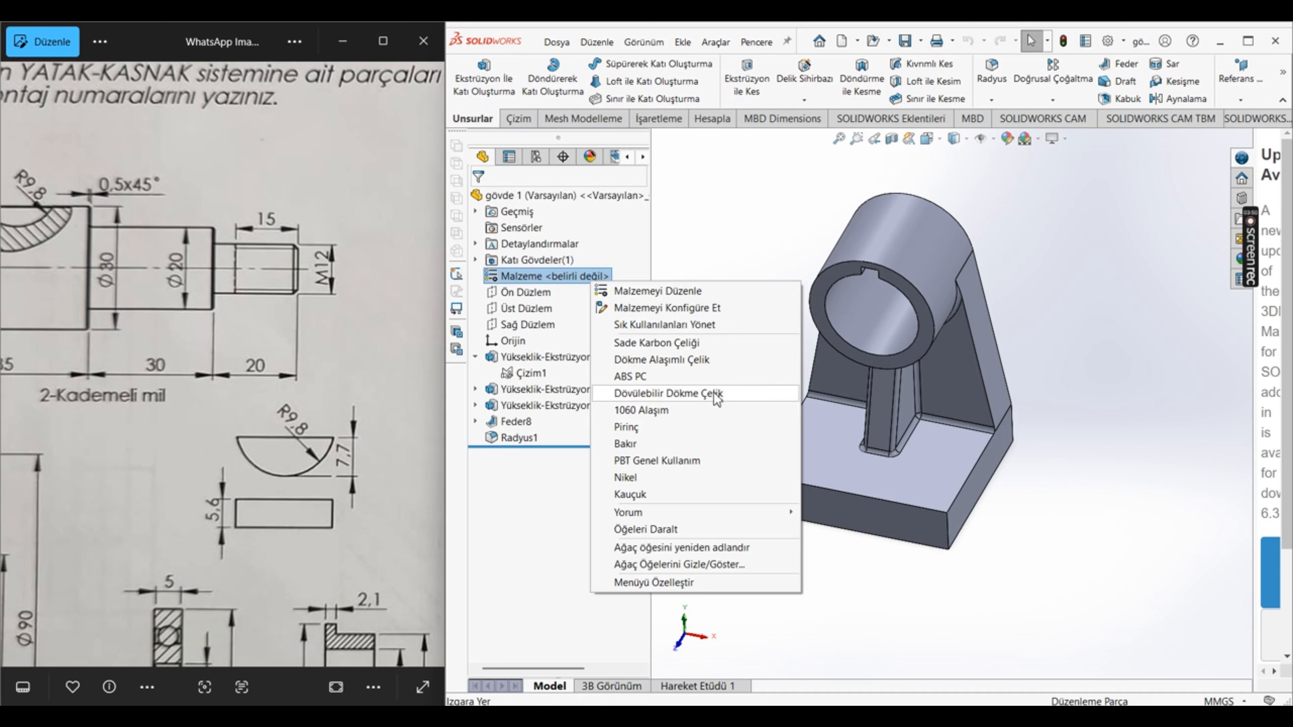
left_click(735, 362)
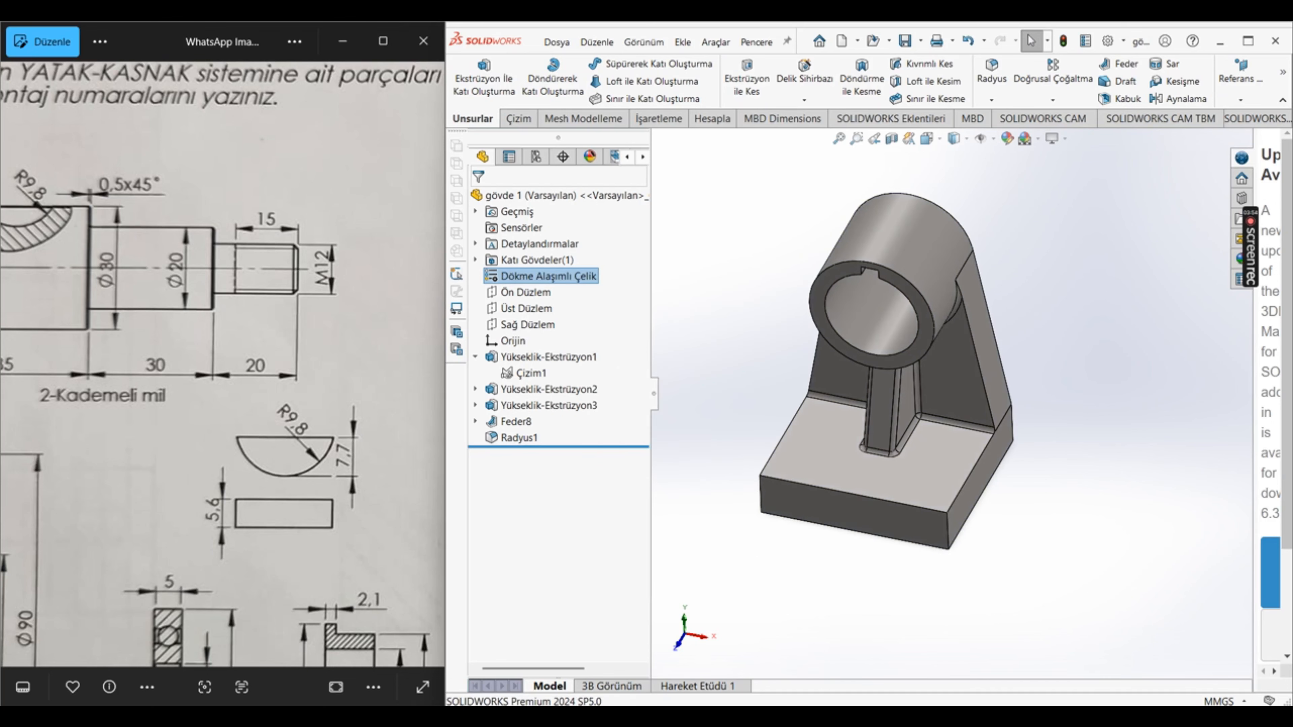
left_click(911, 42)
Step: Return to the kademli mil part and open the sketch of its key slot cut for editing, viewed face-on
scroll(211, 375, "down", 2)
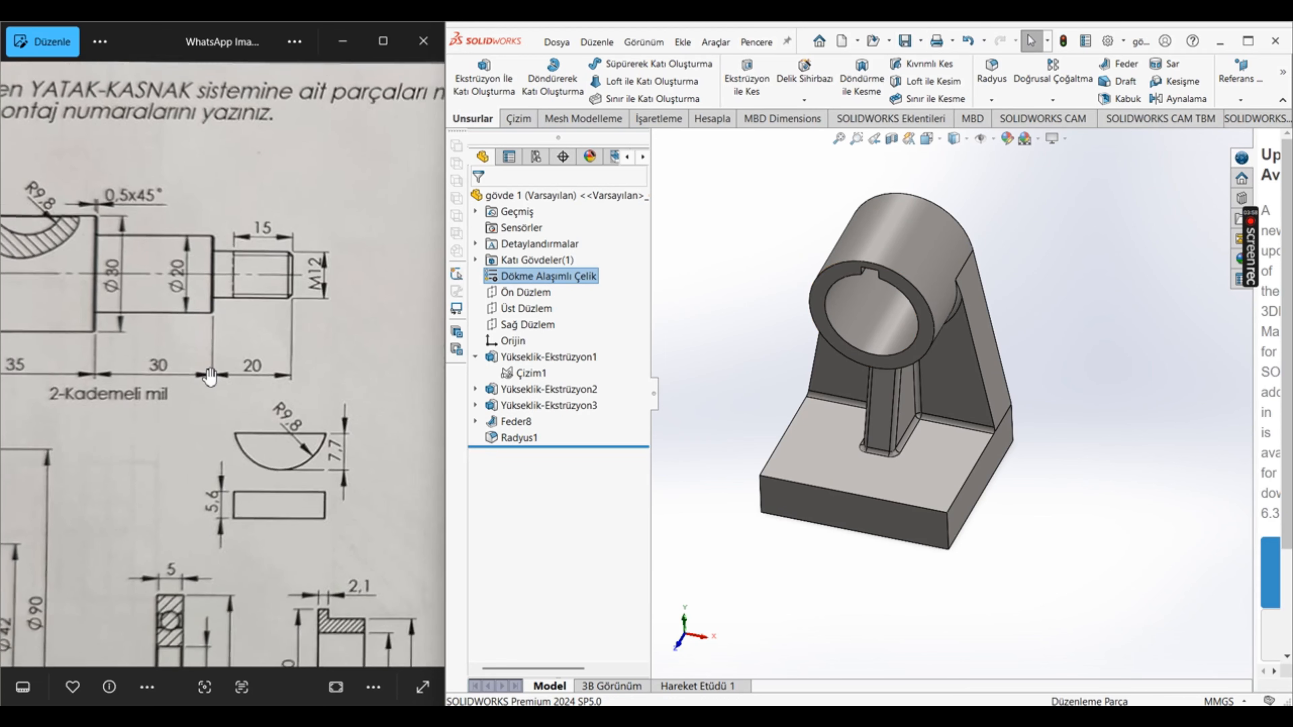
scroll(316, 476, "up", 2)
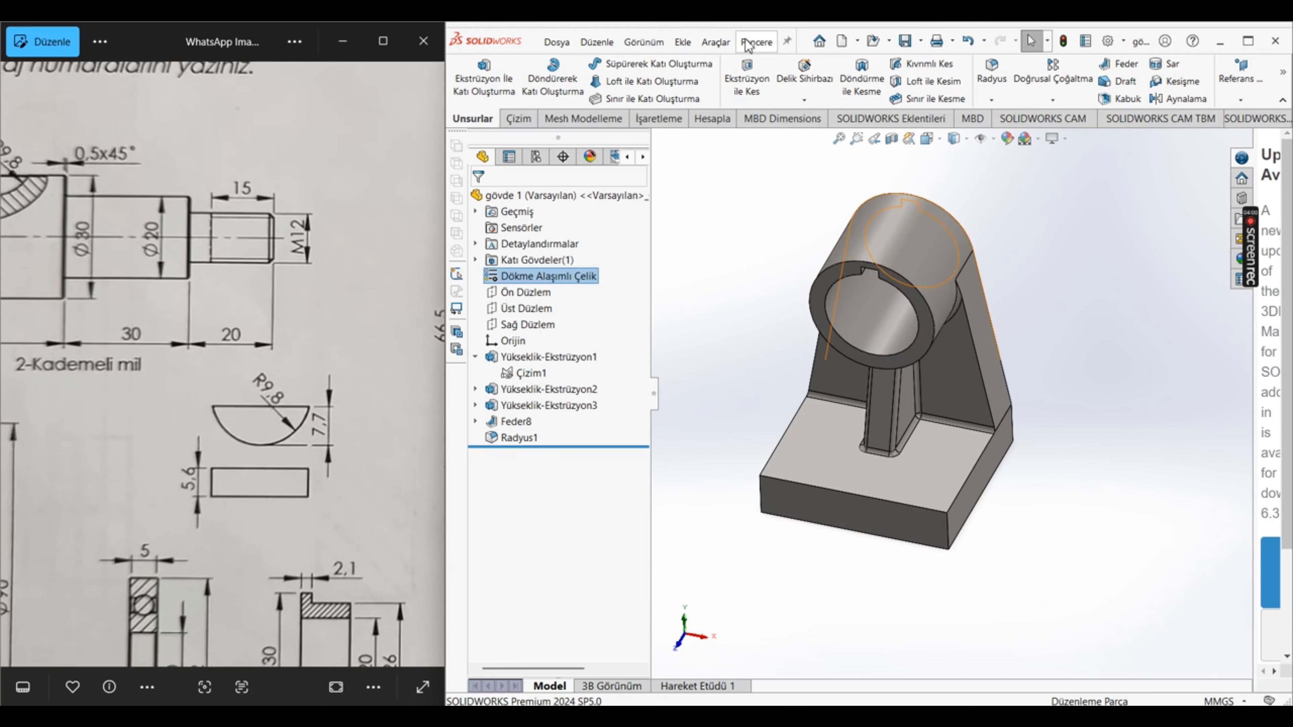
left_click(756, 42)
left_click(799, 210)
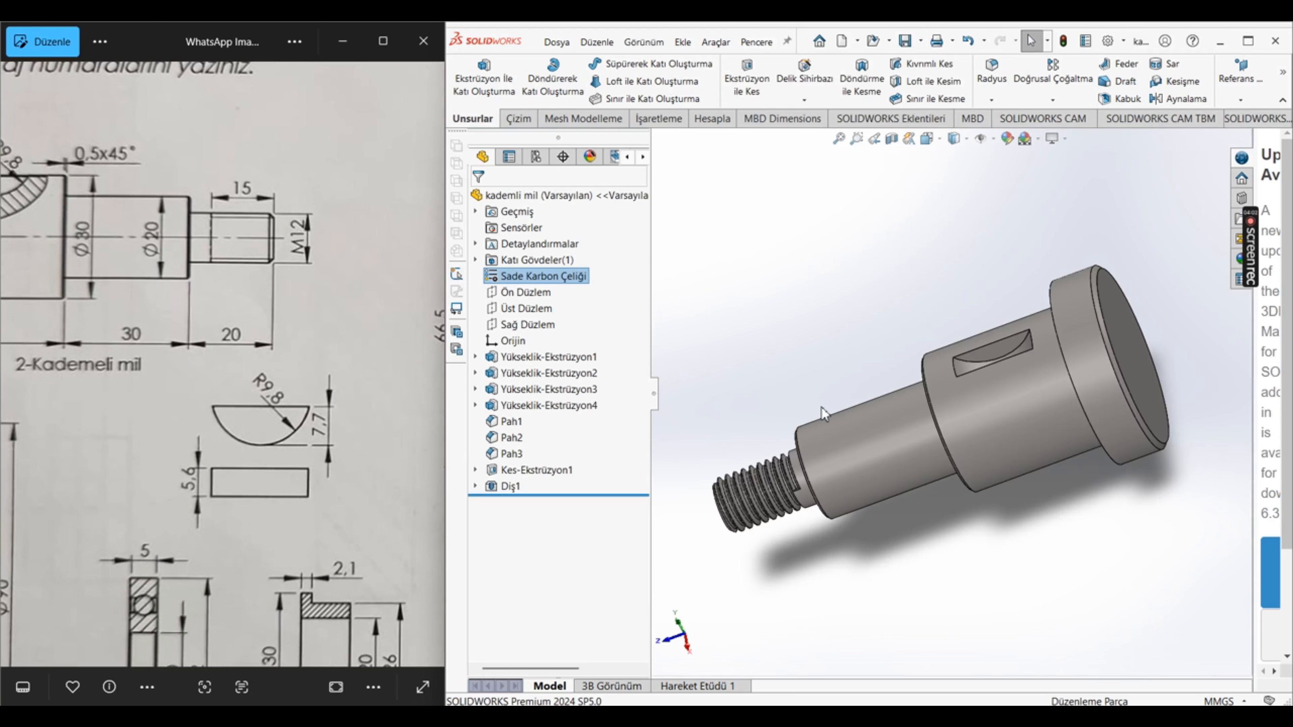
left_click(532, 469)
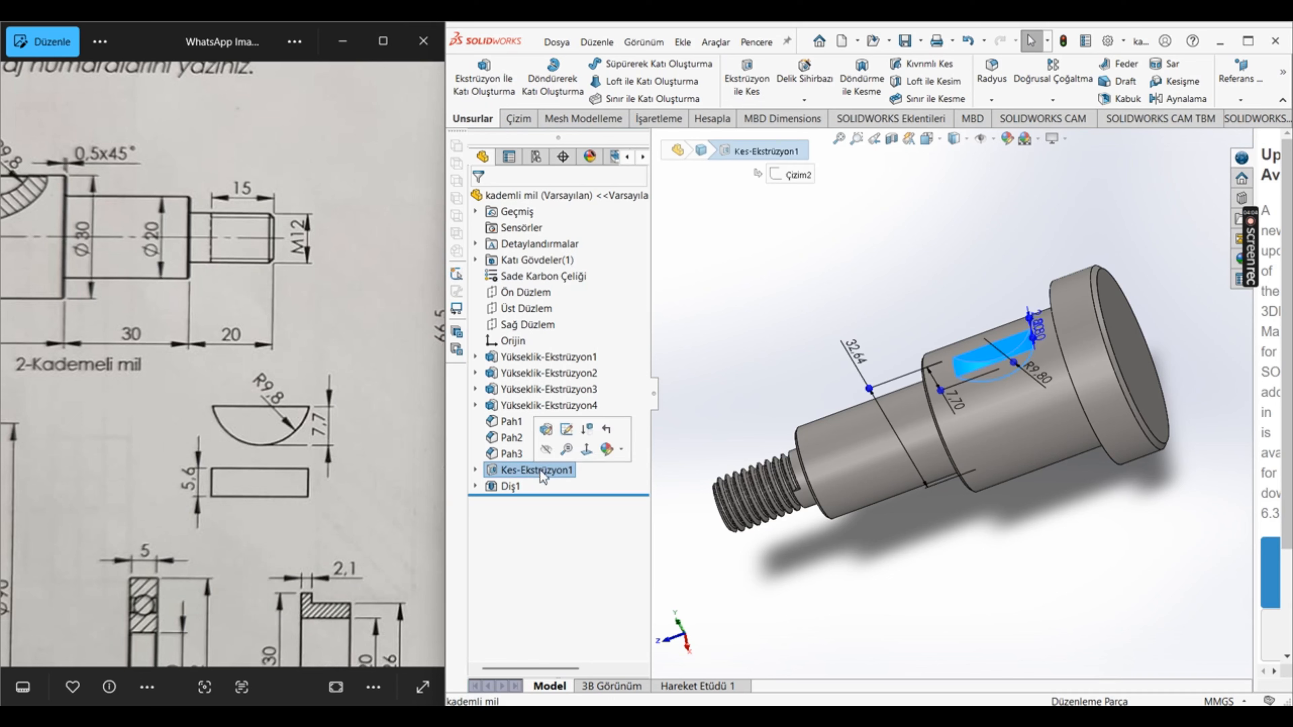
left_click(614, 448)
left_click(590, 456)
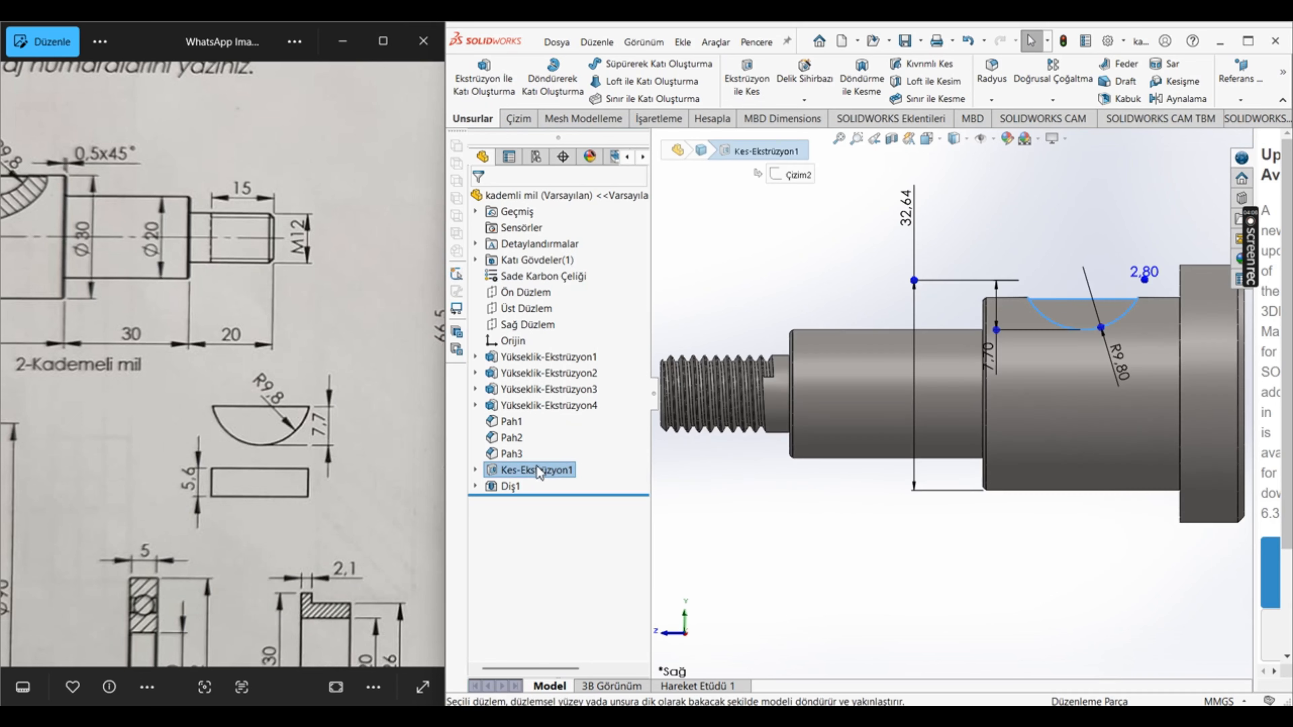
right_click(536, 472)
left_click(569, 428)
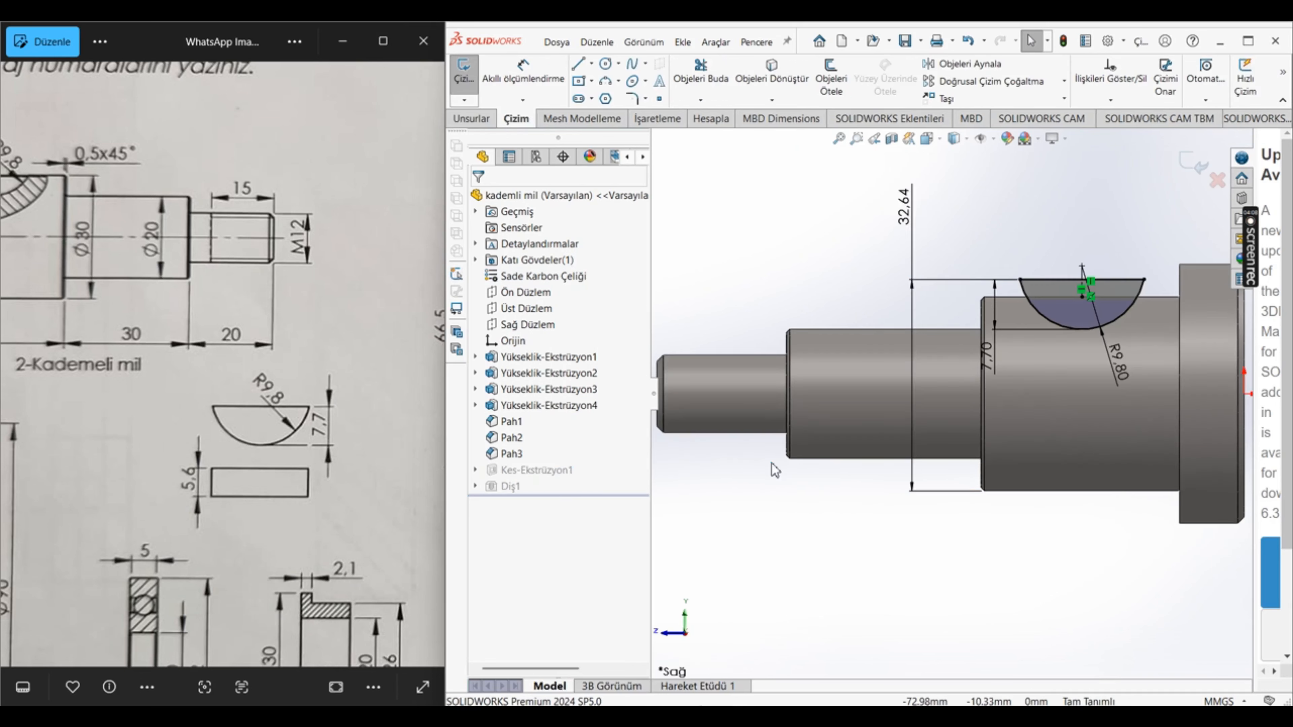
Step: Select the half-round key profile in the slot sketch and copy it
left_click_drag(1004, 228, 1155, 343)
key("Escape")
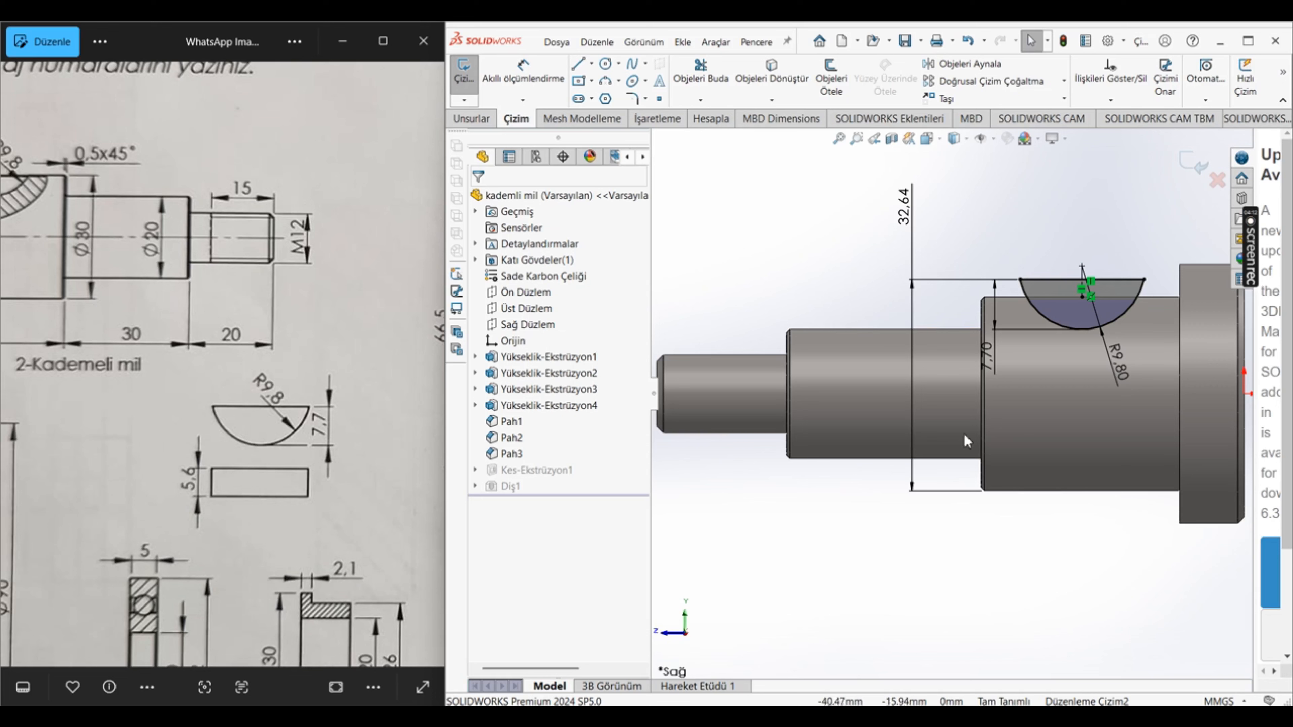
left_click_drag(947, 194, 1174, 412)
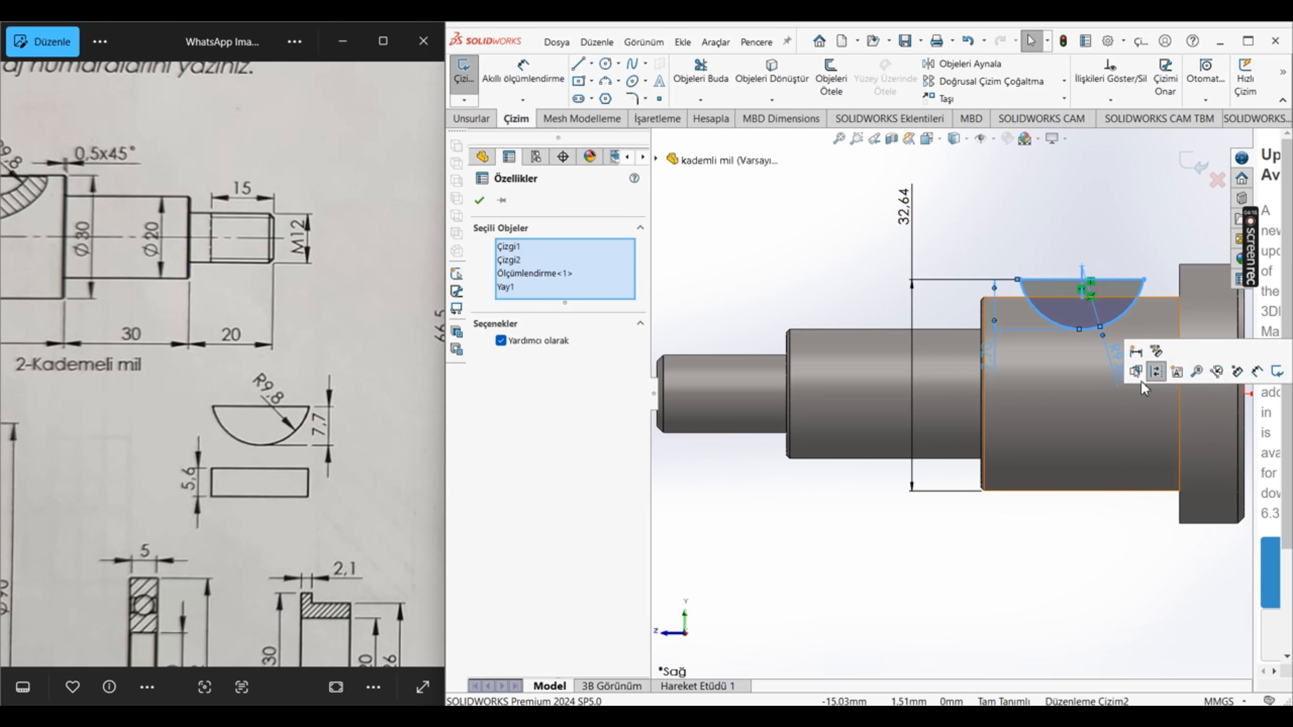
key("Escape")
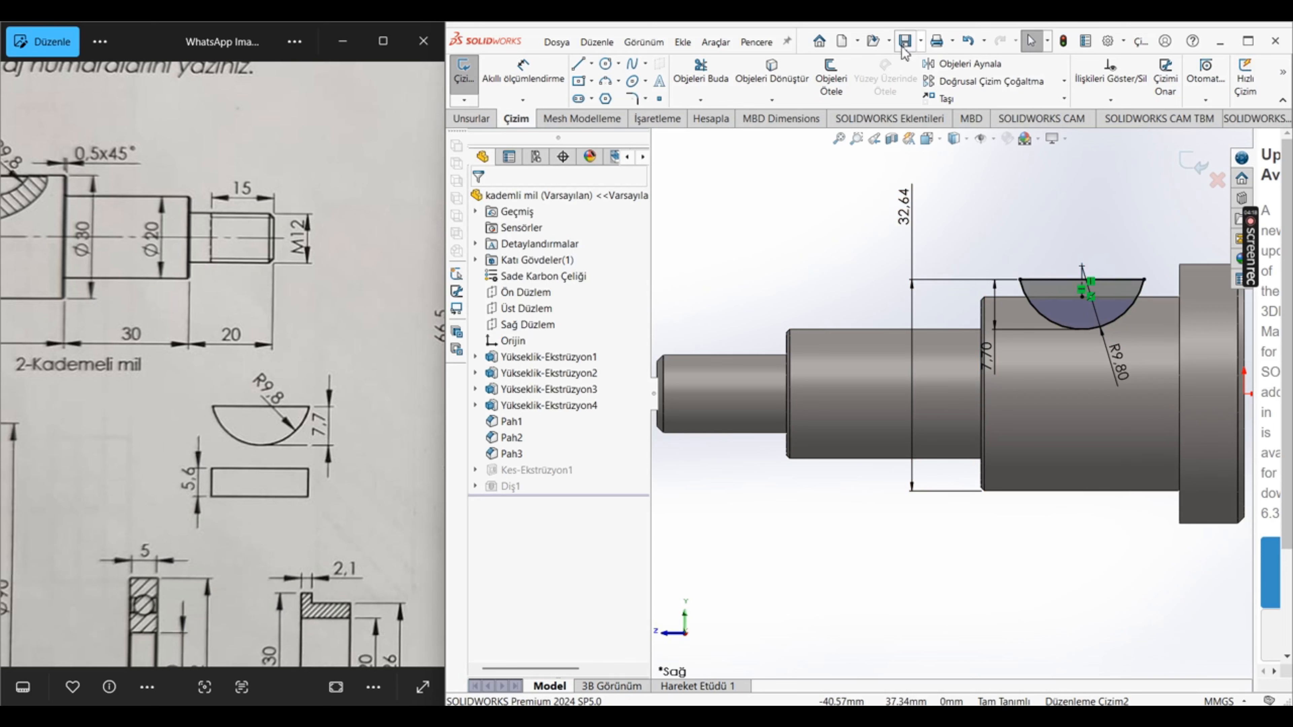
Step: Create a new part document and start a sketch on the front plane (Ön Düzlem)
left_click(843, 43)
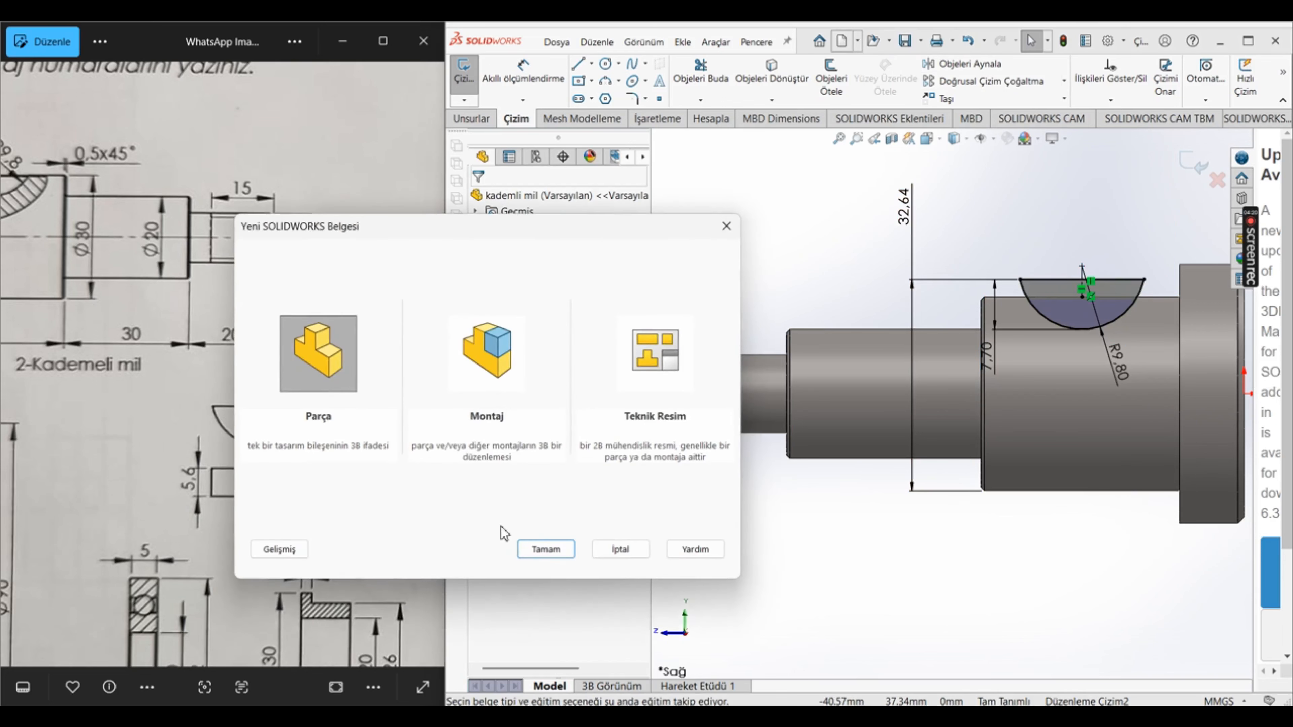
left_click(545, 549)
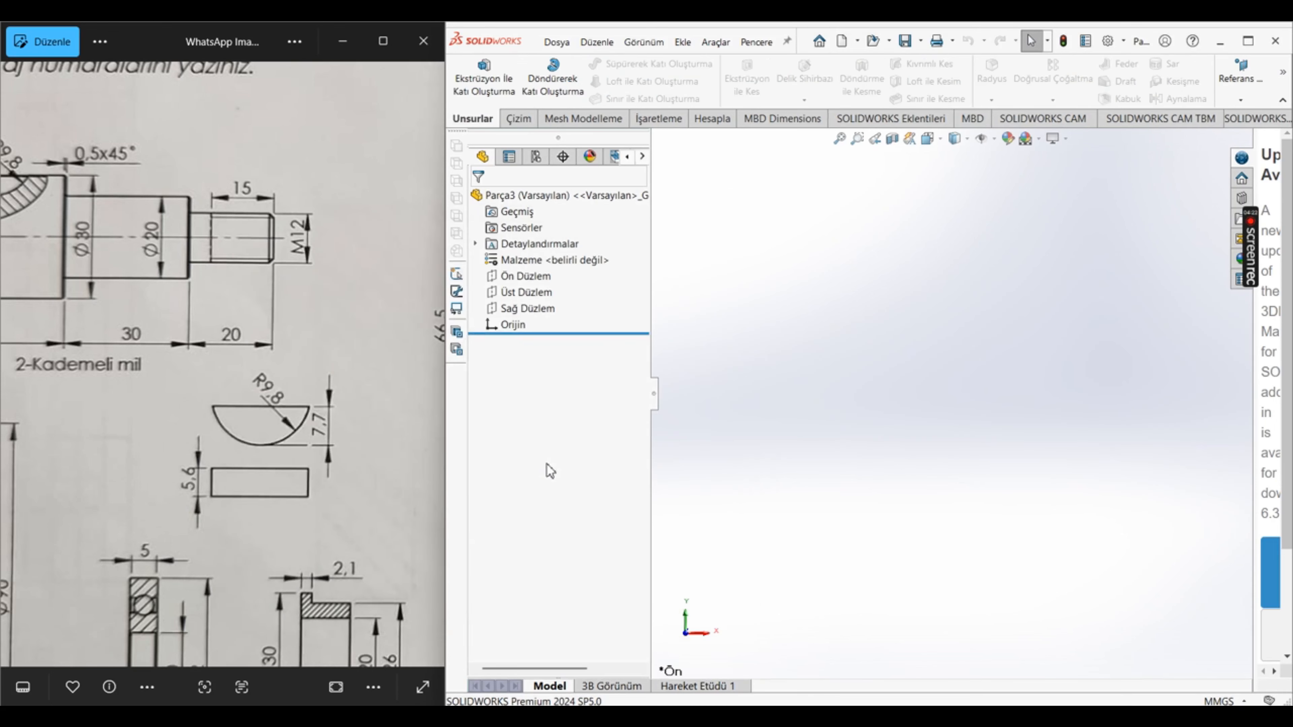
left_click(546, 278)
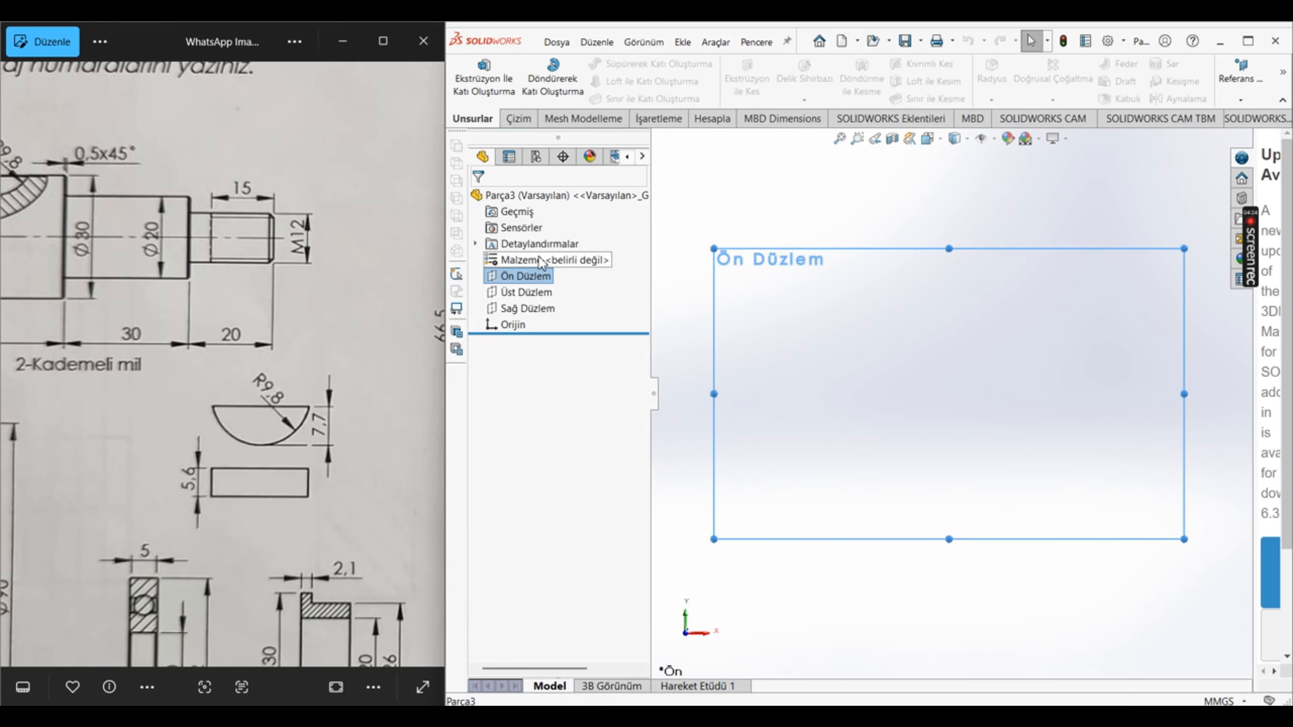
right_click(545, 278)
left_click(558, 257)
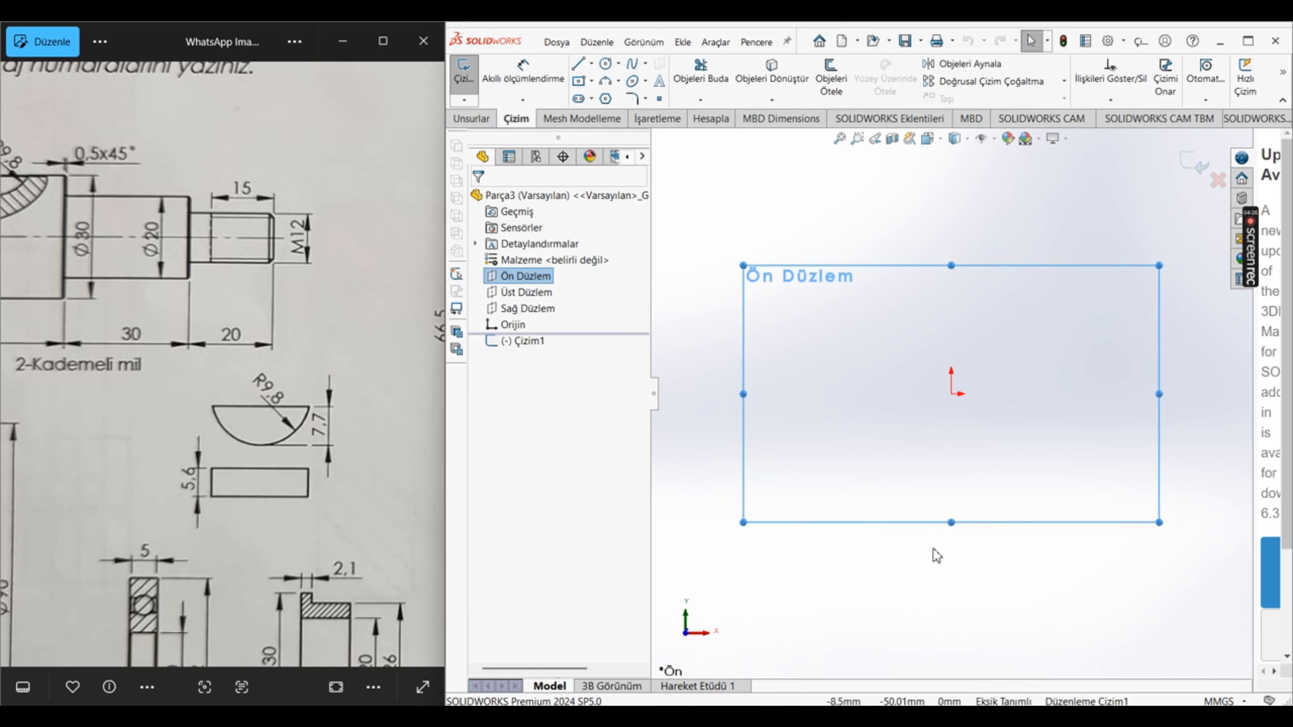
Step: Paste the copied half-round key profile and move it by its arc centre onto the sketch origin
left_click(939, 587)
key("ctrl+v")
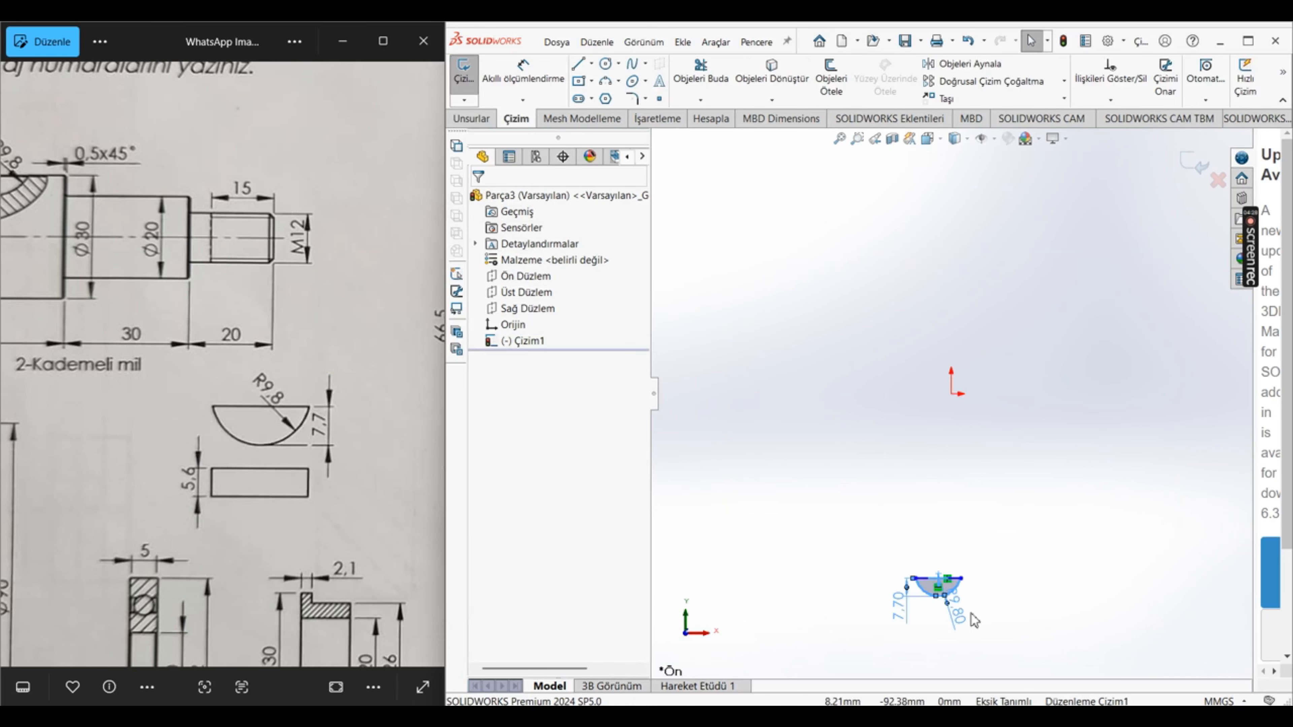
scroll(967, 619, "down", 4)
left_click_drag(778, 382, 1026, 586)
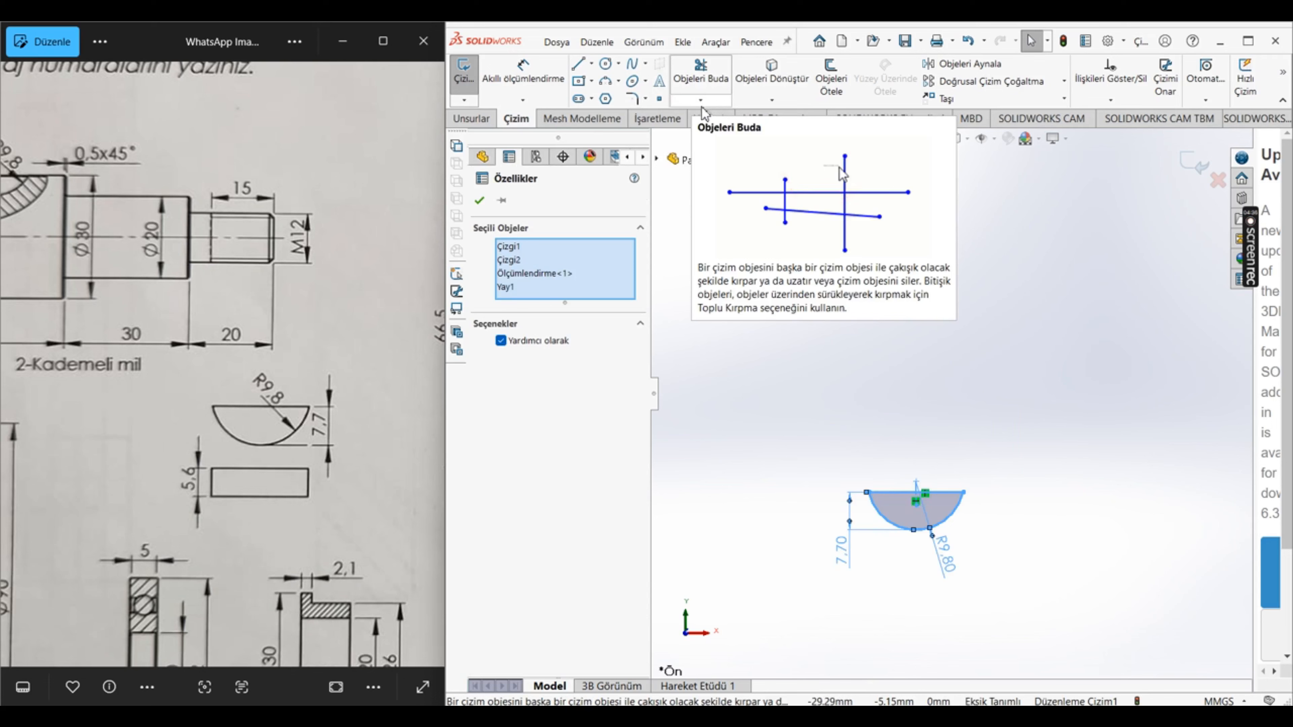
left_click(945, 98)
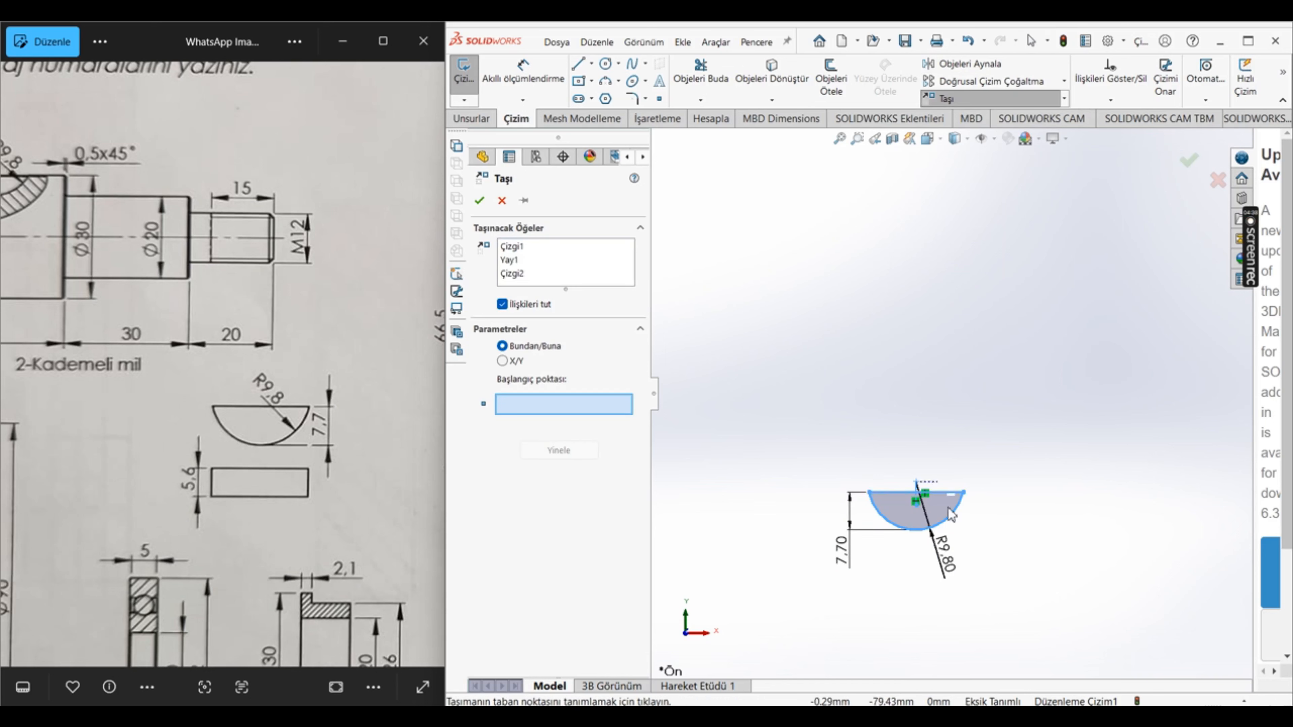
left_click(915, 484)
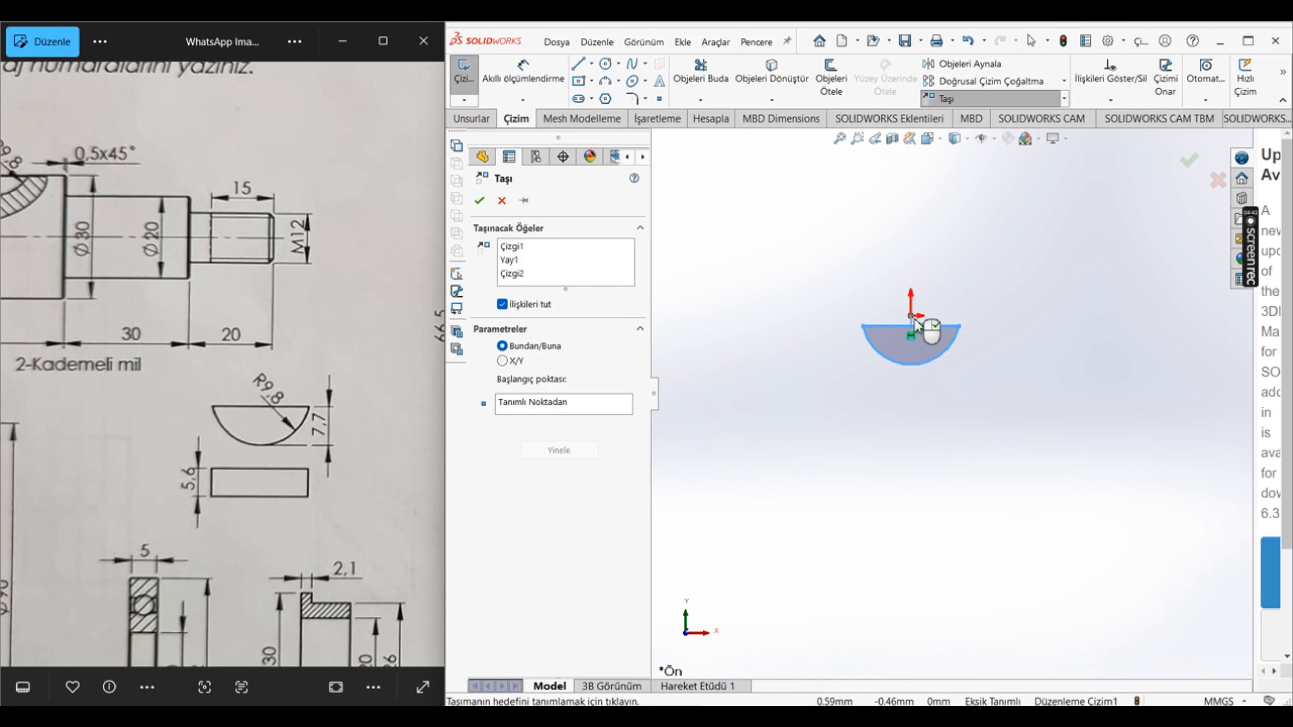
left_click(915, 323)
Step: Add a coincident relation between the arc's centre point and the origin
scroll(927, 346, "down", 5)
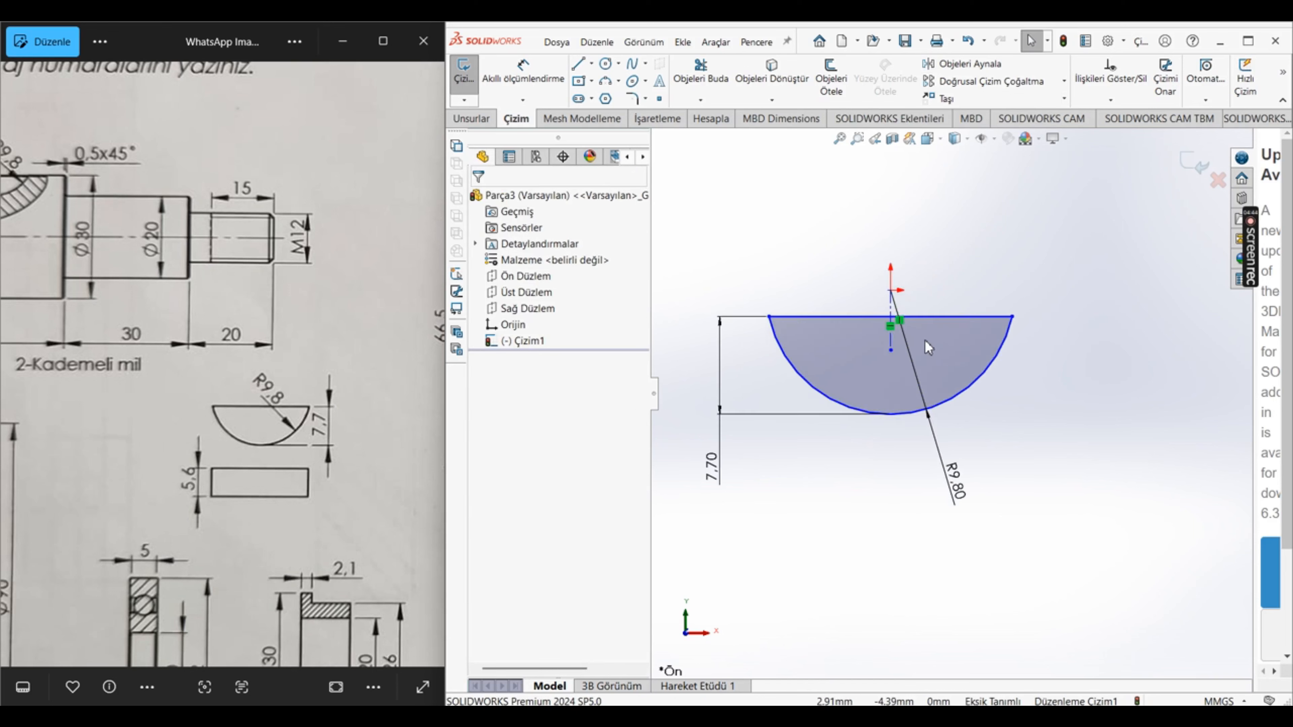
left_click(1110, 100)
left_click(1119, 136)
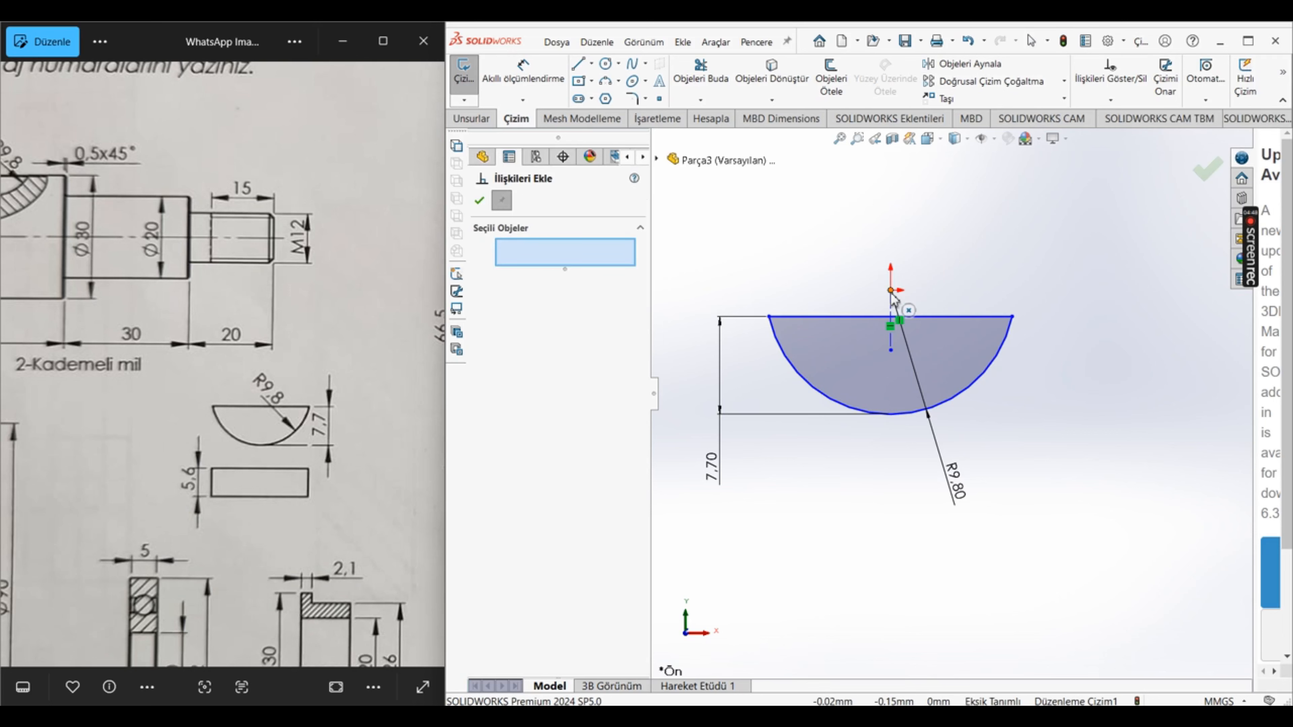
left_click(890, 290)
left_click(657, 160)
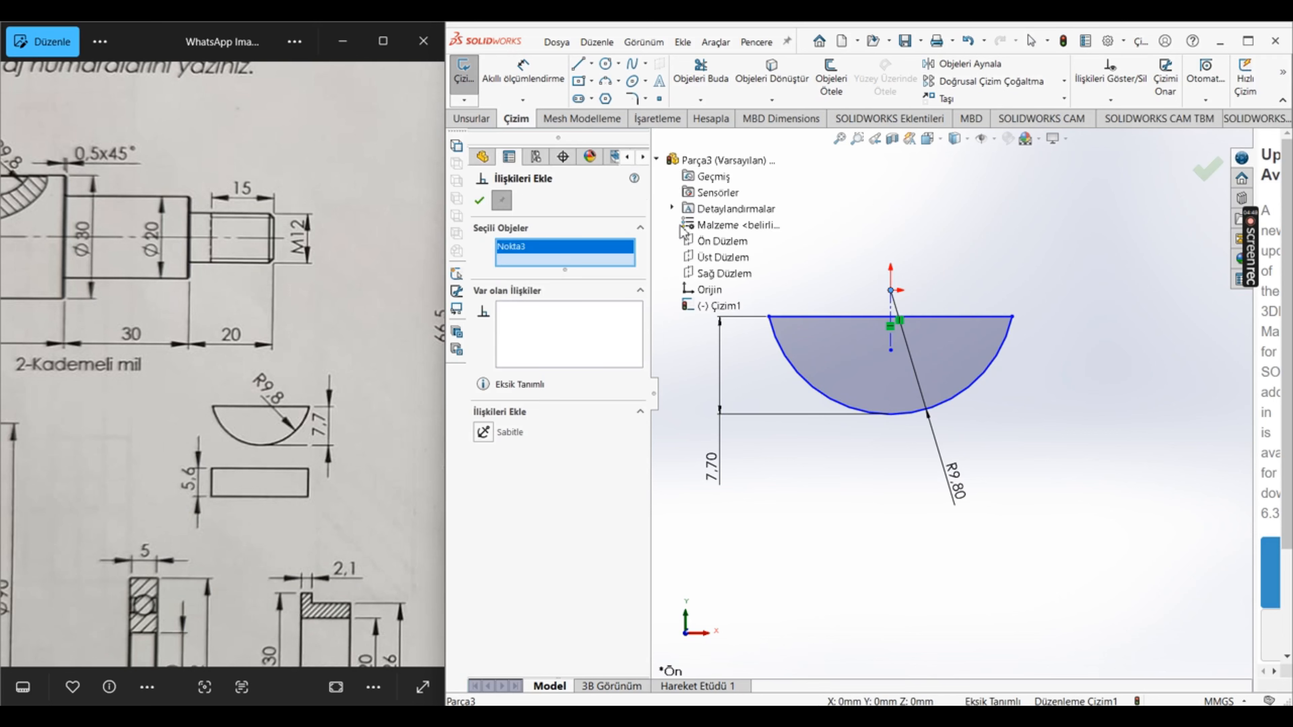
left_click(707, 290)
left_click(484, 485)
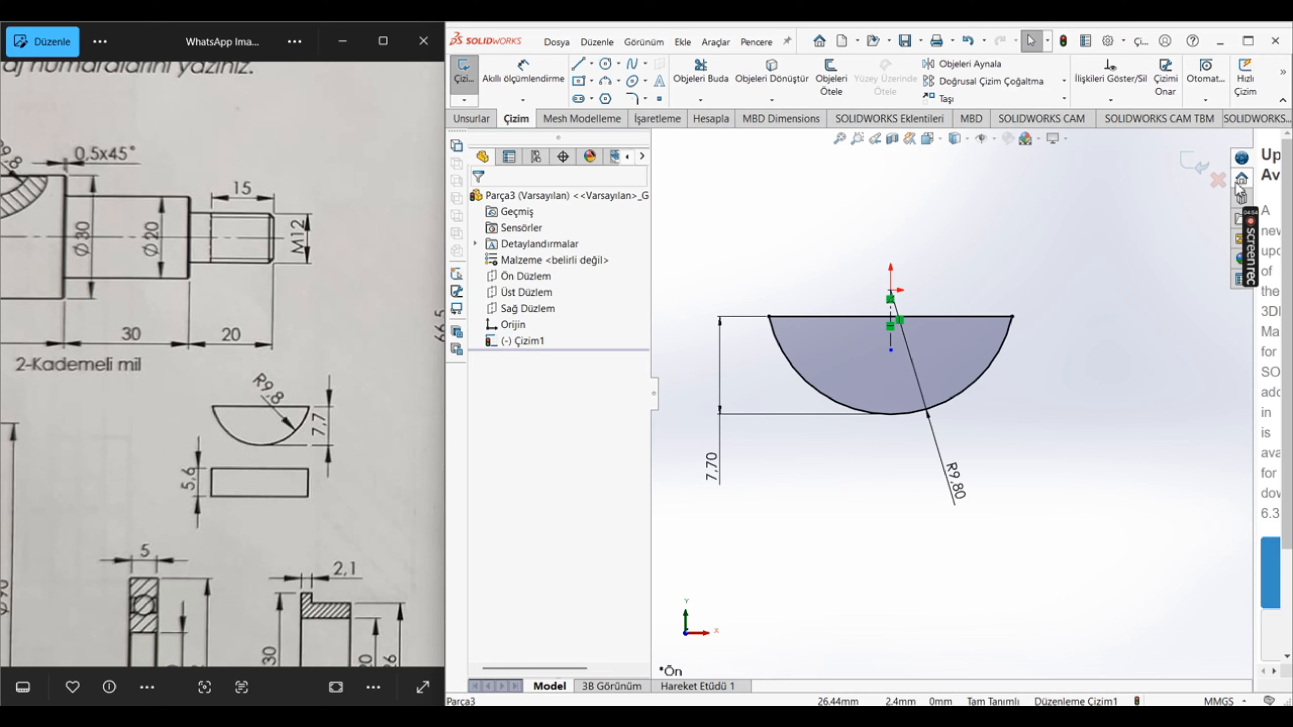
Step: Extrude the half-round key profile to a blind depth of 5.6 mm and save the part as kama
left_click(473, 119)
left_click(484, 76)
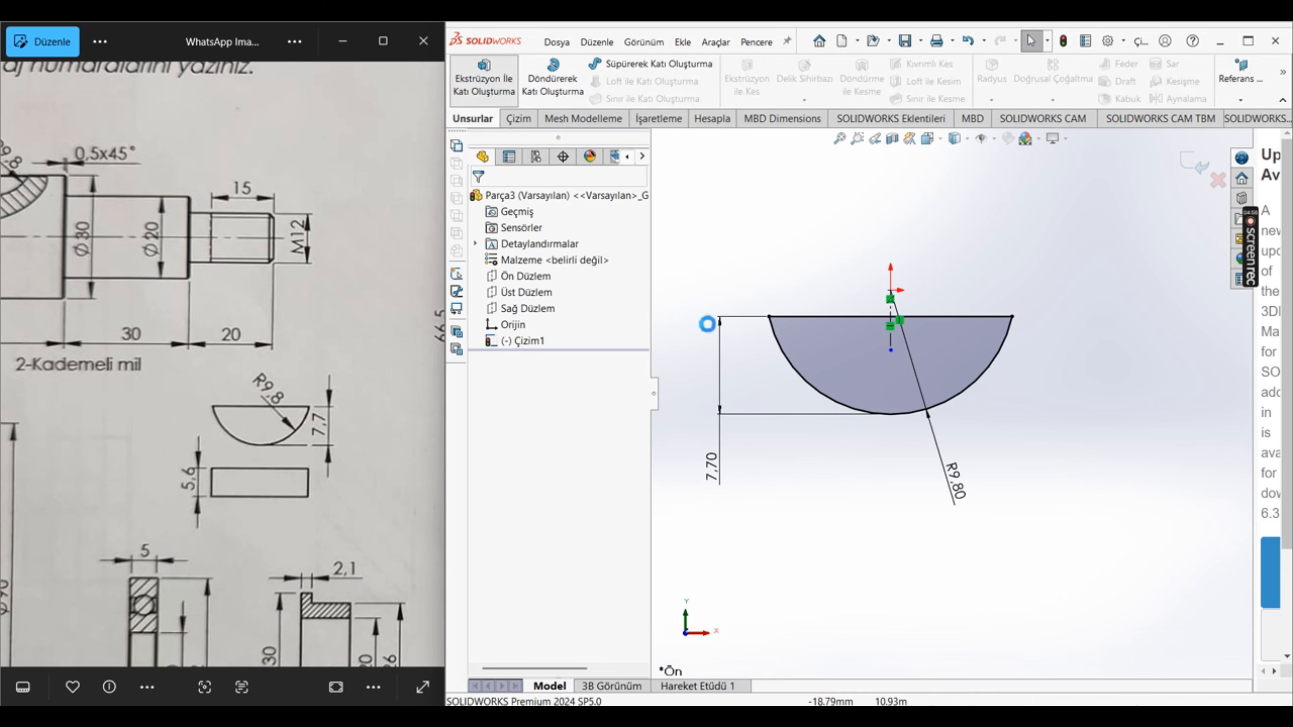
type("5.6")
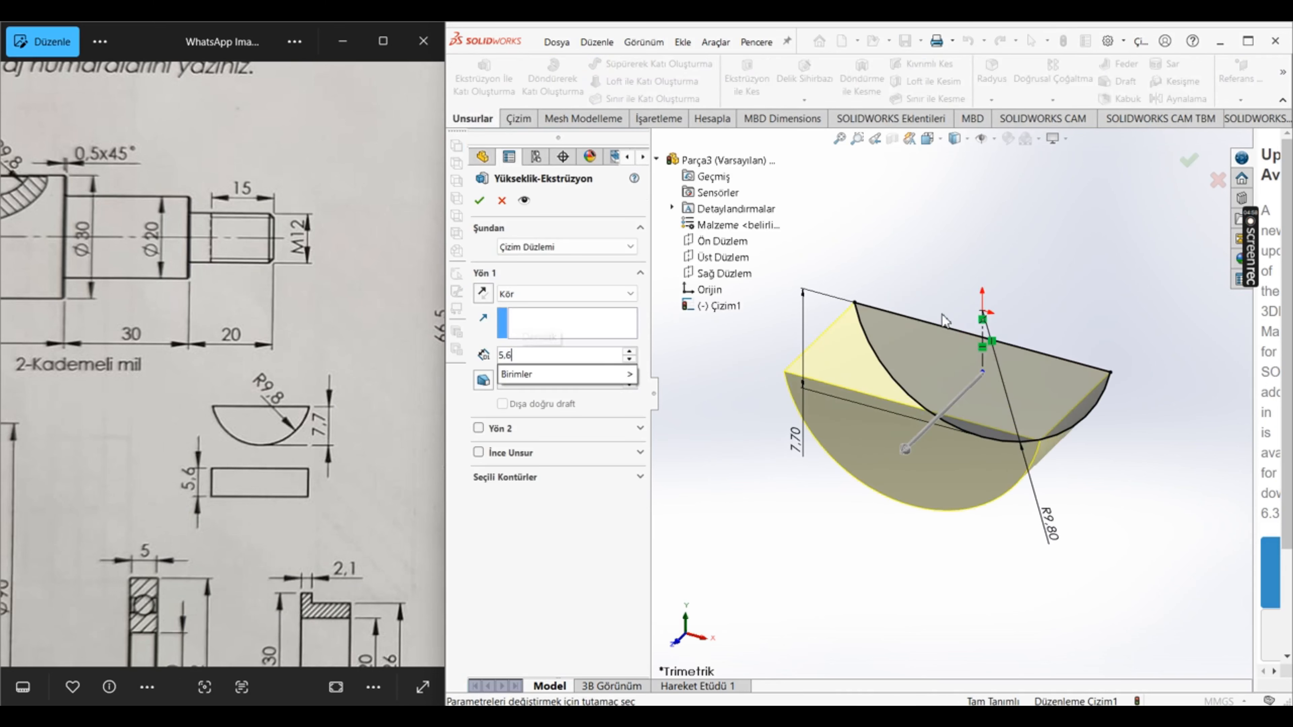
key("Return")
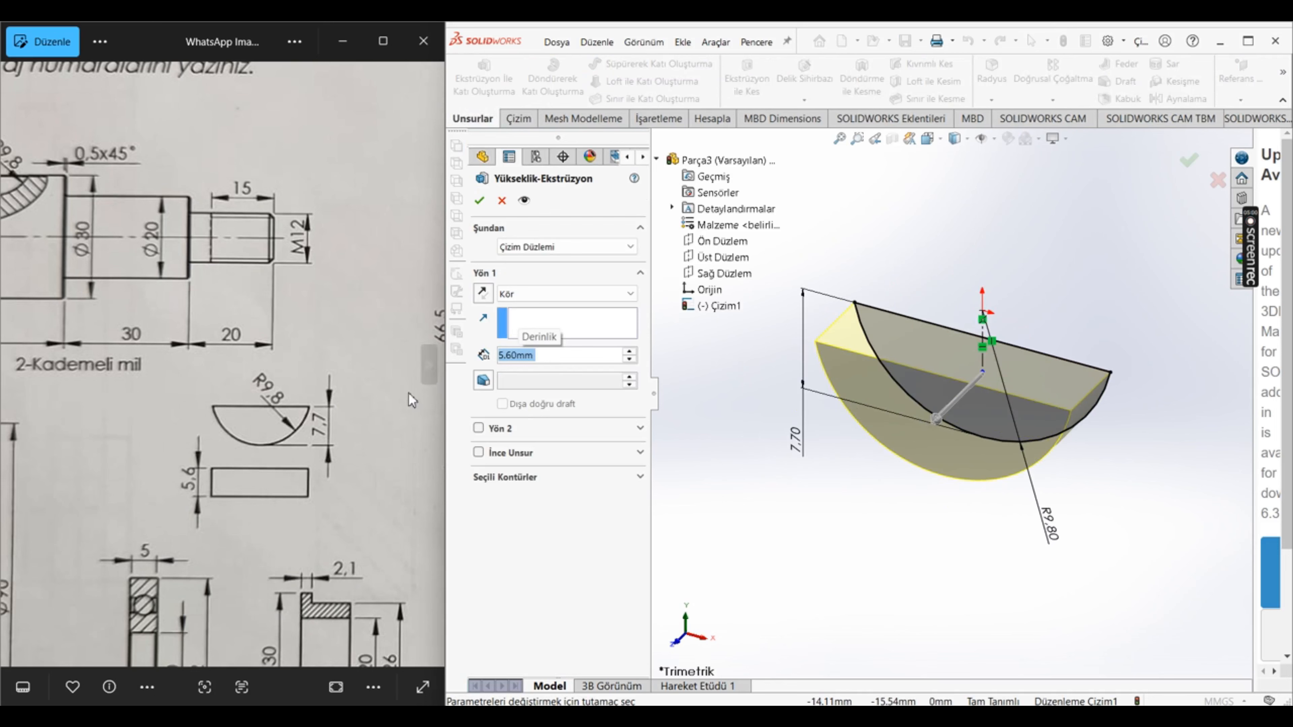
left_click(479, 200)
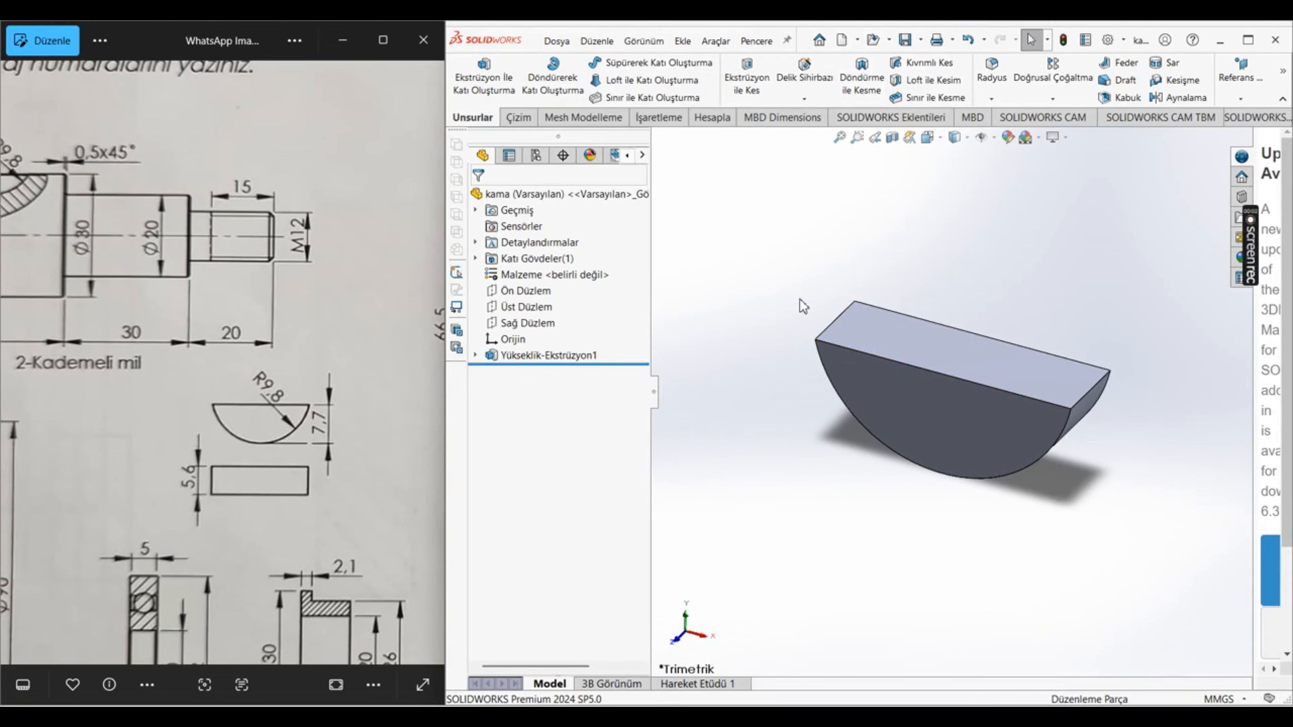
Step: Assign the Sade Karbon Çeliği material to the half-round key and save the part
left_click(920, 42)
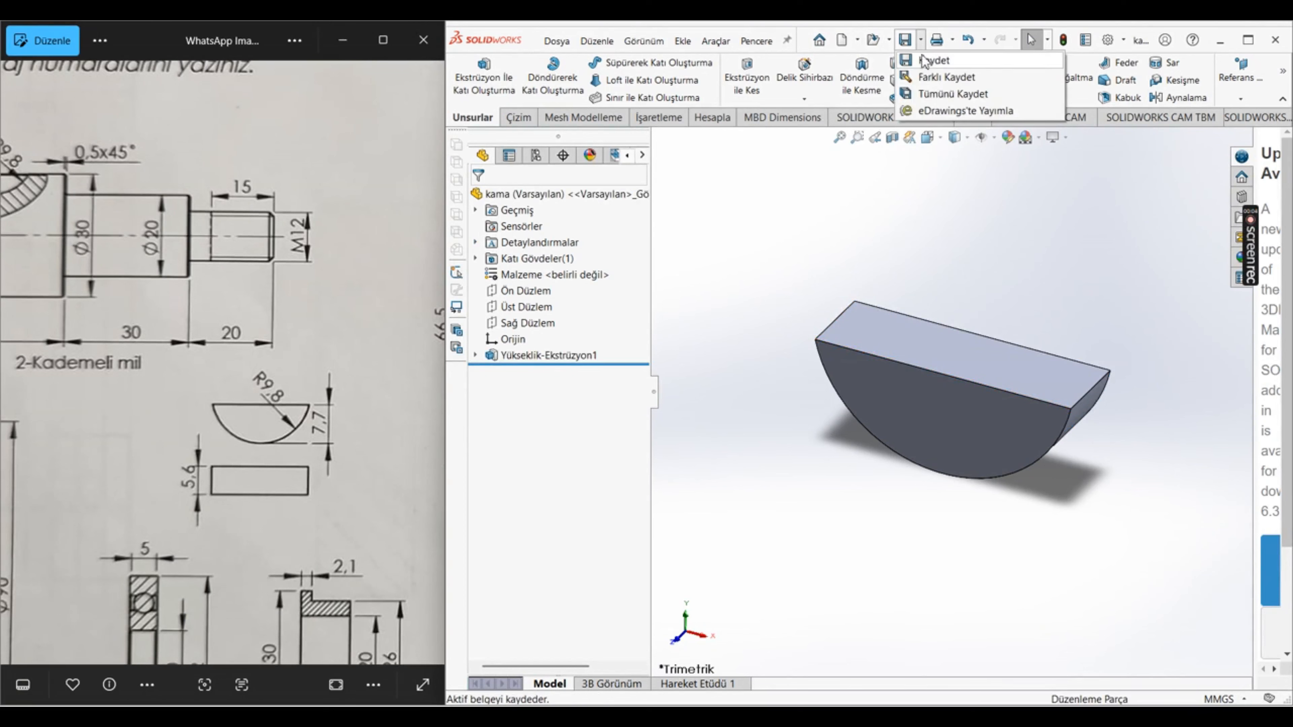
left_click(771, 260)
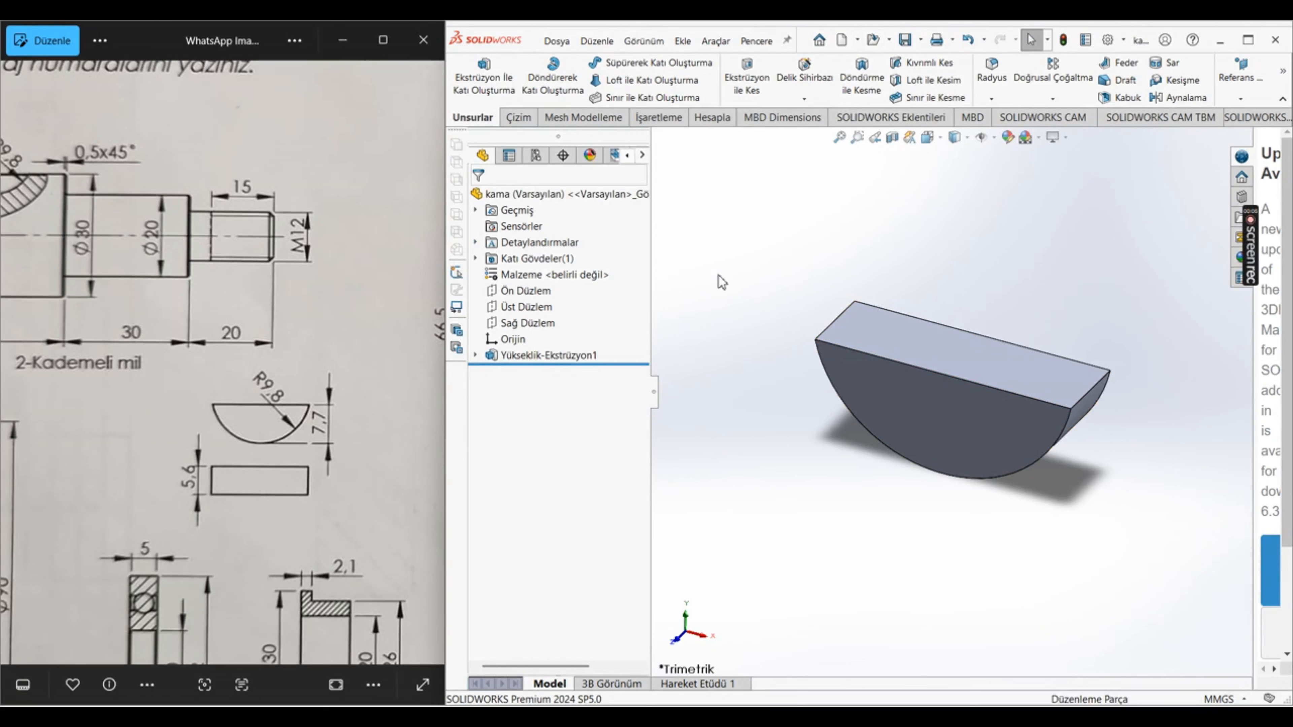
right_click(578, 278)
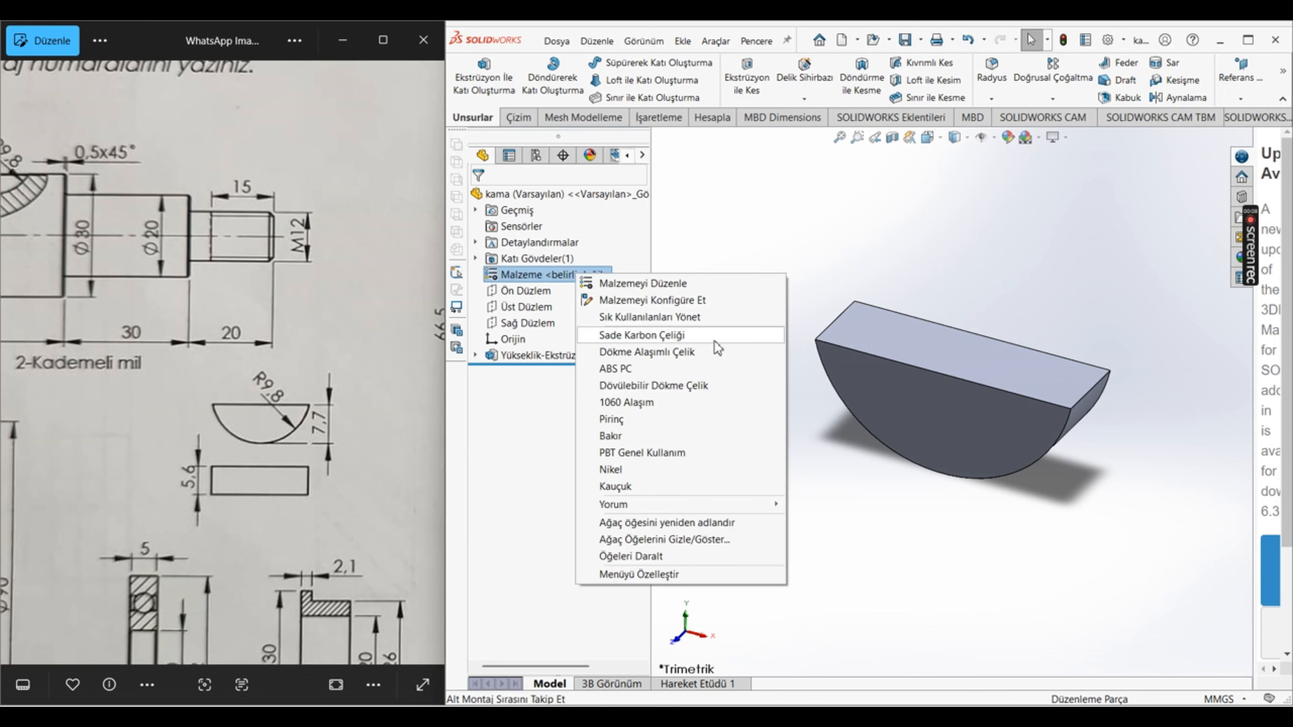
left_click(679, 337)
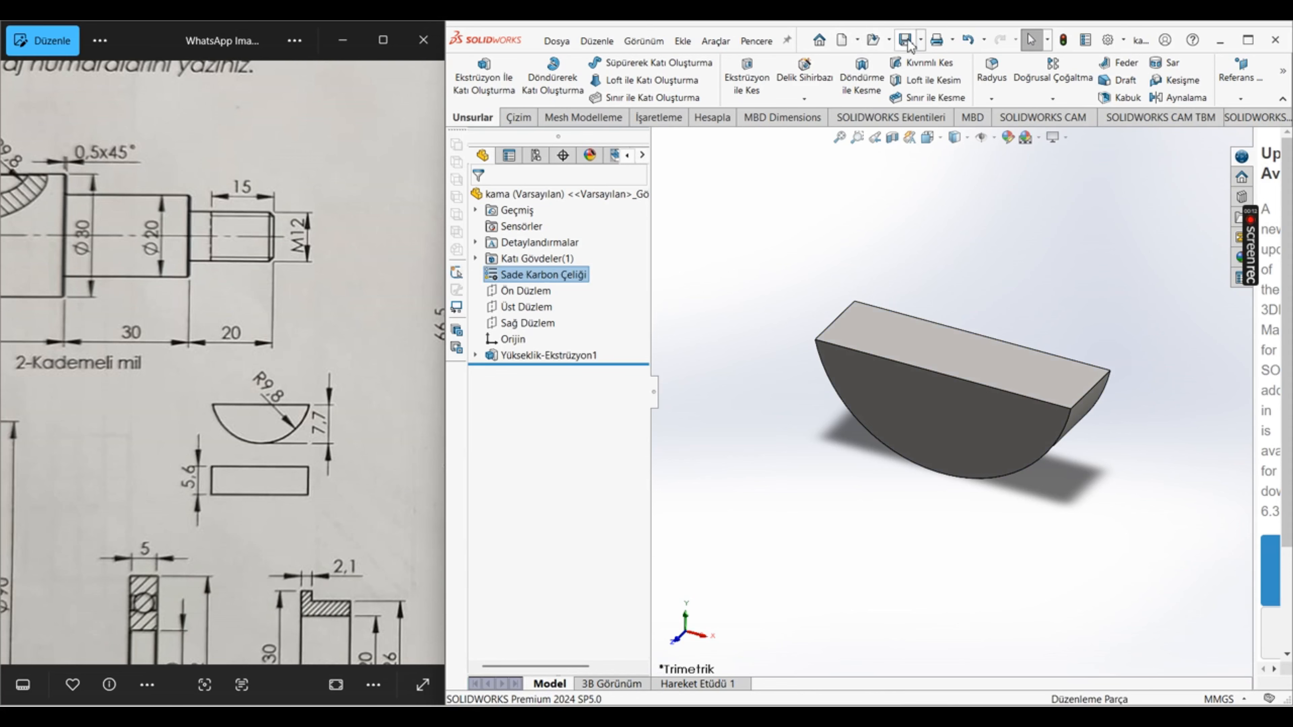
left_click(832, 246)
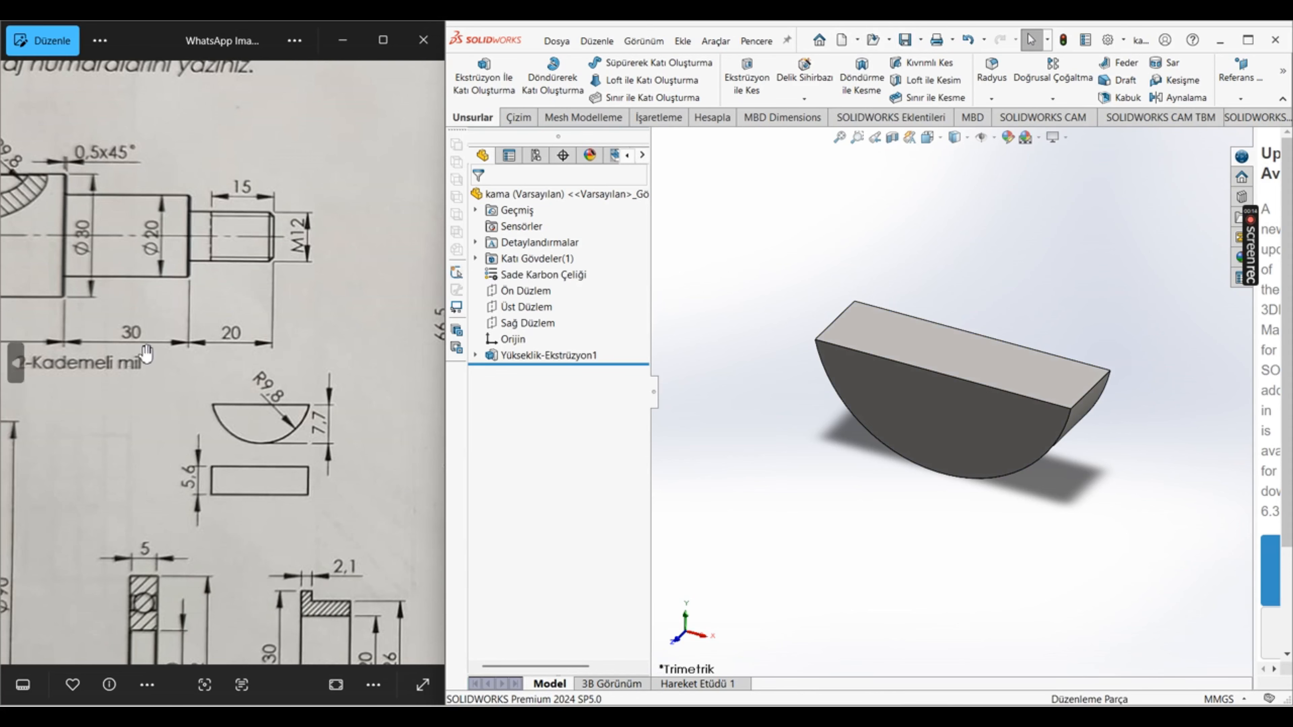
Step: Create a new part document for the pulley (7-Kasnak) and start a sketch on the front plane (Ön Düzlem)
scroll(121, 313, "down", 5)
scroll(157, 336, "down", 2)
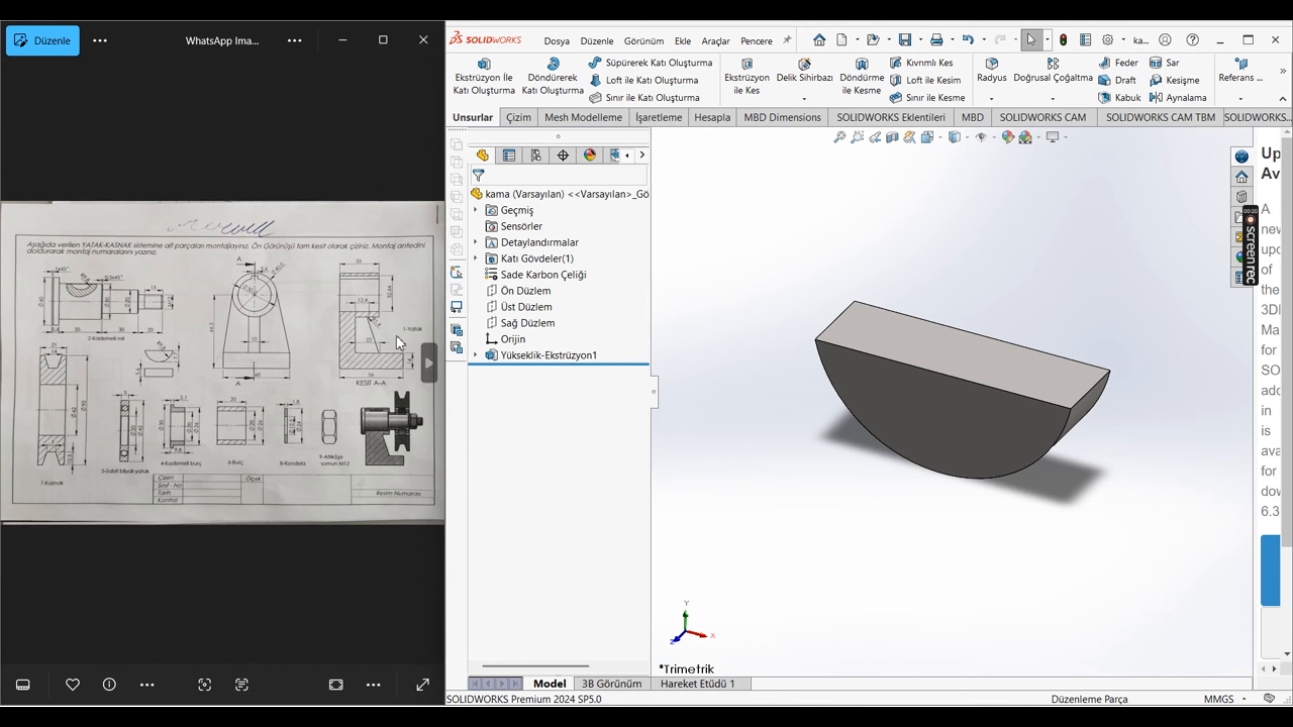
scroll(78, 418, "up", 5)
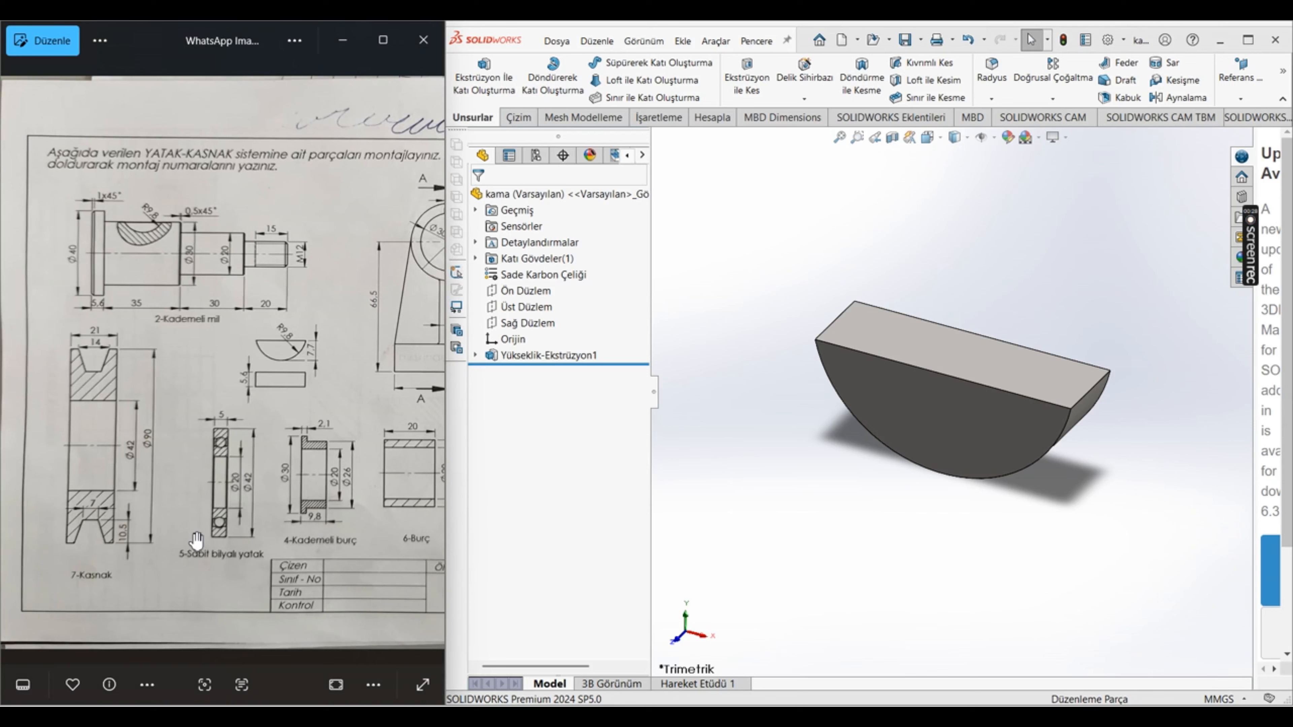
left_click(841, 40)
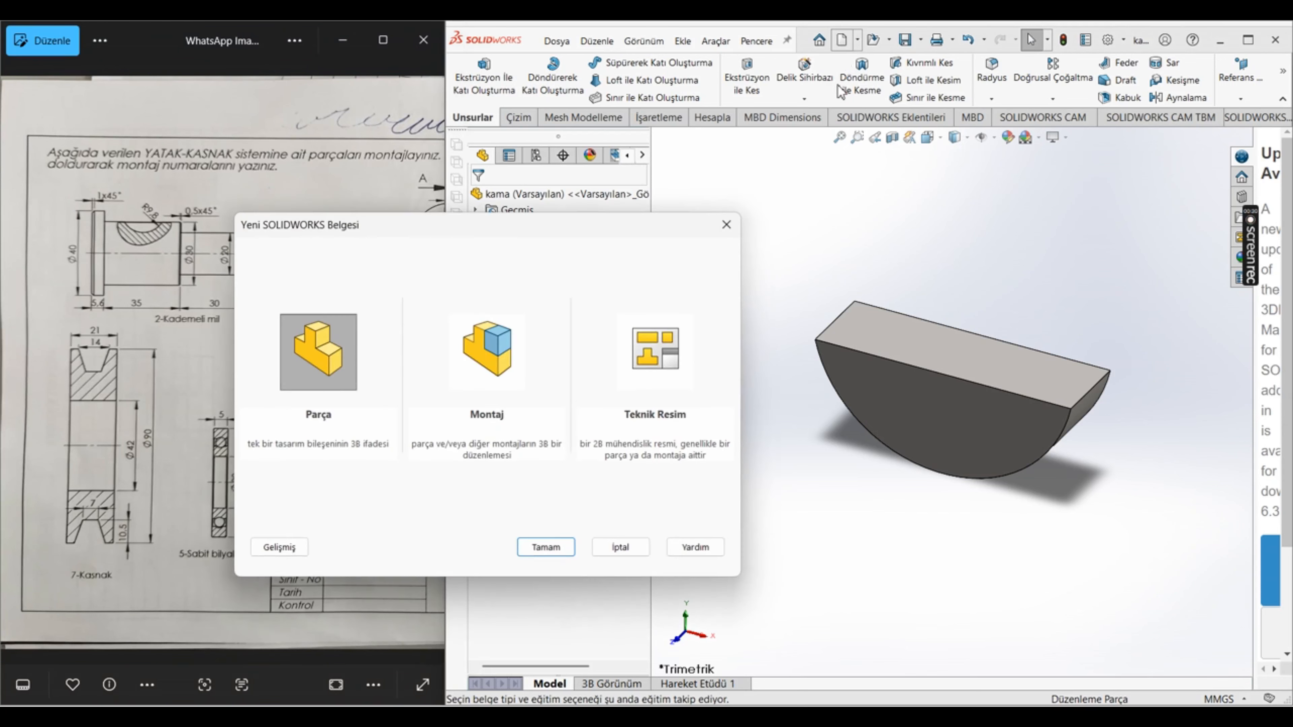
left_click(546, 547)
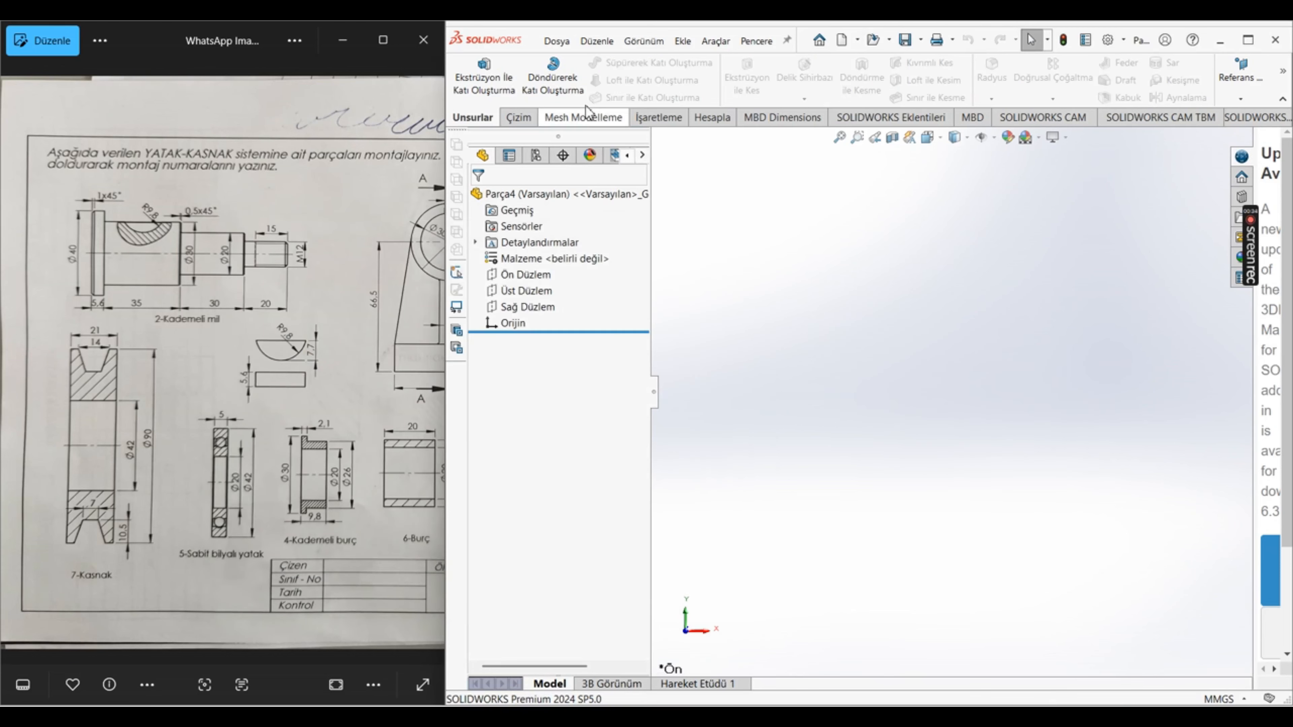
left_click(533, 279)
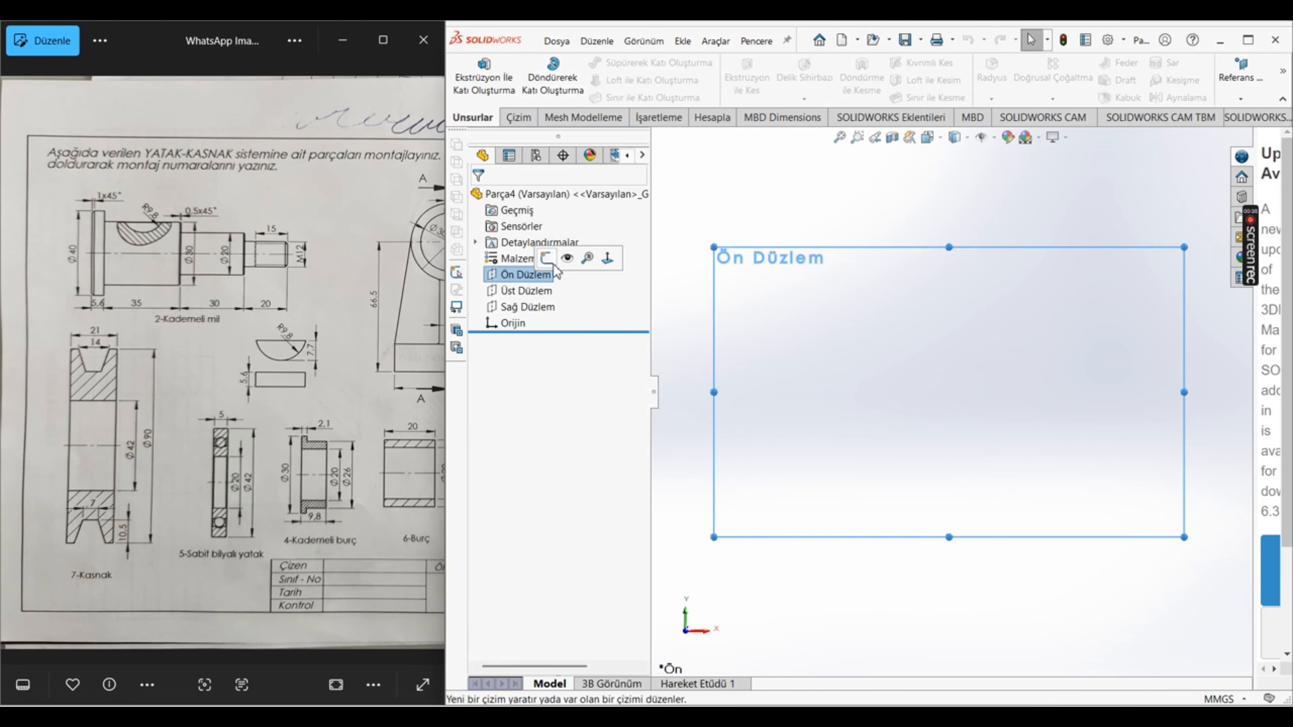
left_click(591, 256)
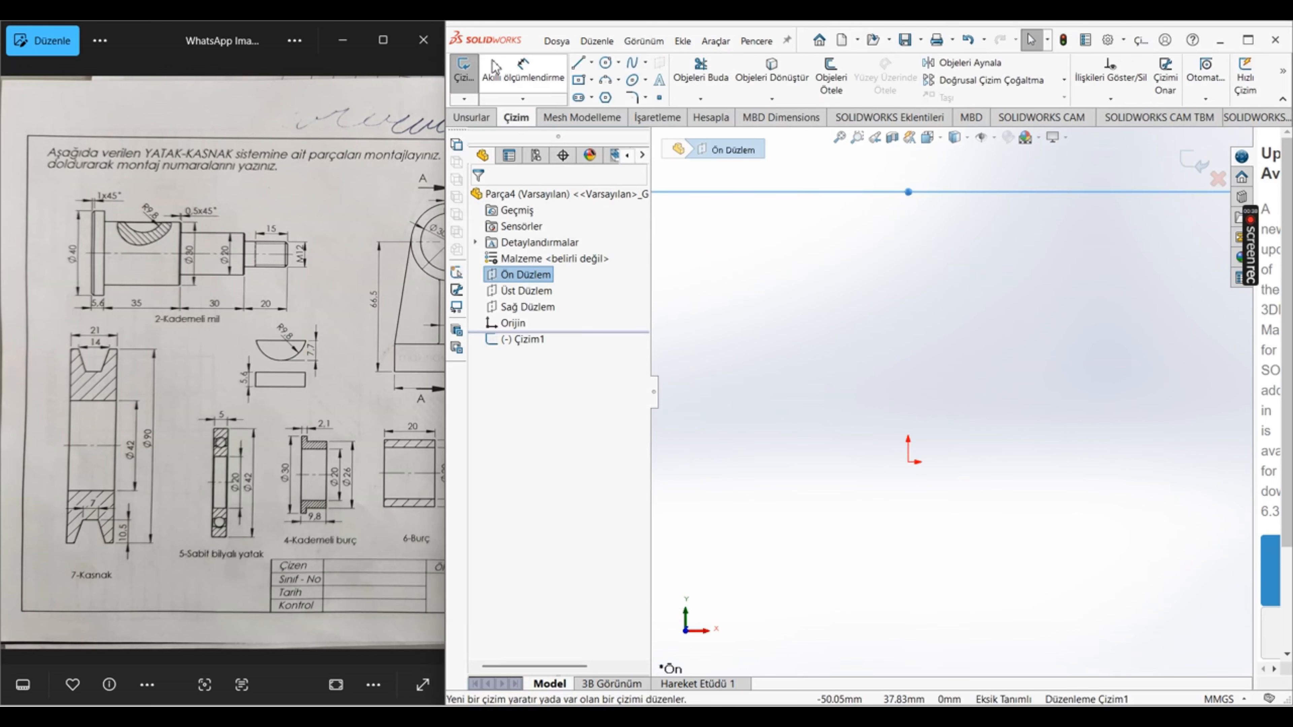
Step: Draw a horizontal midpoint line about 43.5 mm long centred on the origin and make it construction geometry
left_click(592, 63)
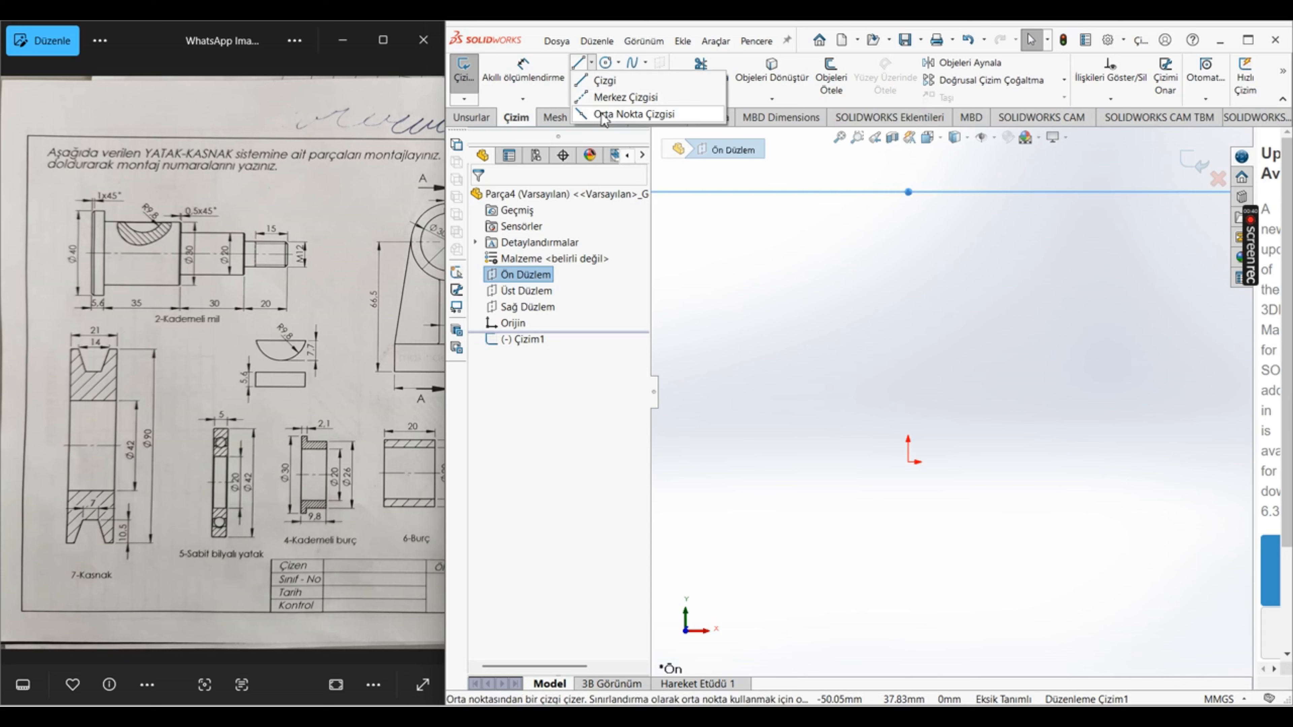
left_click(619, 115)
left_click(909, 462)
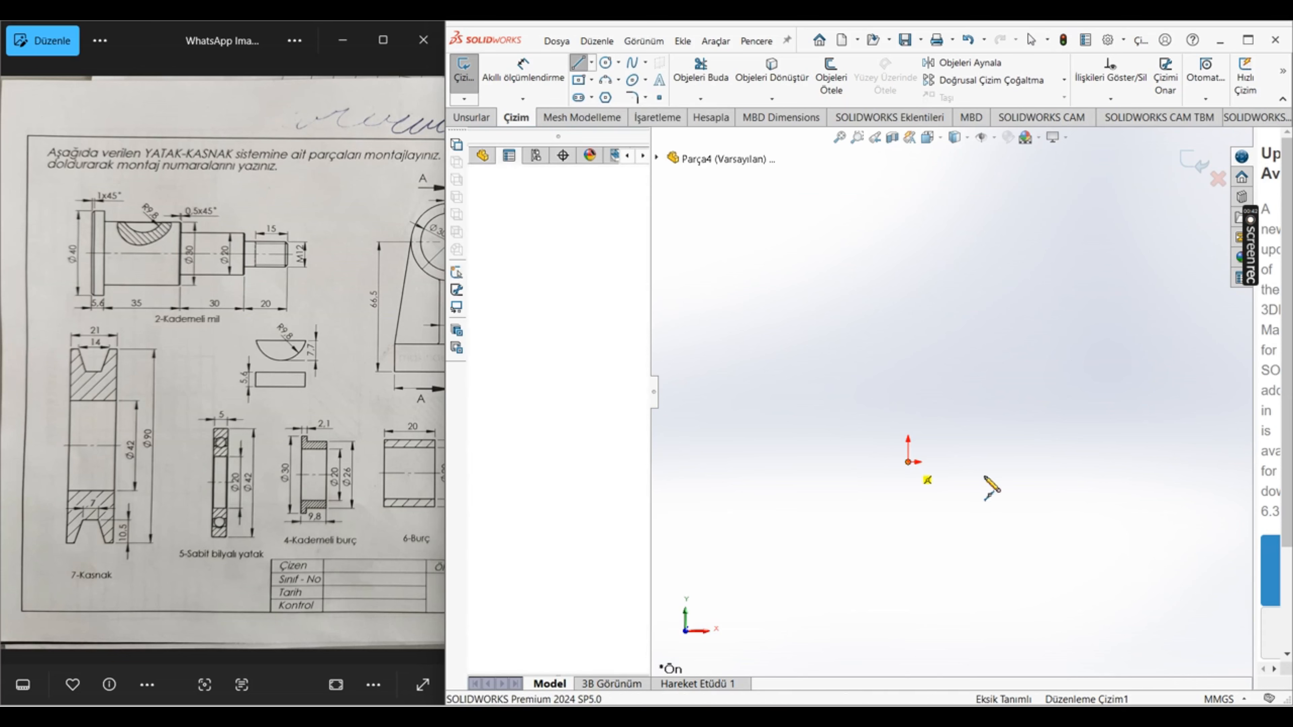
left_click(1015, 462)
key("Escape")
left_click(991, 463)
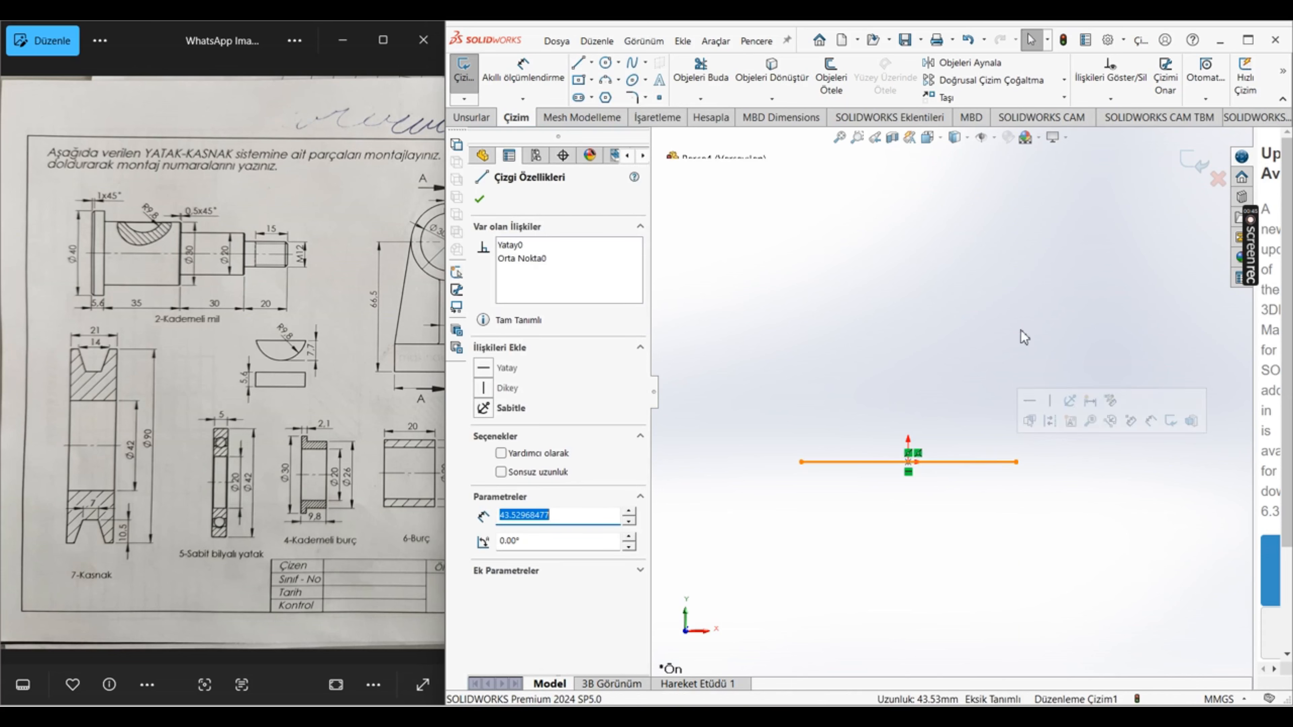
left_click(552, 456)
left_click(707, 478)
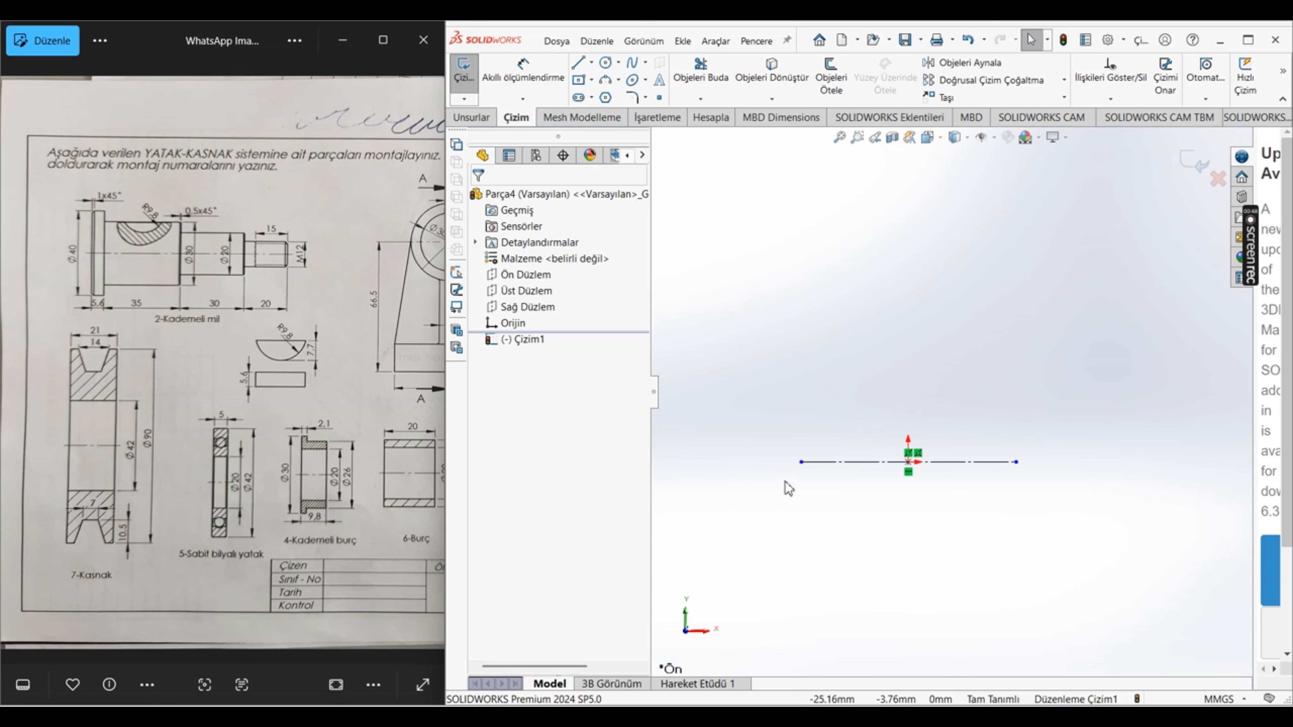
left_click(857, 464)
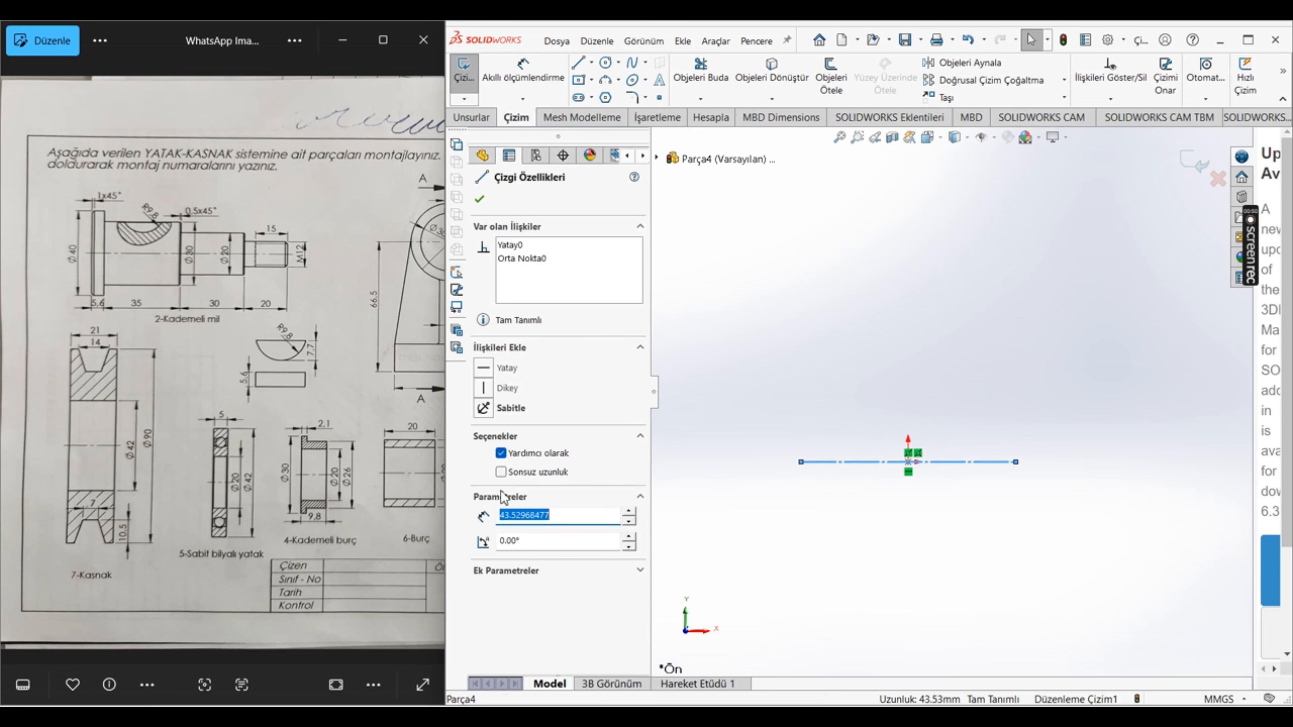
left_click(514, 456)
left_click(514, 457)
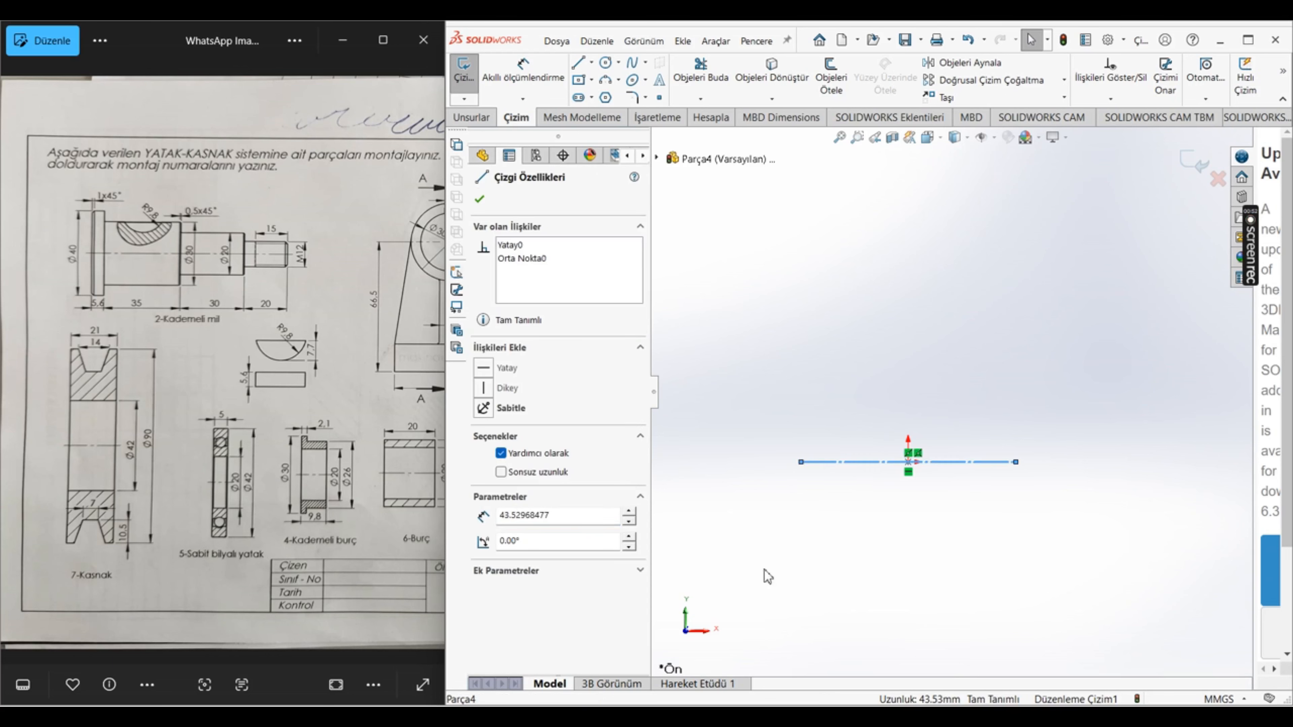
left_click(795, 594)
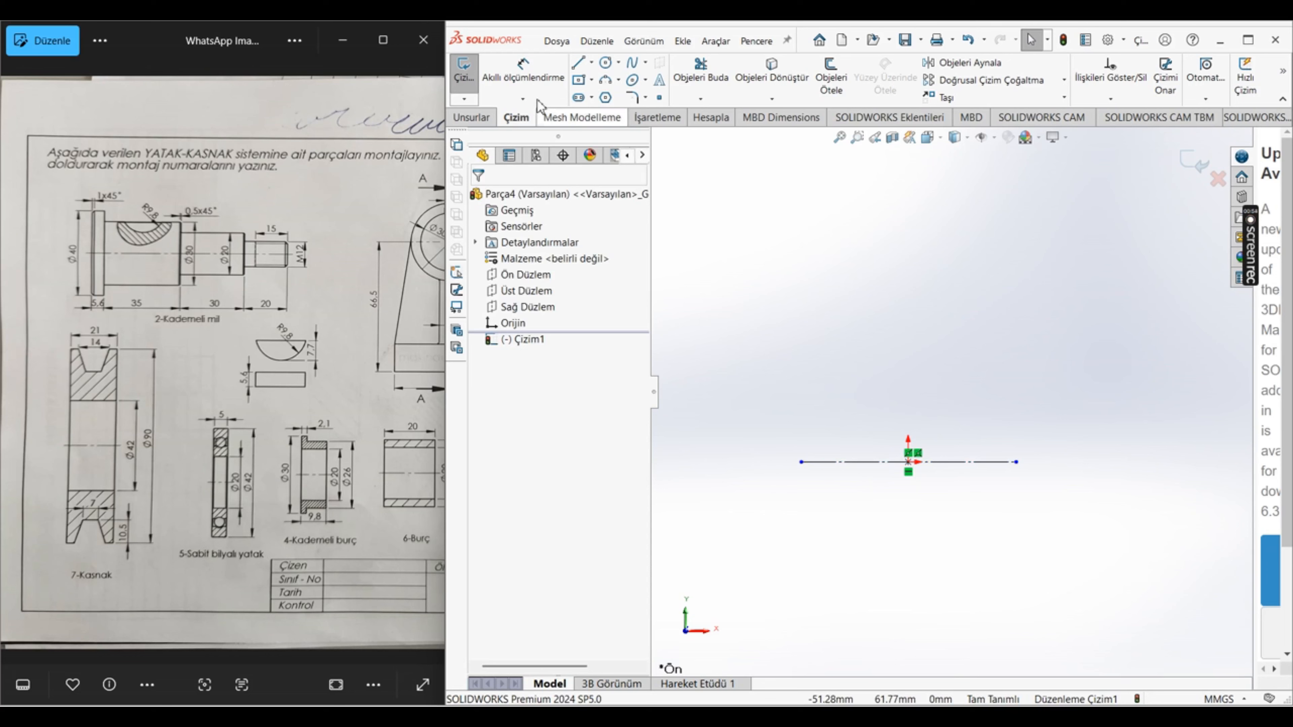
Step: Sketch a closed pulley half-section above the centreline, as wide as the centreline, with a trapezoidal V-groove cut into its top edge
left_click(578, 64)
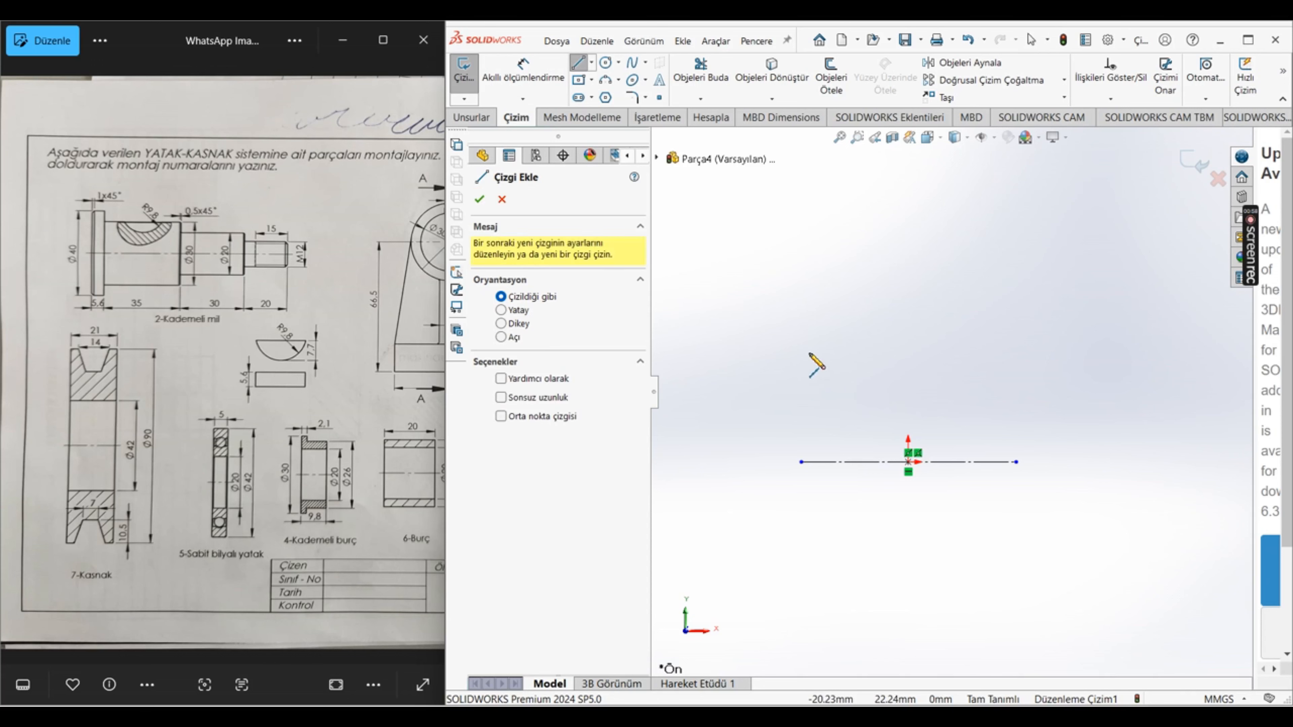
left_click(801, 349)
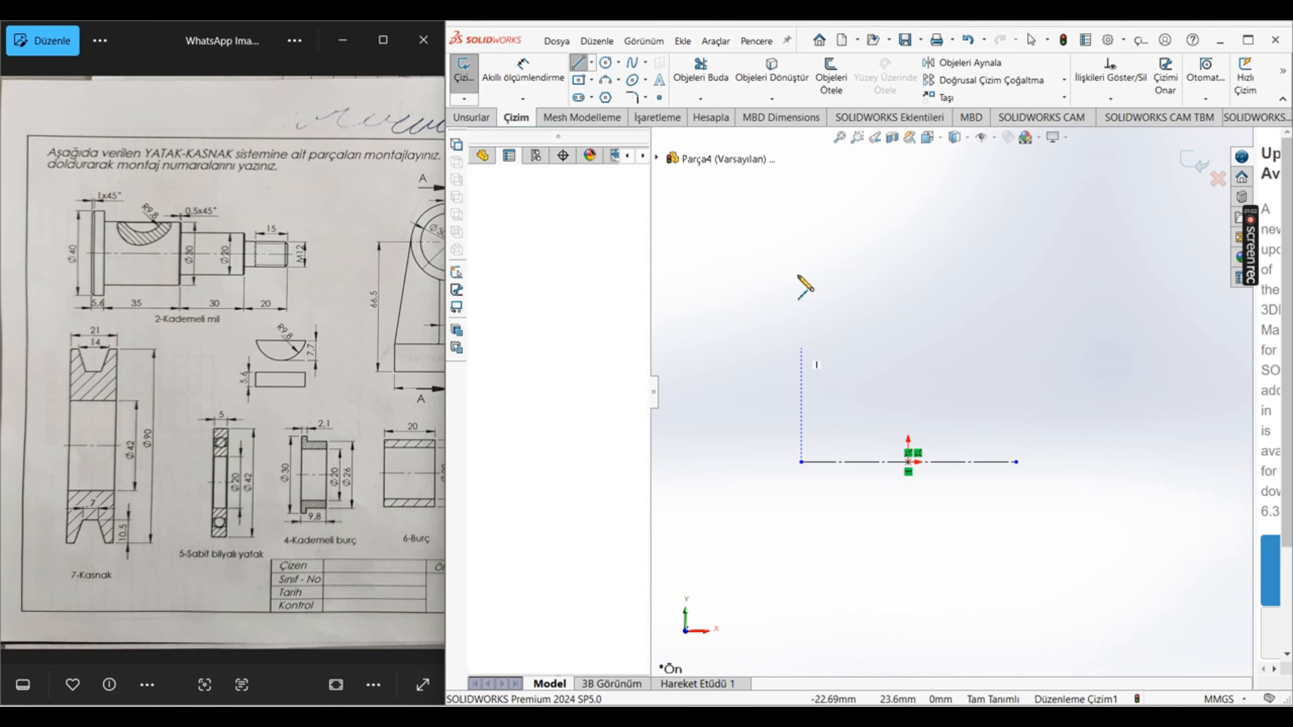
left_click(802, 227)
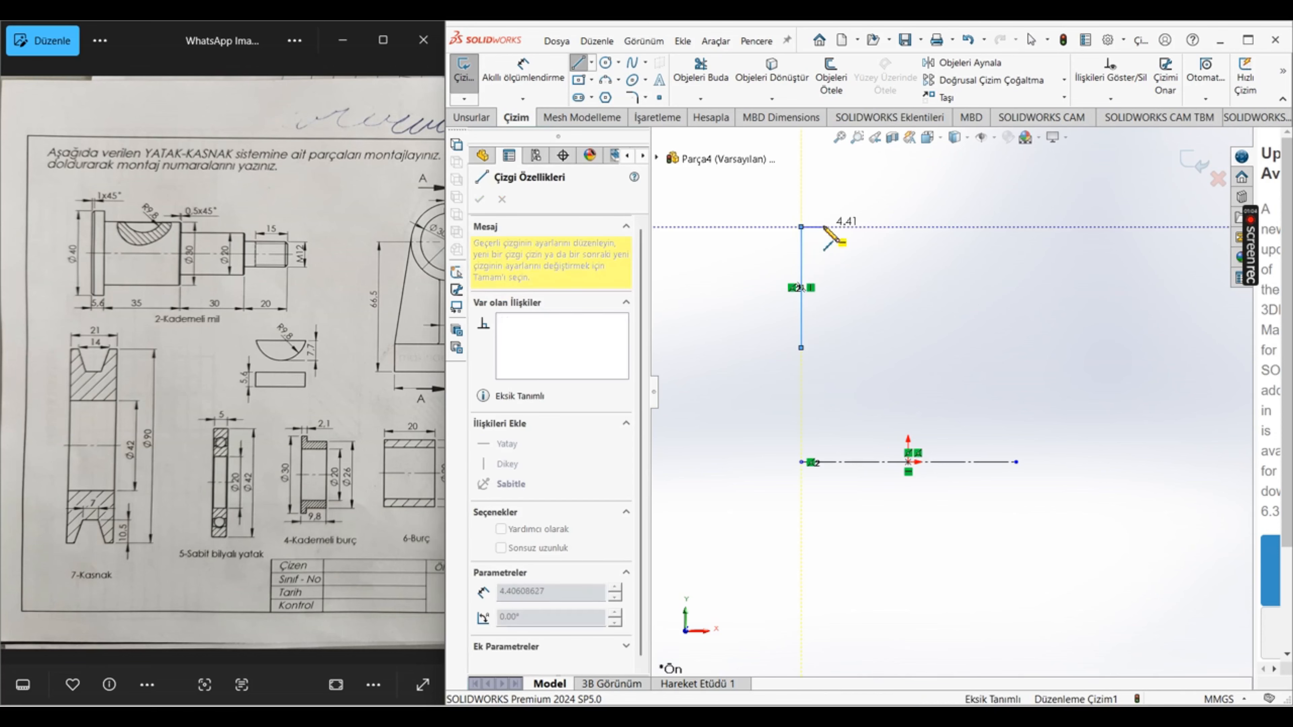
left_click(823, 226)
left_click(858, 280)
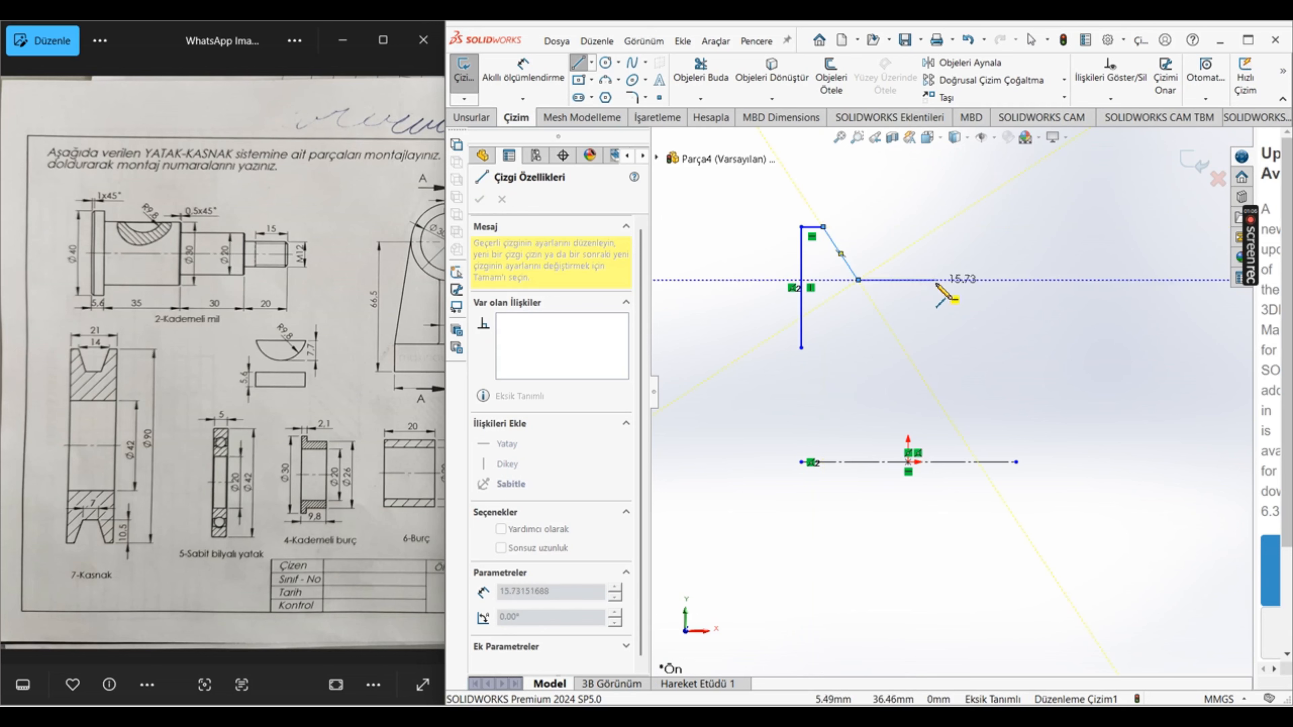
left_click(935, 279)
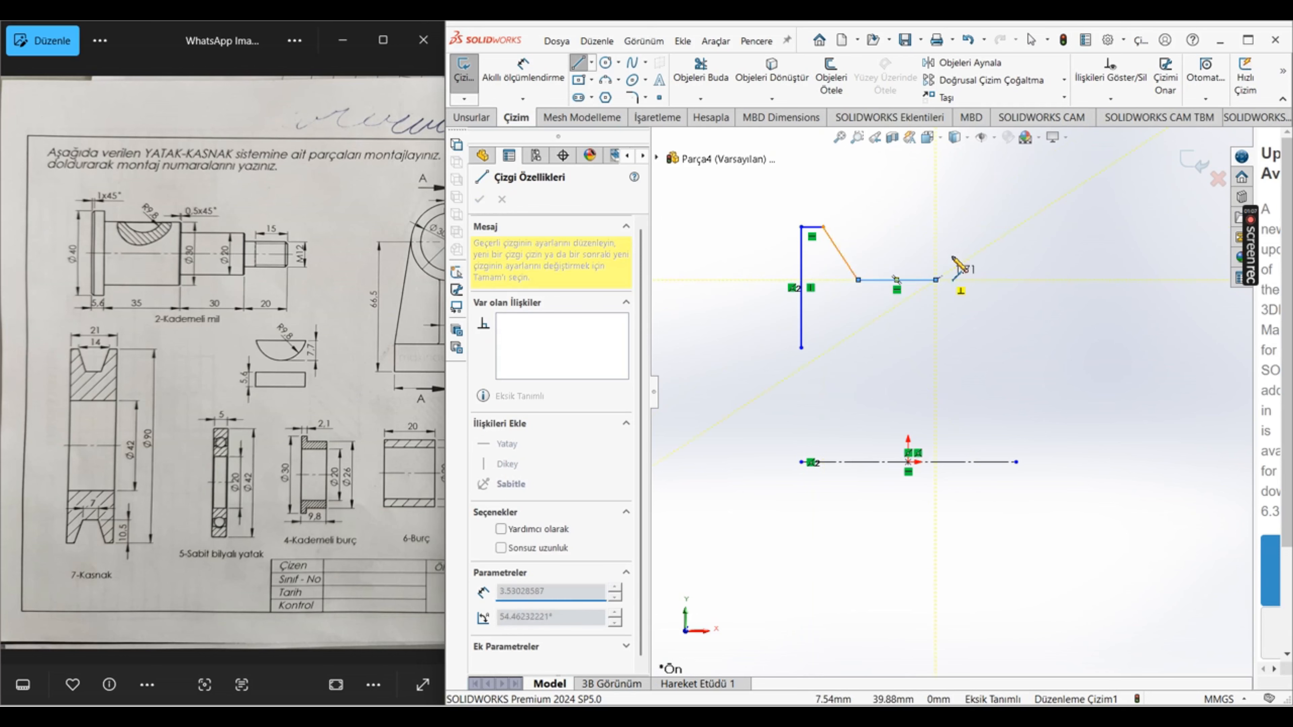
left_click(967, 226)
left_click(1016, 227)
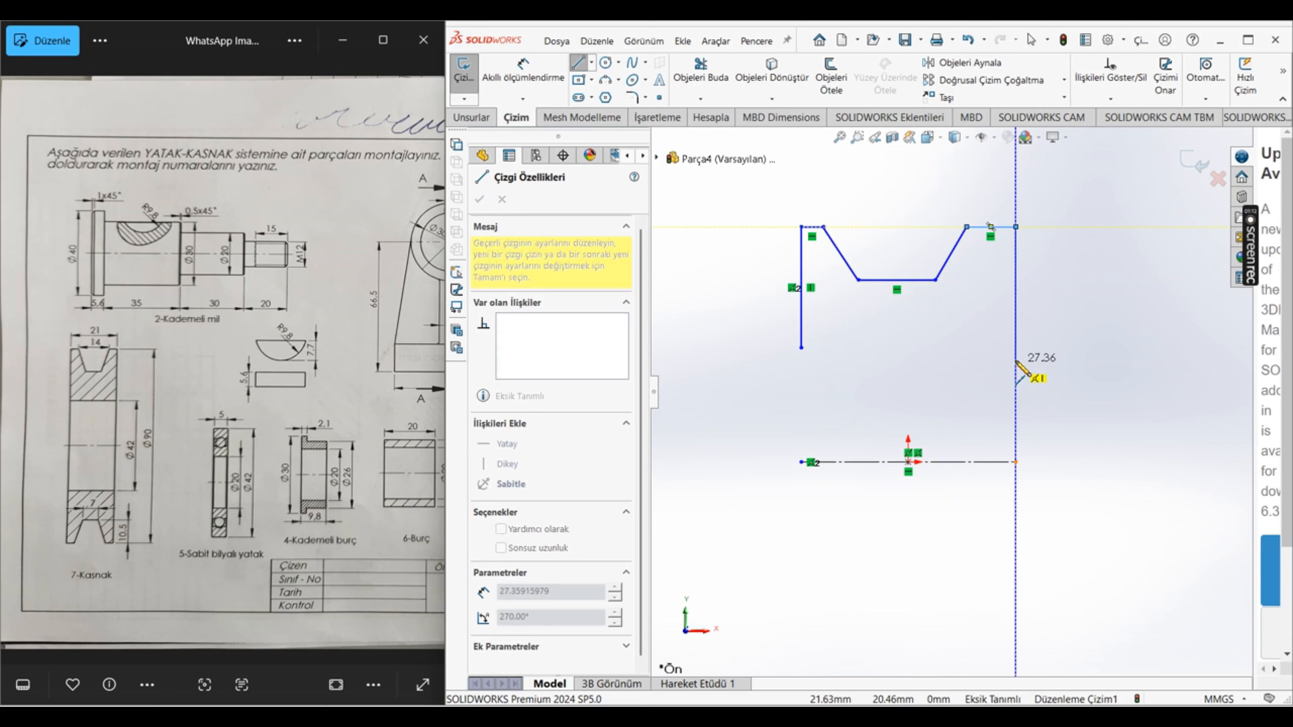
left_click(1016, 348)
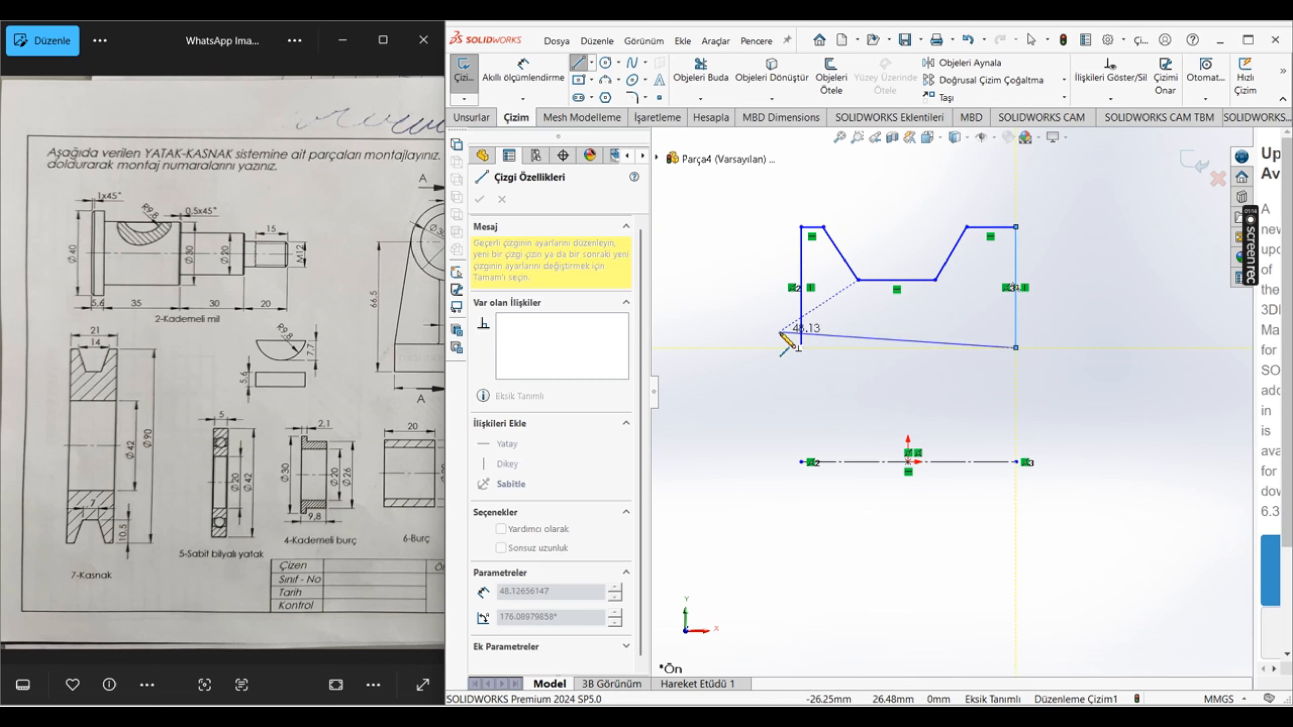
left_click(801, 348)
key("Escape")
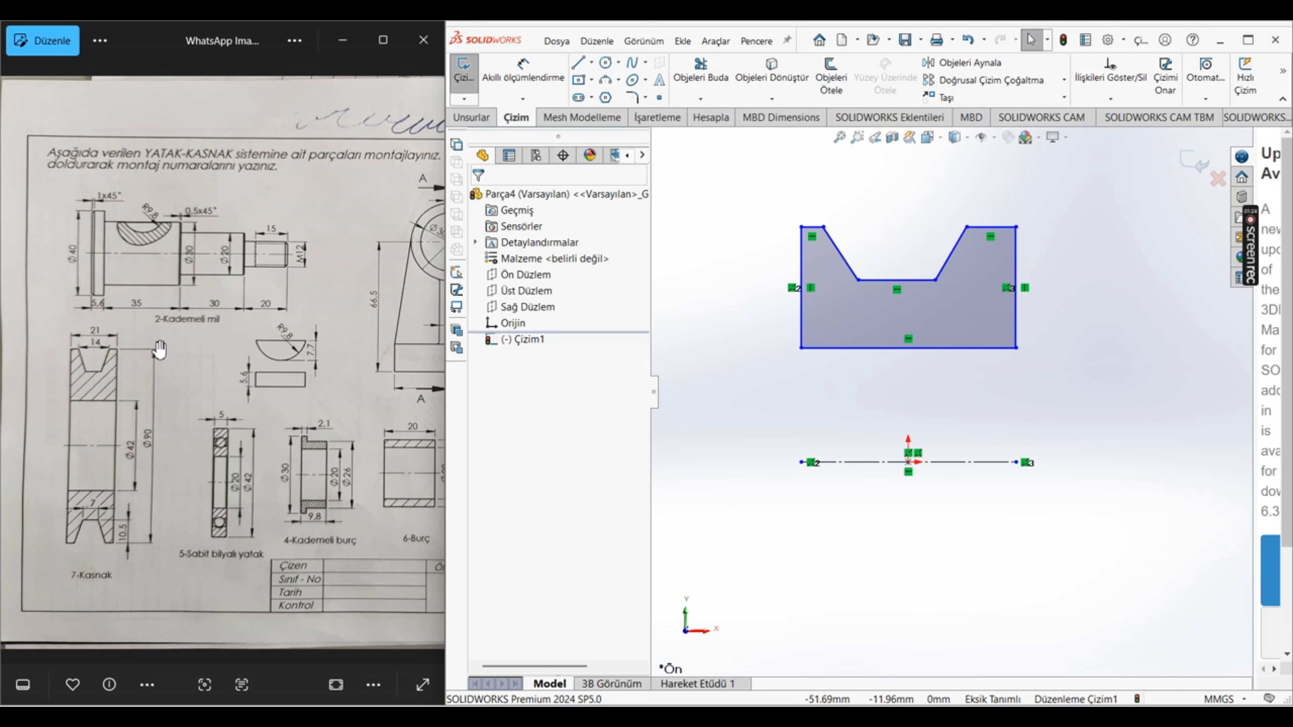
Step: Check the pulley in the reference drawing and draw a centre rectangle about 5 by 10 mm on the midpoint of the profile's lower edge
scroll(137, 375, "down", 2)
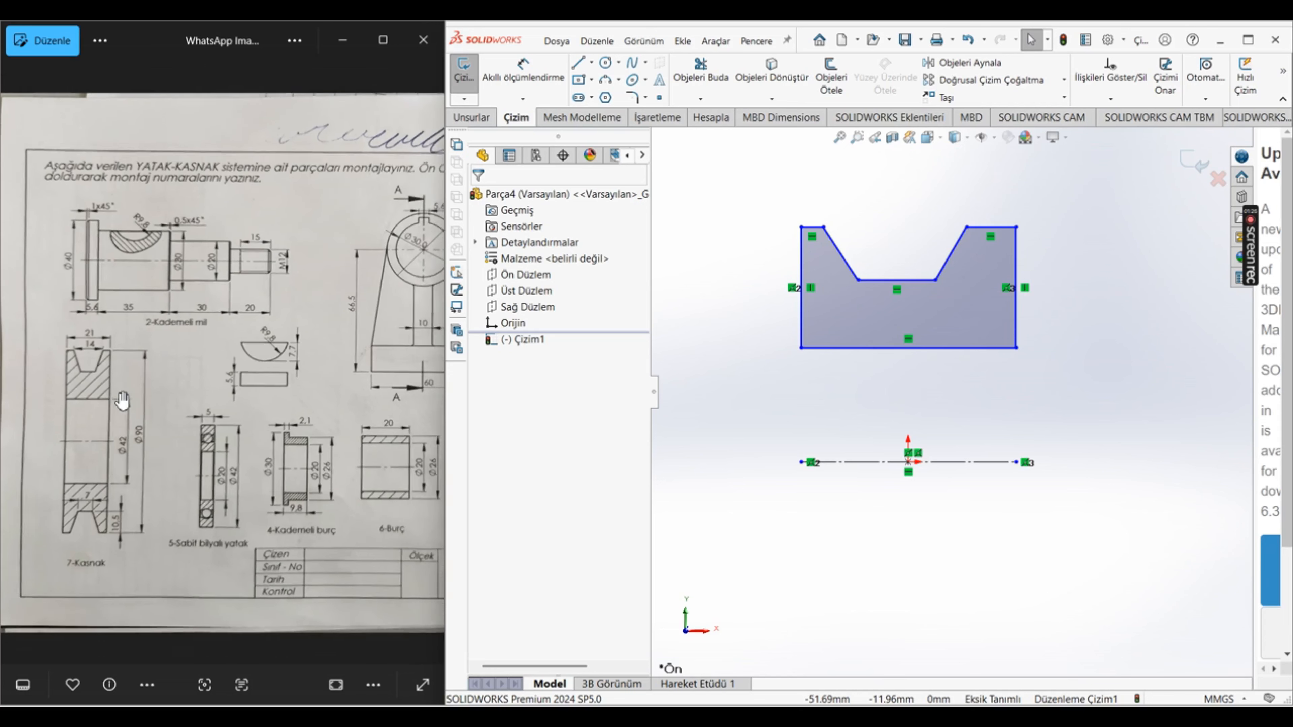
scroll(175, 279, "down", 2)
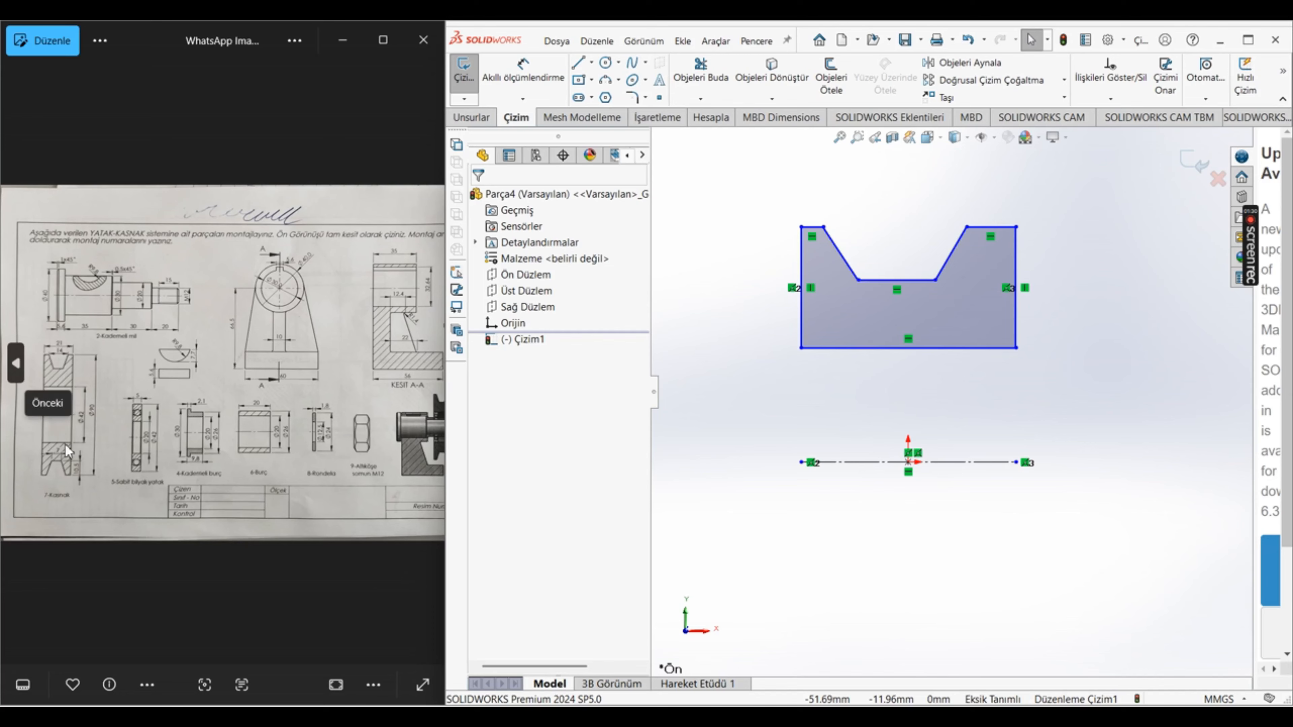
scroll(155, 490, "up", 3)
left_click_drag(125, 476, 290, 458)
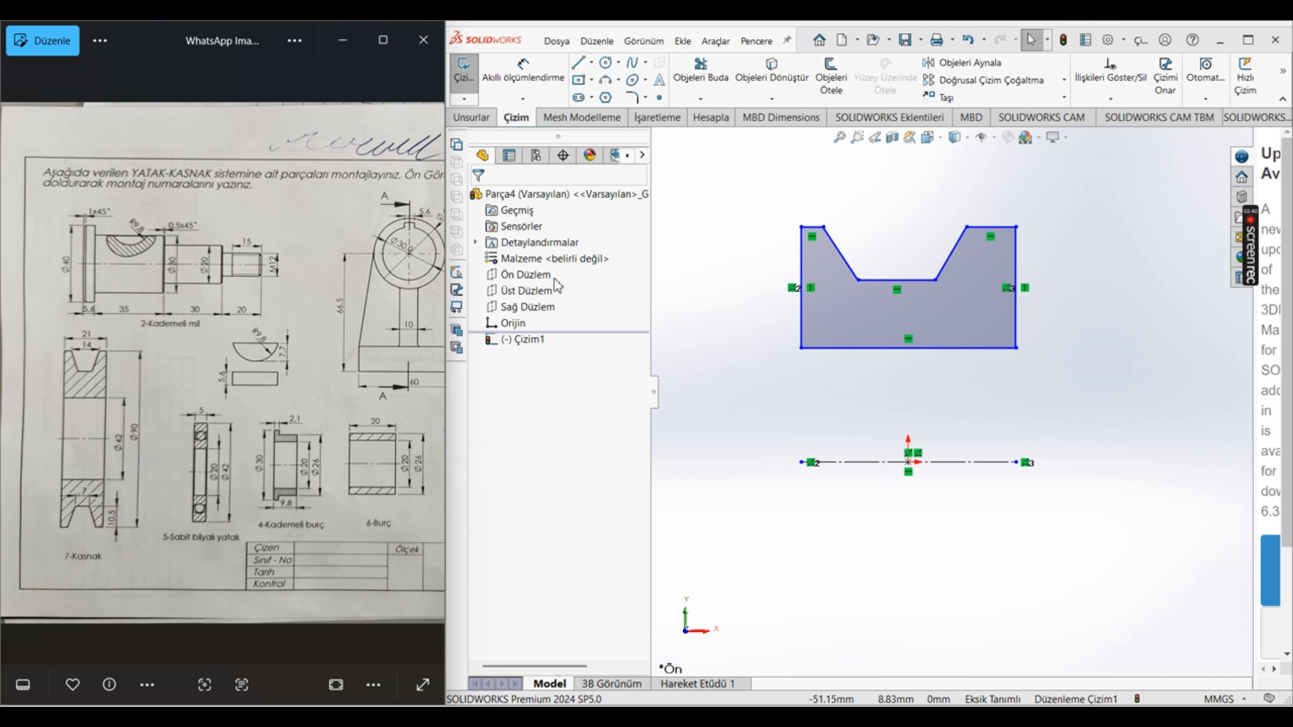
left_click(578, 82)
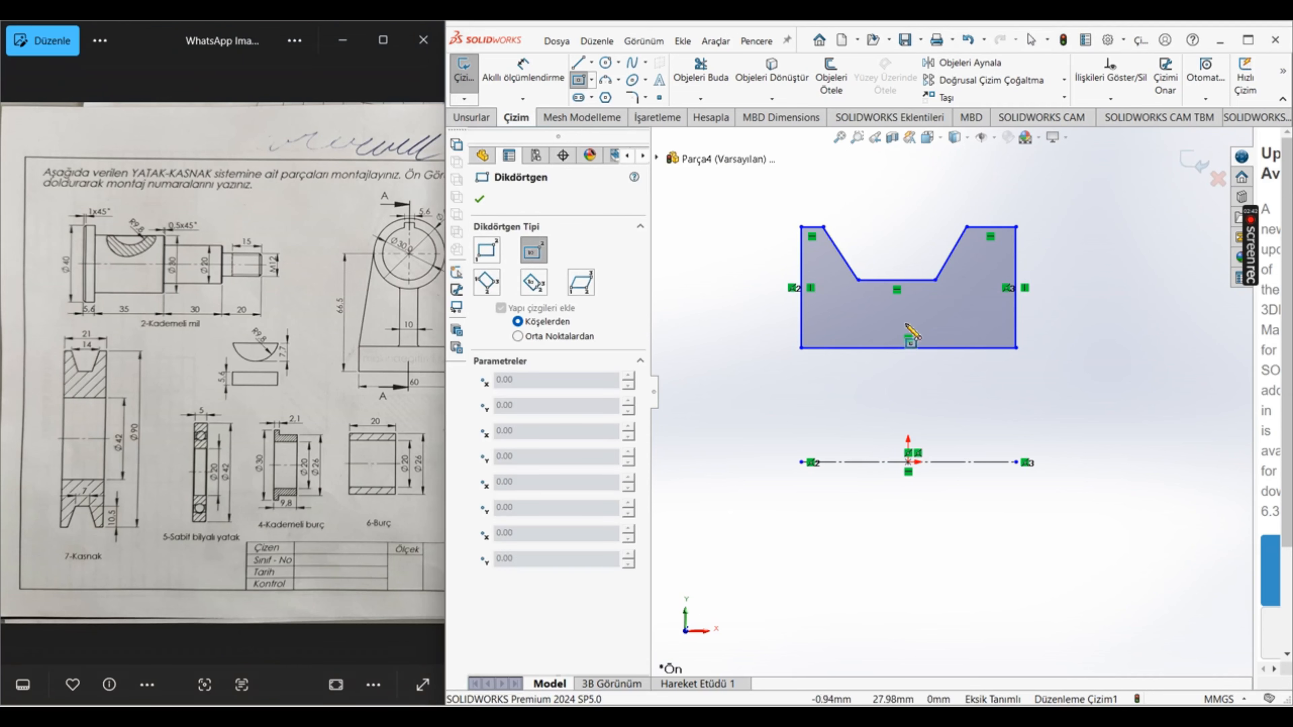
left_click(908, 347)
left_click(922, 373)
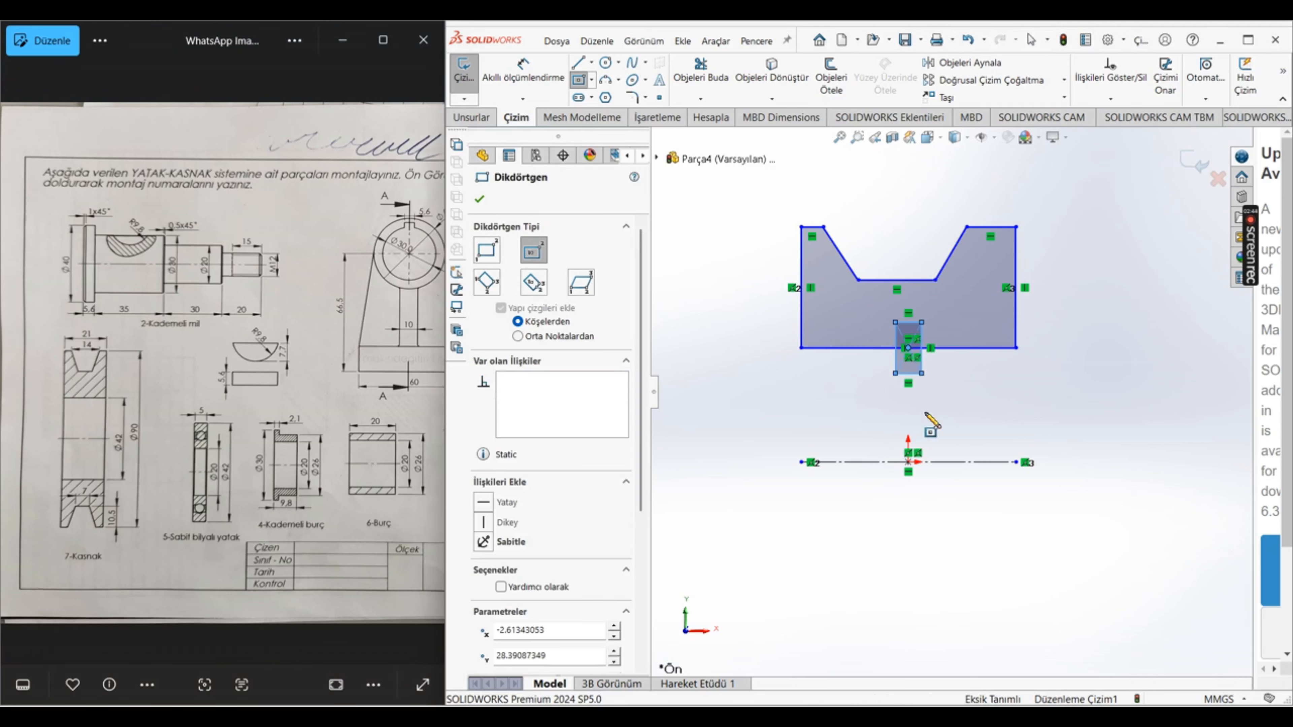
Step: Trim away the small rectangle's upper half and the profile edge crossing it, leaving a tab projecting below the pulley profile
key("Escape")
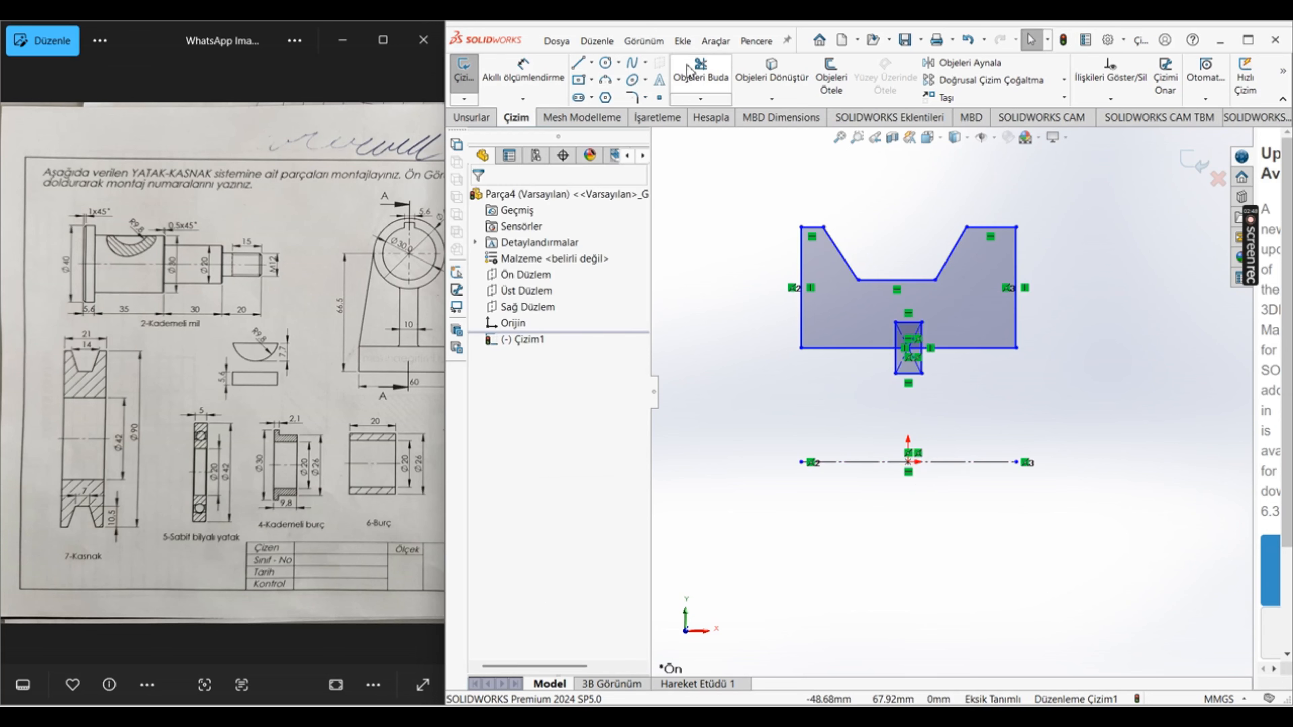
left_click(700, 72)
scroll(927, 310, "down", 3)
scroll(924, 304, "down", 2)
mouse_move(918, 330)
left_mouse_down()
mouse_move(884, 349)
mouse_move(872, 300)
mouse_move(845, 423)
left_mouse_up()
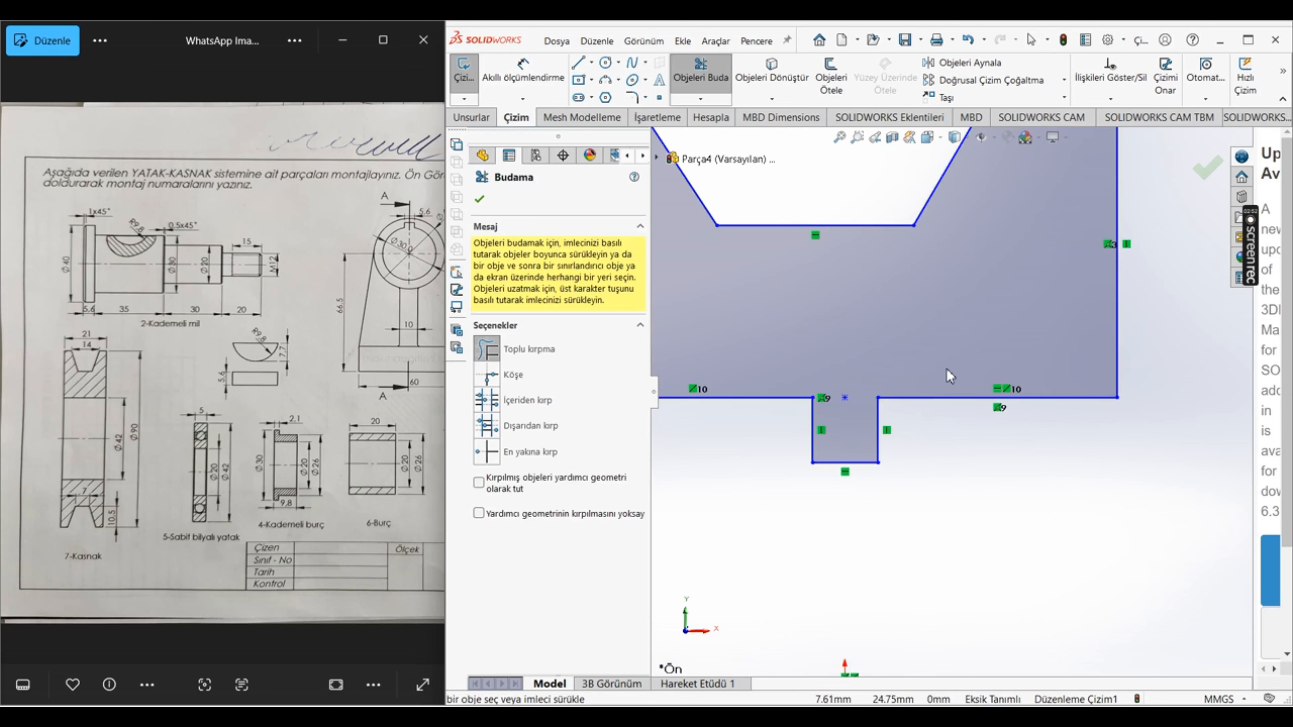
key("Escape")
scroll(980, 390, "up", 1)
scroll(980, 390, "up", 3)
scroll(986, 374, "down", 1)
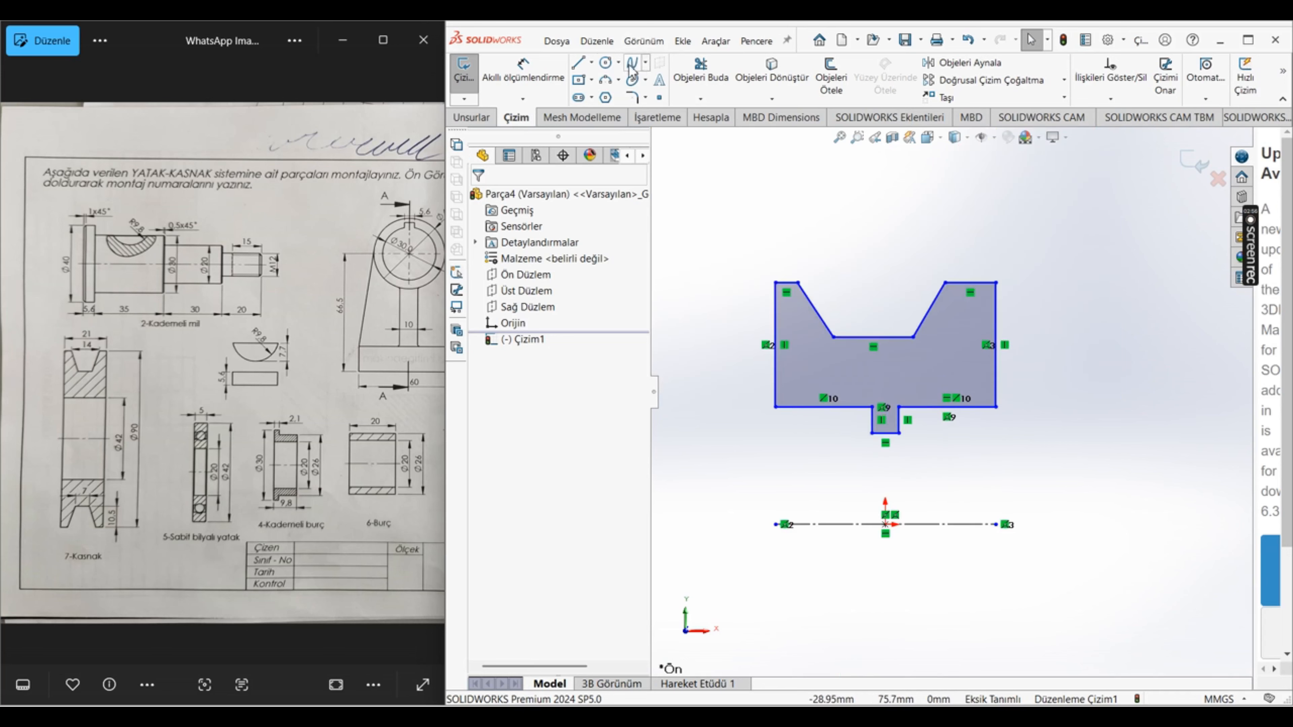
Step: Draw vertical construction lines connecting both lower corners of the pulley profile to the ends of the centreline
left_click(591, 62)
left_click(610, 96)
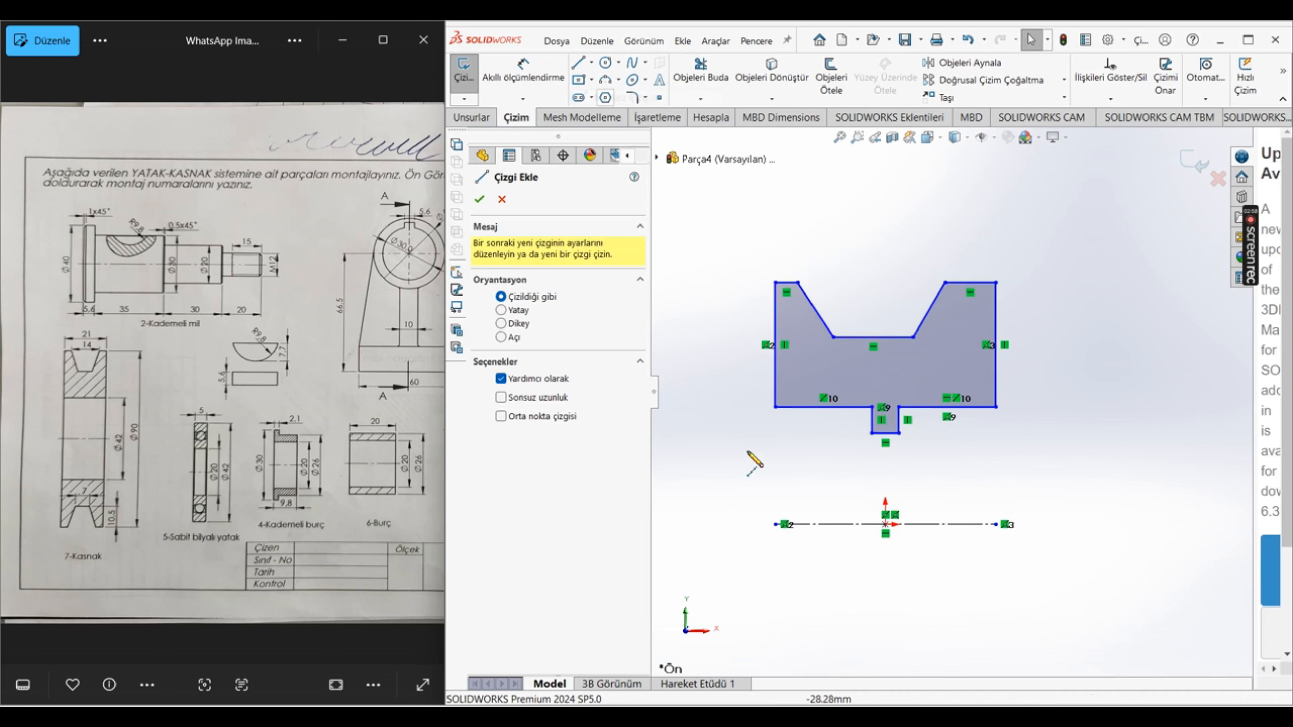
left_click(775, 524)
left_click(775, 408)
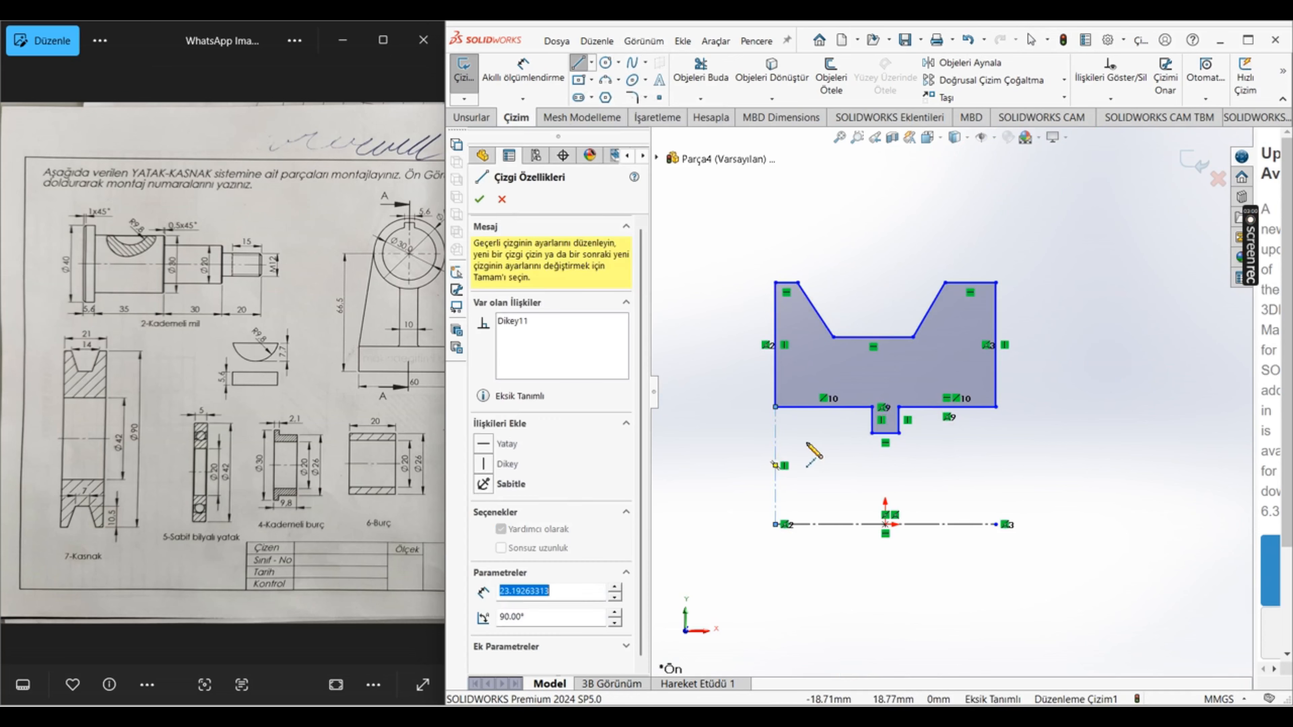
key("Escape")
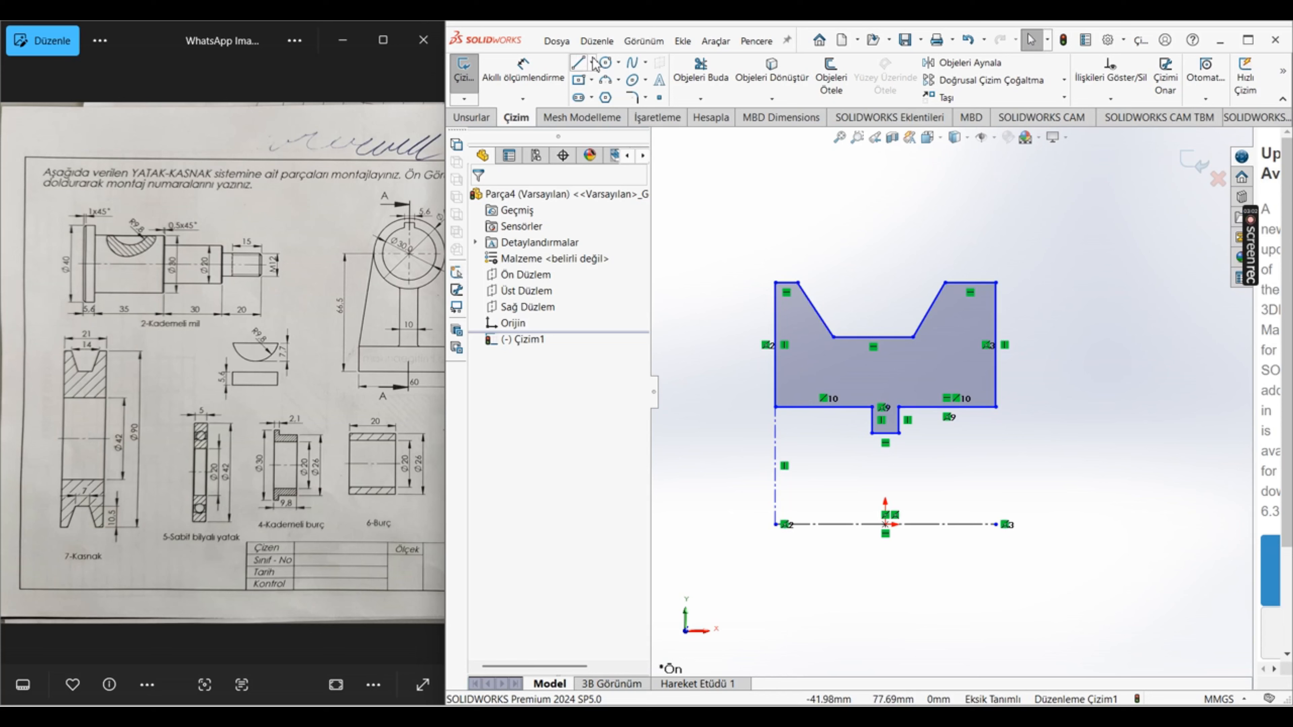
left_click(592, 63)
left_click(613, 78)
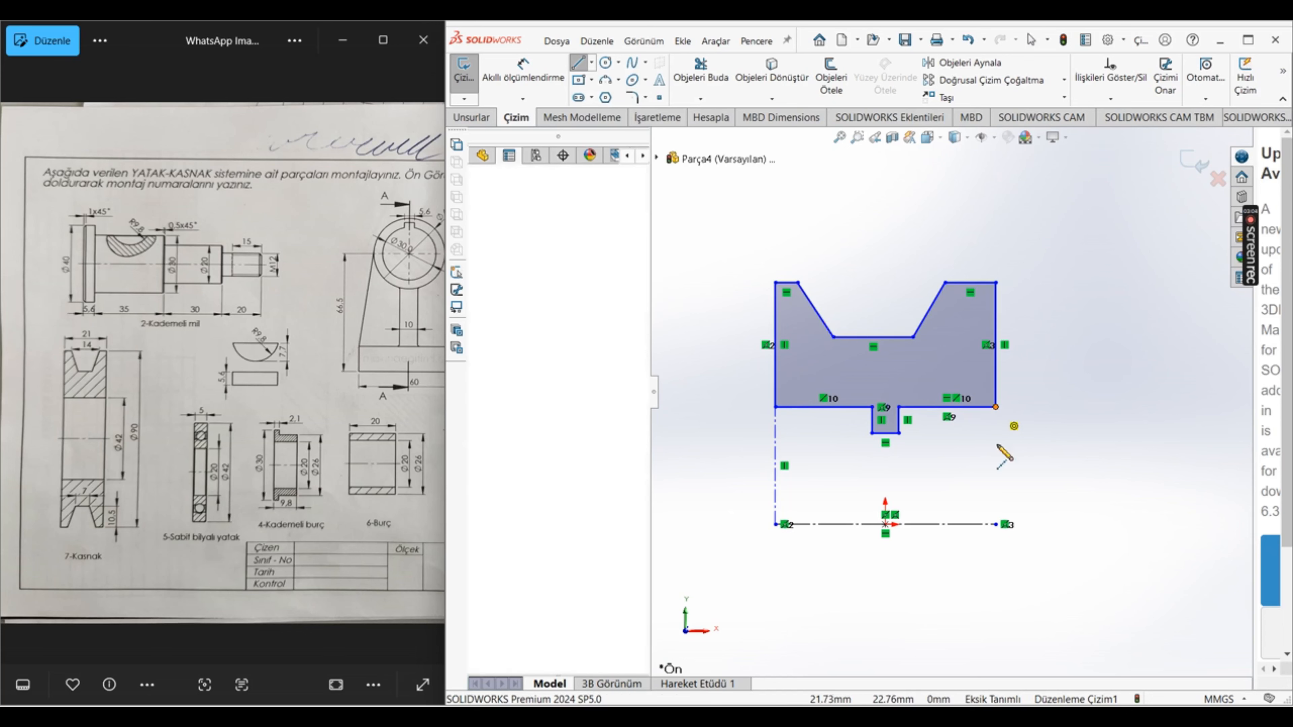
left_click(996, 408)
left_click(997, 525)
key("Escape")
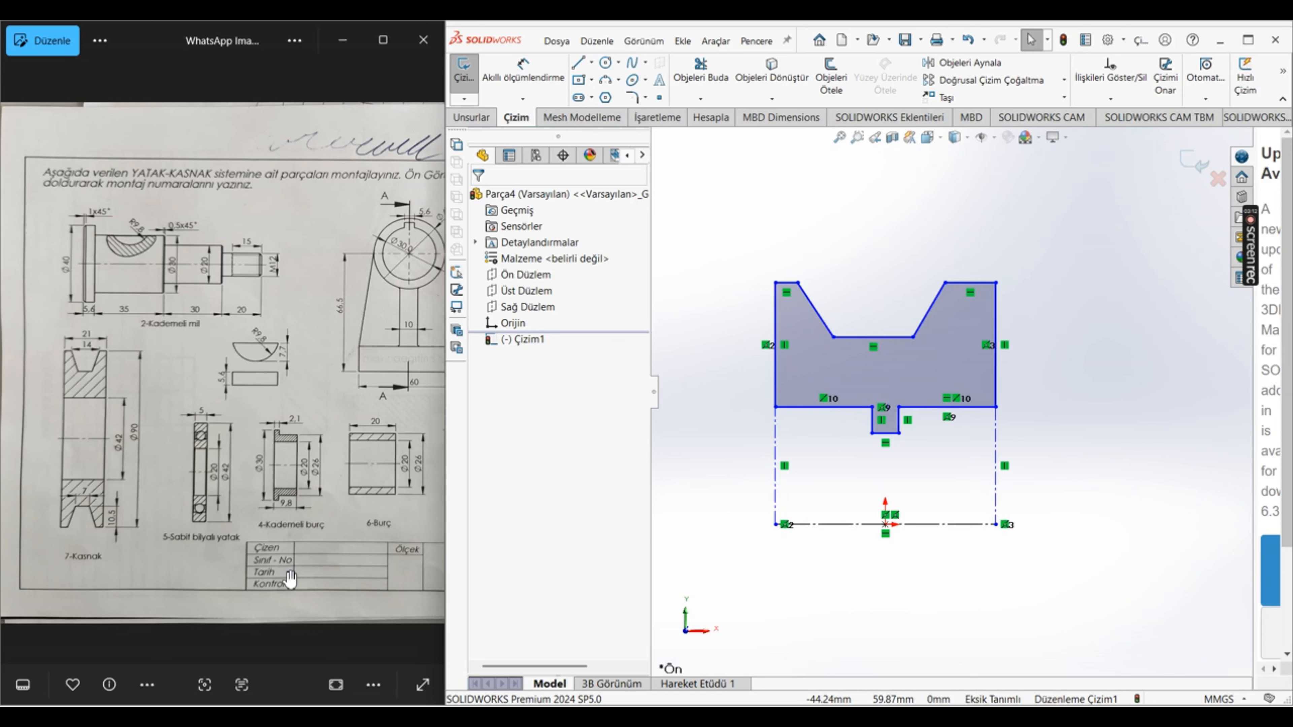
Step: Check the pulley in the reference drawing and dimension the profile's overall width as 21 mm
scroll(178, 407, "down", 2)
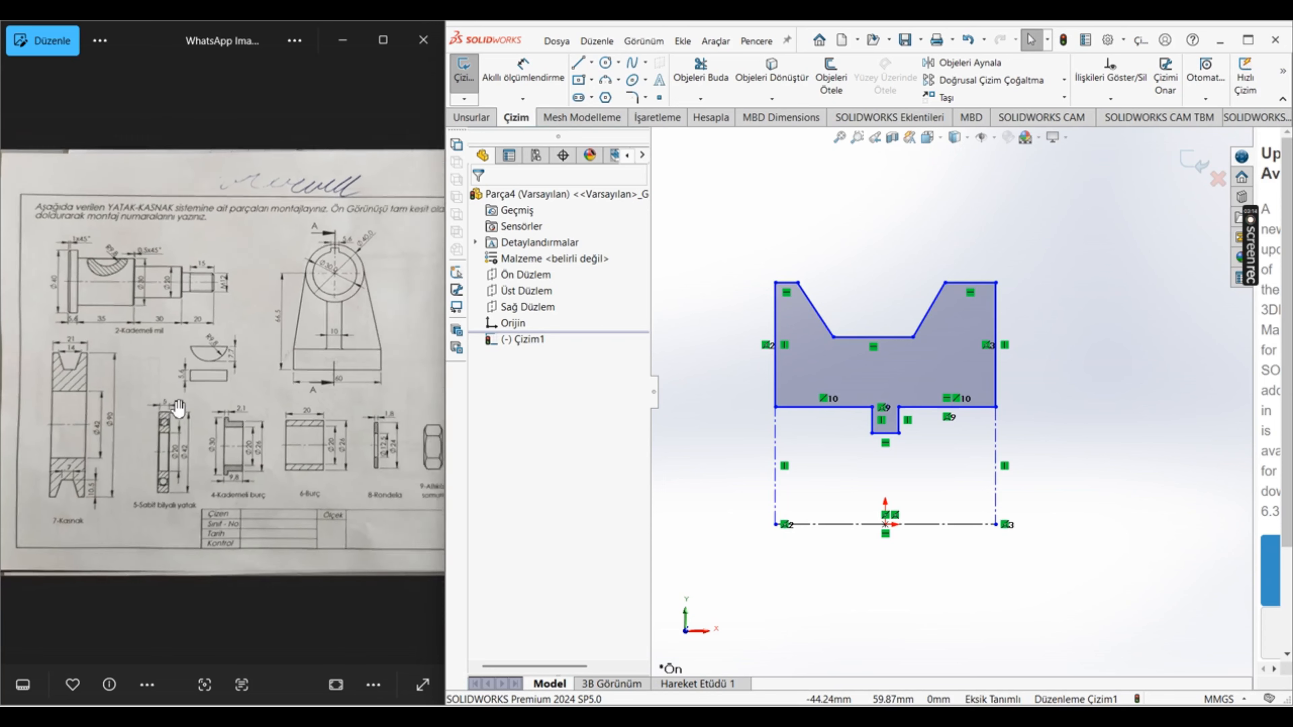
scroll(178, 408, "up", 3)
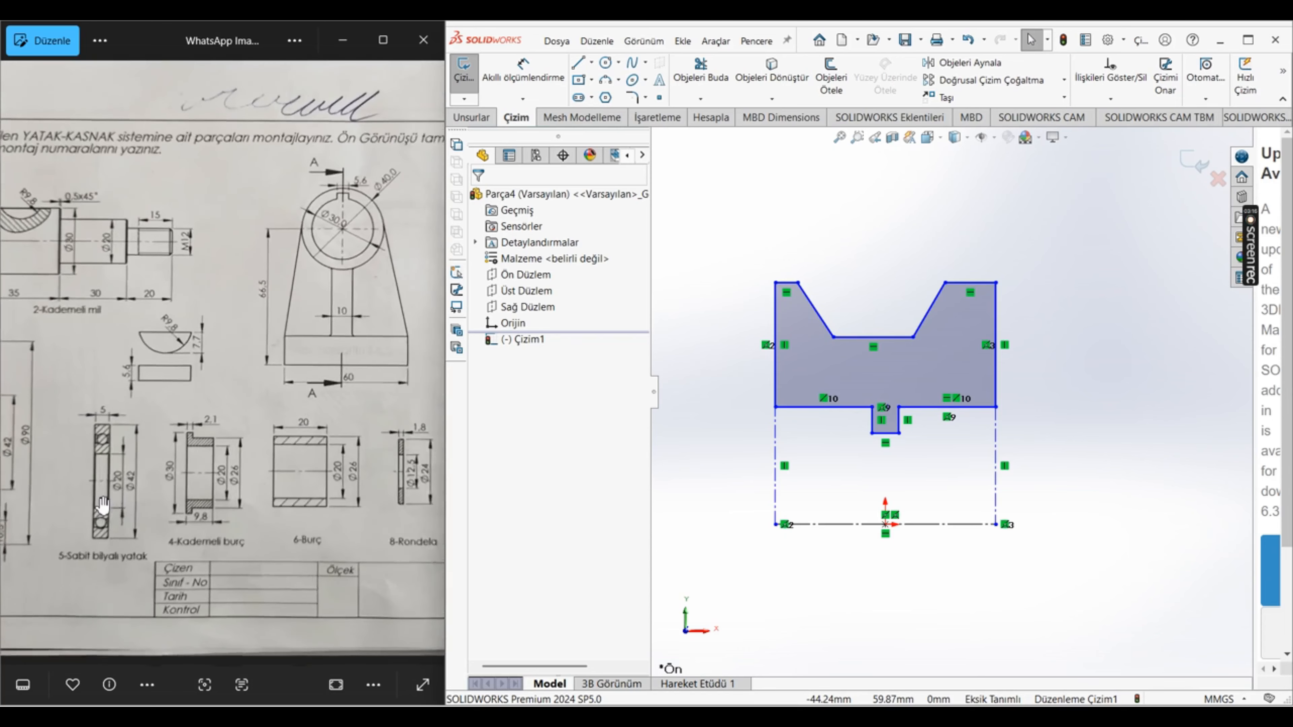
scroll(103, 504, "up", 1)
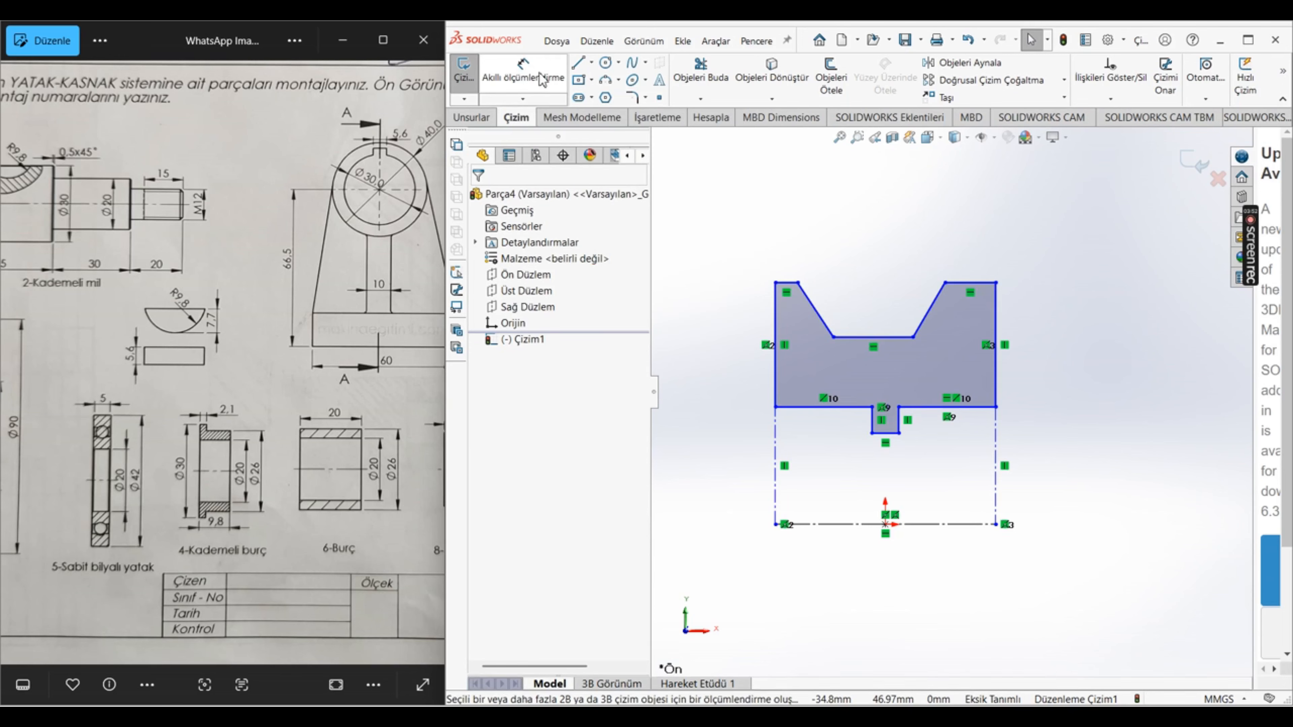
scroll(211, 452, "down", 1)
scroll(211, 452, "down", 2)
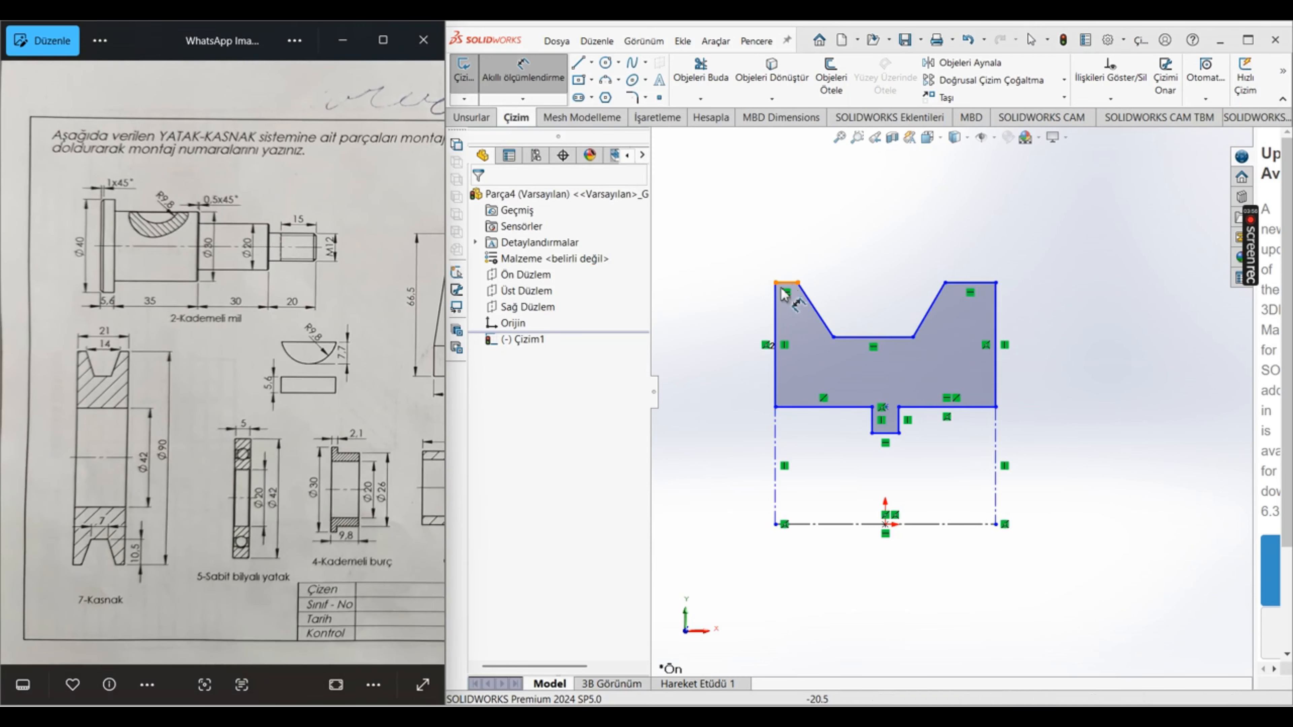
left_click(775, 306)
left_click(995, 309)
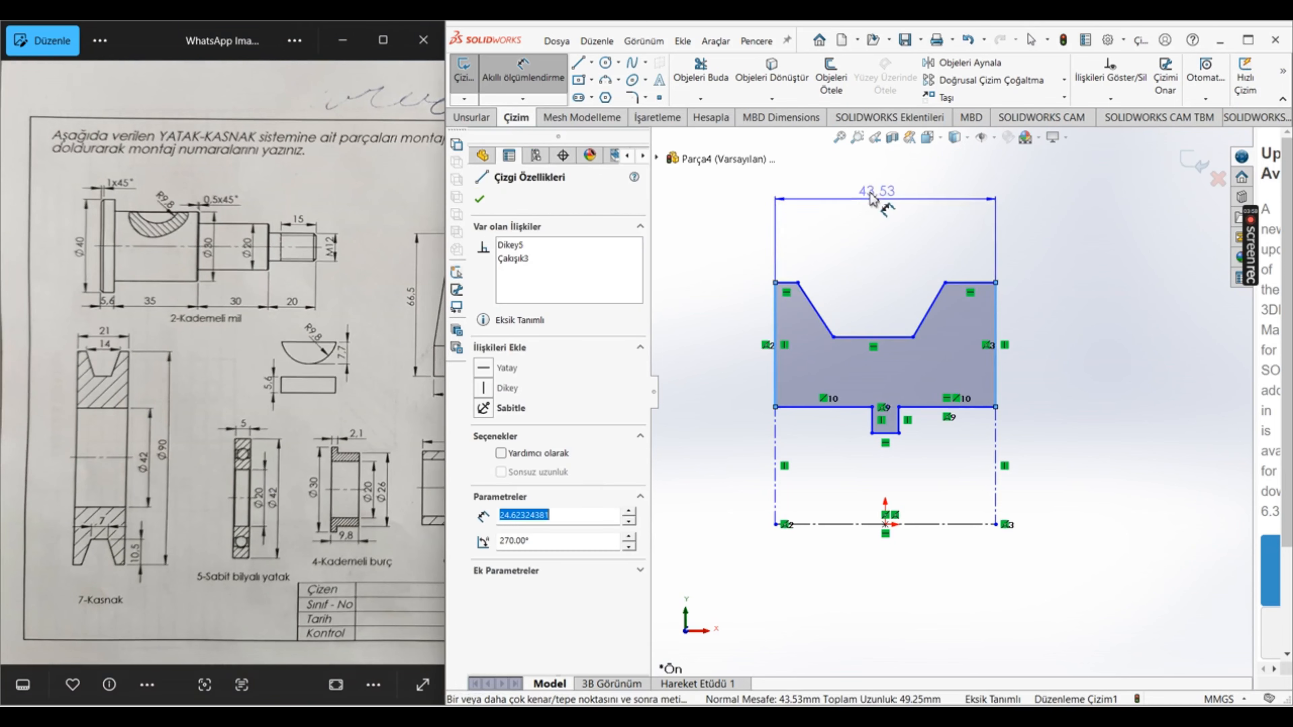
left_click(865, 178)
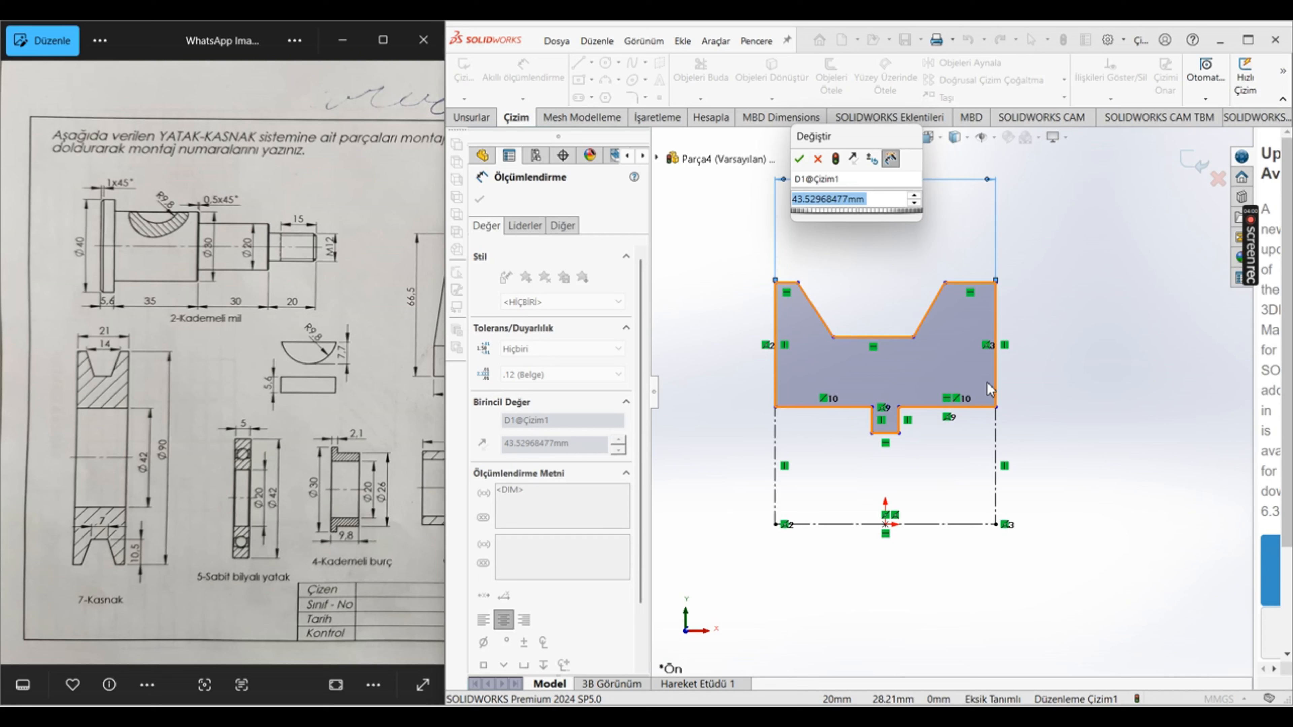
type("21")
key("Return")
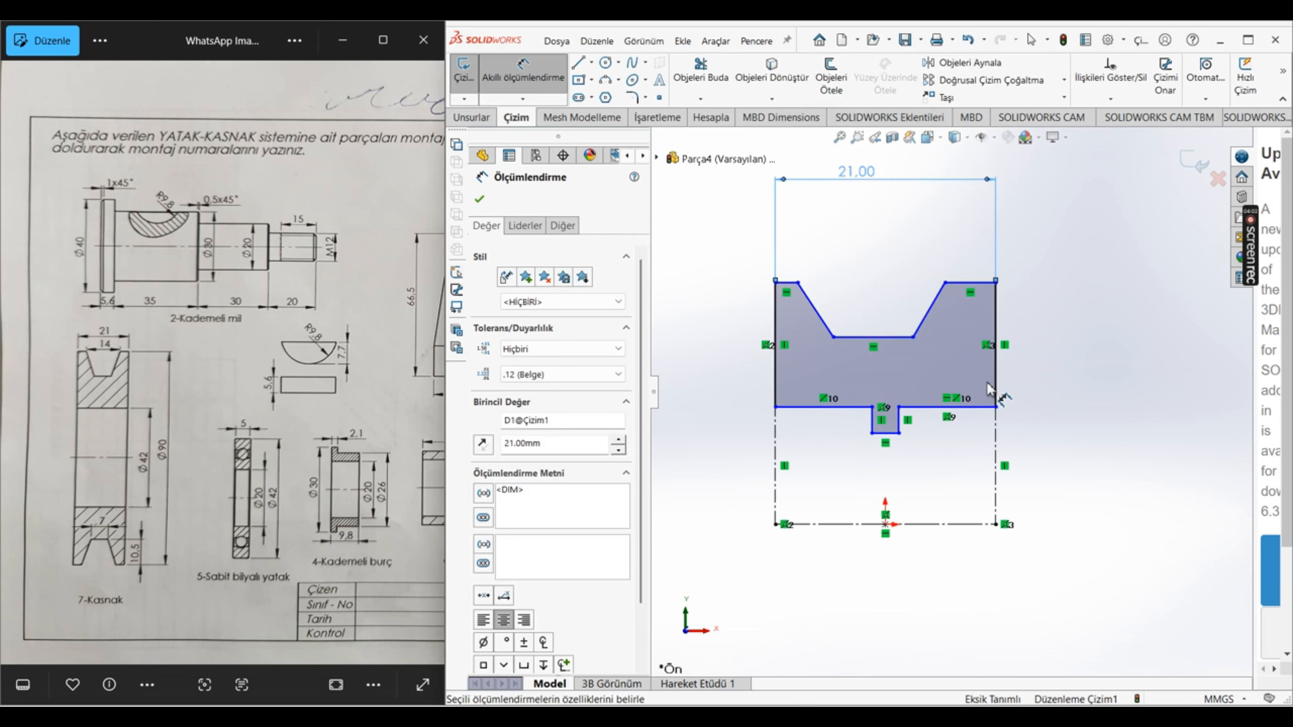
Step: Dimension the V-groove's opening width between its two upper corners as 14 mm
left_click(797, 282)
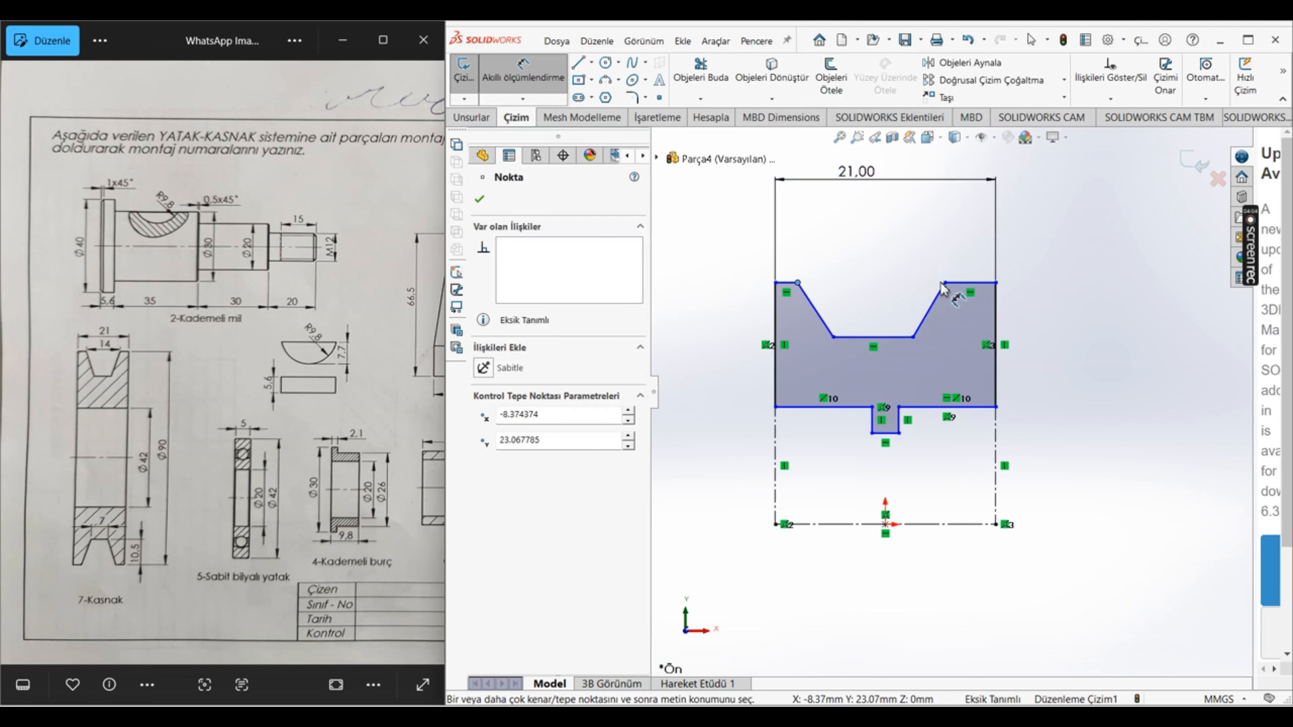
left_click(944, 282)
left_click(876, 220)
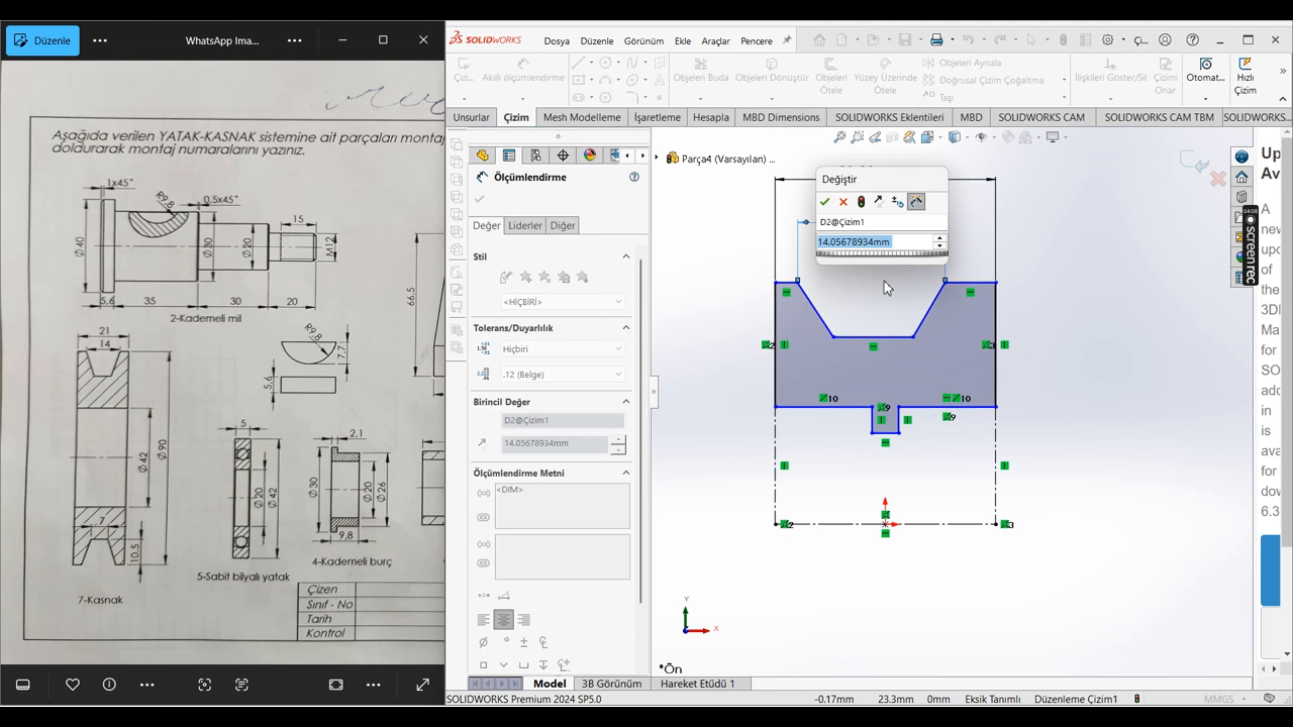
type("14")
key("Return")
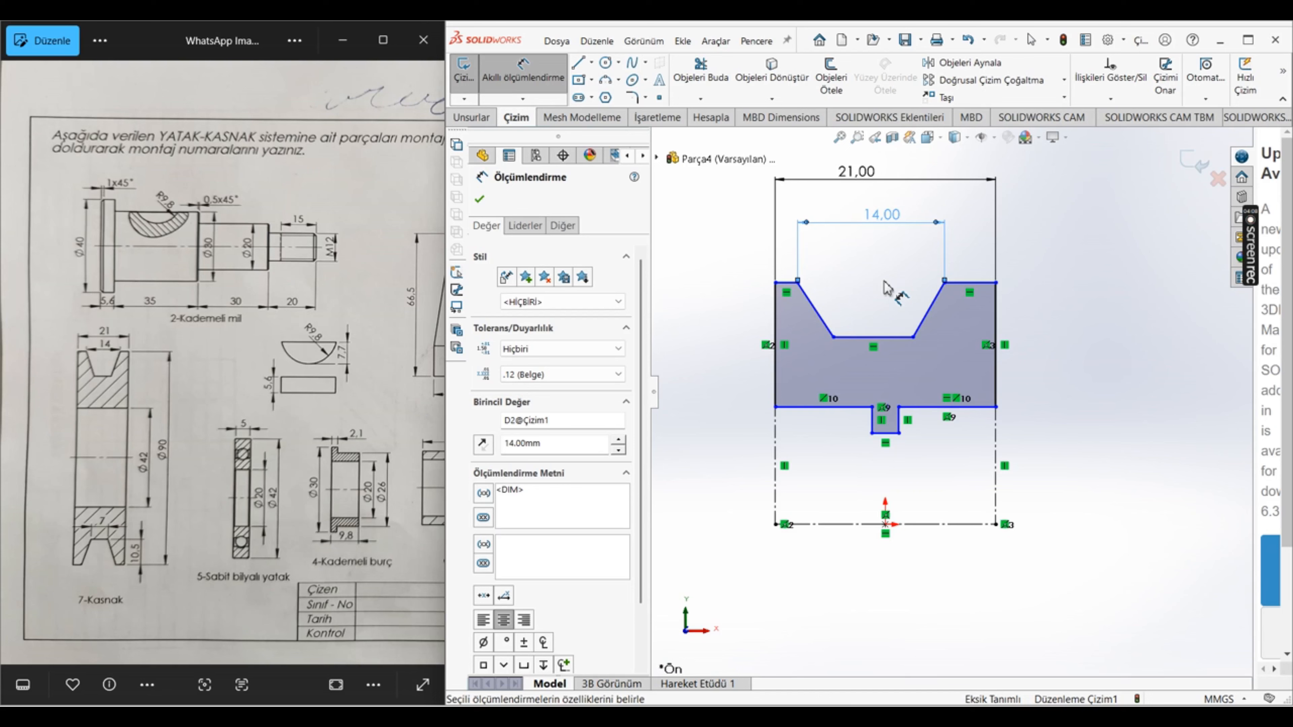
Step: Dimension the distance from the profile's lower edge to the centreline as 42/2 mm
left_click(954, 407)
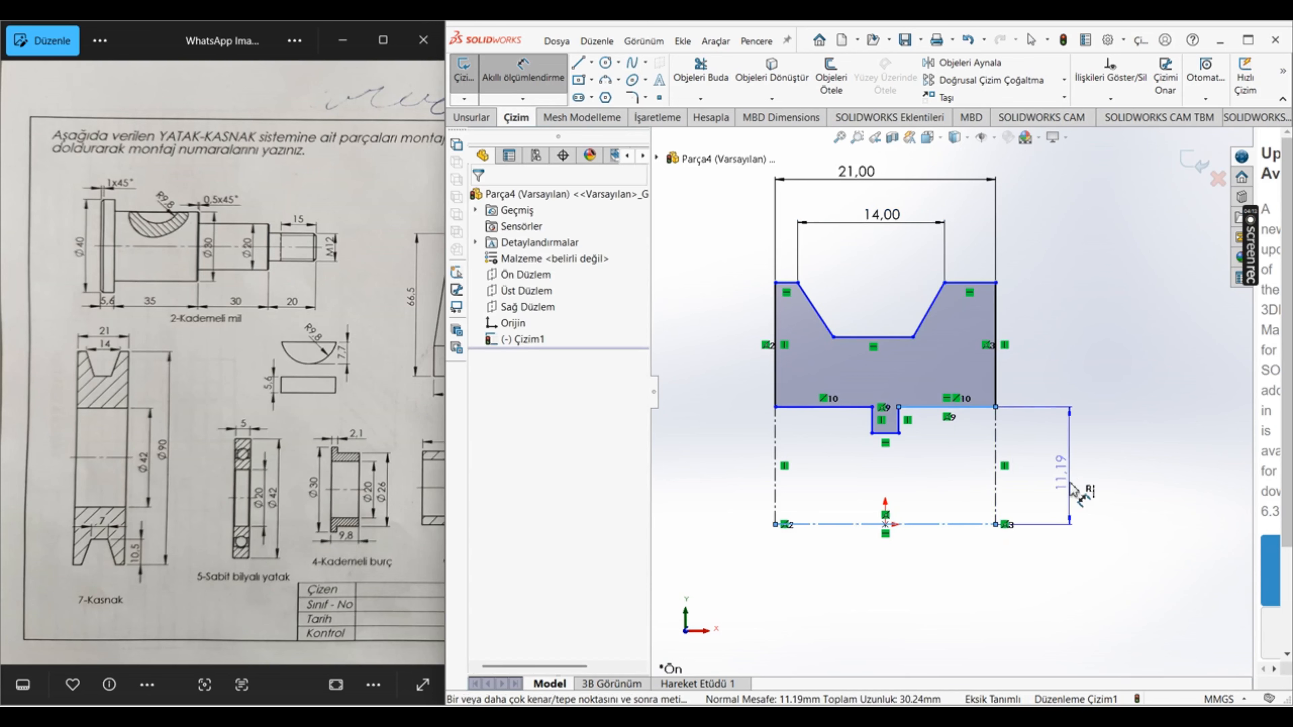
left_click(1071, 489)
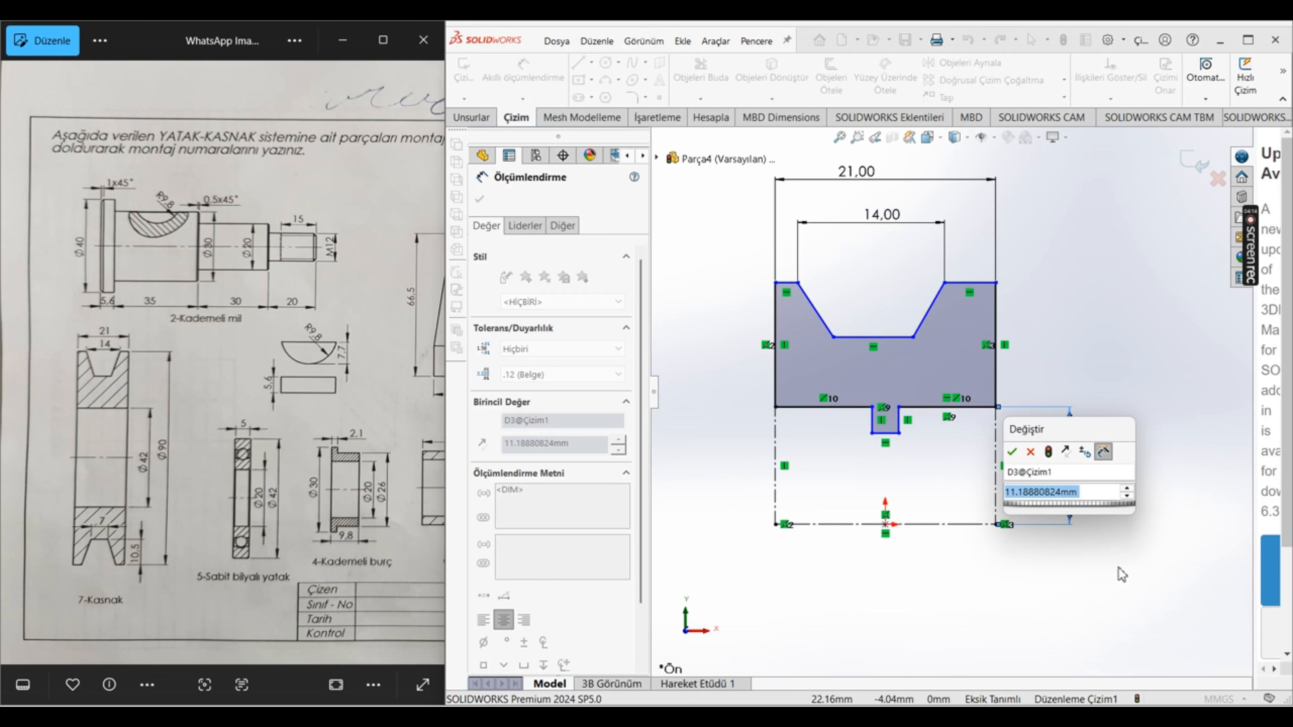
type("42/2")
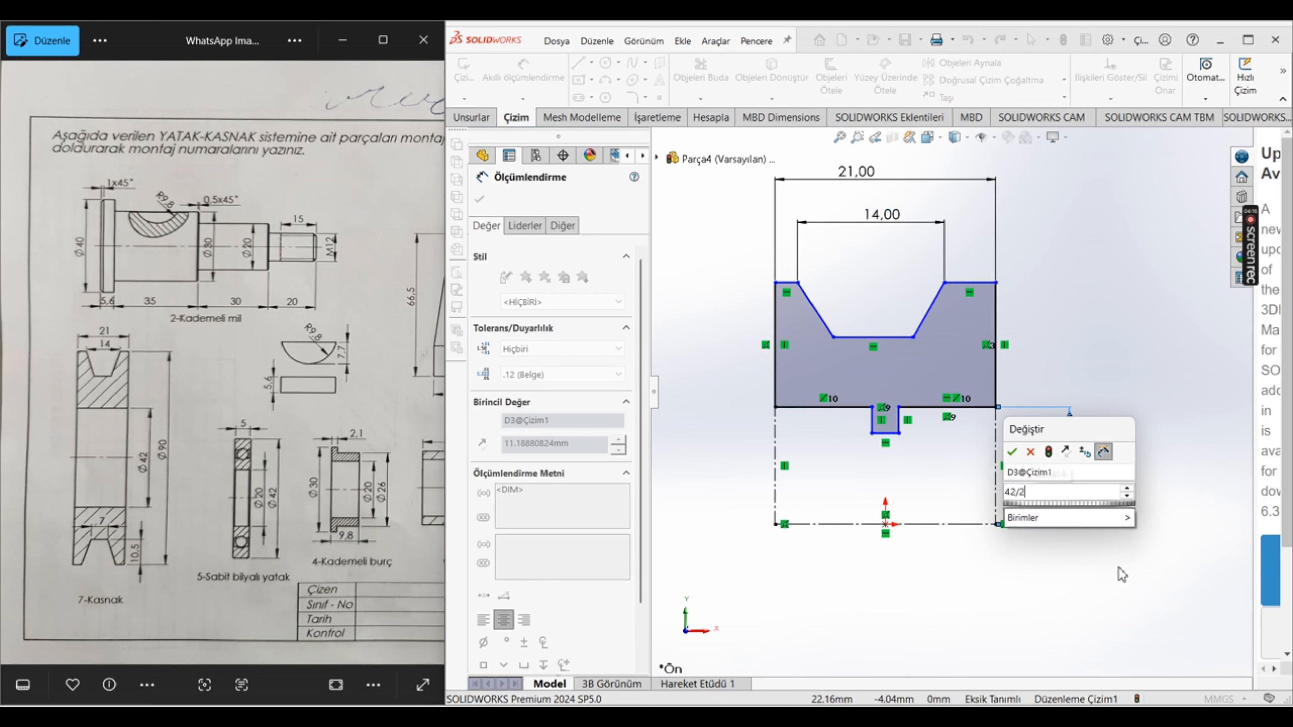
key("Return")
scroll(956, 358, "down", 2)
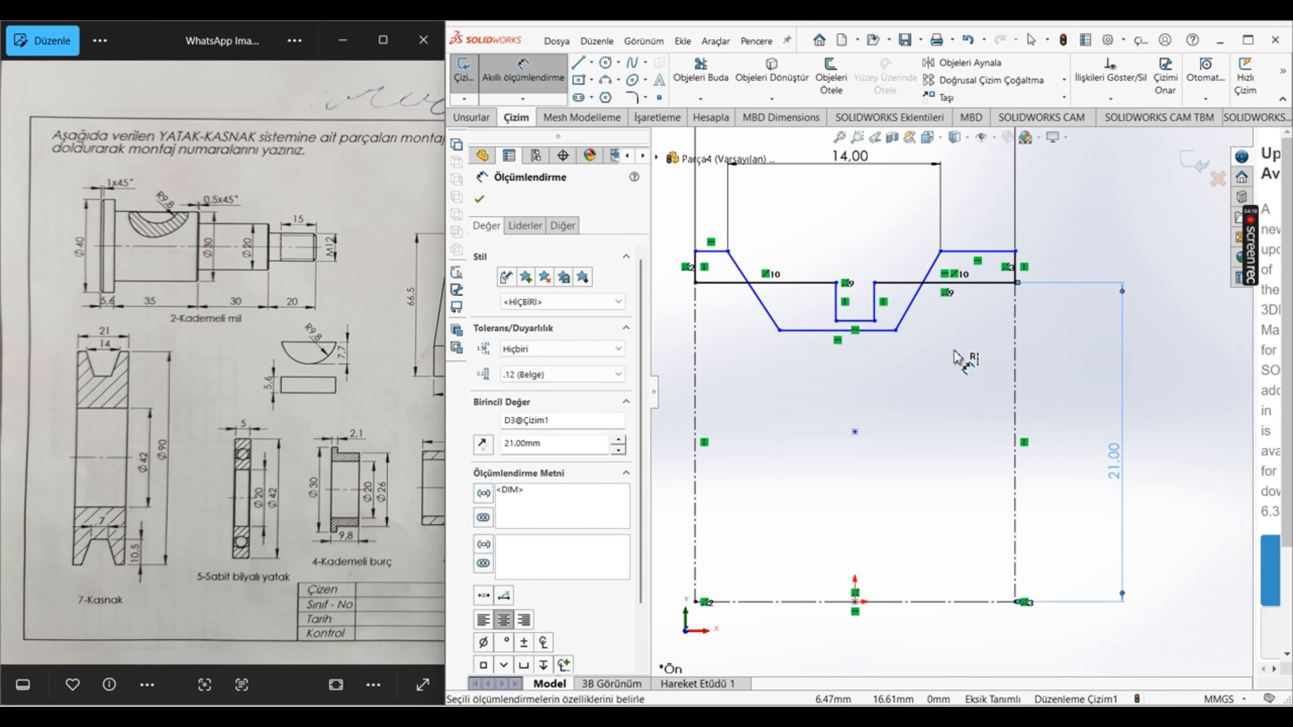
scroll(954, 351, "up", 1)
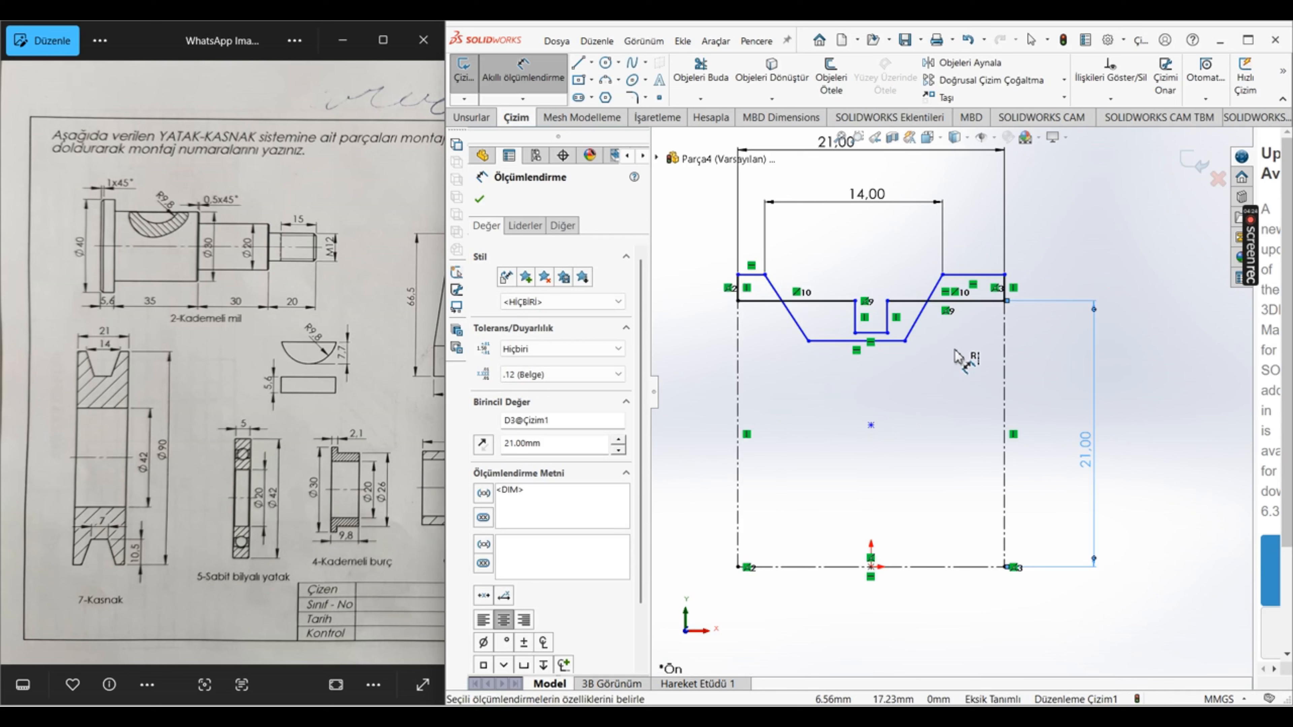
Step: Dimension the distance from the profile's top edge to the centreline as 90/2 mm
left_click(973, 275)
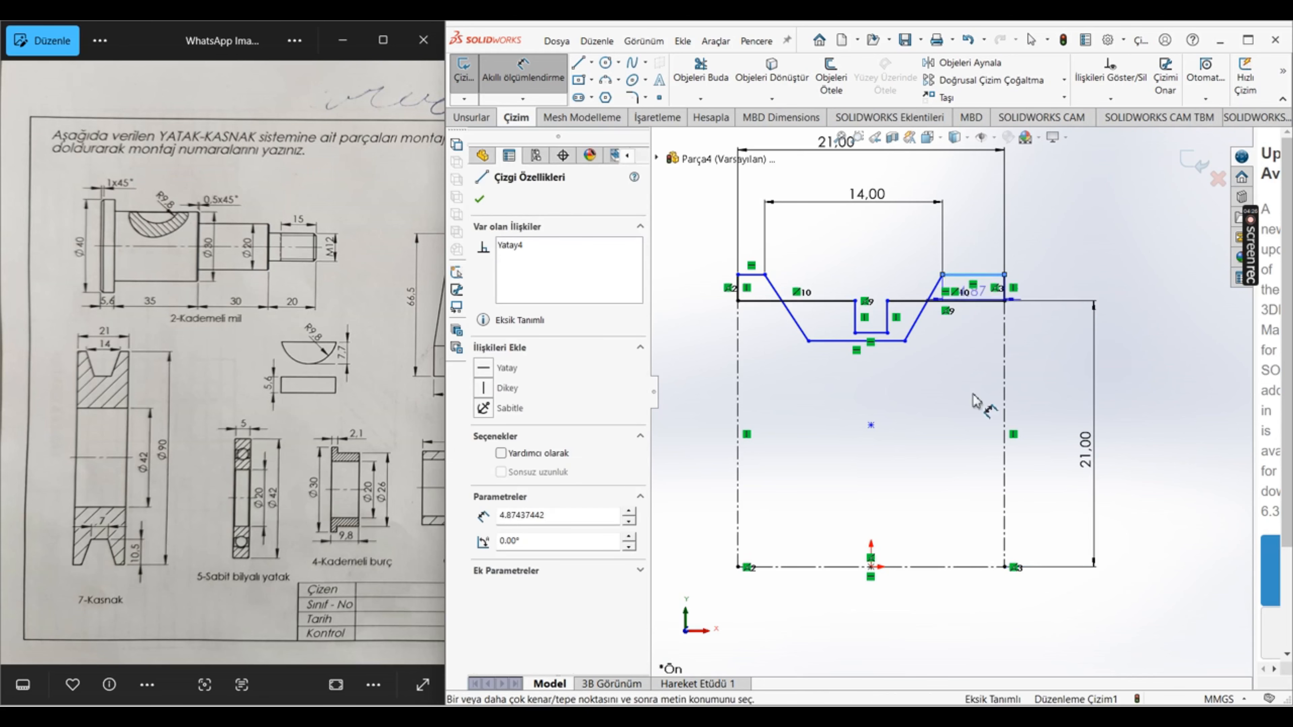
left_click(967, 566)
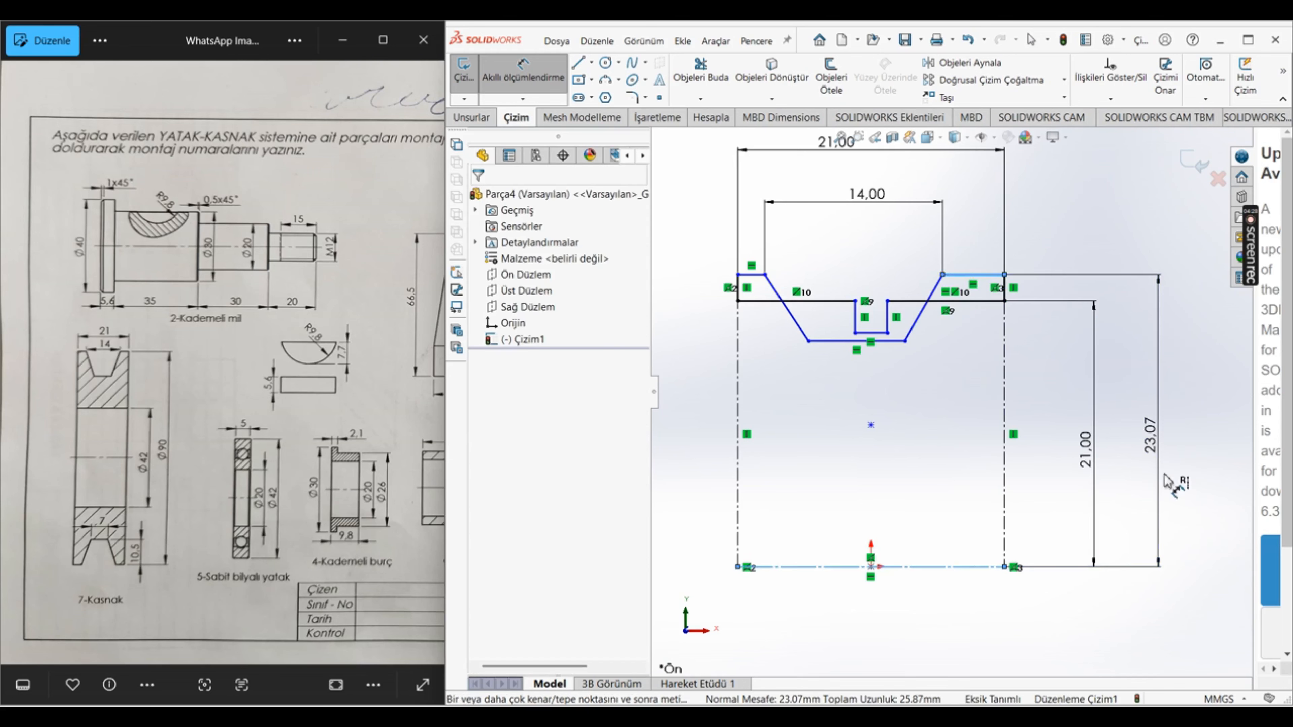
left_click(1165, 481)
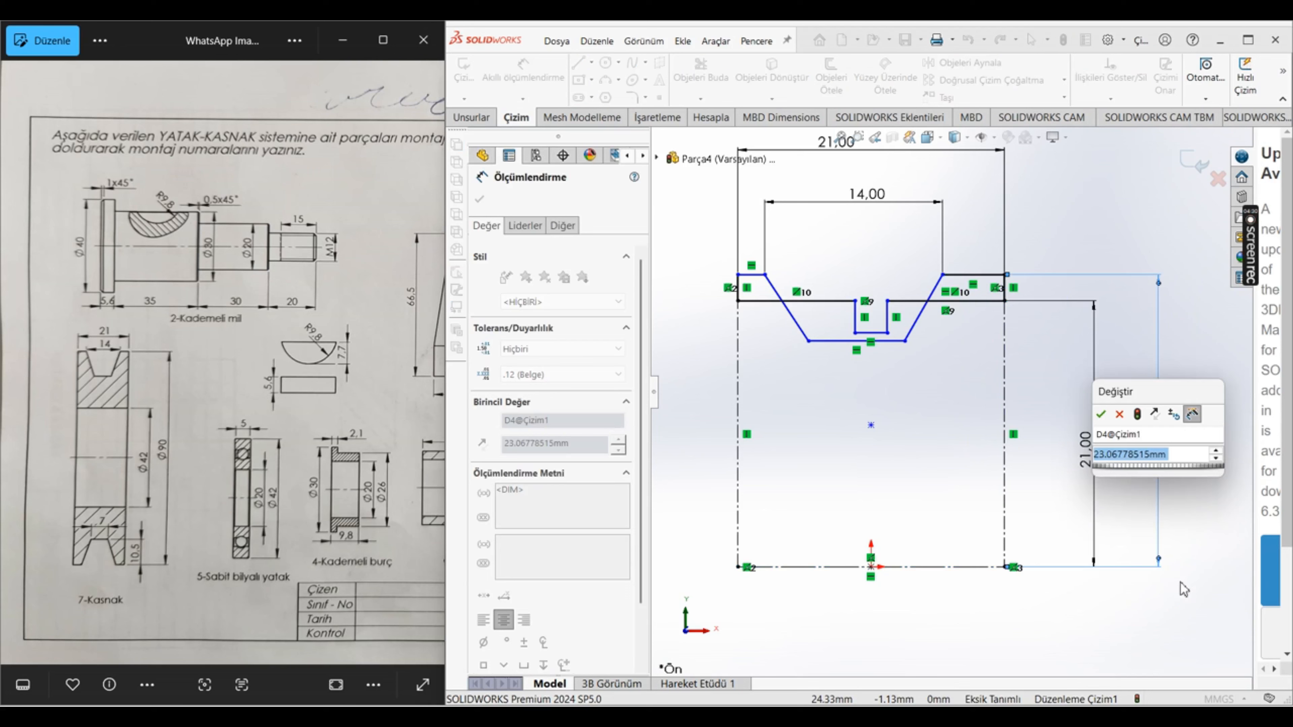
type("90/")
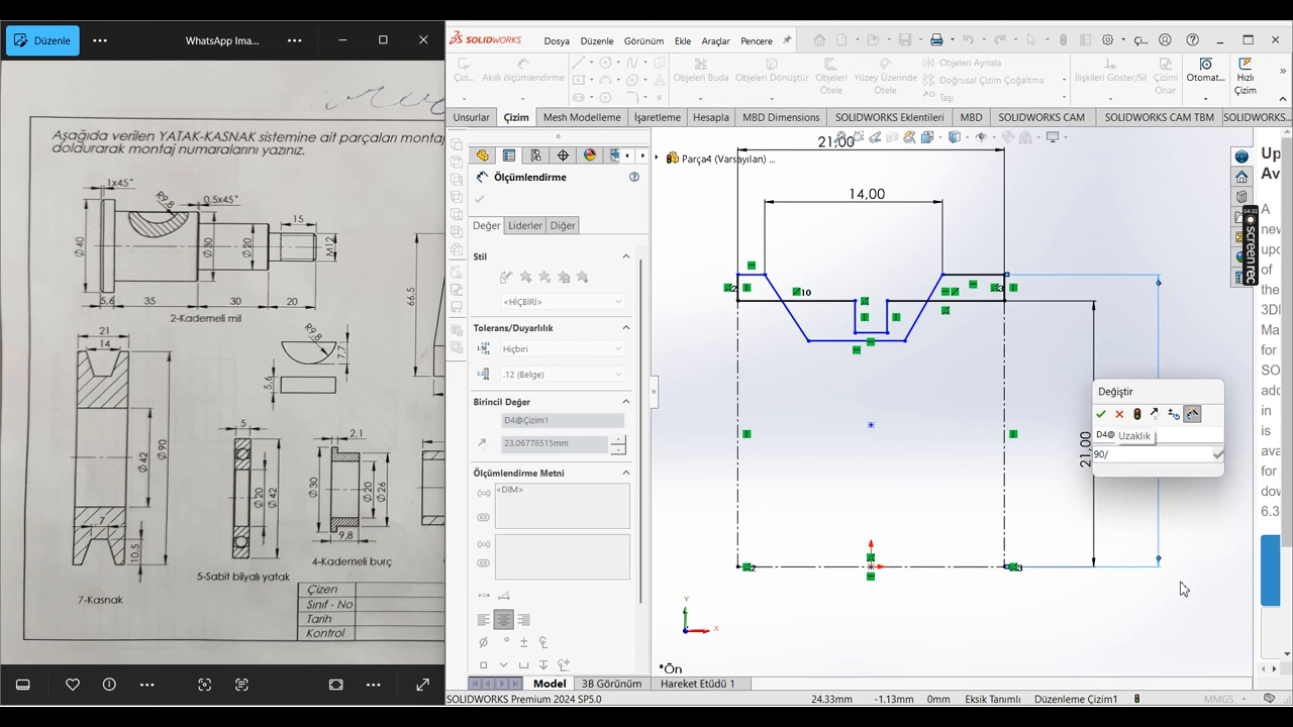
type("2")
key("Return")
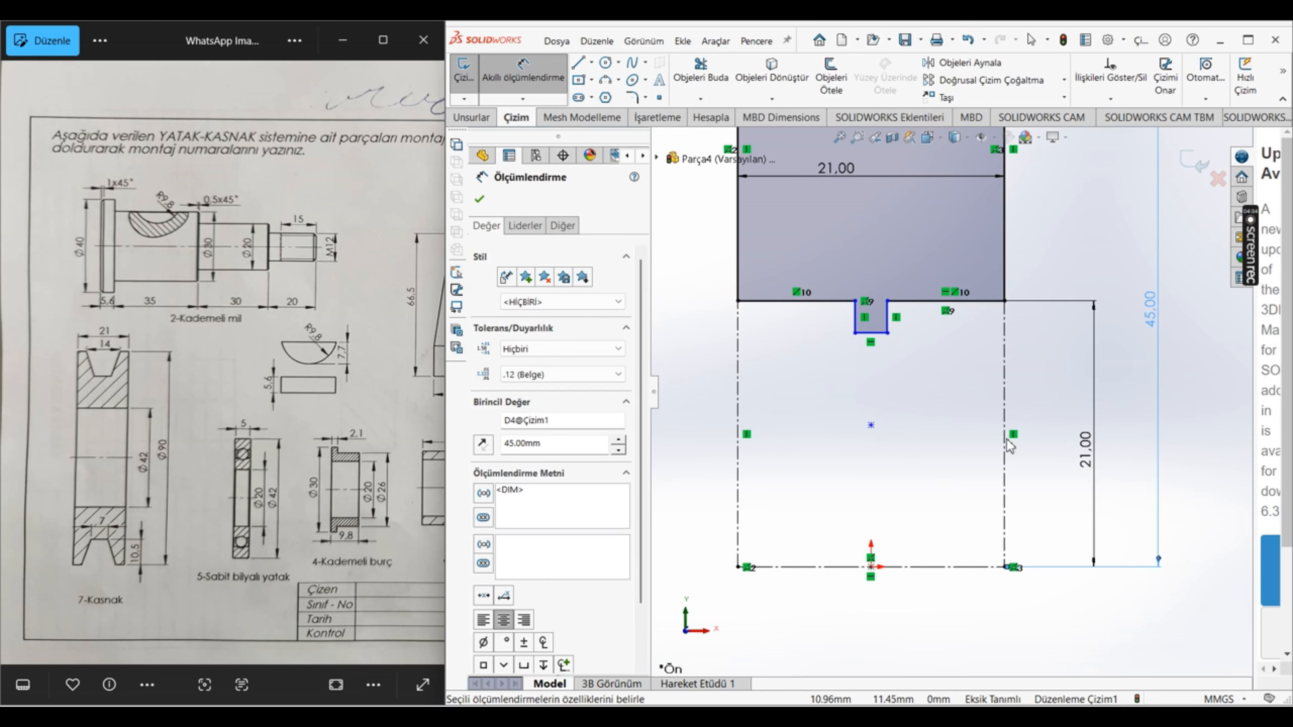
scroll(997, 417, "up", 6)
scroll(975, 267, "down", 2)
scroll(937, 258, "down", 3)
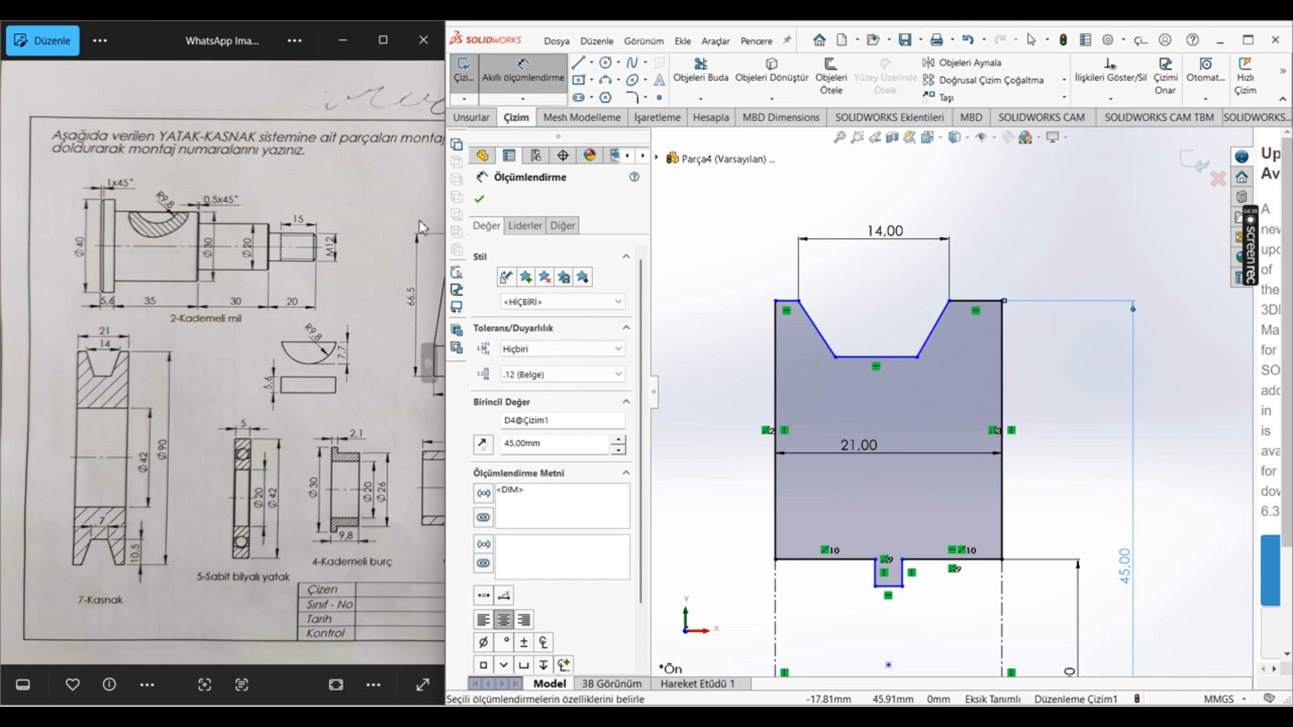
left_click(479, 201)
Step: Dimension the V-groove's floor width as 7 mm
left_click(523, 71)
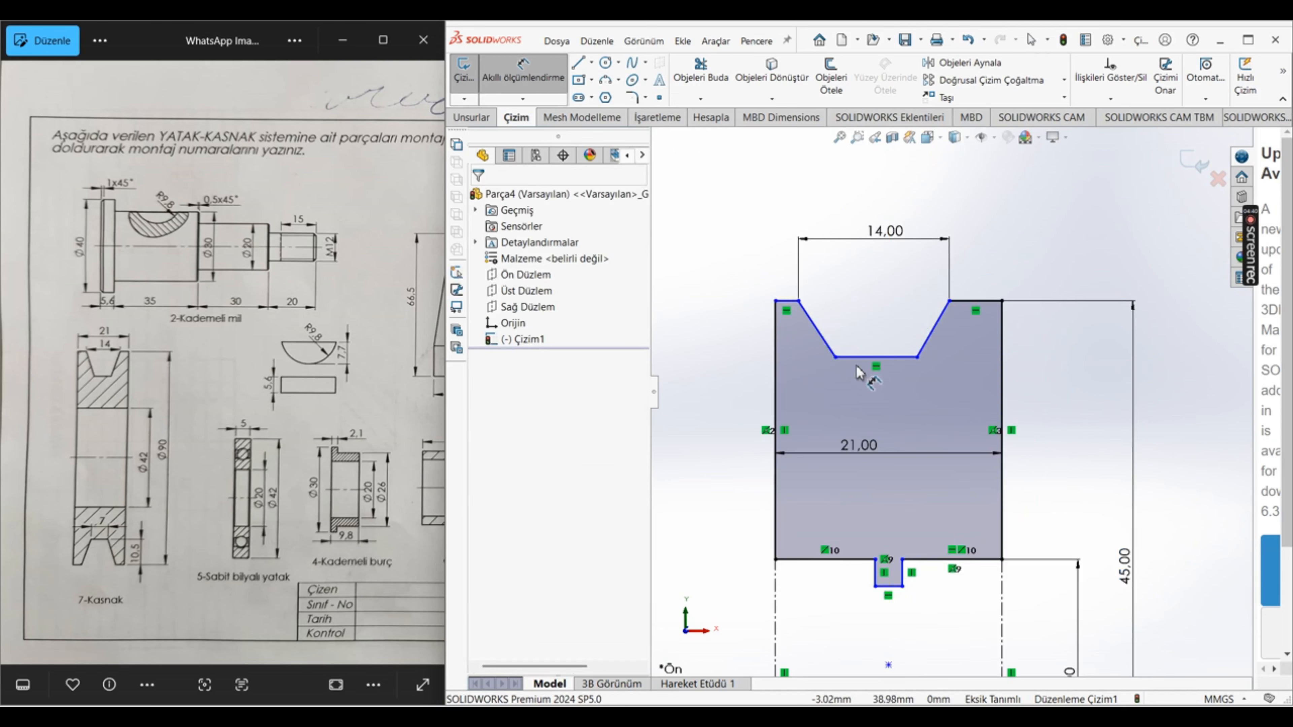
left_click(868, 358)
left_click(863, 413)
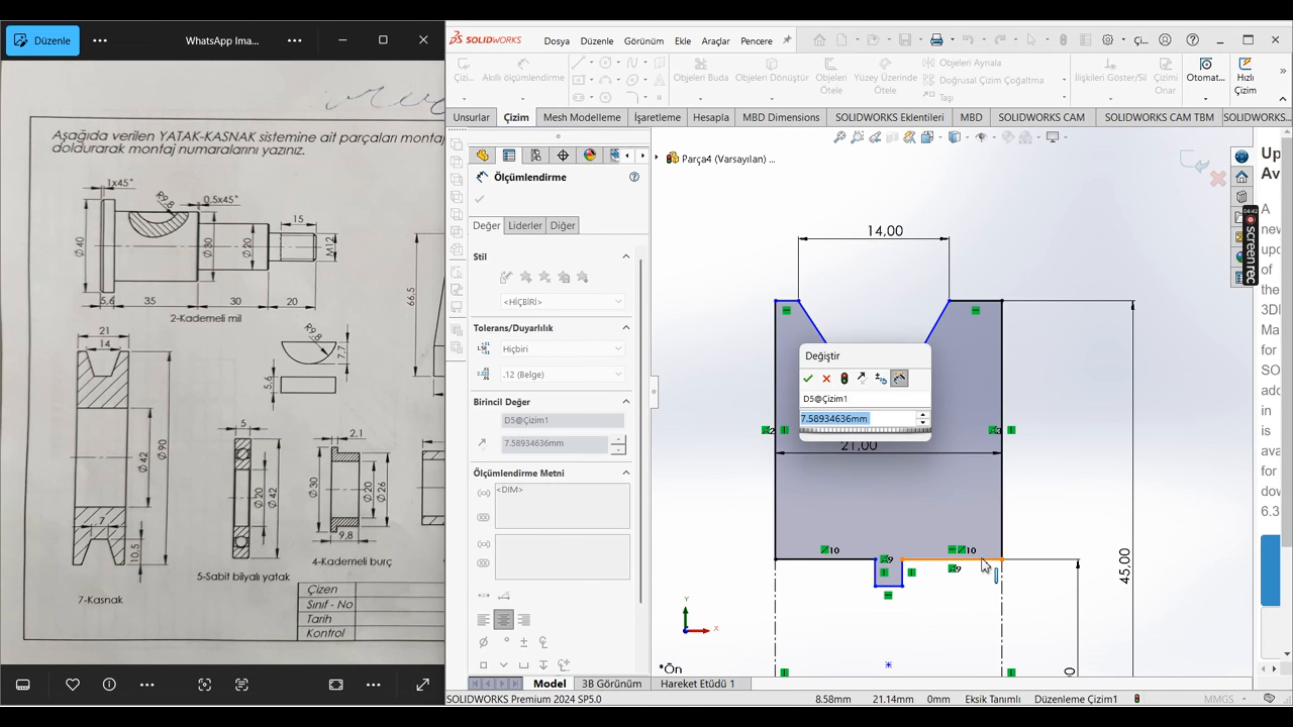
key("Return")
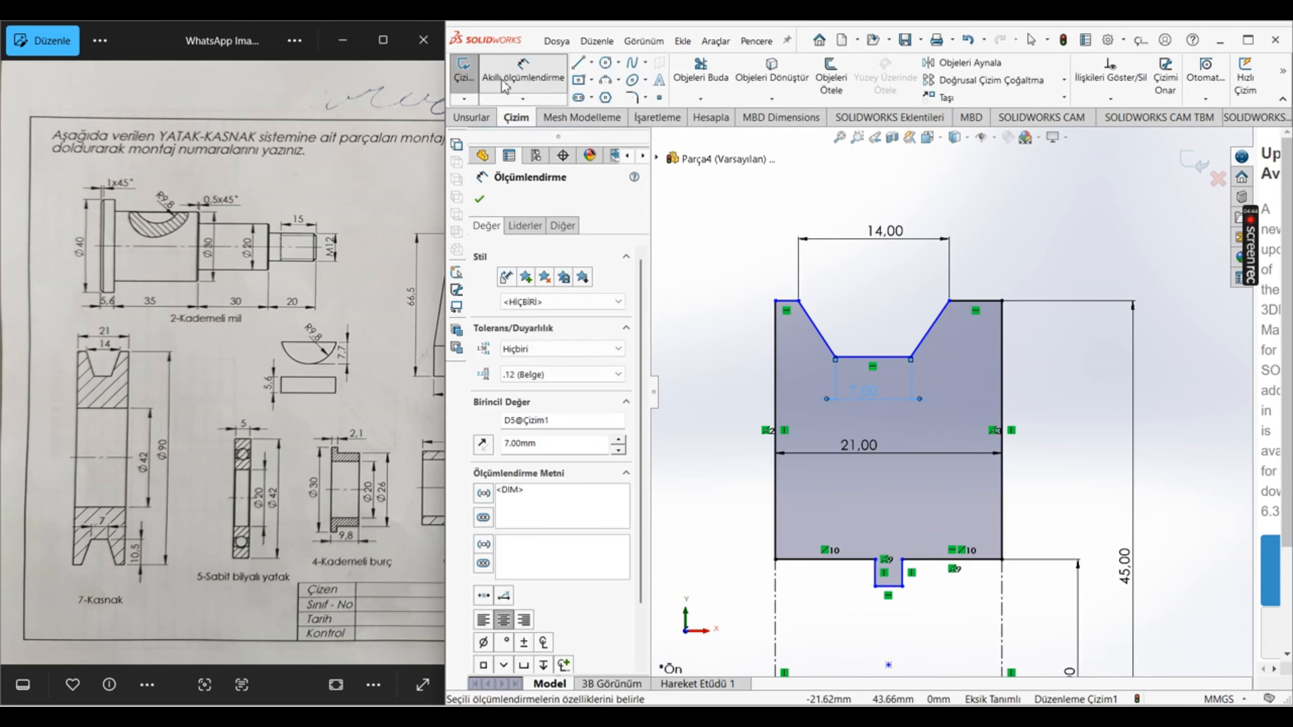
left_click(479, 200)
key("Escape")
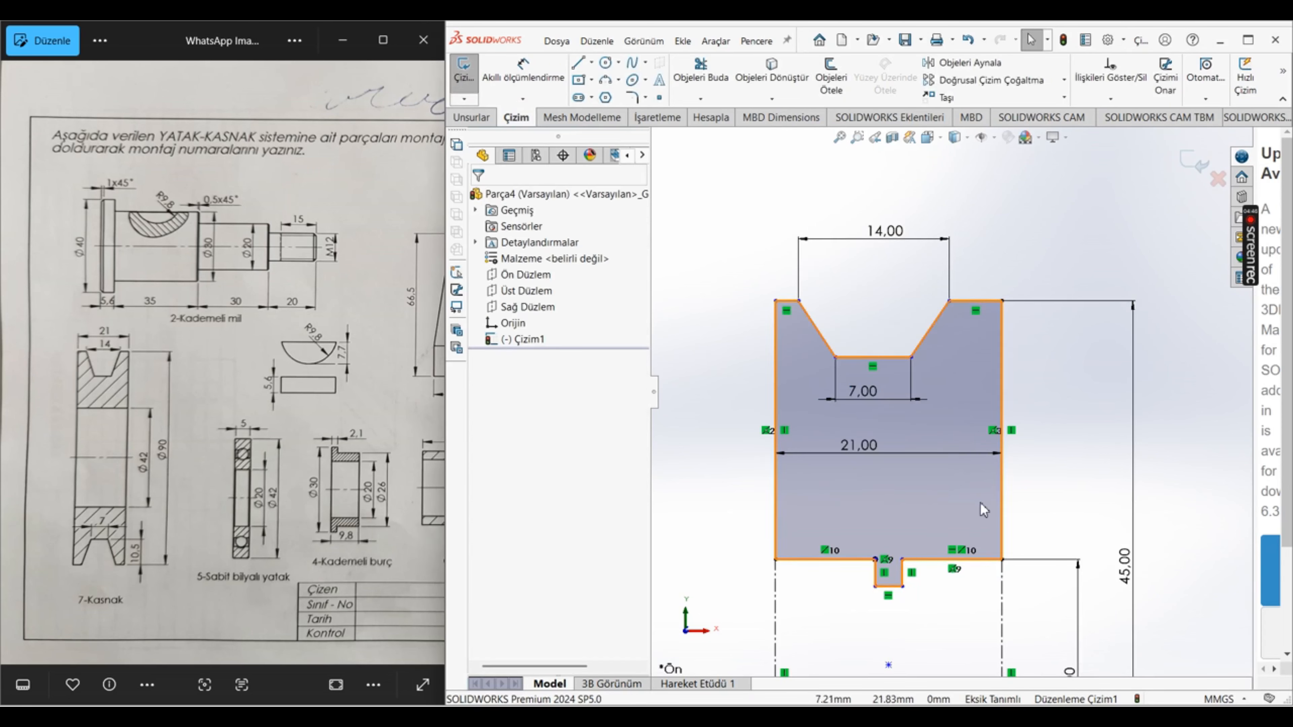
Step: Add equal and collinear relations between the two short top edges on either side of the V-groove
left_click(1109, 99)
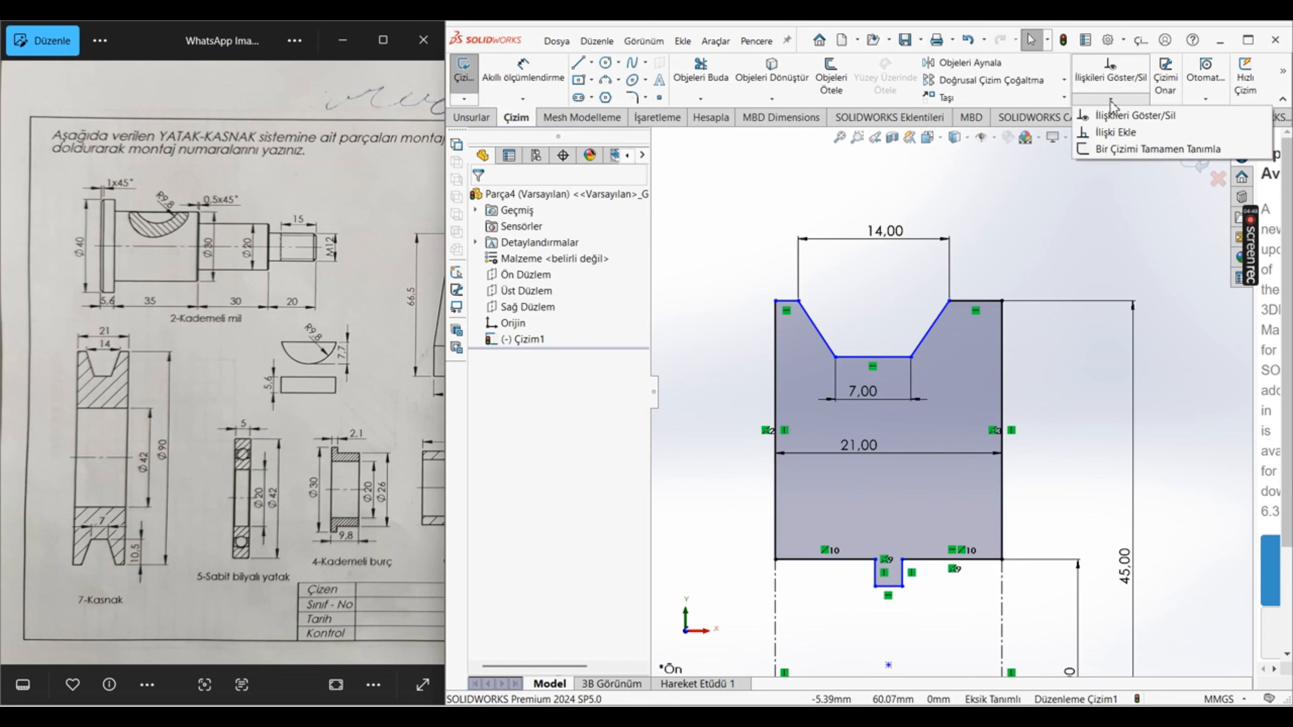
left_click(794, 303)
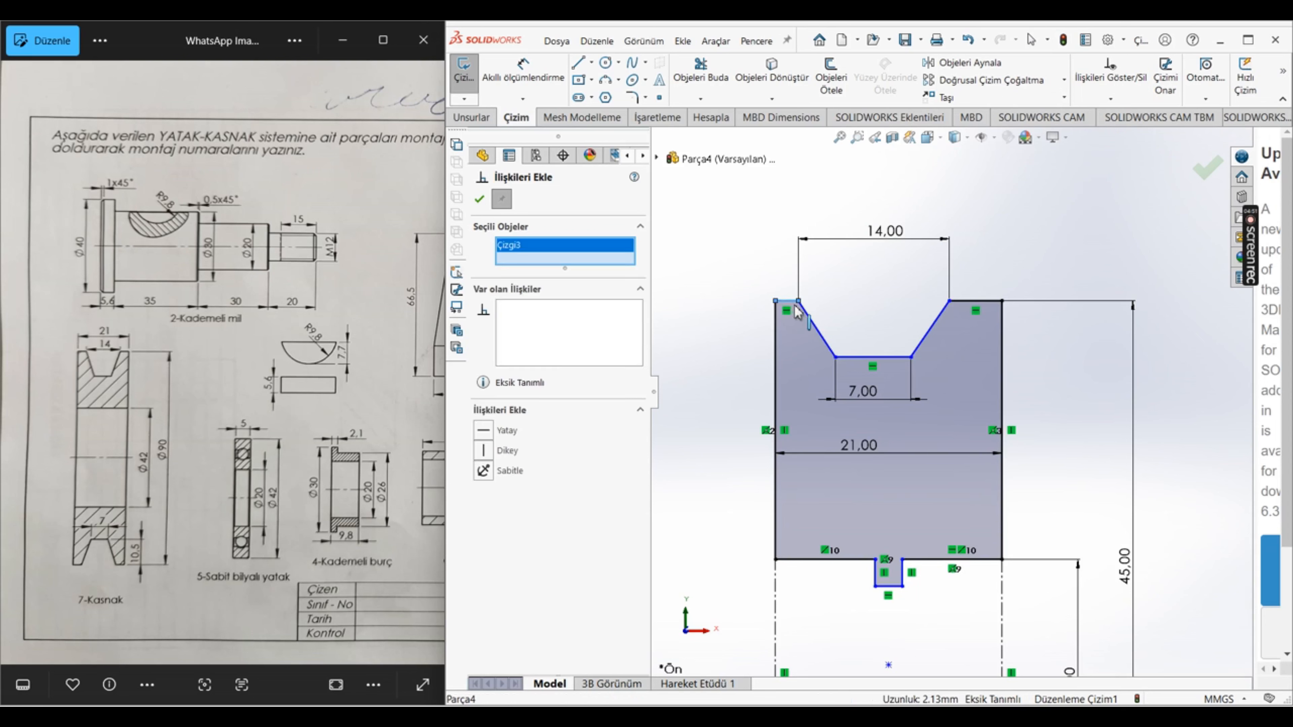
left_click(980, 301)
left_click(489, 544)
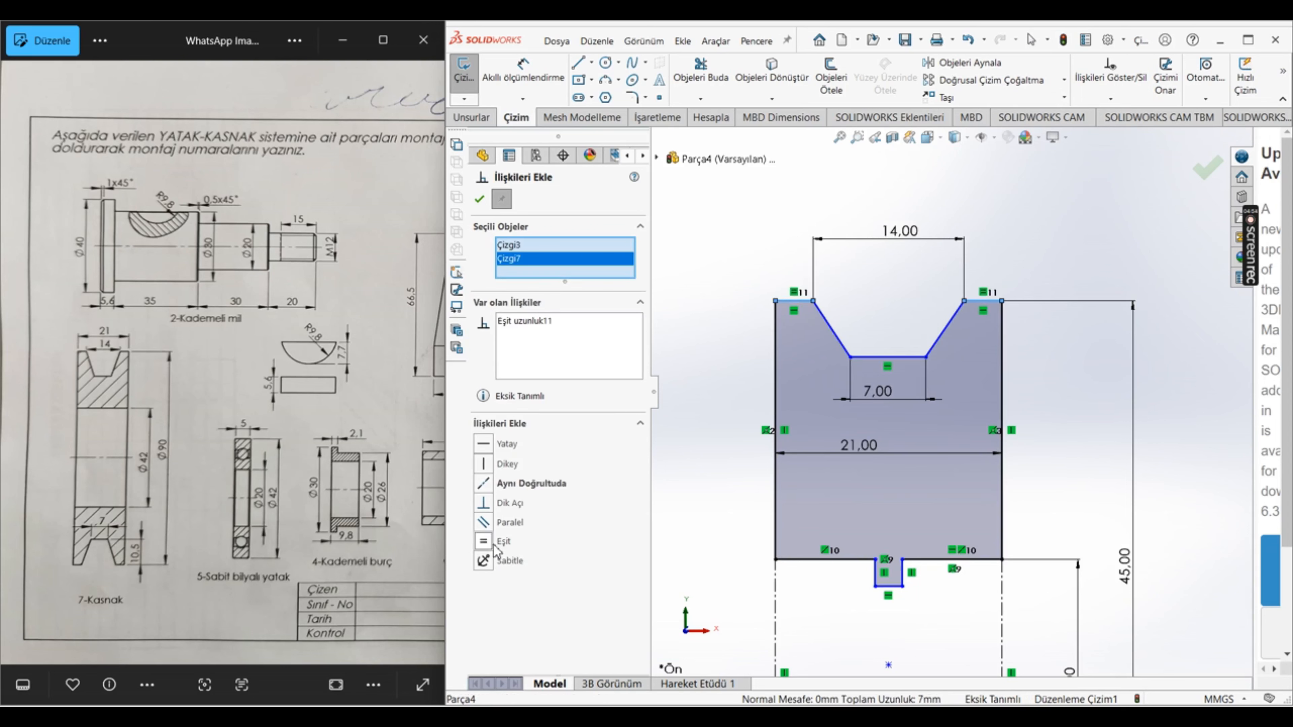
left_click(508, 484)
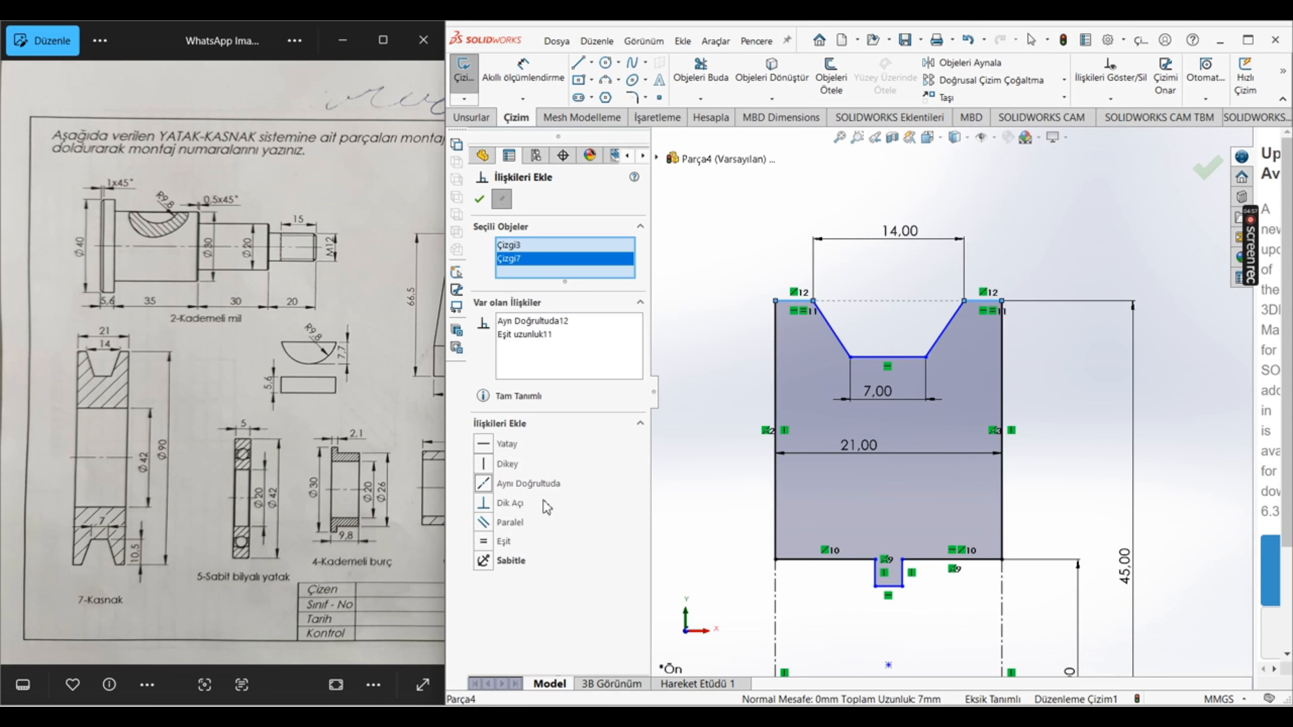
Step: Make the V-groove's two slanted sides equal in length and dimension the groove's depth as 10.5 mm
left_click(845, 351)
left_click(935, 342)
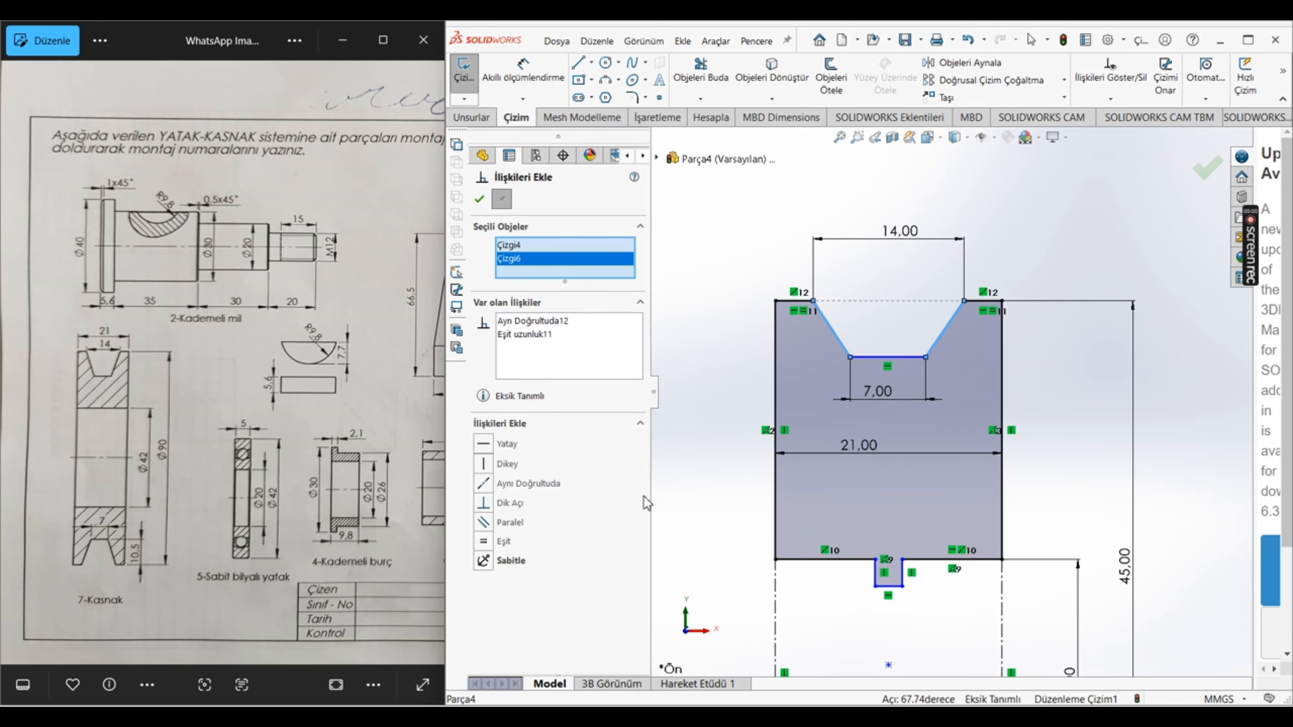
left_click(505, 544)
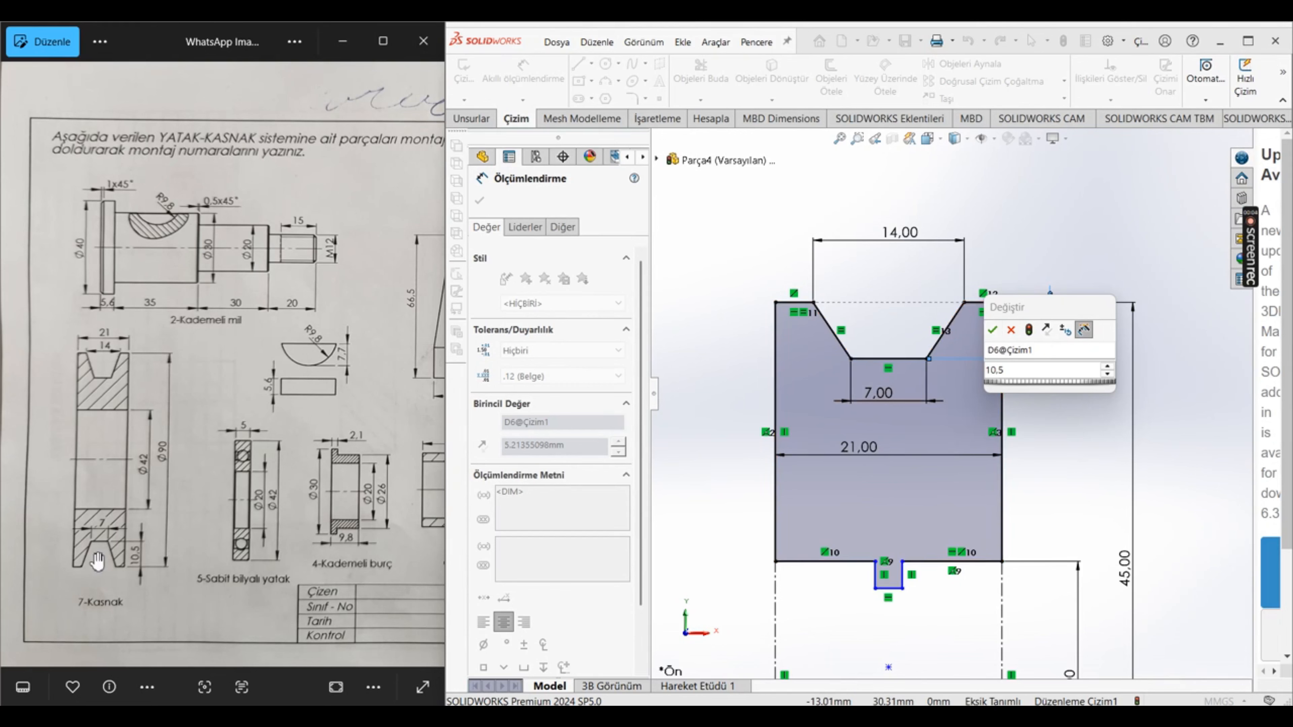
left_click(992, 330)
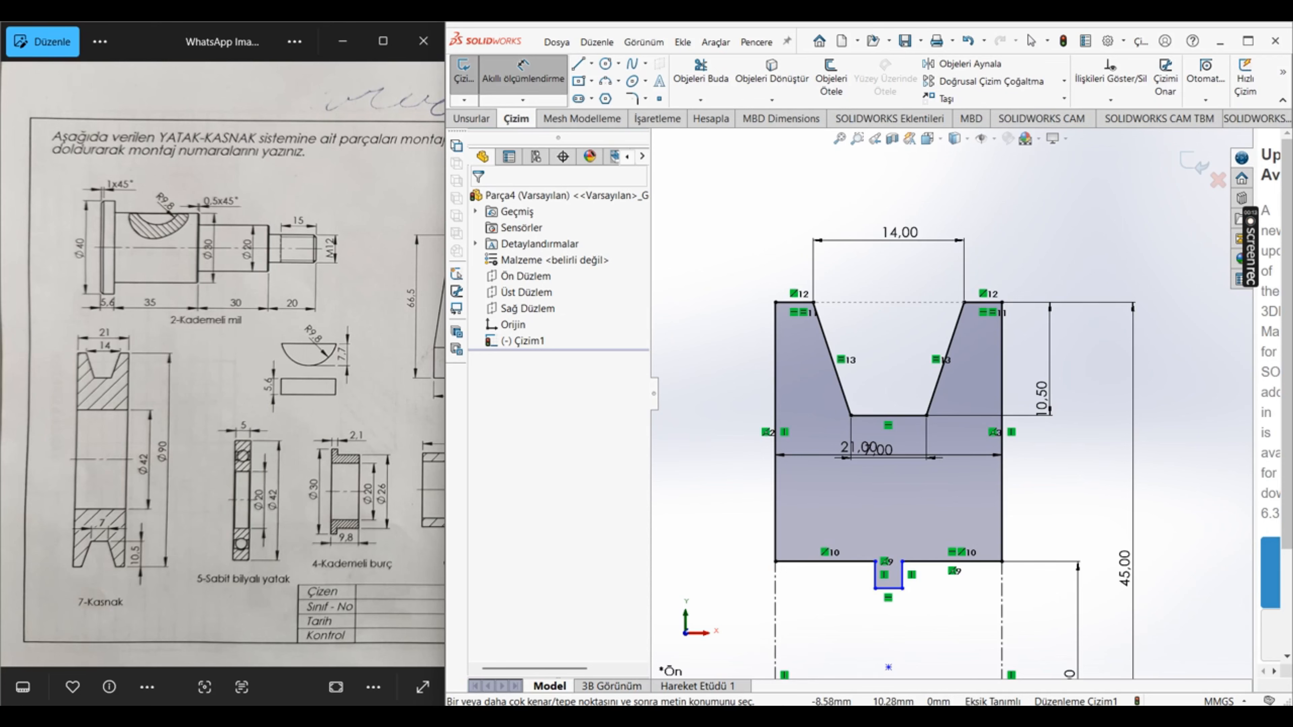
Step: Switch to Chrome and search the web for "rulman ölçü 20*42*12"
left_click(764, 716)
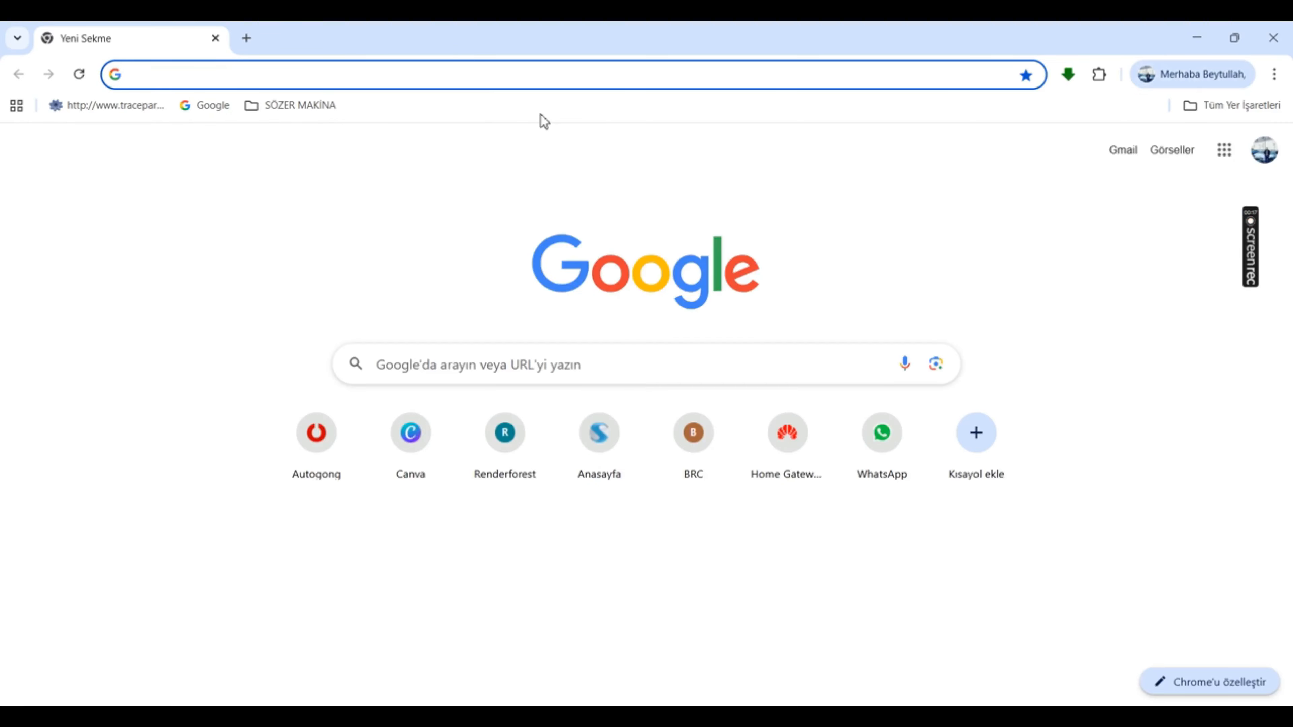
type("ru")
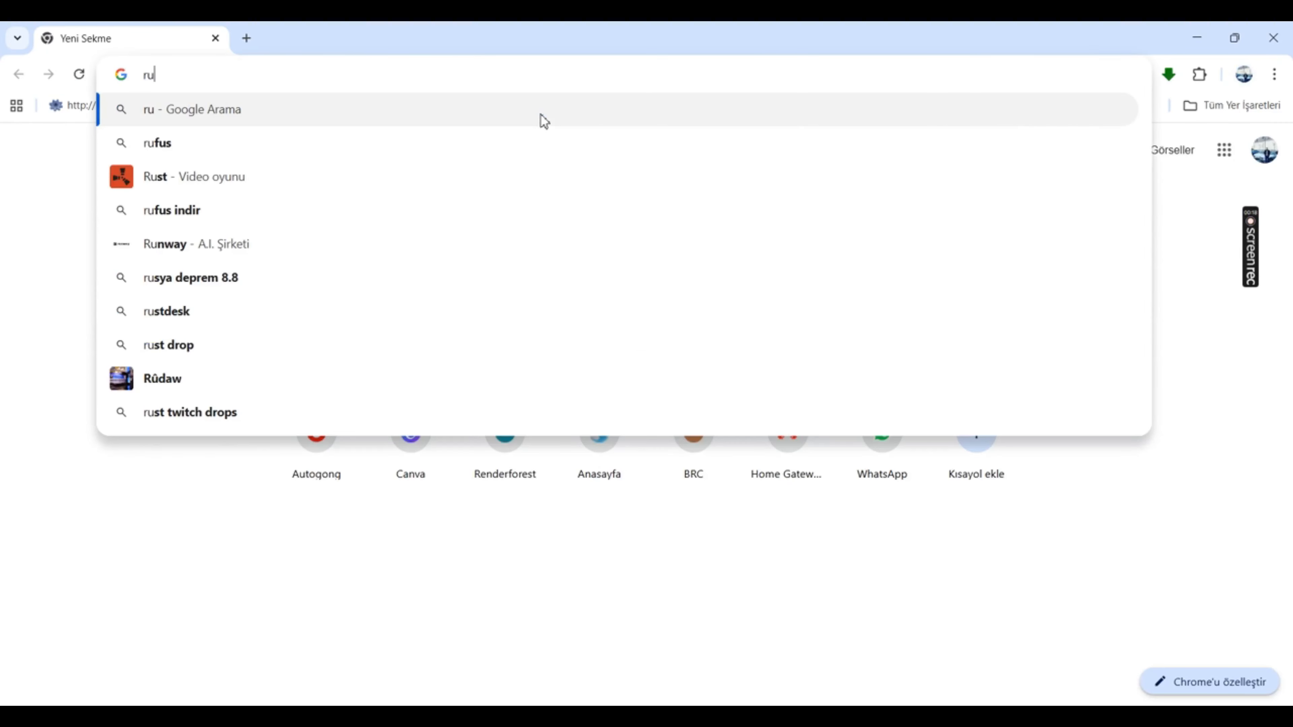
type("lma")
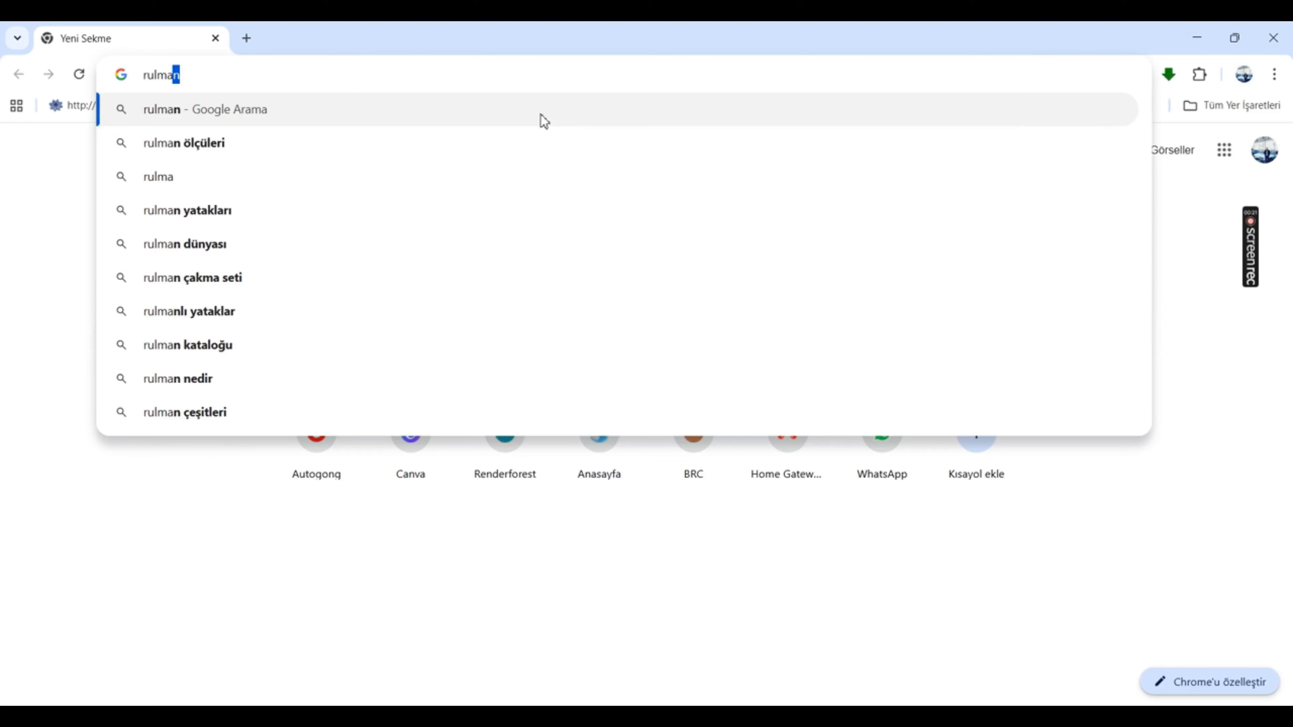
type("n")
key("Down")
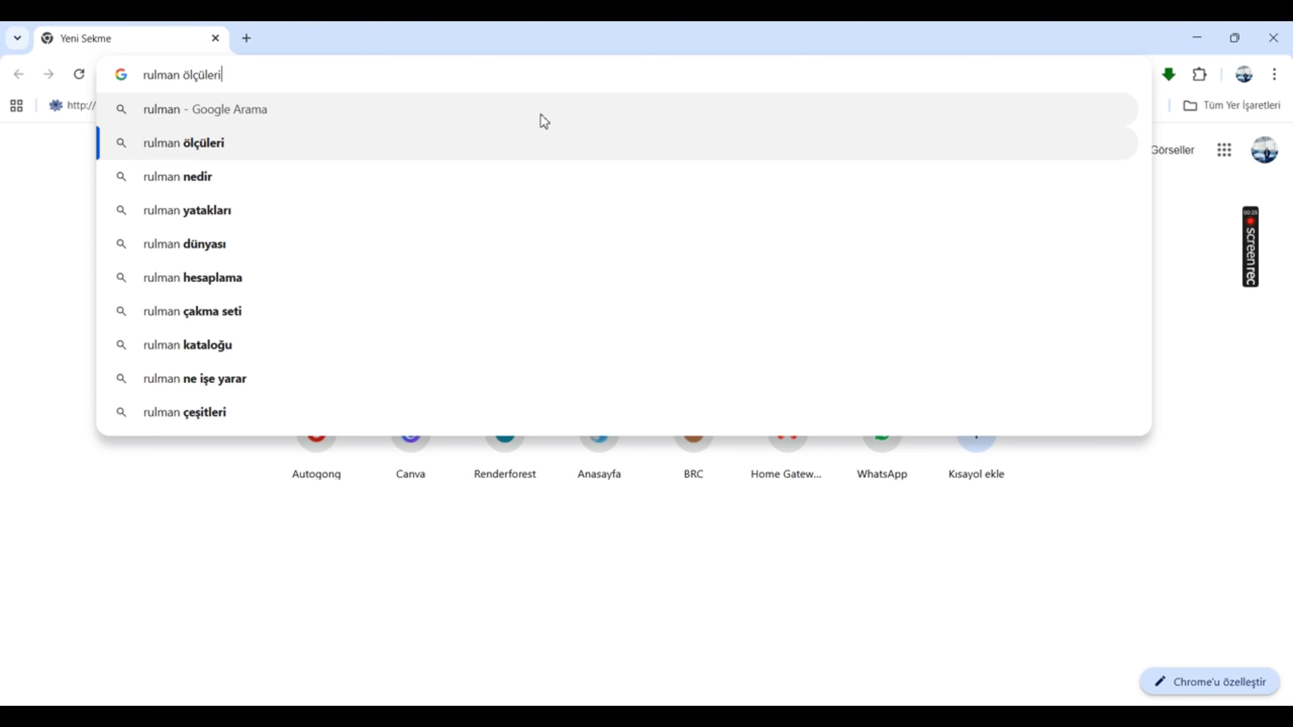
key("BackSpace")
key("BackSpace")
key("BackSpace")
key("BackSpace")
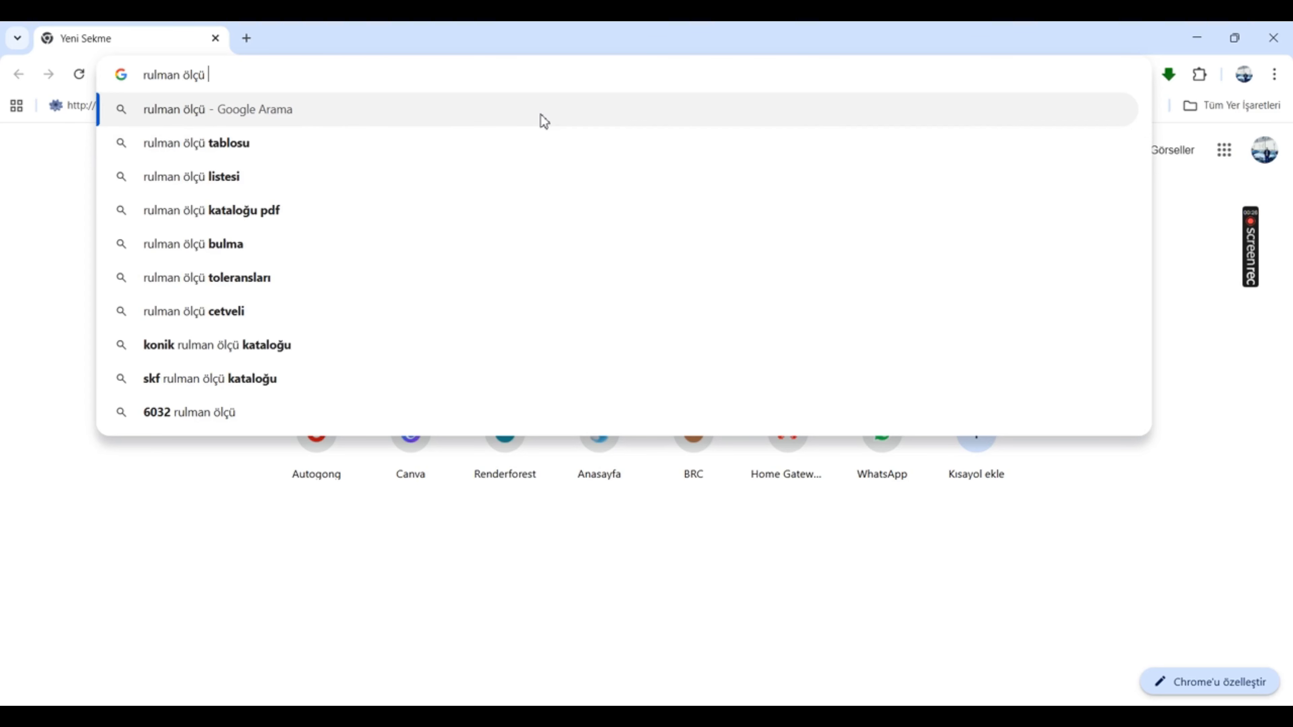
type("20*")
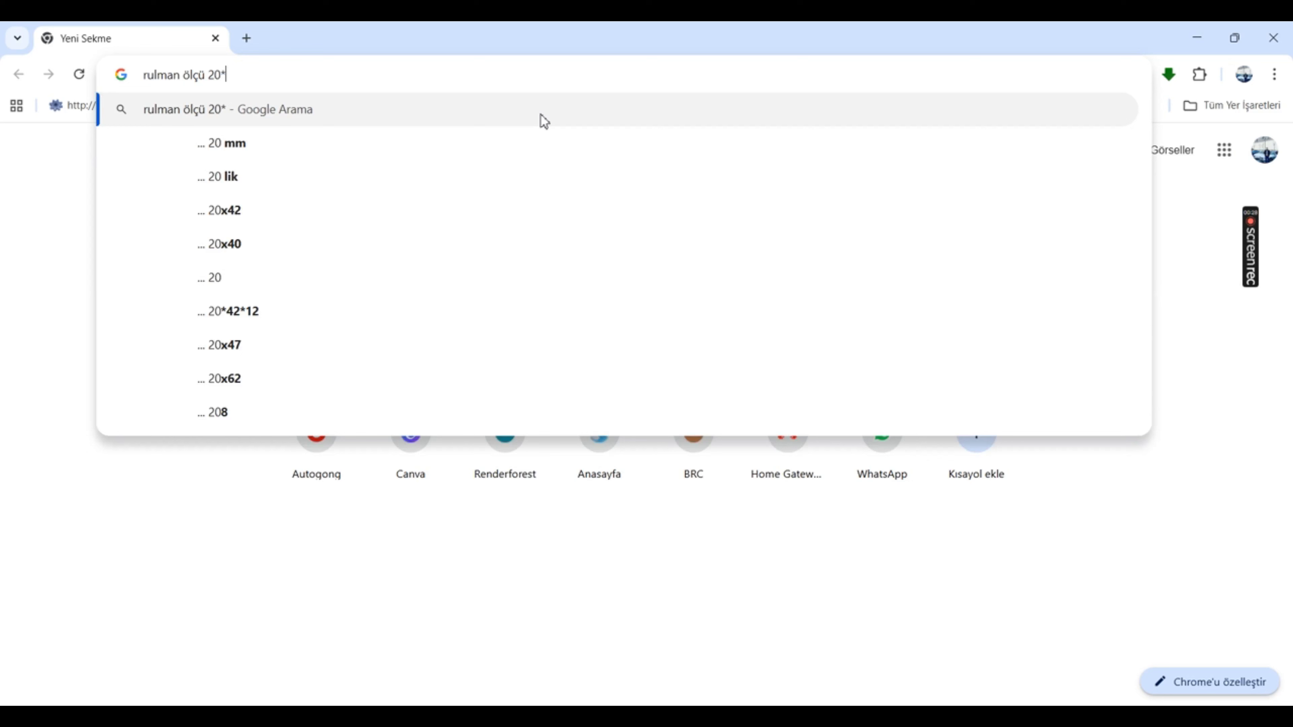
type("42")
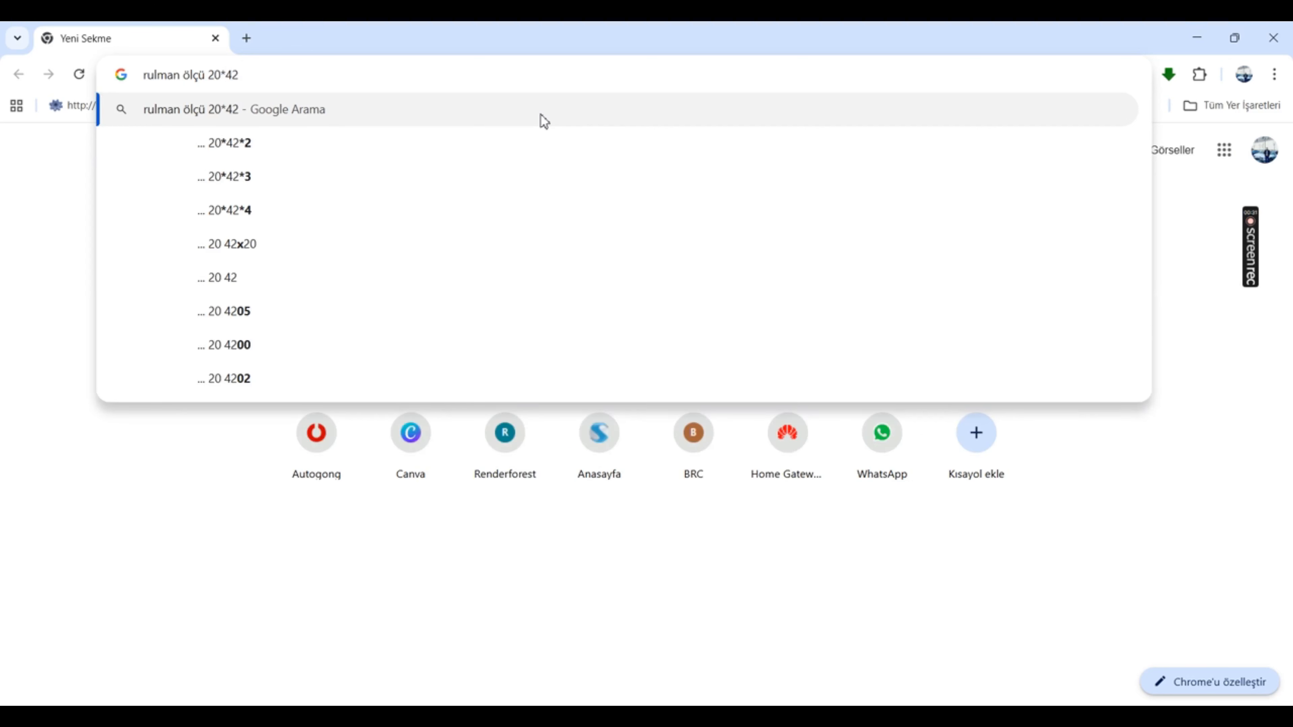
type("*")
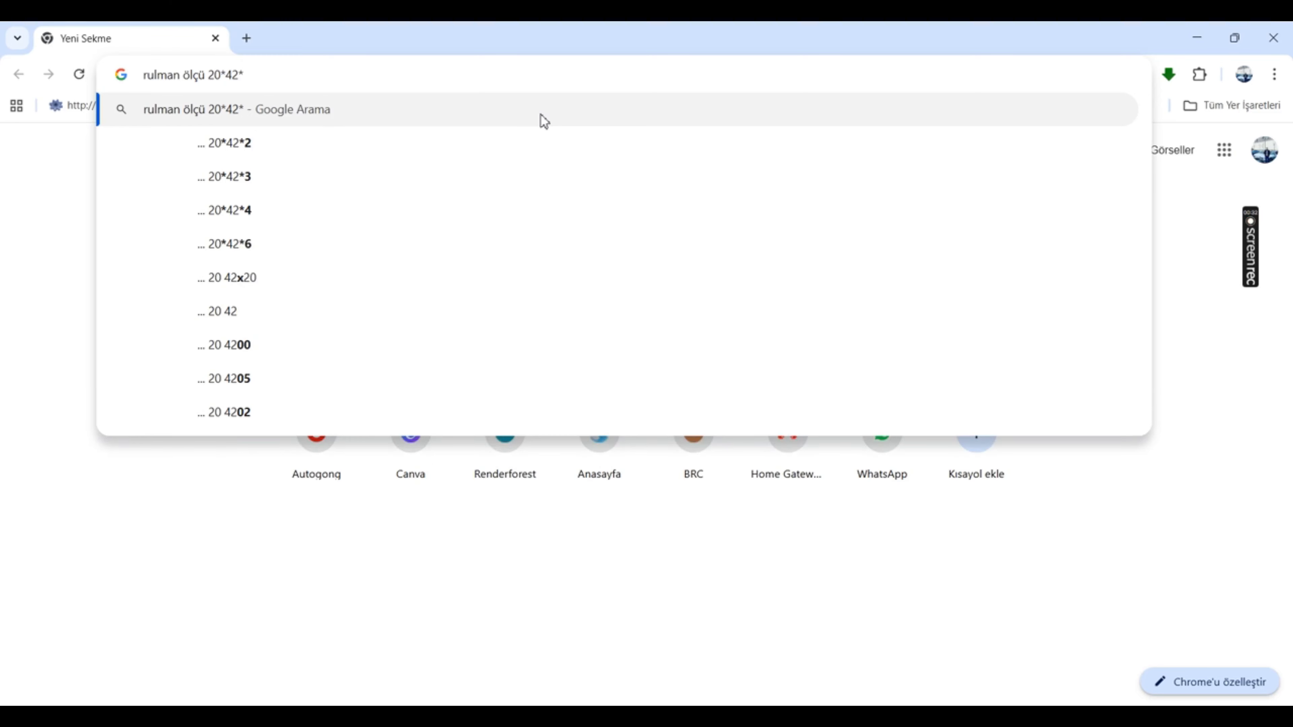
type("12")
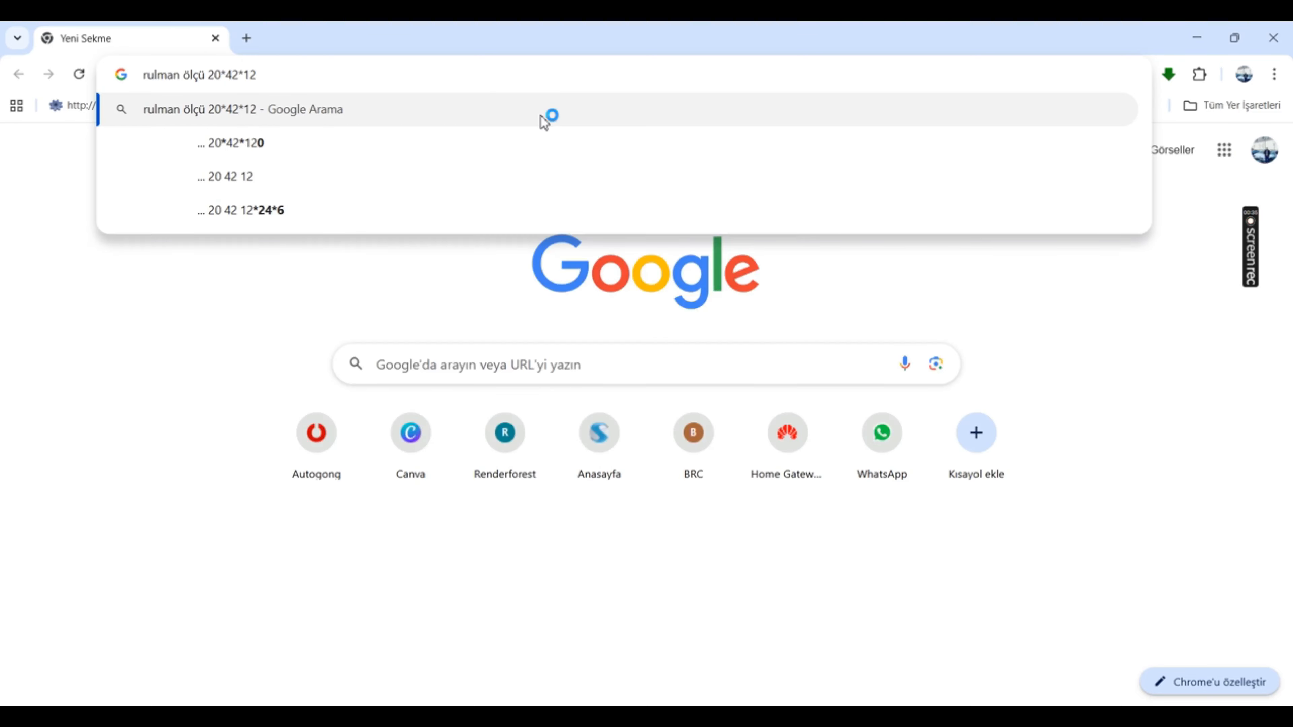
left_click(544, 121)
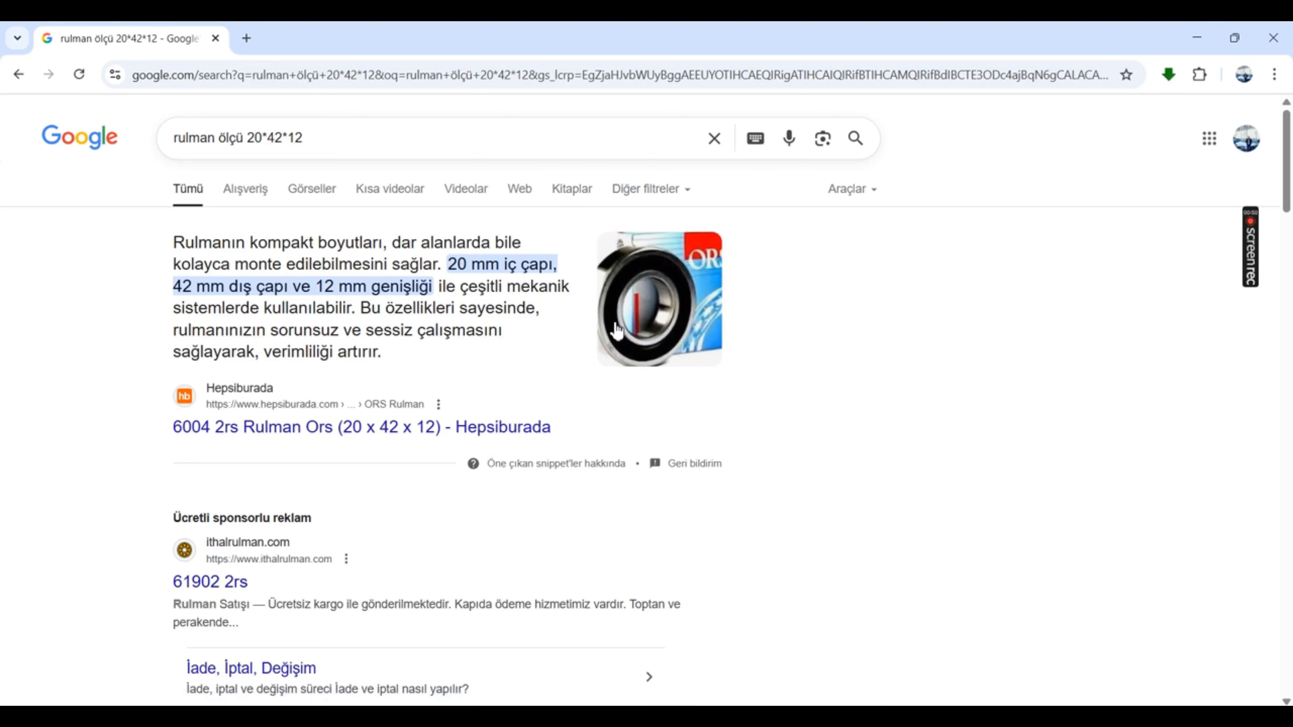
Step: Check the ball bearing's dimensions on the reference drawing and search the web for "rulman ölçü 20*42*5"
left_click(1204, 34)
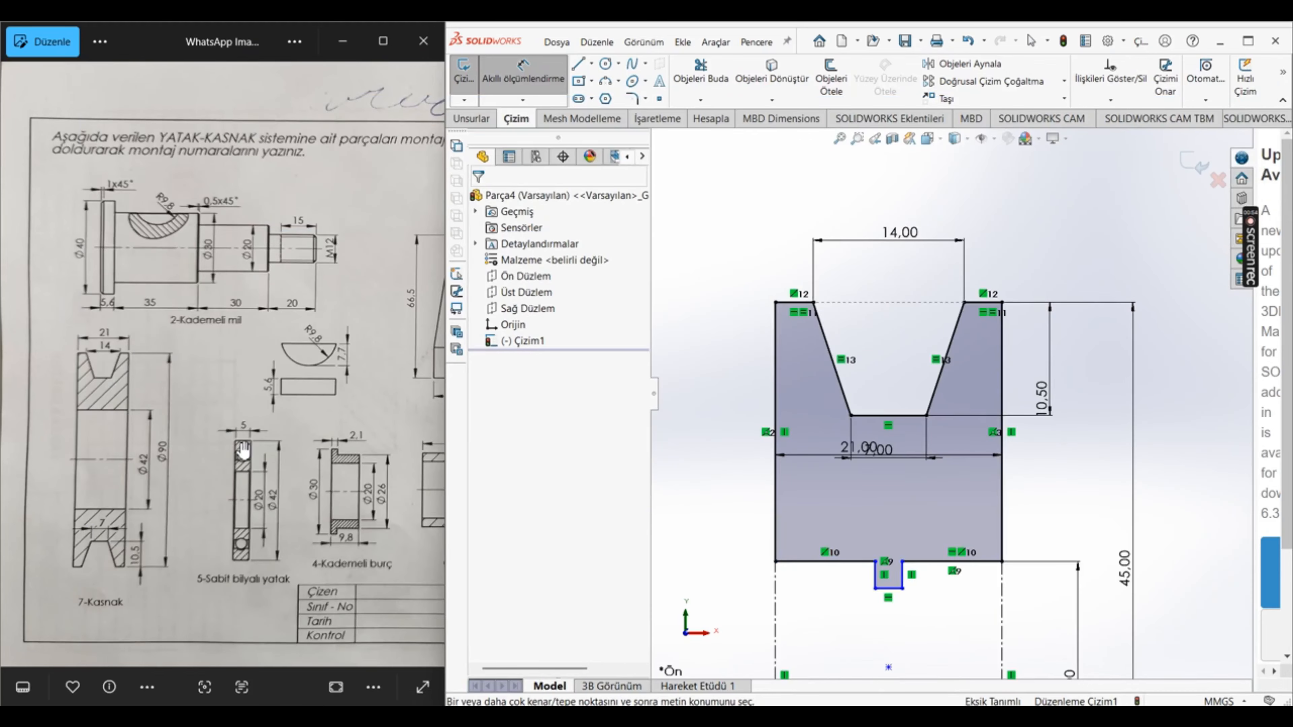
mouse_move(871, 717)
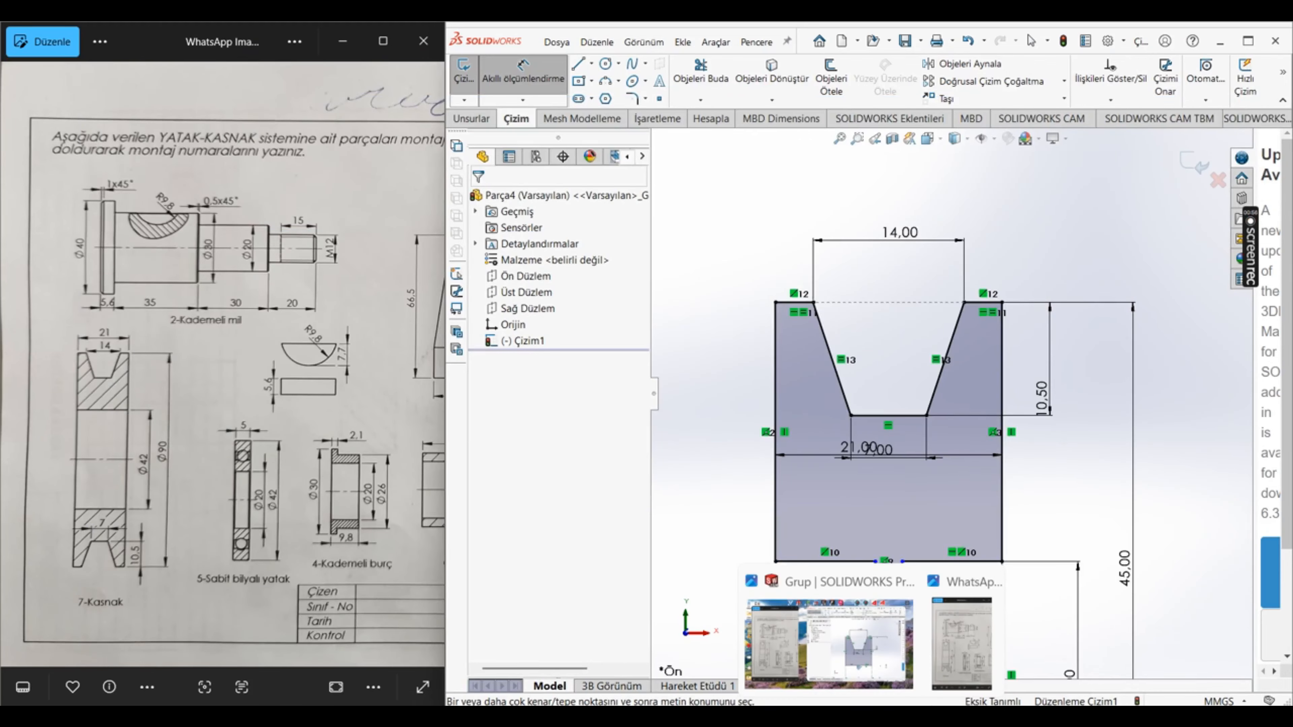
left_click(667, 715)
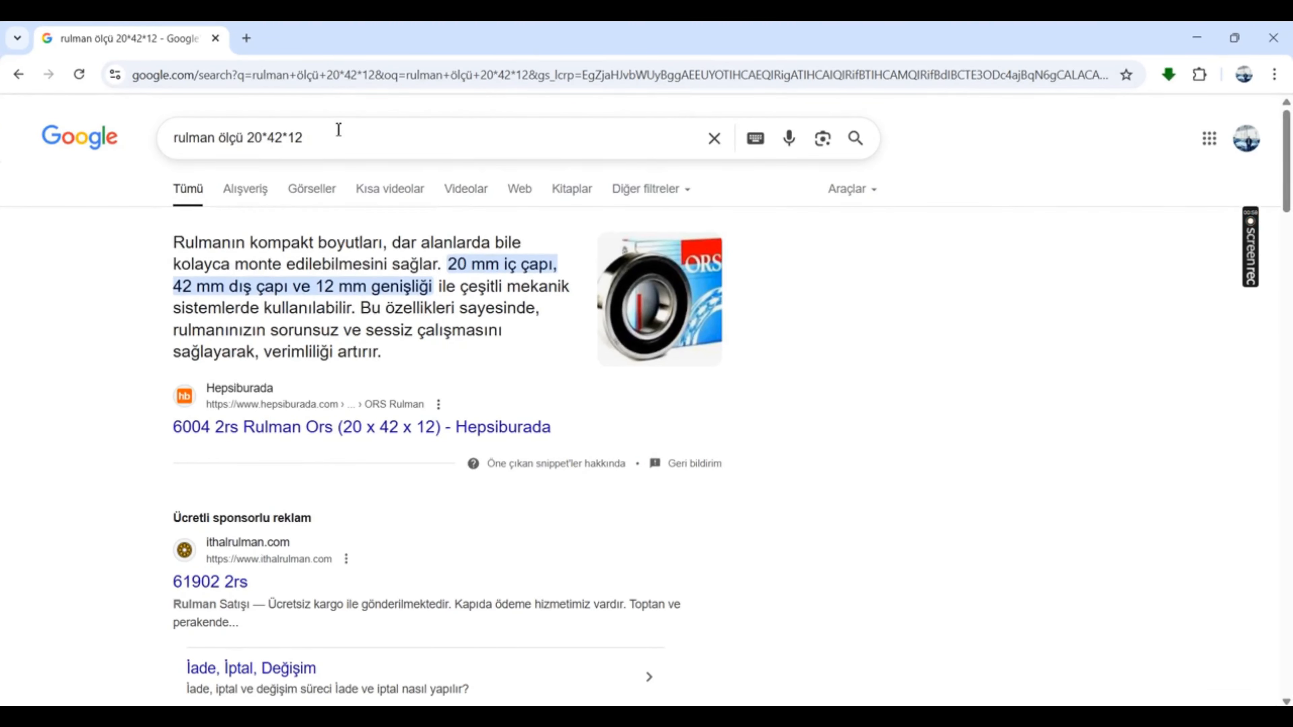
left_click(340, 135)
key("BackSpace")
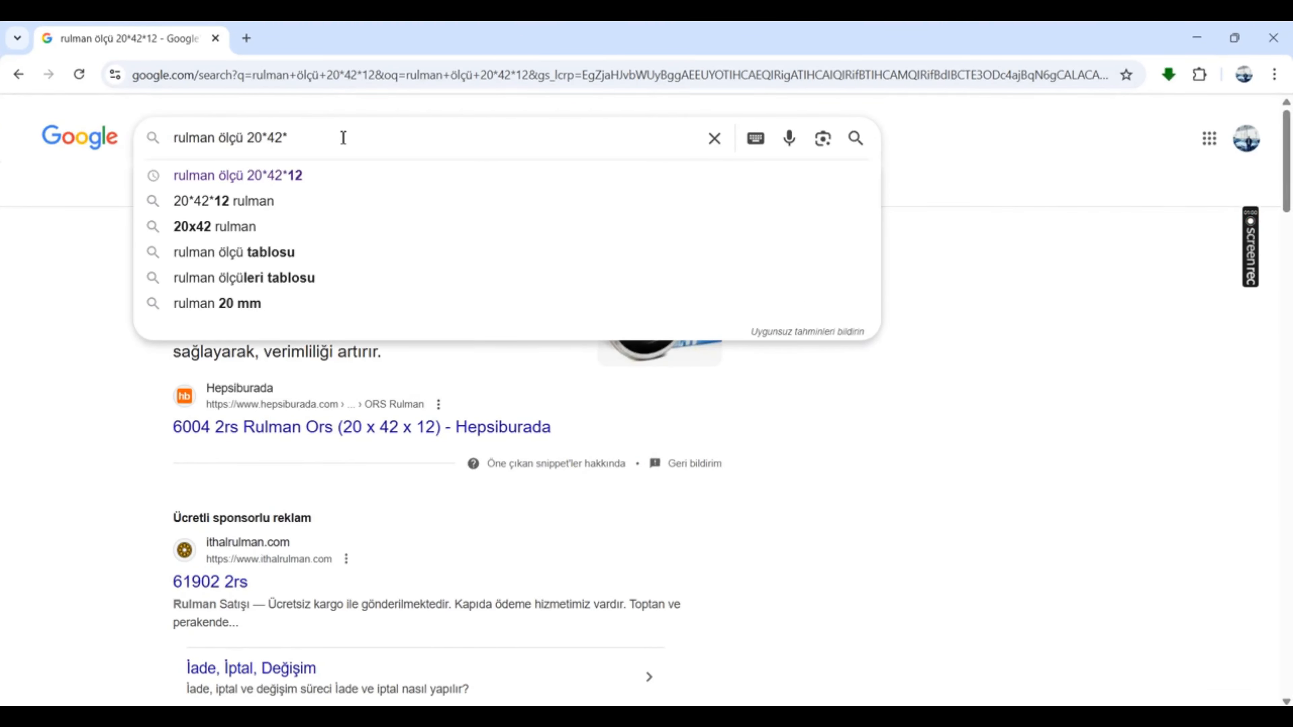
key("Return")
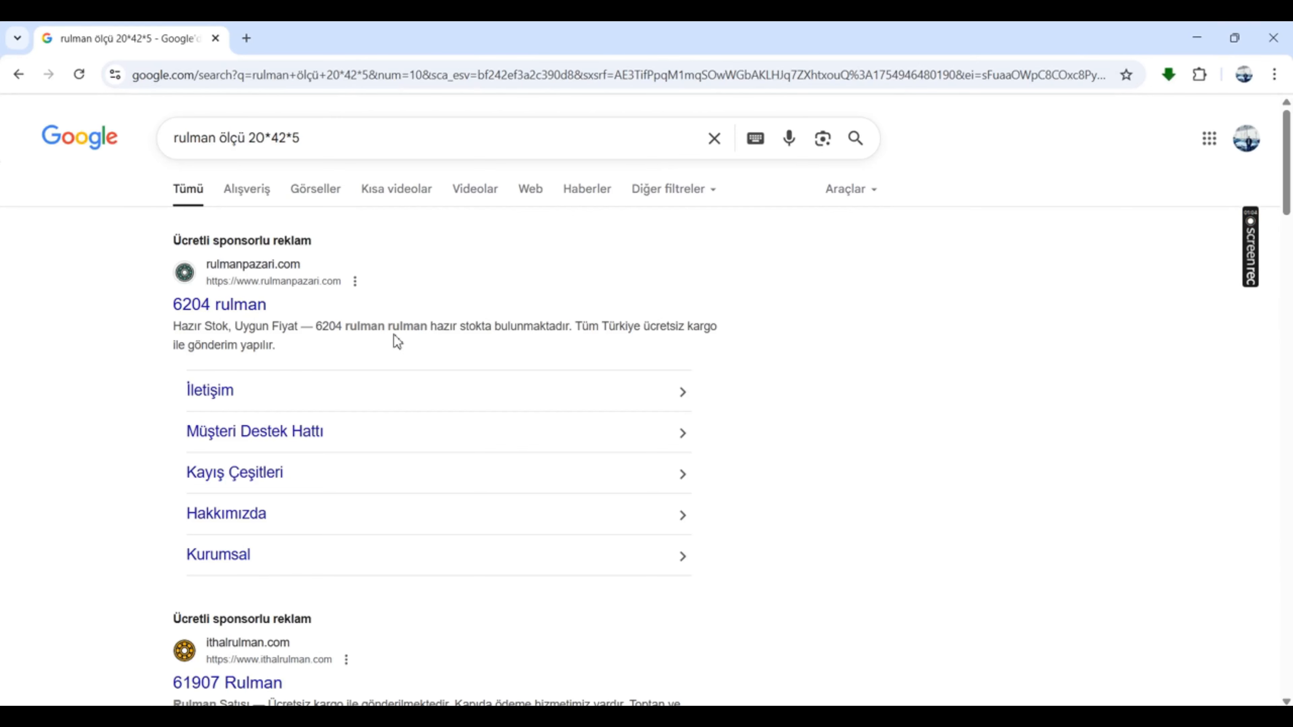
Step: Look over the rulmanpazari.com page behind the 6204 bearing result, return to the search results and browse the other listings
left_click(248, 307)
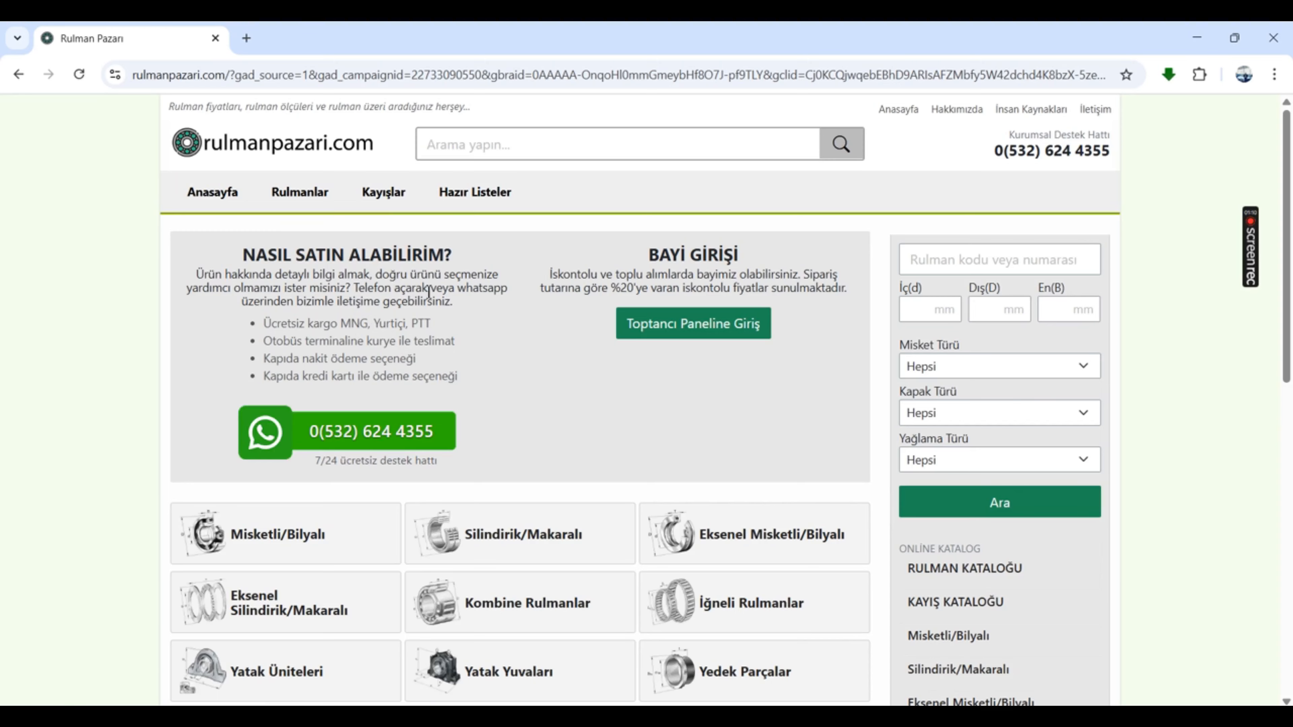
scroll(458, 293, "down", 10)
scroll(485, 296, "up", 3)
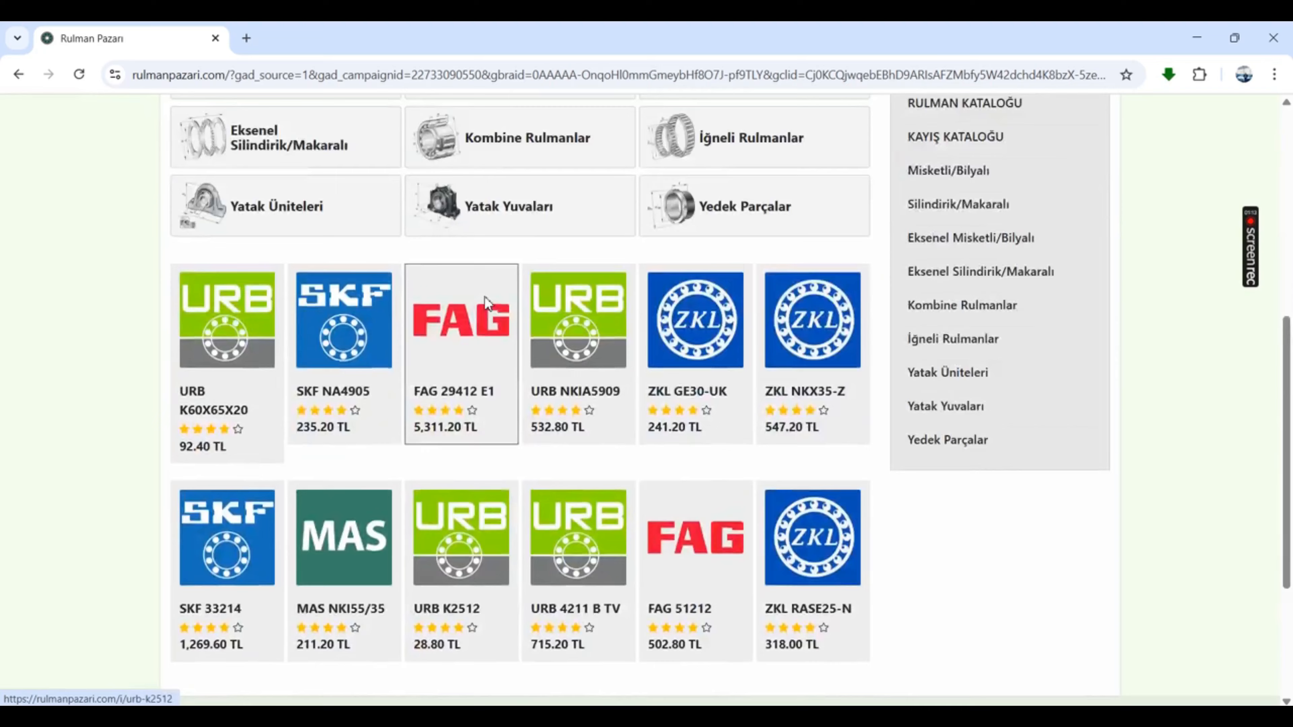
scroll(484, 296, "up", 5)
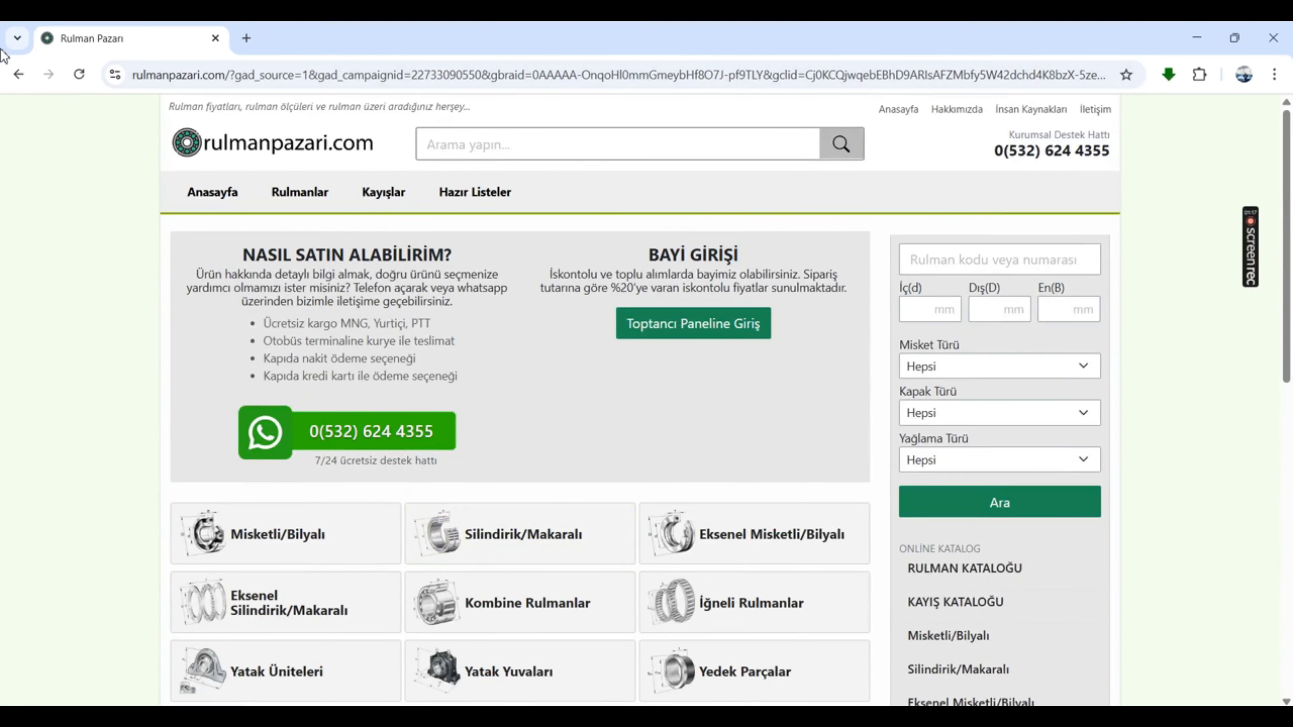
left_click(17, 74)
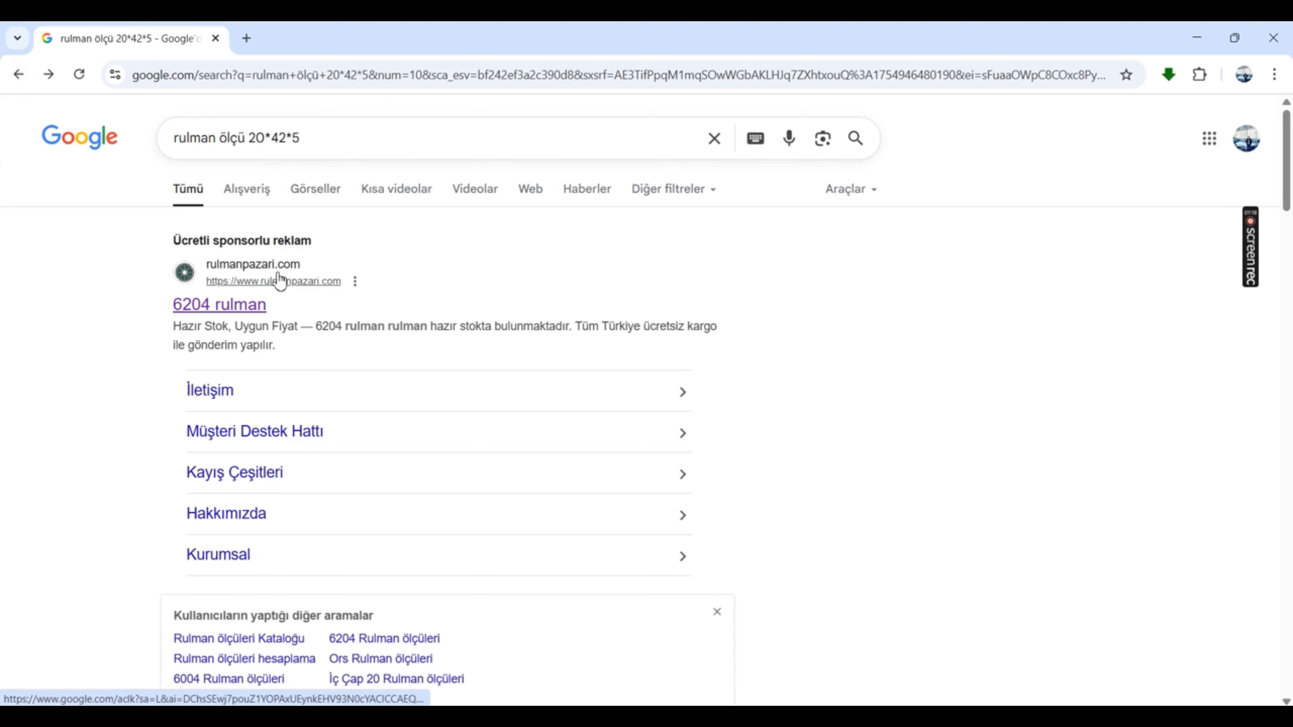
scroll(448, 449, "down", 7)
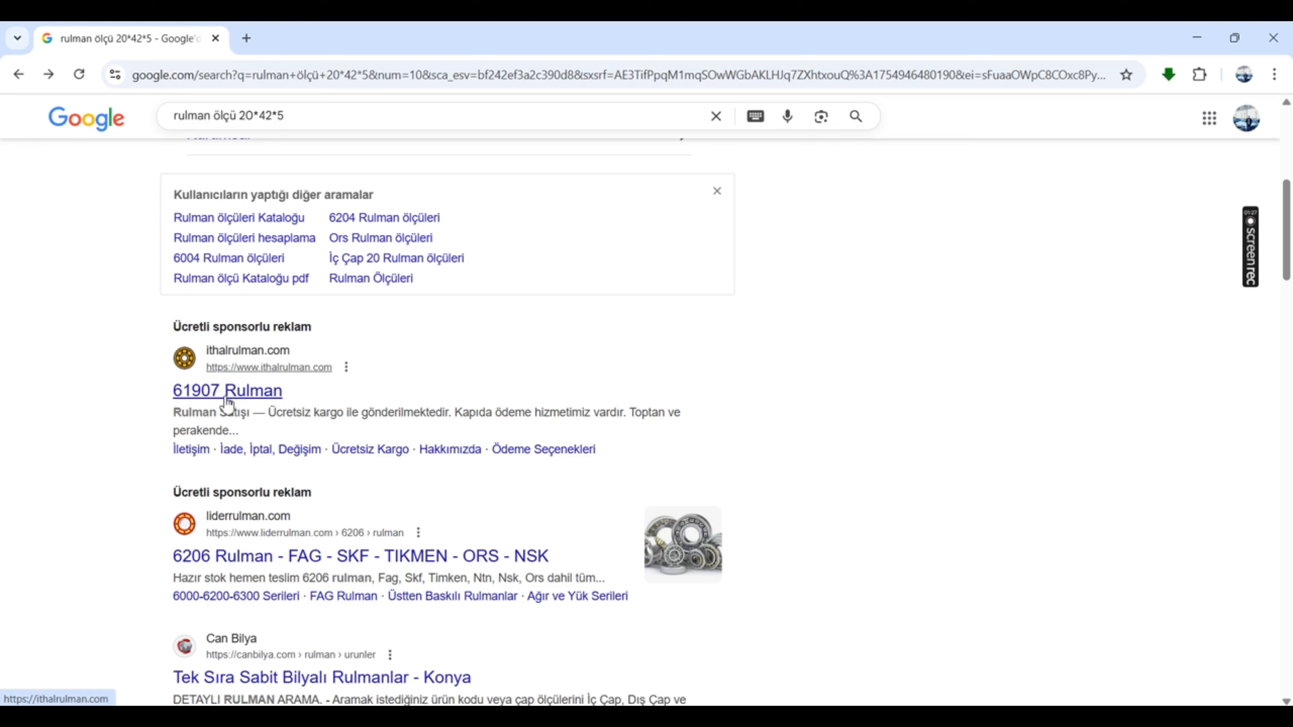
scroll(229, 397, "down", 5)
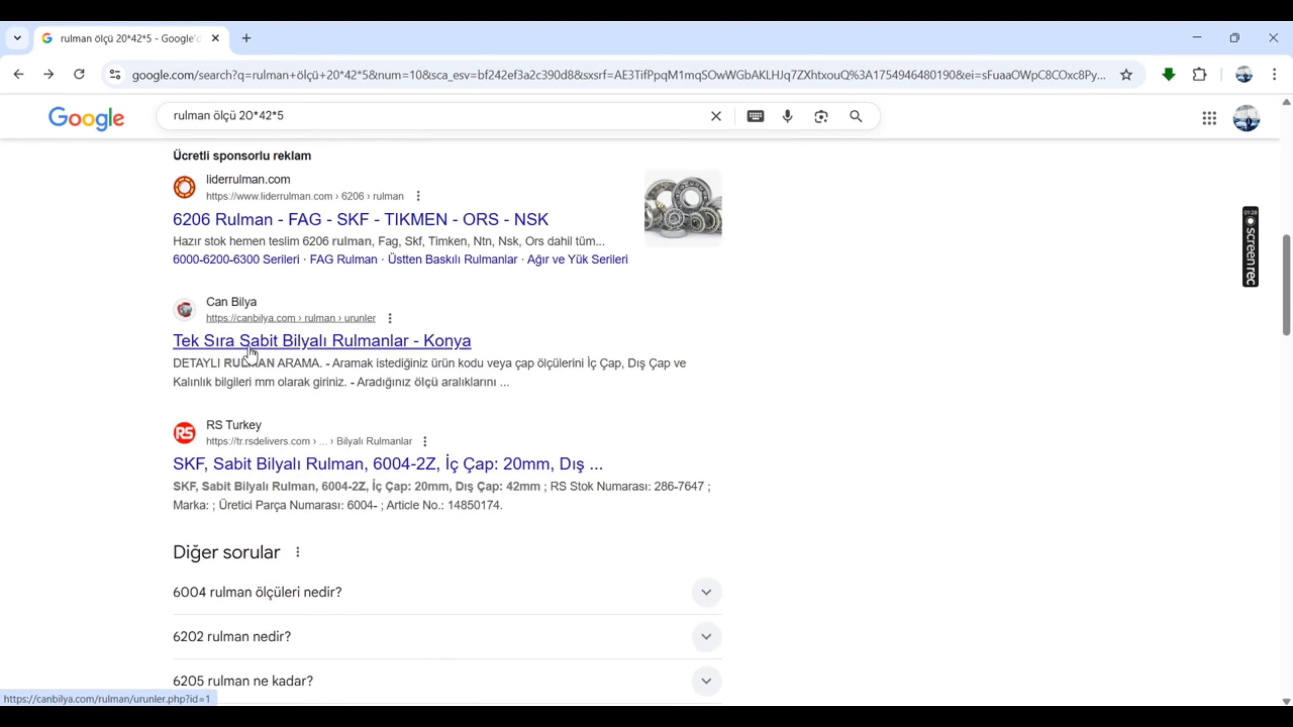
scroll(305, 336, "up", 5)
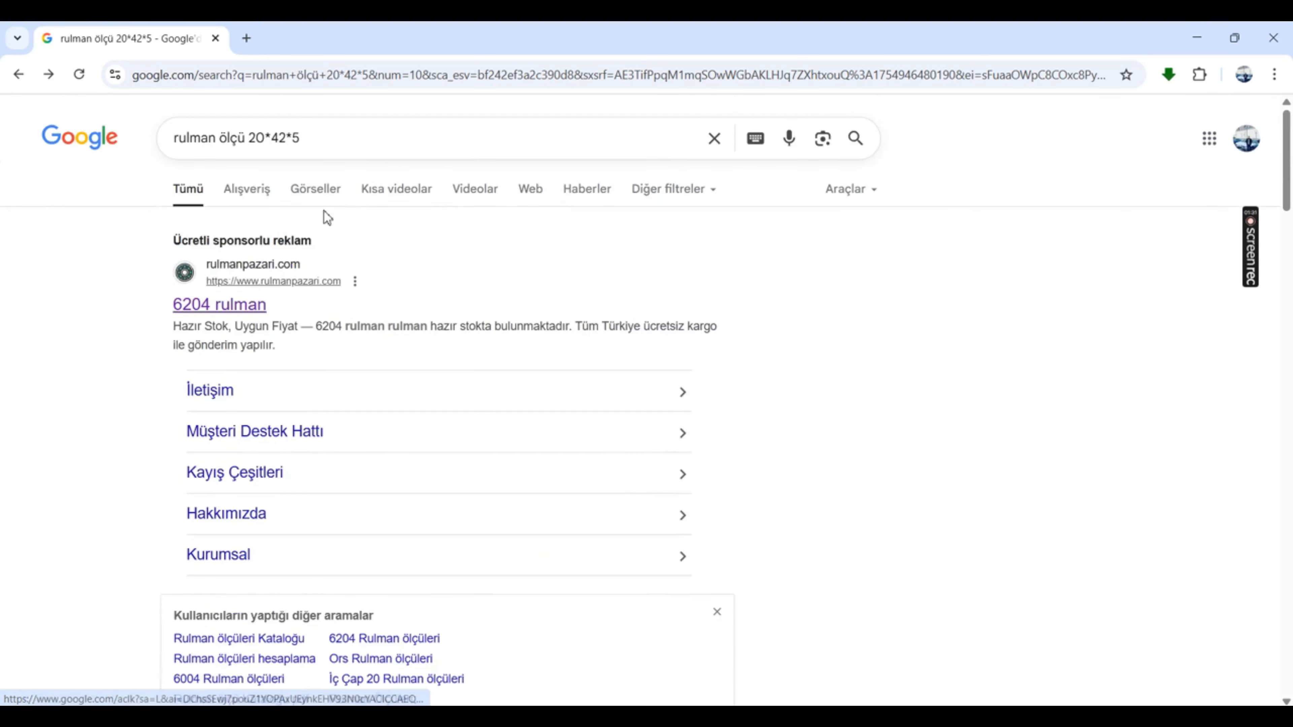
Step: Search the web for "6204 rulman ölçüleri" and go back to the 20*42*5 search results
triple_click(340, 136)
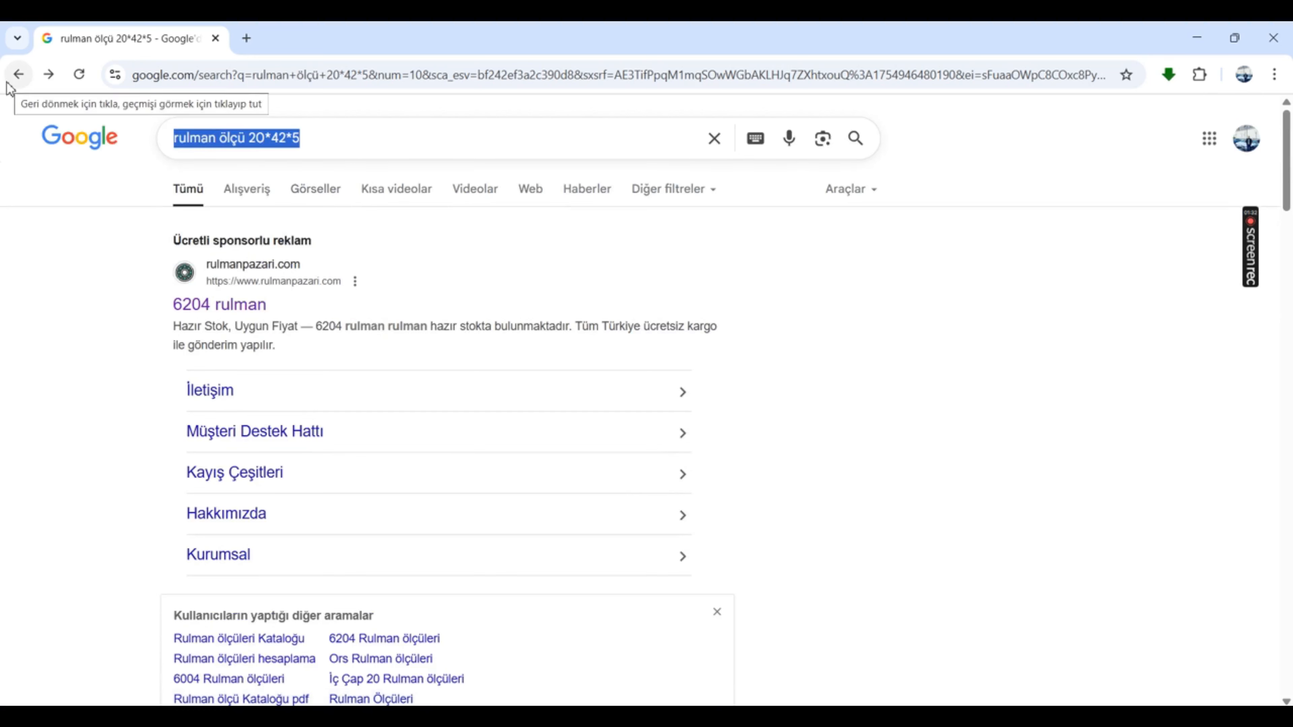
type("62004")
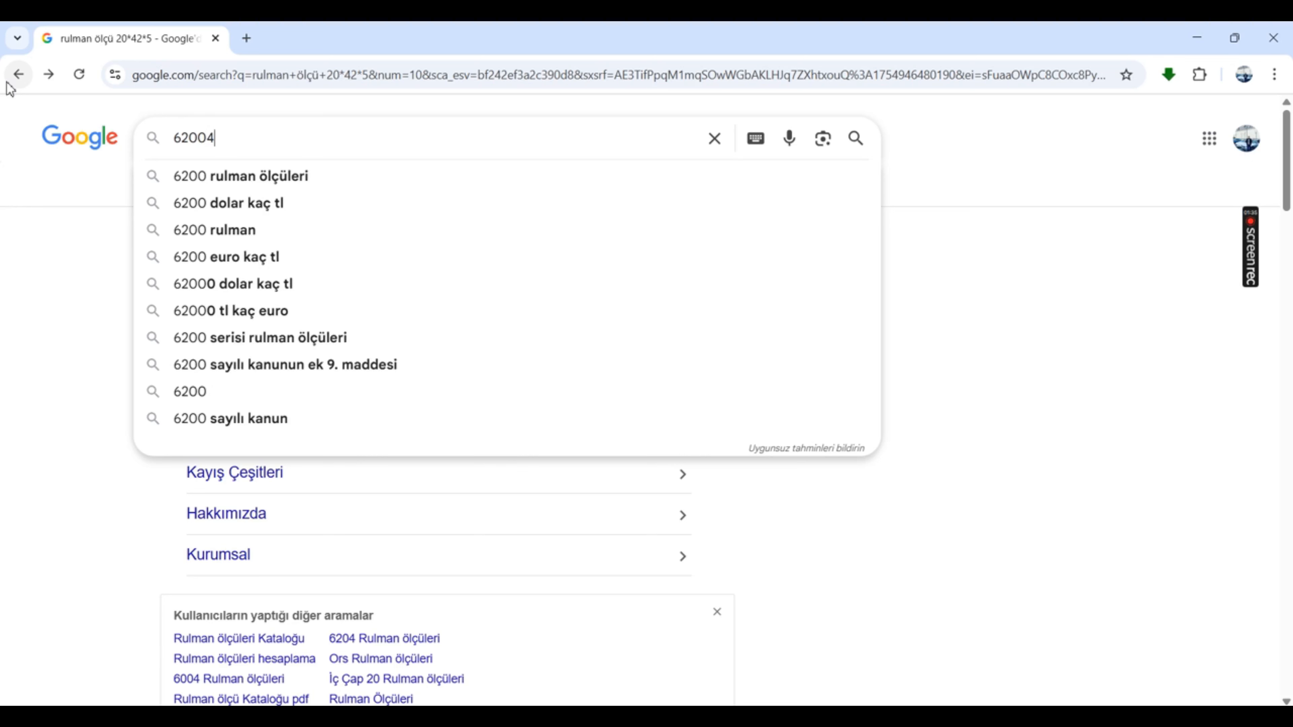
key("BackSpace")
key("BackSpace")
key("BackSpace")
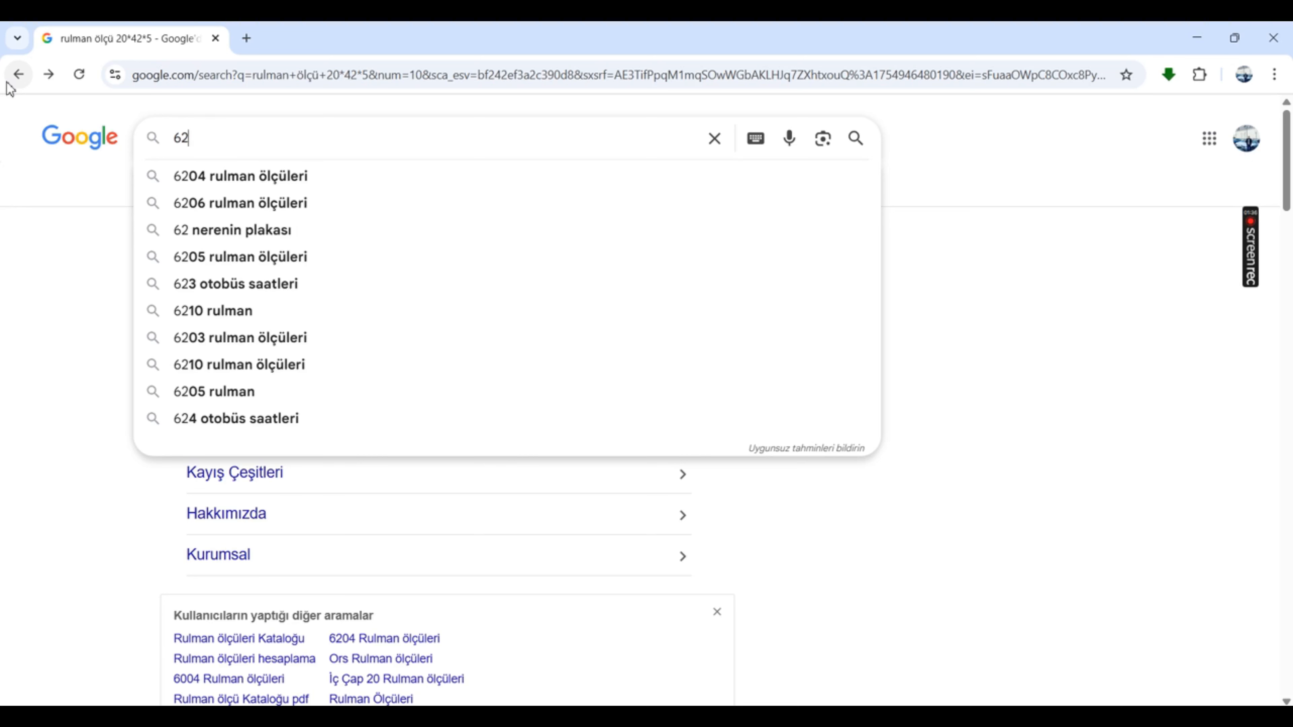
type("04")
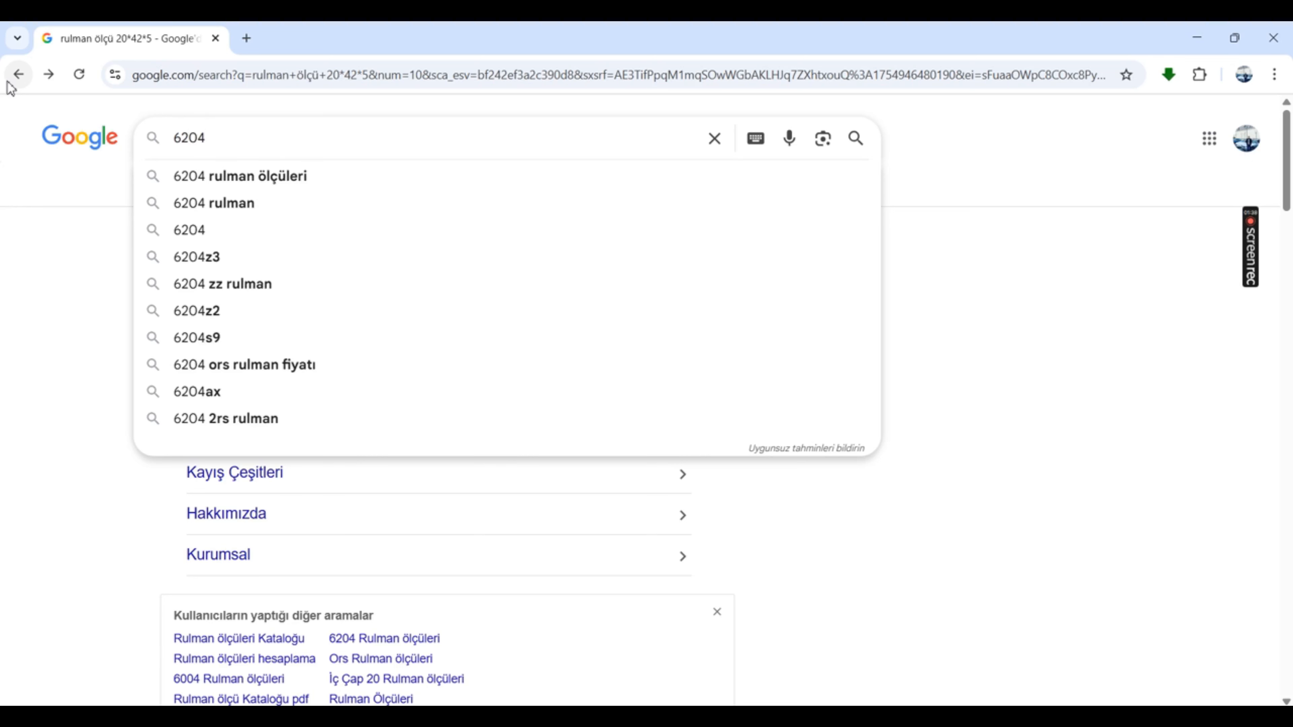
key("Down")
key("Return")
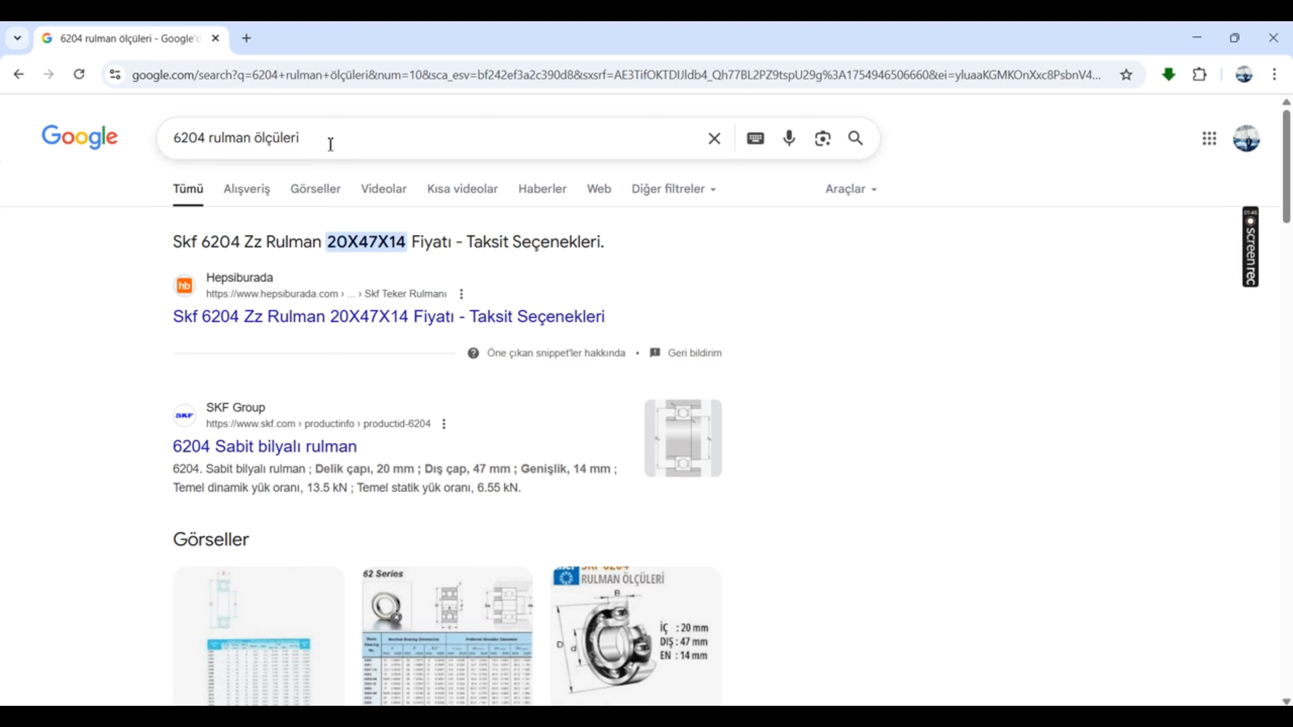
left_click_drag(331, 144, 4, 126)
left_click(23, 77)
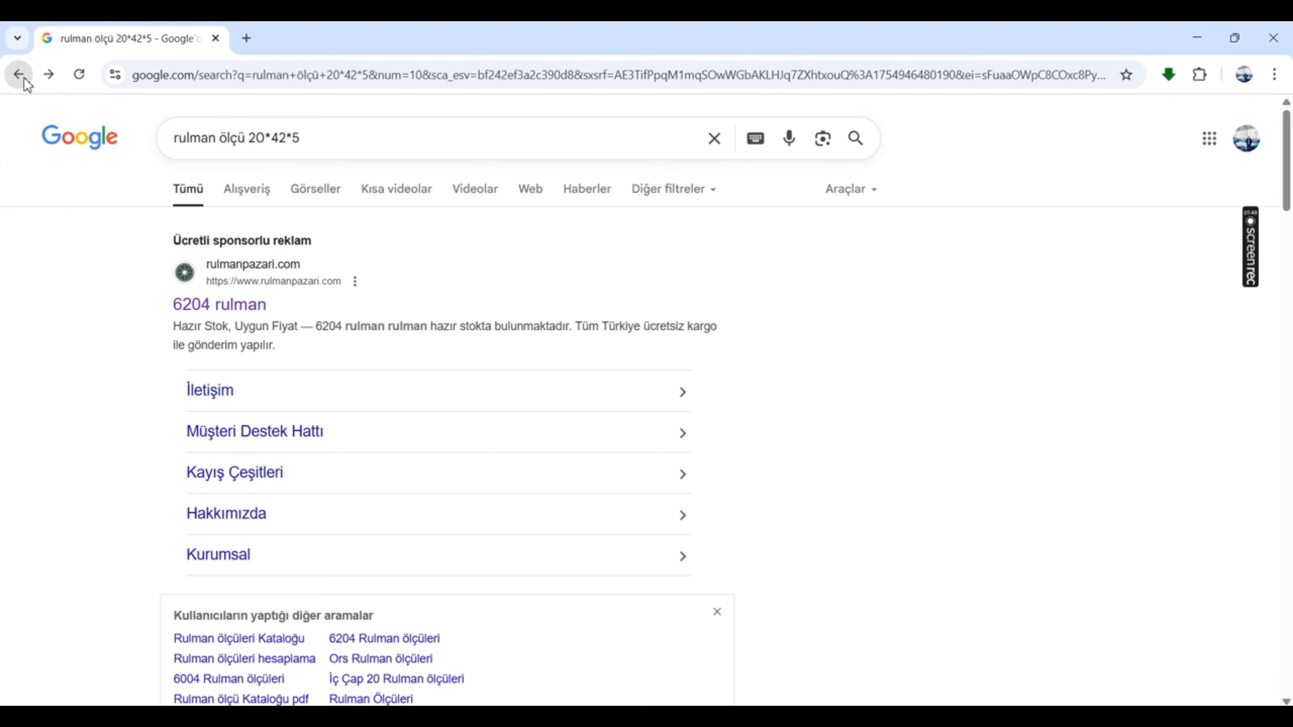
Step: Recheck the 20*42*12 bearing search results and switch back to the pulley sketch in SolidWorks
left_click(23, 77)
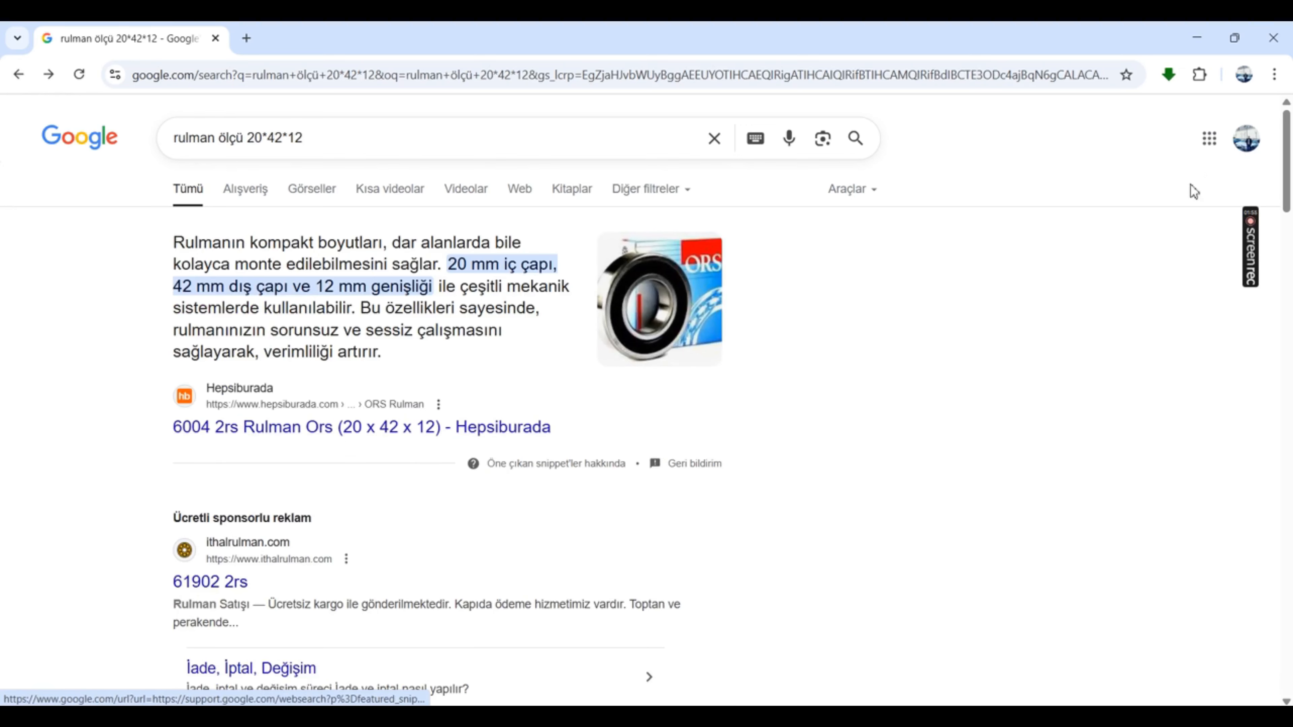
left_click(1197, 38)
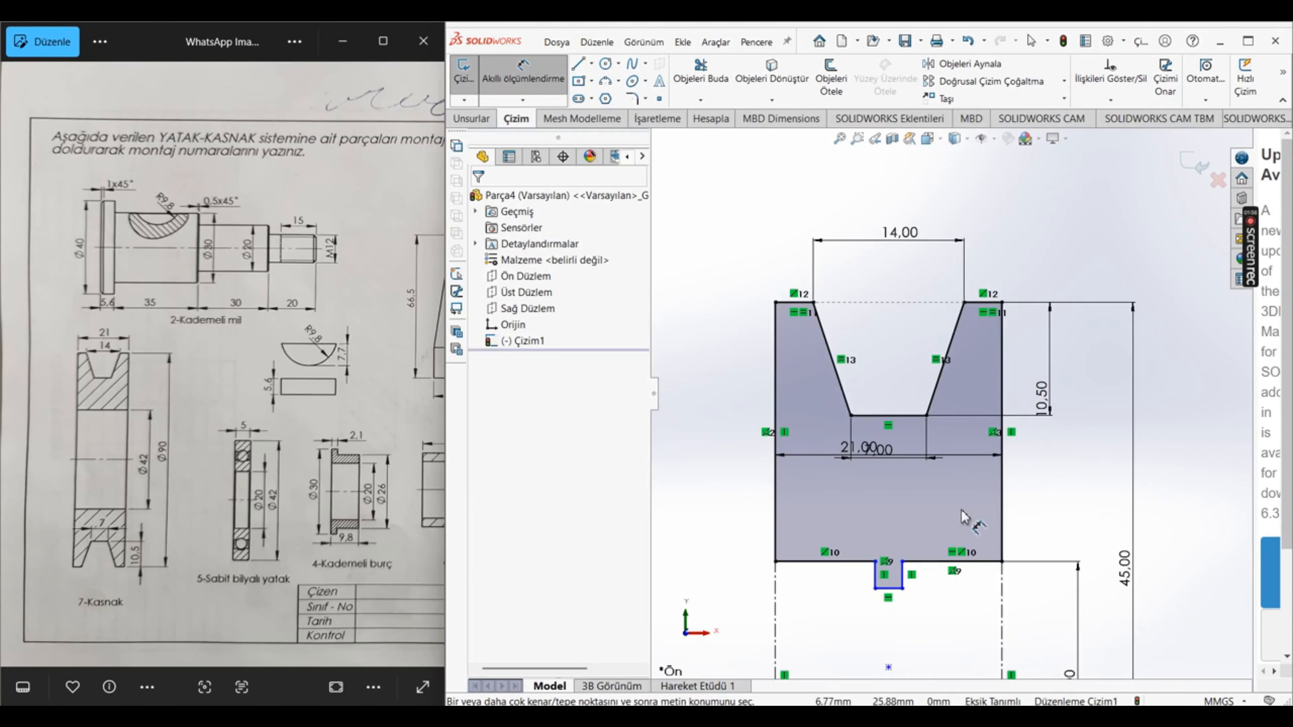
scroll(851, 288, "down", 3)
scroll(866, 322, "up", 8)
scroll(1024, 544, "down", 2)
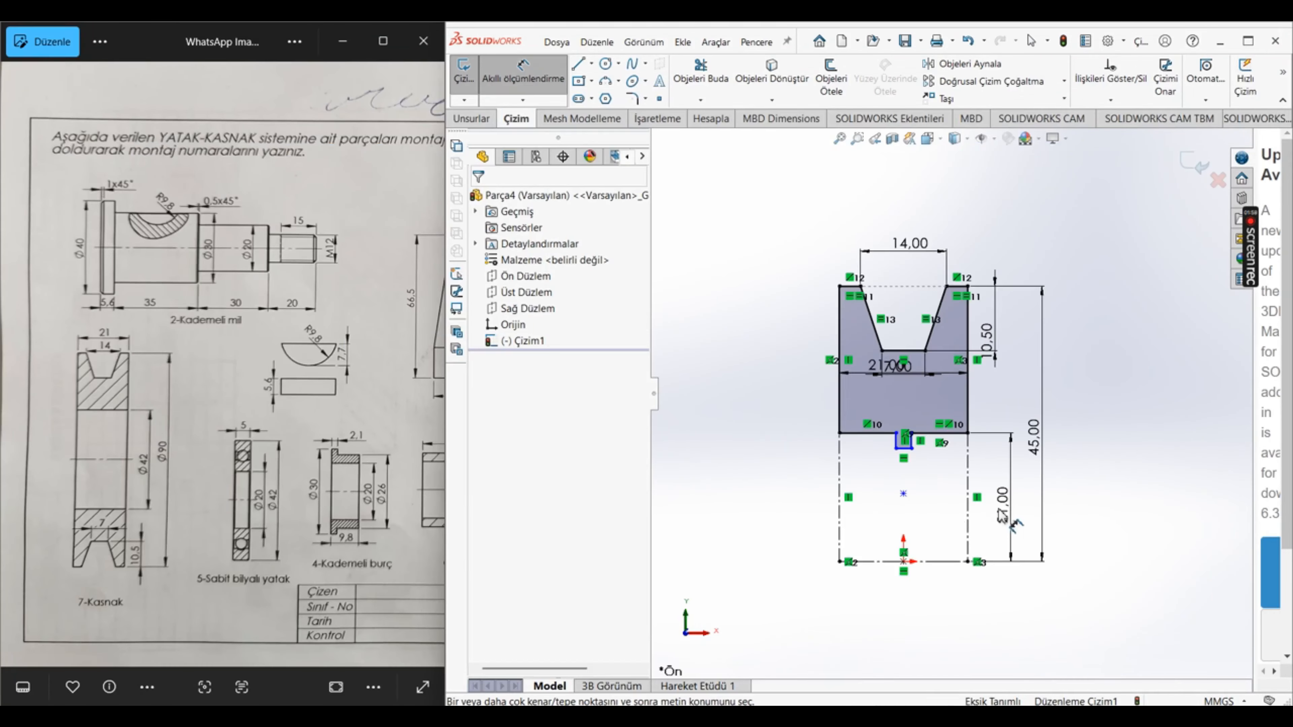
scroll(951, 521, "down", 2)
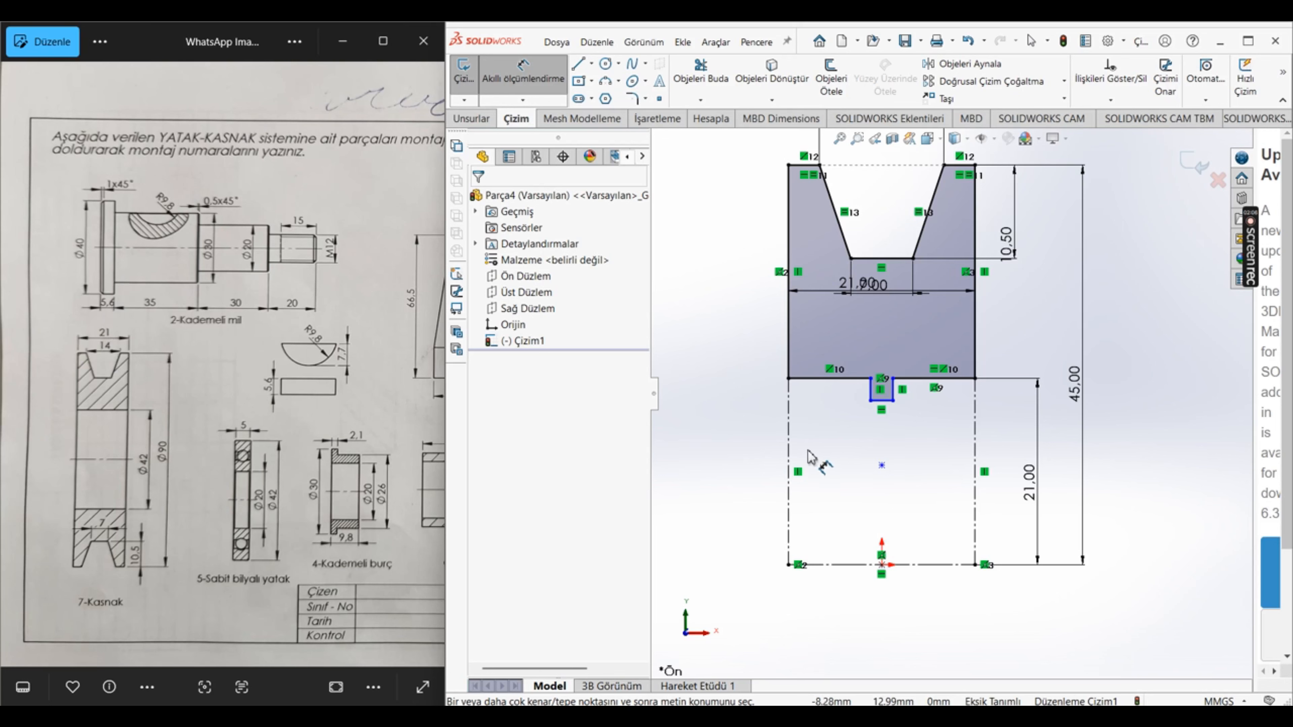
Step: Move the pulley's overall width dimension above the profile and set the width to 25 mm
scroll(244, 443, "down", 3)
scroll(264, 410, "down", 2)
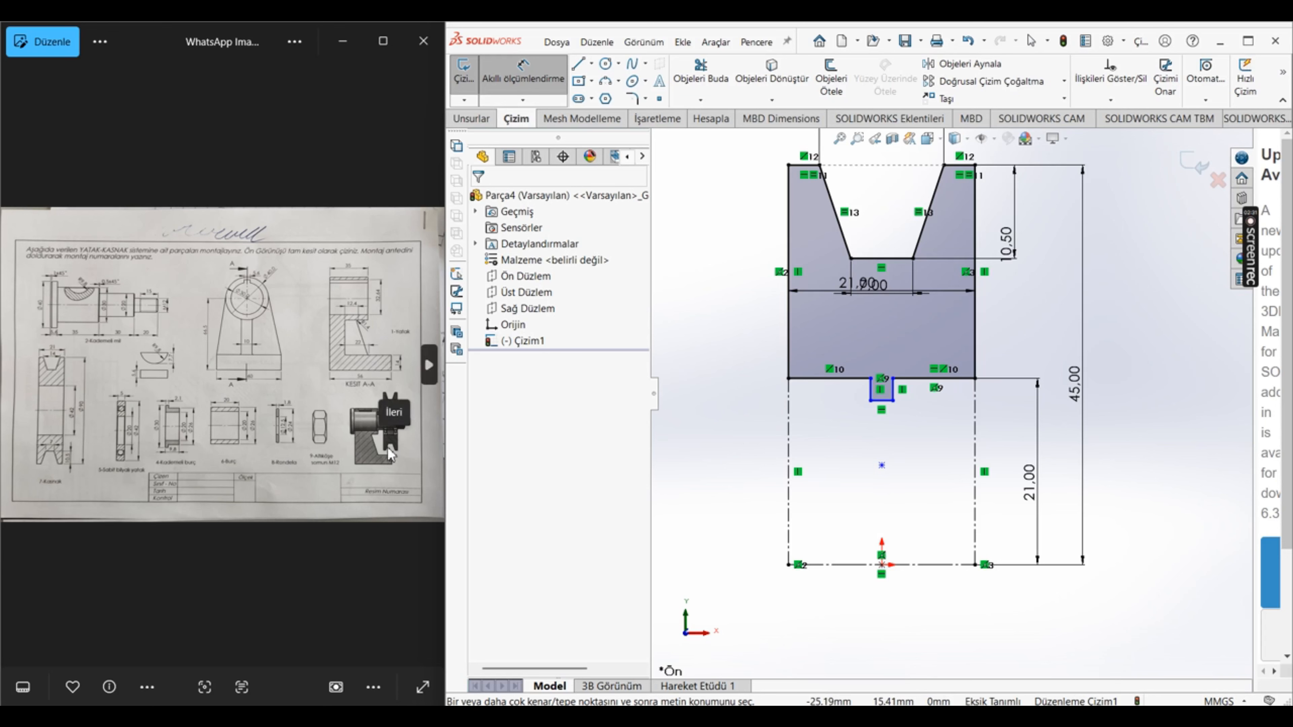
scroll(305, 470, "up", 1)
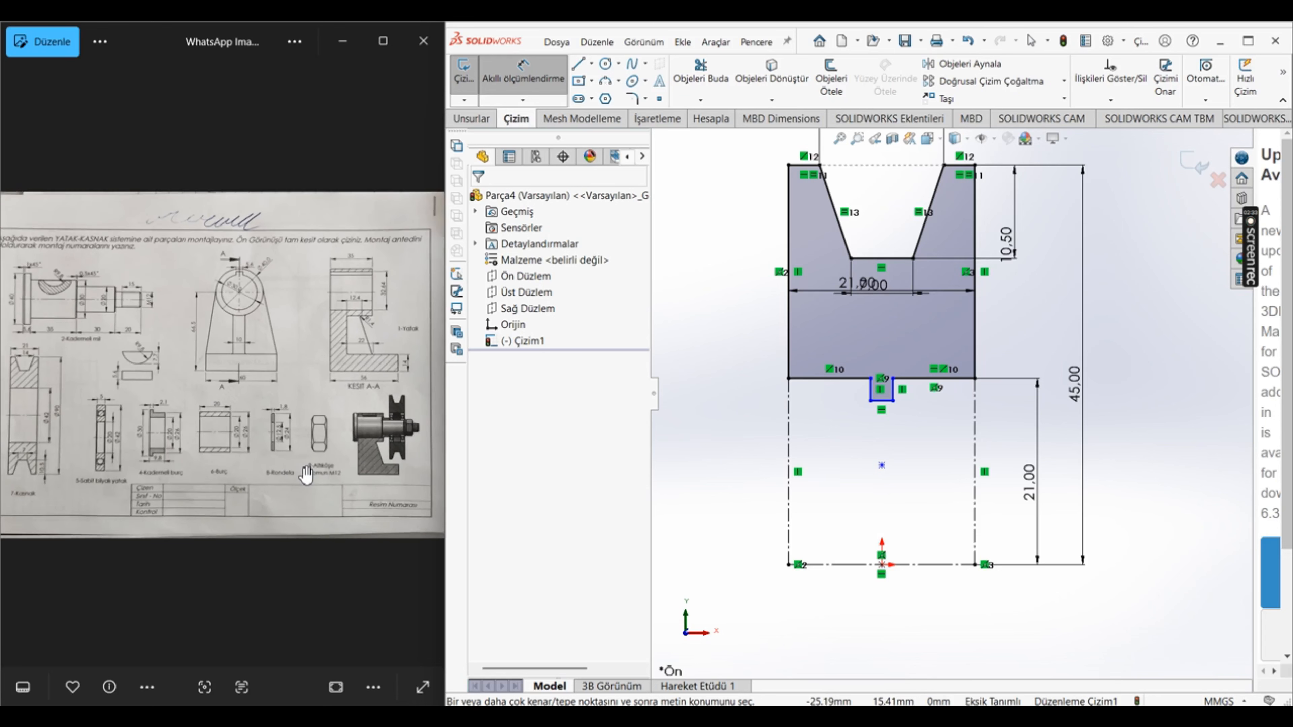
scroll(911, 392, "up", 3)
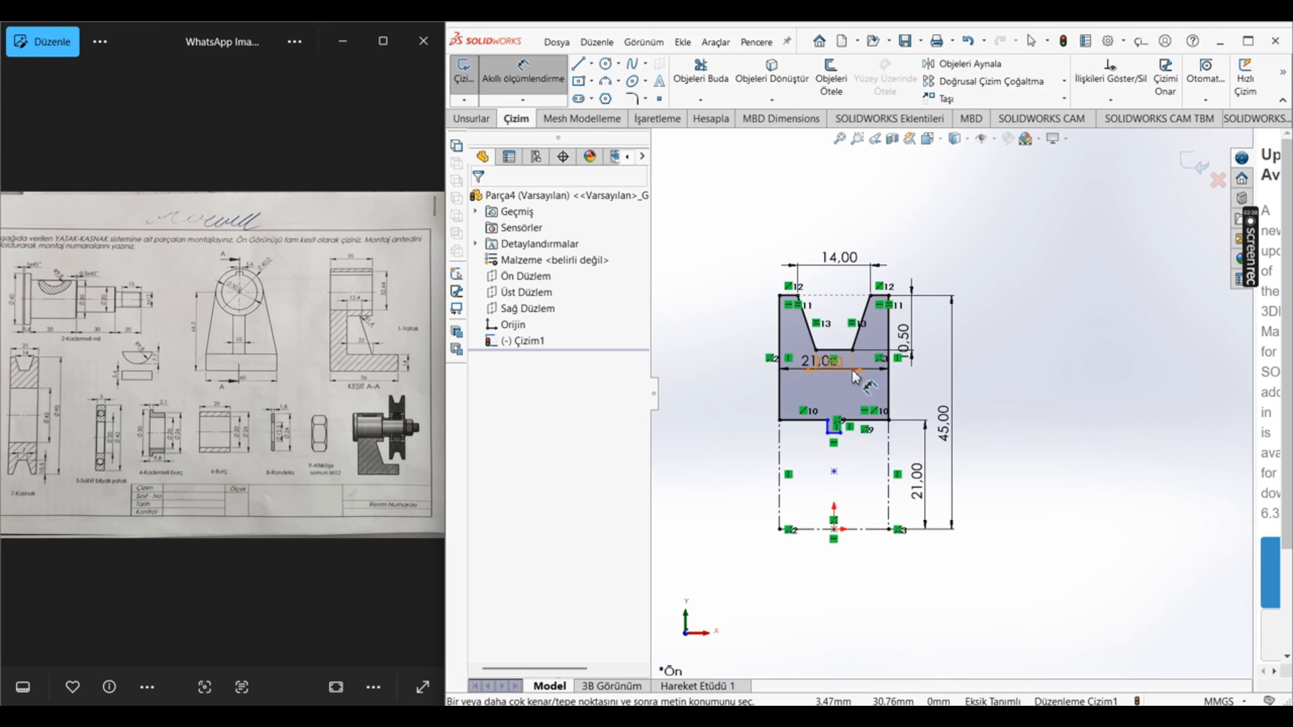
left_click_drag(801, 371, 837, 235)
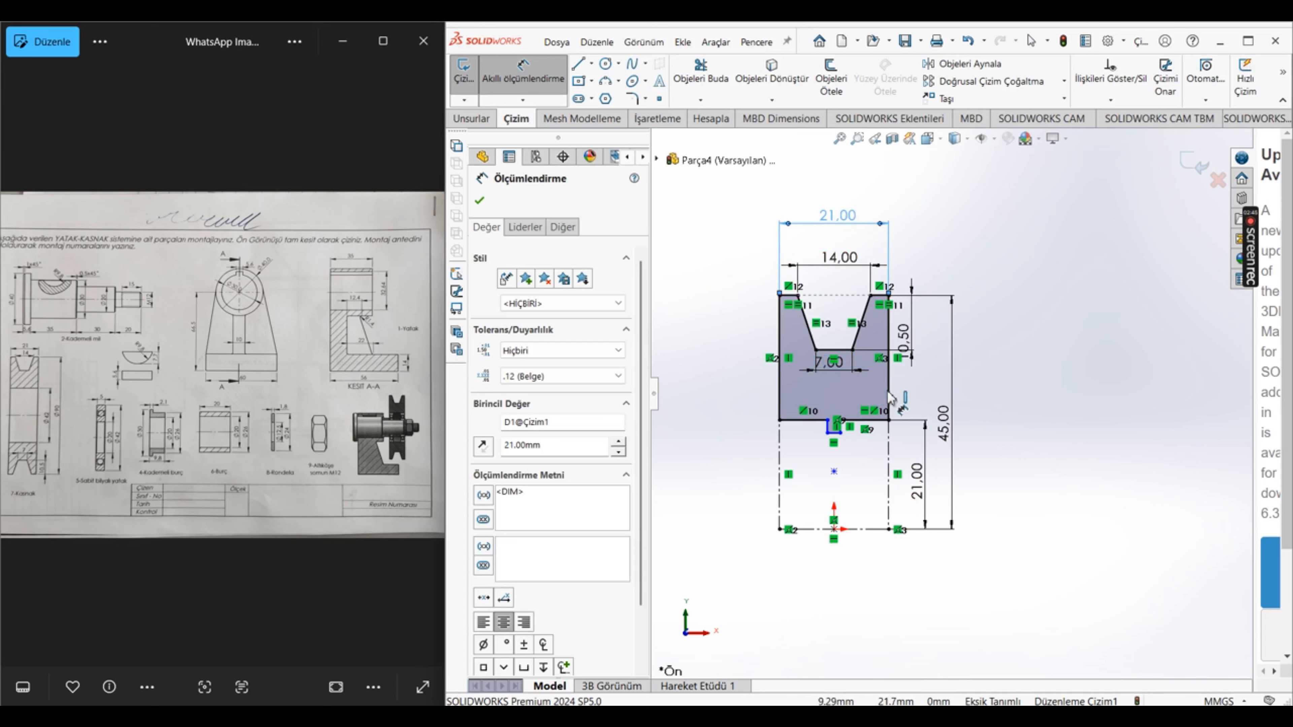
double_click(837, 216)
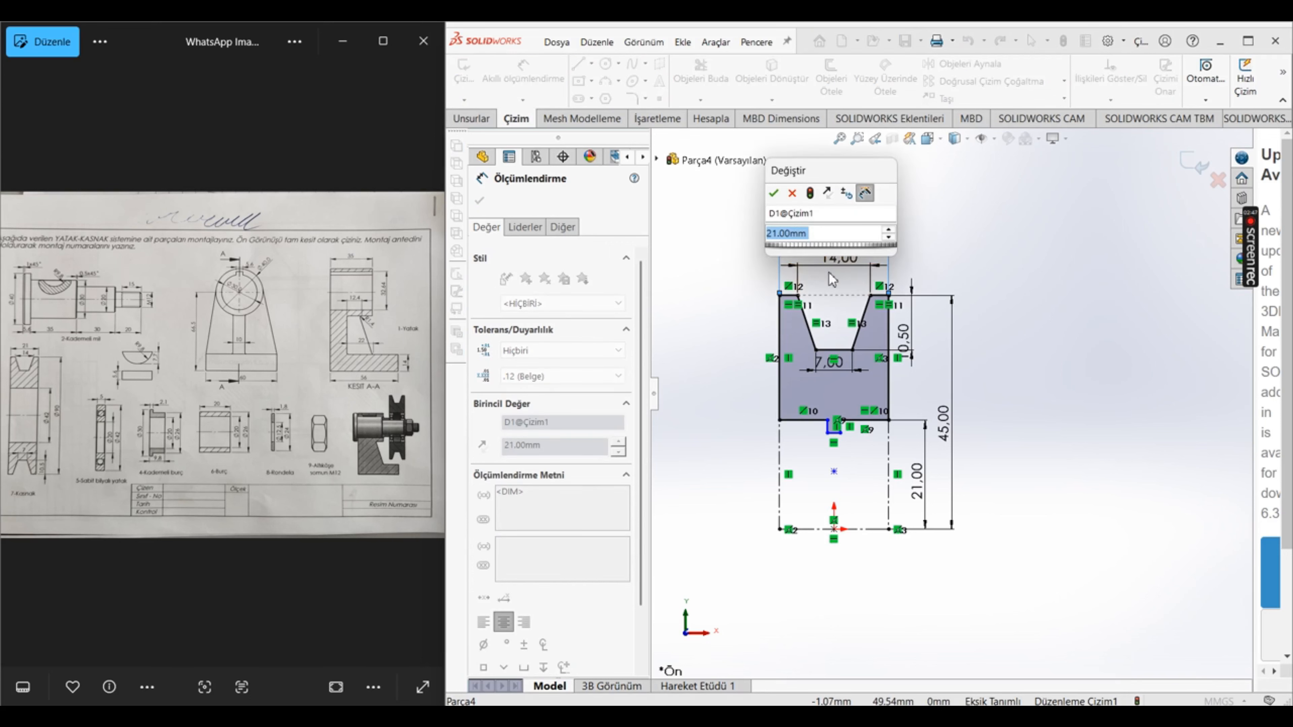
type("25")
key("Return")
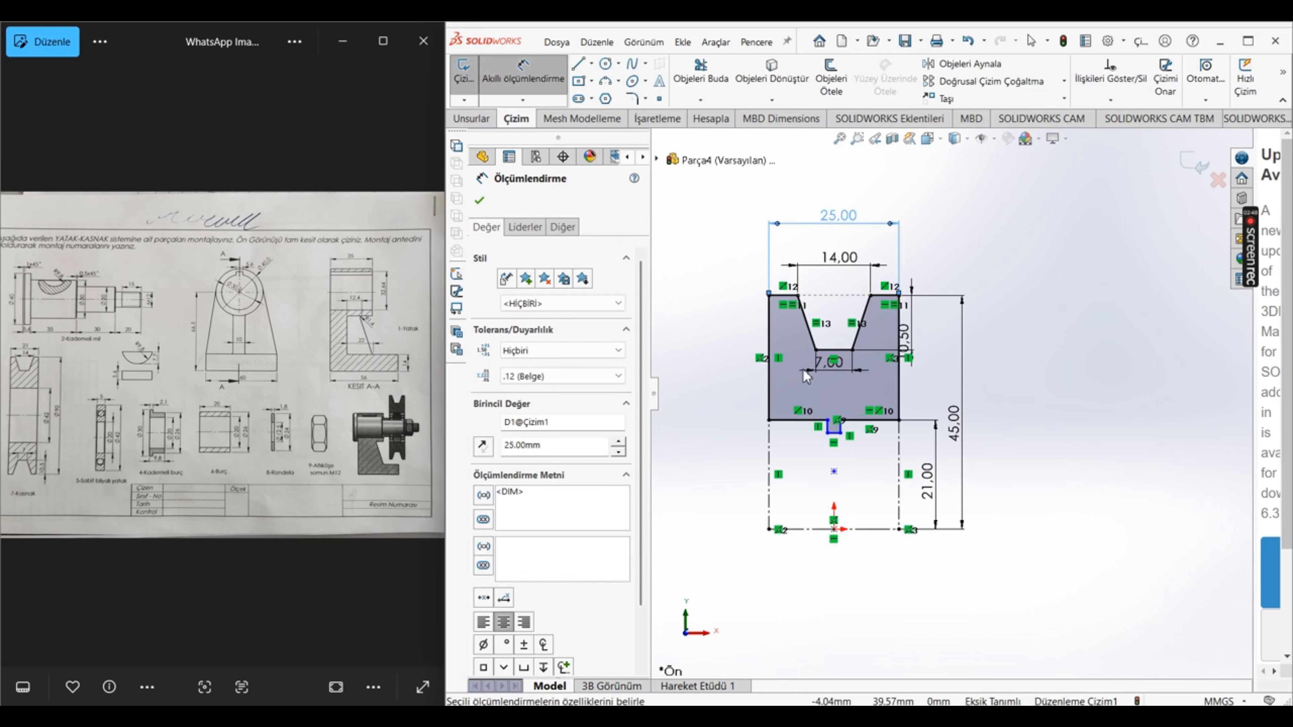
scroll(805, 462, "down", 5)
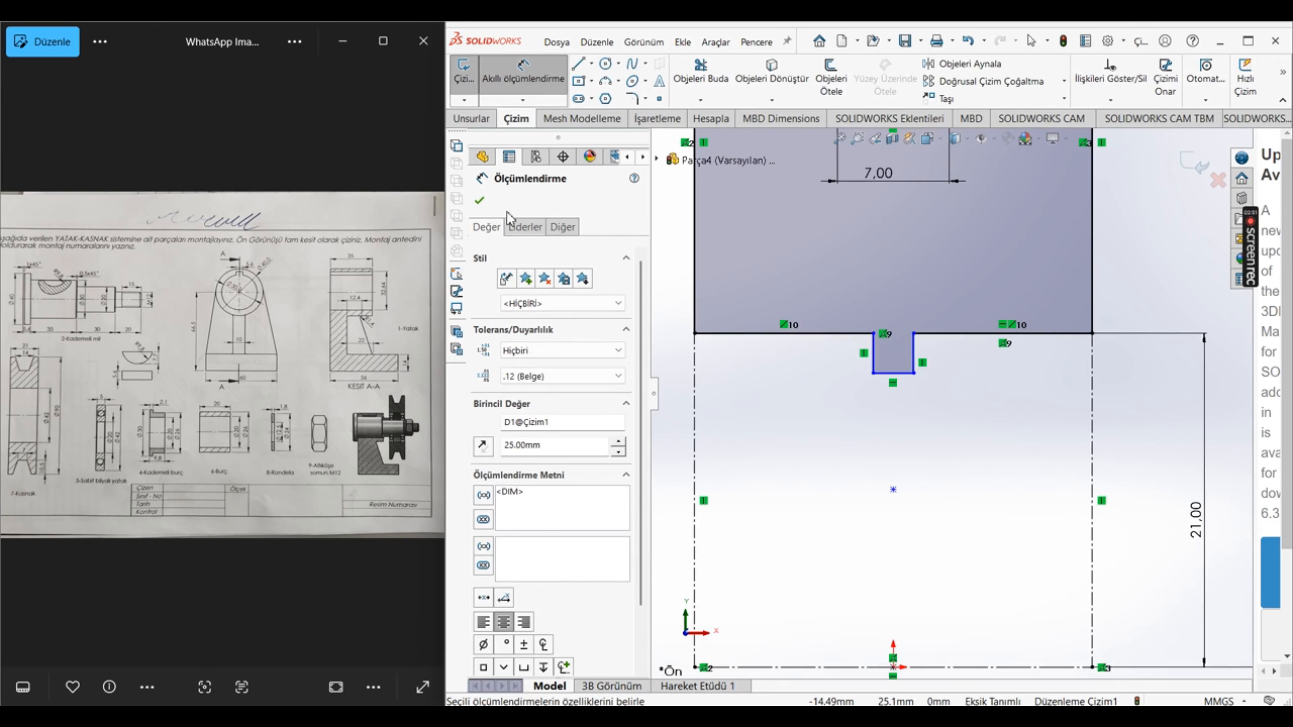
left_click(478, 200)
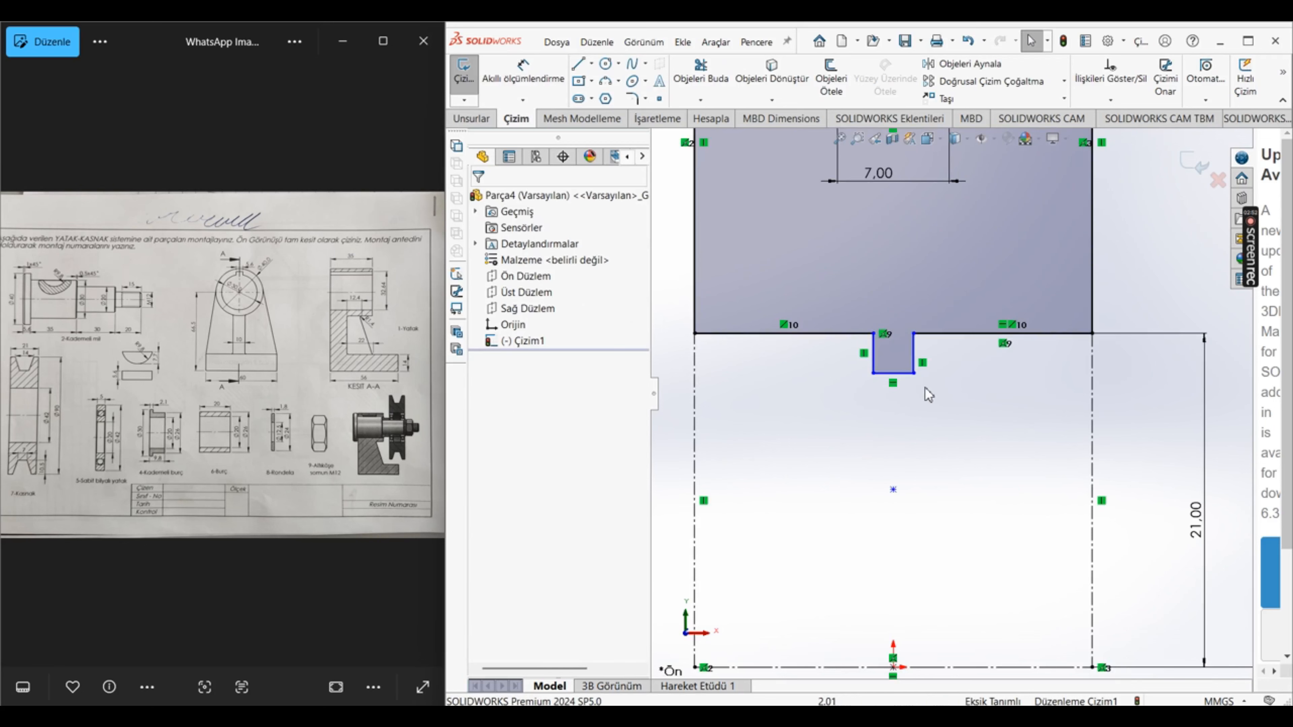
Step: Dimension the width of the small rectangular rib under the pulley profile as 1 mm
scroll(929, 395, "down", 2)
left_click(523, 71)
scroll(906, 408, "up", 3)
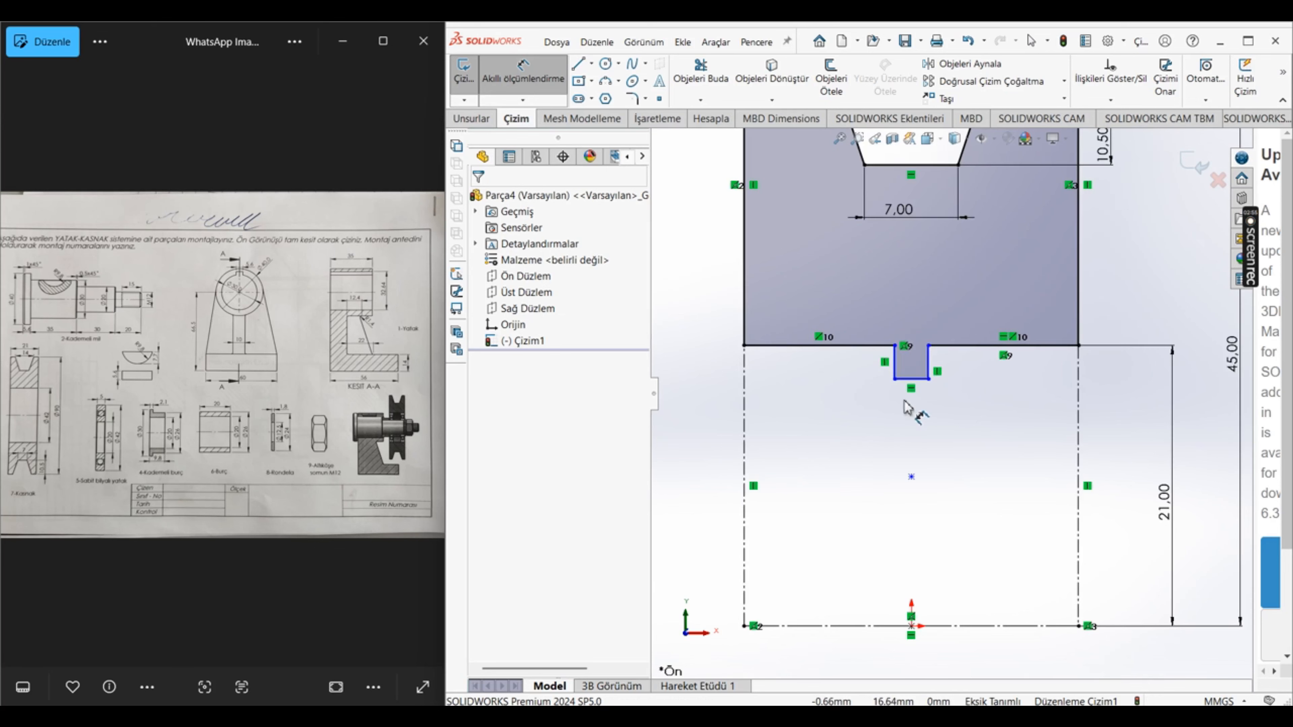
left_click(911, 379)
left_click(908, 451)
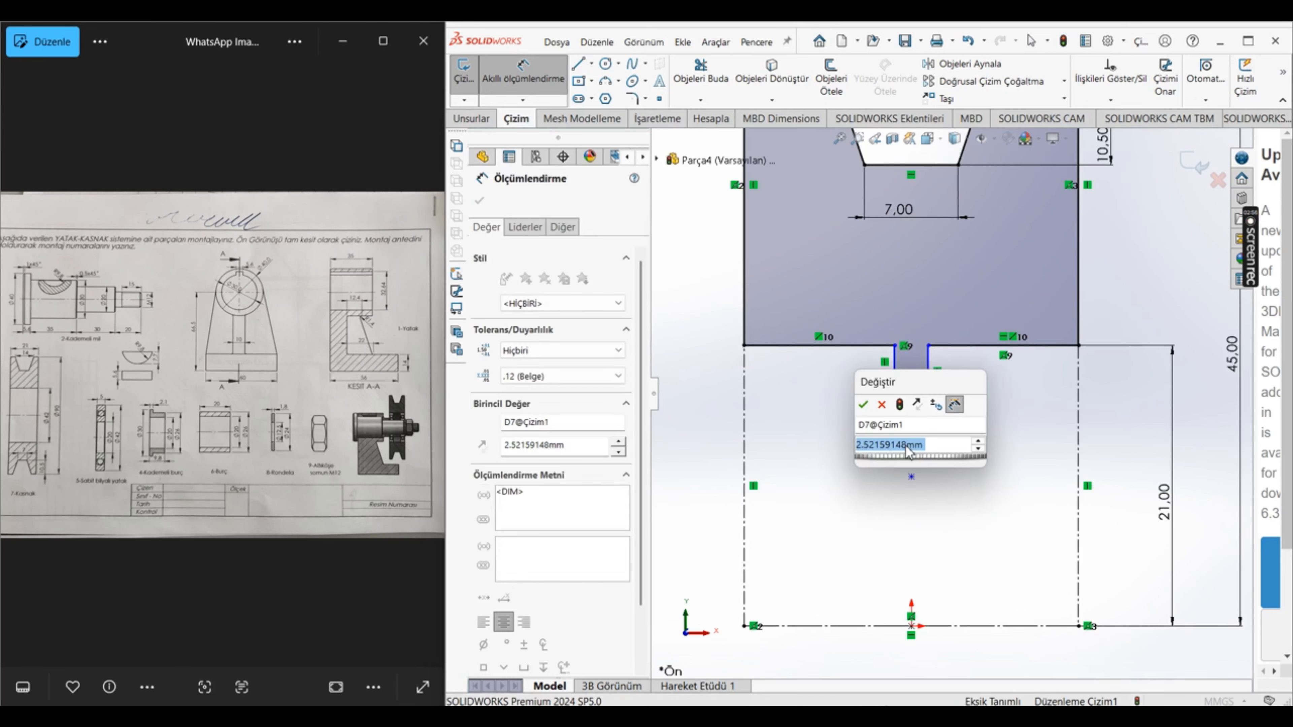
type("1")
key("Return")
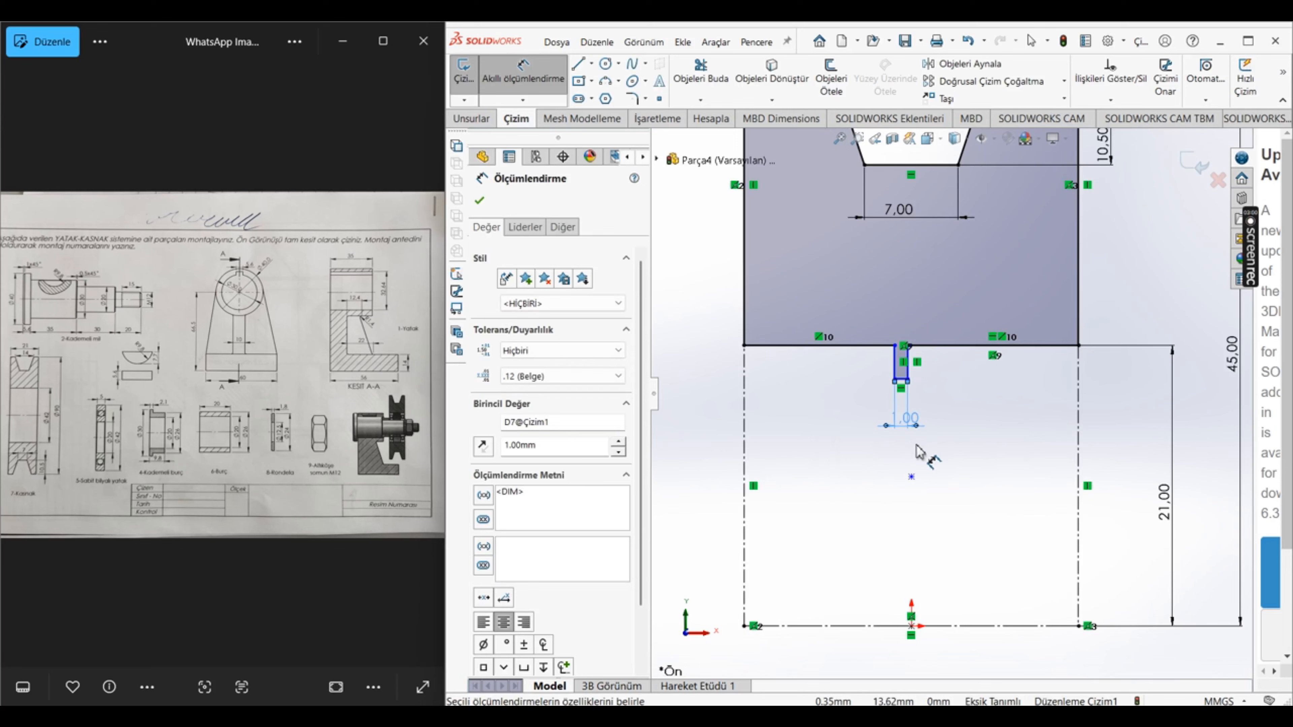
key("Escape")
Step: Draw a centerline from the midpoint of the rib's lower edge to the origin and make it vertical
scroll(1027, 524, "up", 3)
scroll(1036, 524, "down", 3)
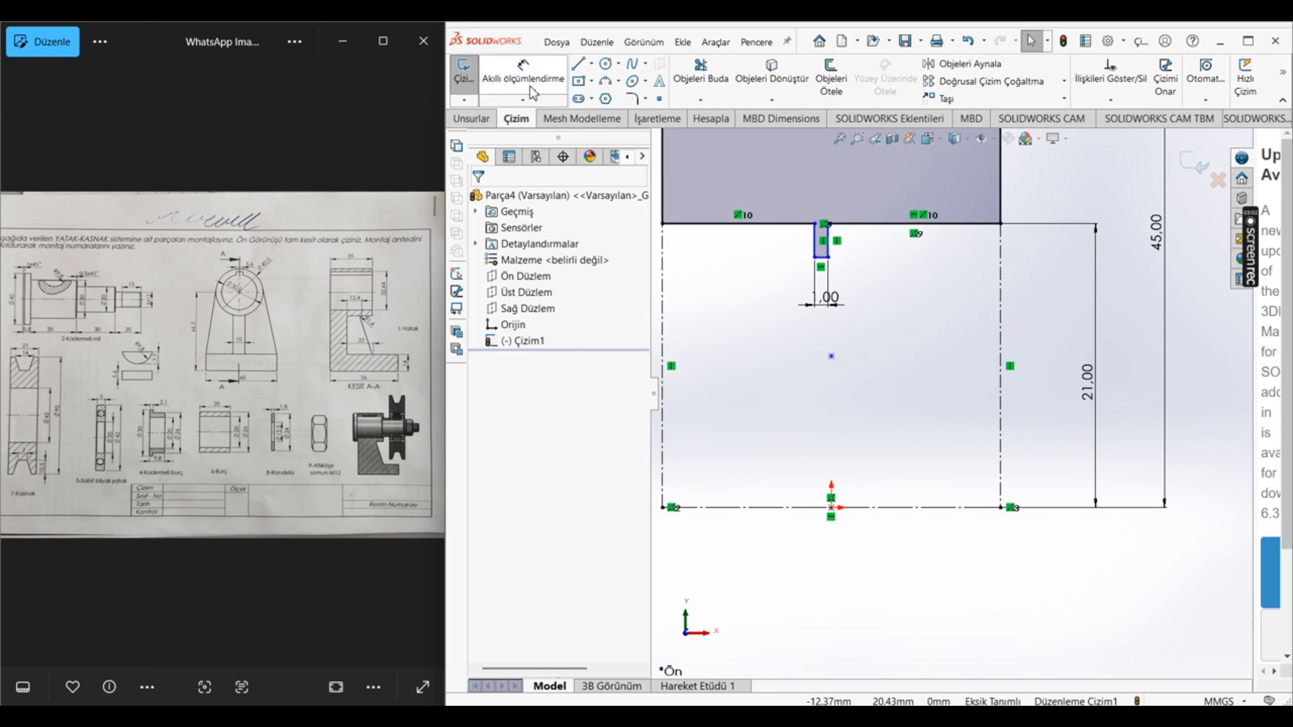
left_click(592, 63)
left_click(627, 98)
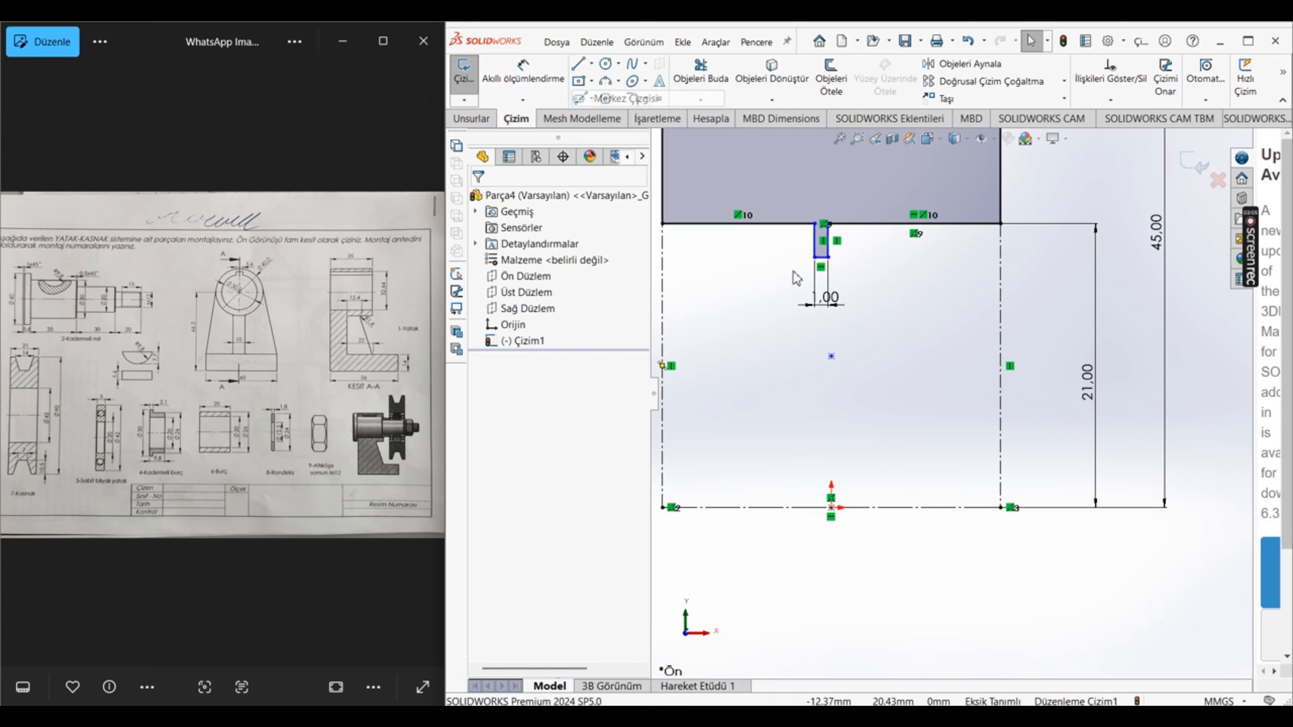
left_click(821, 258)
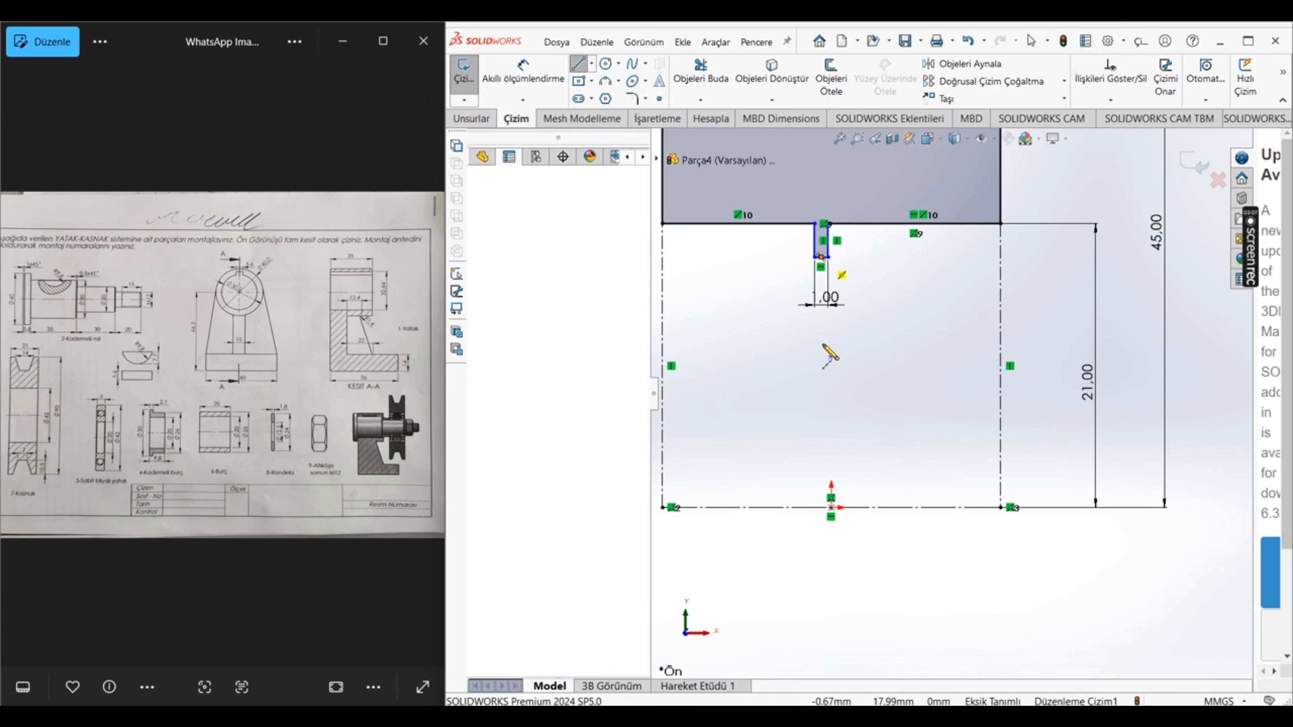
left_click(832, 508)
key("Escape")
left_click(829, 448)
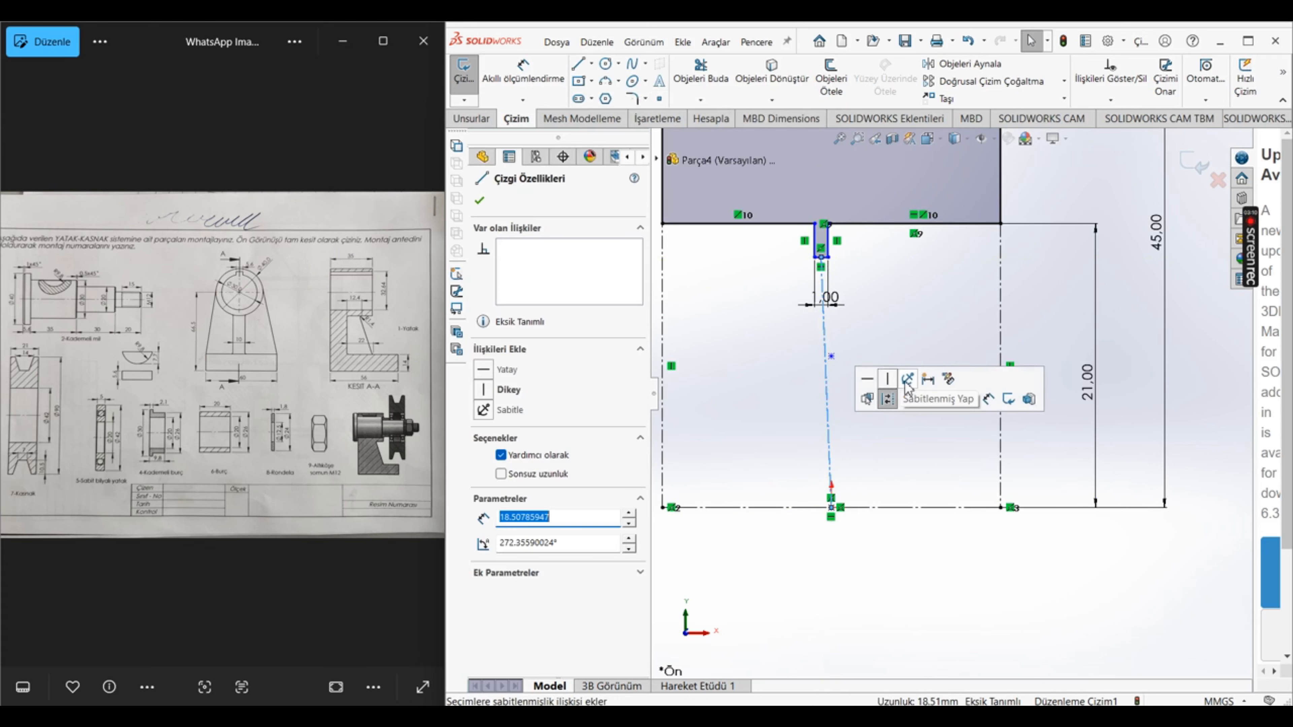
left_click(888, 378)
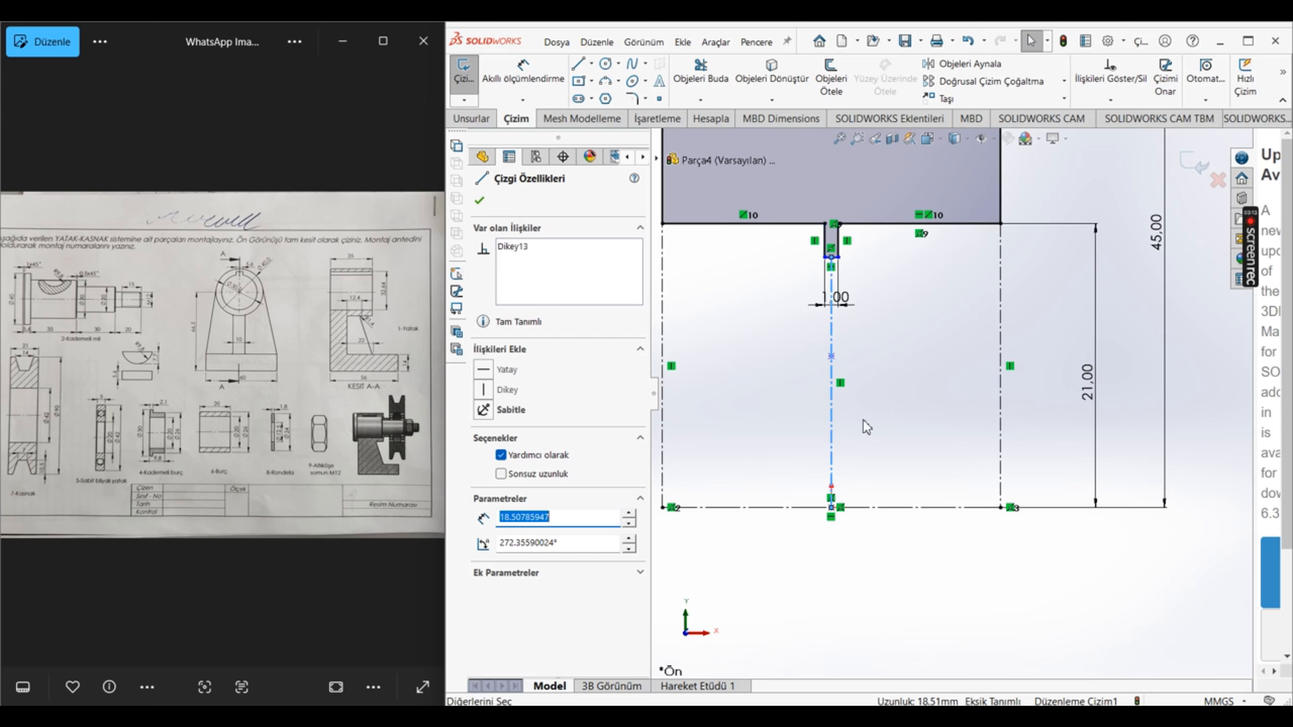
key("Escape")
Step: Dimension the rib's height from its lower edge to the profile's bore line as 1 mm
left_click(524, 76)
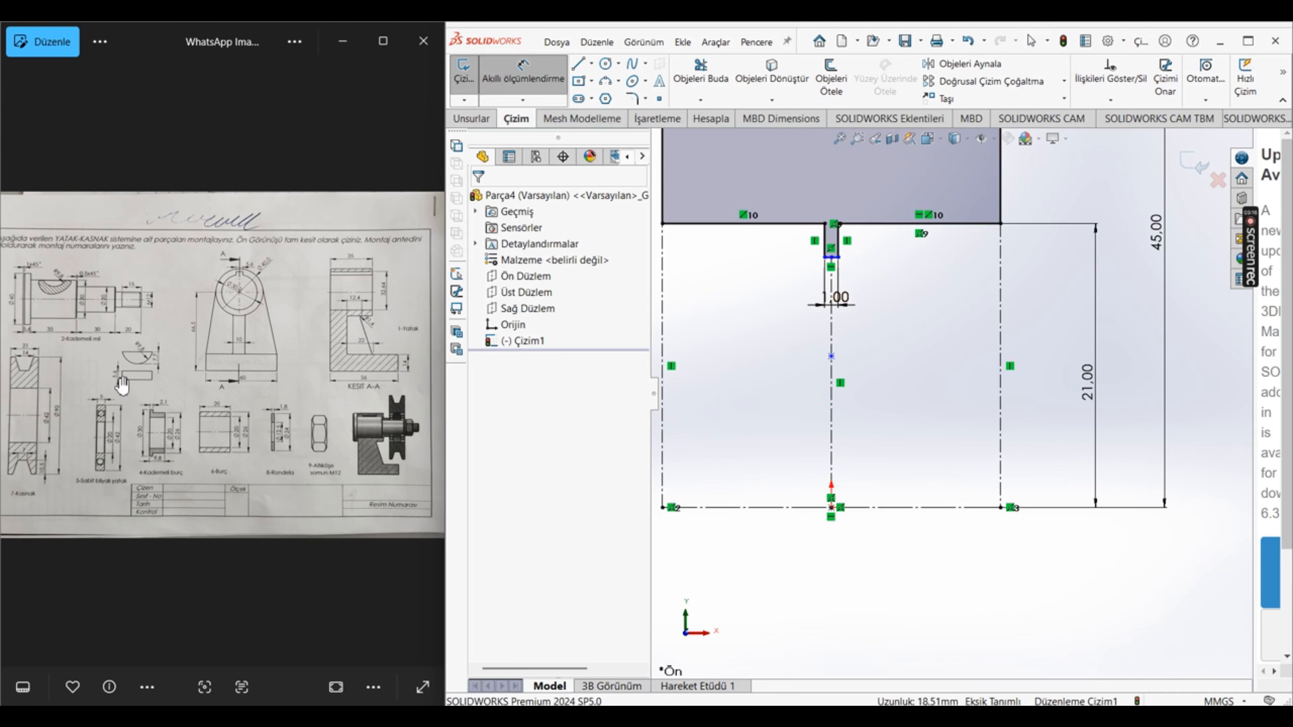
scroll(92, 427, "up", 5)
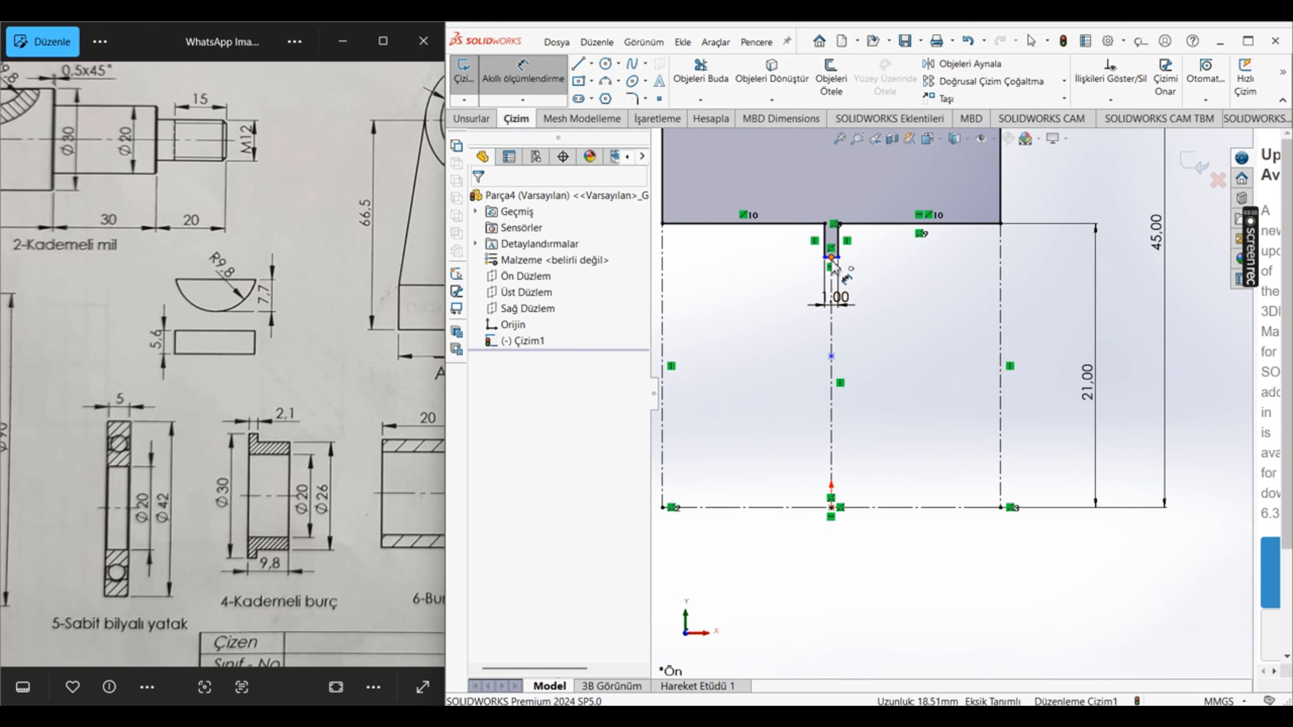
scroll(835, 259, "down", 7)
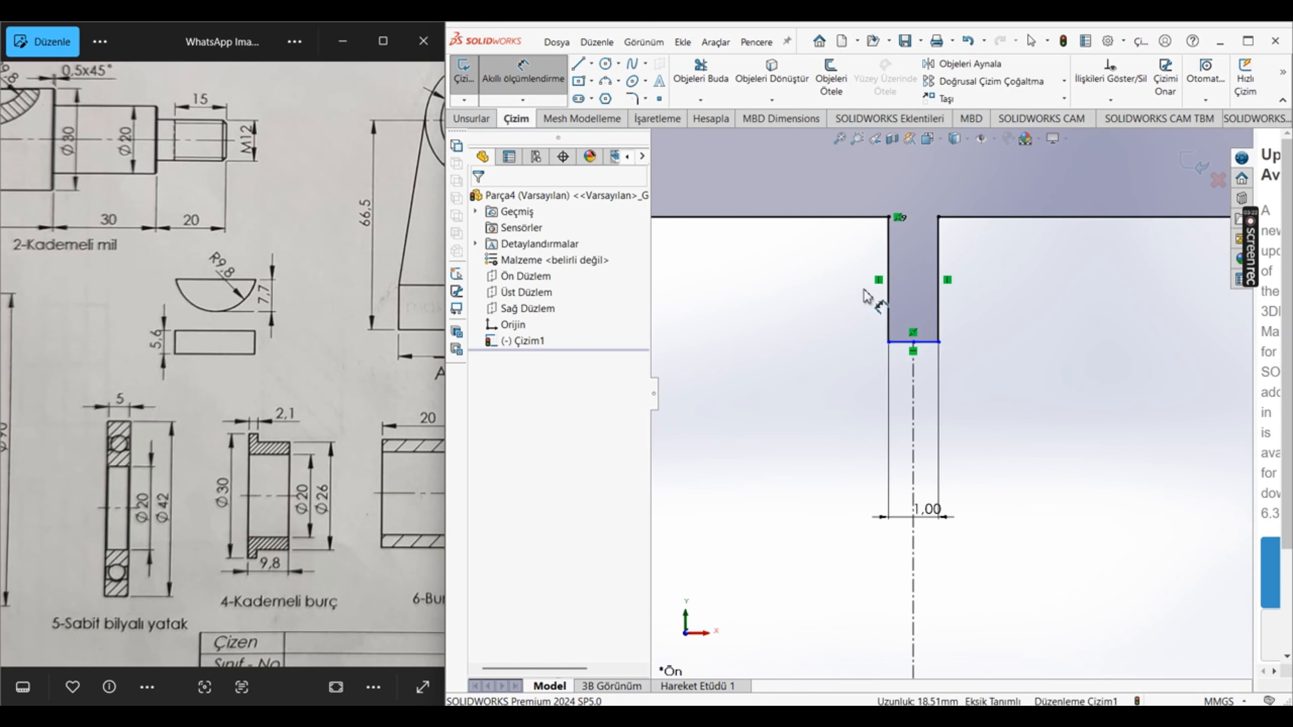
left_click(923, 344)
scroll(956, 349, "up", 8)
left_click(1058, 354)
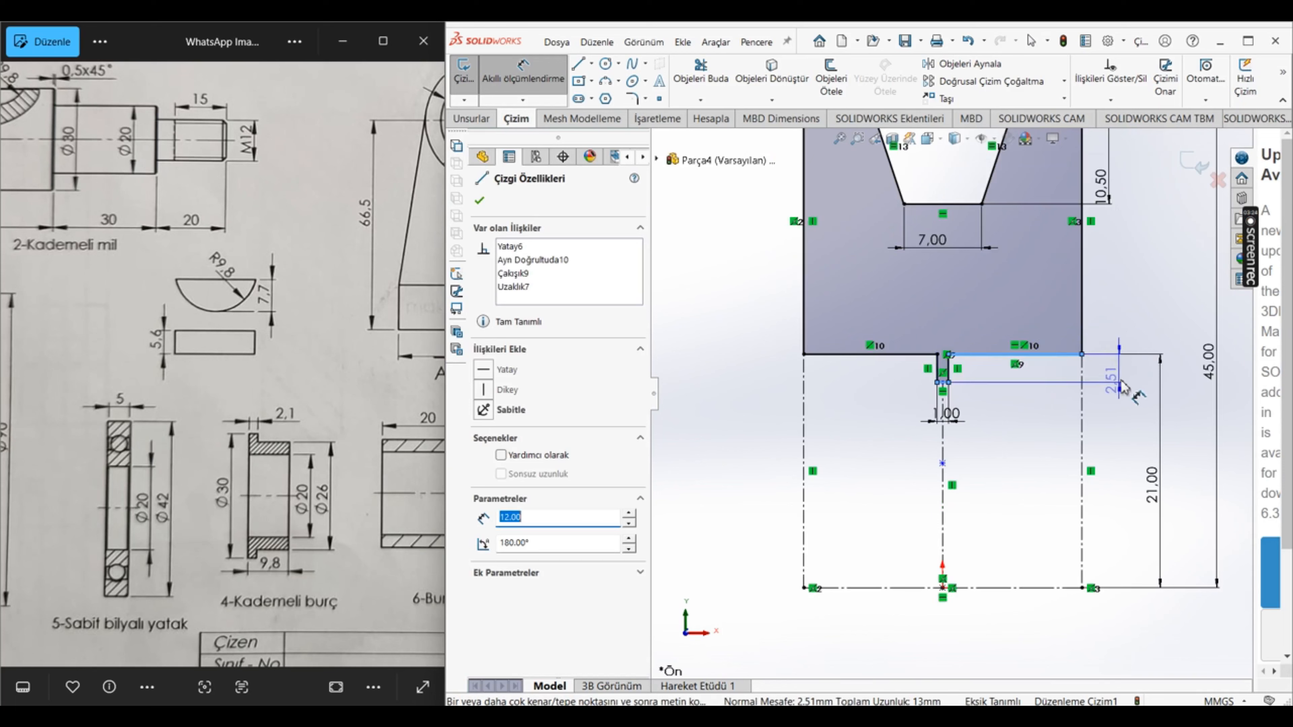
left_click(1119, 369)
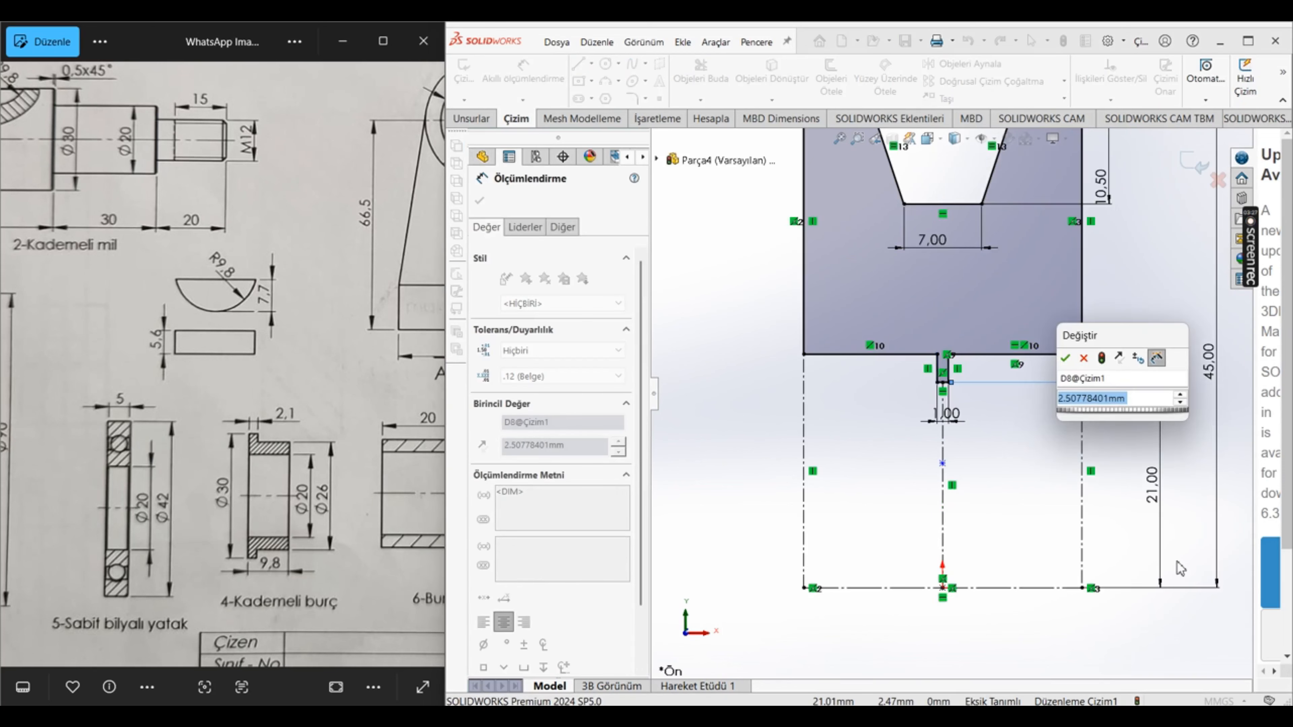
type("1")
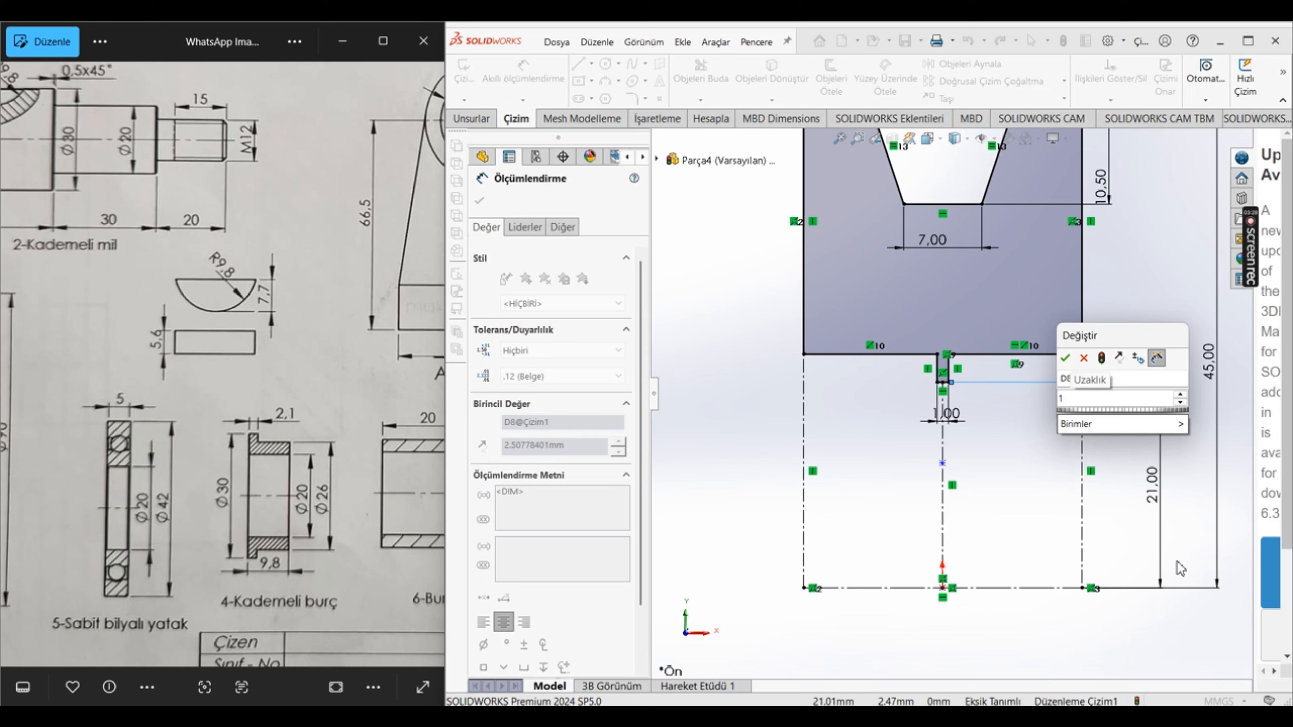
key("Return")
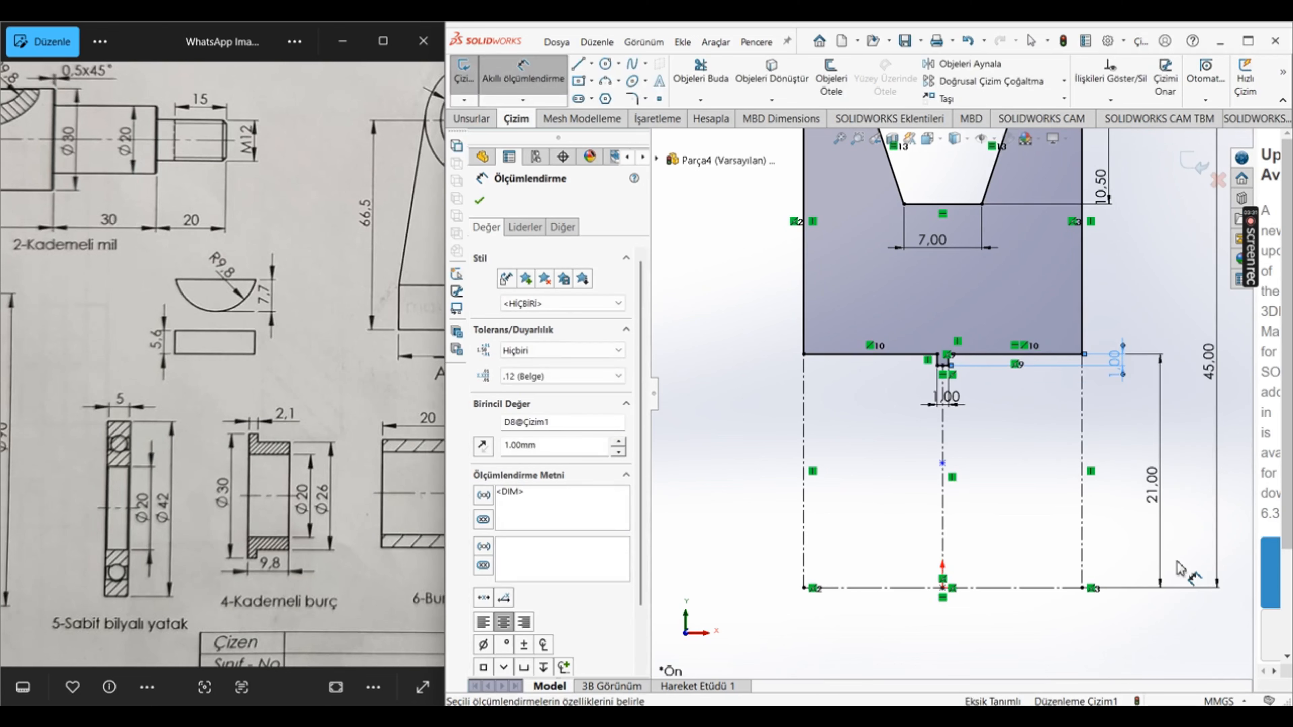
key("Escape")
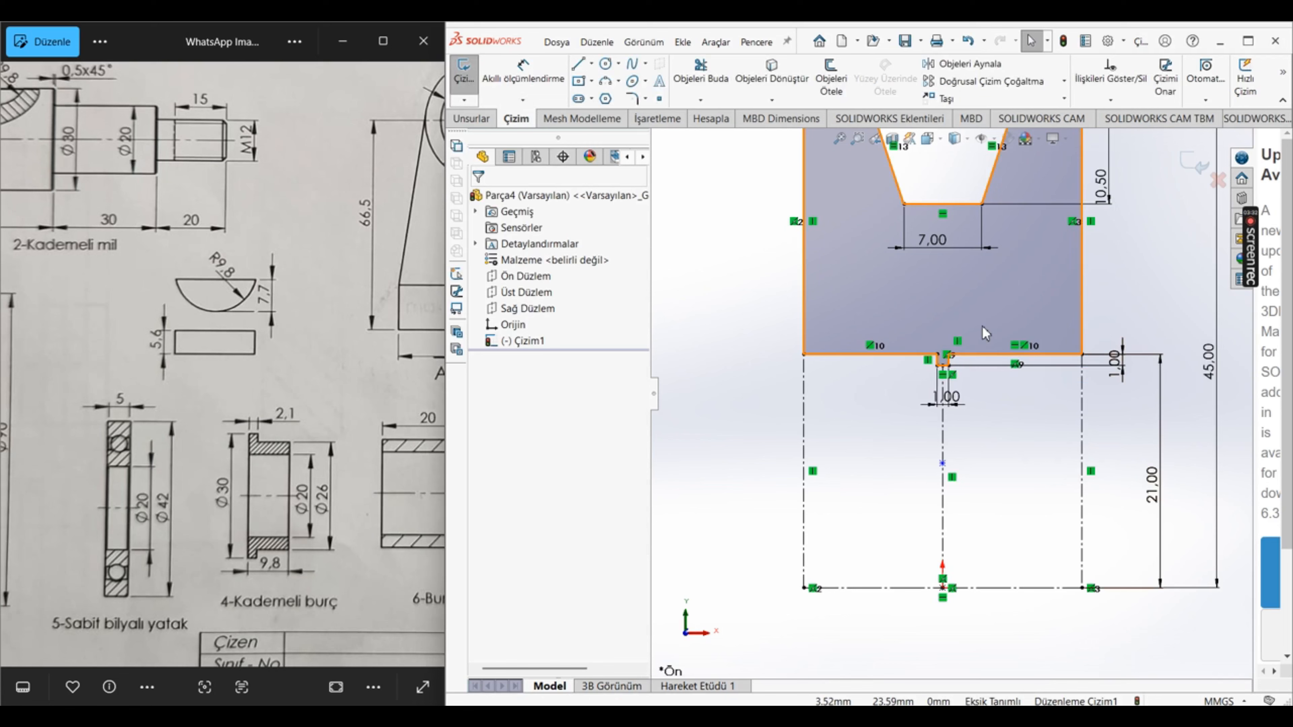
Step: Revolve the pulley profile 360 degrees about the horizontal centerline through the origin
scroll(950, 394, "up", 5)
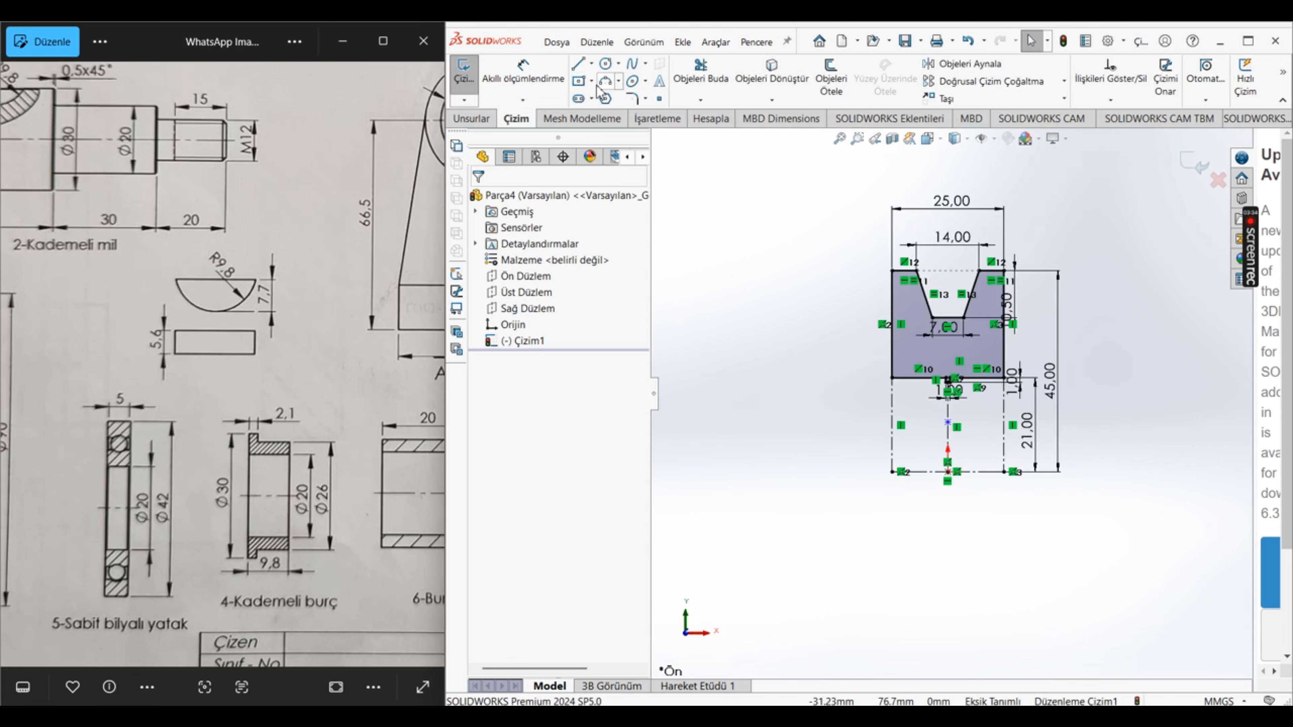
left_click(472, 118)
left_click(553, 79)
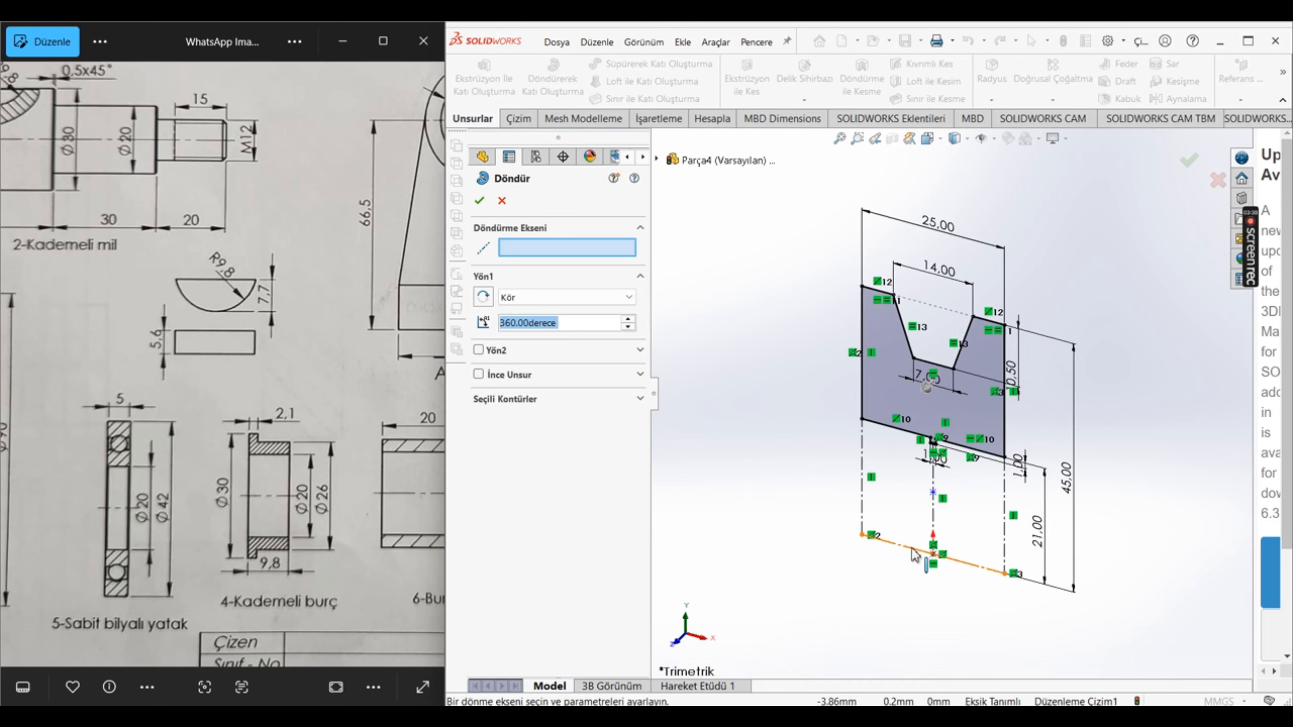
left_click(911, 548)
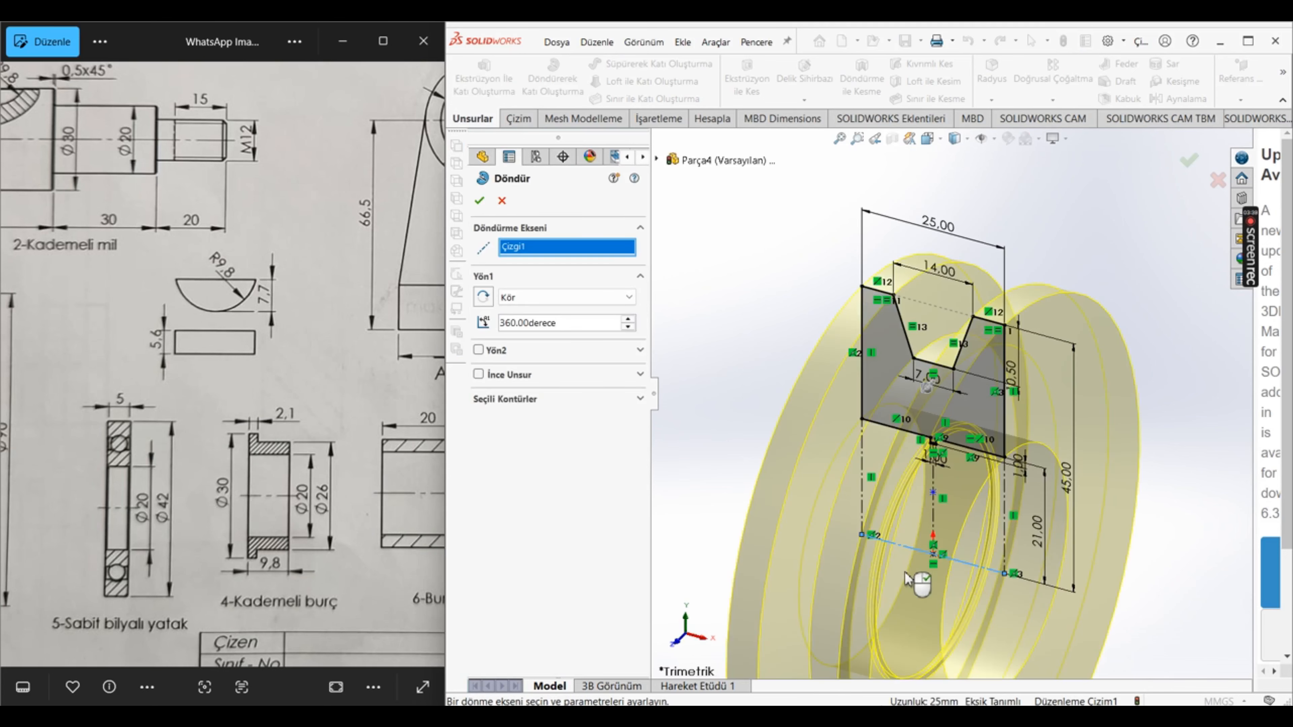
left_click(479, 200)
Step: Assign the brass material (Pirinç) to the pulley and save the part as kasnak in the "1. montaj projesi" folder
right_click(601, 275)
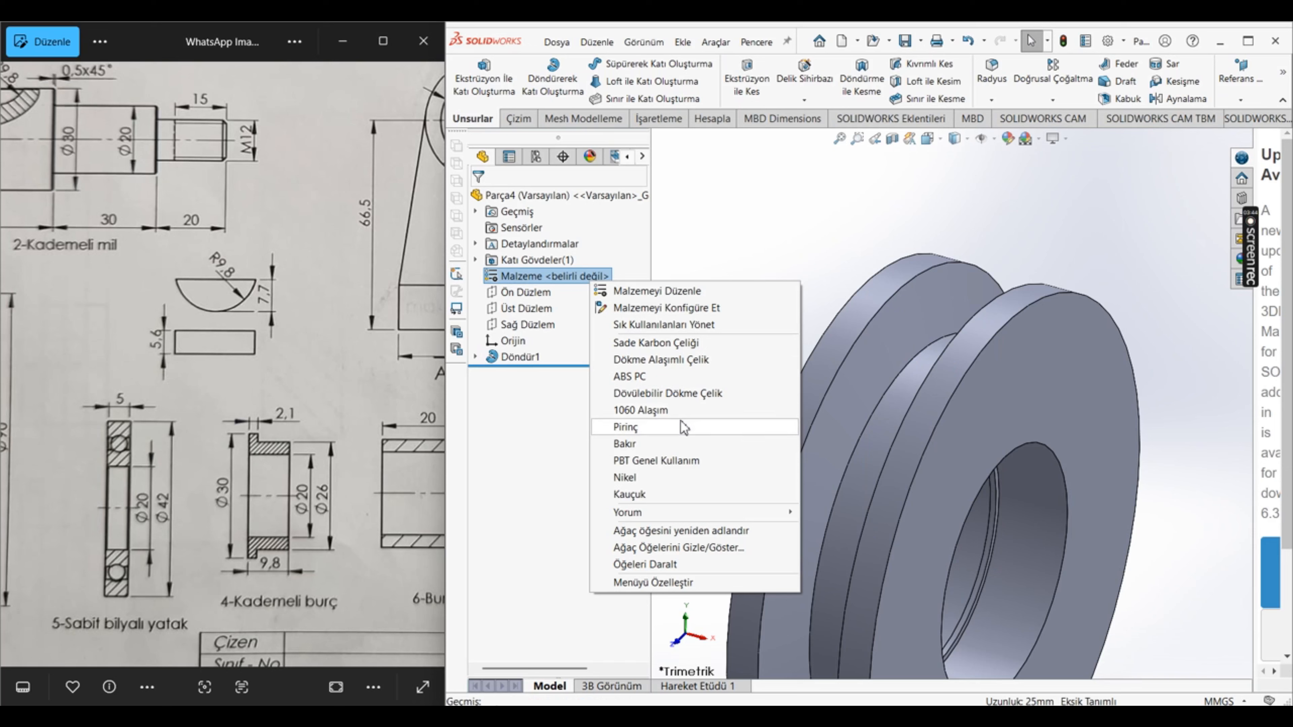
left_click(631, 427)
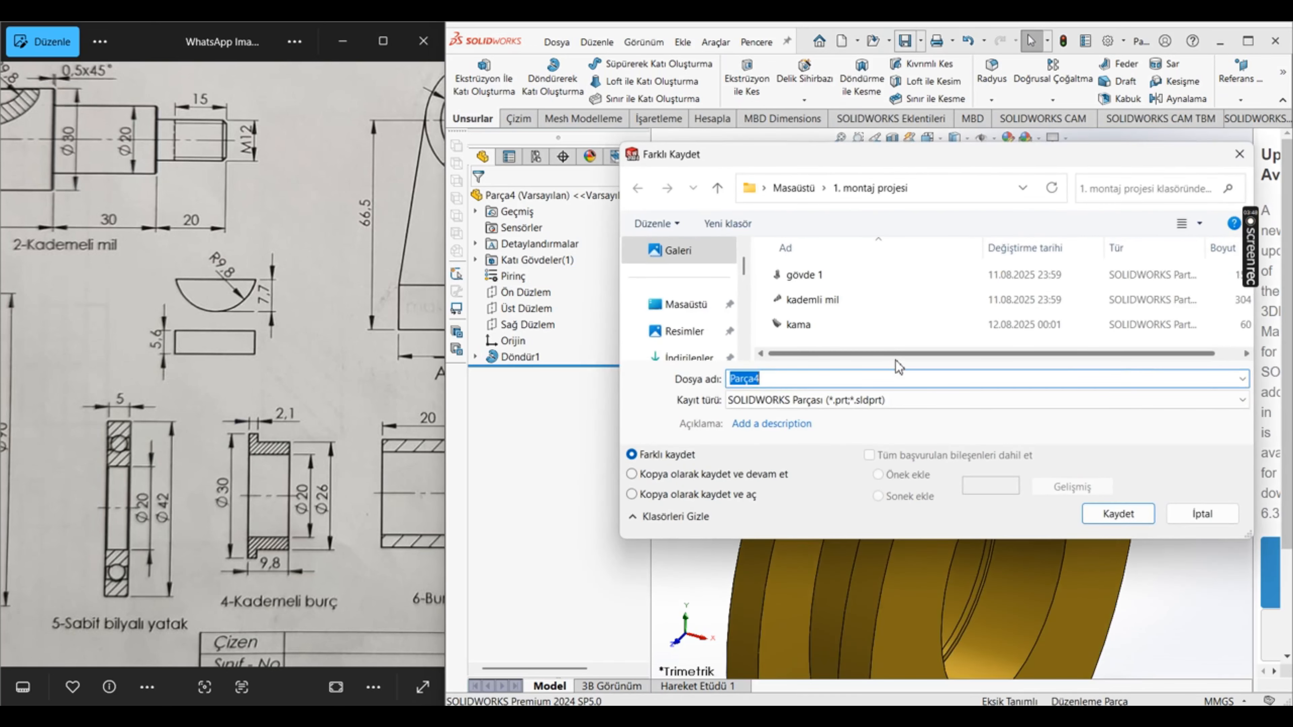
type("kasnak")
key("Return")
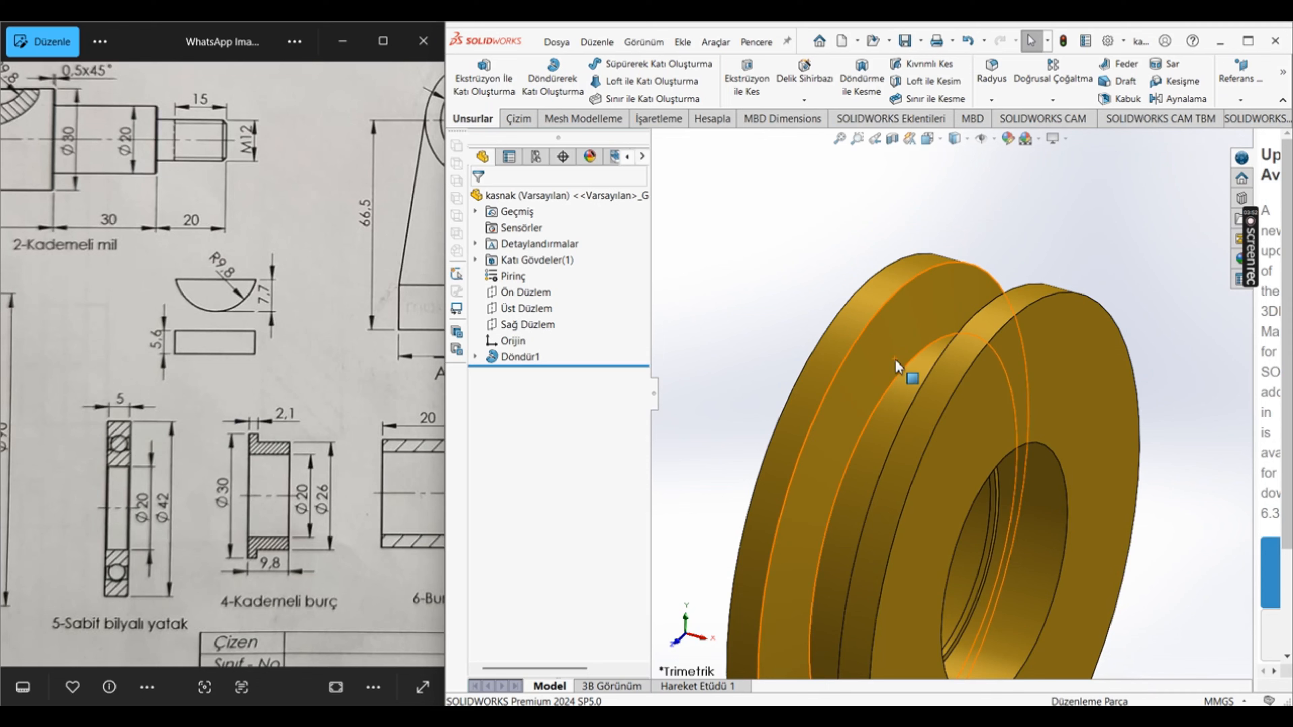
scroll(241, 422, "down", 5)
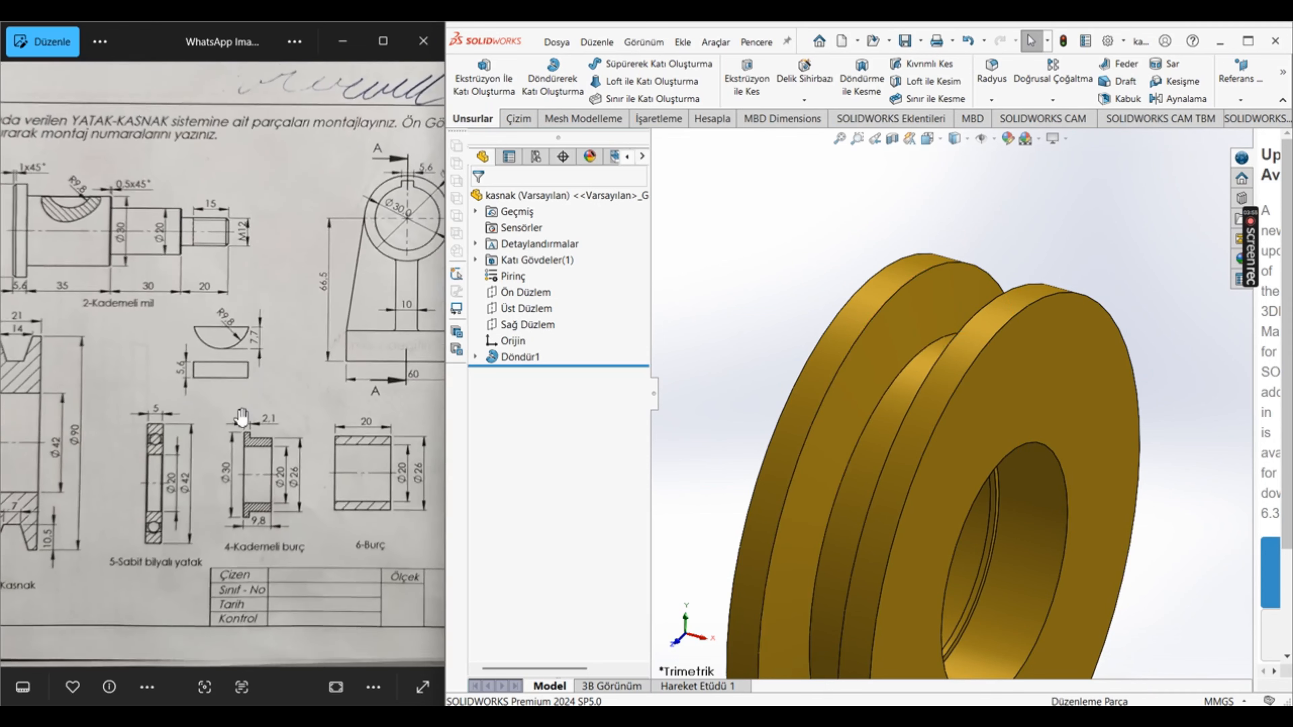
Step: Create a new part document for the stepped bushing (Kademeli burç) and start a sketch on the front plane (Ön Düzlem)
scroll(240, 423, "up", 5)
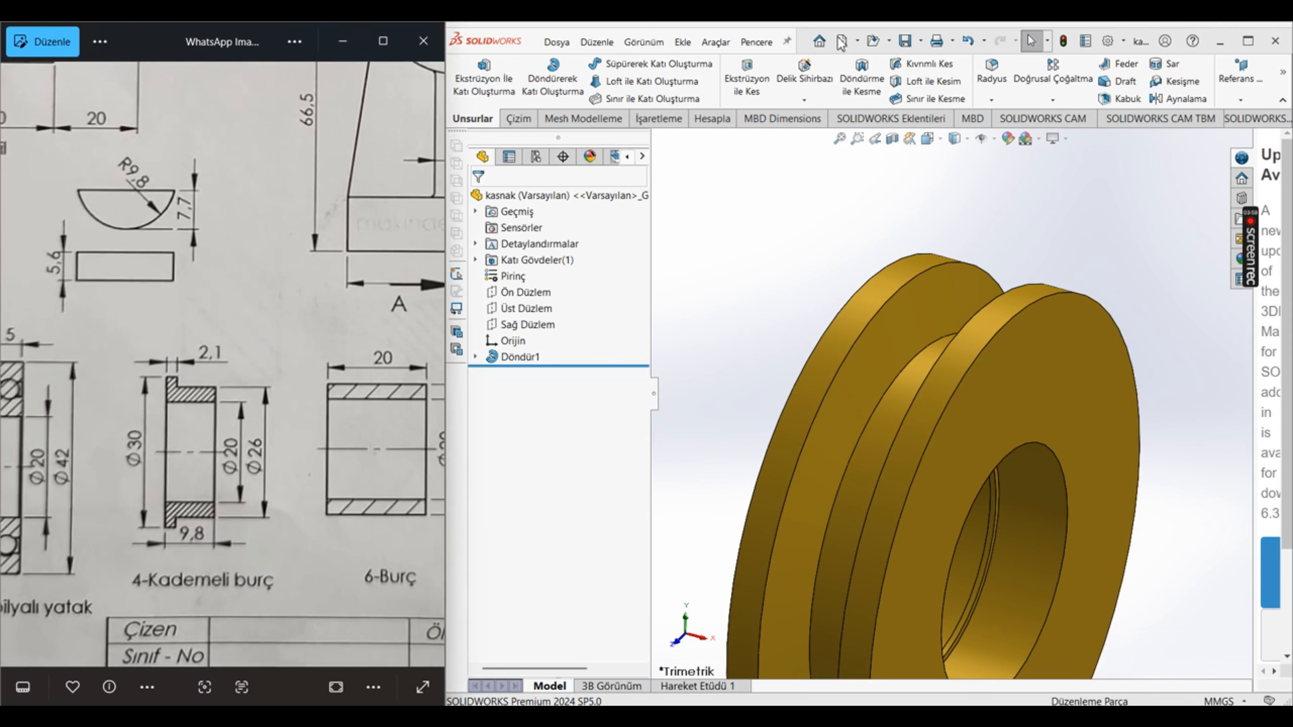
left_click(843, 44)
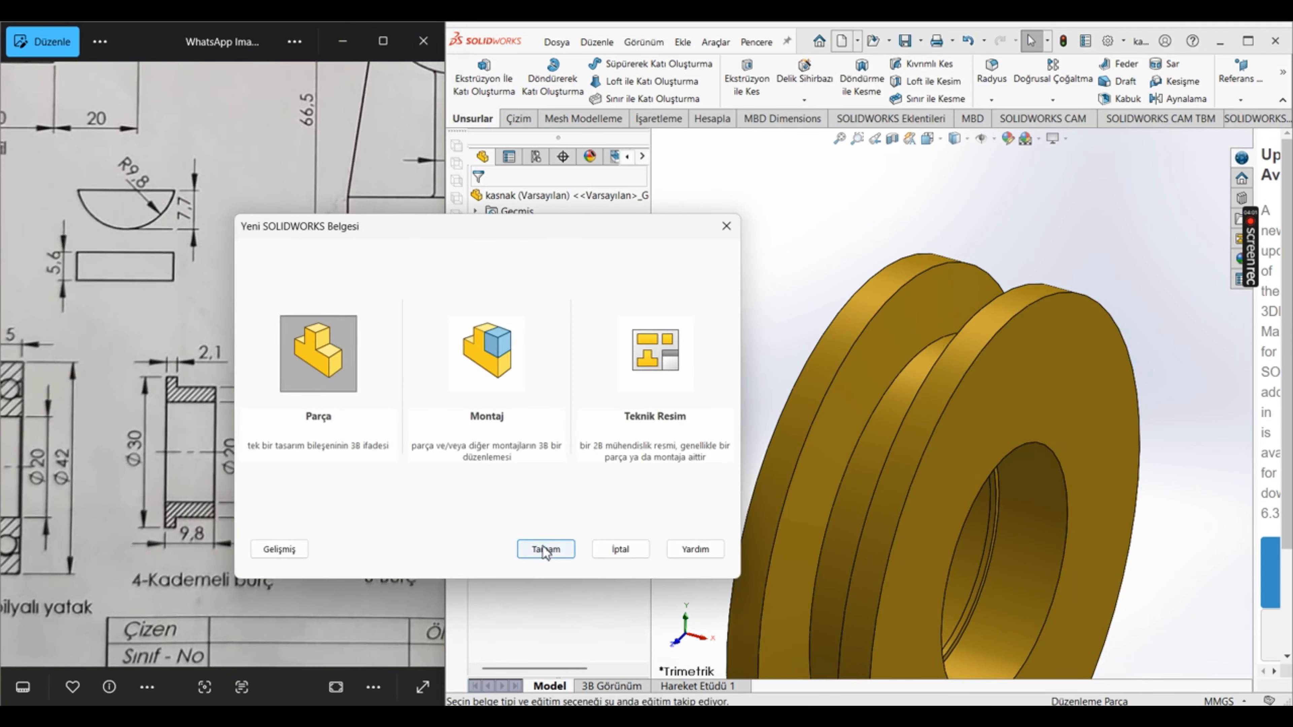
left_click(544, 550)
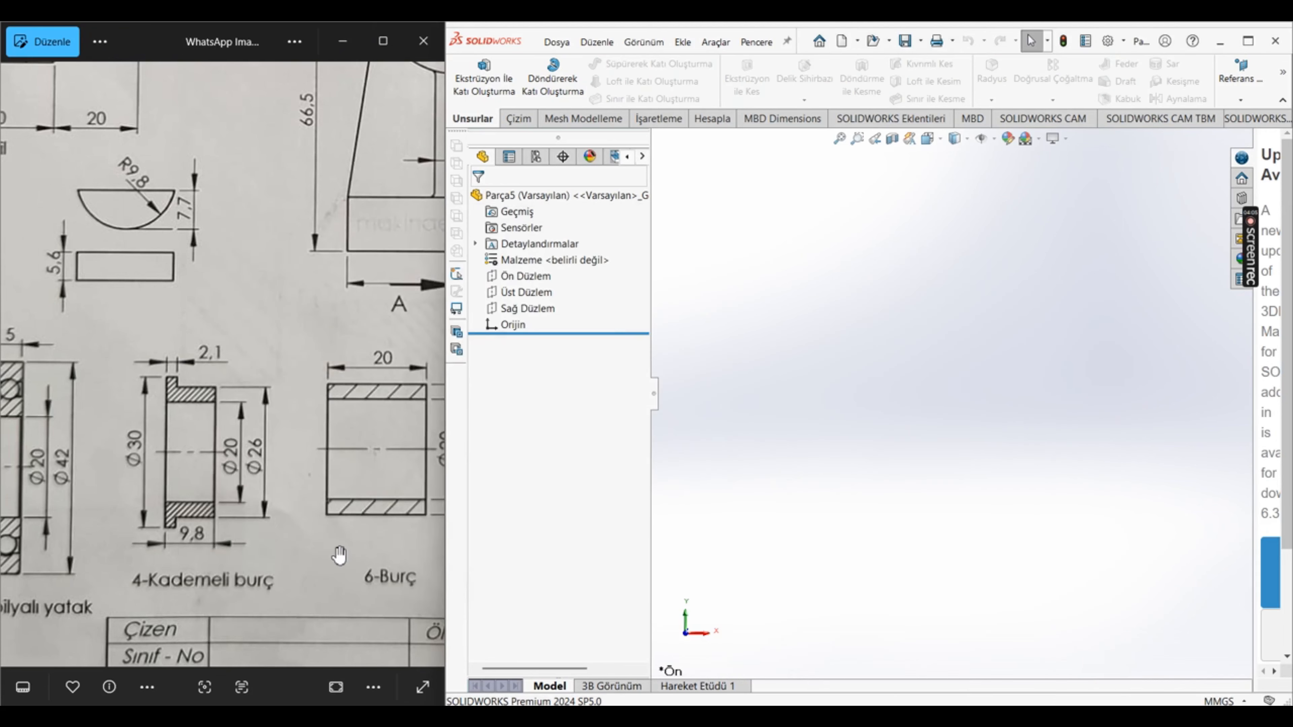
scroll(340, 556, "down", 5)
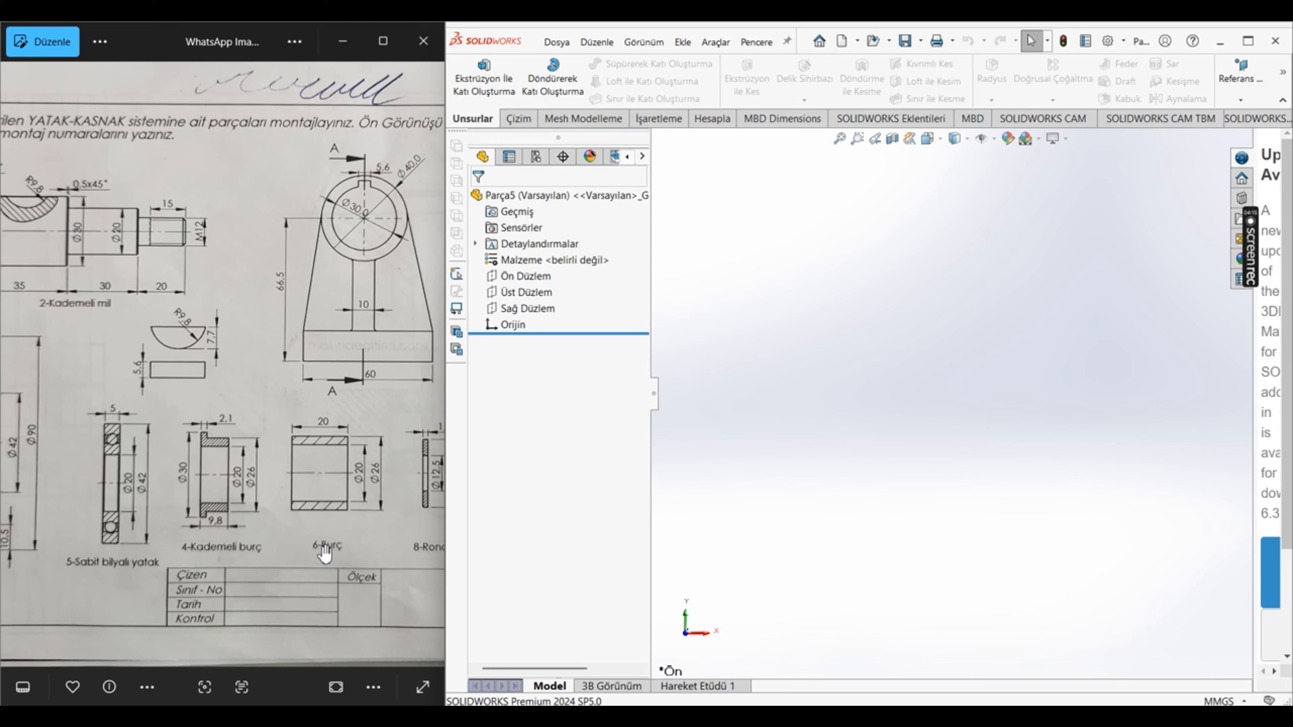
scroll(325, 552, "down", 3)
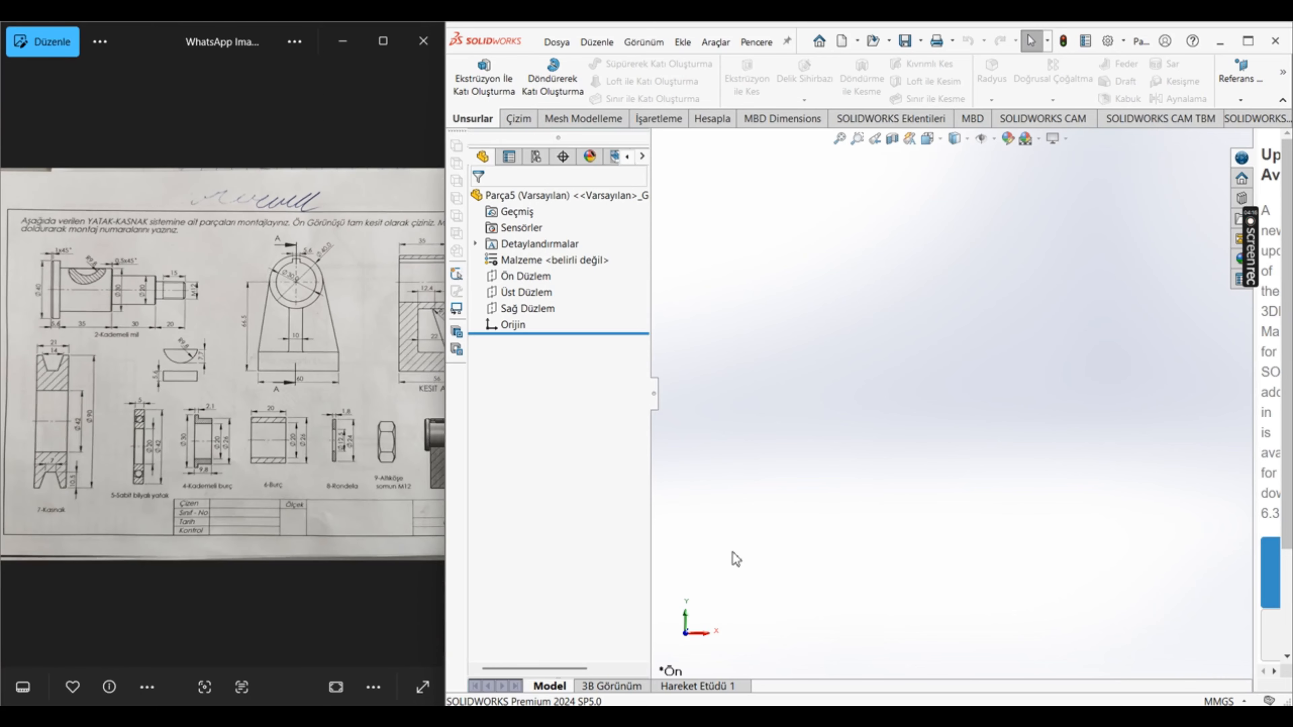
left_click(545, 276)
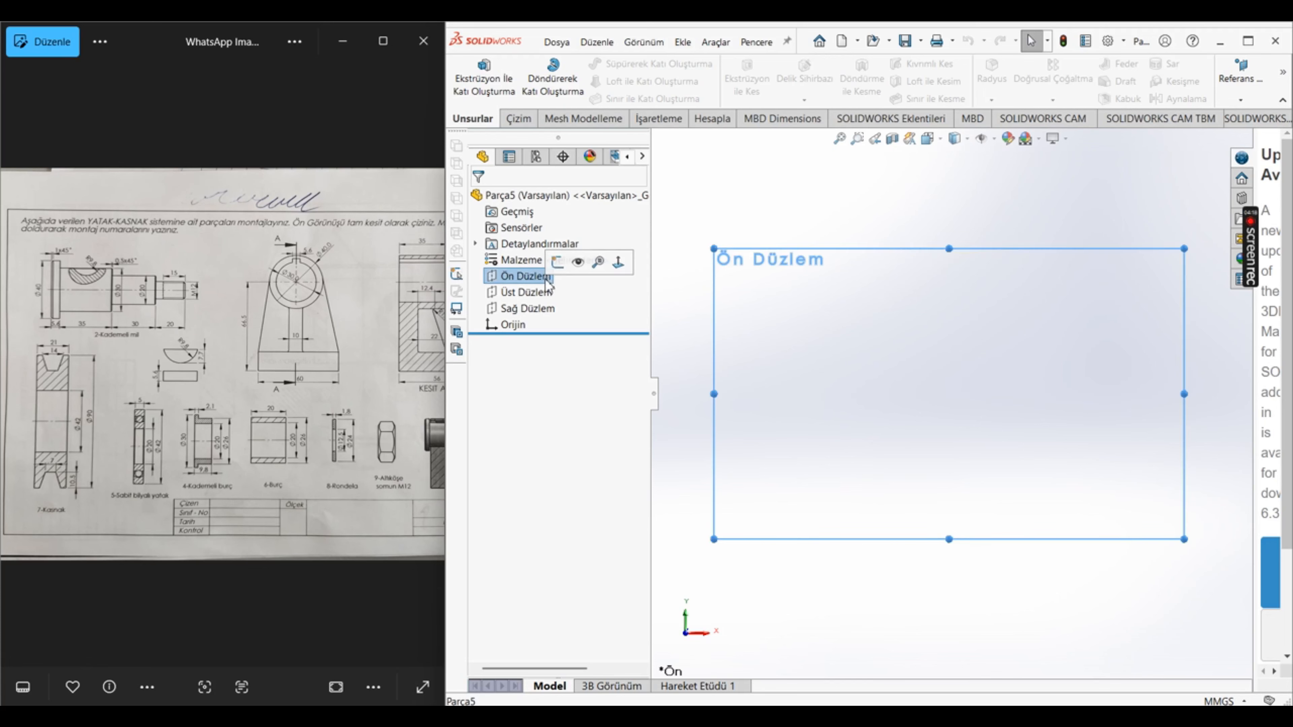
left_click(557, 263)
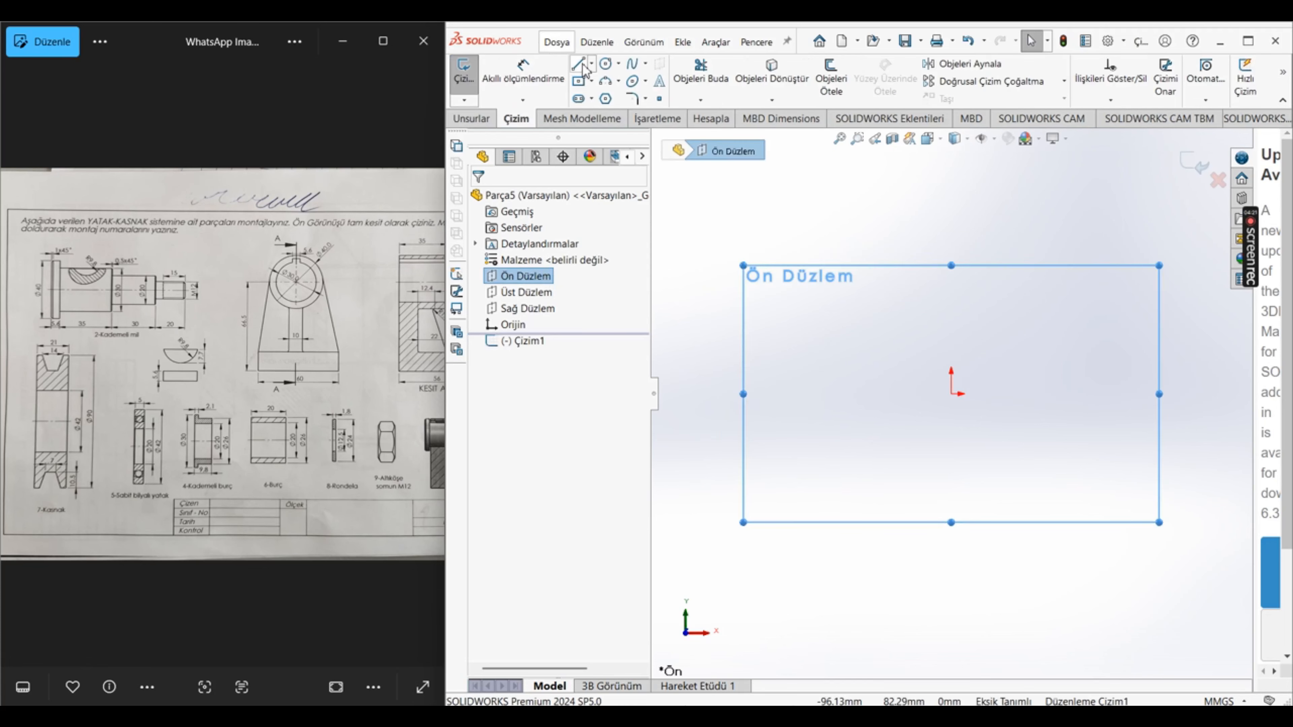
Step: Draw the bushing's closed L-shaped profile above the origin, with a left flange side about 24 mm tall and a sleeve about 12 mm thick
scroll(201, 371, "up", 3)
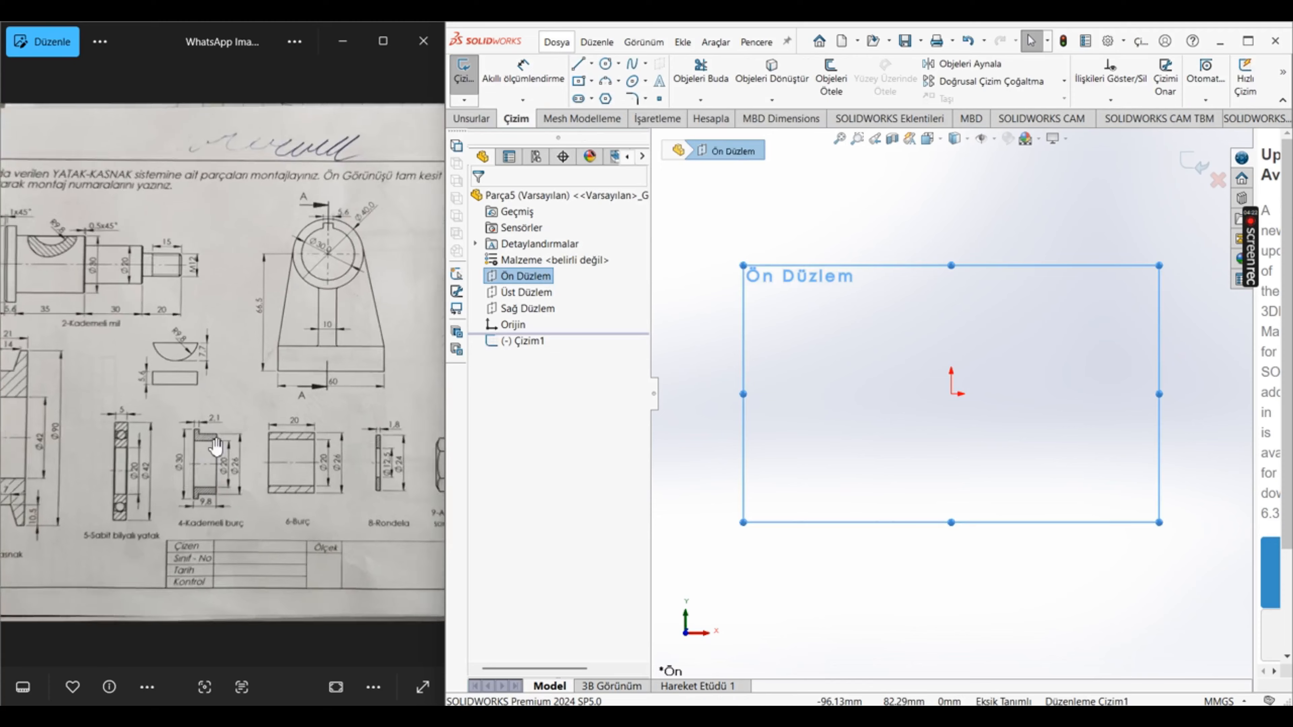
left_click(579, 65)
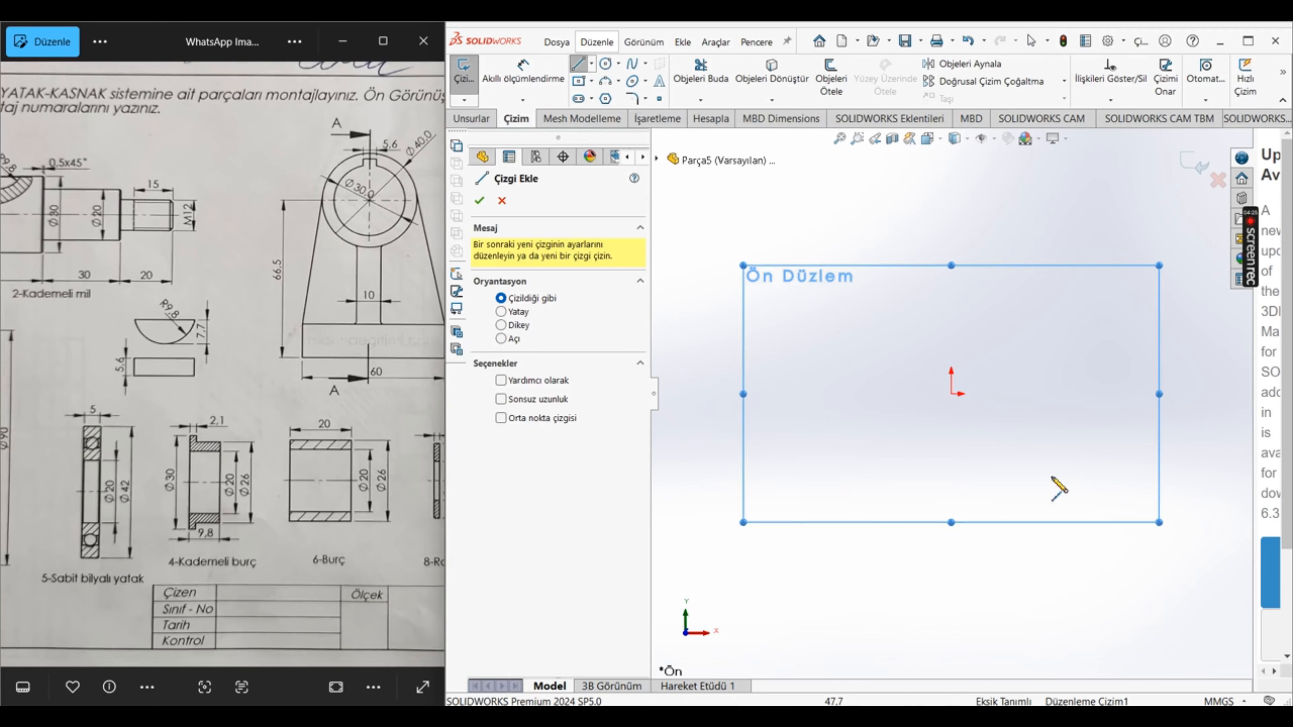
left_click(951, 294)
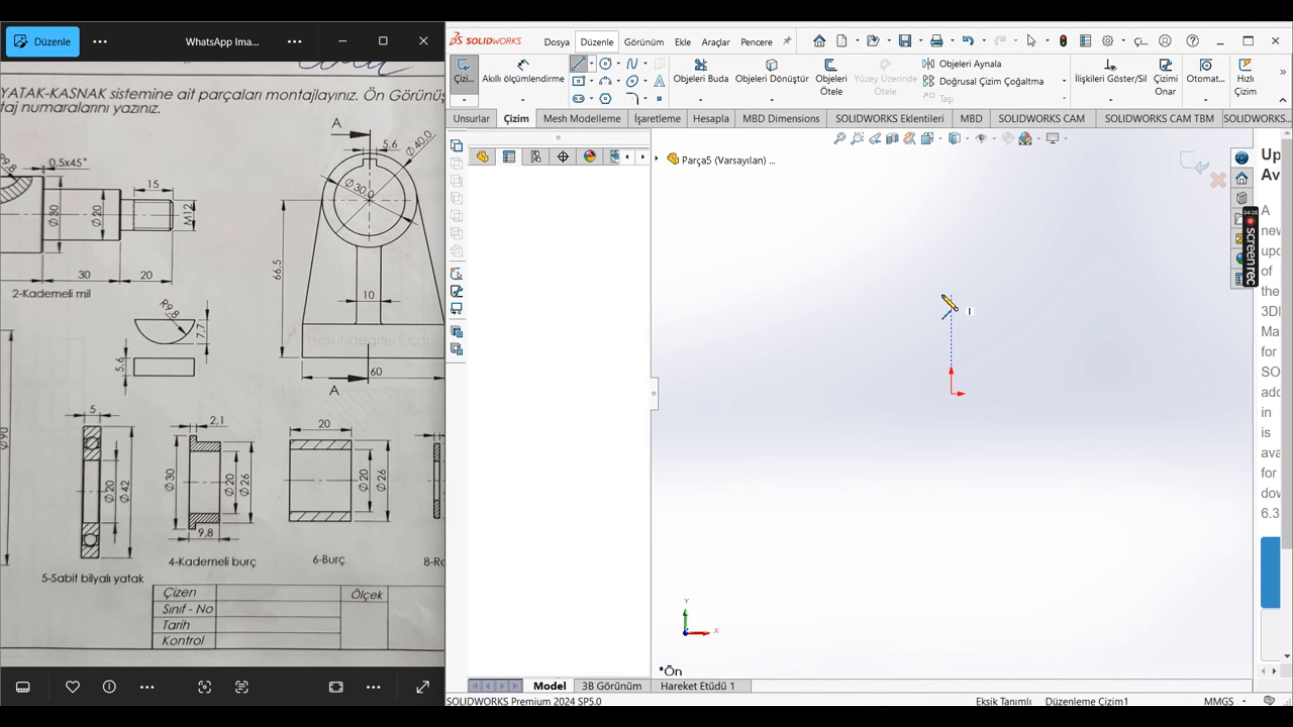
left_click(831, 294)
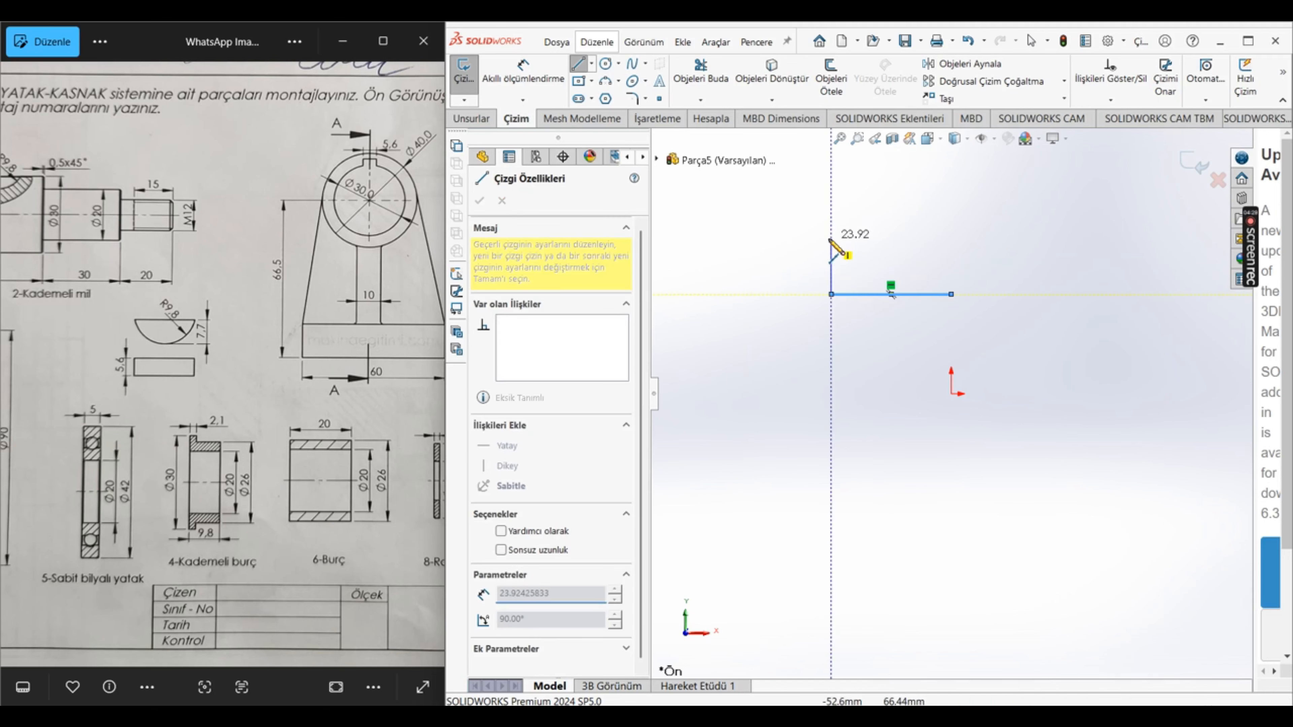
left_click(831, 237)
left_click(849, 237)
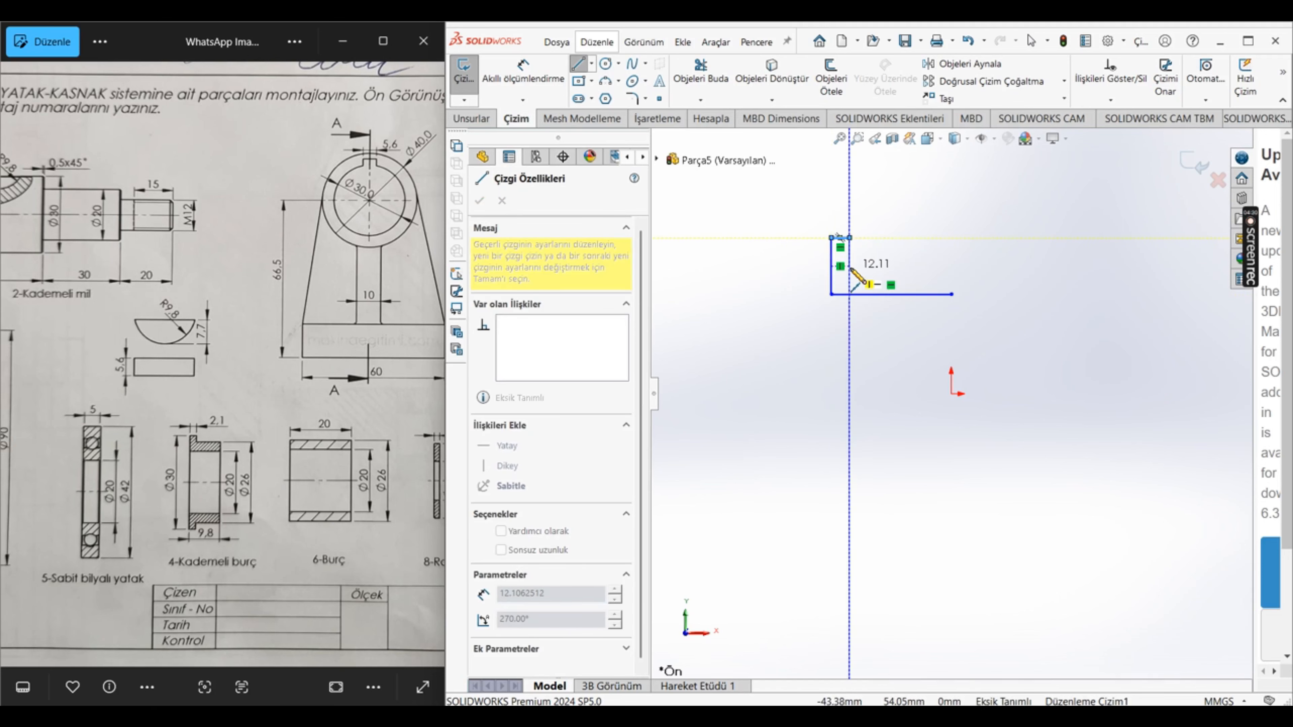
left_click(849, 266)
left_click(951, 266)
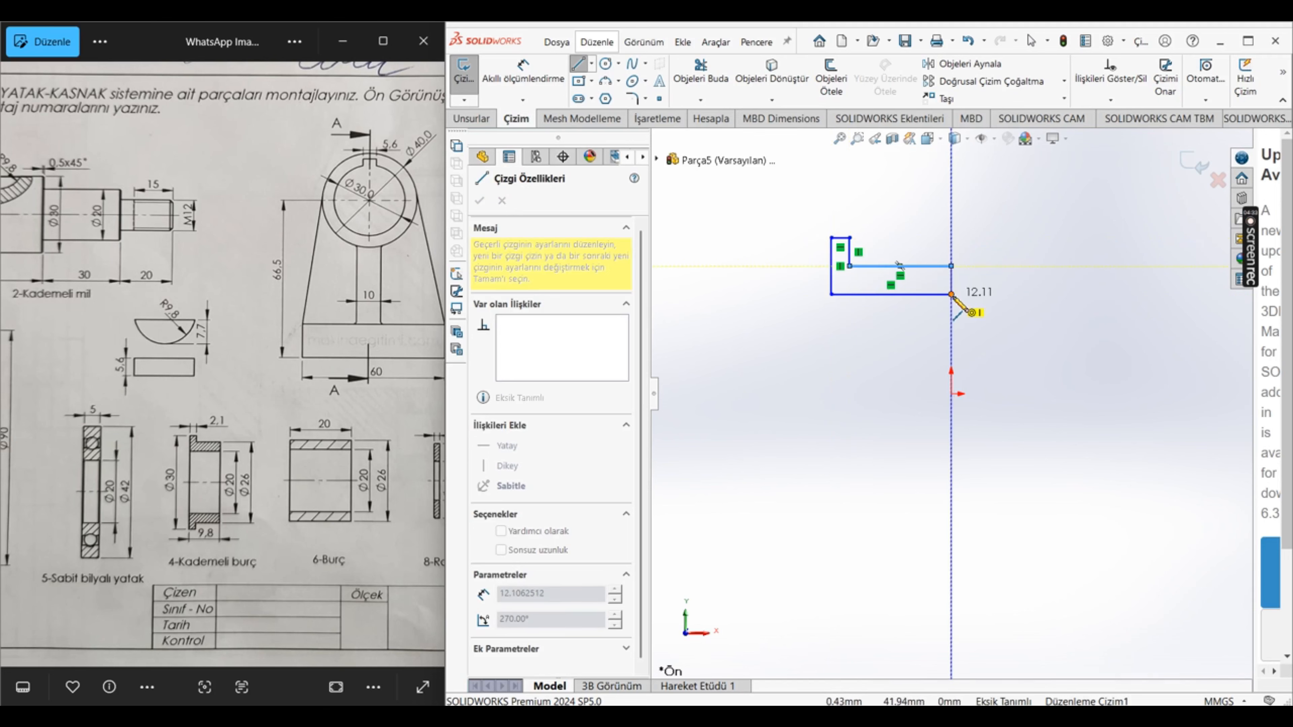
left_click(951, 293)
key("Escape")
Step: Draw a horizontal centerline from the origin to a point directly below the profile's left edge
left_click(592, 64)
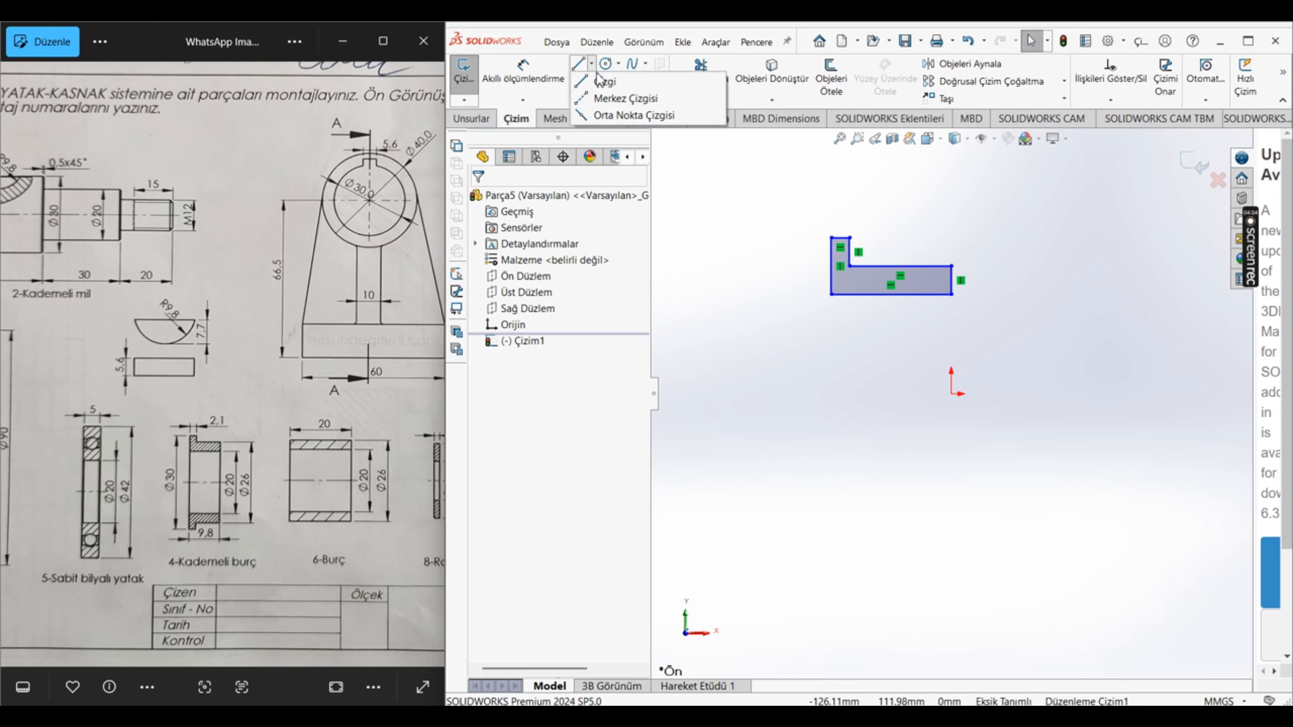
left_click(611, 95)
left_click(951, 393)
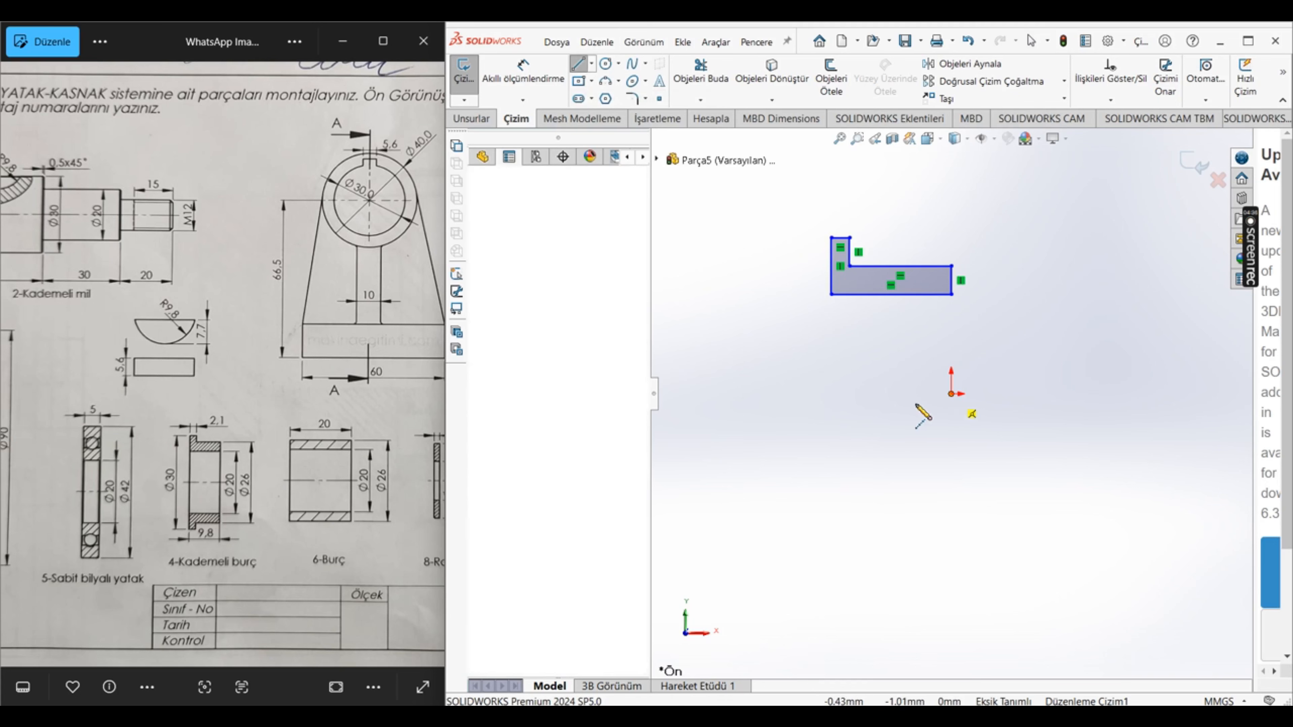
left_click(831, 393)
key("Escape")
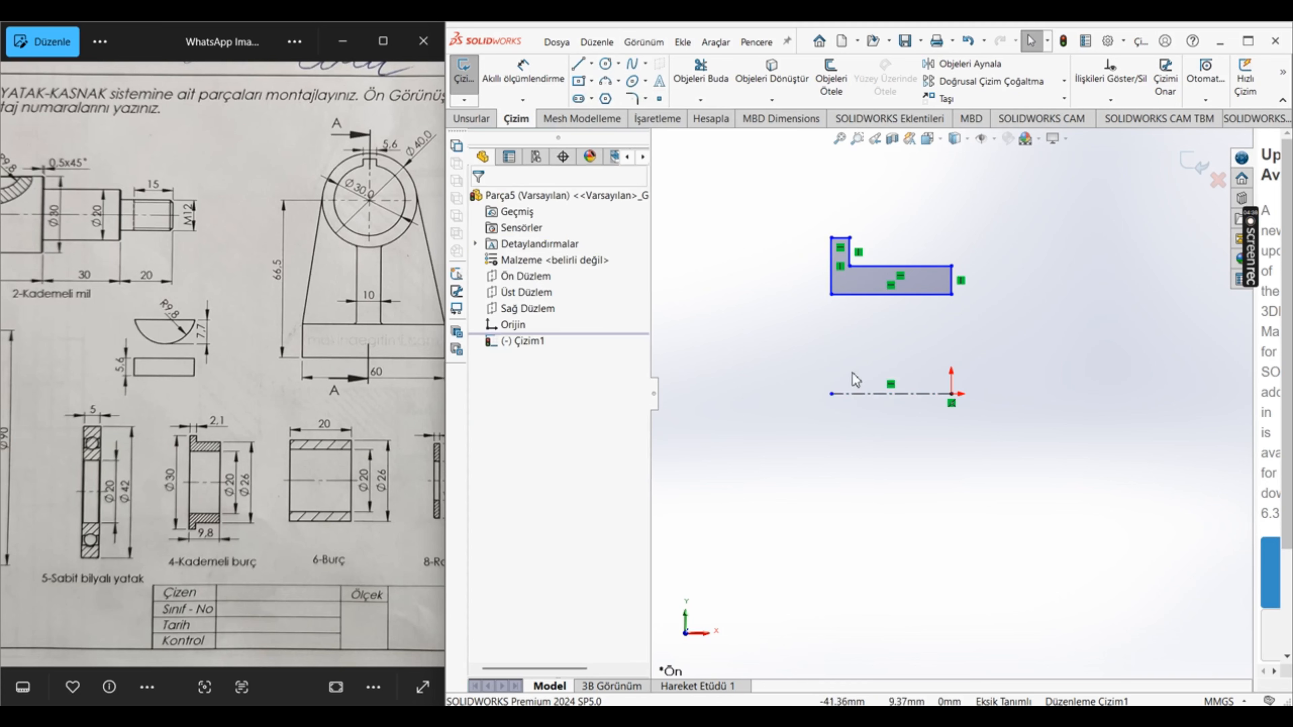
Step: Dimension the distance from the centerline to the profile's lower bore edge as 10 mm
left_click(523, 71)
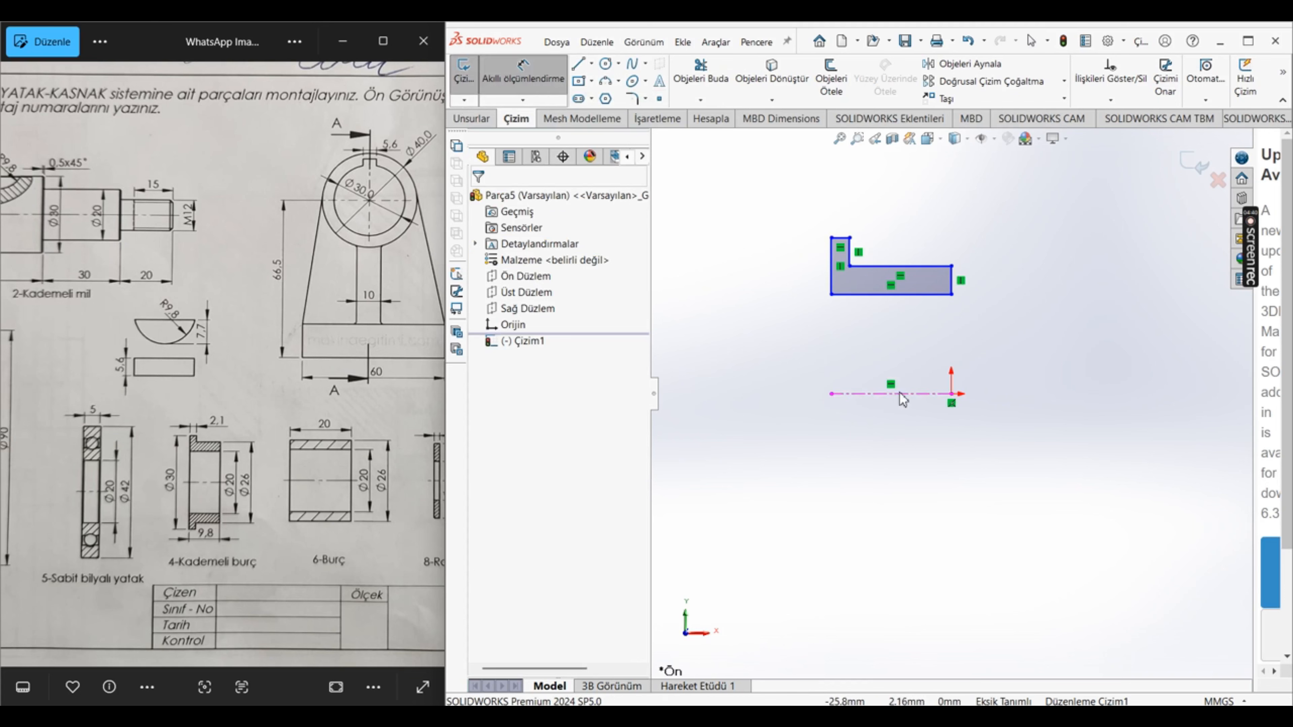
left_click(922, 394)
left_click(951, 294)
left_click(1000, 346)
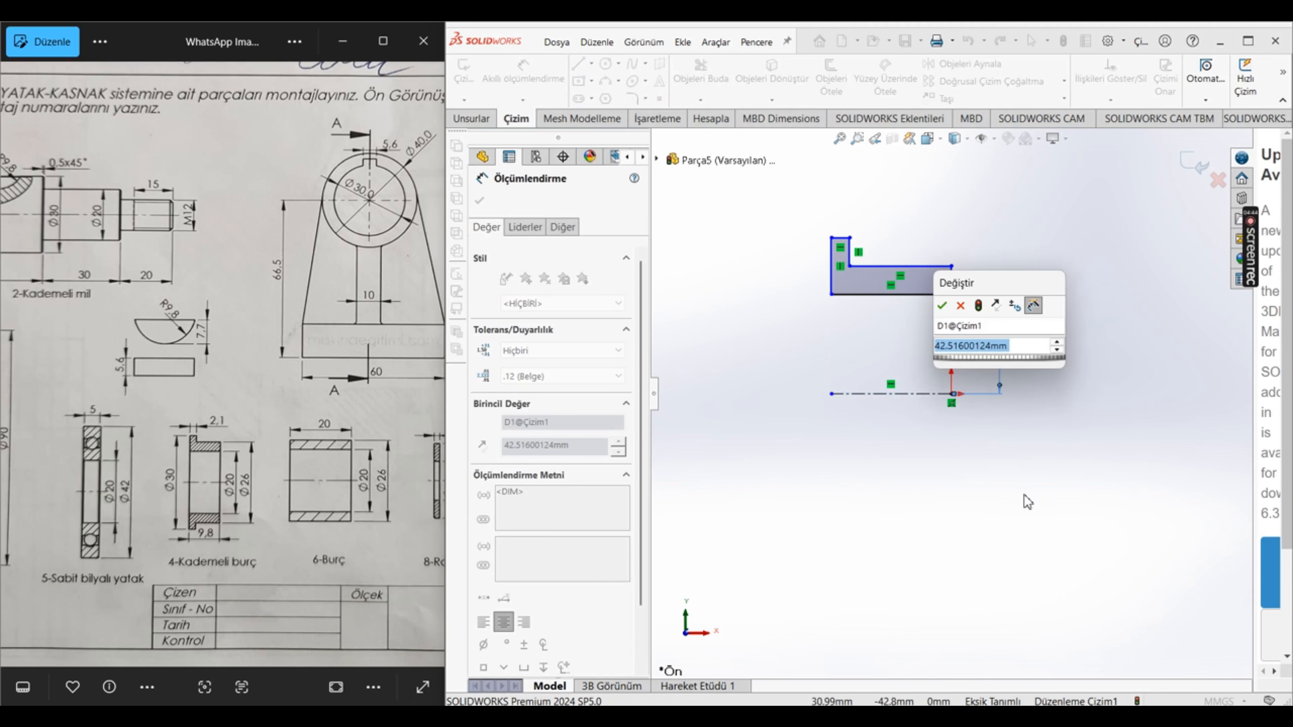
type("10")
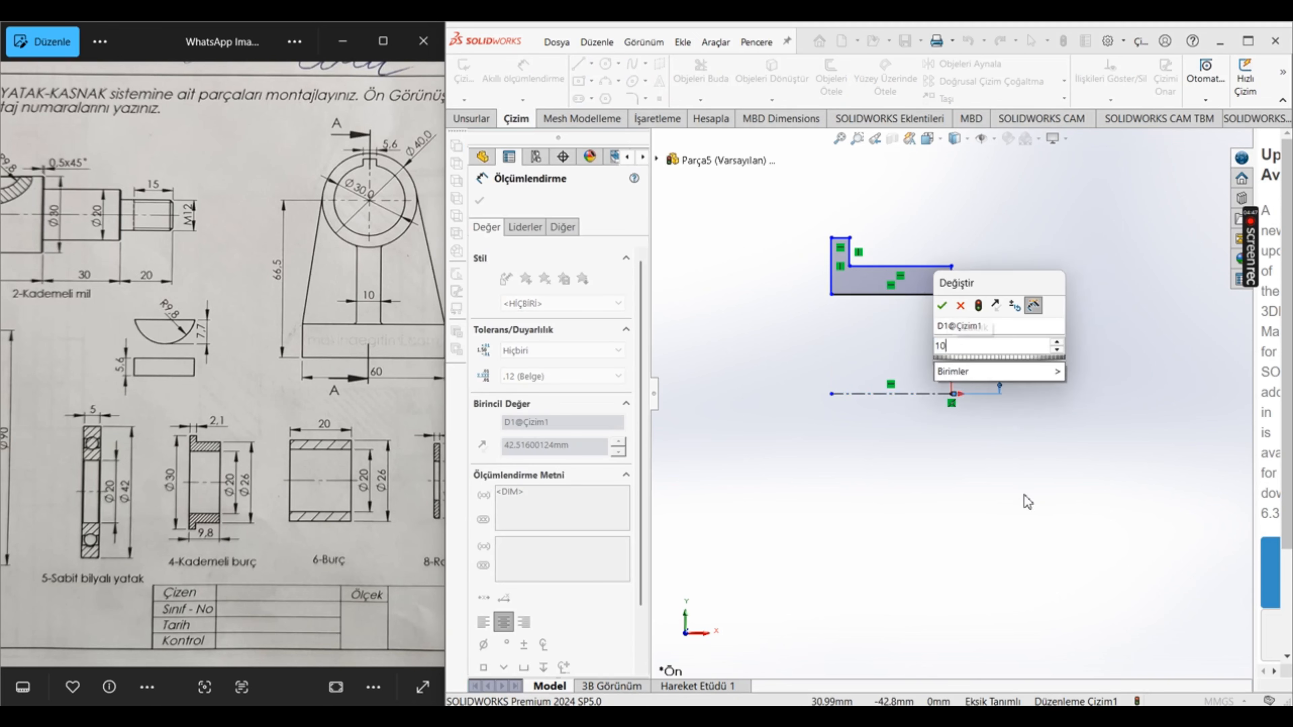
key("Return")
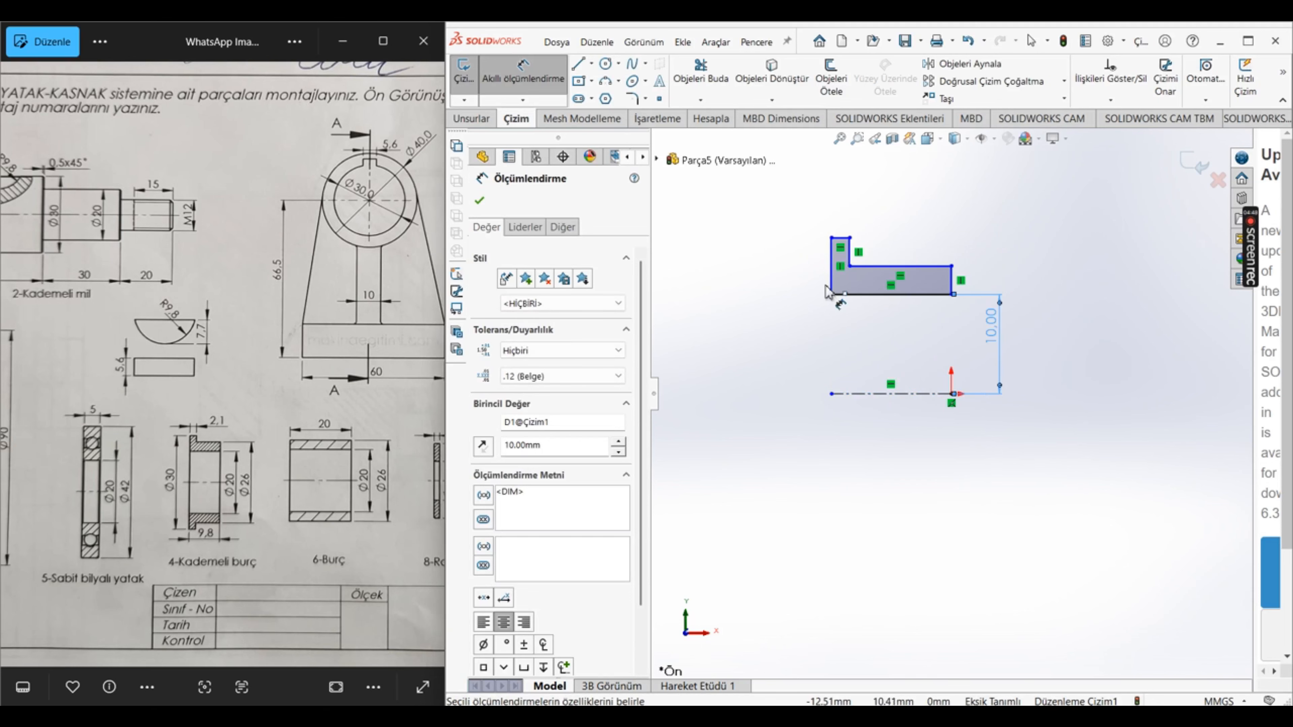
Step: Dimension the distance from the flange's upper edge to the centerline as 15 mm
left_click(841, 237)
left_click(1065, 315)
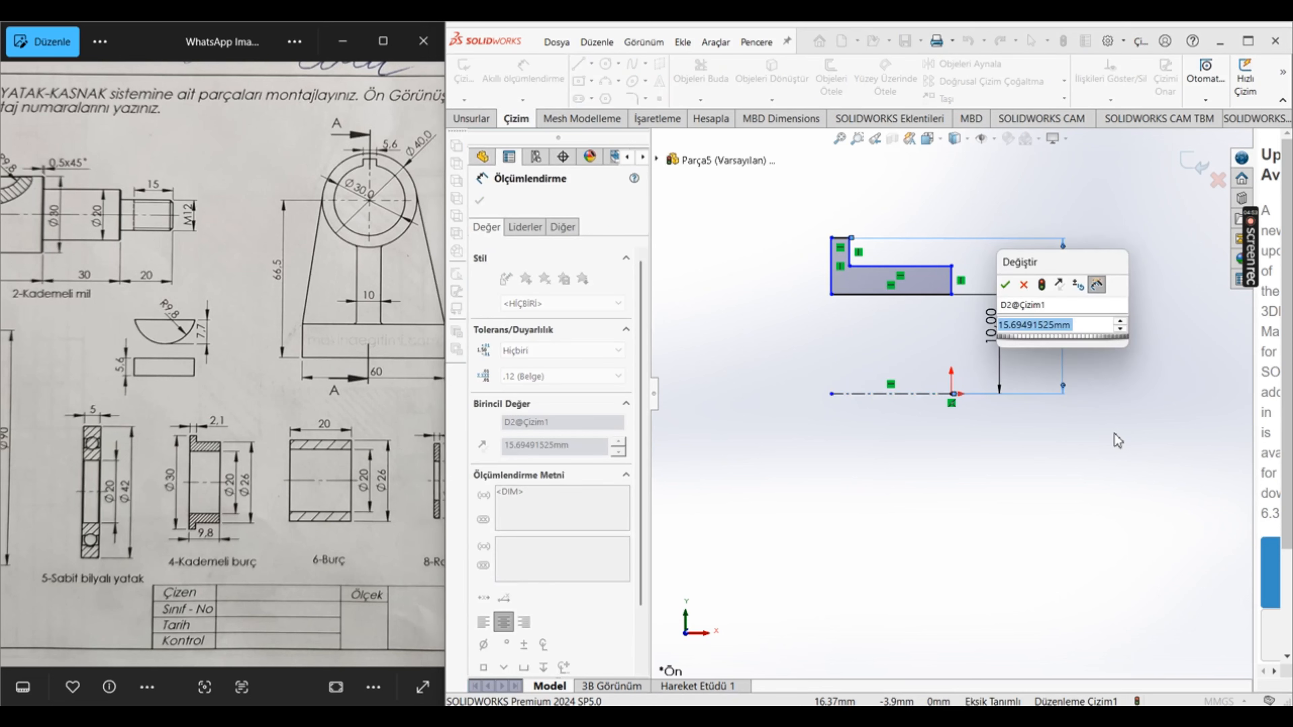
type("15")
key("Return")
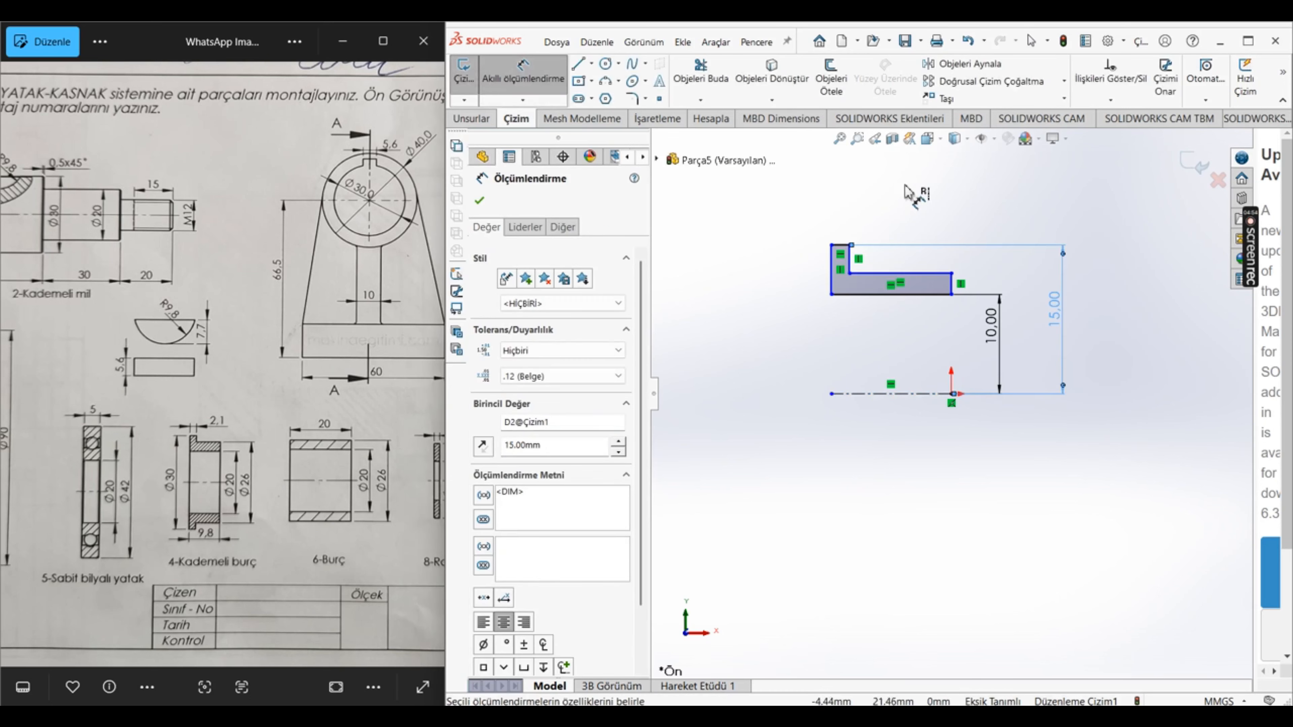
Step: Dimension the distance from the sleeve's outer edge to the centerline as 13 mm
left_click(936, 275)
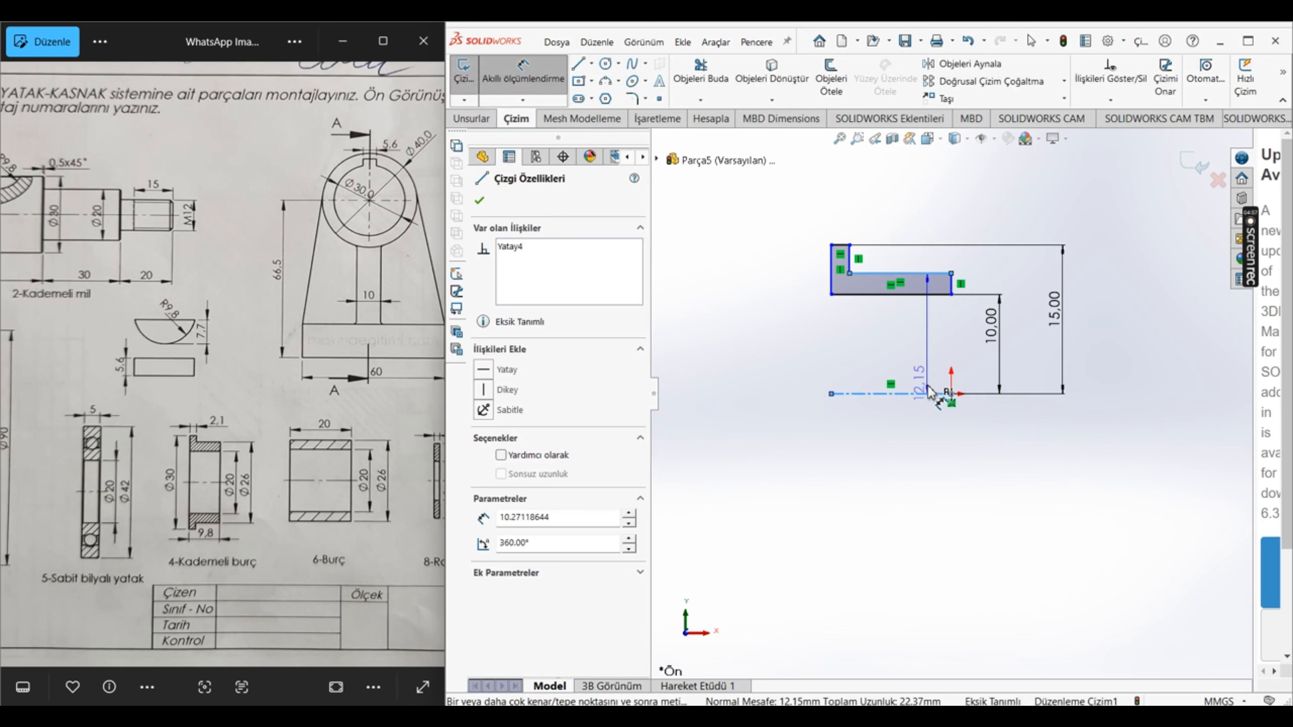
left_click(932, 394)
left_click(1030, 346)
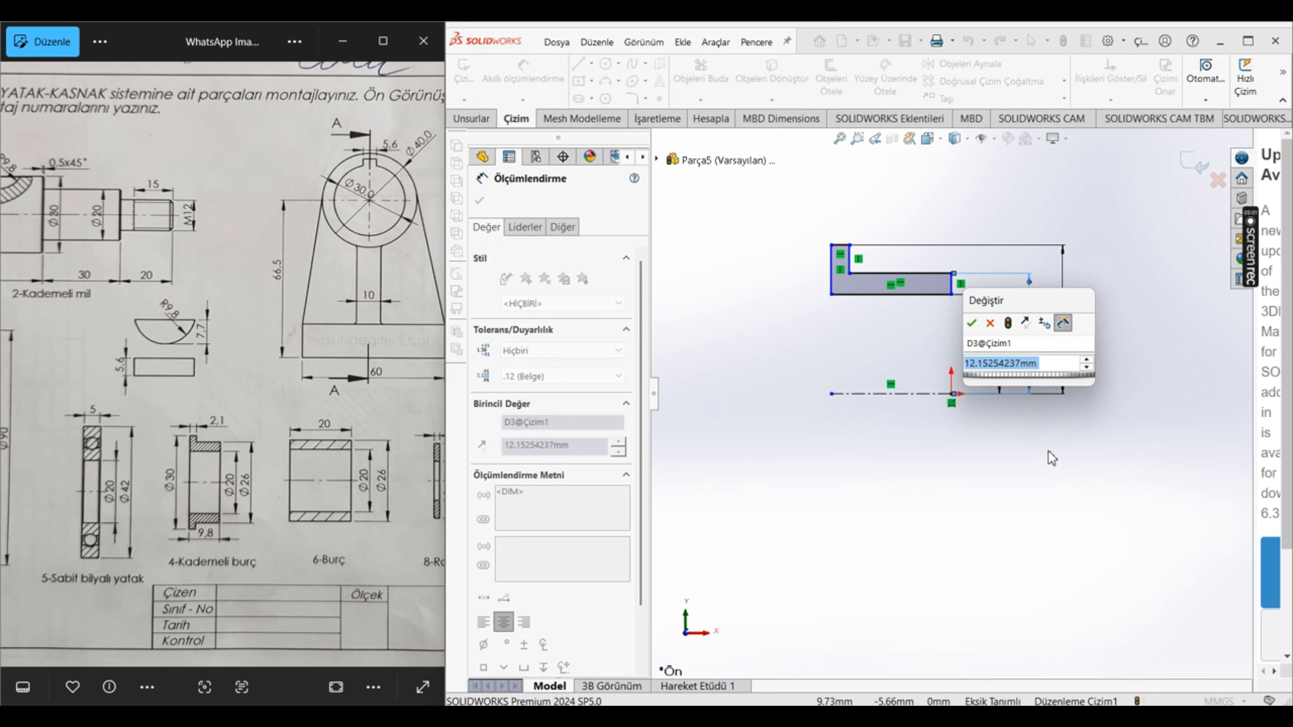
type("13")
key("Return")
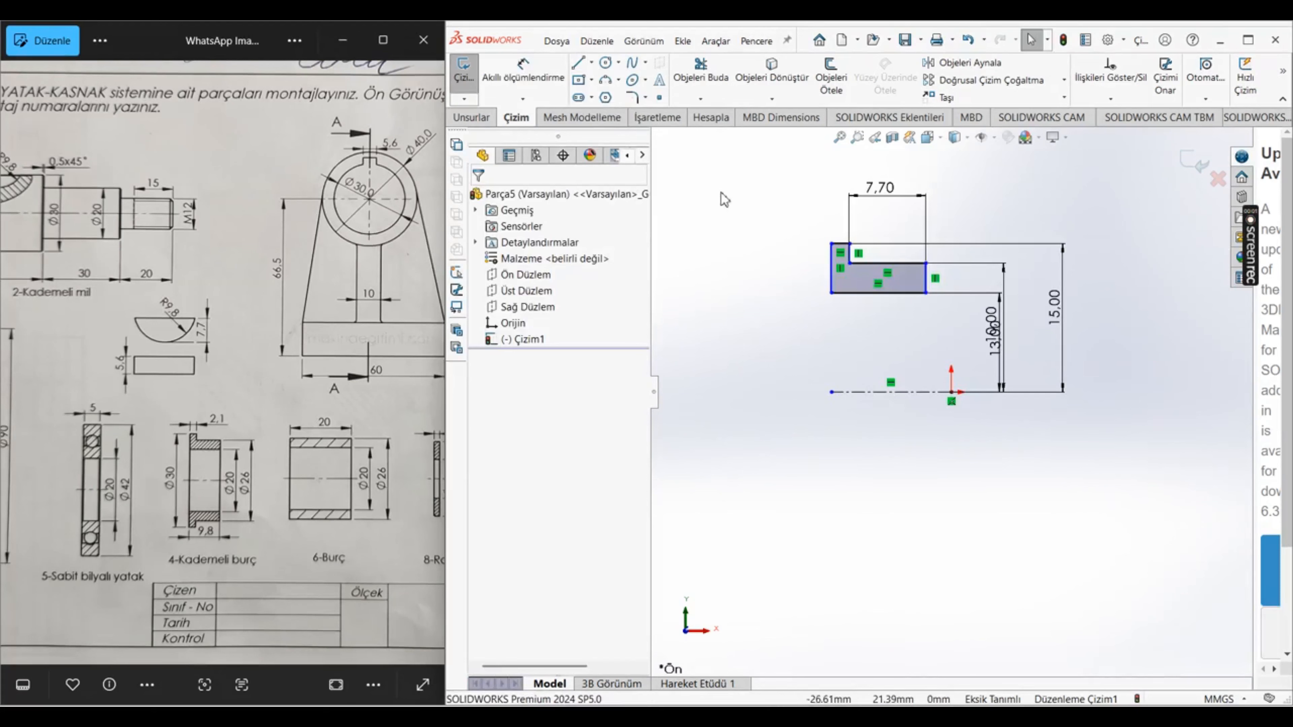
Step: Dimension the width of the flange's upper edge as 2.1 mm
left_click(523, 71)
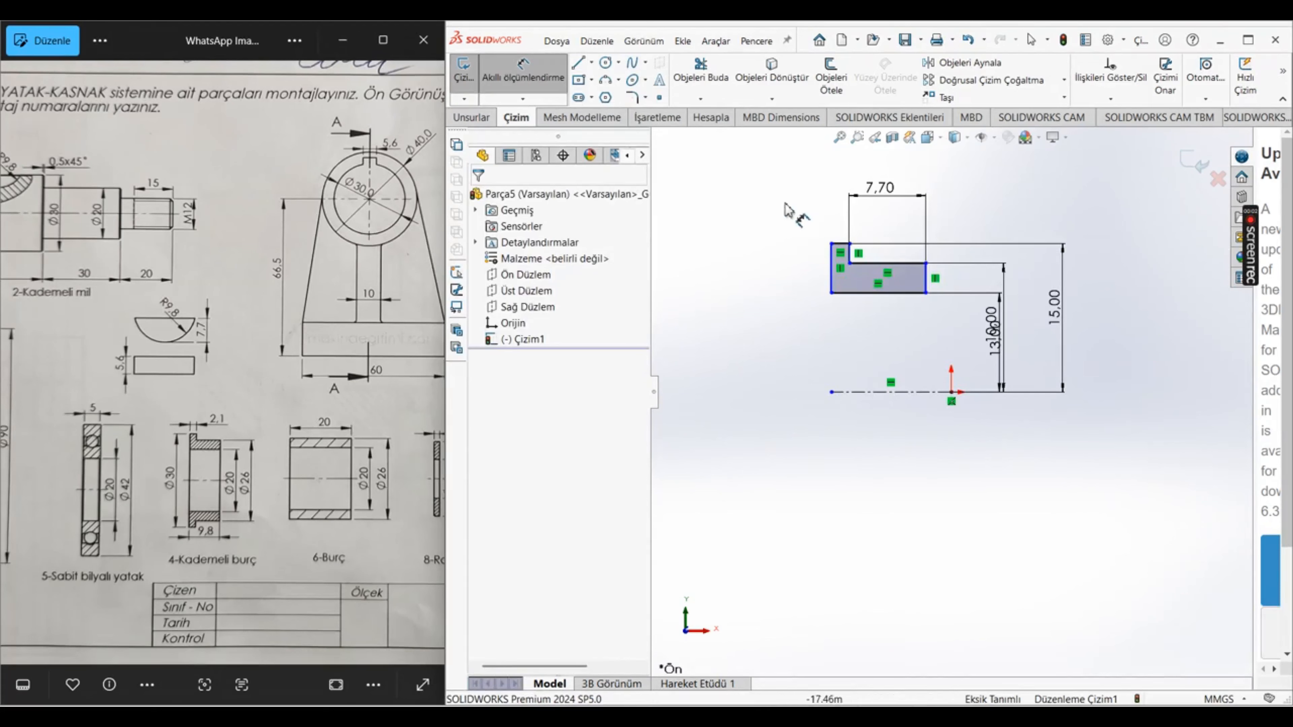
left_click(835, 245)
left_click(844, 249)
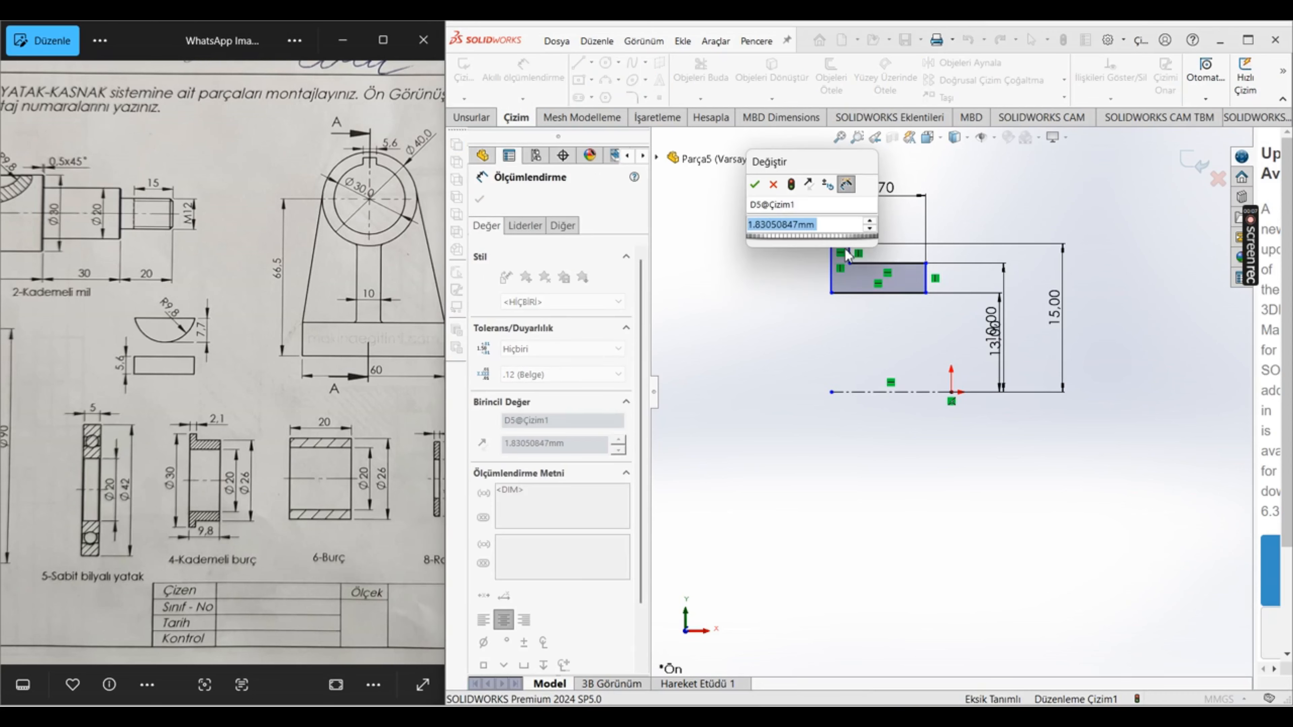
type("2.1")
key("Return")
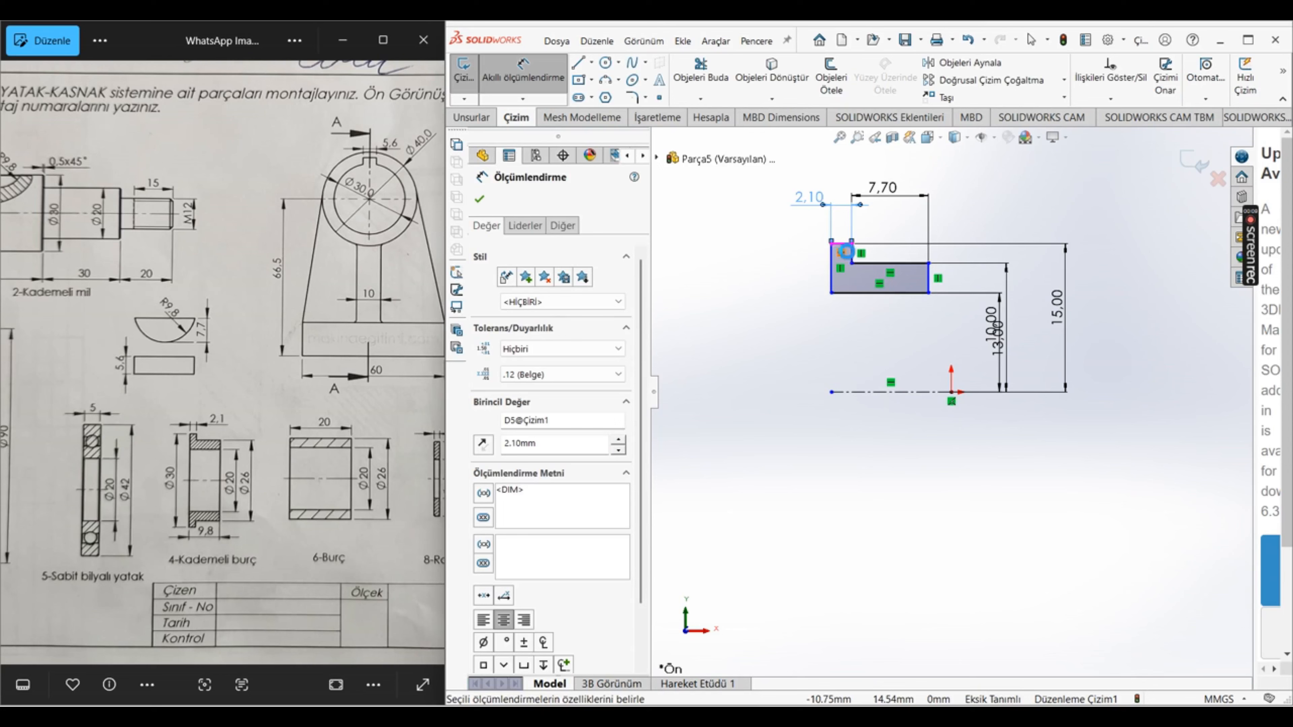
key("Escape")
Step: Try to align the profile's lower right corner with the origin using a vertical centerline, and delete that centerline
left_click(592, 63)
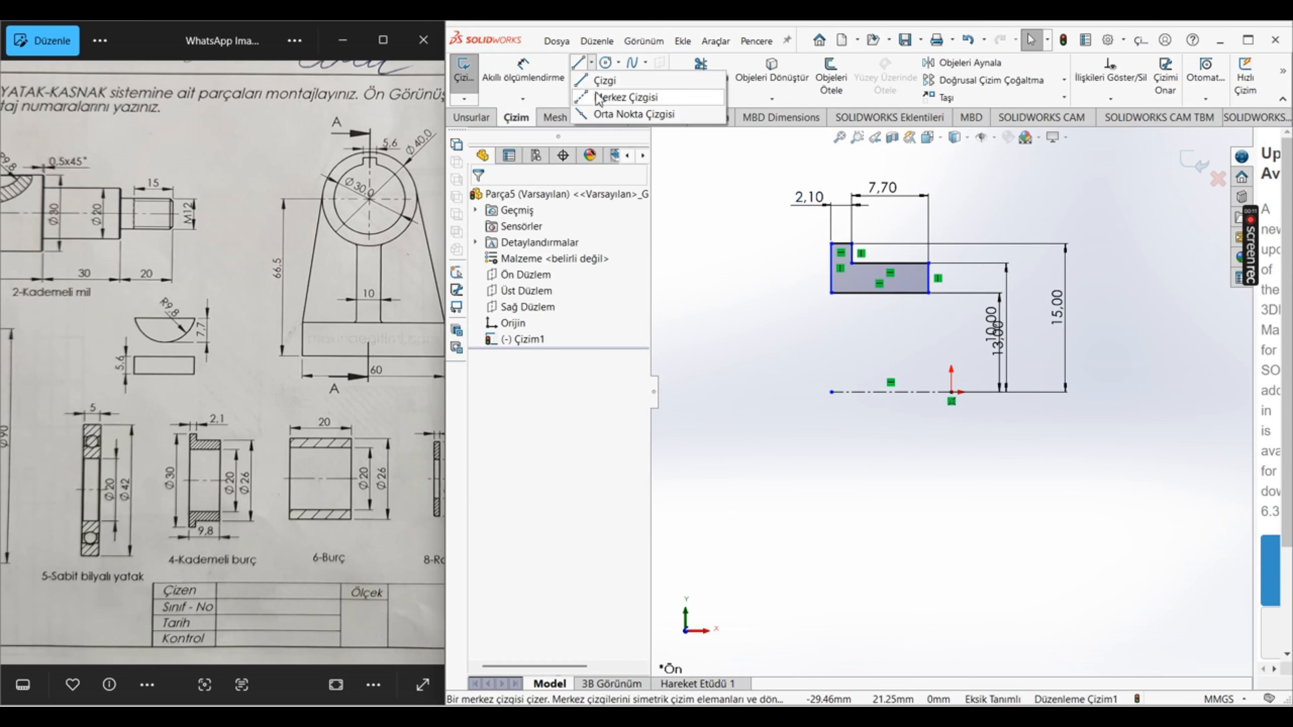
left_click(604, 78)
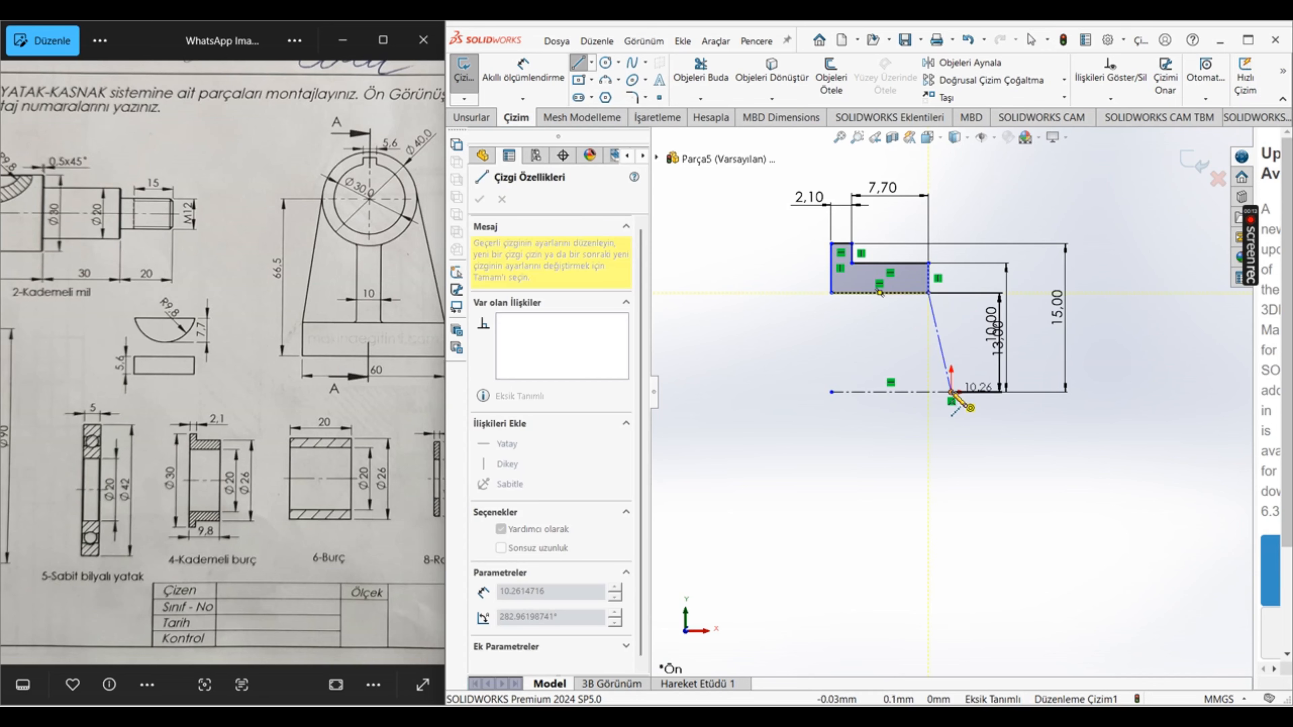
left_click(952, 392)
key("Escape")
left_click(942, 351)
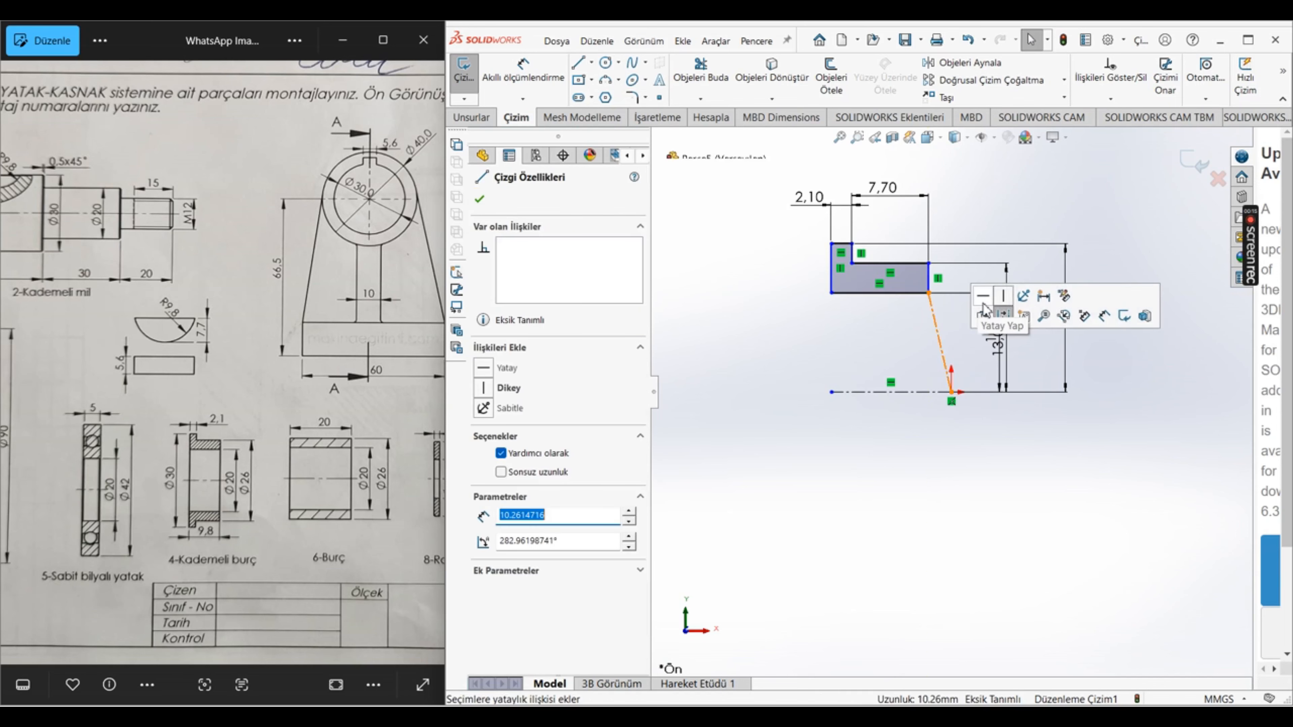
left_click(993, 301)
left_click(814, 539)
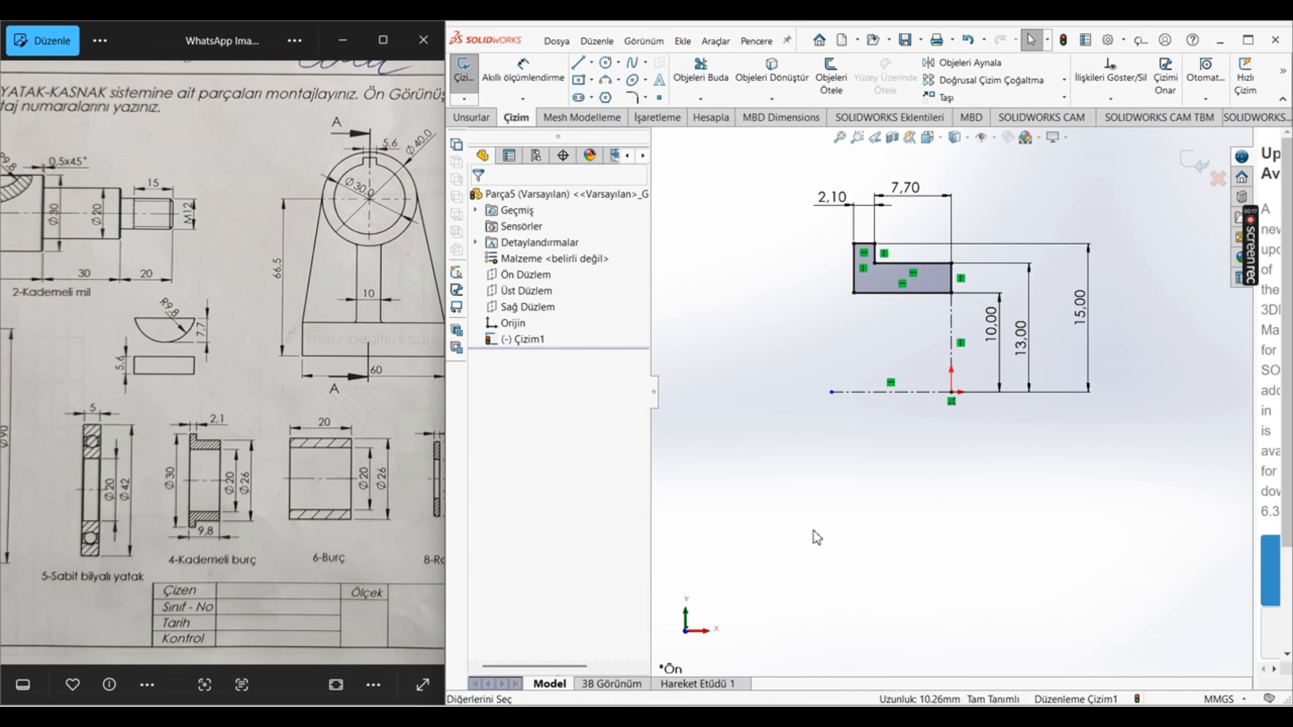
left_click(952, 344)
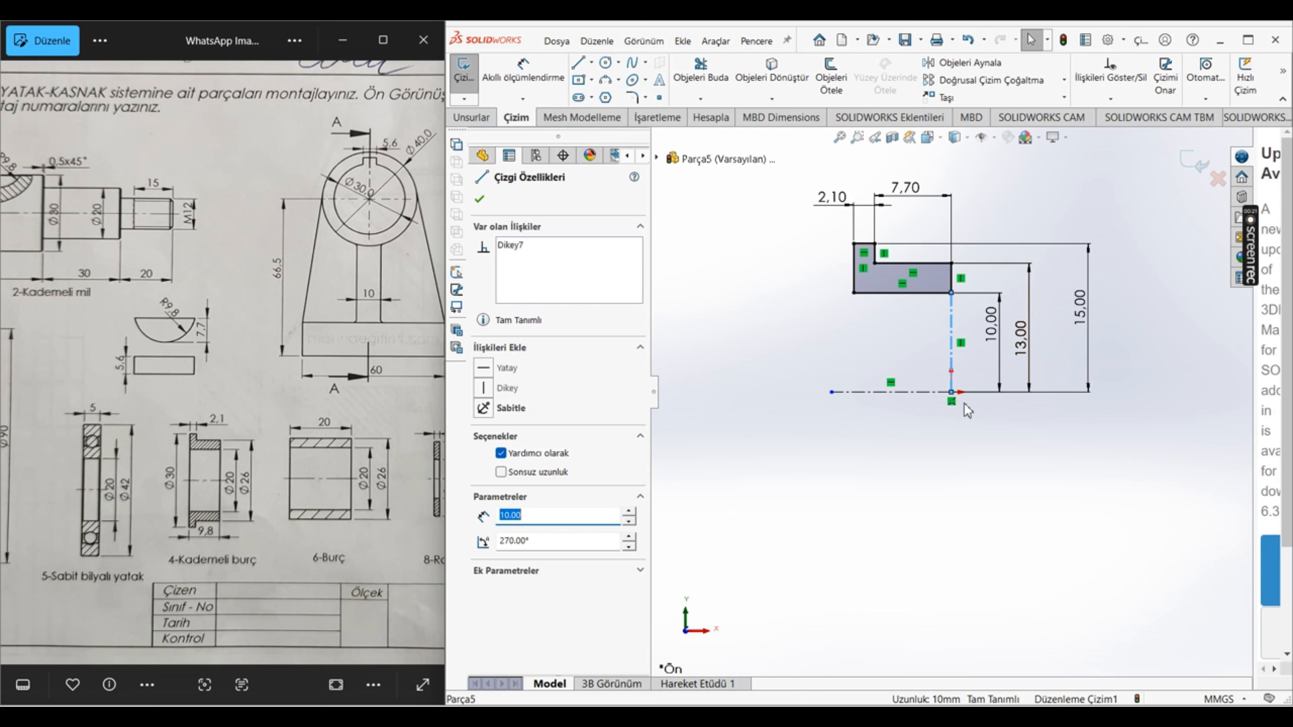
key("Delete")
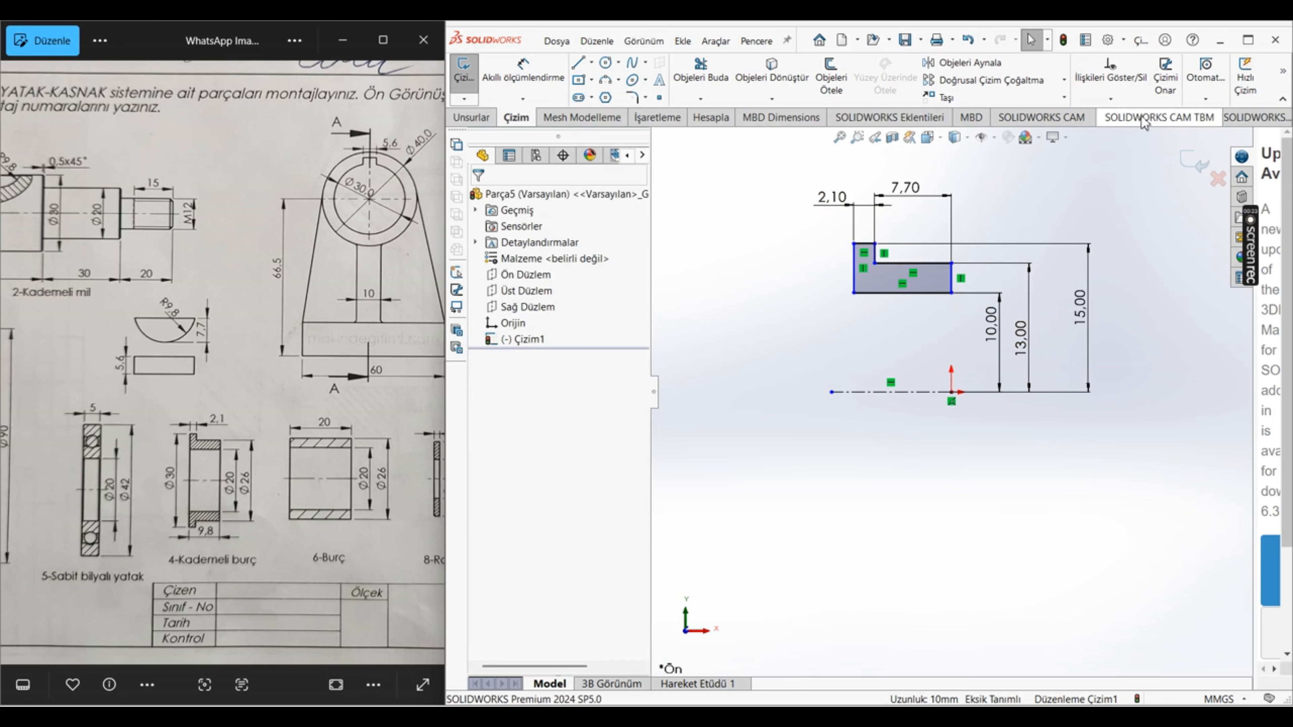
Step: Add a coincident relation between the profile's right vertical edge and the origin point
left_click(1110, 98)
left_click(1119, 129)
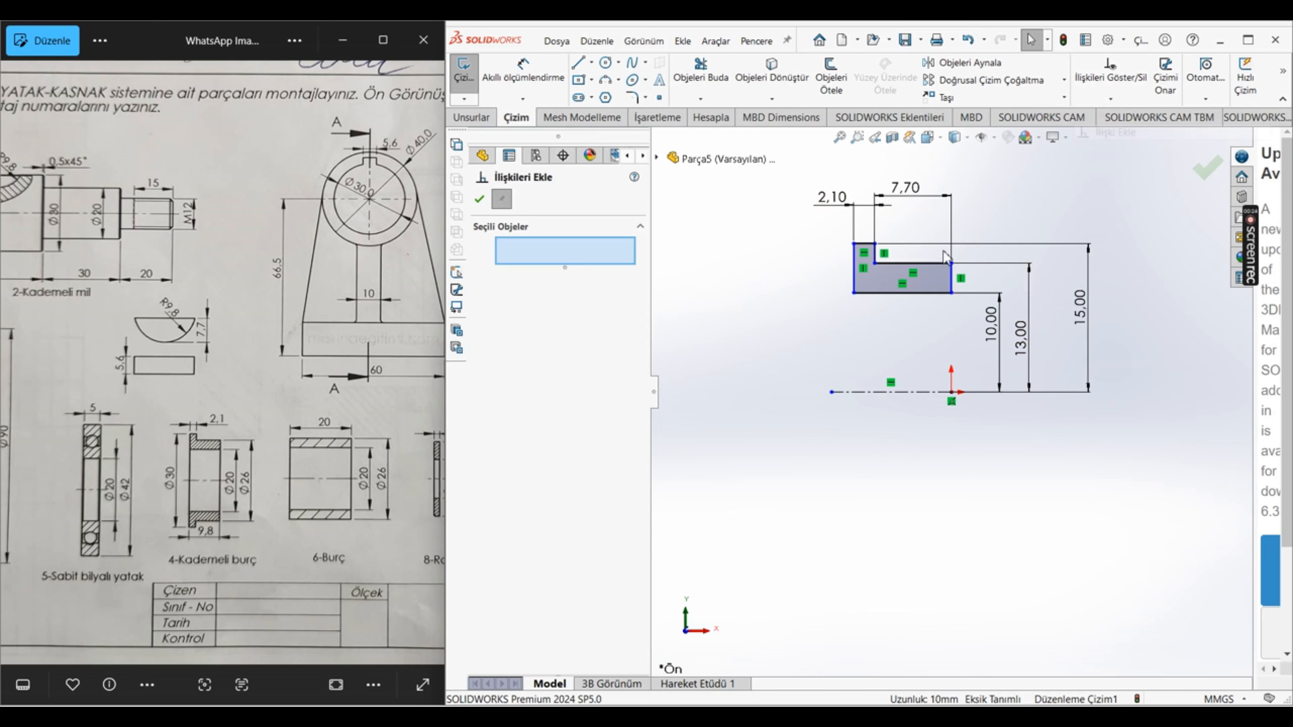
left_click(950, 283)
left_click(951, 393)
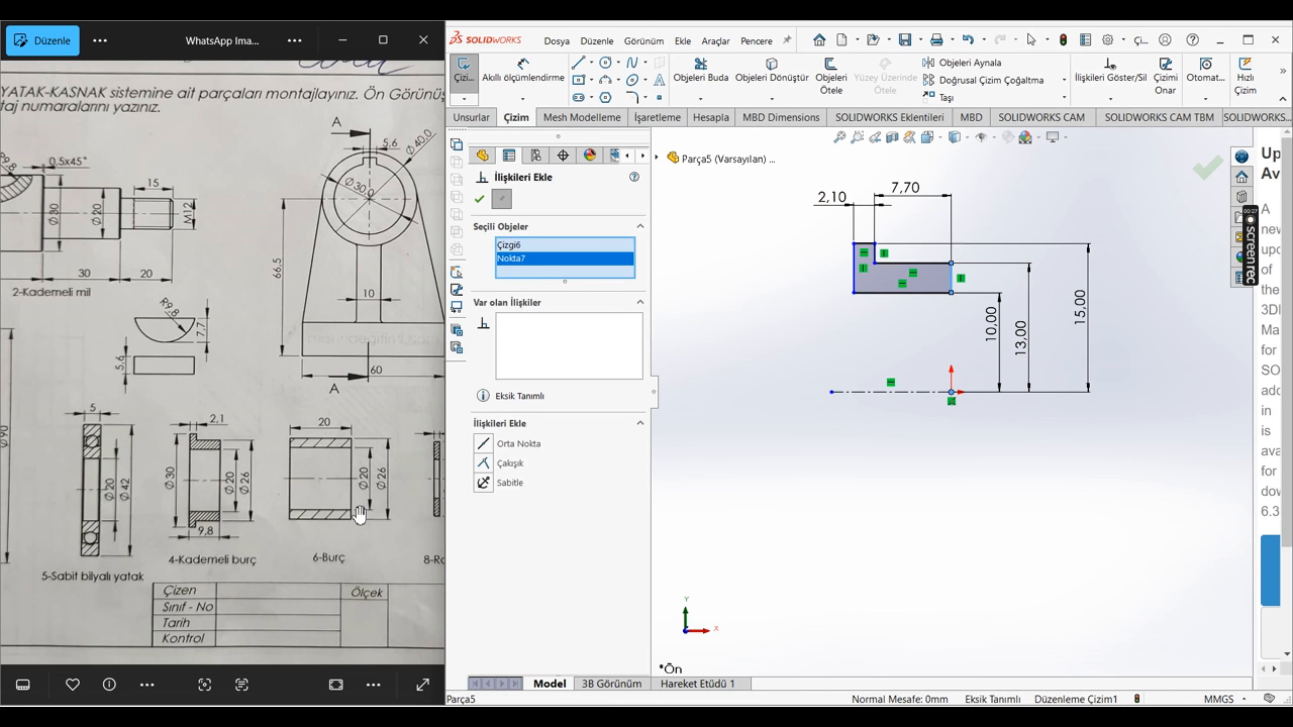
left_click(484, 464)
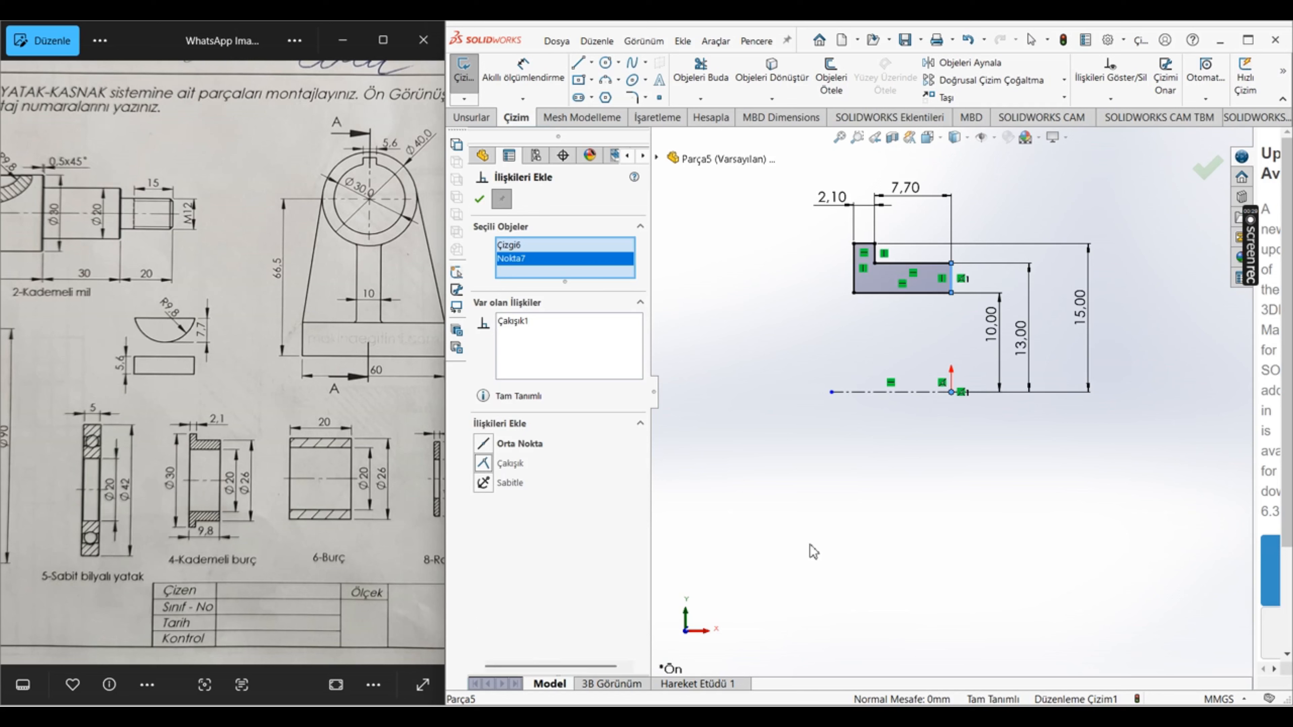
key("Escape")
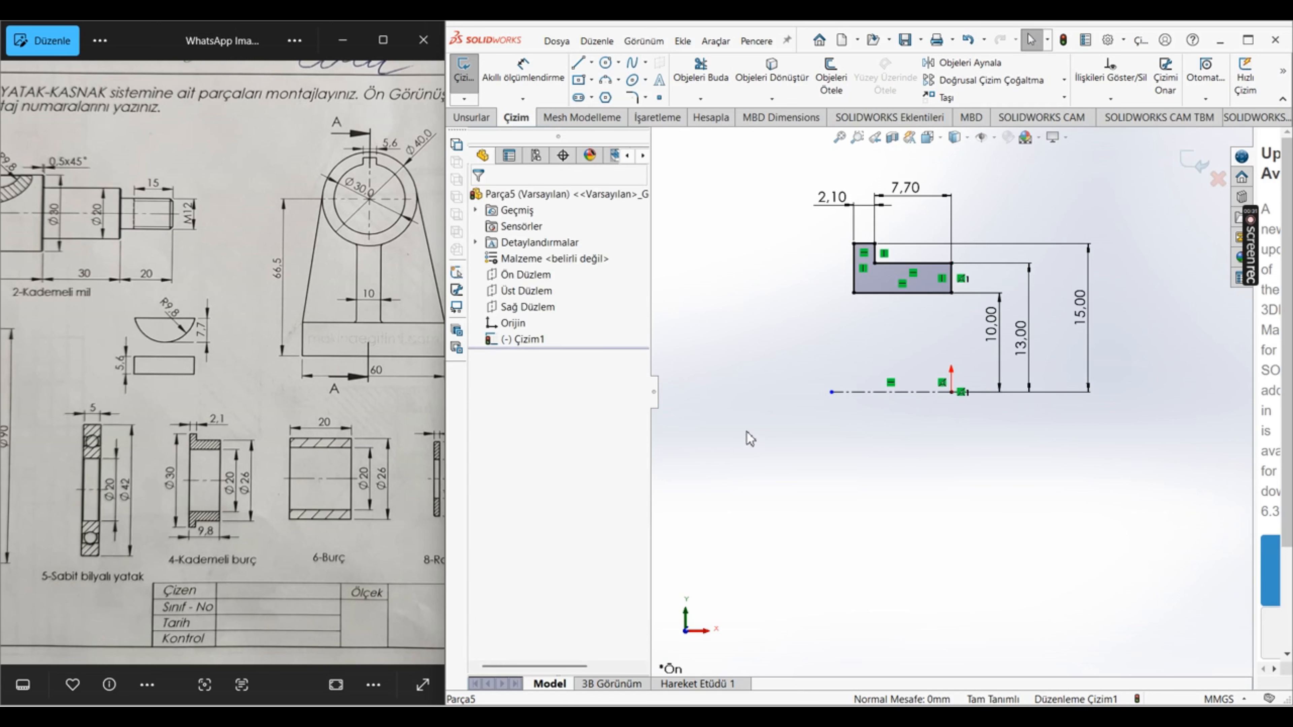
Step: Revolve the bushing profile 360° about the centerline and assign the material Sade Karbon Çeliği to the part
left_click(471, 118)
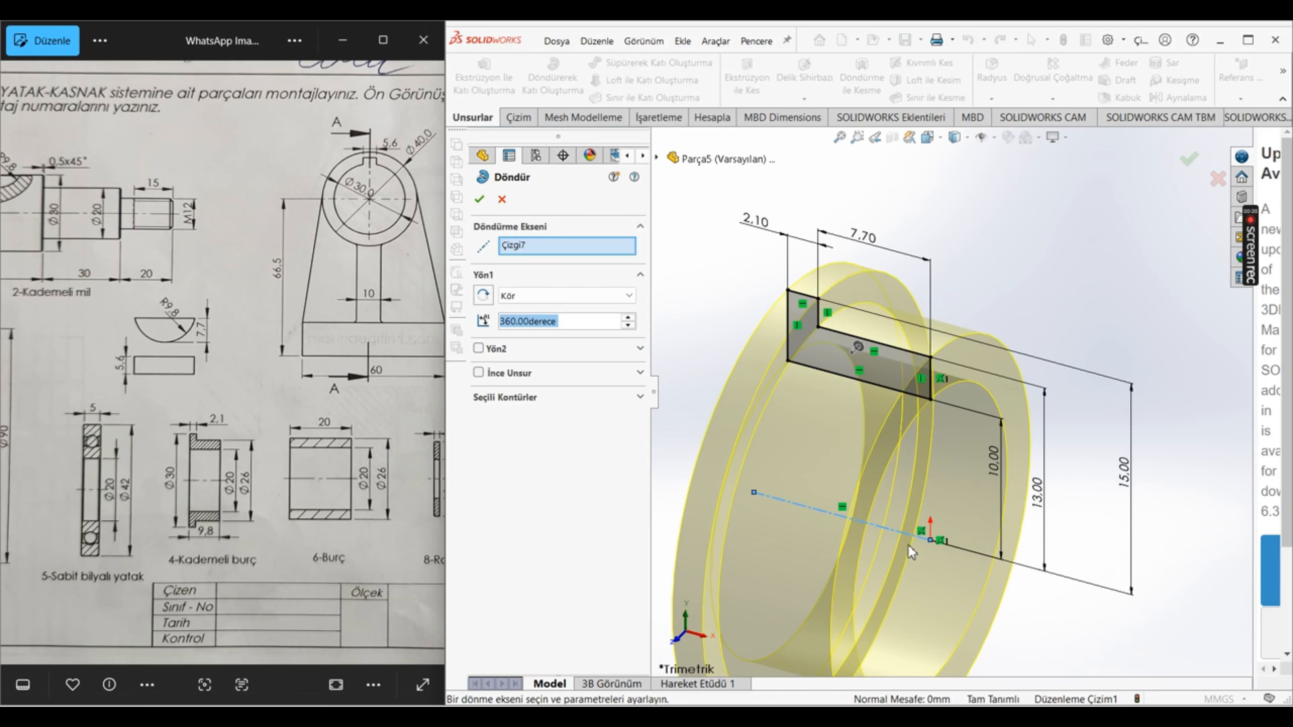
left_click(479, 200)
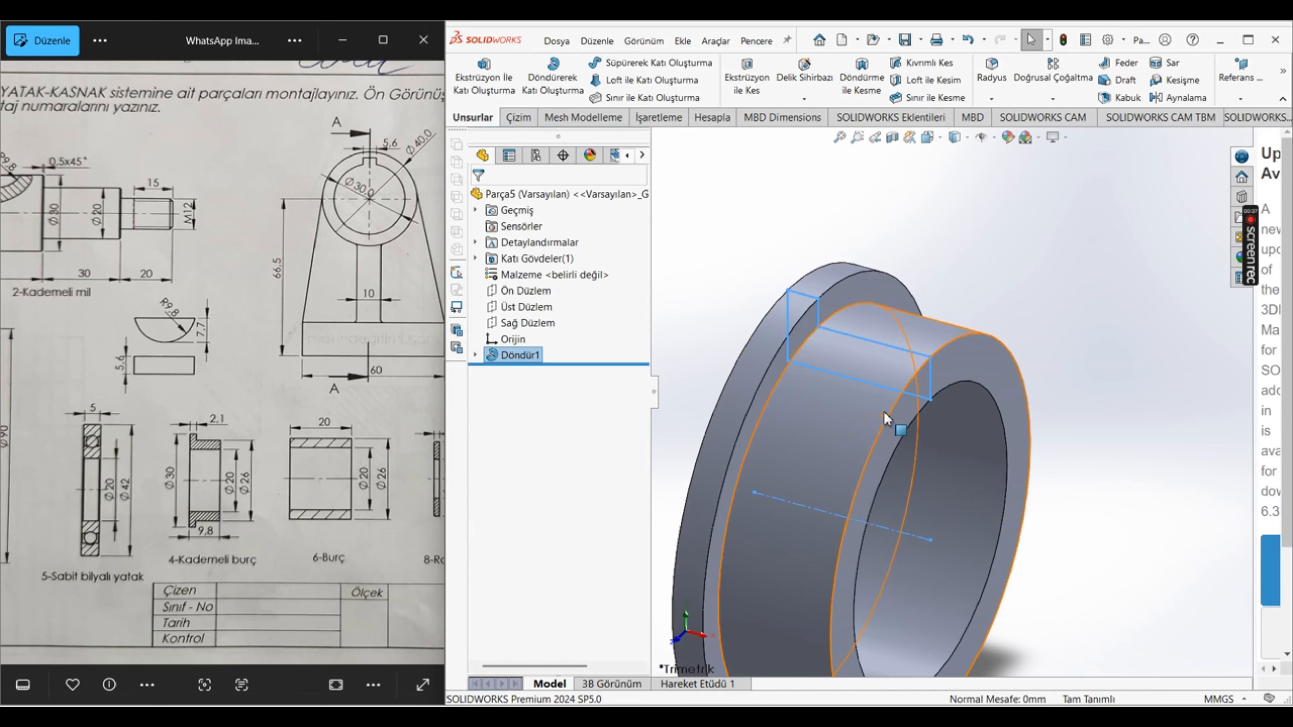
right_click(534, 277)
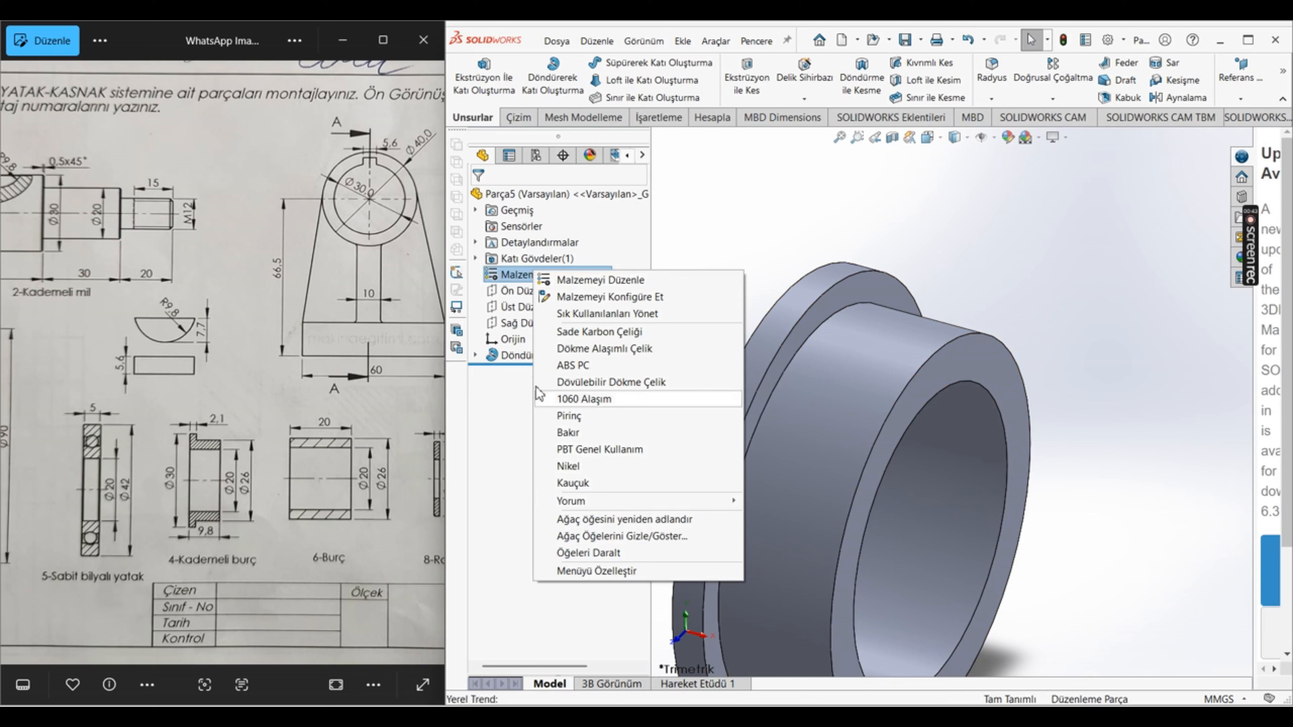
left_click(590, 336)
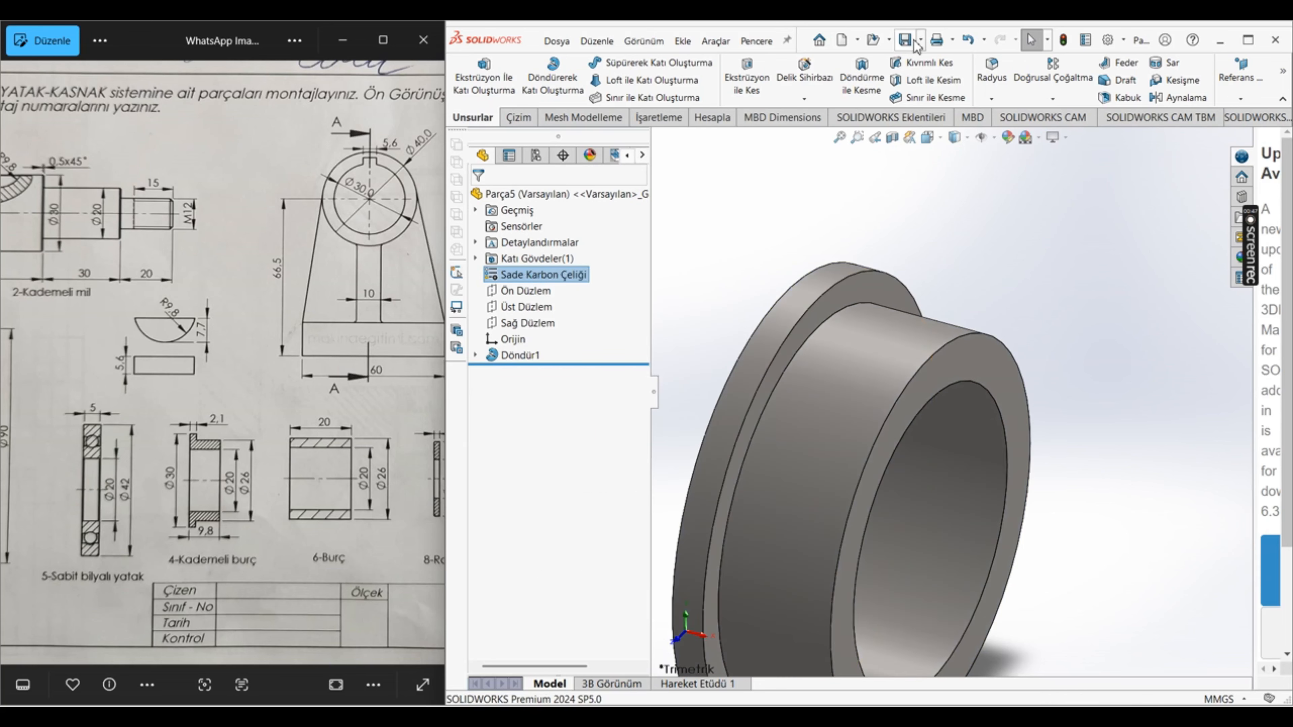
Step: Save the part as "kademeli burç" in the 1. montaj projesi folder
key("ctrl+s")
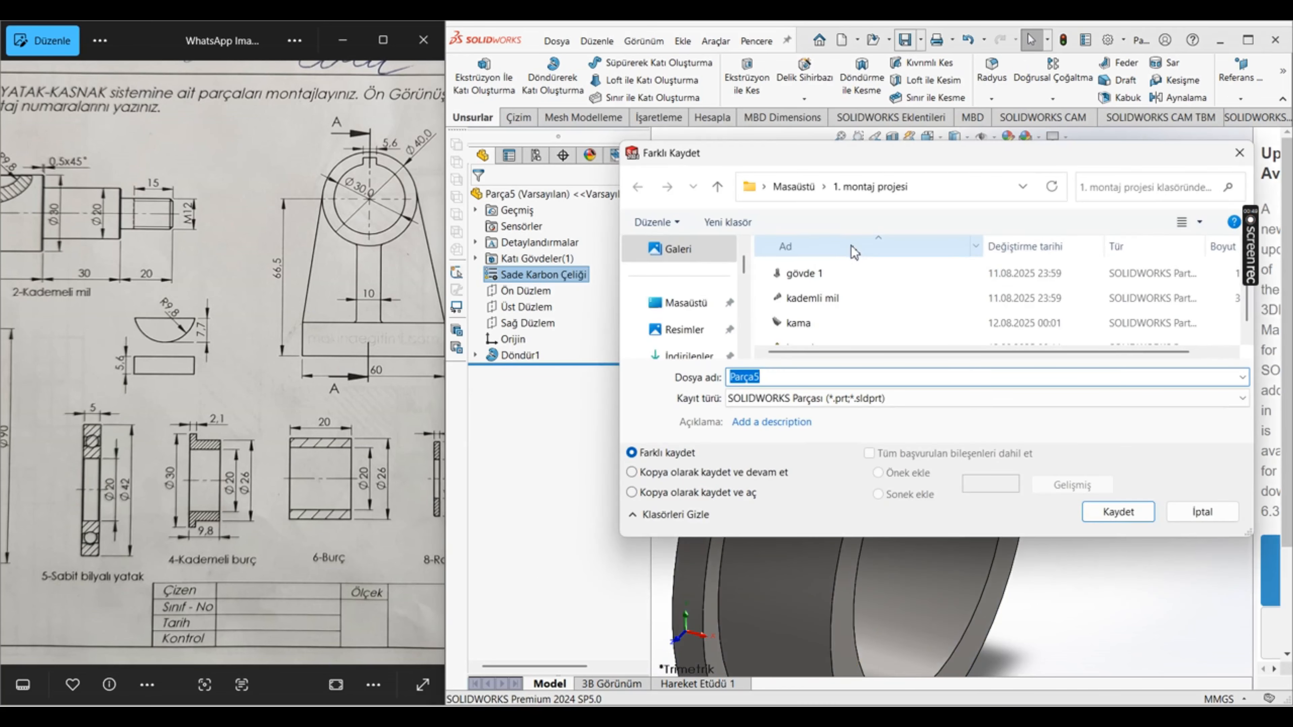
type("kadem")
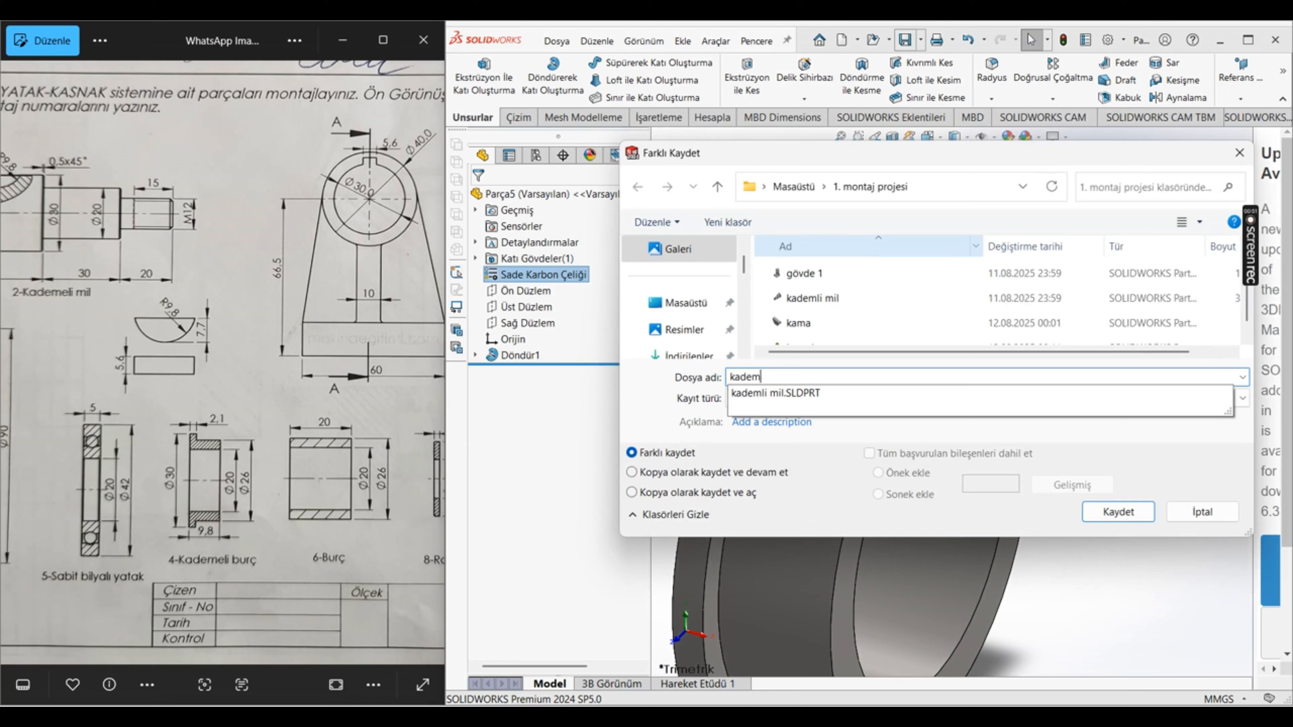
type("eli burç")
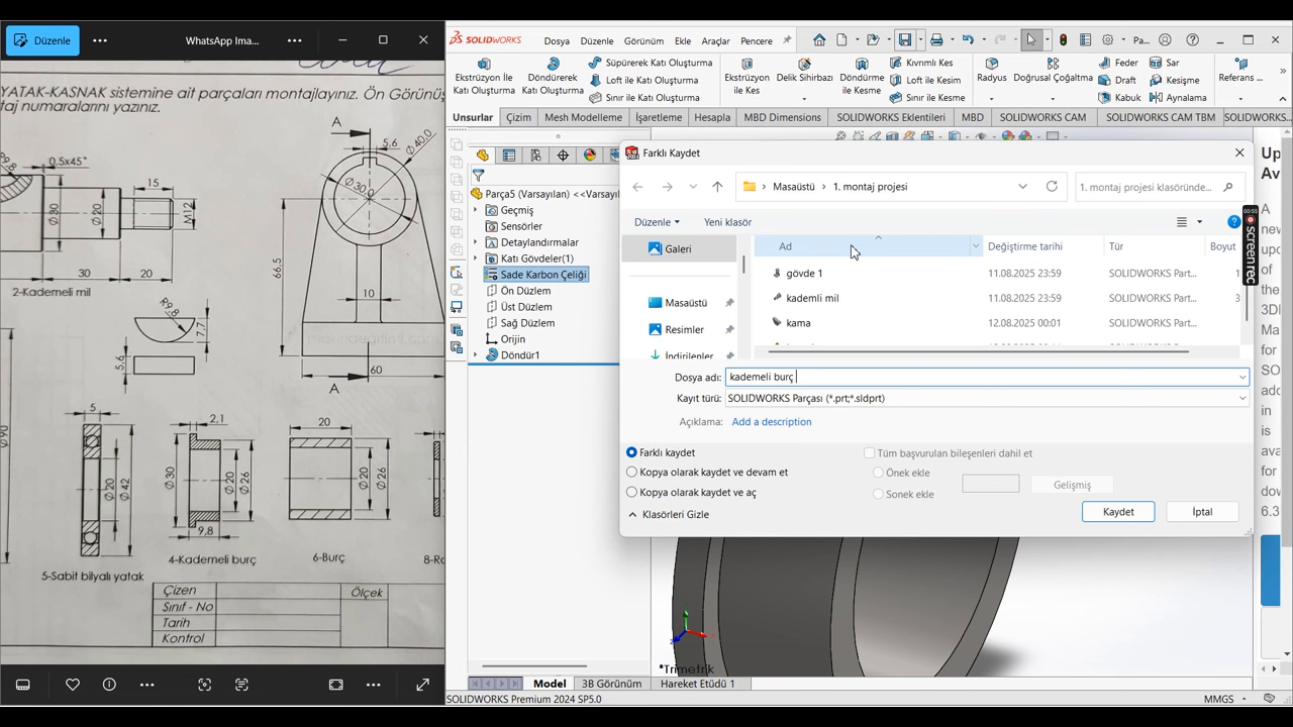
key("Return")
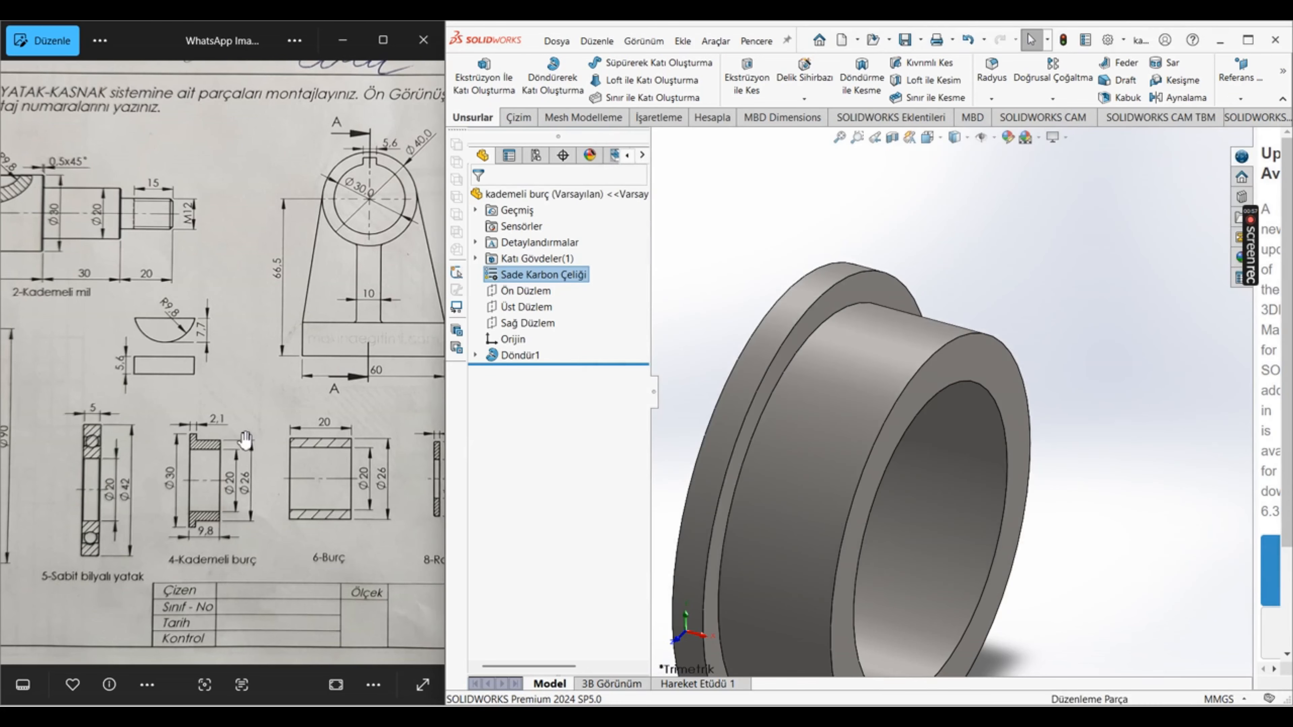
Step: Edit the revolve's sketch, set the sleeve length beyond the flange to 3.70 mm, and exit the sketch to rebuild the bushing
scroll(245, 441, "down", 4)
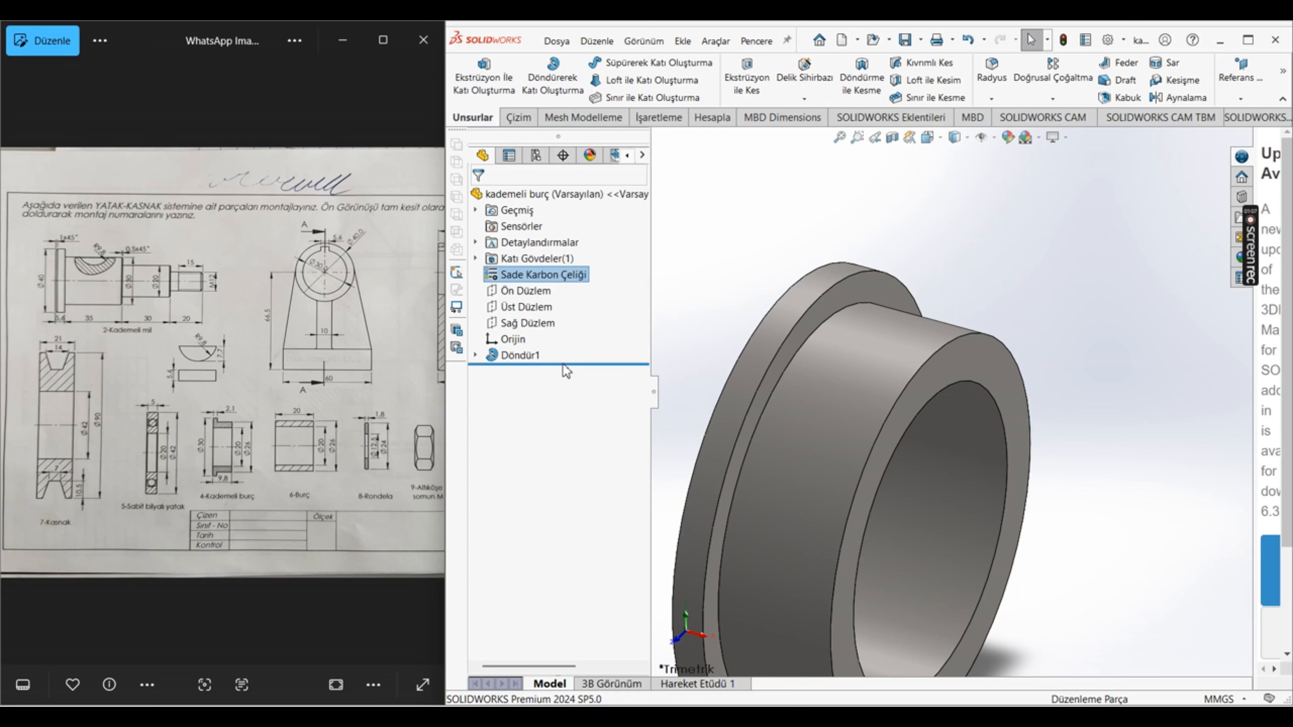
right_click(527, 355)
left_click(571, 336)
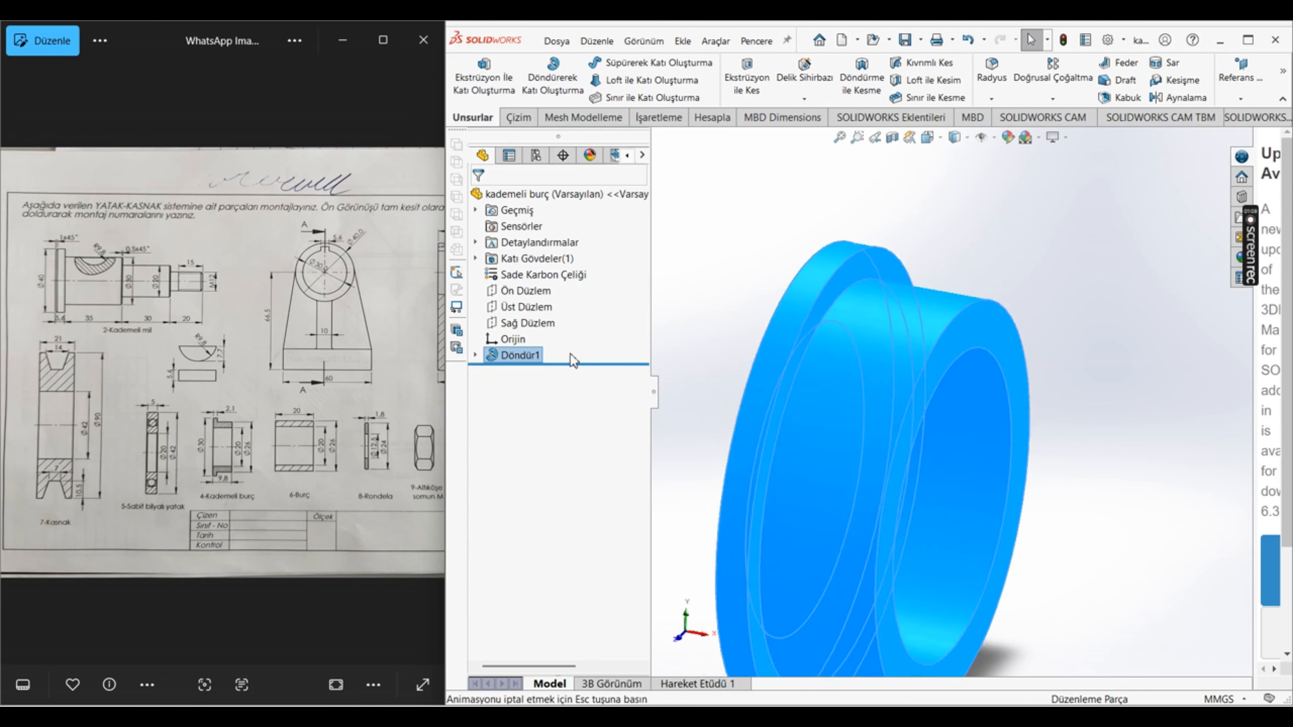
right_click(513, 355)
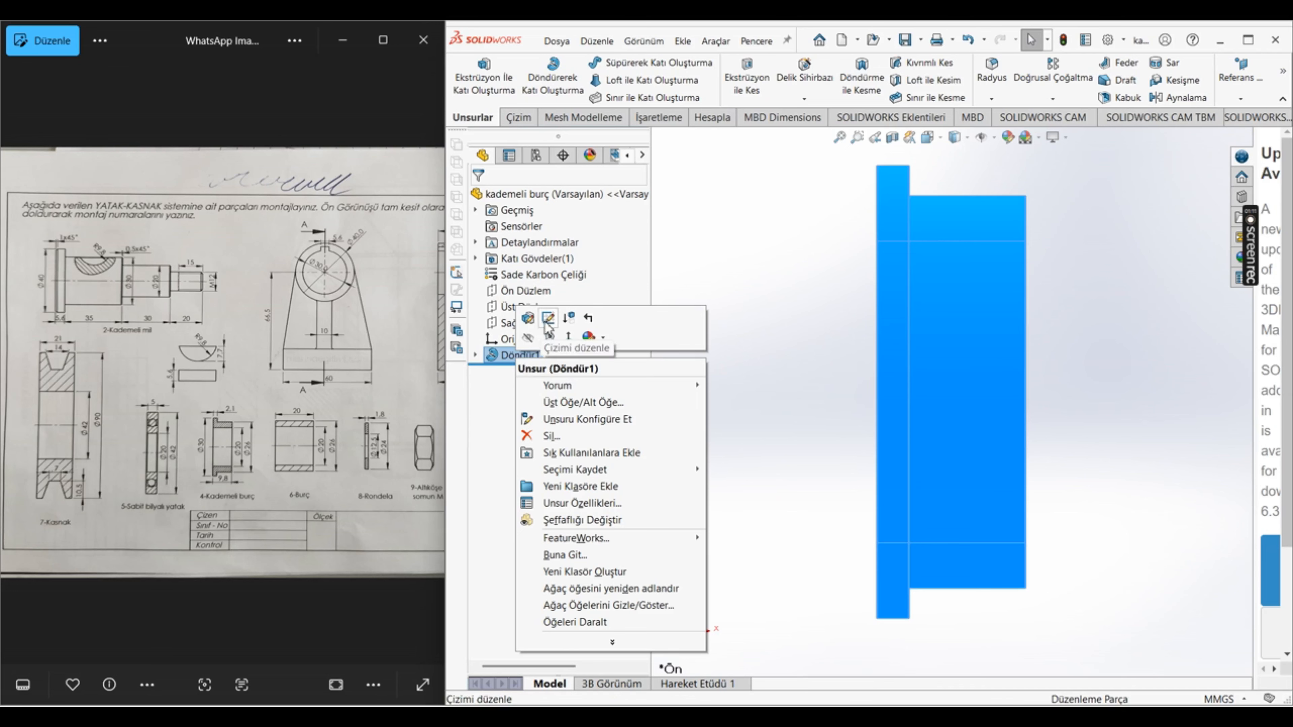
left_click(553, 319)
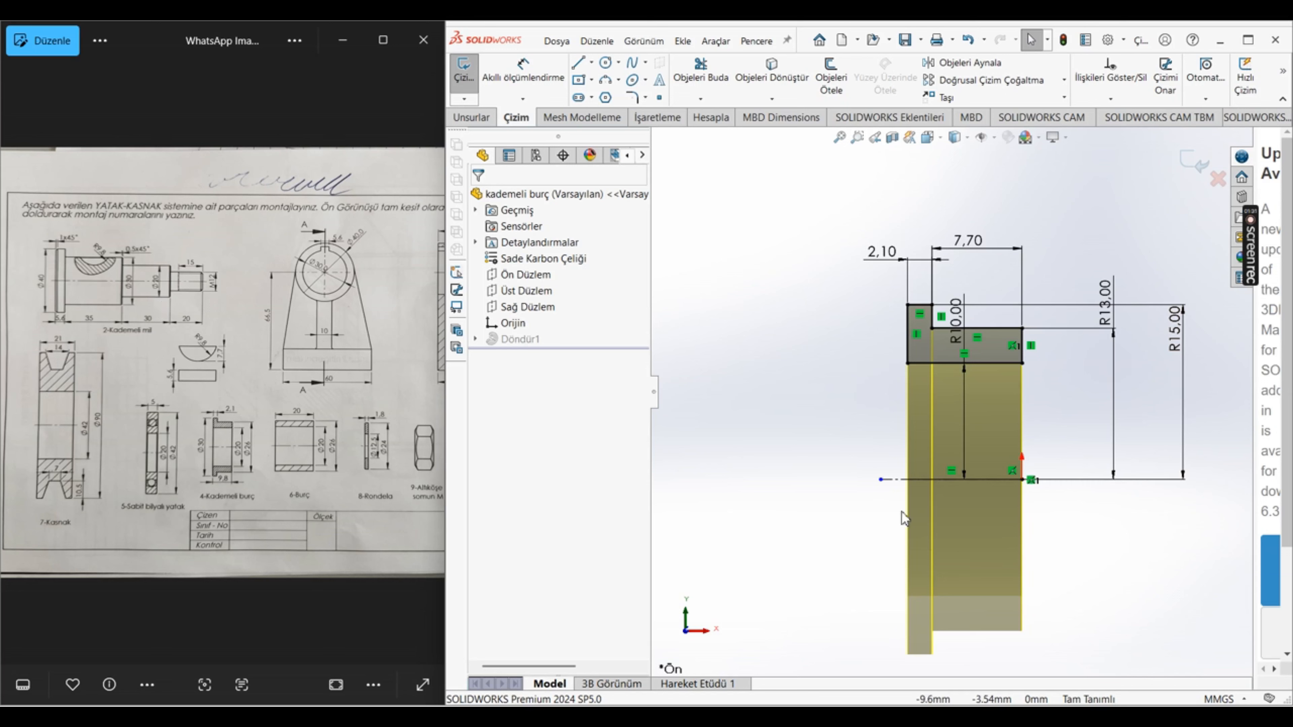
left_click(968, 249)
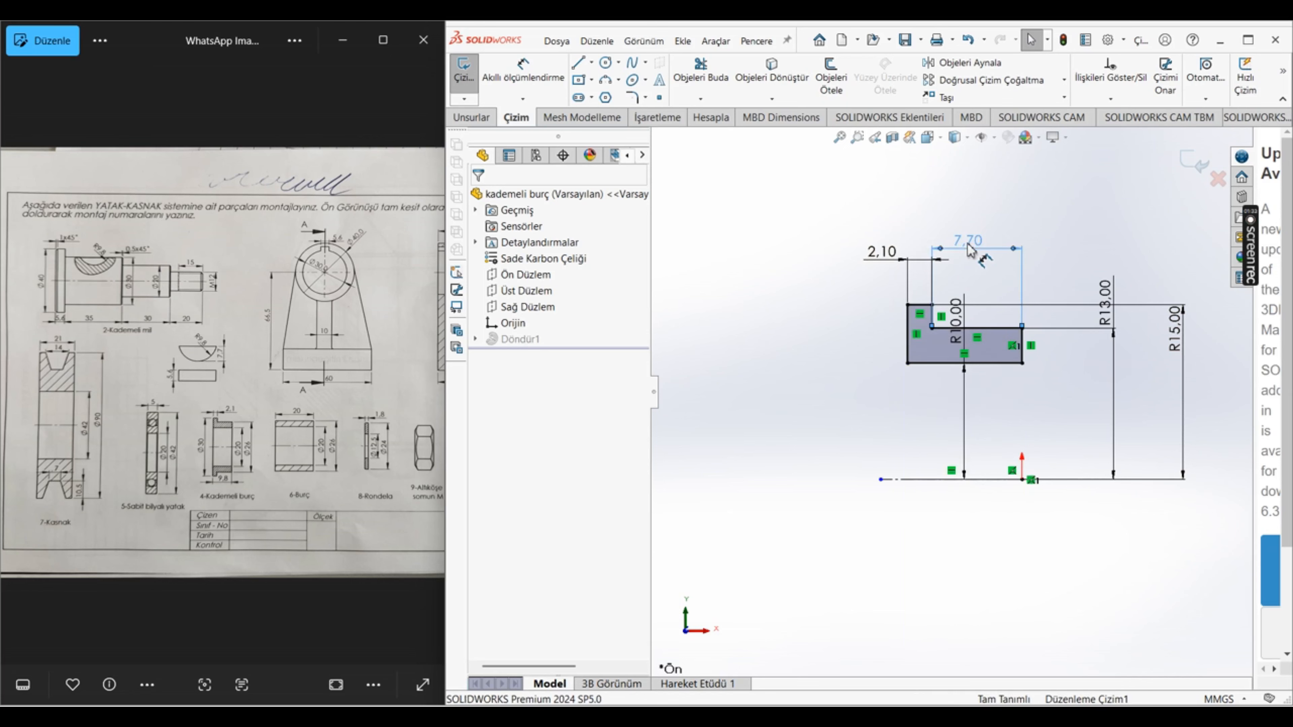
double_click(591, 449)
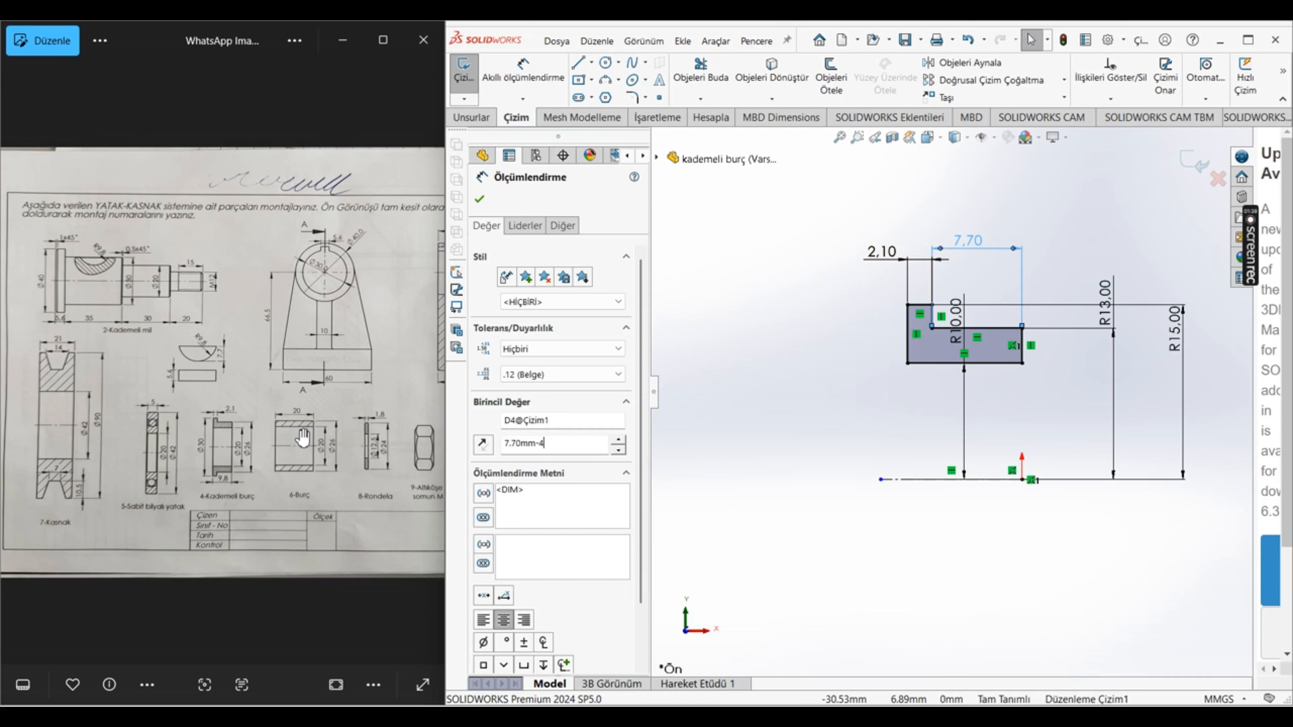
key("Return")
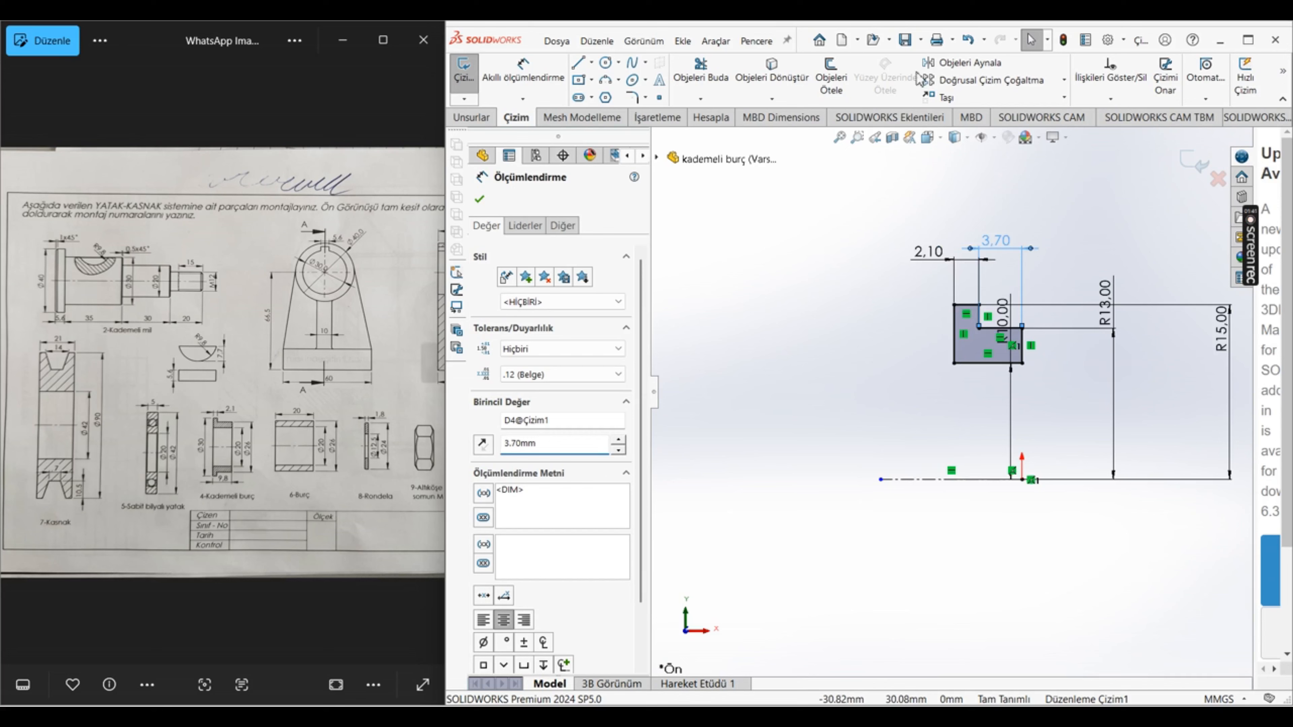
left_click(1193, 162)
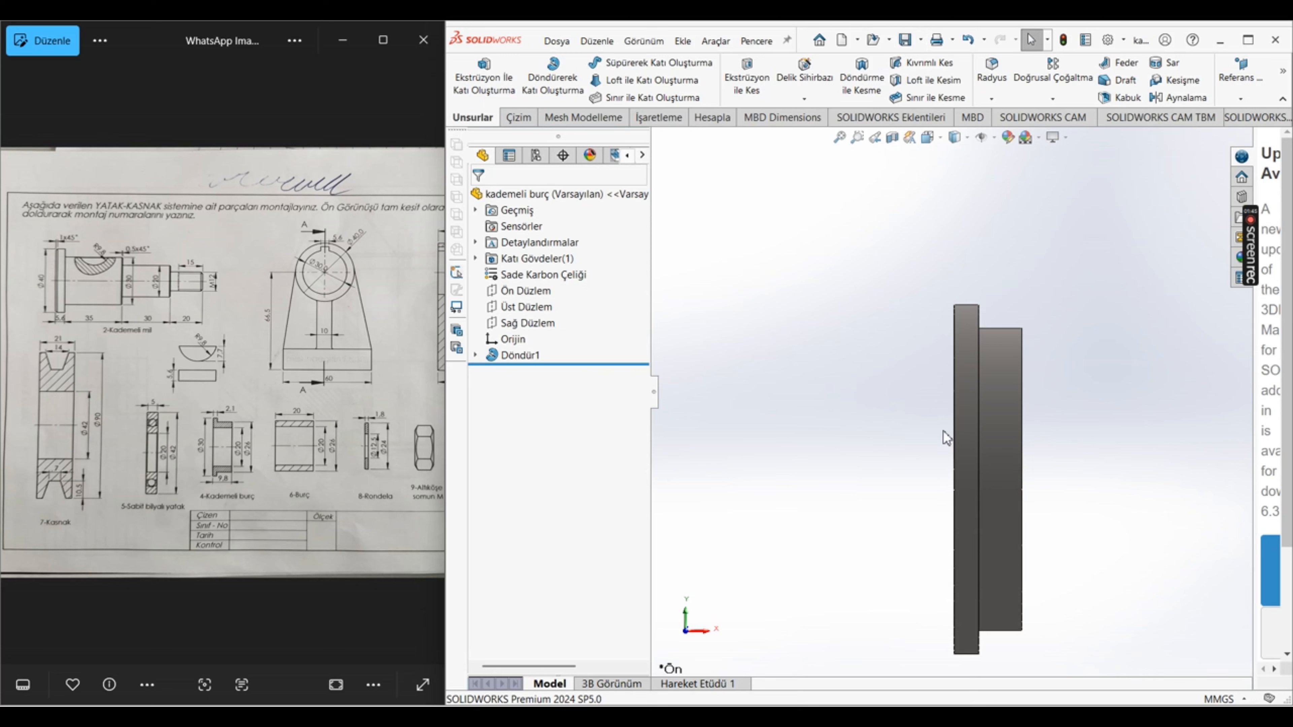
scroll(963, 392, "up", 3)
scroll(998, 413, "down", 2)
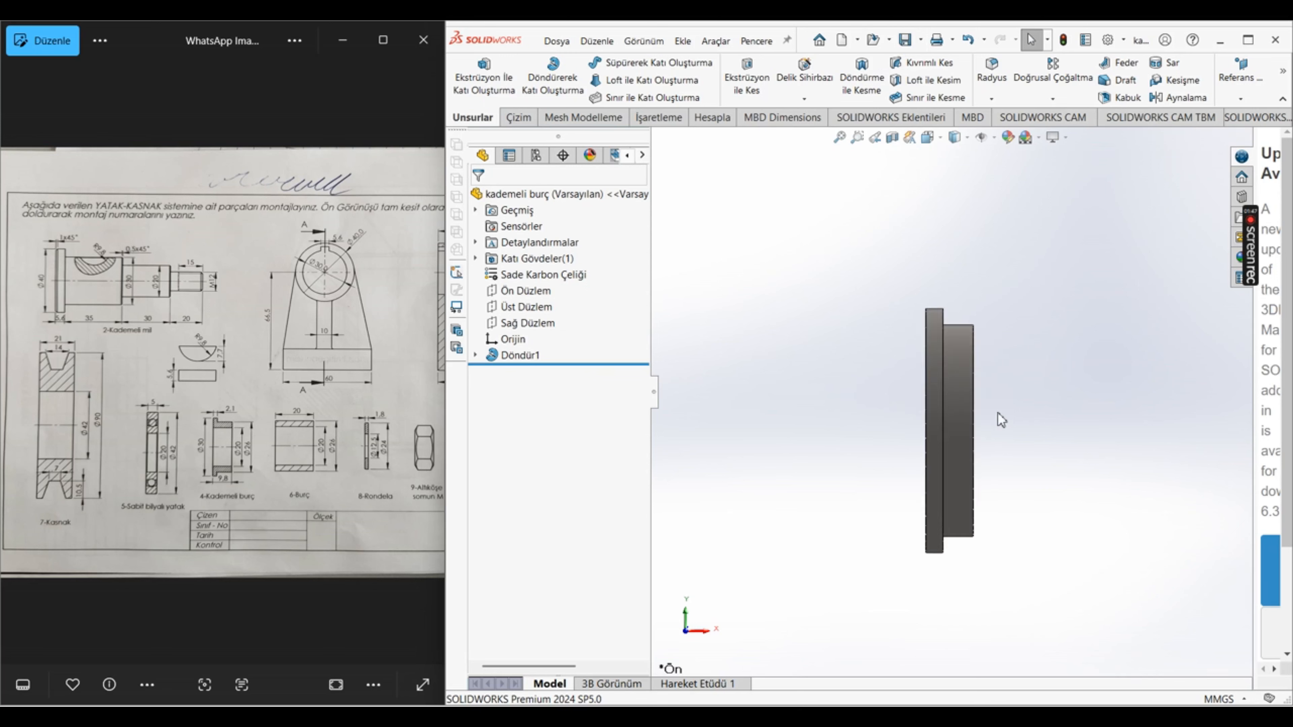
Step: Create a new part document, check the assembly view in the reference drawing, and assign the material Sade Karbon Çeliği
left_click(841, 43)
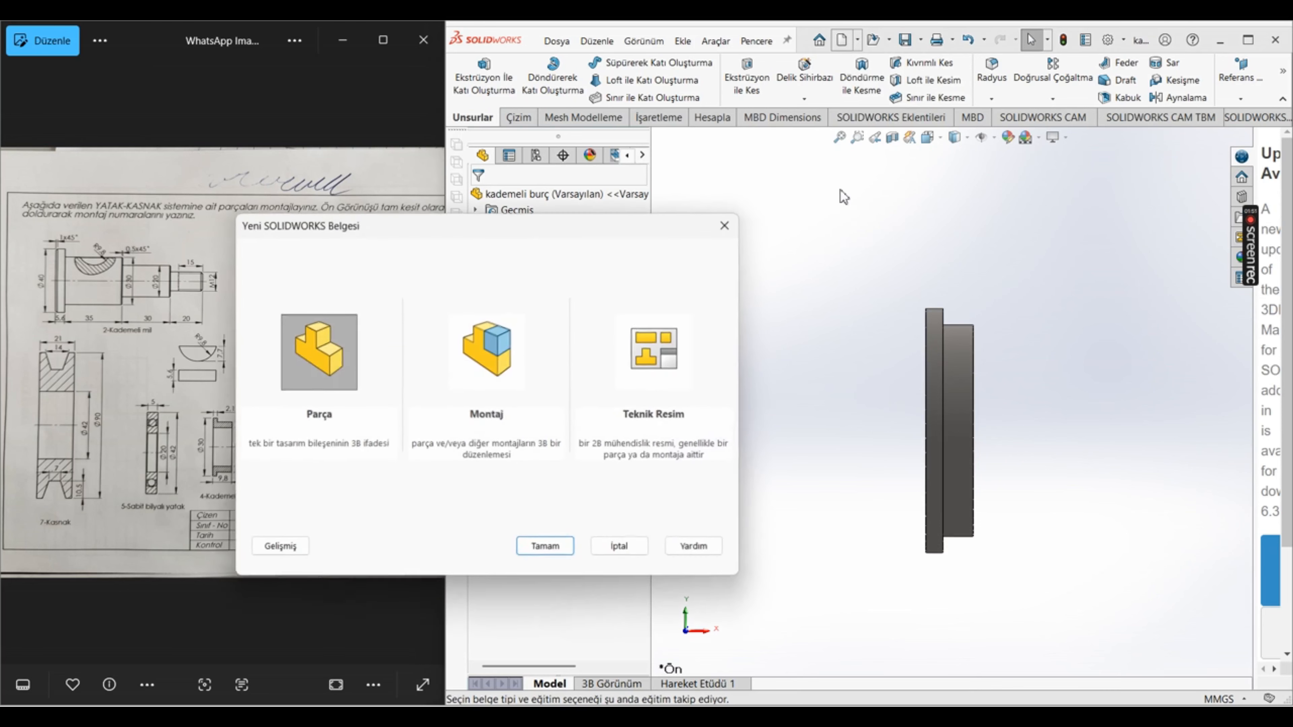
left_click(546, 547)
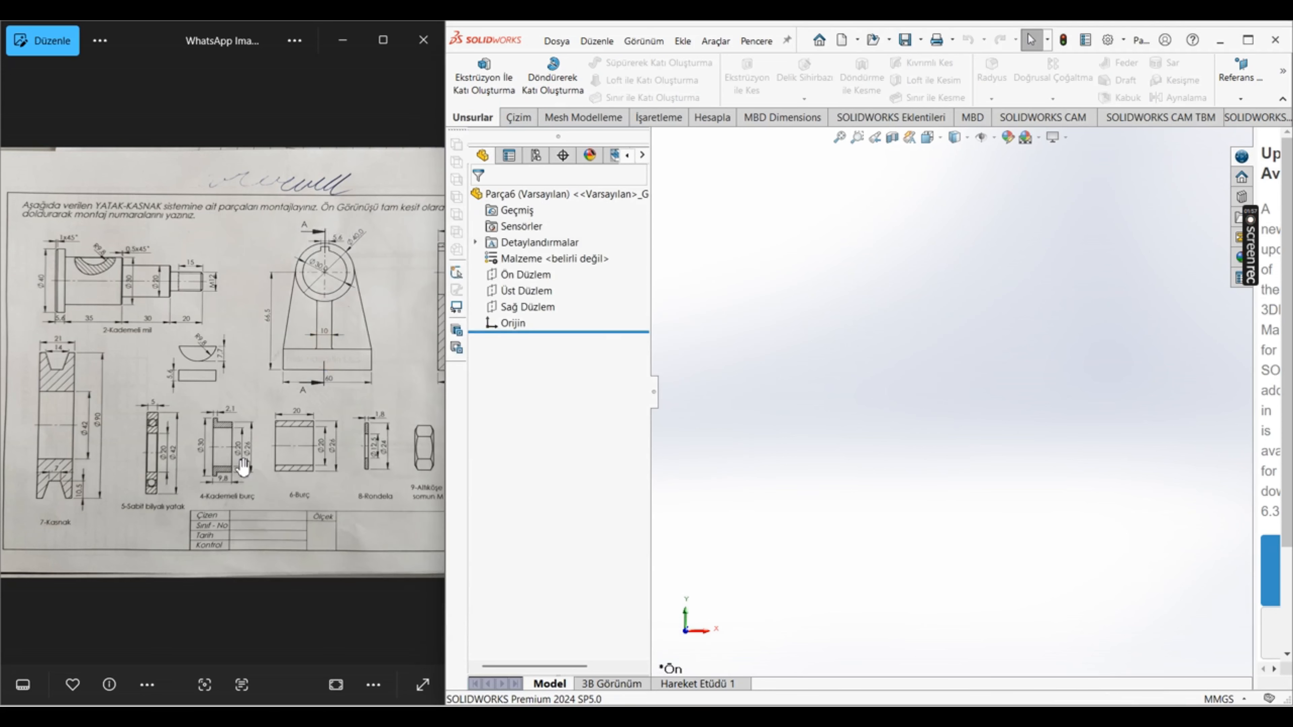
left_click_drag(319, 509, 137, 431)
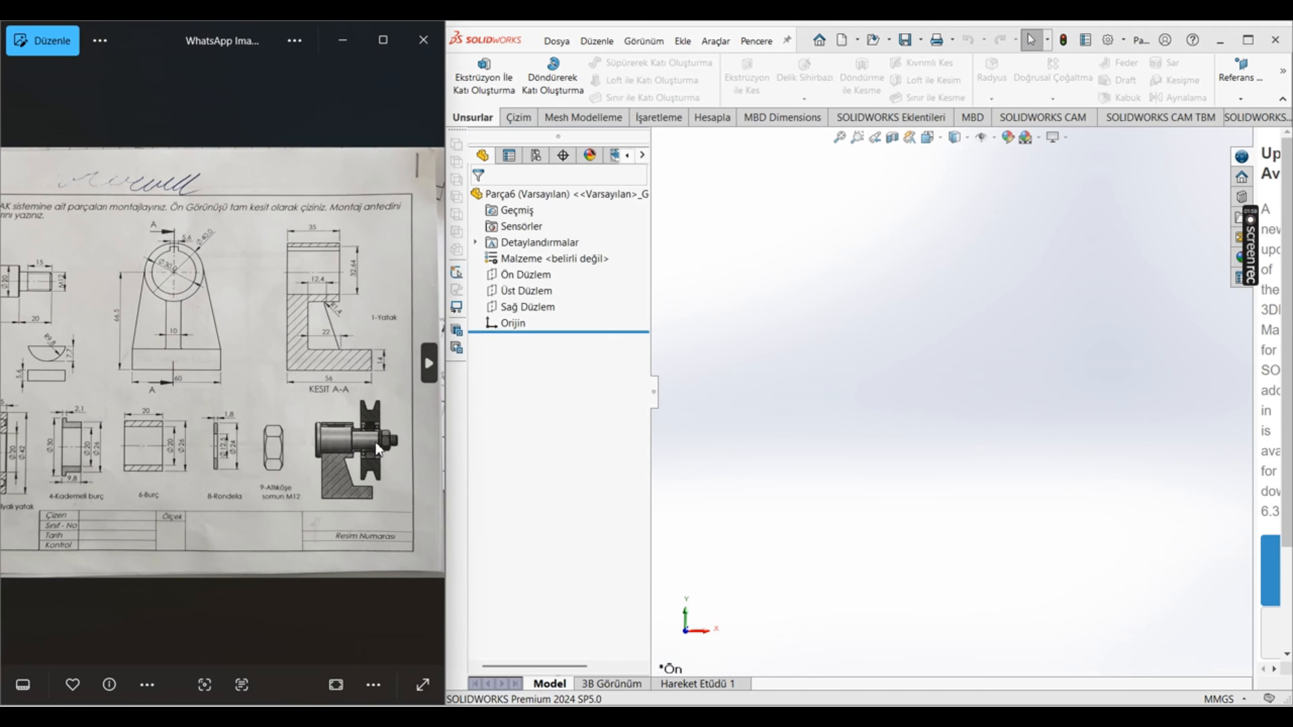
scroll(375, 440, "up", 4)
scroll(382, 497, "up", 1)
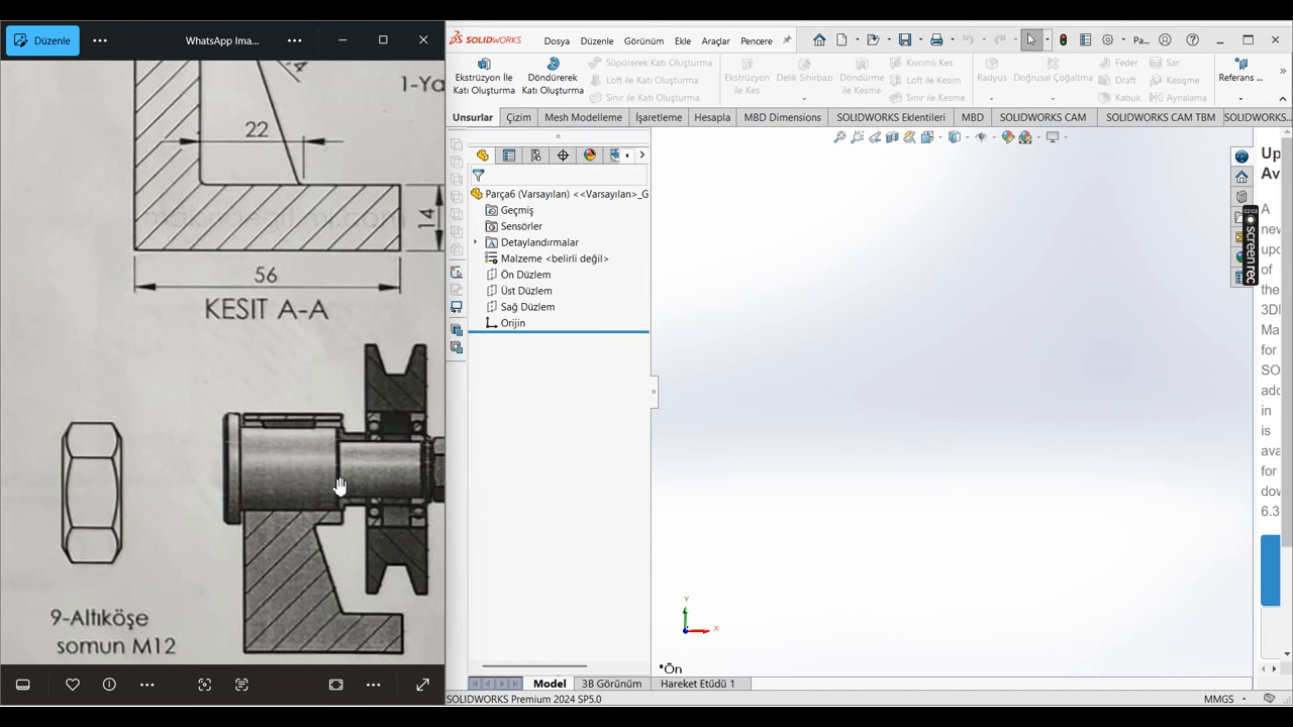
scroll(340, 487, "down", 4)
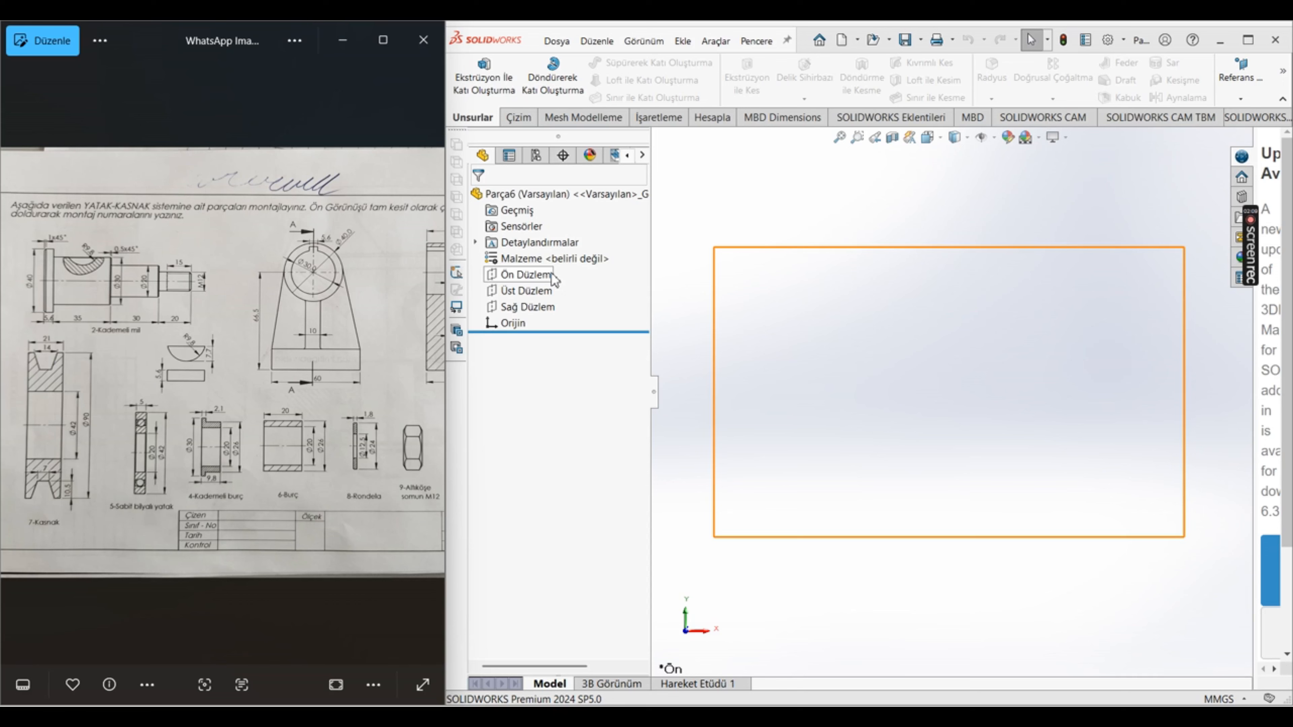
right_click(554, 261)
left_click(627, 323)
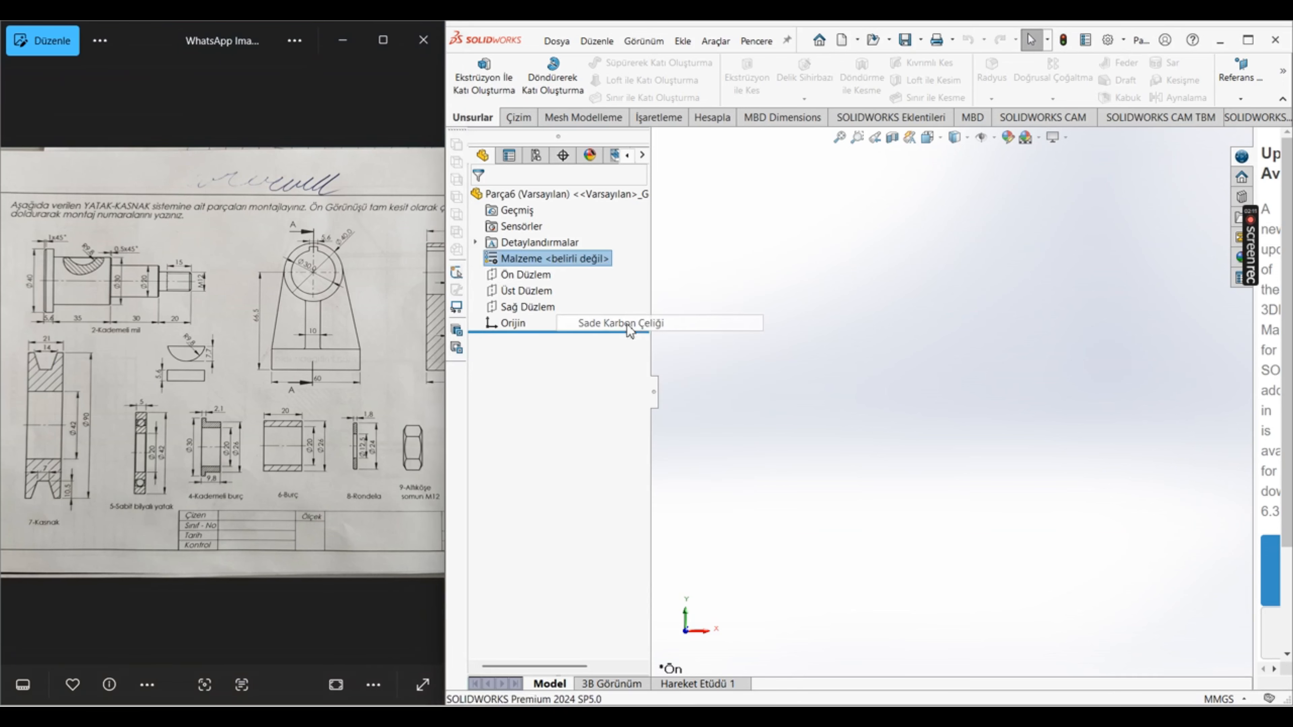
Step: Sketch two concentric circles centered on the origin on the Front Plane, about 41 mm and 24 mm in diameter
left_click(524, 275)
left_click(534, 252)
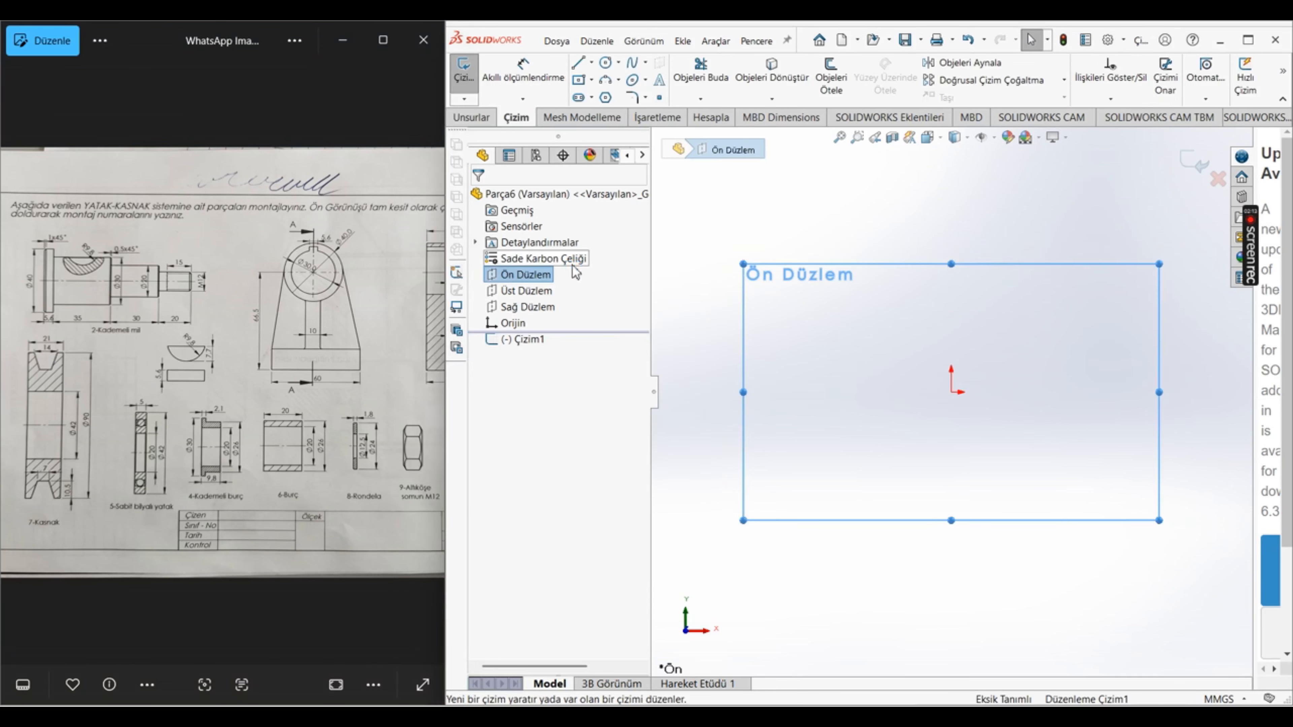
left_click(606, 62)
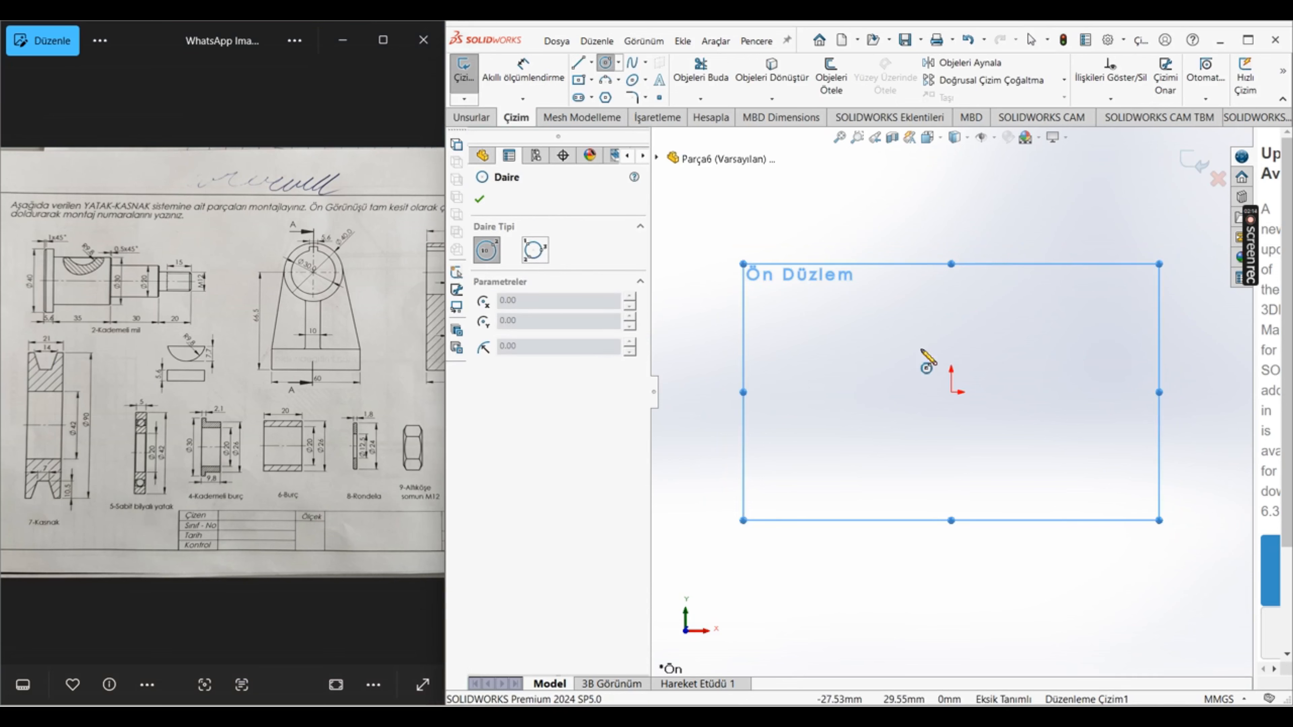
left_click(950, 392)
left_click(920, 430)
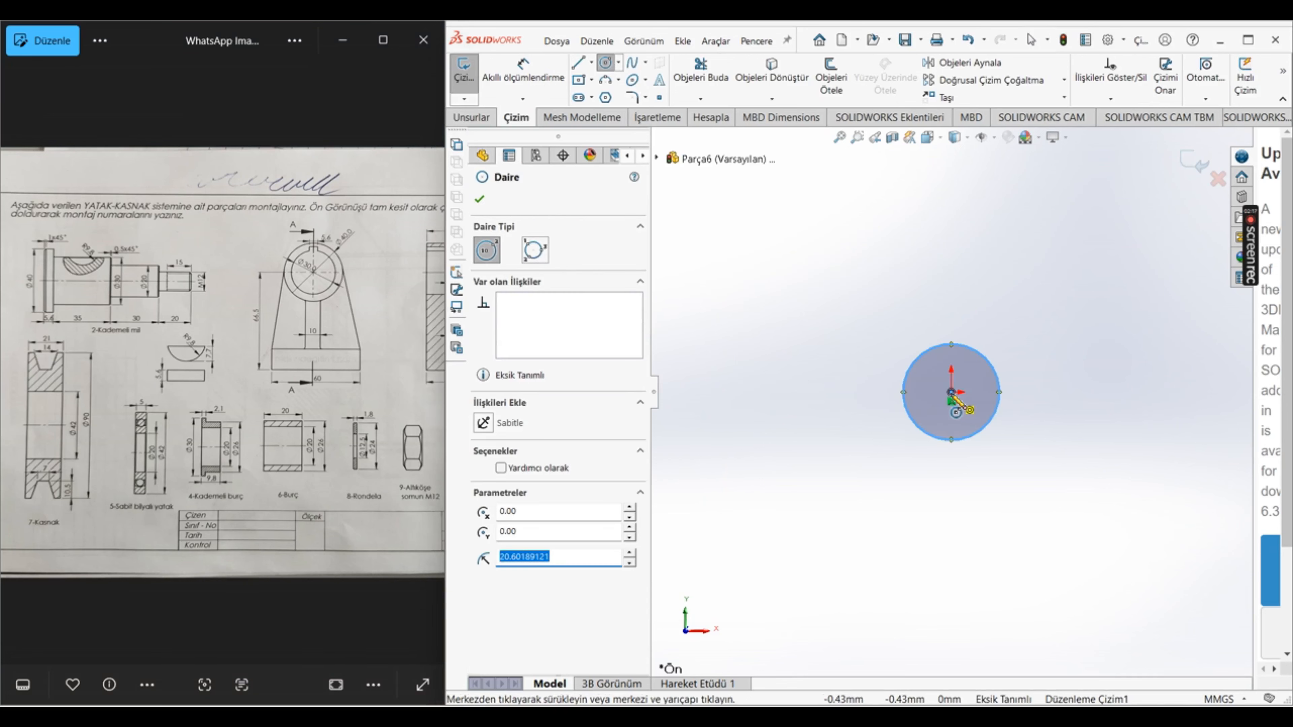
left_click(951, 392)
left_click(933, 410)
key("Escape")
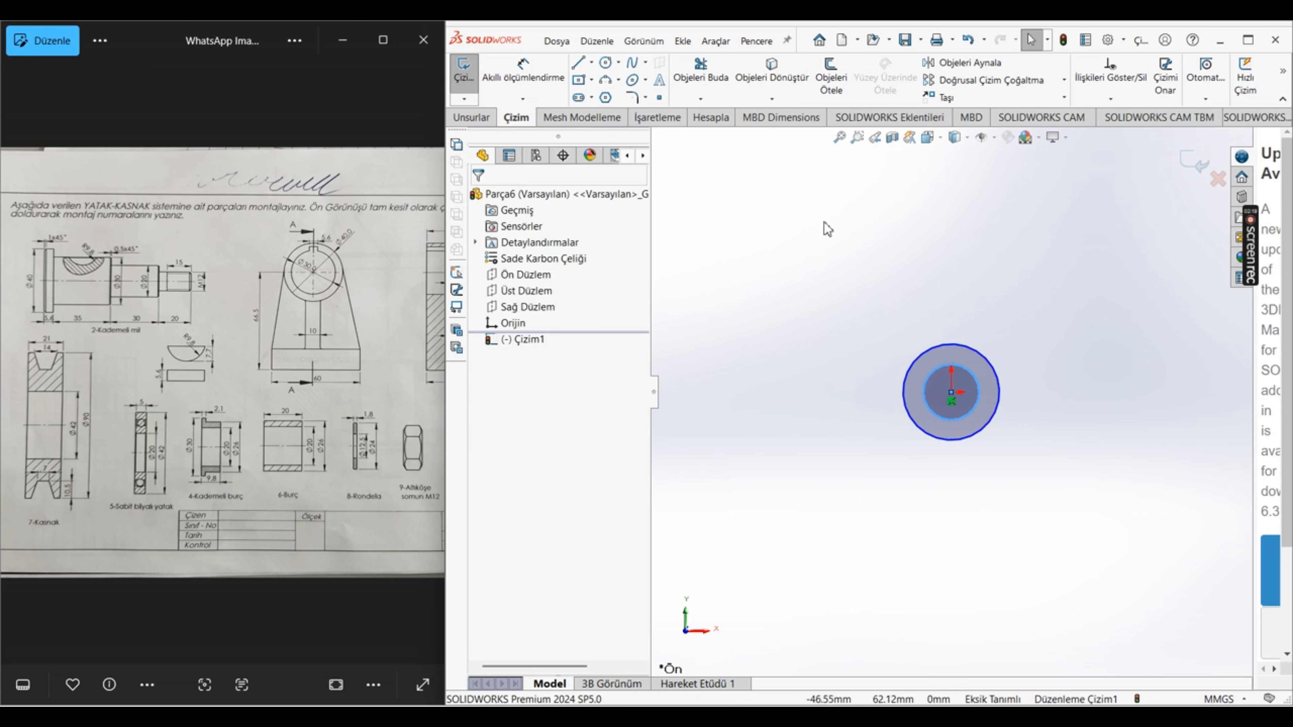
Step: Dimension the inner circle's diameter as 20 mm
left_click(546, 77)
left_click(975, 379)
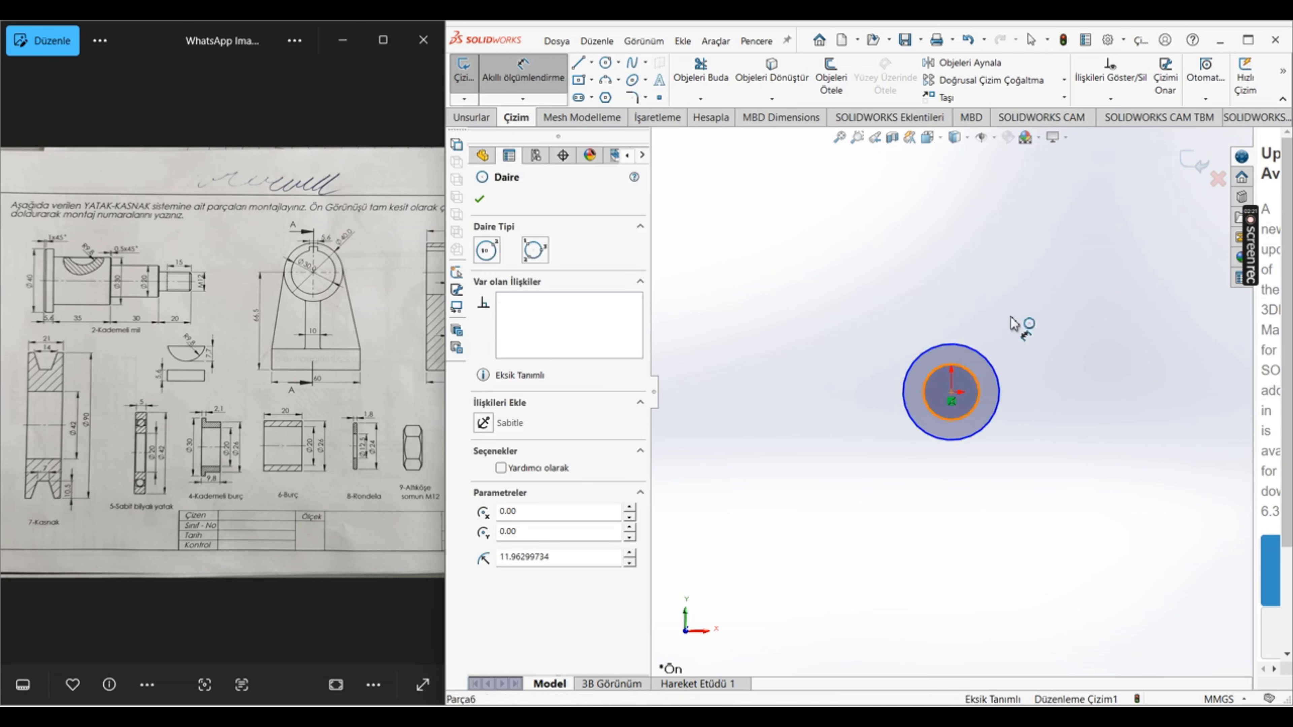
left_click(1017, 348)
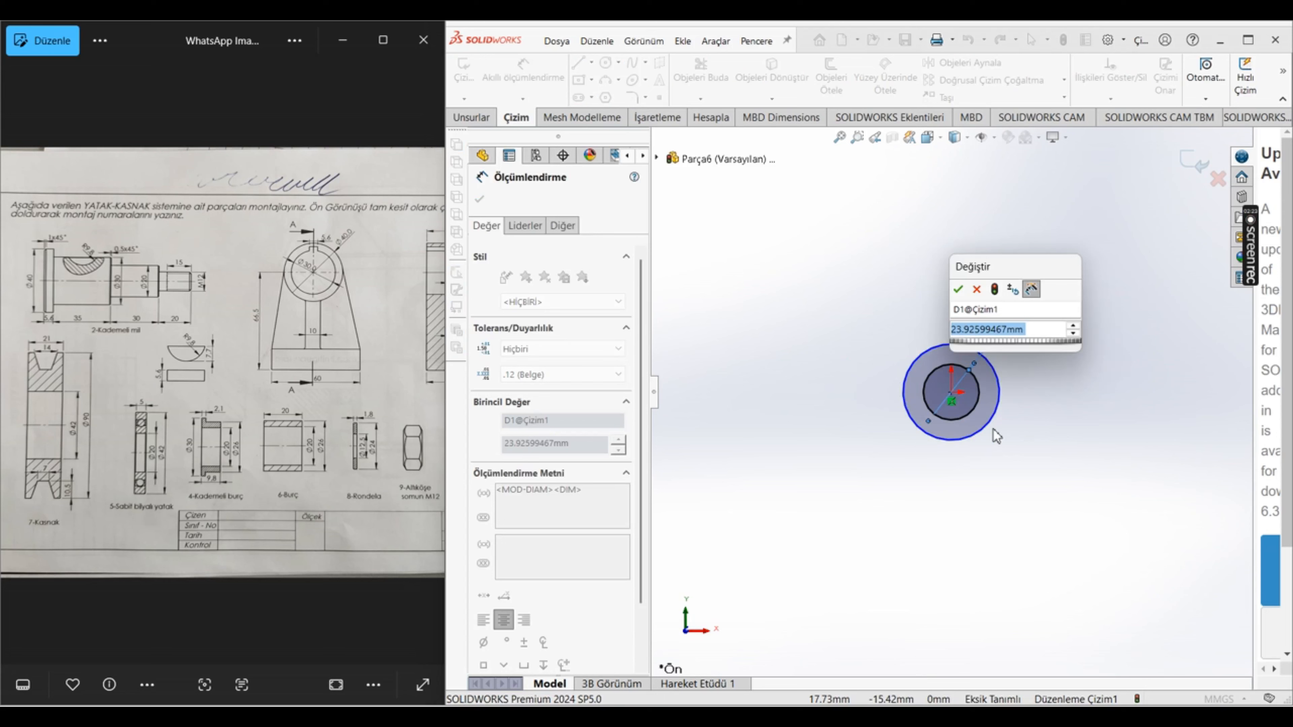
type("20")
key("Return")
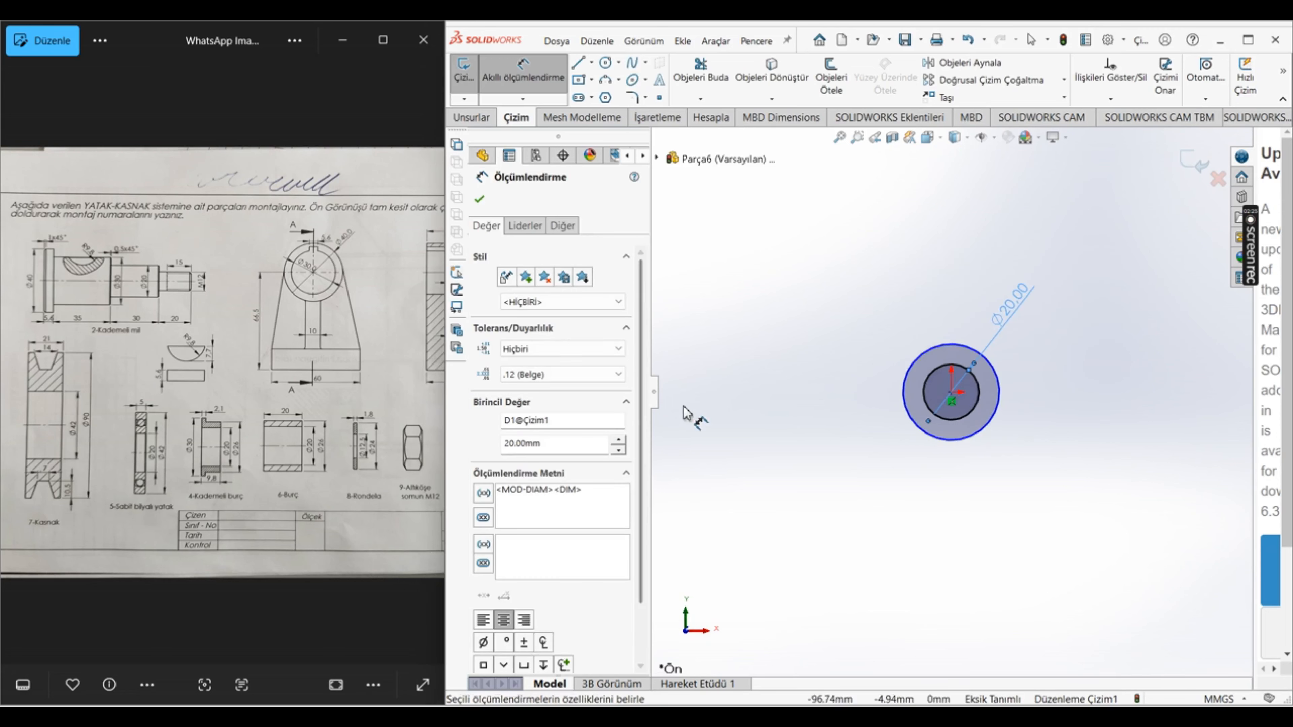
Step: Place a diameter dimension on the outer circle and check the 6-Burç part in the reference drawing for its value
left_click(894, 386)
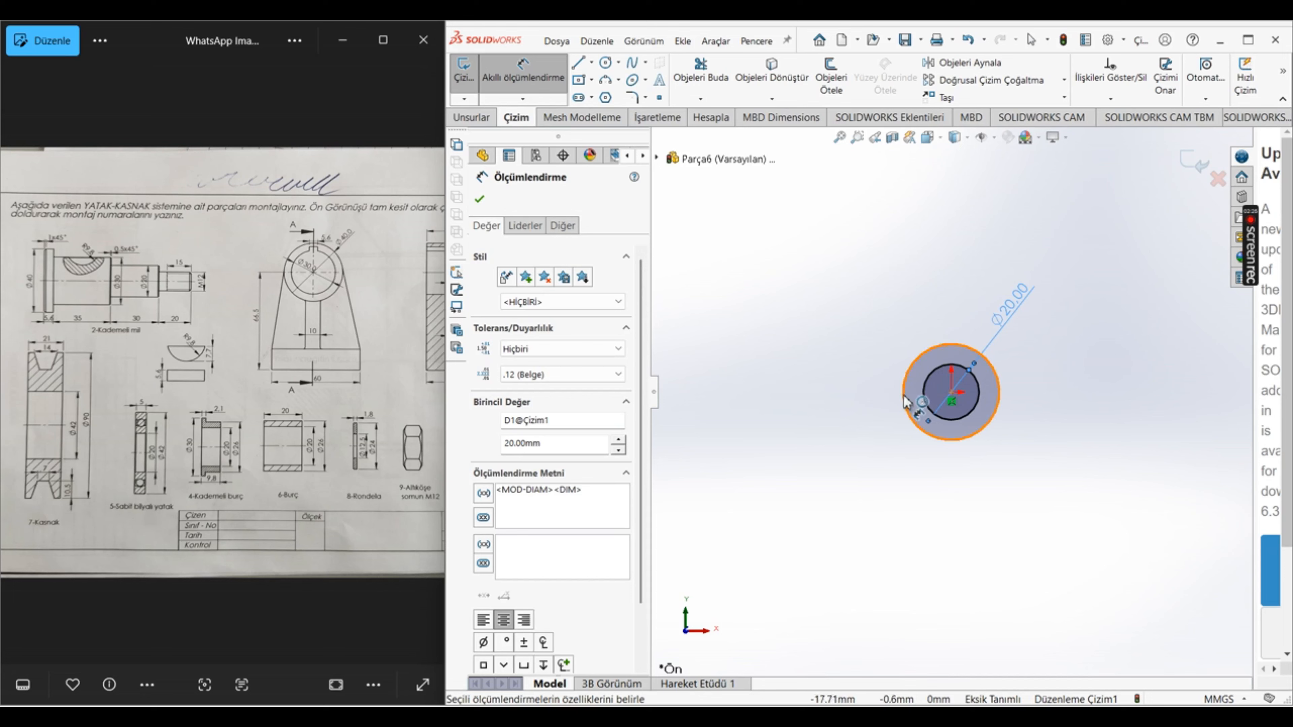
left_click(926, 556)
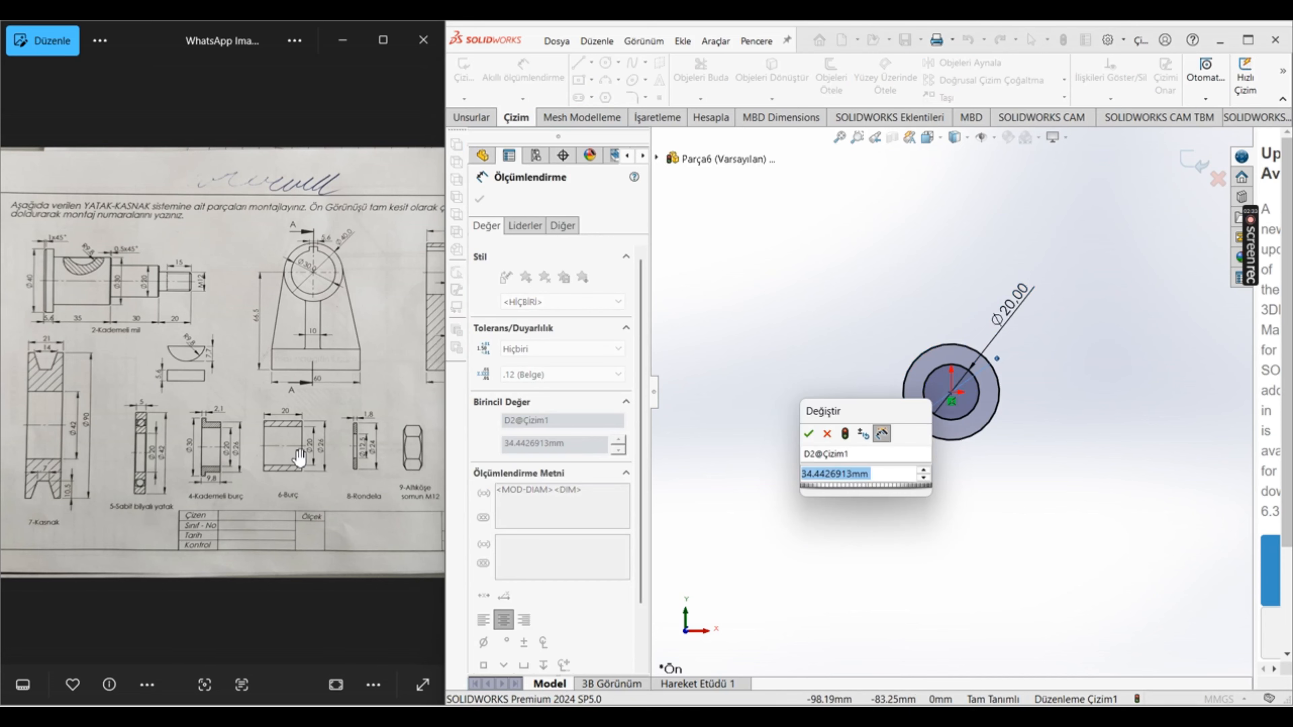
scroll(332, 520, "up", 2)
scroll(332, 521, "up", 1)
scroll(327, 476, "down", 2)
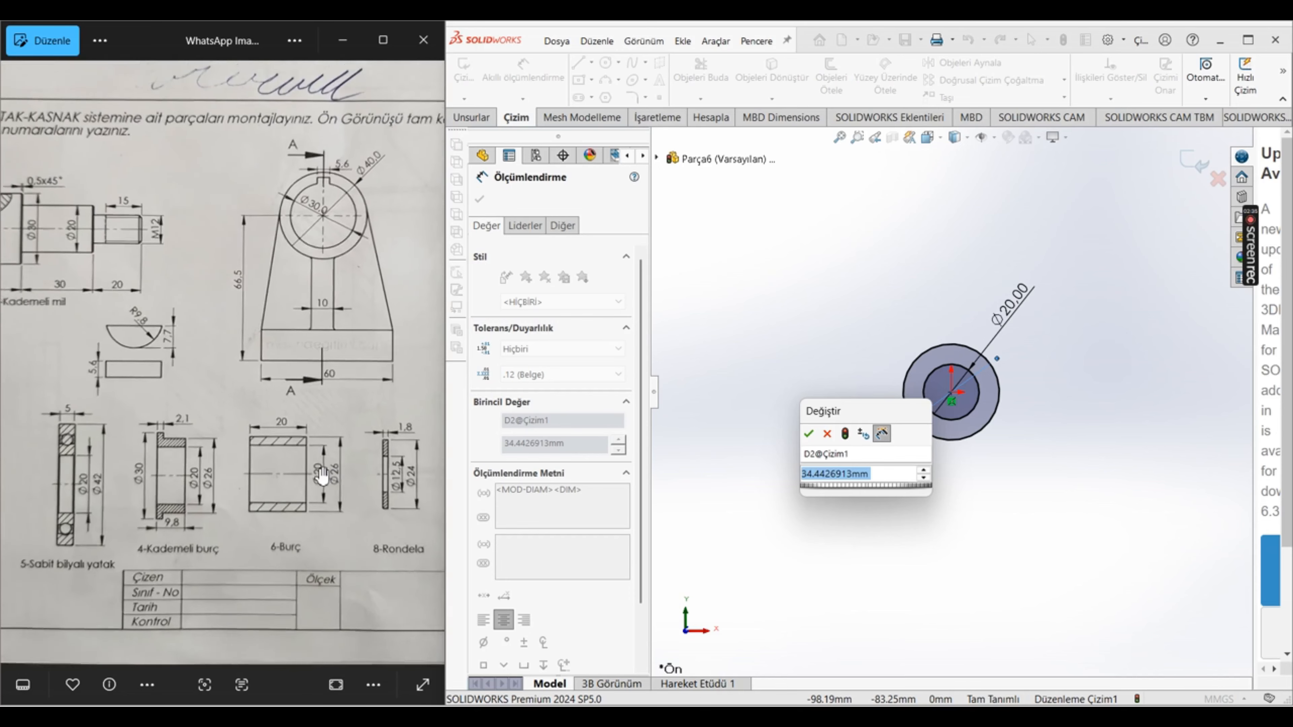
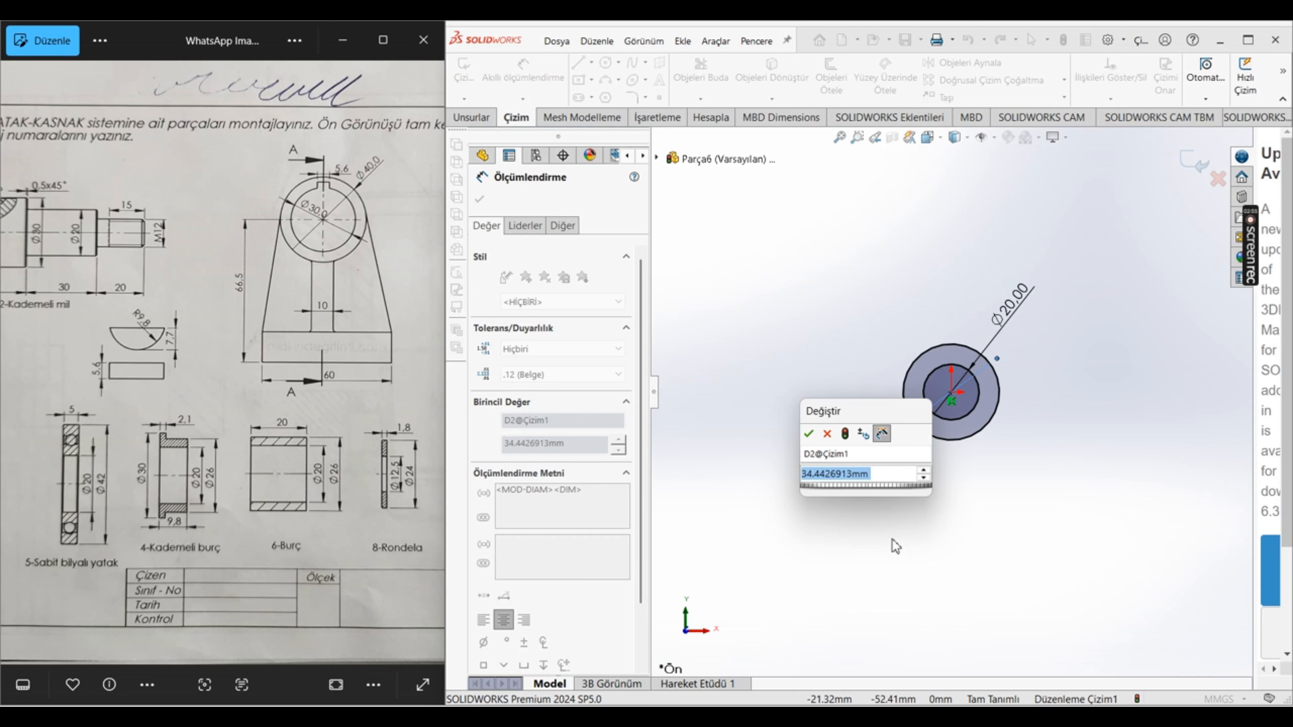
Step: Set the outer circle's diameter to 26 mm and set up a blind boss extrusion of the ring with a 1 mm depth
type("26")
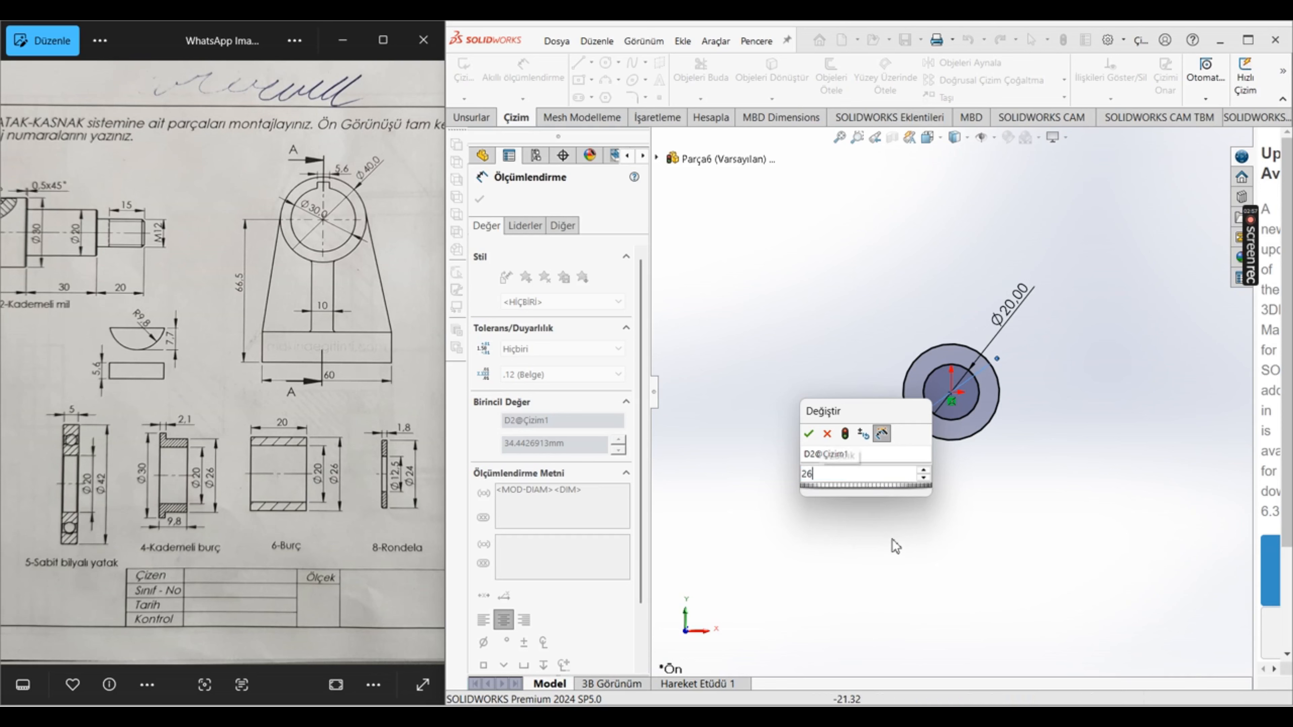
key("Return")
left_click(470, 117)
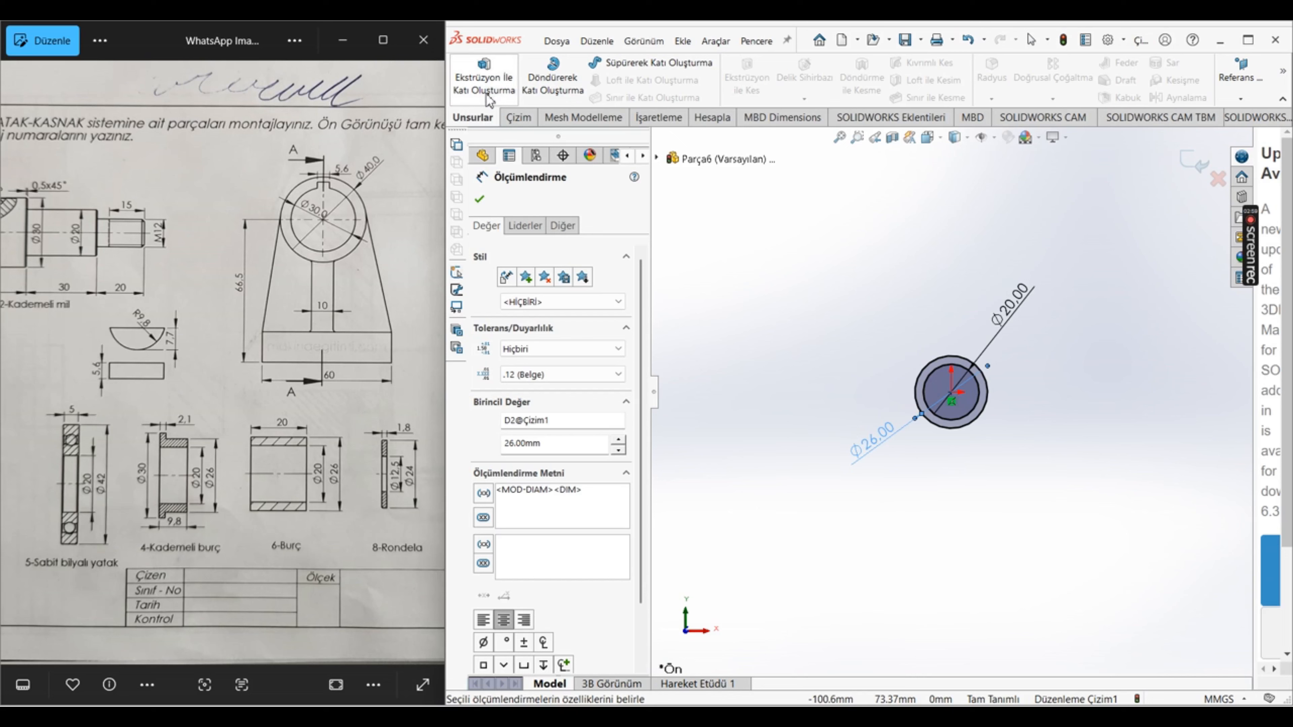
left_click(483, 74)
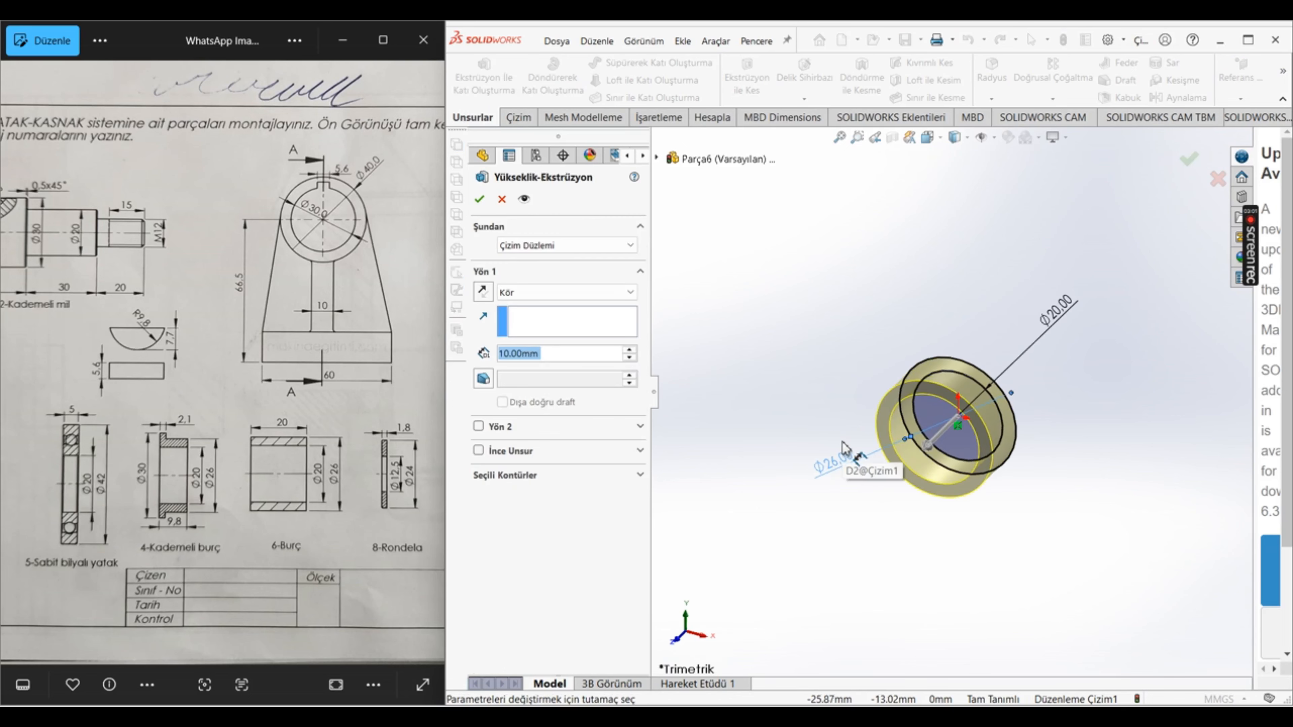
type("1")
key("Return")
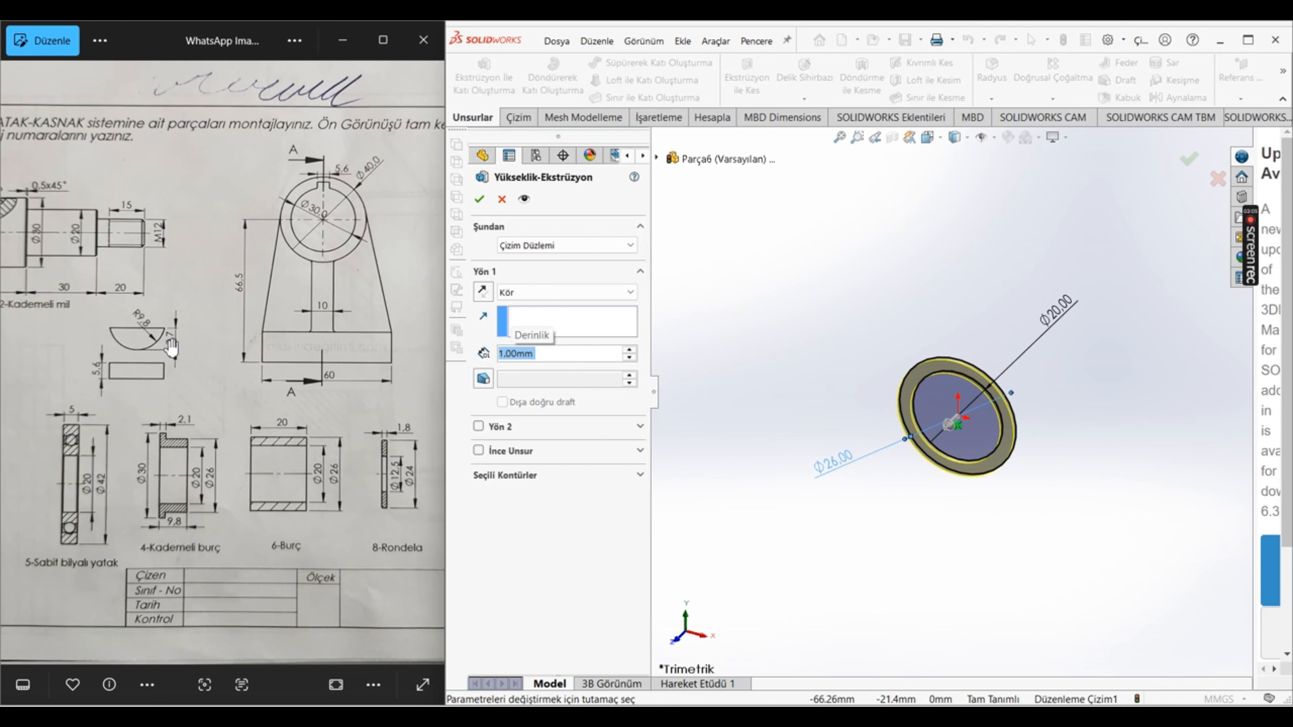
Step: Examine the sectional assembly view in the reference drawing around the bearings and bushing number 6
scroll(355, 361, "down", 2)
left_click(16, 363)
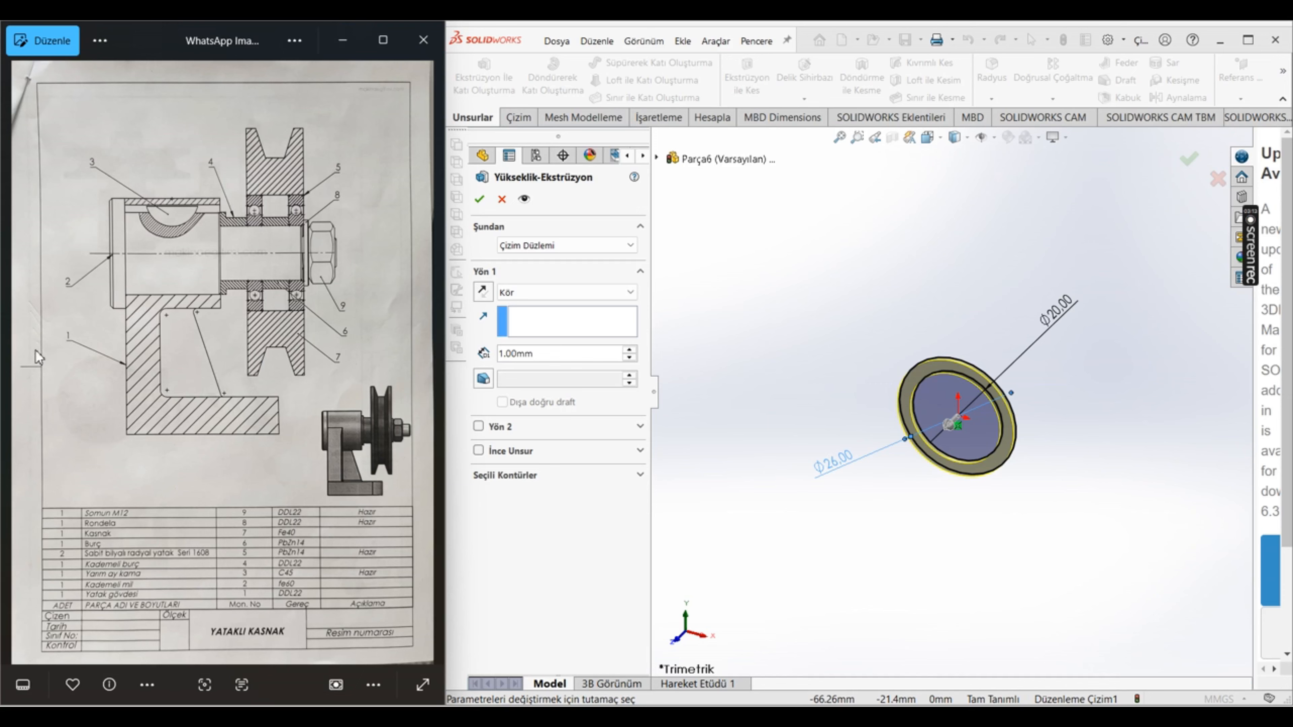
scroll(275, 224, "up", 5)
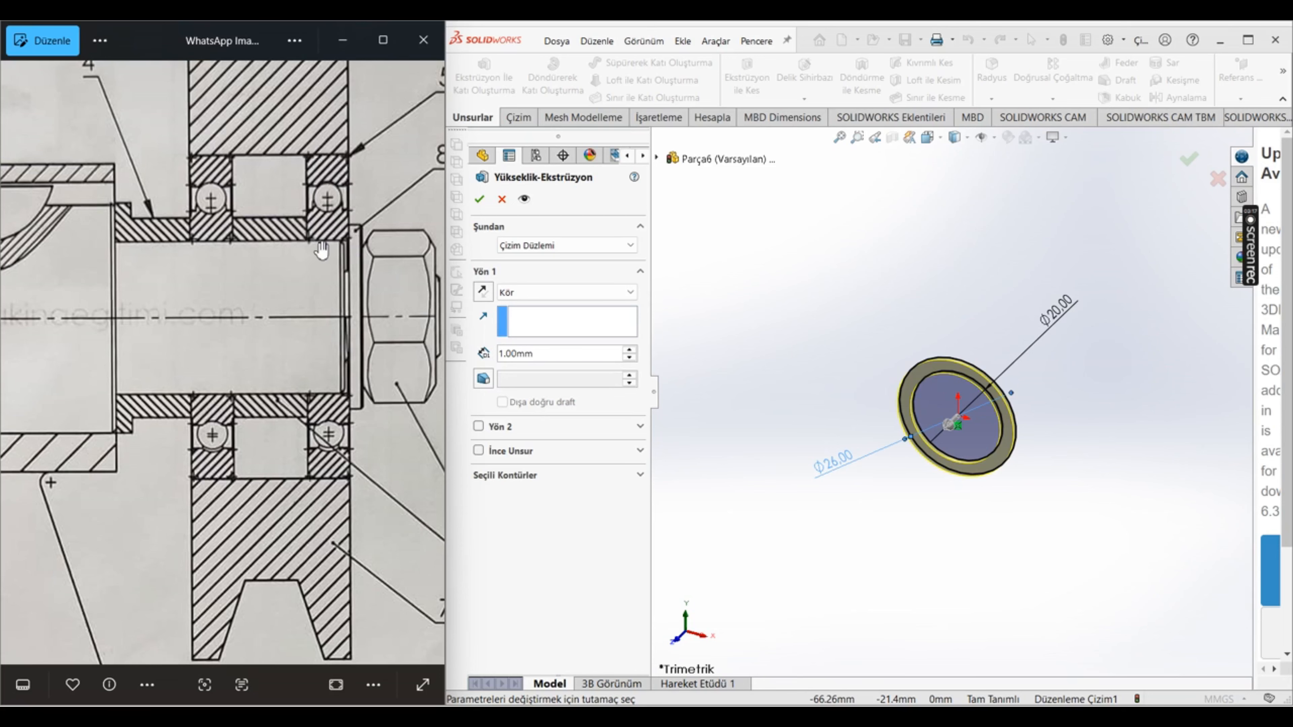
scroll(270, 387, "down", 5)
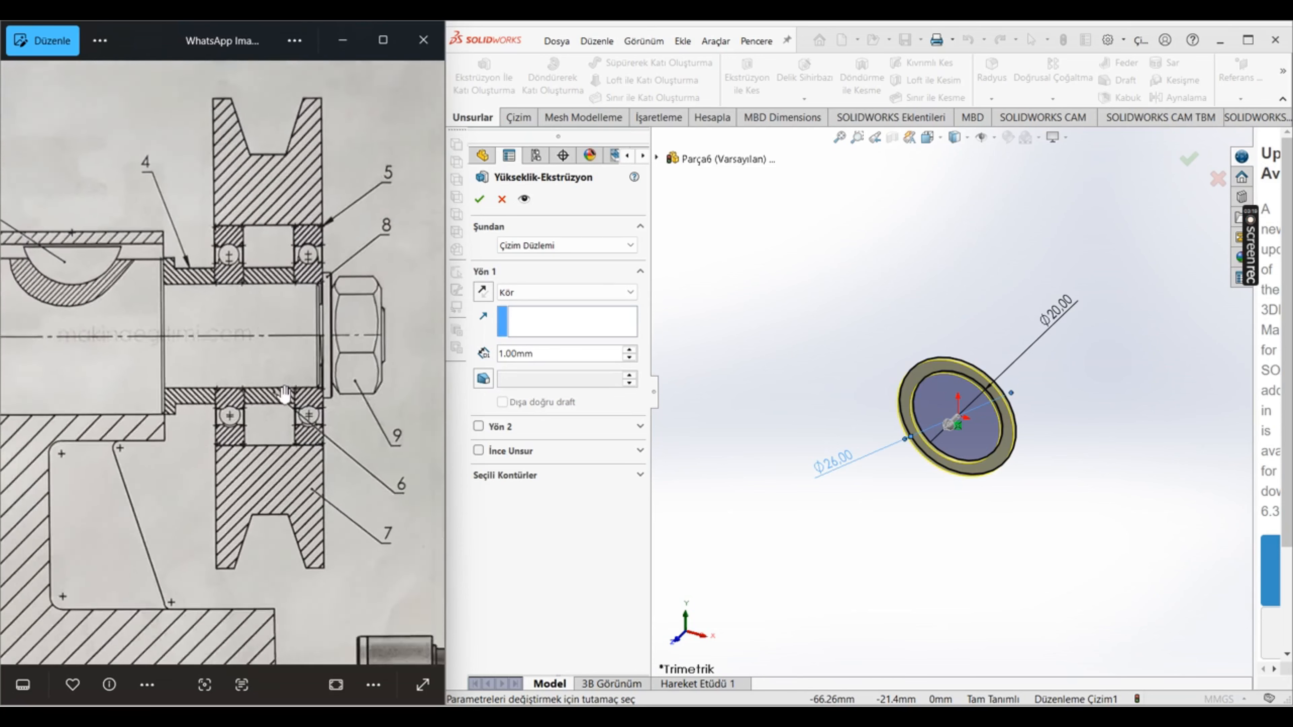
scroll(278, 428, "up", 3)
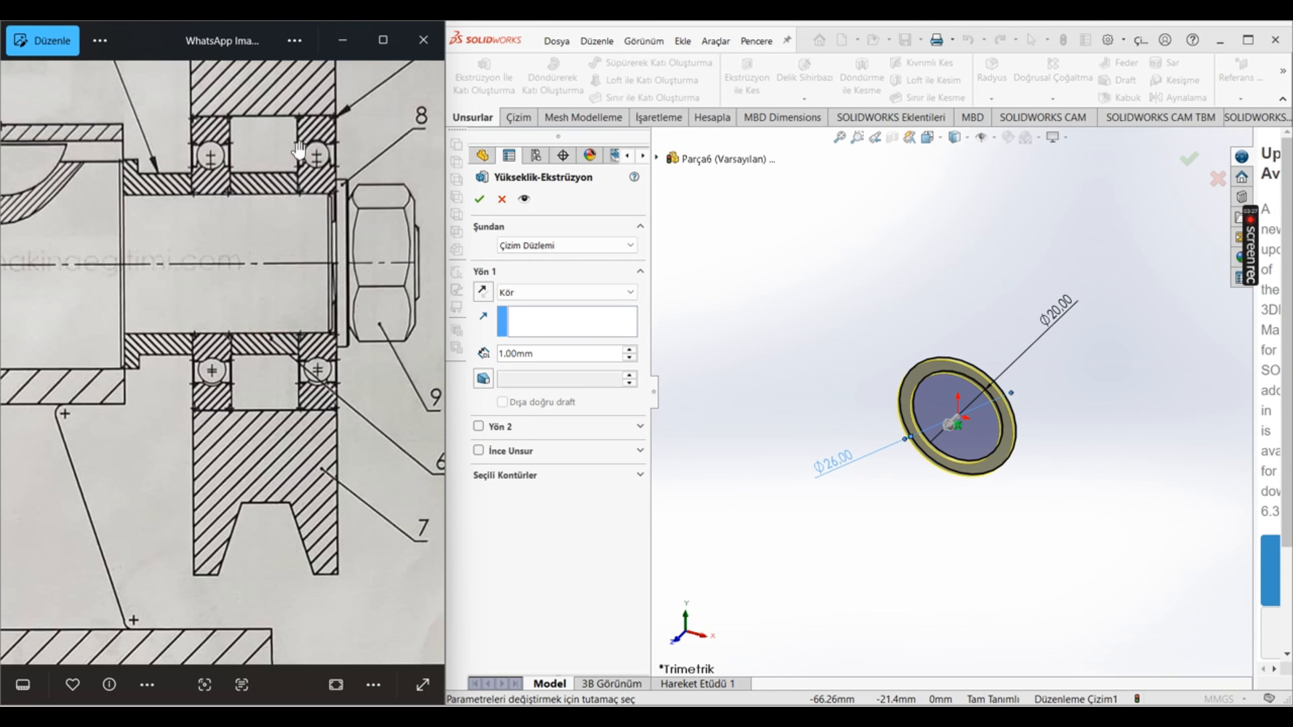
scroll(333, 258, "down", 2)
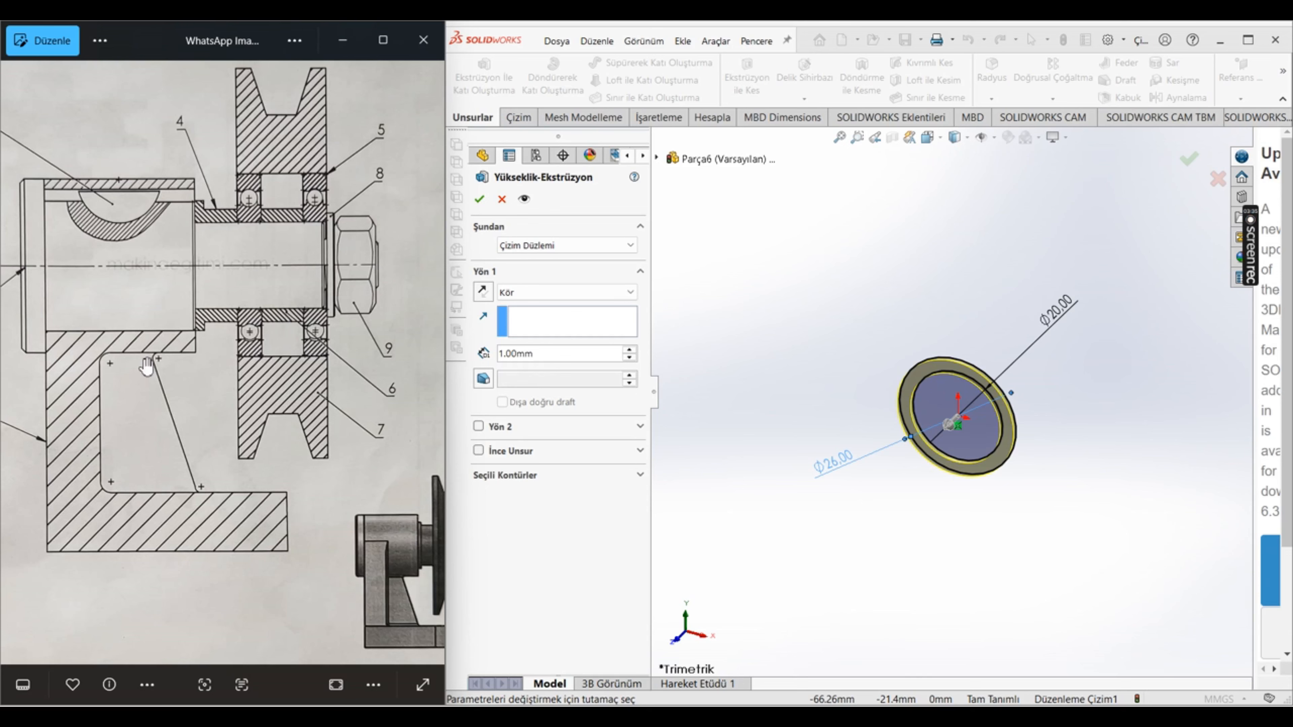
scroll(147, 366, "down", 3)
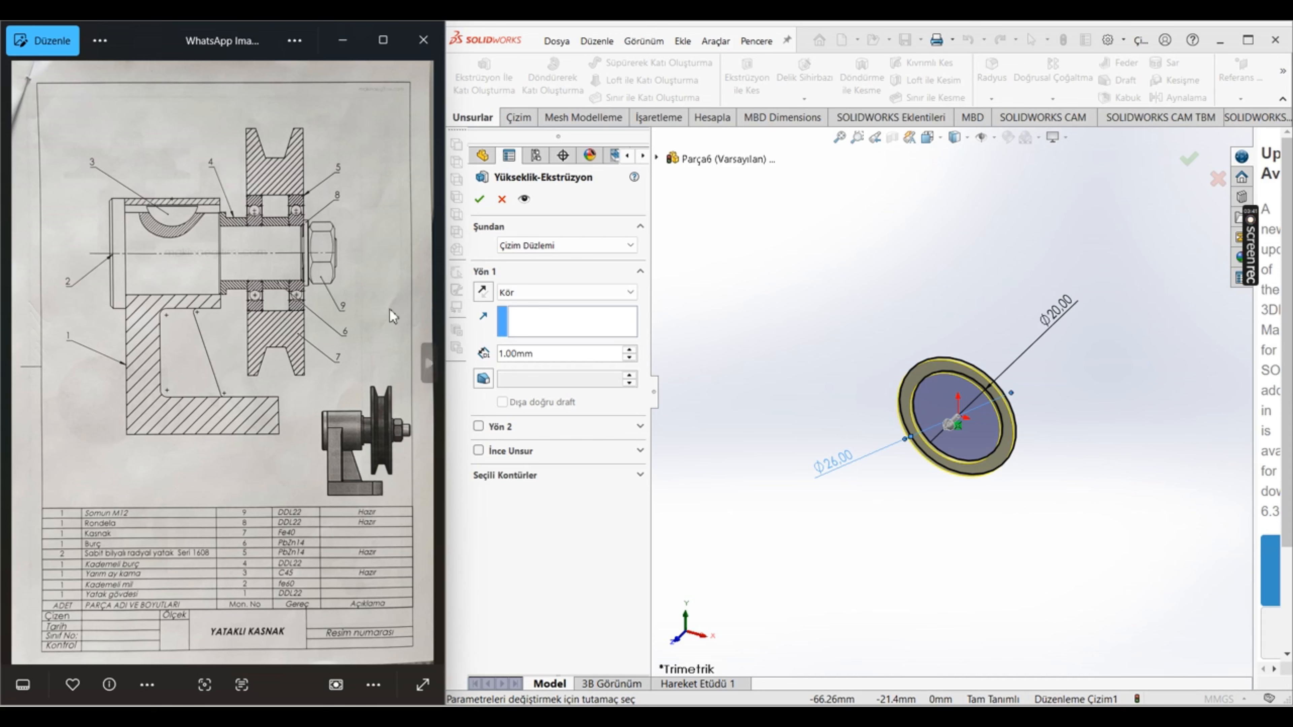
Step: Check the dimensions of 6-Burç and its neighbouring parts on the part detail sheet of the reference drawing
left_click(429, 365)
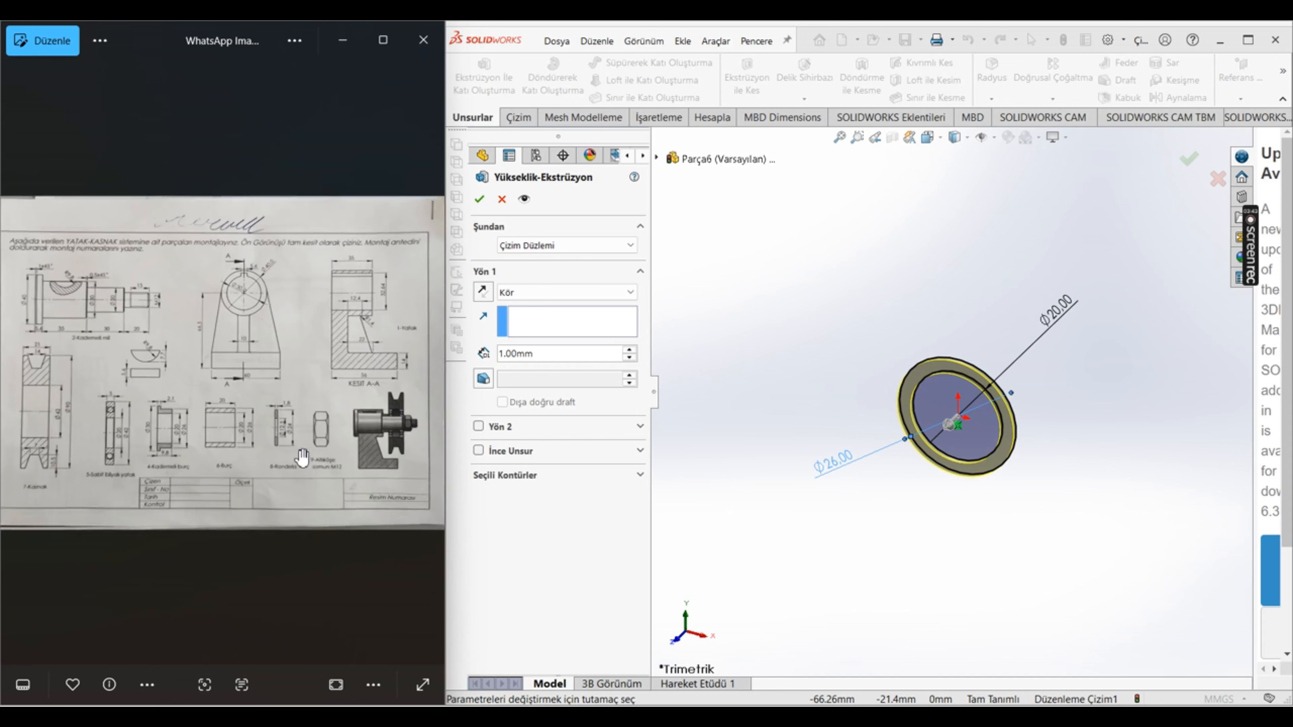
scroll(303, 454, "up", 3)
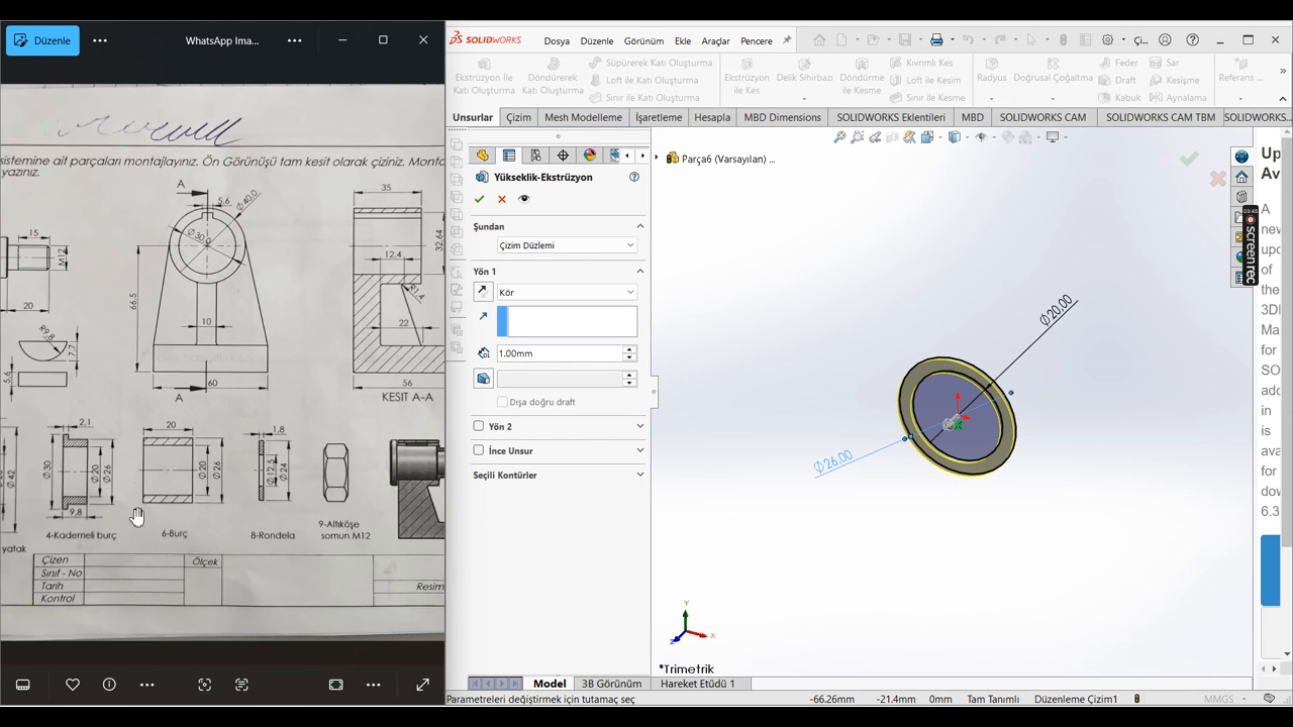
left_click_drag(90, 442, 230, 456)
left_click_drag(181, 494, 269, 518)
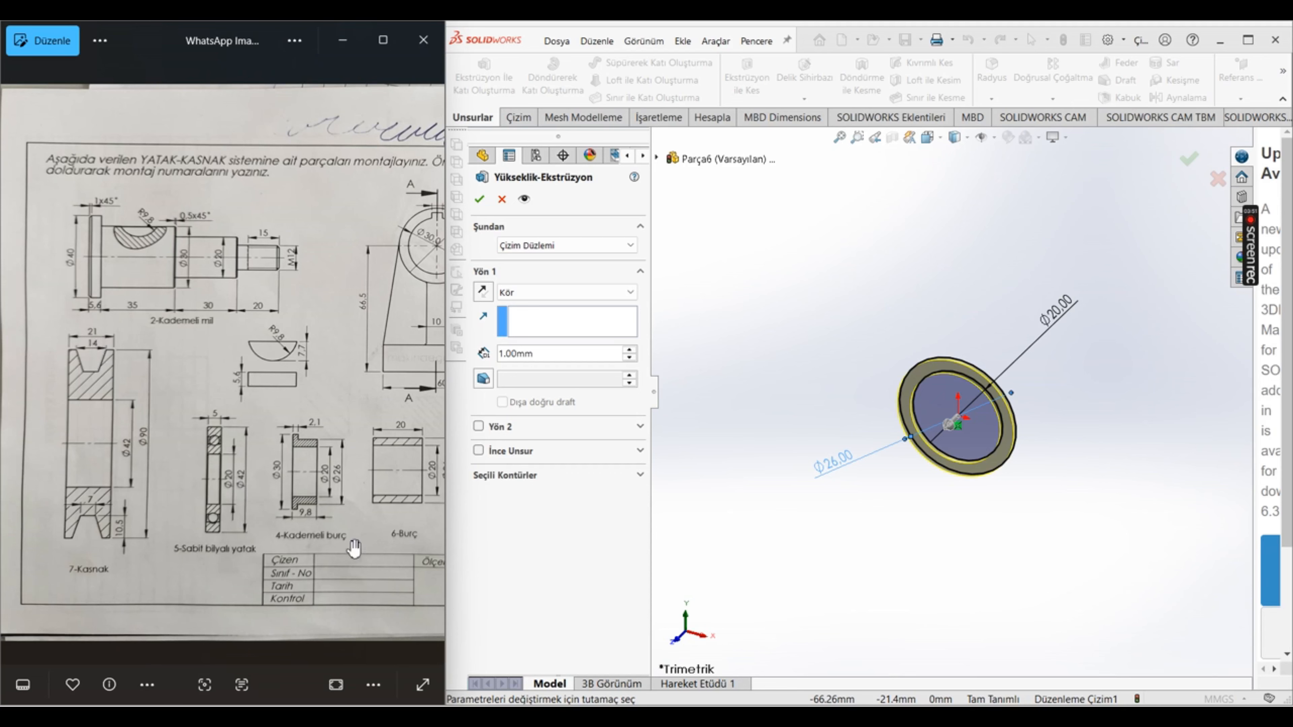
left_click_drag(358, 543, 239, 515)
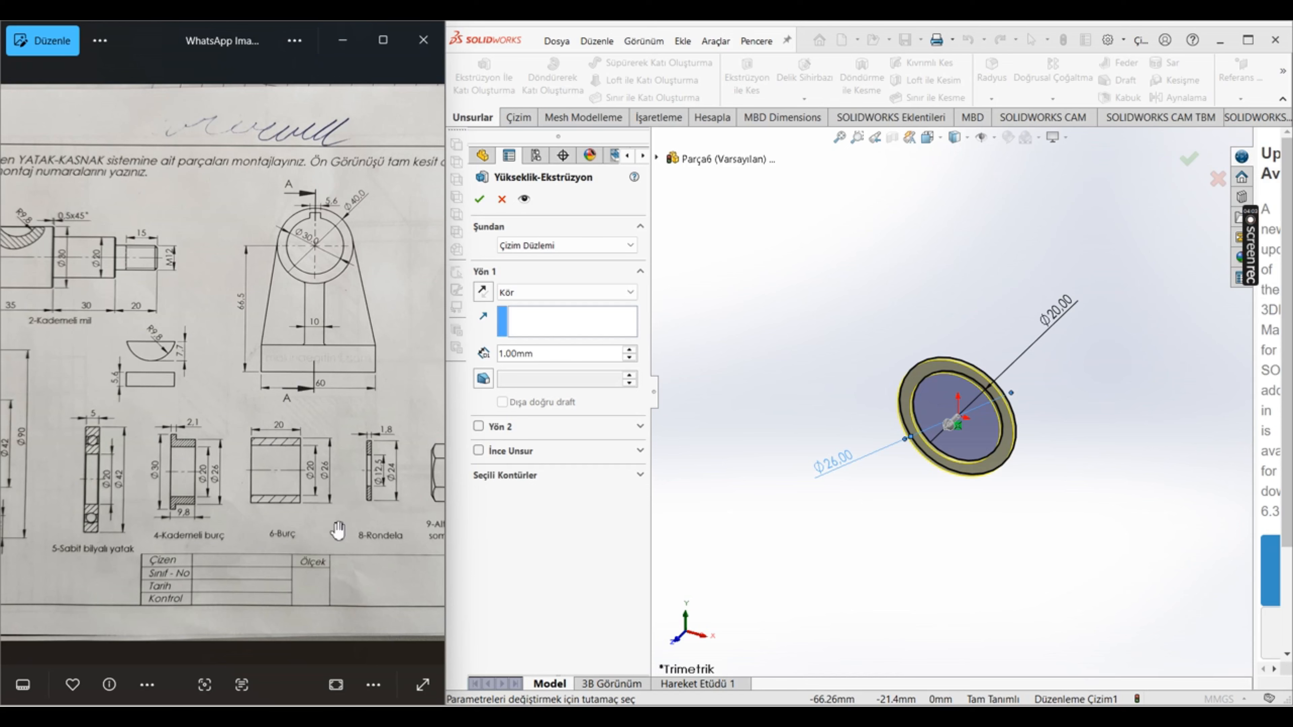
scroll(258, 462, "down", 1)
scroll(259, 462, "down", 1)
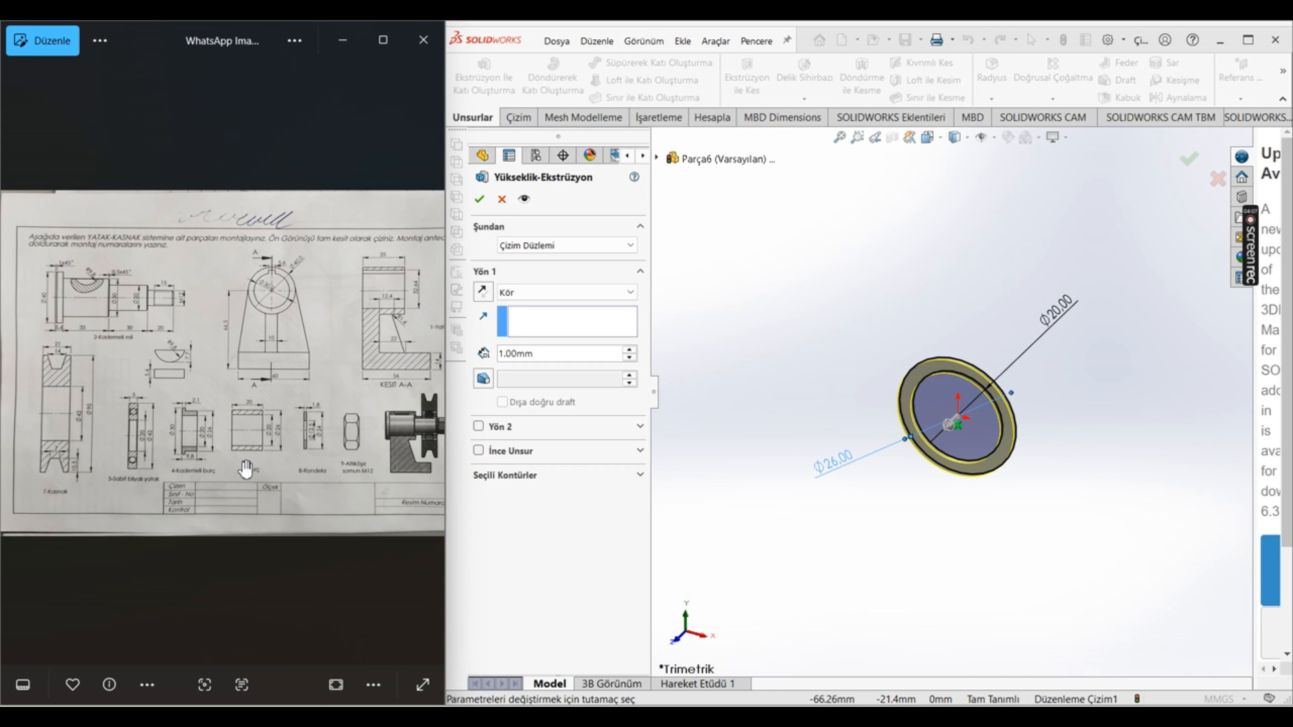
scroll(237, 424, "up", 1)
scroll(237, 423, "up", 2)
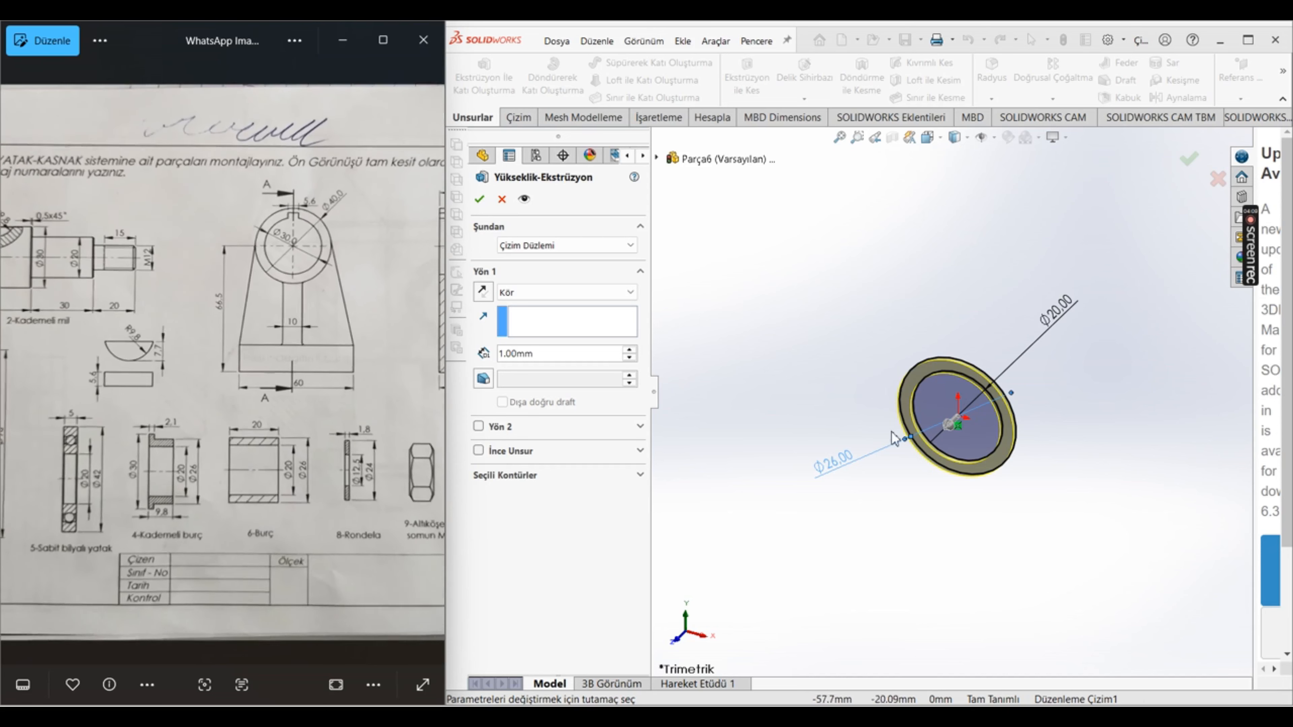
Step: Accept the ring extrusion and save the part as burç in the 1. montaj projesi folder
left_click(480, 200)
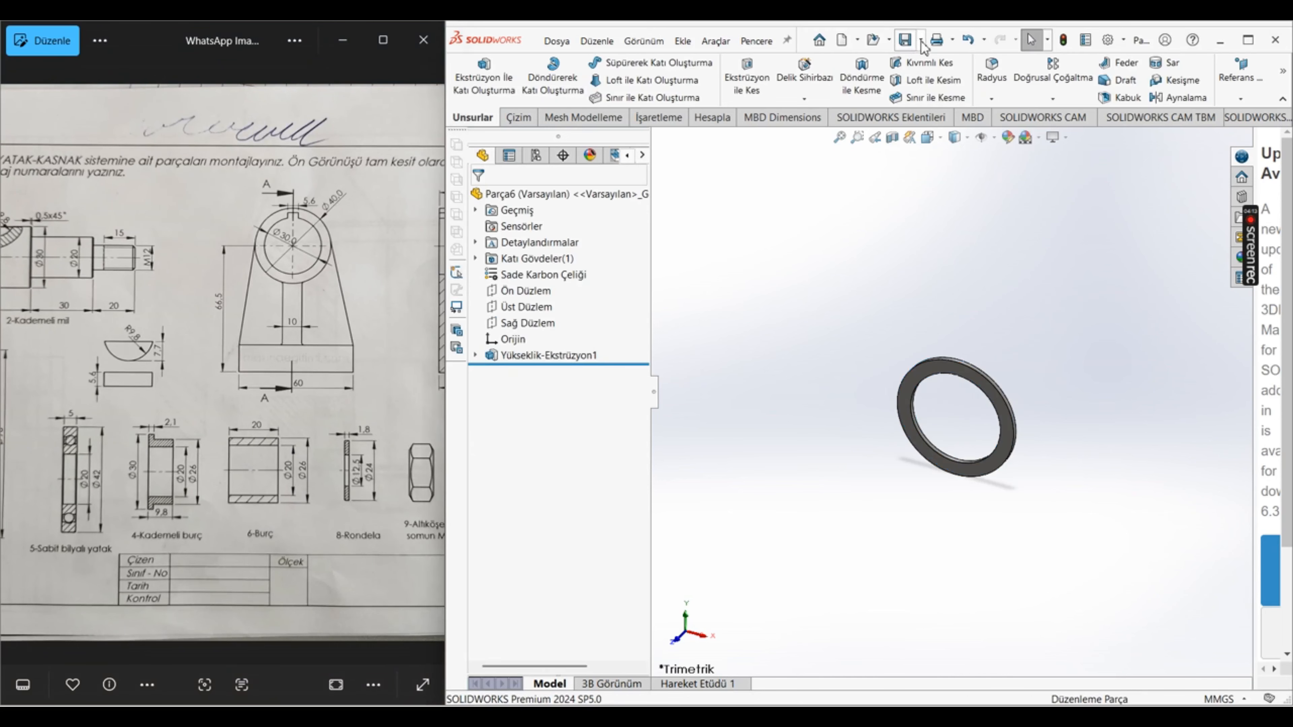
left_click(904, 41)
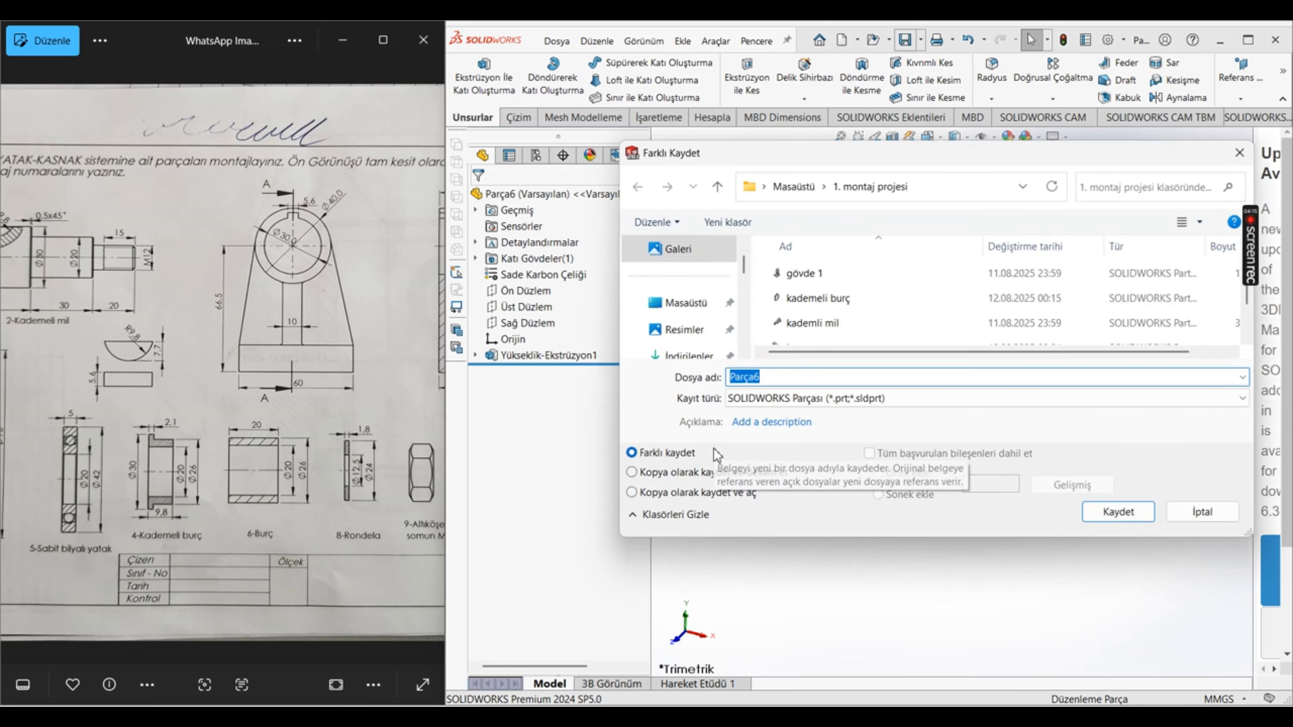
type("burç")
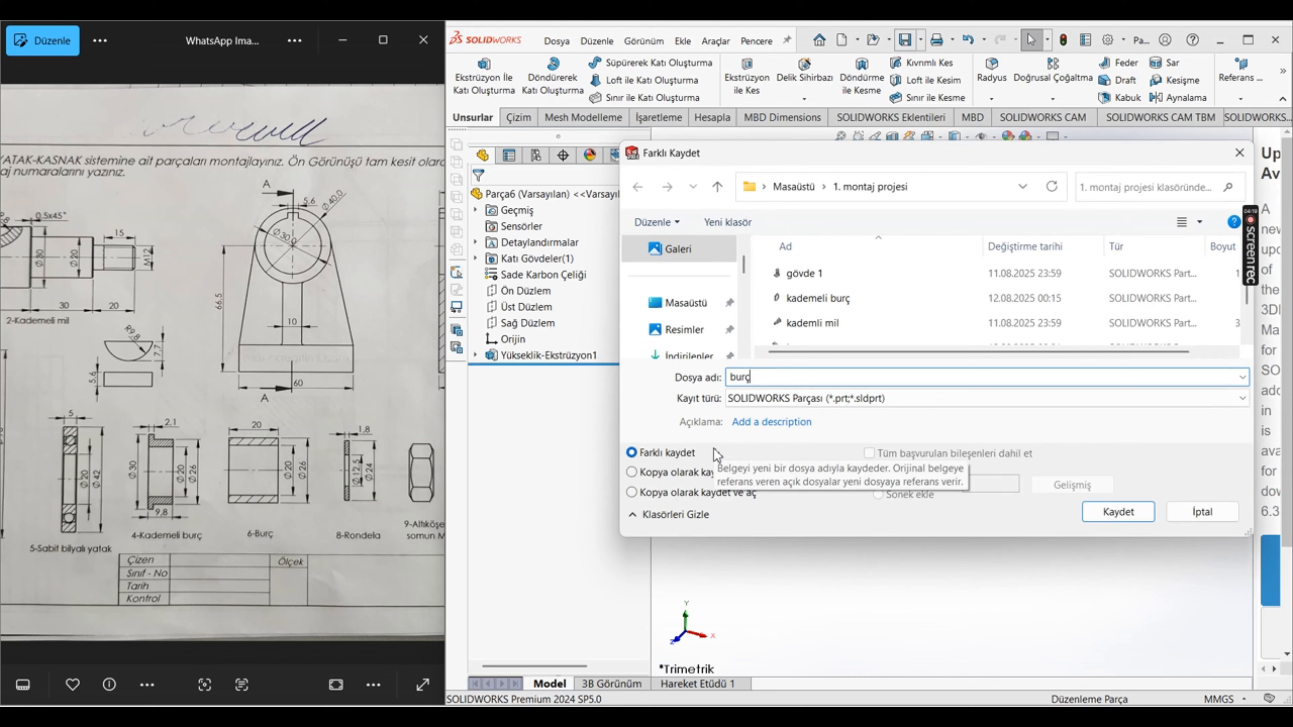
key("Return")
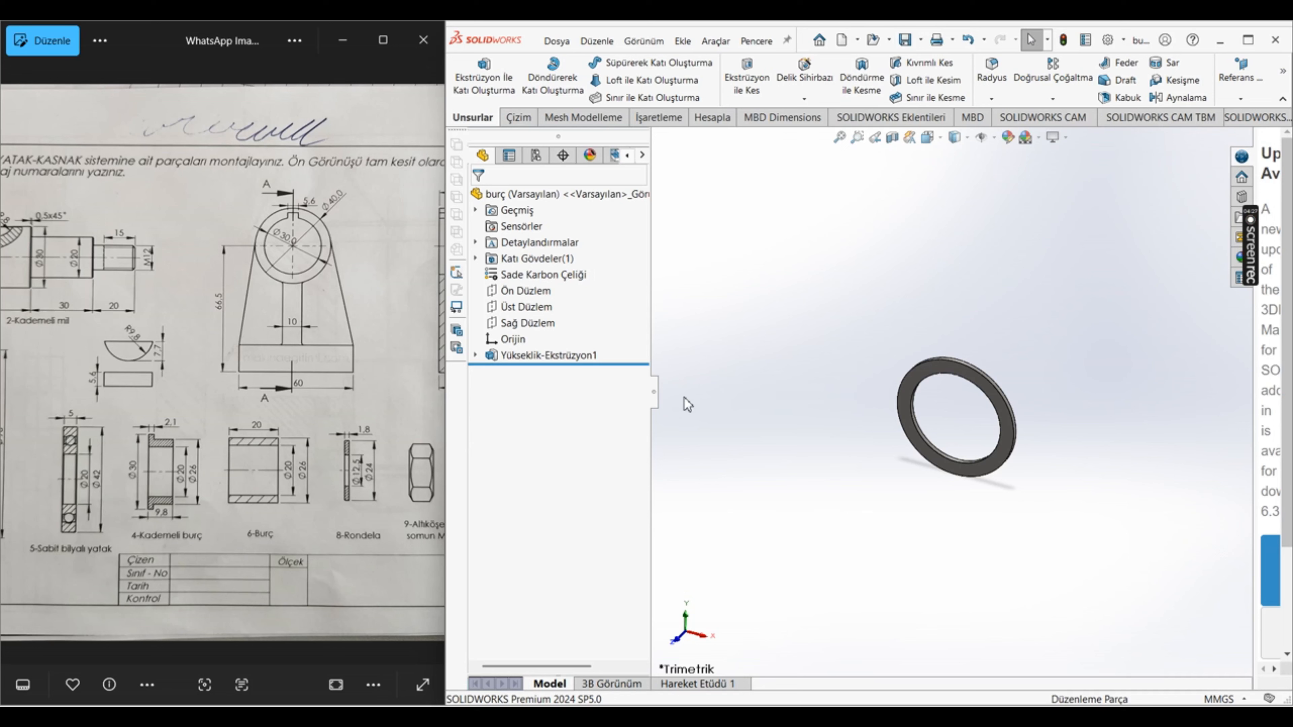
Step: Check the reference drawing for the next part, create a new part document, and bring up the 8-Rondela washer dimensions
scroll(294, 429, "down", 5)
key("Right")
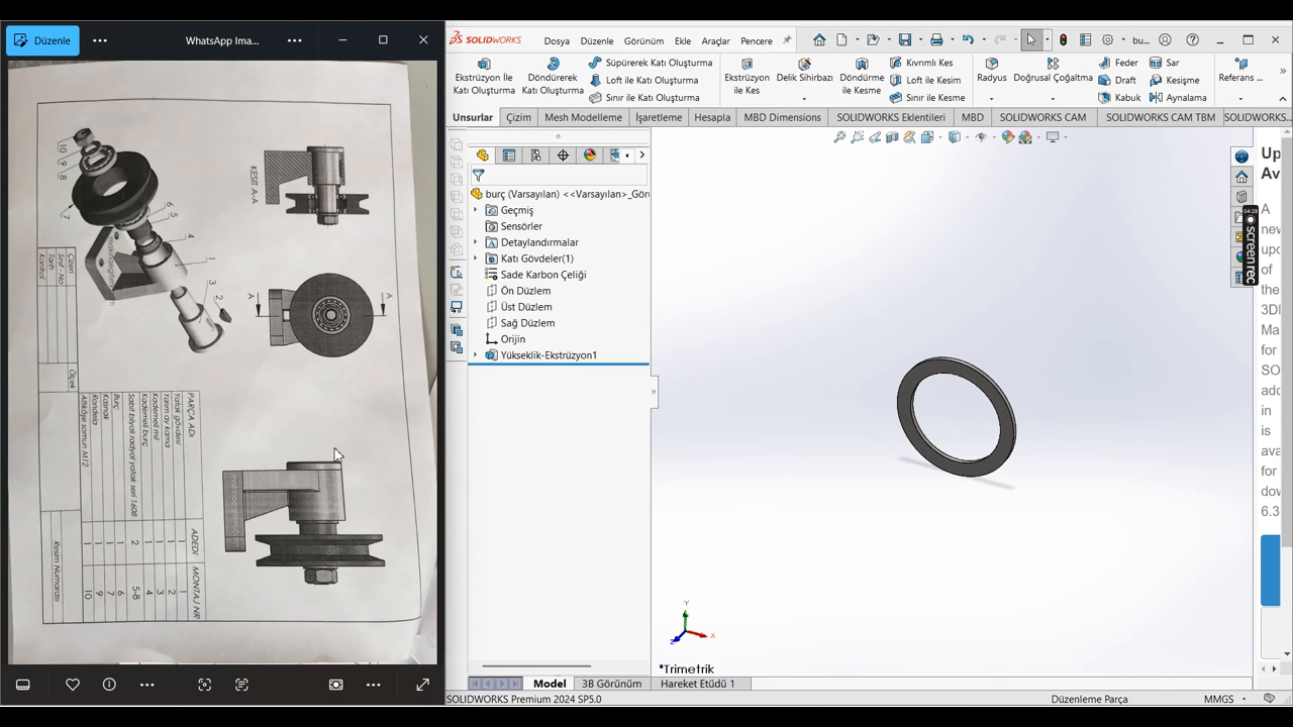
key("Right")
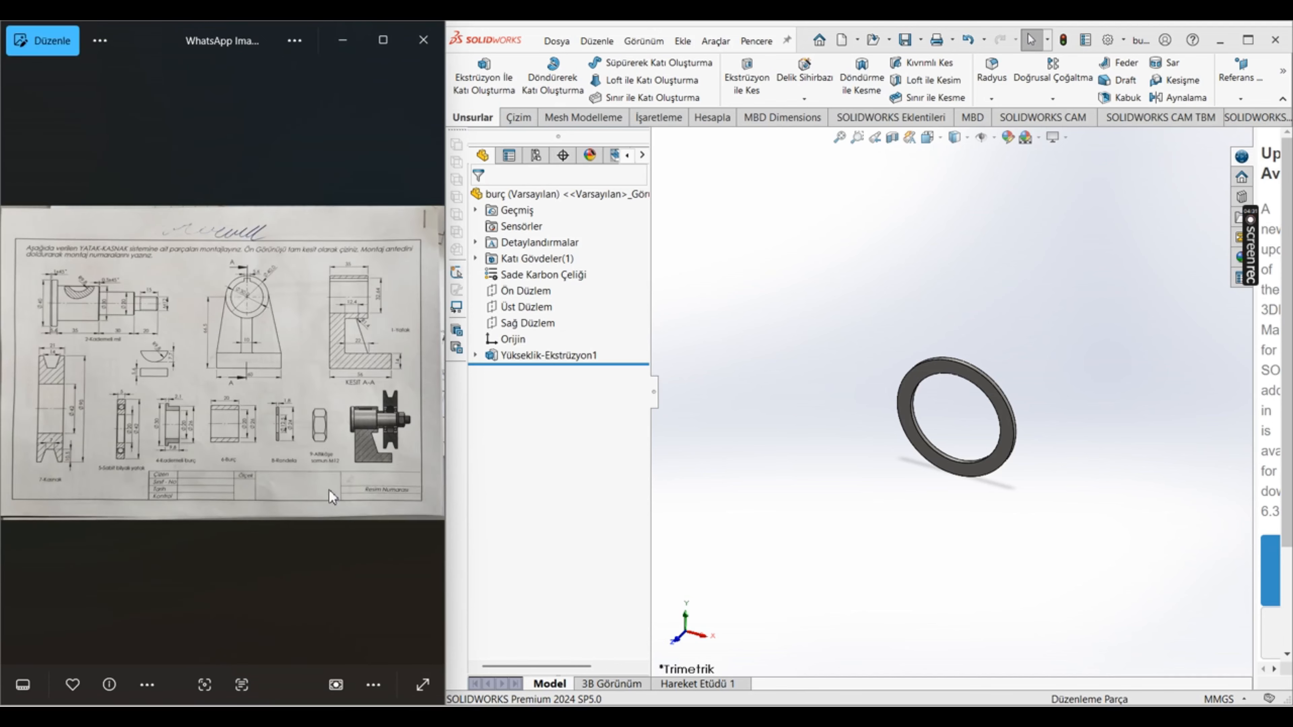
scroll(319, 439, "up", 4)
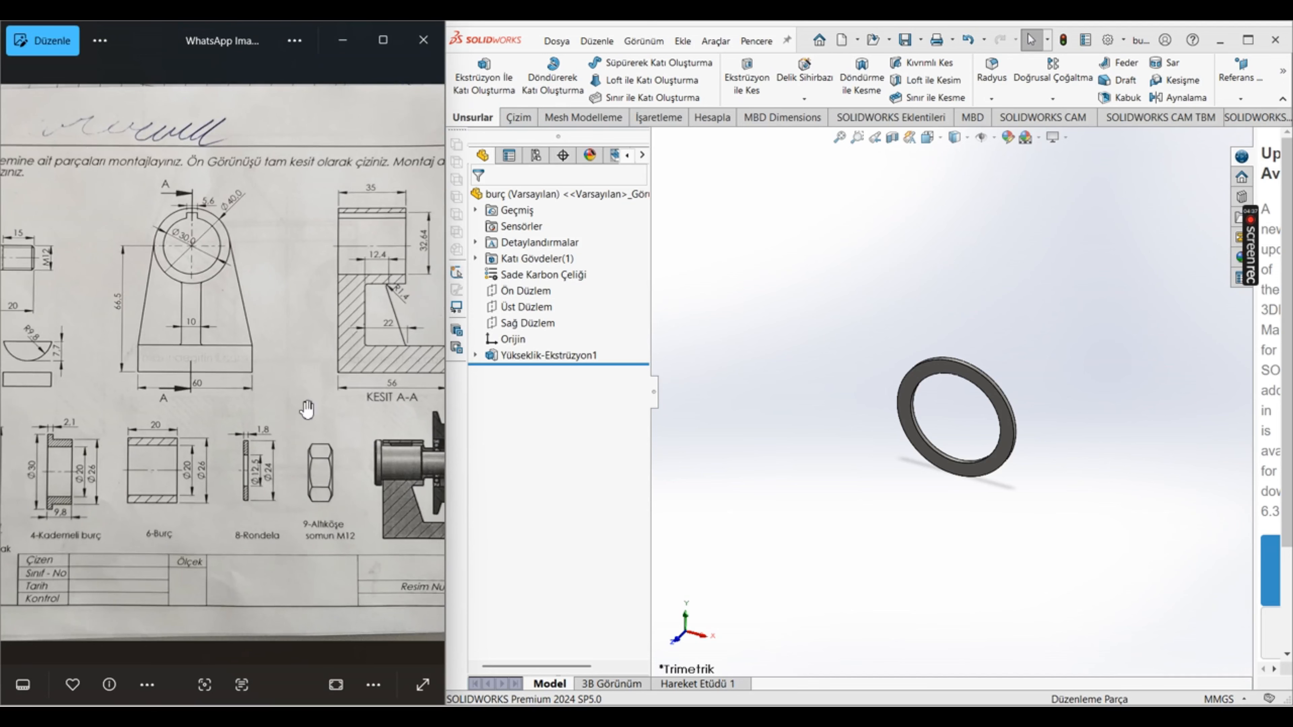
scroll(230, 406, "down", 3)
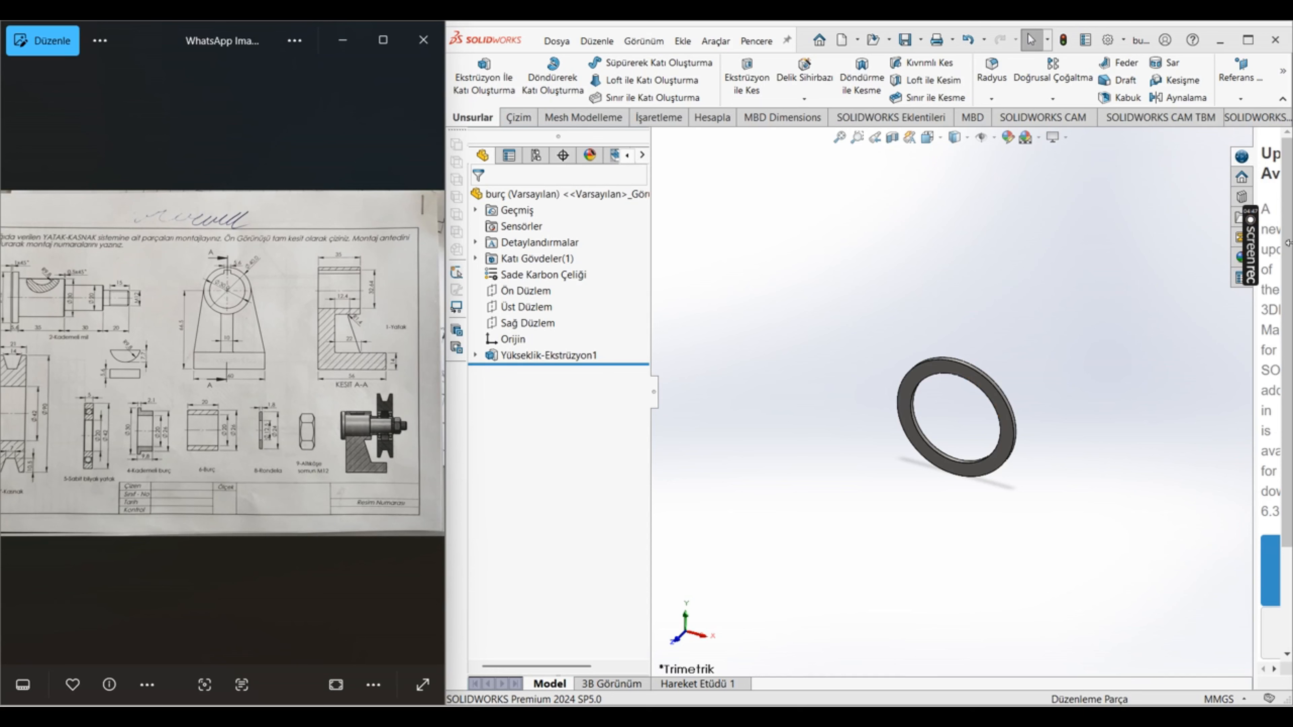
mouse_move(1255, 248)
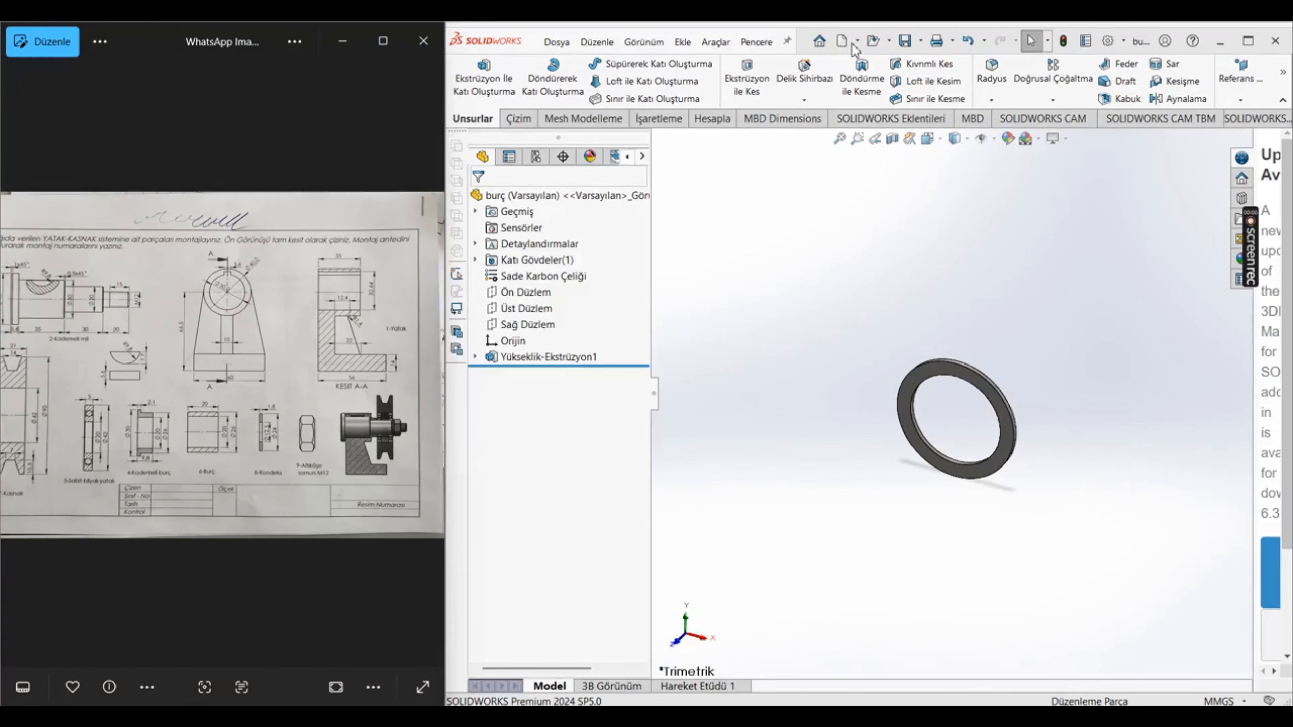
left_click(841, 41)
left_click(529, 549)
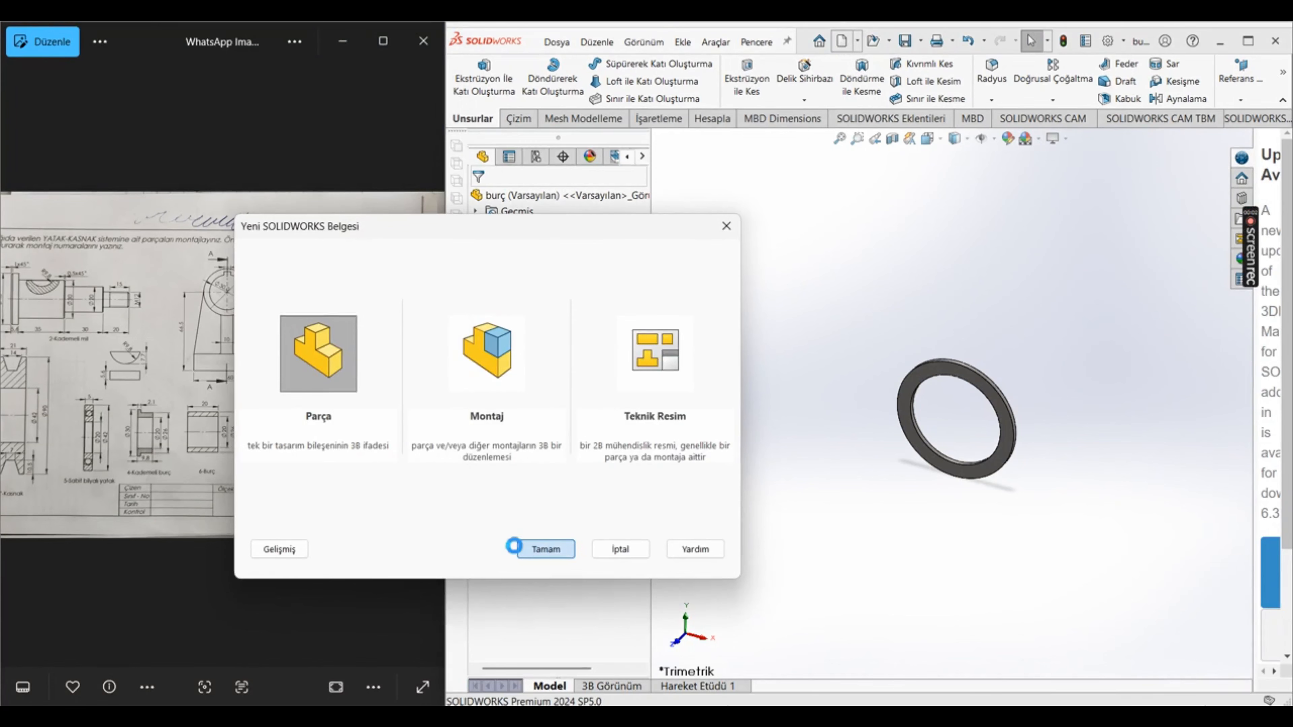
scroll(226, 484, "up", 3)
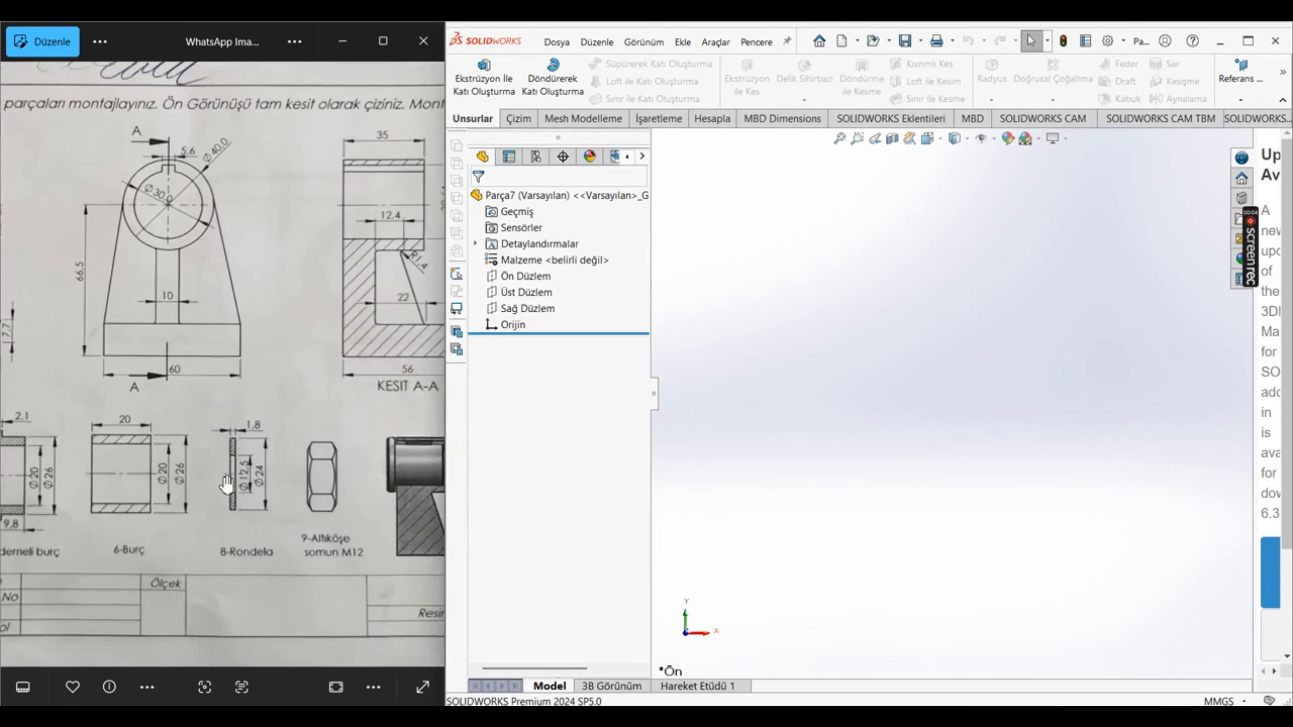
scroll(227, 484, "up", 2)
Step: Sketch two concentric circles centered on the origin on the Front Plane, the inner one about 41 mm in diameter
left_click(532, 278)
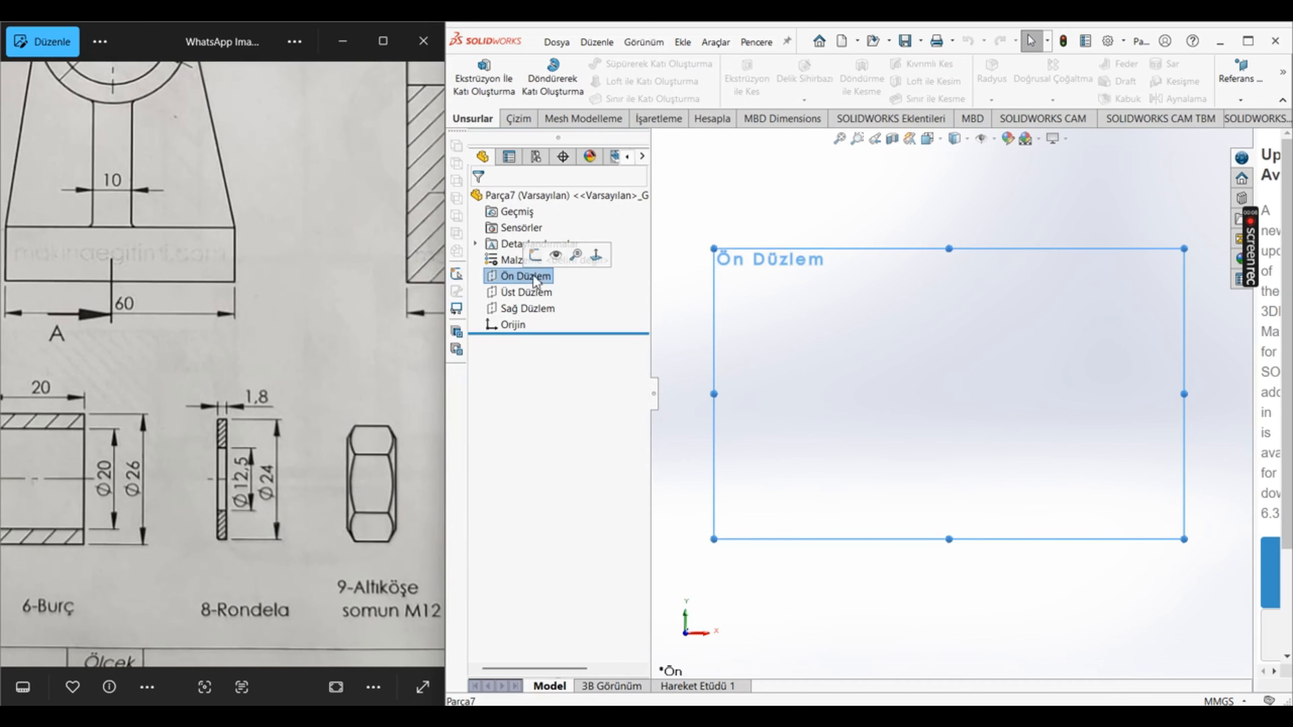
left_click(535, 255)
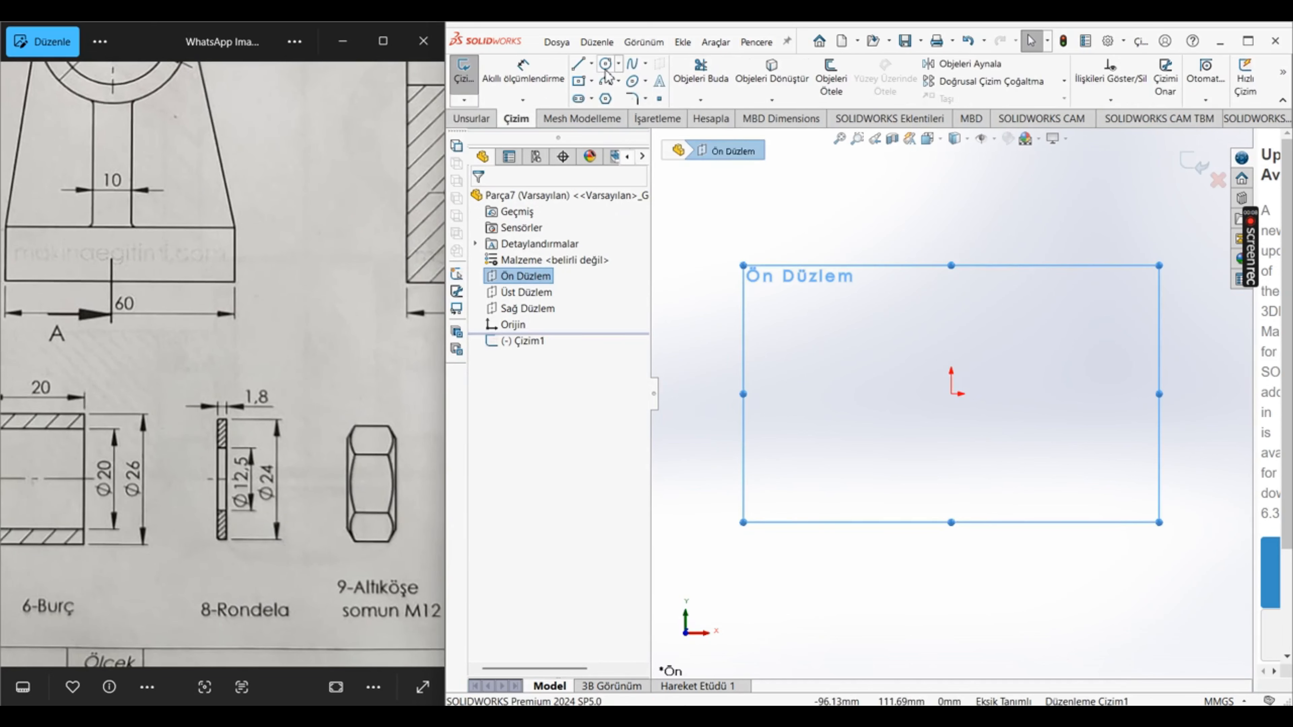
left_click(606, 72)
left_click(951, 394)
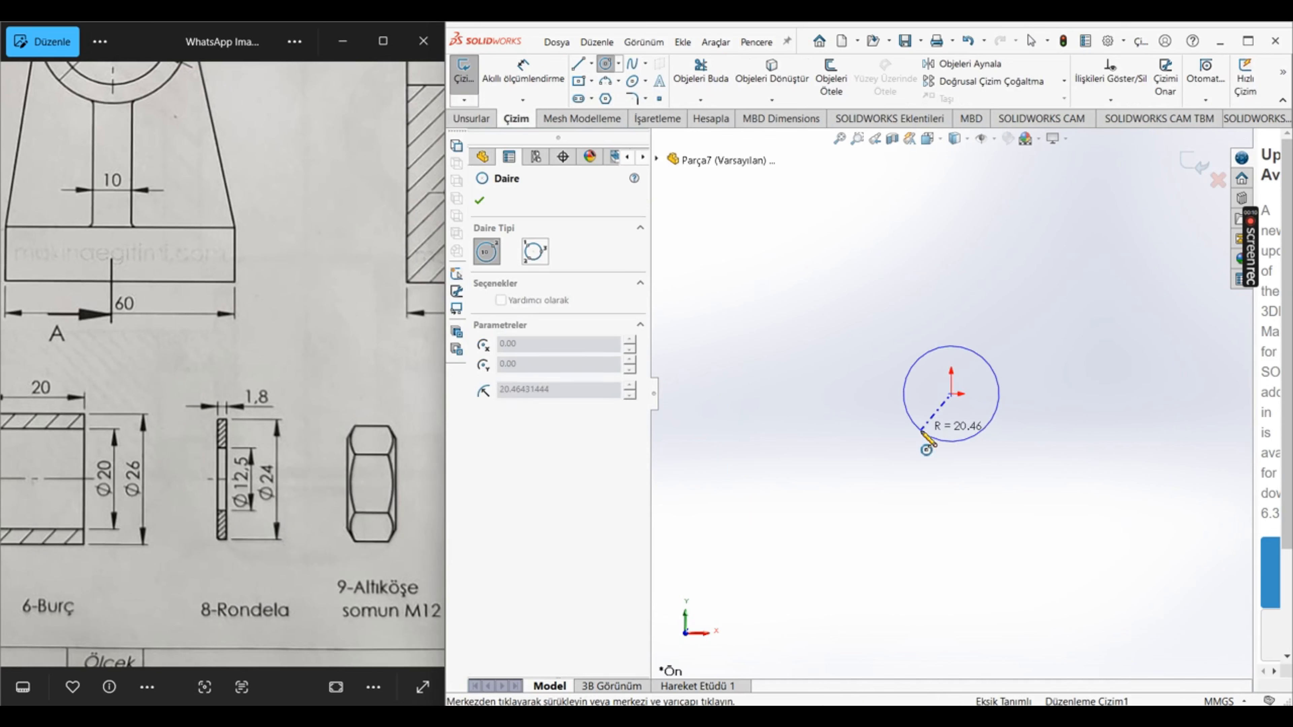
left_click(921, 432)
left_click(951, 393)
left_click(829, 423)
key("Escape")
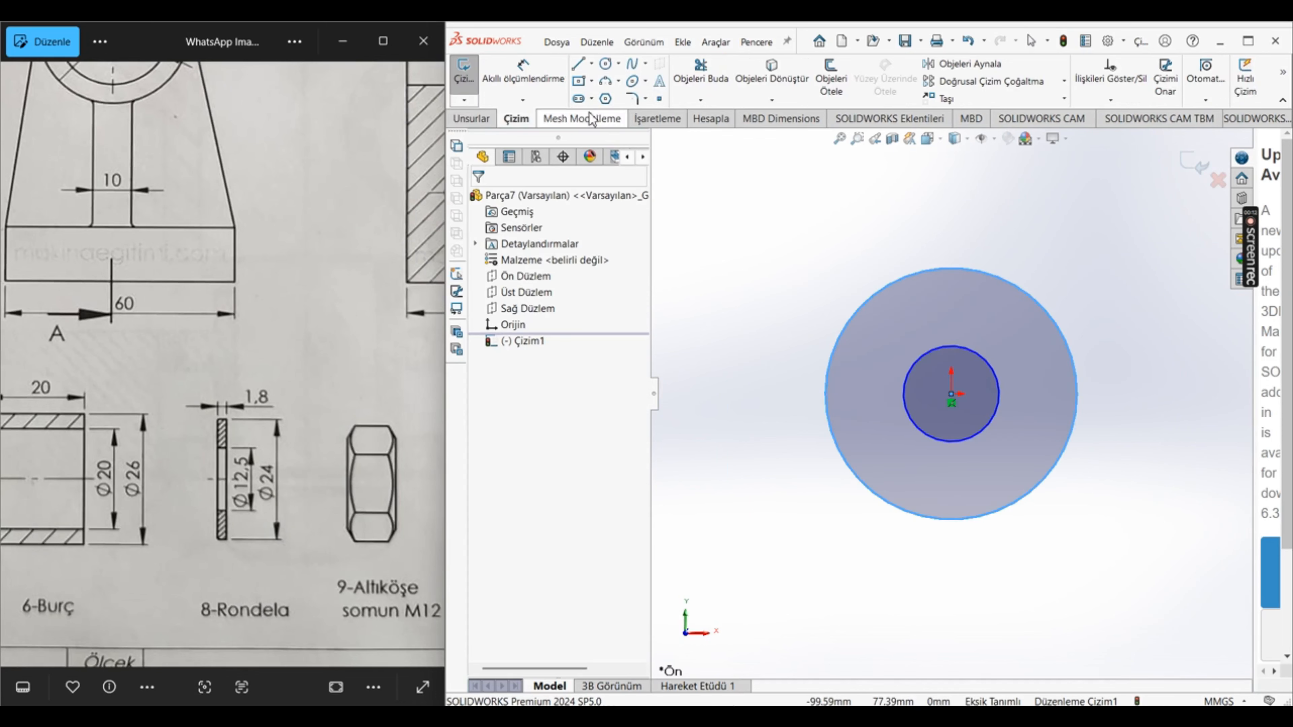
Step: Dimension the washer sketch's inner circle with a diameter of 12.5 mm
left_click(523, 69)
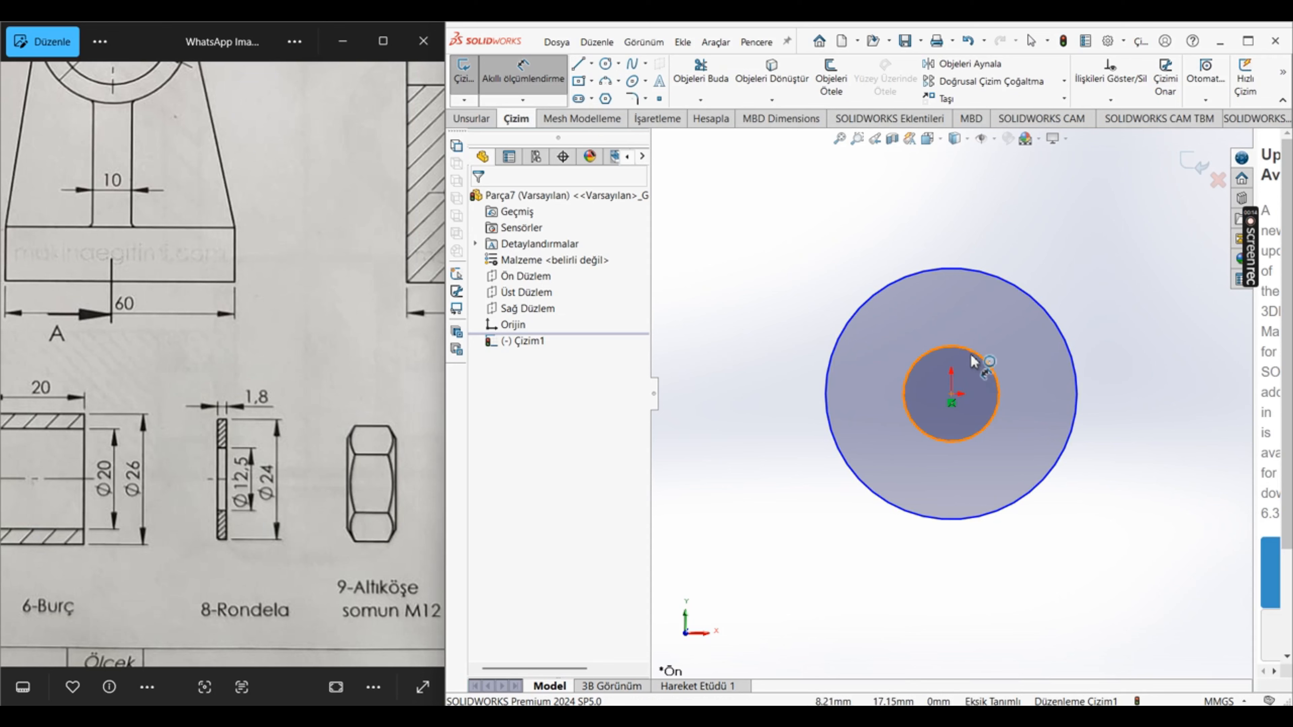
left_click(985, 357)
left_click(1044, 346)
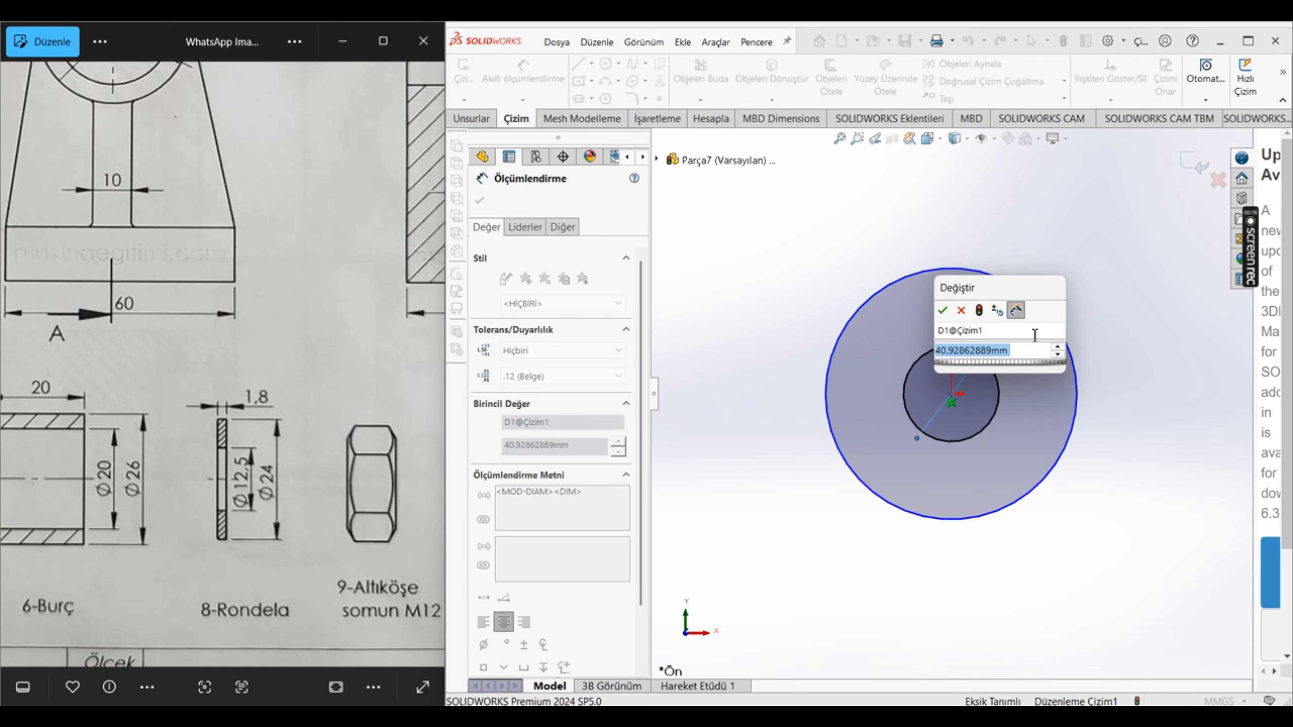
type("12.5")
key("Return")
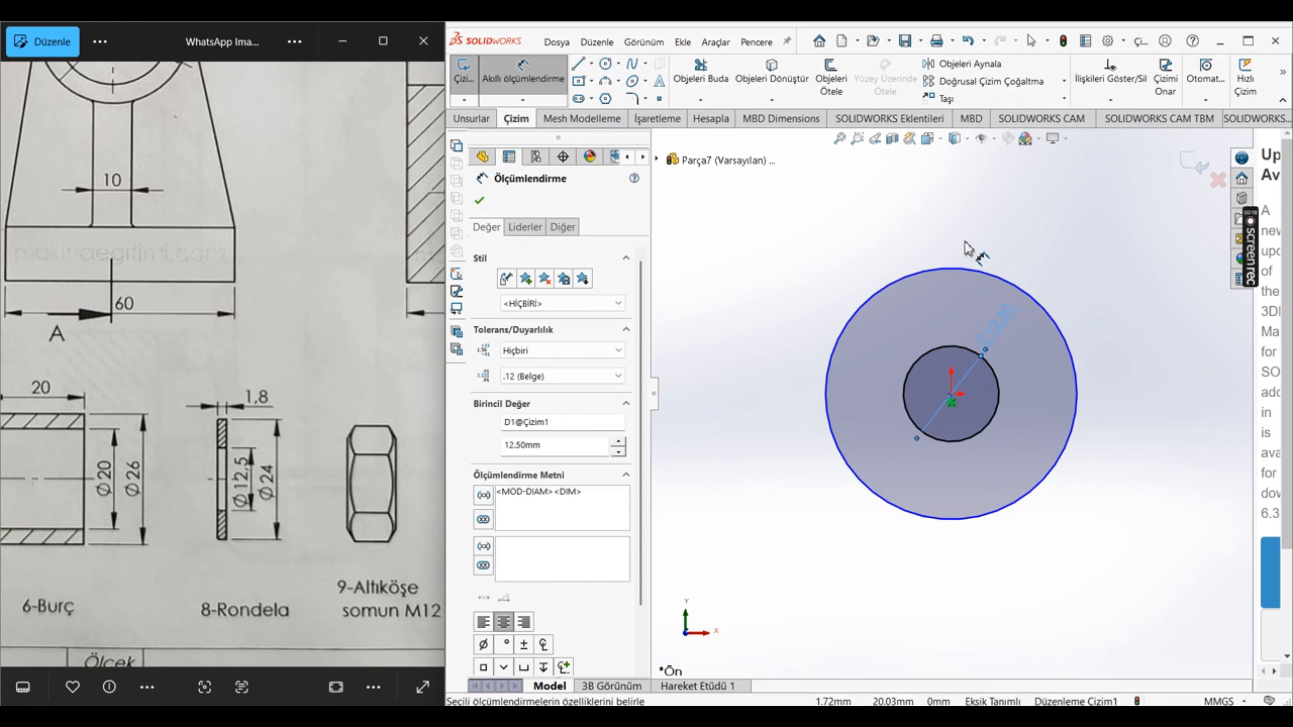
Step: Dimension the washer sketch's outer circle with a diameter of 24 mm
left_click(987, 274)
left_click(1159, 460)
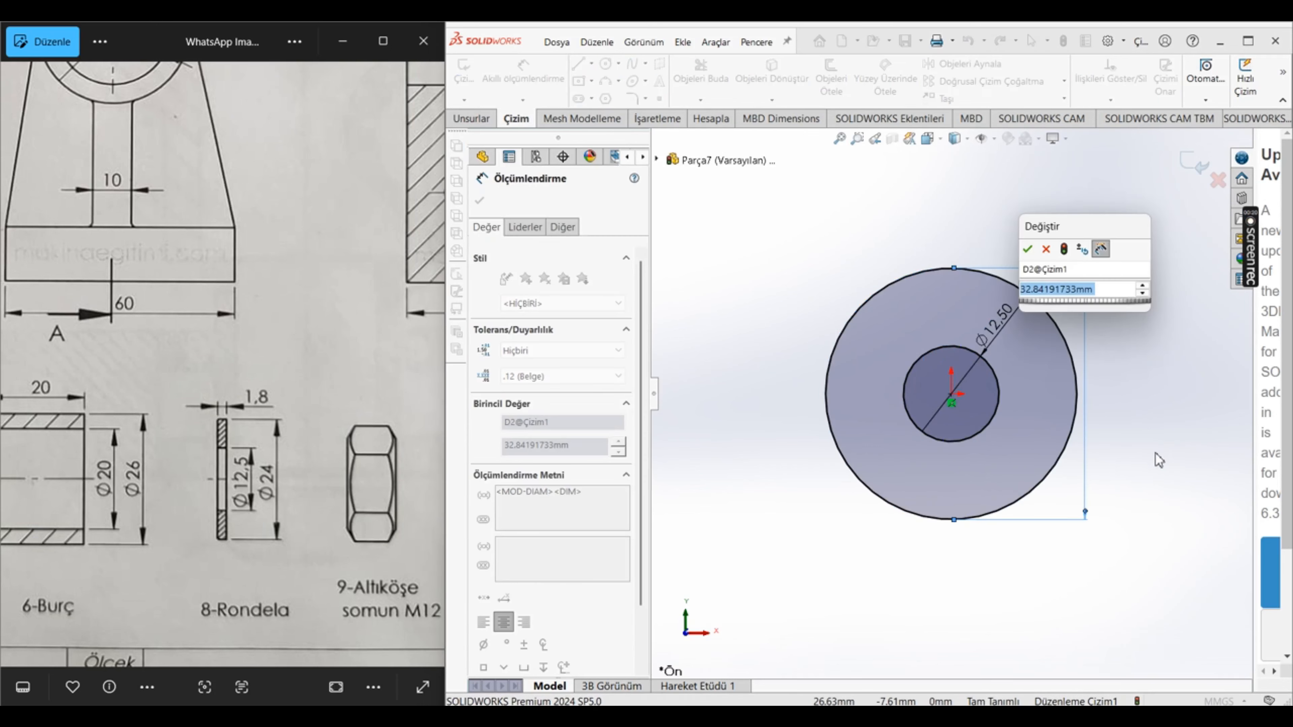
type("24")
key("Return")
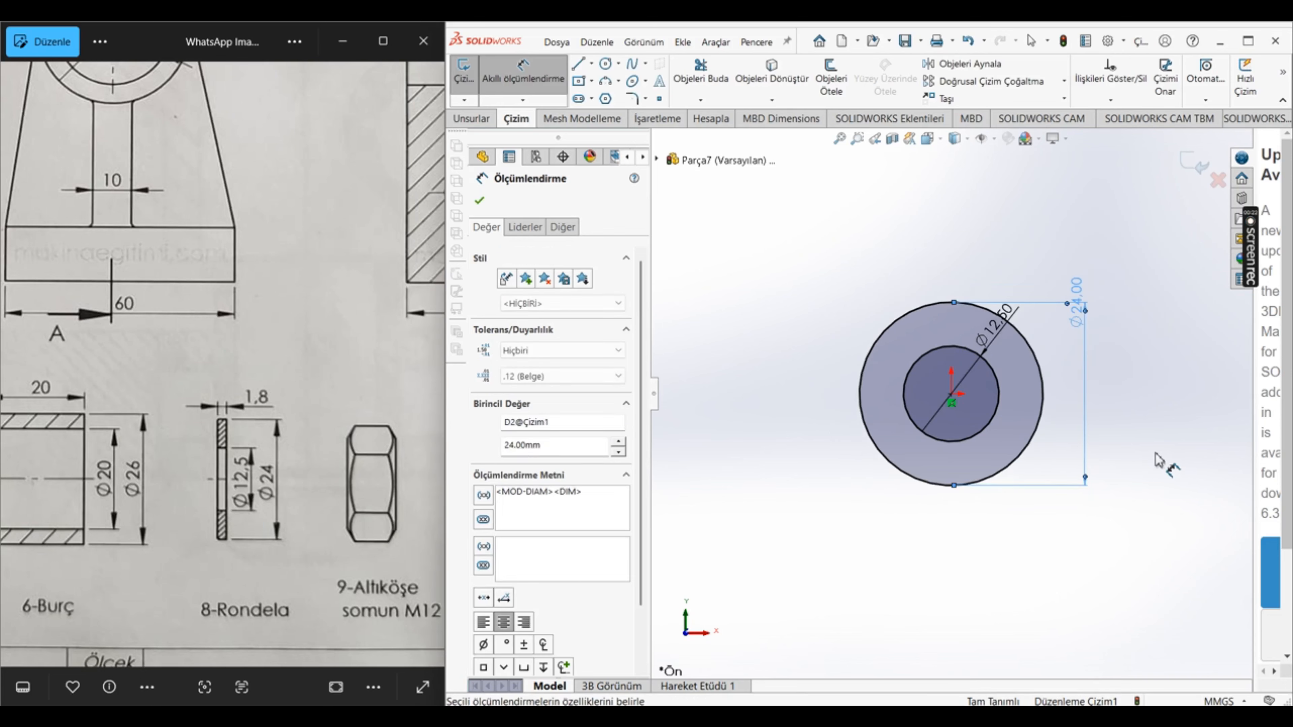
key("Escape")
Step: Extrude the washer sketch to a blind depth of 1.8 mm
left_click(466, 119)
left_click(483, 77)
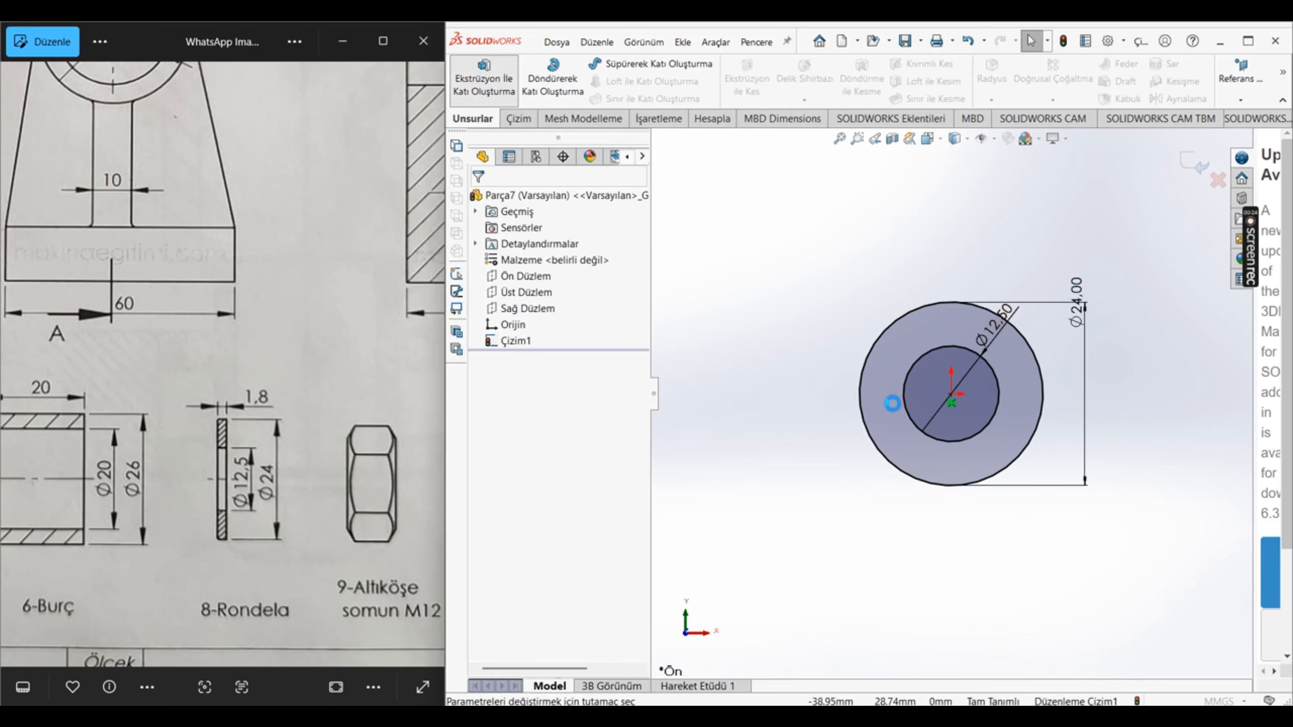
type("1.8")
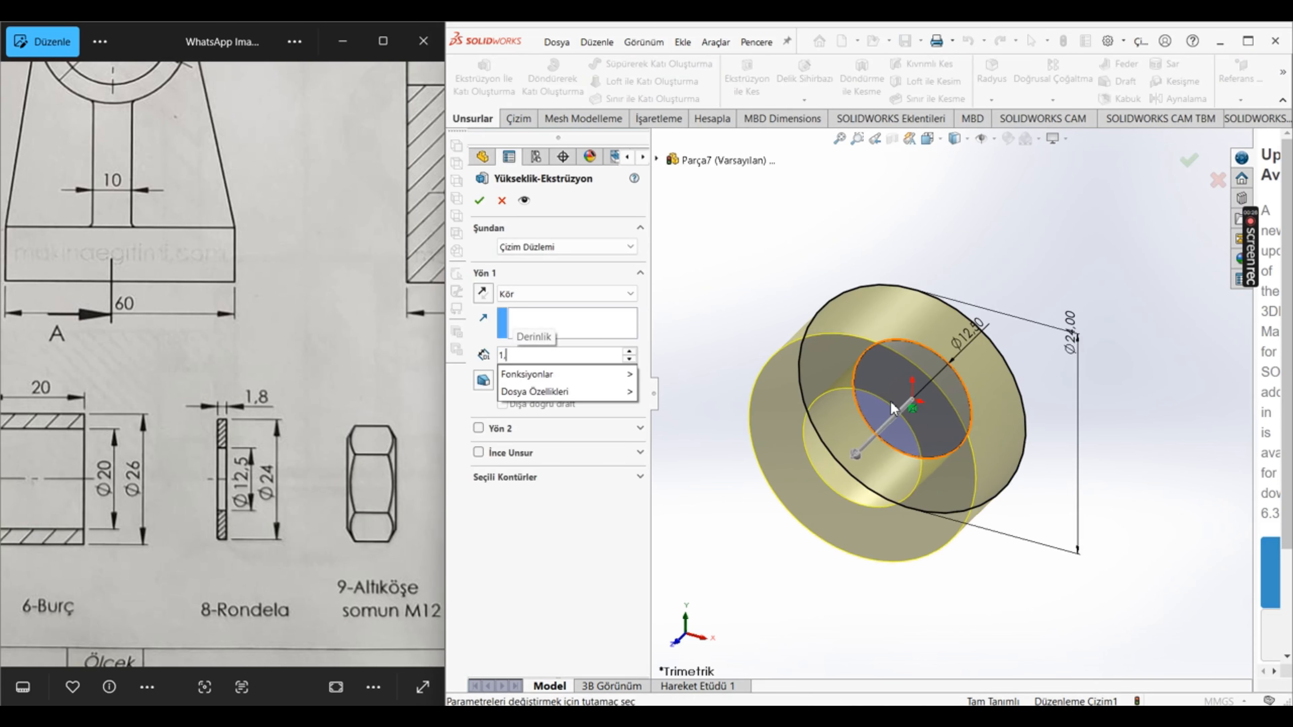
key("Return")
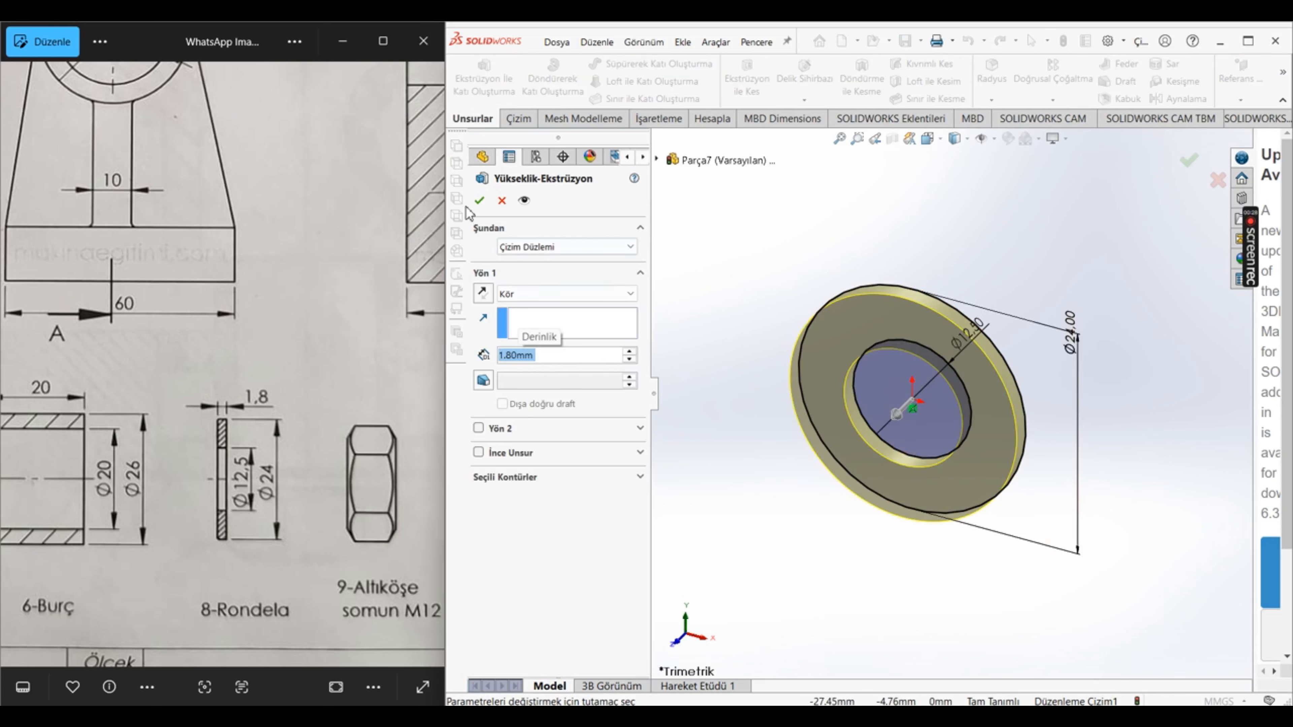
left_click(478, 200)
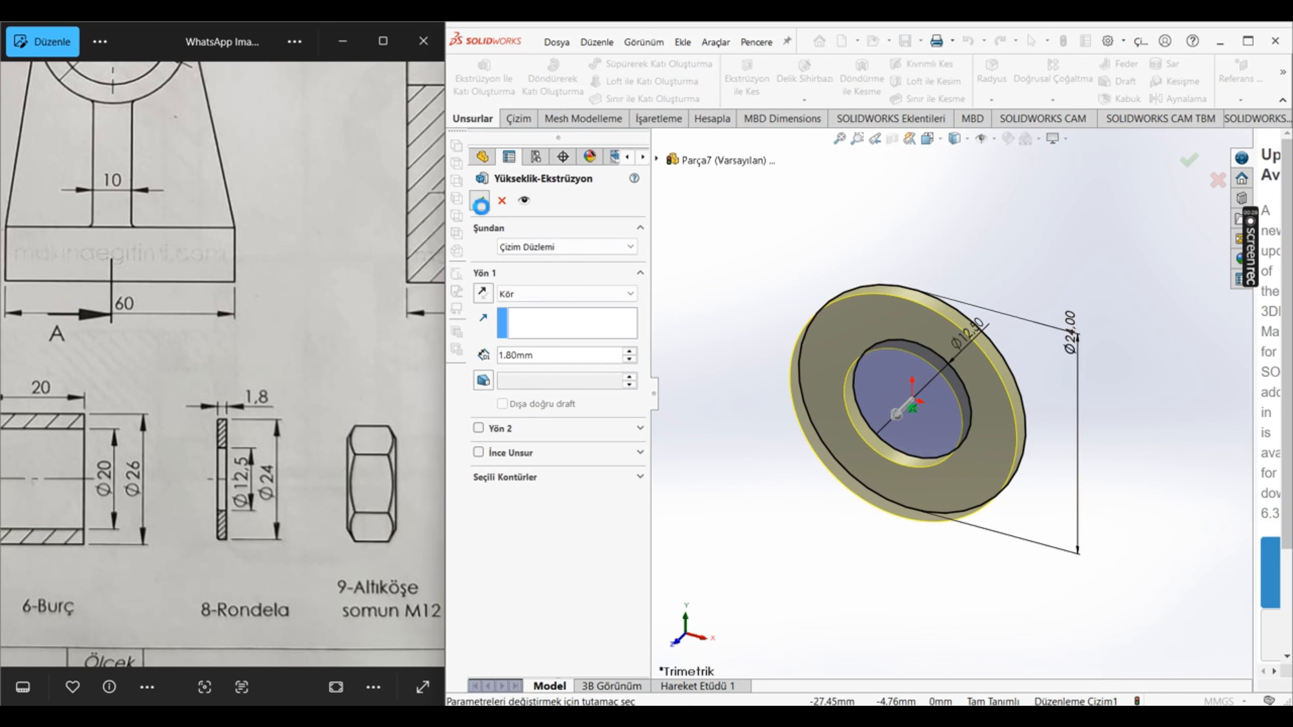
left_click(942, 172)
left_click(904, 40)
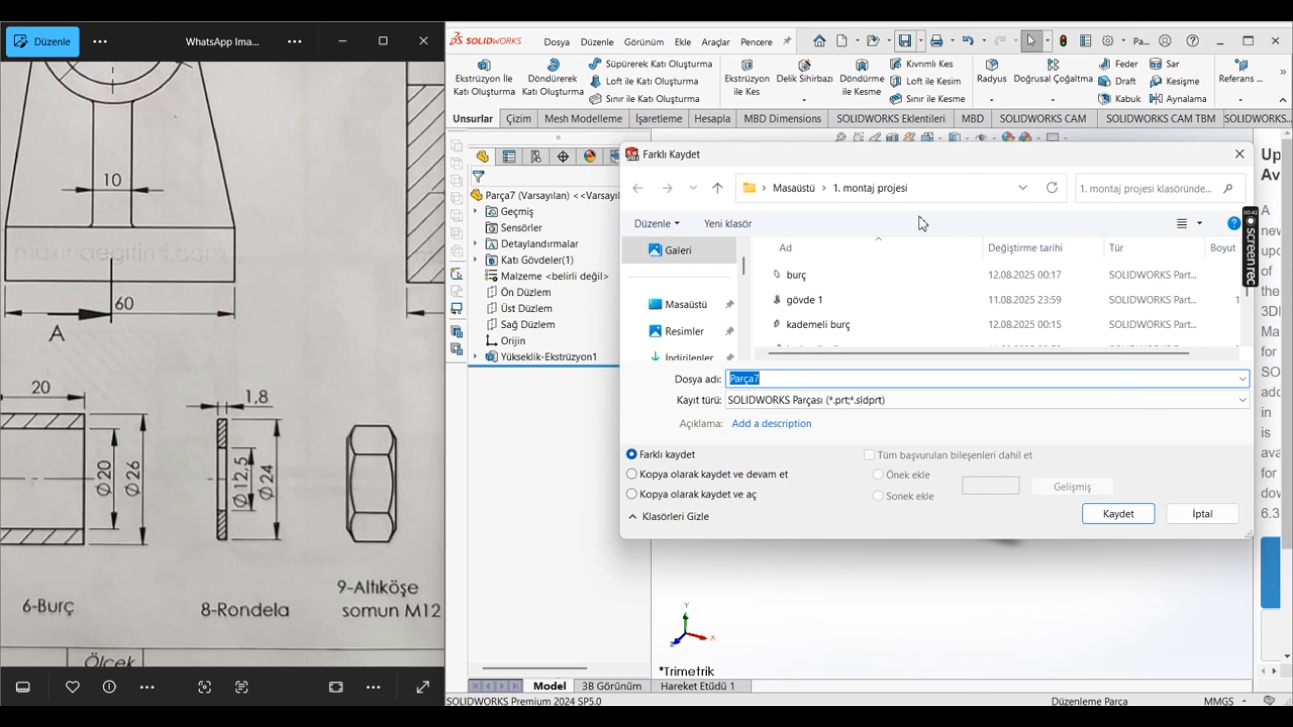
key("Escape")
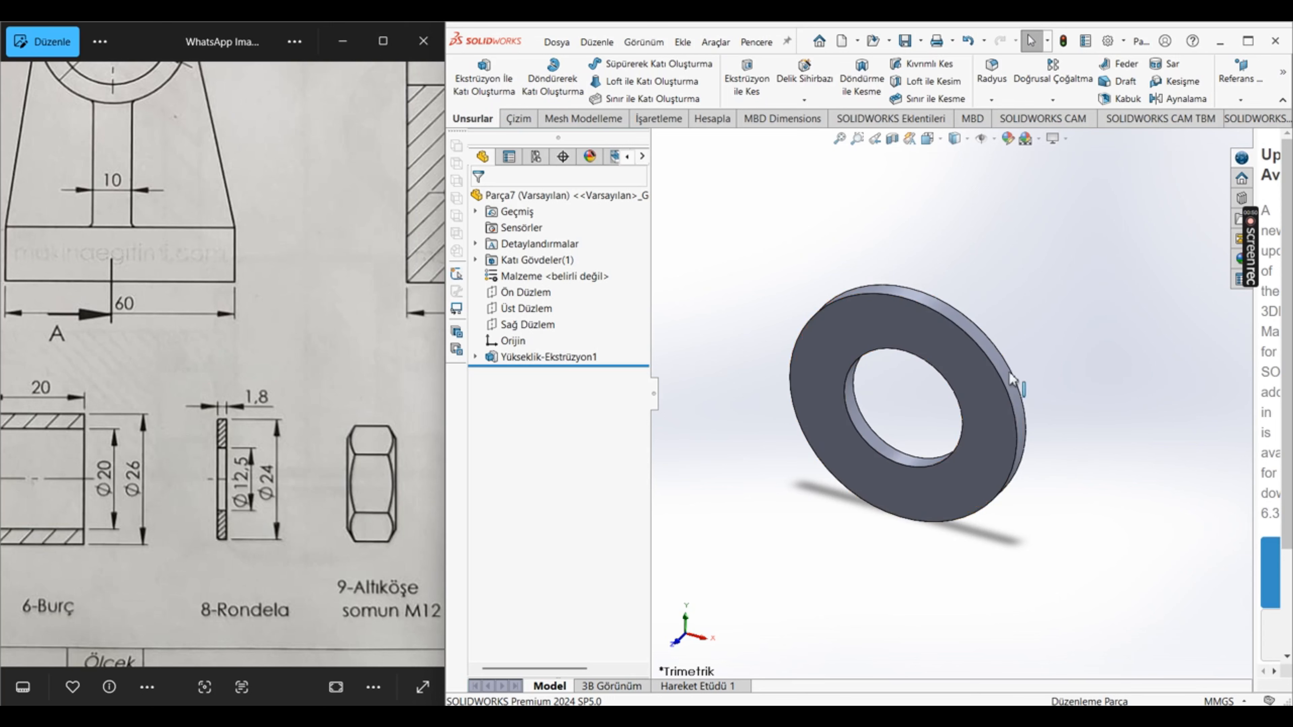
scroll(234, 576, "down", 2)
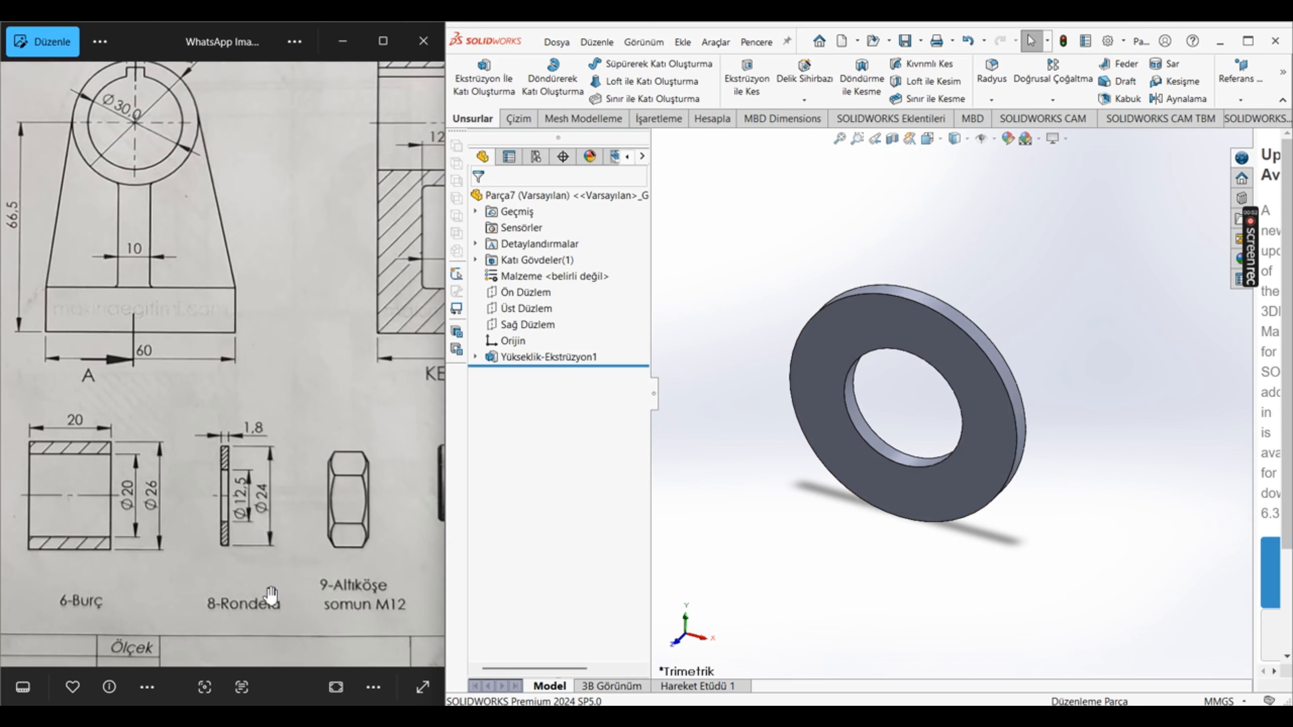
left_click(911, 337)
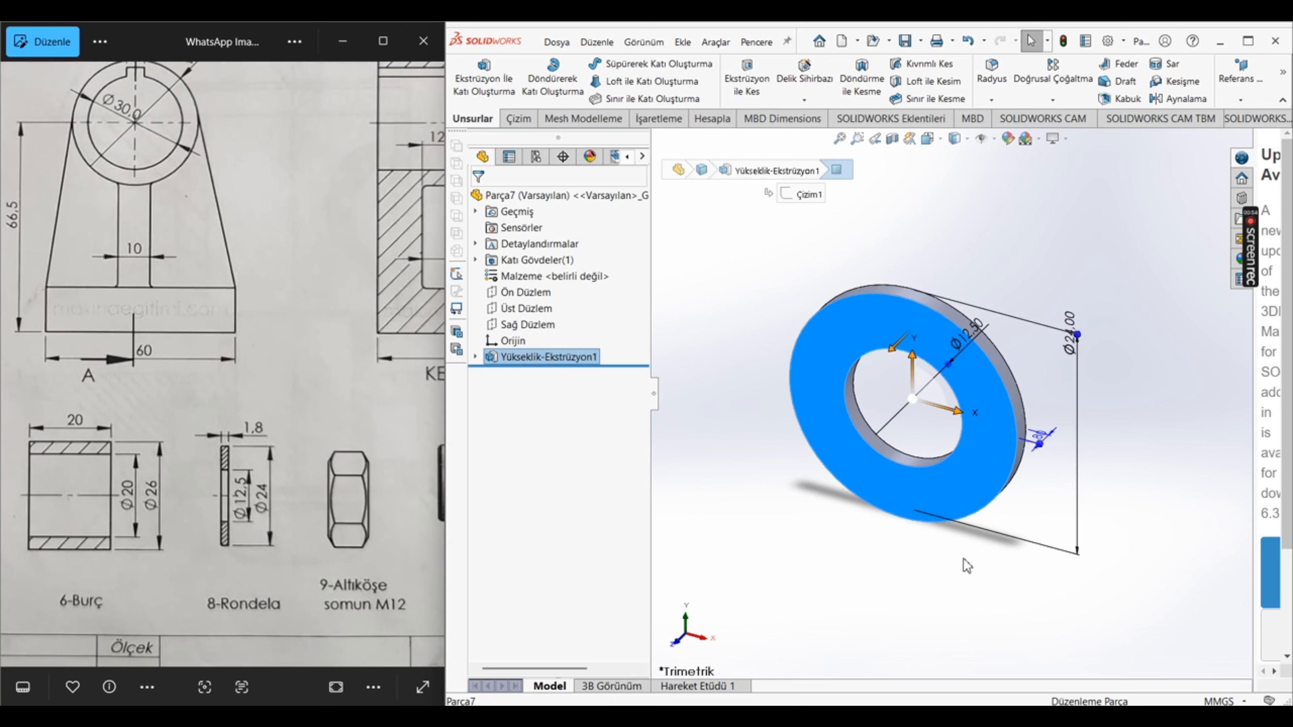
left_click(967, 566)
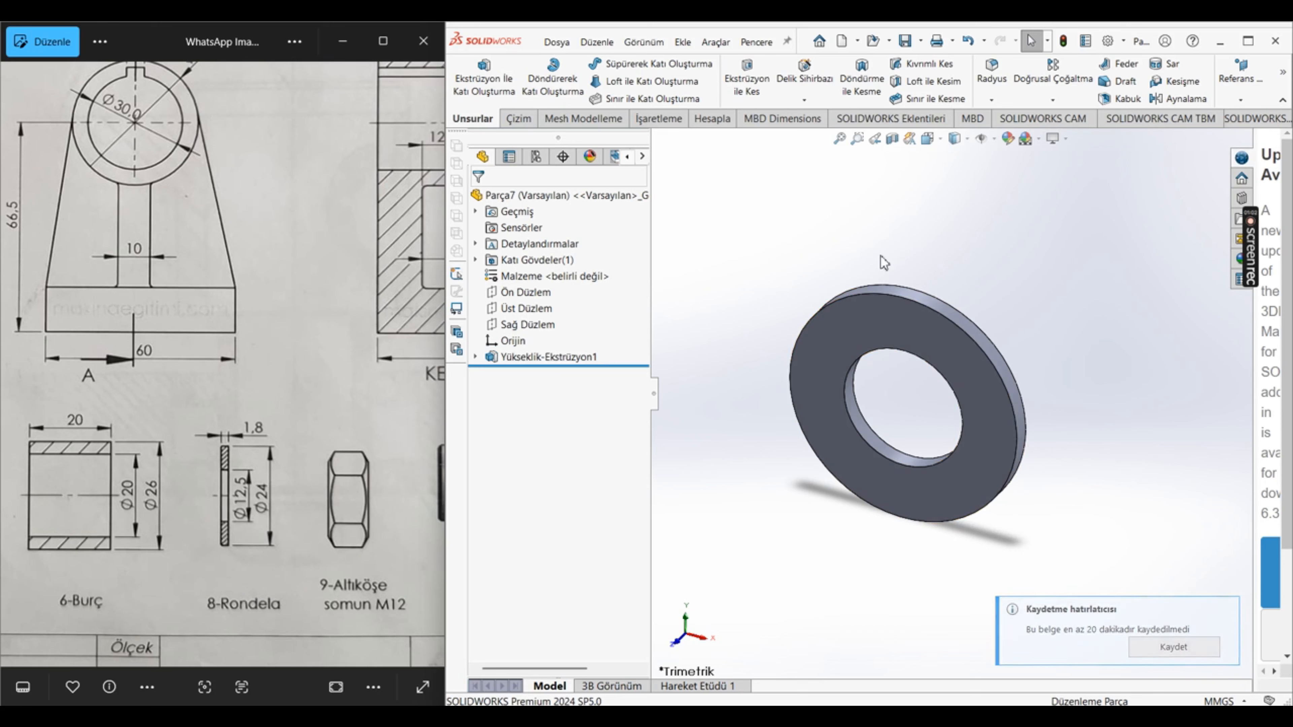
Step: Show the Toolbox library and widen its pane so the standards folders can be read
left_click(1240, 199)
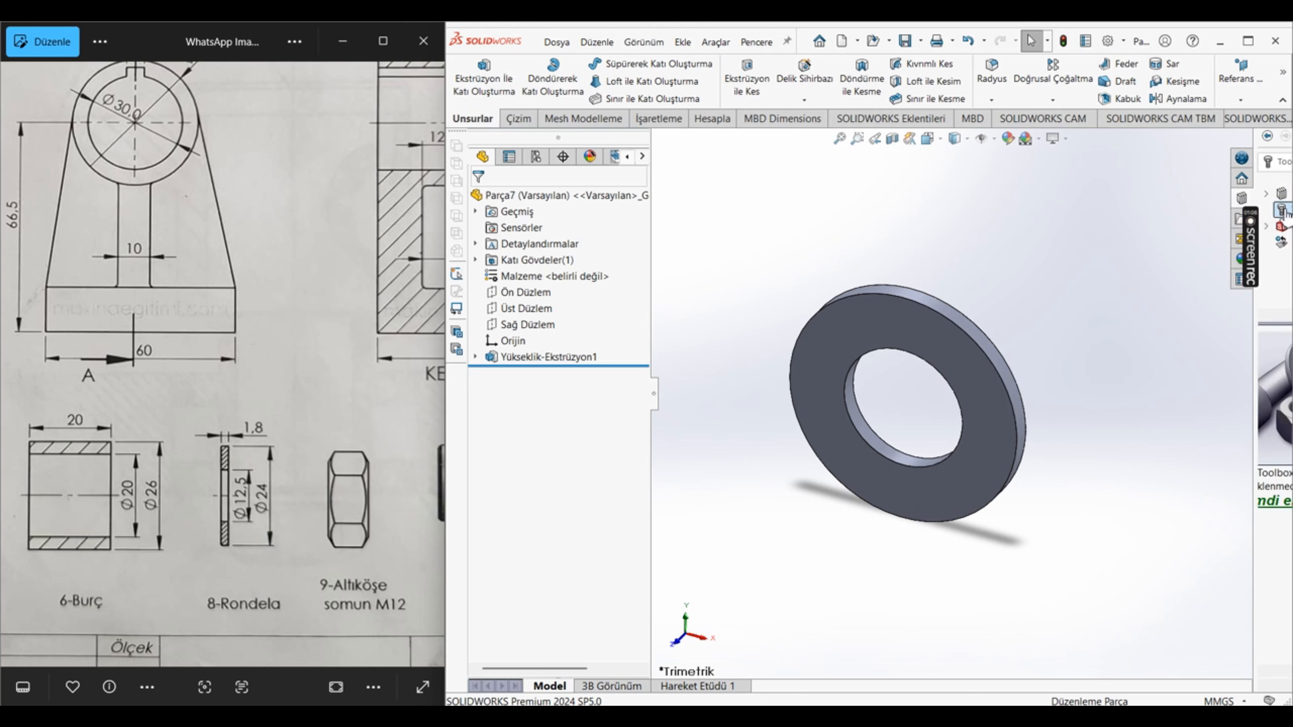
left_click_drag(1255, 177, 1046, 189)
left_click(1163, 488)
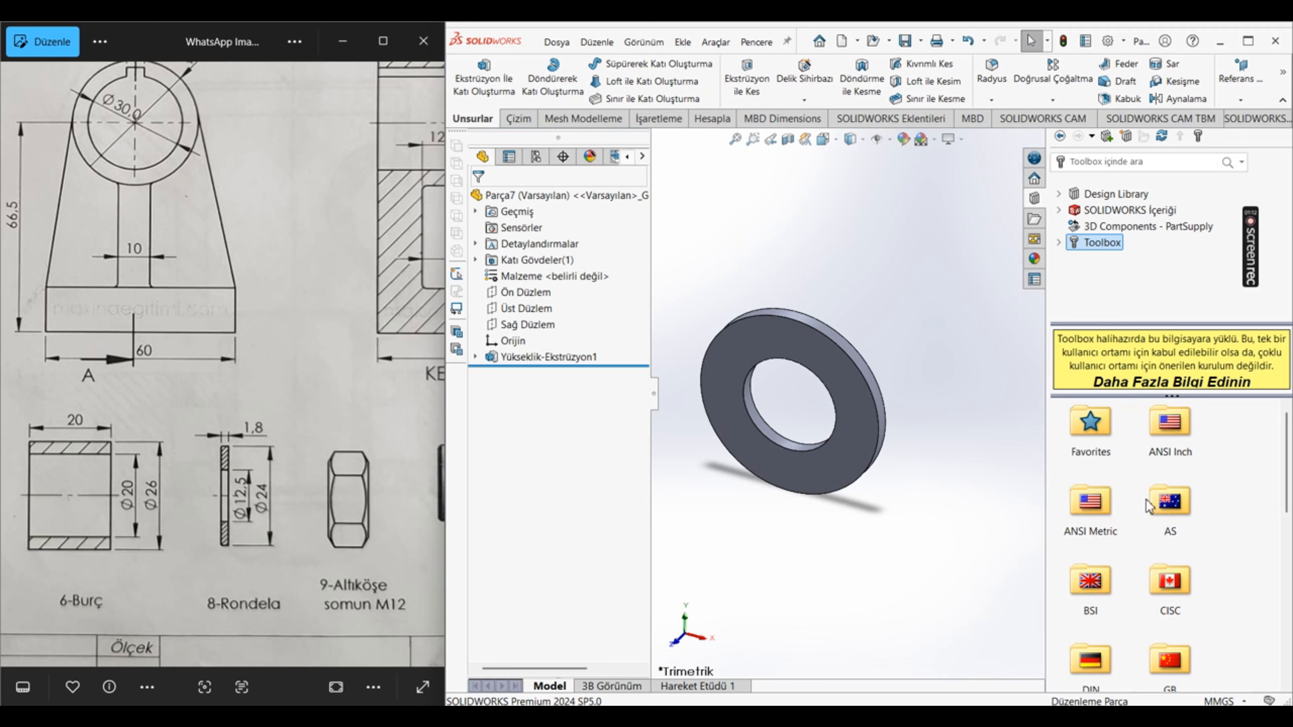
Step: Browse the Toolbox to the DIN standard's Somunlar category and open its Altıgen Somunlar hexagon nuts
scroll(1097, 522, "down", 2)
scroll(1097, 521, "down", 1)
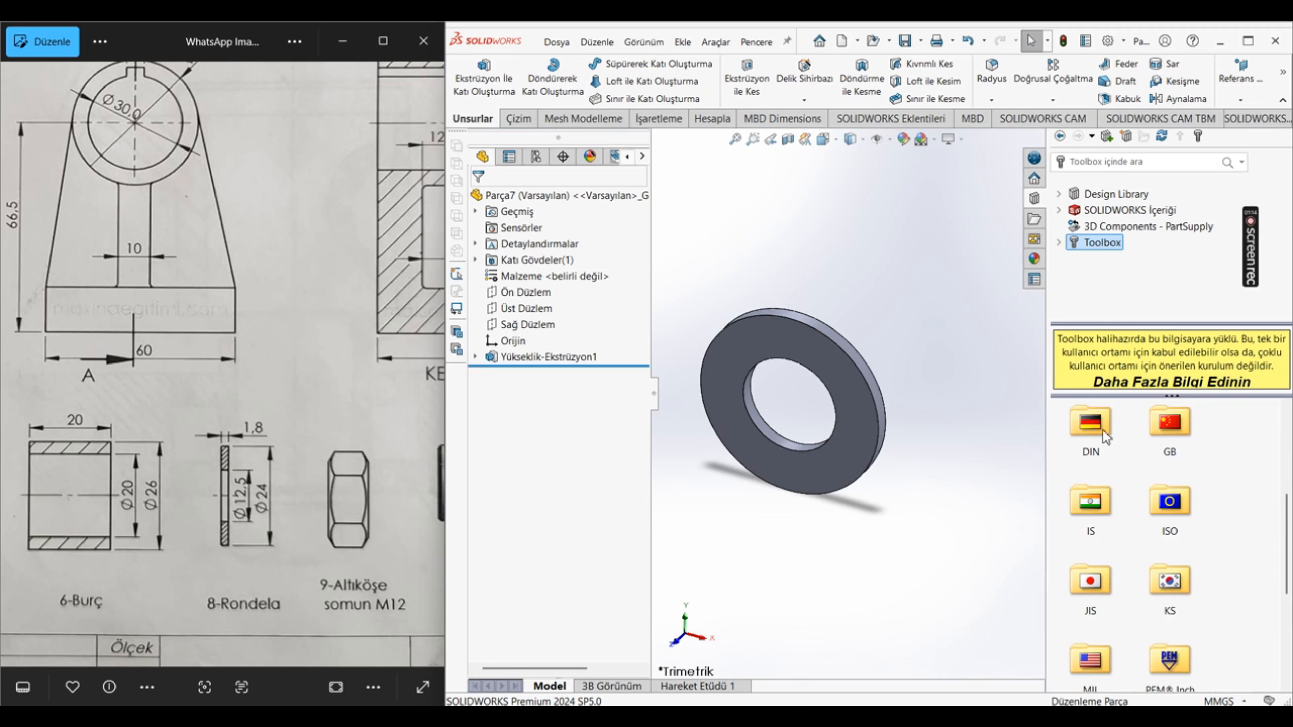
double_click(1102, 423)
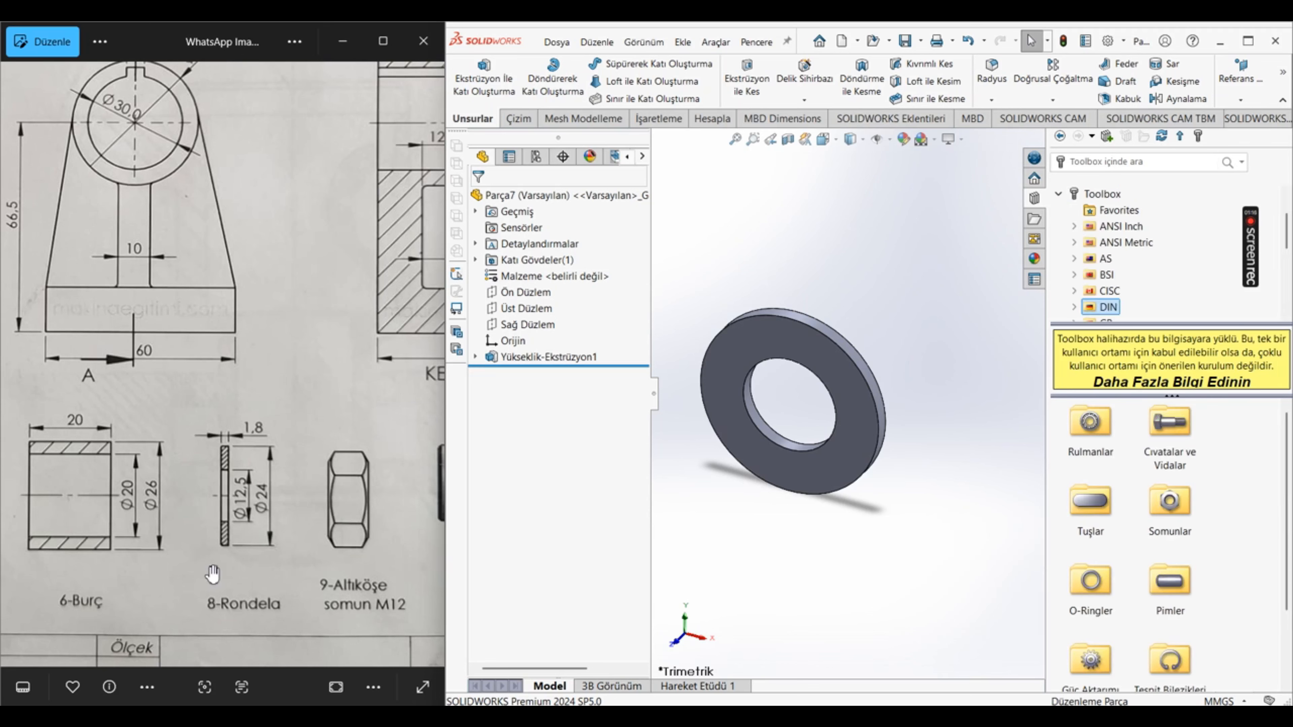
double_click(1169, 514)
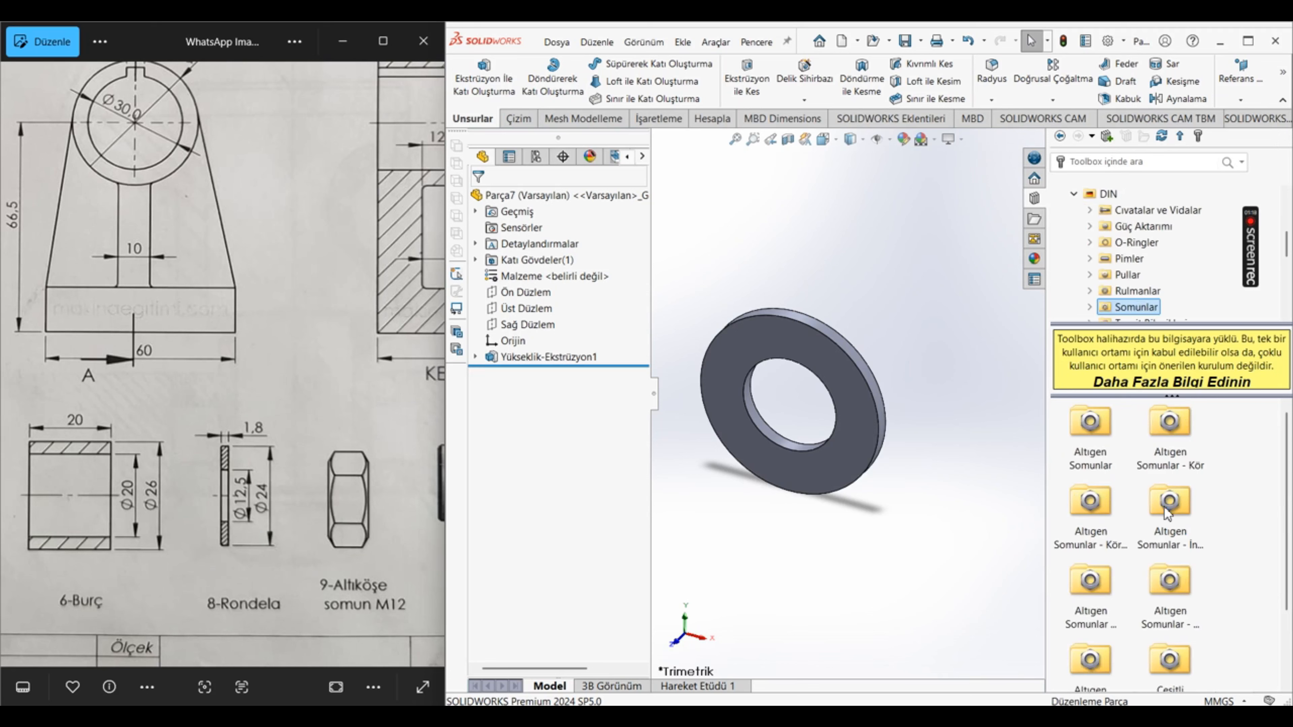
left_click(1090, 465)
double_click(1089, 464)
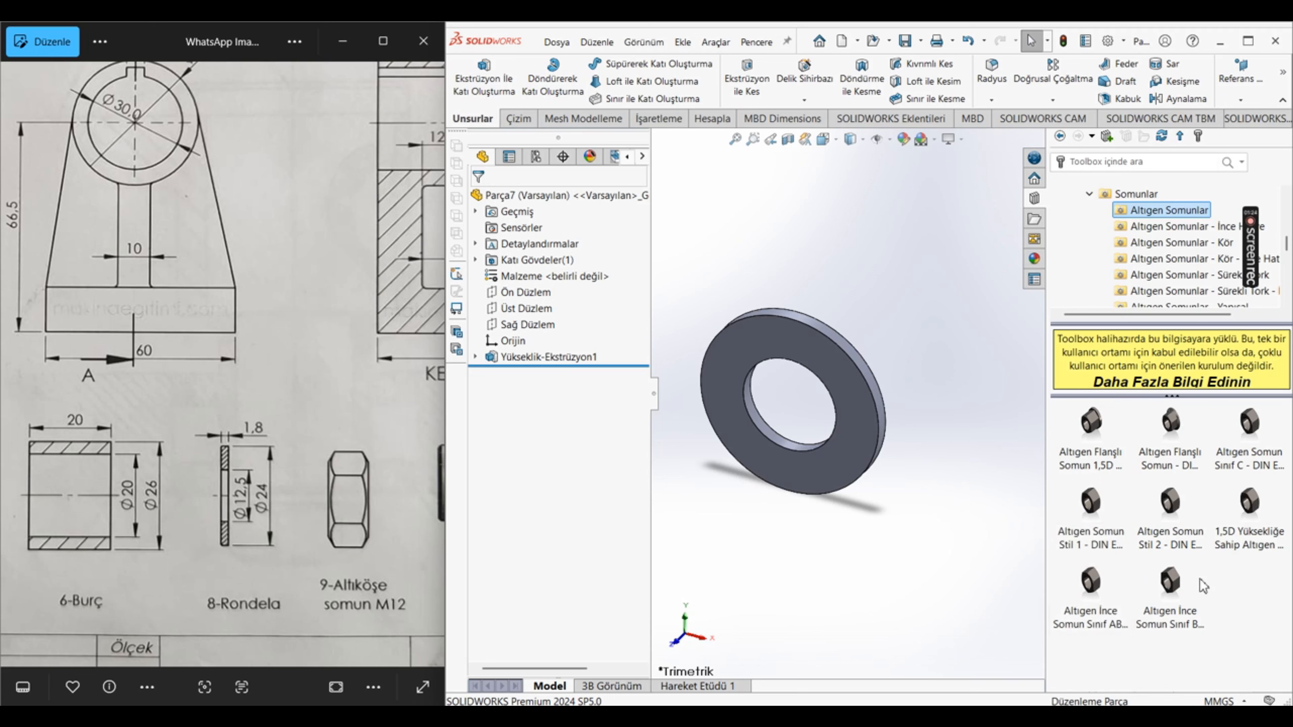
Step: Compare the DIN hexagon nut types, including flanged, Style 1, Style 2, Grade C and thin nuts, using their previews
left_click(1183, 530)
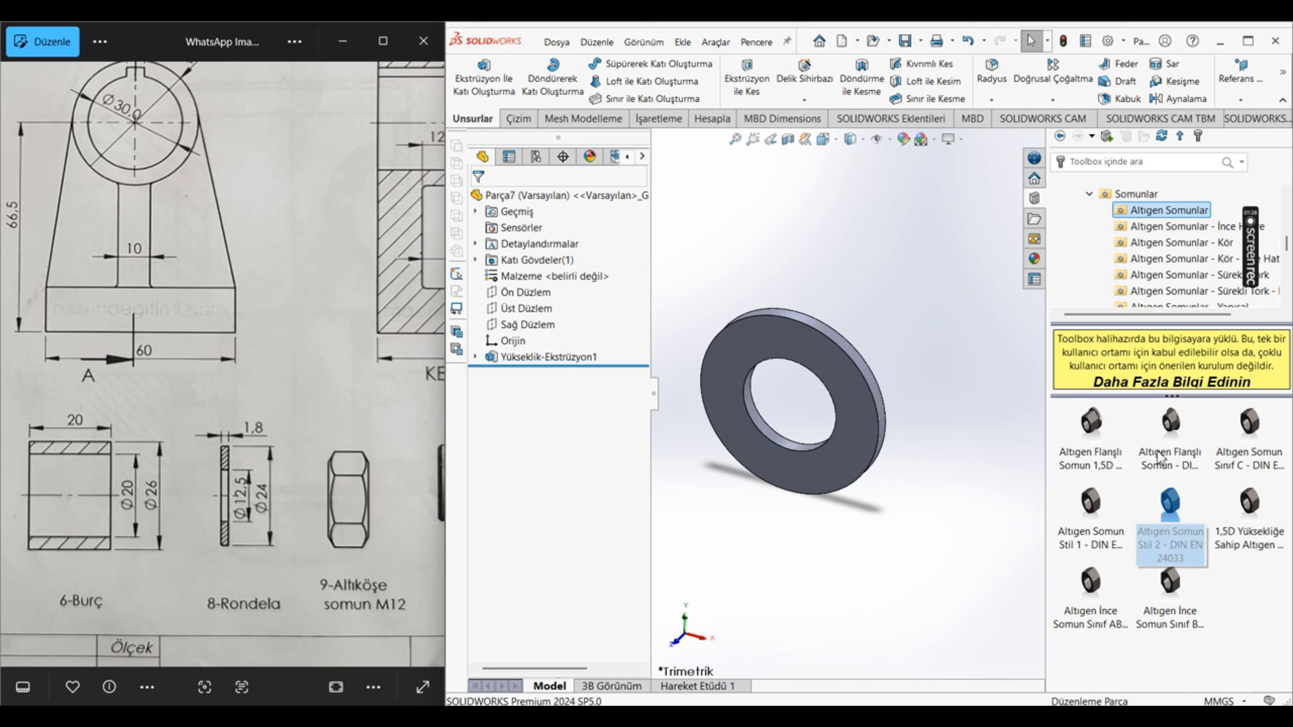
mouse_move(1168, 426)
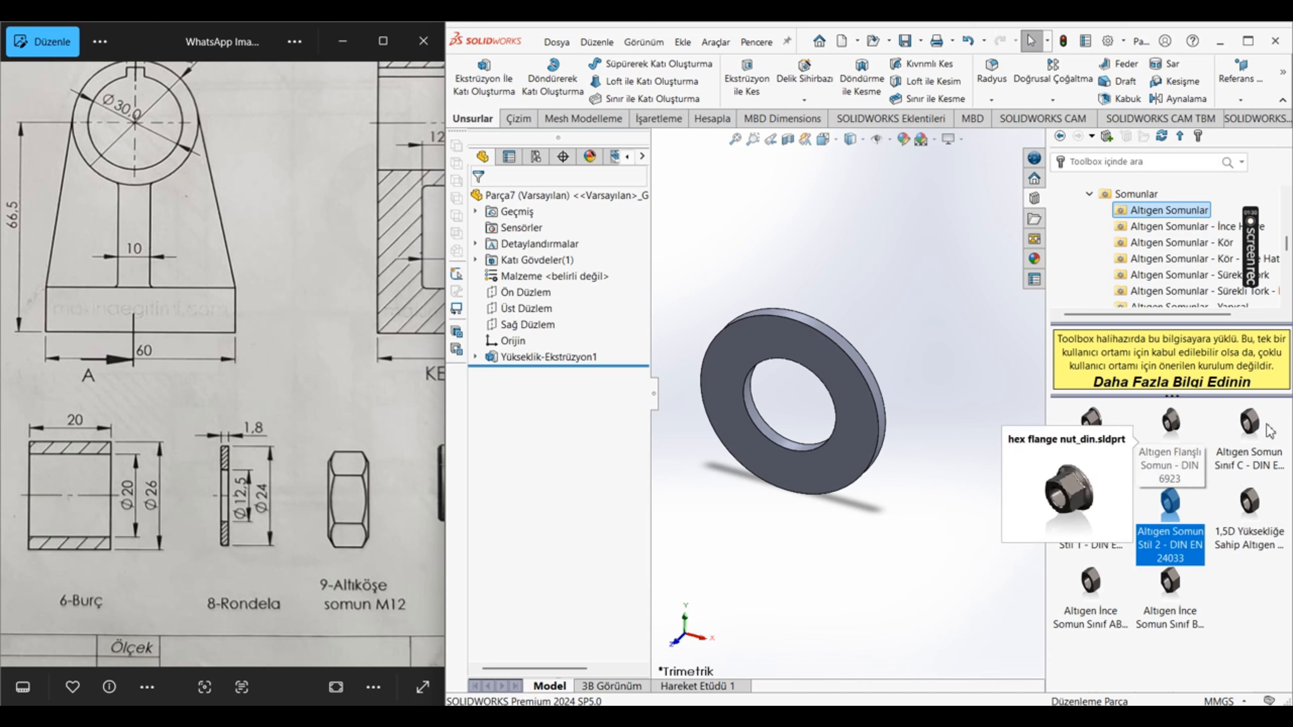
left_click(1245, 426)
mouse_move(1245, 434)
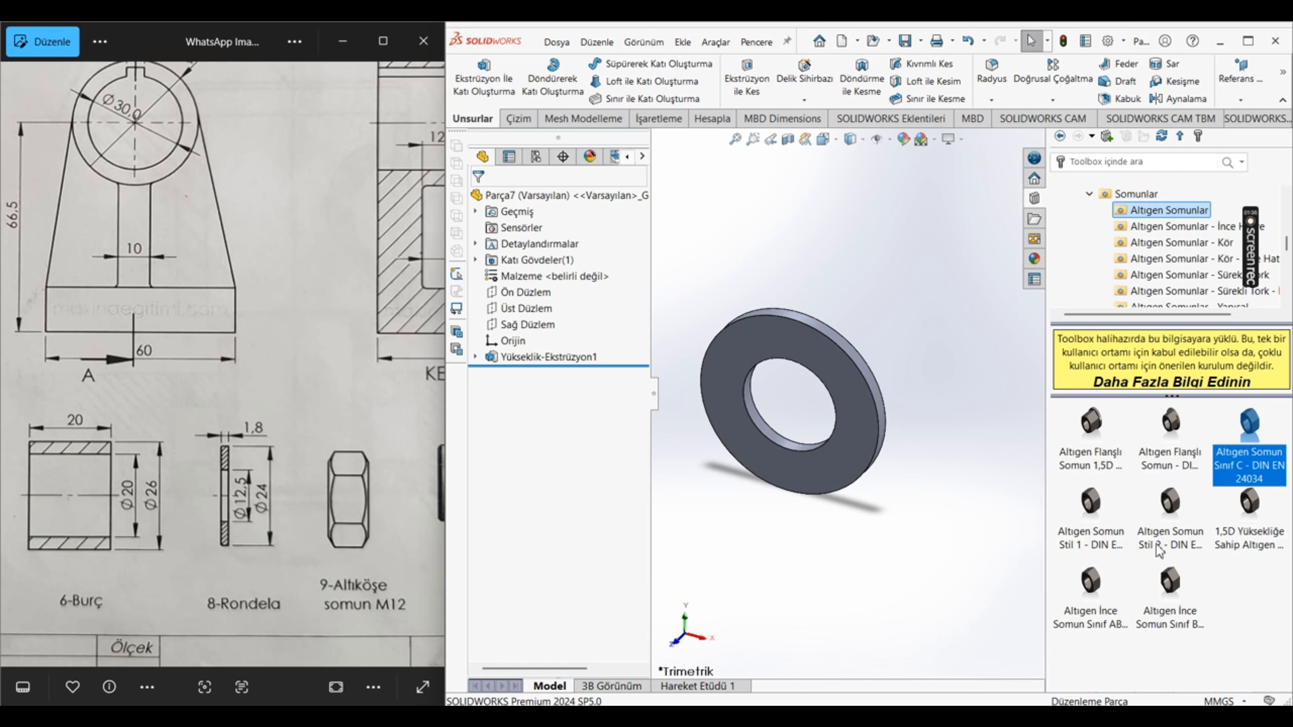
left_click(1164, 543)
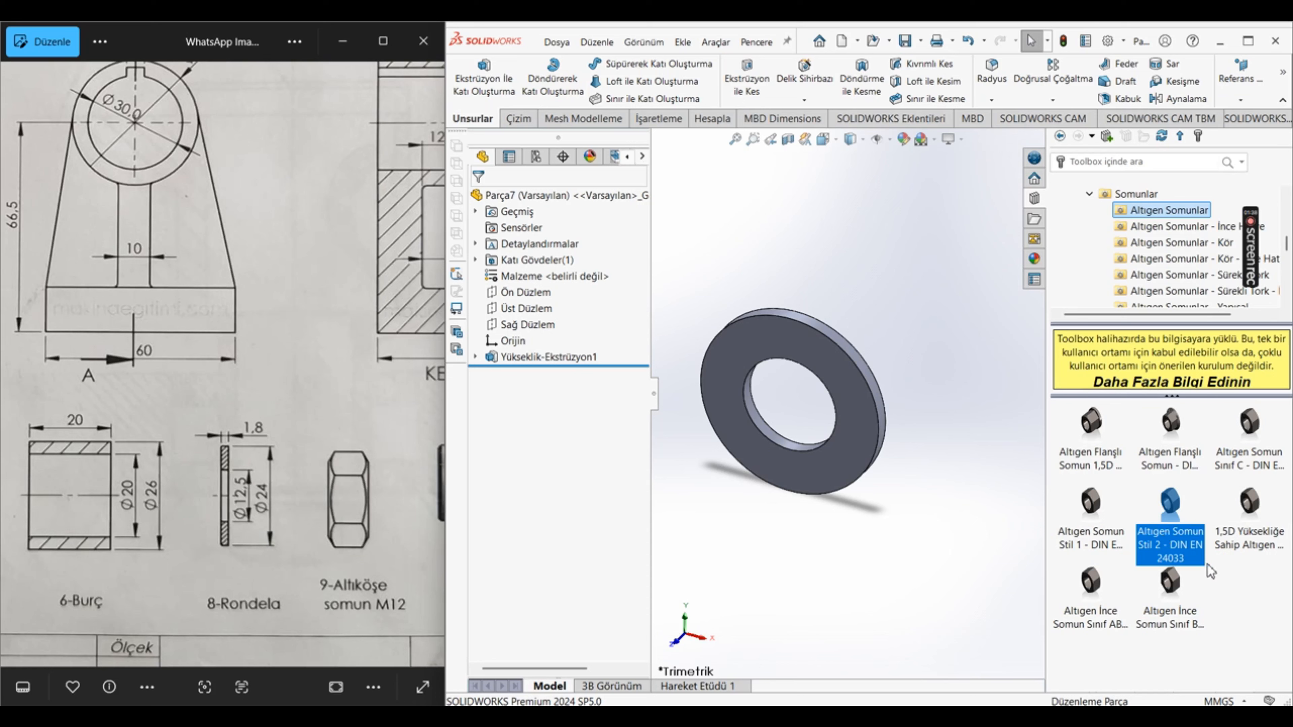
left_click(1096, 536)
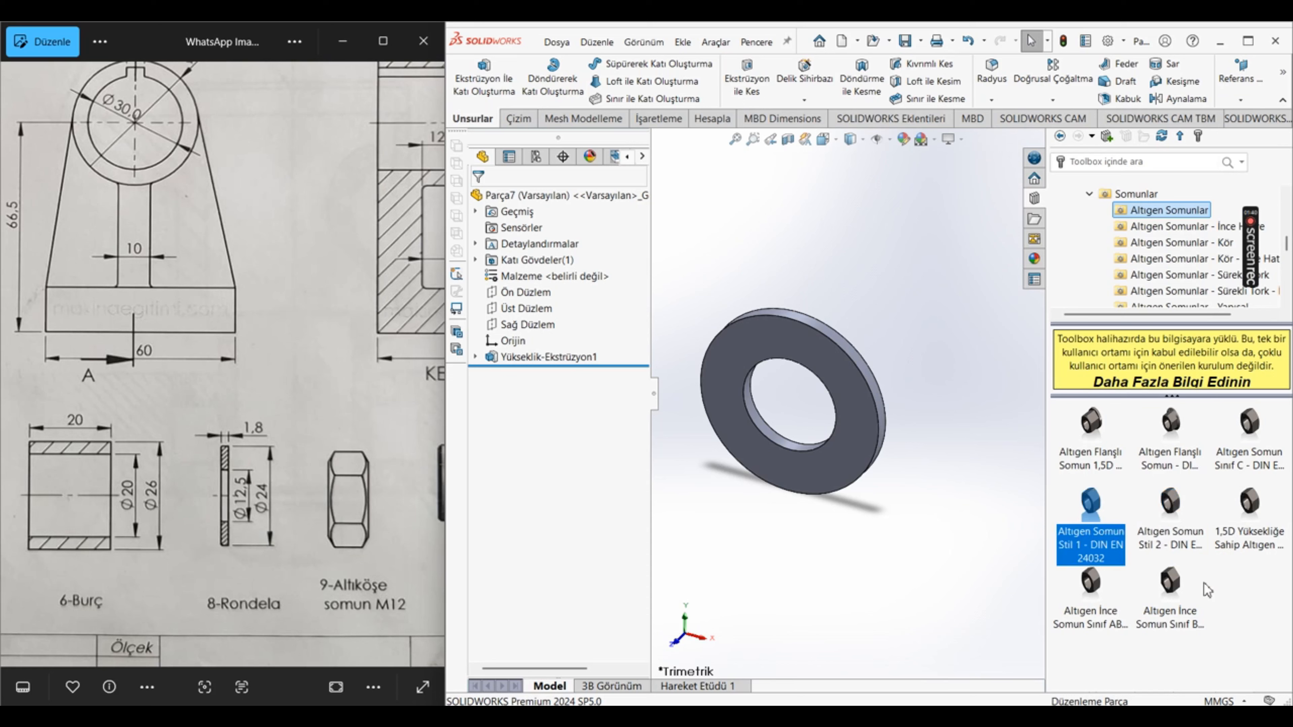
mouse_move(1079, 610)
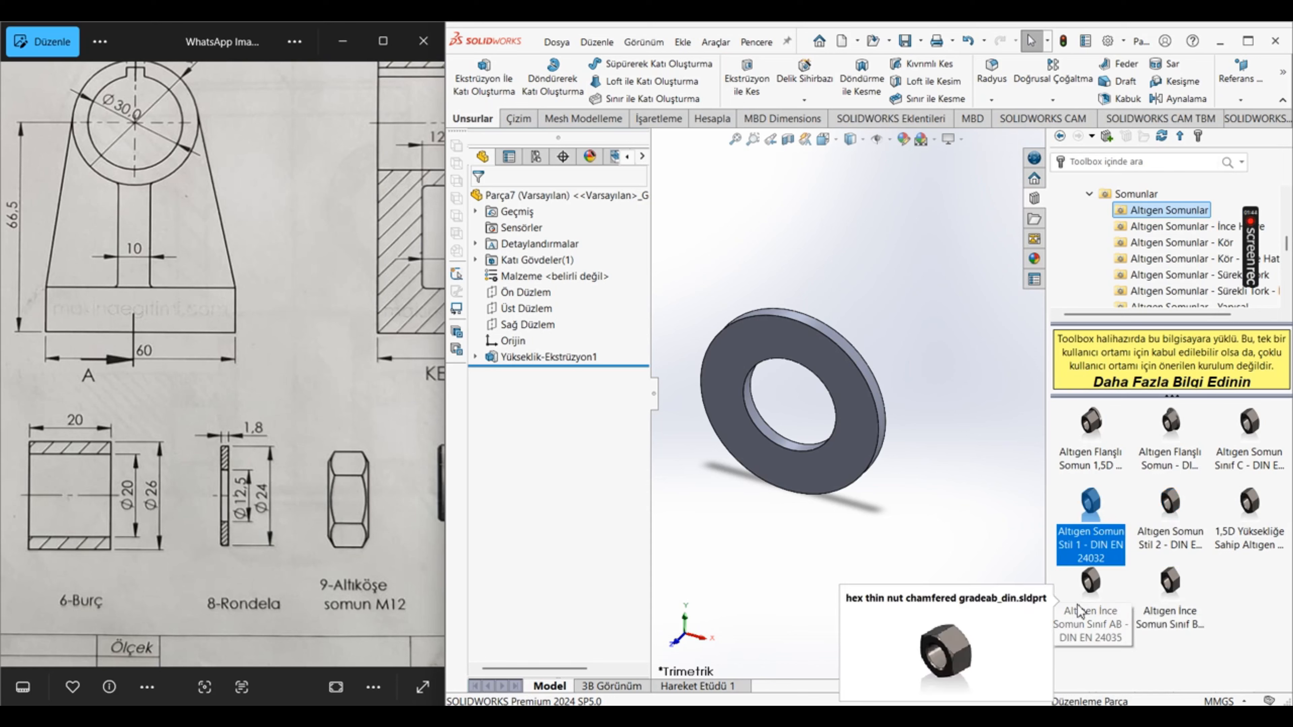
left_click(1243, 583)
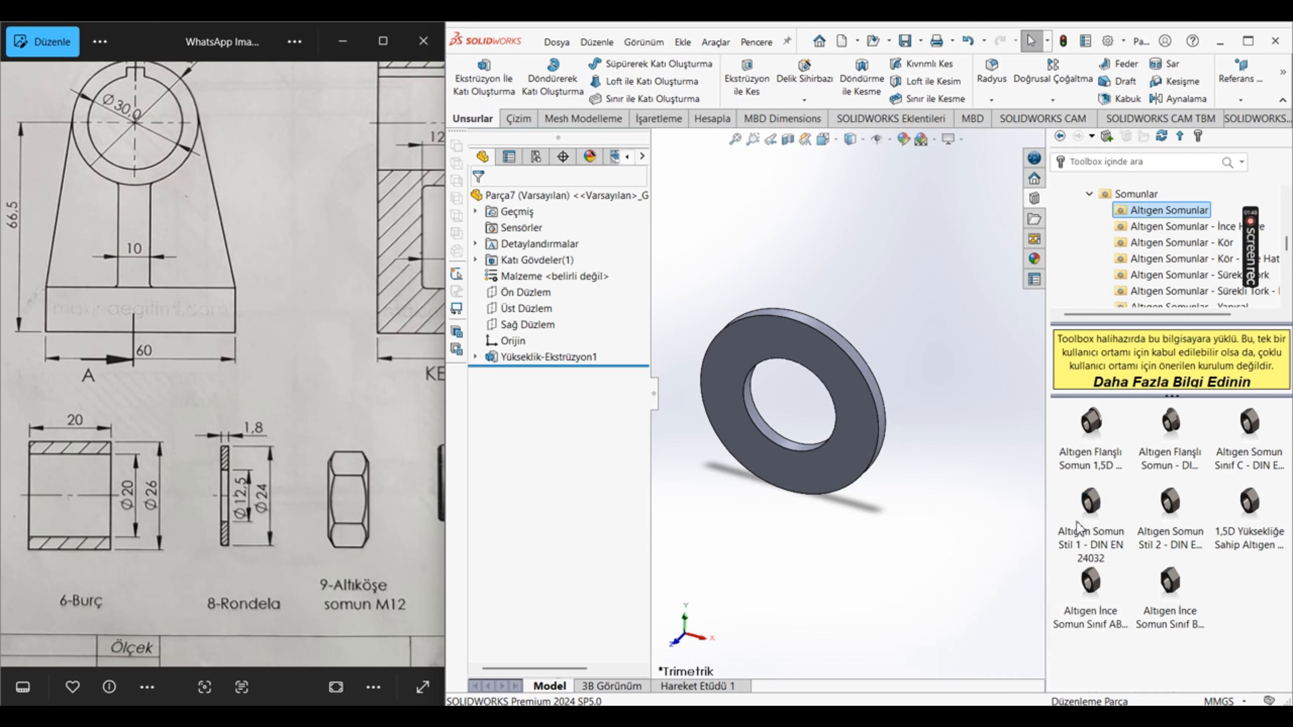
mouse_move(1058, 535)
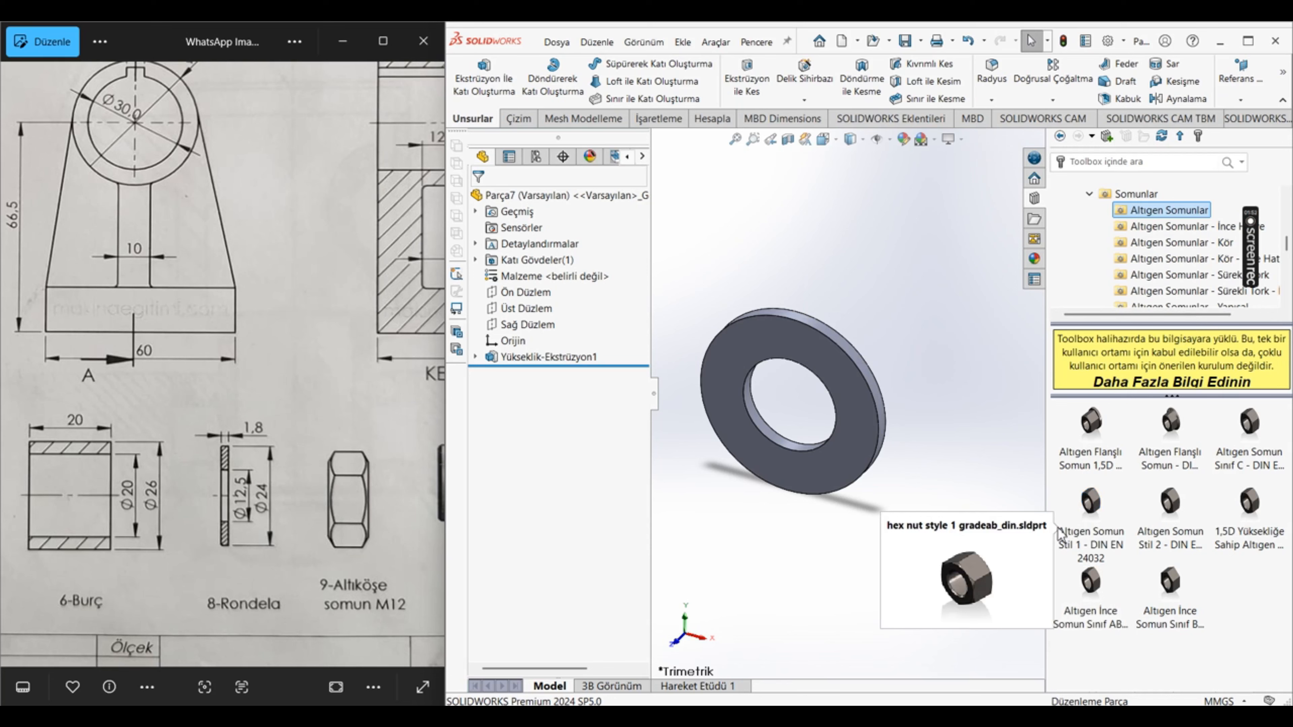
Step: Create a part from the high-strength hexagon nut DIN 6915 in the Altıgen Somunlar - Yapısal category
scroll(1180, 285, "down", 1)
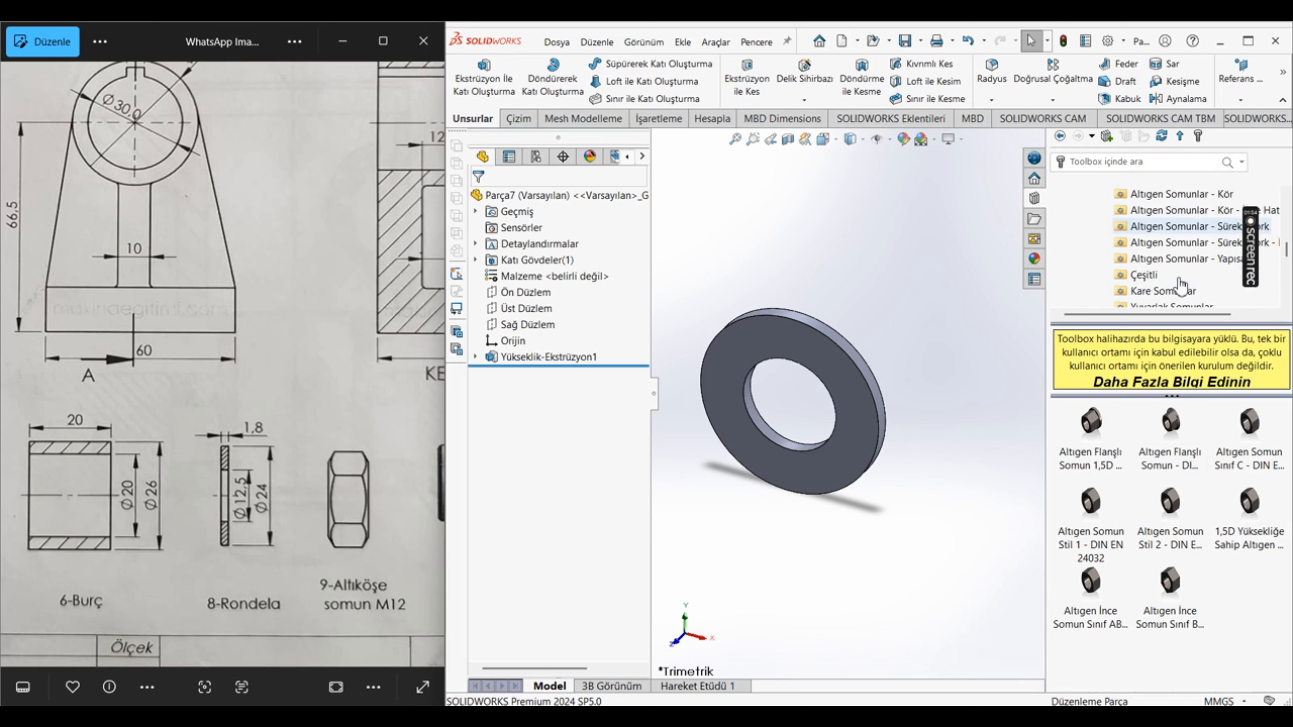
left_click(1179, 259)
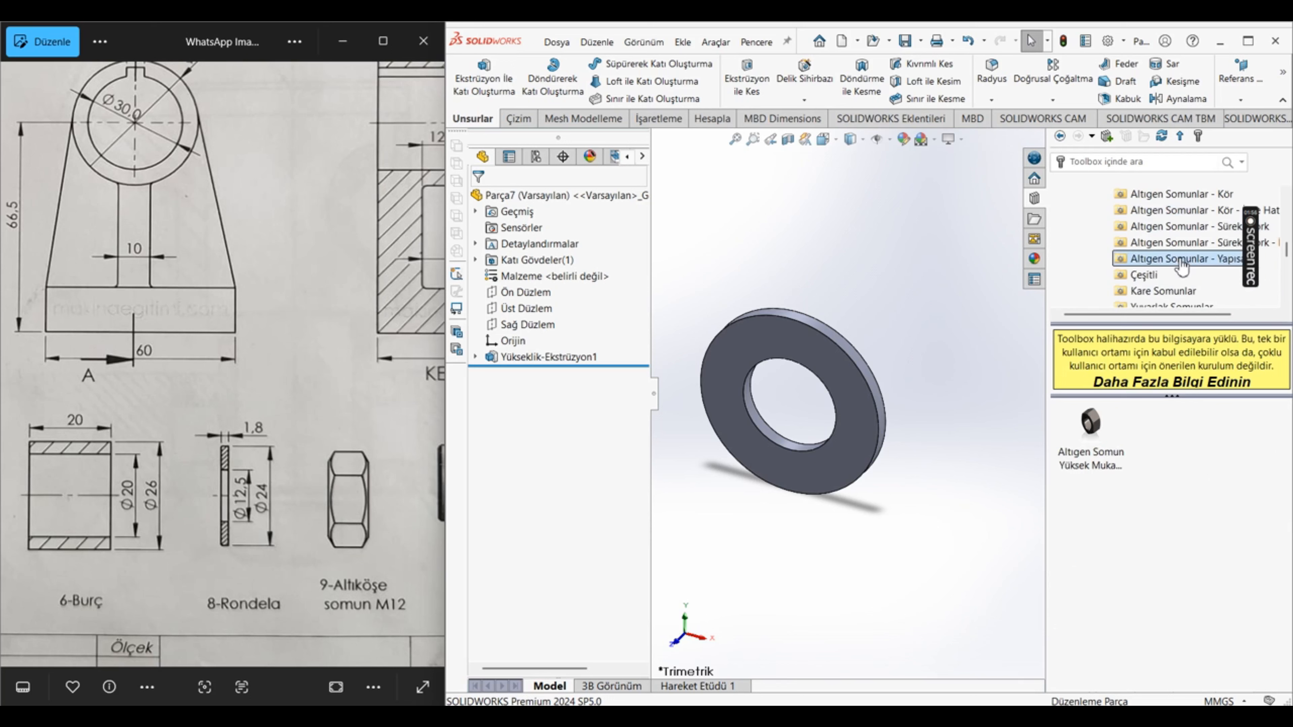
left_click(1089, 440)
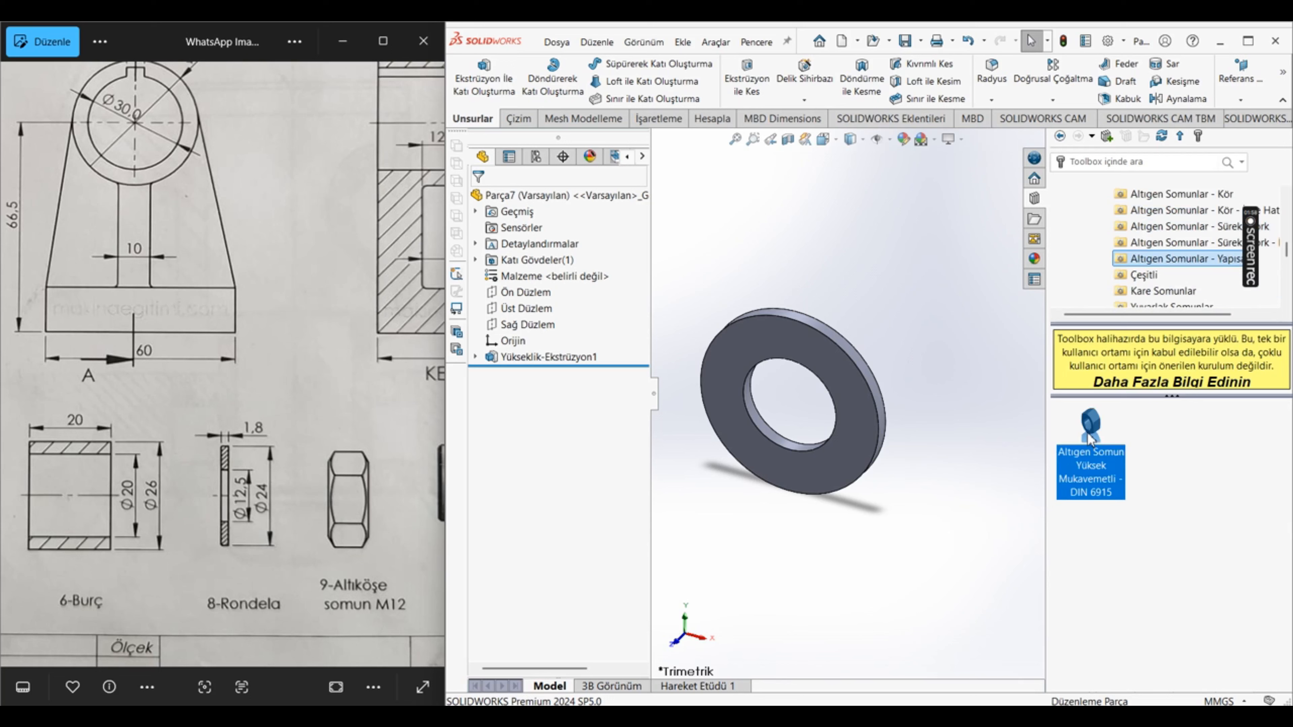
right_click(1089, 441)
left_click(1107, 458)
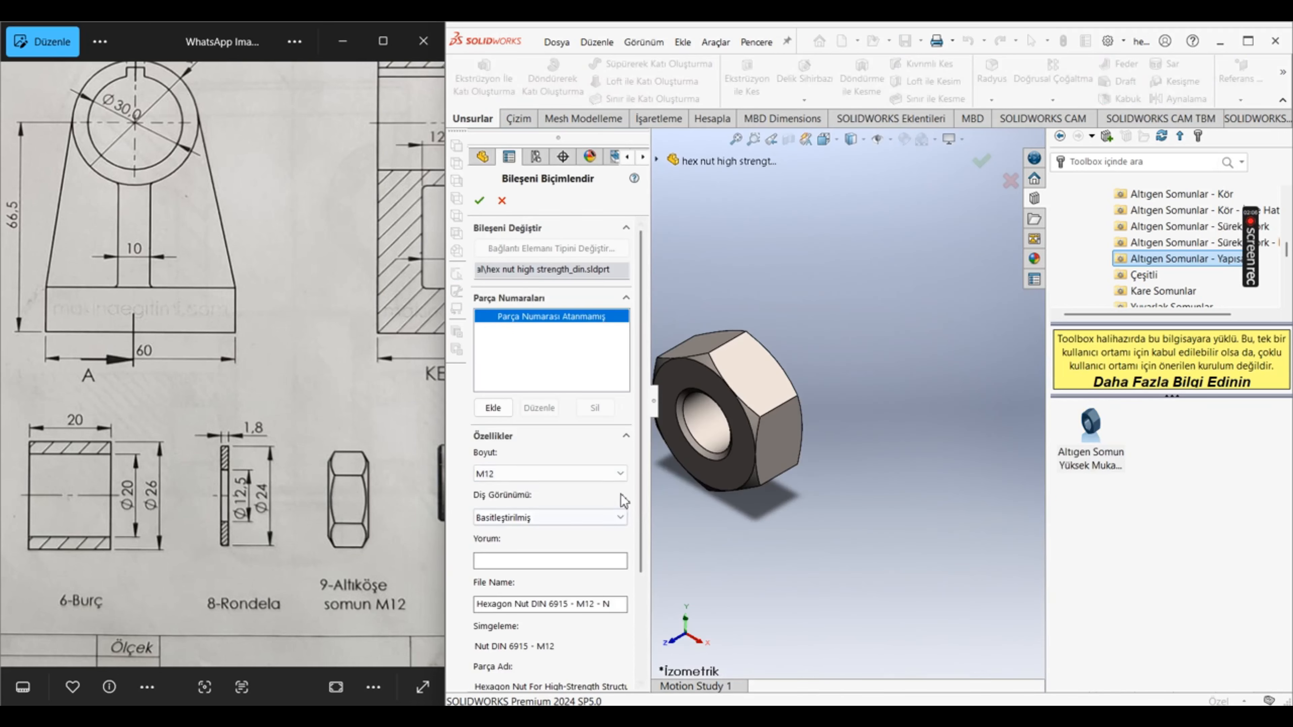
Step: Set the M12 nut's thread display to Şematik and accept the component configuration
left_click(574, 518)
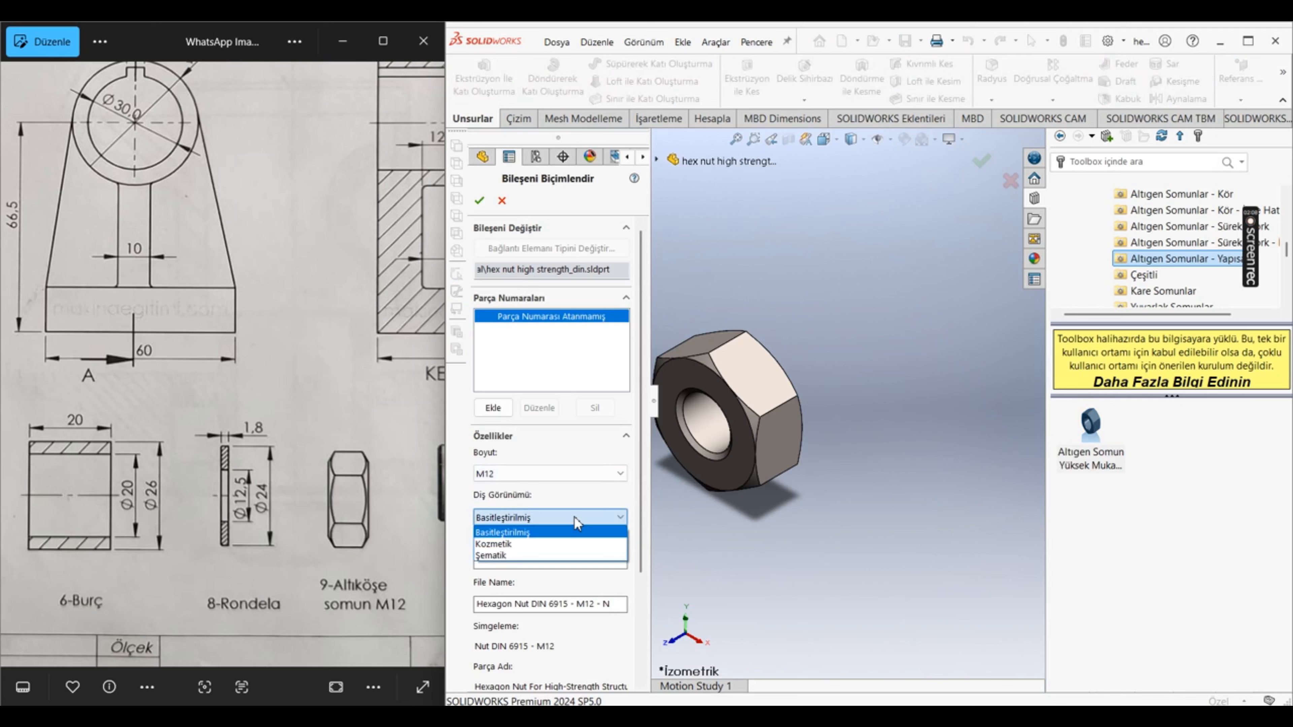
left_click(563, 556)
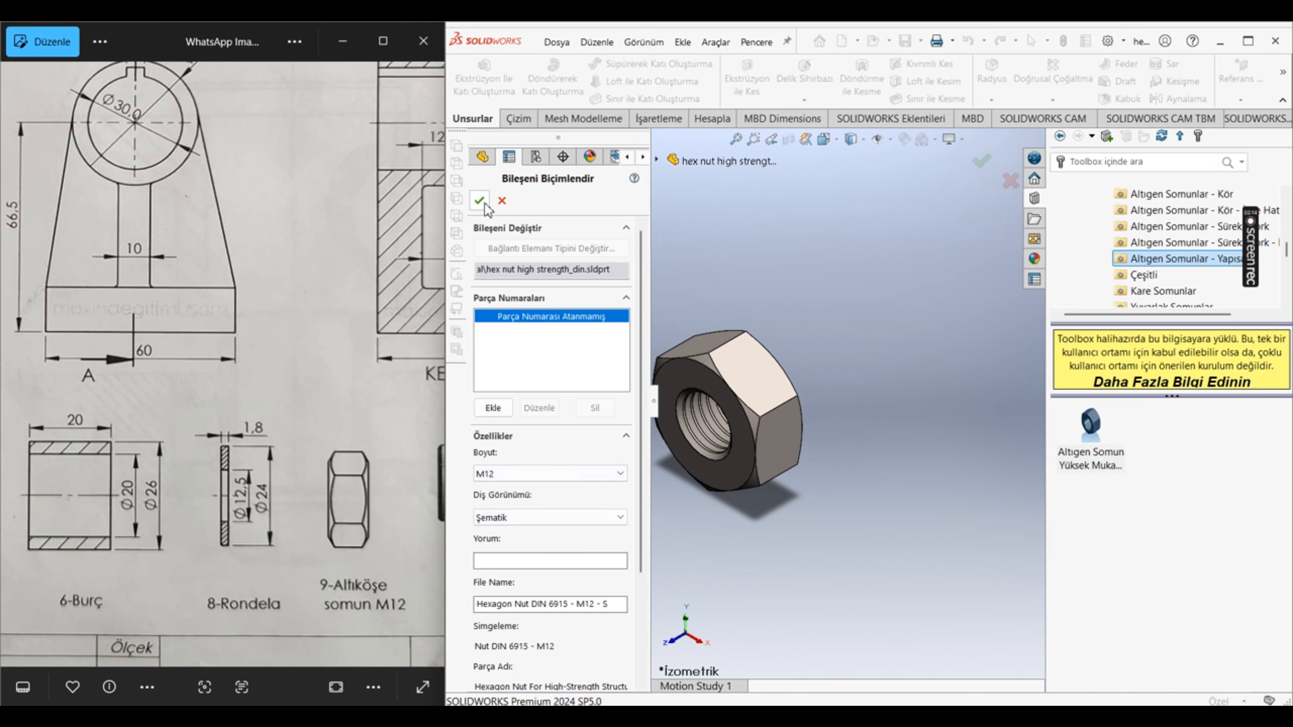
left_click(479, 200)
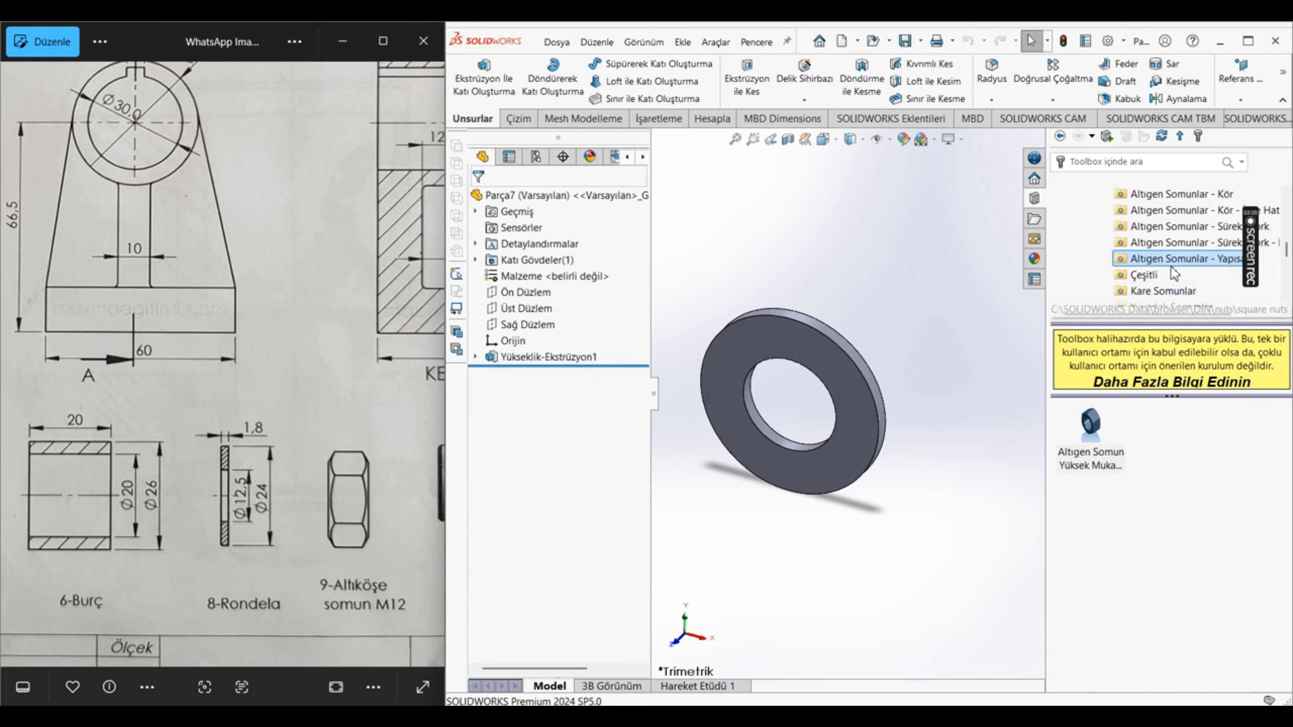
Step: Browse the DIN Cıvatalar ve Vidalar category in Toolbox and open its Altıgen Cıvatalar - Yapısal bolts
scroll(1185, 262, "up", 1)
scroll(1184, 262, "up", 2)
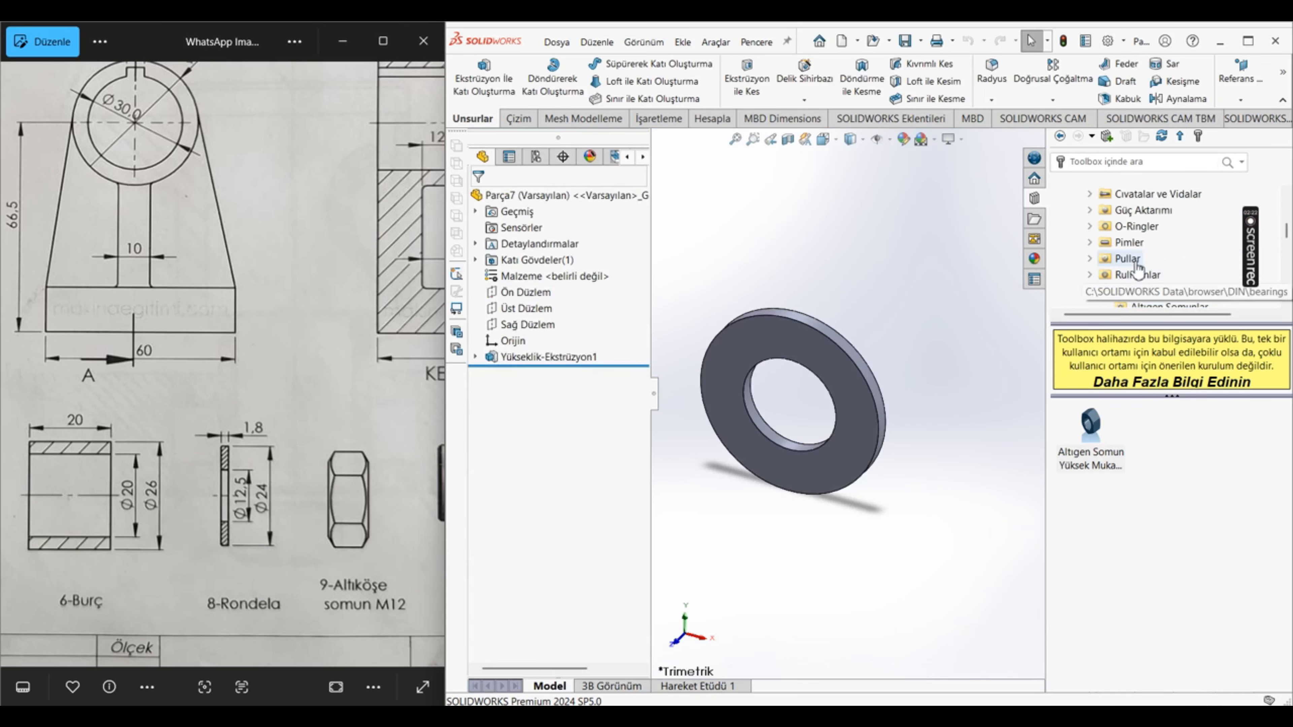
left_click(1164, 194)
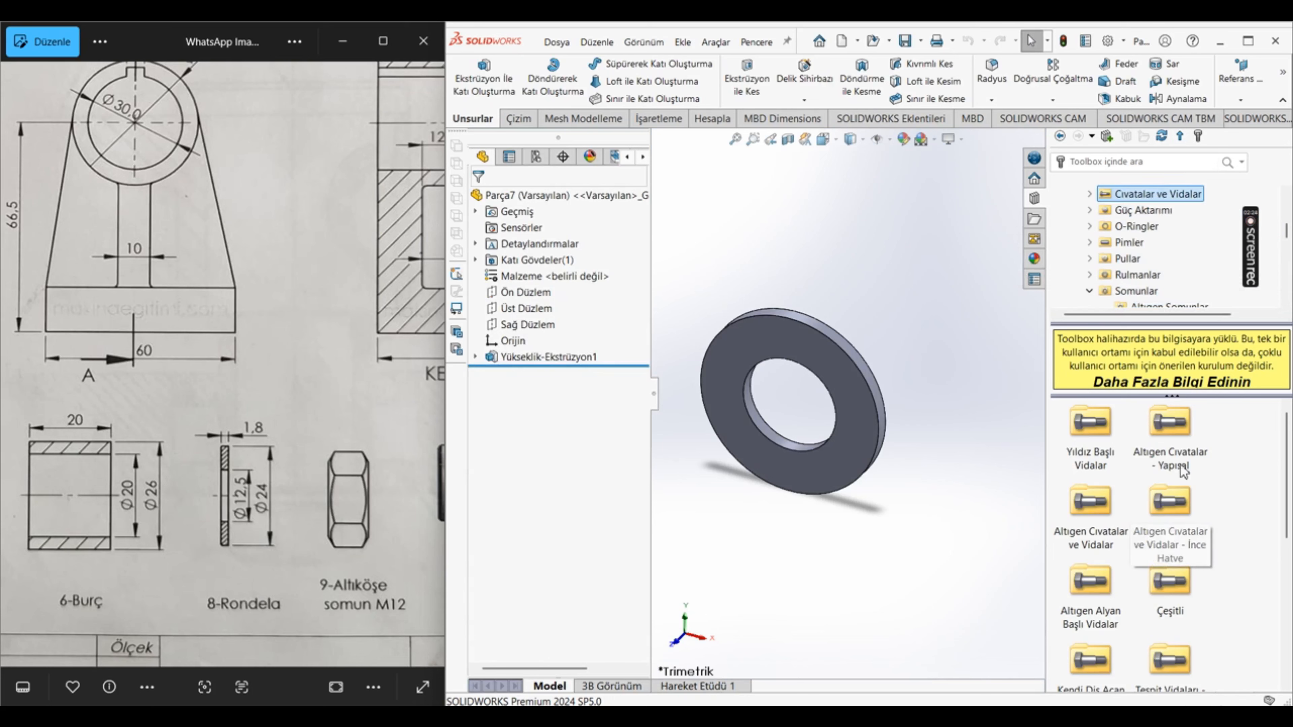
double_click(1190, 441)
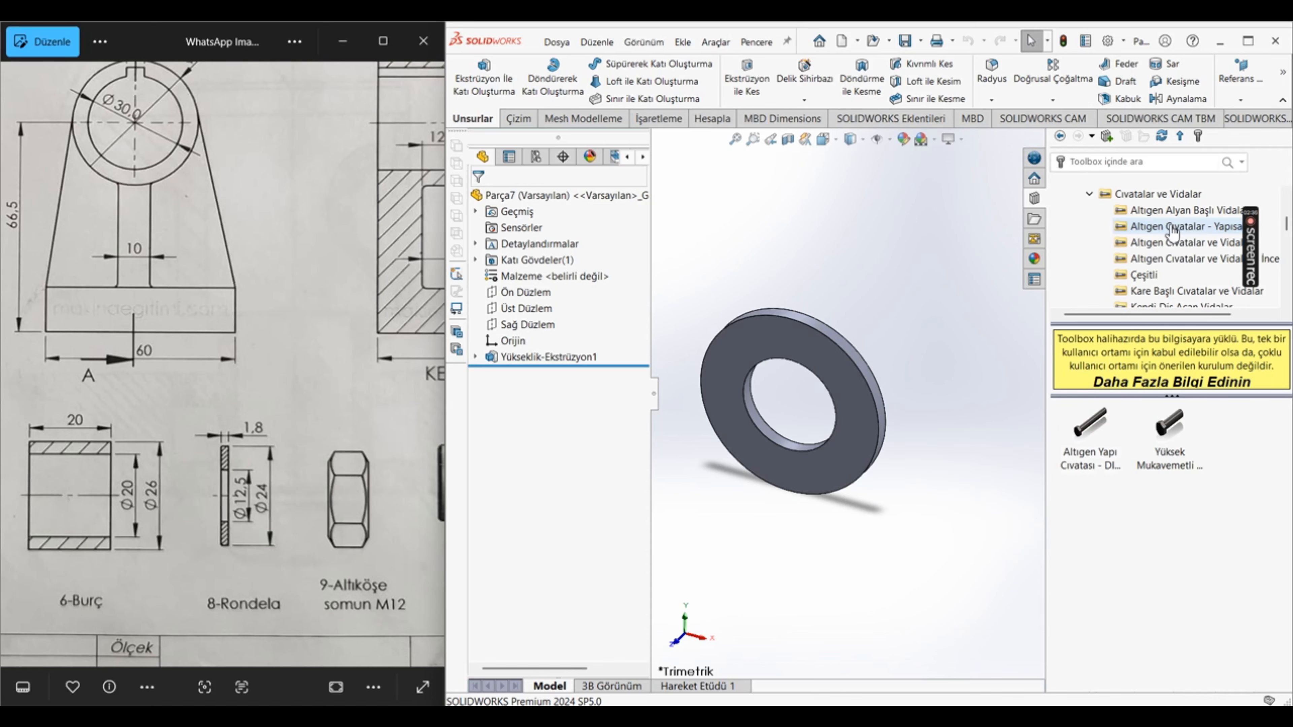
Step: Examine the other DIN bolt and screw subcategories, including studs, set screws and slotted head screws, and collapse the Cıvatalar ve Vidalar category
scroll(185, 480, "down", 2)
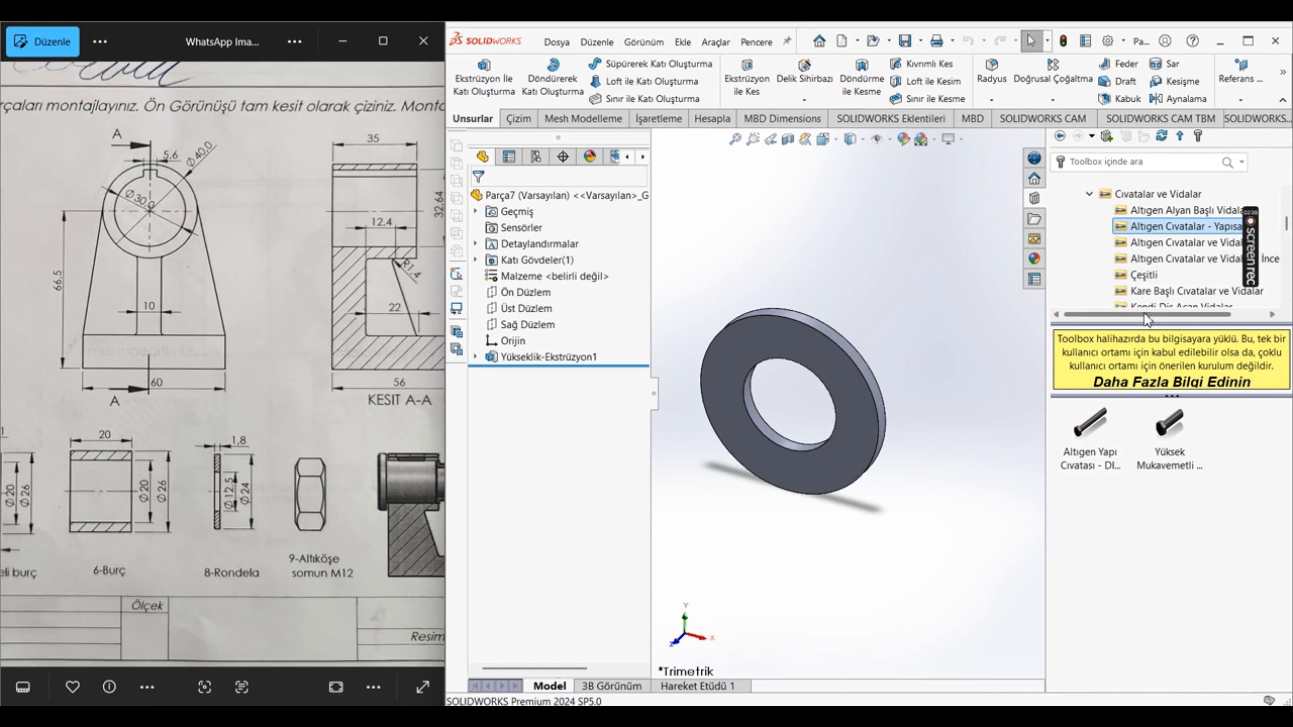
scroll(1187, 258, "down", 1)
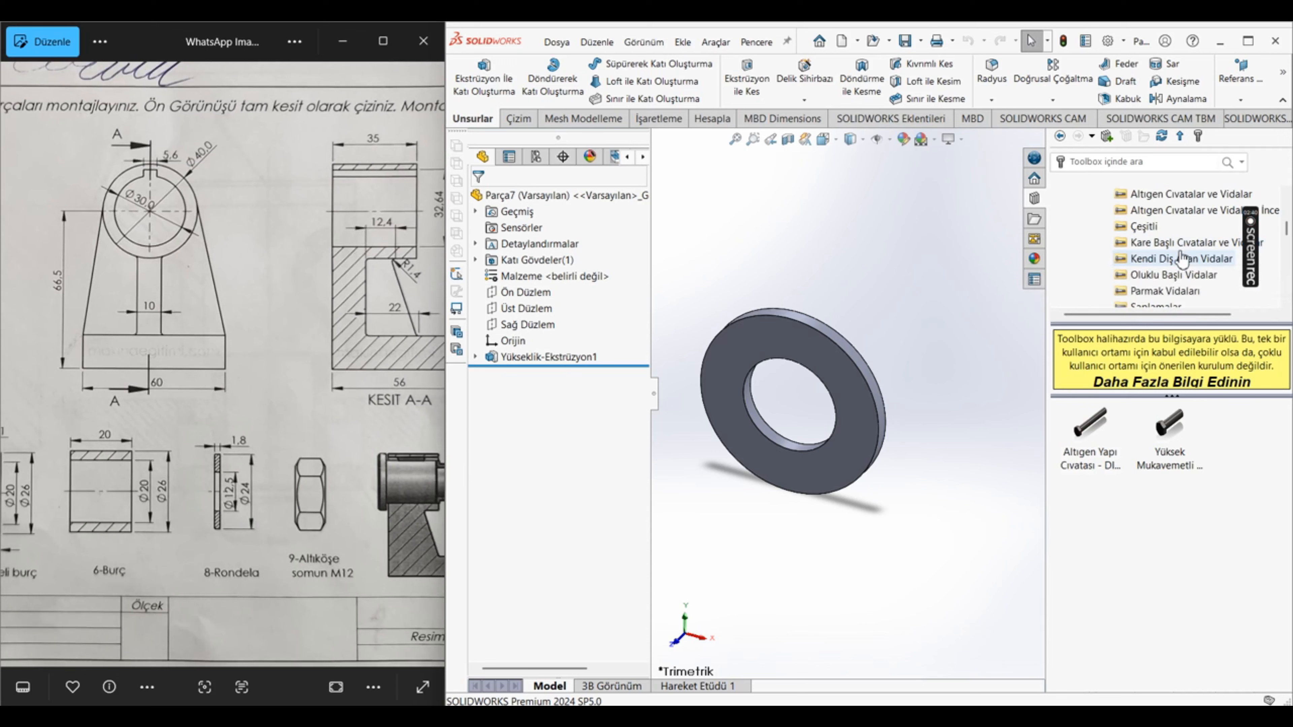
scroll(1180, 259, "down", 1)
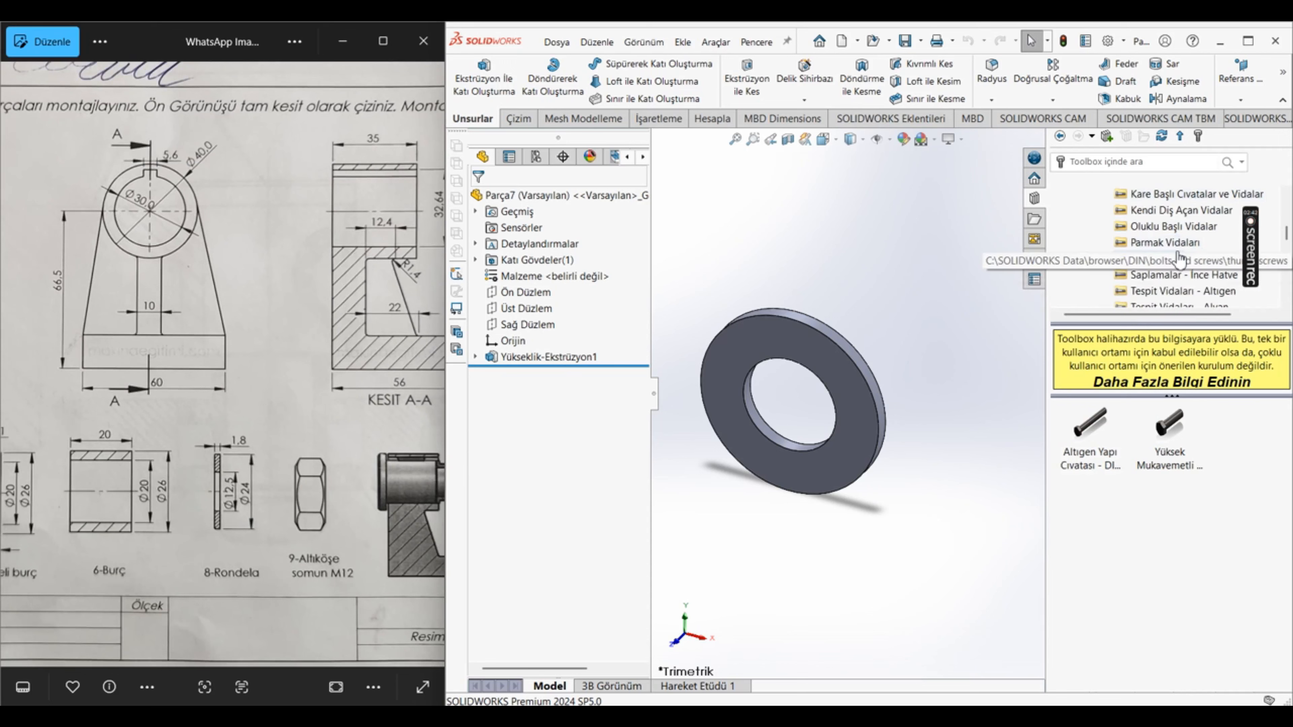
scroll(1170, 266, "down", 1)
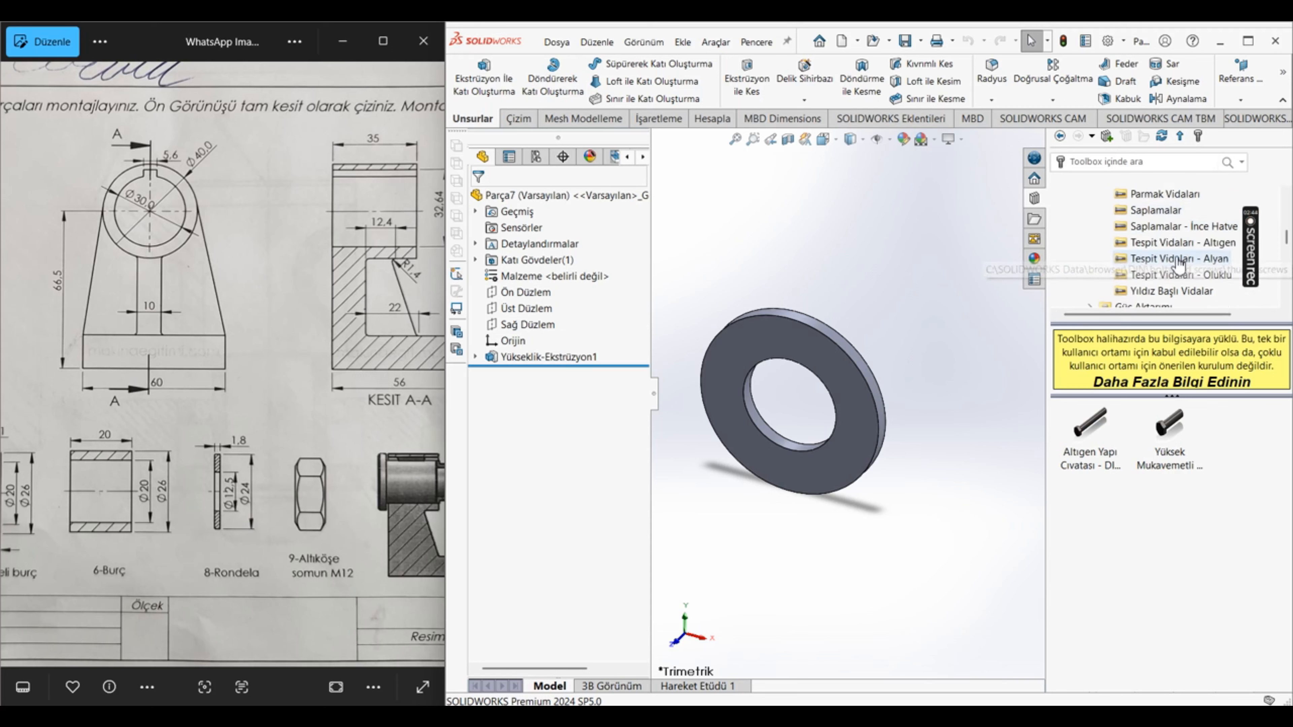
scroll(1183, 266, "up", 2)
scroll(1186, 270, "up", 1)
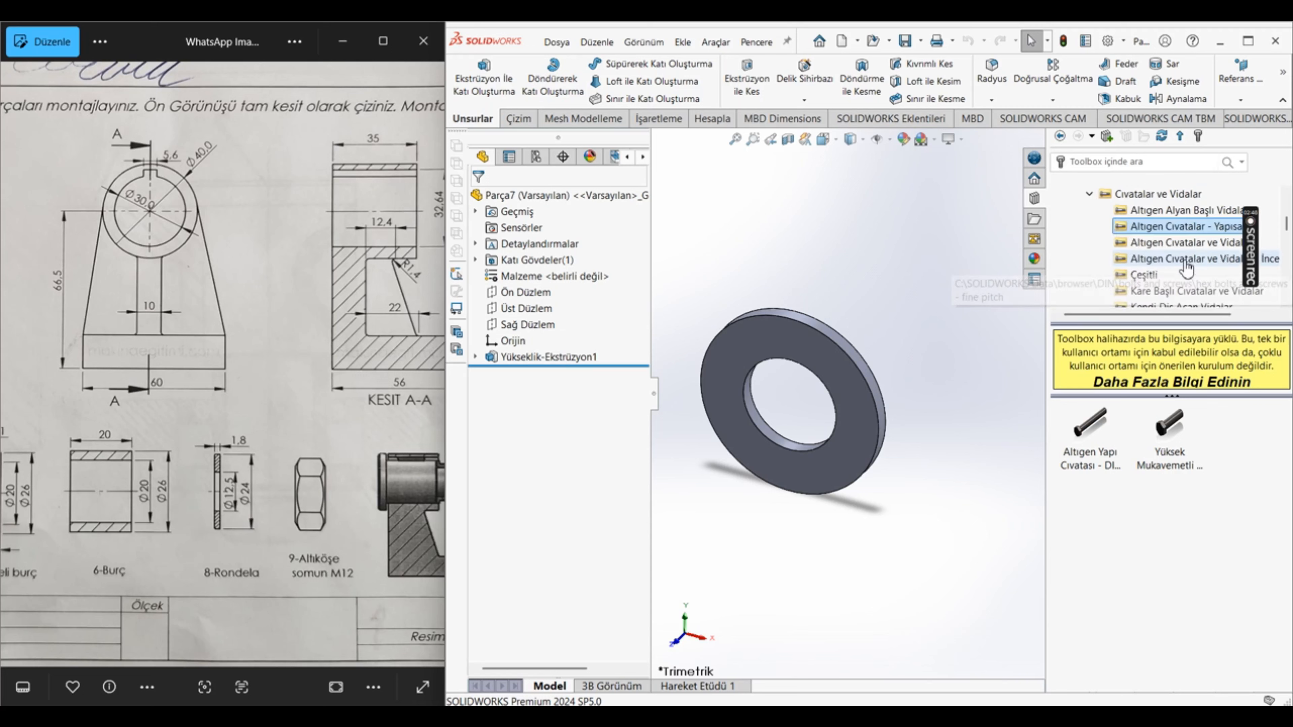
scroll(1199, 293, "down", 3)
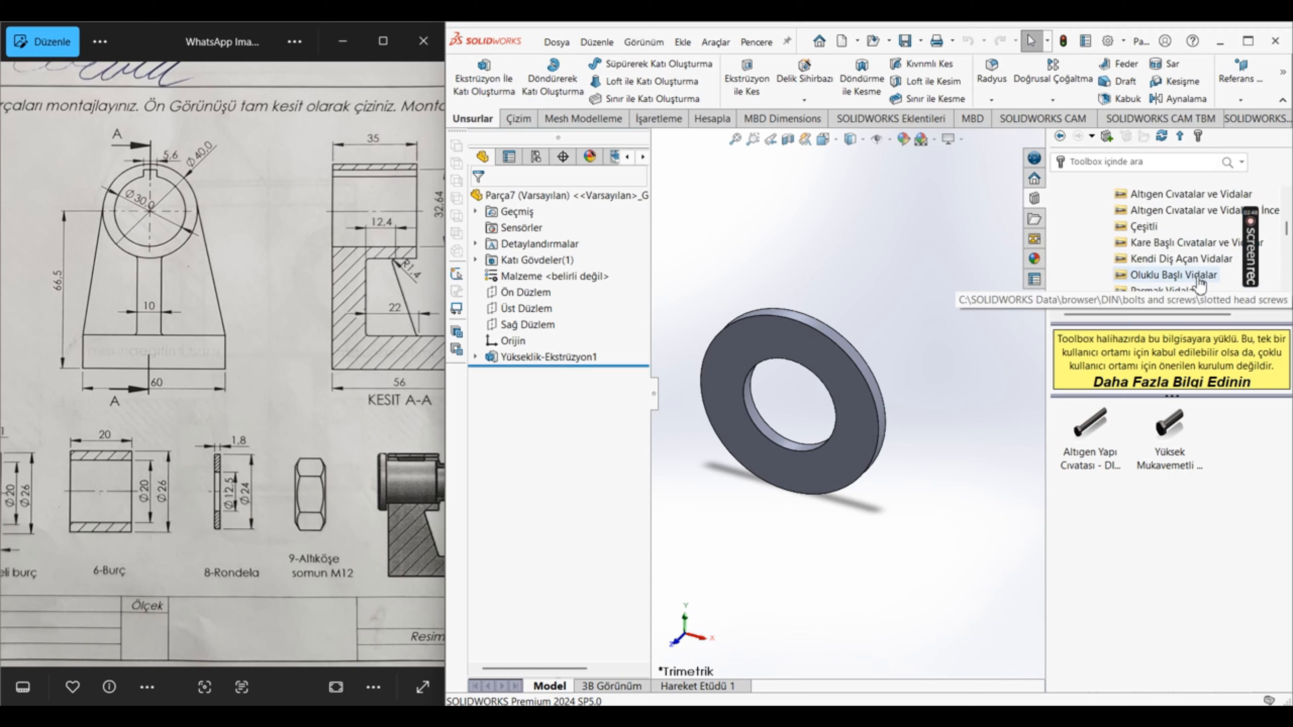
scroll(1200, 283, "down", 1)
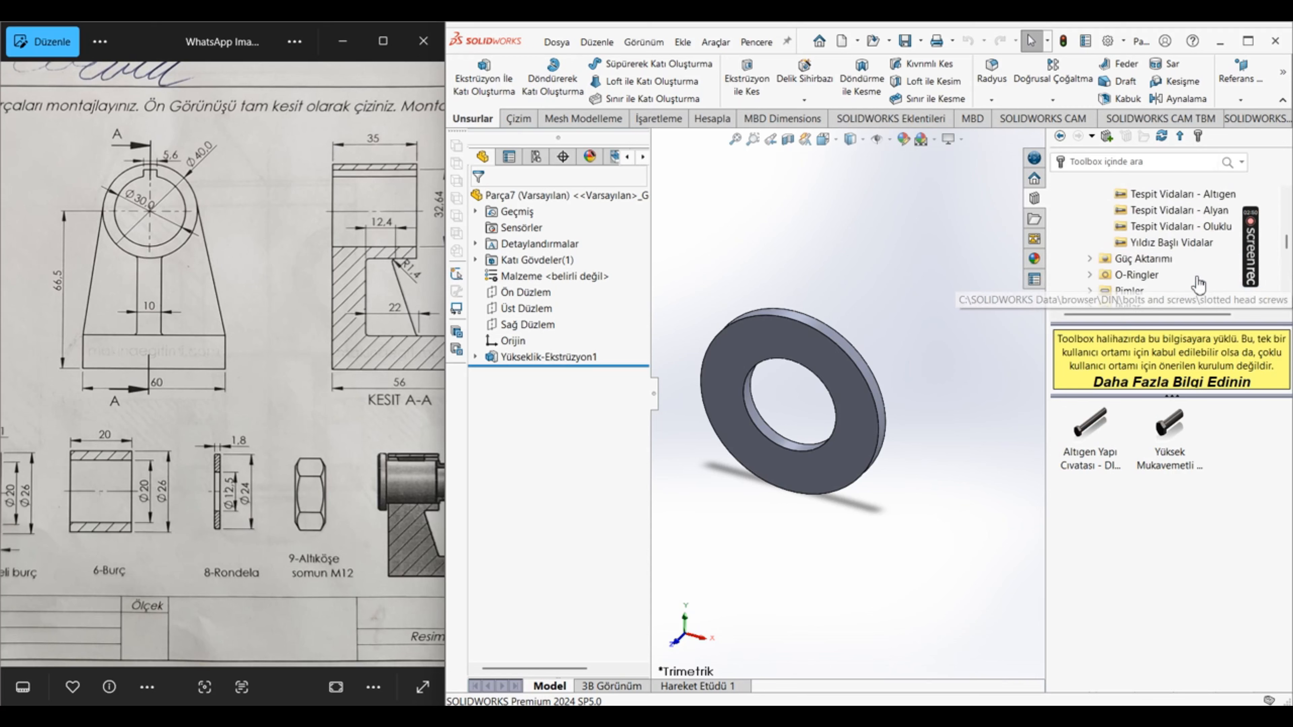
scroll(1191, 283, "up", 6)
double_click(1181, 290)
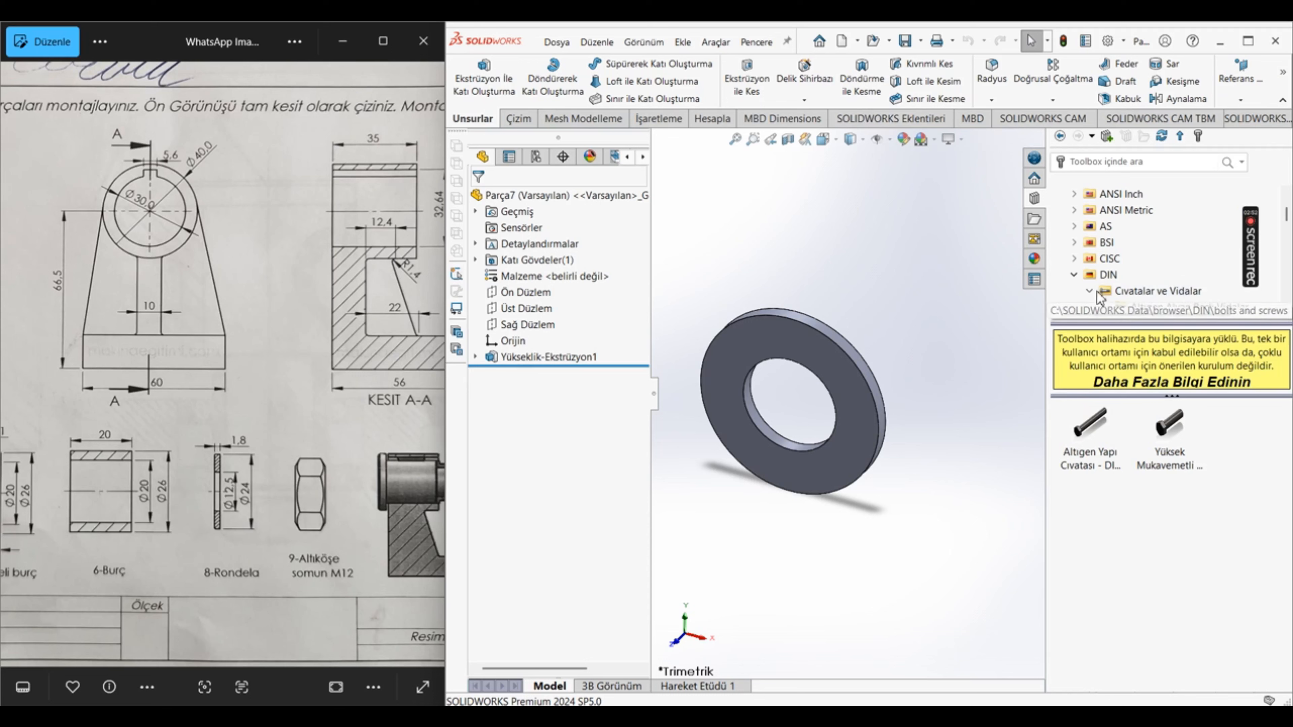
Step: Browse the DIN Pullar category and open its Yaylı Kilitli Pullar spring lock washers
scroll(1163, 283, "down", 1)
scroll(1163, 283, "down", 1)
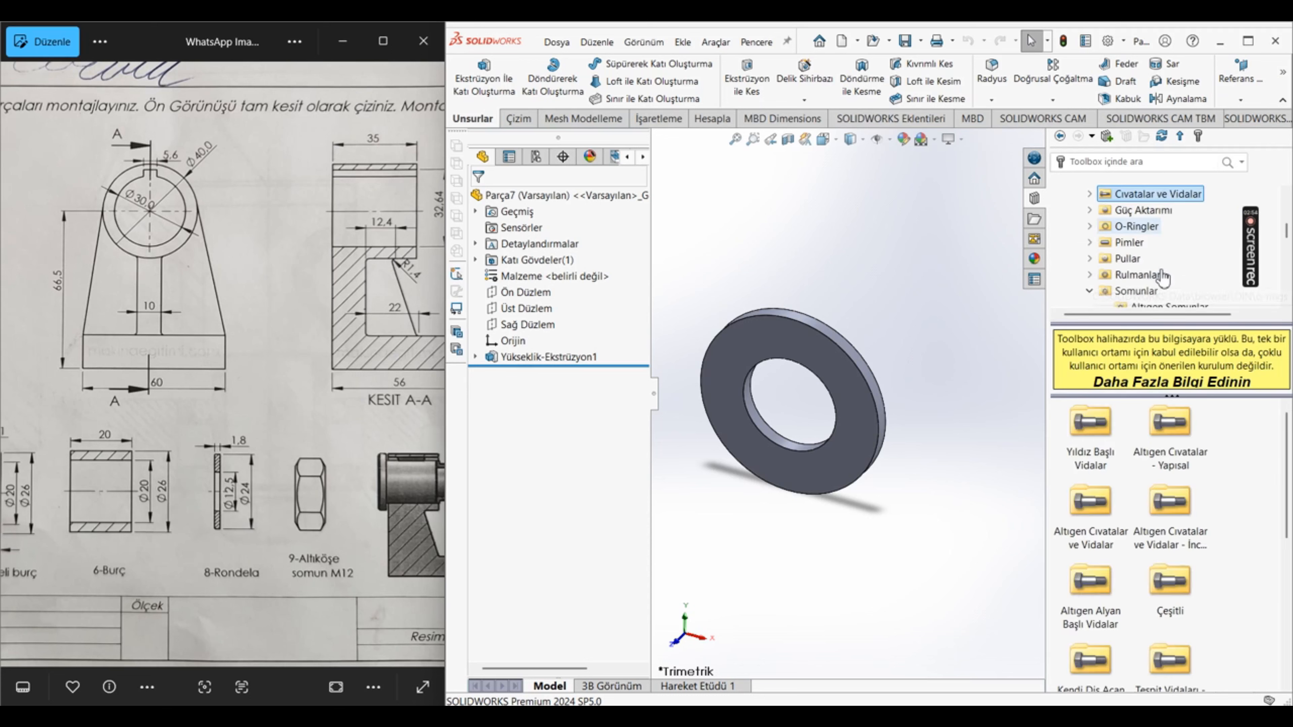
left_click(1126, 258)
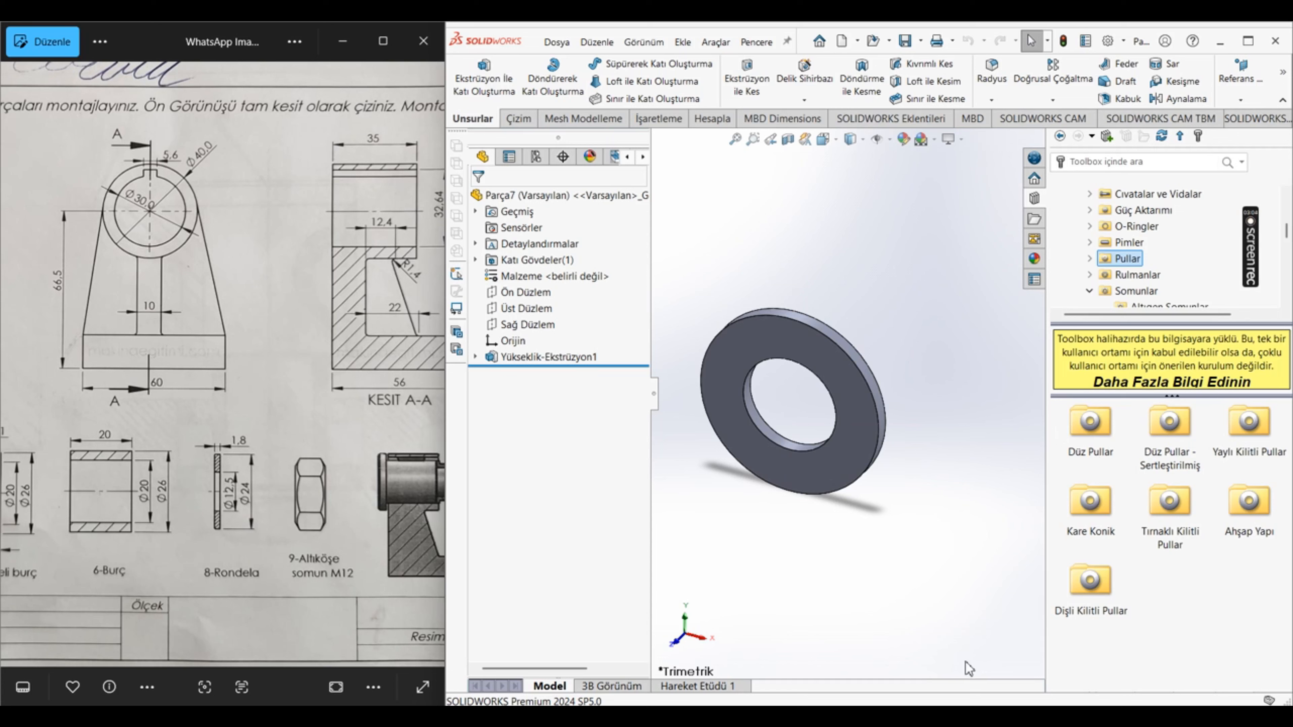
double_click(1244, 428)
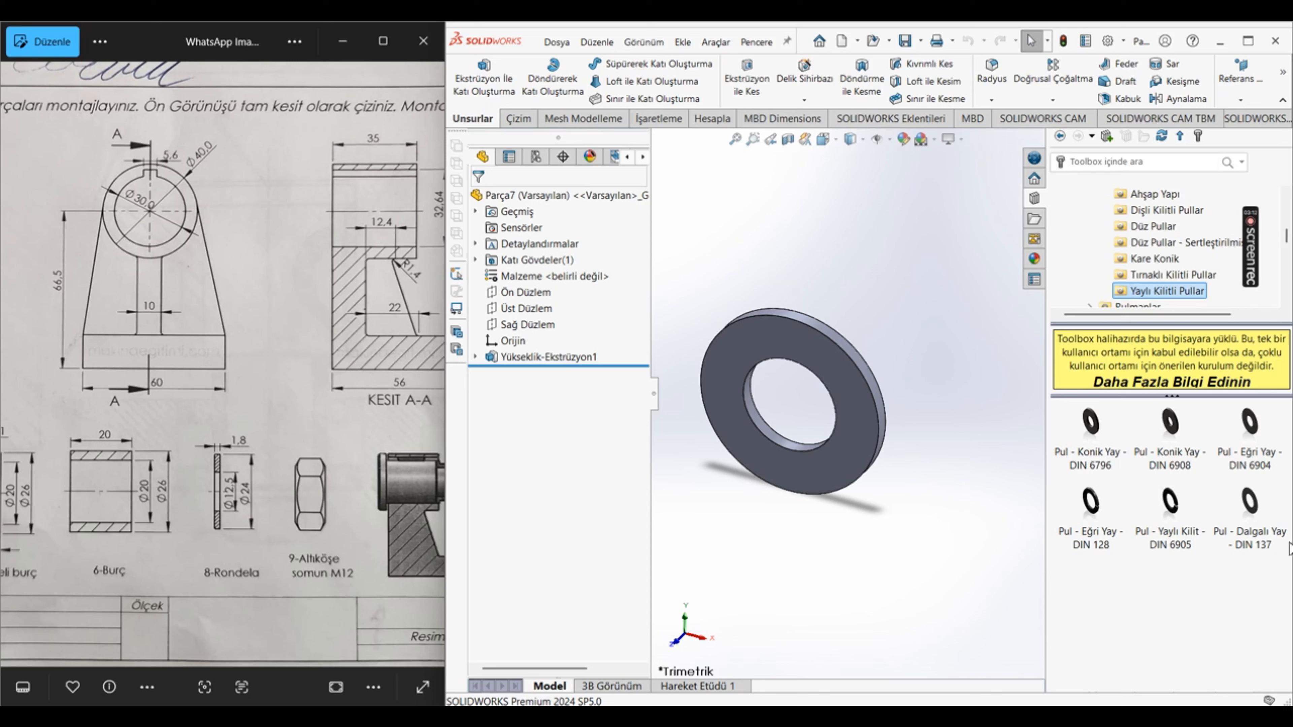
Step: Compare the DIN tab washers in Tırnaklı Kilitli Pullar with the spring lock washers in Yaylı Kilitli Pullar
scroll(1161, 270, "down", 1)
scroll(1162, 260, "up", 1)
scroll(1183, 266, "up", 1)
scroll(1184, 272, "down", 2)
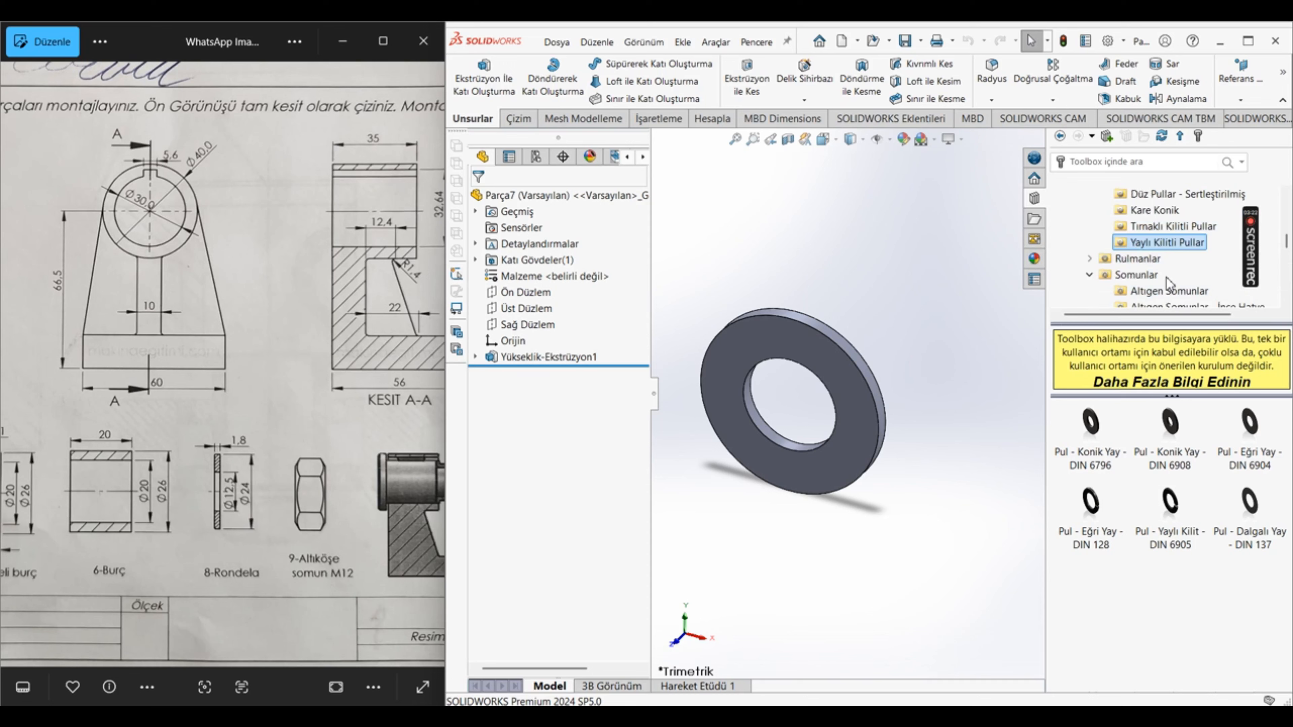
left_click(1171, 226)
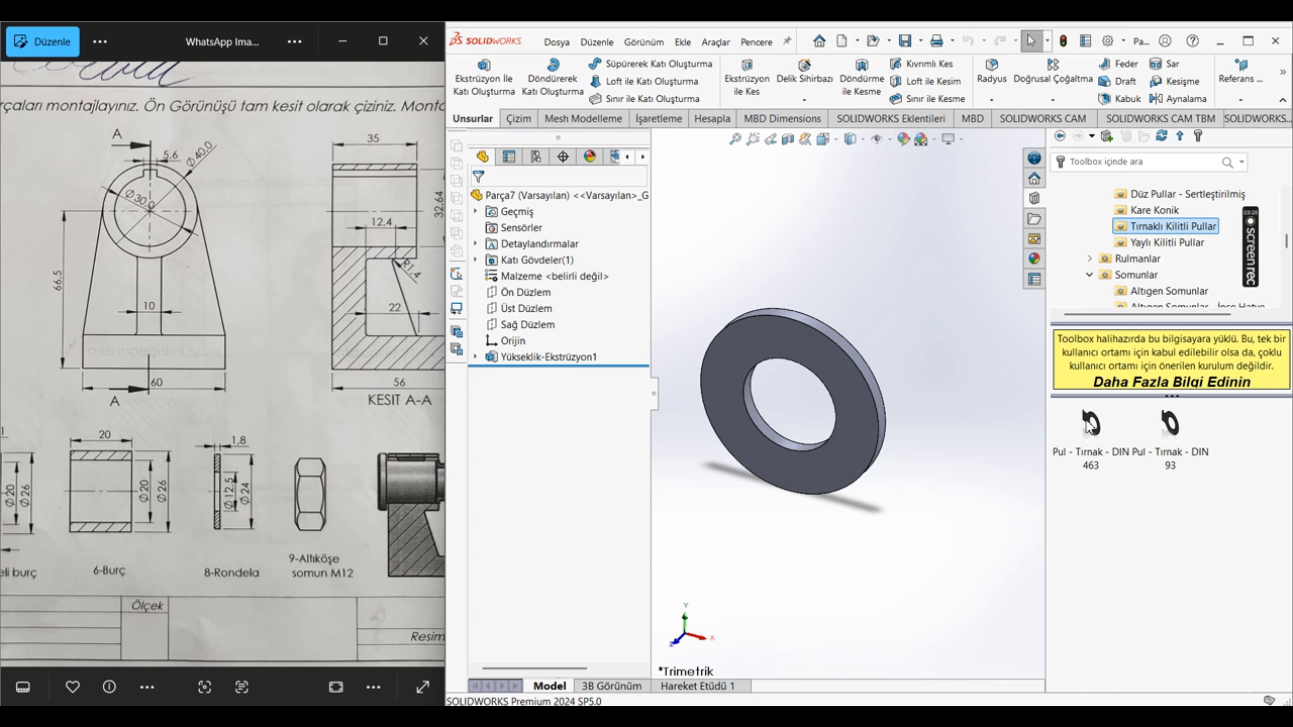
mouse_move(1089, 425)
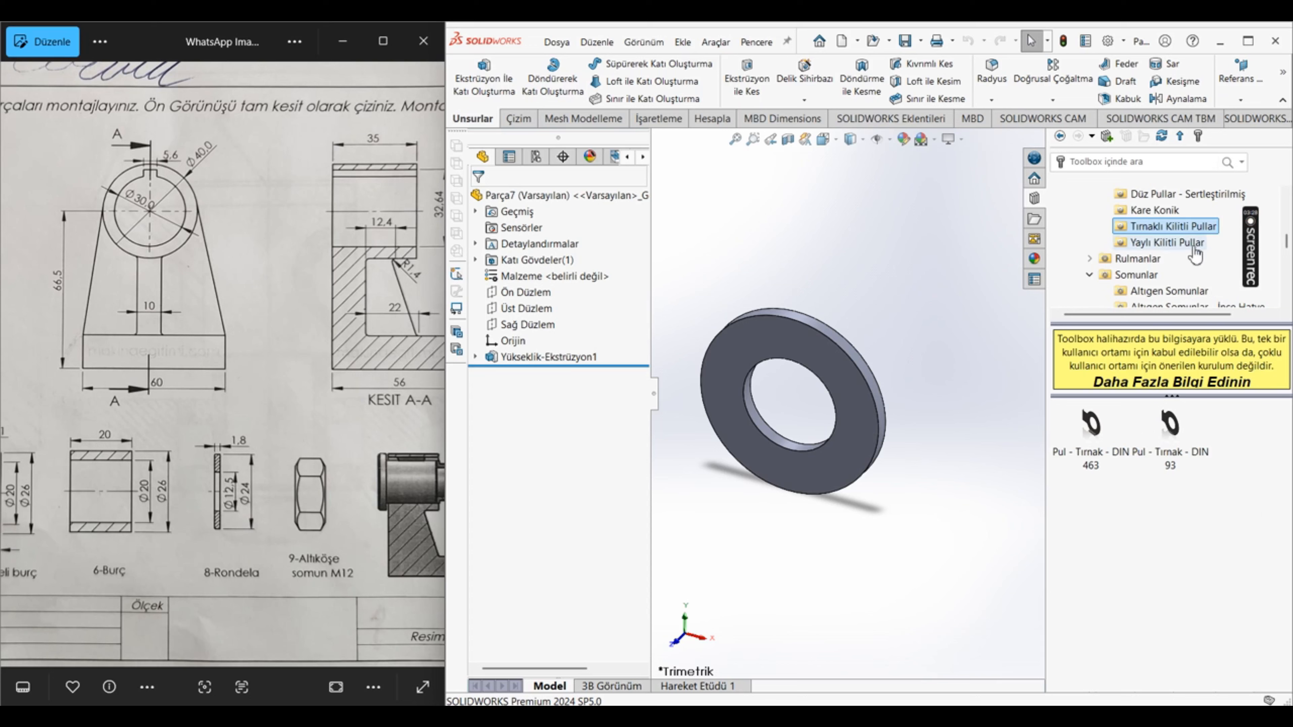
left_click(1166, 243)
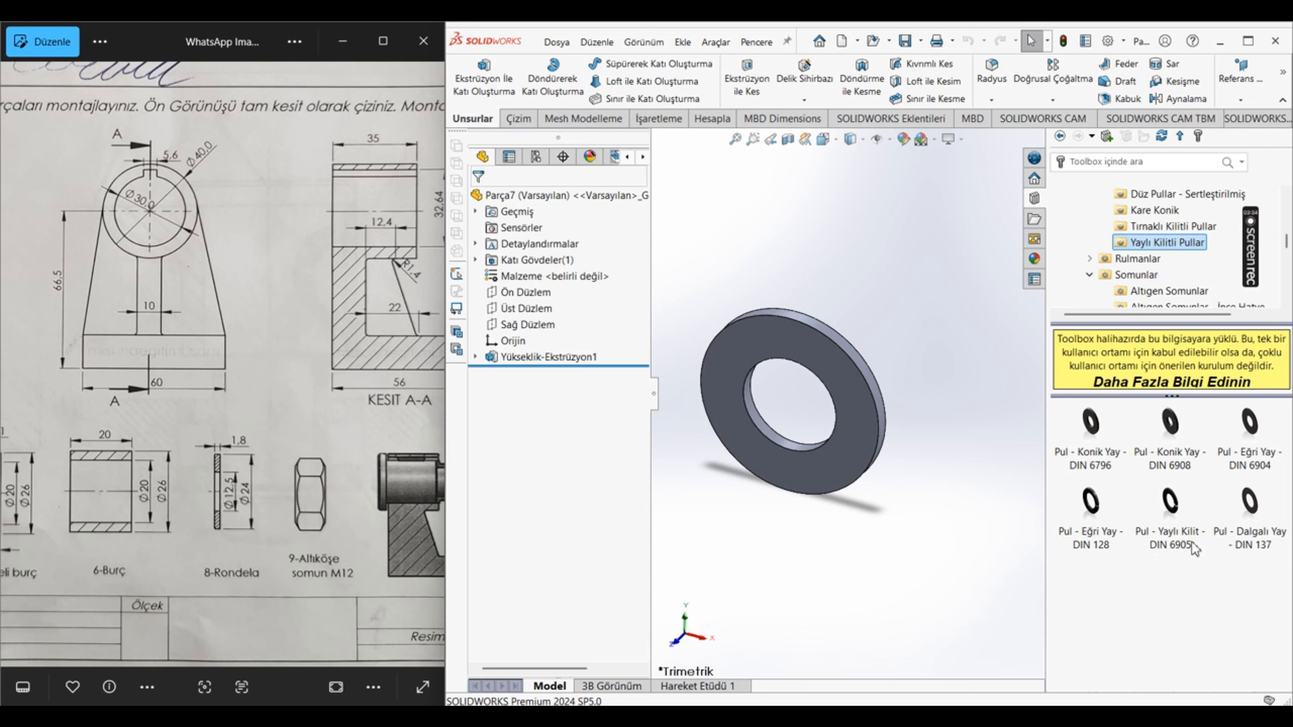
Step: Preview a part from the DIN 6905 spring lock washer in size 9.3 and close its component configuration
right_click(1178, 514)
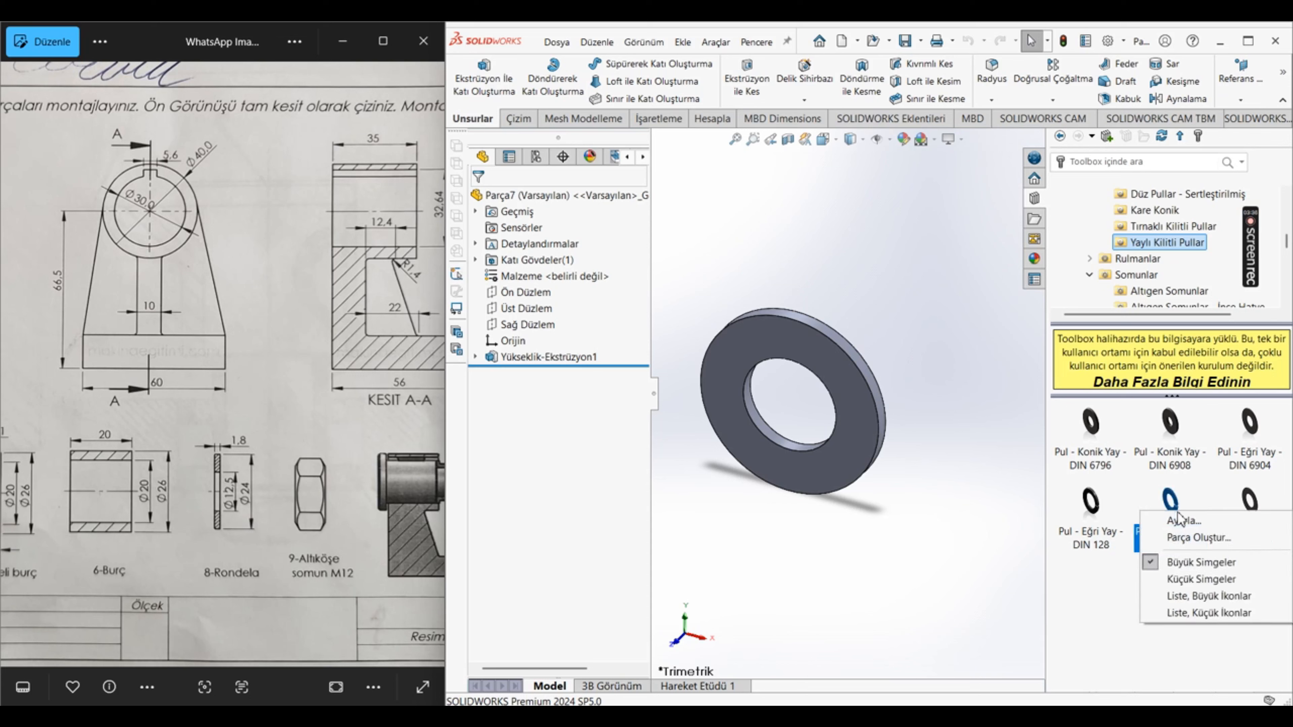
left_click(1196, 537)
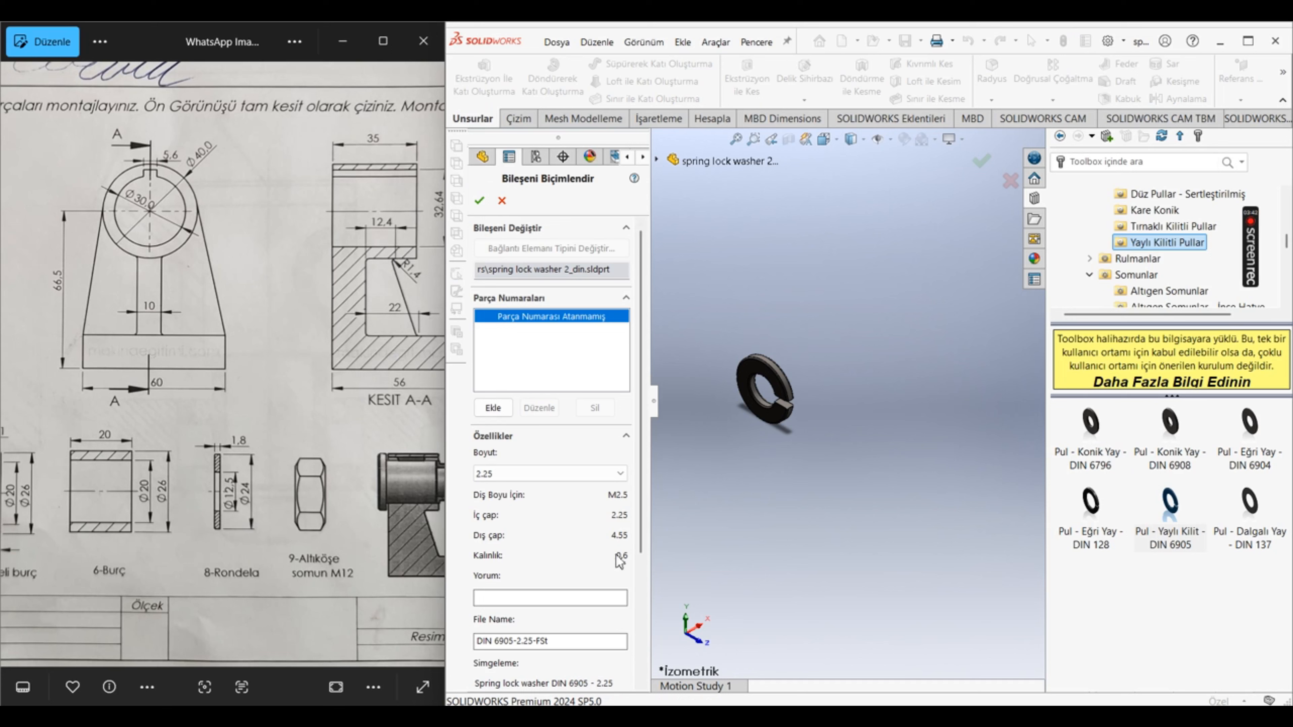
left_click(553, 473)
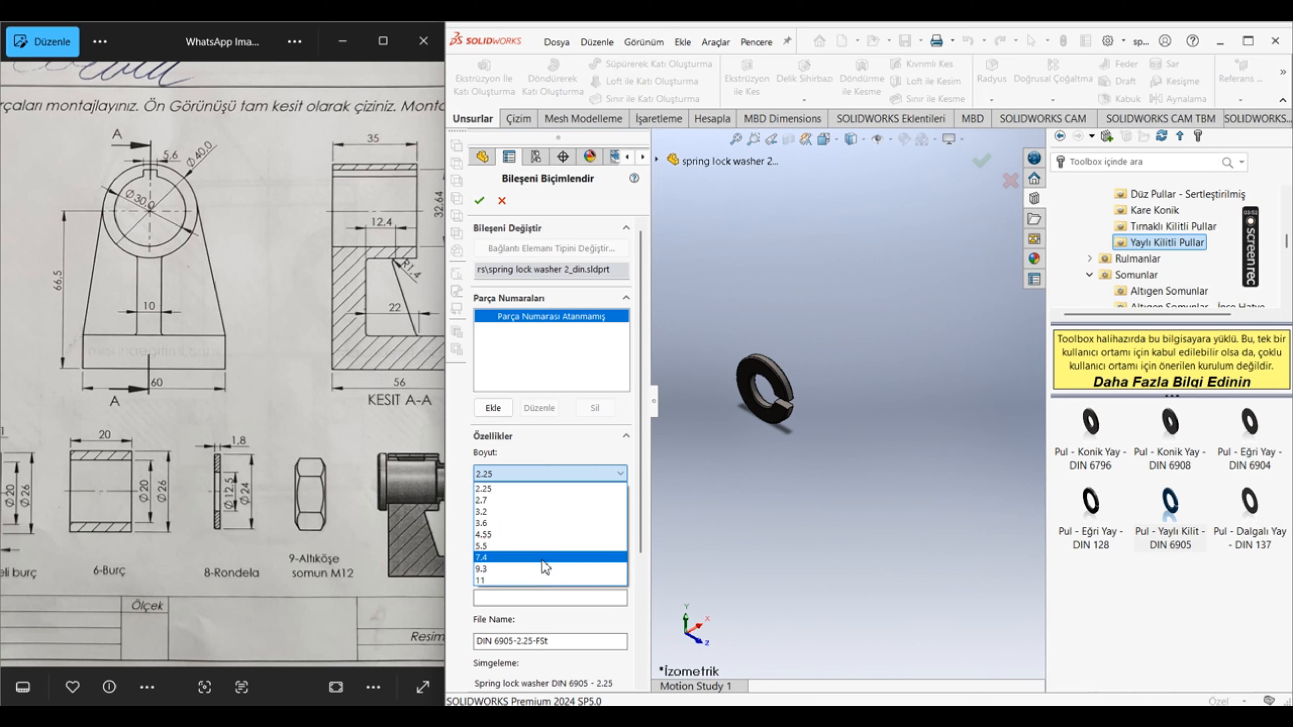
left_click(560, 500)
key("Down")
key("Down")
key("Down")
key("Down")
key("Down")
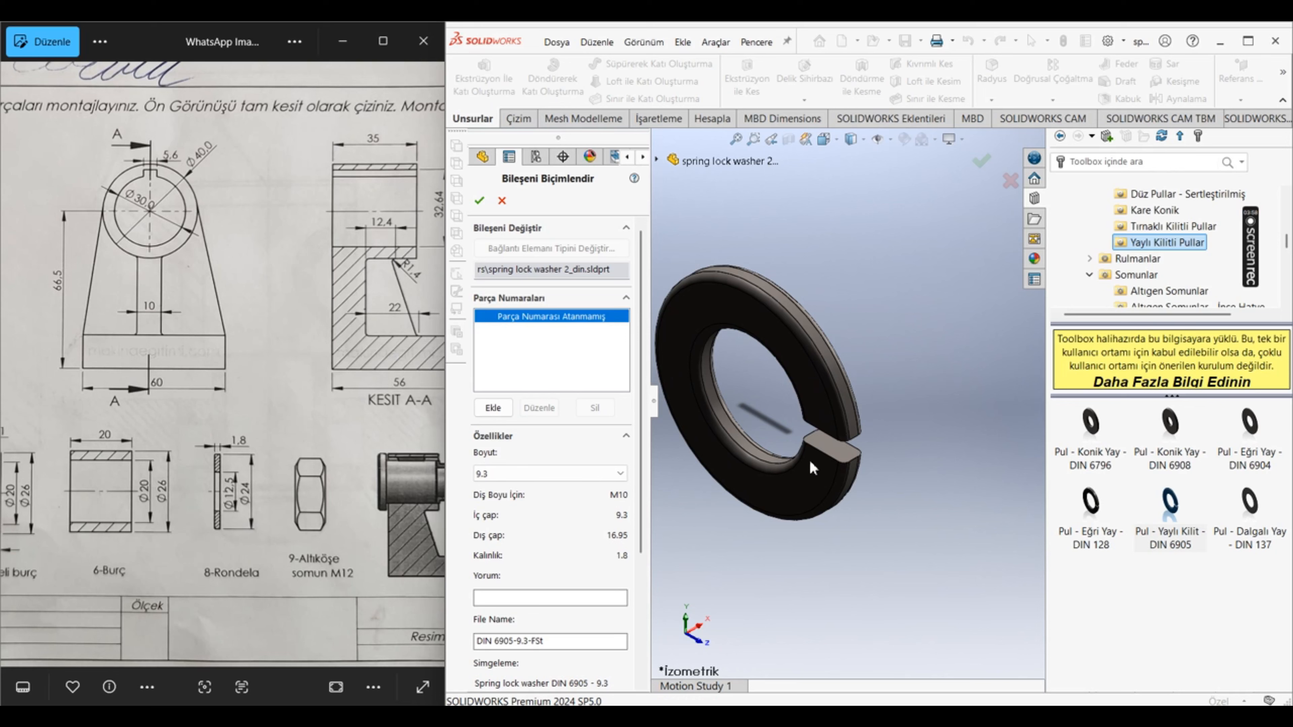
scroll(986, 496, "up", 5)
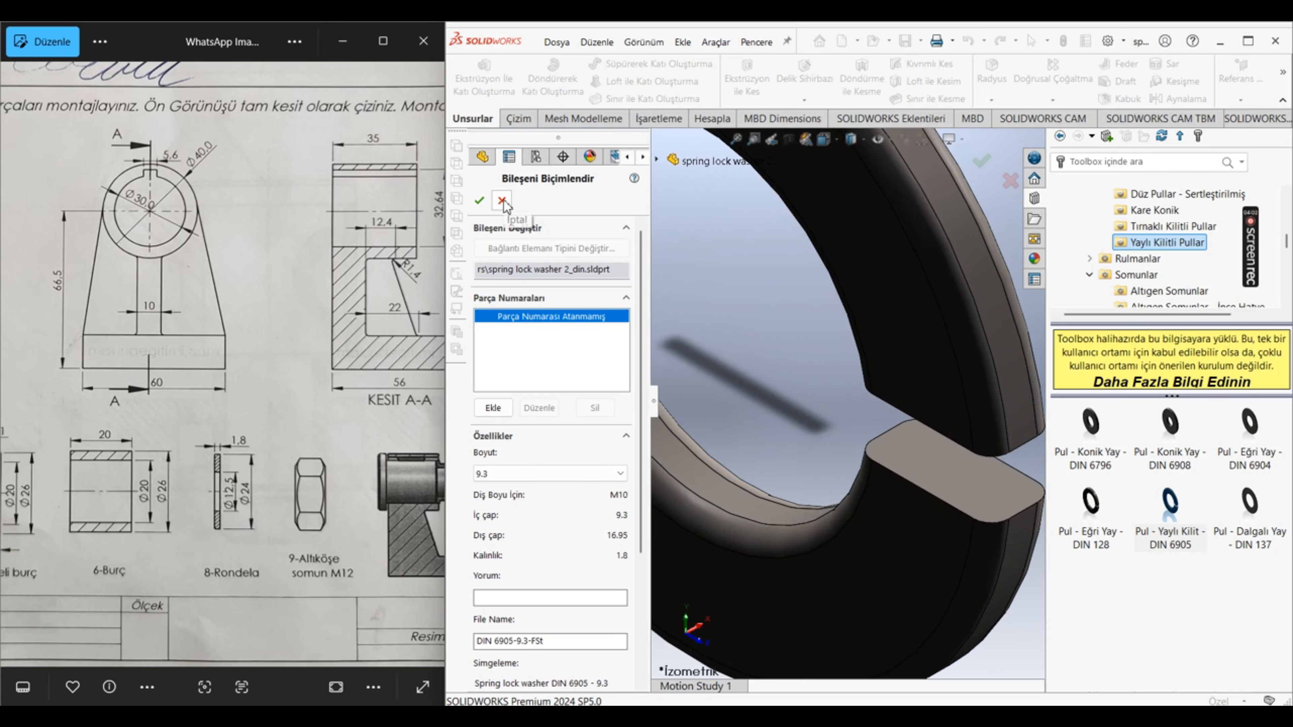
left_click(479, 200)
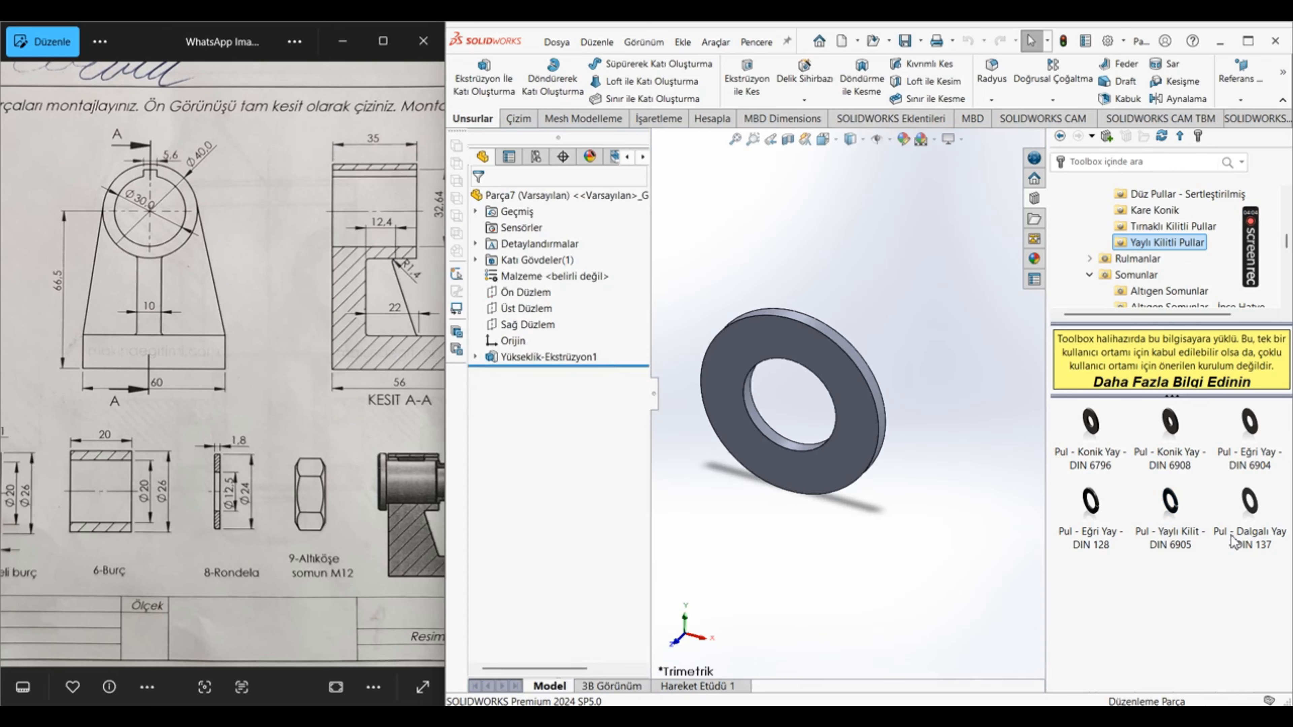
Step: Preview a part from the DIN 6904 curved spring washer in size 9.2 and close its component configuration
right_click(1250, 433)
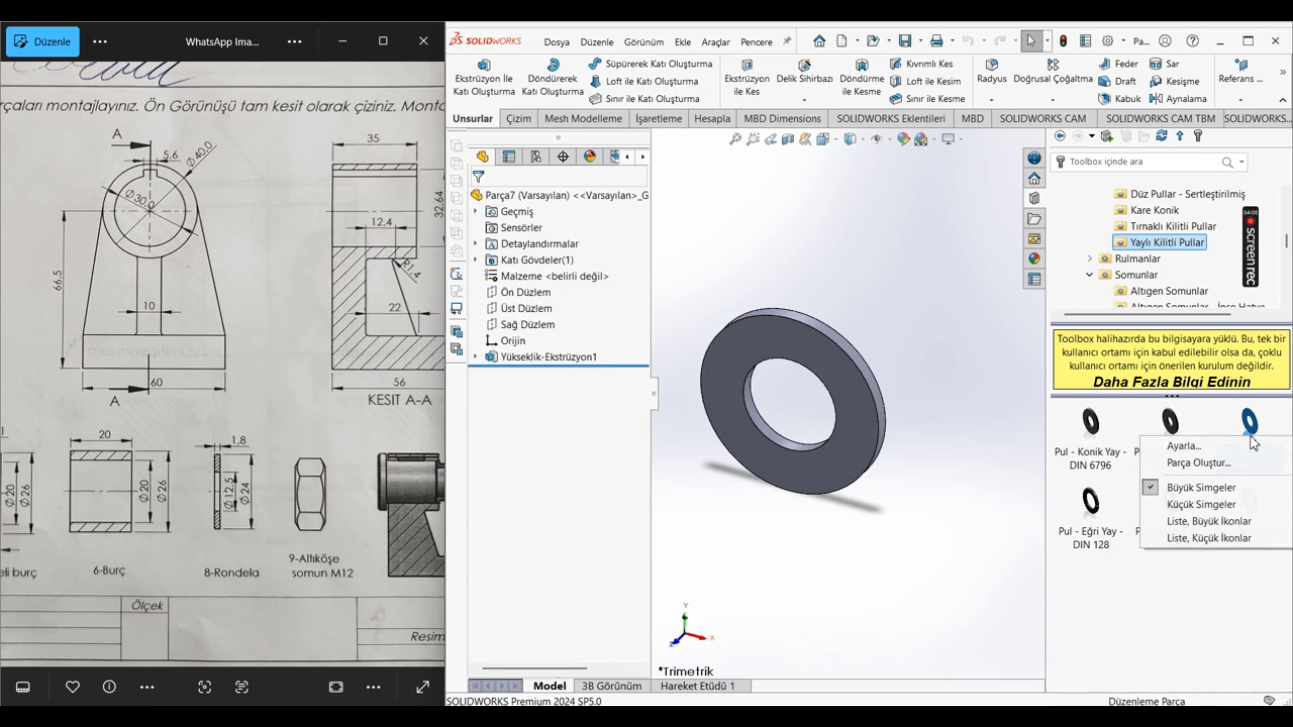
left_click(1218, 465)
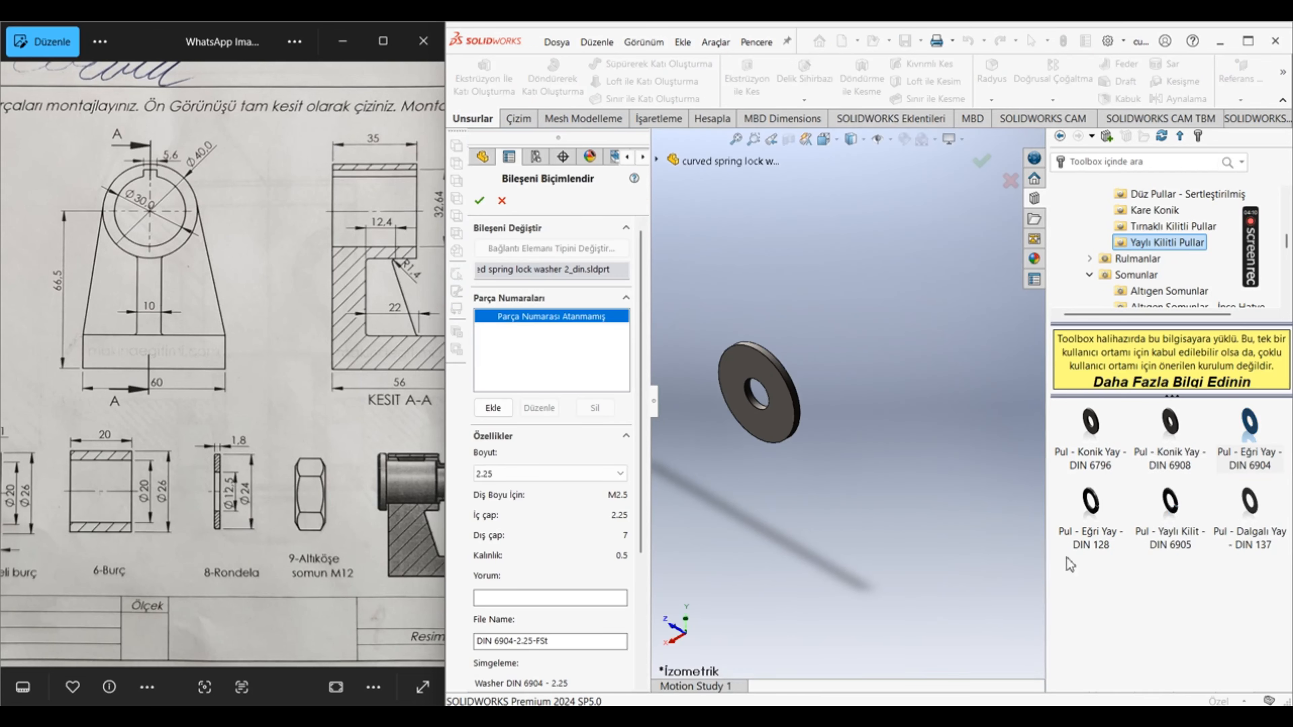
left_click(552, 473)
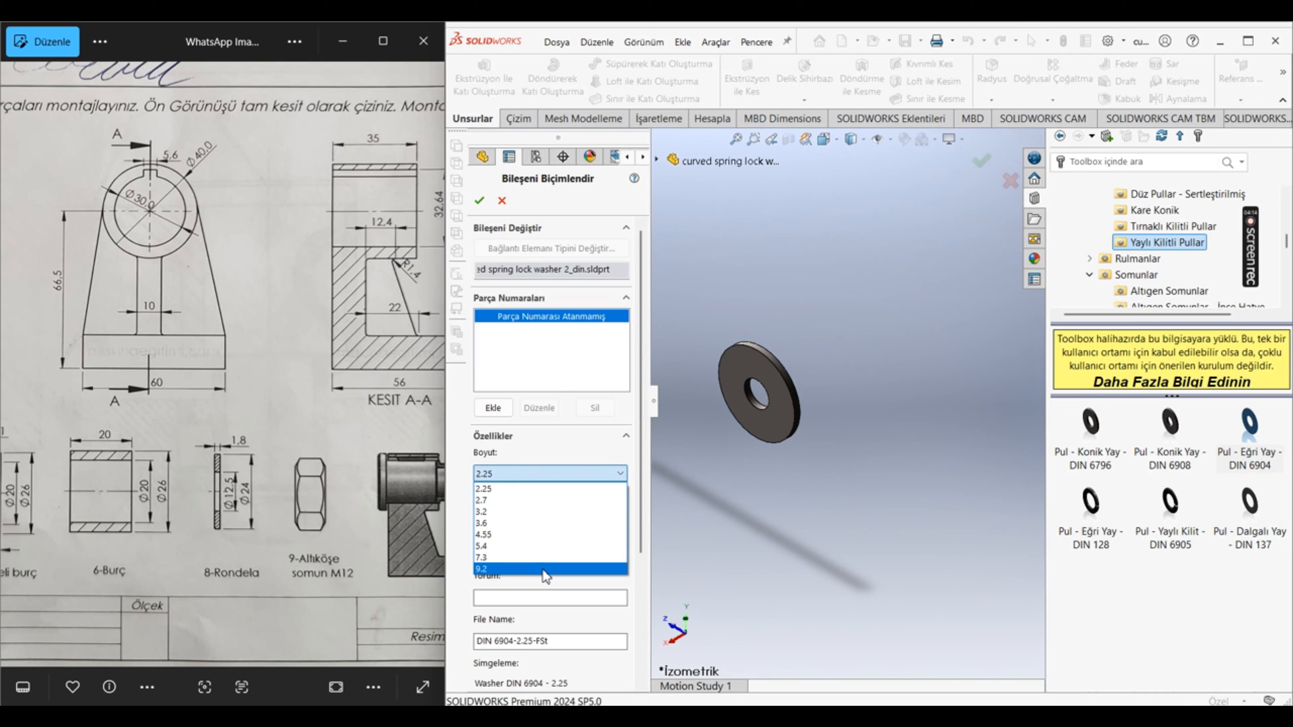
left_click(546, 569)
middle_click_drag(786, 403, 853, 383)
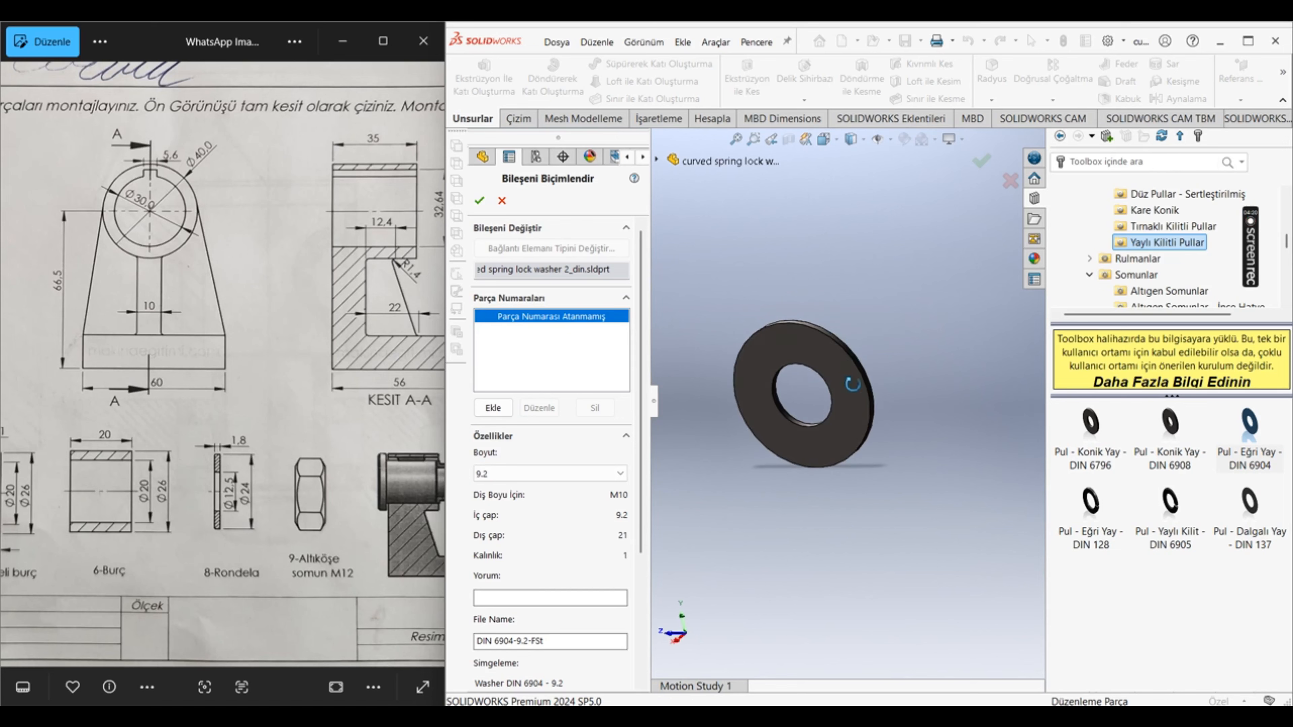
left_click(479, 200)
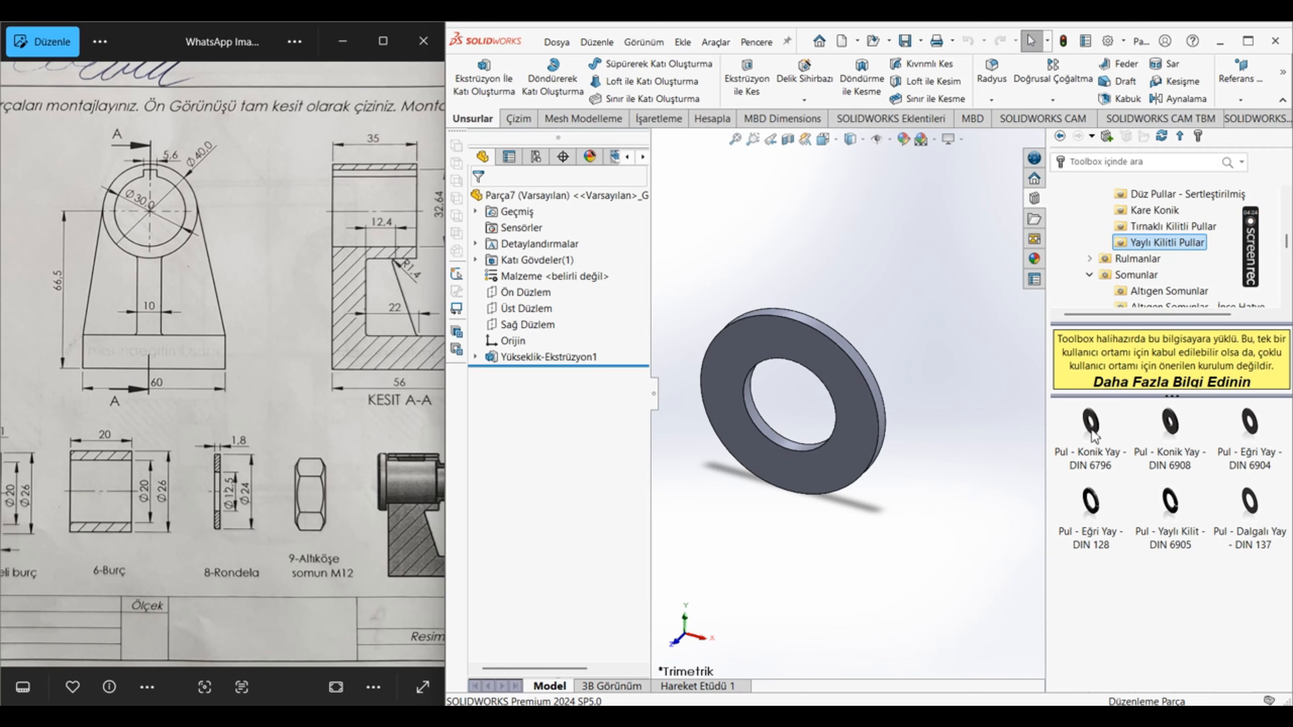
Step: Preview a part from the DIN 128 curved spring washer in size 12 and close its component configuration
mouse_move(1092, 434)
right_click(1092, 514)
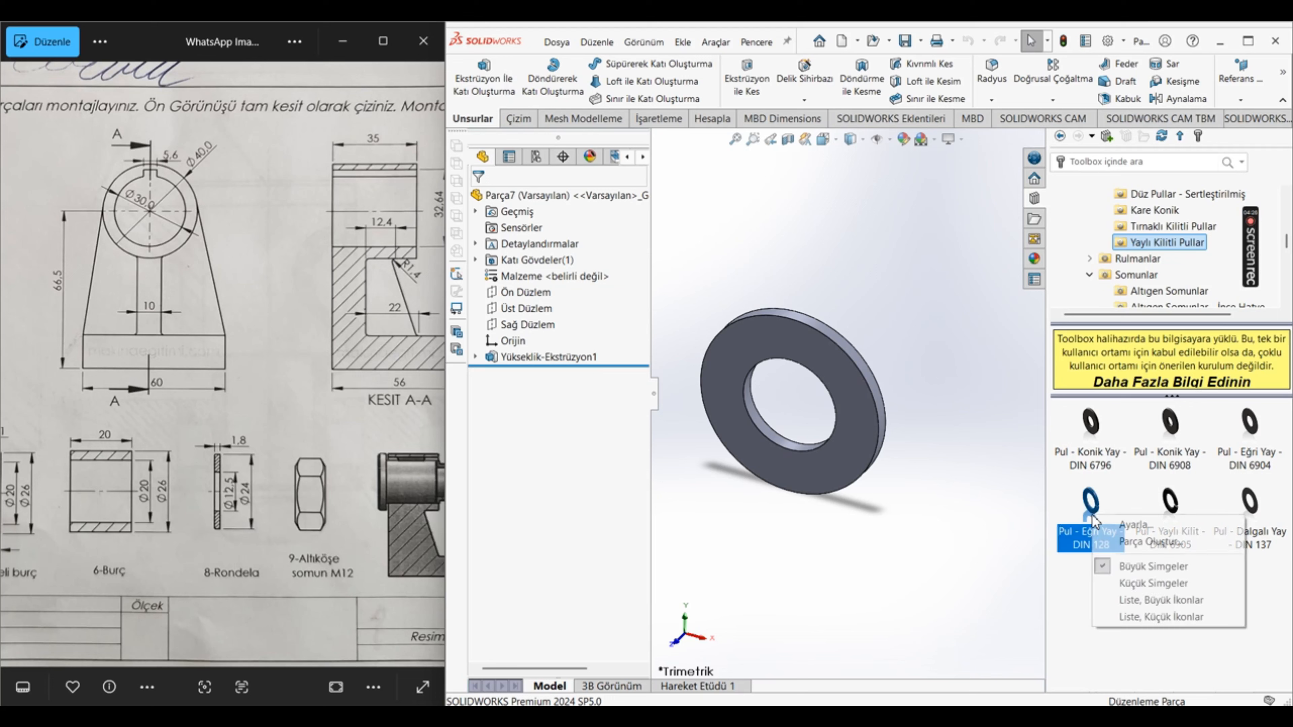
left_click(1127, 542)
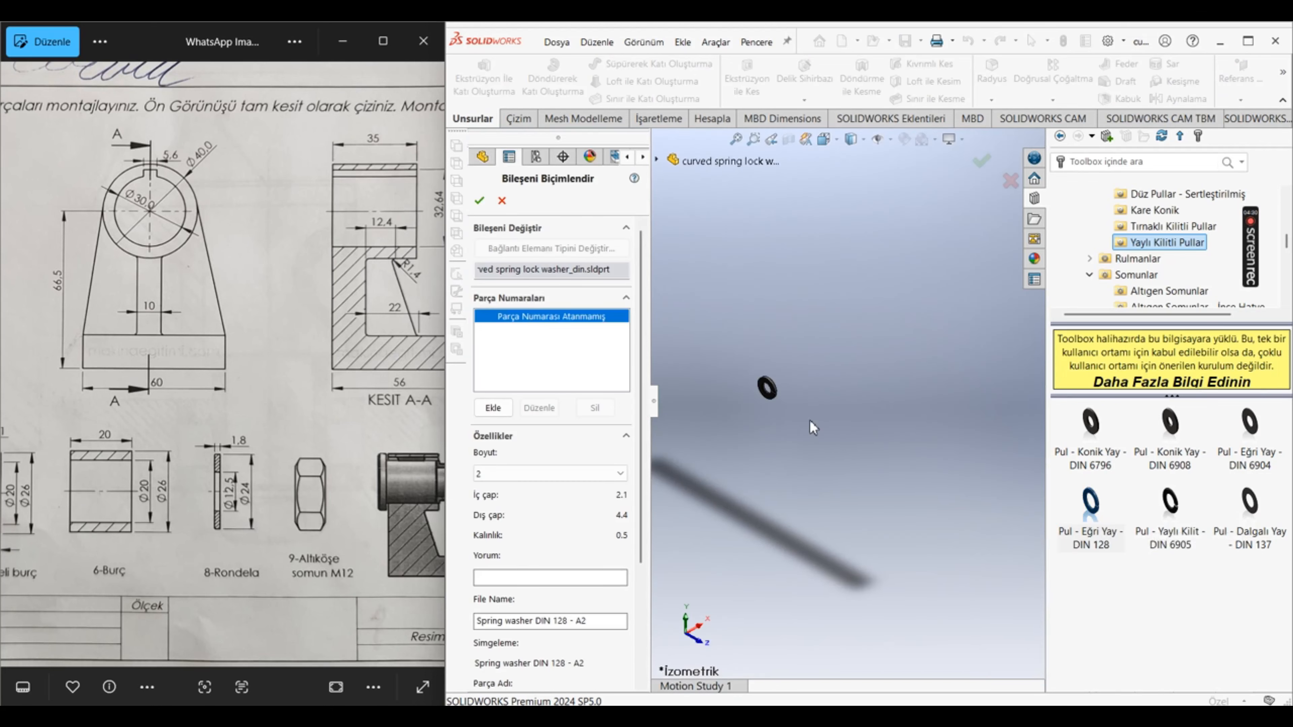
scroll(935, 406, "down", 3)
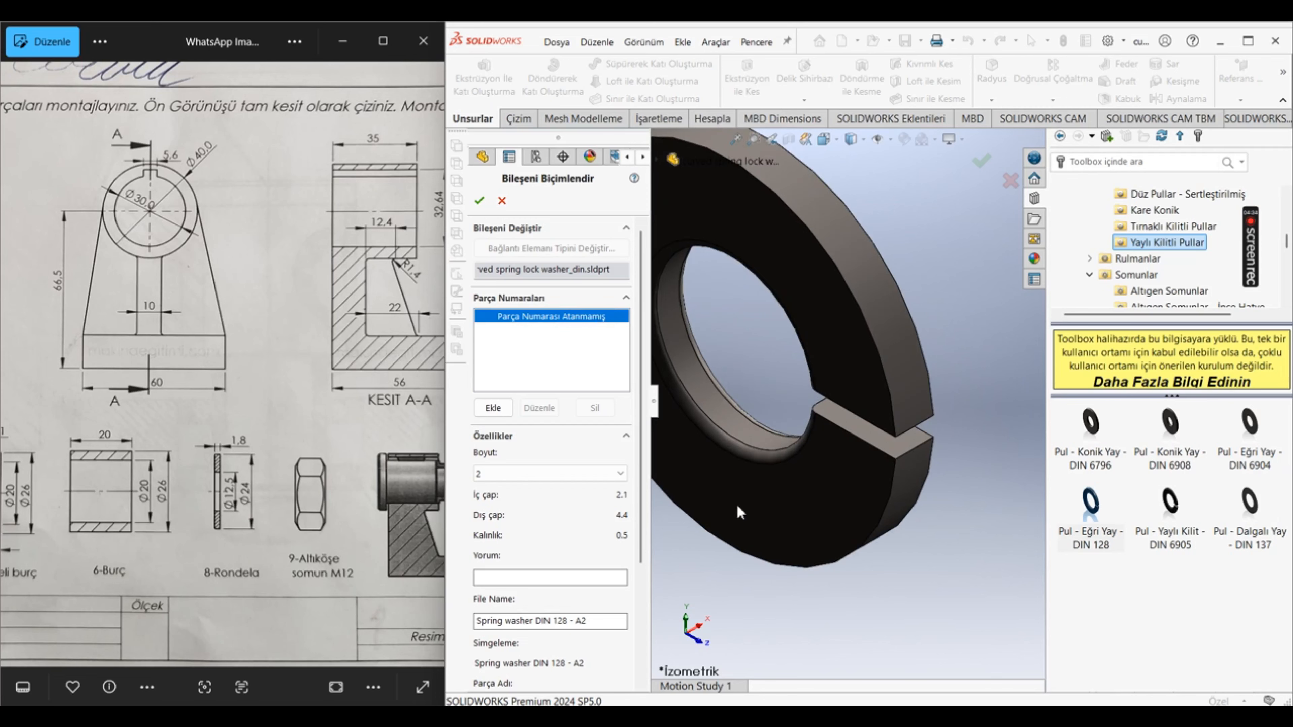
left_click(596, 474)
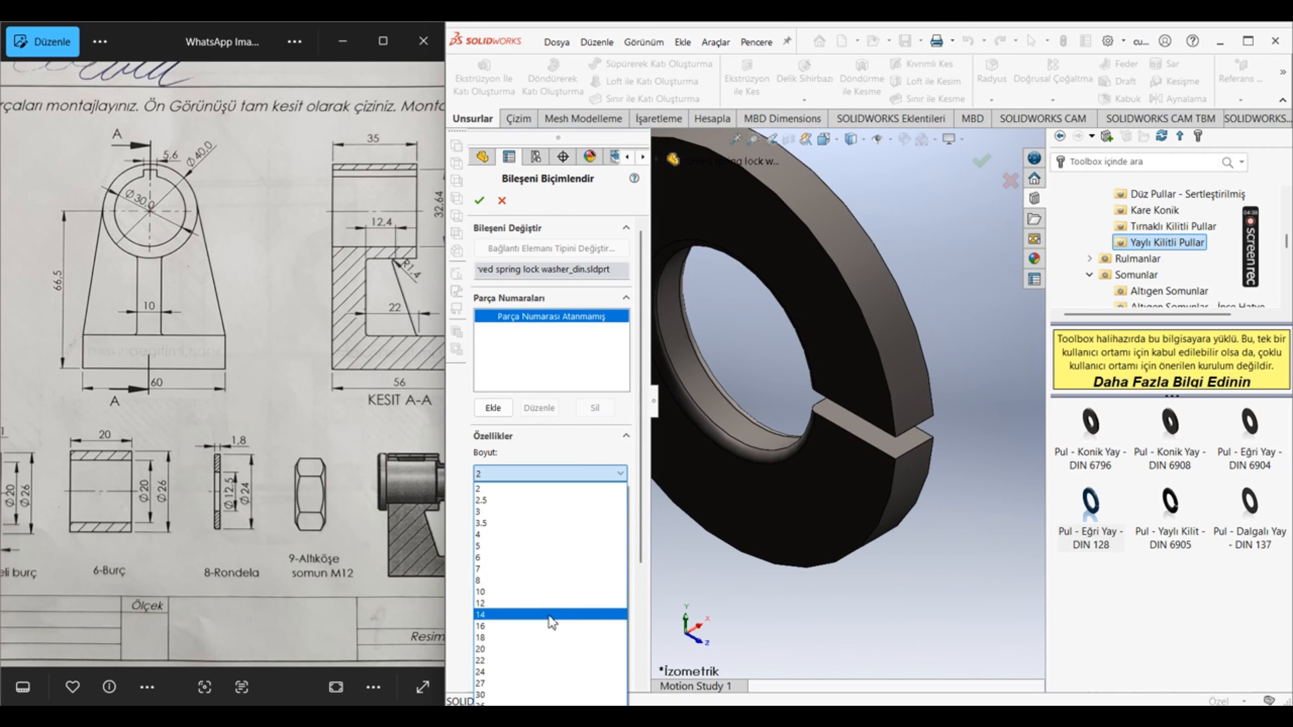
left_click(553, 603)
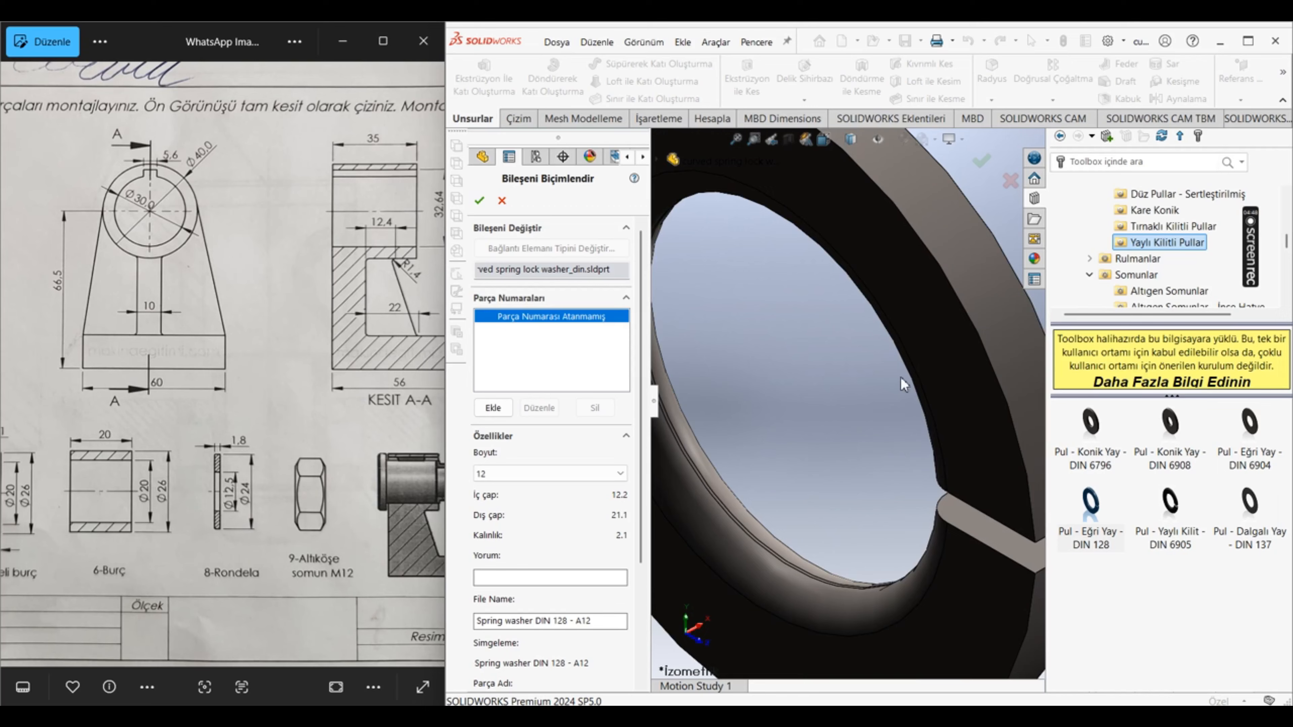
left_click(473, 200)
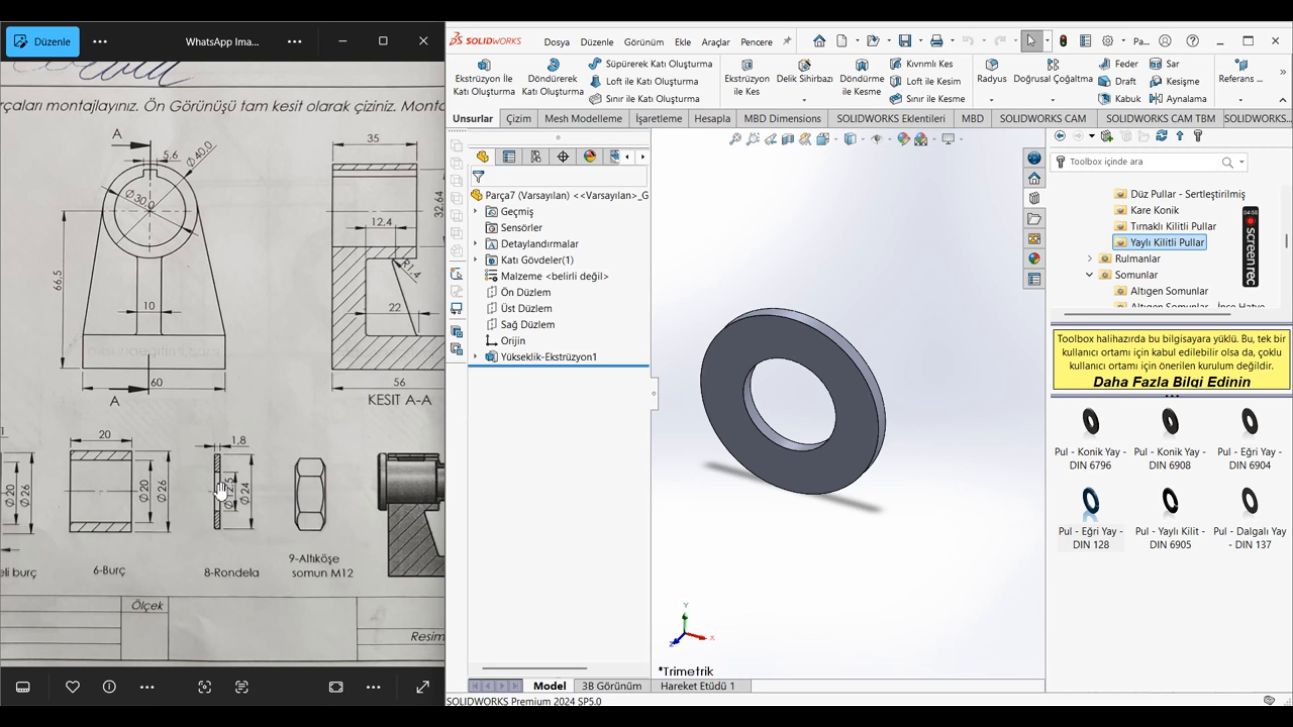
Step: Find the 5-Sabit bilyalı yatak dimensions on the reference drawing and open the Toolbox ball bearings folder Bilyalı Rulmanlar under Rulmanlar
scroll(295, 463, "down", 5)
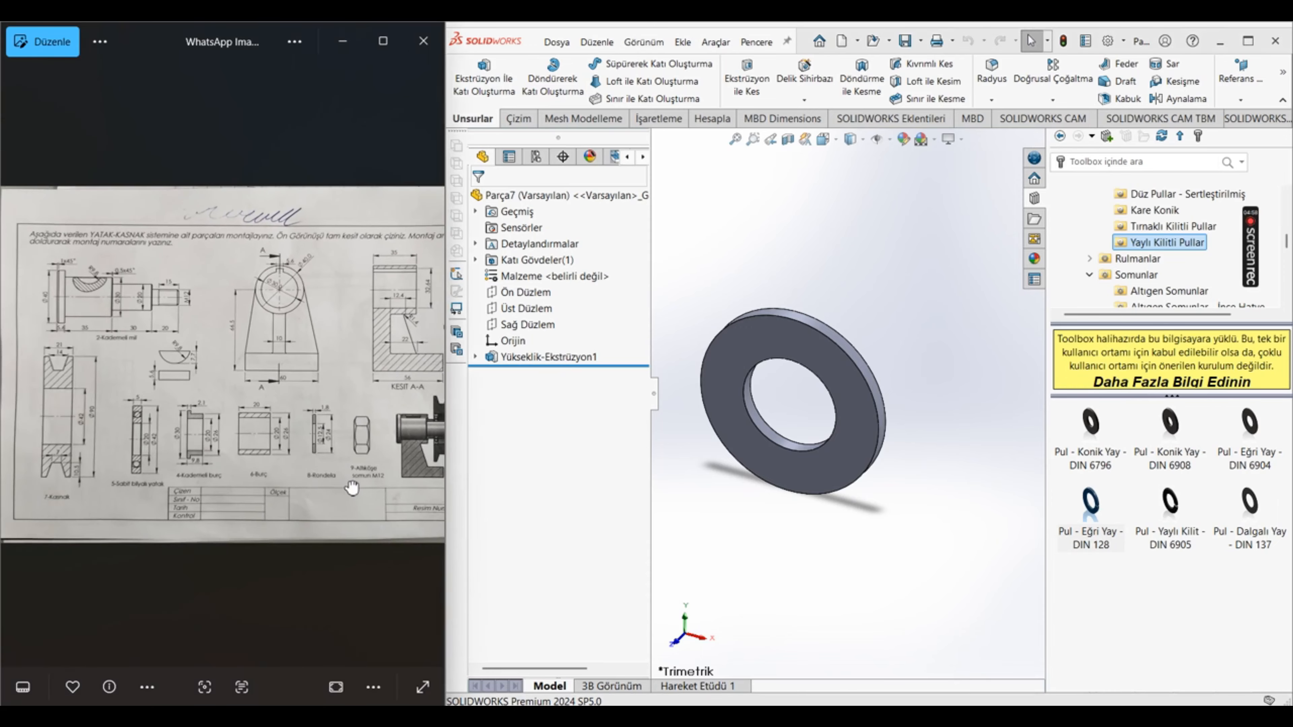
scroll(109, 466, "up", 5)
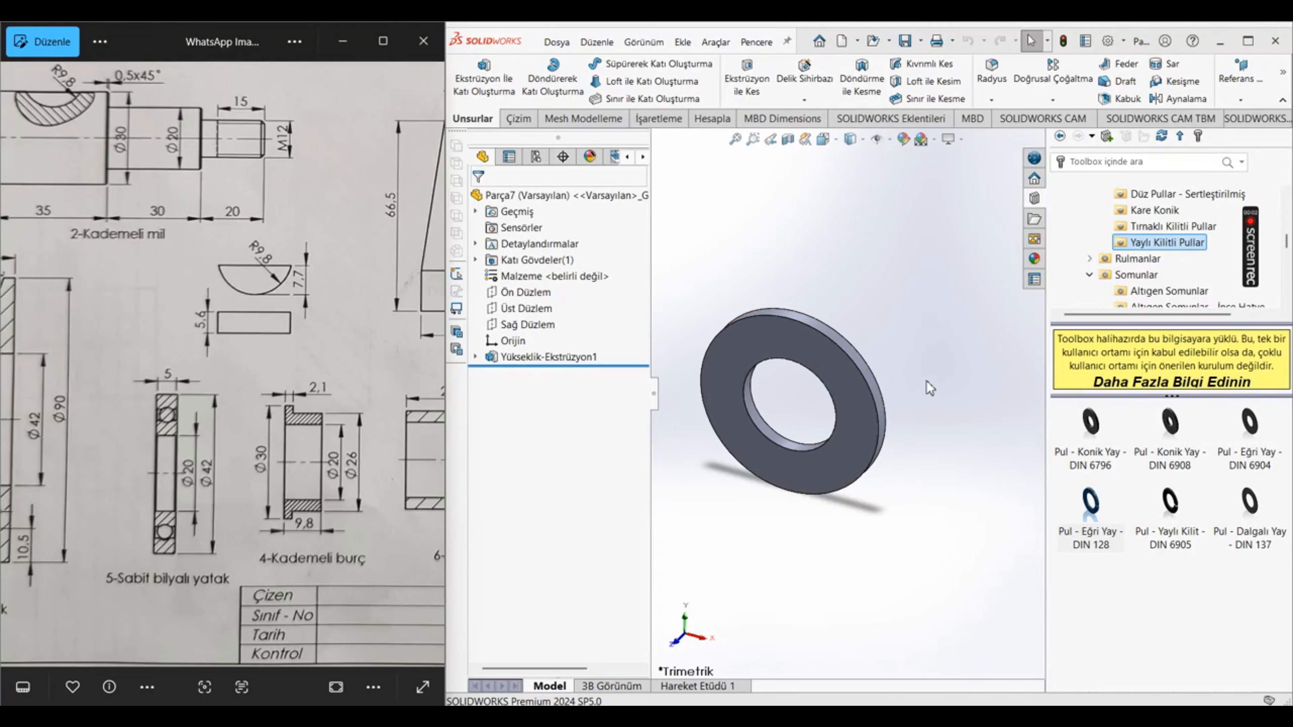
left_click(1135, 258)
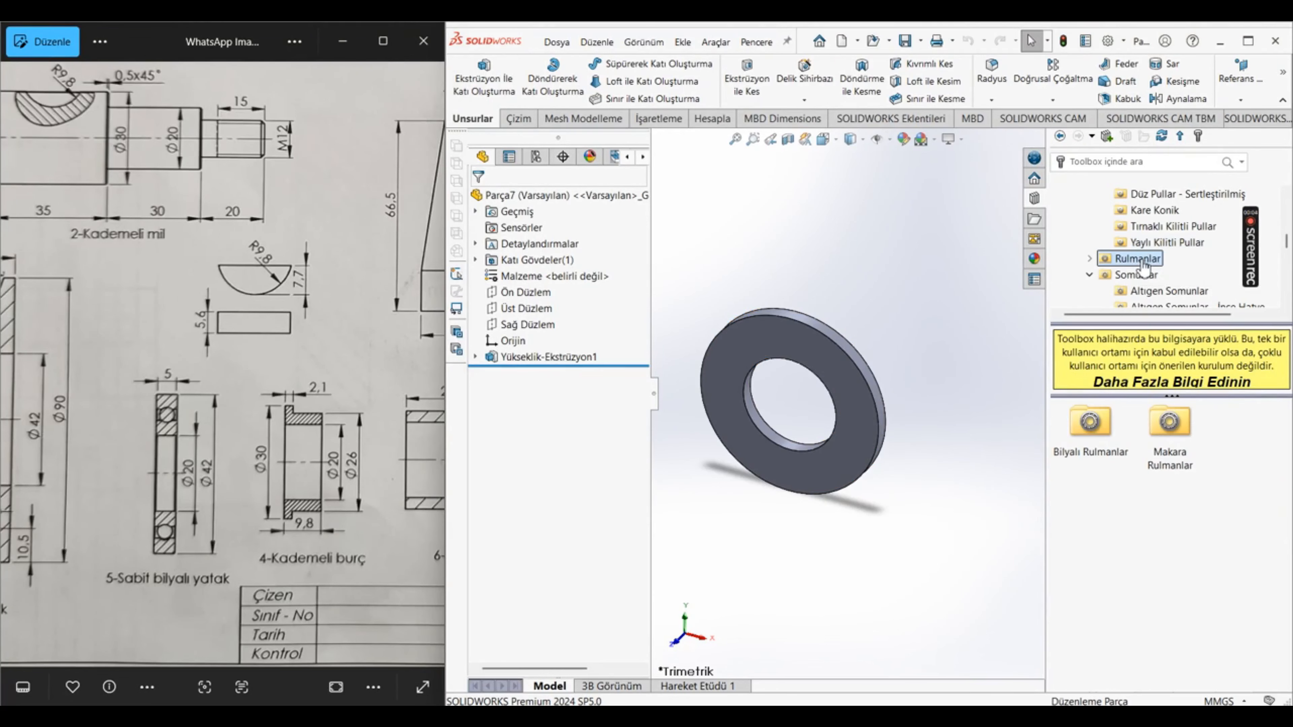
double_click(1103, 429)
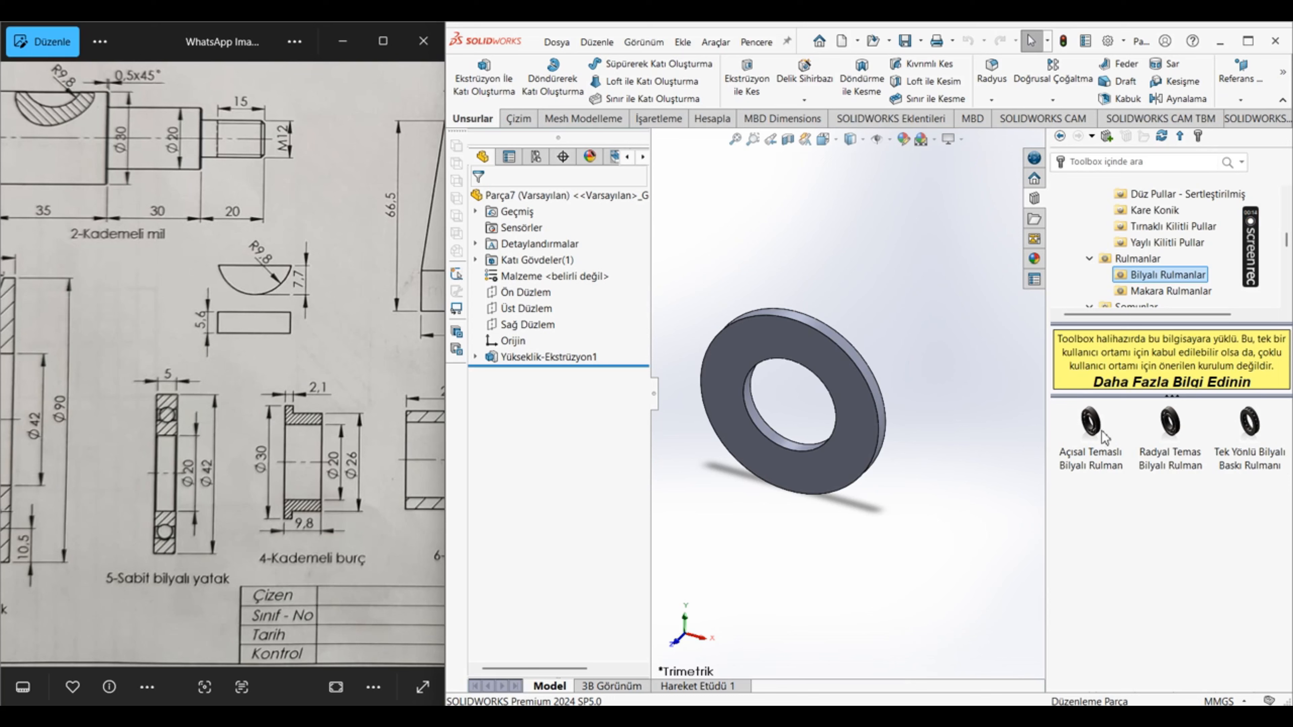
mouse_move(1103, 437)
mouse_move(1180, 442)
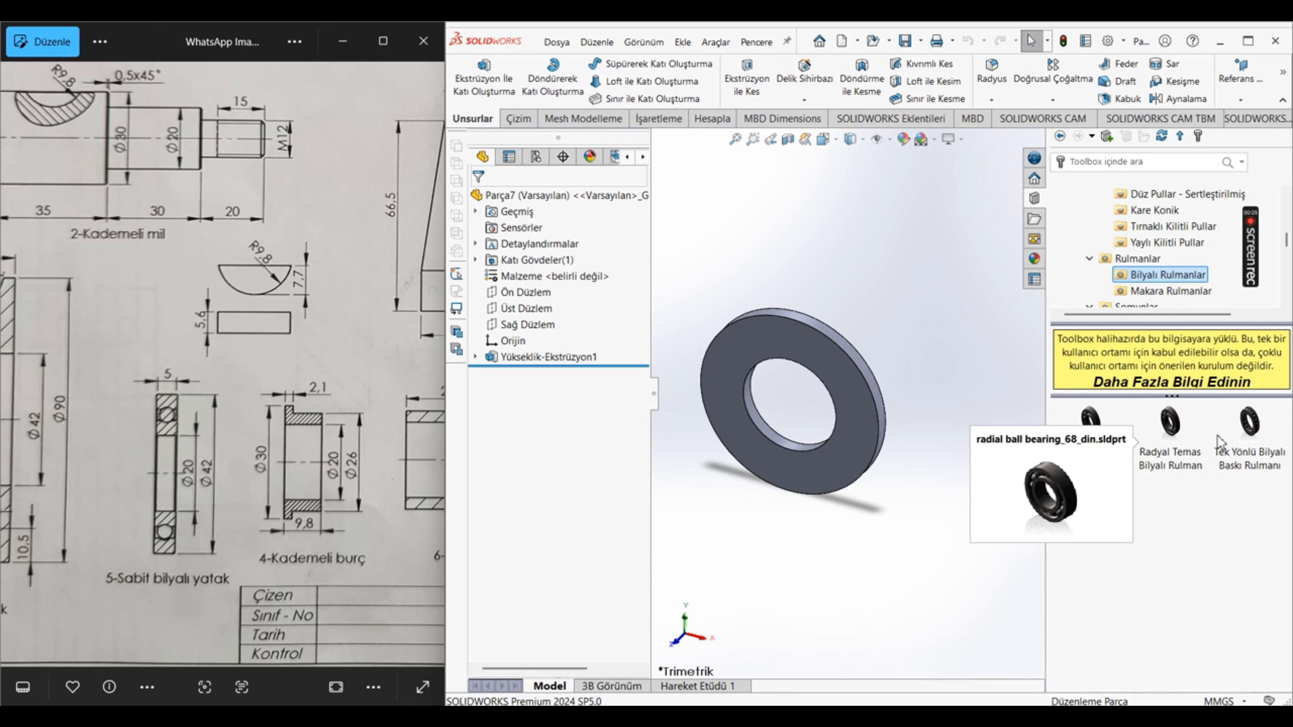
mouse_move(1247, 439)
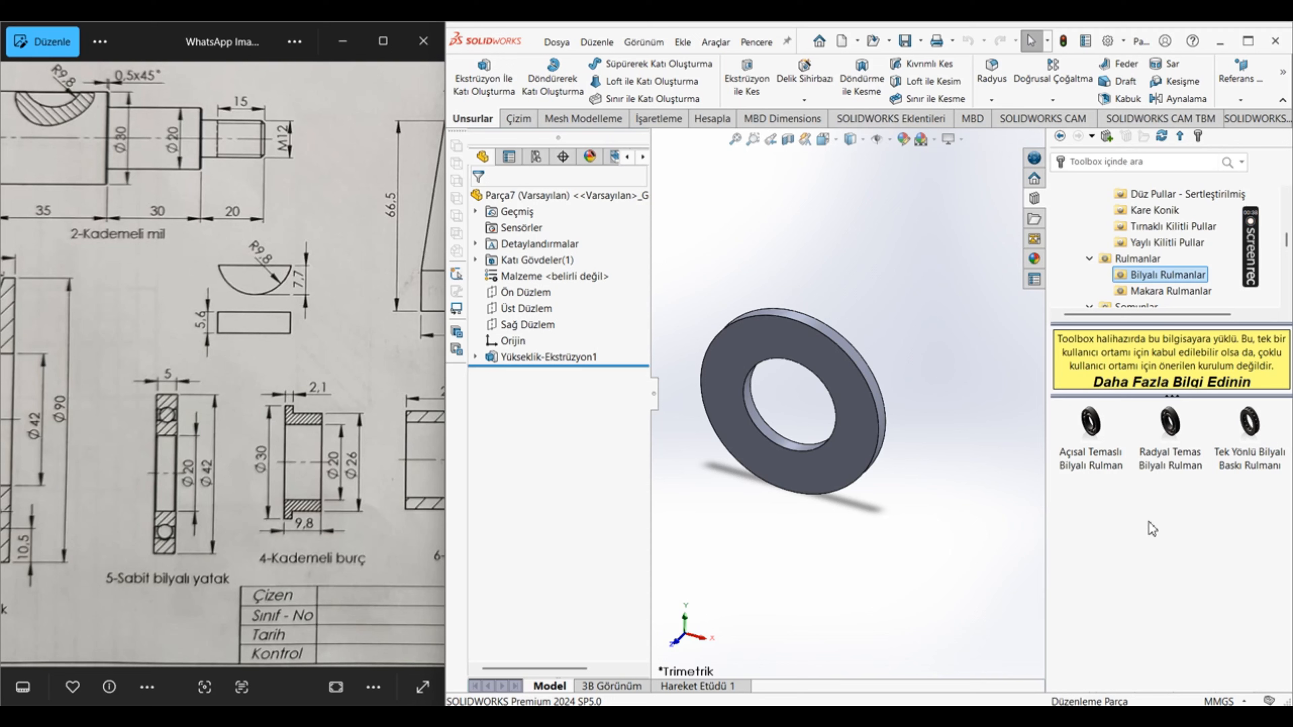
left_click(1093, 467)
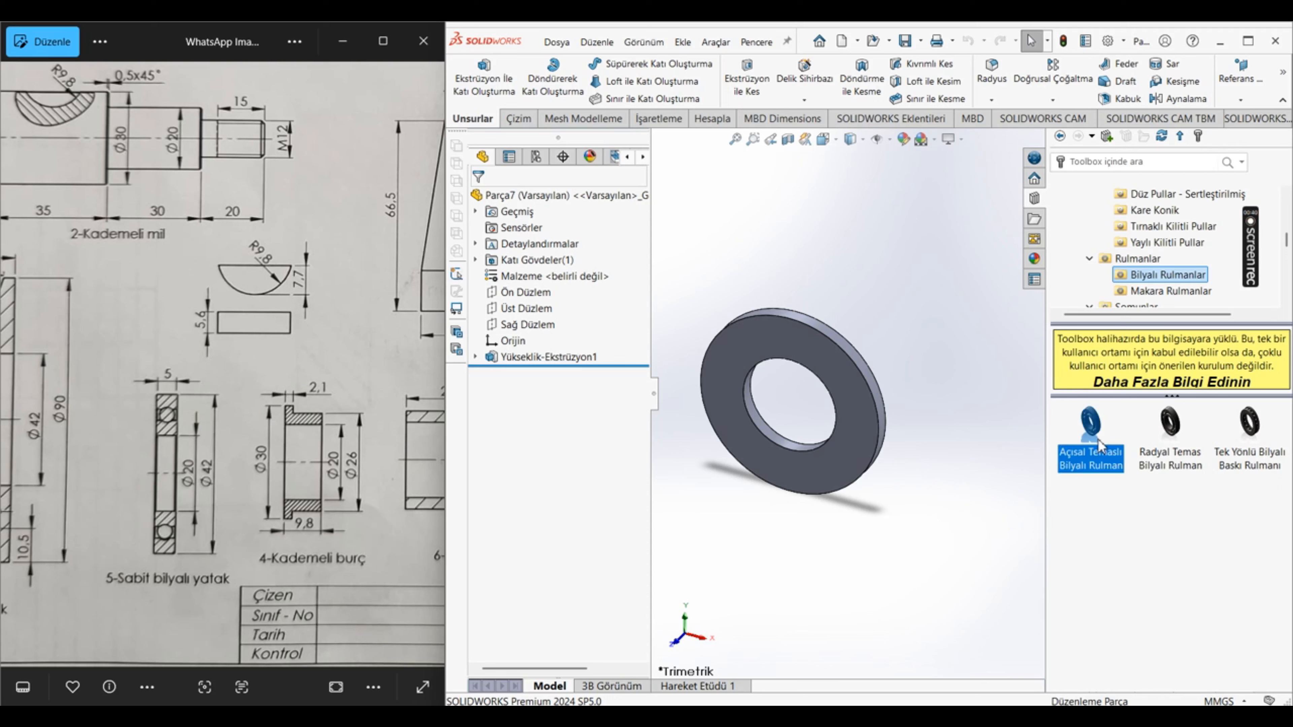
right_click(1098, 440)
left_click(1131, 466)
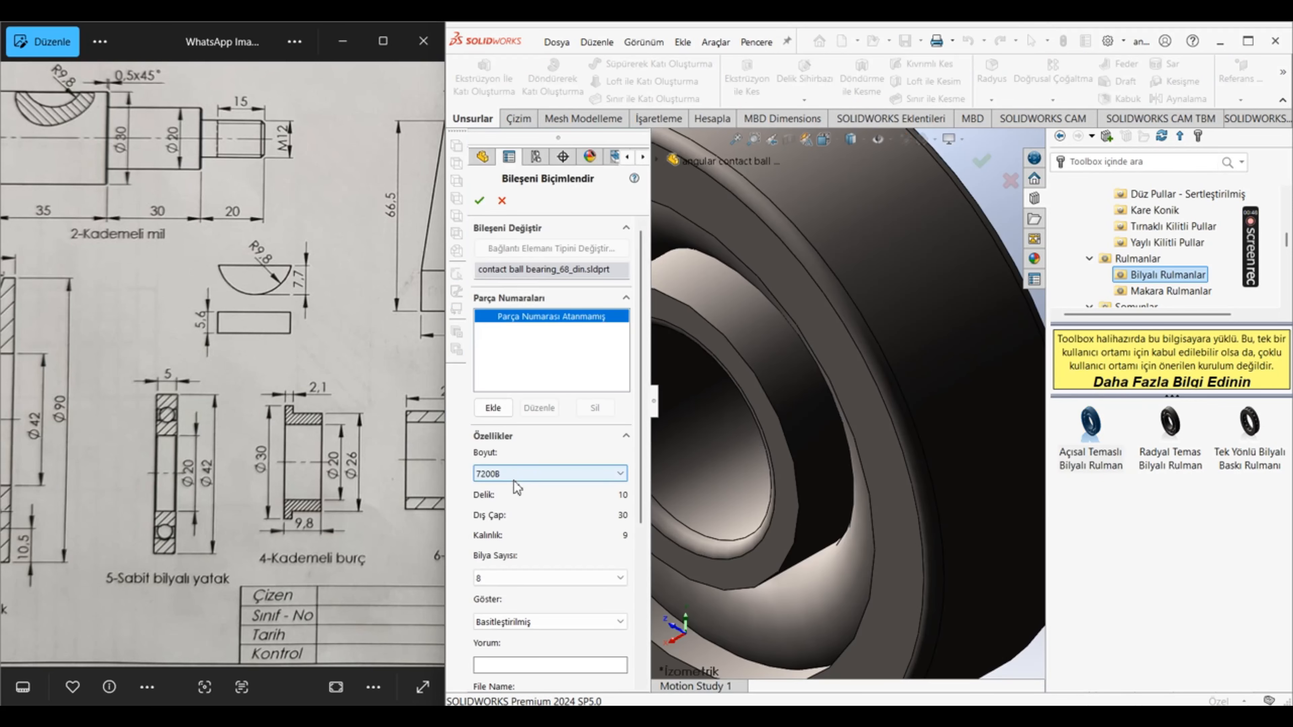
left_click(515, 476)
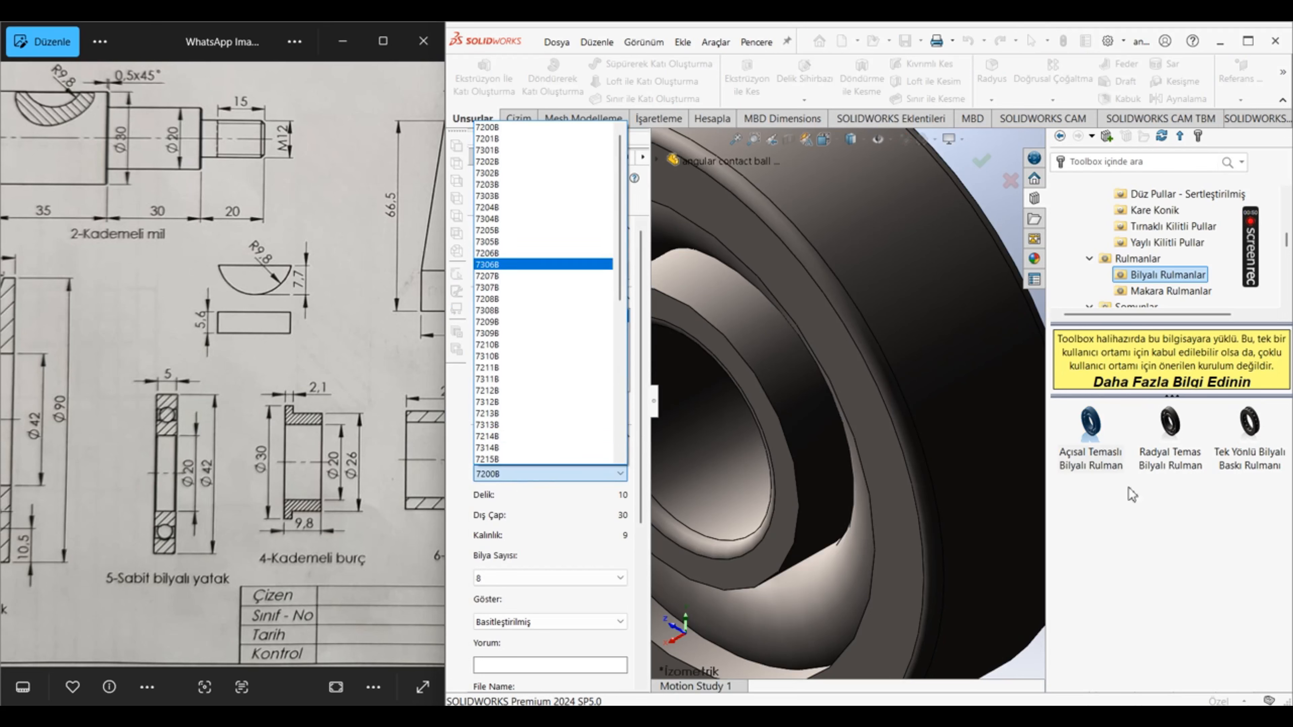
left_click(1186, 560)
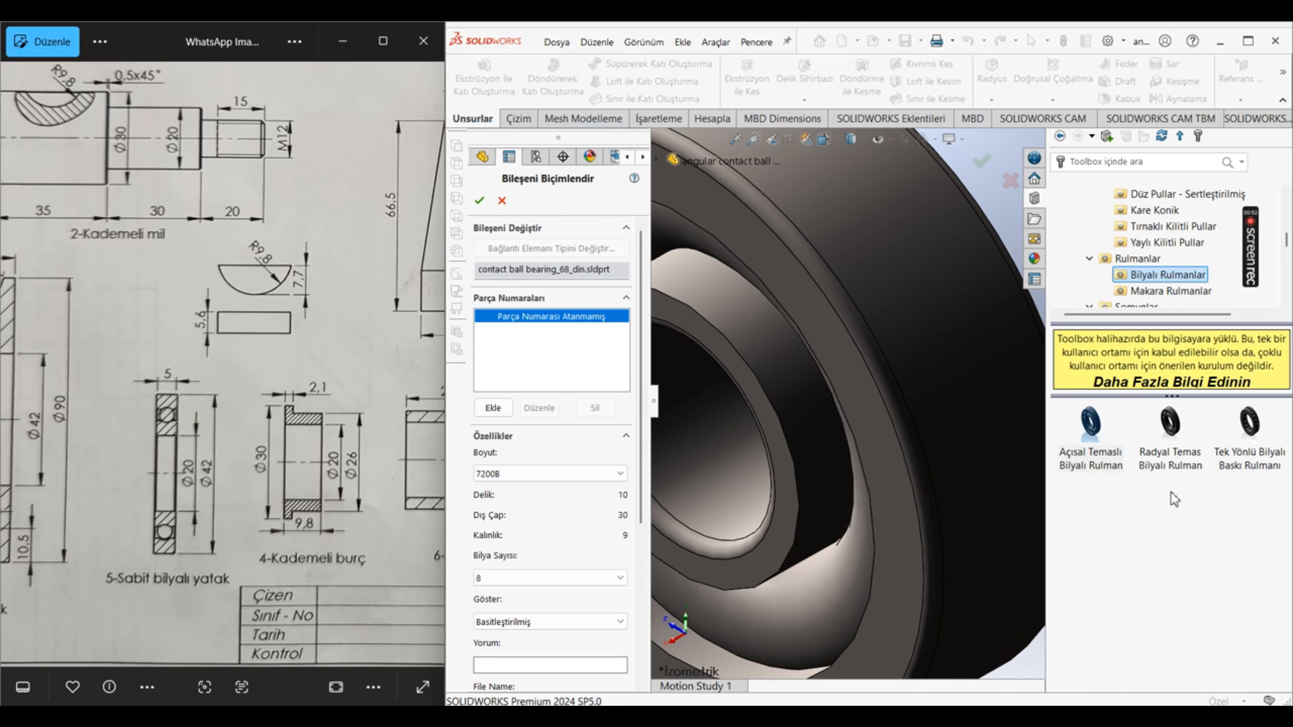
left_click(1186, 436)
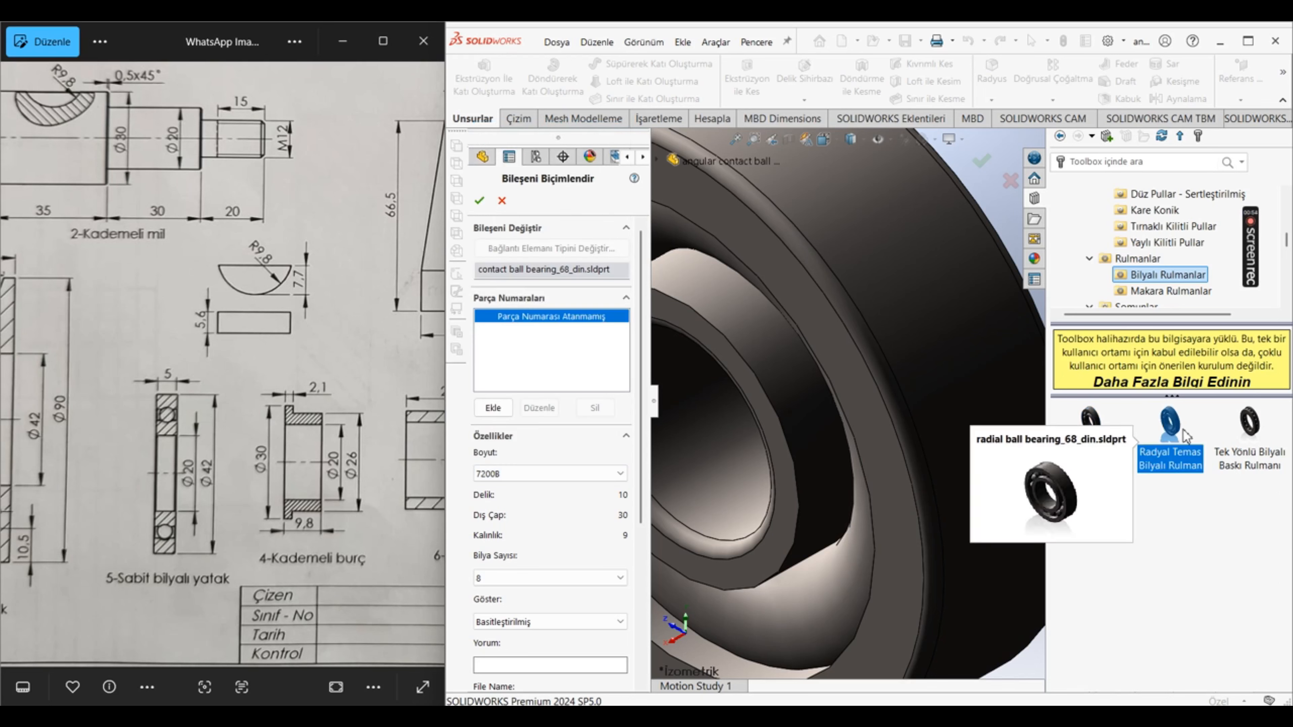
left_click(502, 201)
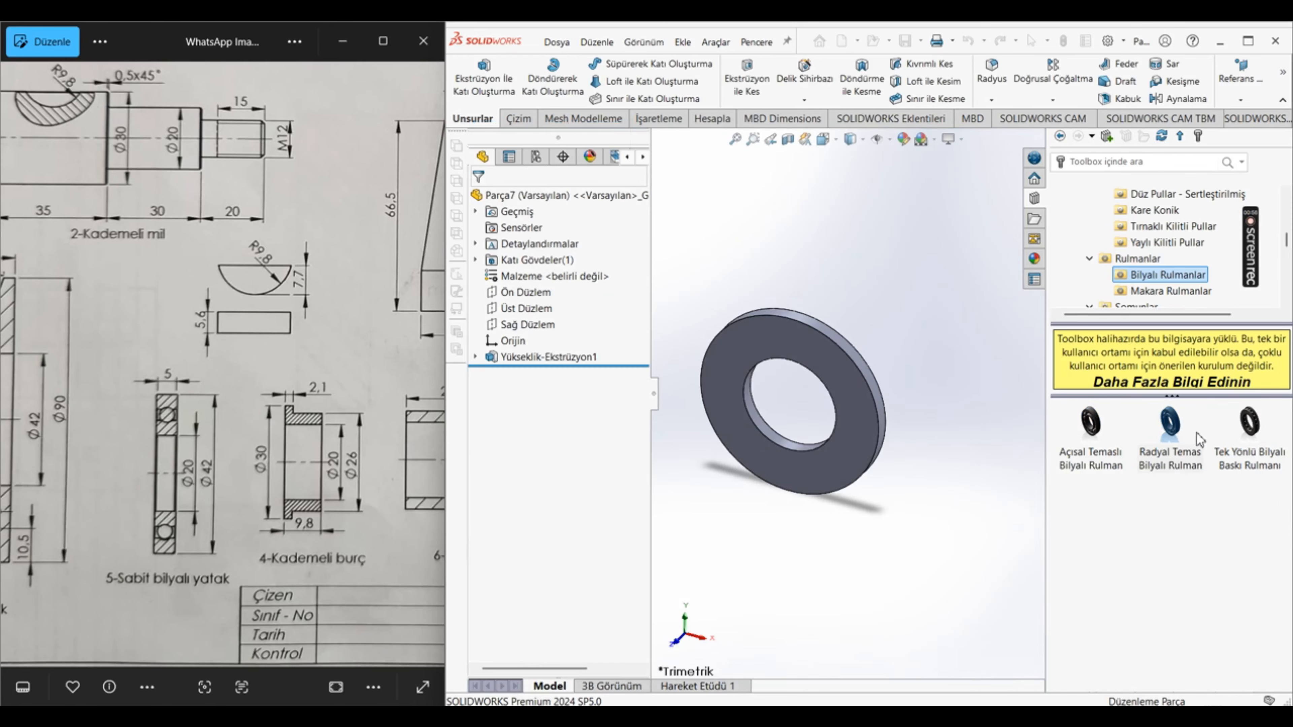
Step: Create a part from the Toolbox radial contact ball bearing (Radyal Temas Bilyalı Rulman) in size 6004
right_click(1188, 438)
left_click(1197, 489)
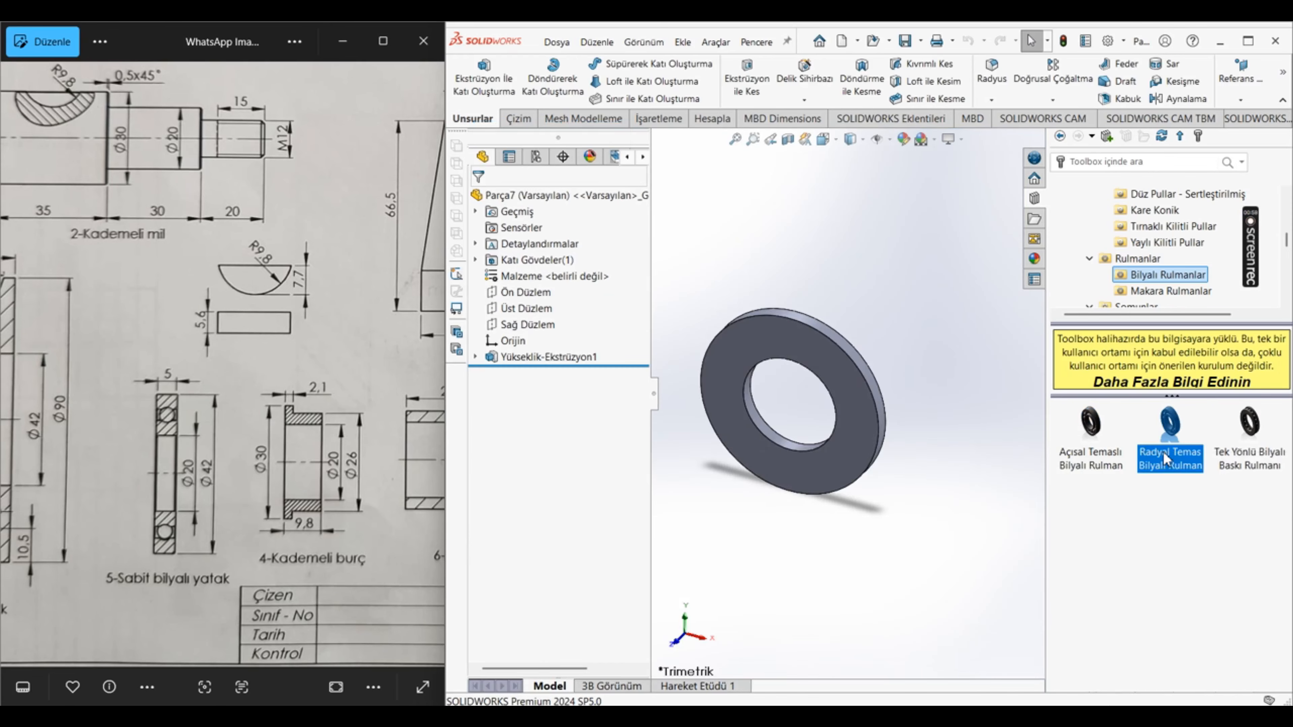
left_click(1166, 431)
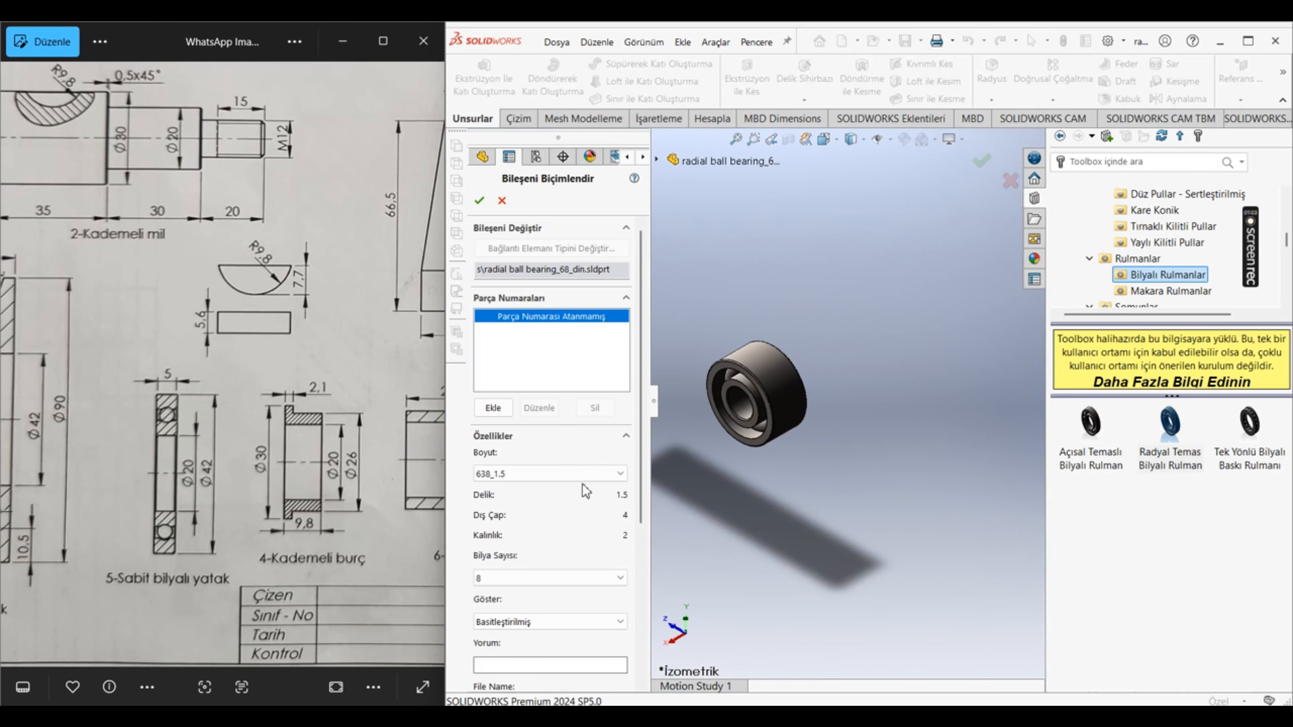
left_click(586, 473)
scroll(586, 403, "down", 10)
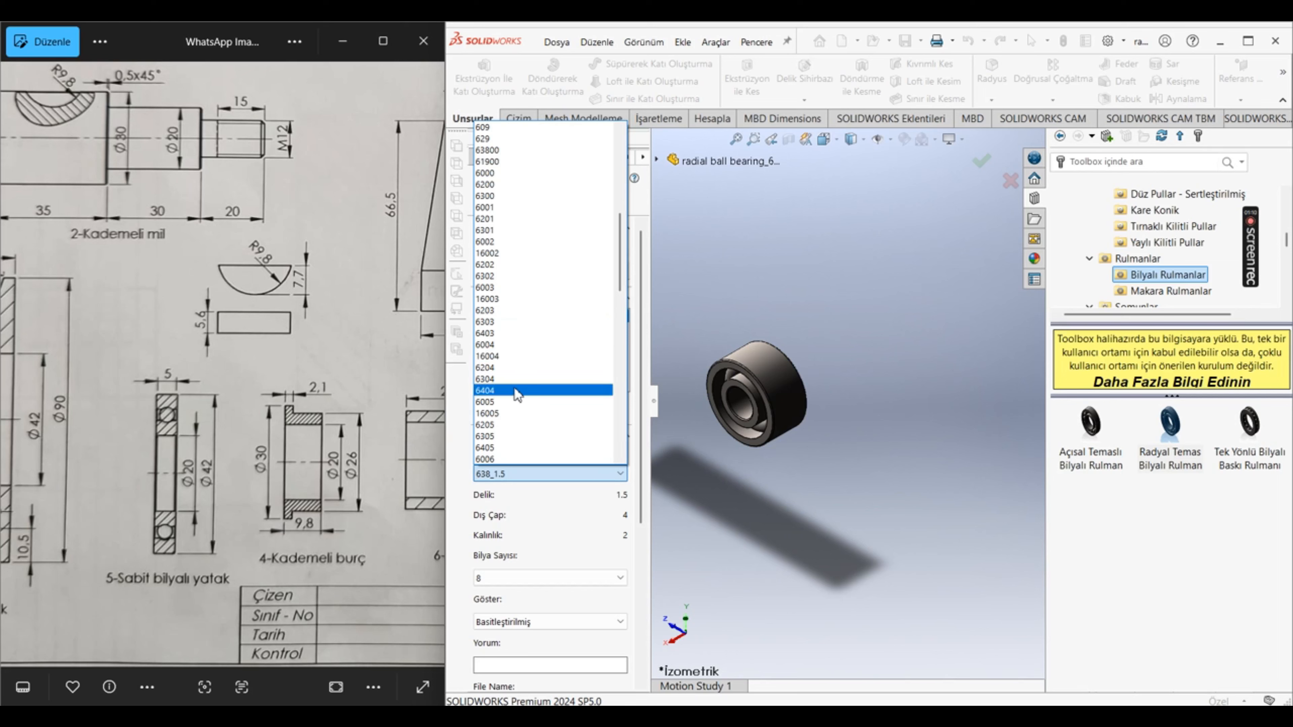
left_click(515, 344)
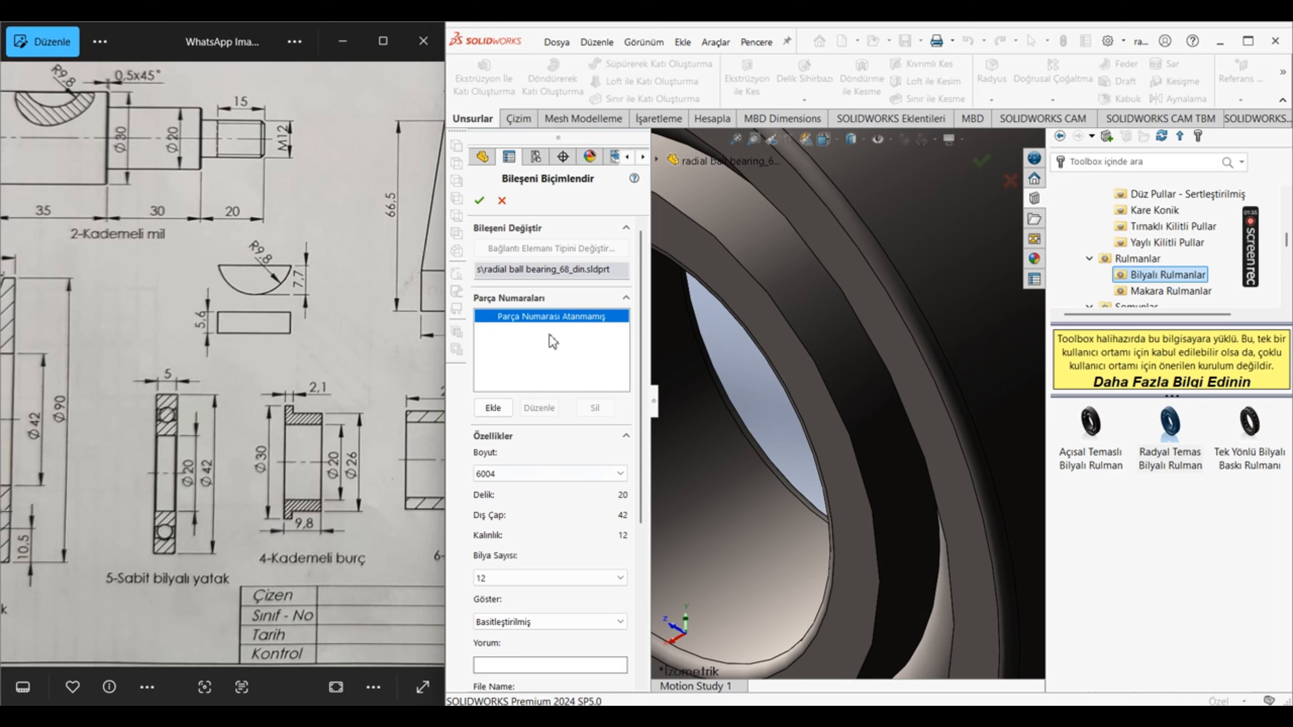
left_click(481, 201)
Step: Switch the reference image to the sheet with the exploded assembly and parts list, and rotate it upright
scroll(259, 392, "down", 5)
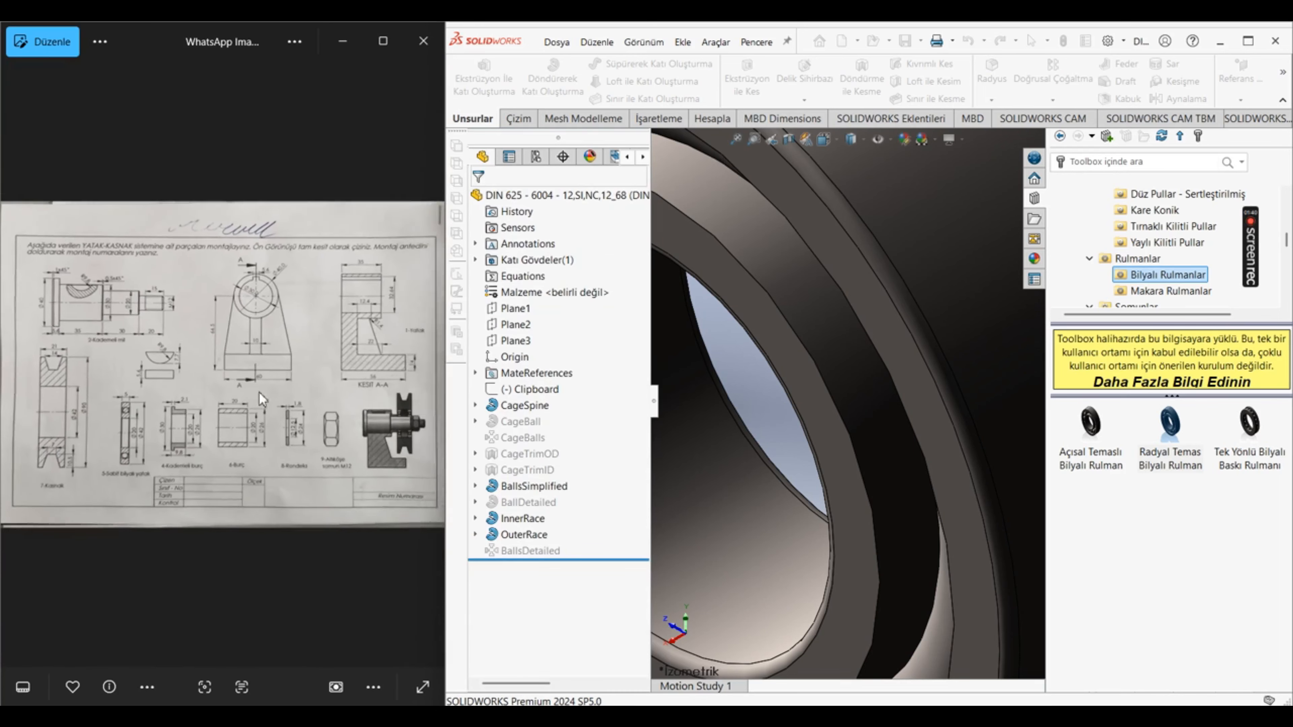
left_click(431, 369)
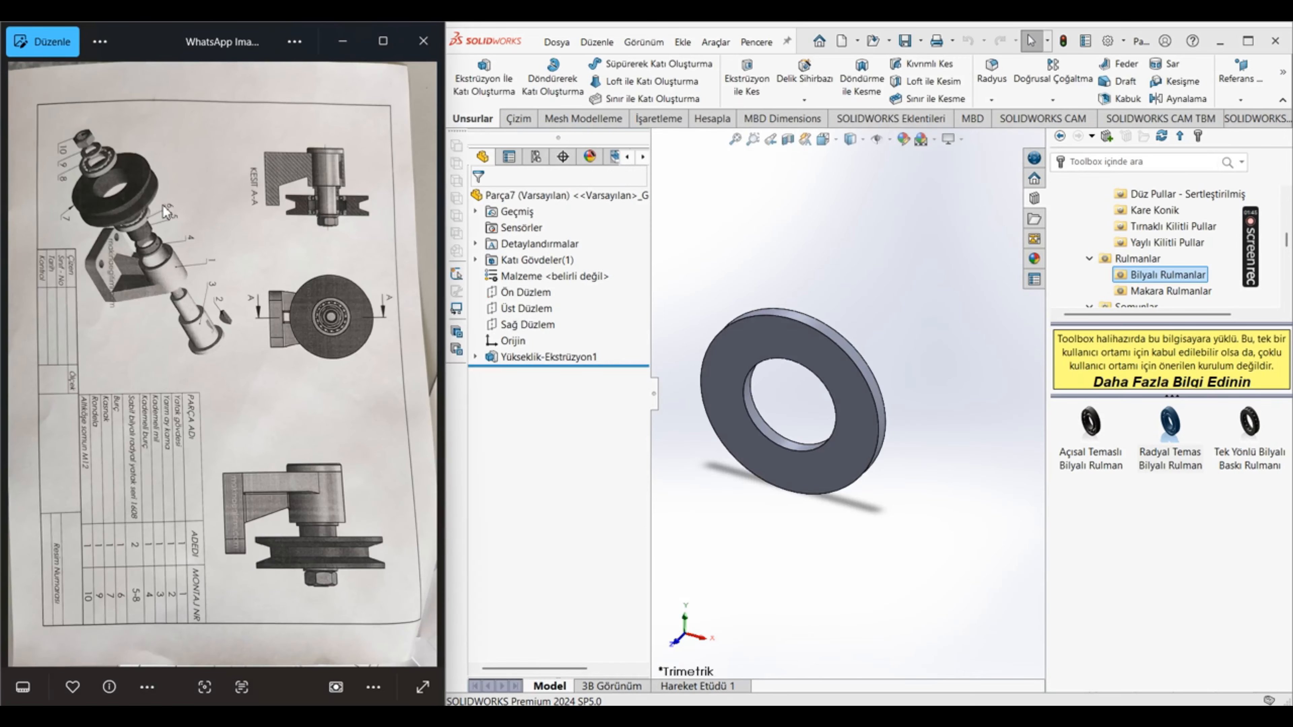
left_click(383, 40)
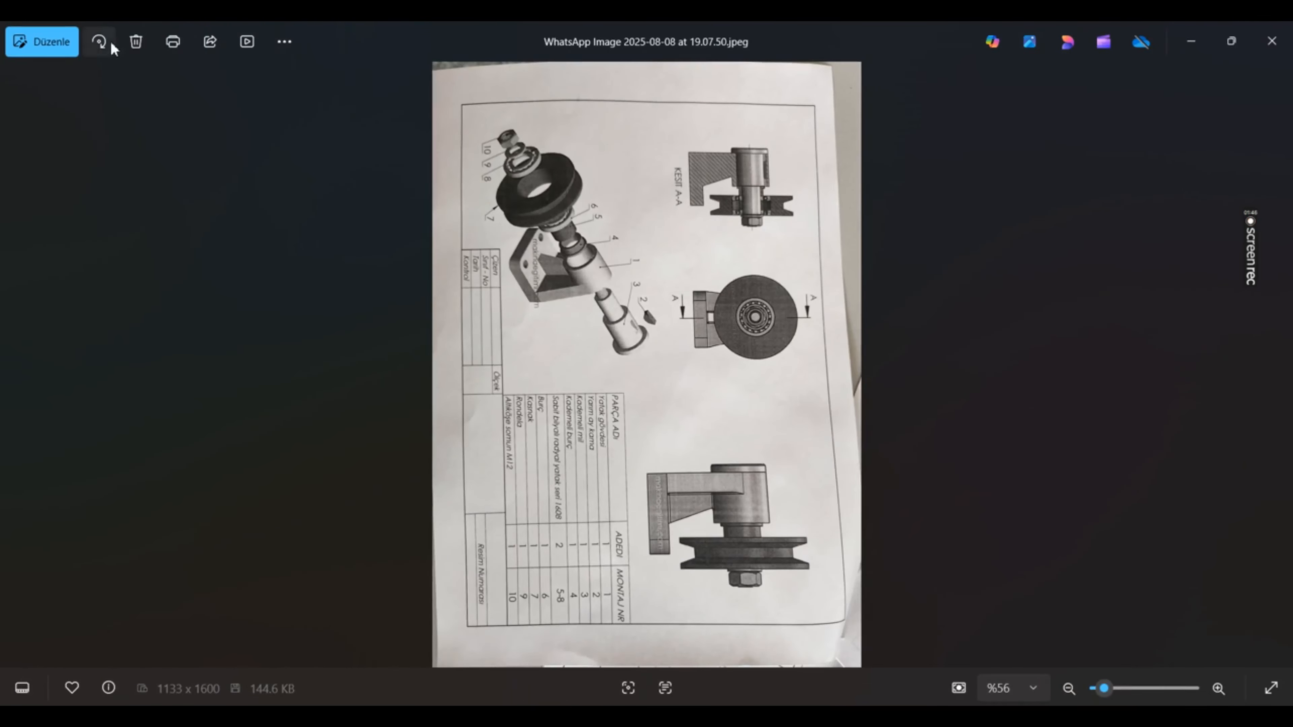
left_click(100, 42)
left_click(101, 41)
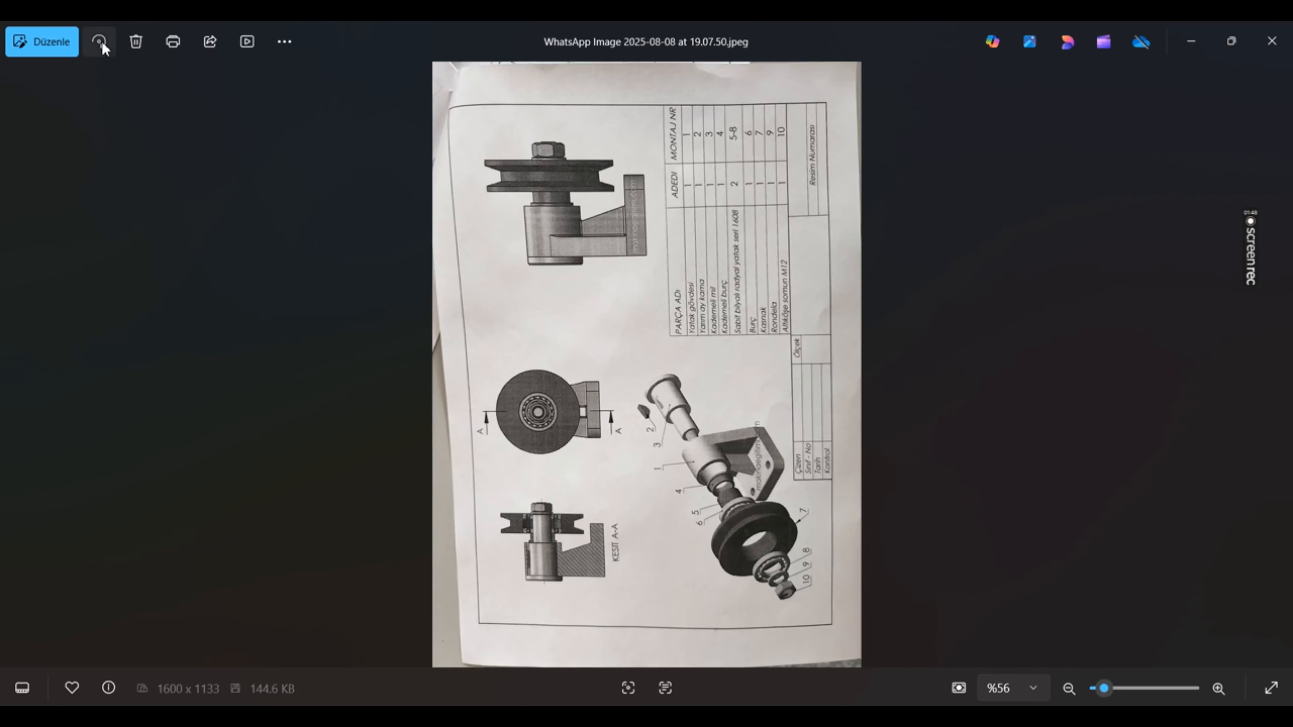
left_click(100, 41)
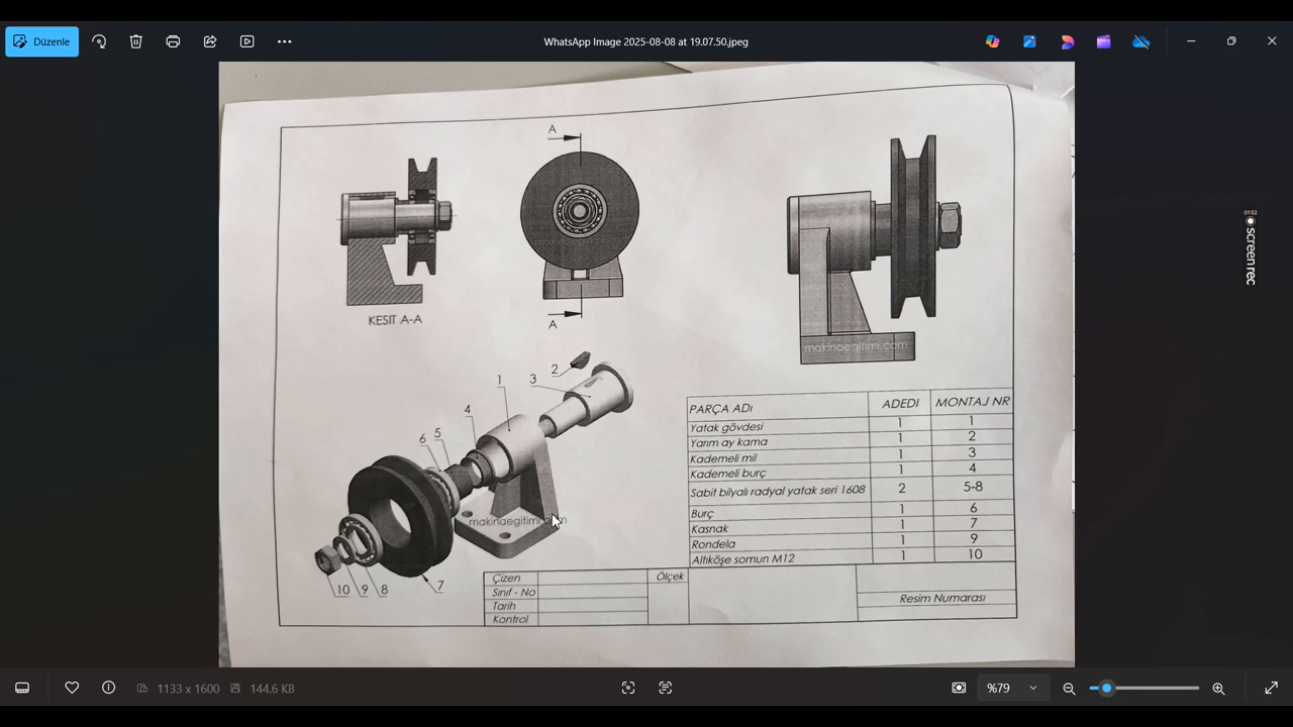
Step: Restore the image viewer from full size and dock it beside the SOLIDWORKS window, with the exploded assembly enlarged
left_click(1241, 25)
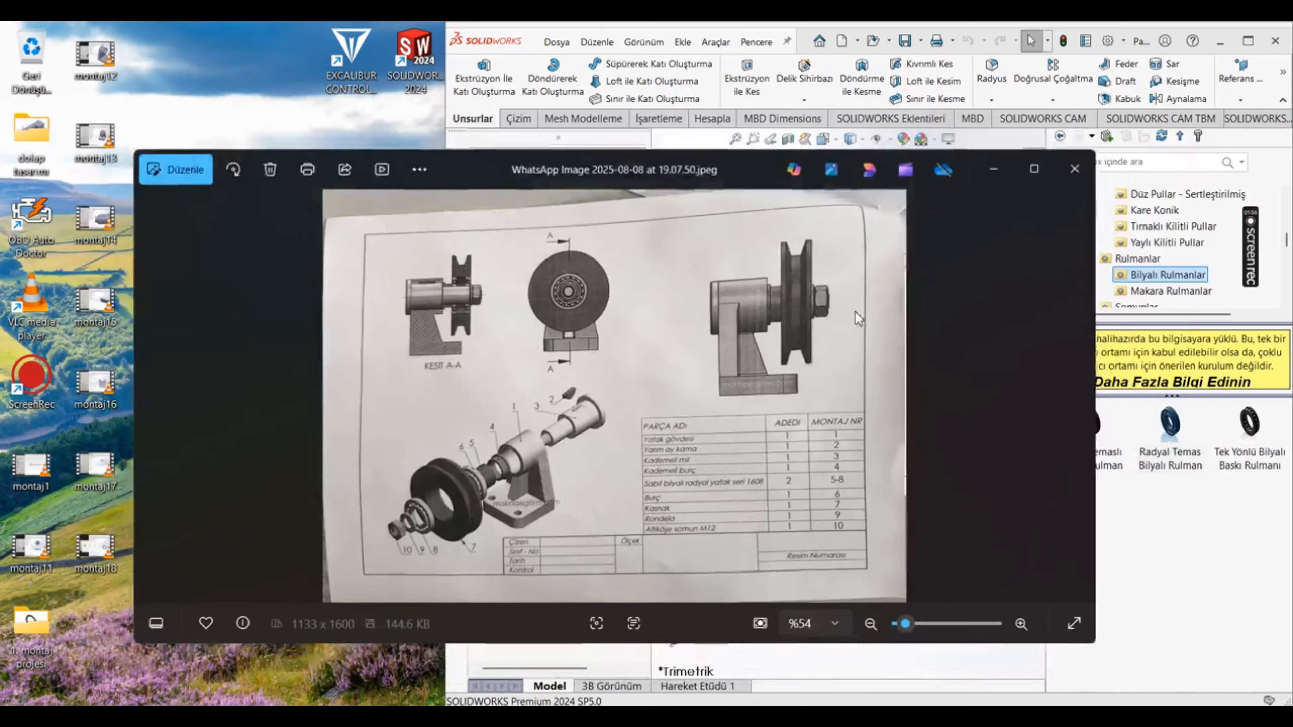
left_click_drag(702, 168, 2, 173)
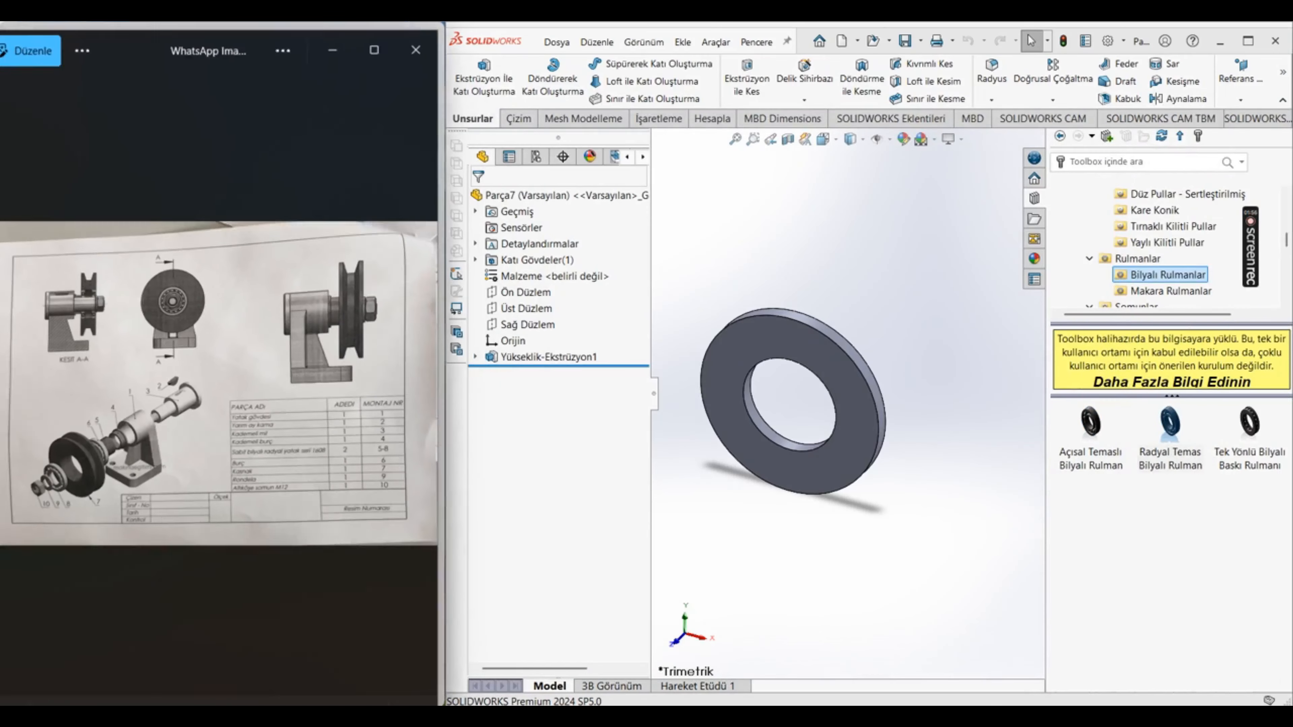
scroll(108, 496, "up", 5)
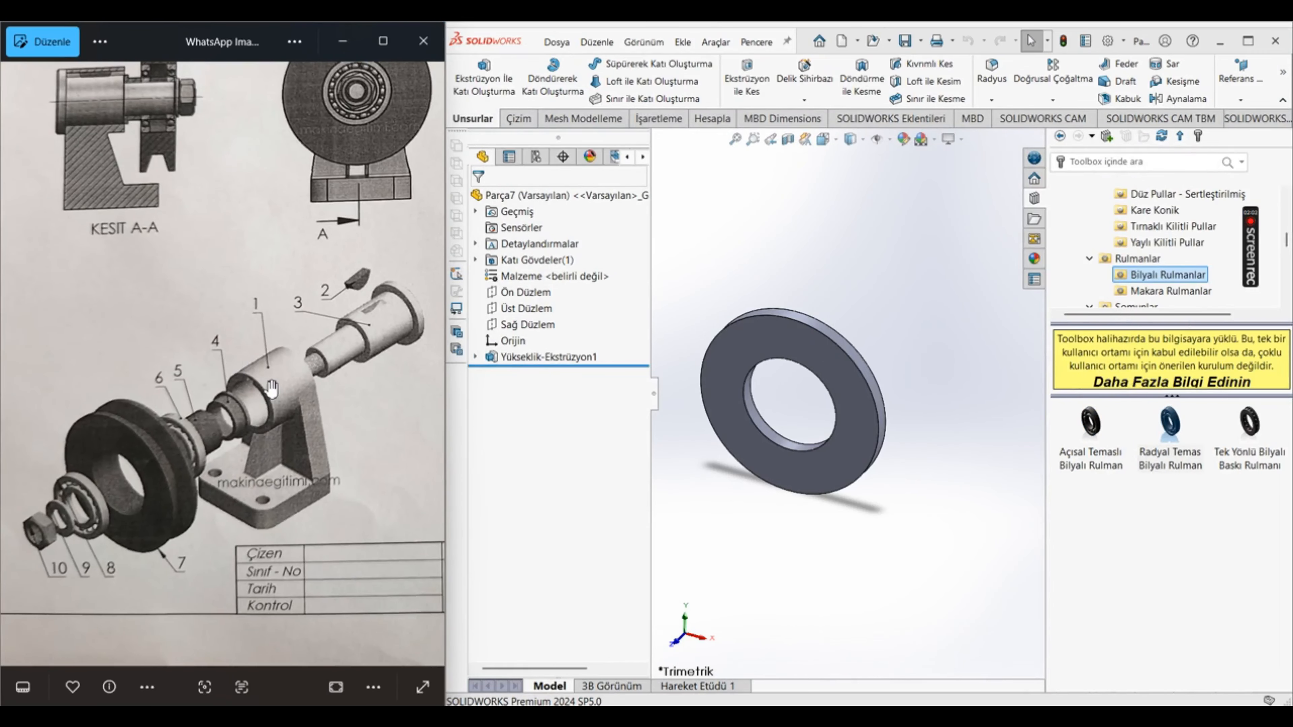
Step: Create a new assembly (Montaj) document and place gövde 1 in it as the first component
left_click(838, 264)
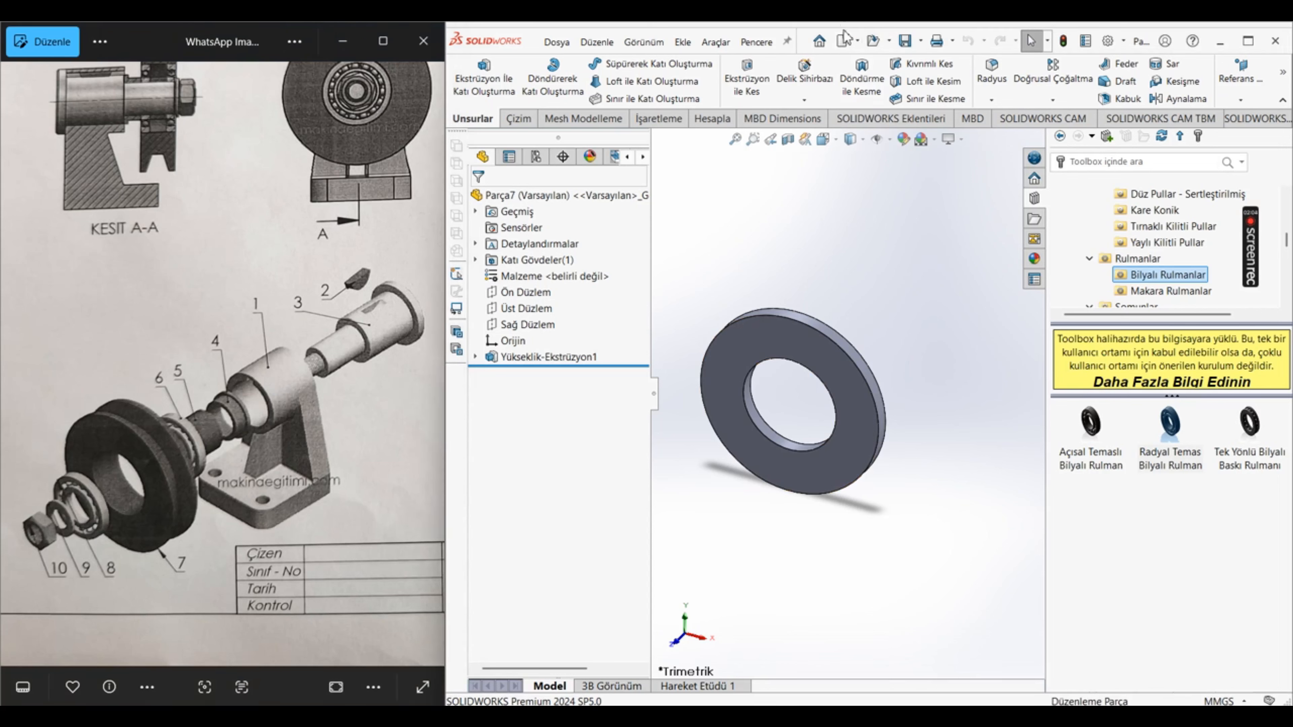
left_click(841, 42)
left_click(481, 369)
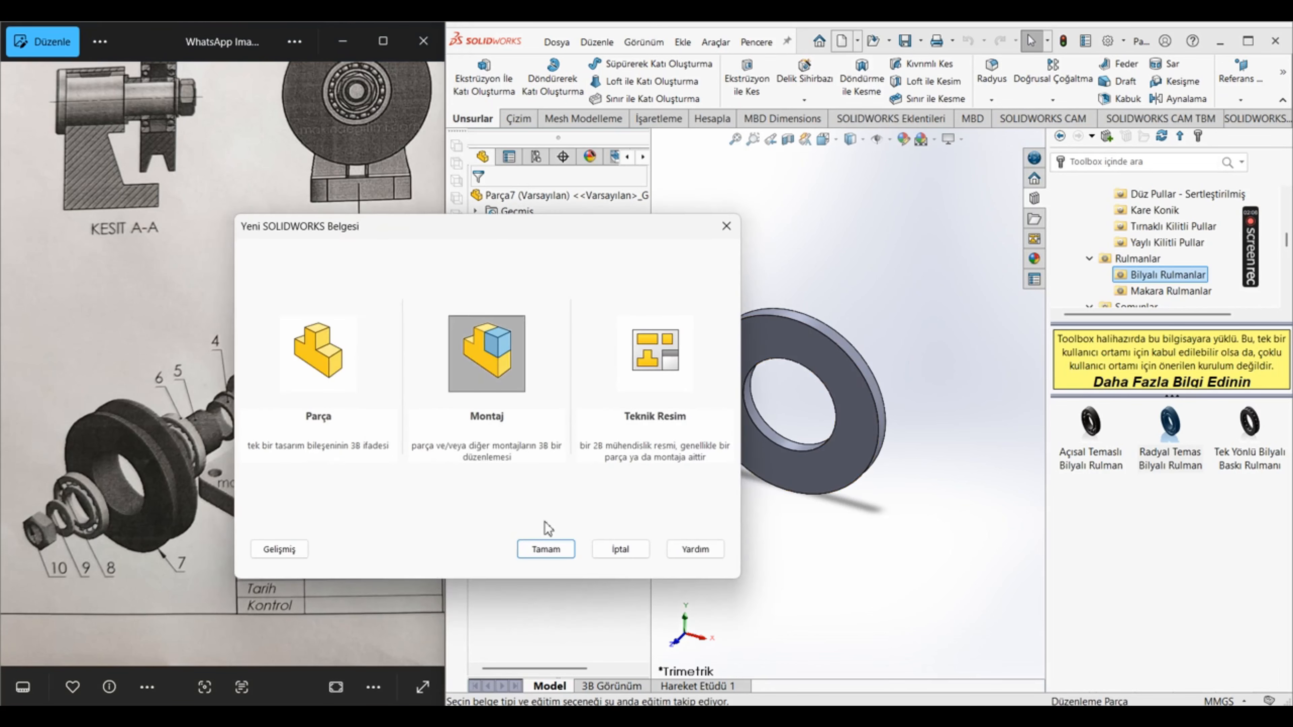
left_click(547, 548)
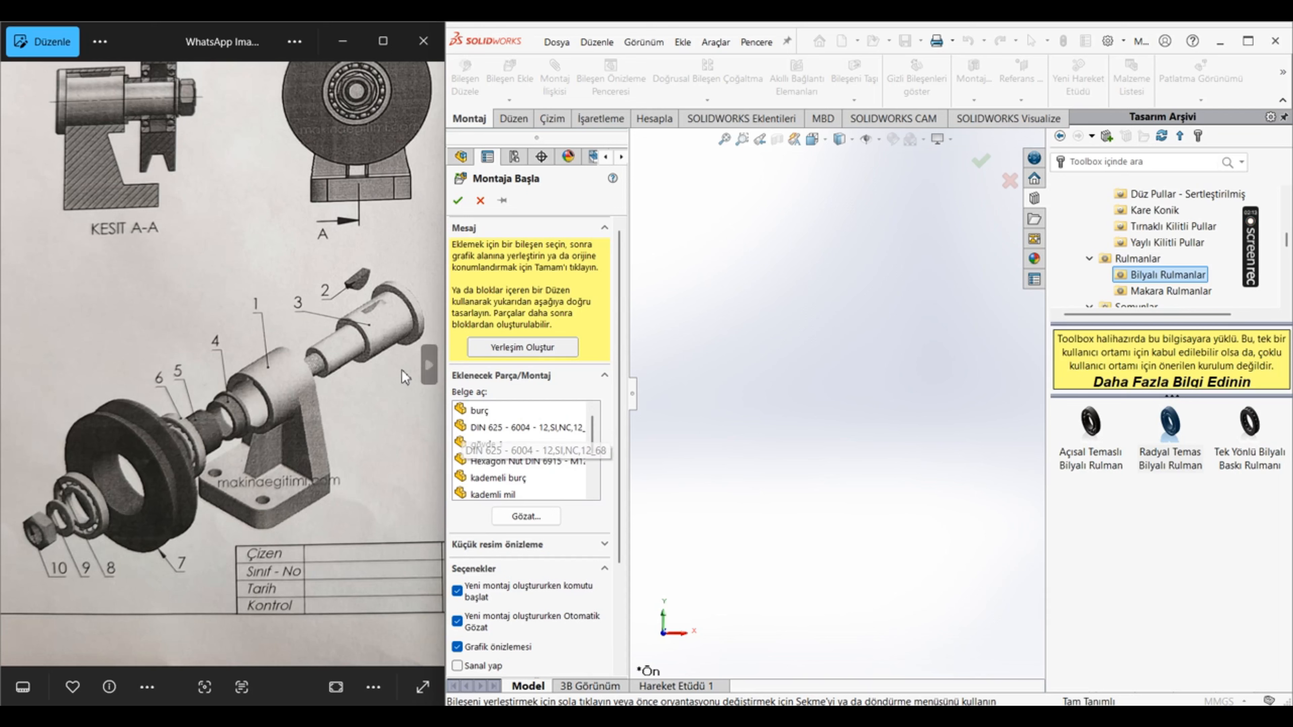
left_click(489, 444)
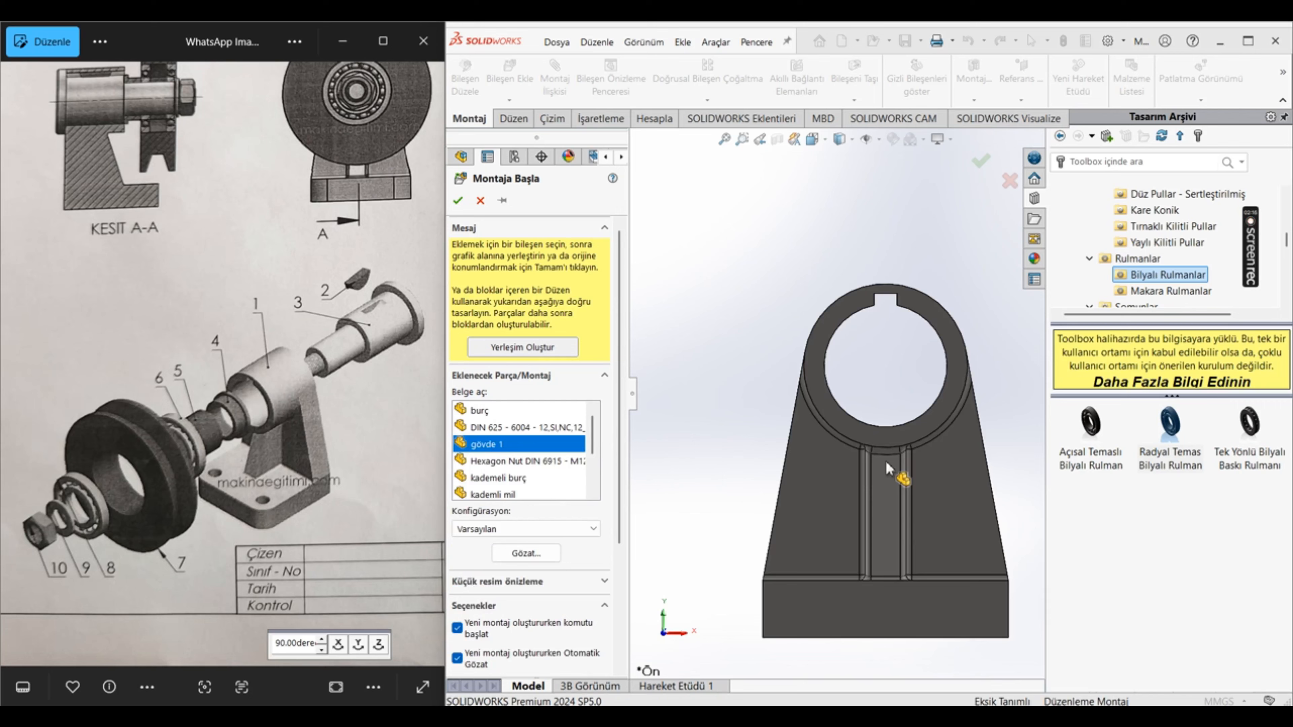
left_click(885, 463)
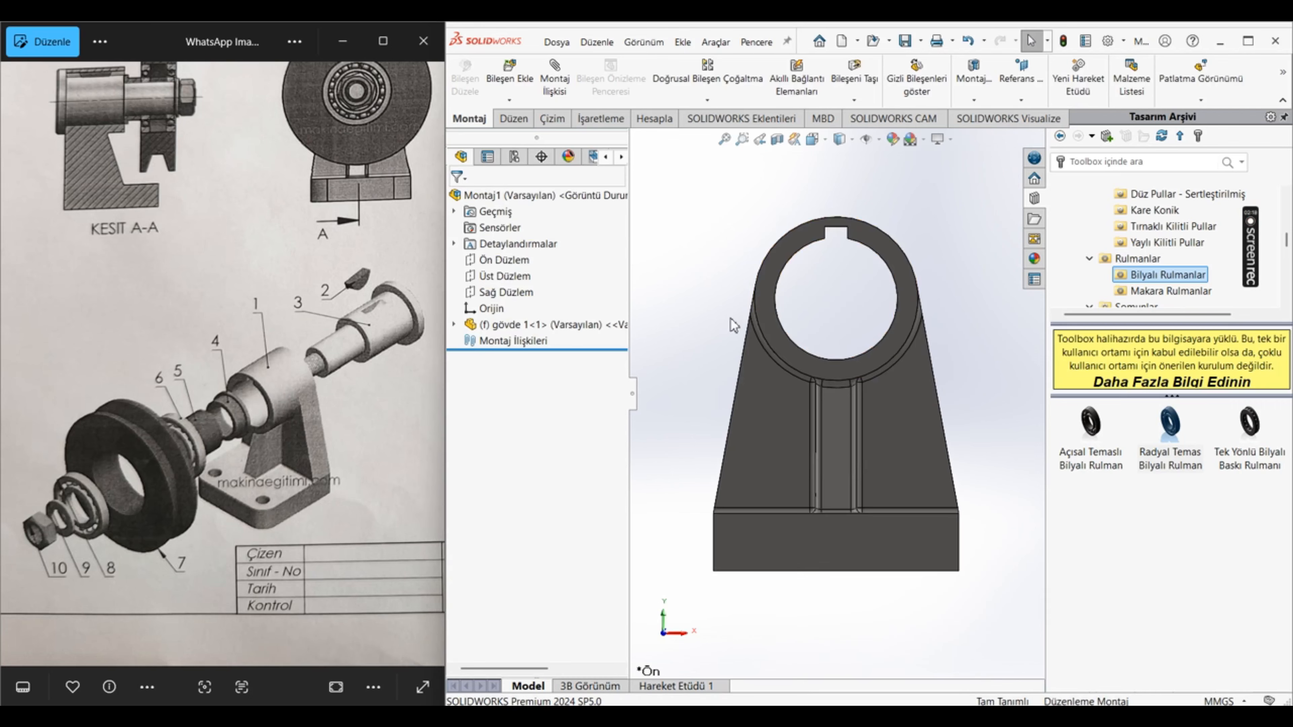
scroll(732, 319, "up", 4)
middle_click_drag(950, 288, 758, 311)
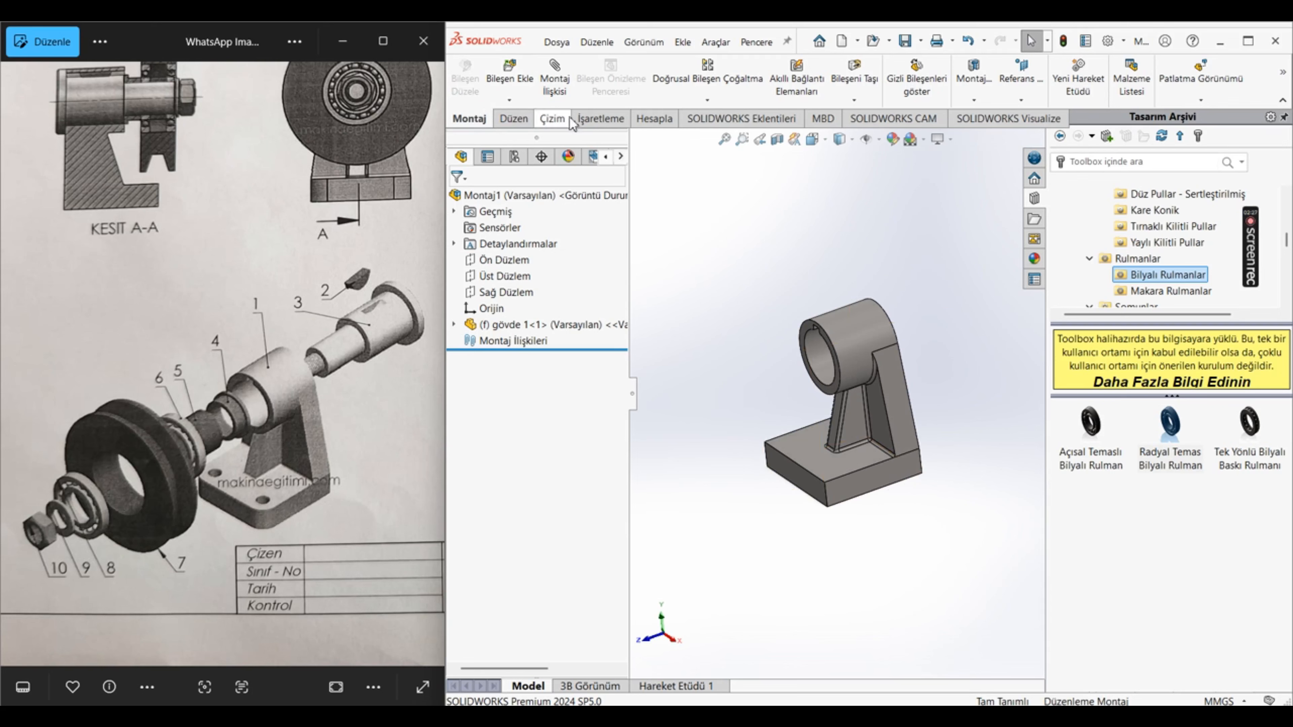
Step: Insert the kama part into the assembly, placing it freely above the housing
left_click(509, 76)
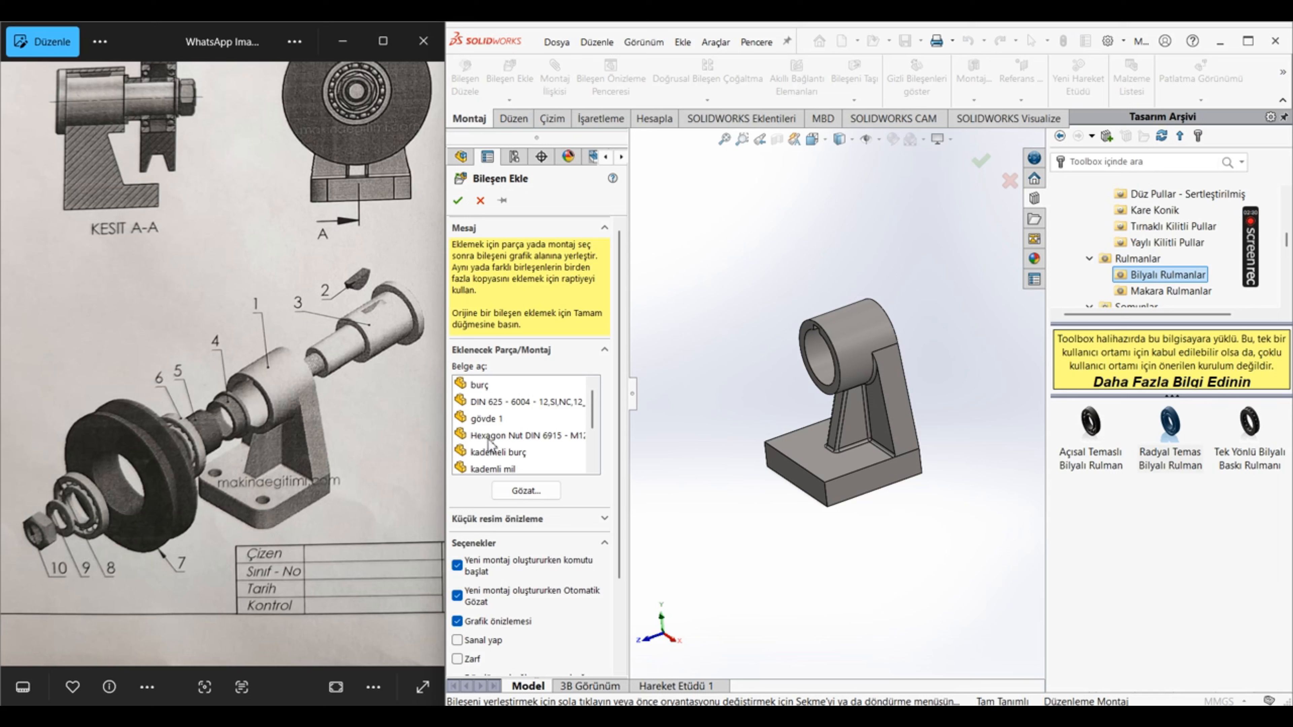
scroll(491, 435, "down", 3)
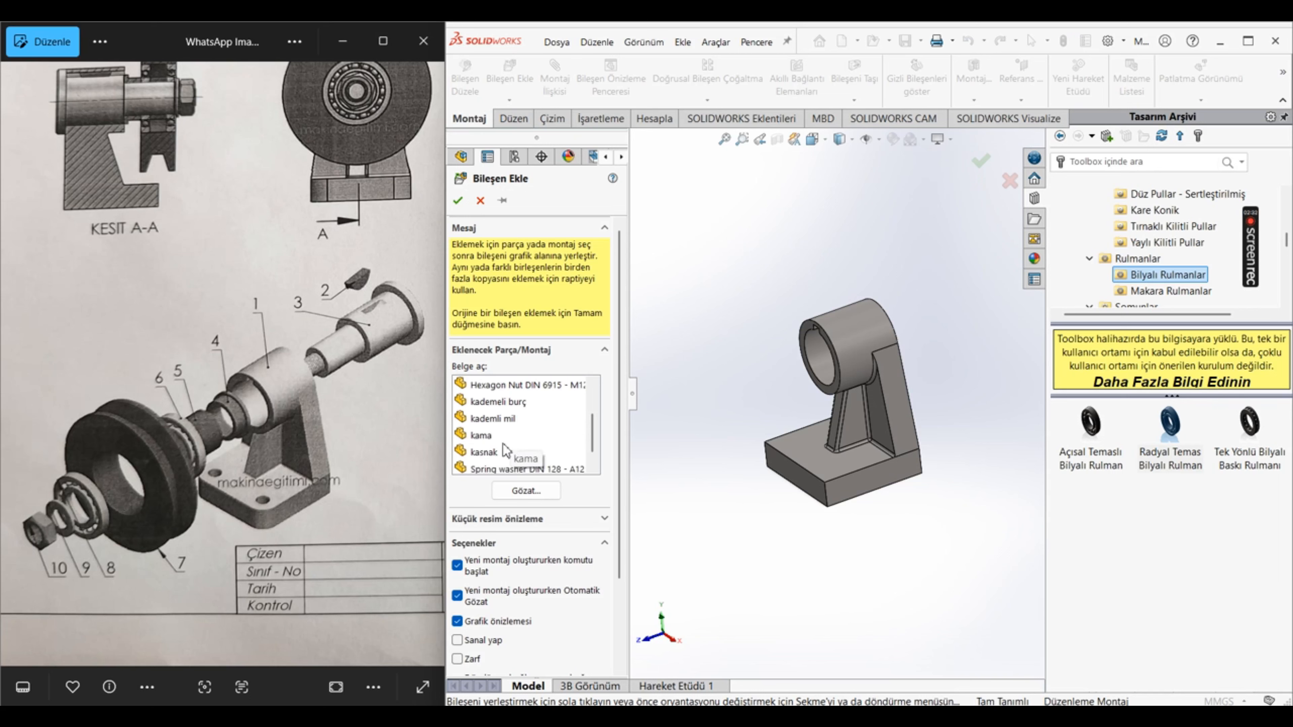
left_click(481, 435)
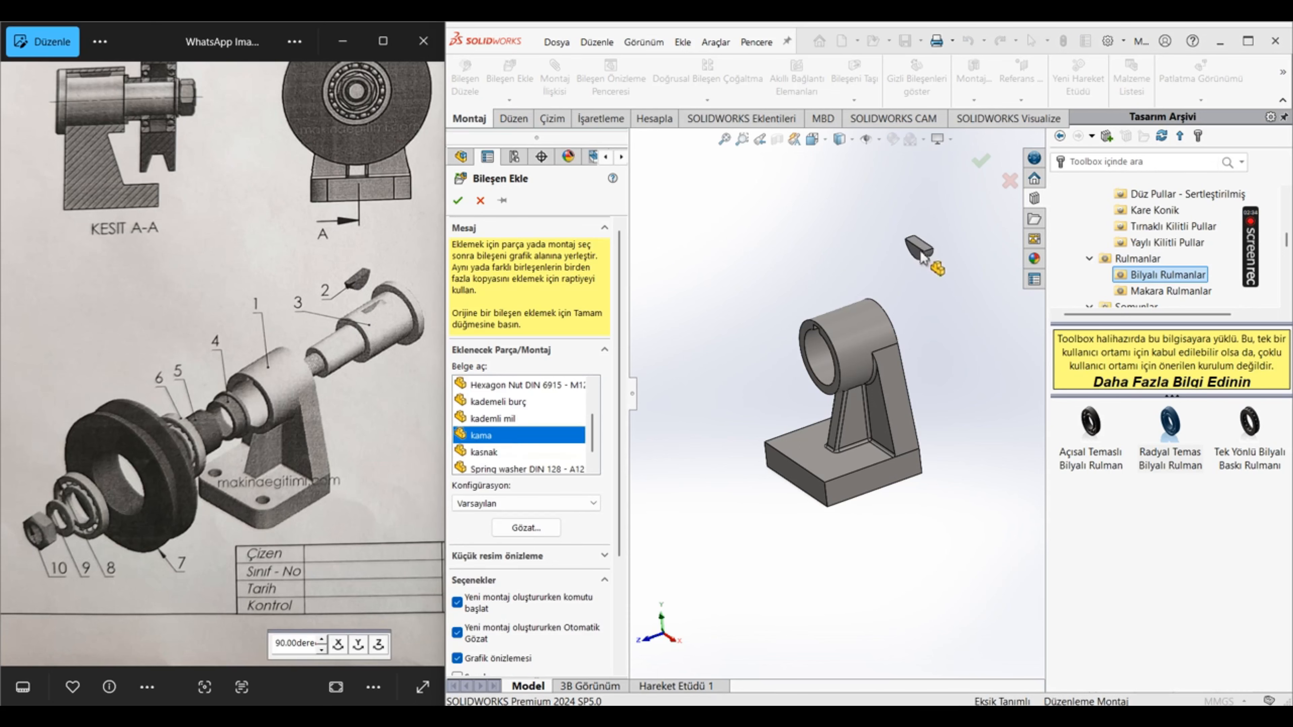
left_click(918, 244)
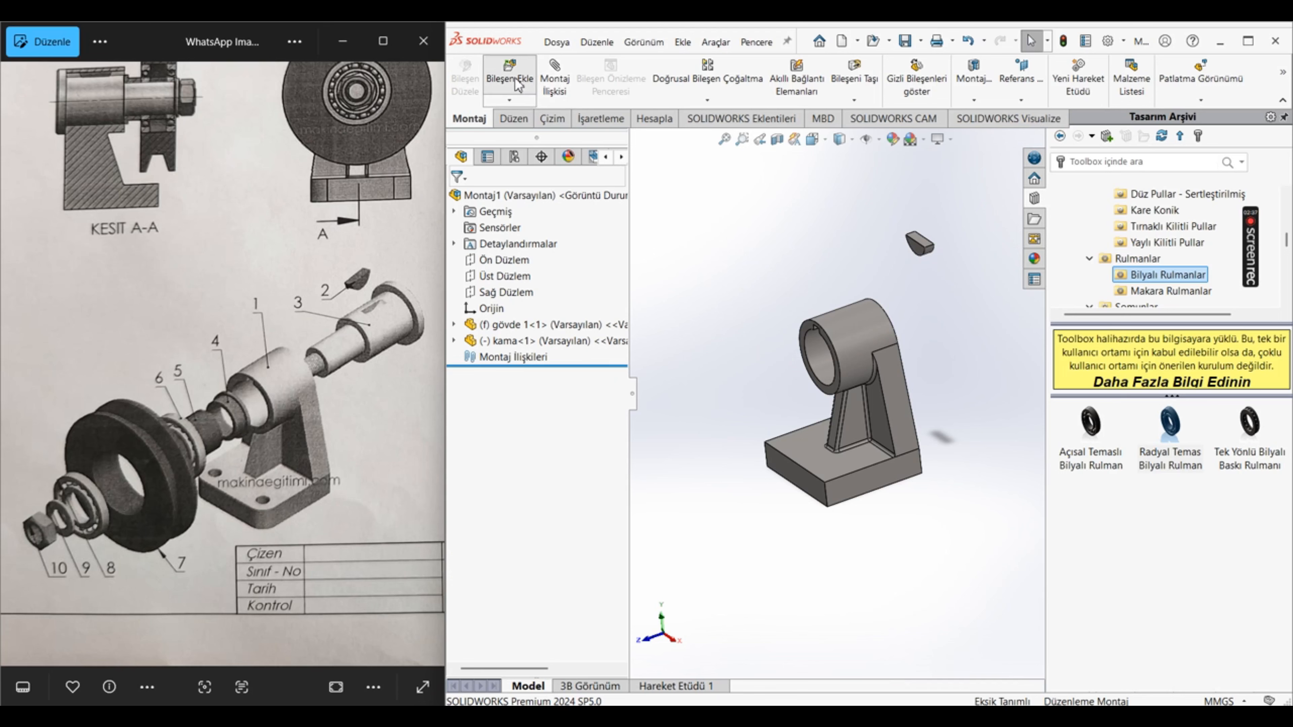
Step: Insert the kademli mil part into the assembly, placing it freely beside the housing
left_click(509, 77)
scroll(503, 435, "down", 2)
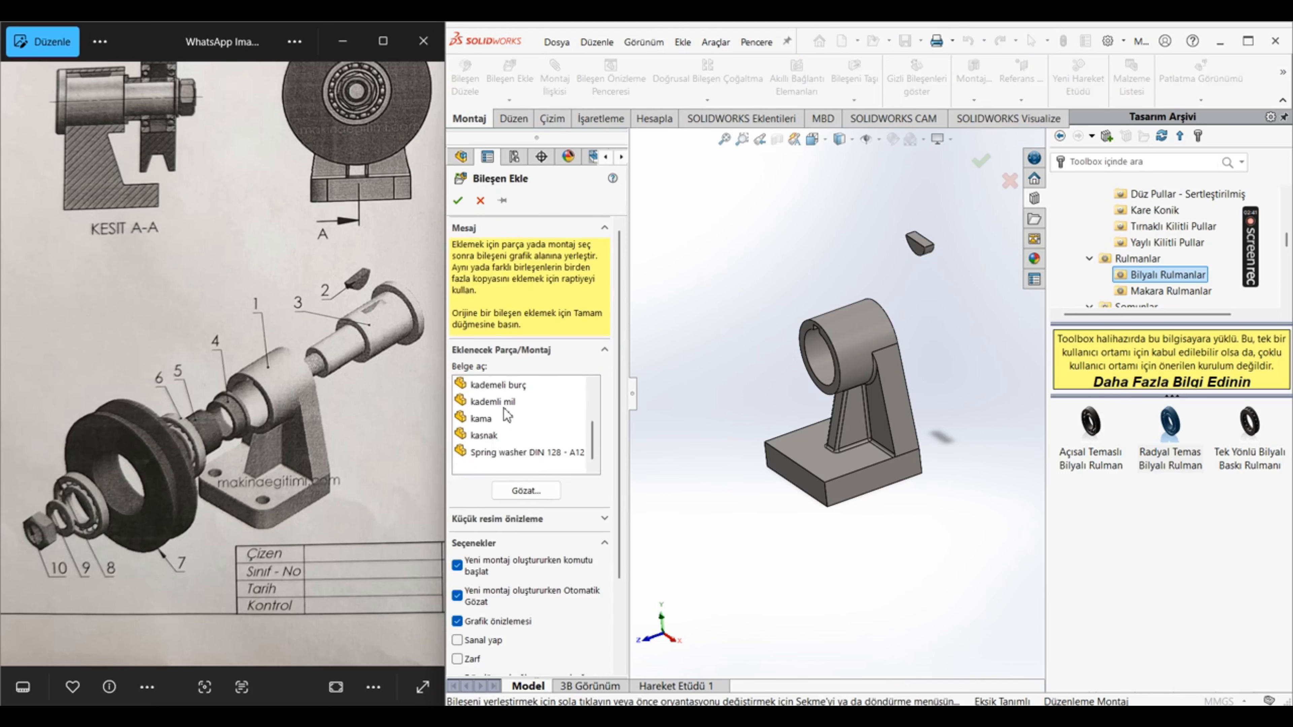
left_click(492, 401)
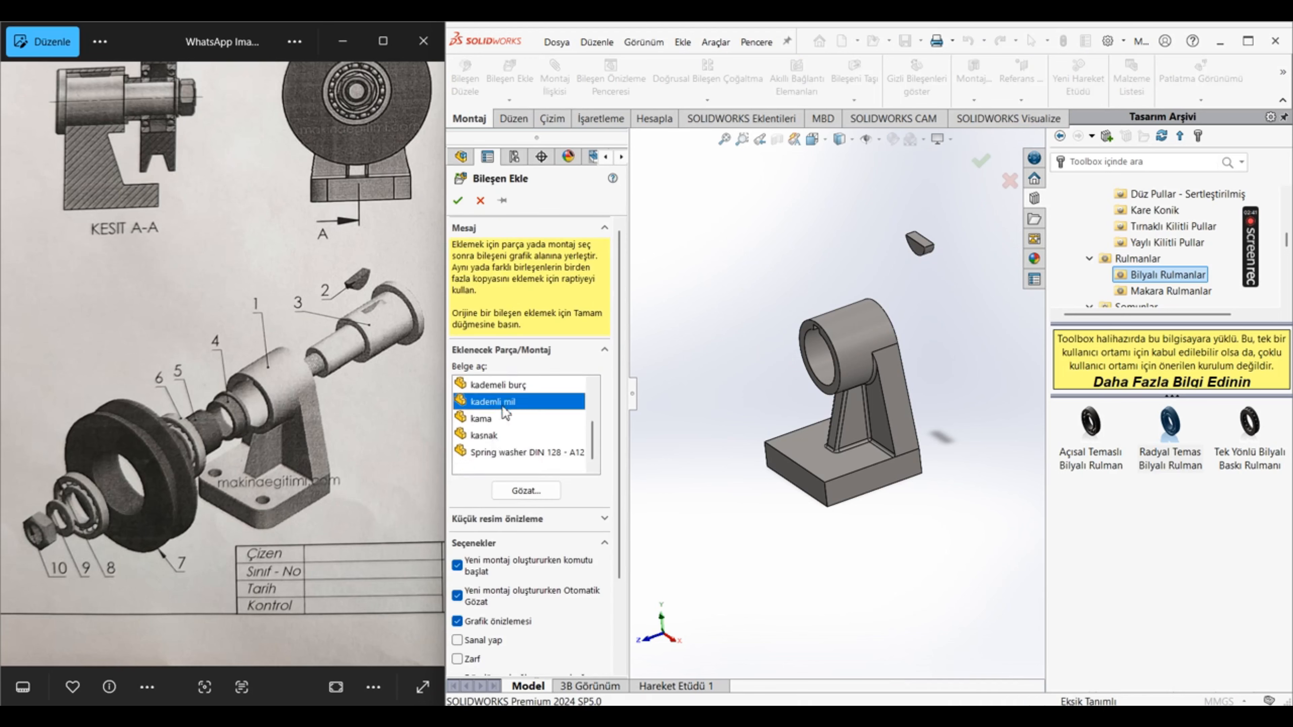
left_click(936, 445)
Step: Open the kademli mil part from the assembly and exit its open keyway sketch, keeping the changes
scroll(947, 278, "down", 4)
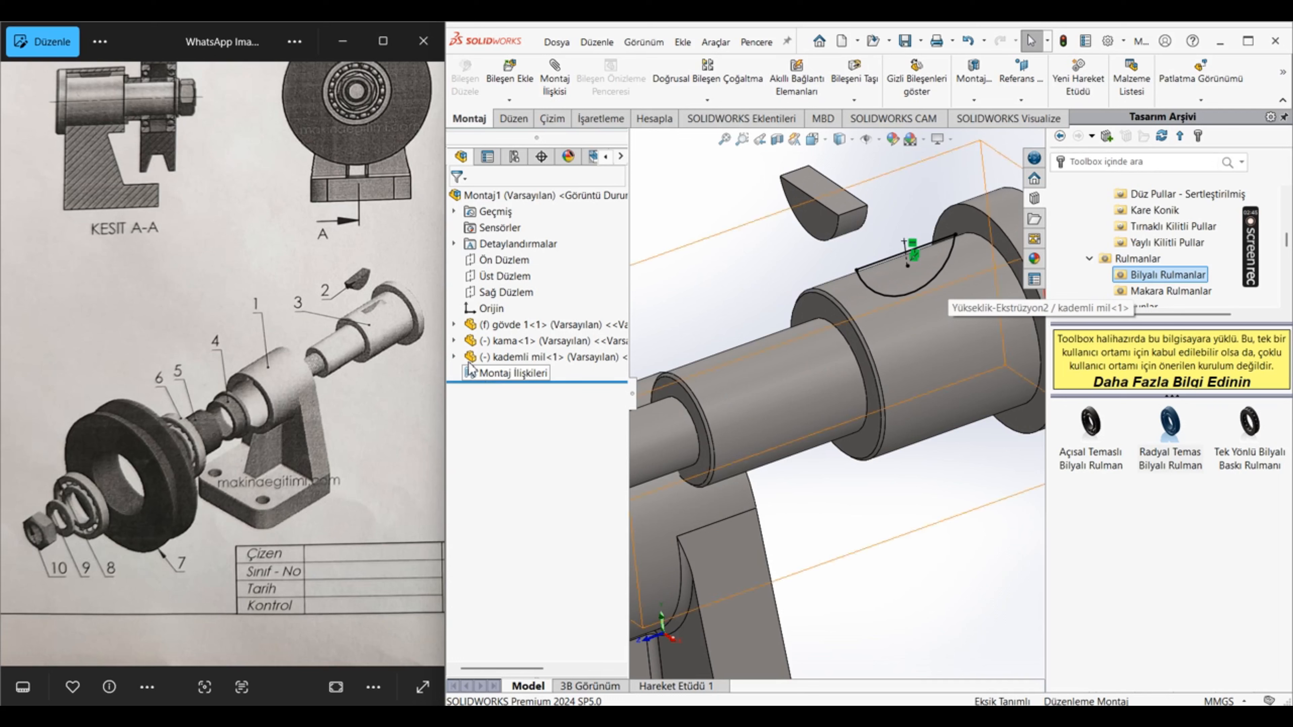
left_click(454, 356)
scroll(503, 637, "down", 1)
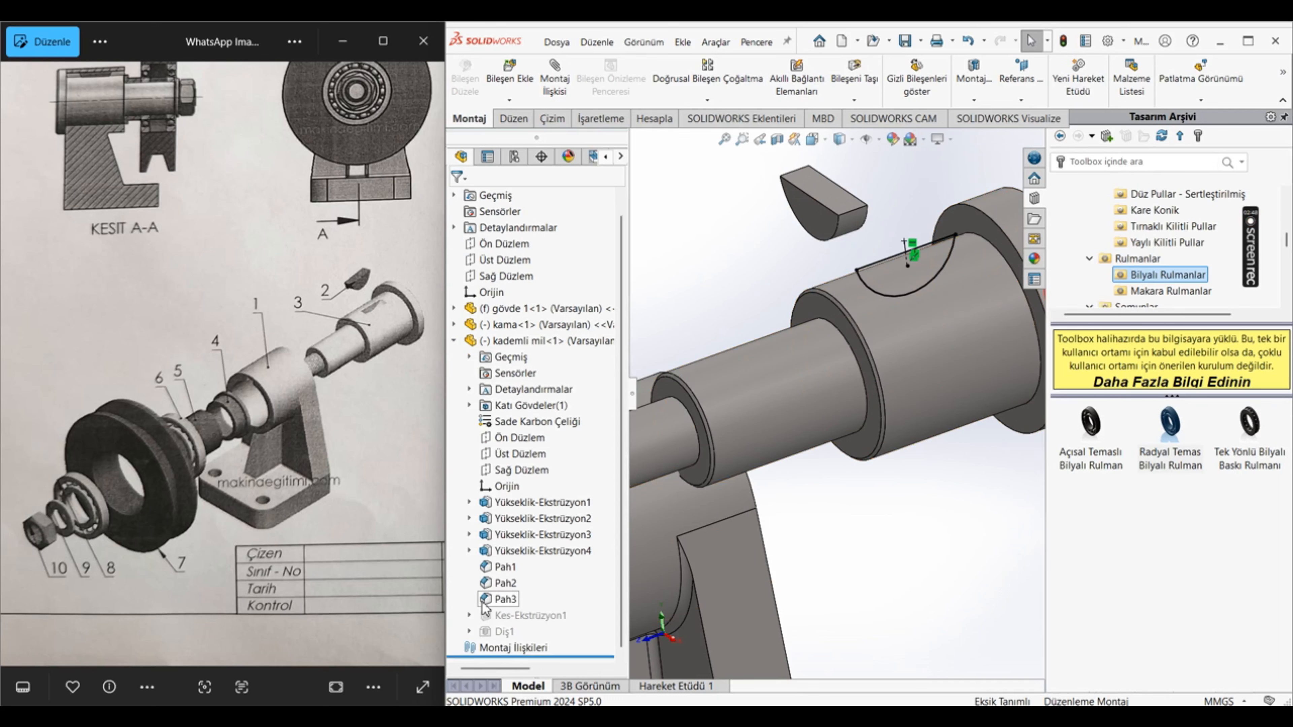
left_click(524, 341)
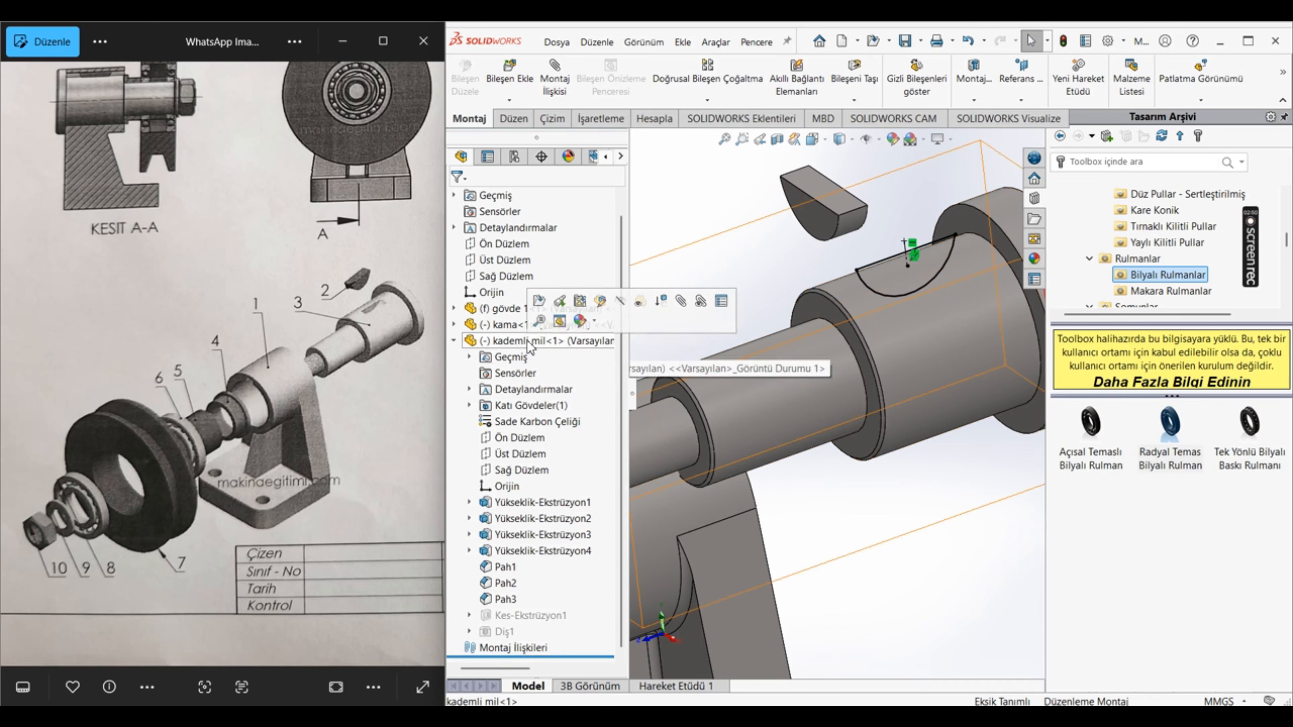
left_click(538, 302)
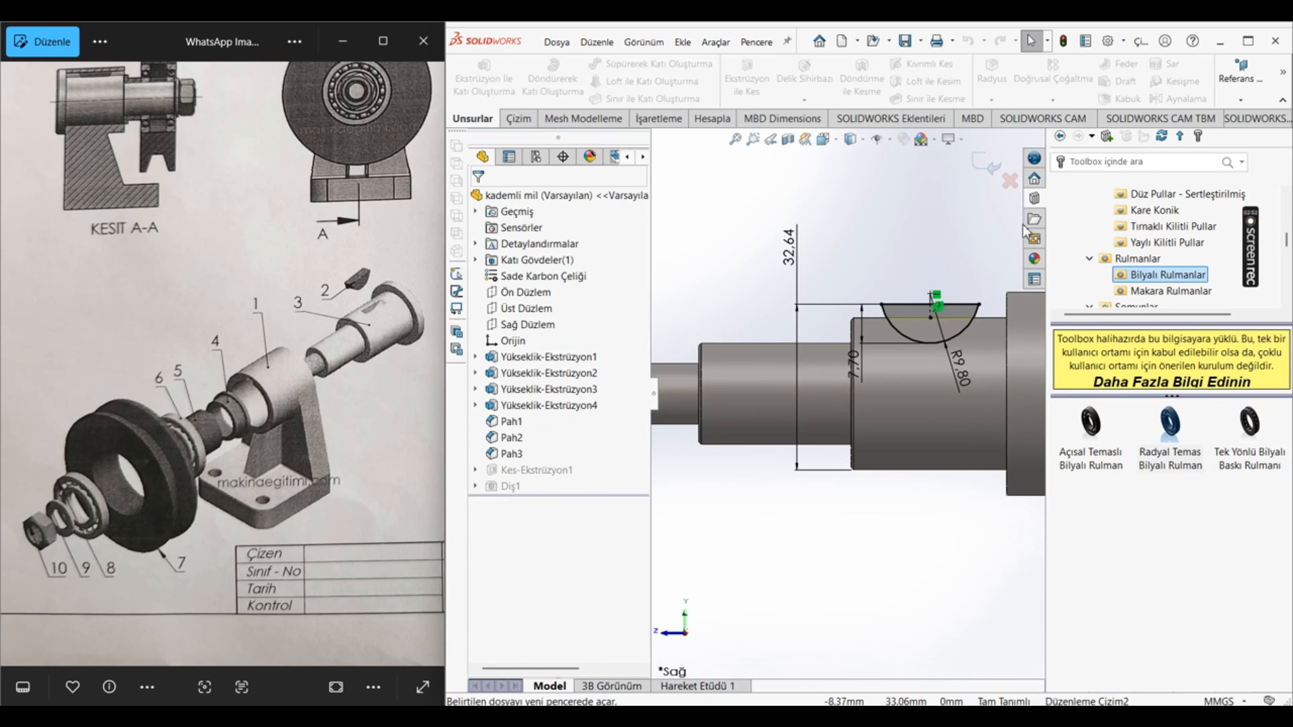
left_click(984, 162)
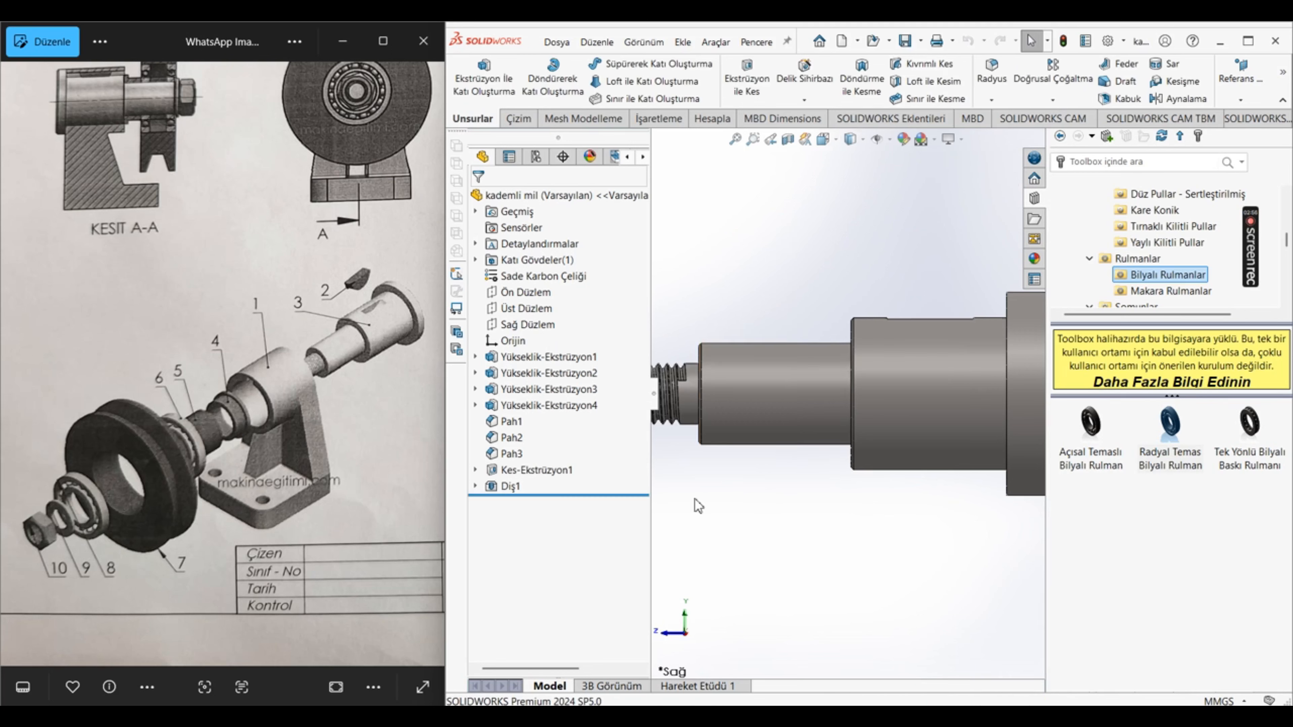
Step: Switch back to the Montaj1 assembly from the list of open documents
left_click(756, 44)
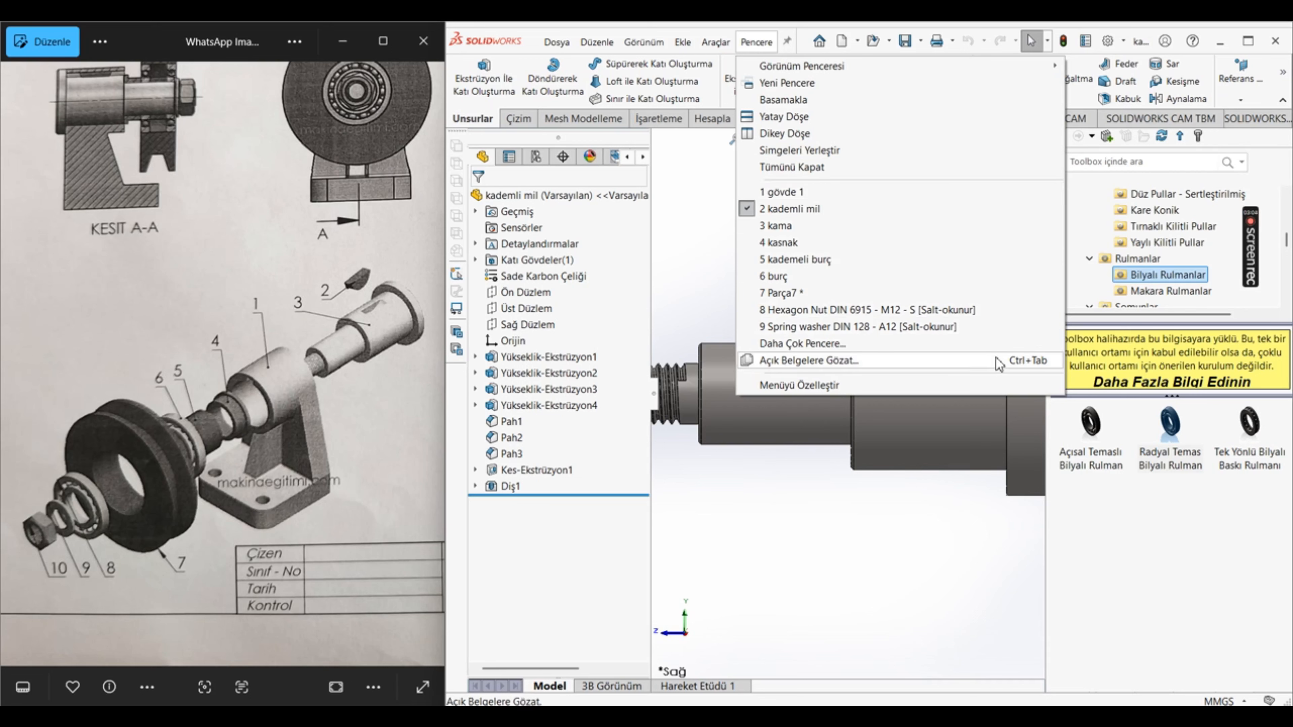
left_click(984, 343)
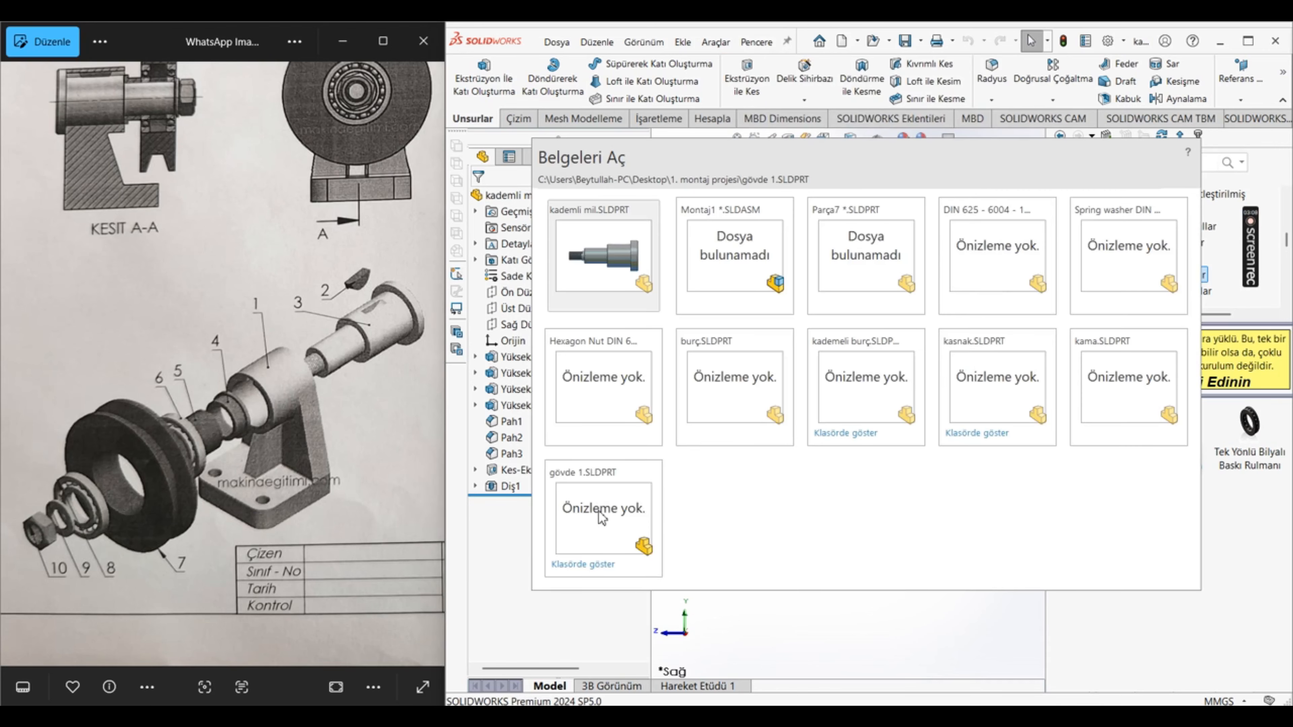
left_click(745, 251)
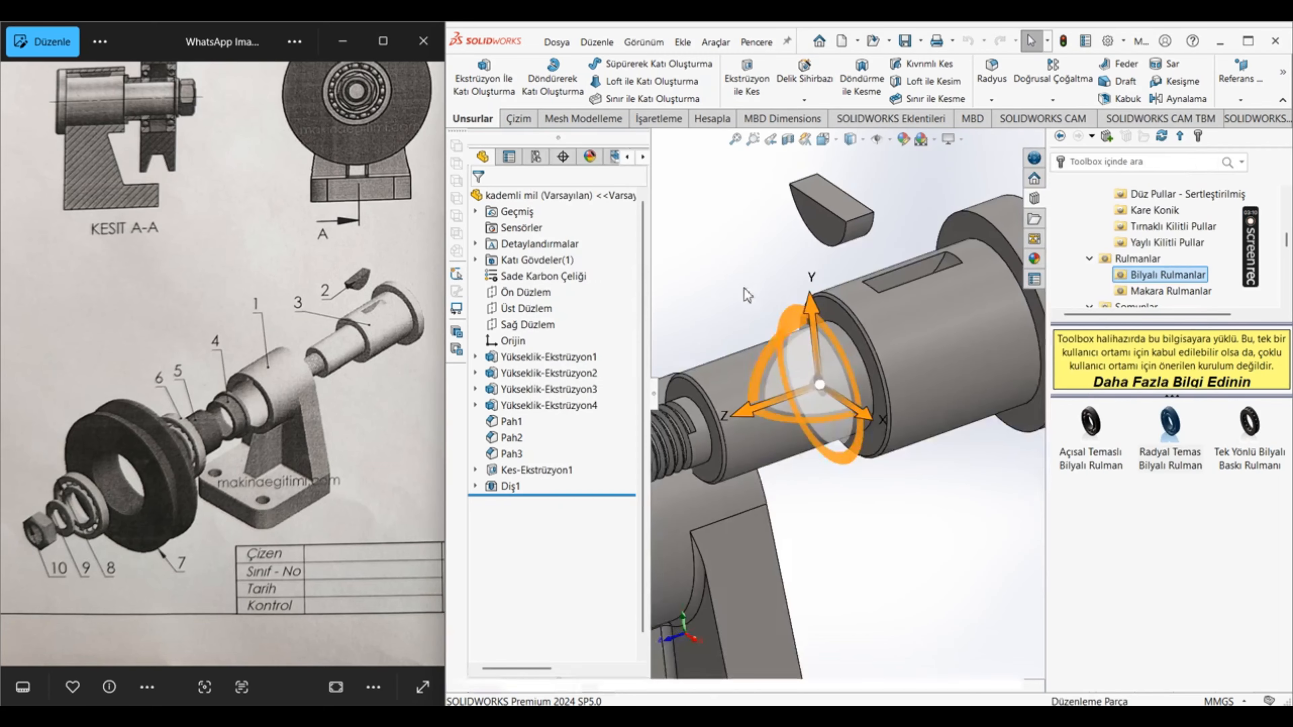
scroll(802, 352, "up", 5)
middle_click_drag(869, 458, 899, 474)
left_click(918, 461)
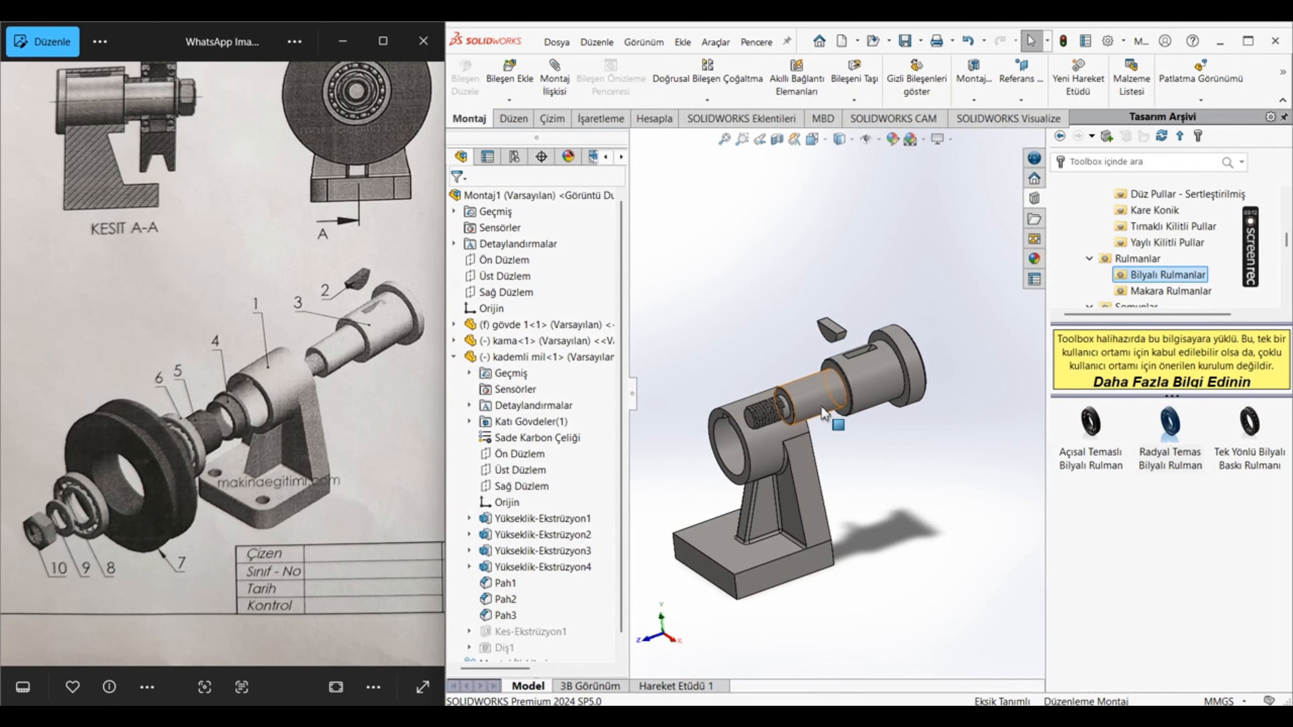
Step: Add a concentric mate between the kama's curved face and the curved floor of the shaft's keyway
scroll(814, 413, "down", 3)
left_click(552, 76)
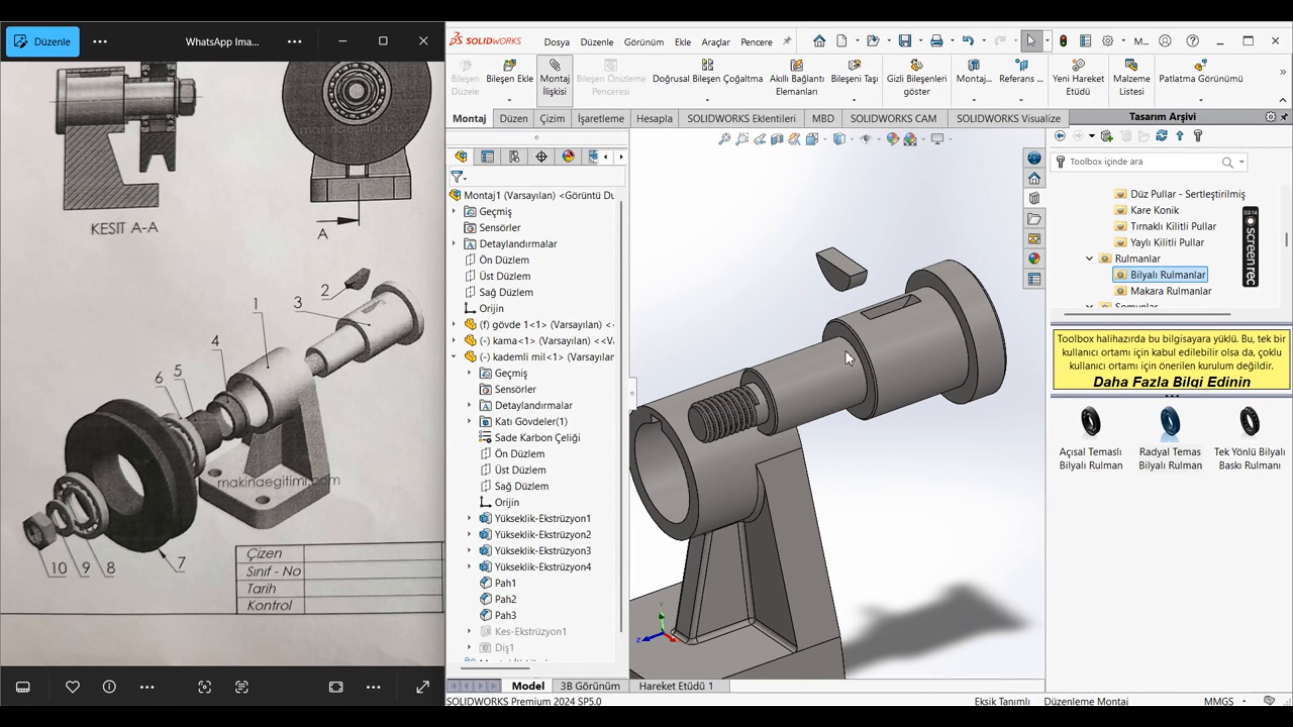
left_click(849, 287)
middle_click_drag(861, 374, 795, 359)
left_click(796, 359)
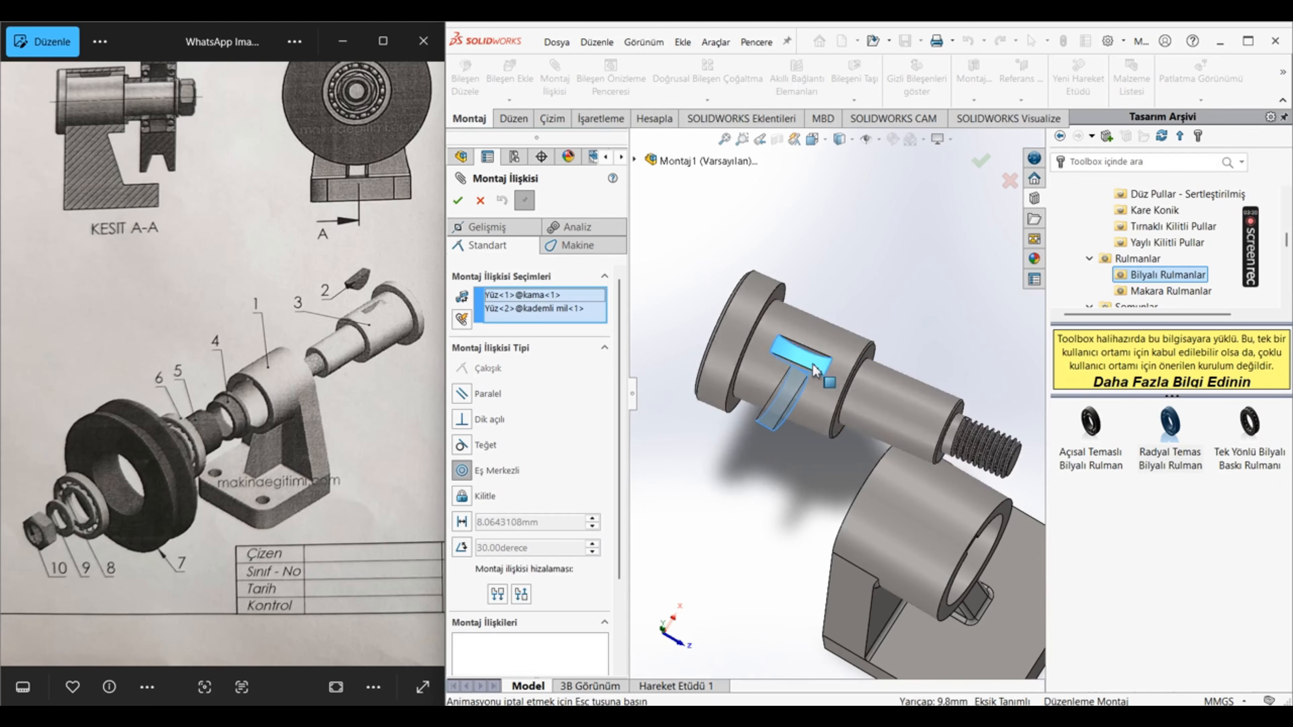
left_click(1025, 448)
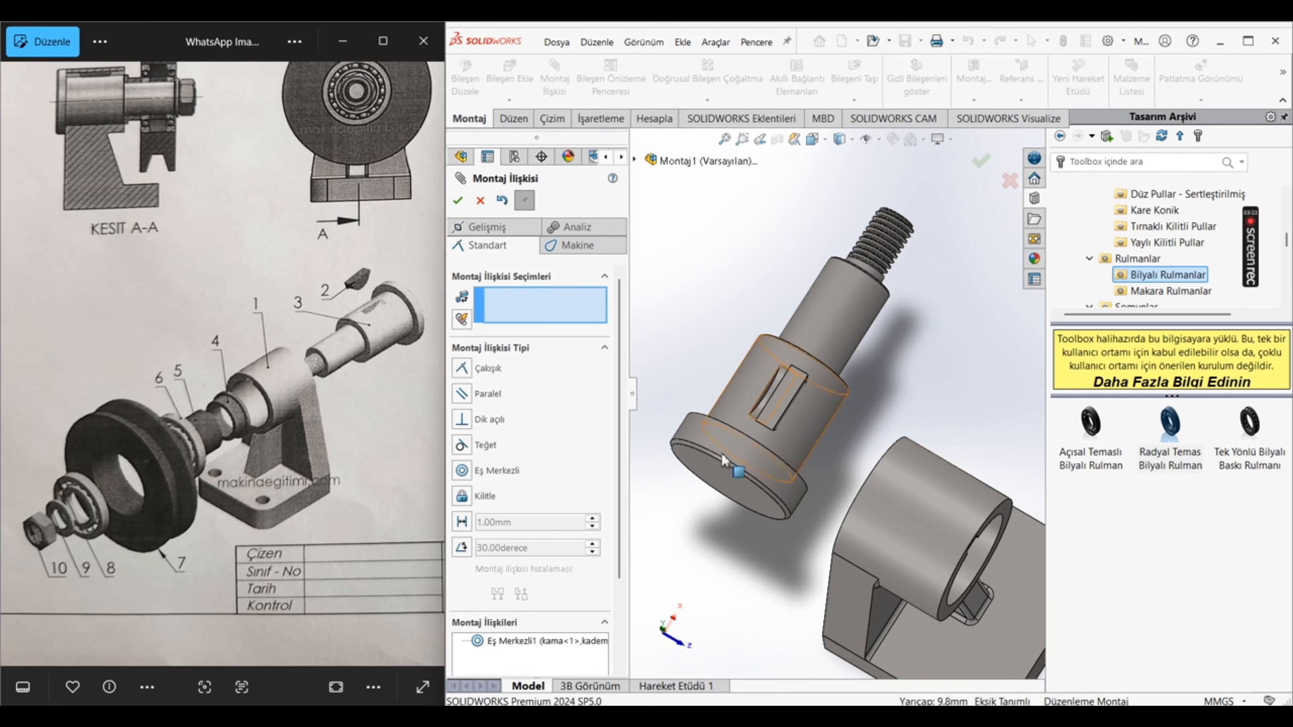
Step: Start an advanced Width mate with the kama's two flat side faces as the first selection set
left_click(492, 229)
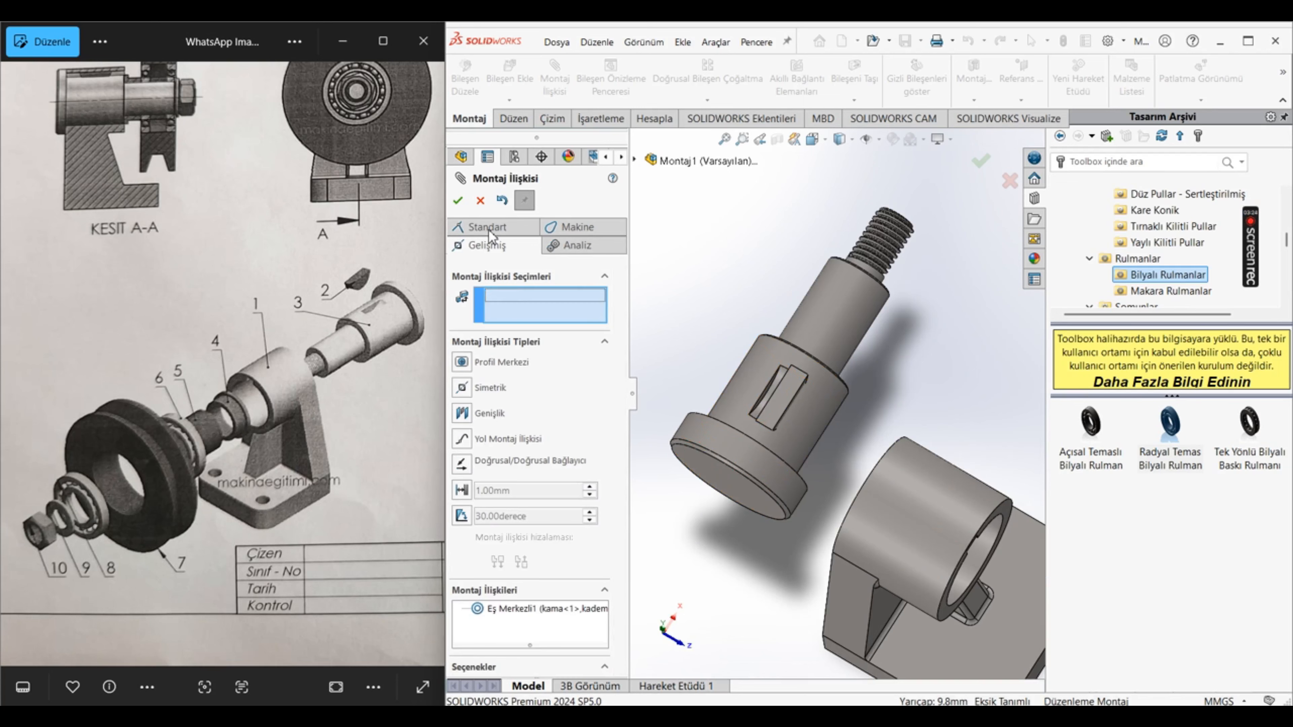
left_click(462, 415)
scroll(673, 480, "down", 5)
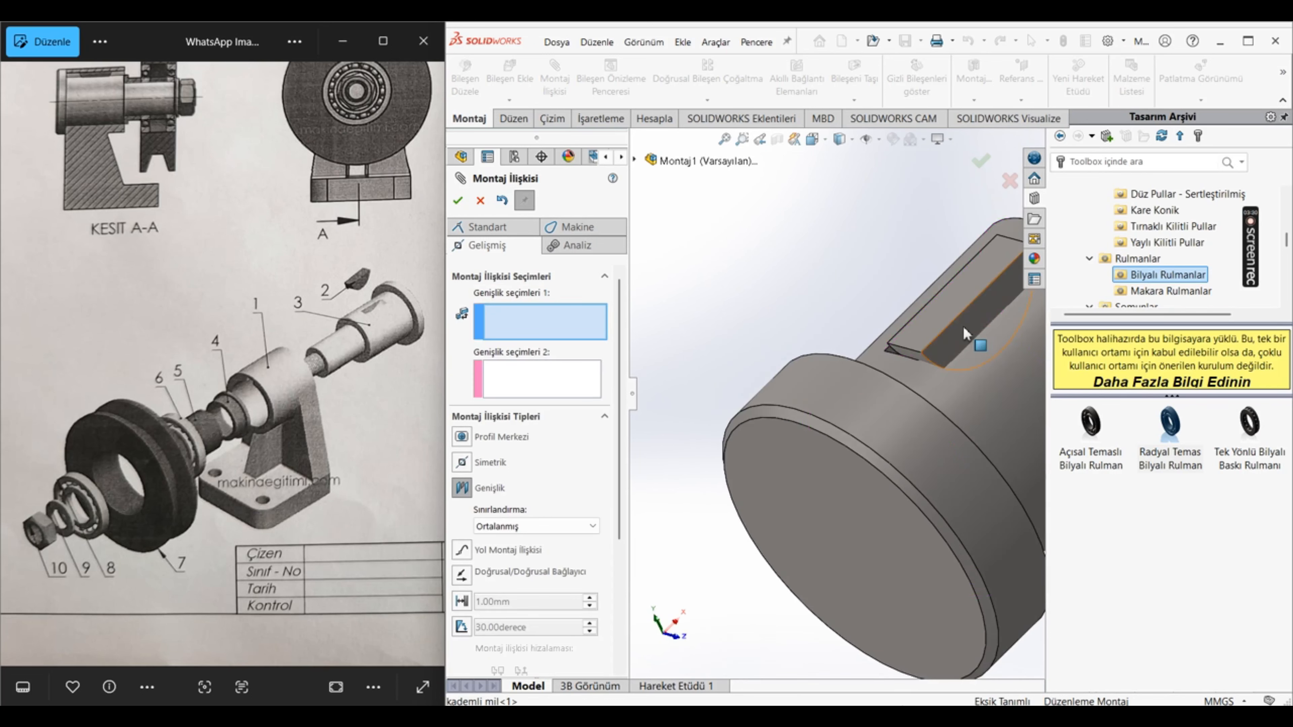
left_click(963, 337)
middle_click_drag(930, 324, 945, 357)
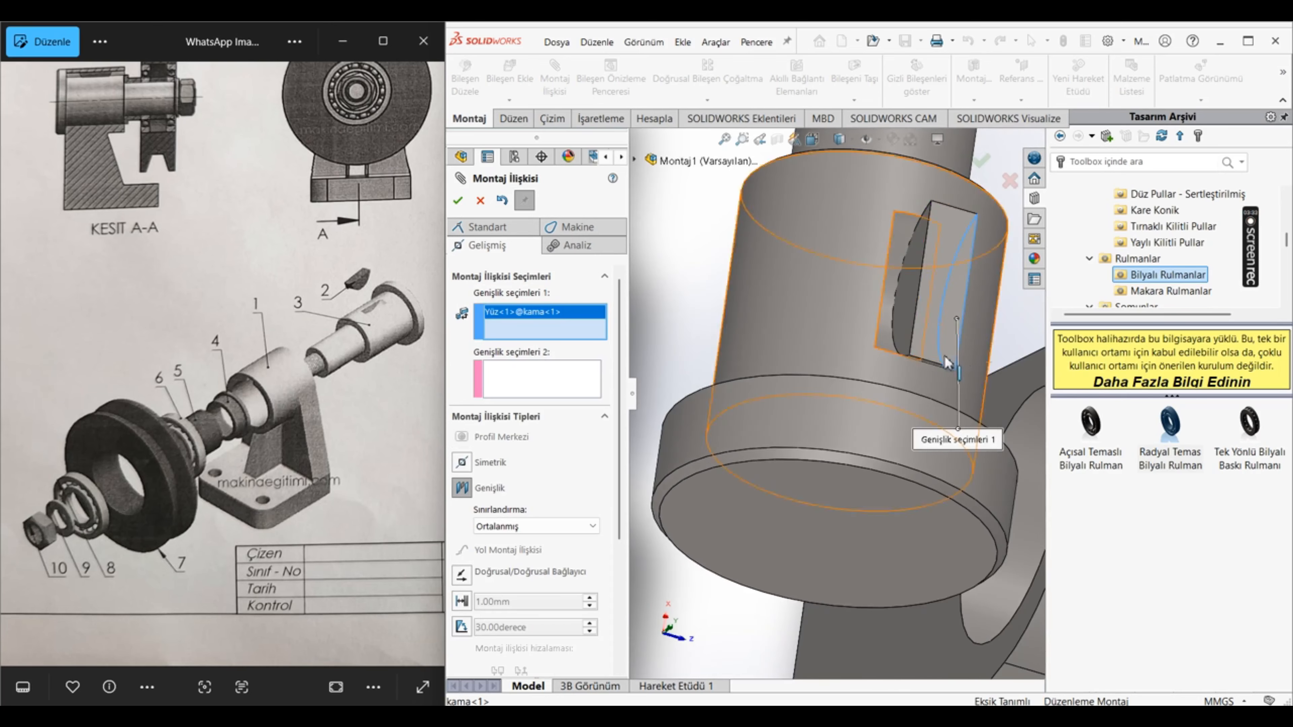
left_click(946, 361)
scroll(896, 346, "up", 4)
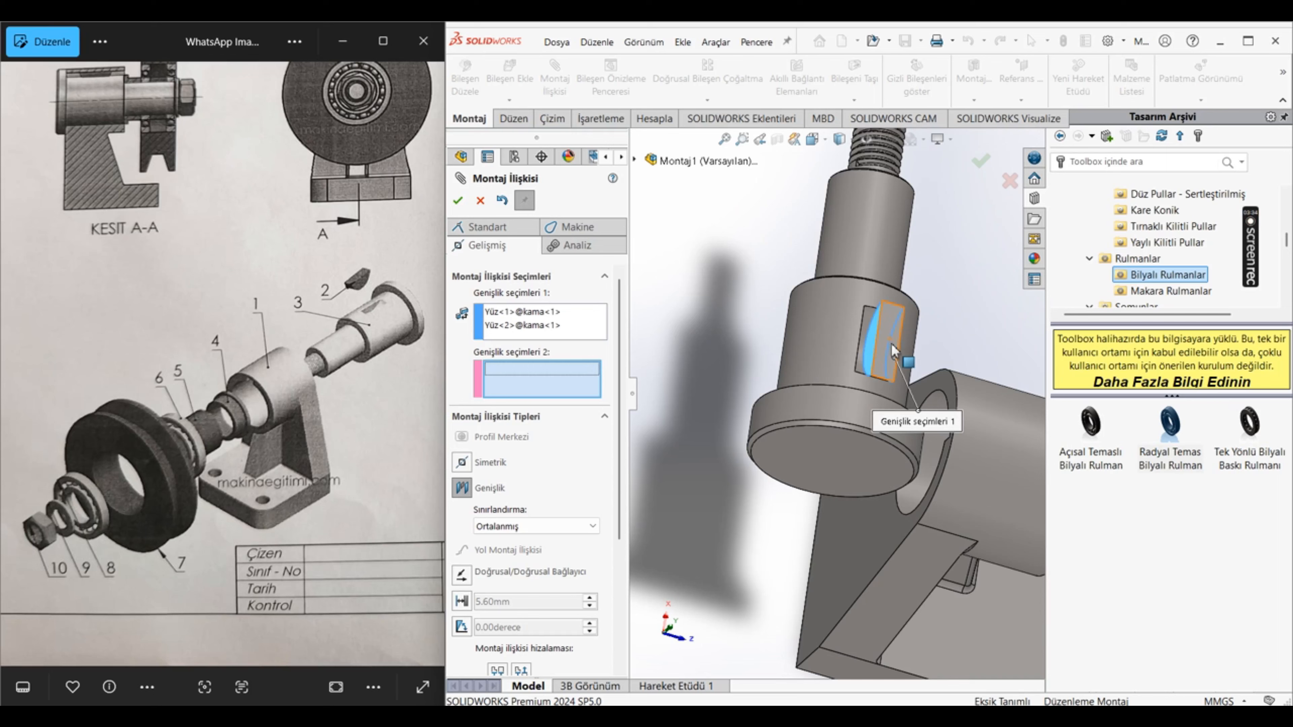
Step: Move the kama clear of the keyway and complete the centred Width mate with the keyway's two side walls
left_click_drag(888, 343, 953, 342)
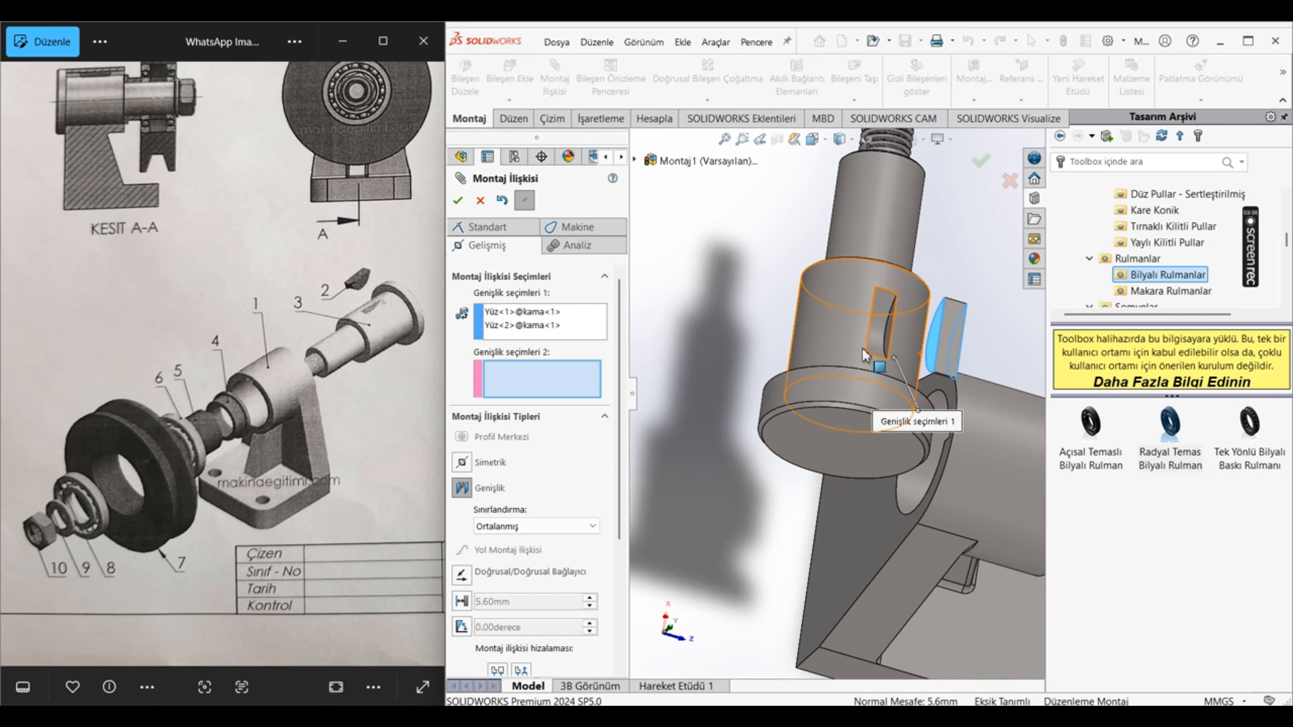
scroll(842, 332, "down", 3)
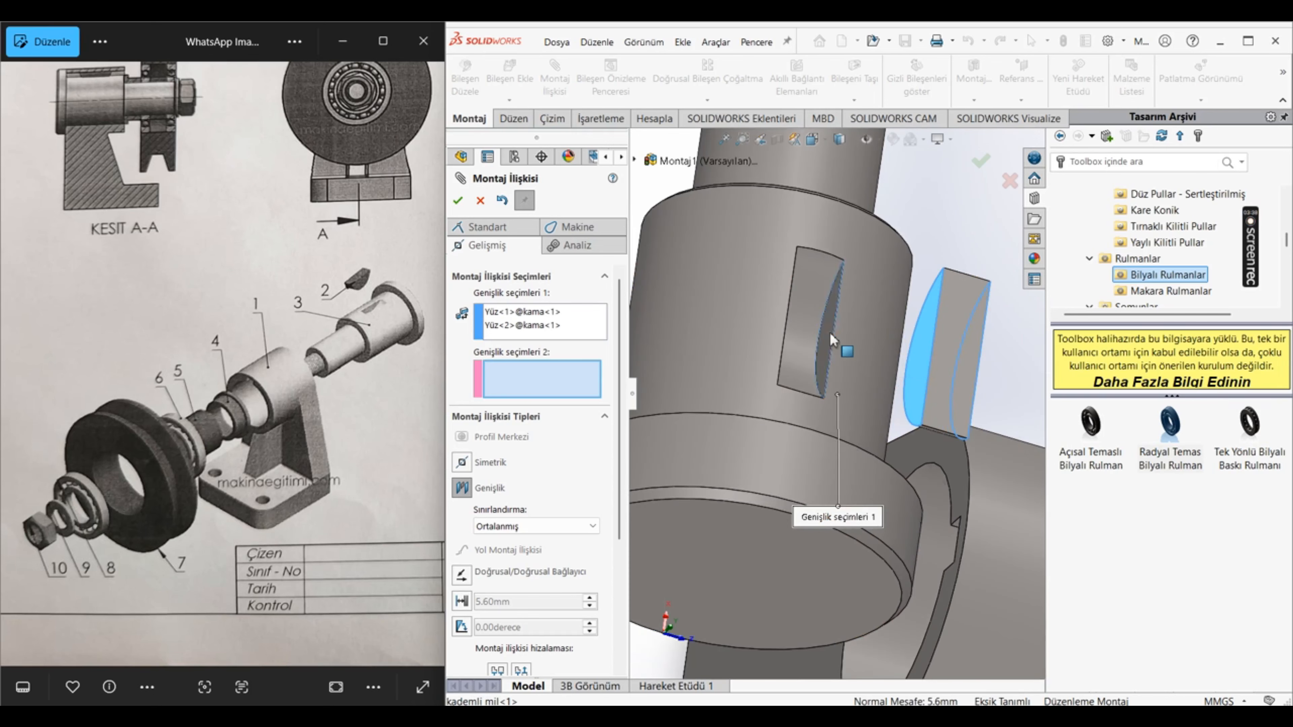
left_click(829, 332)
middle_click_drag(816, 345, 771, 343)
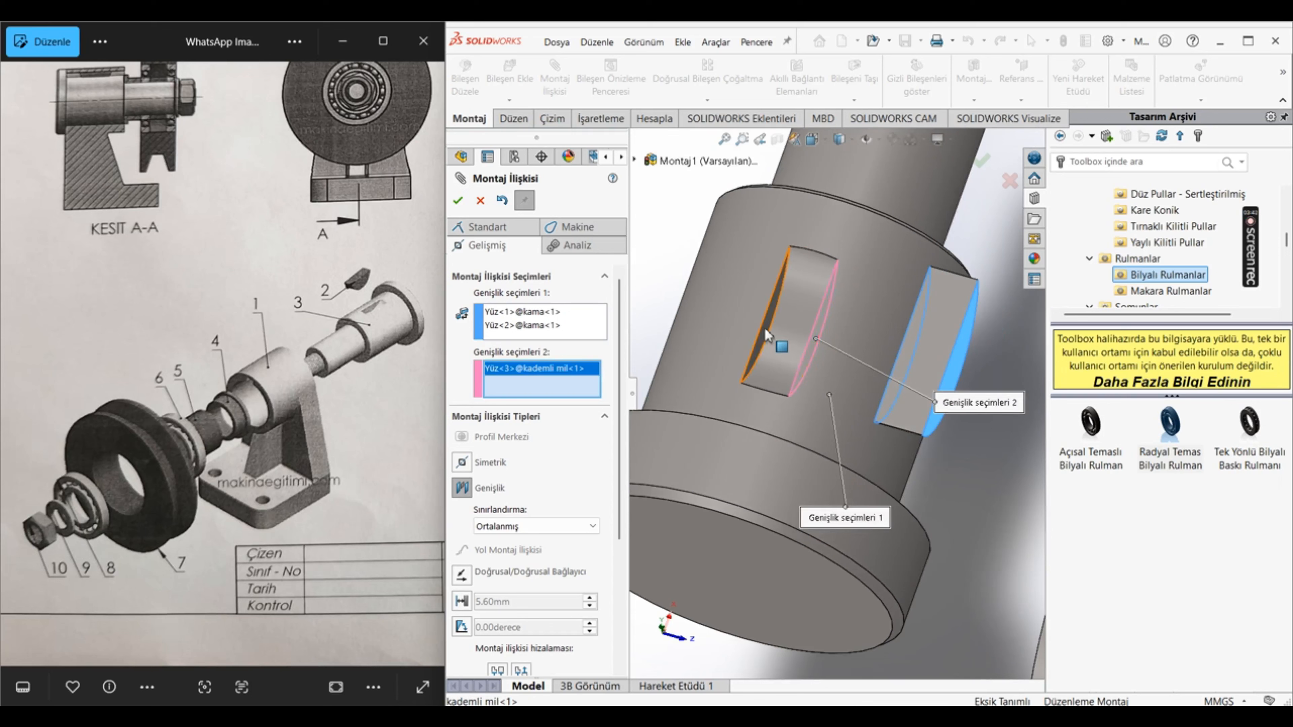
left_click(765, 330)
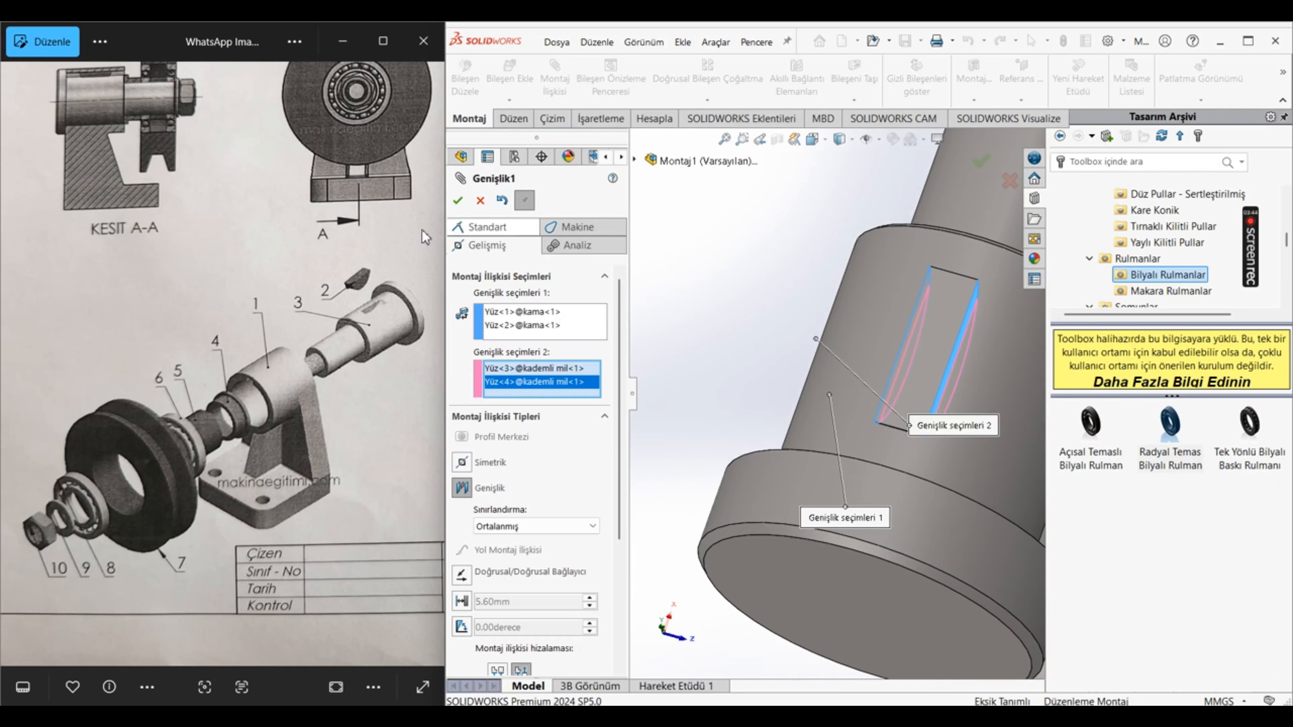
left_click(456, 202)
Step: Add a concentric mate between the shaft's large keyed cylinder and the housing bore, with the alignment flipped
scroll(860, 359, "up", 6)
middle_click_drag(1017, 484, 967, 394)
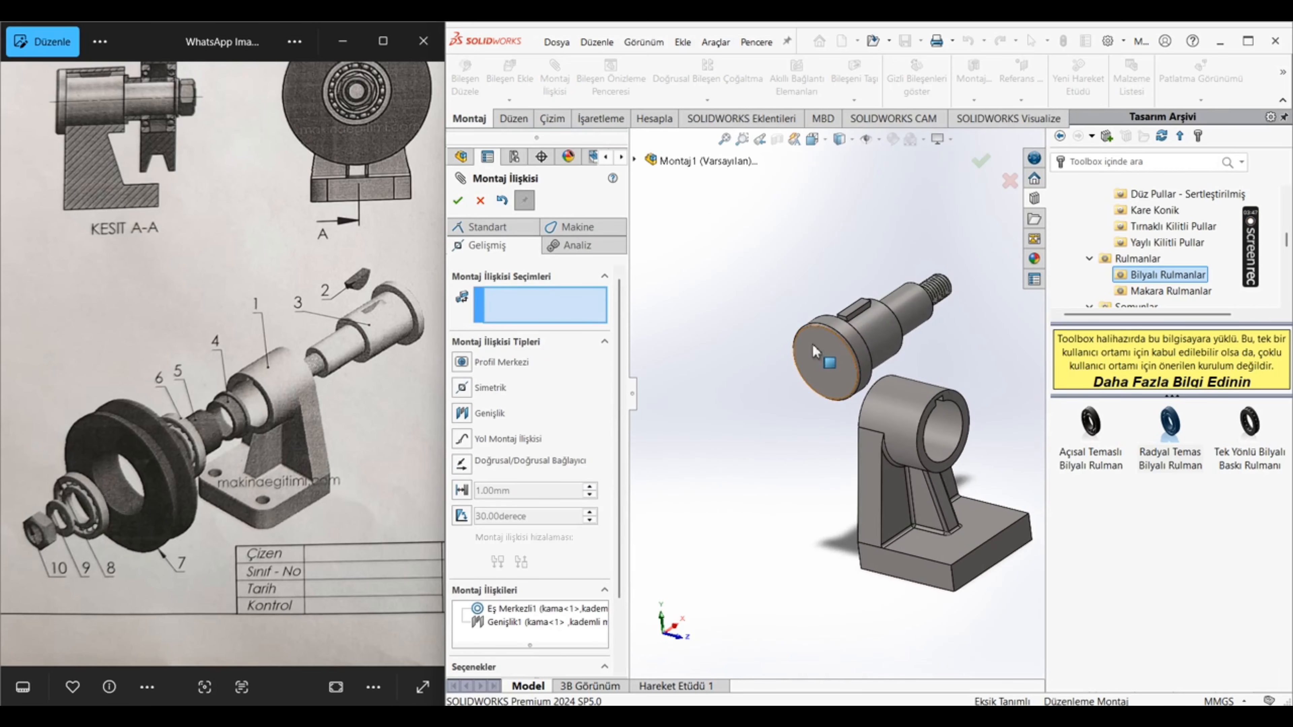
left_click(885, 341)
left_click(946, 456)
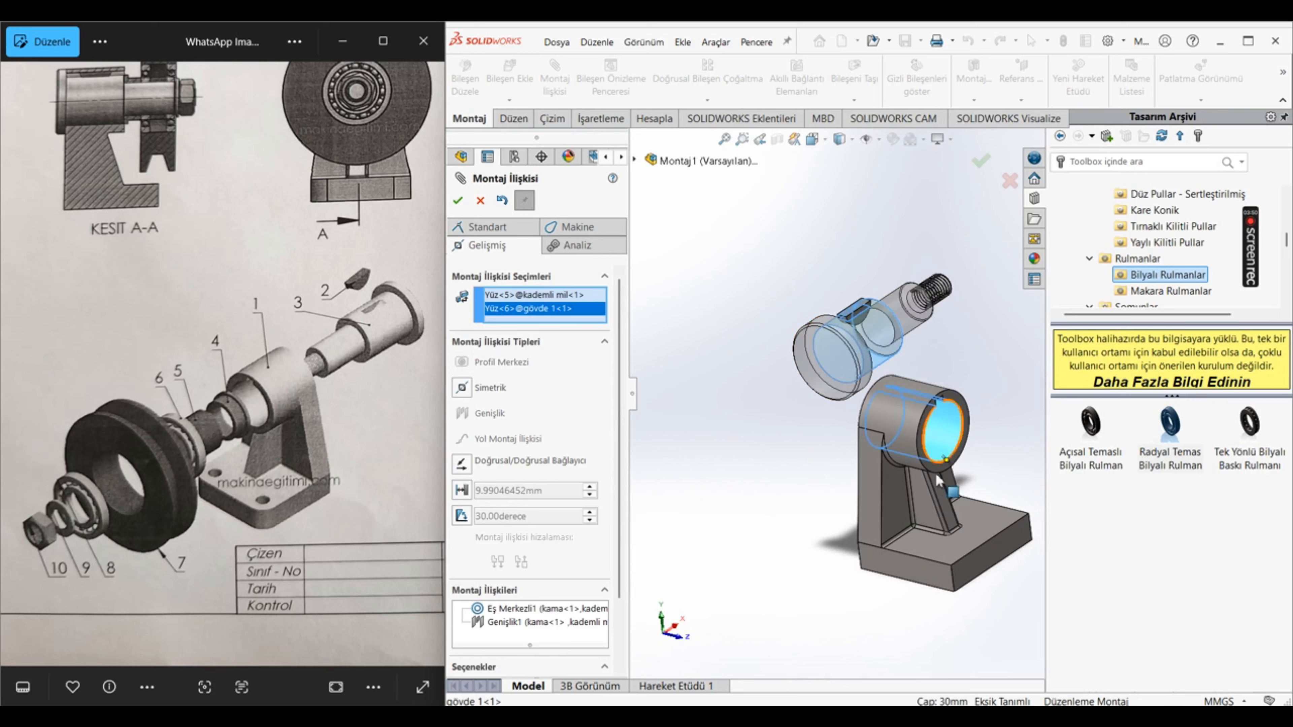
left_click(487, 228)
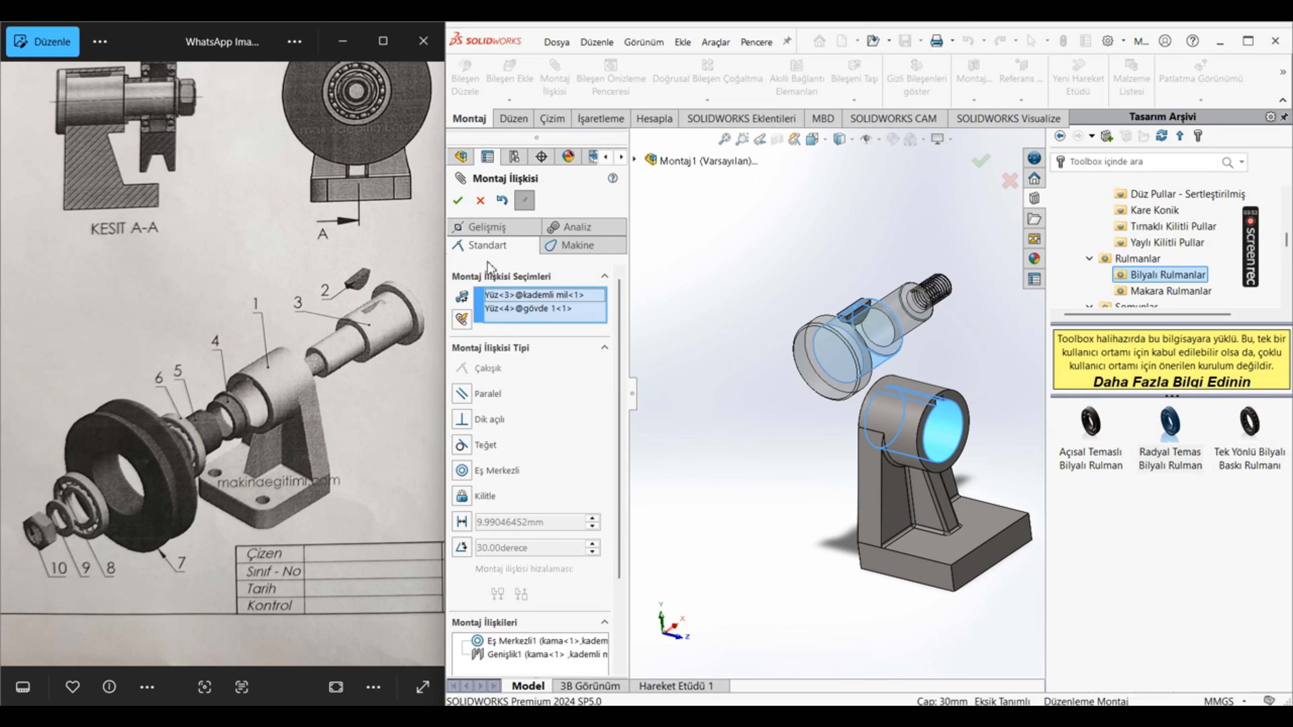
left_click(474, 473)
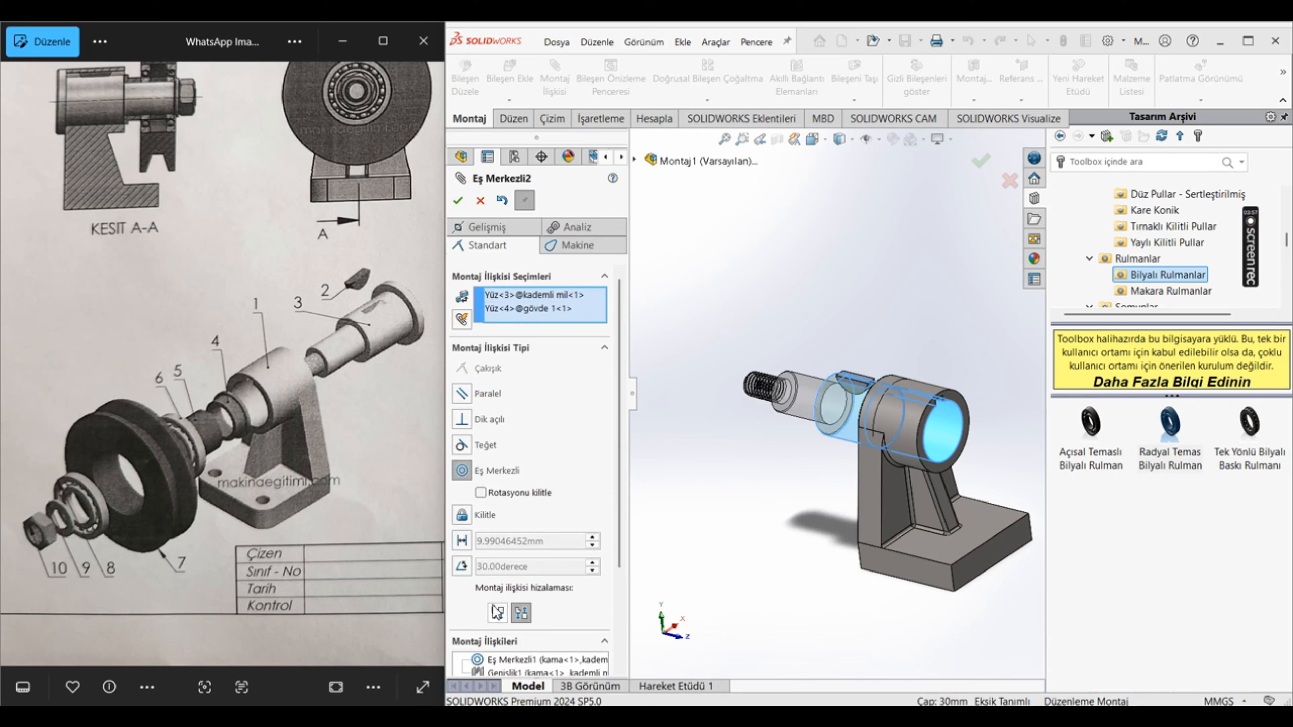
left_click(498, 613)
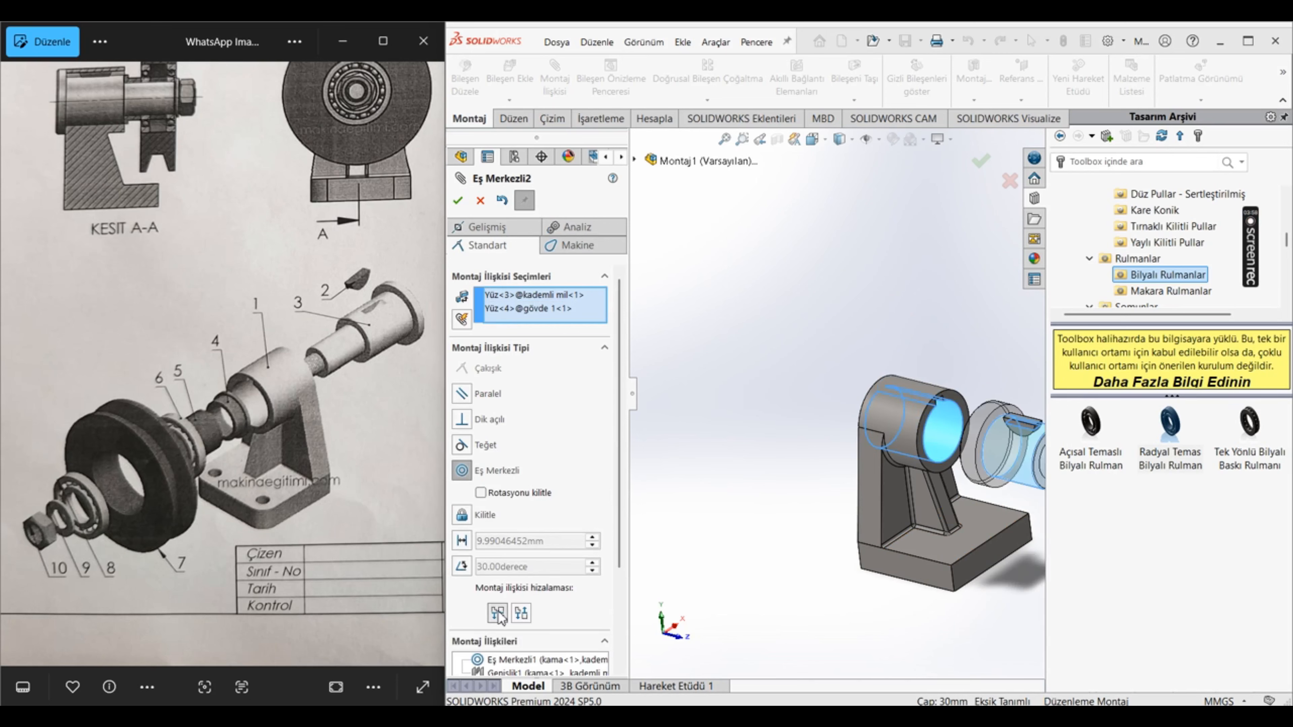
left_click(457, 201)
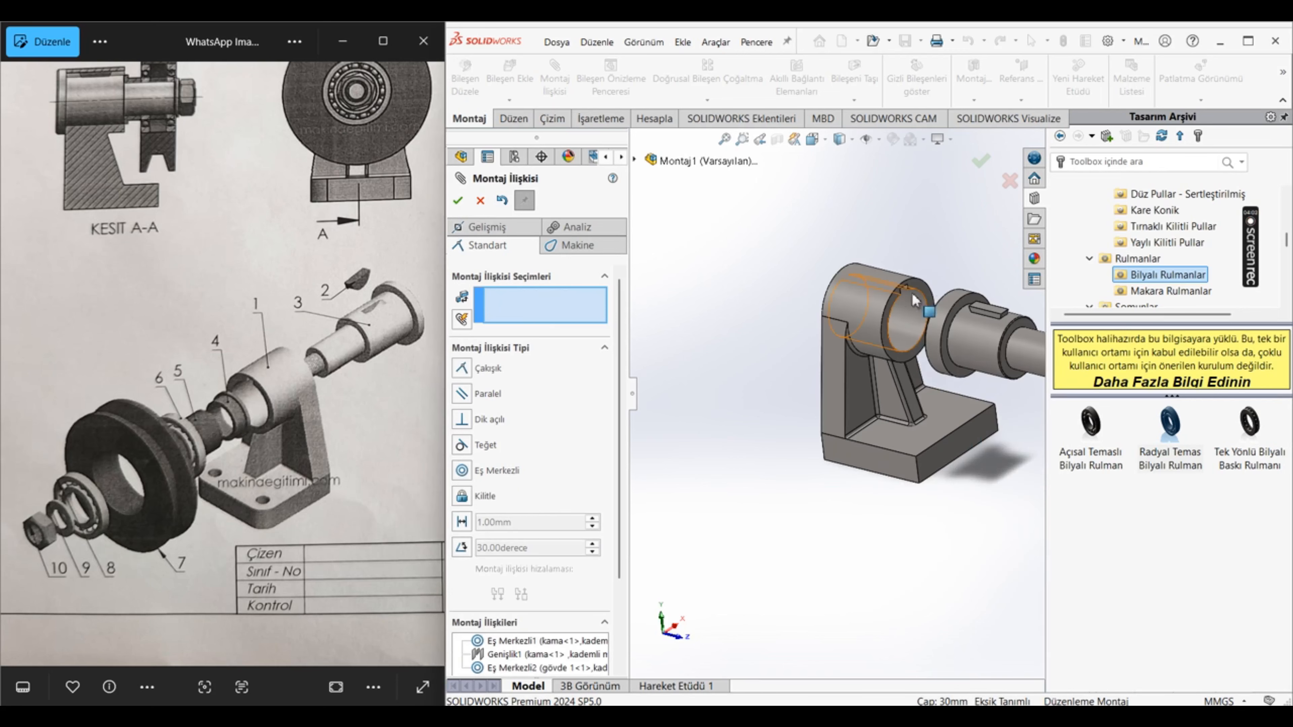
Step: Shift the shaft with its key slightly away from the housing bore and leave the Mate command
scroll(987, 324, "down", 5)
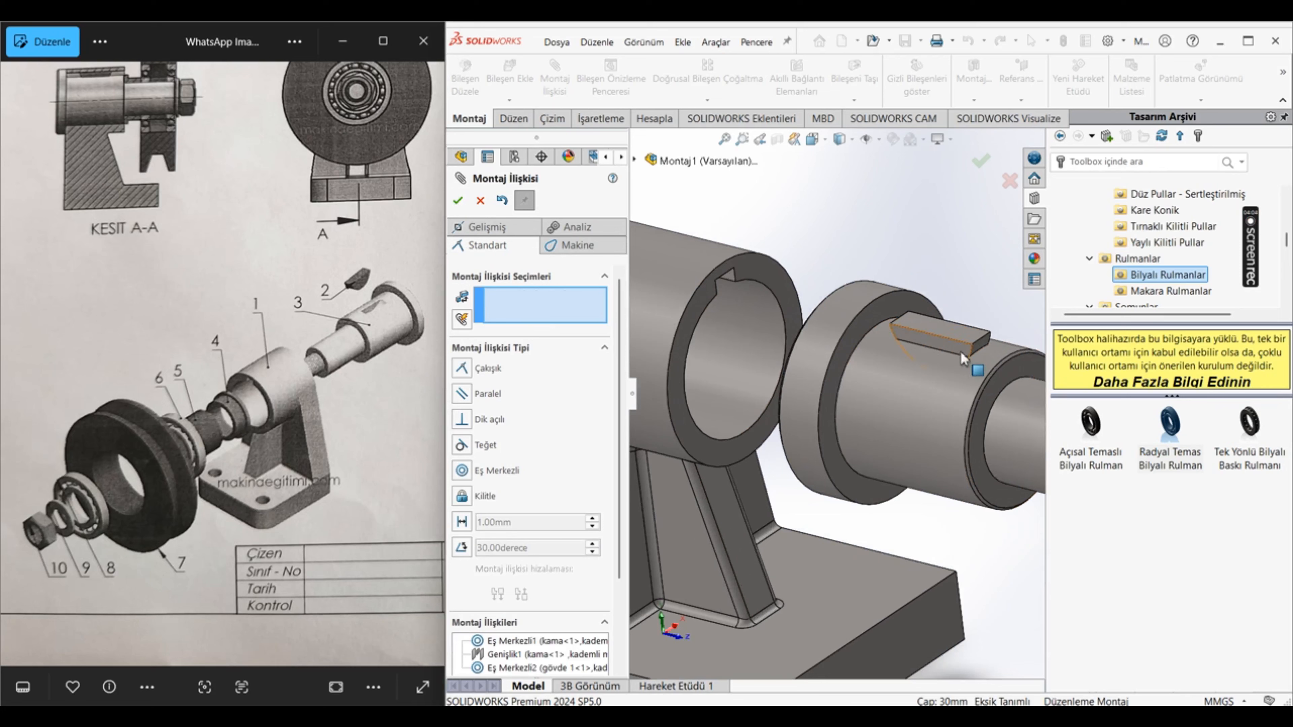
left_click_drag(951, 370, 992, 355)
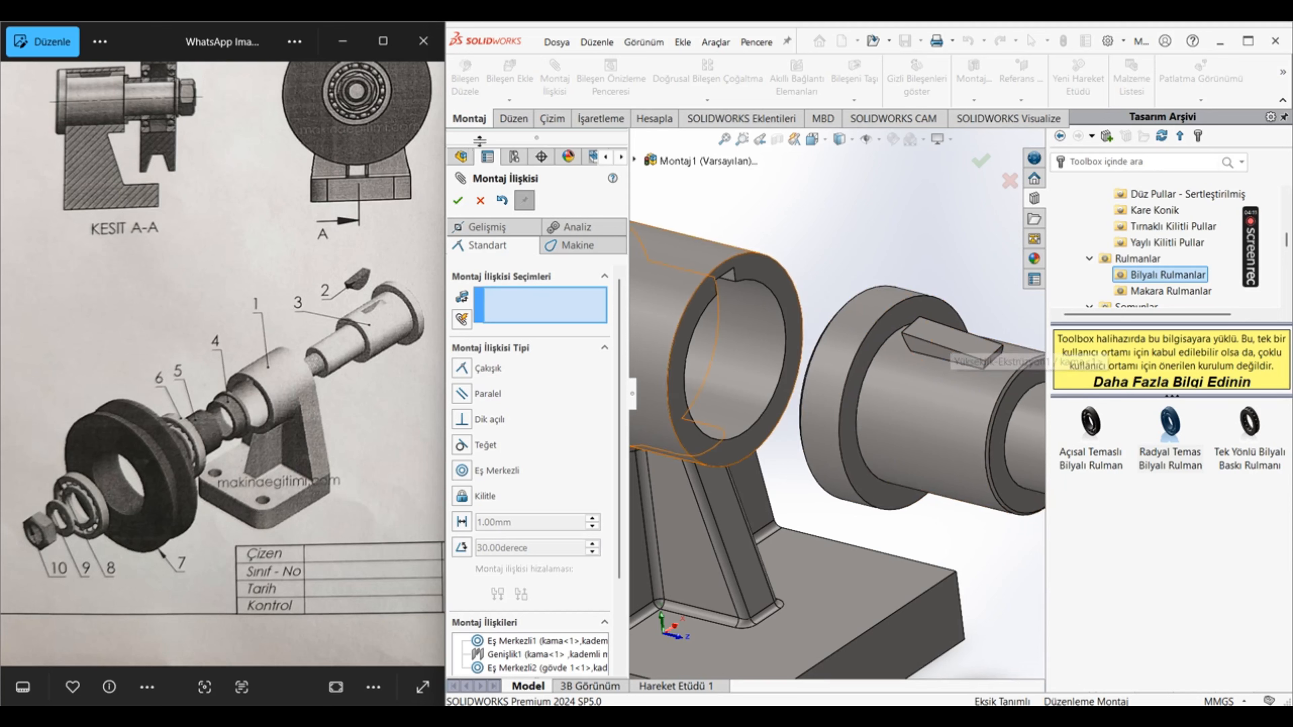
left_click(480, 201)
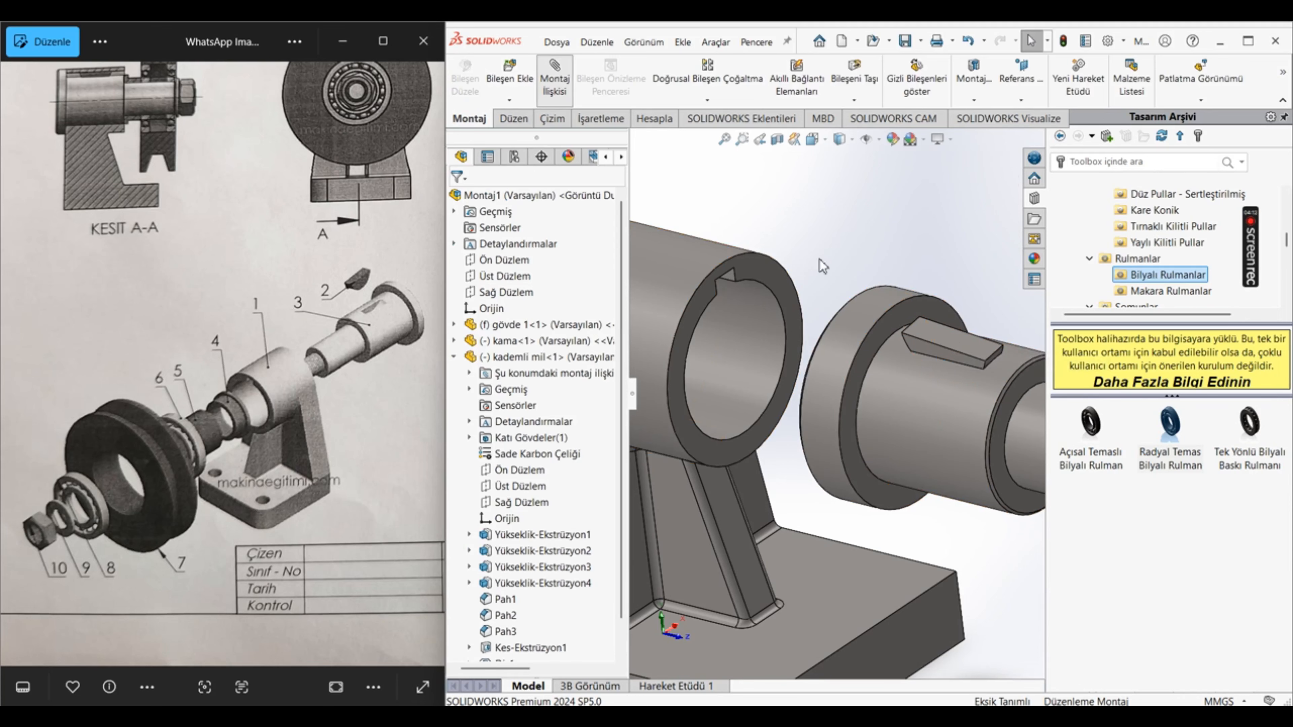
left_click(943, 339)
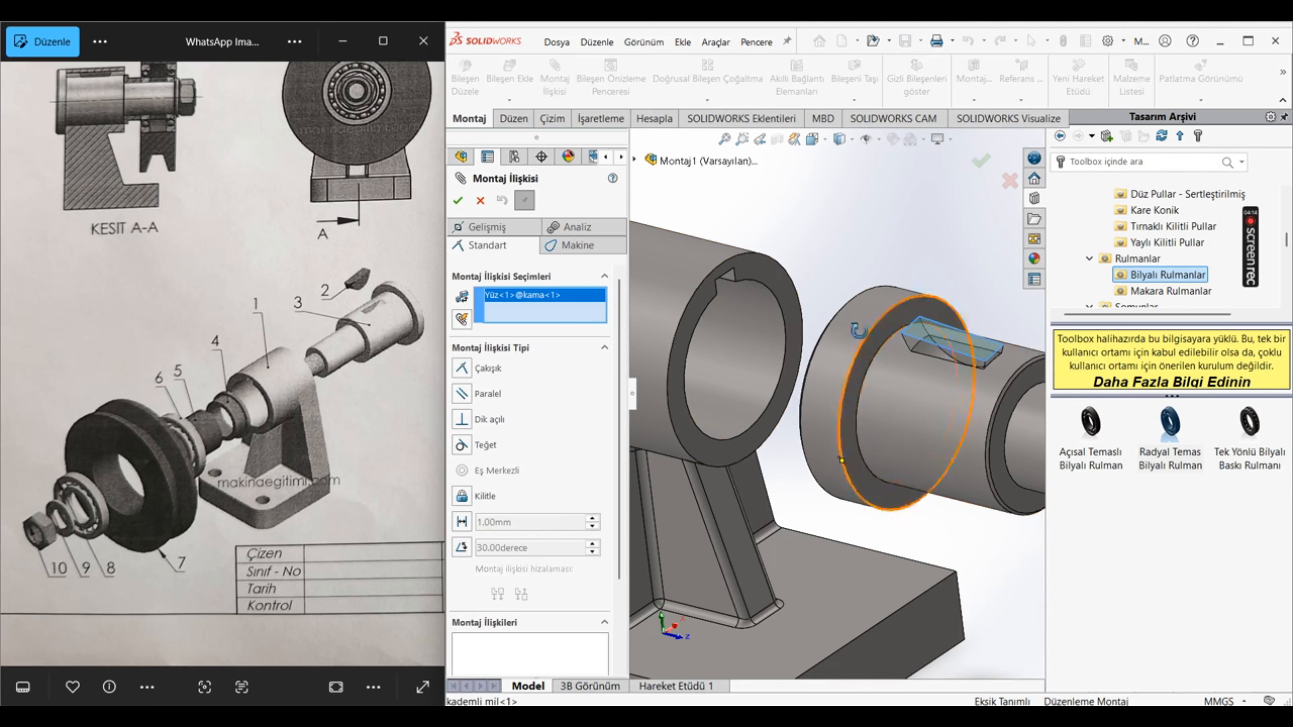
middle_click_drag(942, 339, 833, 302)
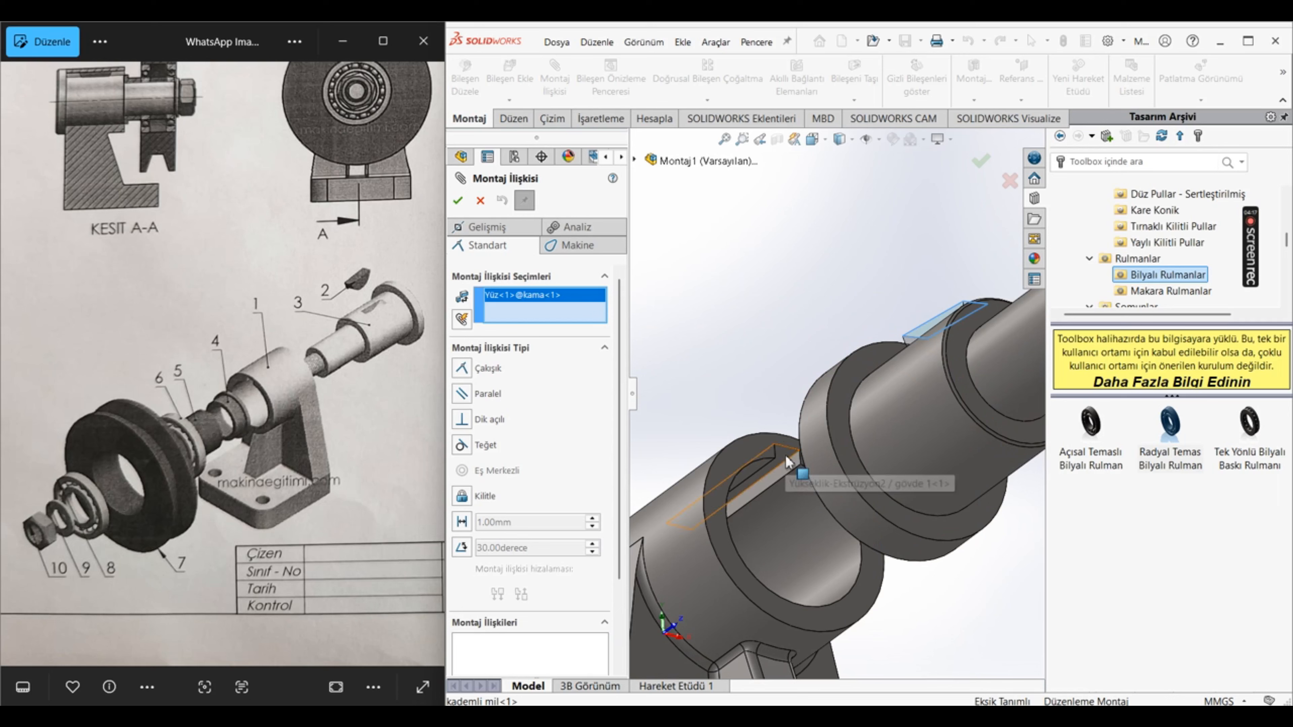
left_click(776, 458)
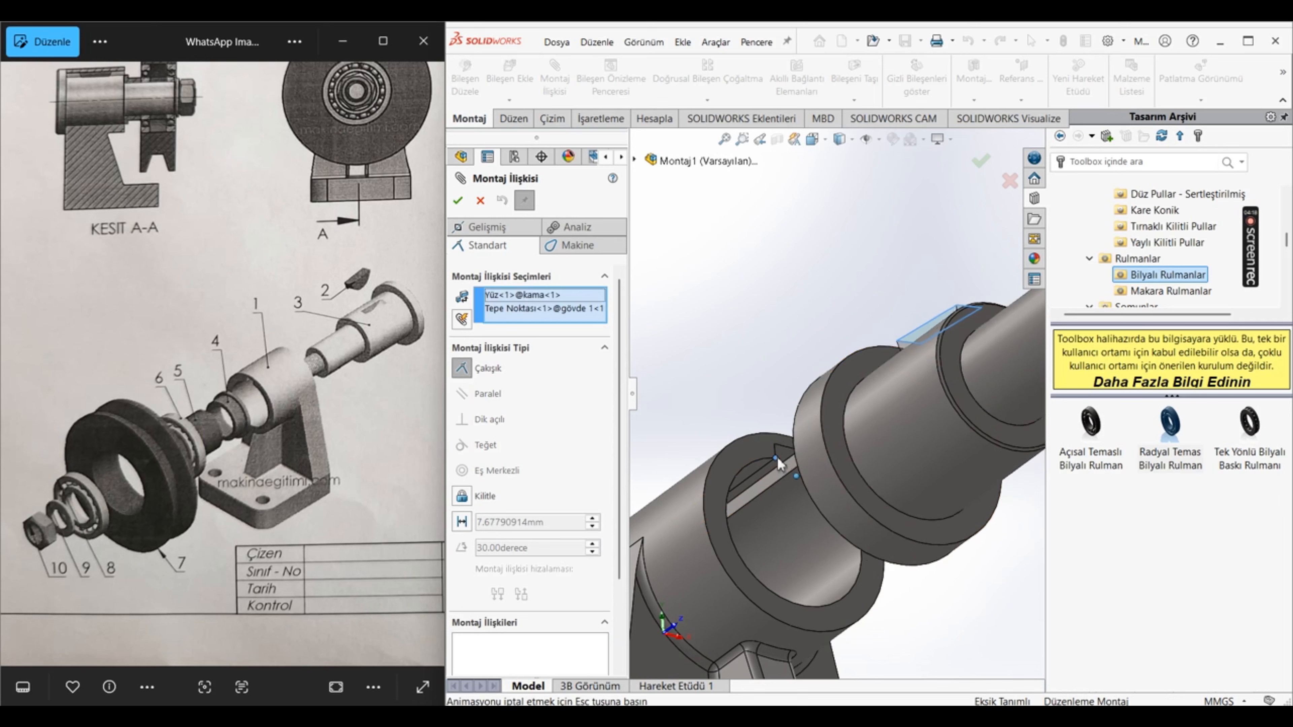
key("Escape")
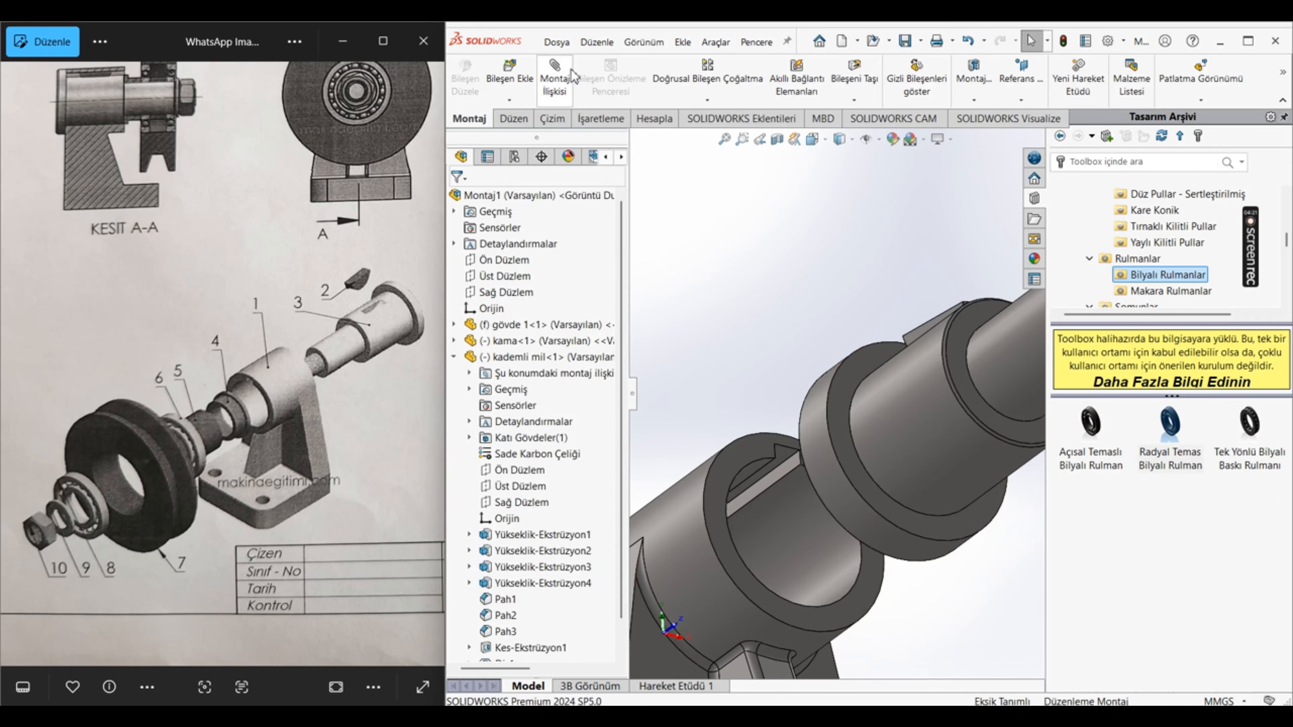
Step: Add a coincident mate between the floor of the housing's keyway and the kama's flat top face
left_click(785, 455)
middle_click_drag(812, 393, 826, 474)
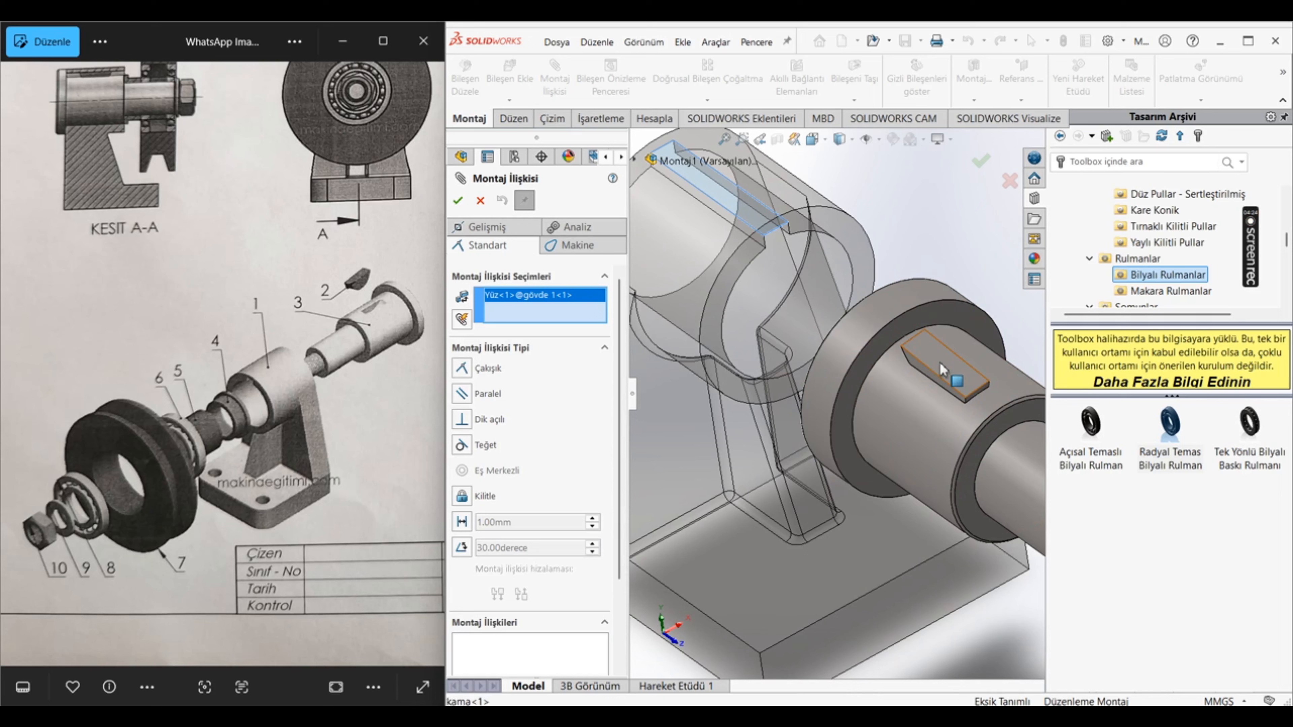
left_click(944, 374)
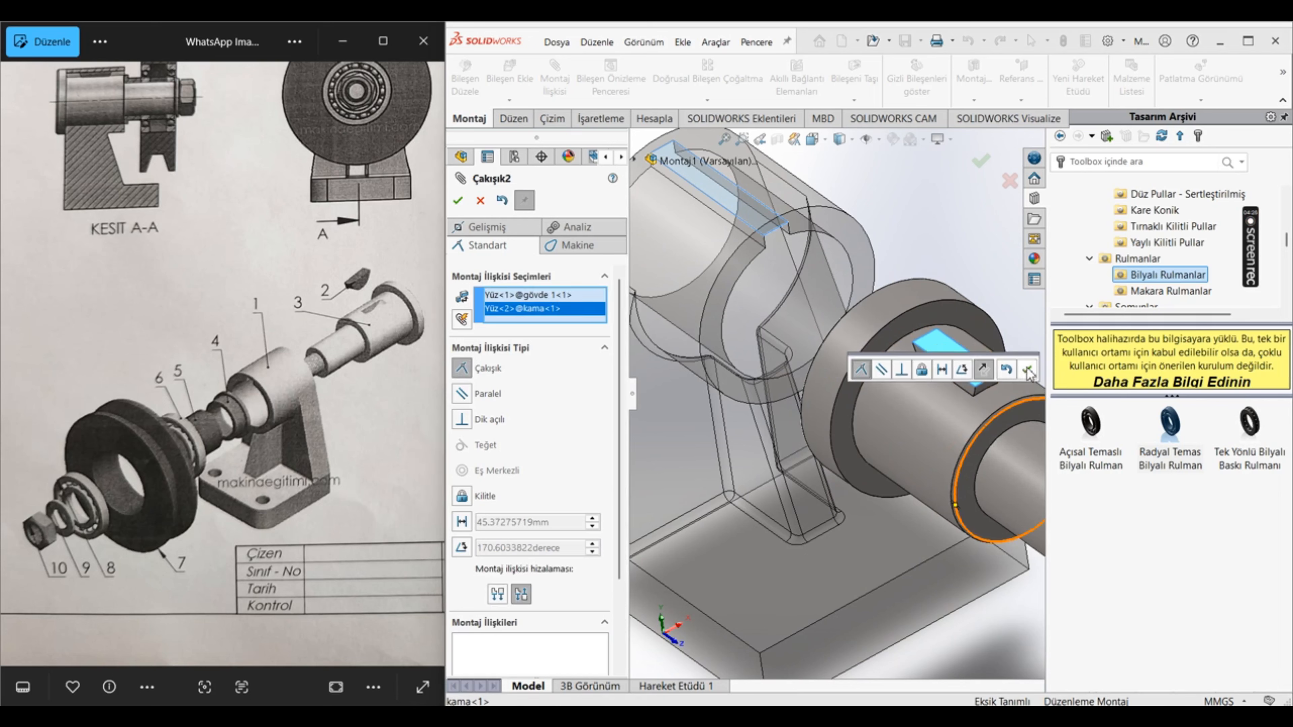
left_click(1026, 371)
Step: Add a coincident mate between the kama's half-moon side face and the matching side wall of the housing's keyway
scroll(876, 399, "up", 5)
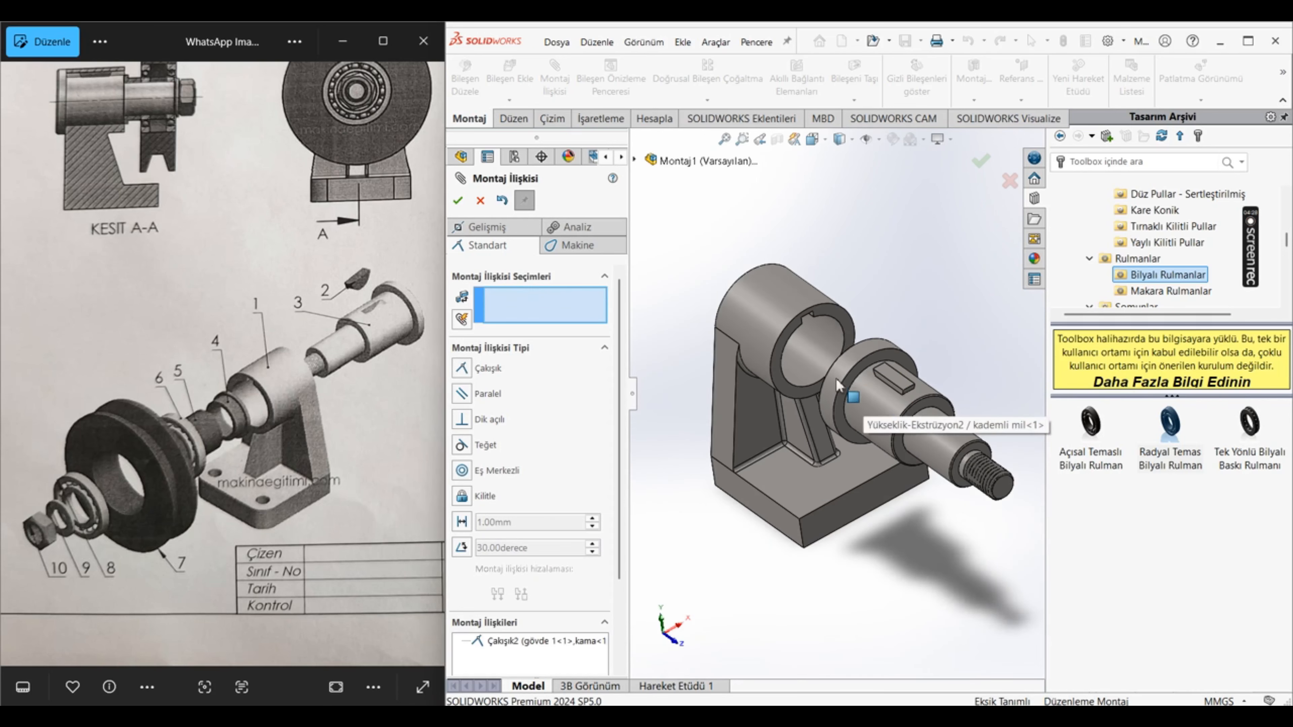
scroll(865, 384, "down", 5)
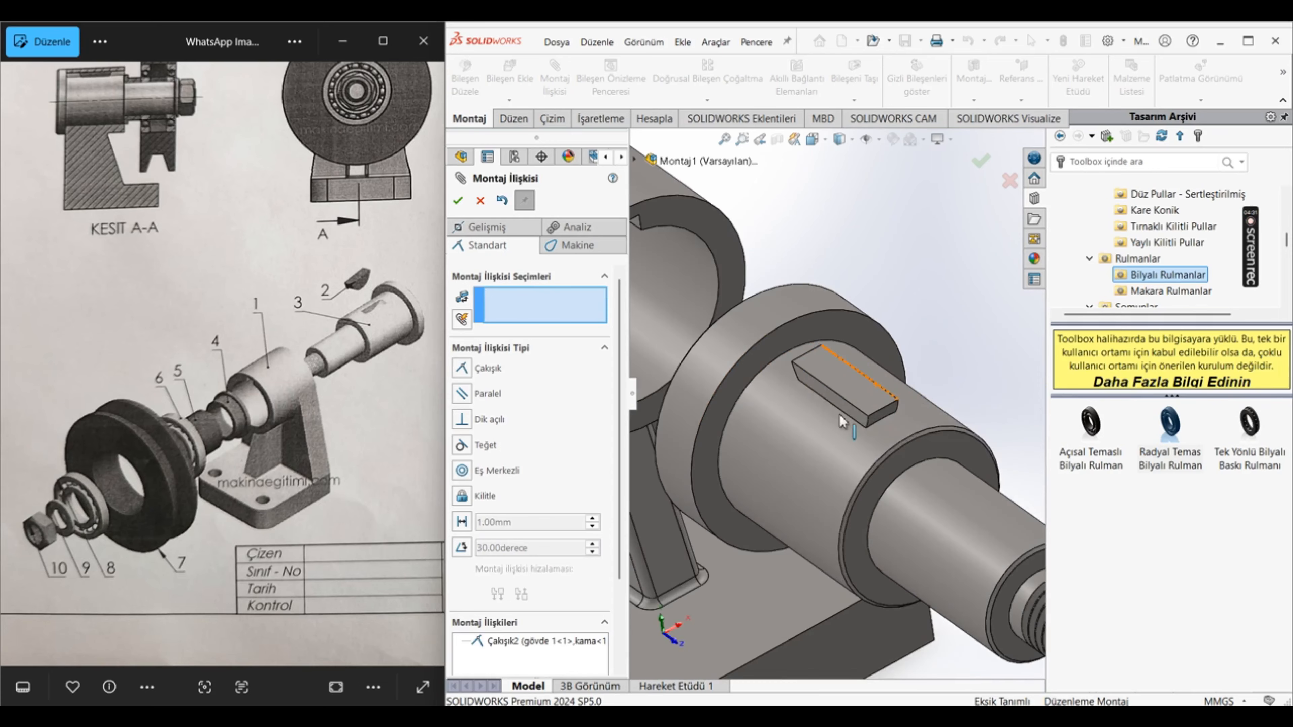
left_click(832, 394)
middle_click_drag(811, 305, 806, 303)
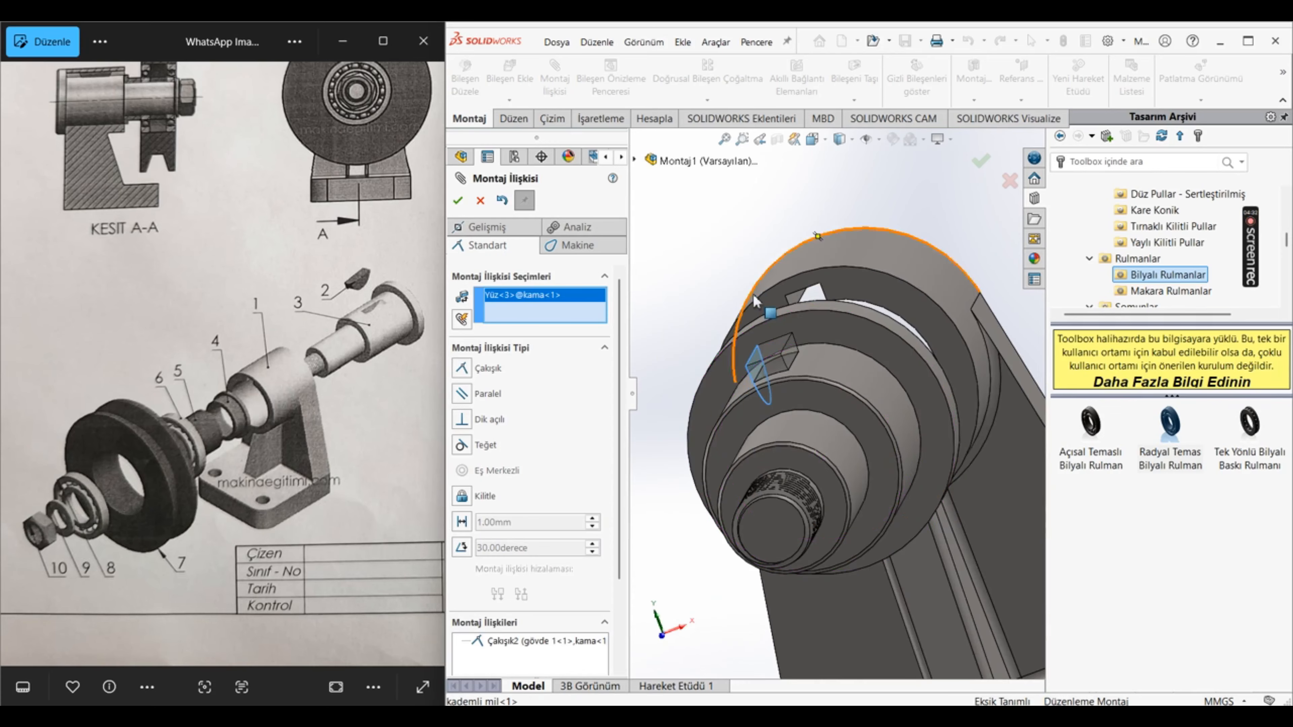
left_click(800, 299)
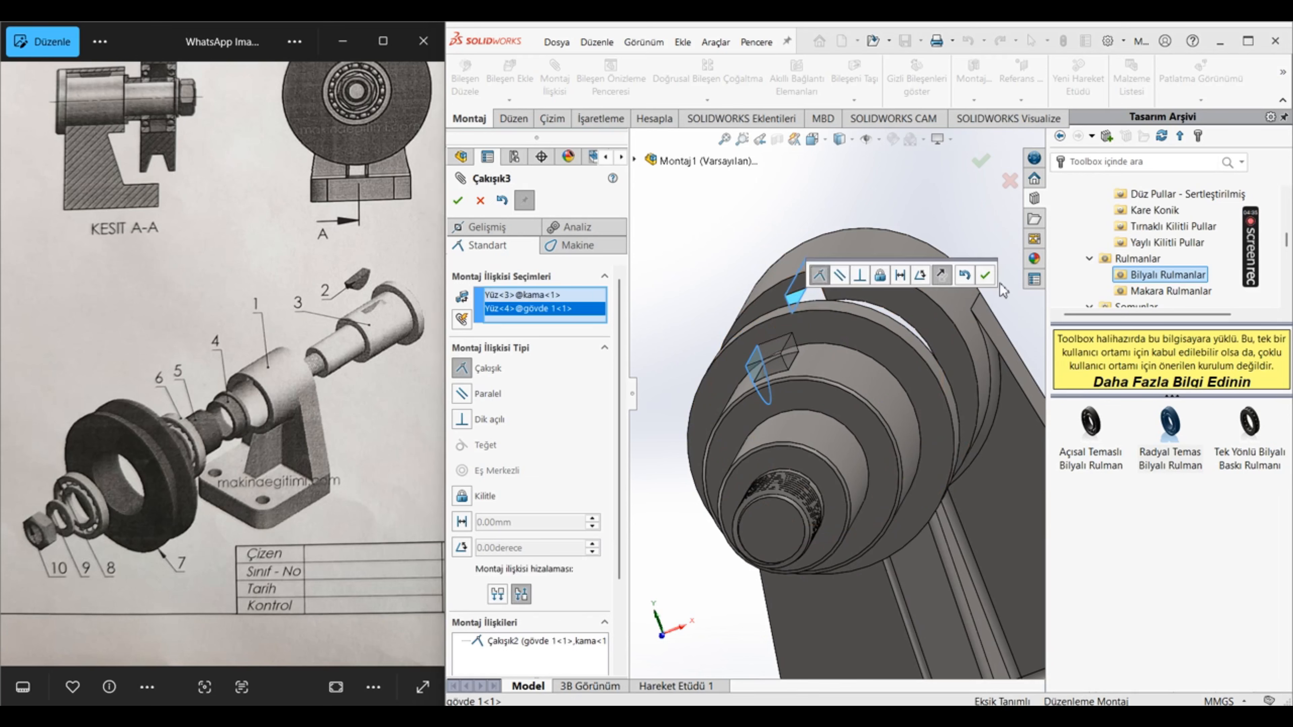
left_click(985, 275)
Step: Seat the shaft in the housing with a coincident mate between its collar's inner shoulder and the housing's end face, and finish mating
scroll(967, 298, "up", 5)
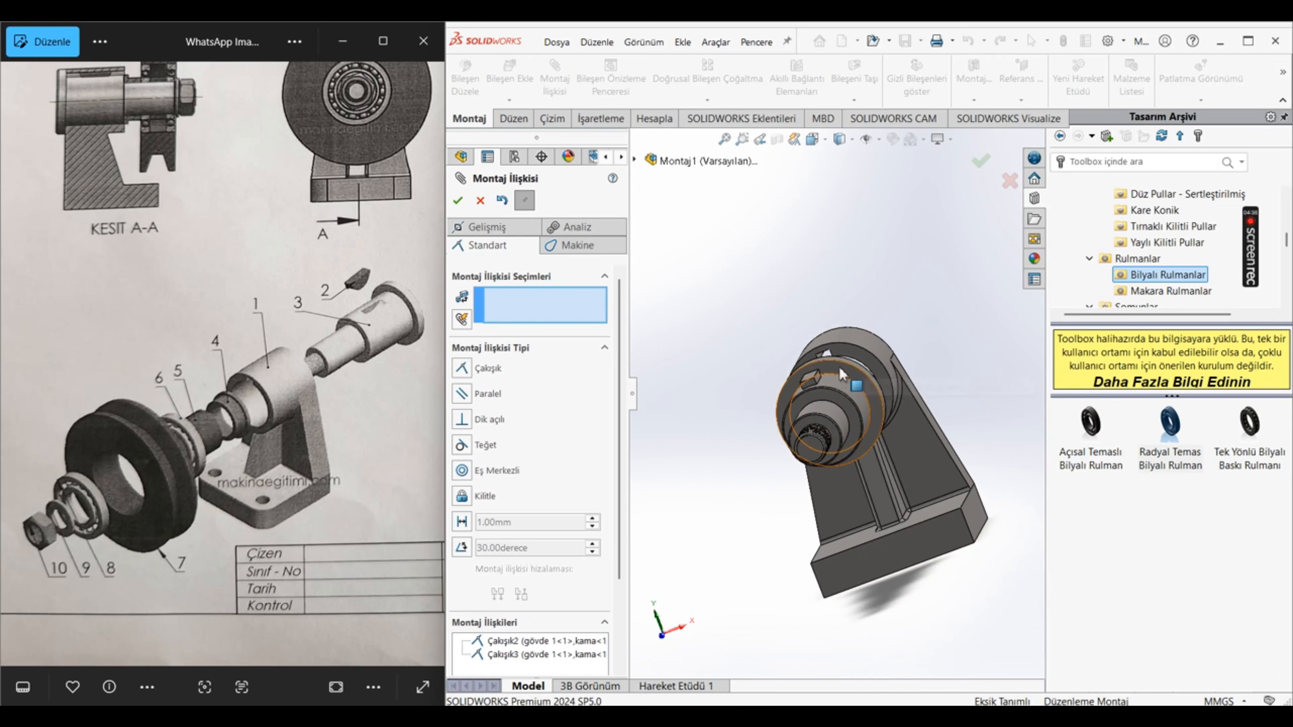
left_click(845, 387)
middle_click_drag(846, 387, 997, 380)
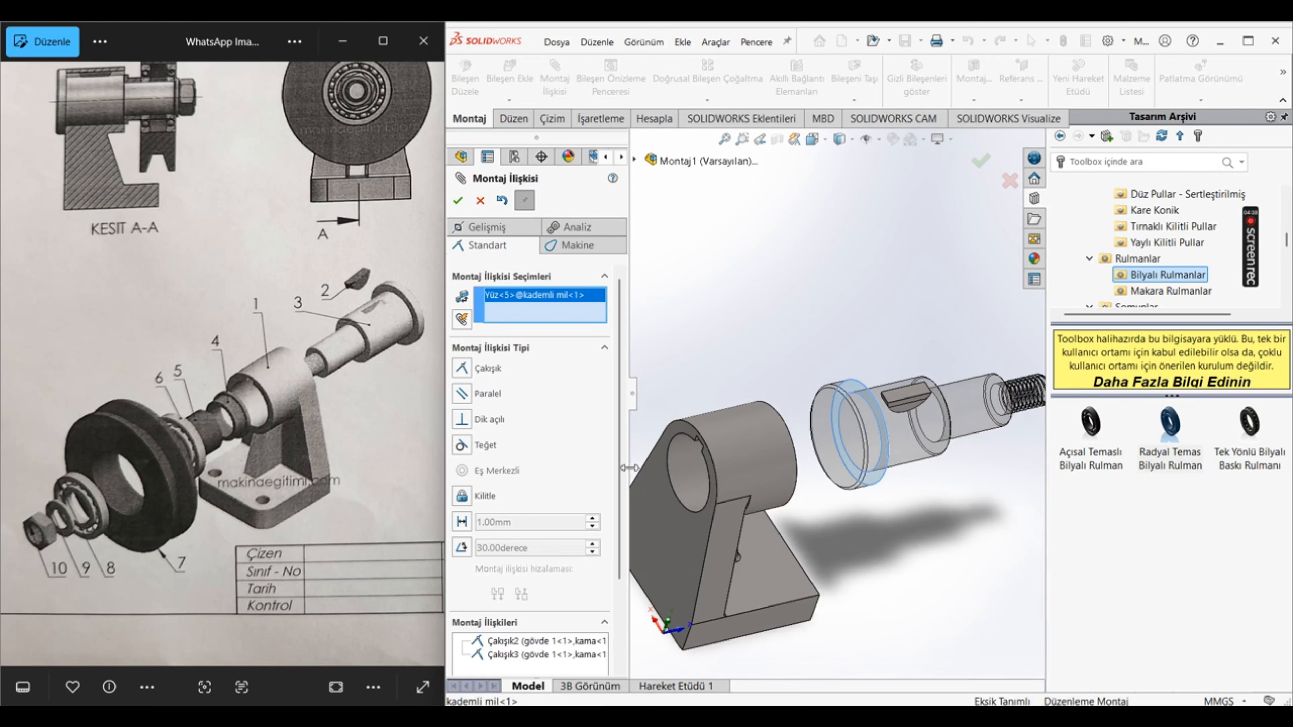
scroll(691, 449, "down", 1)
left_click(691, 449)
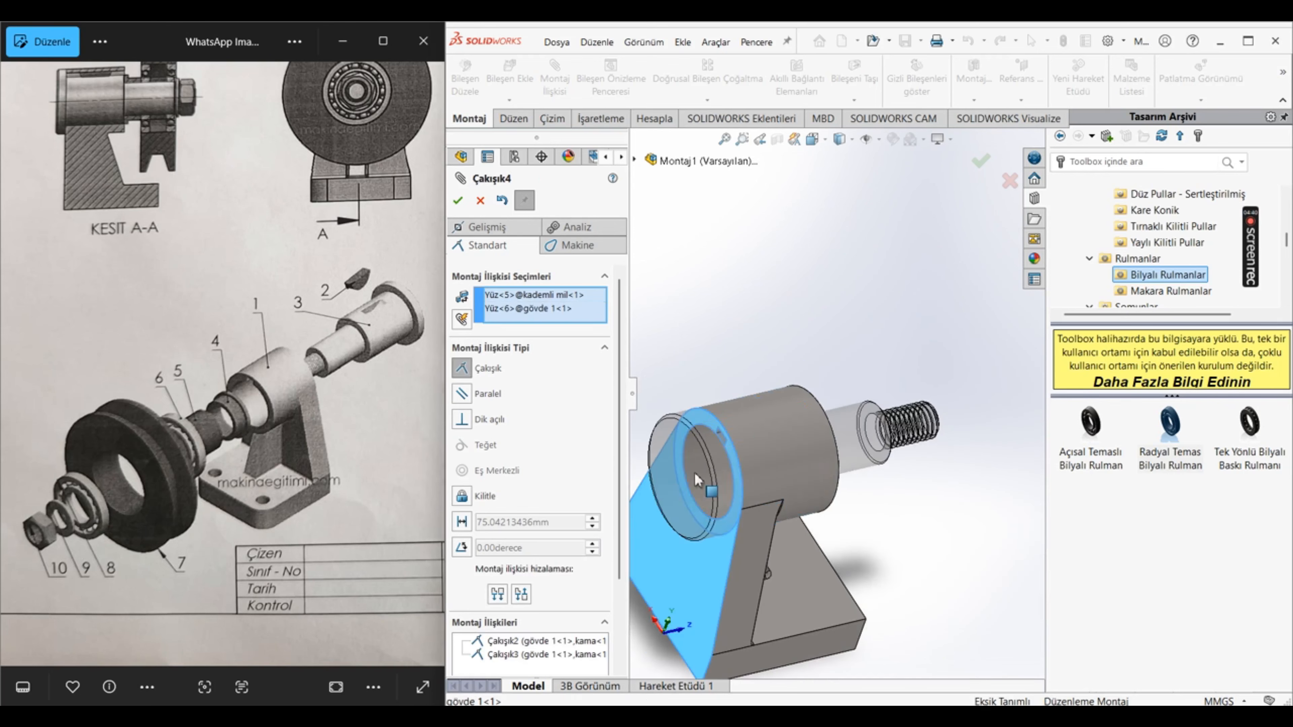
left_click(676, 496)
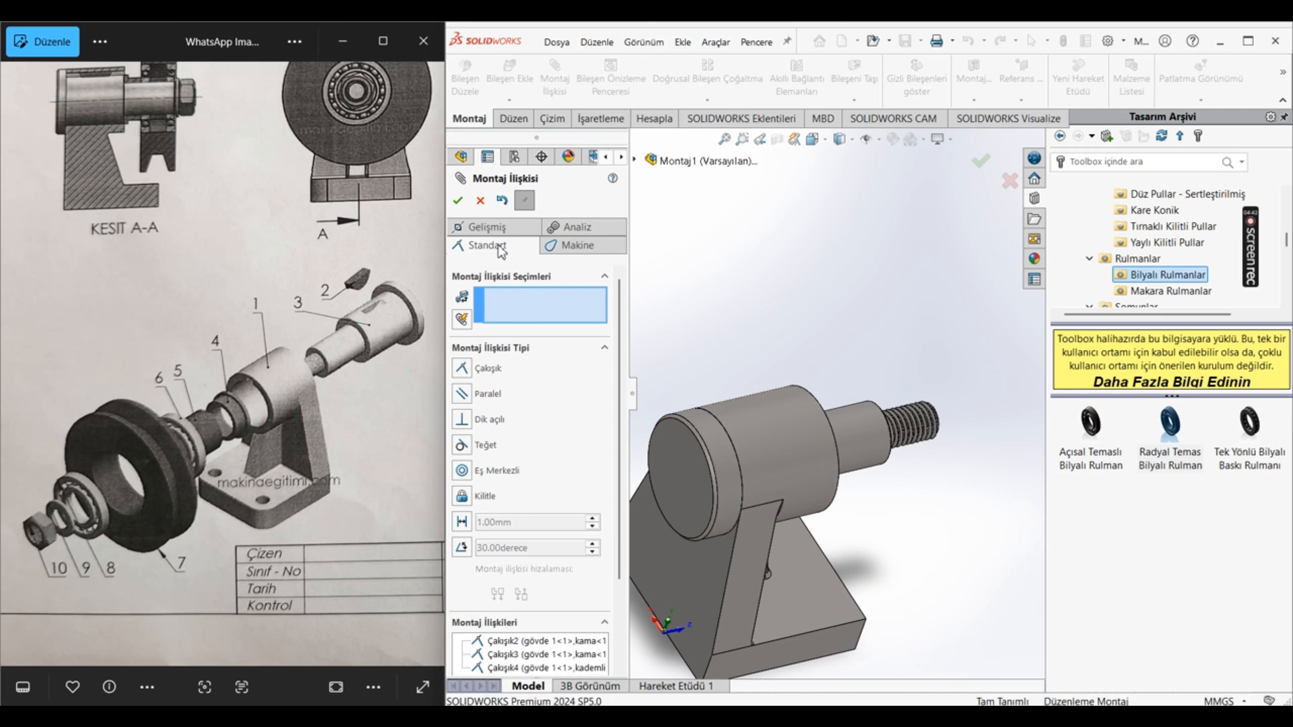
left_click(458, 201)
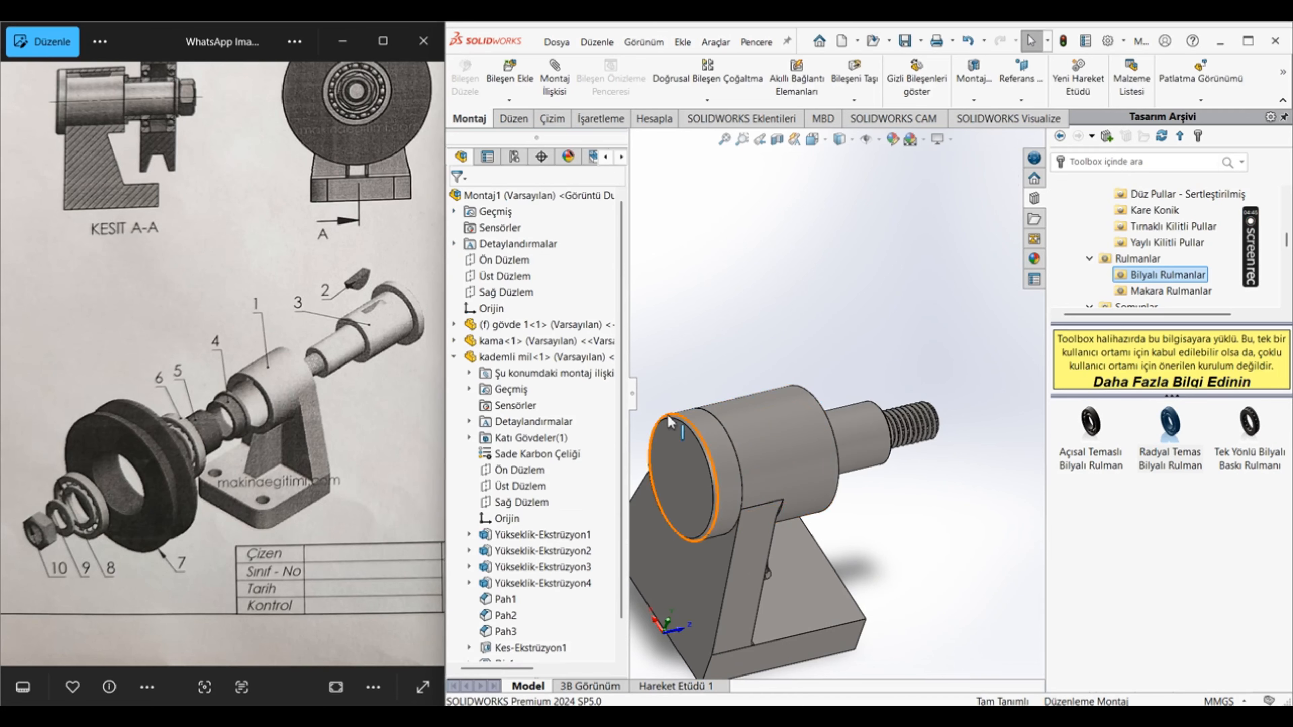
Step: Examine how the shaft and key sit in the housing bore and compare the fit with section A-A of the reference drawing
scroll(932, 445, "down", 4)
middle_click_drag(933, 444, 711, 391)
middle_click_drag(635, 429, 781, 451)
scroll(906, 443, "up", 1)
scroll(906, 443, "down", 6)
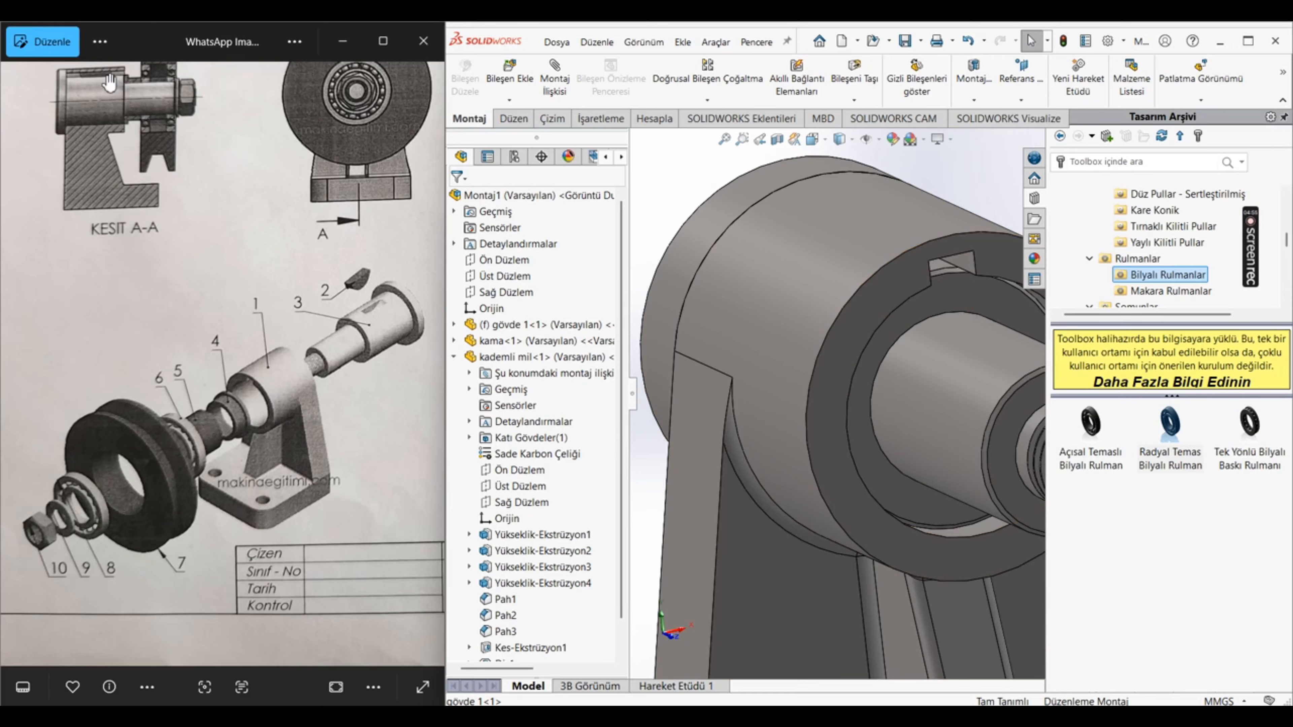
scroll(110, 83, "up", 4)
left_click_drag(110, 162, 171, 312)
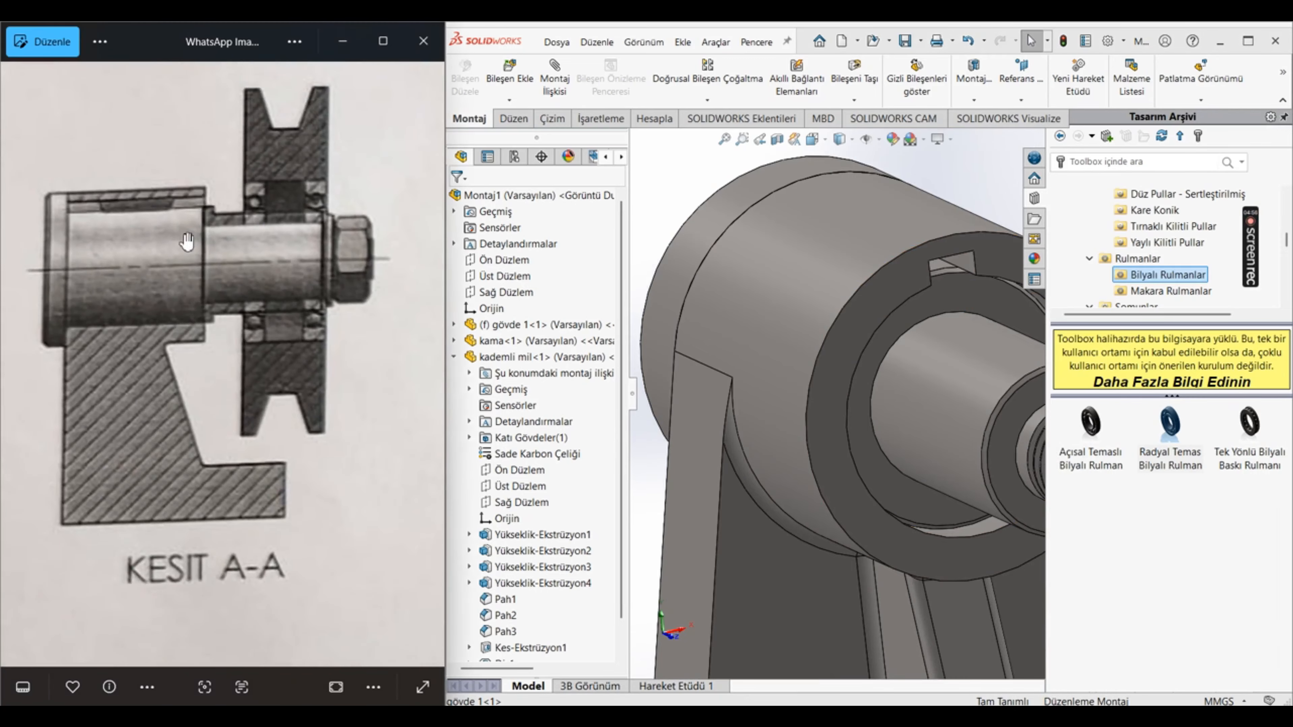
scroll(224, 346, "down", 1)
scroll(217, 347, "up", 3)
scroll(224, 346, "down", 4)
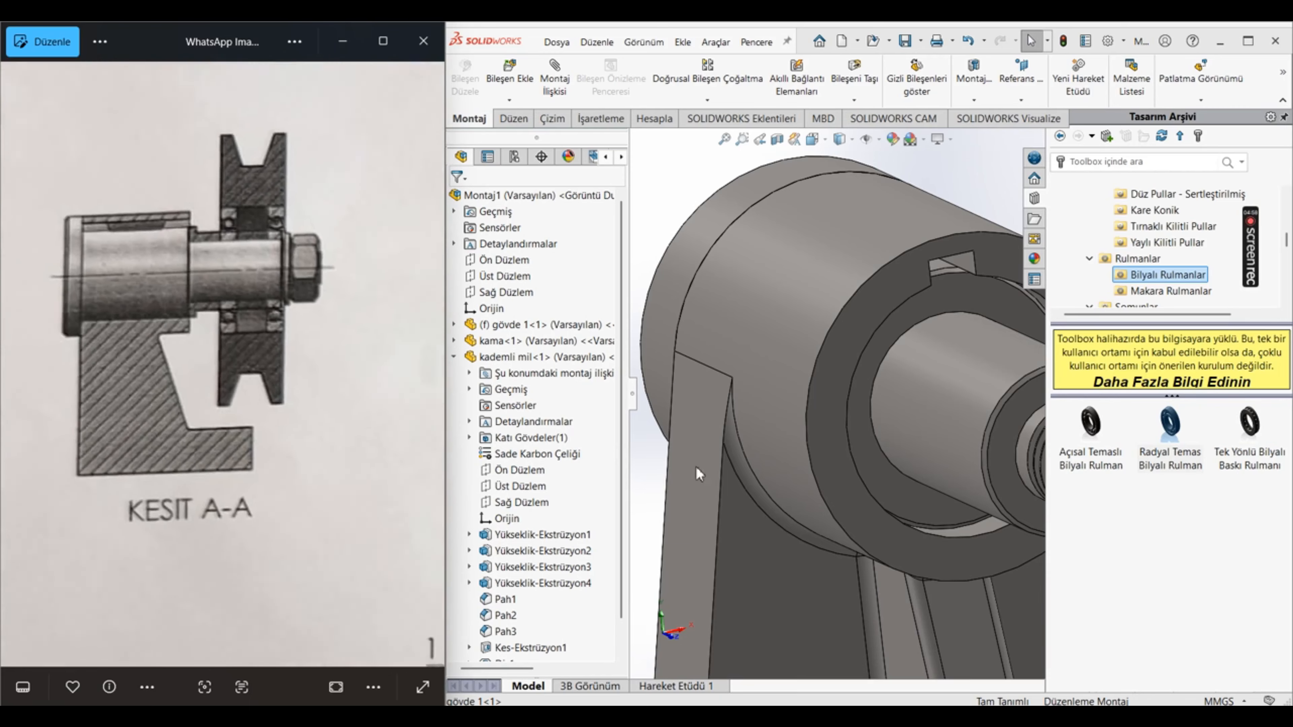
scroll(20, 353, "down", 5)
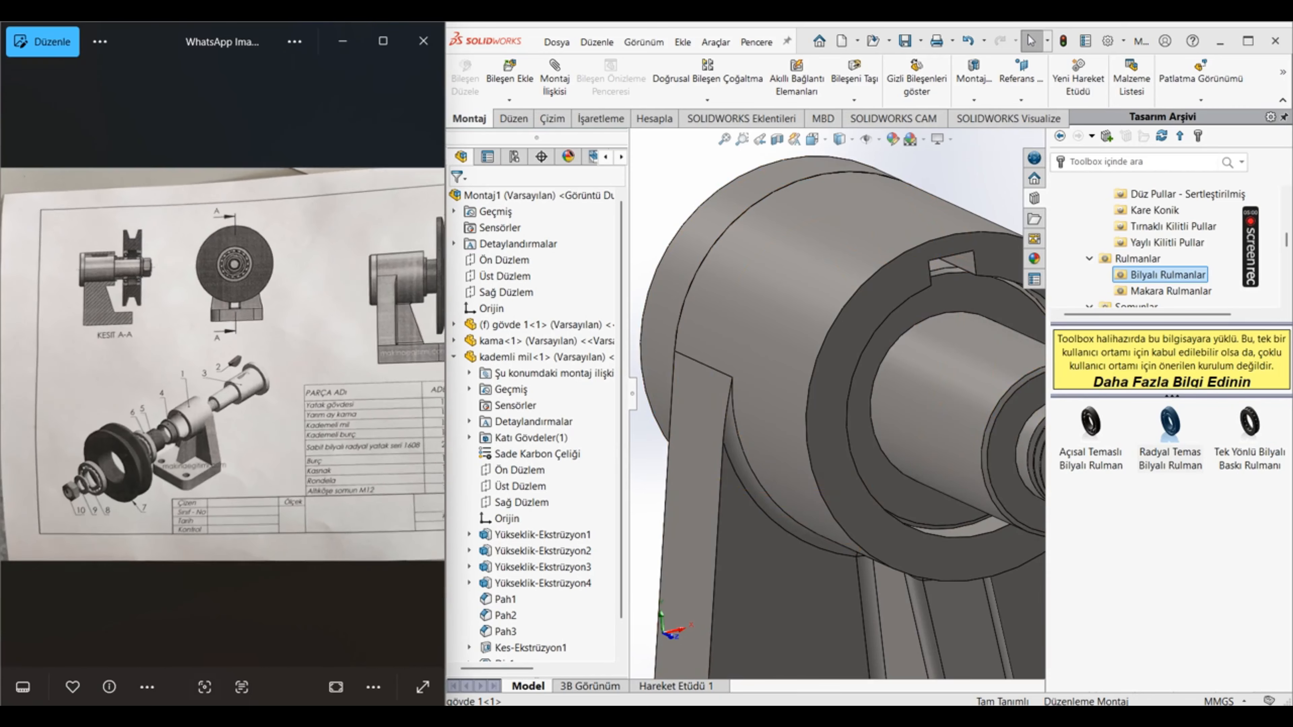
Step: Bring up the sheet of dimensioned part drawings and open the housing part, gövde 1, in its own window from the assembly
left_click(429, 365)
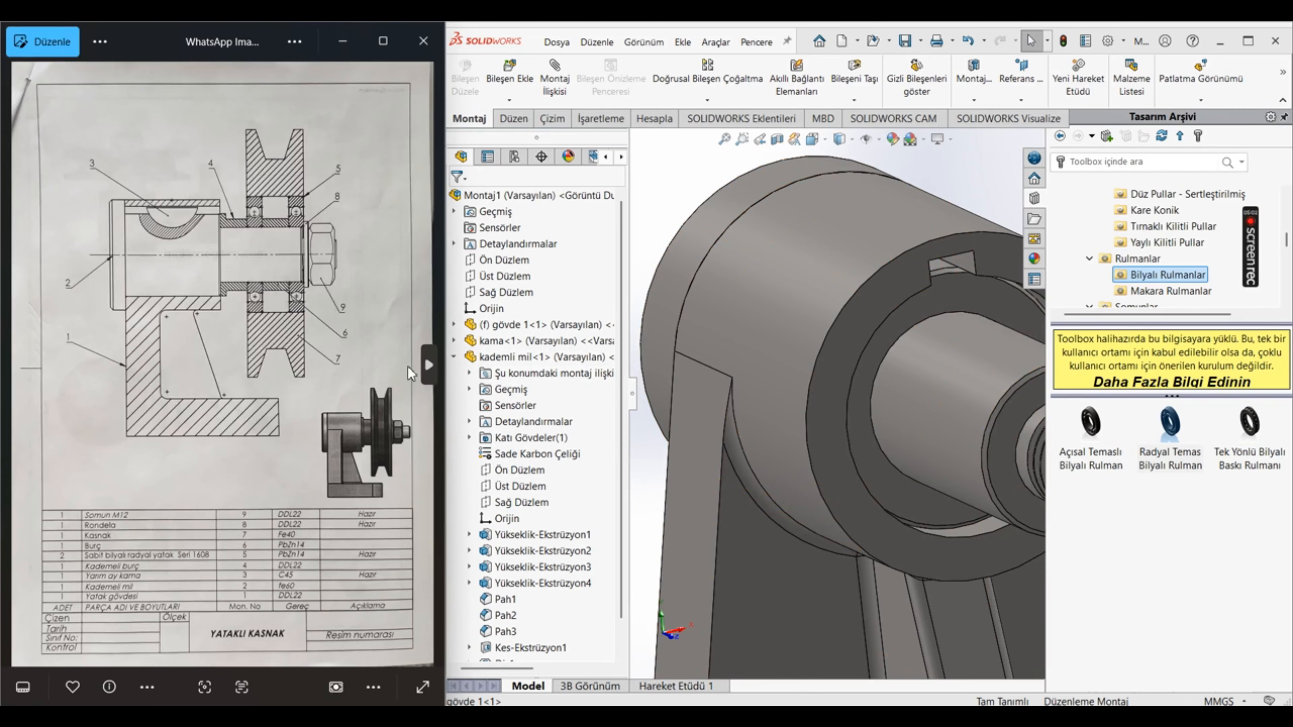
left_click(429, 365)
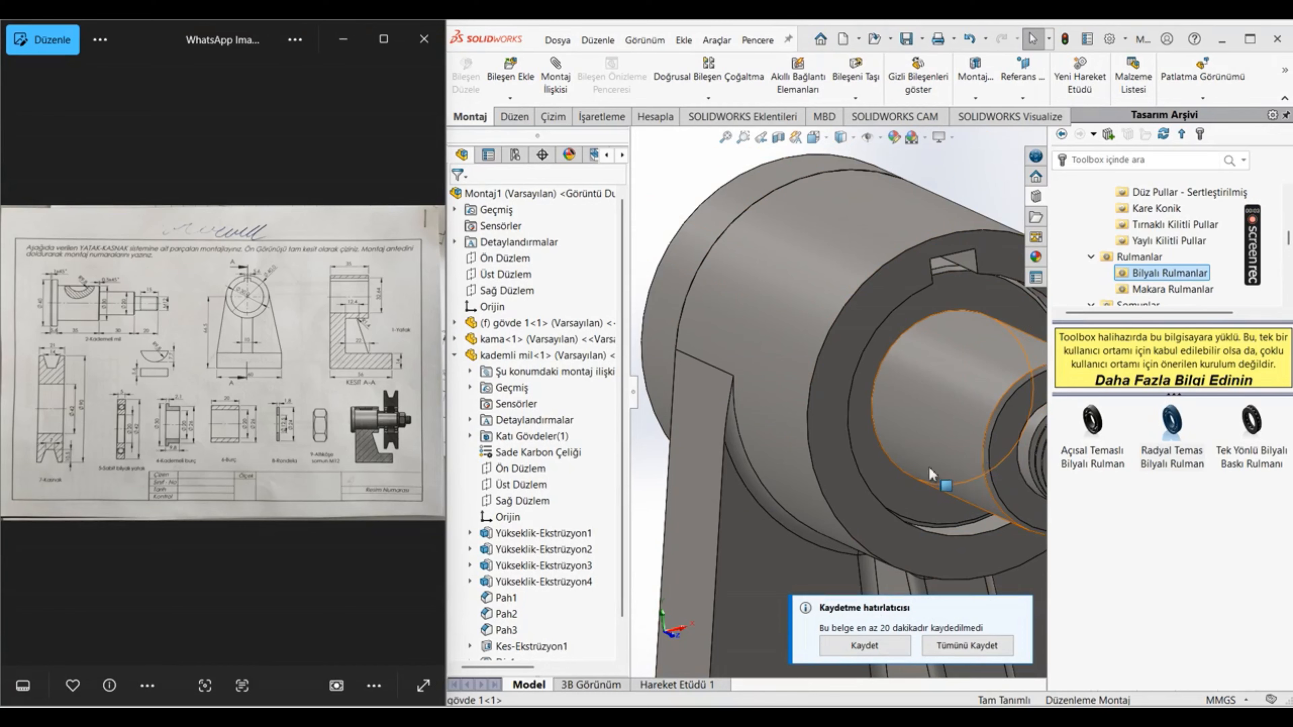
scroll(885, 371, "up", 2)
middle_click_drag(867, 370, 814, 450)
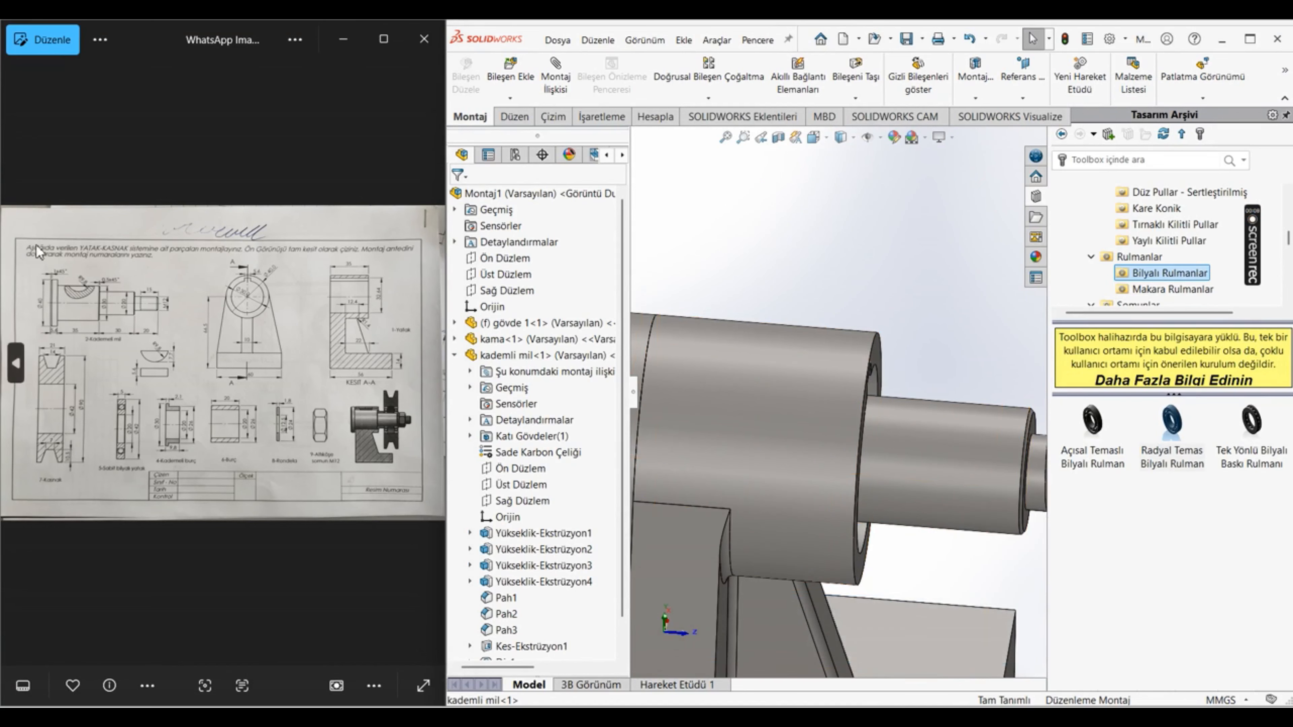
scroll(247, 283, "up", 2)
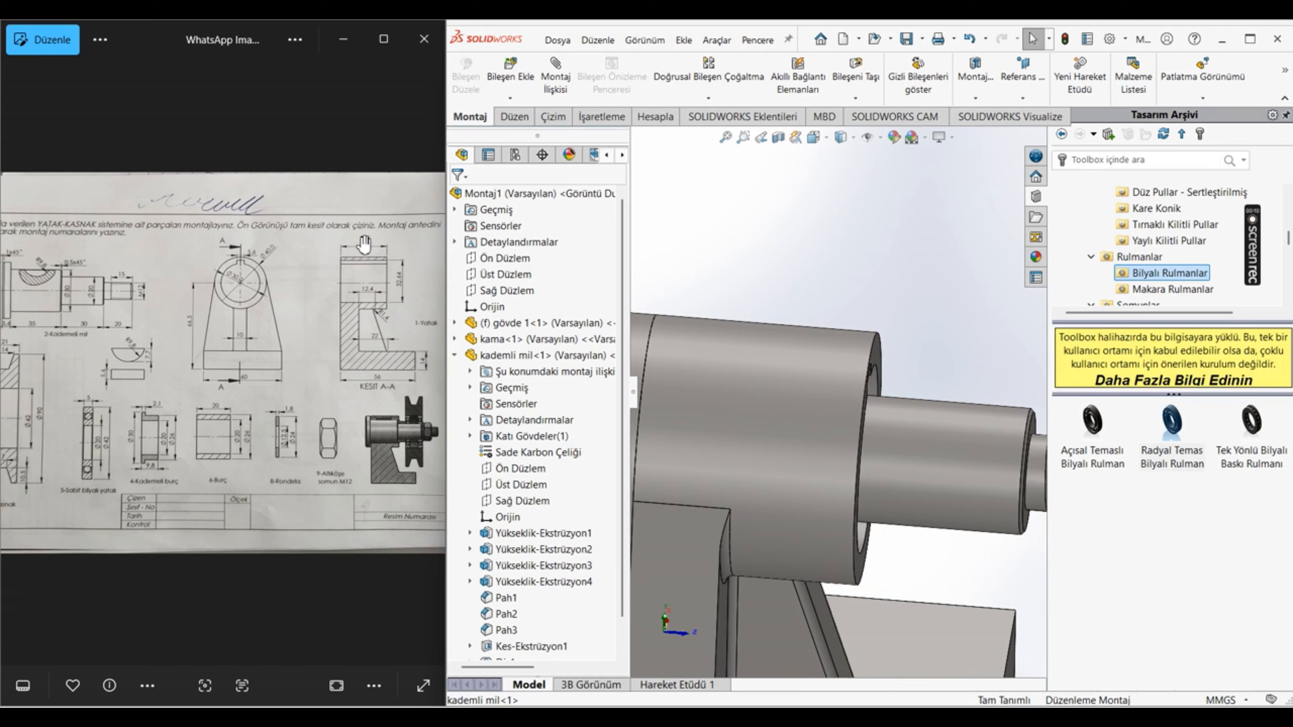
left_click(732, 386)
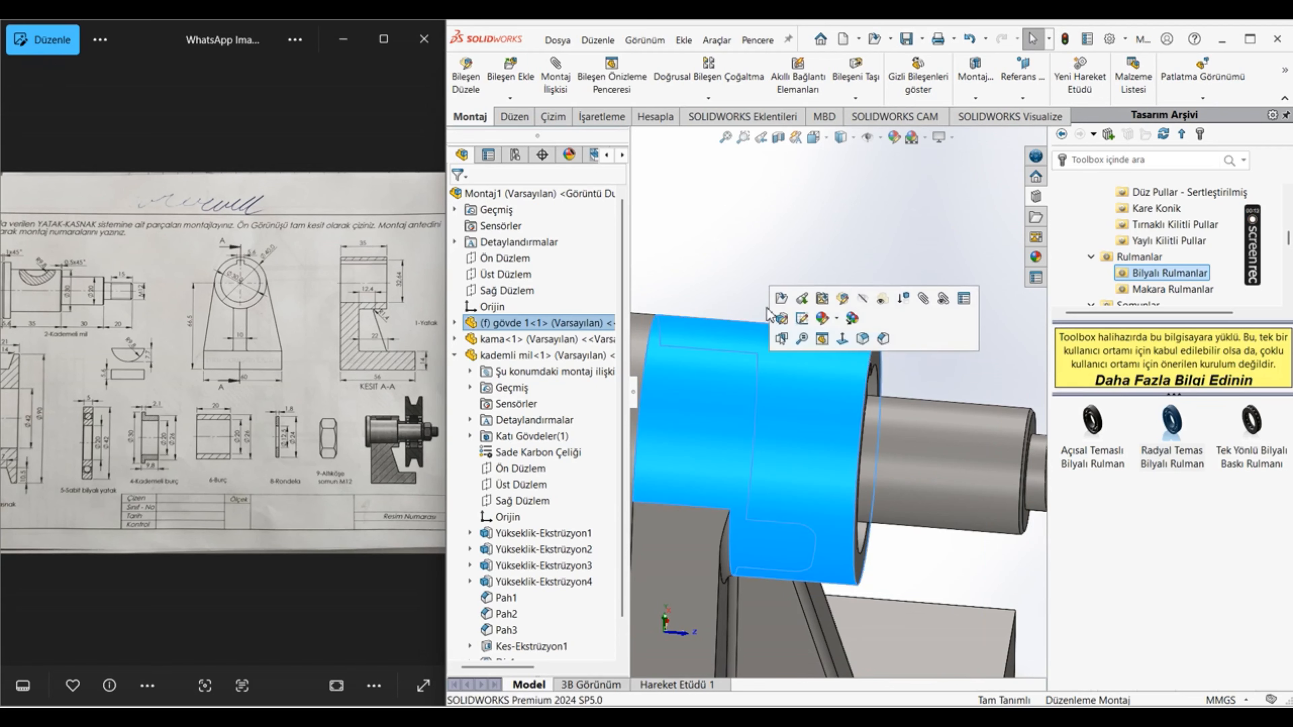
left_click(781, 299)
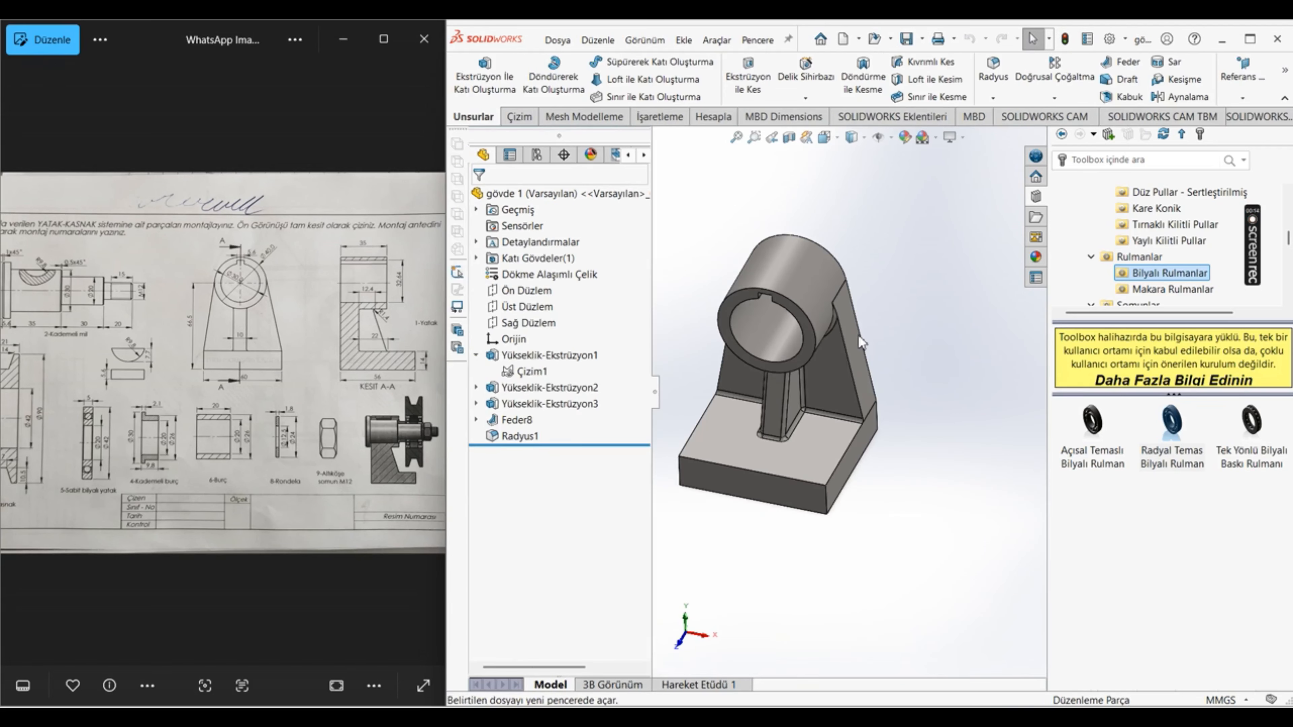
Step: Examine the dimensions of the housing's Yükseklik-Ekstrüzyon1 and Yükseklik-Ekstrüzyon2, including the bored cylinder's length, and clear the selection
left_click(549, 355)
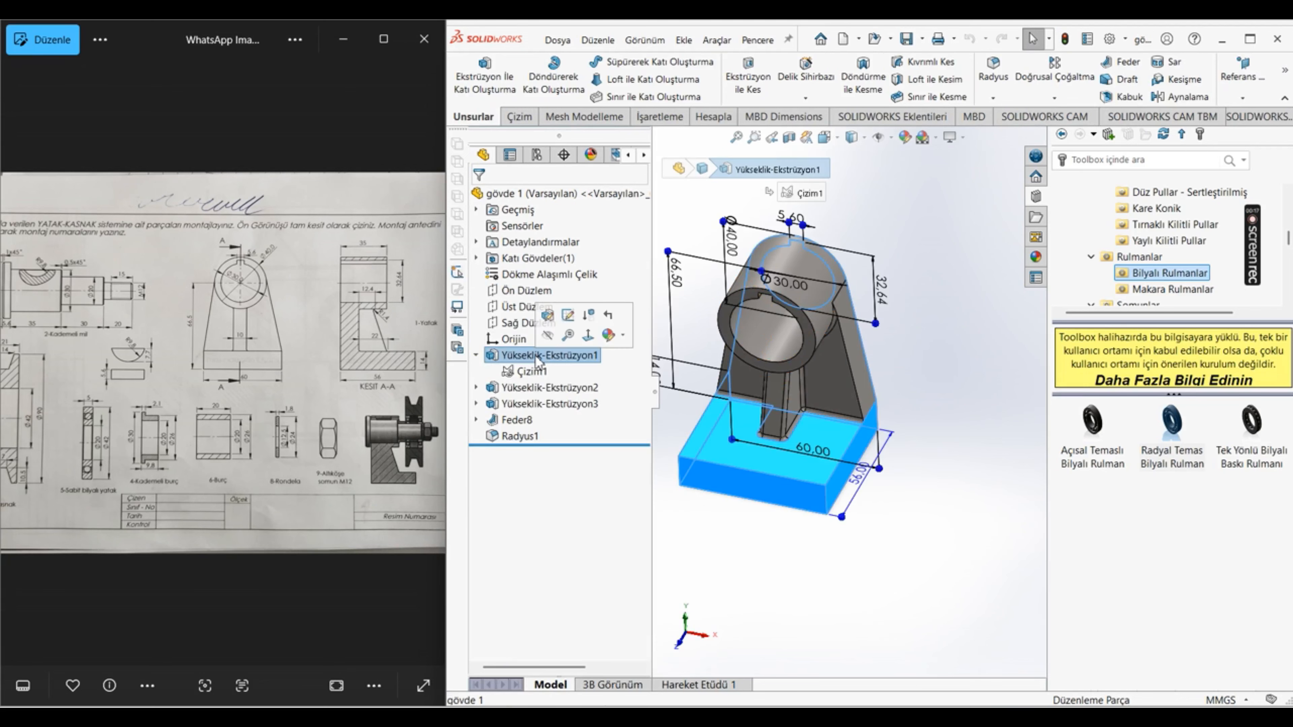
middle_click_drag(787, 540, 821, 403)
left_click(574, 388)
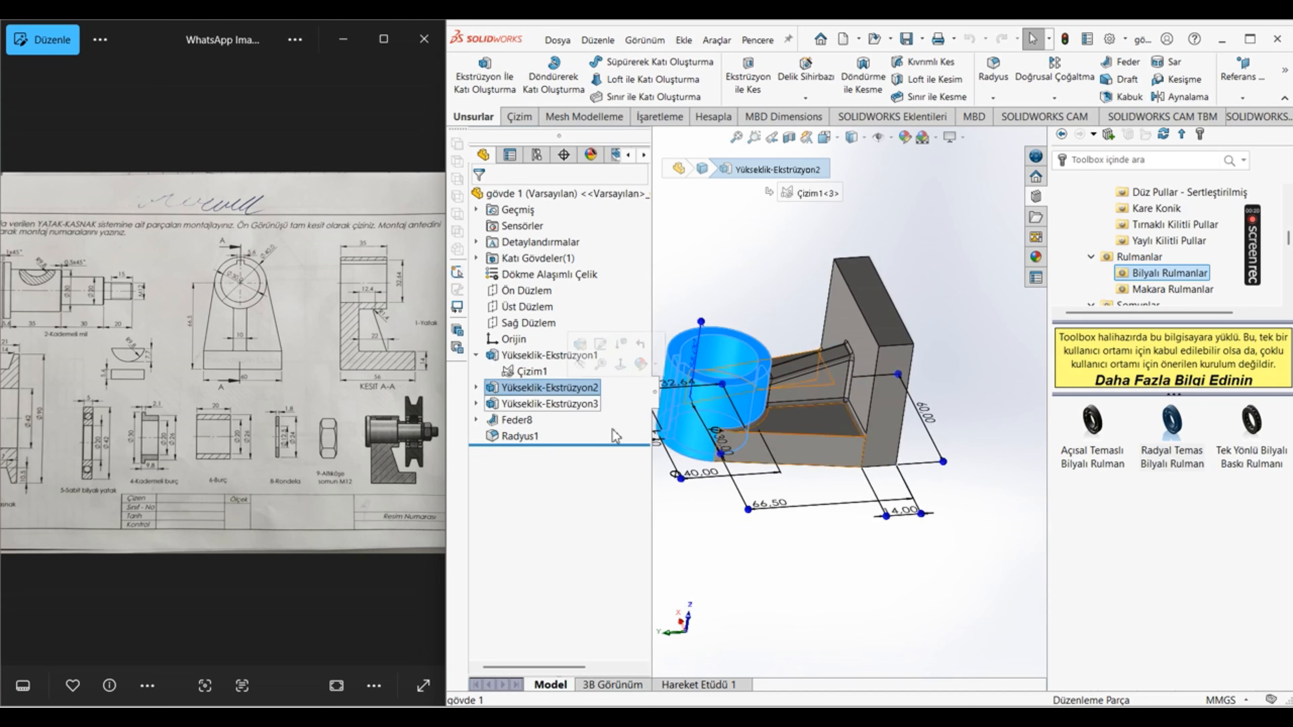
scroll(791, 425, "up", 3)
scroll(794, 430, "down", 5)
double_click(830, 340)
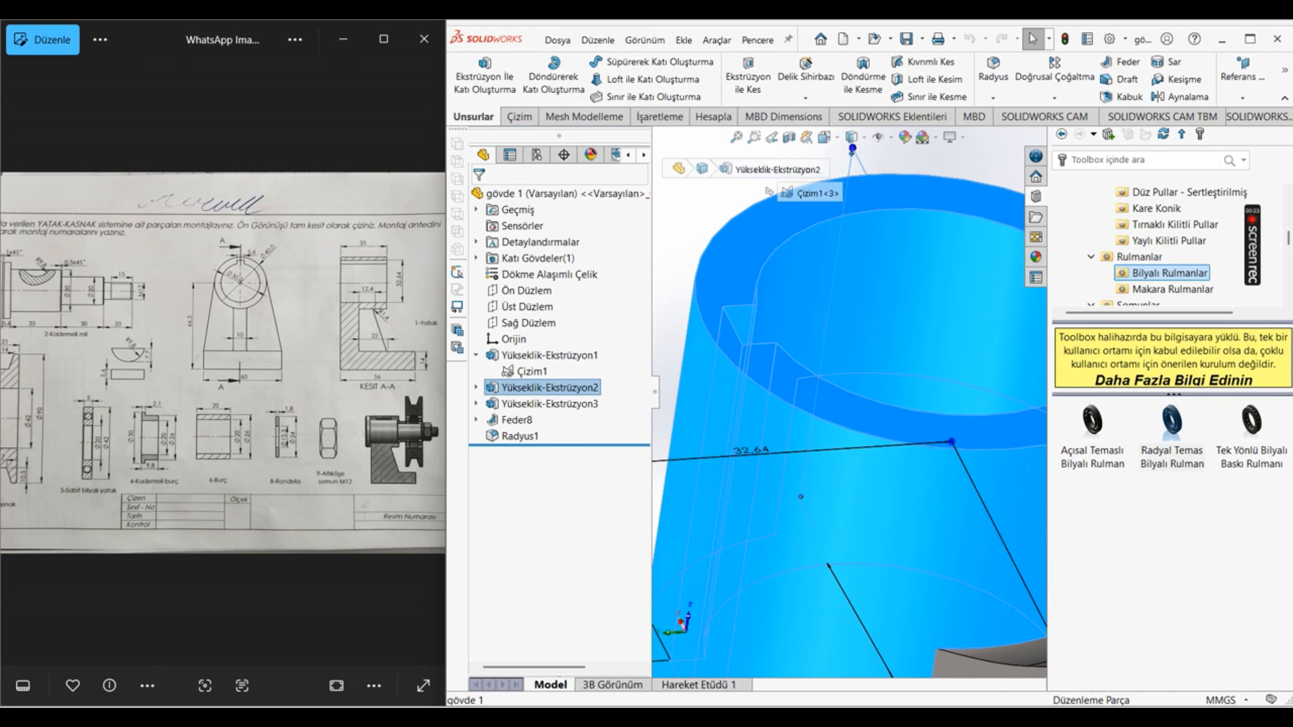
key("Escape")
key("Escape")
scroll(763, 376, "up", 5)
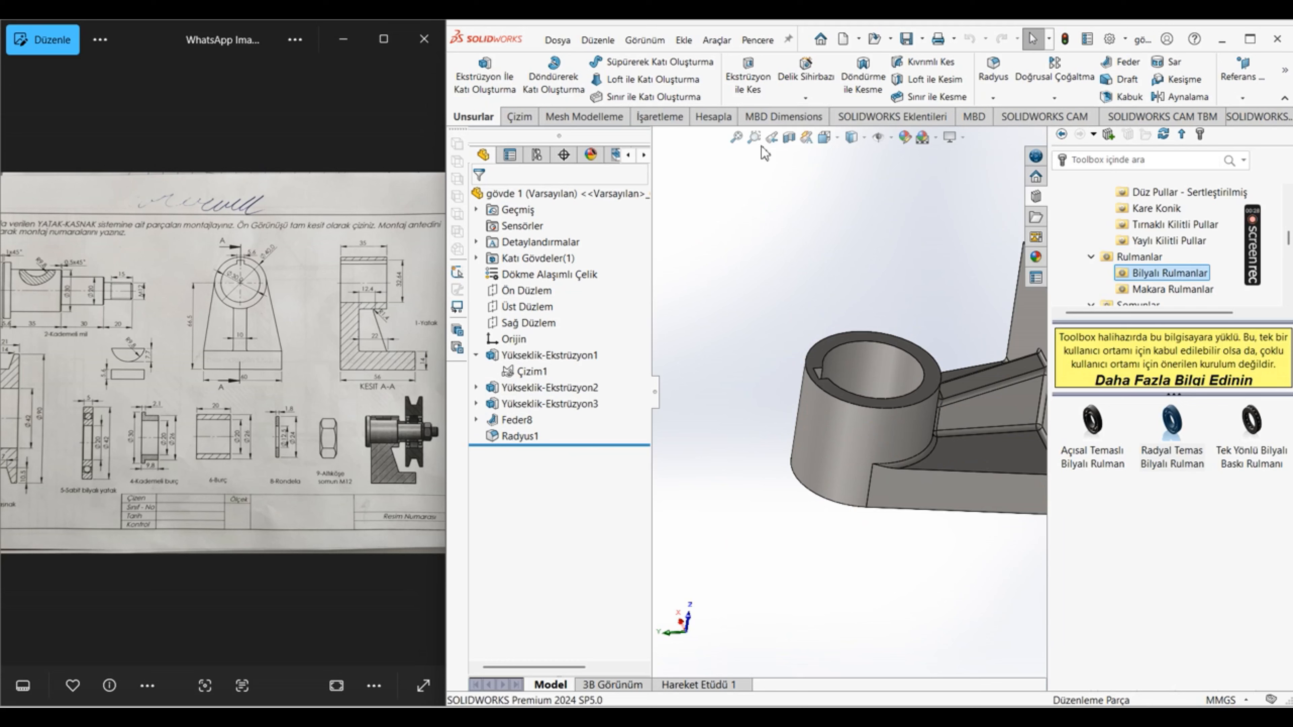
Step: Switch to the kademli mil part and display the dimensions of its keyed cylinder, Yükseklik-Ekstrüzyon2
left_click(746, 45)
left_click(800, 216)
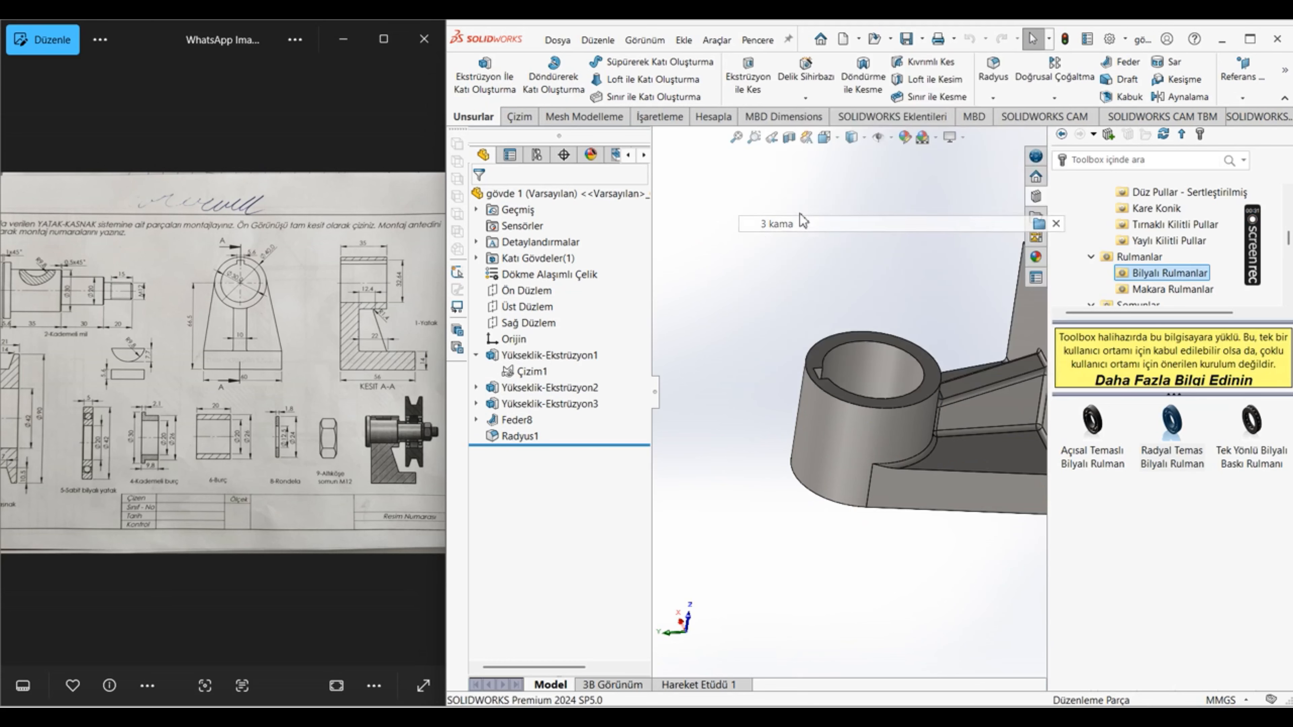
left_click(756, 40)
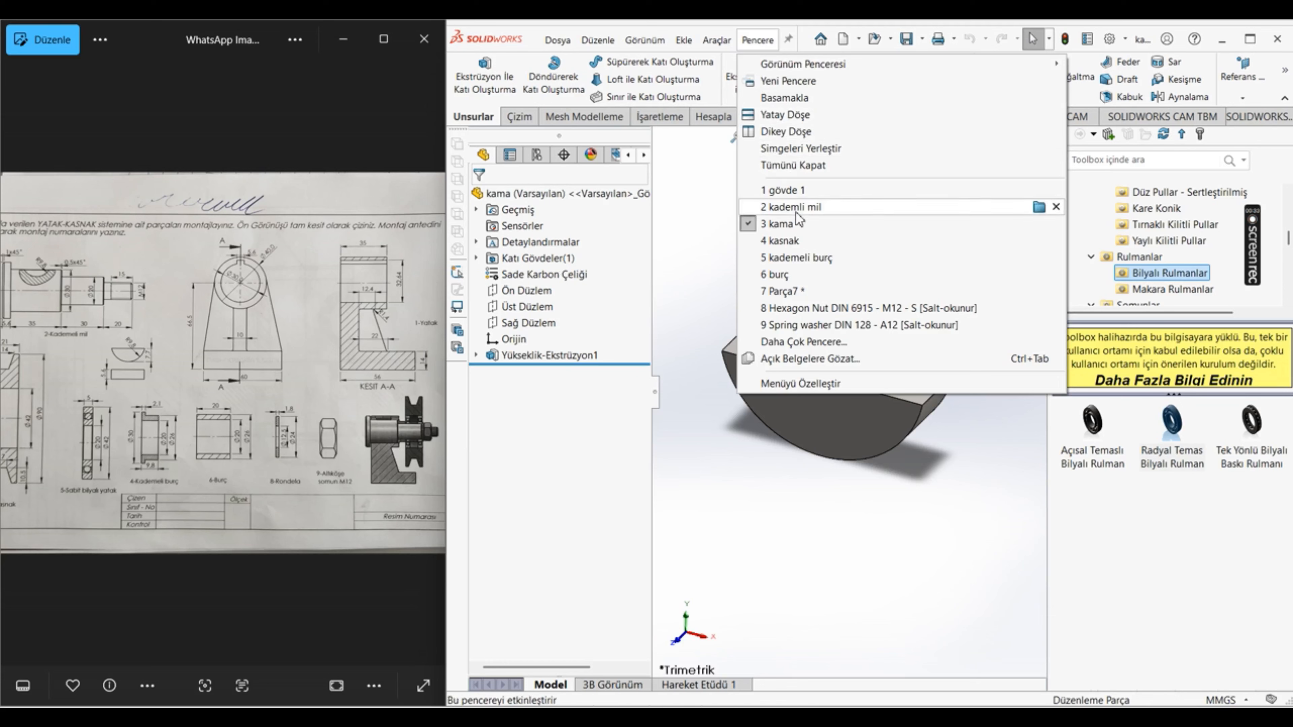
left_click(809, 209)
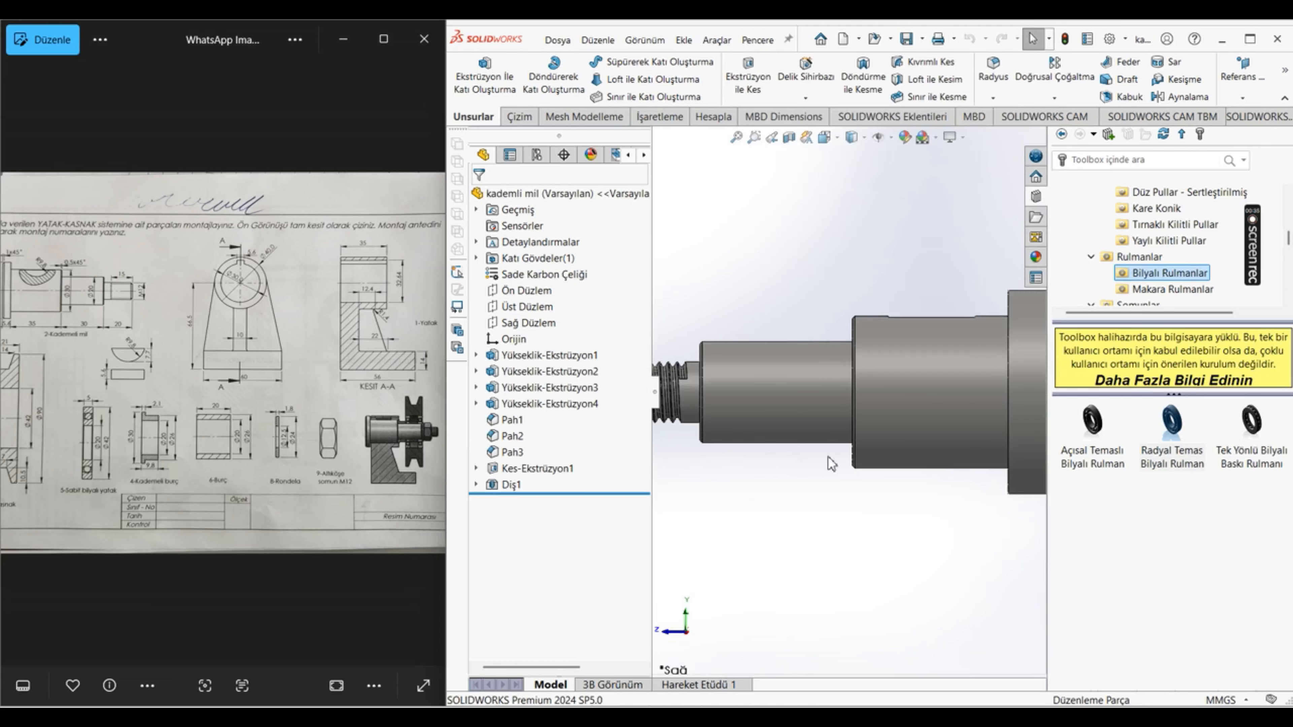
middle_click_drag(912, 376, 967, 407)
scroll(919, 364, "down", 2)
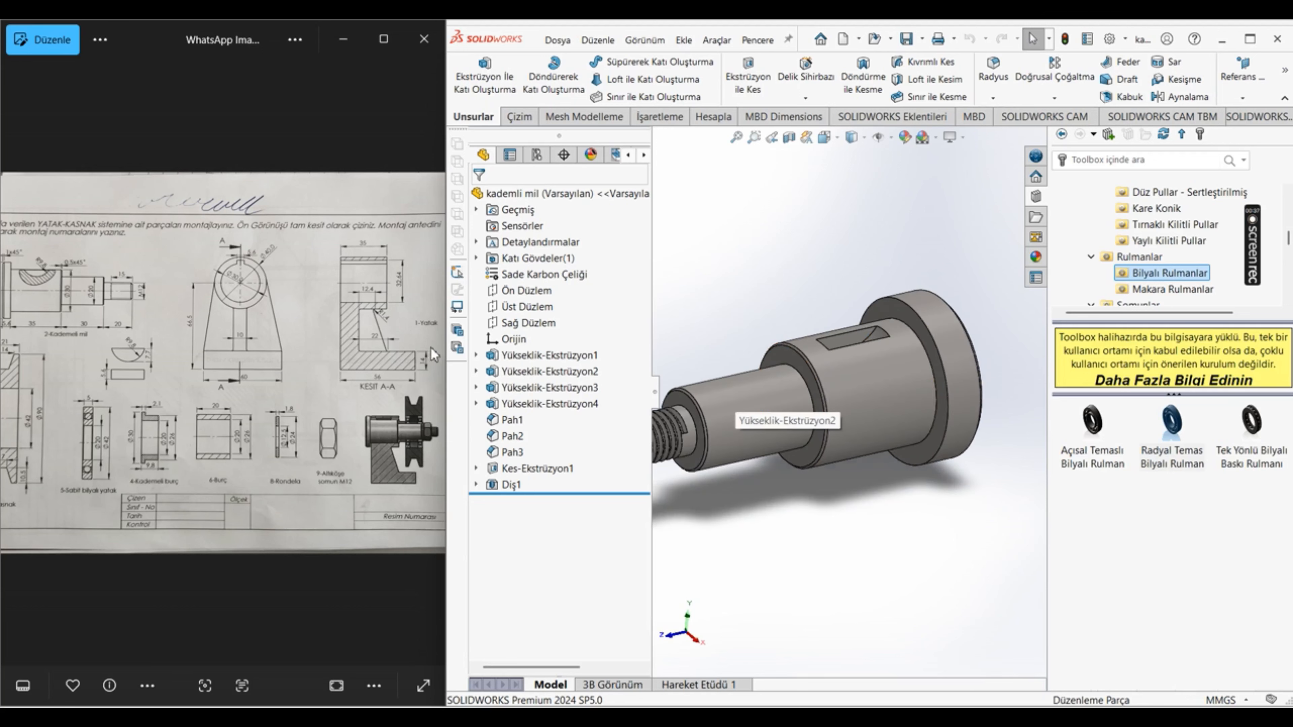
left_click(531, 376)
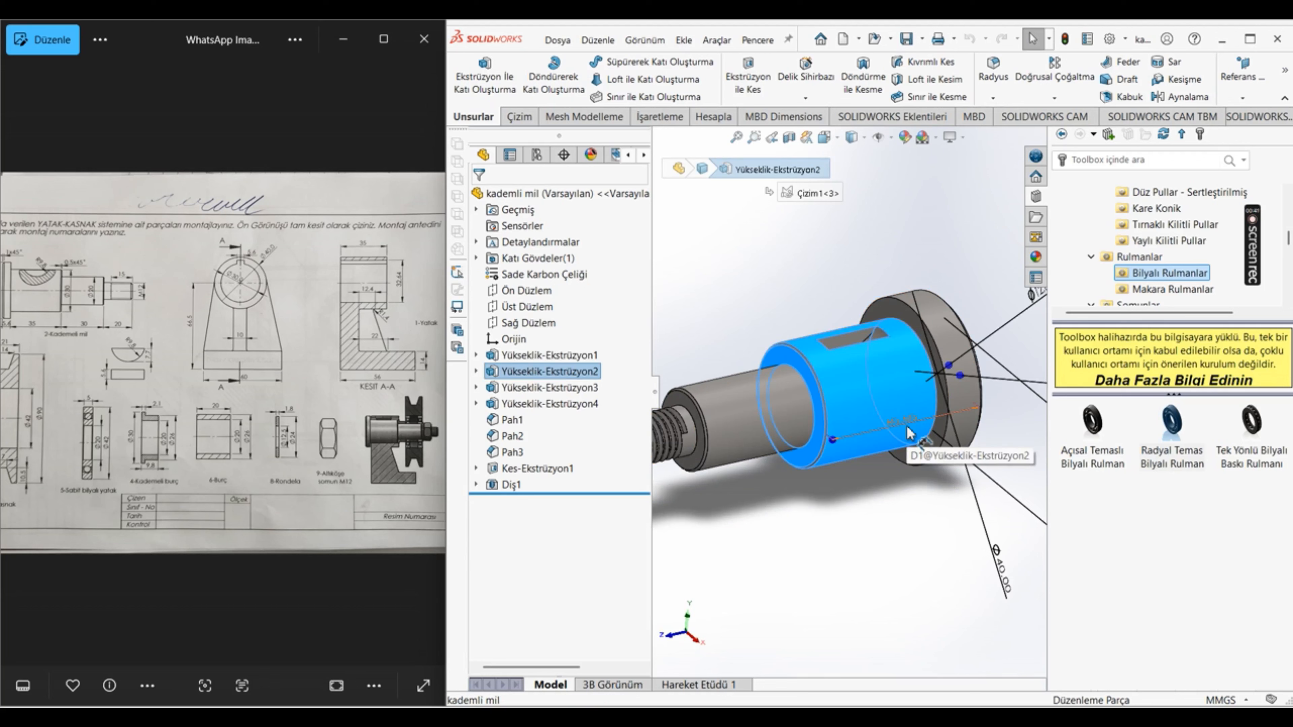
left_click(846, 434)
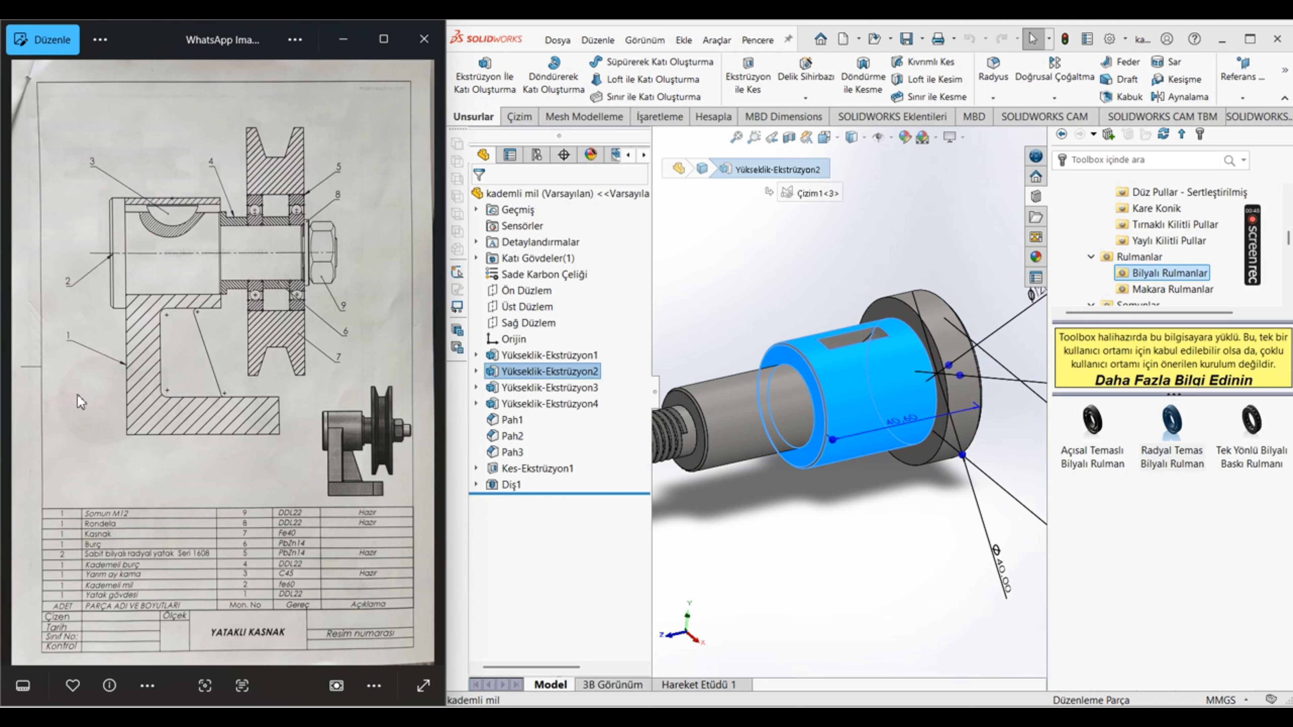
Step: Check the lengths of the shaft's collar and keyed section in the 2-Kademeli mil view of the part drawings
left_click(15, 367)
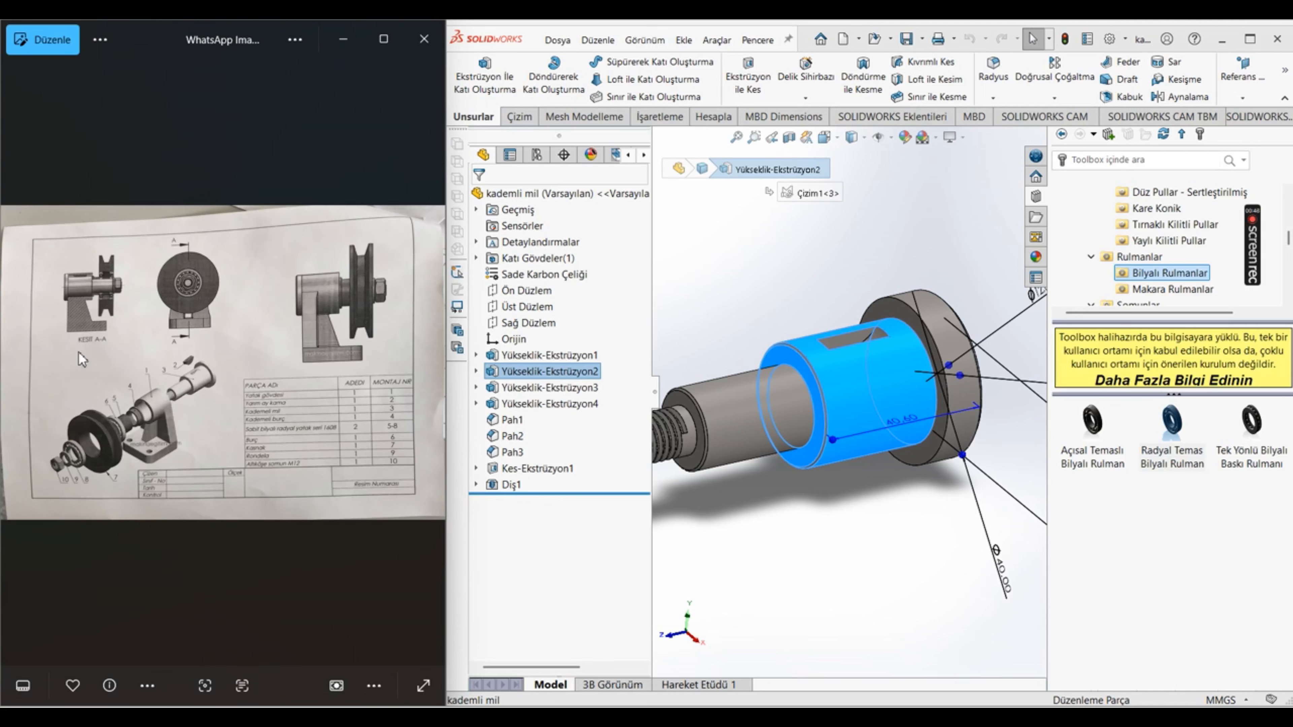
left_click(430, 362)
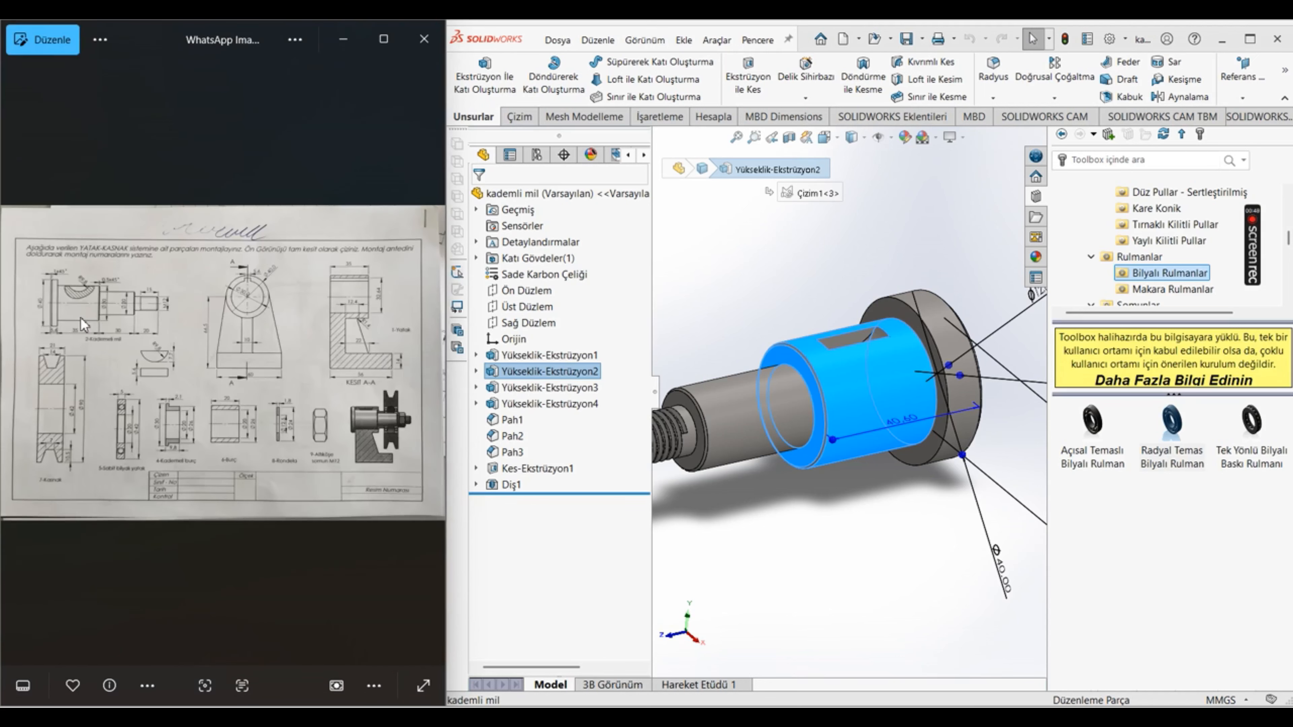
scroll(81, 318, "up", 3)
scroll(89, 301, "up", 4)
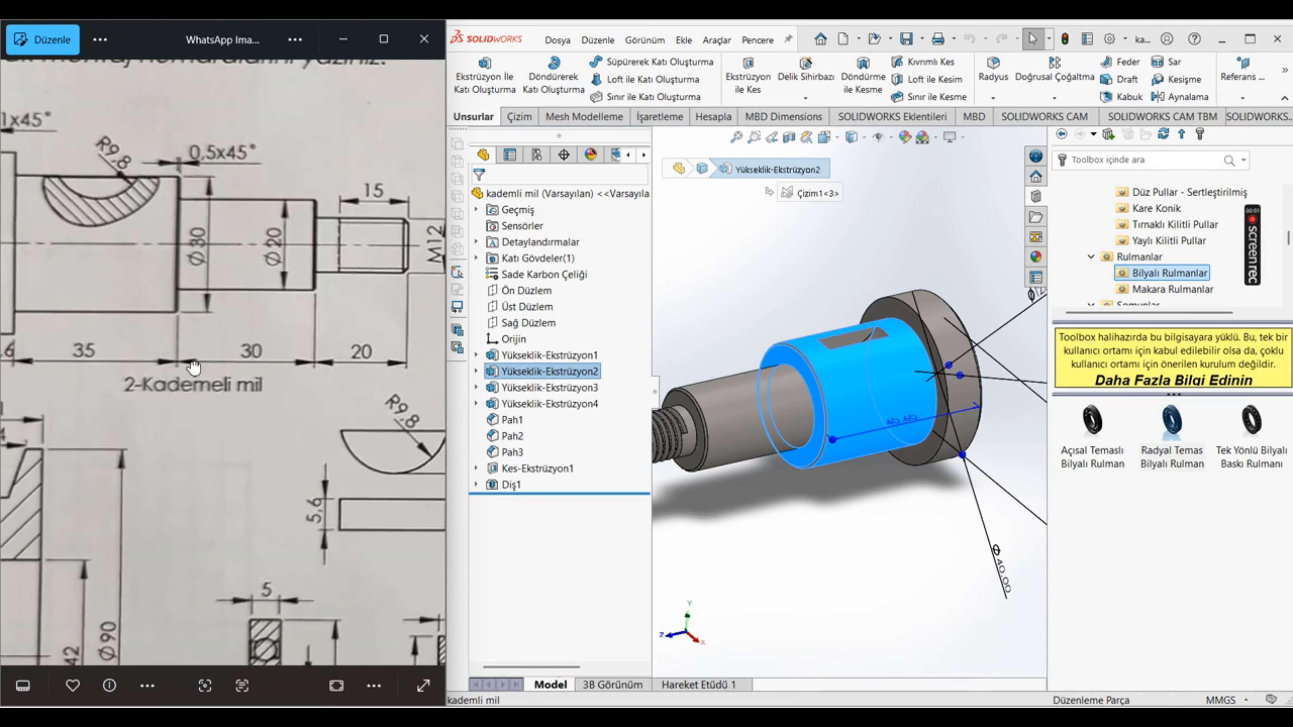
left_click_drag(280, 430, 278, 434)
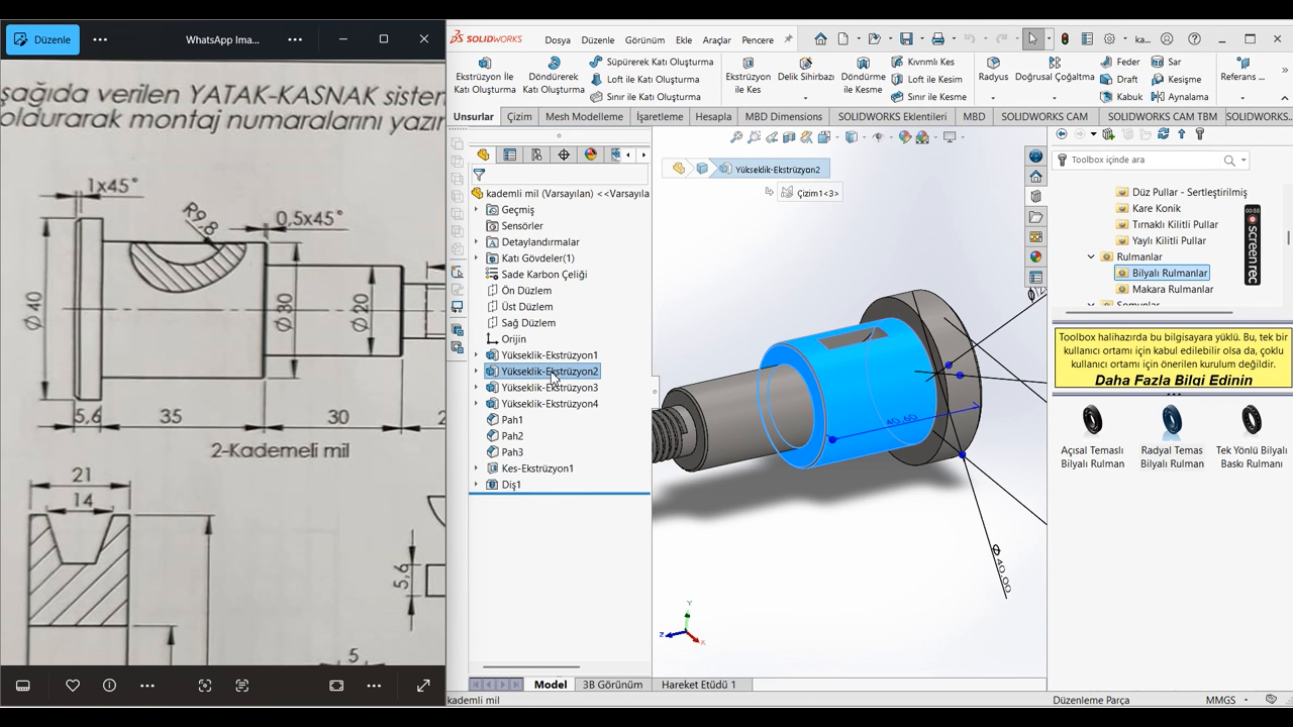
Step: Set the length of the shaft's collar, Yükseklik-Ekstrüzyon1, to 5.6 mm and rebuild the part
left_click(905, 422)
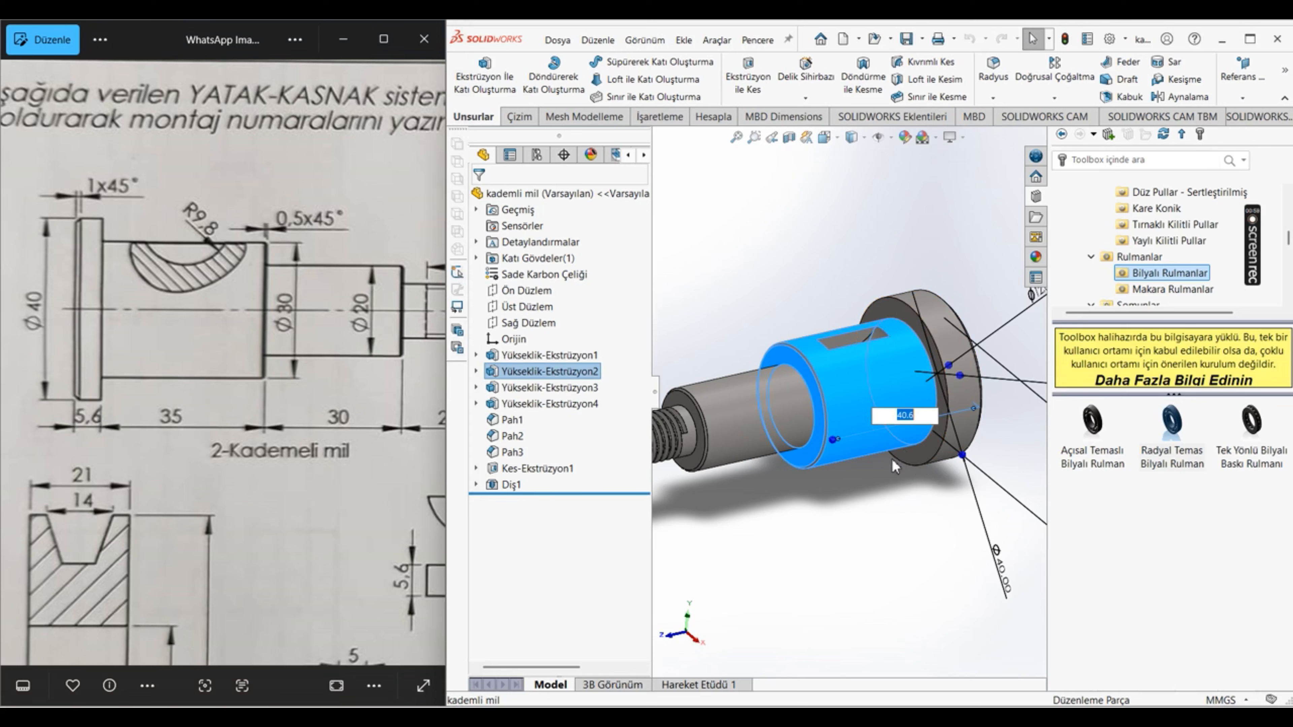
left_click(898, 492)
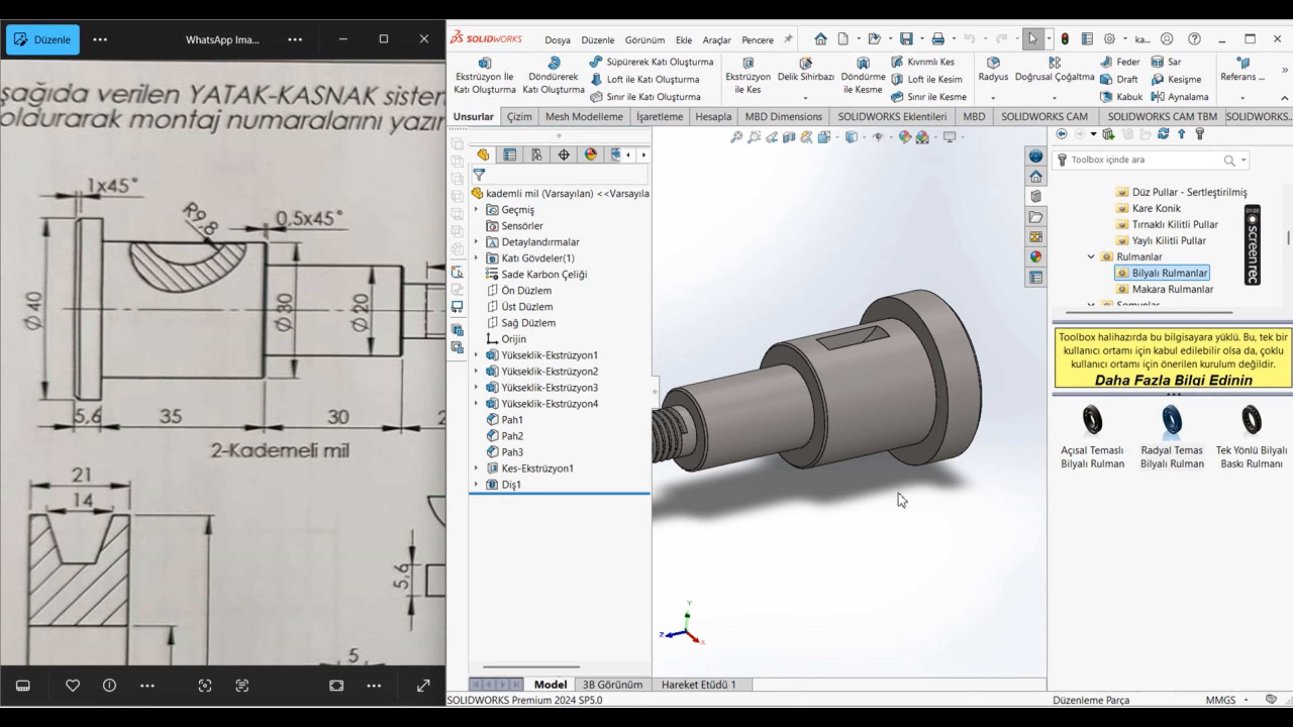
left_click(514, 358)
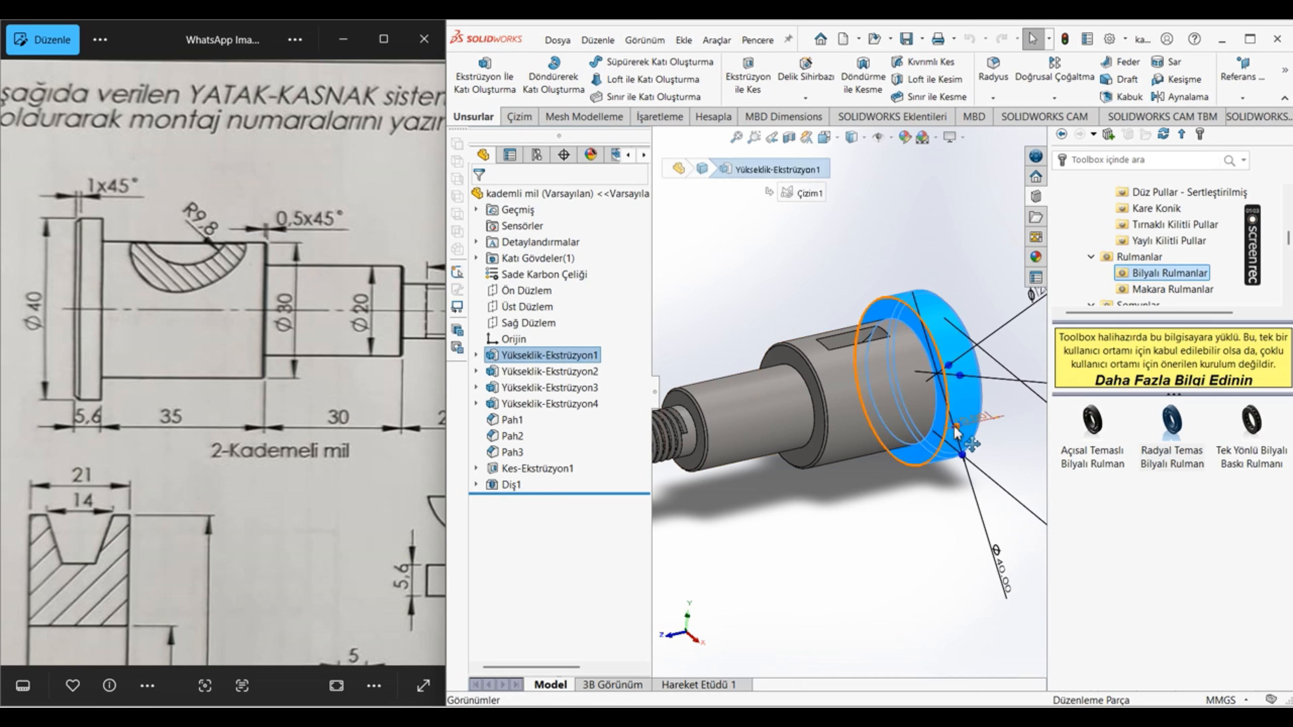
left_click(899, 509)
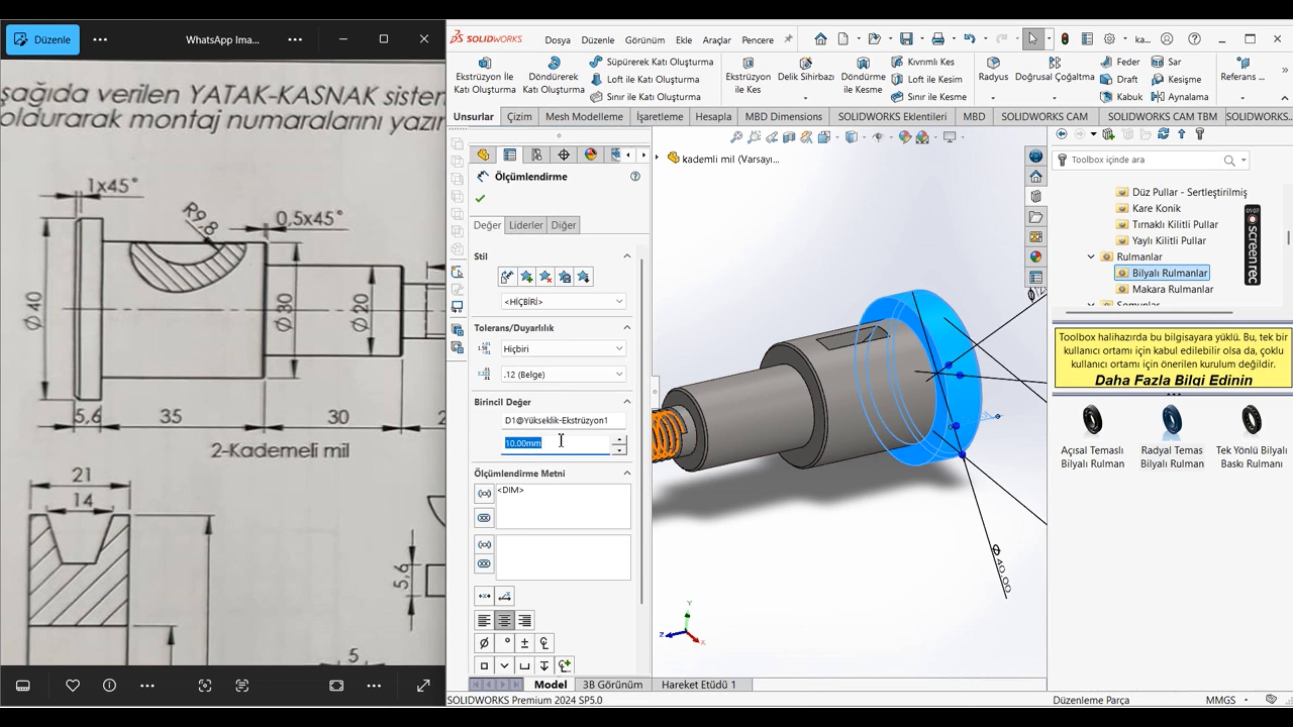
key("Return")
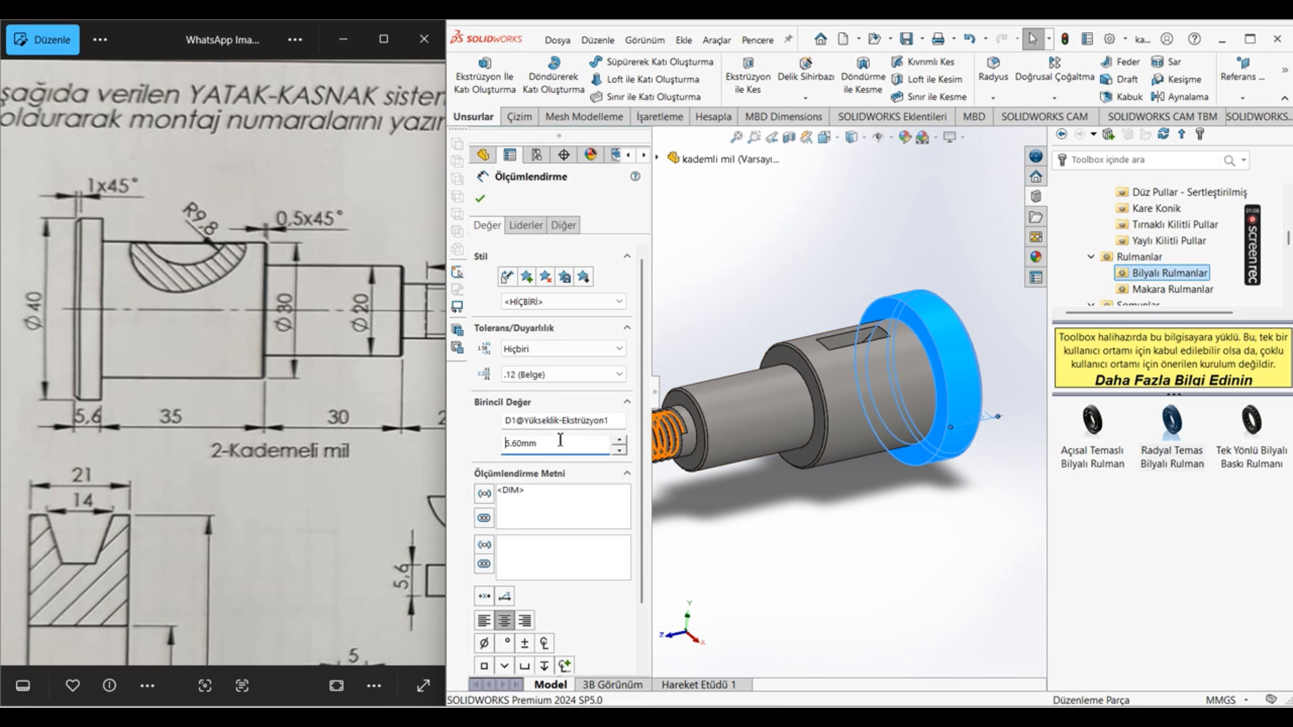
left_click(483, 199)
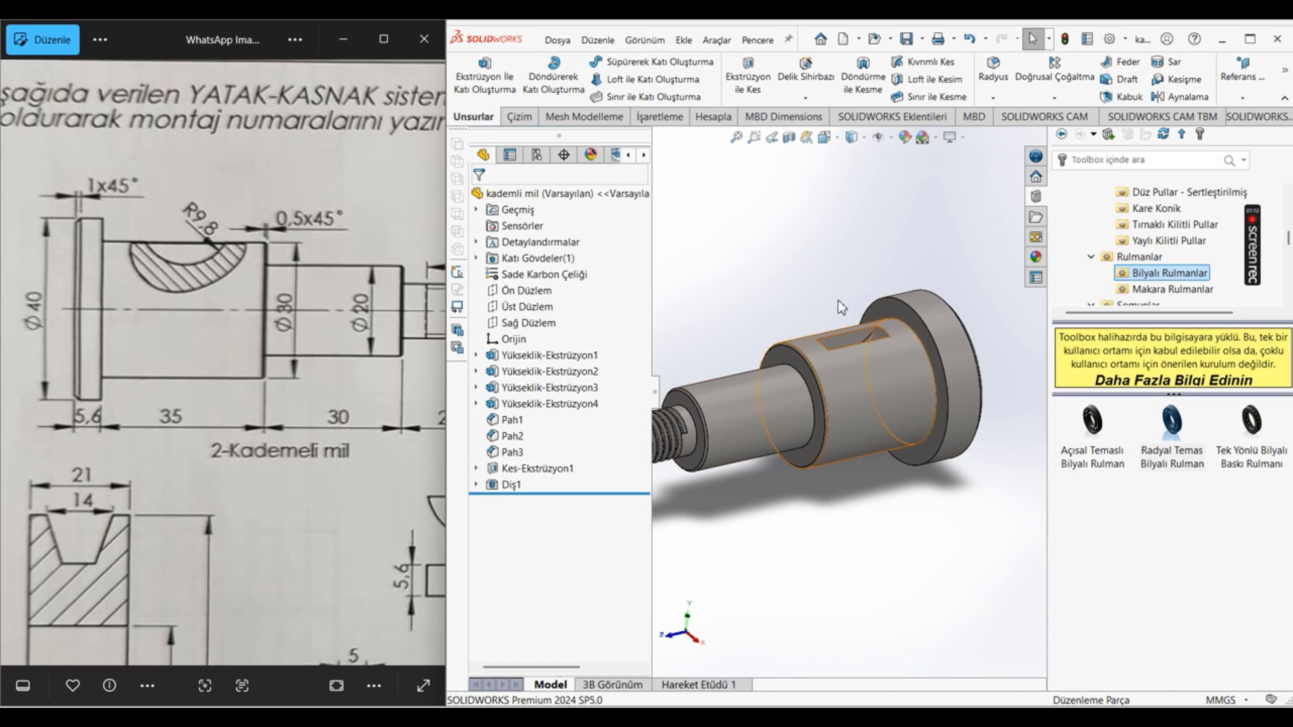
left_click(1064, 41)
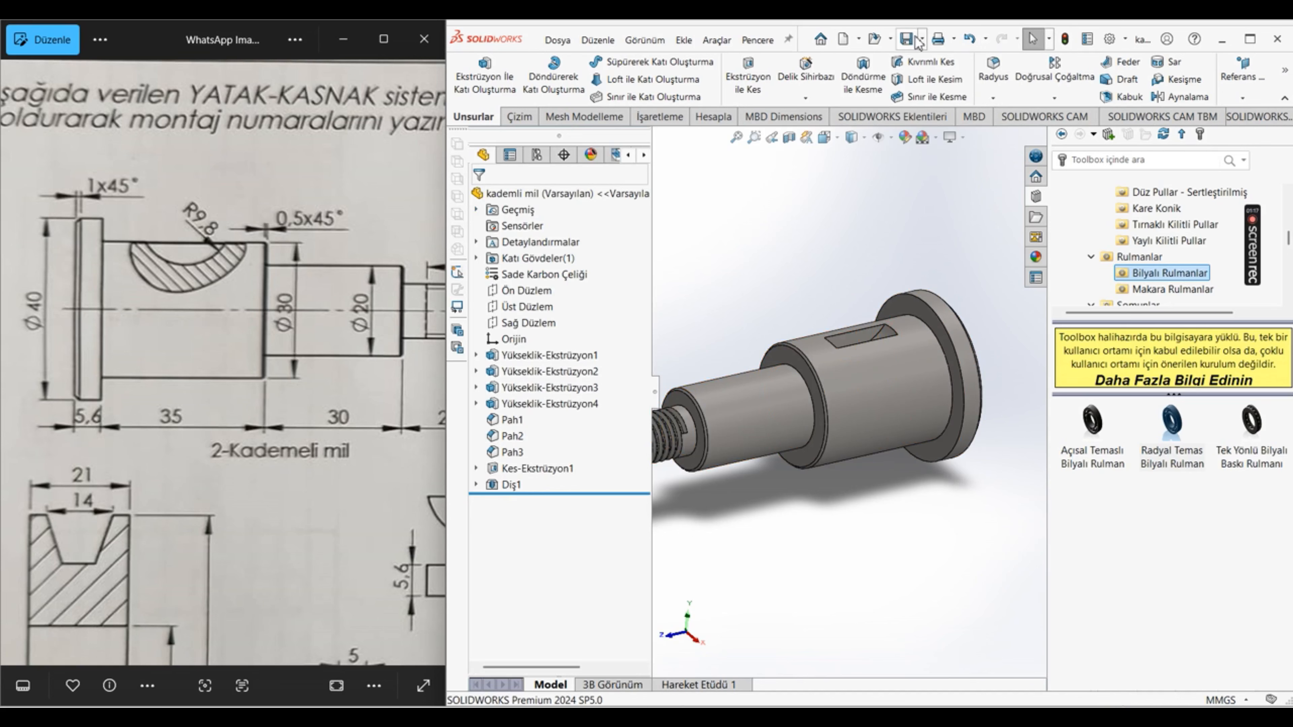
Step: Switch back to the Montaj1 assembly and inspect the updated shaft's fit in the housing
left_click(769, 44)
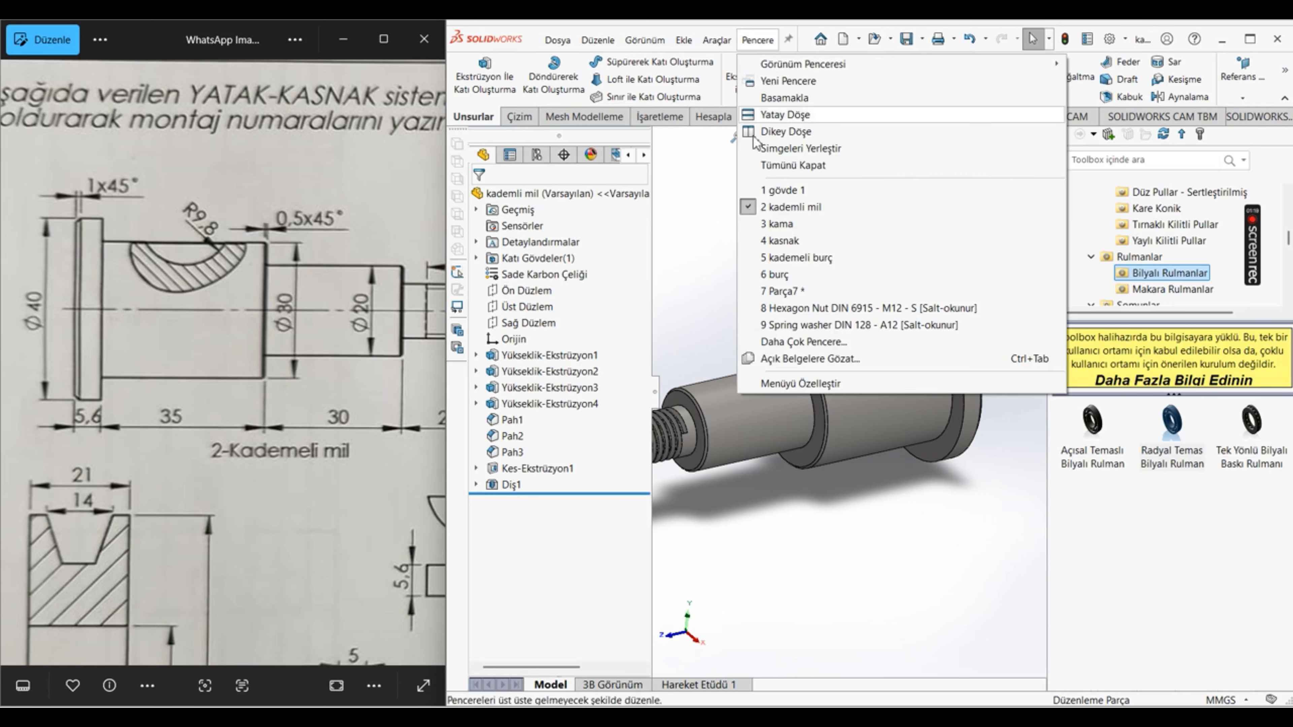
left_click(811, 346)
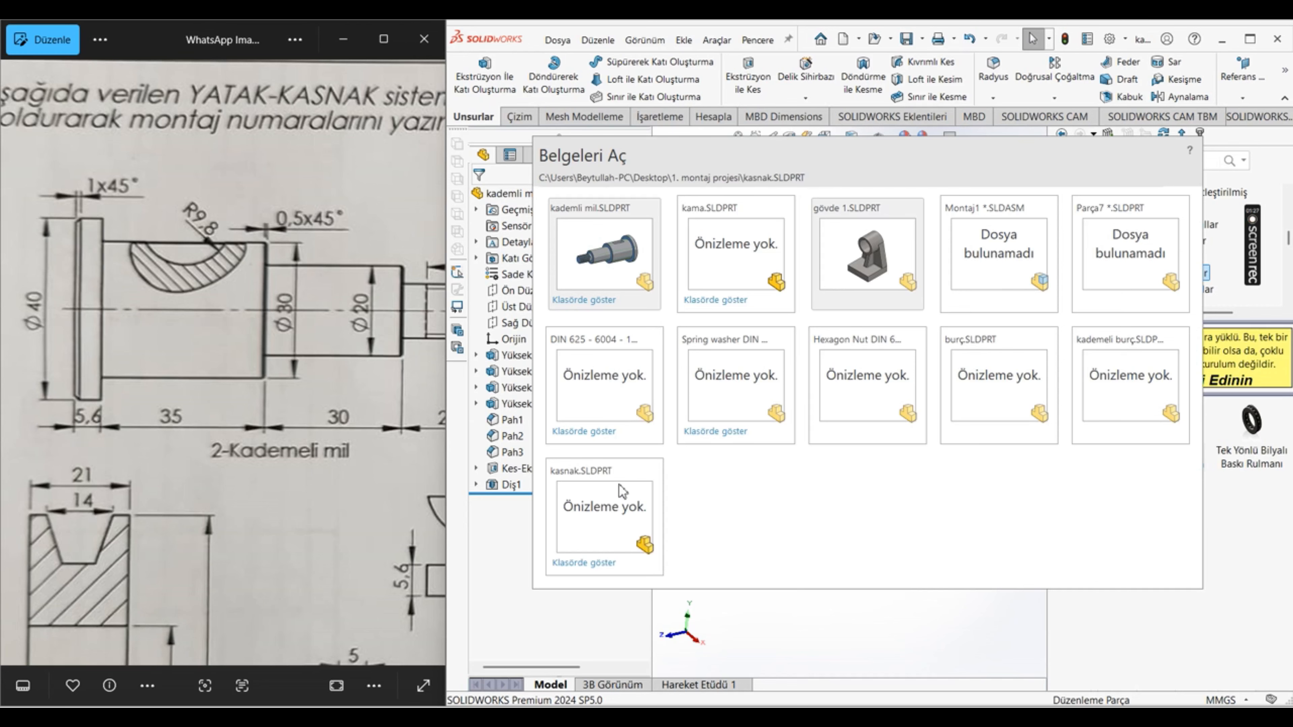
left_click(992, 251)
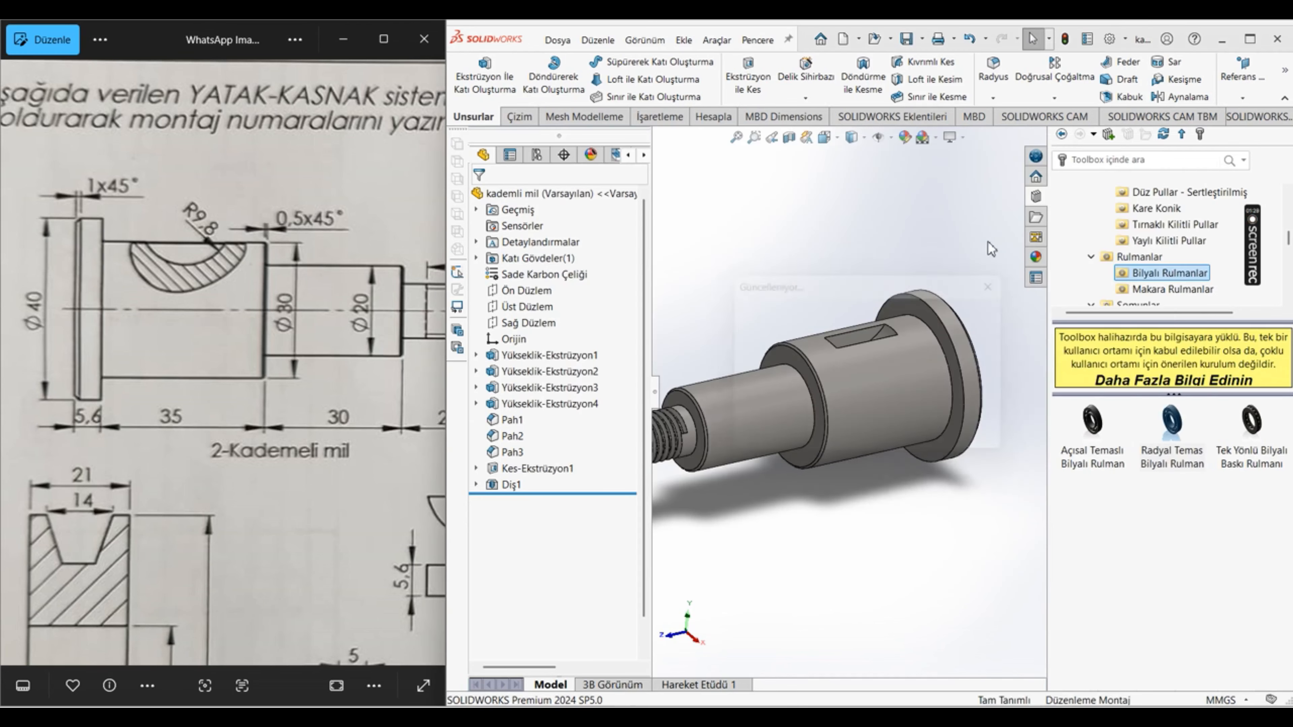
scroll(877, 433, "up", 6)
scroll(855, 392, "down", 8)
middle_click_drag(832, 259, 771, 262)
scroll(898, 347, "up", 6)
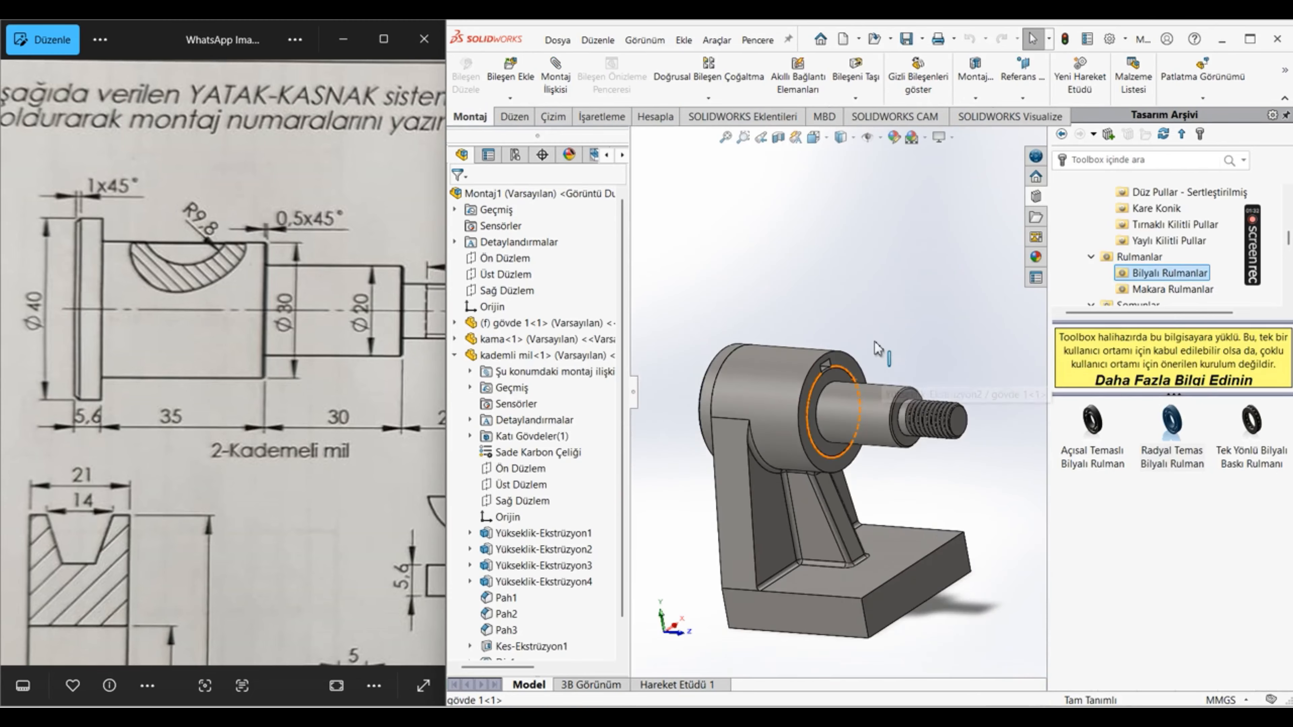
scroll(876, 348, "up", 3)
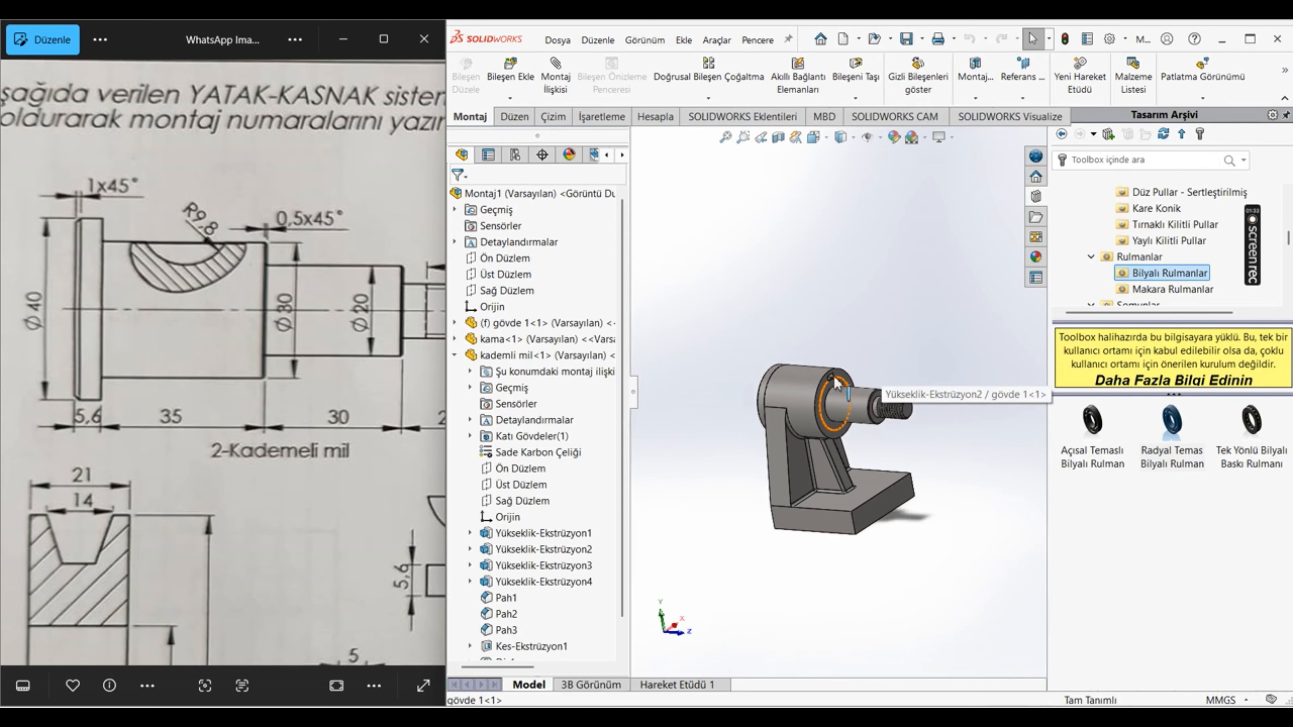
Step: Insert the kademeli burç part into the assembly near the shaft's threaded end
left_click(492, 77)
scroll(516, 426, "down", 1)
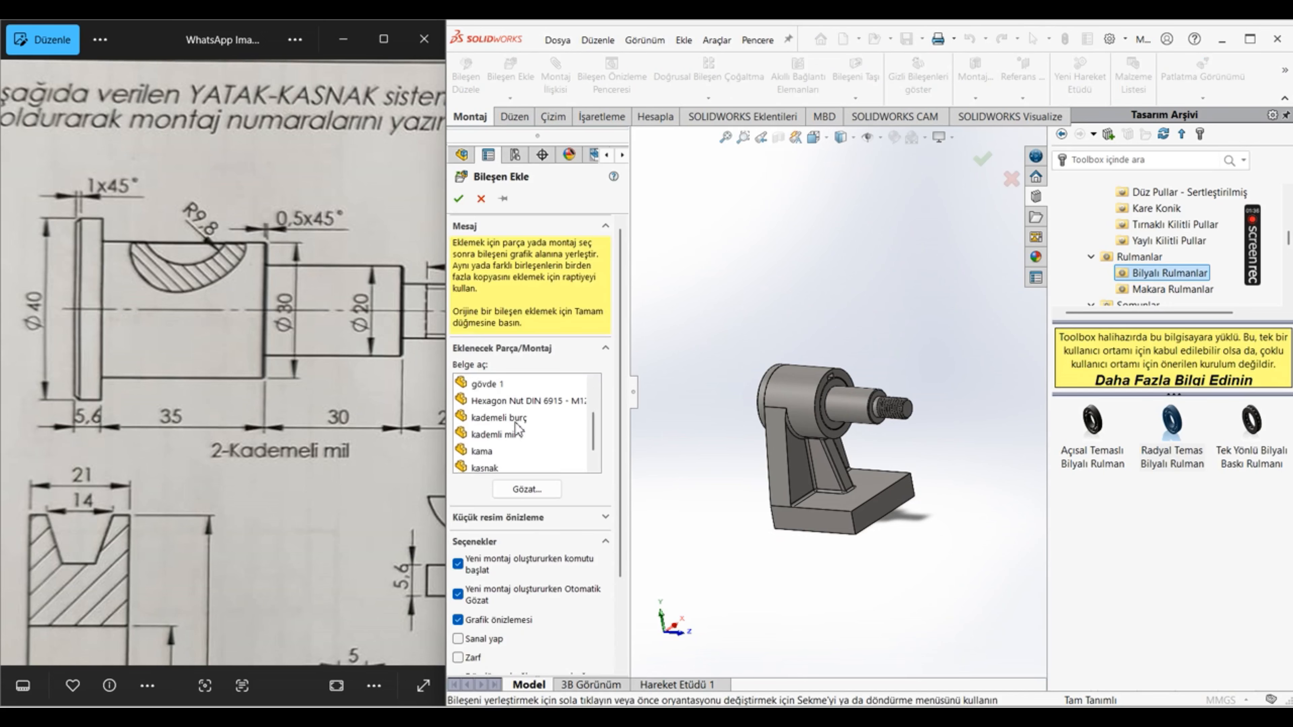
left_click(504, 399)
left_click(871, 366)
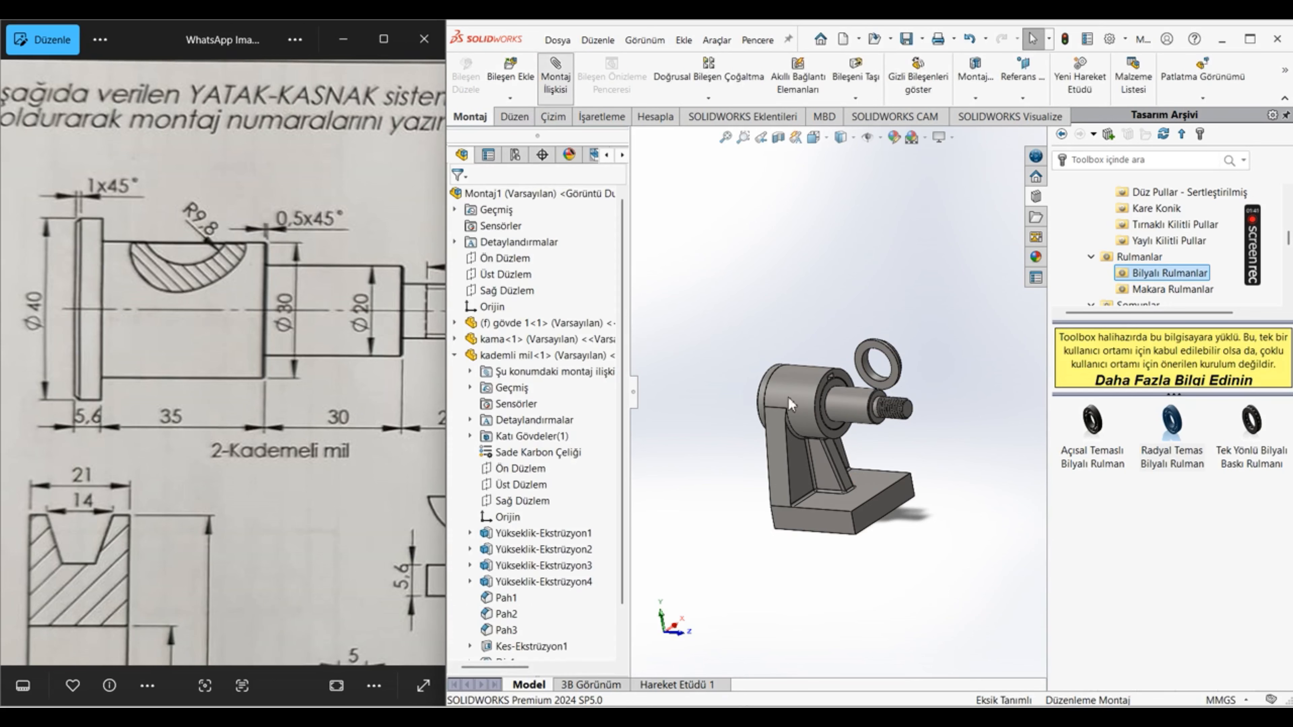
Step: Mate the stepped bushing's bore concentric with the shaft's 20 mm cylinder
scroll(853, 393, "down", 3)
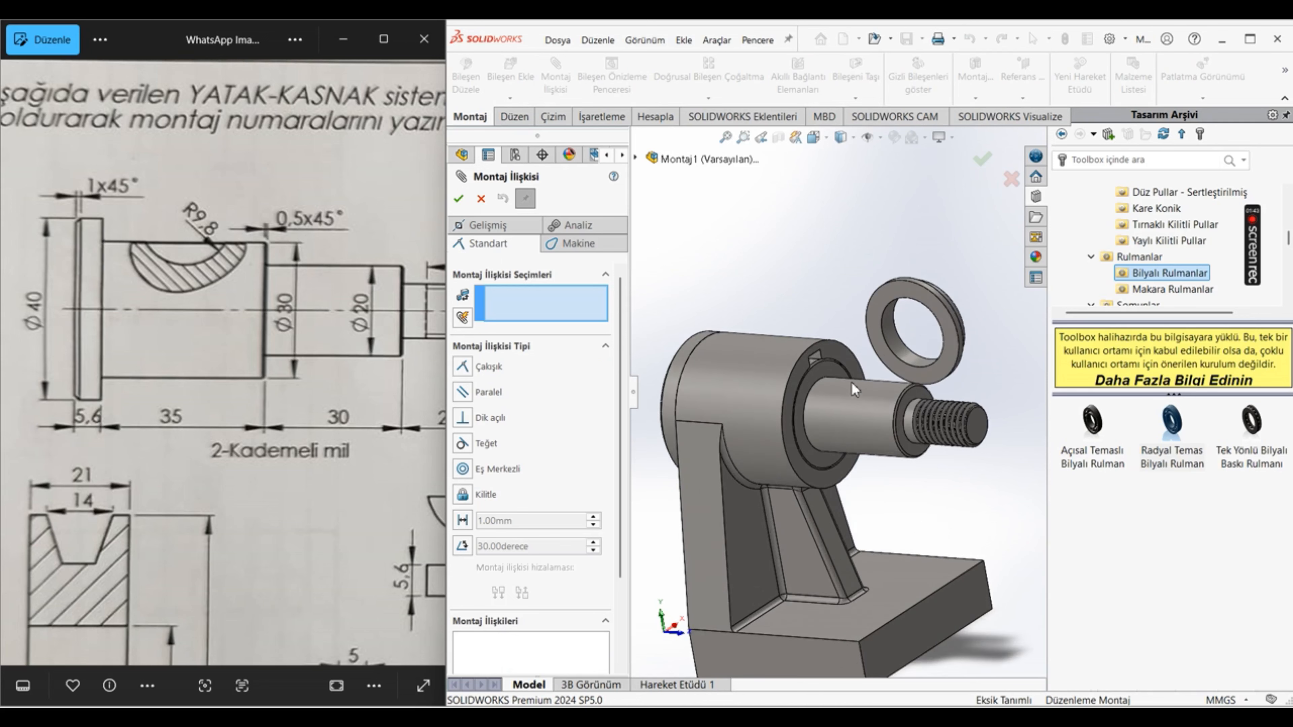
left_click(886, 352)
left_click(891, 415)
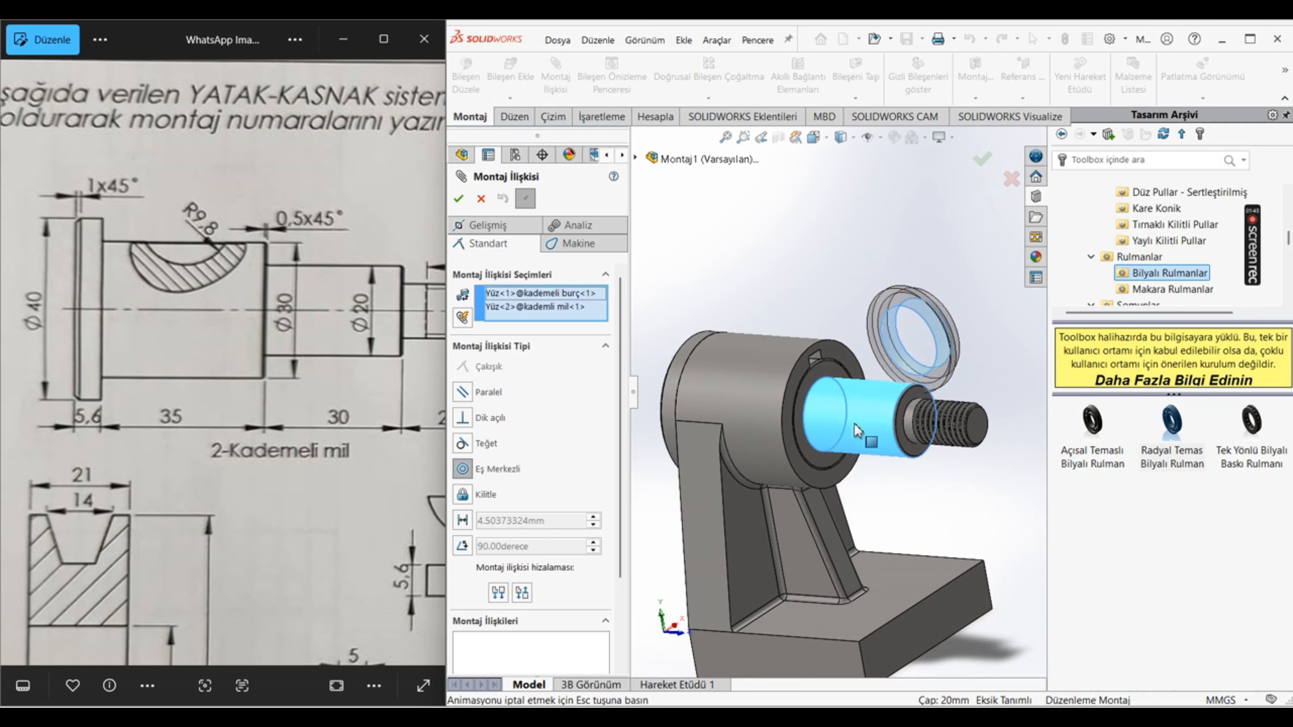
left_click(1027, 476)
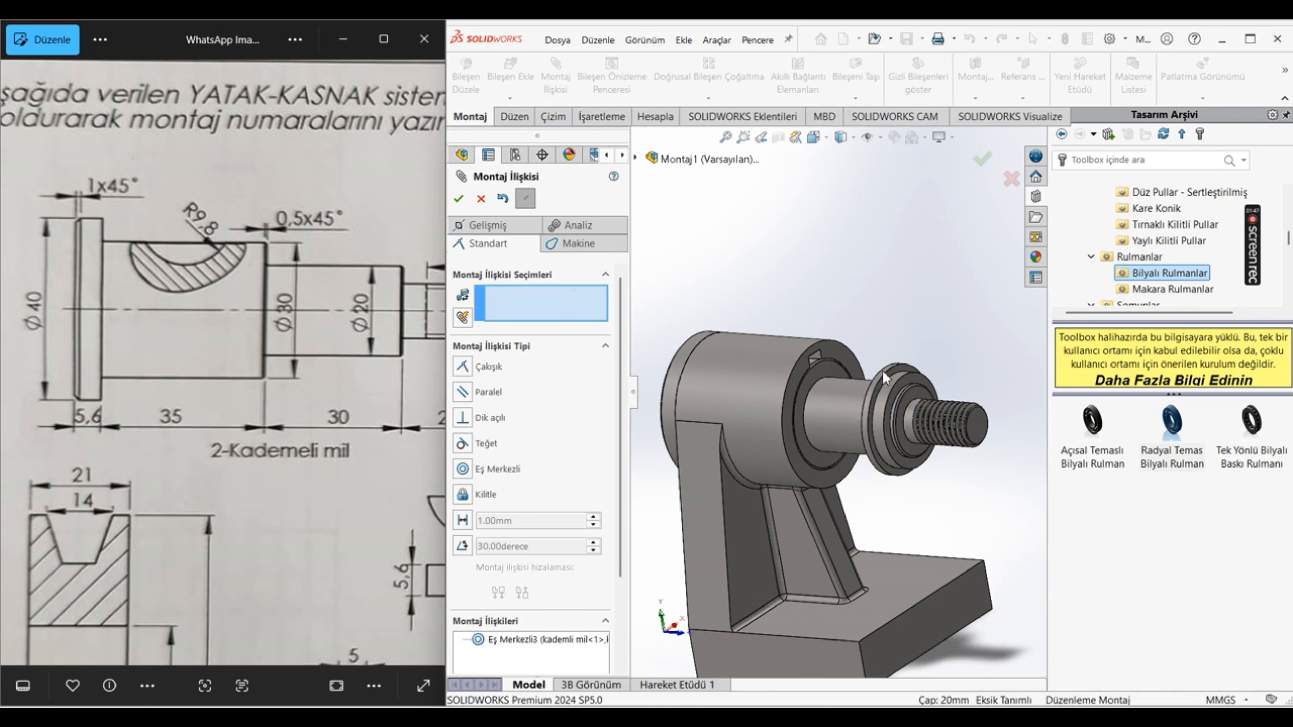
Step: Add a coincident mate between the stepped bushing's flat face and the housing cylinder's end face
middle_click_drag(983, 428, 835, 351)
left_click(934, 377)
left_click(838, 358)
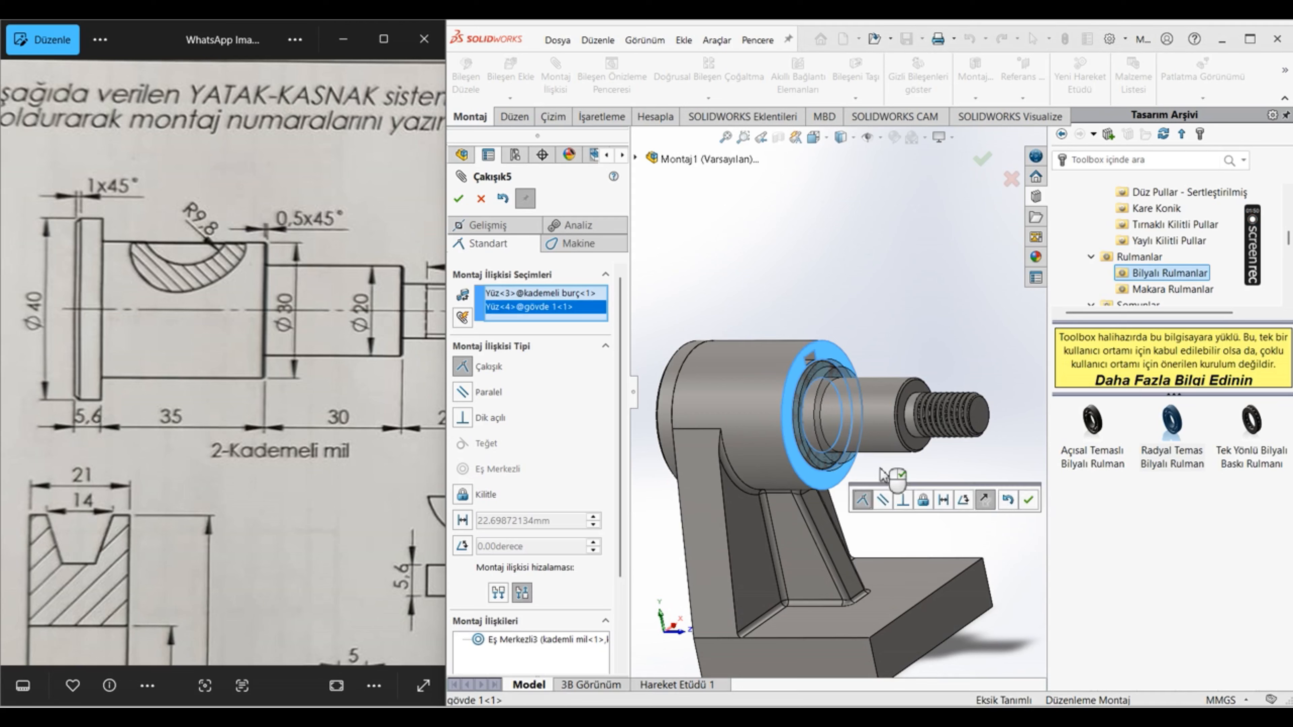
left_click(1028, 500)
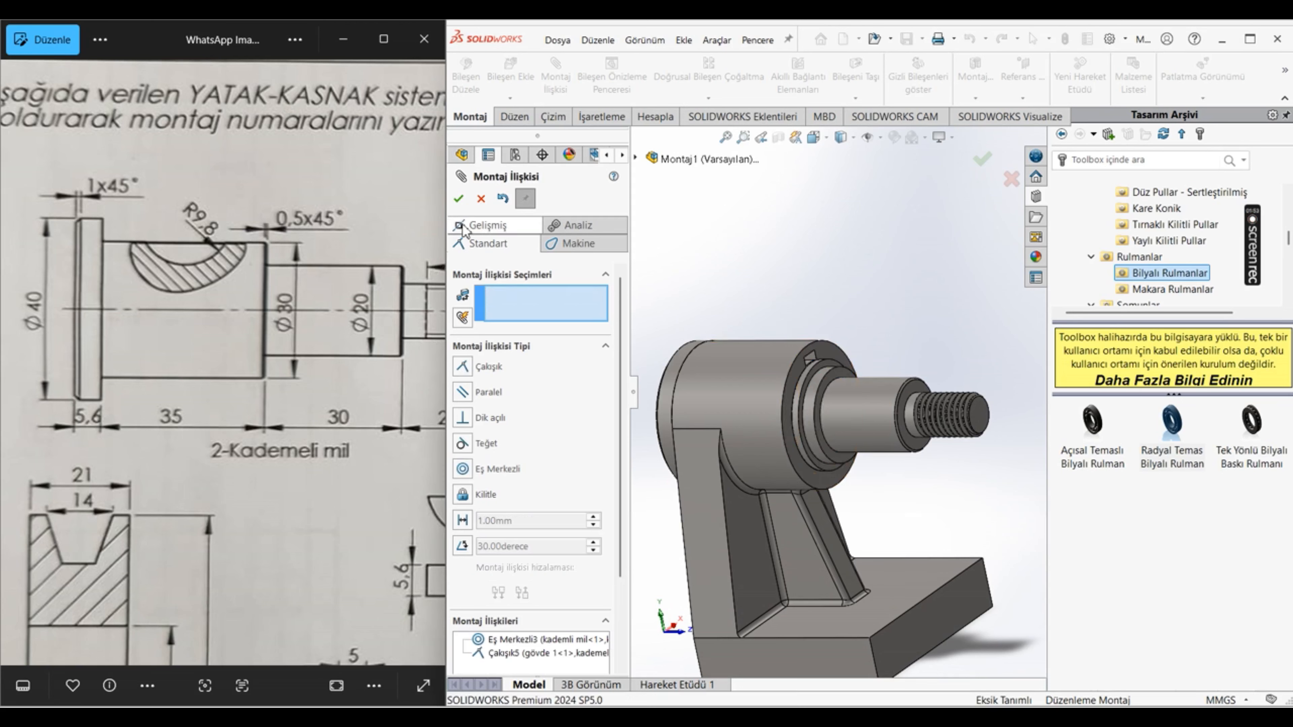
left_click(458, 199)
Step: Insert the DIN 625 - 6004 ball bearing into the assembly above the shaft
scroll(838, 392, "up", 3)
left_click(510, 72)
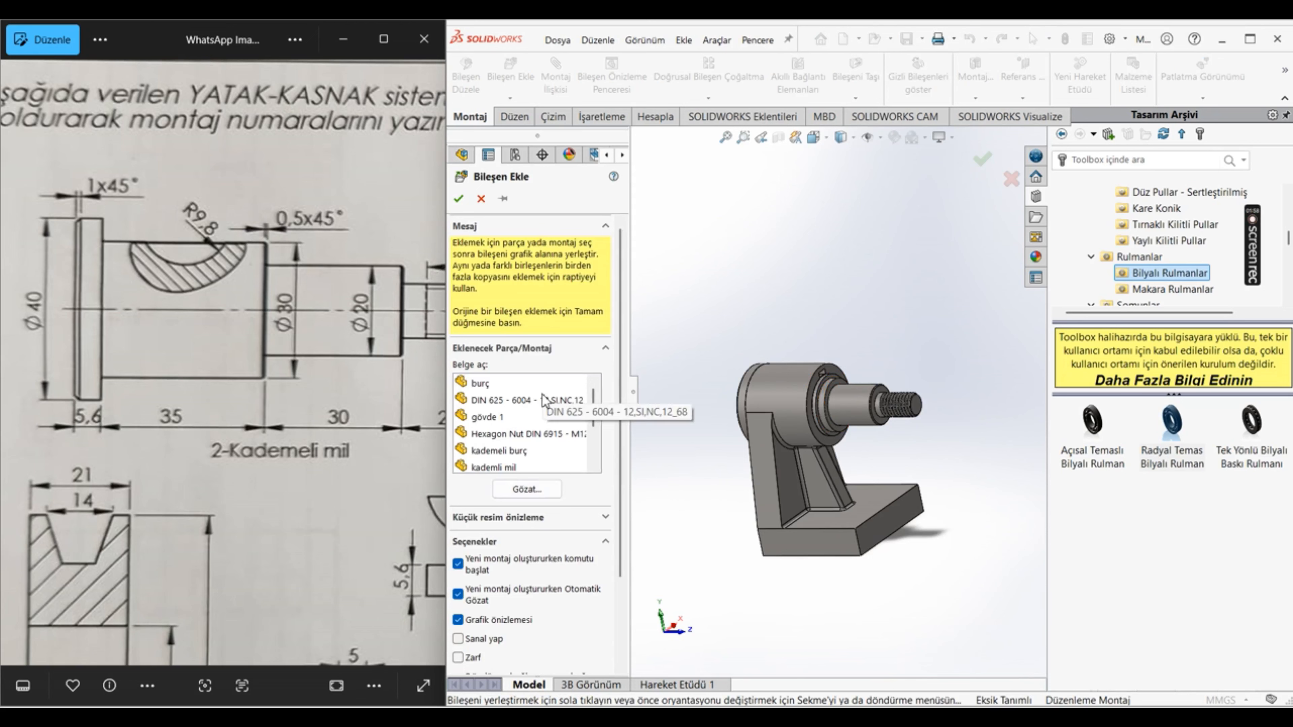
left_click(544, 403)
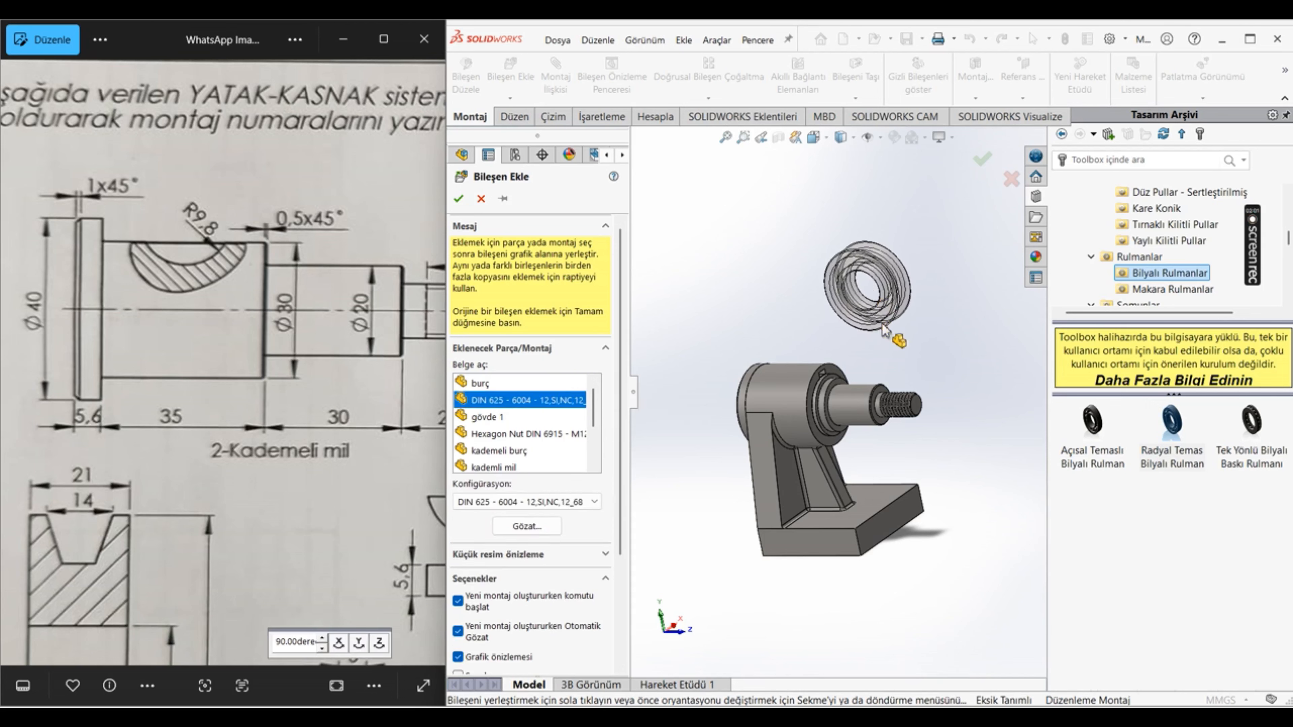
left_click(901, 358)
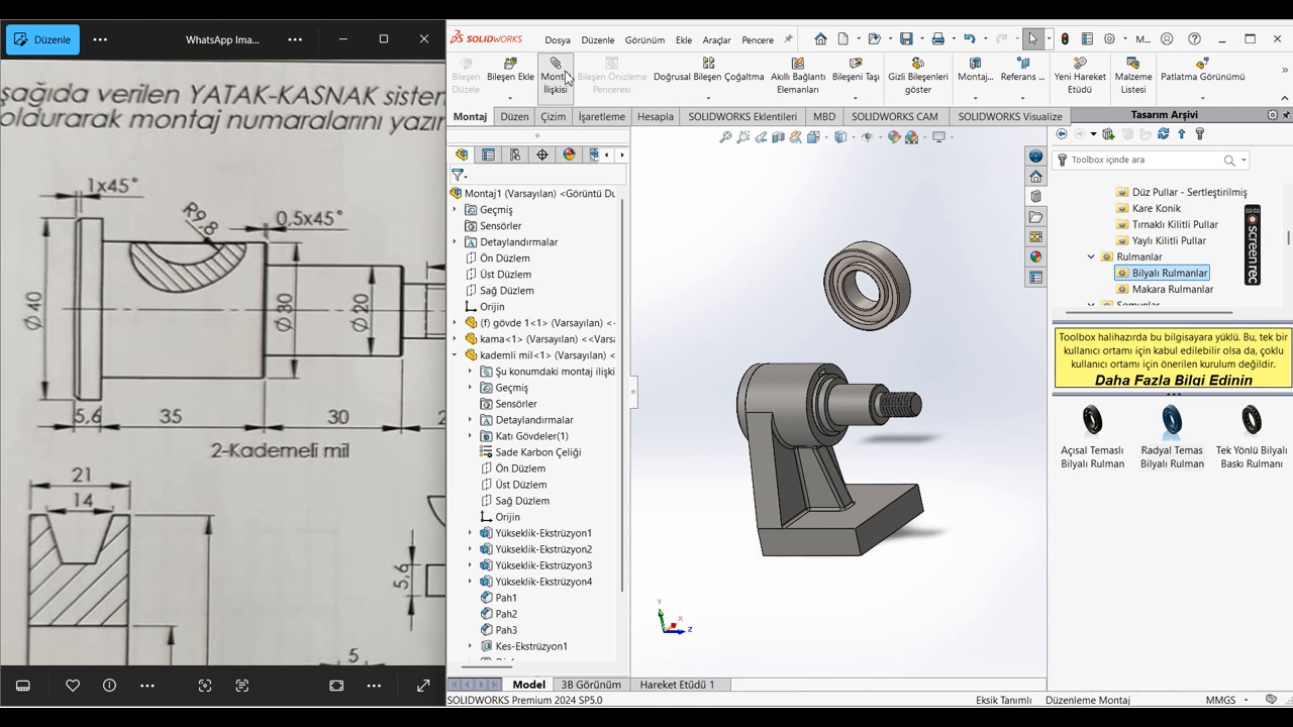
Step: Mate the ball bearing's bore concentric with the shaft's 20 mm cylinder
scroll(865, 364, "down", 4)
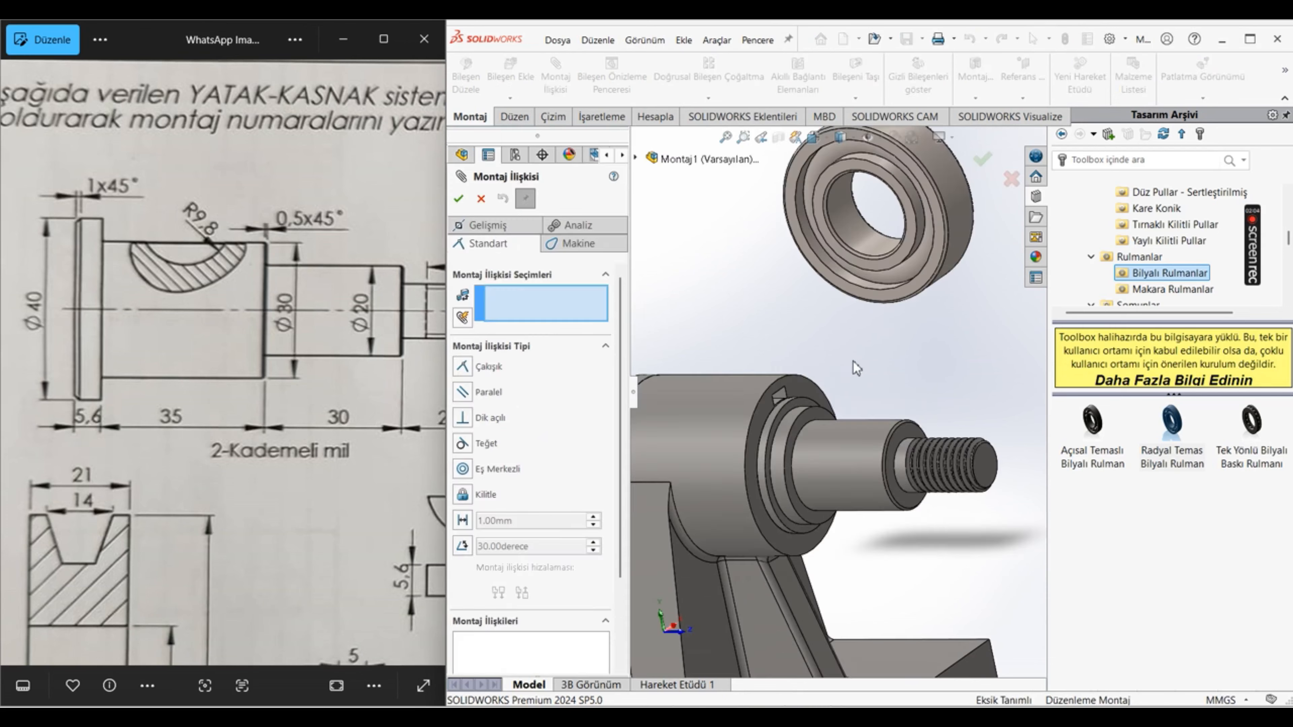
left_click(861, 257)
left_click(845, 456)
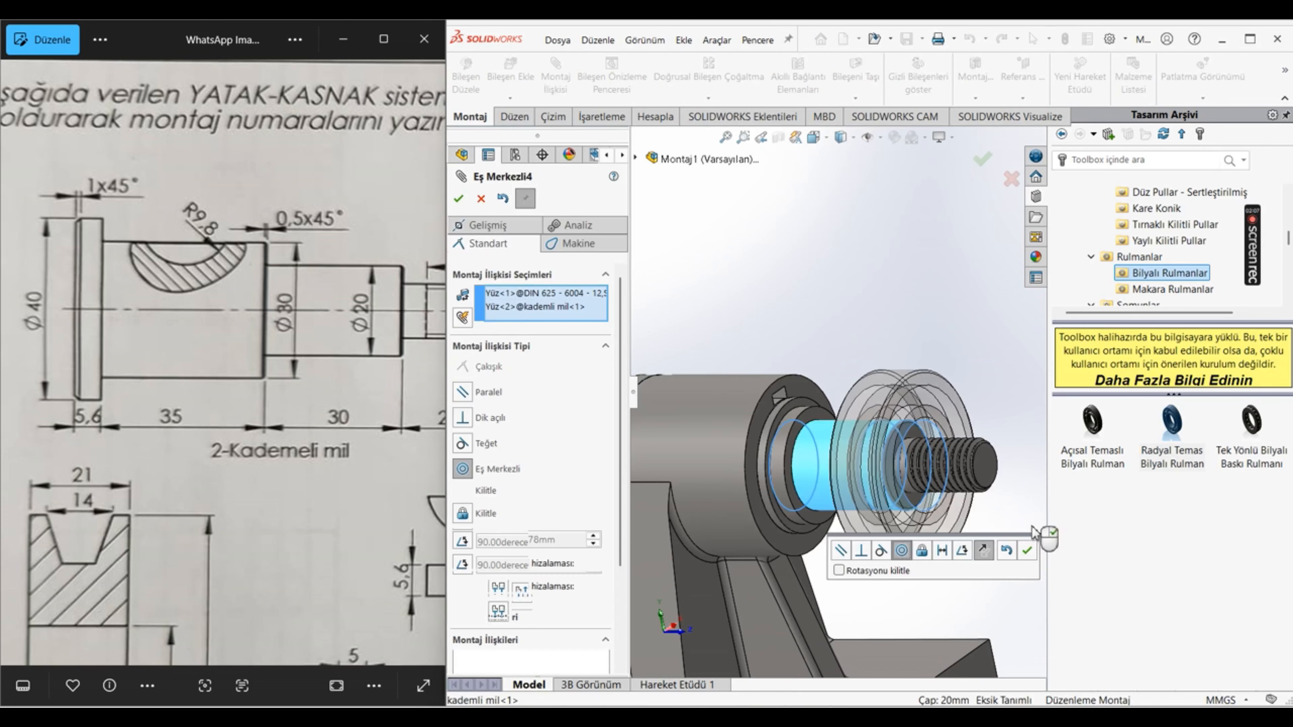
left_click(1026, 550)
Step: Seat the ball bearing against the stepped bushing with a coincident mate between their facing surfaces
middle_click_drag(840, 442, 934, 443)
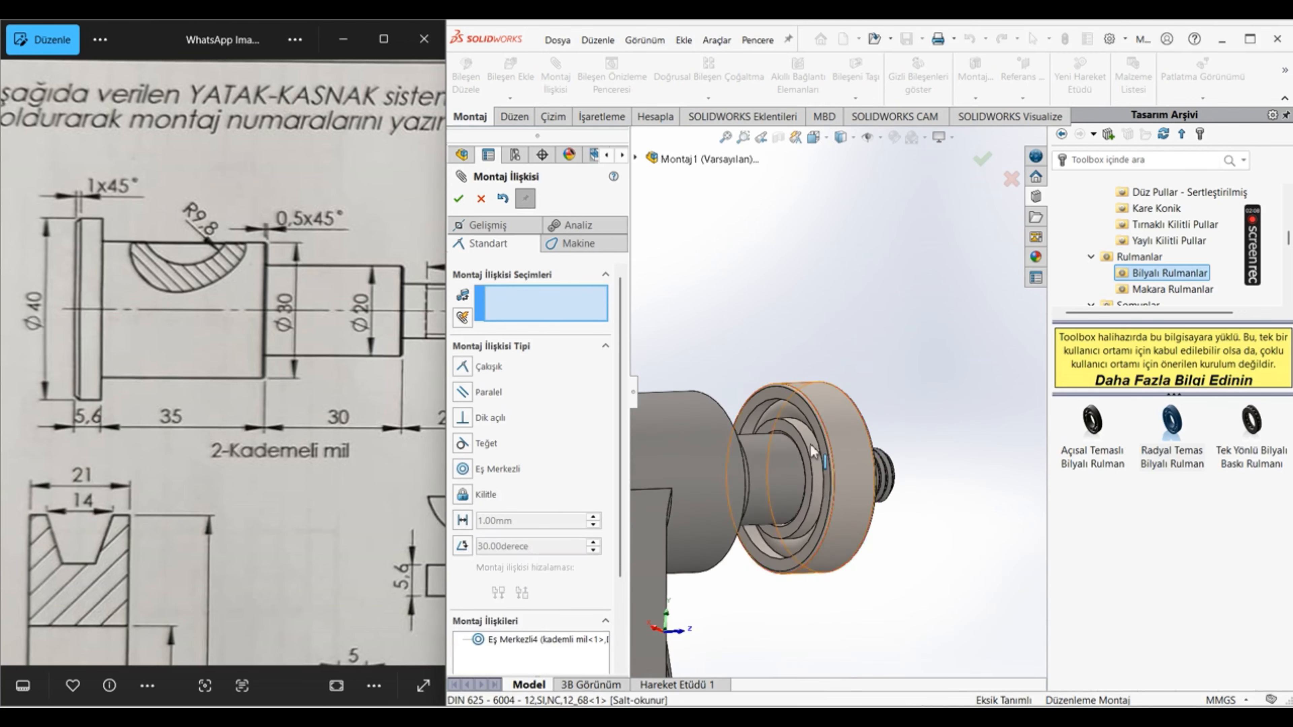
left_click(813, 452)
middle_click_drag(813, 452, 682, 458)
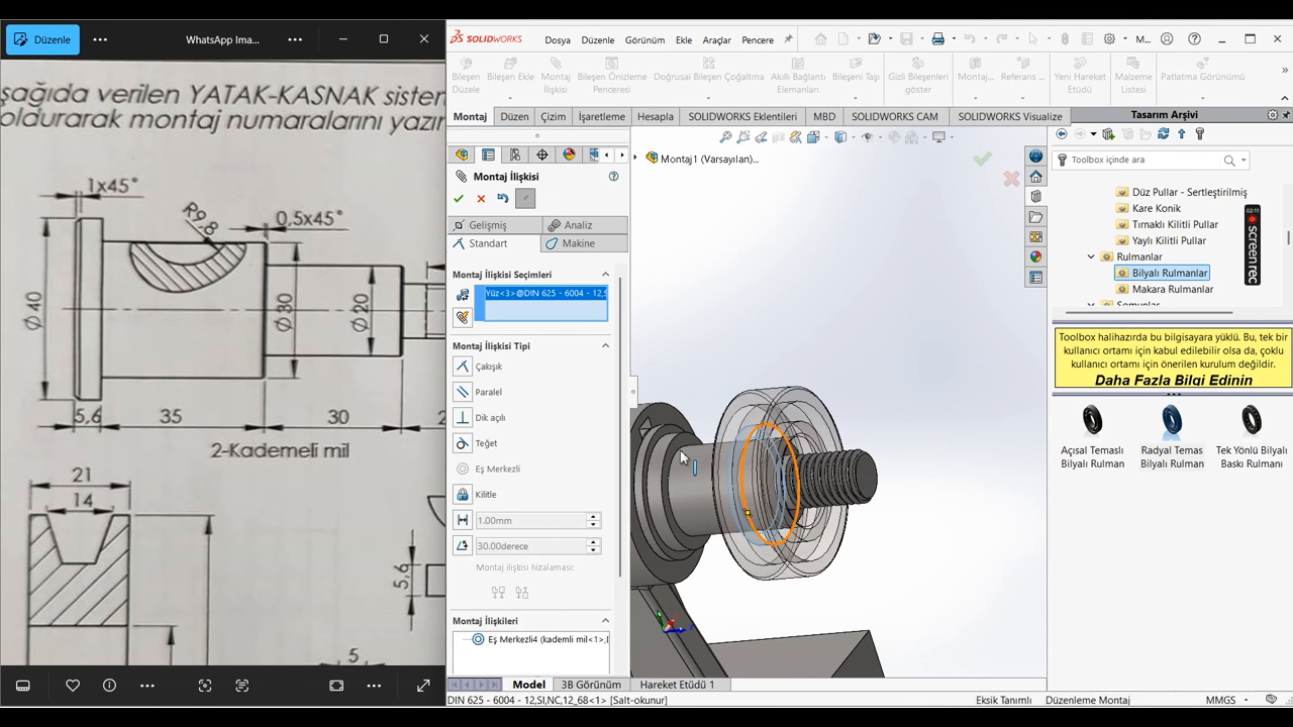
left_click(681, 446)
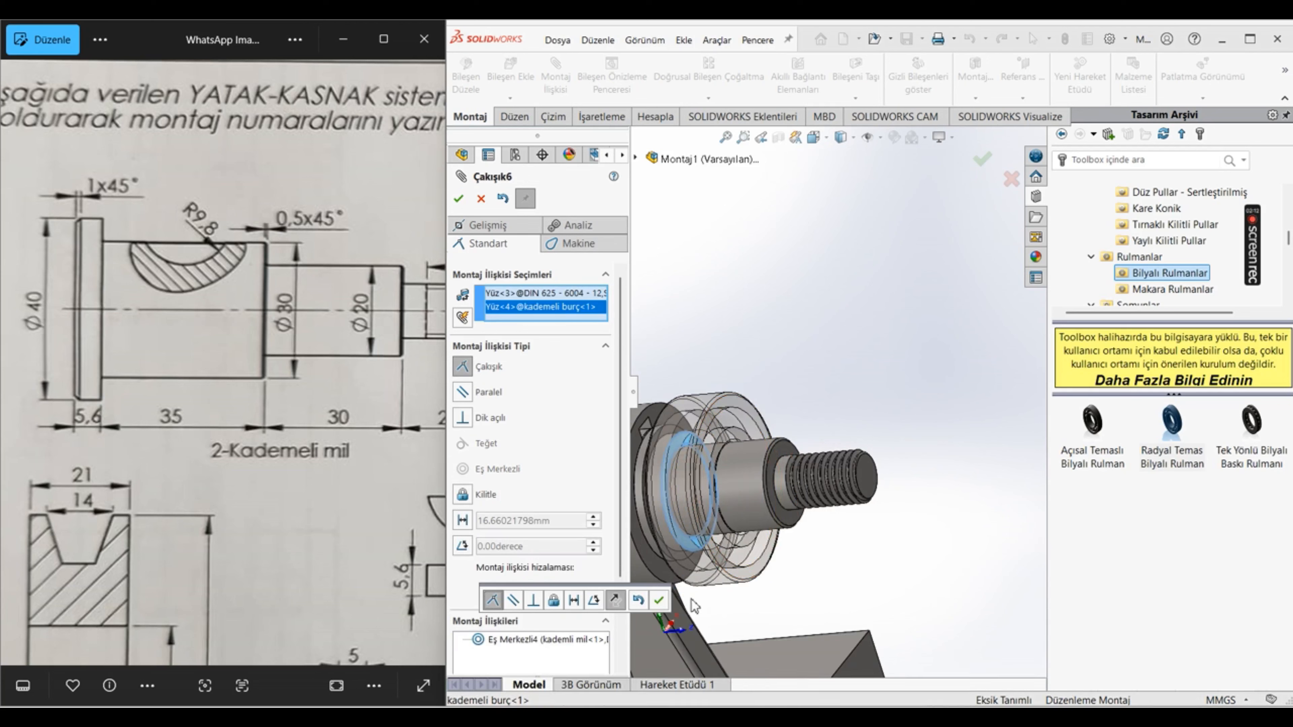
left_click(658, 603)
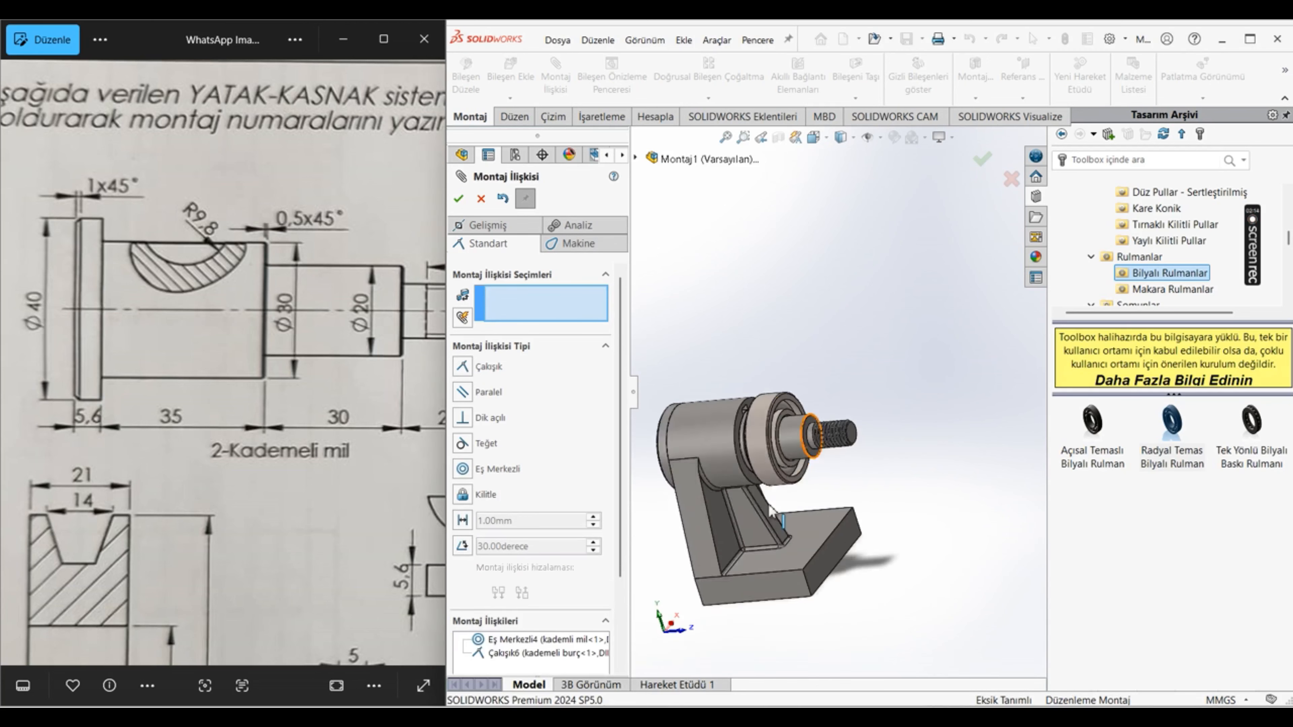
left_click(458, 199)
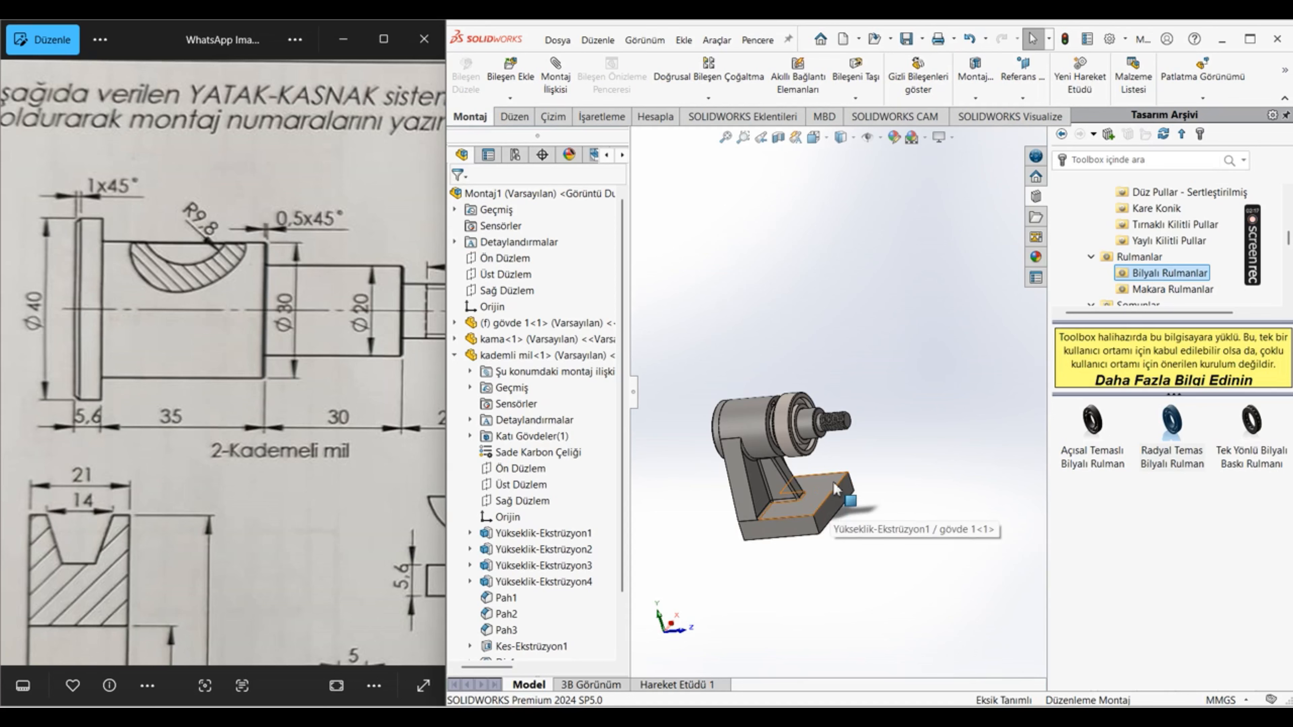
Step: Insert the kasnak pulley part into the assembly above the shaft
left_click(507, 75)
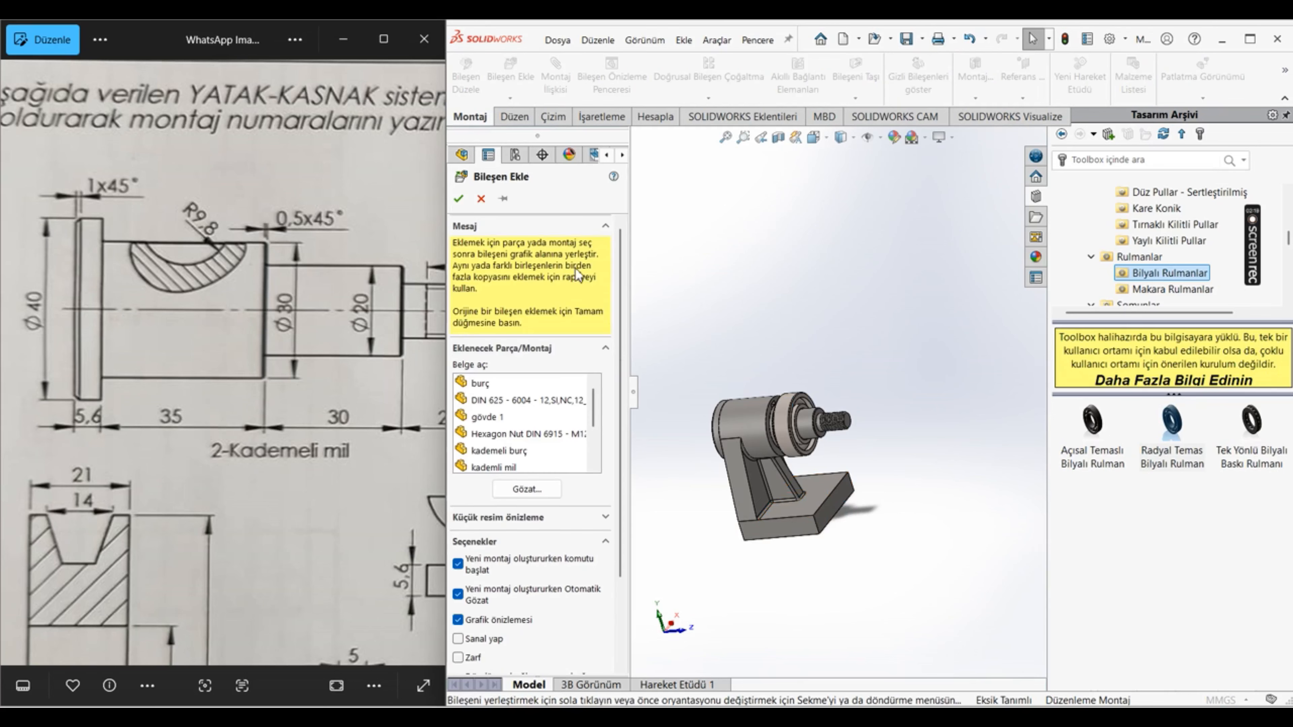
scroll(520, 434, "down", 2)
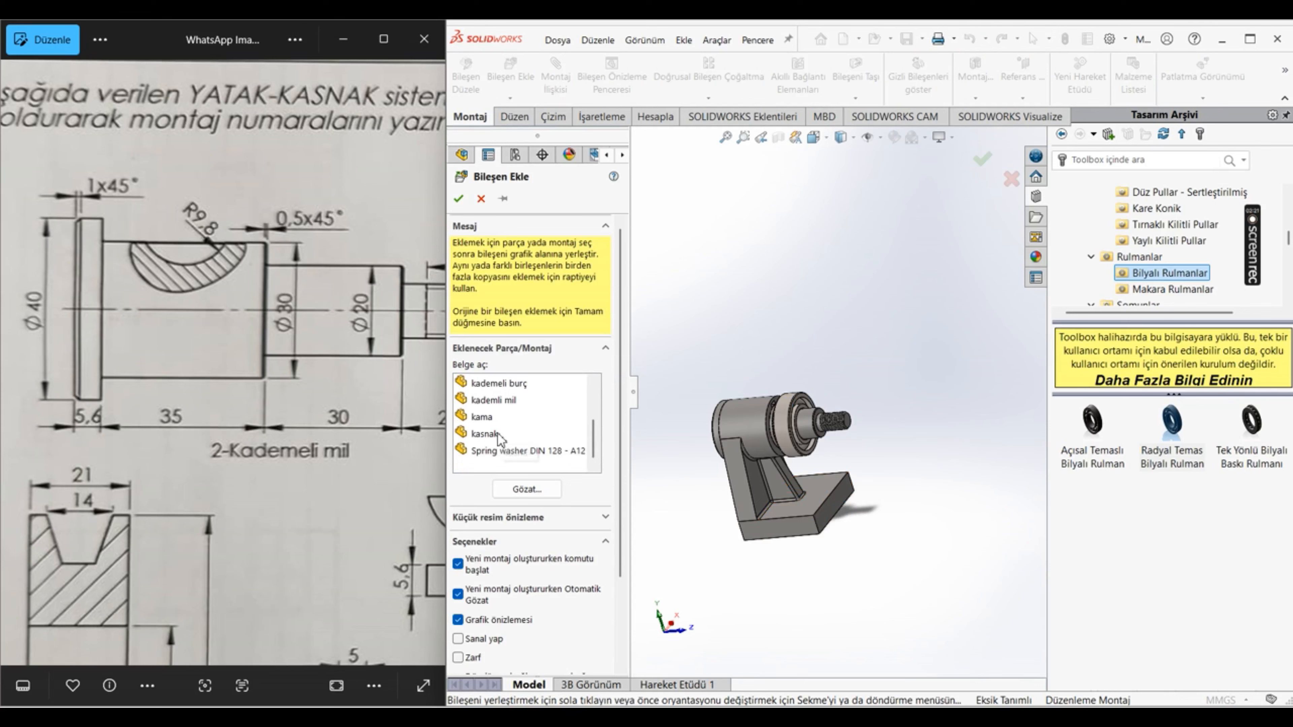
left_click(498, 435)
left_click(851, 372)
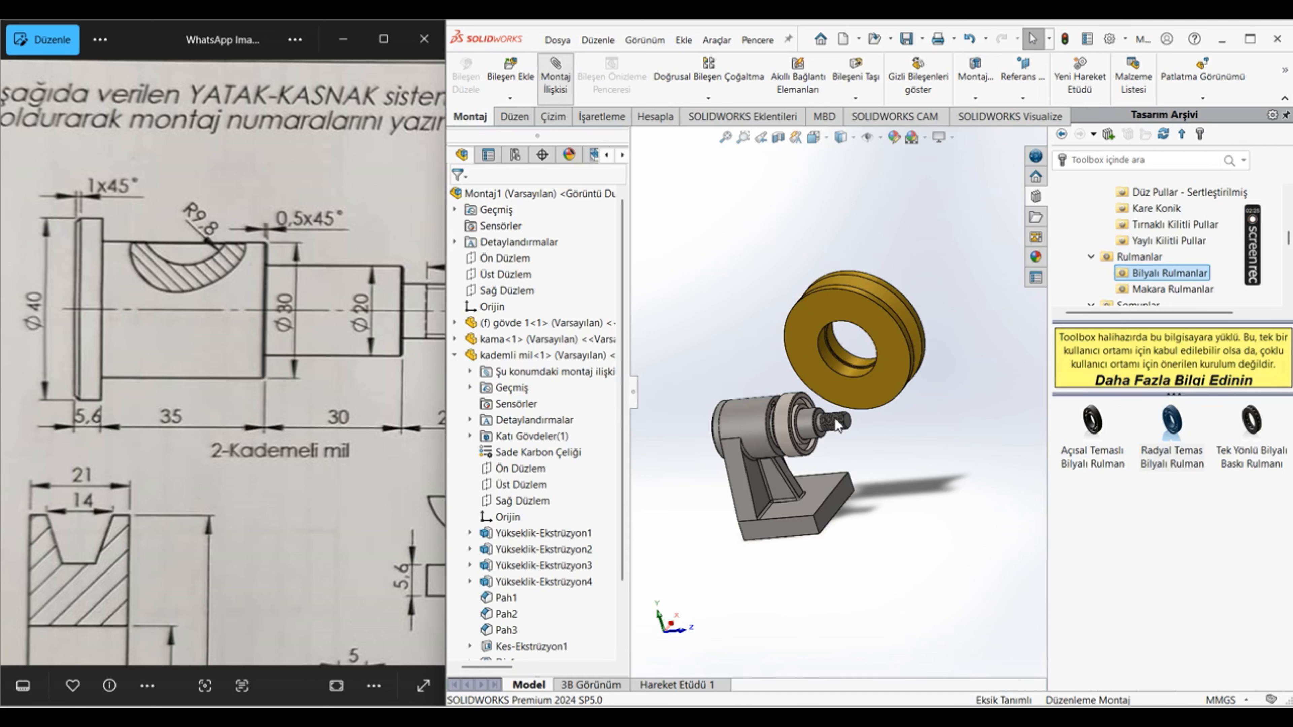
Step: Mate the pulley's inner cylindrical face concentric with the ball bearing's outer cylindrical face
scroll(830, 403, "down", 3)
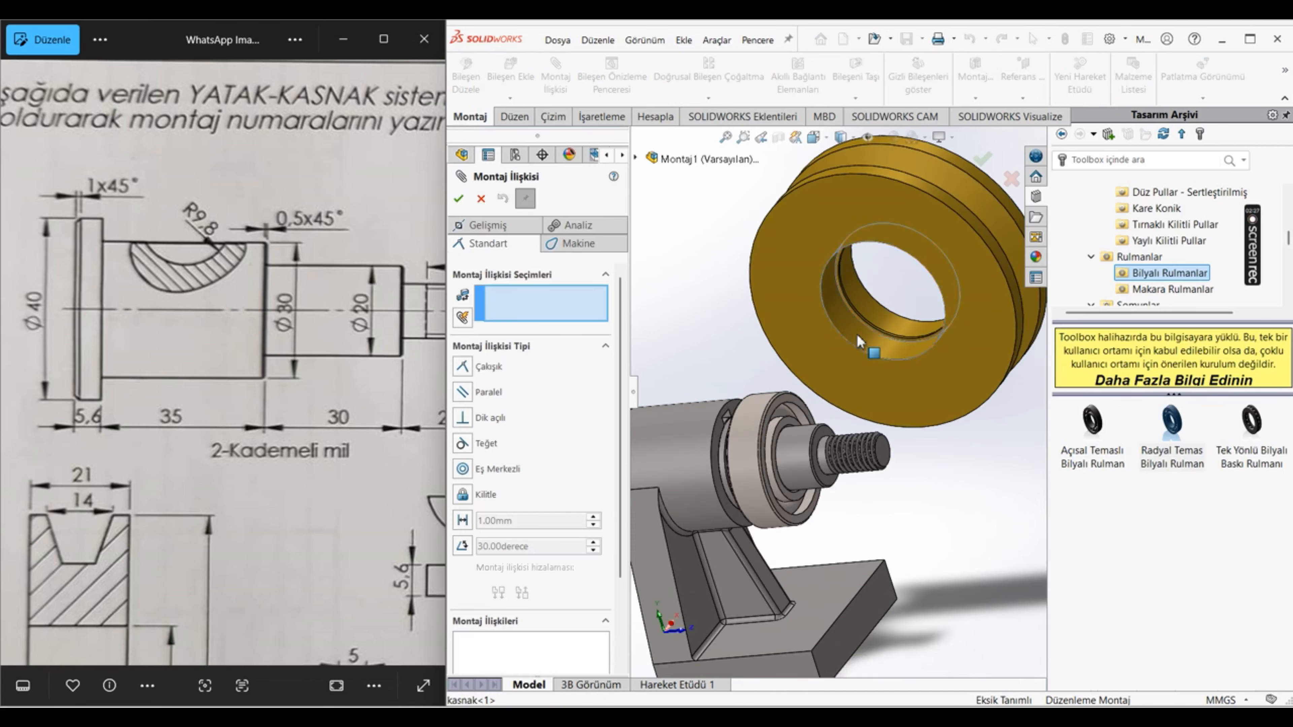
left_click(858, 353)
left_click(770, 407)
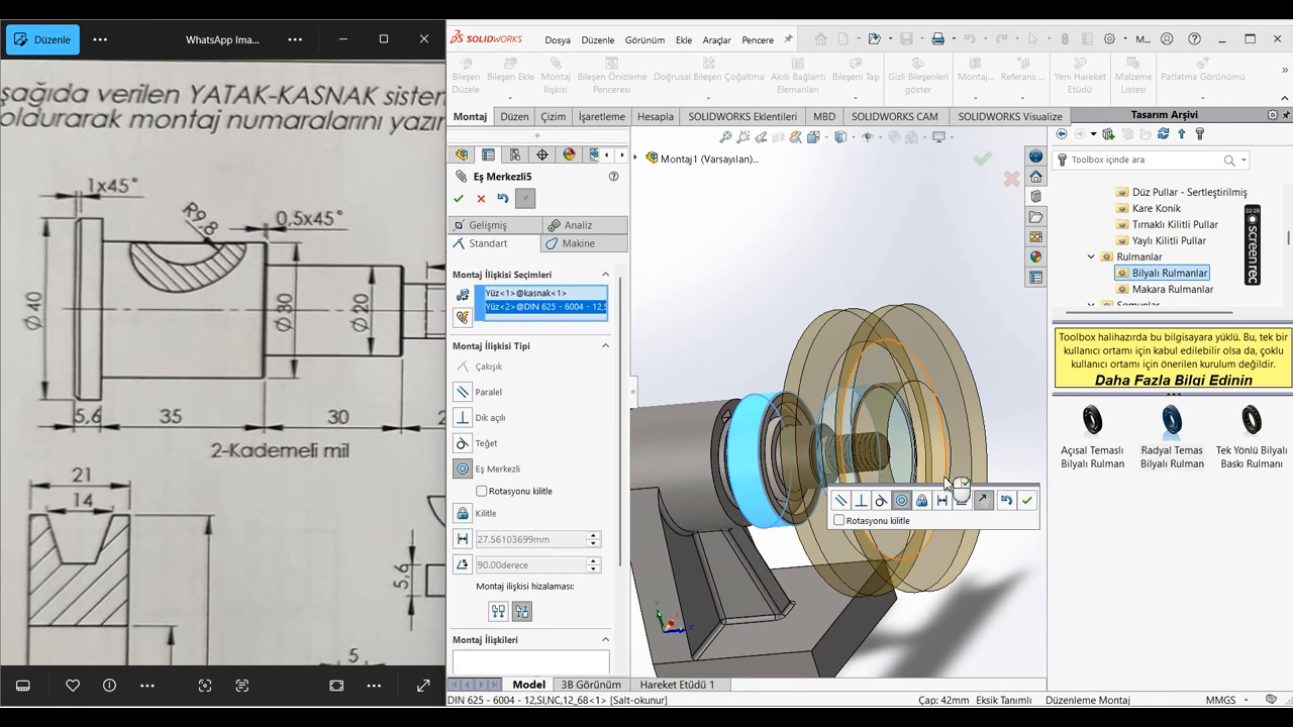
left_click(1027, 502)
scroll(835, 362, "down", 6)
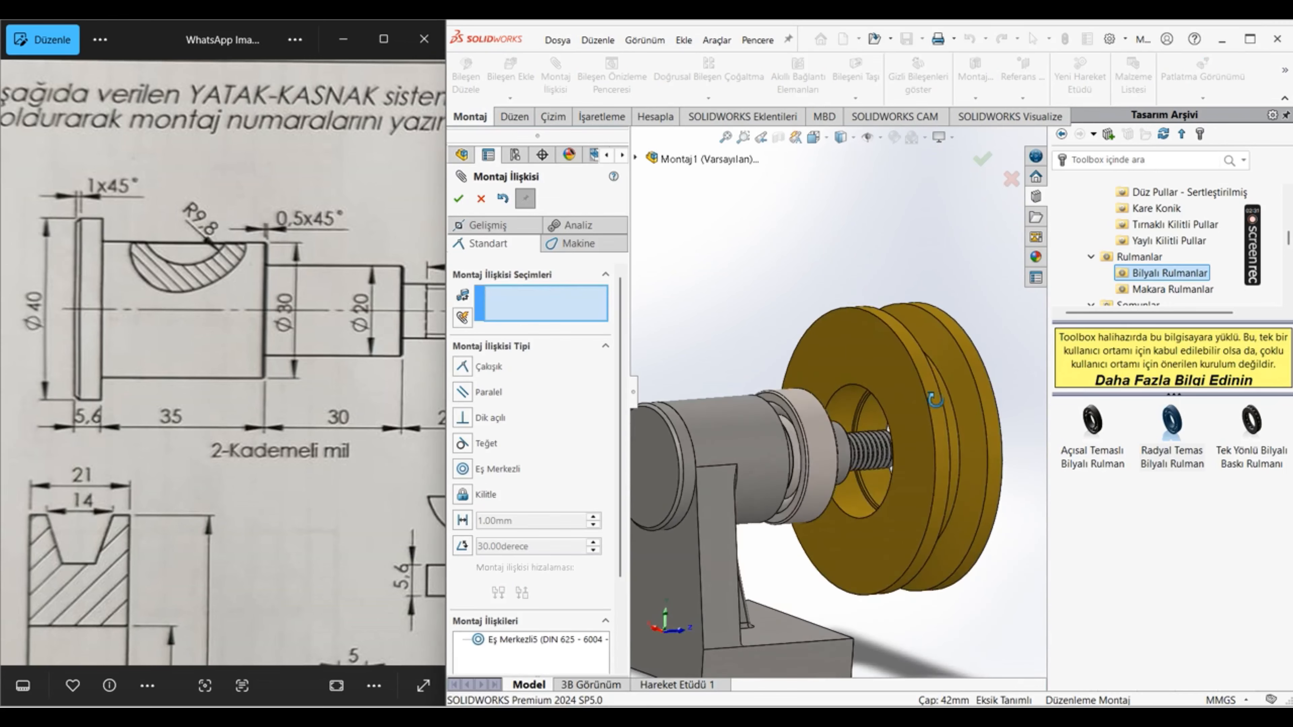
Step: Seat the pulley on the ball bearing with a coincident mate between the pulley's inner shoulder face and the bearing's side face
left_click(841, 355)
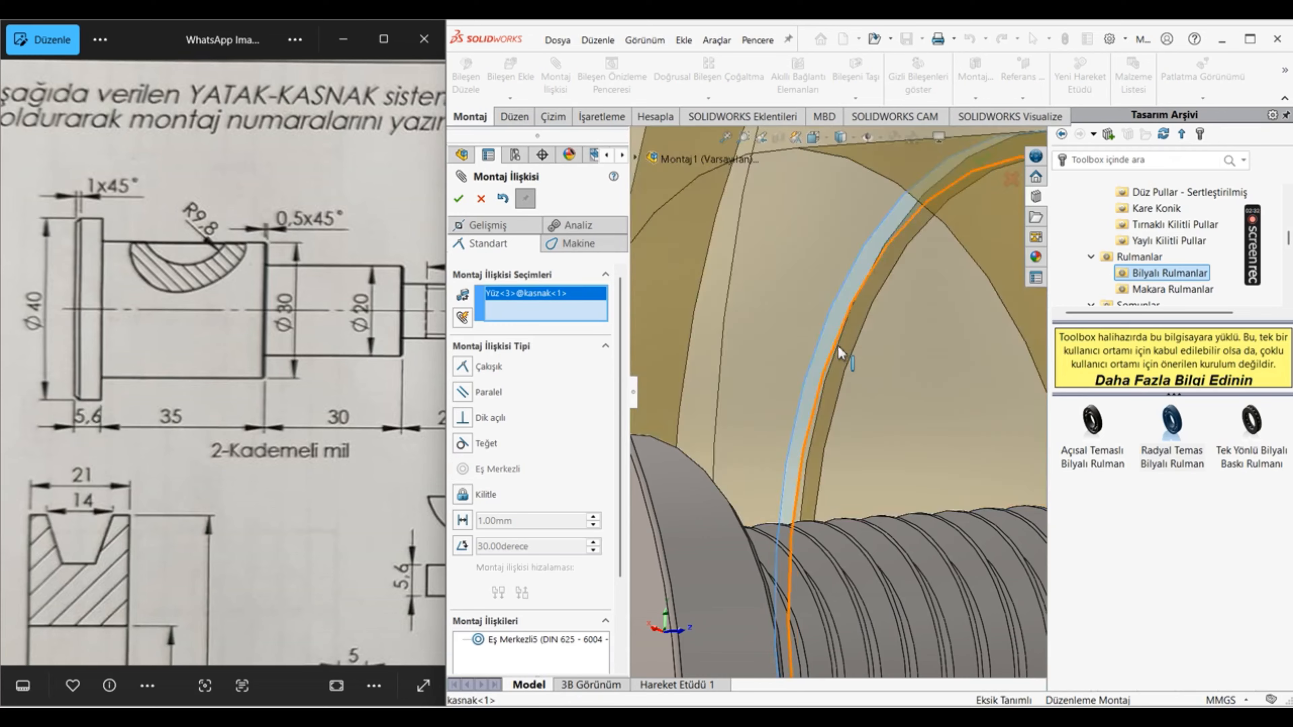
scroll(794, 367, "up", 5)
scroll(759, 372, "up", 5)
scroll(746, 375, "down", 5)
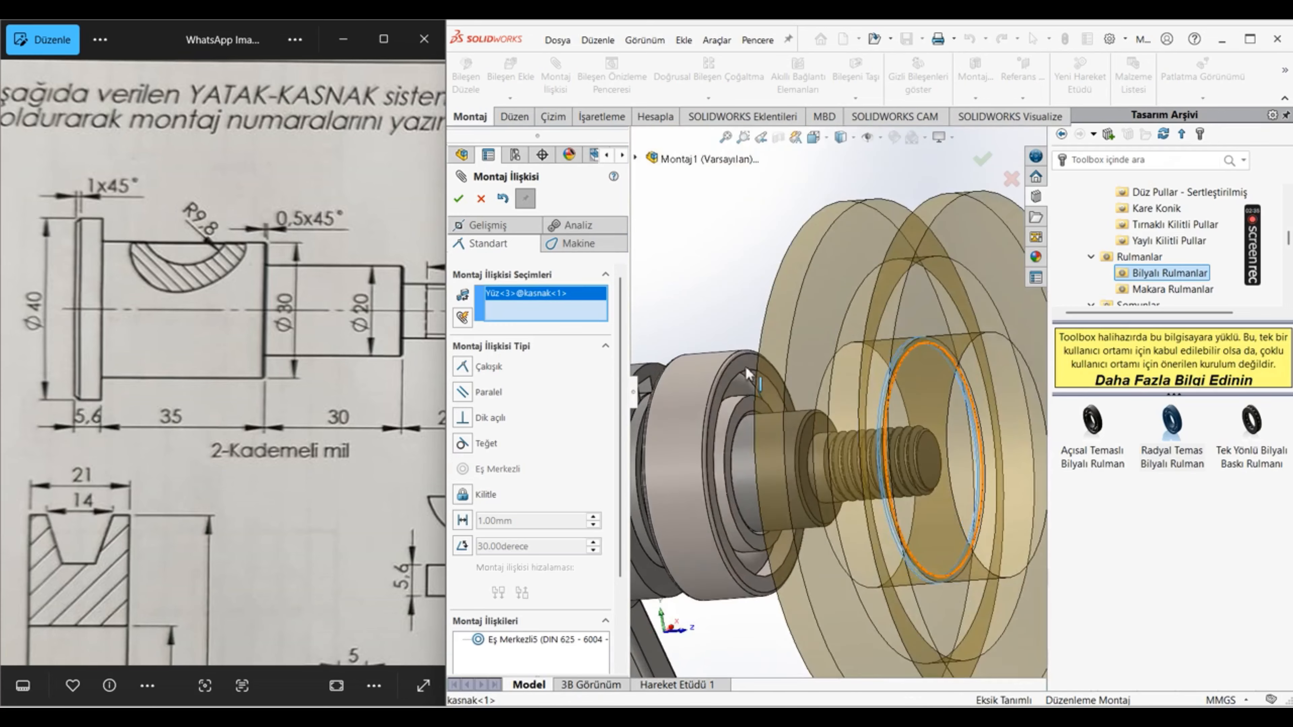
left_click(747, 369)
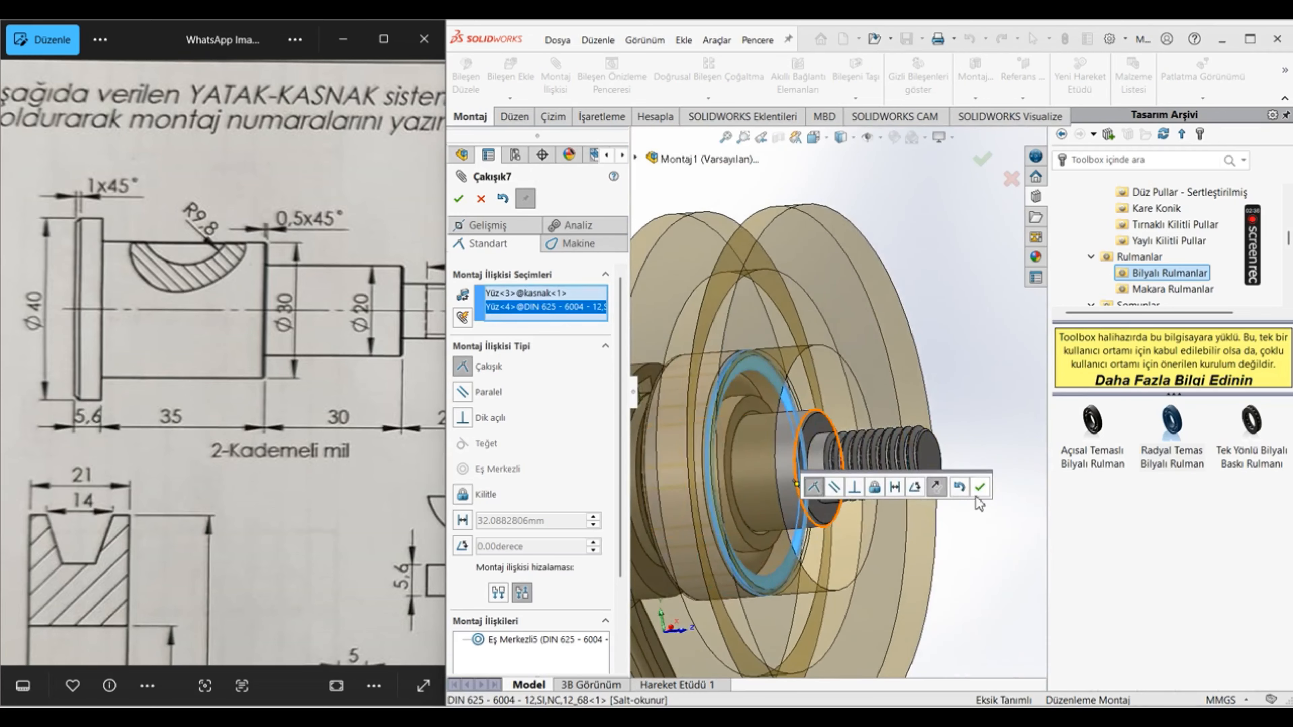
left_click(979, 486)
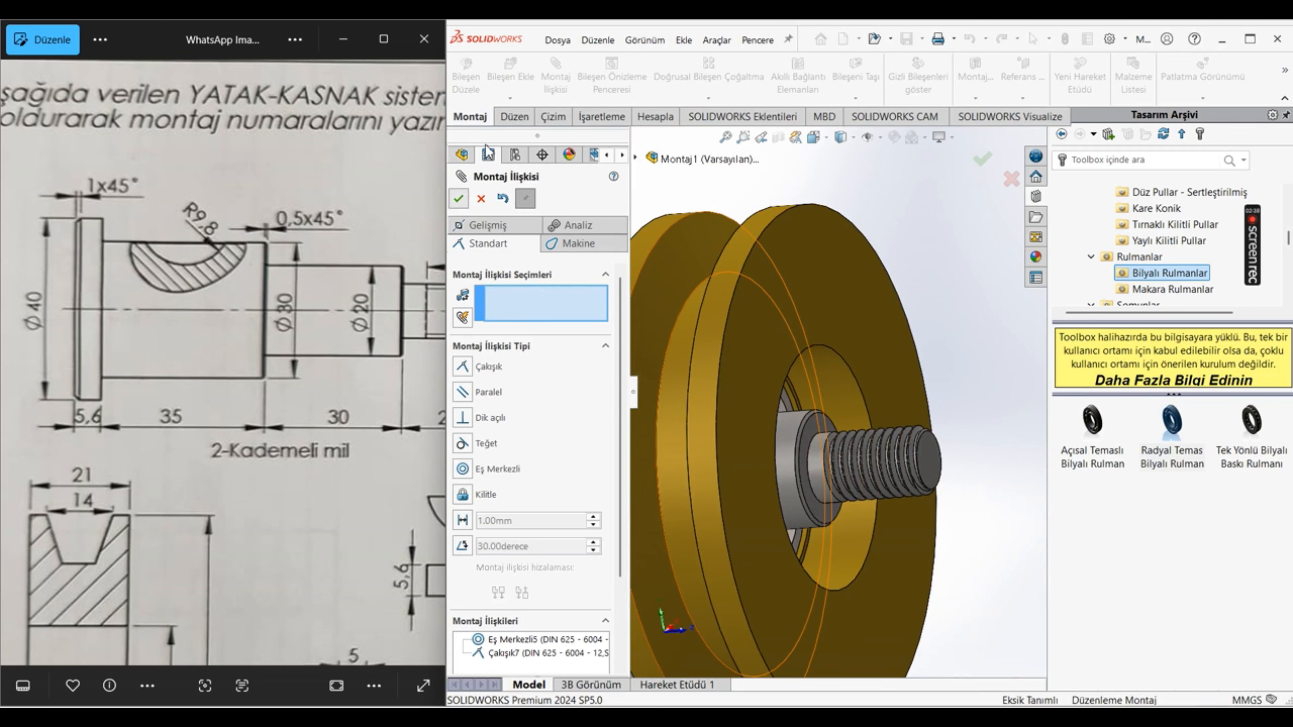
Step: Insert the burç bushing part into the assembly beside the threaded end of the shaft
left_click(511, 83)
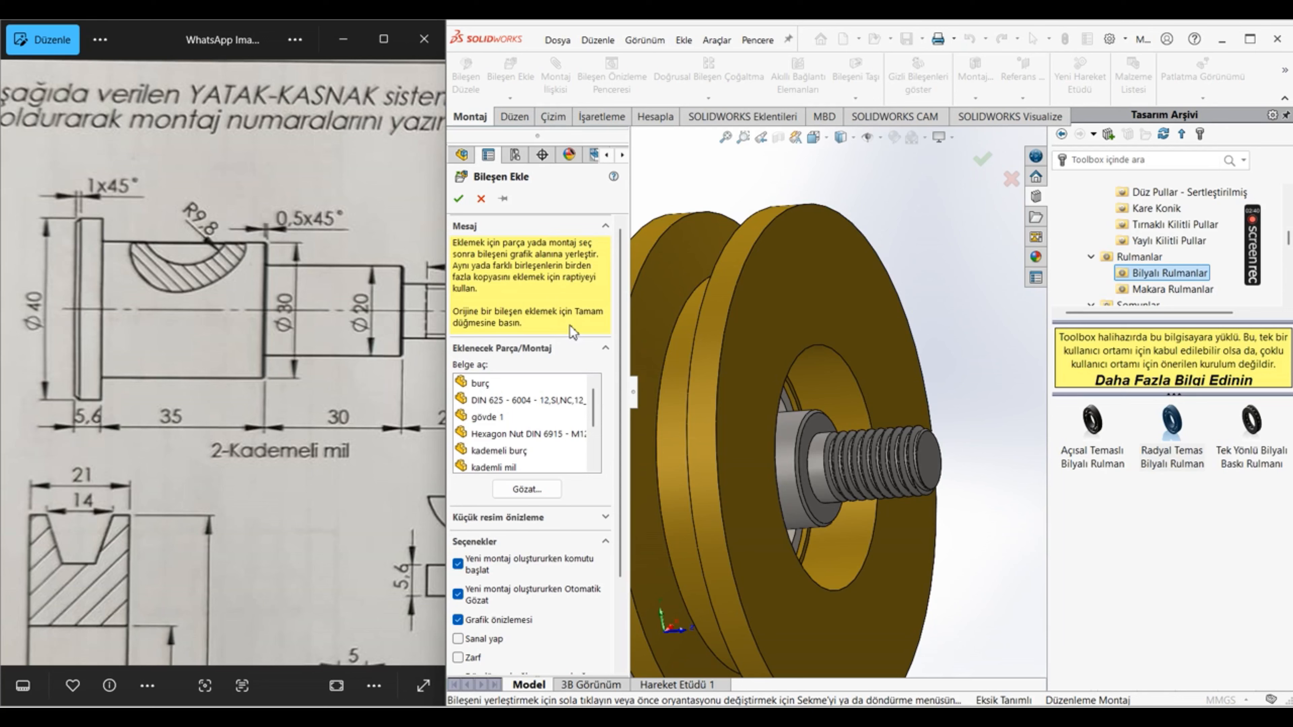
scroll(231, 416, "down", 5)
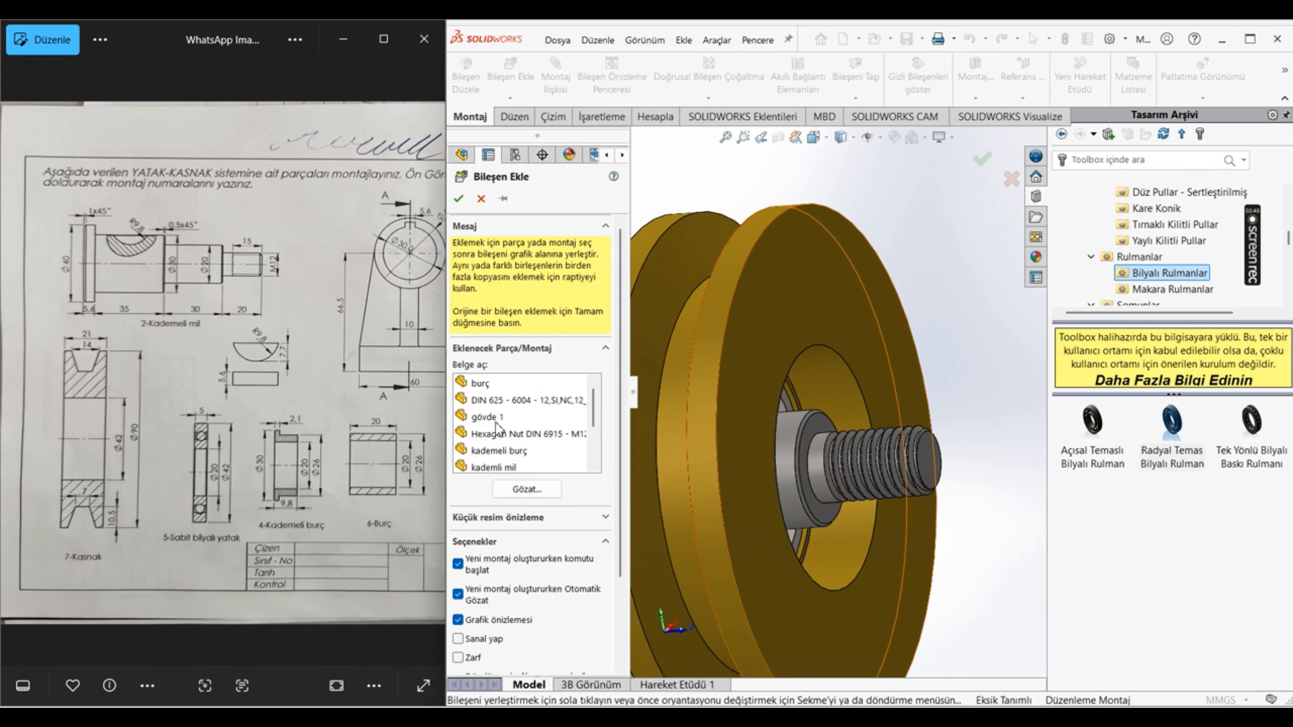
left_click(486, 389)
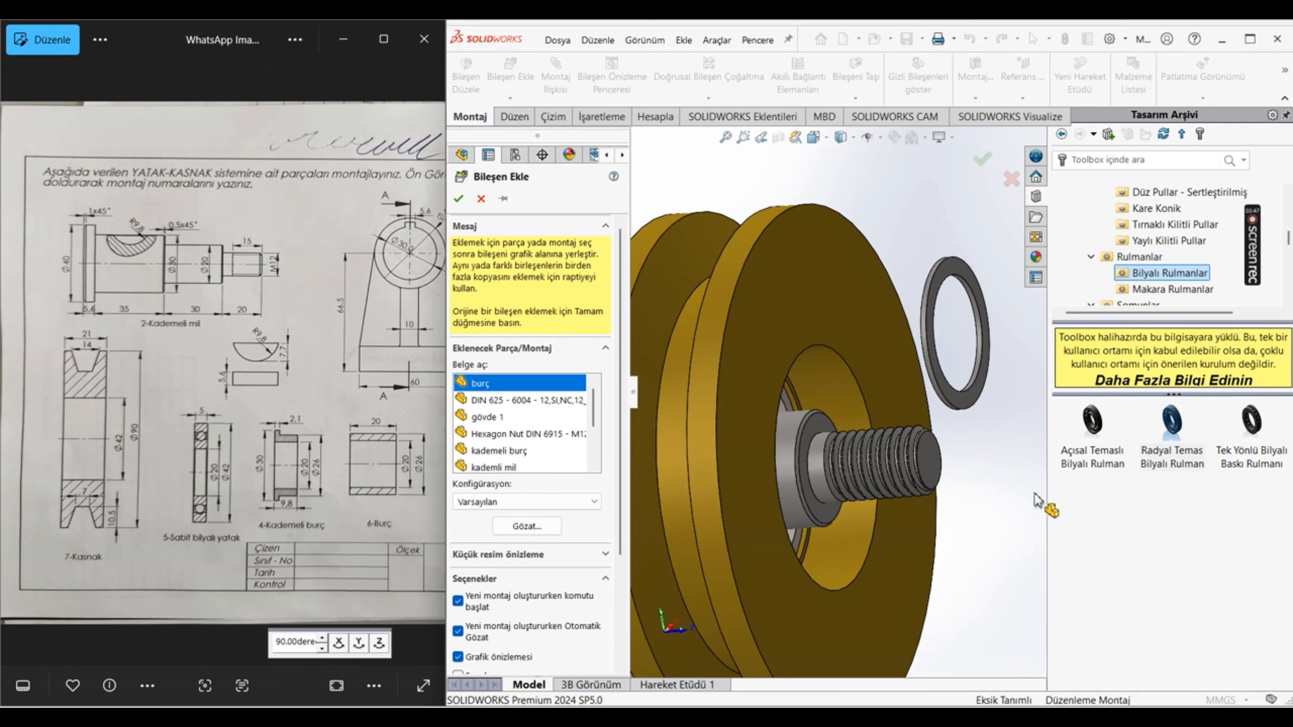
left_click(964, 403)
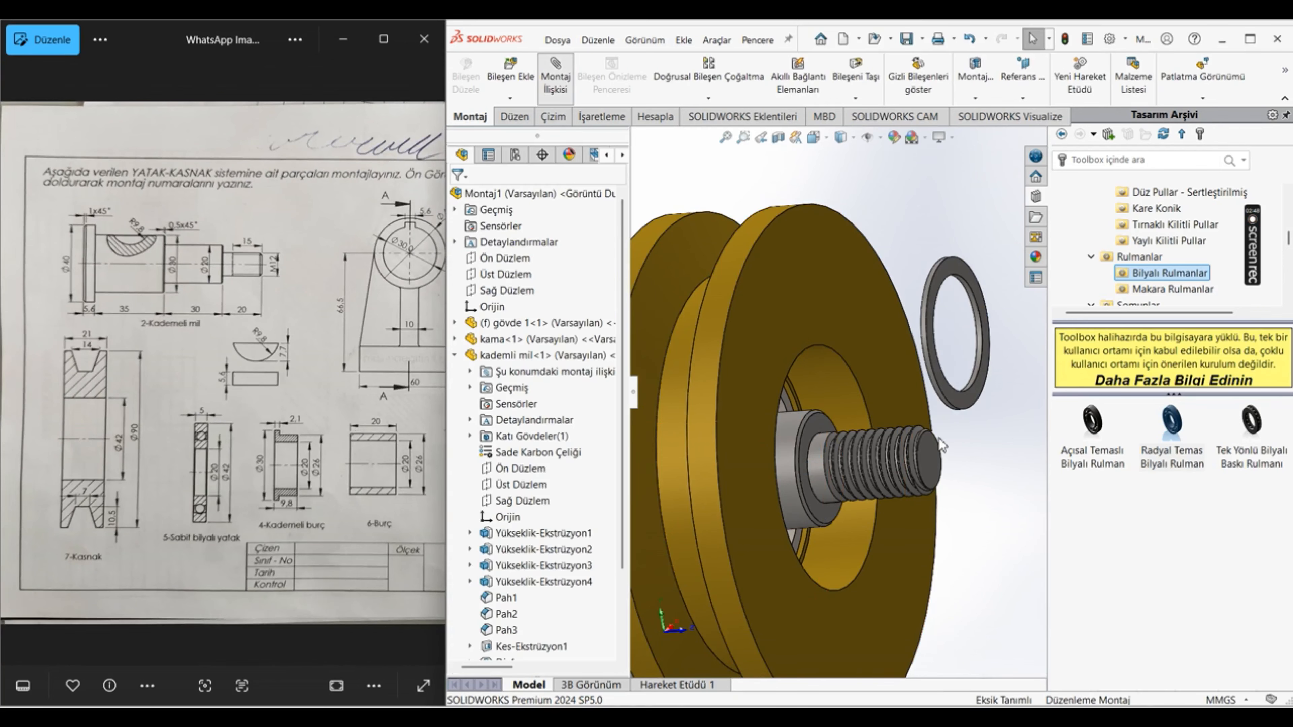
Step: Mate the burç bushing's bore concentric with the shaft's 20 mm cylinder
scroll(964, 370, "down", 4)
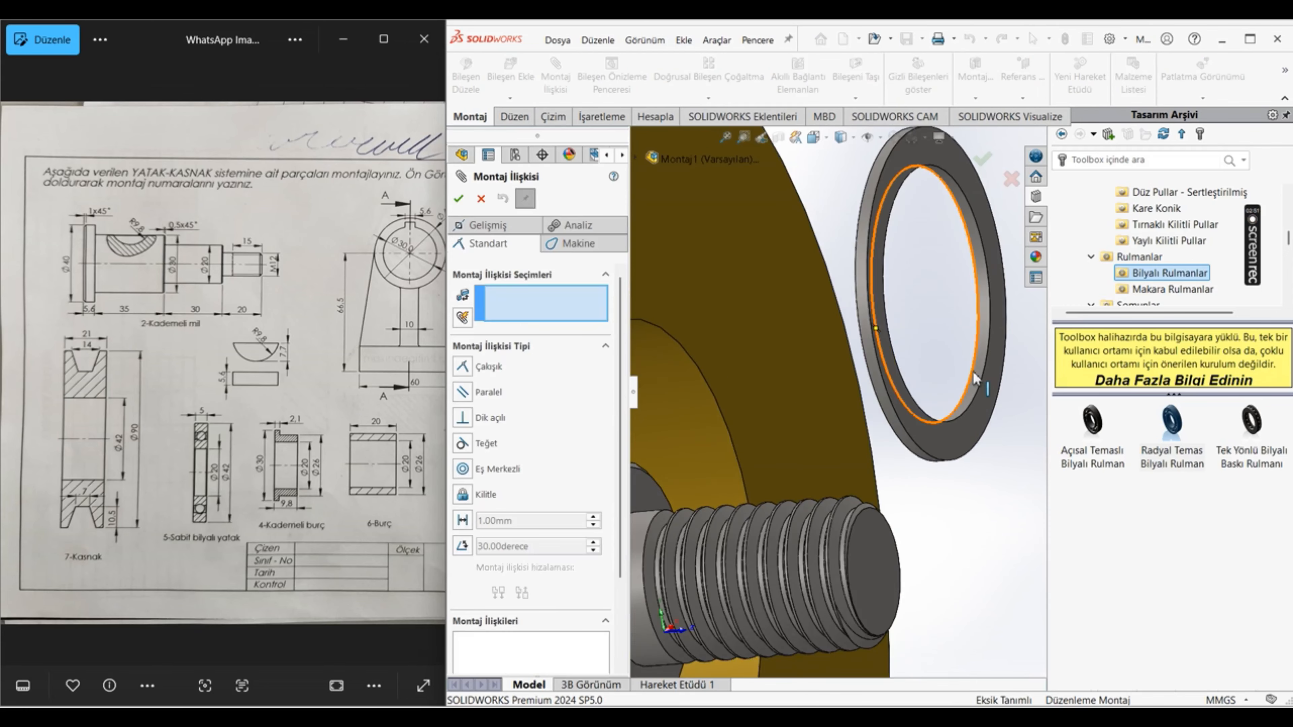
left_click(977, 369)
scroll(966, 381, "up", 4)
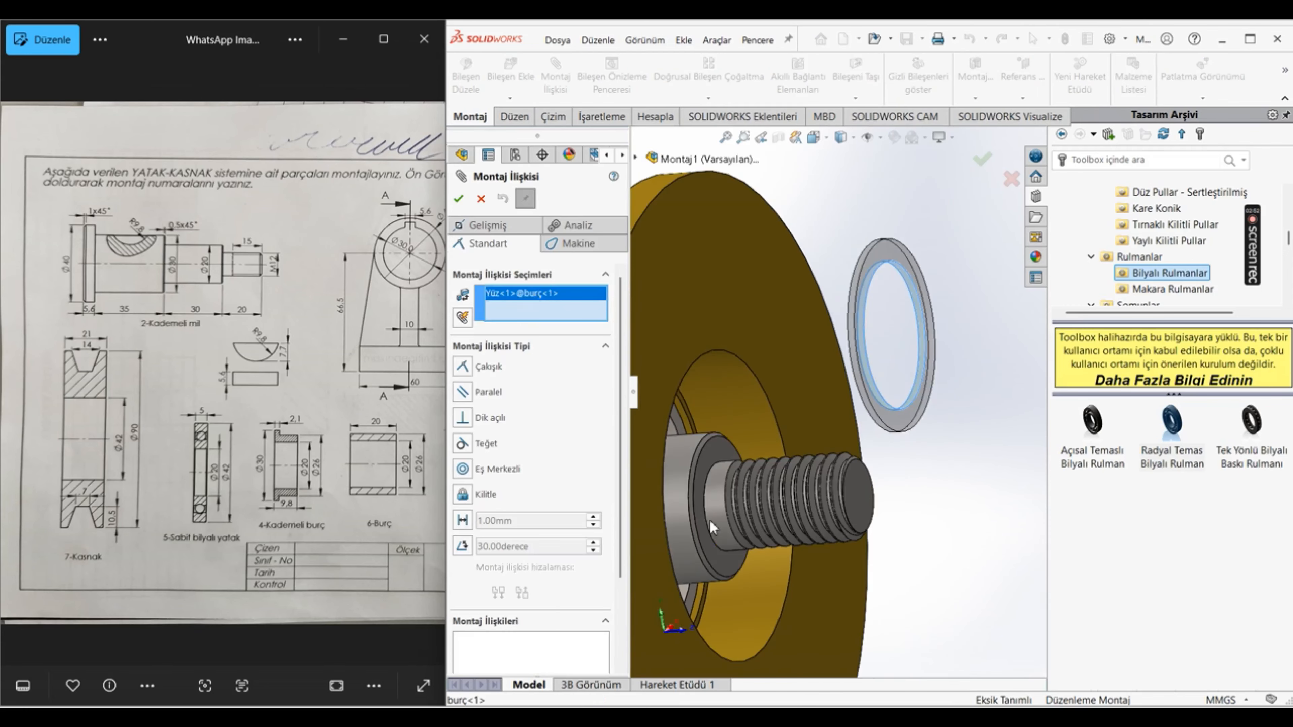
left_click(679, 484)
left_click(1030, 565)
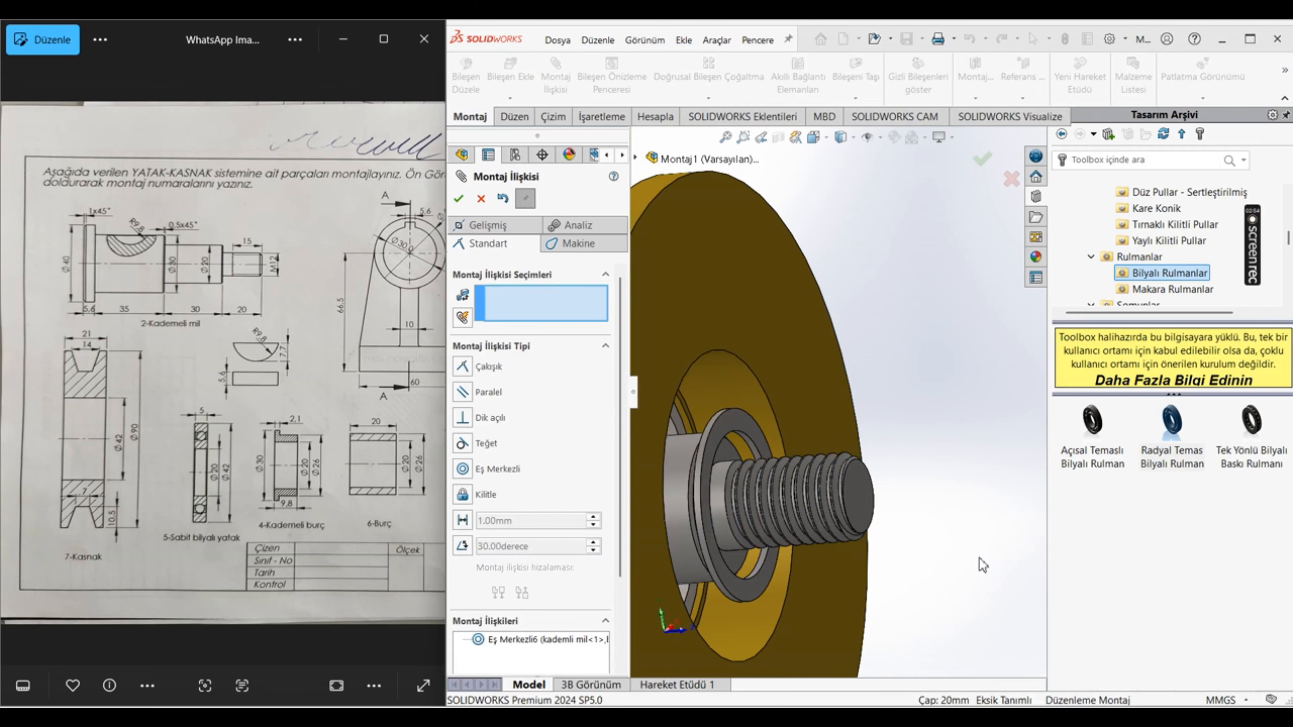
Step: Seat the burç bushing against the first ball bearing with a coincident mate between their facing end surfaces
scroll(707, 446, "down", 5)
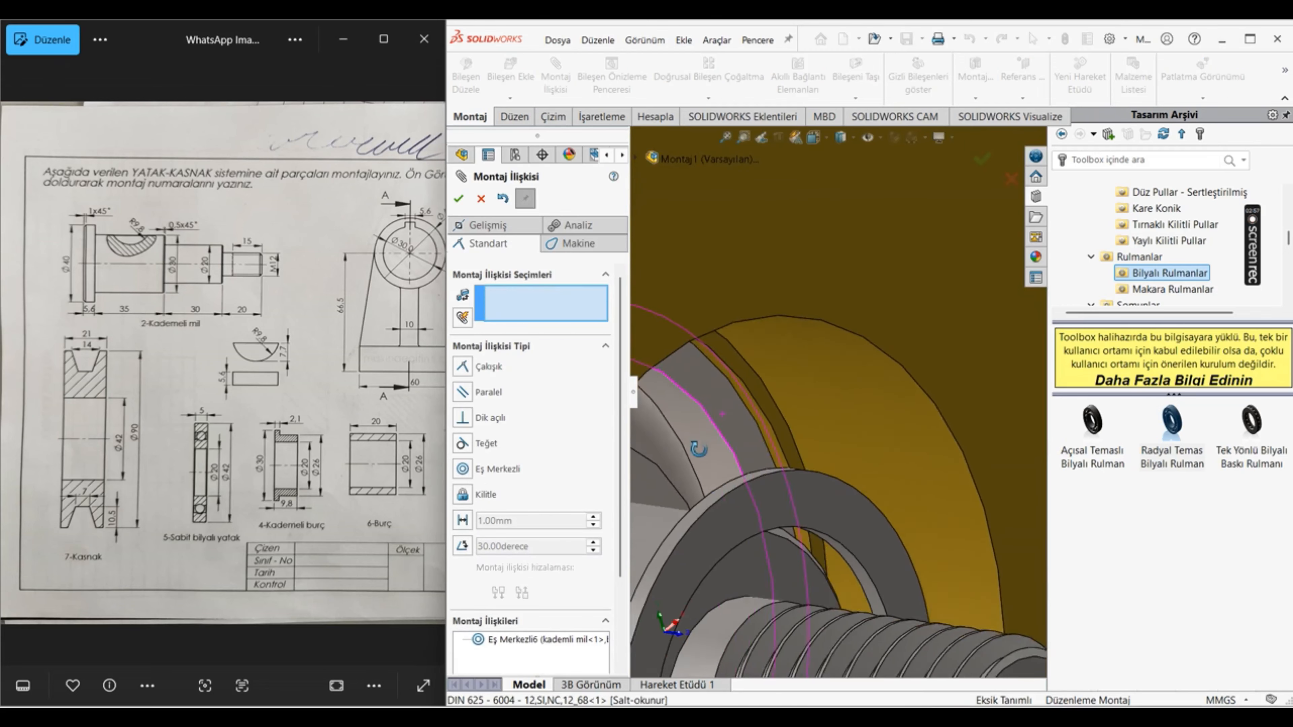
left_click(658, 512)
scroll(738, 519, "up", 5)
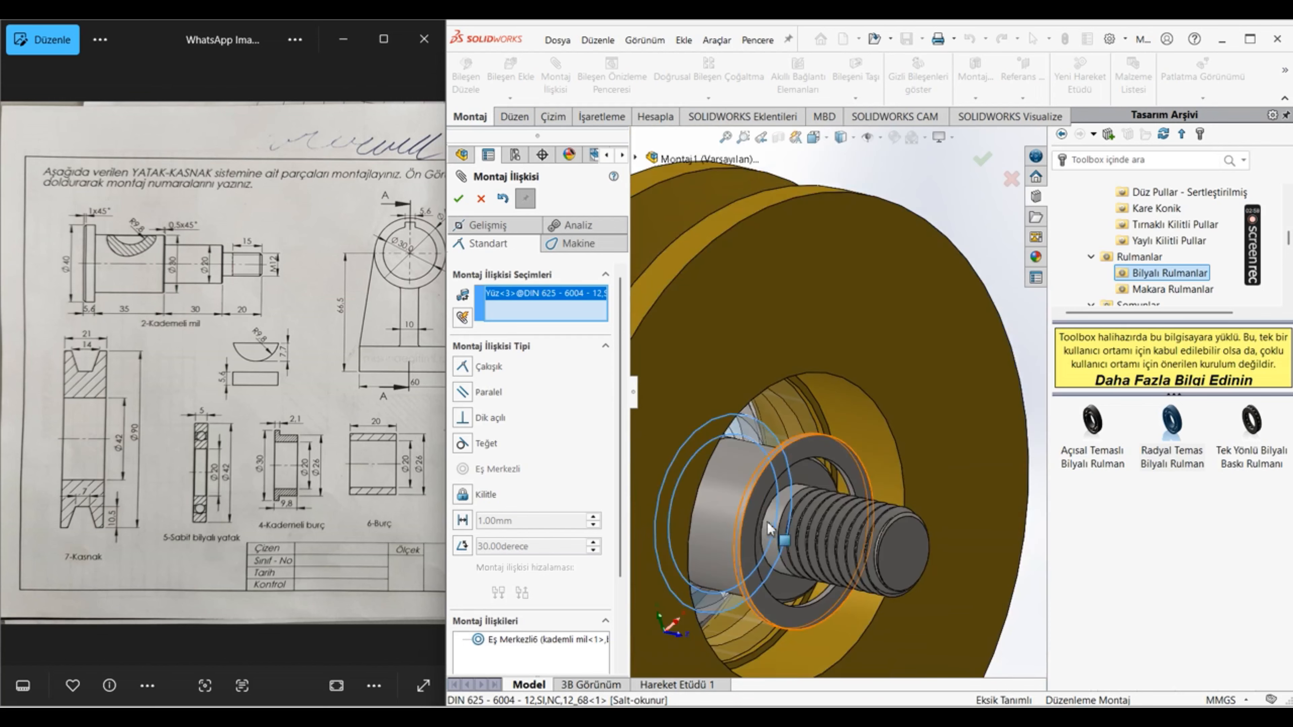
middle_click_drag(770, 495, 827, 510)
left_click_drag(865, 448, 955, 443)
middle_click_drag(956, 443, 992, 489)
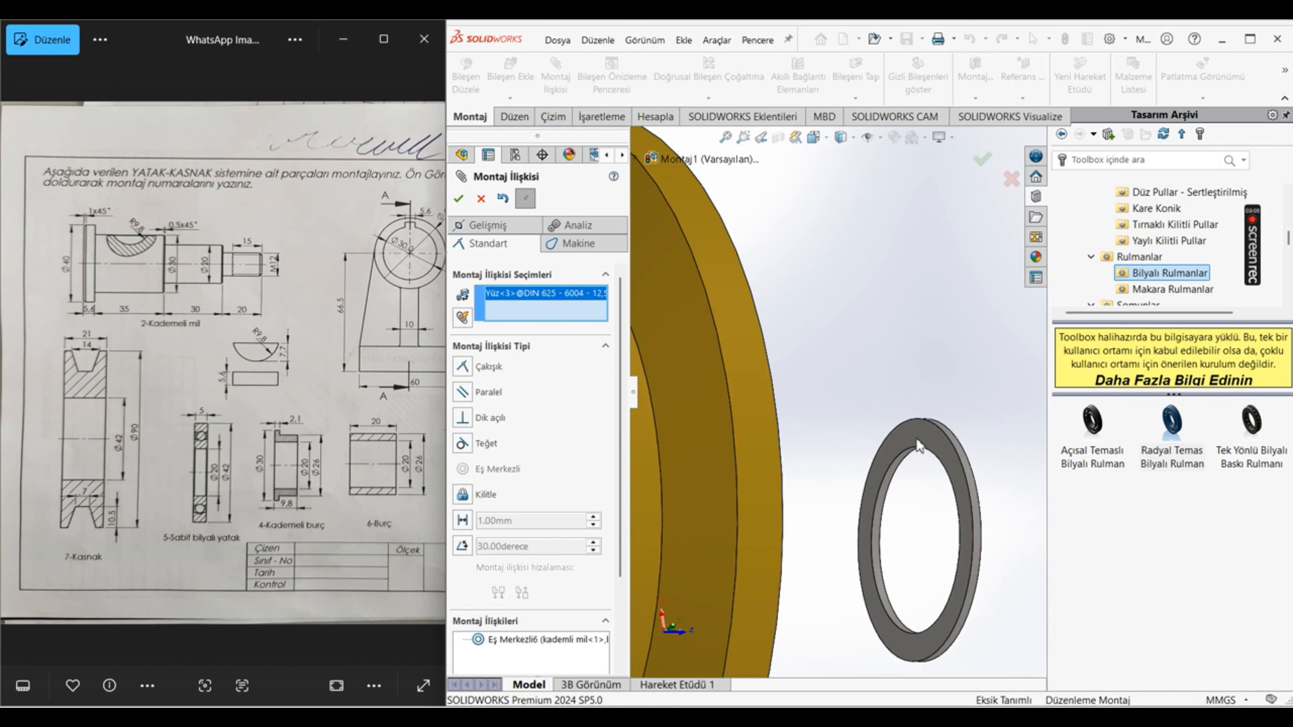
left_click(918, 446)
left_click(1024, 494)
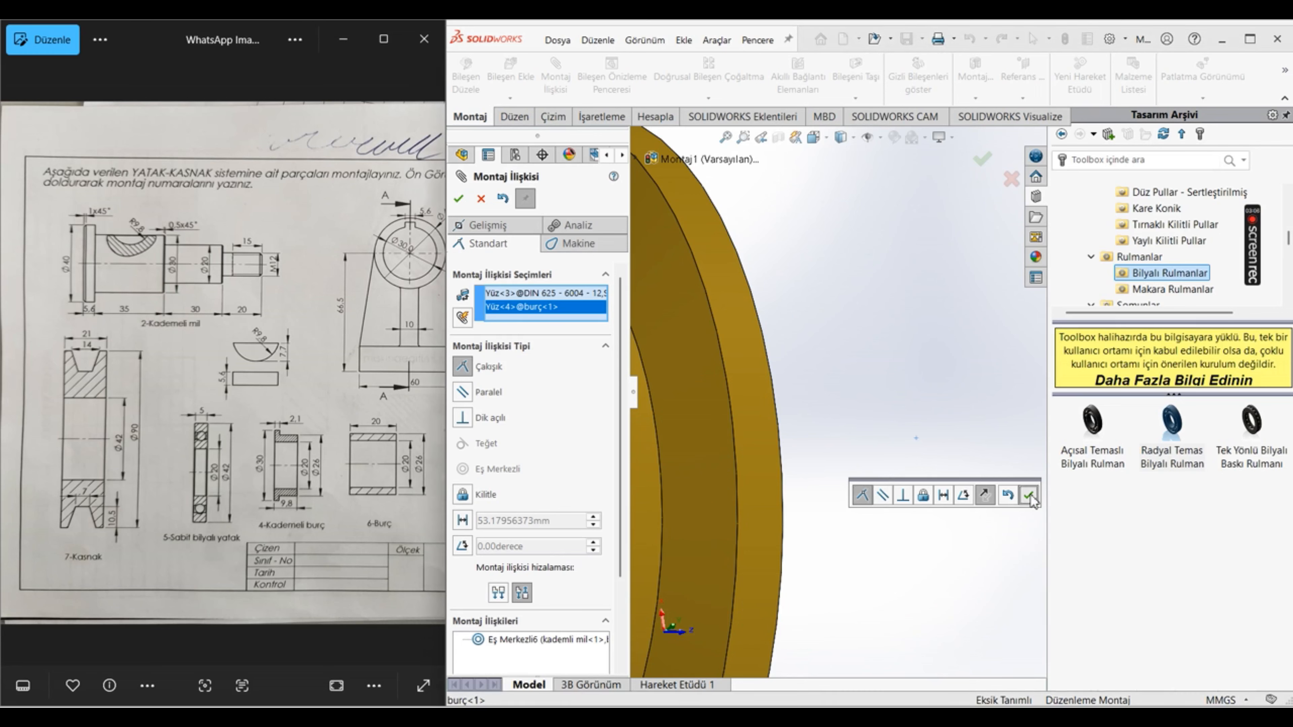
left_click(460, 199)
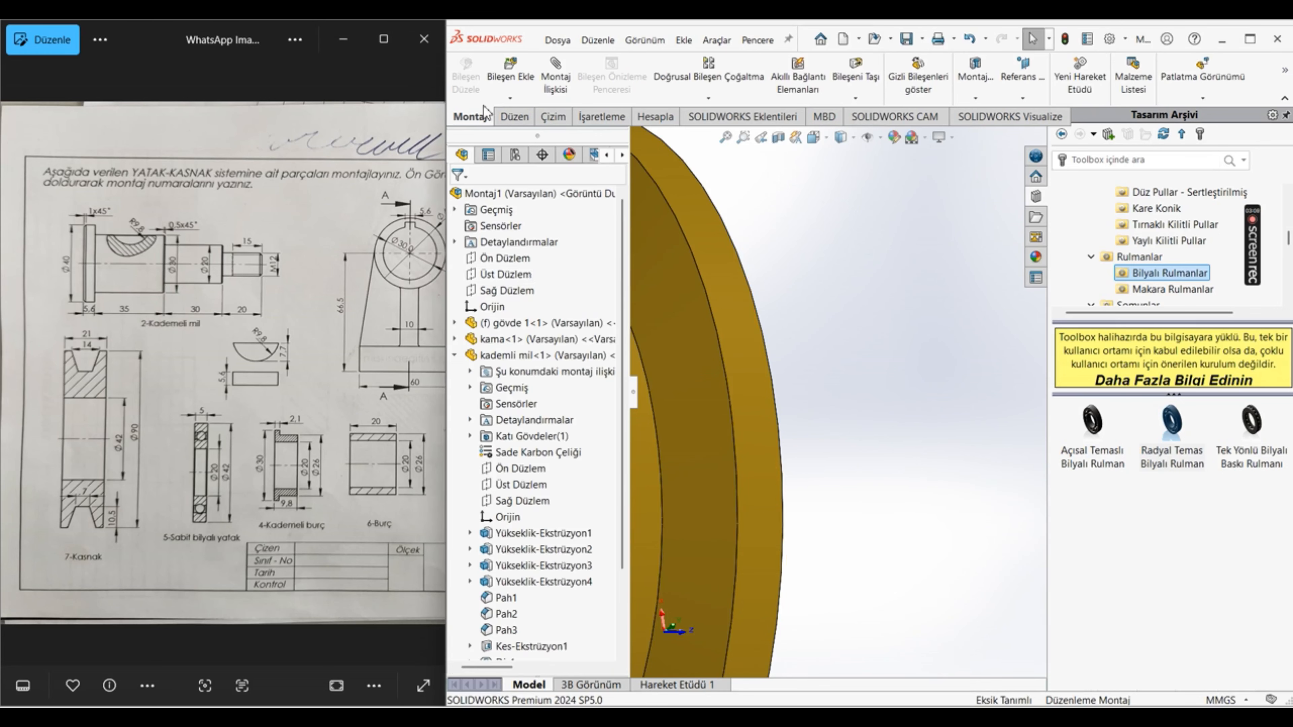
Step: Insert a second DIN 625 - 6004 ball bearing into the assembly beside the pulley
left_click(511, 77)
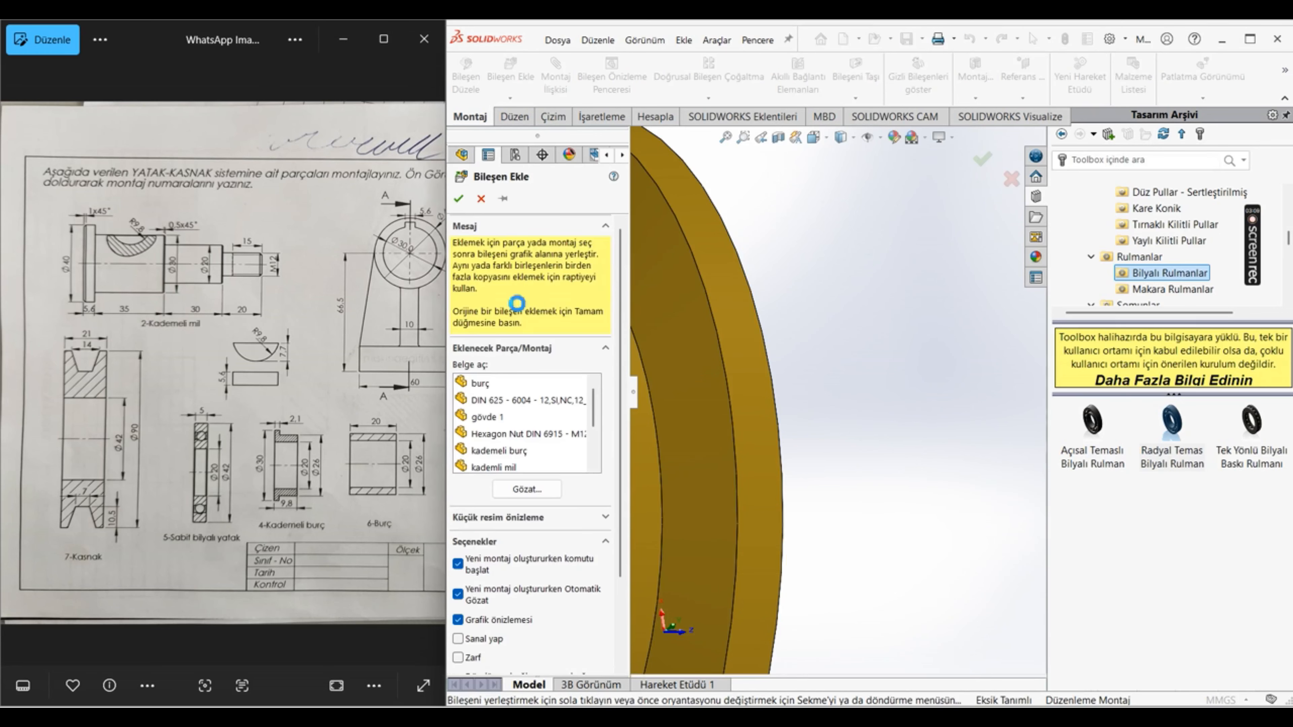
left_click(529, 401)
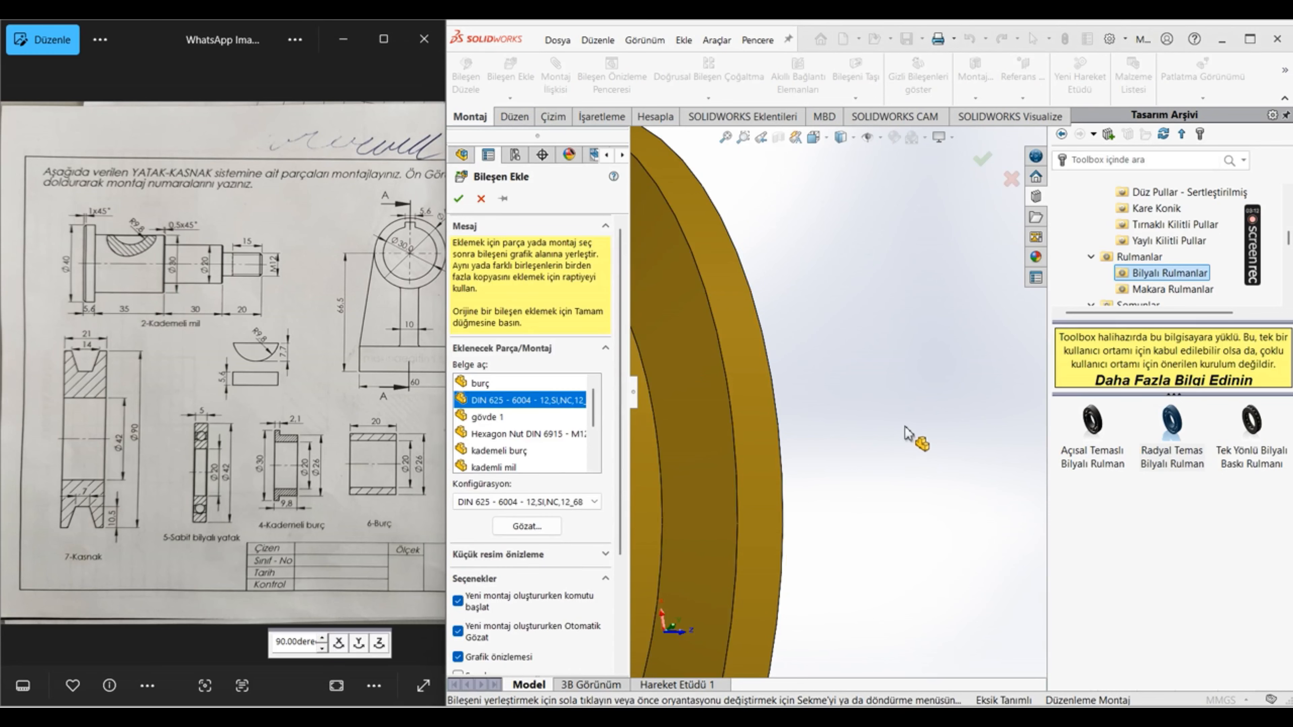
scroll(905, 433, "up", 5)
left_click(869, 416)
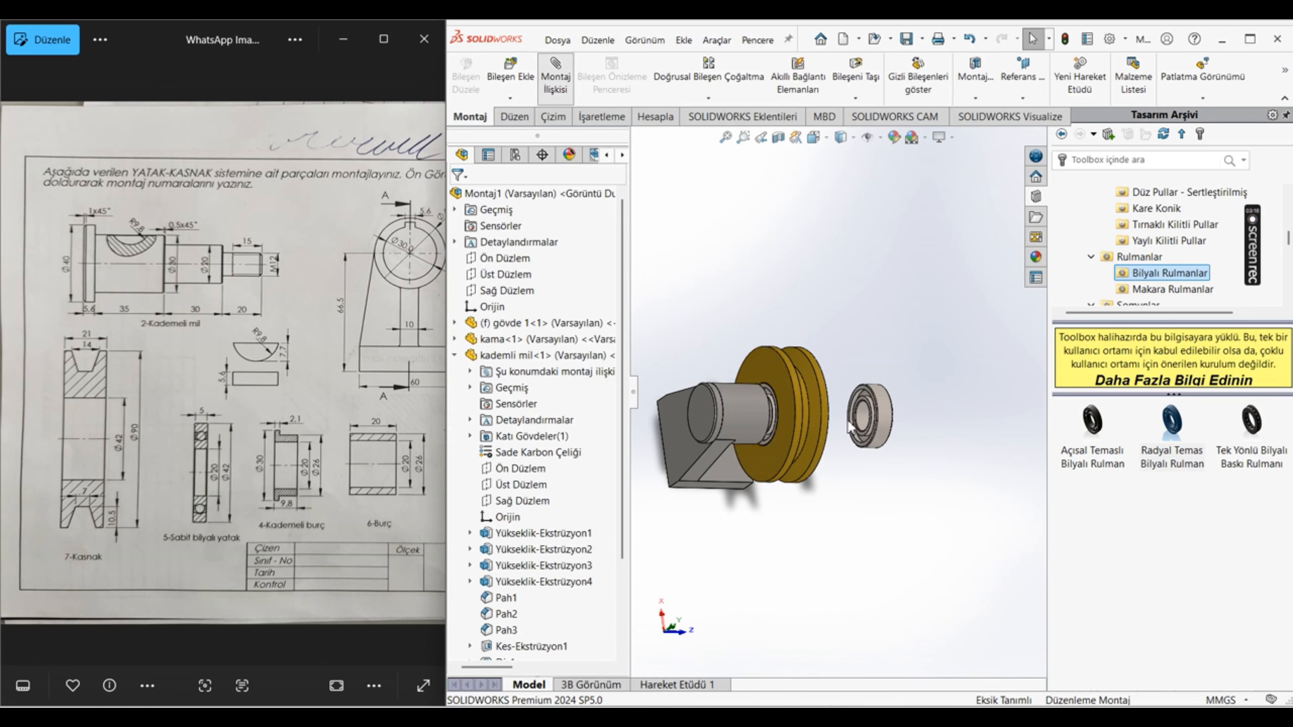
Step: Mate the second ball bearing's bore concentric with the shaft's 20 mm cylinder
scroll(841, 416, "down", 5)
left_click(942, 435)
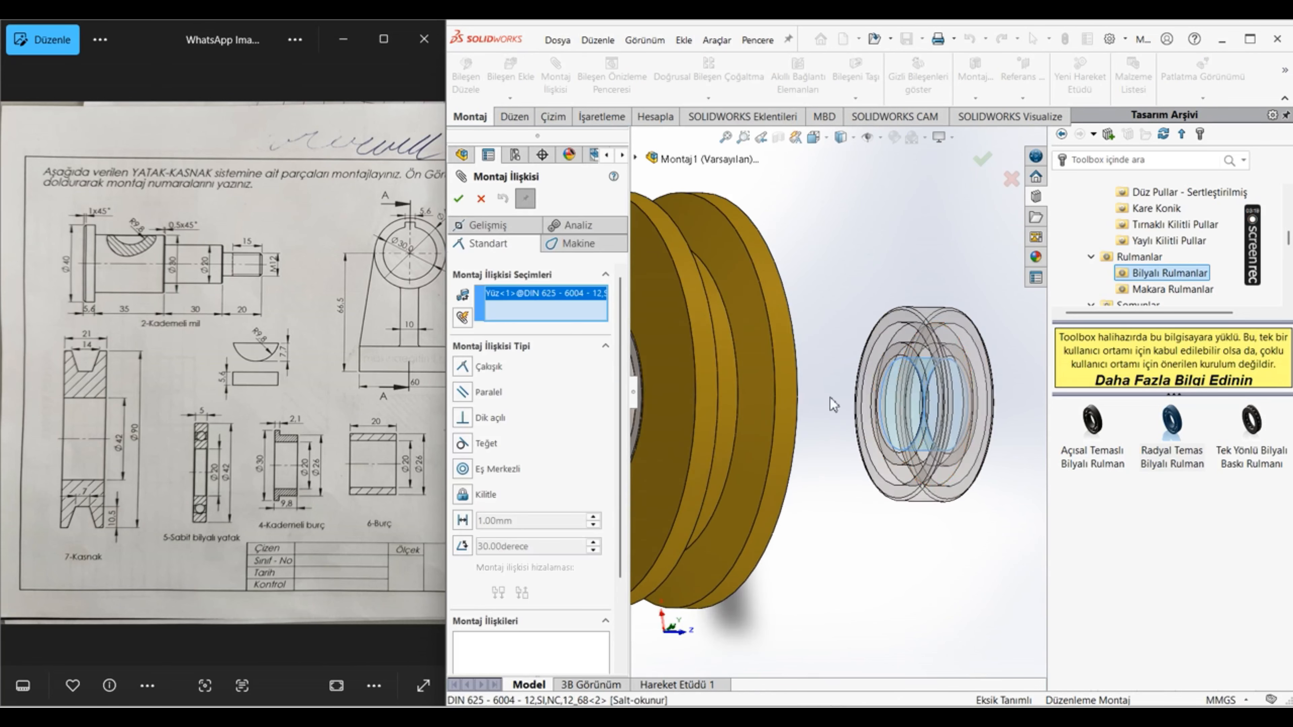
scroll(833, 405, "up", 3)
left_click(867, 354)
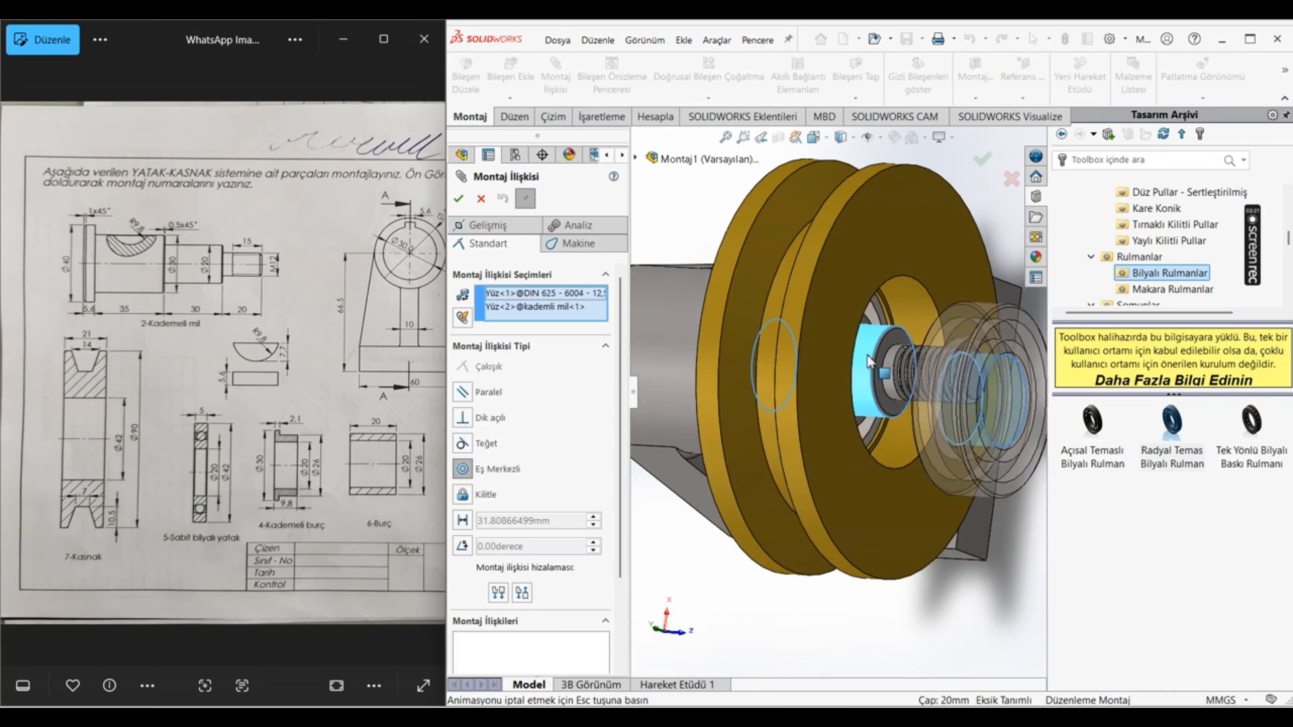
left_click(1026, 348)
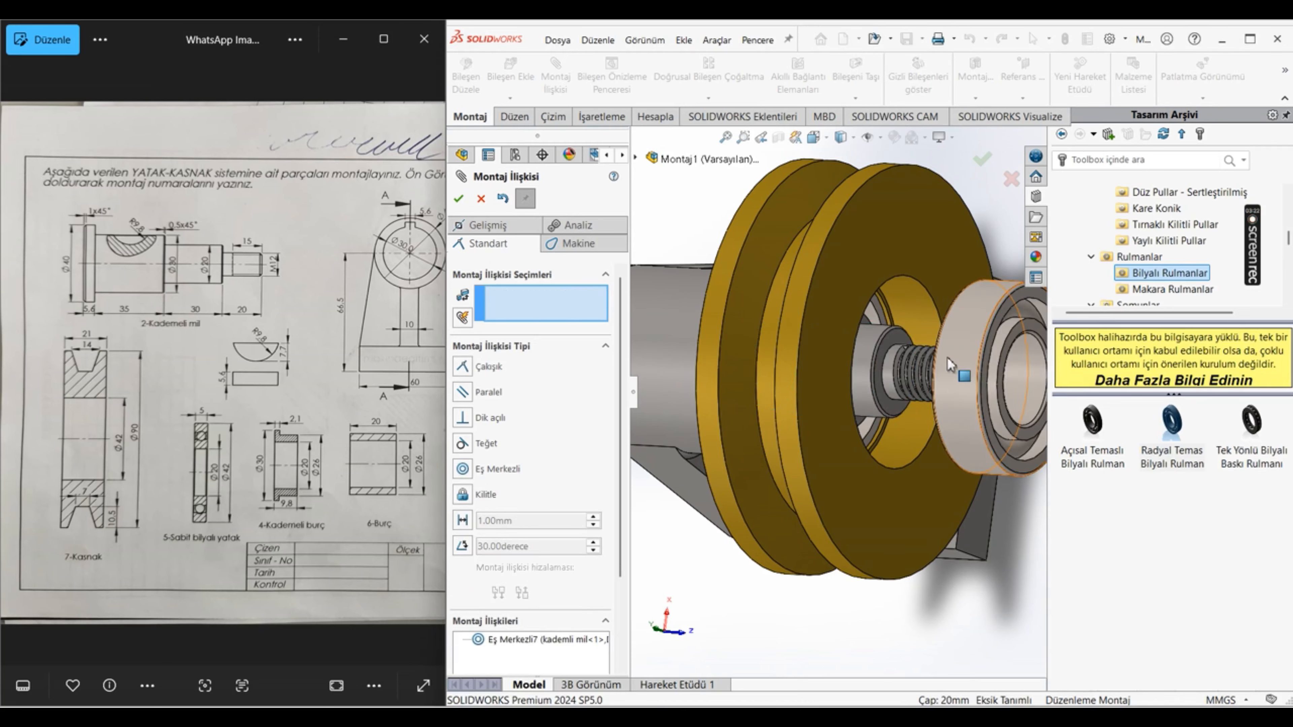
Step: Seat the second ball bearing against the burç bushing's outer end face with a coincident mate
scroll(946, 354, "down", 5)
scroll(731, 321, "up", 5)
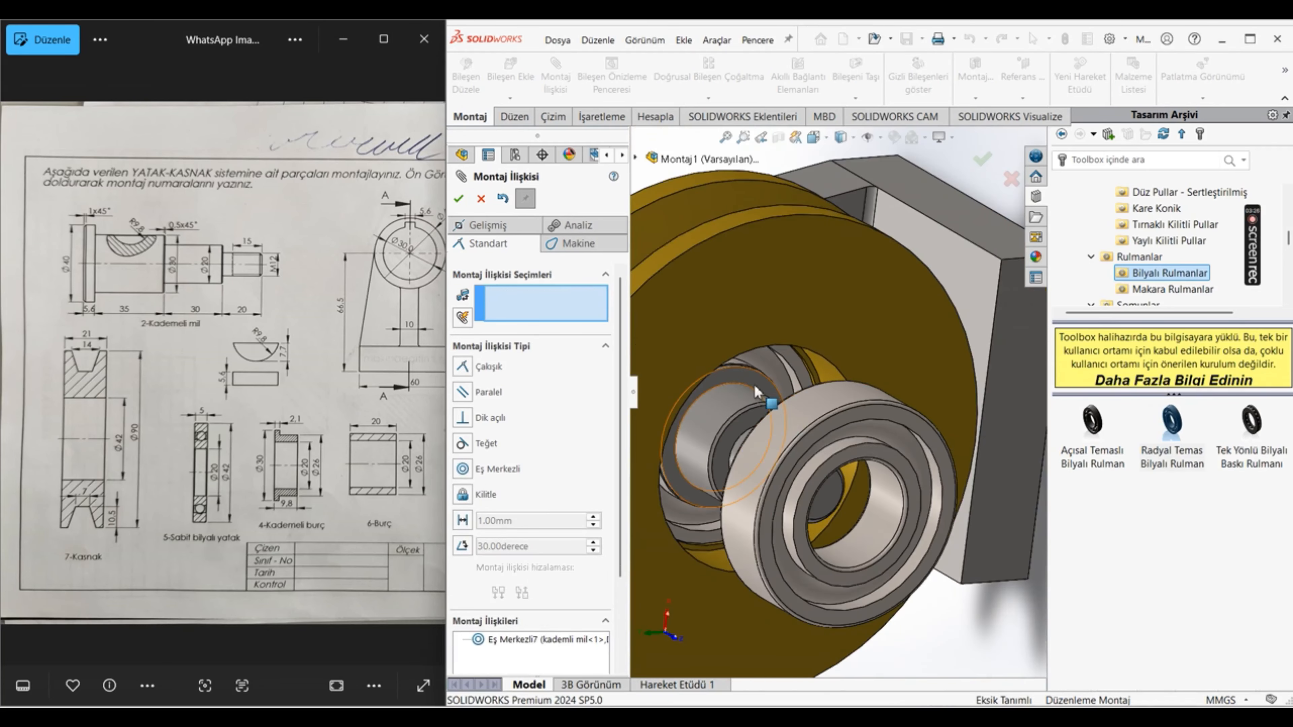
left_click(753, 384)
middle_click_drag(793, 405, 908, 407)
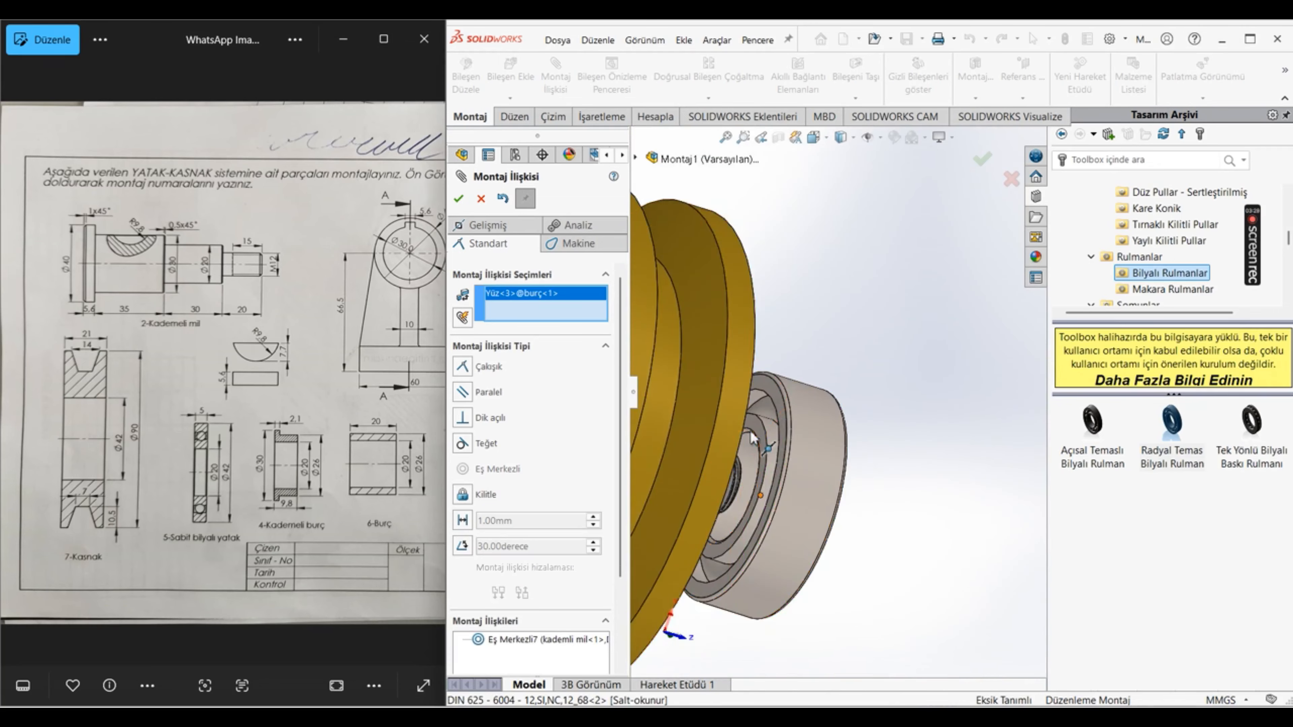
scroll(782, 422, "down", 3)
left_click(775, 421)
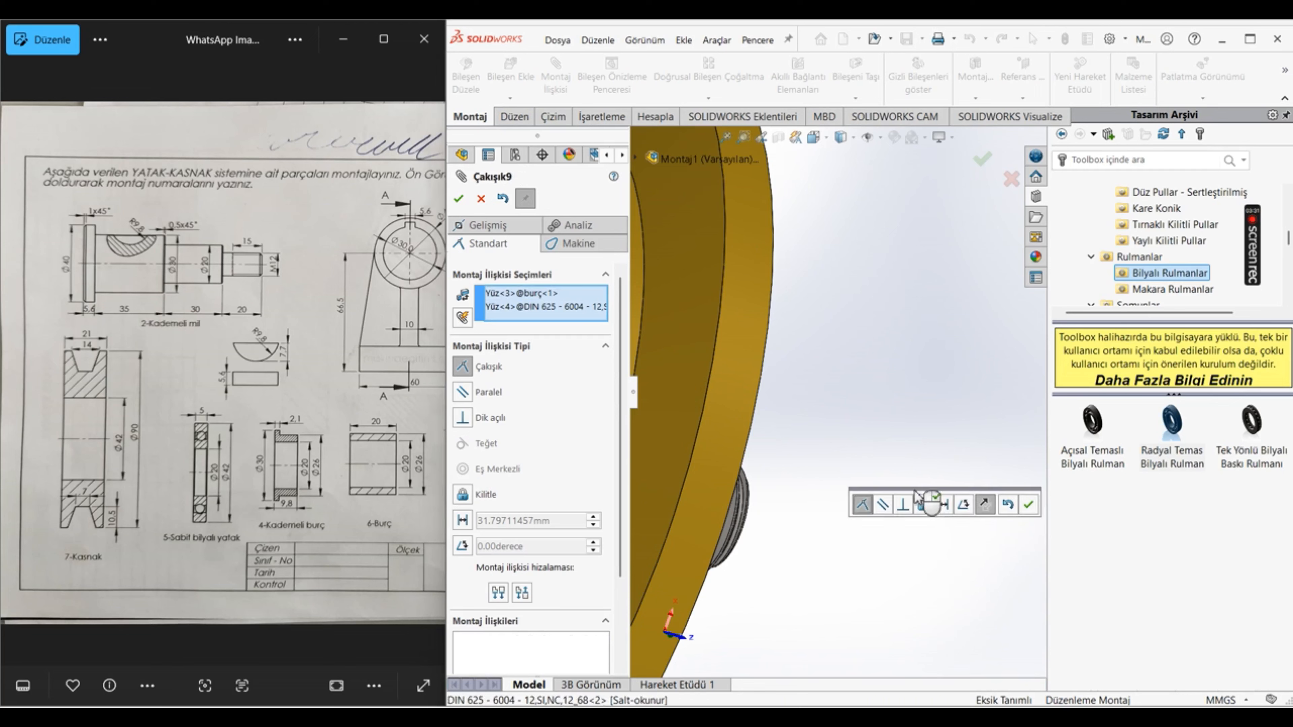
left_click(1029, 508)
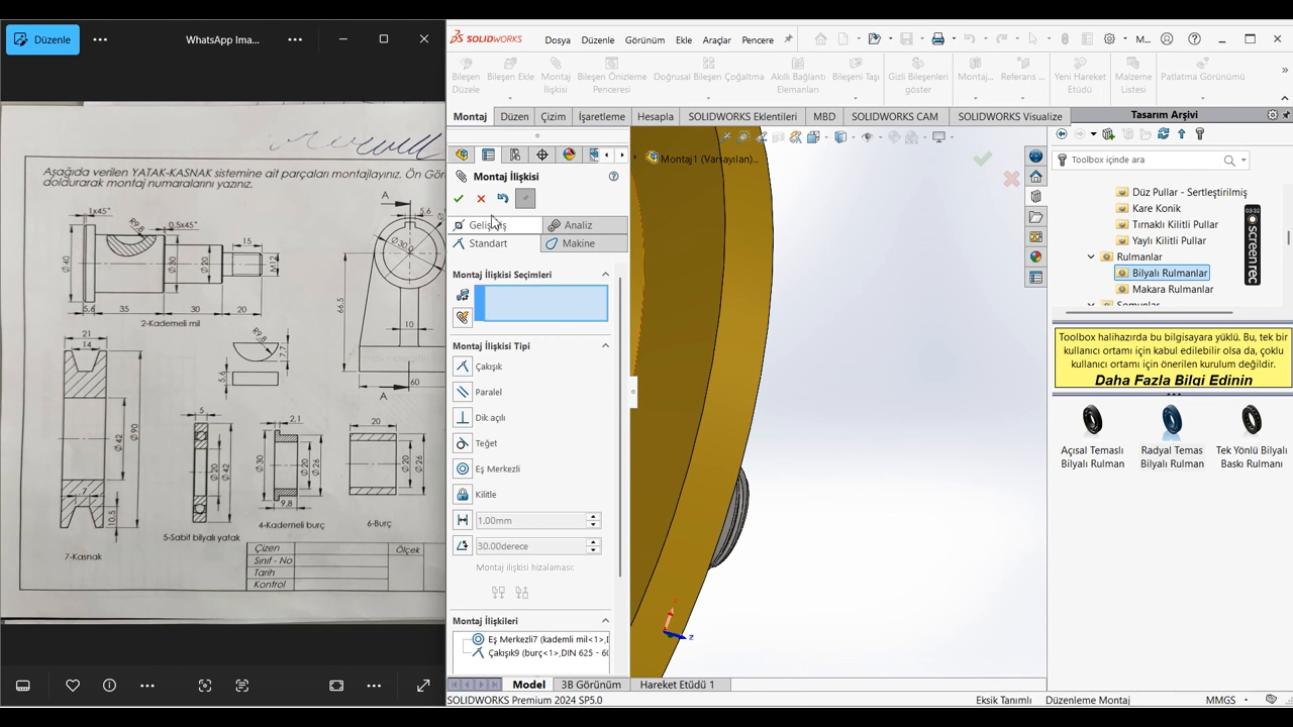
left_click(459, 199)
scroll(719, 337, "up", 6)
middle_click_drag(853, 427, 692, 209)
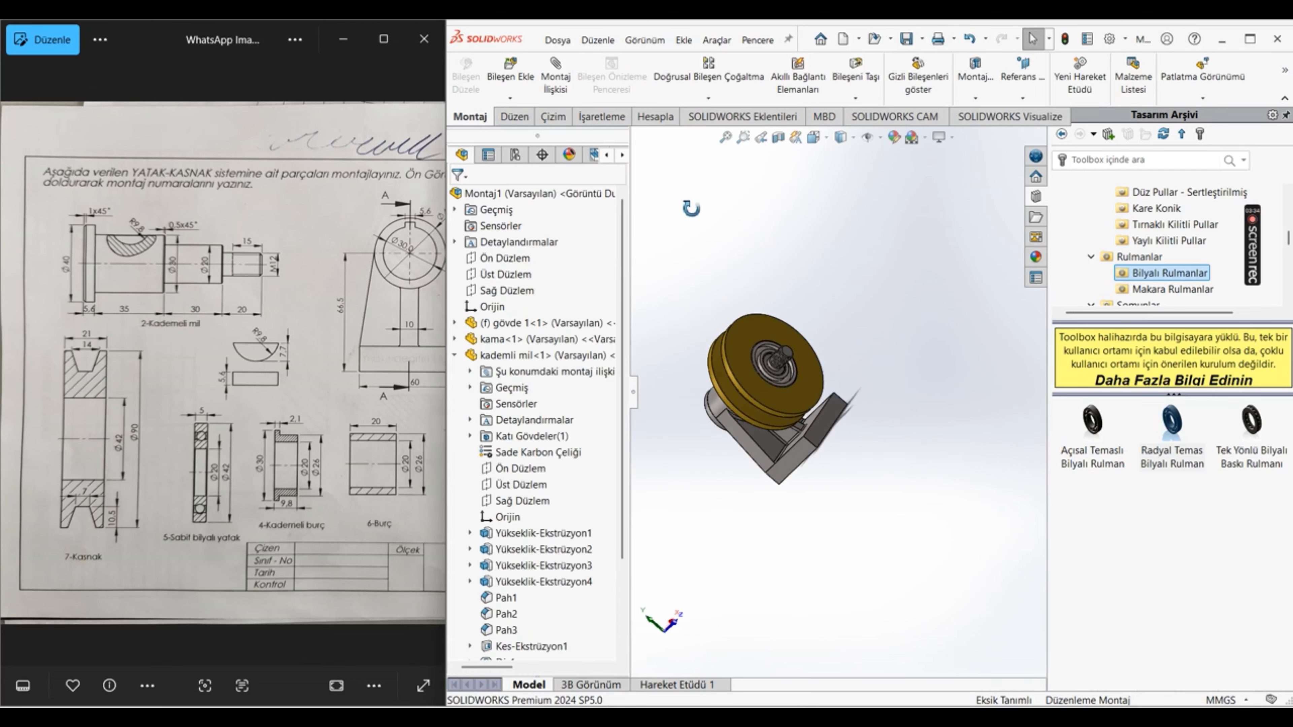
middle_click_drag(805, 389, 804, 371)
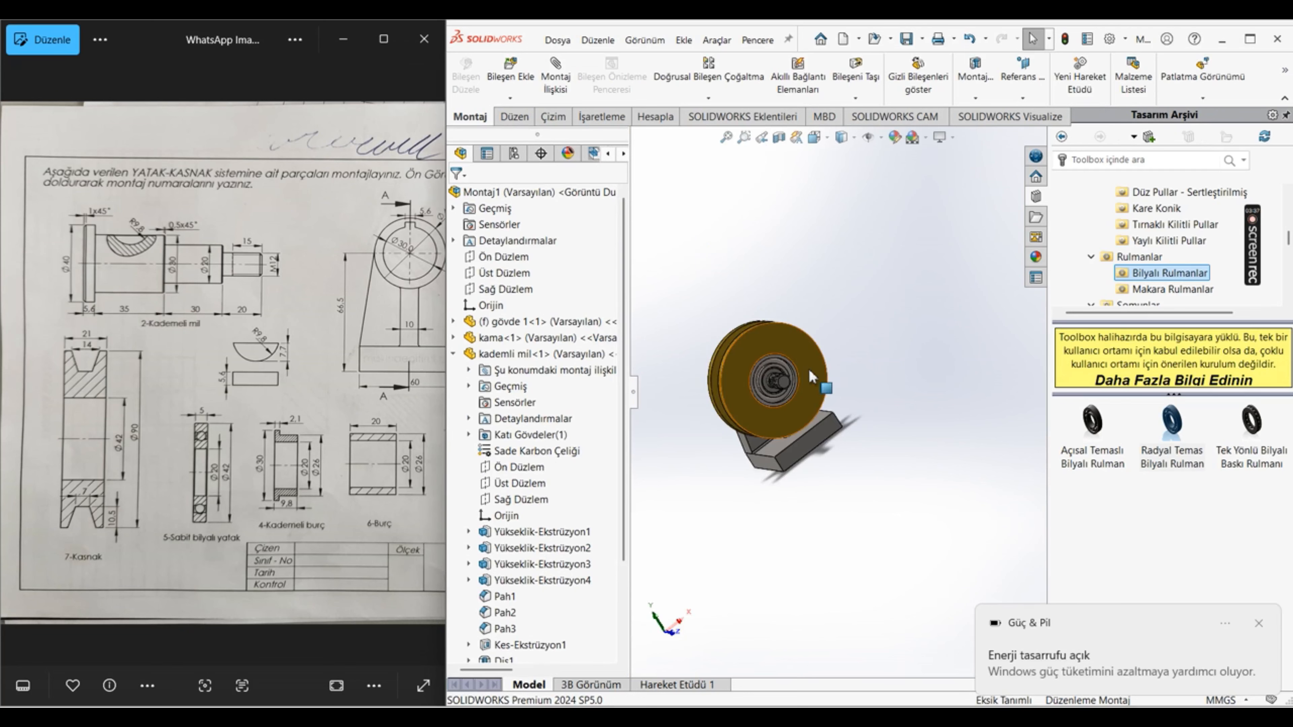
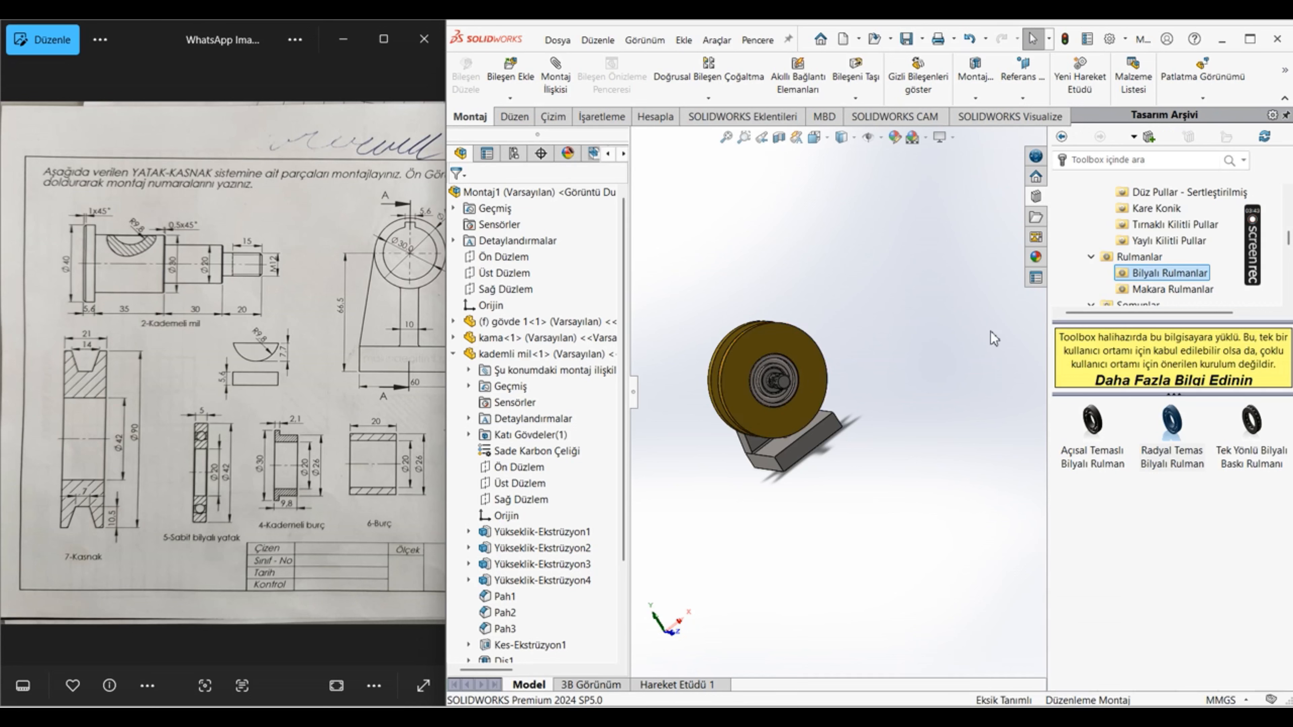
Step: Insert the Spring washer DIN 128 - A12 component into the assembly, placing it beside the threaded shaft end
scroll(980, 318, "down", 3)
scroll(742, 467, "up", 3)
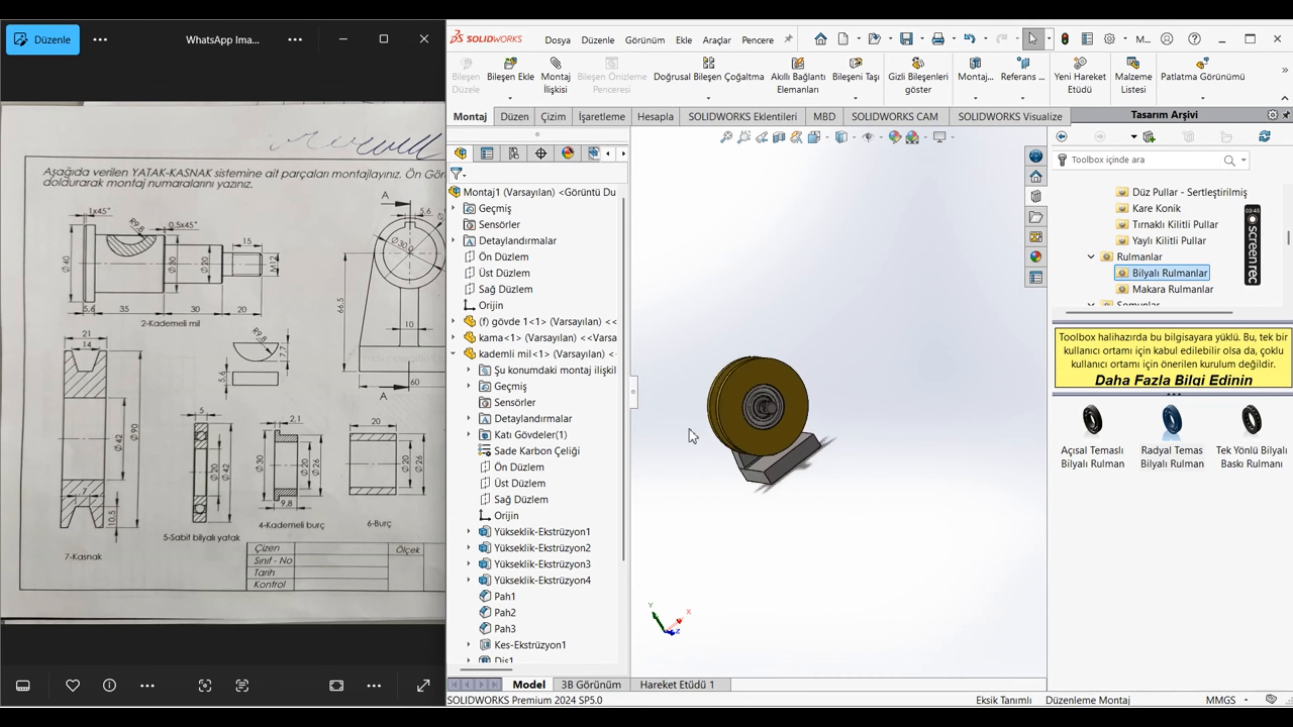
scroll(690, 434, "down", 6)
middle_click_drag(955, 392, 871, 458)
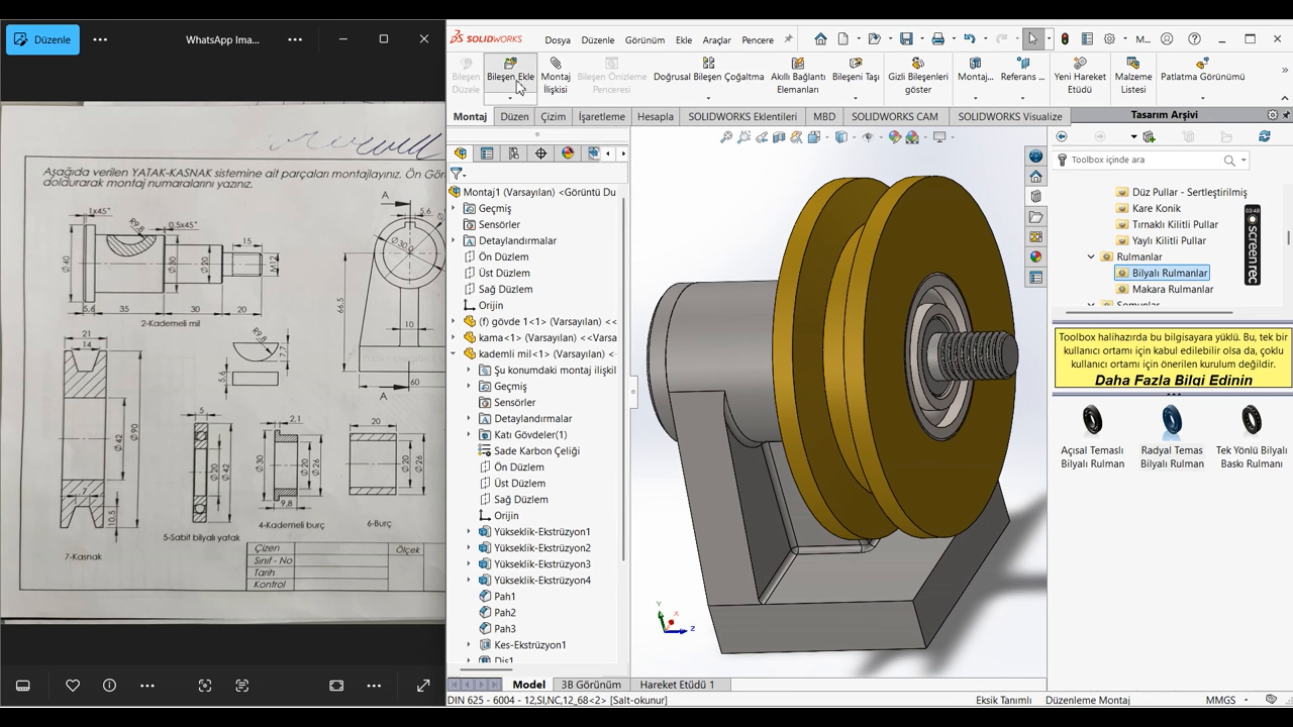
left_click(510, 71)
scroll(537, 468, "down", 1)
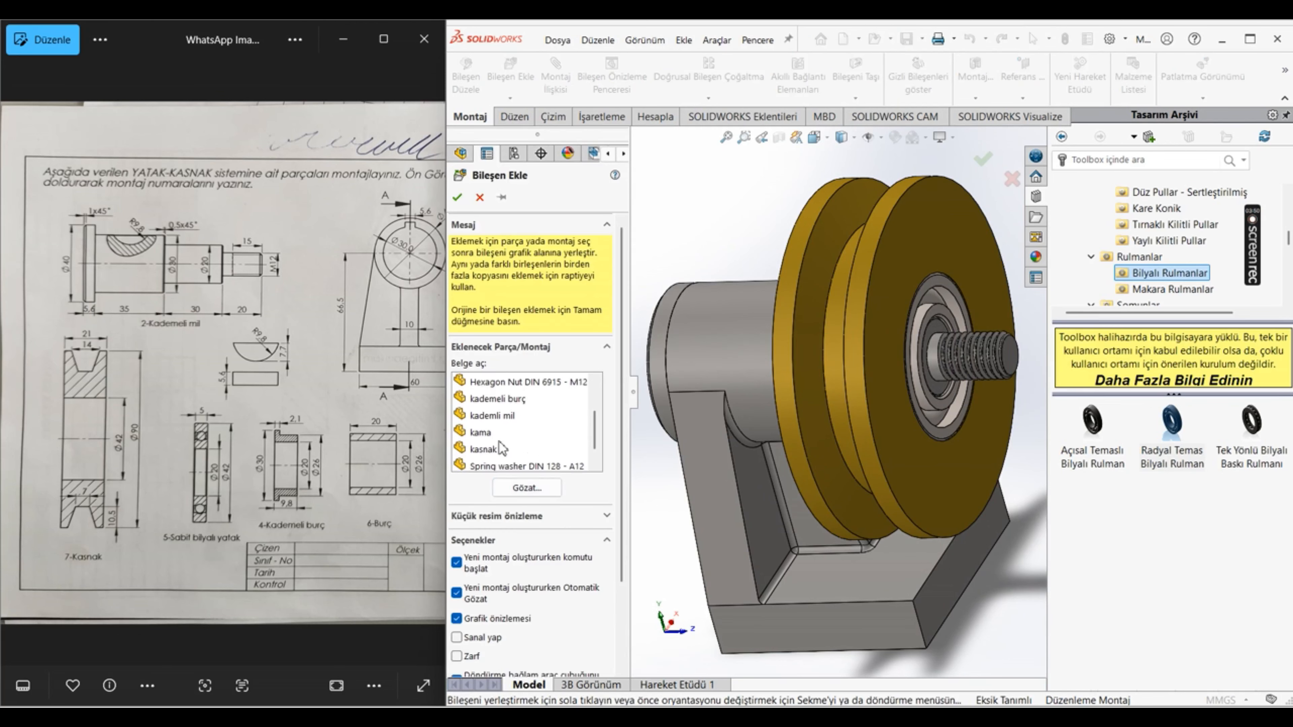
scroll(503, 453, "up", 1)
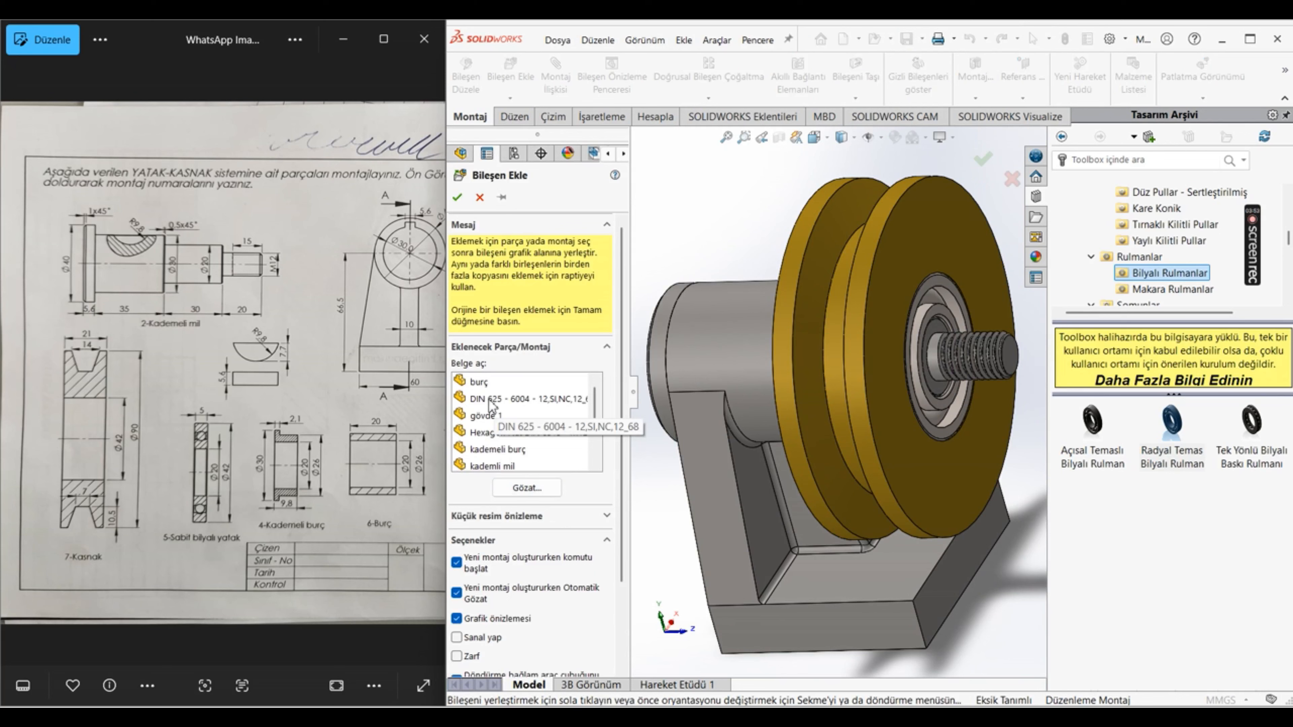
scroll(501, 427, "down", 2)
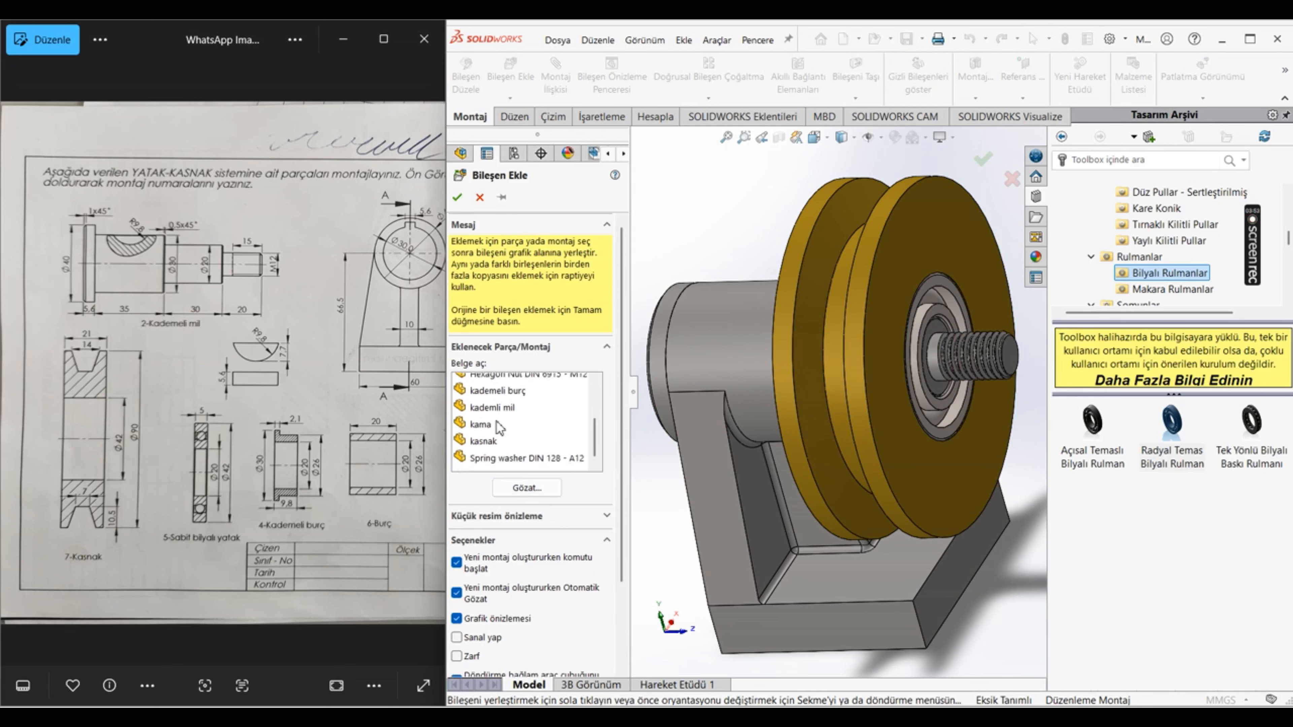
left_click(511, 453)
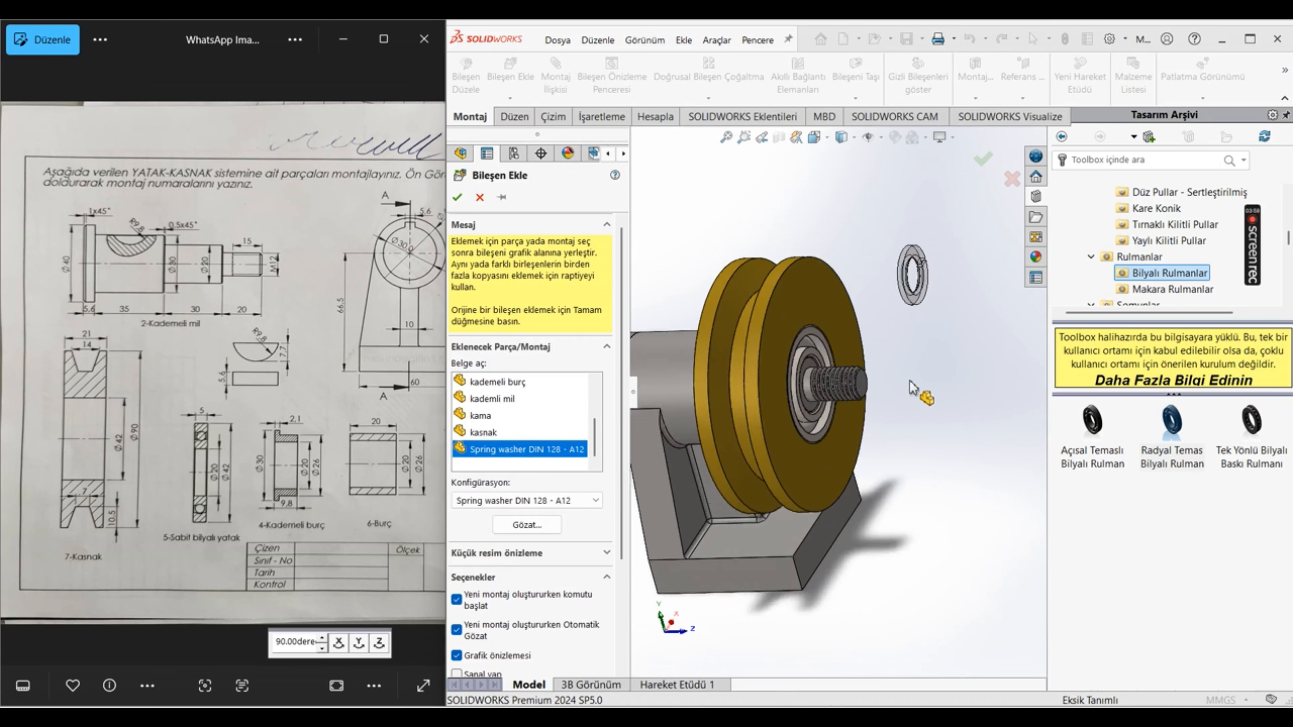
left_click(894, 506)
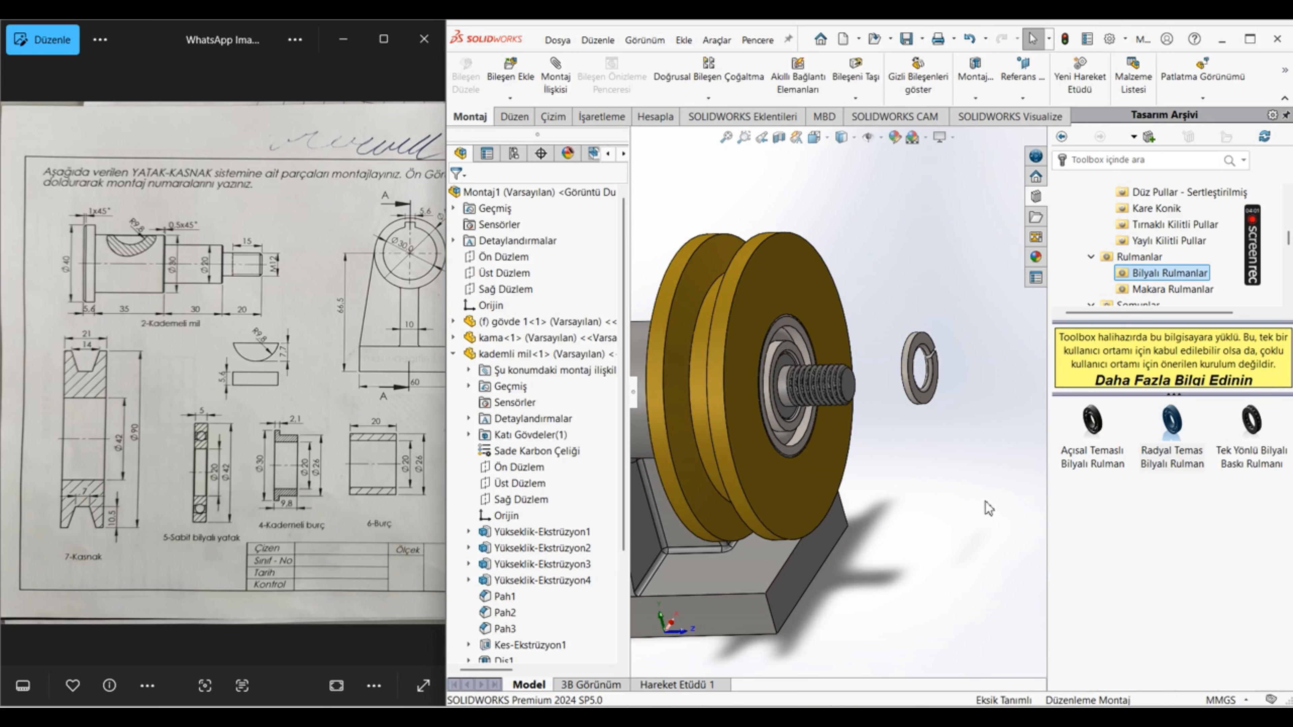
Step: Add a concentric mate between the spring washer and the cylindrical face at the base of the shaft's thread
left_click(555, 71)
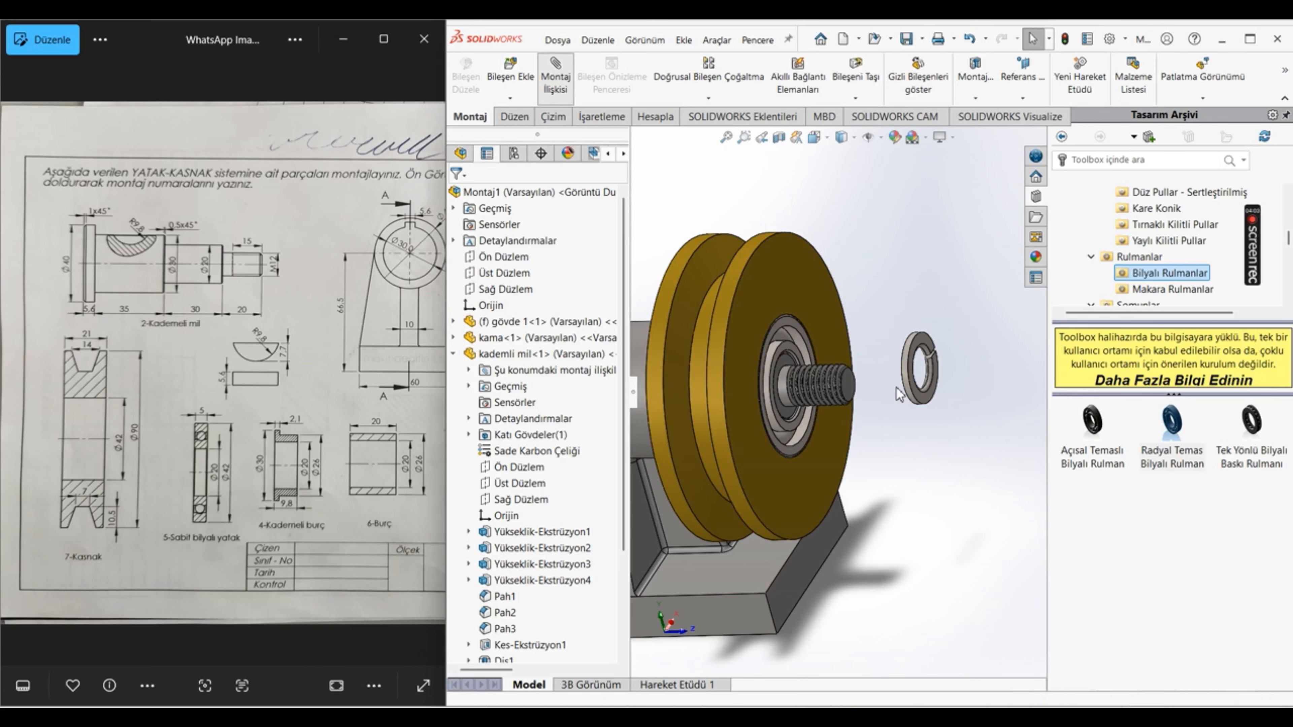
scroll(896, 387, "down", 5)
left_click(900, 278)
scroll(845, 368, "up", 4)
scroll(696, 392, "down", 4)
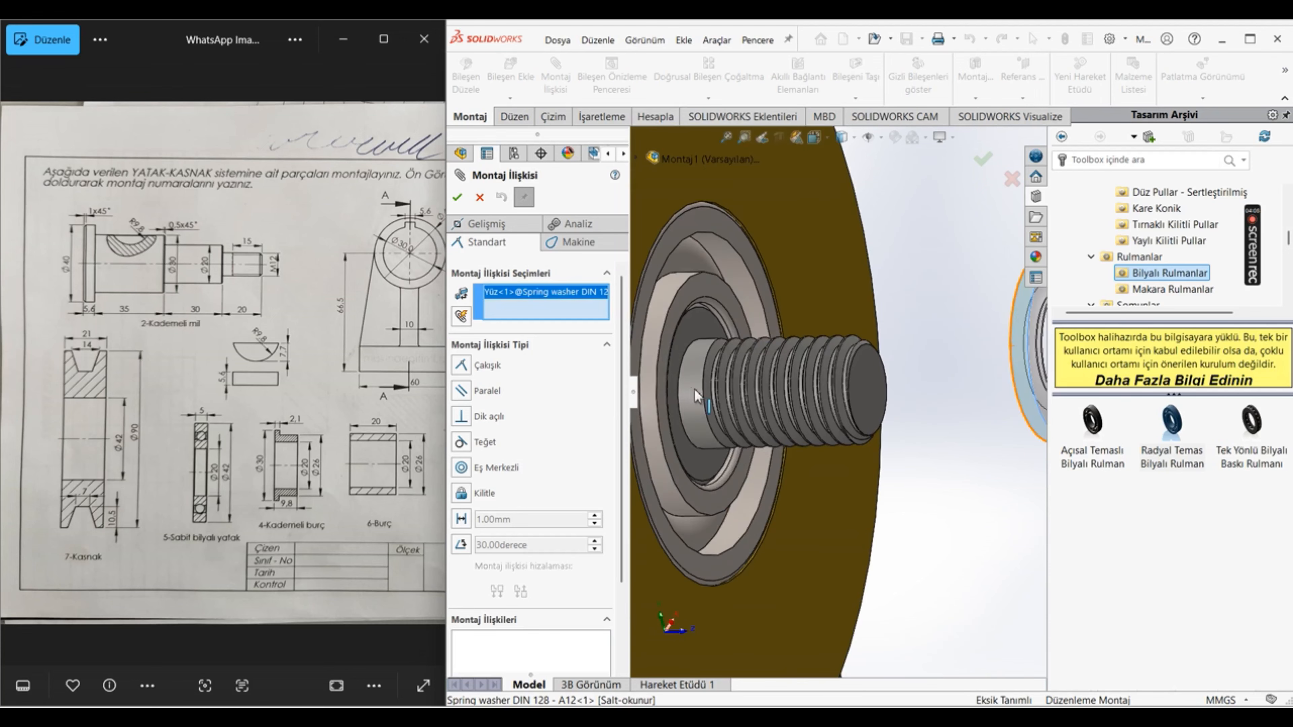
left_click(692, 376)
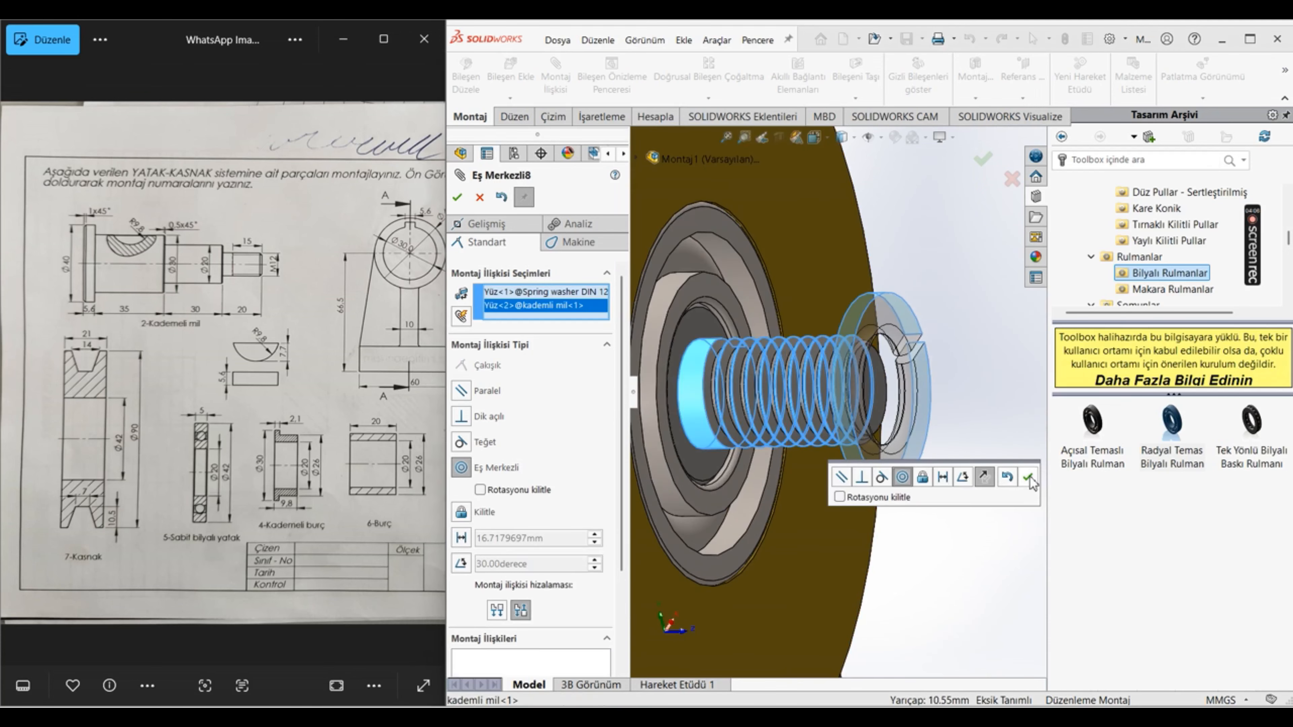
left_click(1028, 477)
Step: Add a coincident mate between the spring washer's inward-facing side and the outer bearing's inner-race face, and finish mating
scroll(835, 357, "up", 4)
left_click(833, 345)
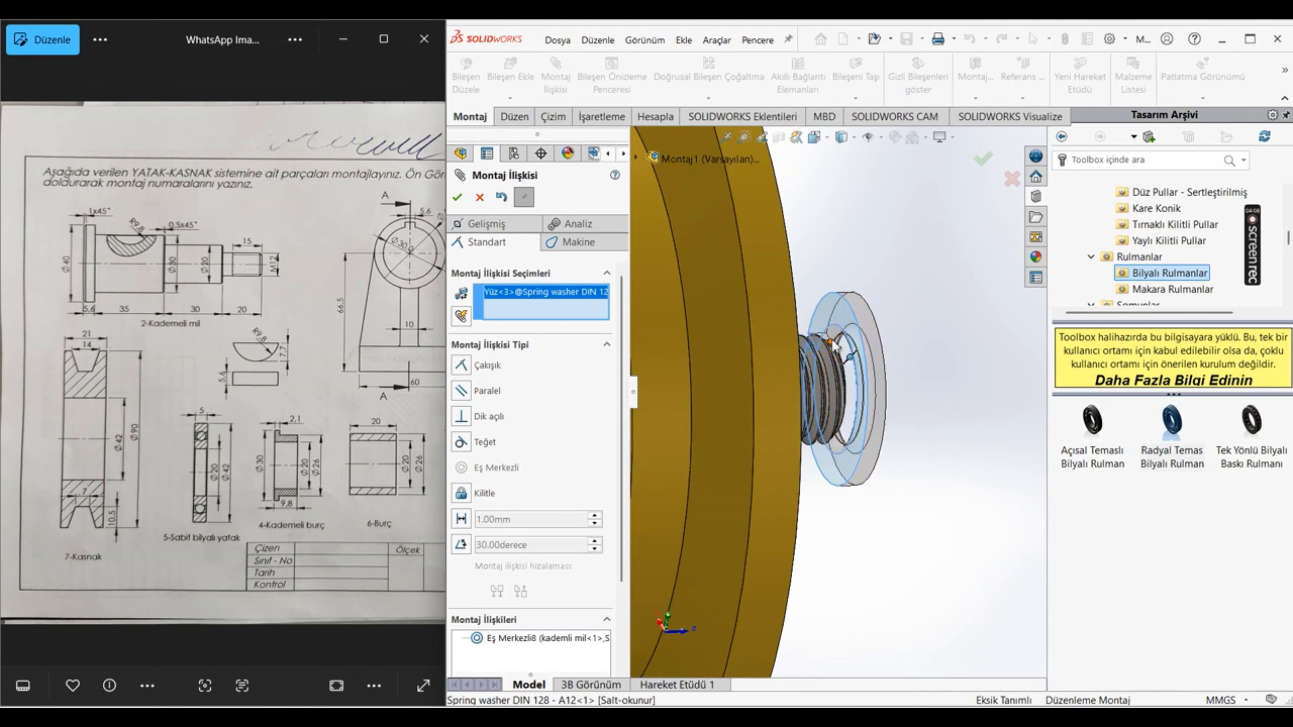
scroll(833, 343, "down", 4)
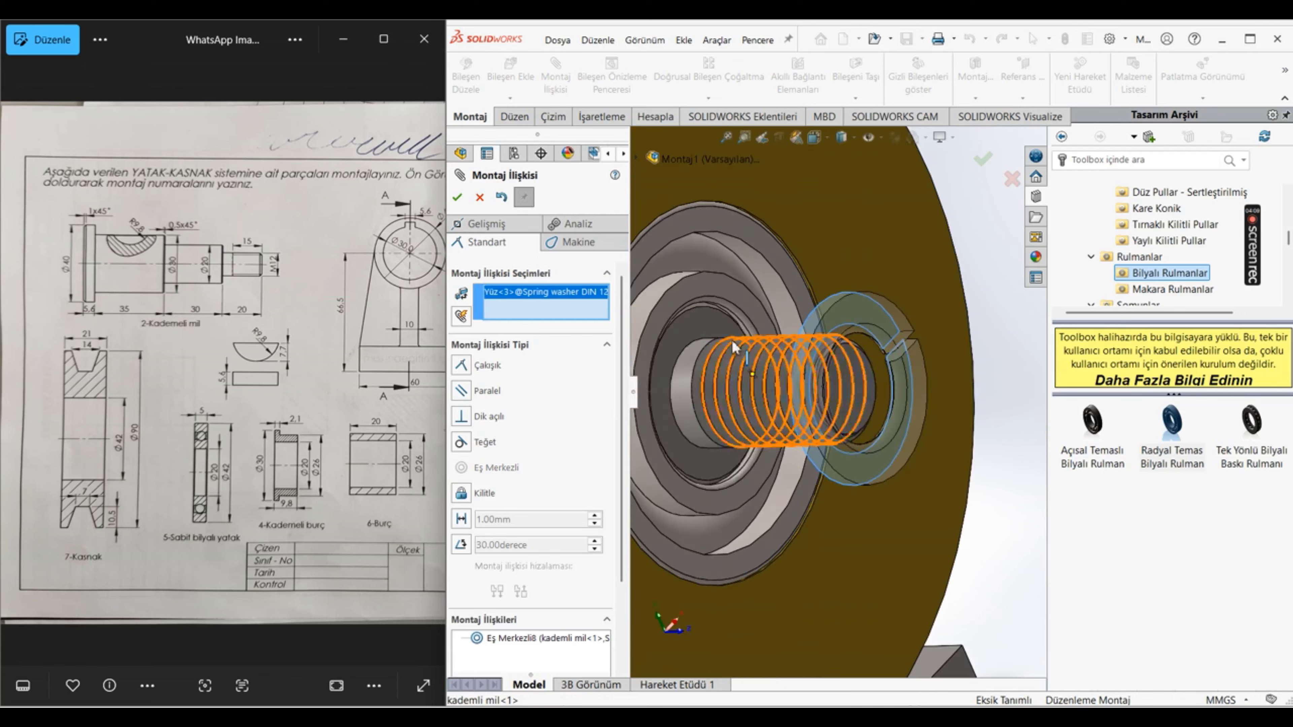
left_click(723, 290)
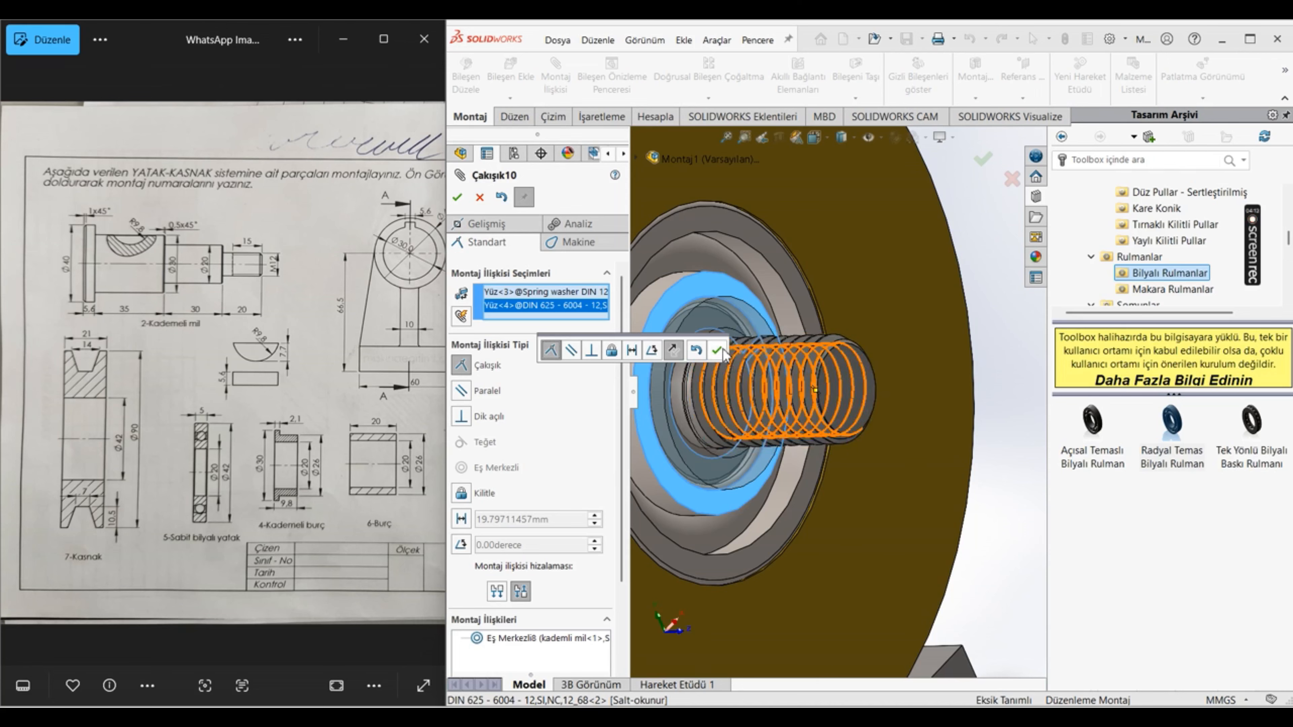
left_click(717, 350)
scroll(713, 393, "down", 2)
middle_click_drag(738, 385, 640, 310)
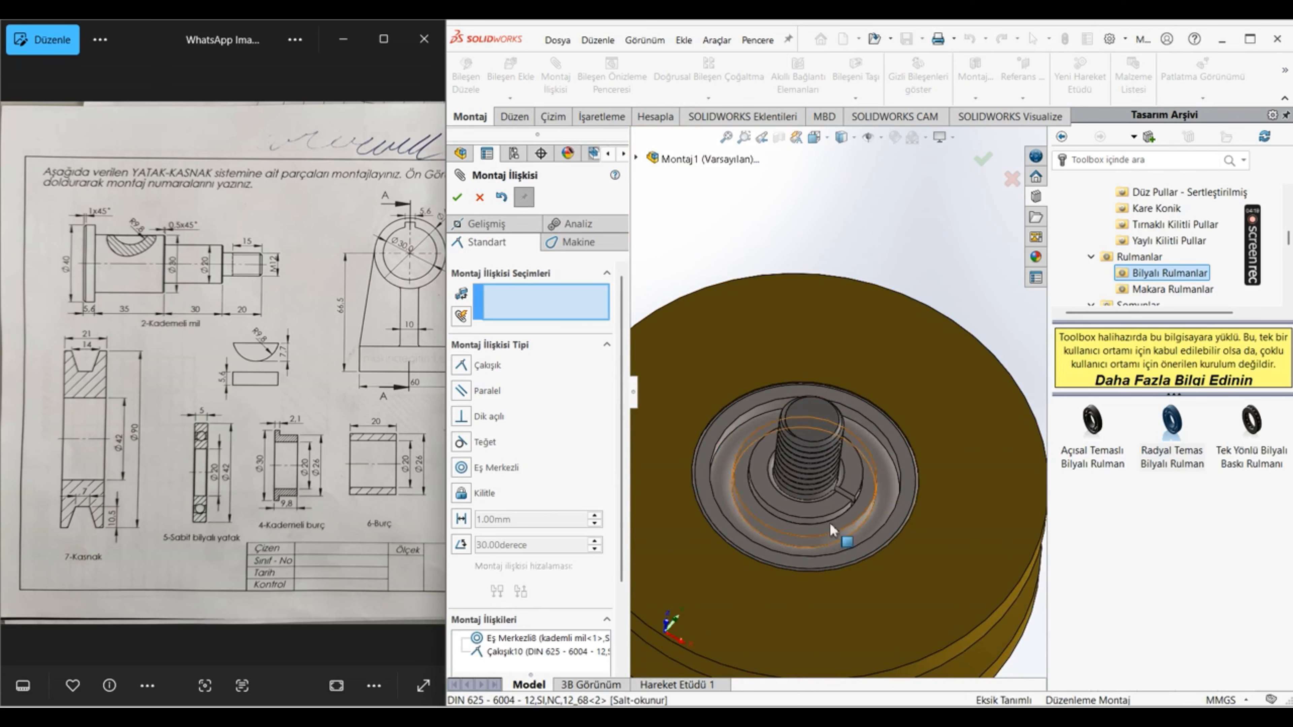
scroll(829, 523, "up", 2)
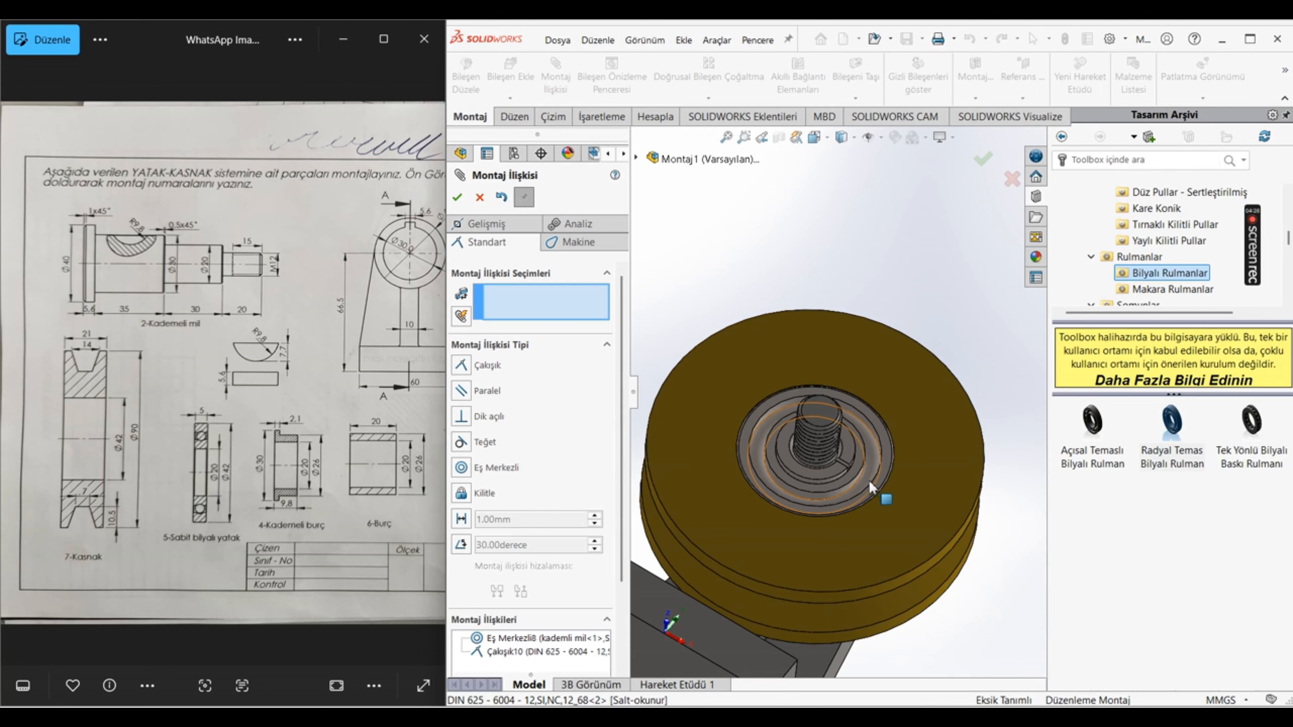
scroll(869, 480, "down", 4)
scroll(847, 408, "down", 5)
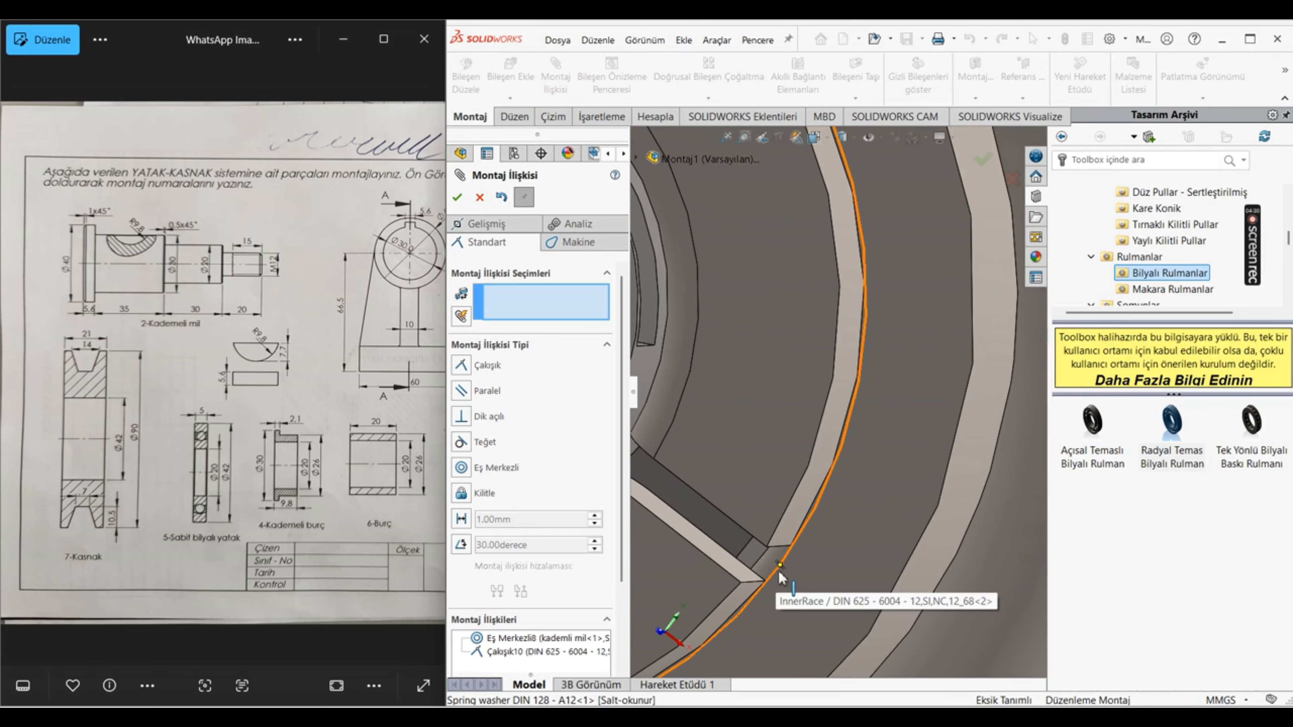
scroll(804, 549, "up", 8)
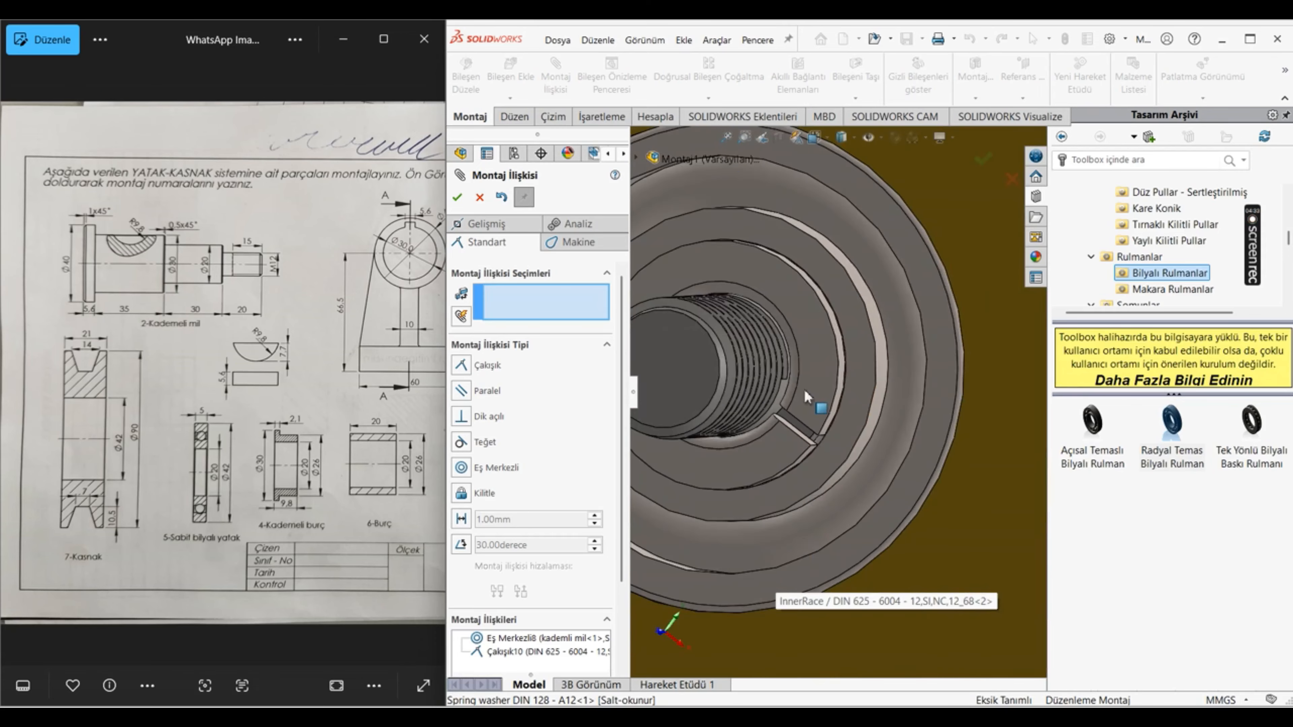
left_click(460, 200)
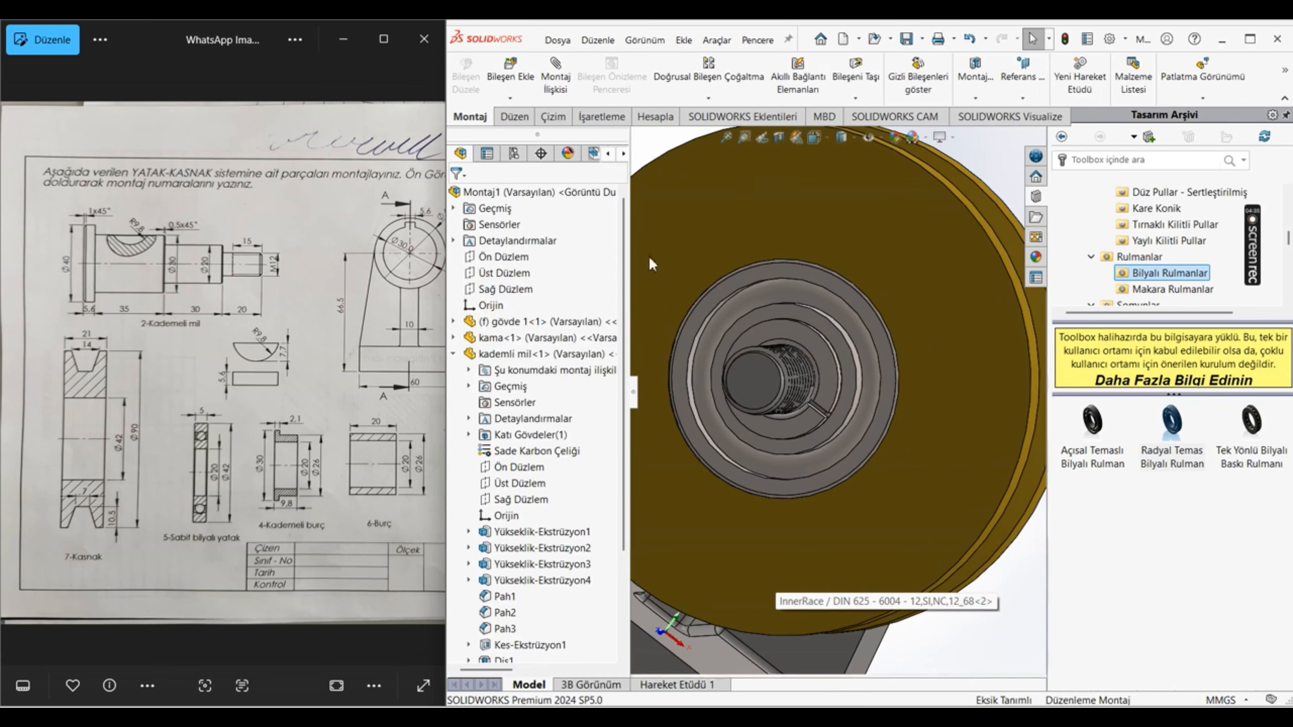
Step: Insert the Hexagon Nut DIN 6915 - M12 component into the assembly, placing it beside the threaded shaft end
scroll(872, 373, "up", 6)
middle_click_drag(819, 396, 865, 398)
left_click(510, 76)
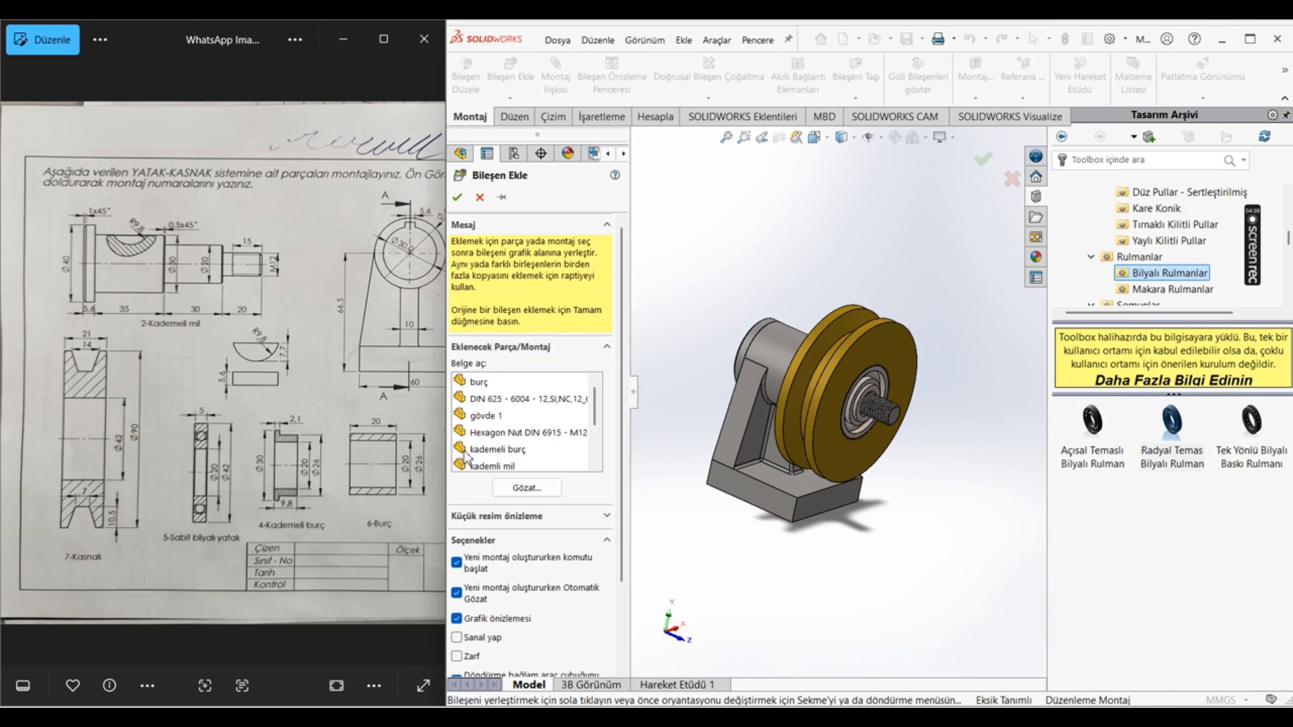
scroll(474, 448, "down", 2)
scroll(519, 442, "up", 1)
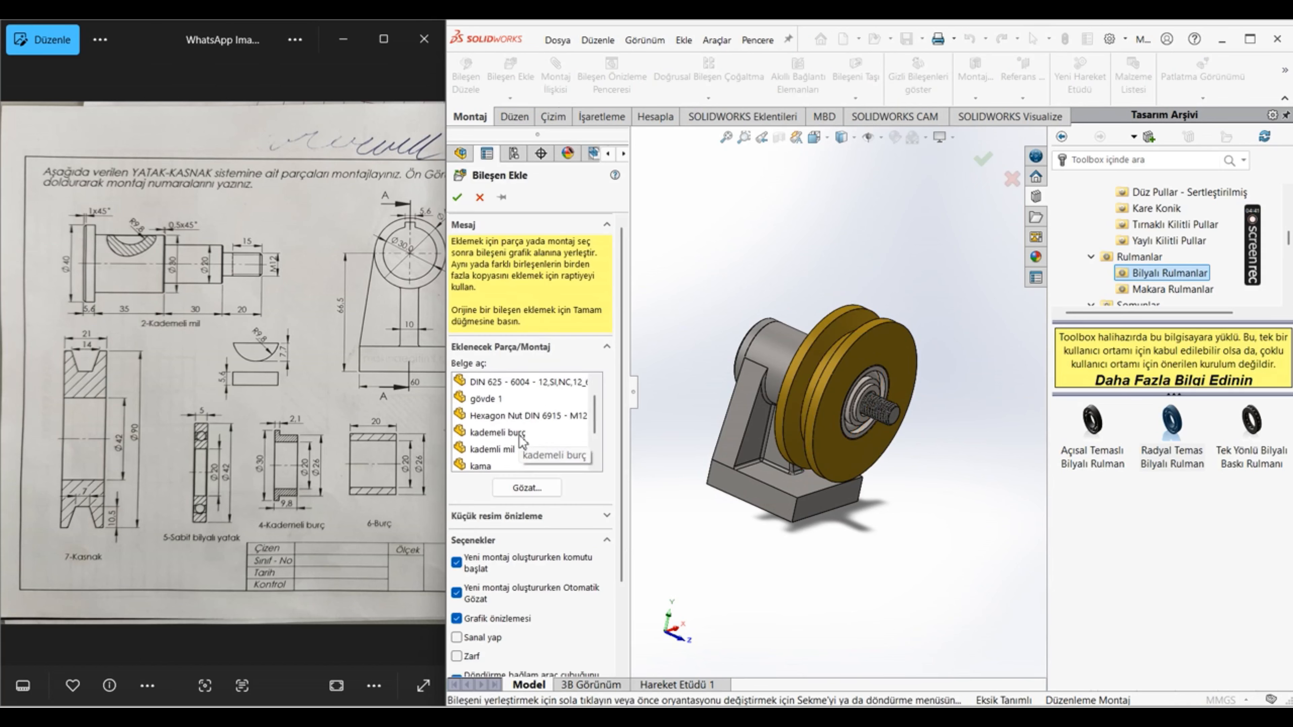
left_click(524, 416)
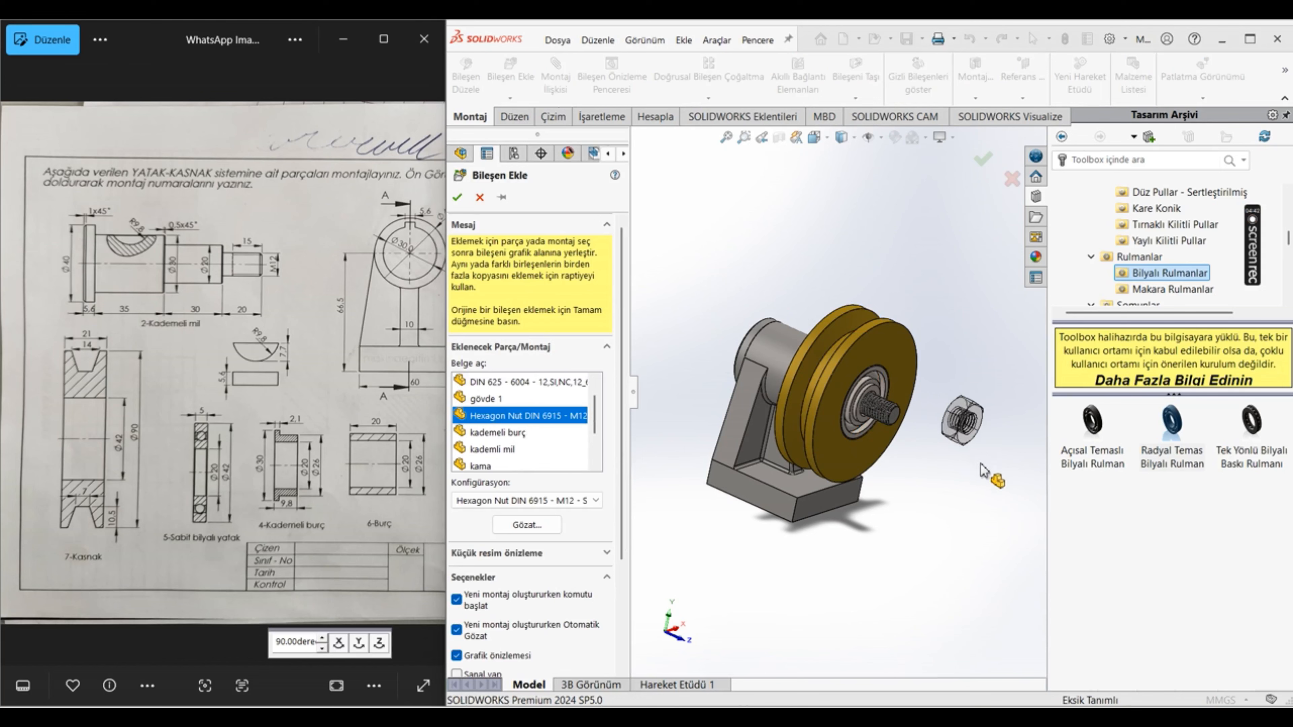
left_click(959, 422)
Step: Add a concentric mate between the hexagon nut's hole edge and the spring washer's round face
left_click(554, 76)
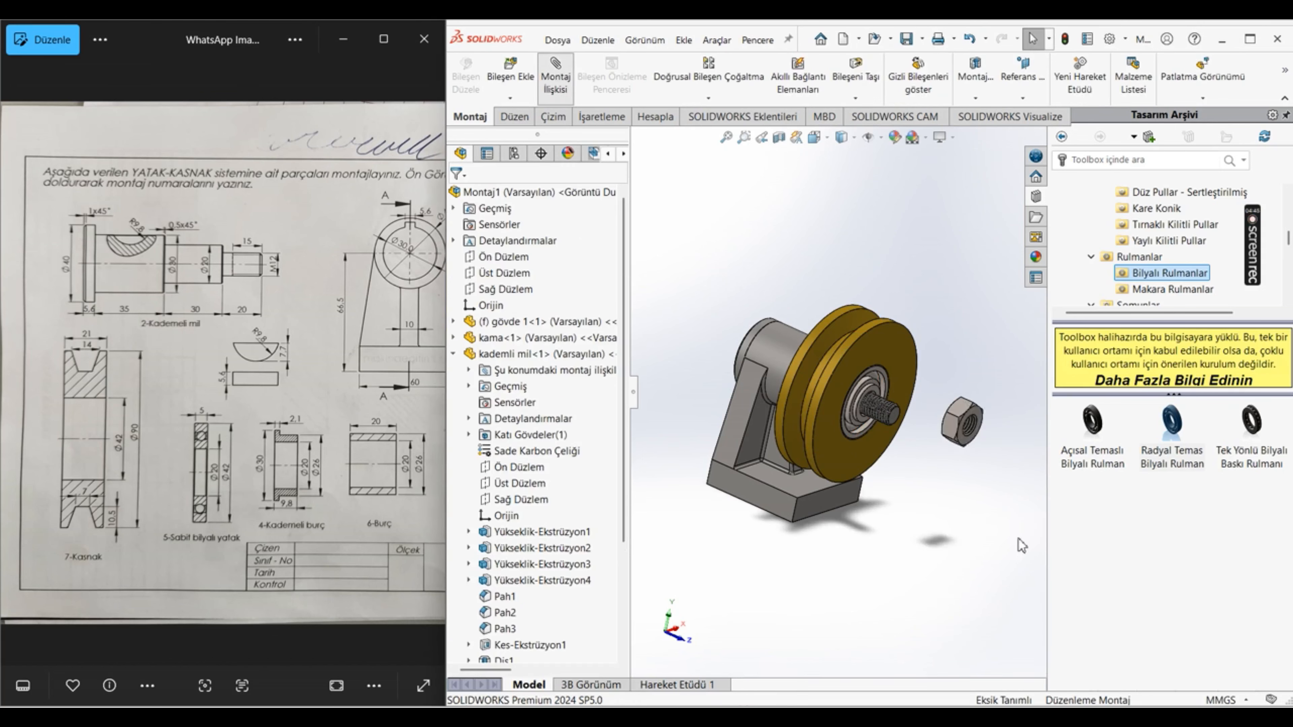
scroll(950, 426, "down", 5)
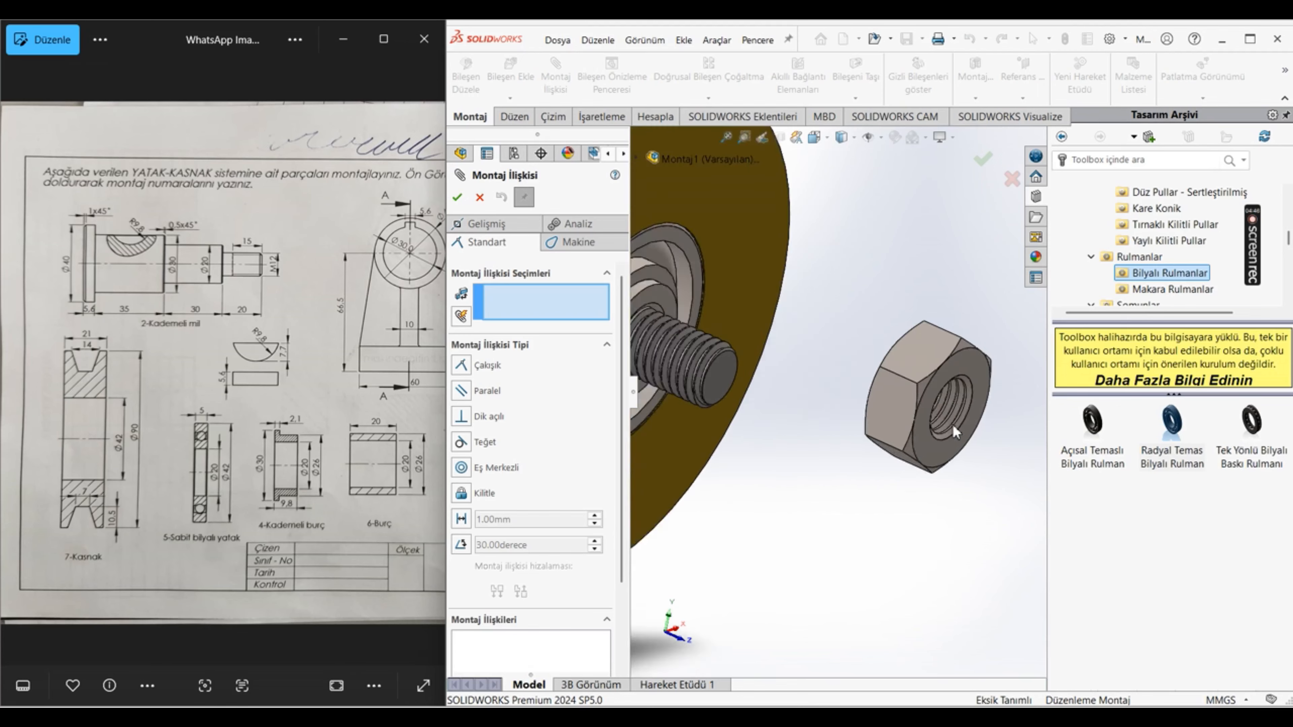
left_click(952, 397)
scroll(951, 397, "up", 4)
scroll(662, 367, "down", 5)
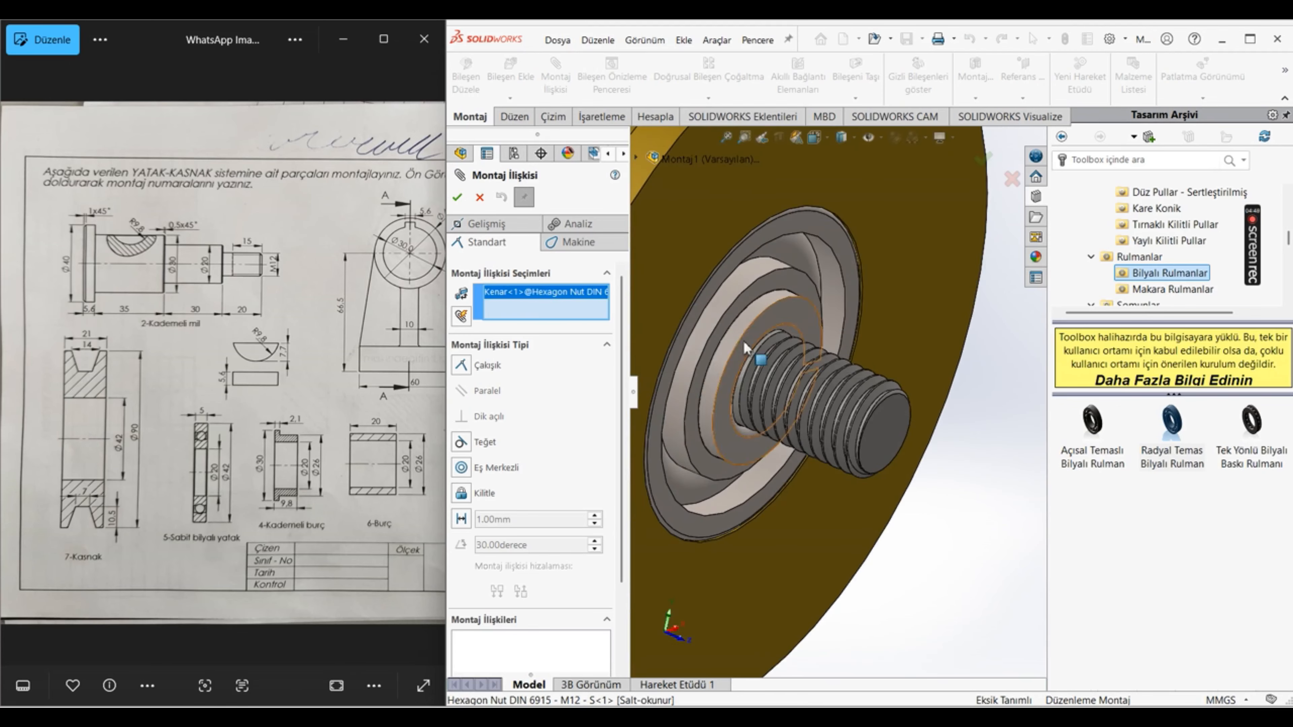
left_click(741, 328)
scroll(916, 407, "up", 3)
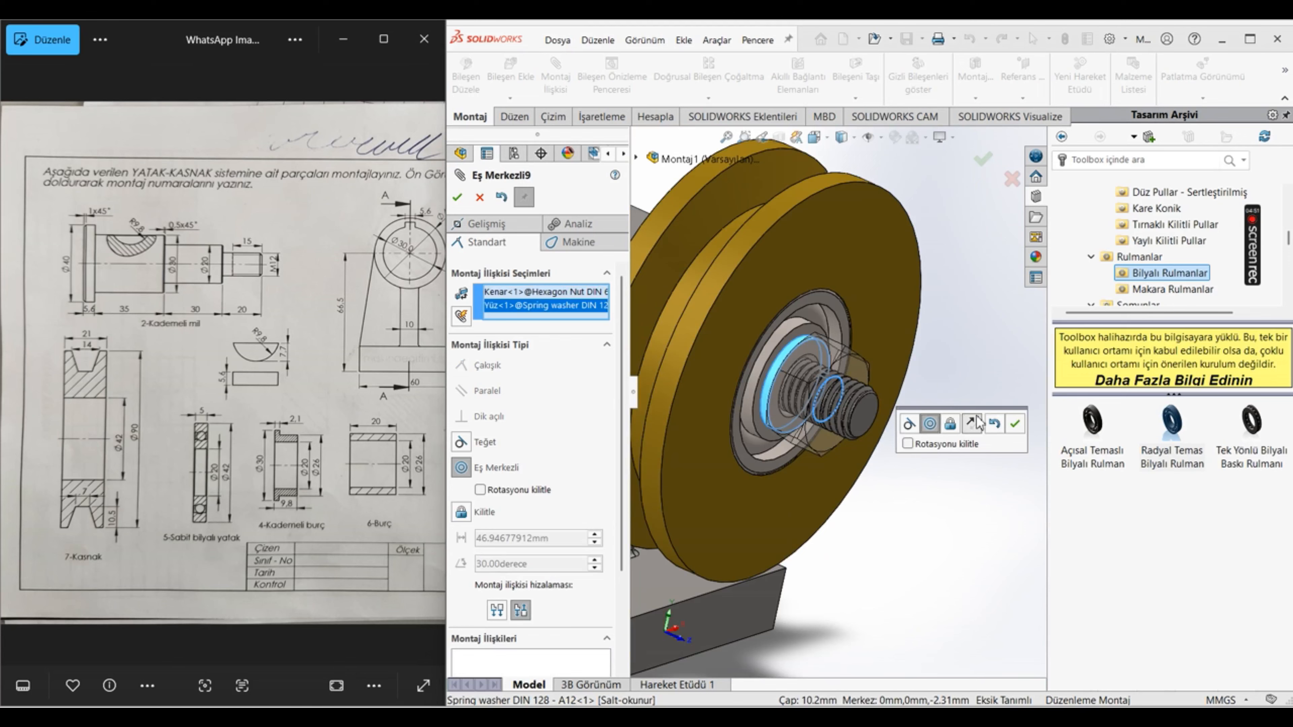
left_click(1014, 423)
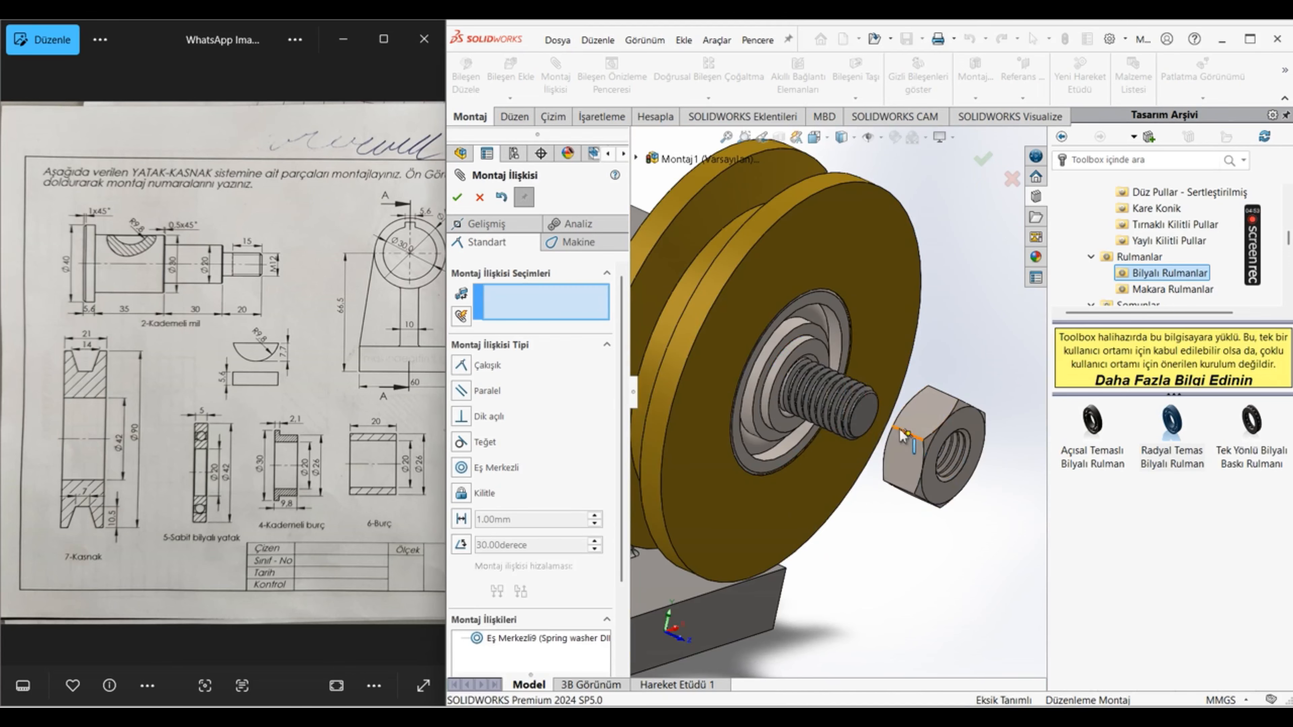
Step: Add a coincident mate between the hexagon nut's inner flat face and the spring washer's outer face, and finish mating
middle_click_drag(902, 435, 975, 462)
left_click(858, 433)
middle_click_drag(858, 433, 756, 335)
left_click(753, 336)
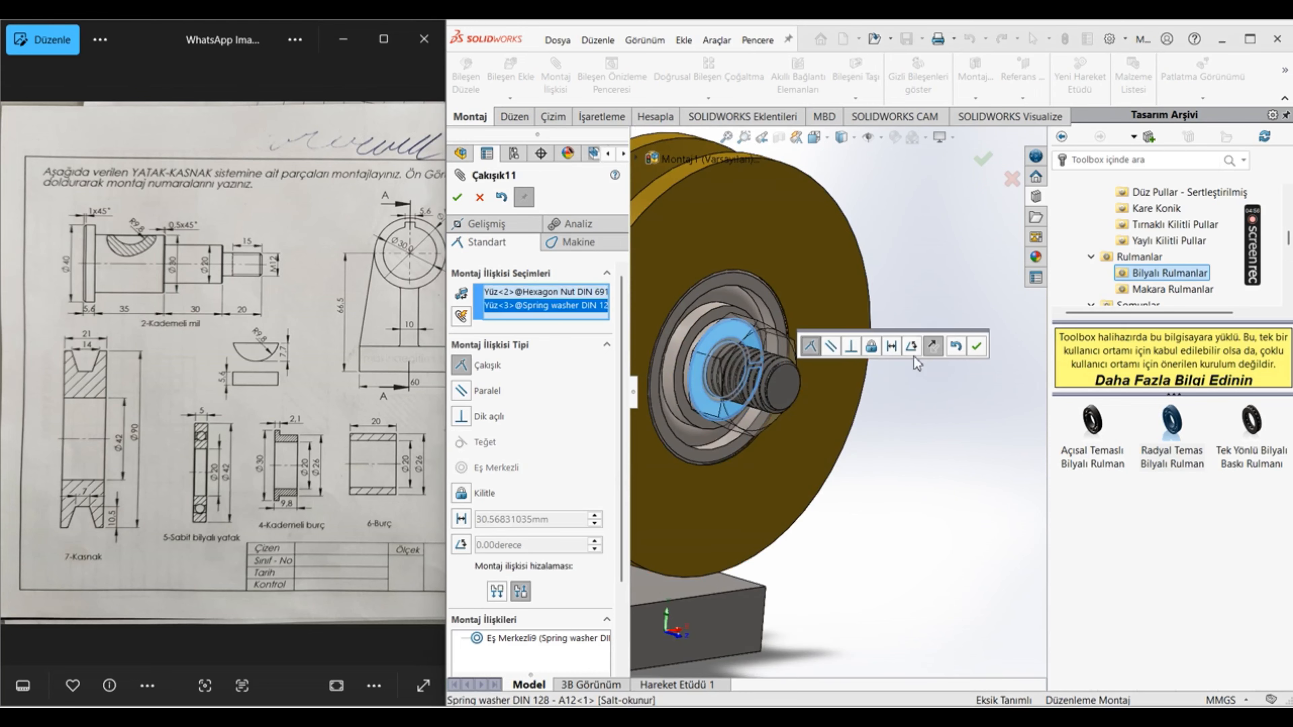
left_click(977, 350)
left_click(463, 193)
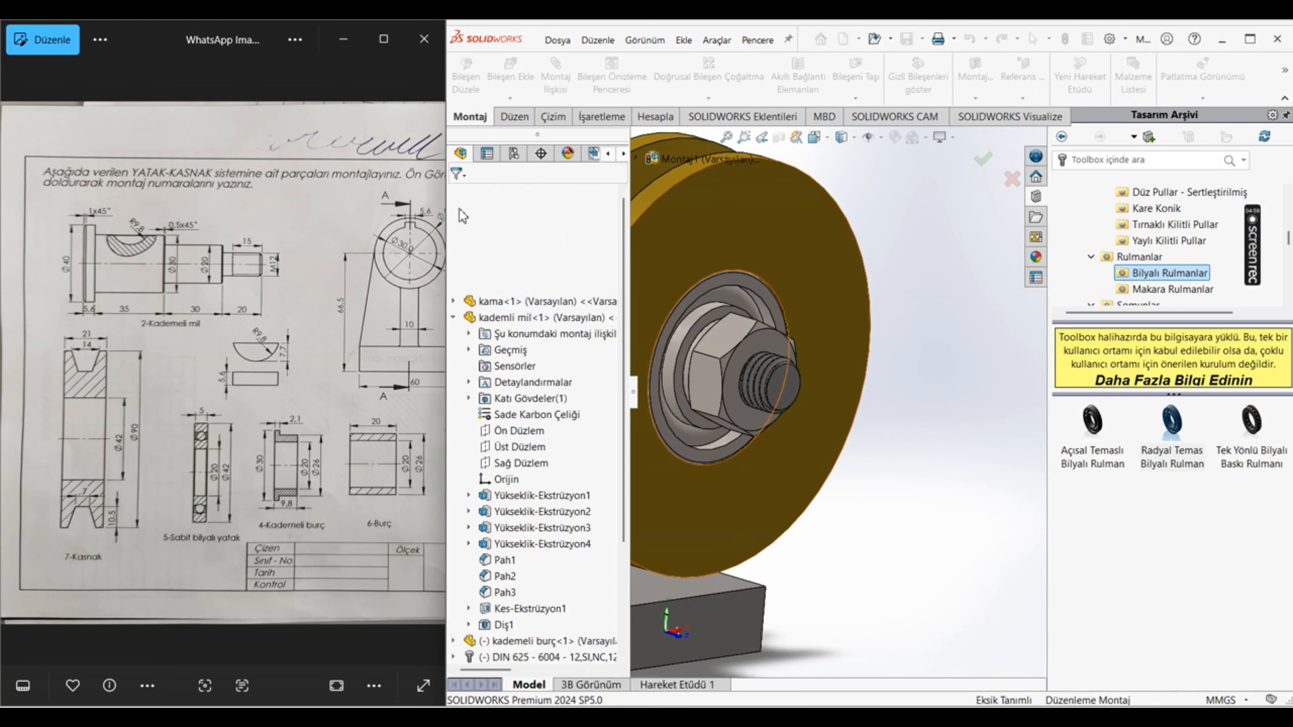
Step: Review the assembled pulley system from several sides and narrow the Design Library pane to enlarge the graphics area
scroll(876, 435, "up", 6)
middle_click_drag(877, 436, 867, 389)
scroll(808, 408, "down", 6)
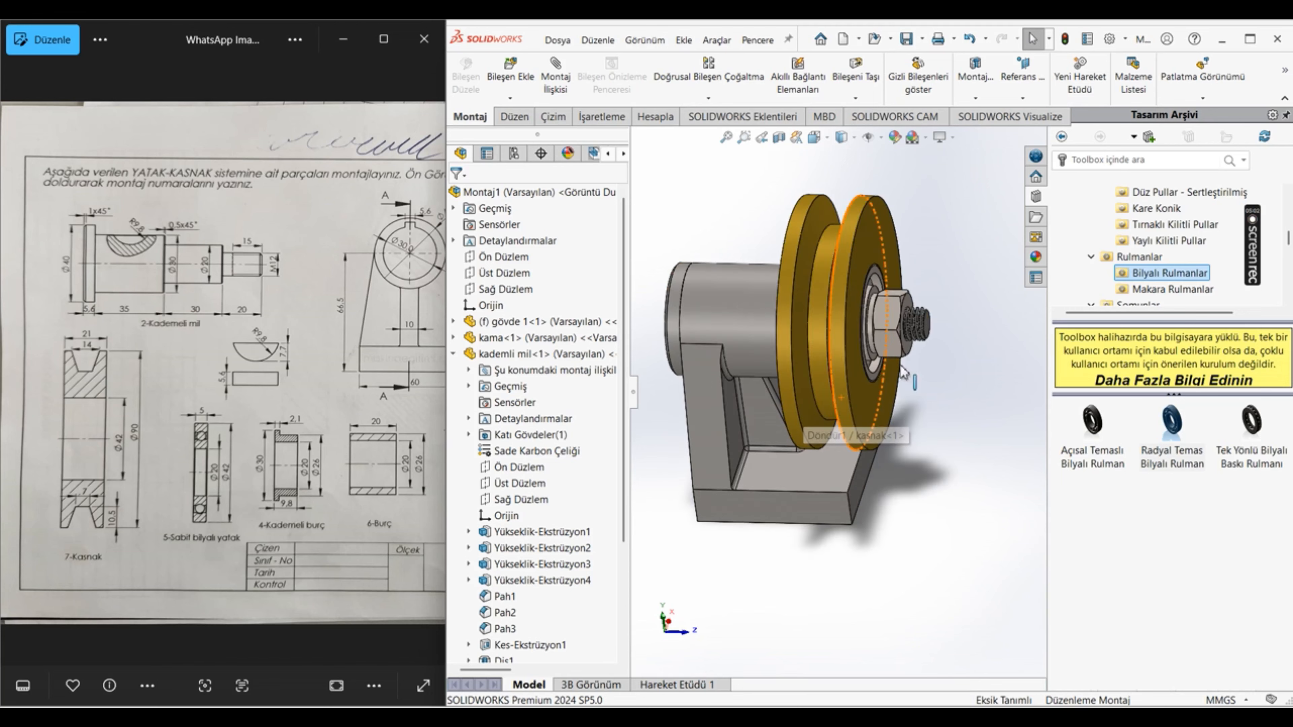
scroll(818, 384, "up", 4)
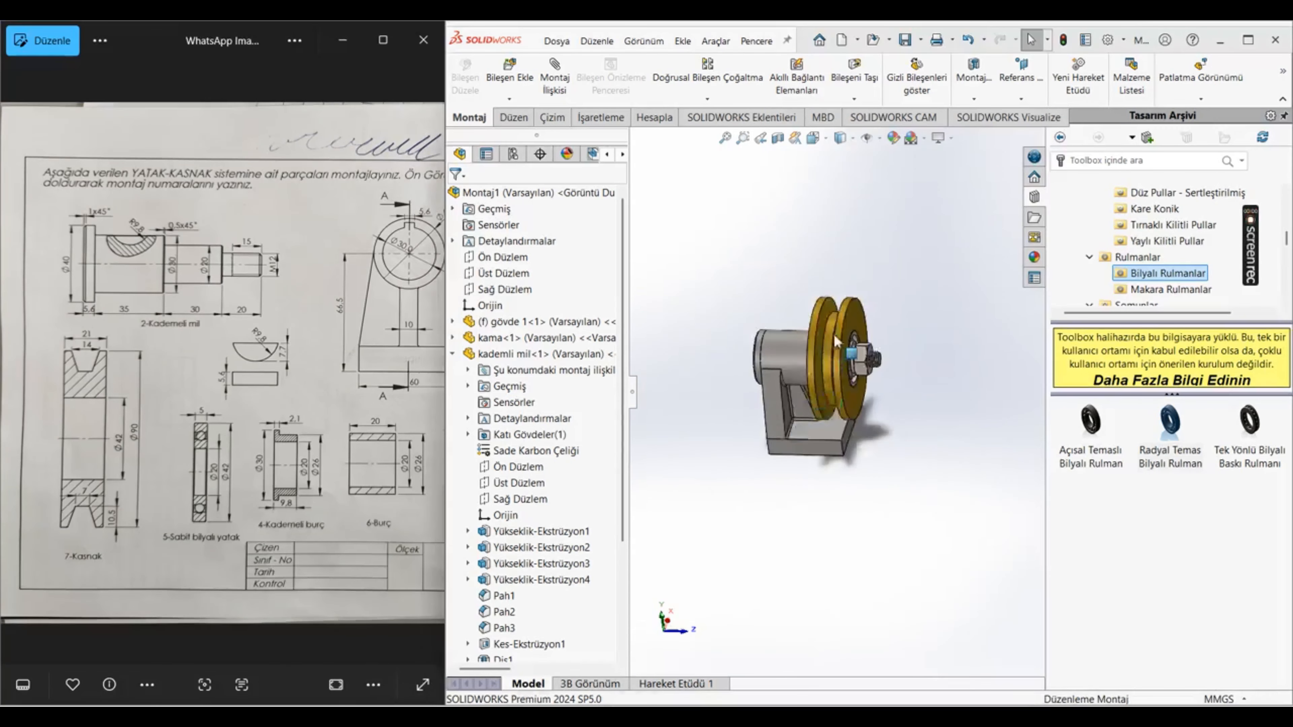
middle_click_drag(833, 334, 694, 383)
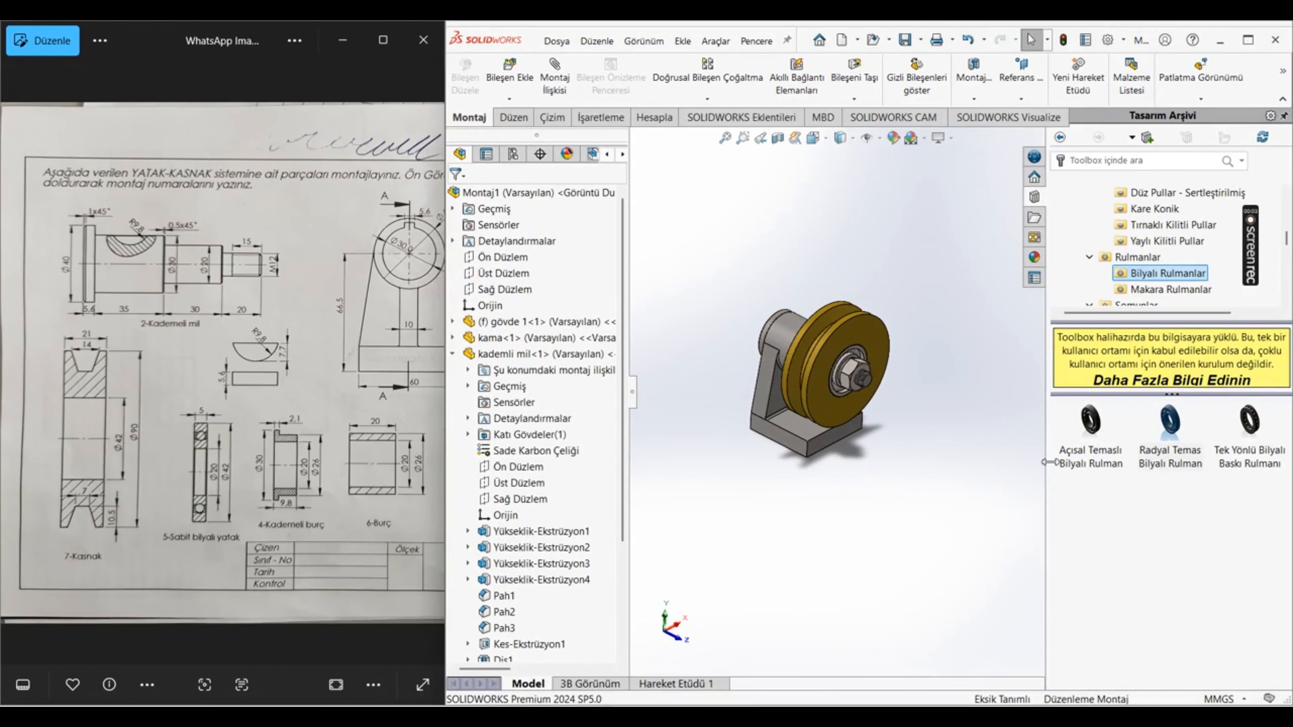
left_click_drag(1044, 463, 1267, 453)
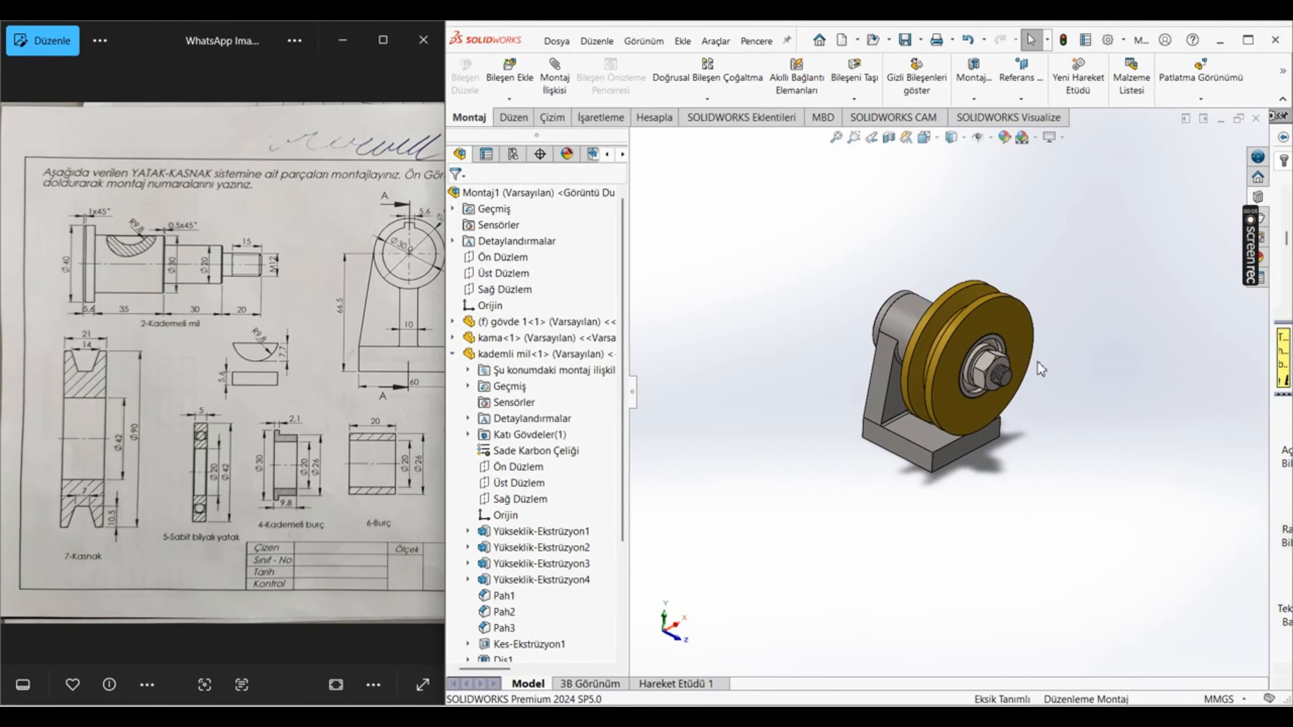
scroll(1098, 409, "down", 3)
scroll(1118, 441, "up", 2)
scroll(1119, 440, "down", 3)
scroll(1081, 479, "down", 2)
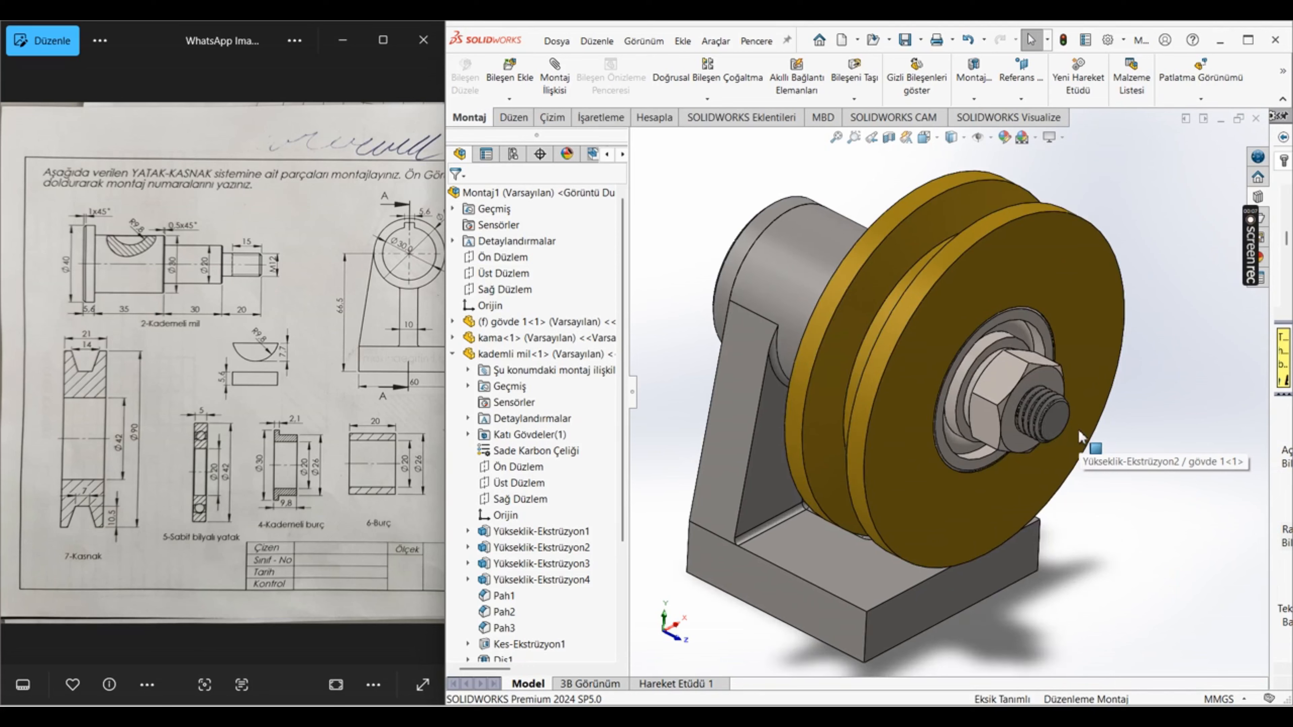
Step: Test the free rotation of the pulley and the hexagon nut about the shaft, and clear the selection
left_click(1000, 247)
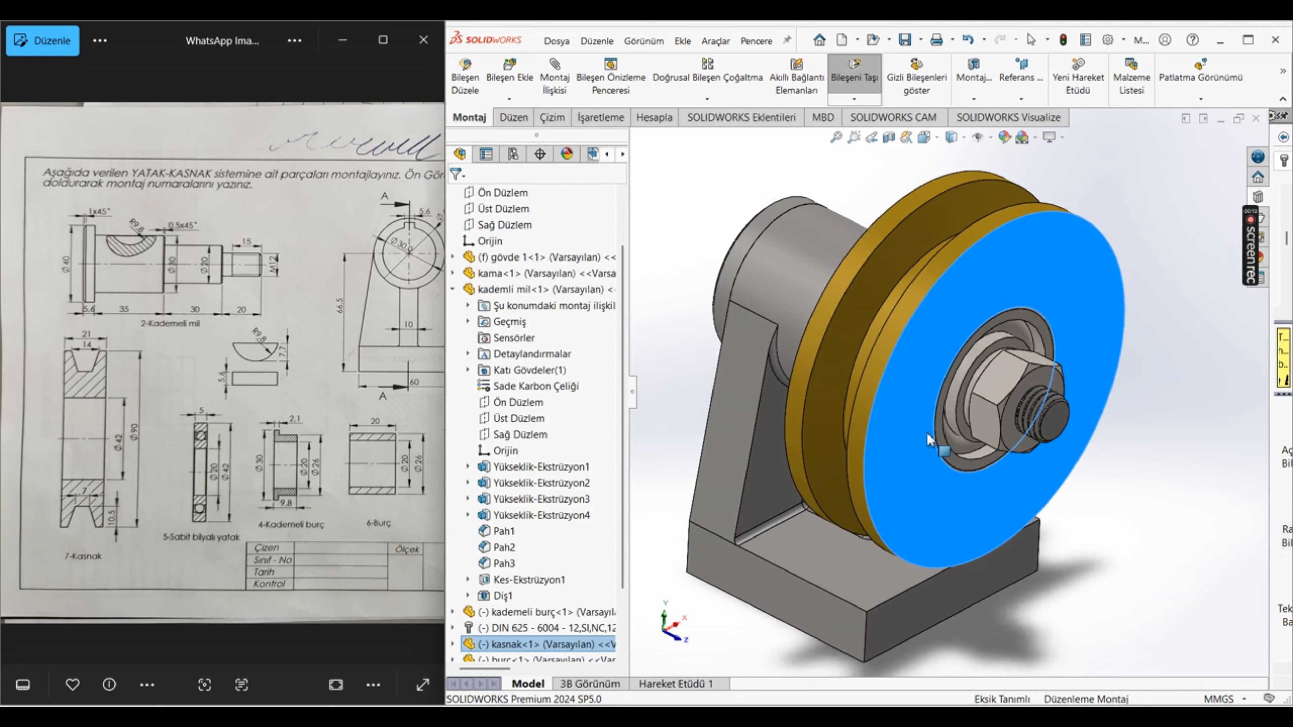
left_click(1005, 389)
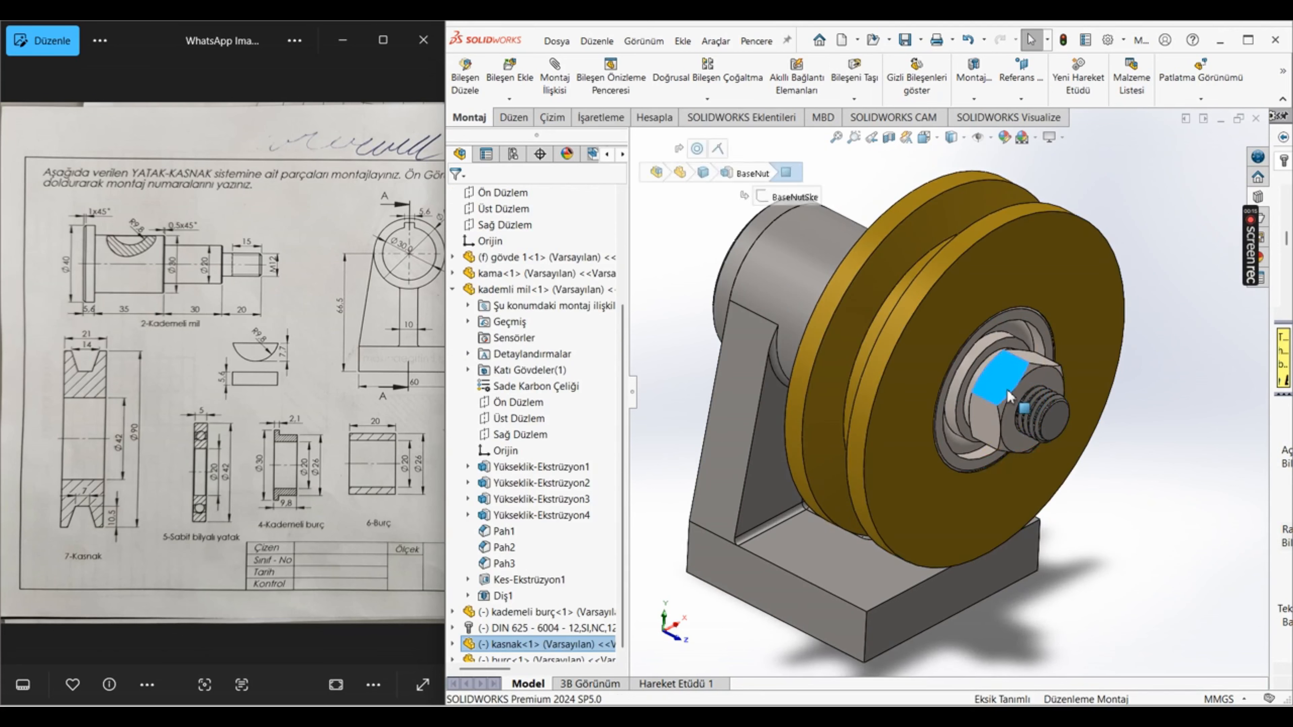
left_click_drag(1005, 389, 1018, 358)
left_click(1159, 437)
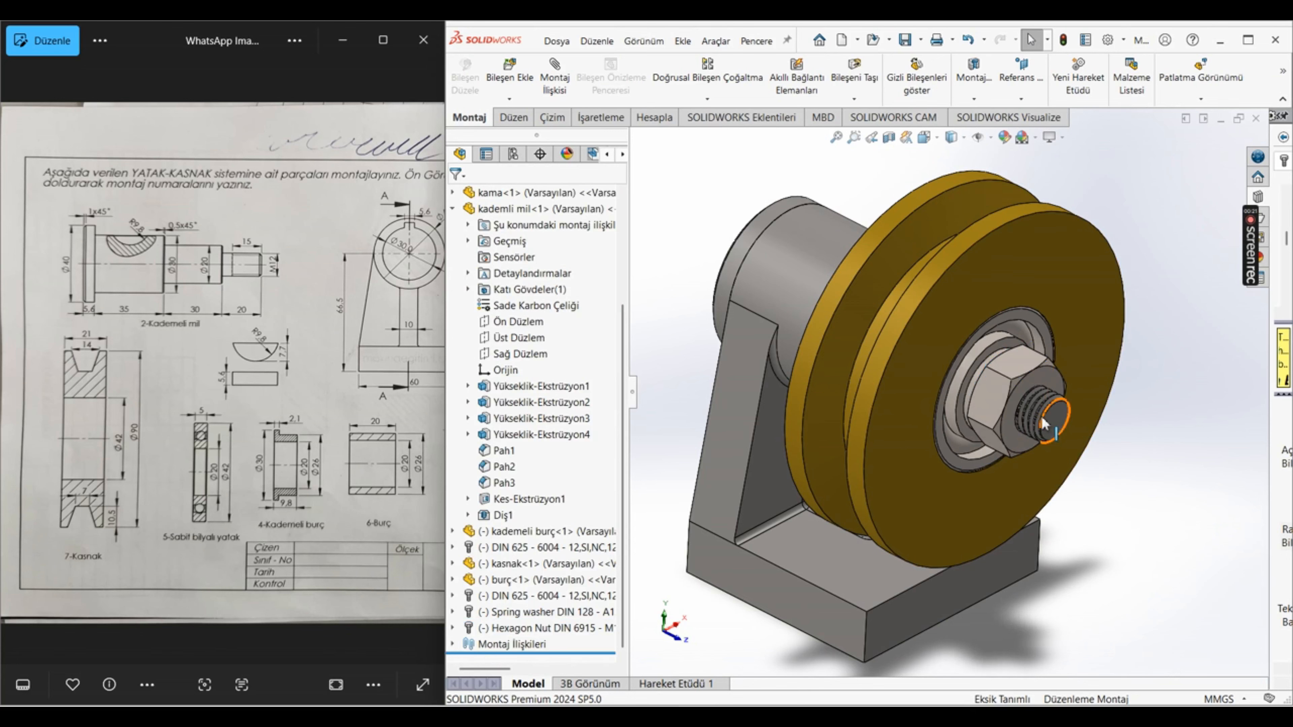
left_click(554, 77)
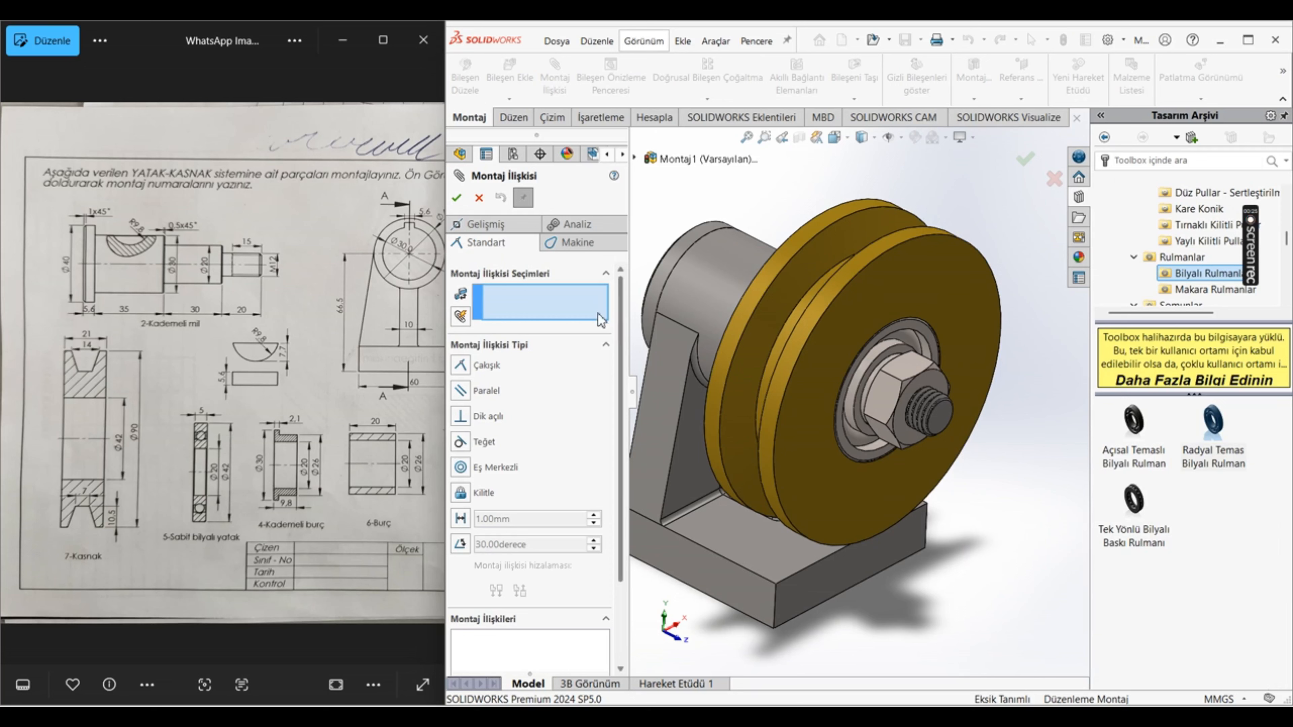
left_click(581, 245)
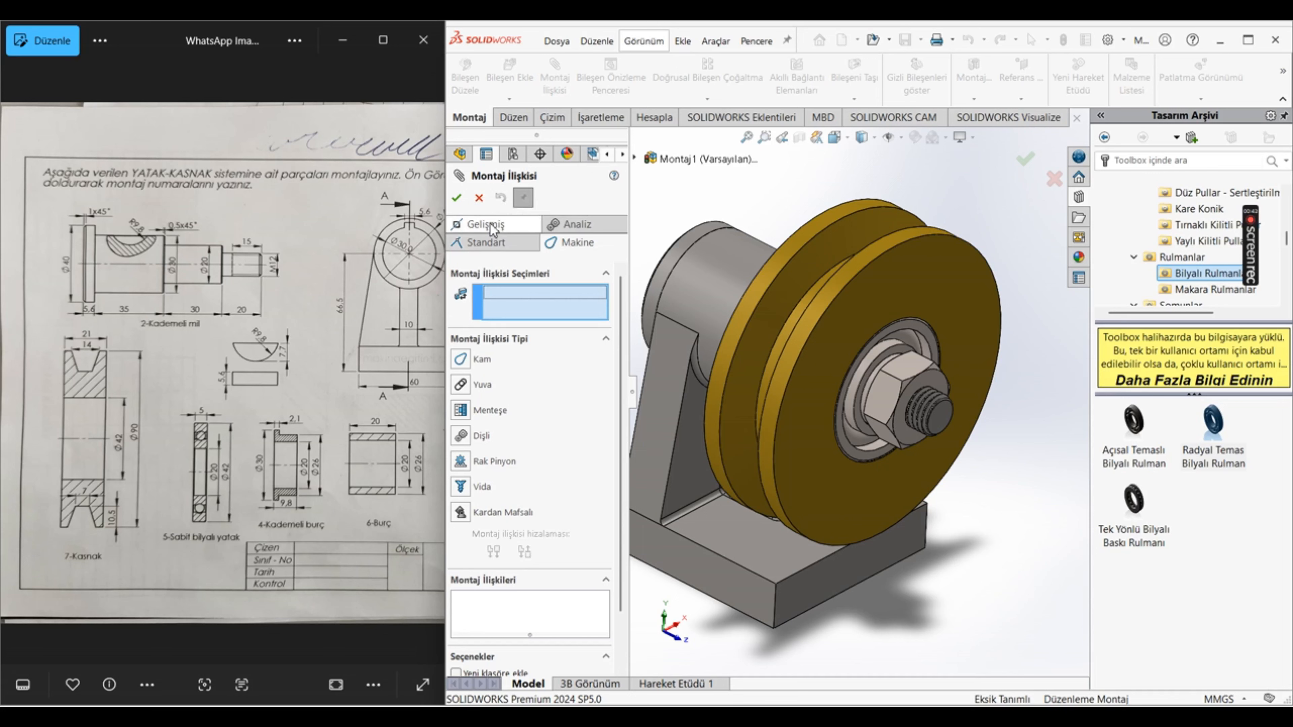
left_click(489, 243)
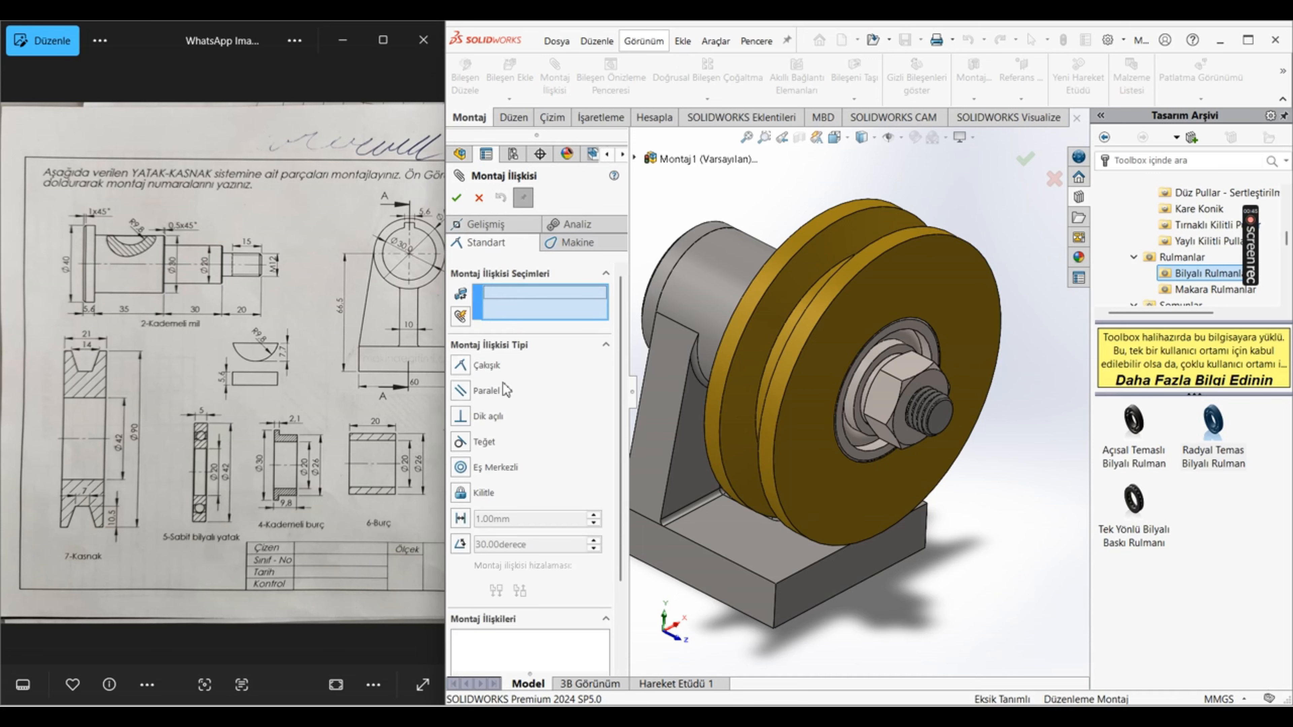
left_click(501, 222)
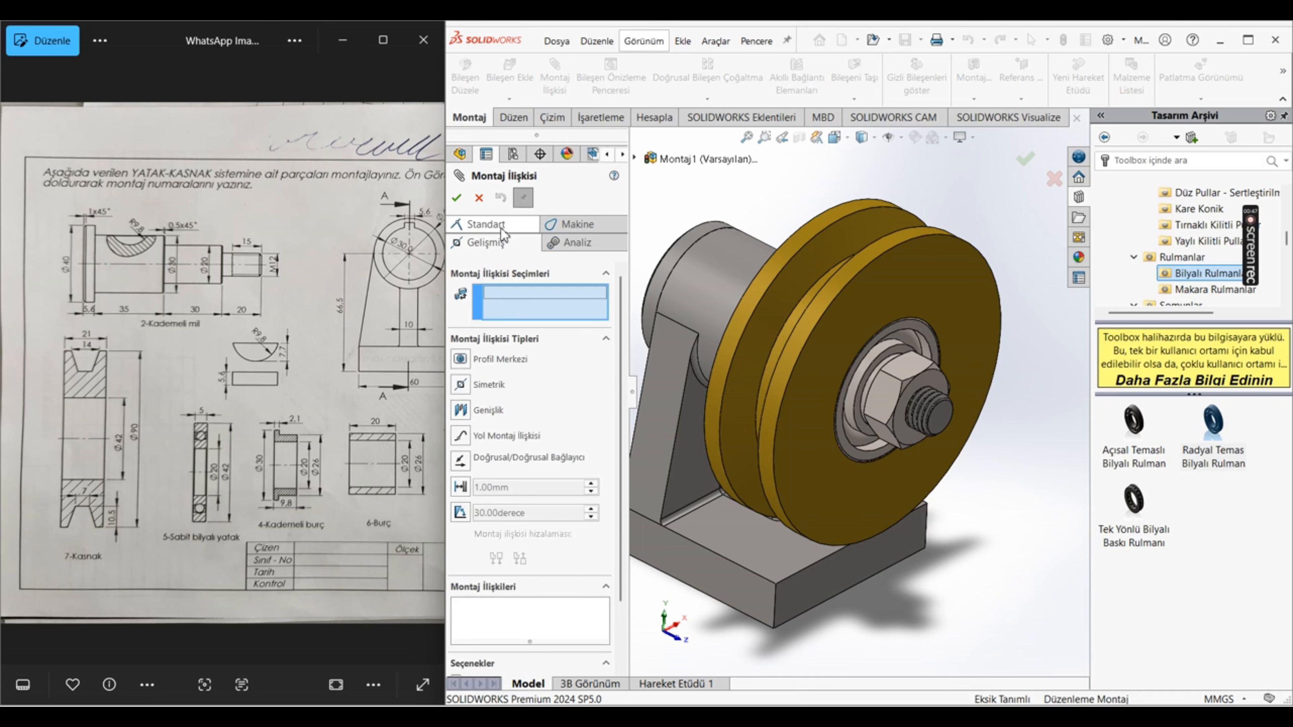
left_click(479, 198)
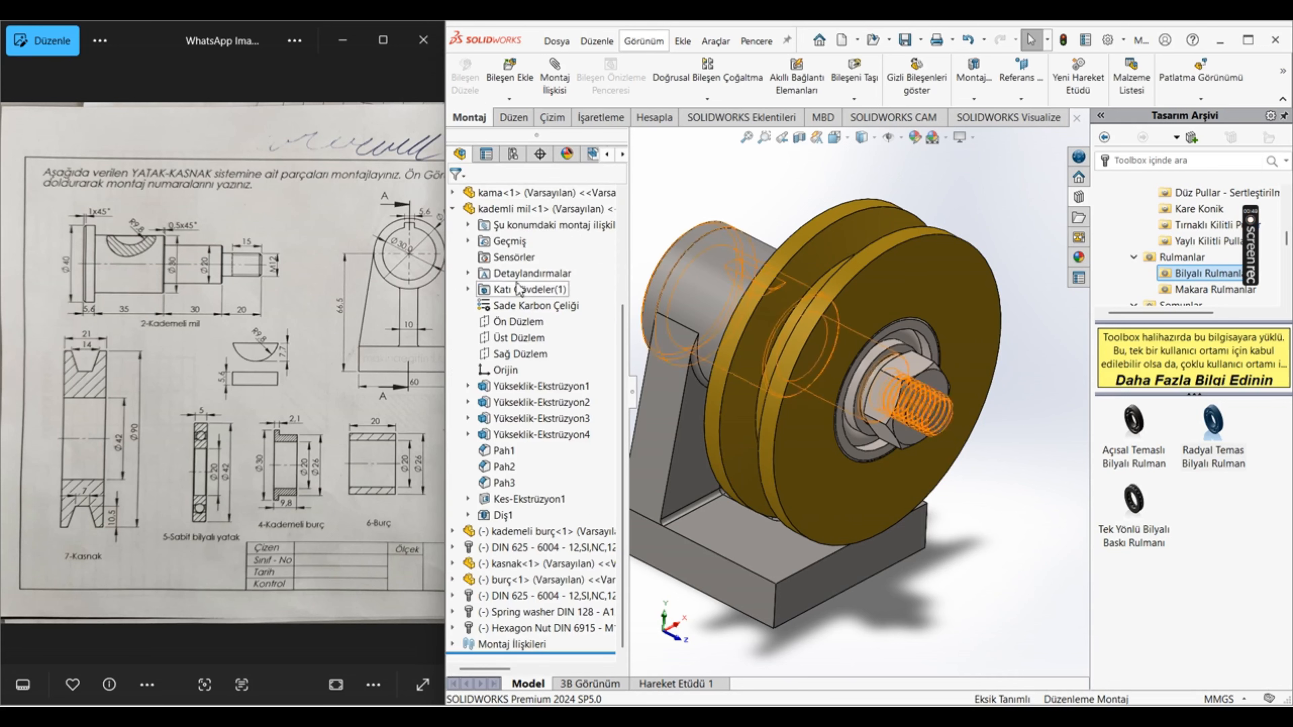
key("f")
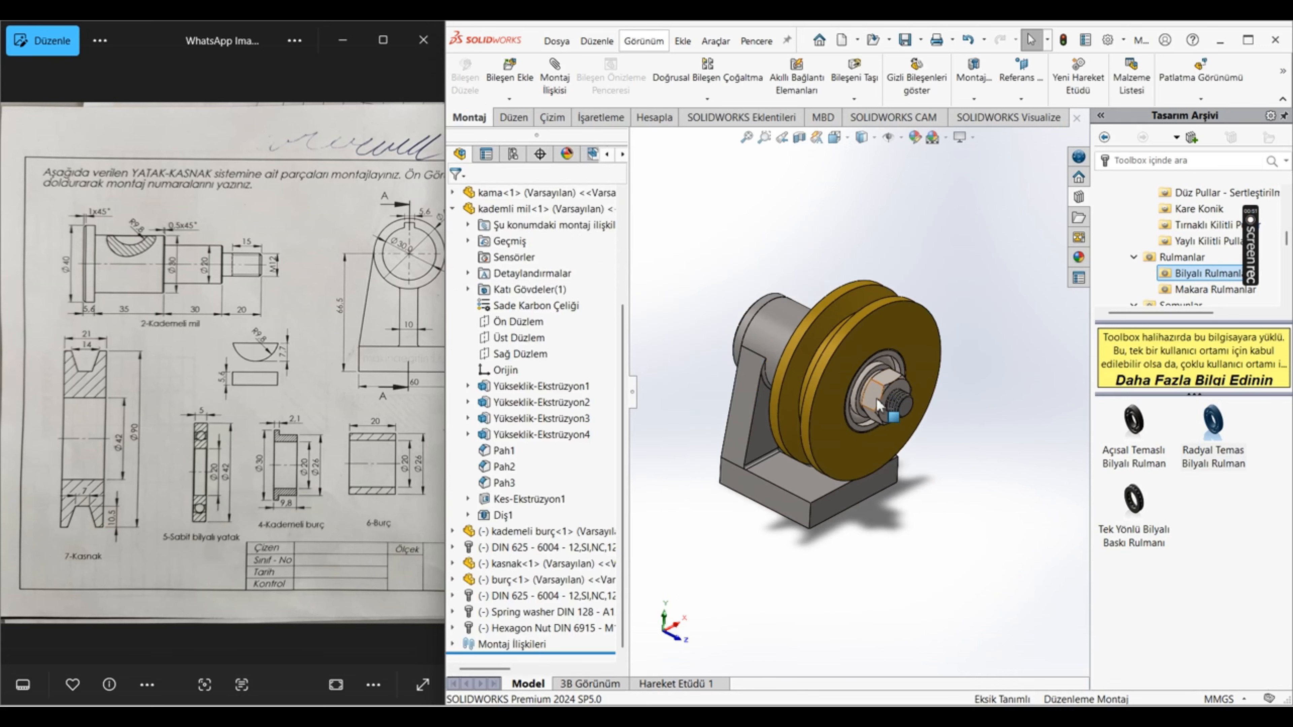
scroll(875, 401, "down", 3)
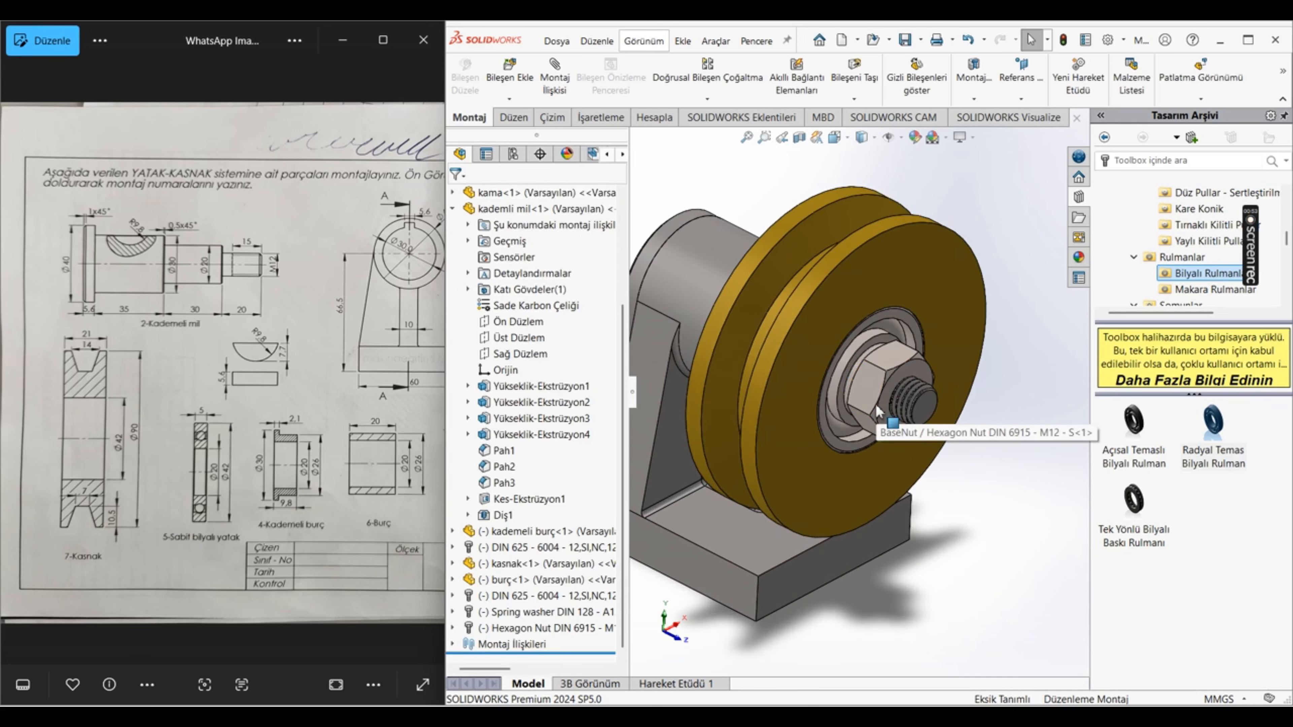